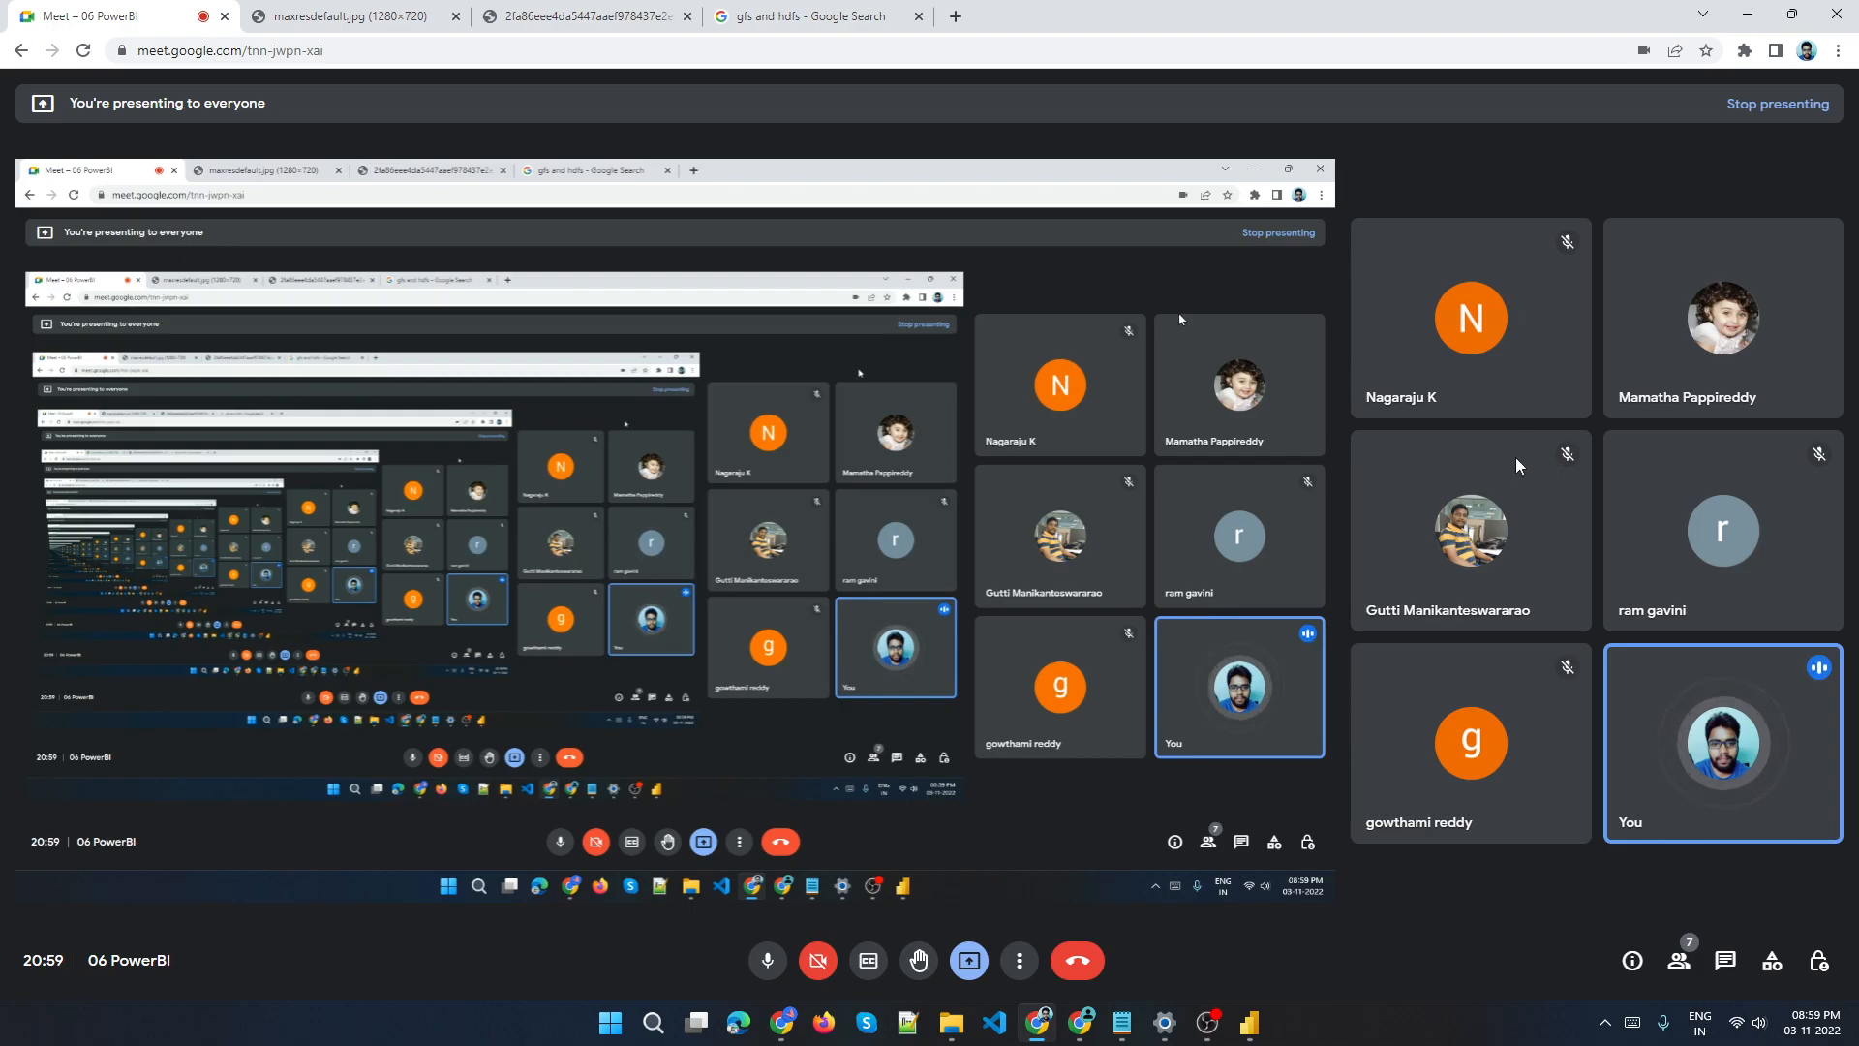
Step: Review the EXCEL entry in the Notepad topic list, then return to the empty Power BI report
mouse_move(1673, 292)
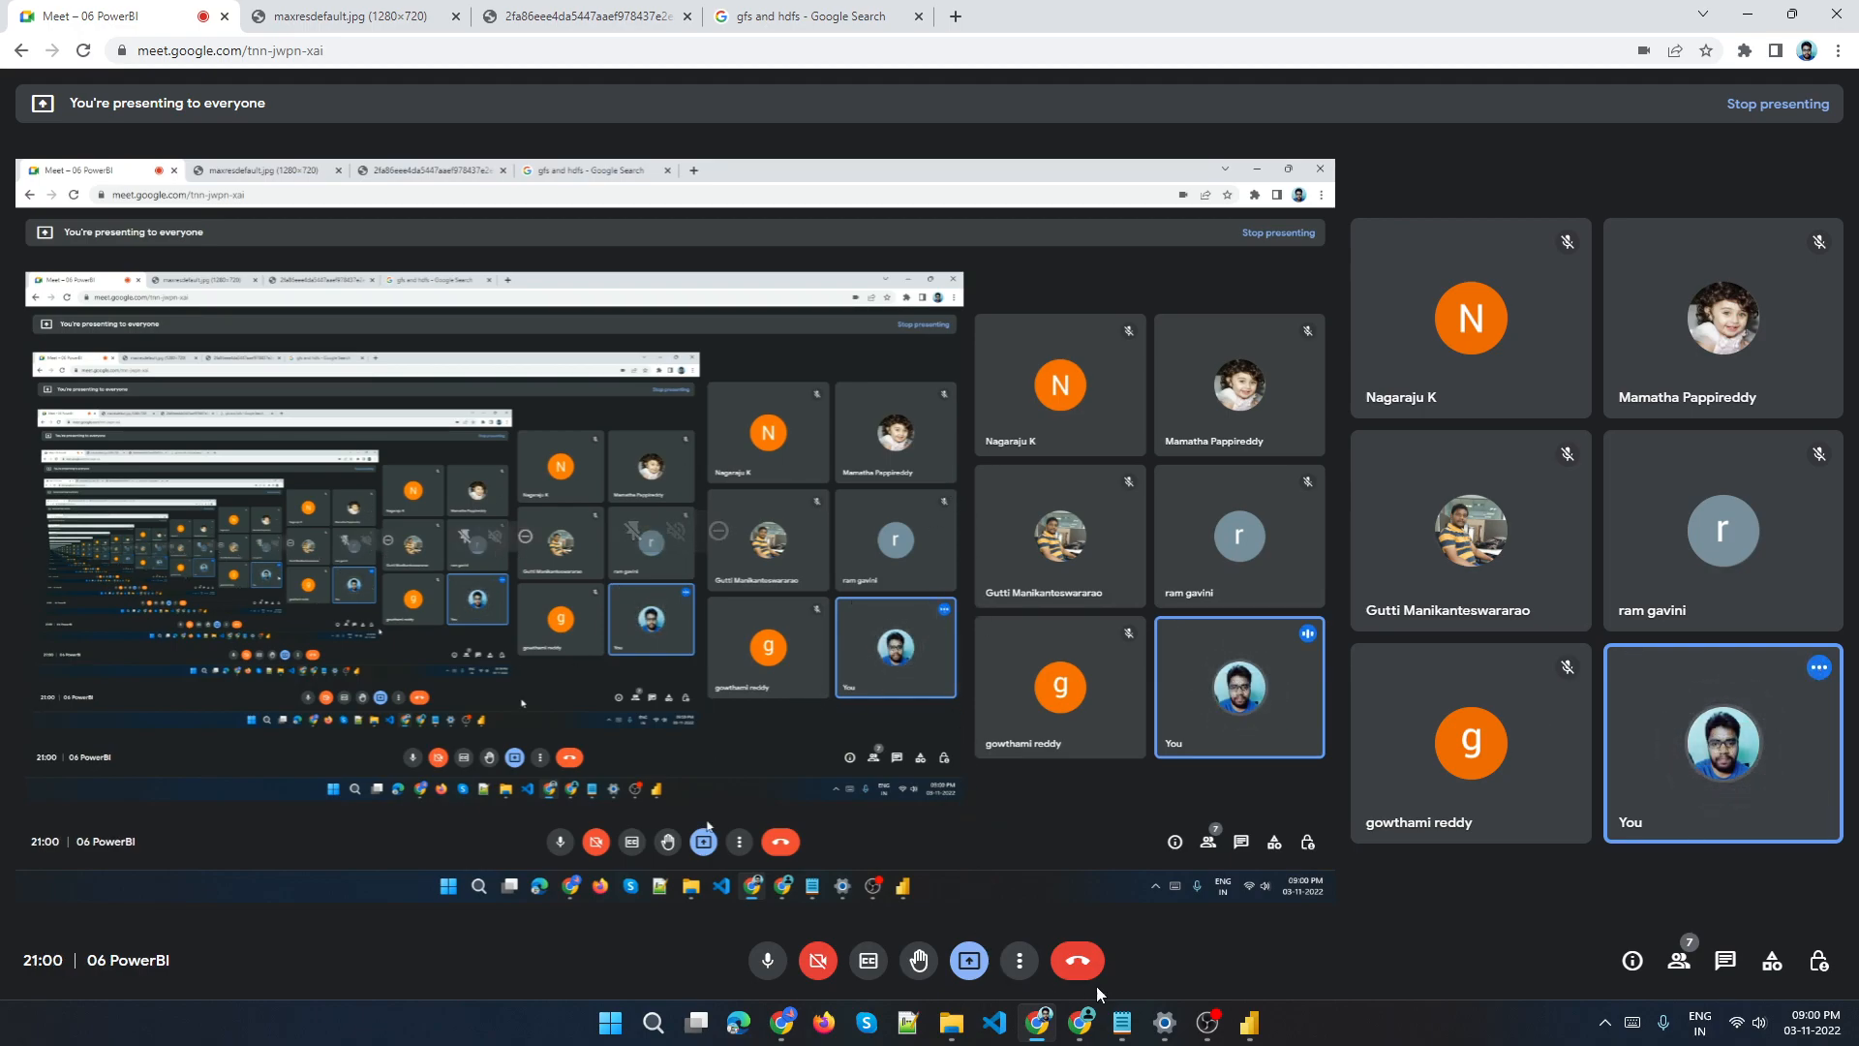
click(1248, 1023)
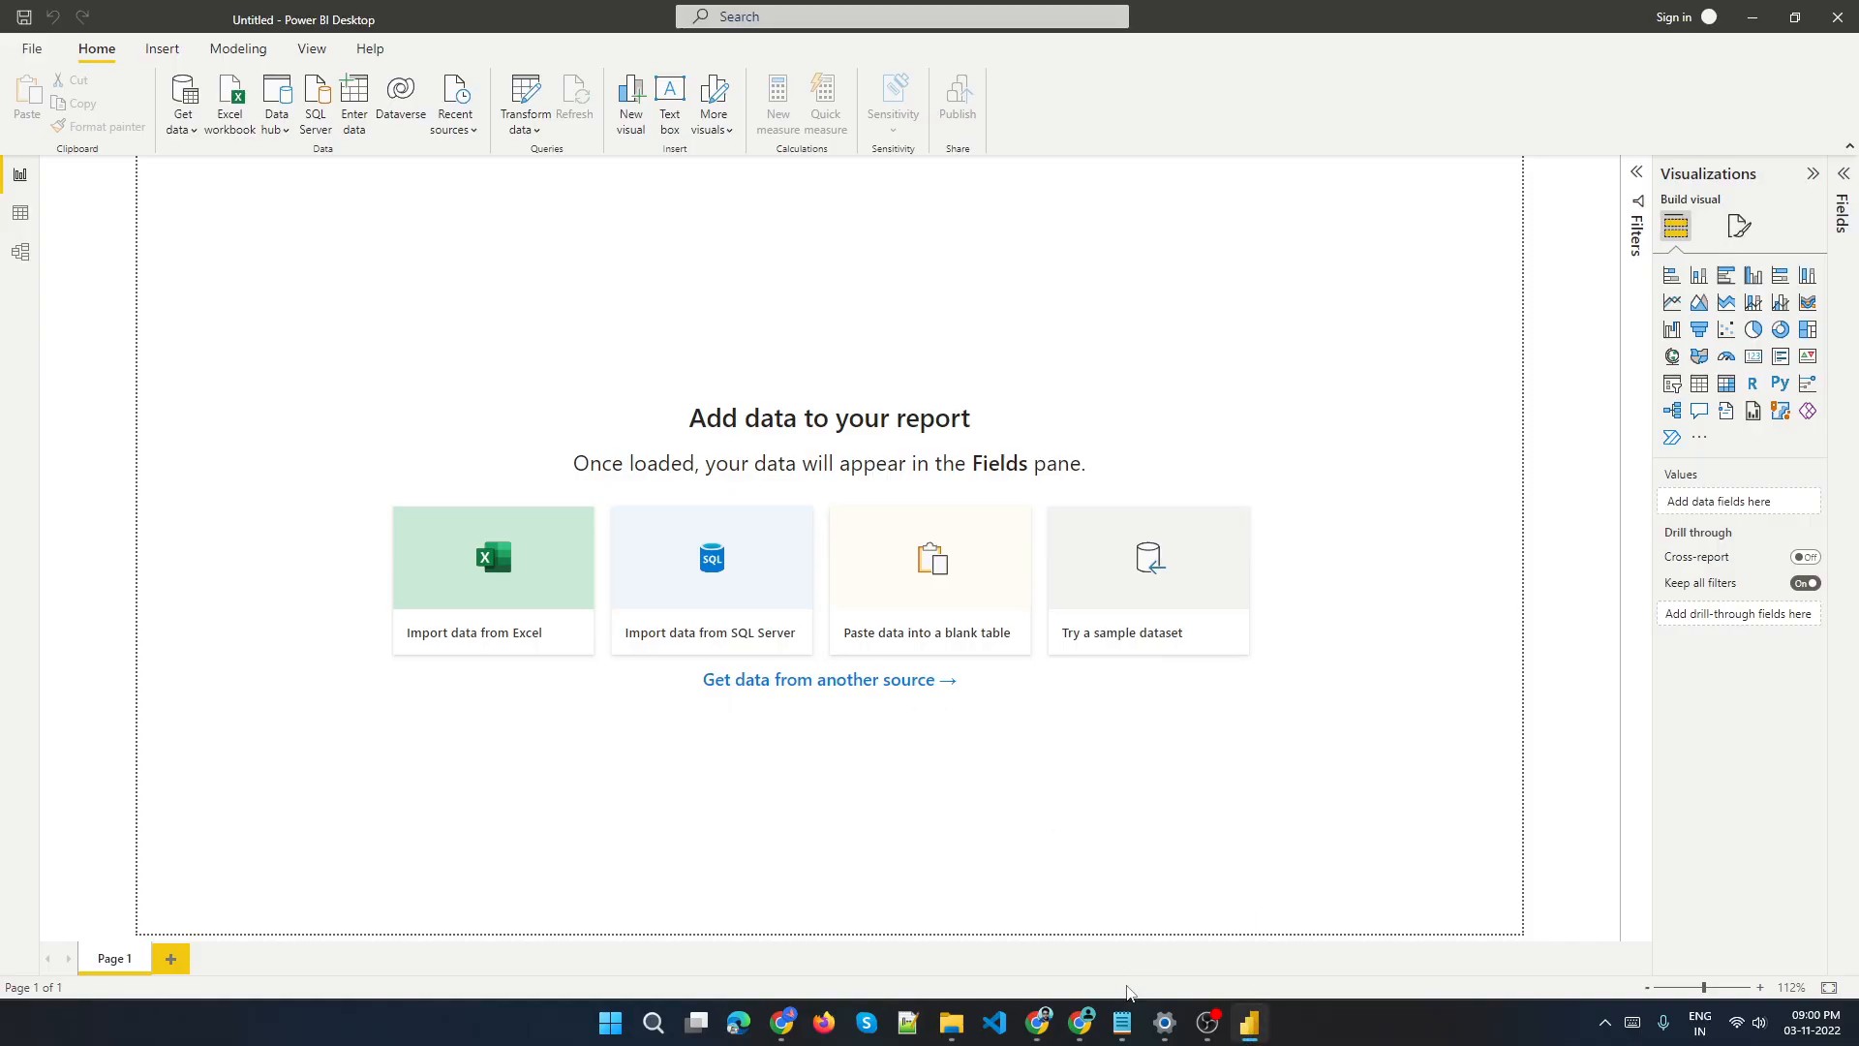
click(1122, 1023)
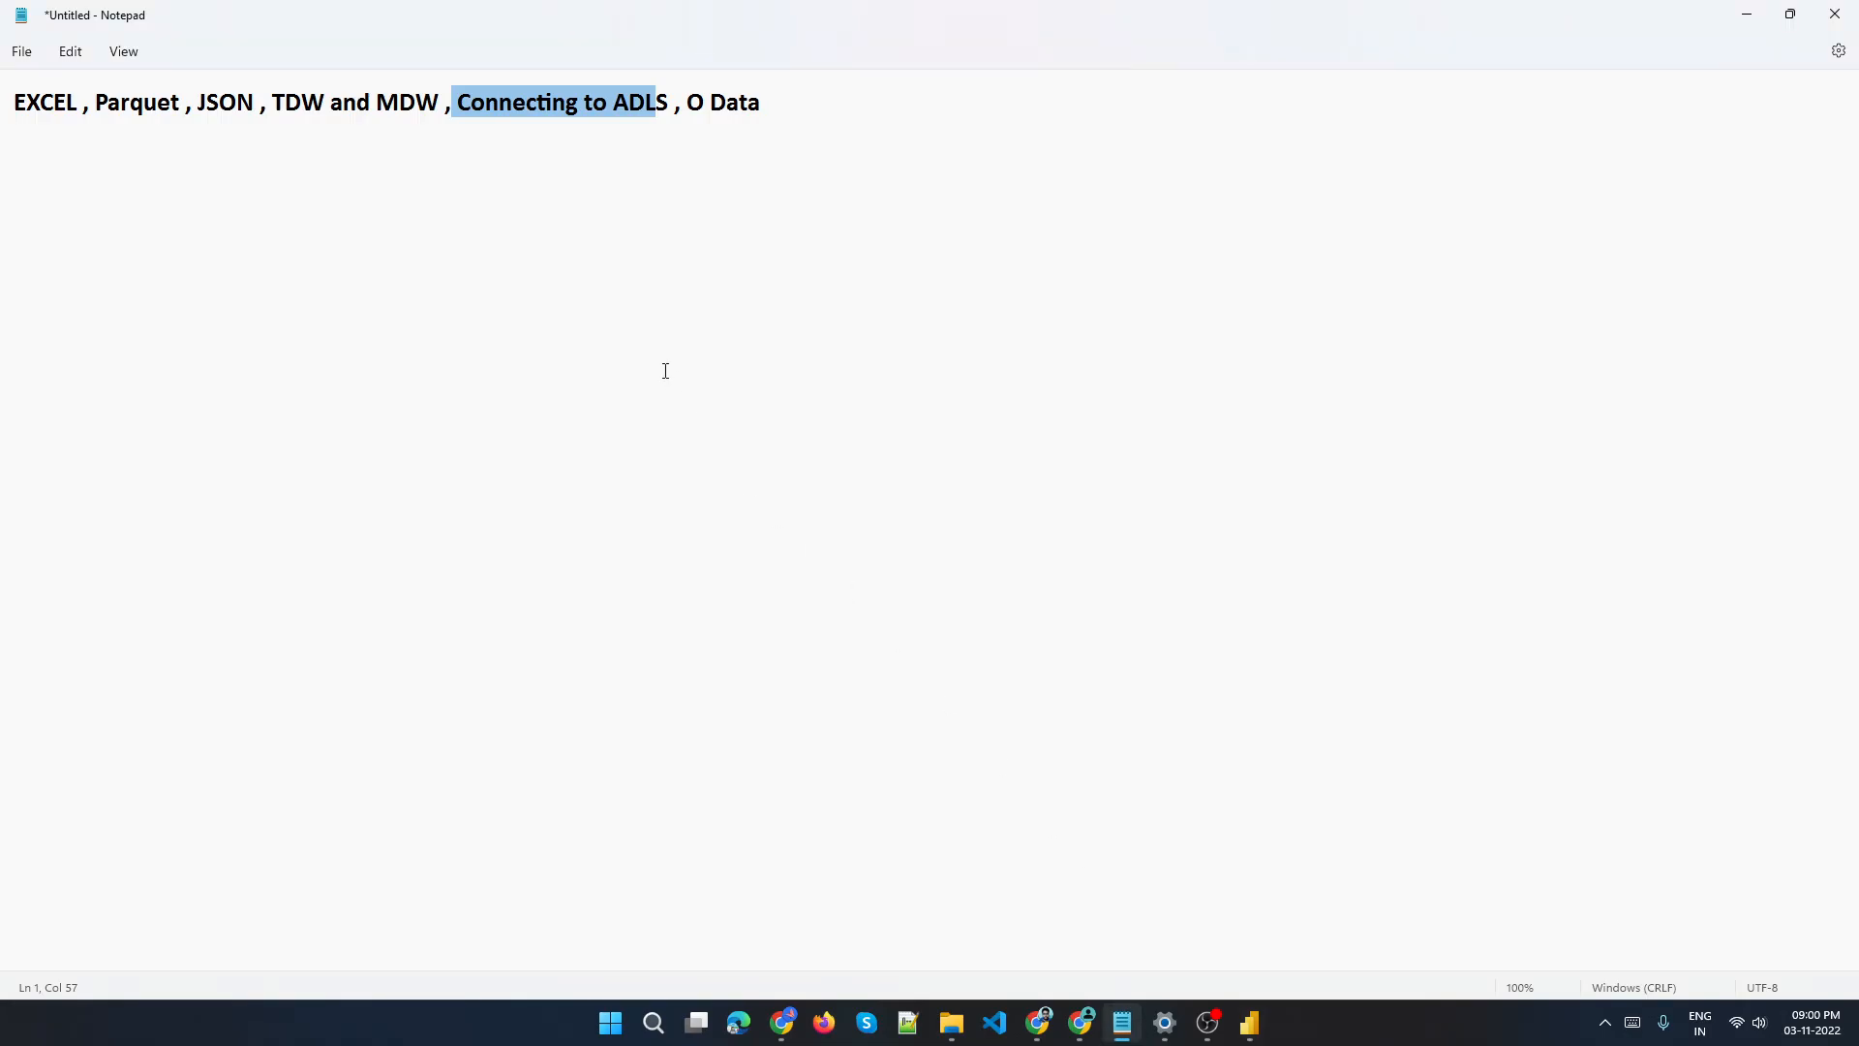
double_click(49, 107)
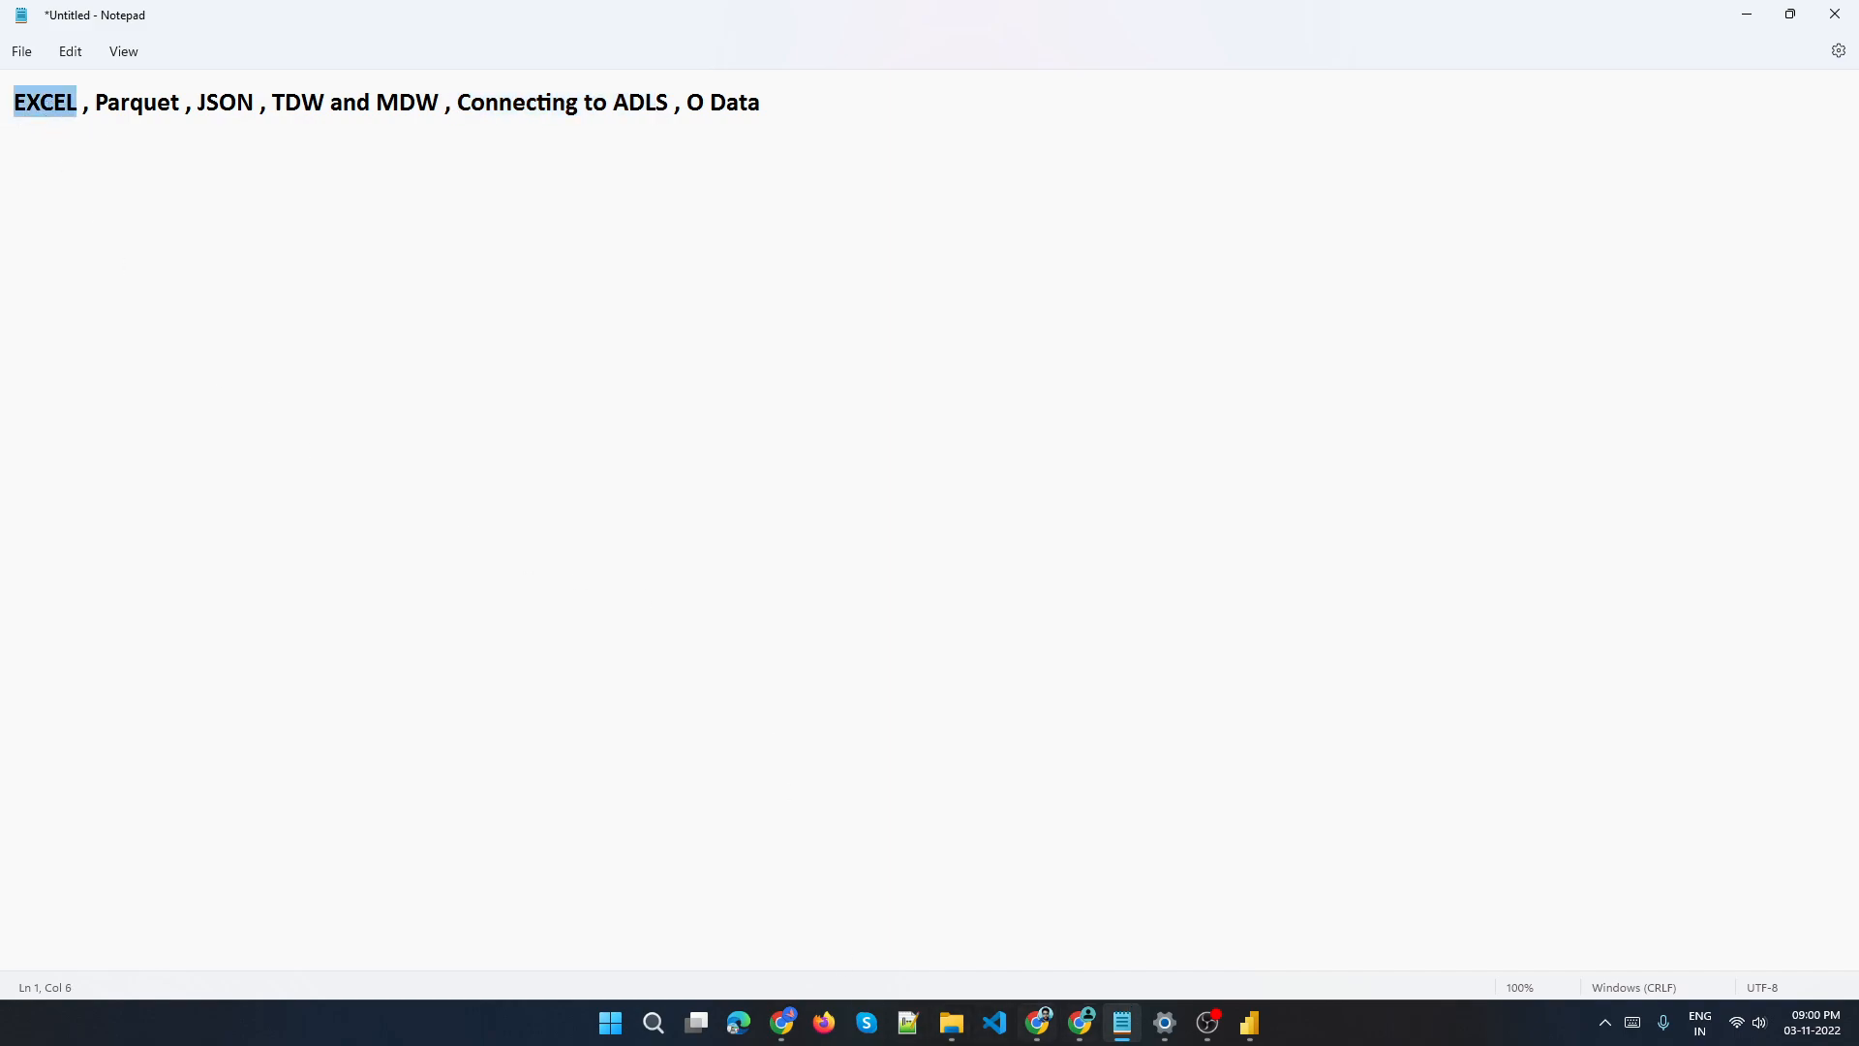
click(1250, 1023)
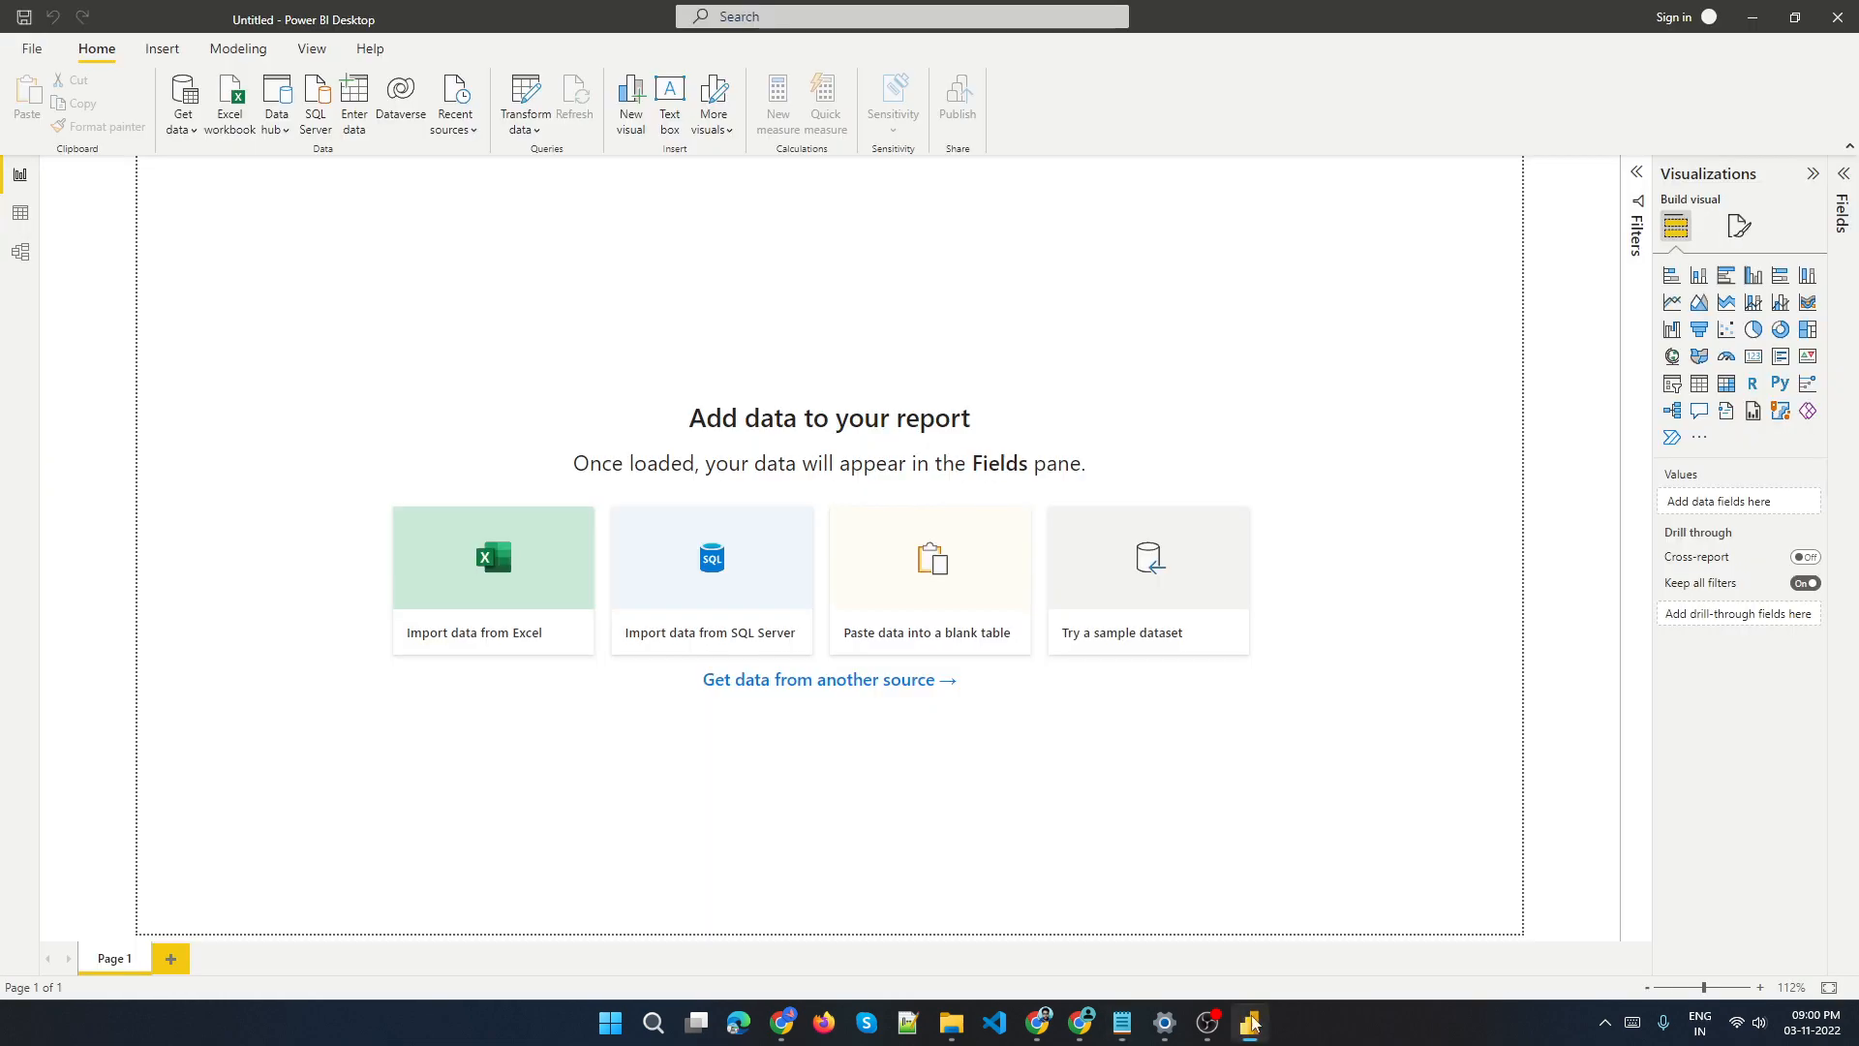
Step: Open the full Get Data connector dialog and select the Text/CSV and Folder connectors
click(184, 111)
click(215, 548)
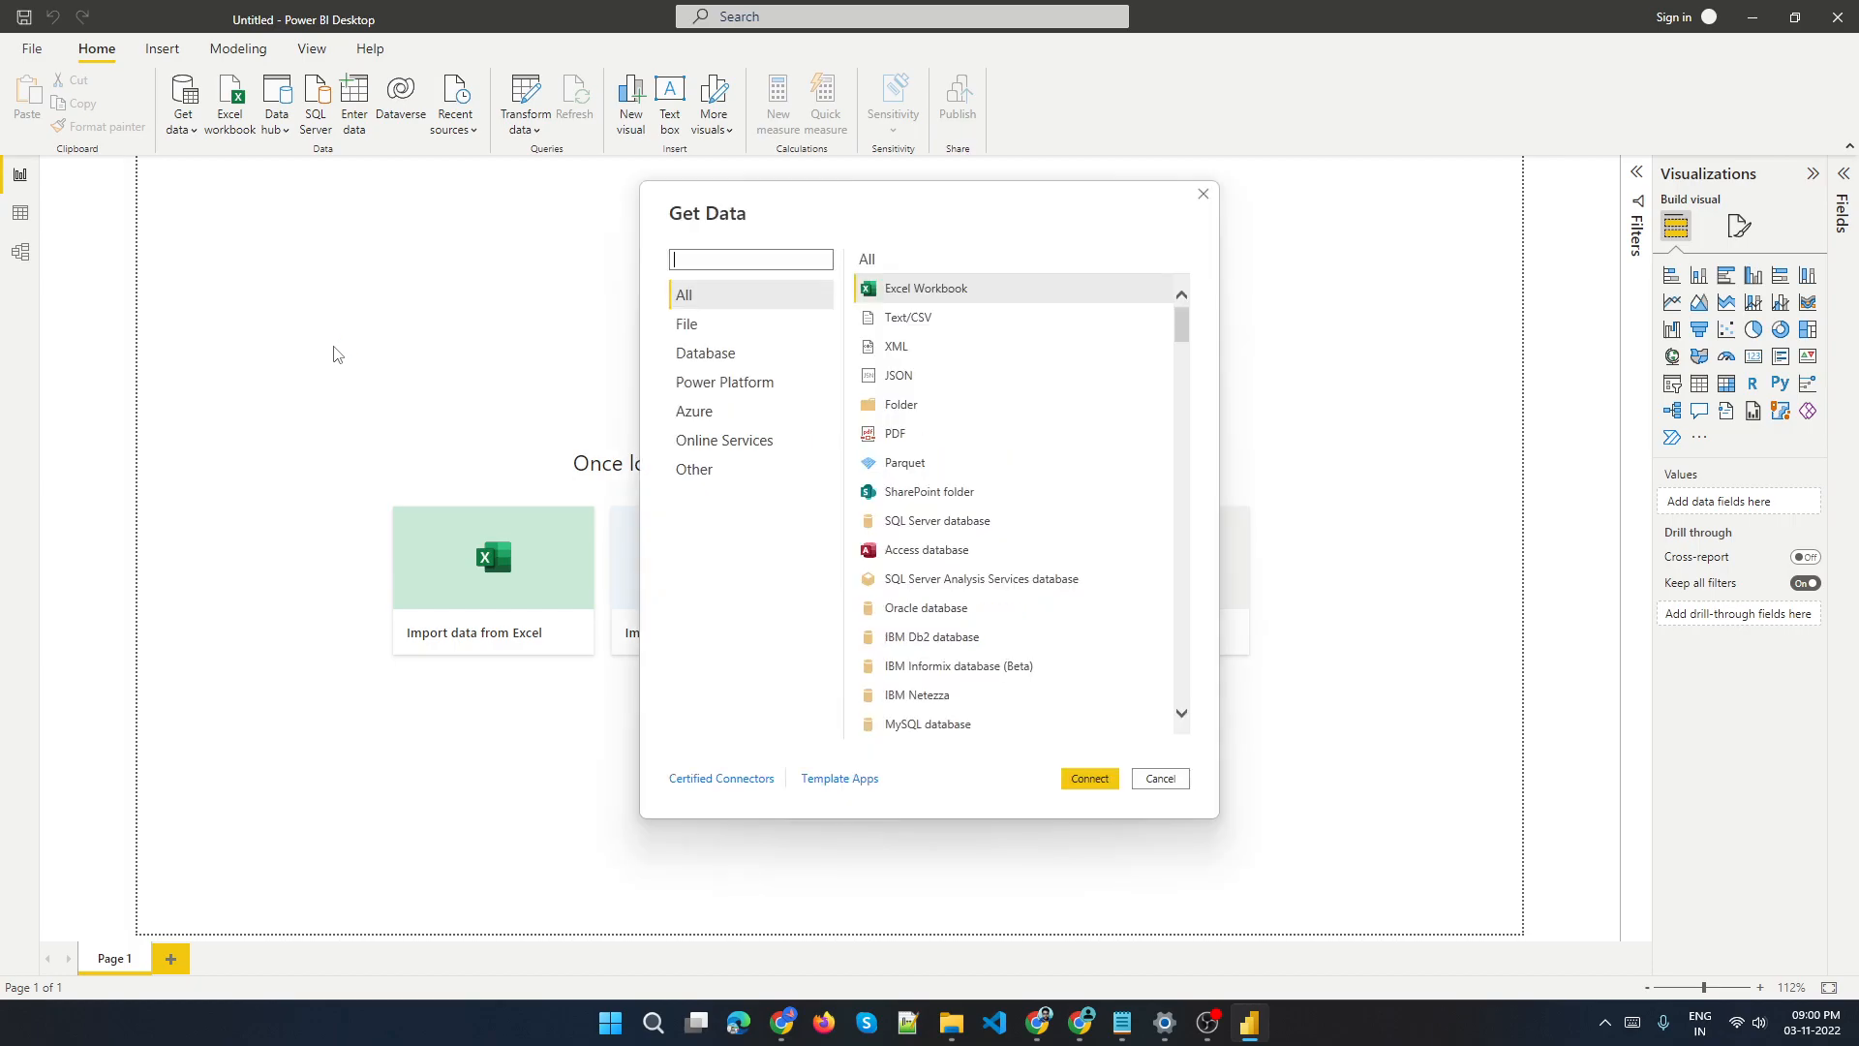
click(911, 322)
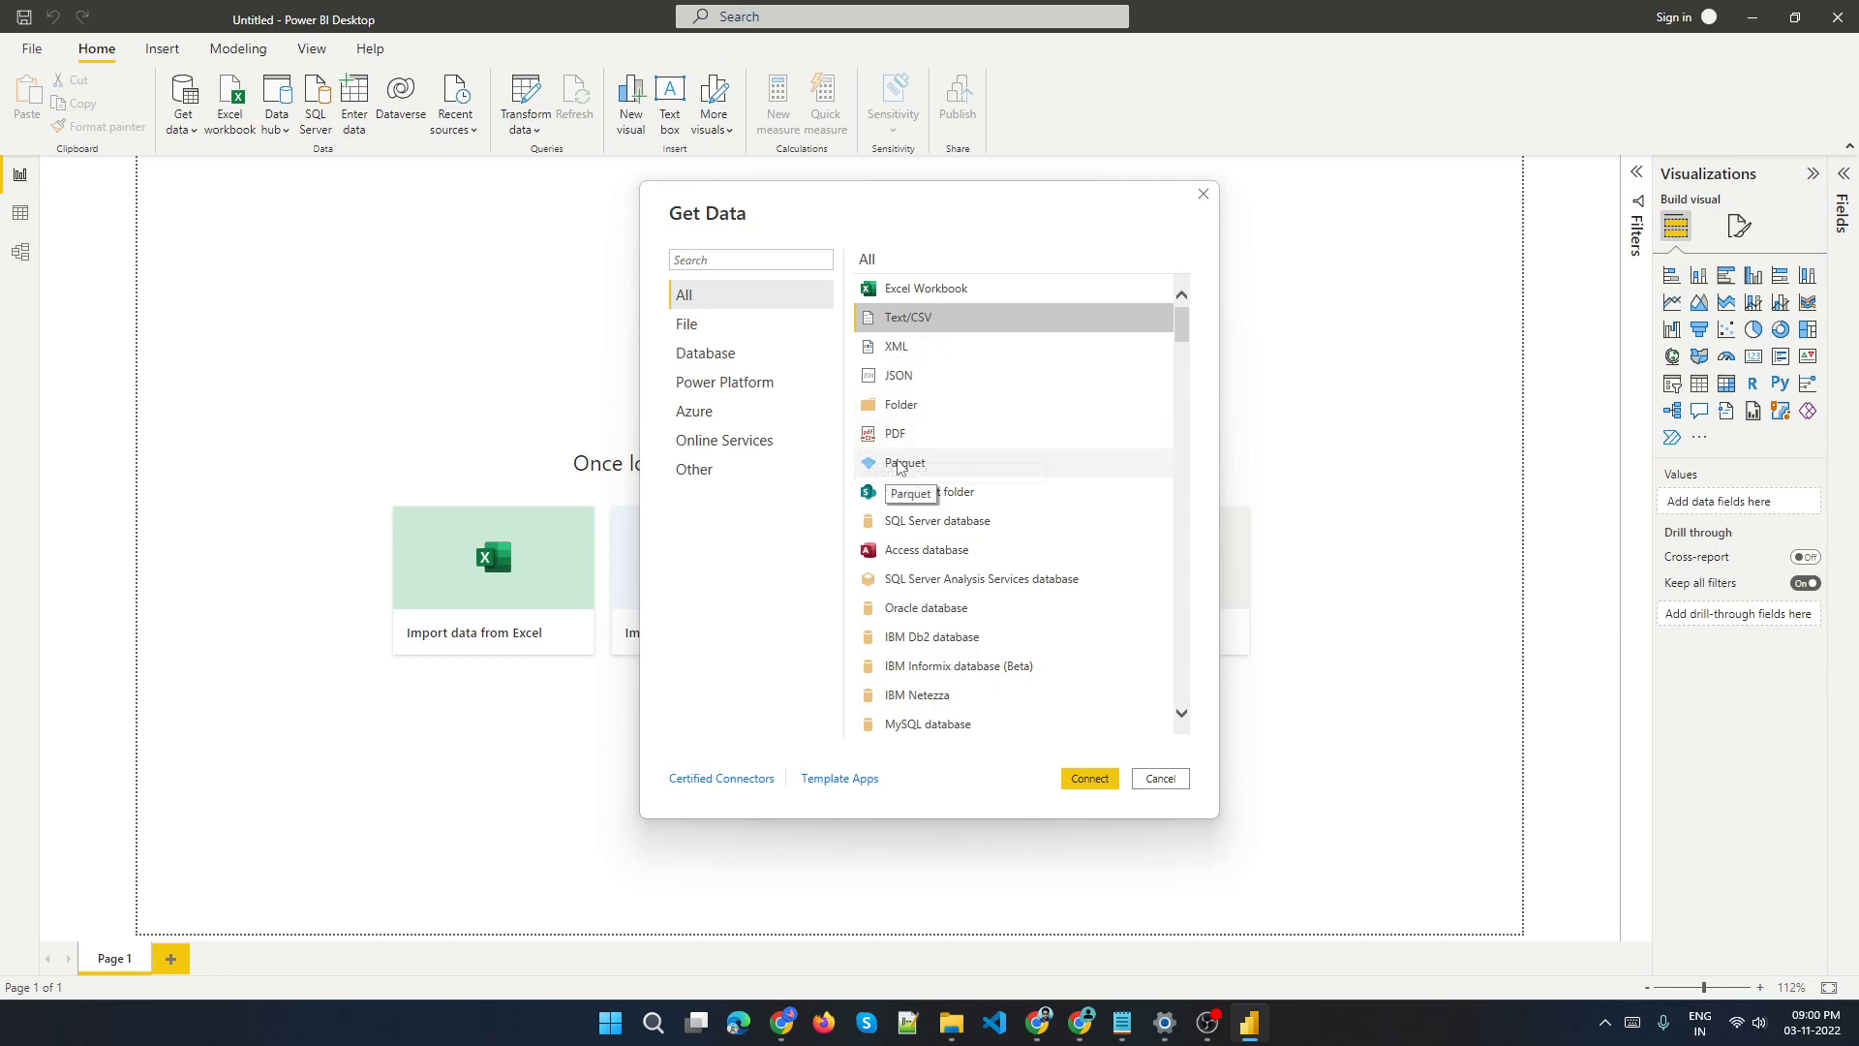
click(890, 405)
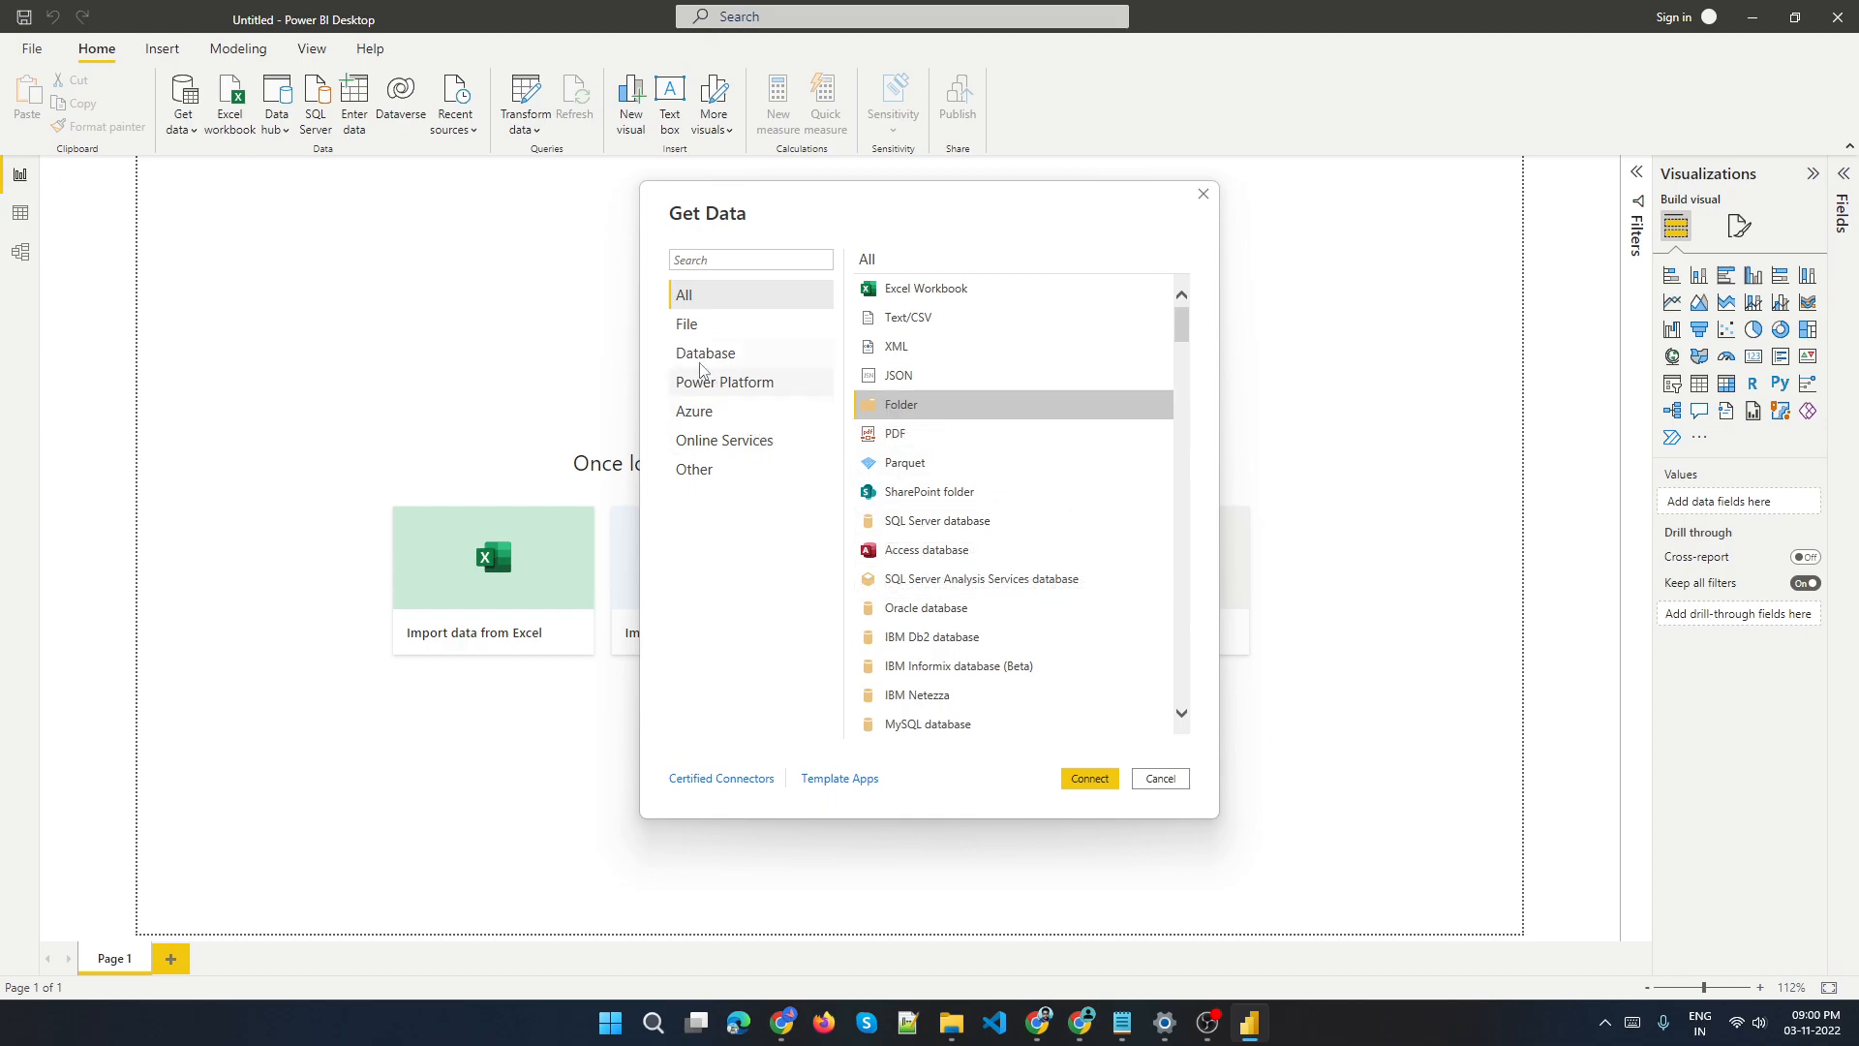
Step: Browse the File, Database and All connector categories, scrolling through the full list
click(707, 326)
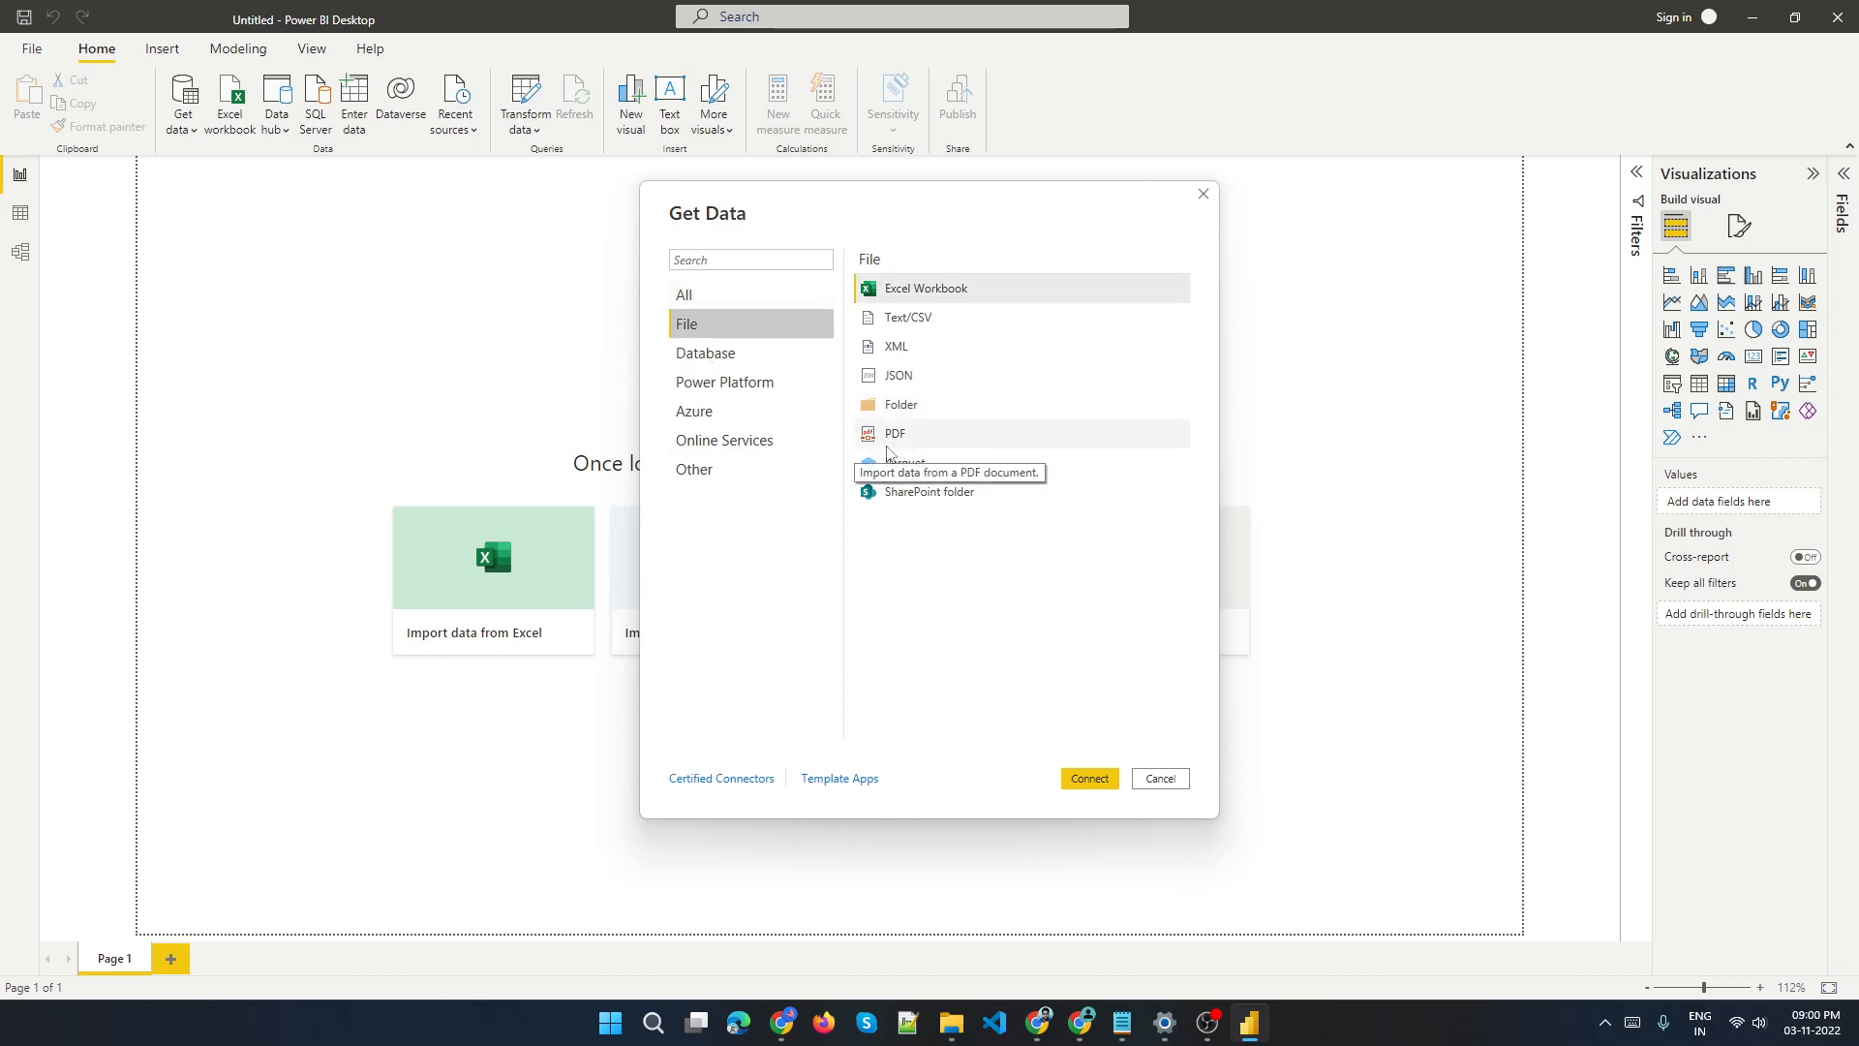
click(712, 356)
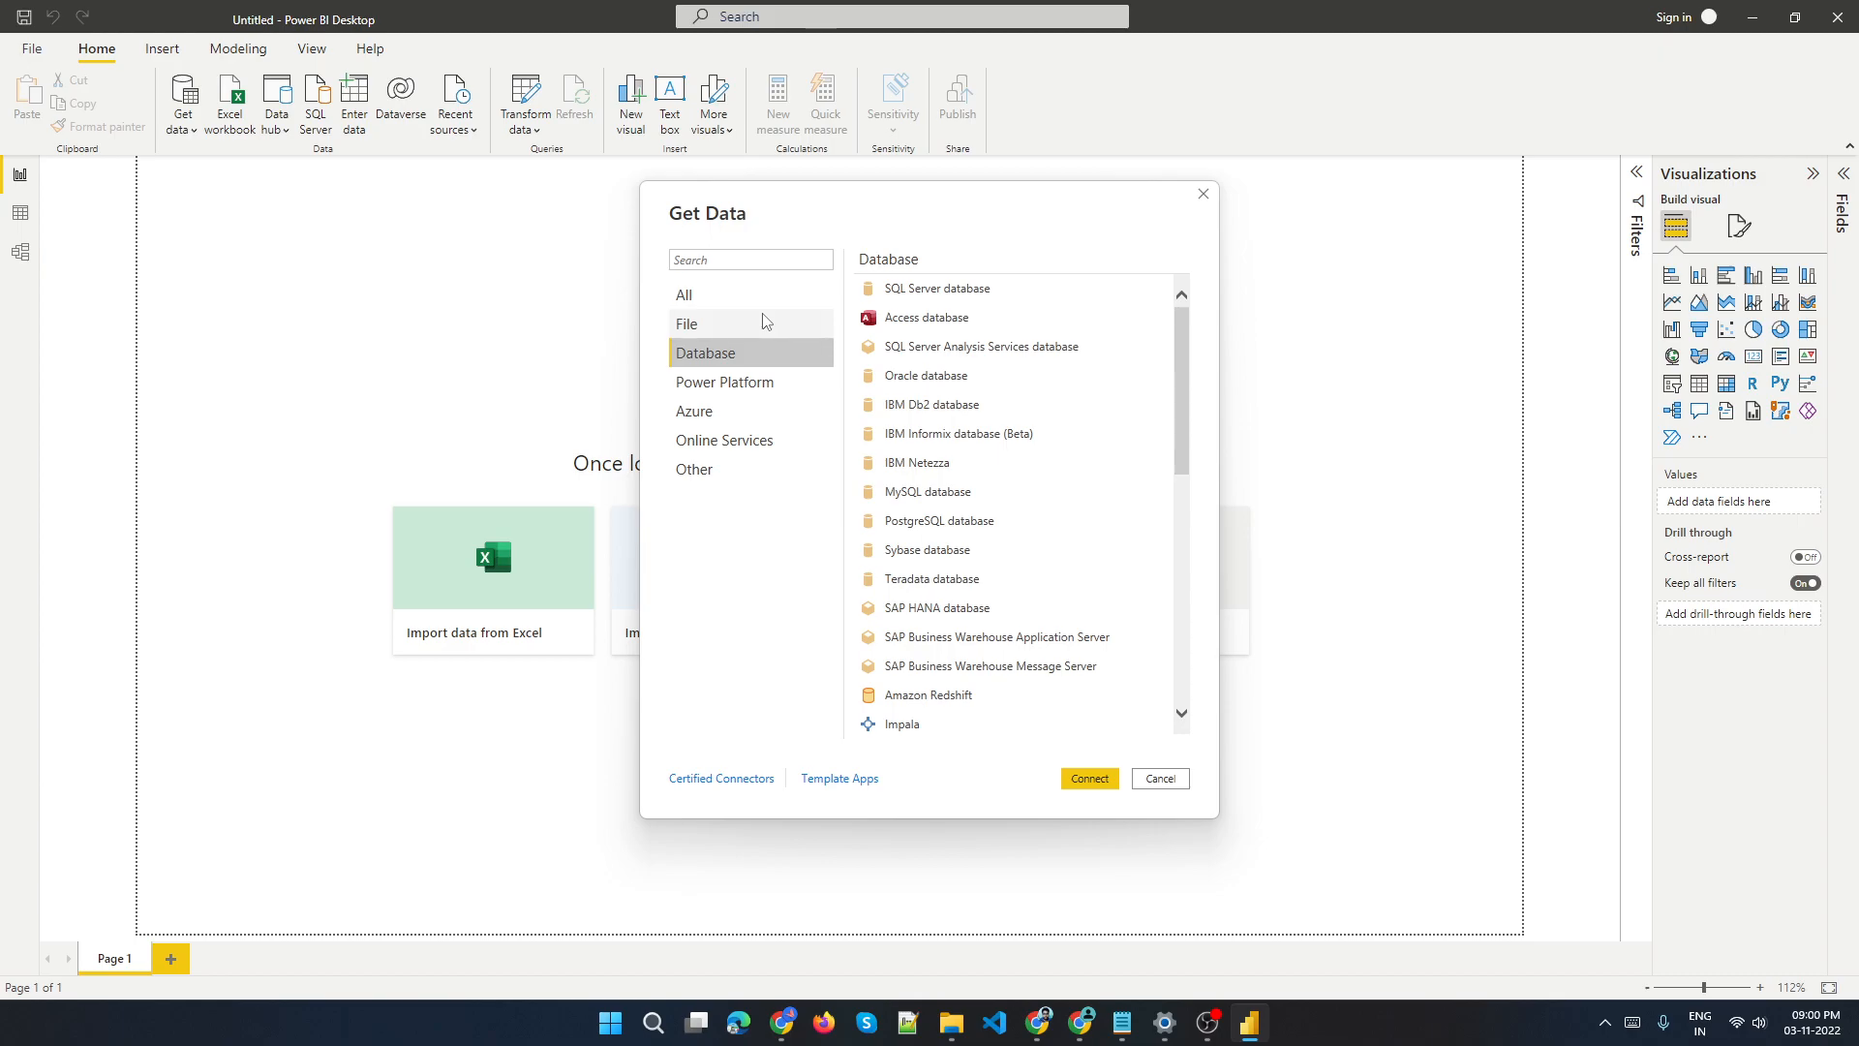
scroll(933, 573, down, 5)
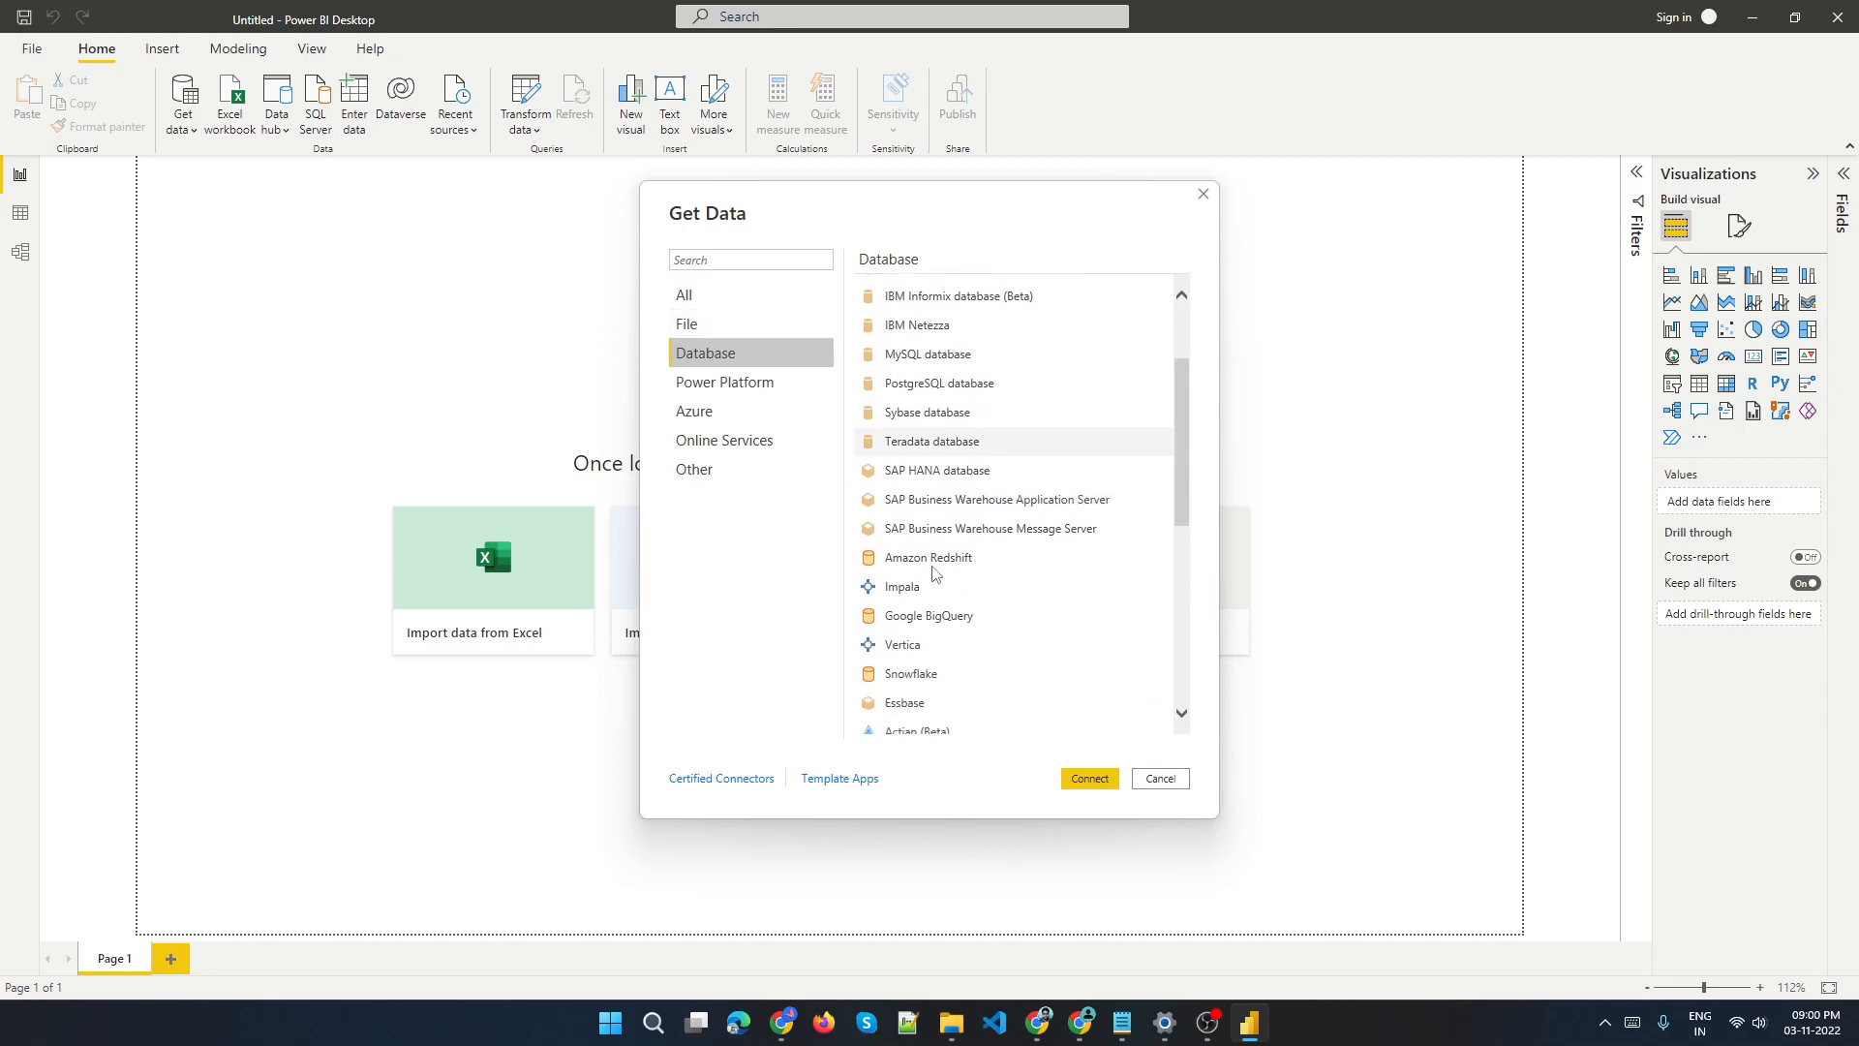
scroll(933, 573, up, 5)
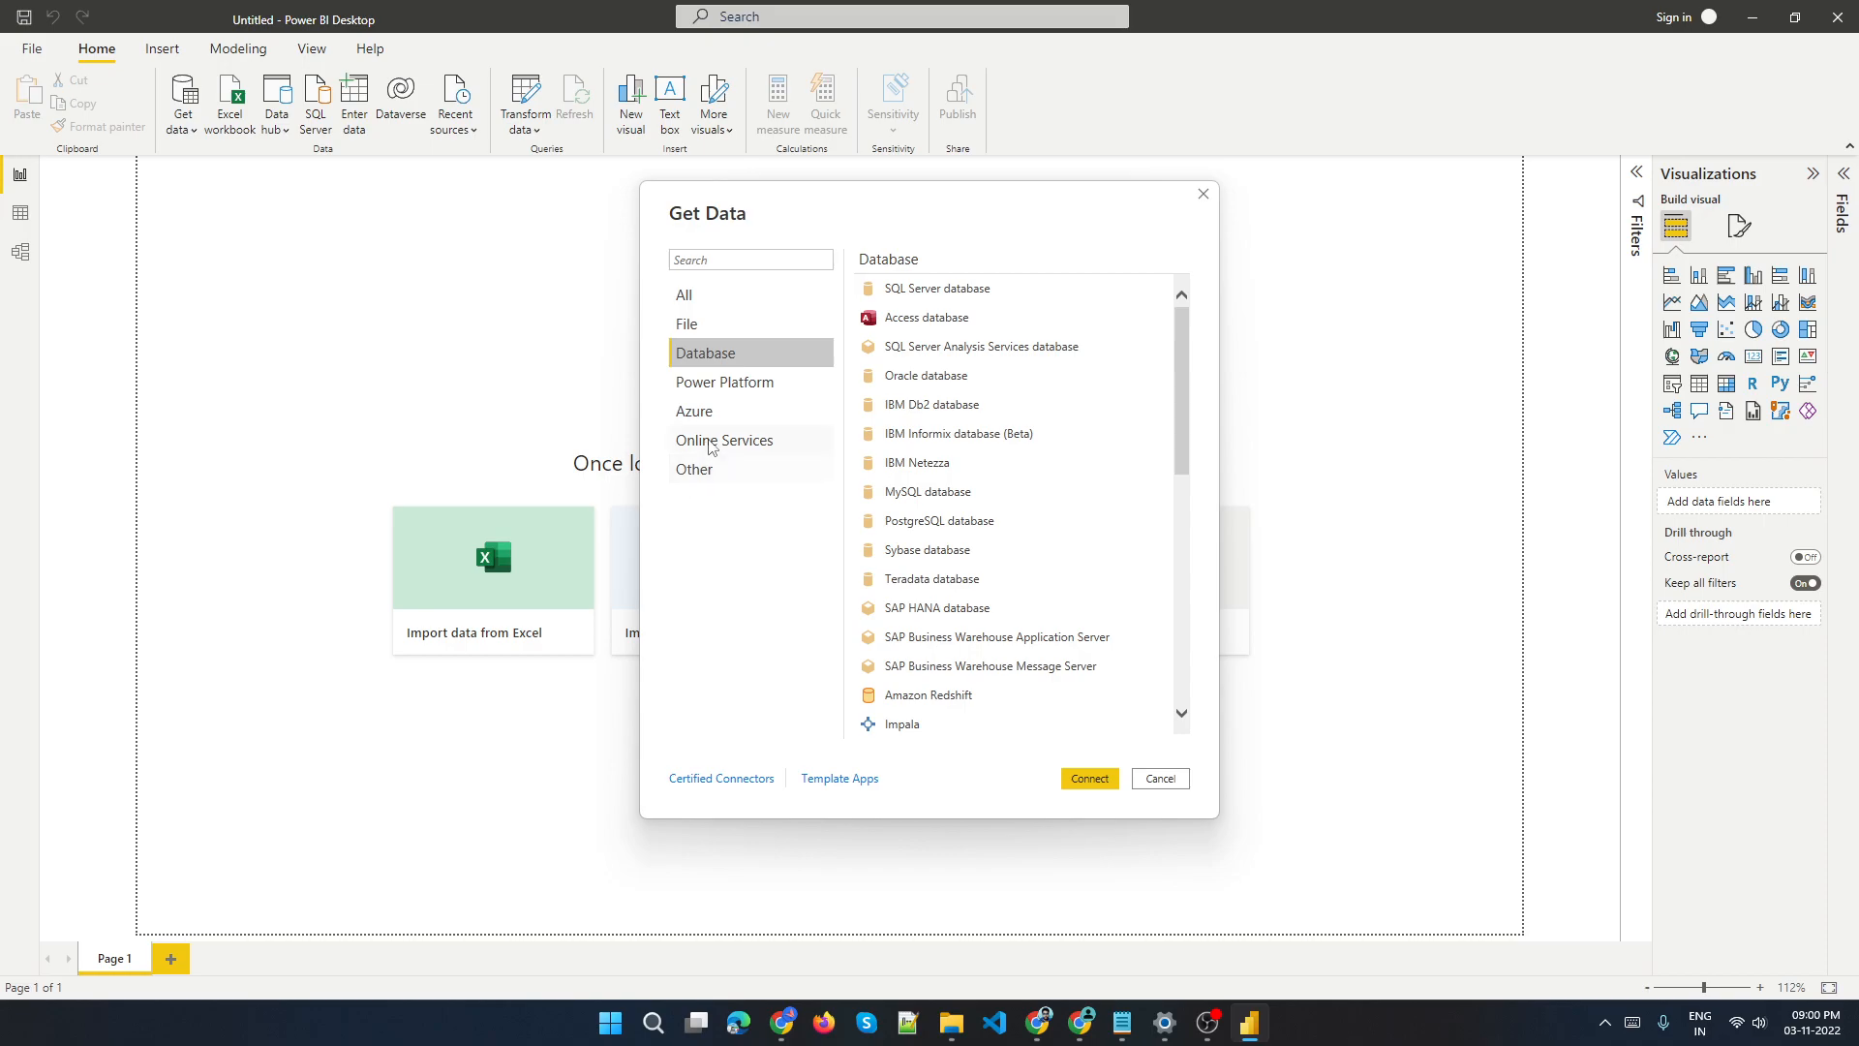
click(703, 298)
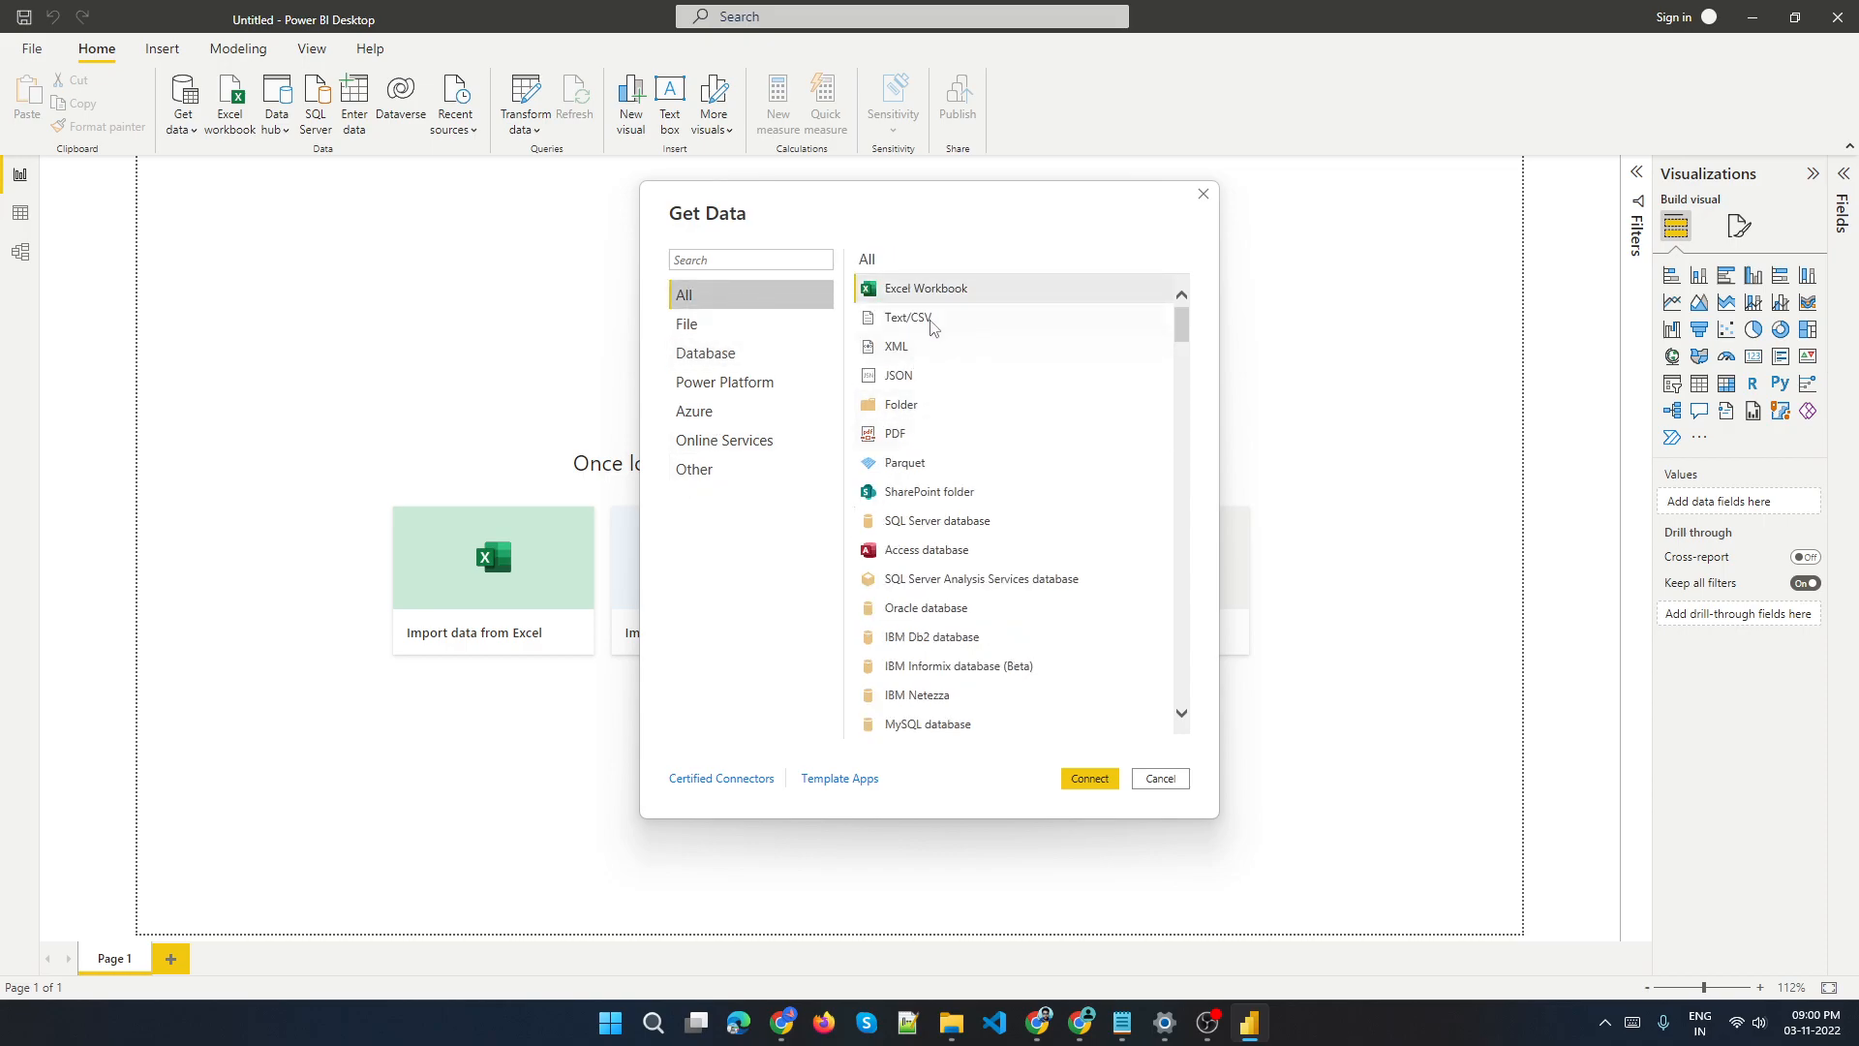
scroll(932, 327, down, 15)
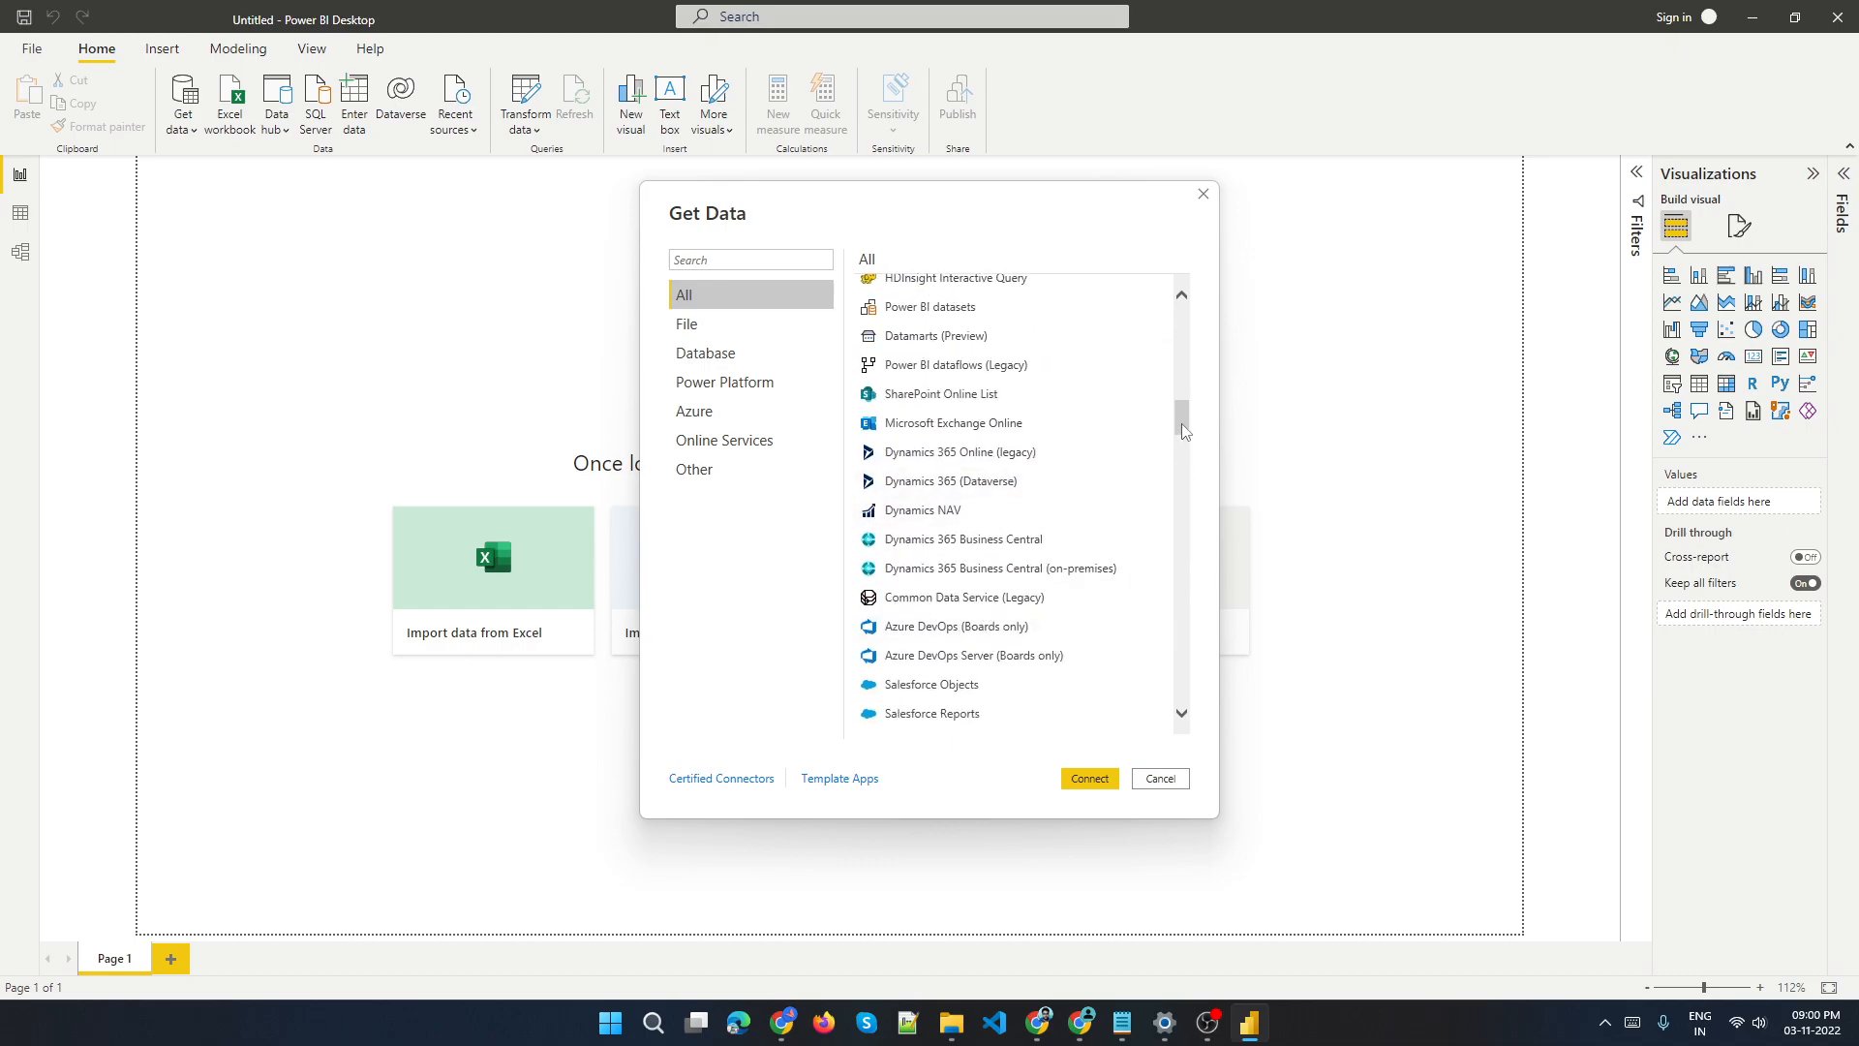
drag(1183, 426, 1182, 692)
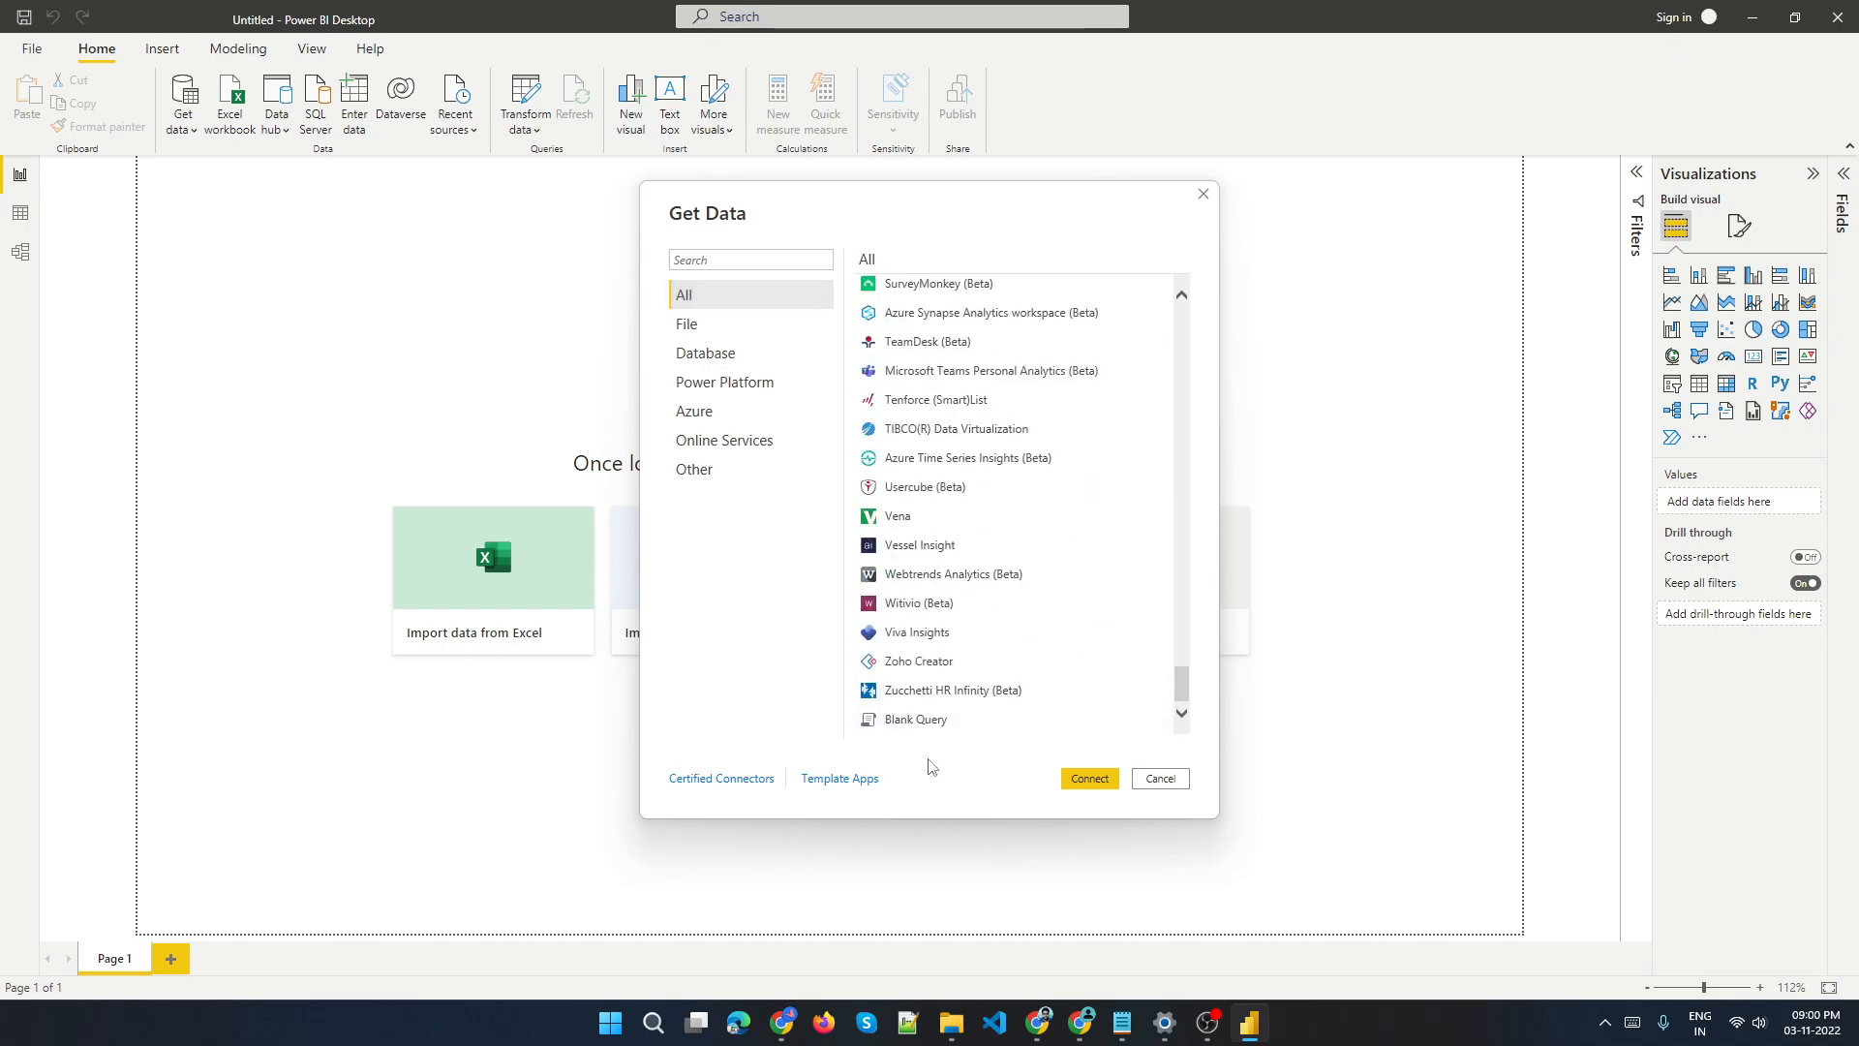
scroll(1046, 655, up, 4)
drag(1181, 652, 1183, 310)
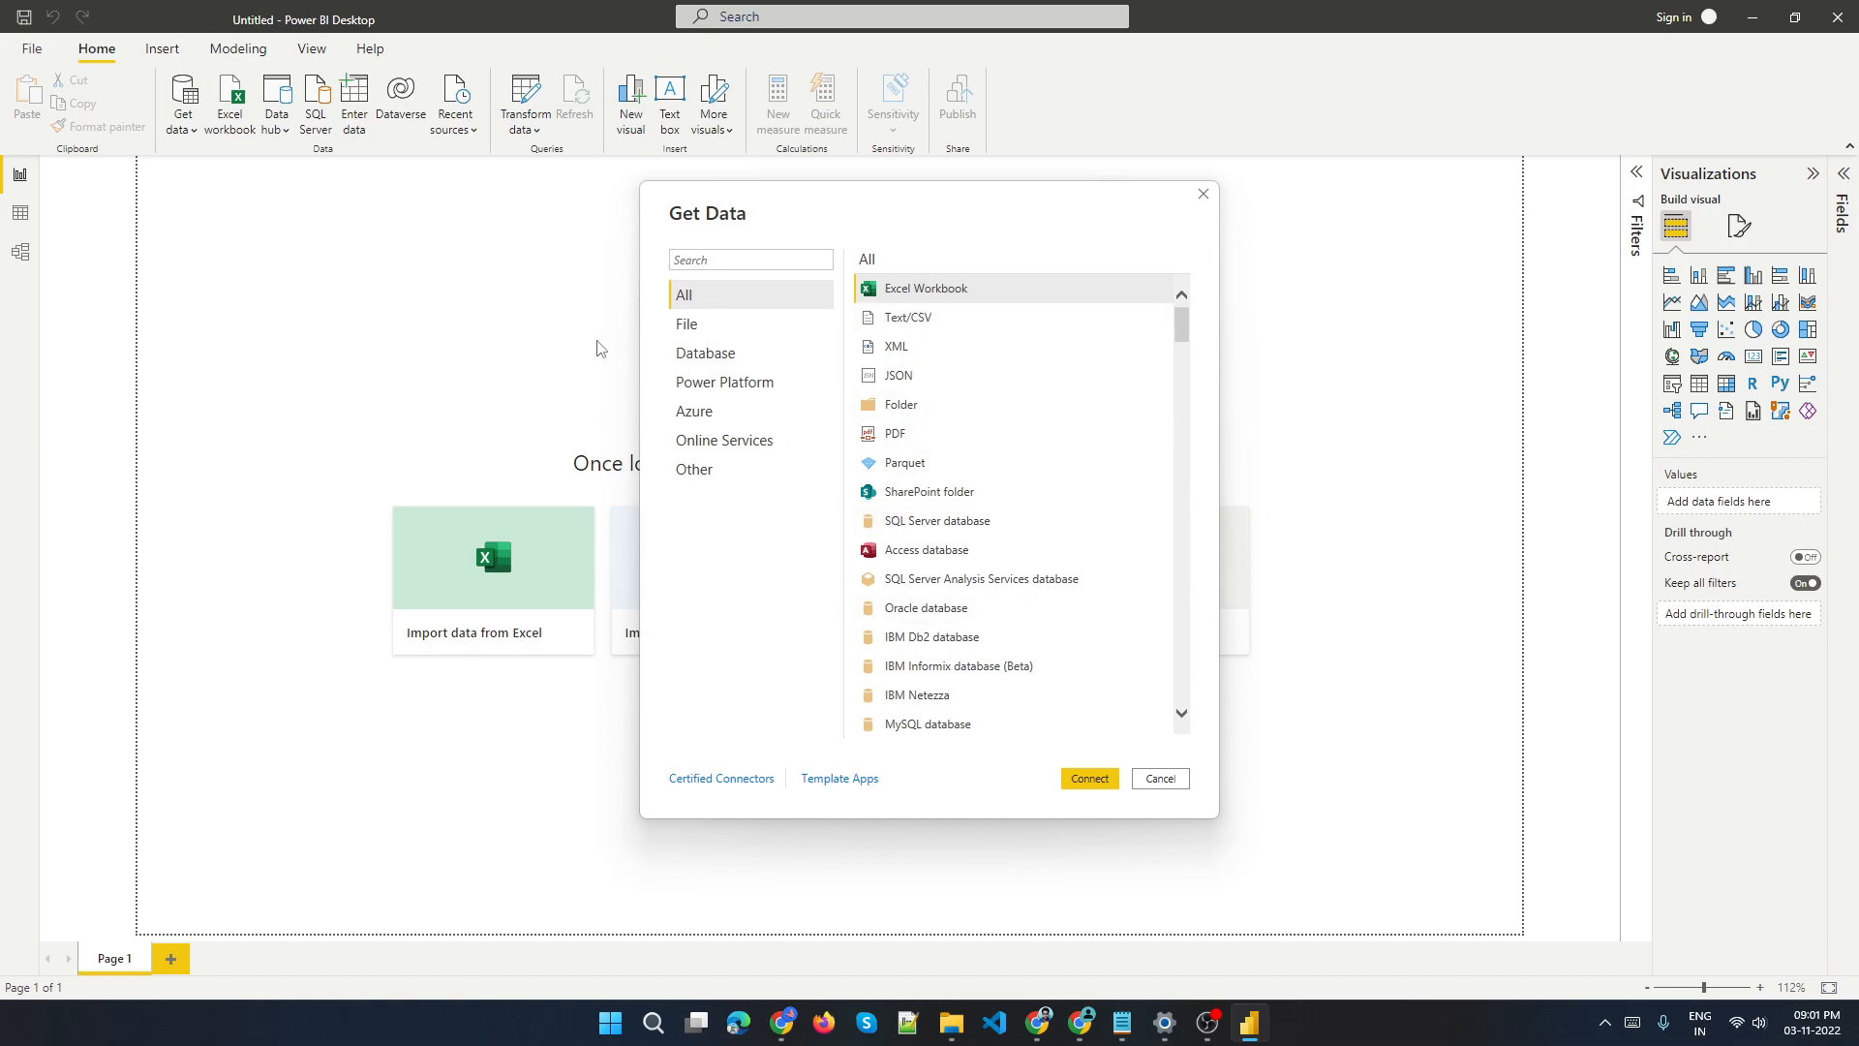
Step: Browse the File and Database connector categories and select Amazon Redshift
click(690, 328)
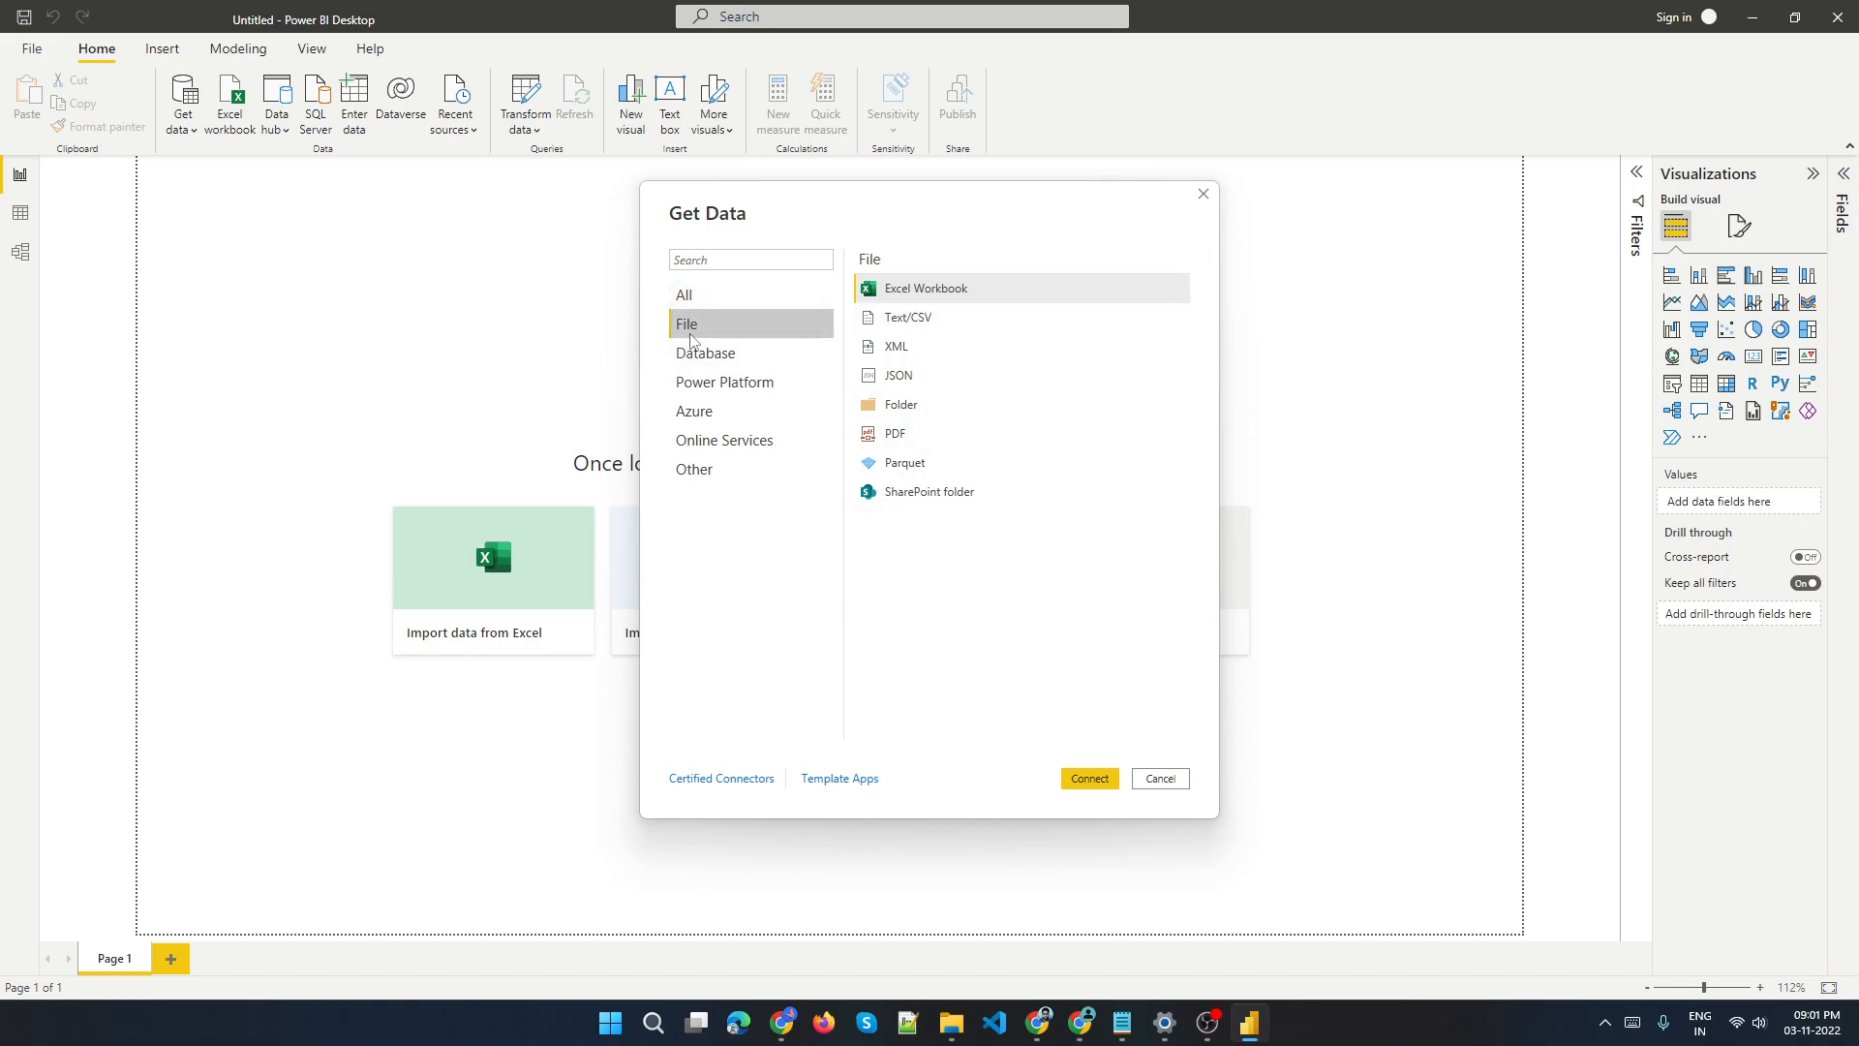
click(709, 362)
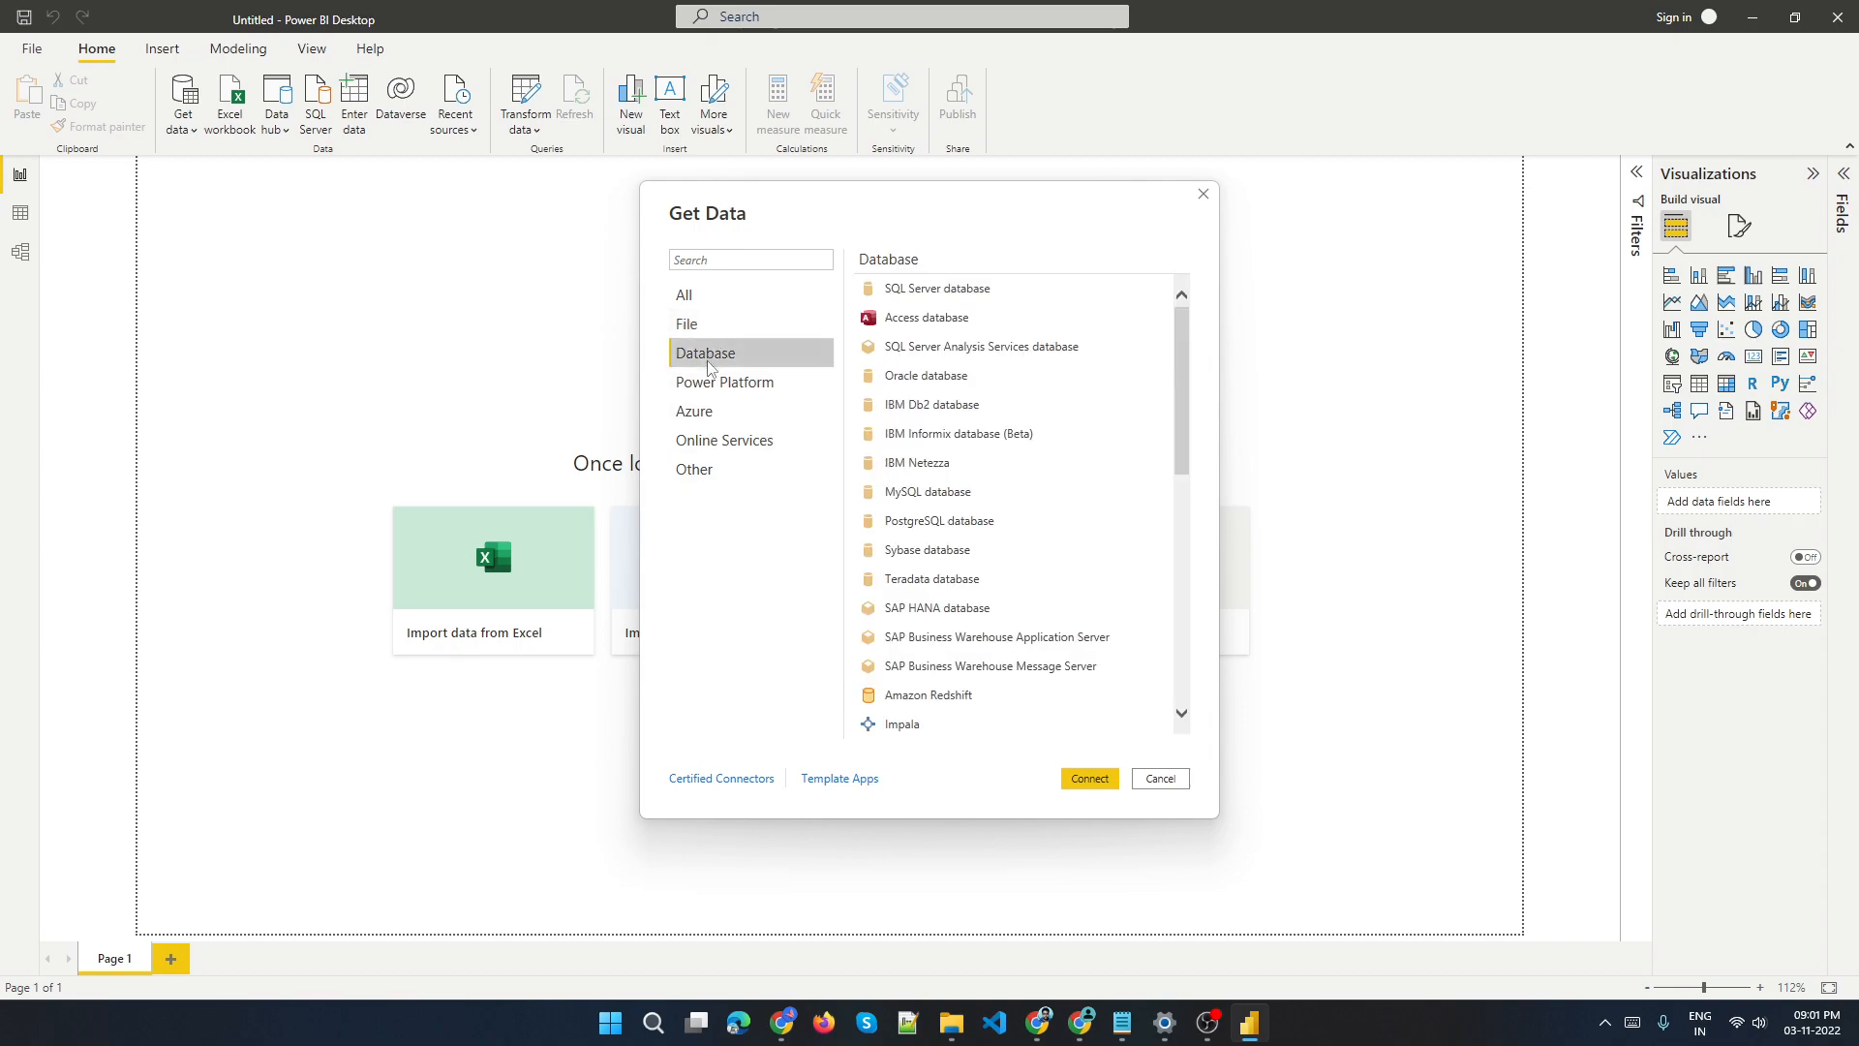
scroll(956, 558, down, 10)
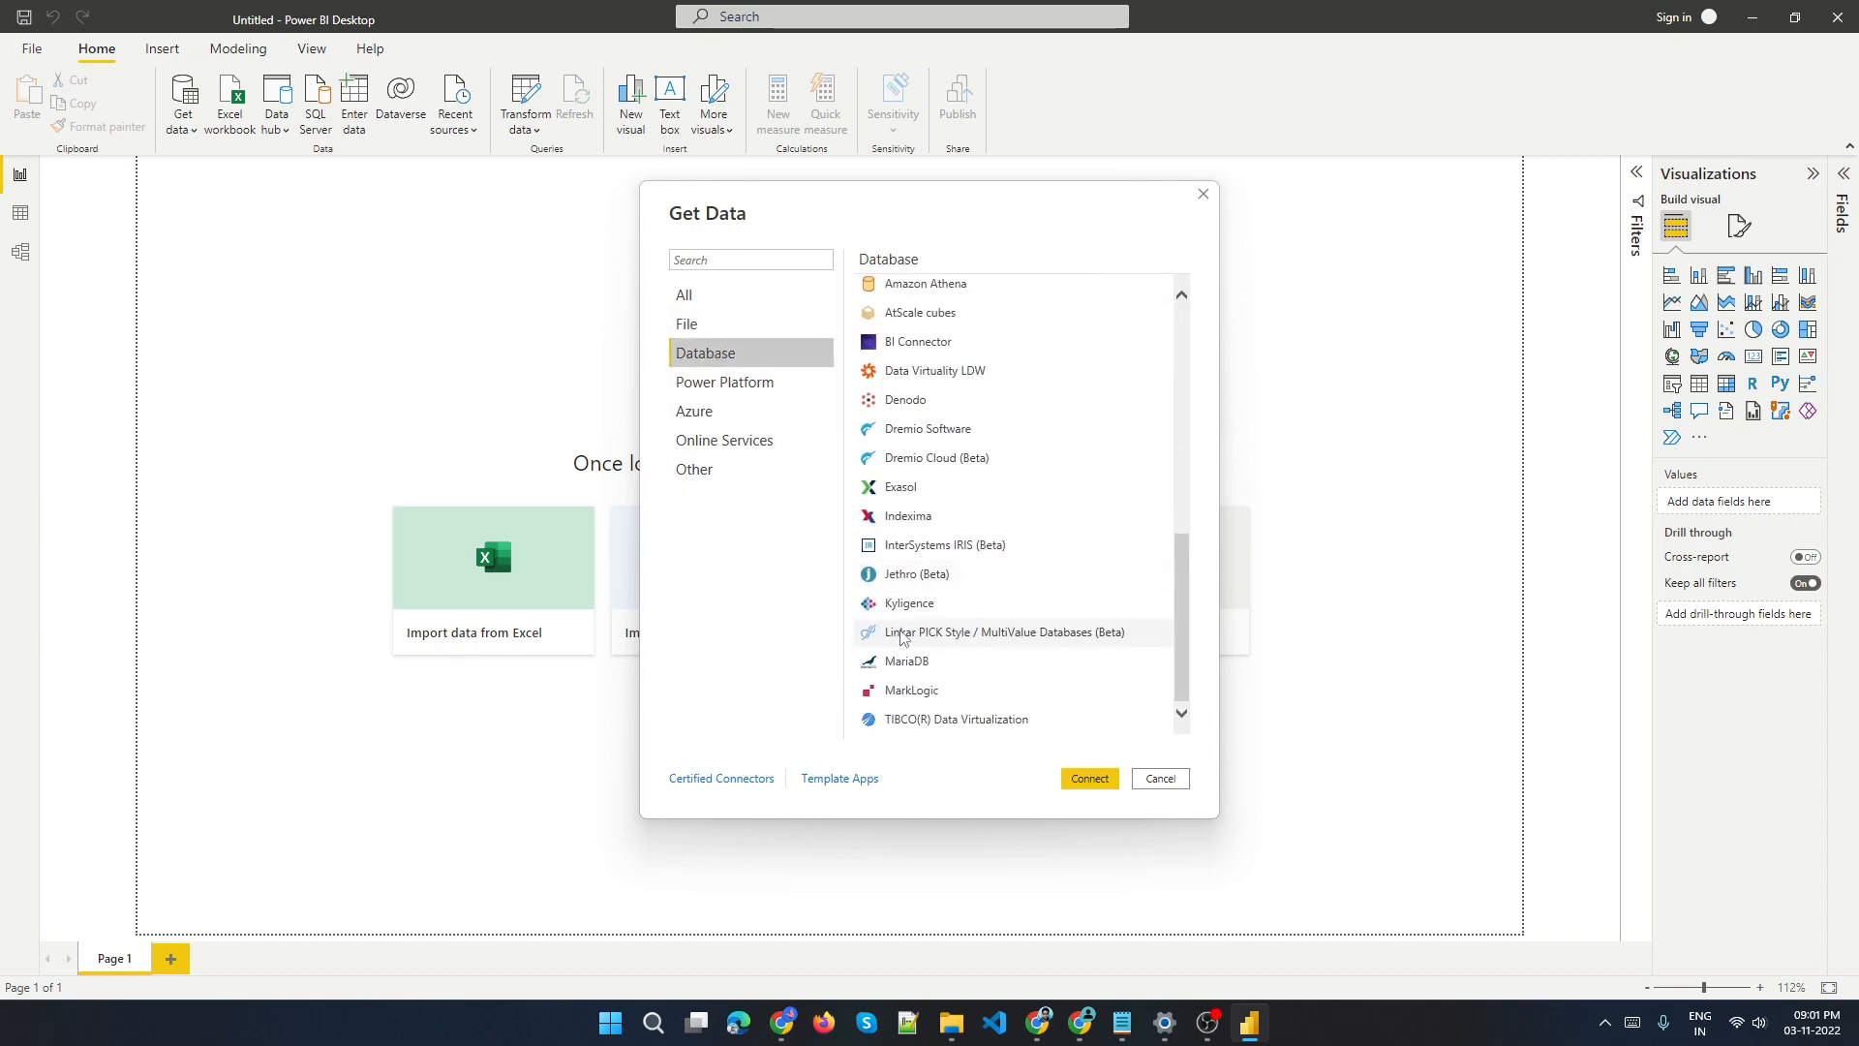
scroll(932, 536, up, 8)
scroll(931, 531, up, 1)
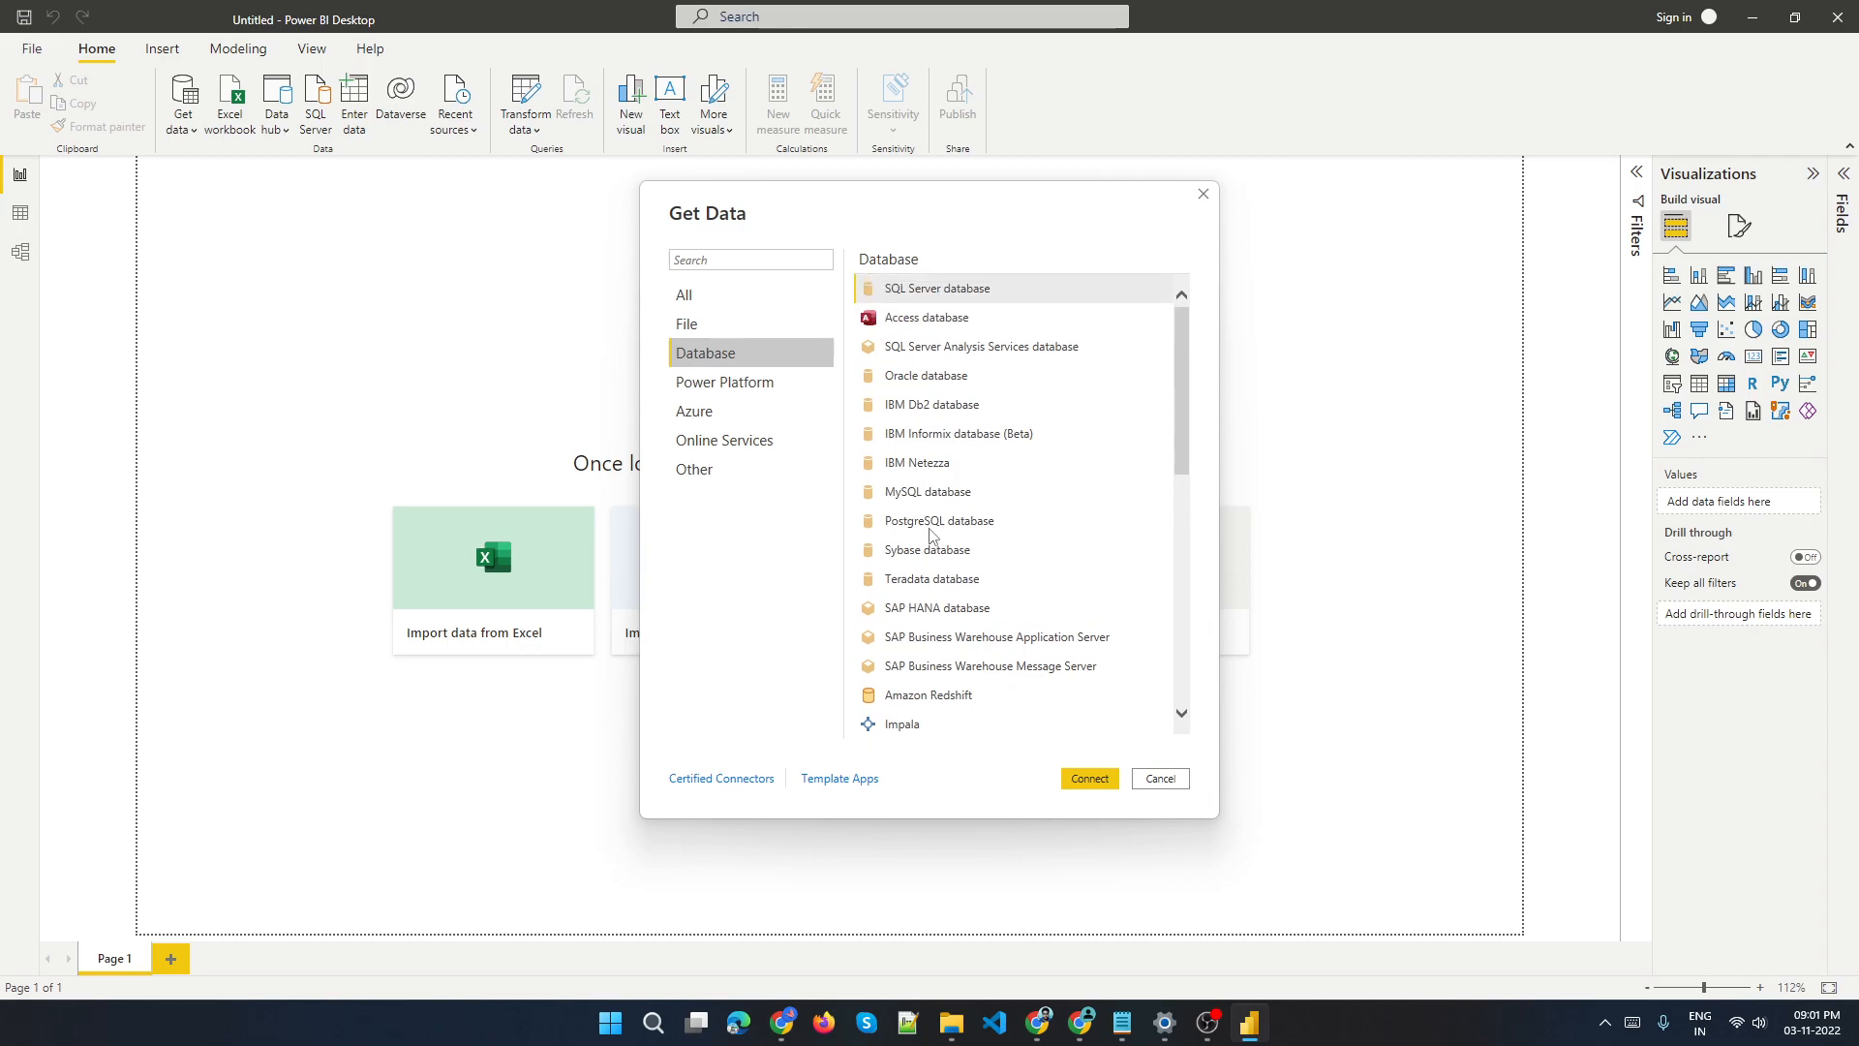
scroll(915, 649, down, 7)
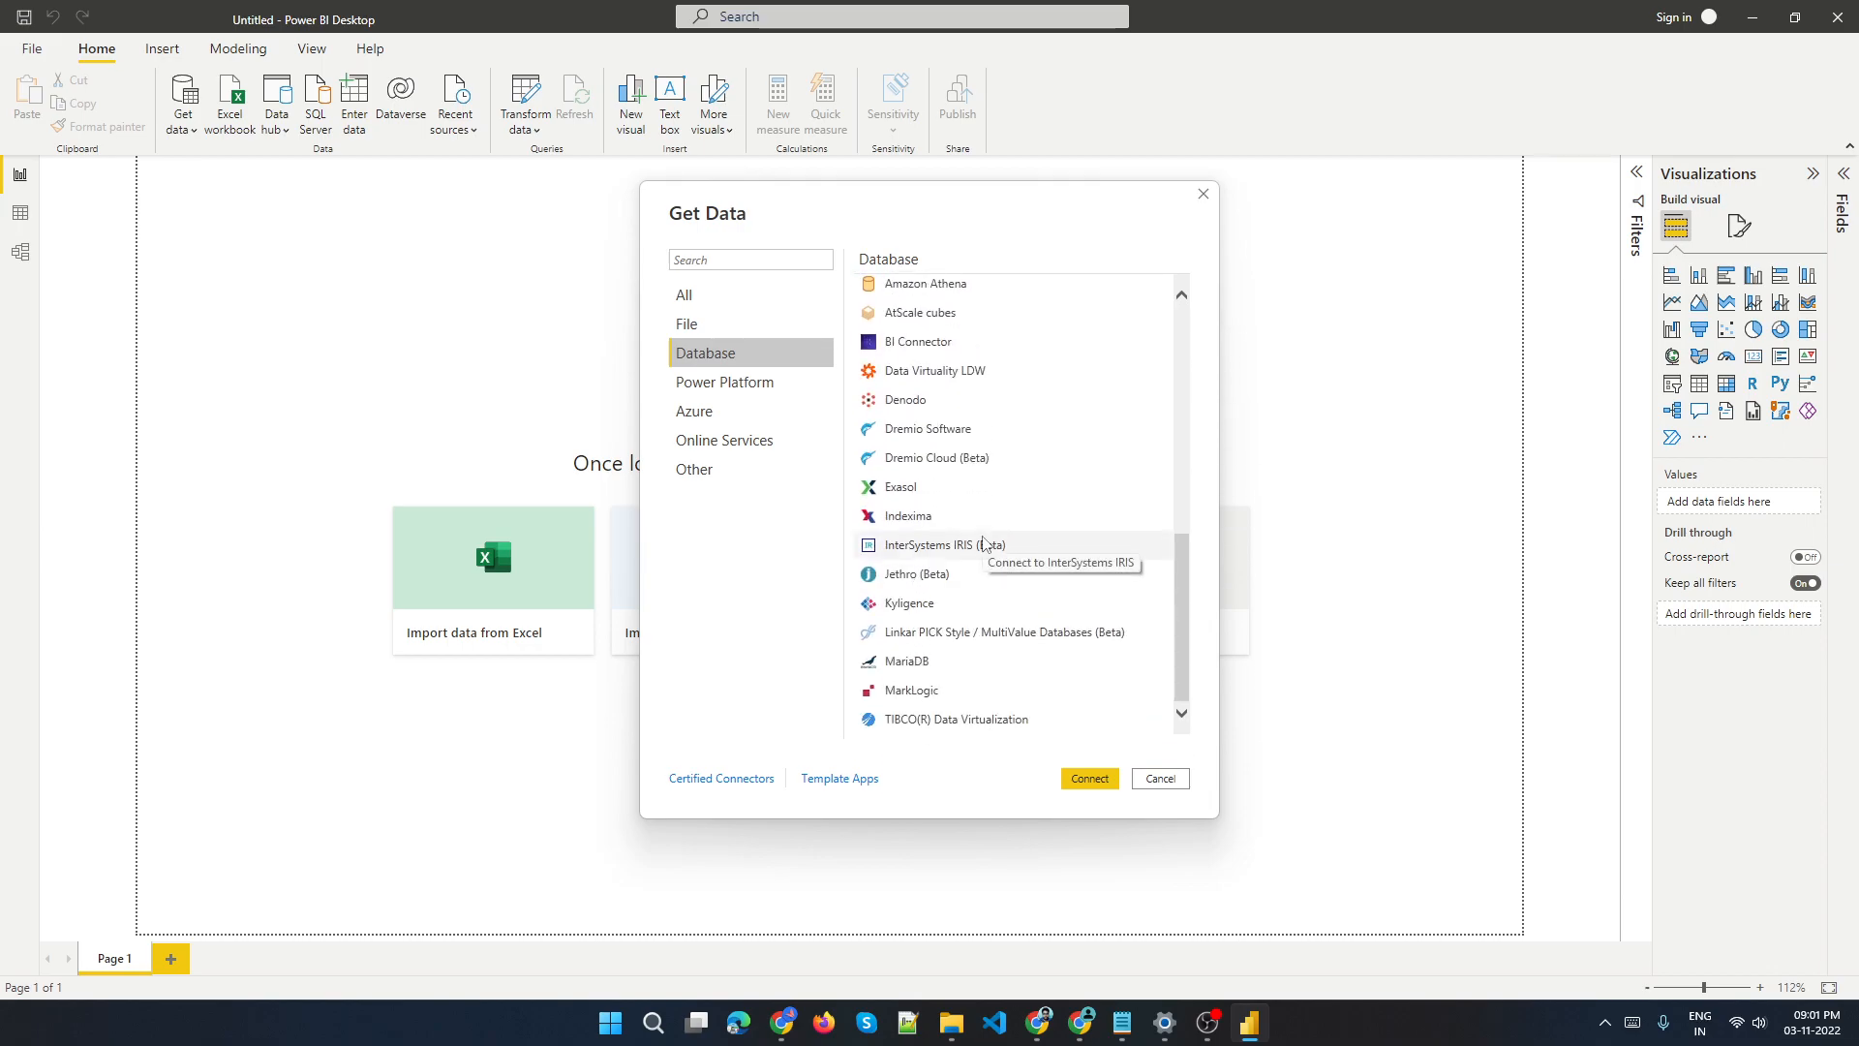
scroll(985, 547, up, 3)
scroll(985, 543, up, 3)
scroll(964, 581, down, 3)
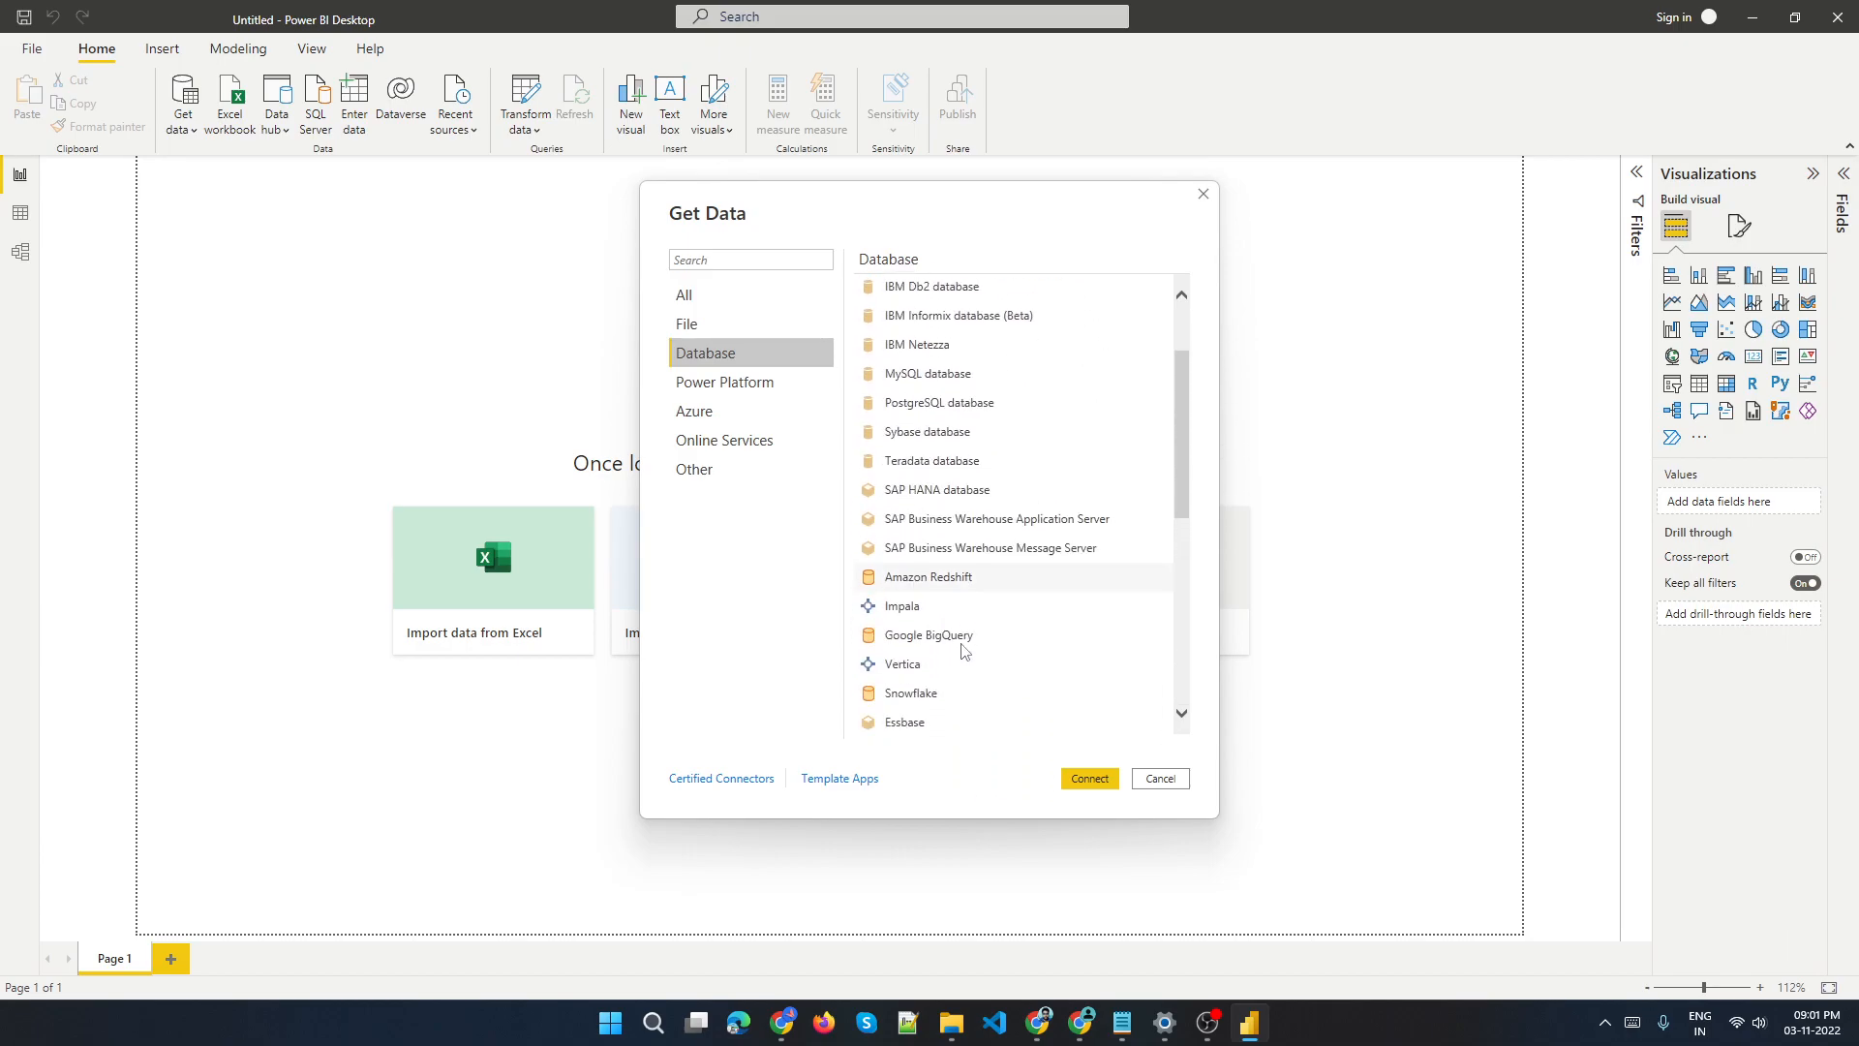
click(955, 427)
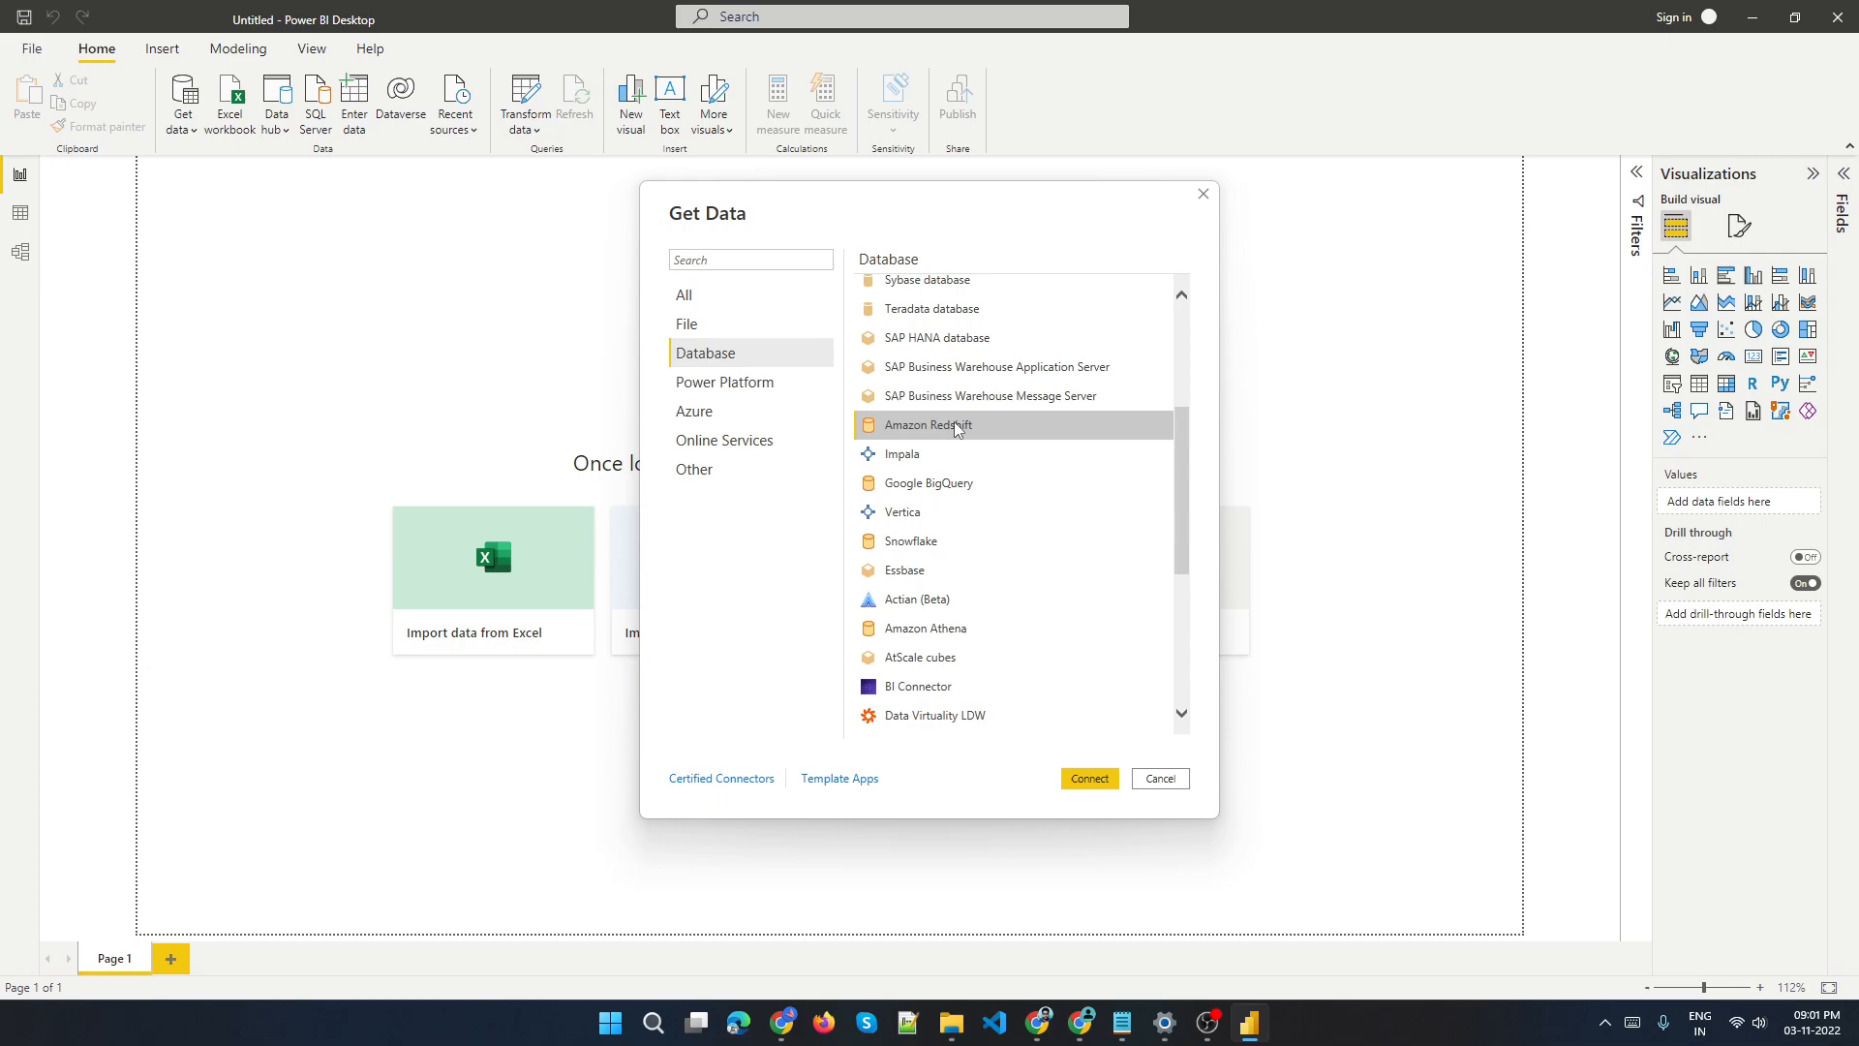
scroll(965, 671, up, 3)
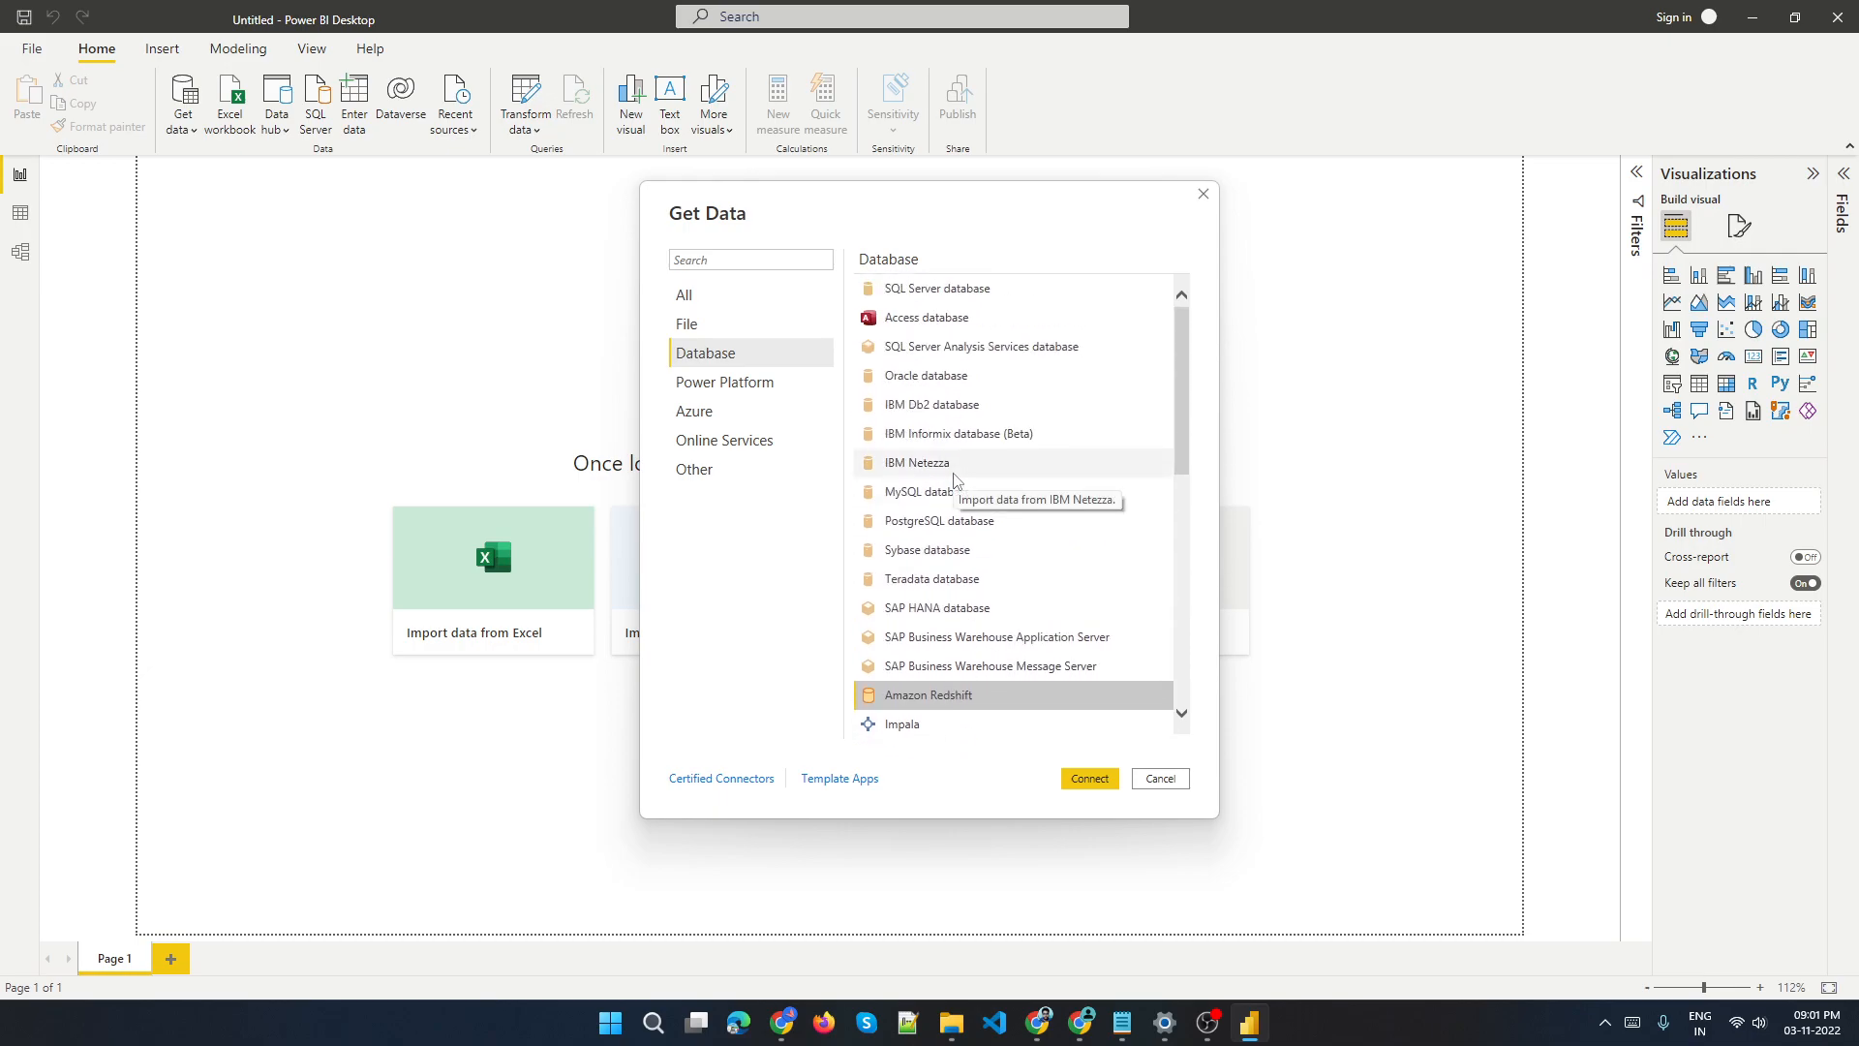
Step: Select Excel Workbook under All, cancel the Get Data dialog, and reopen Get data
click(693, 295)
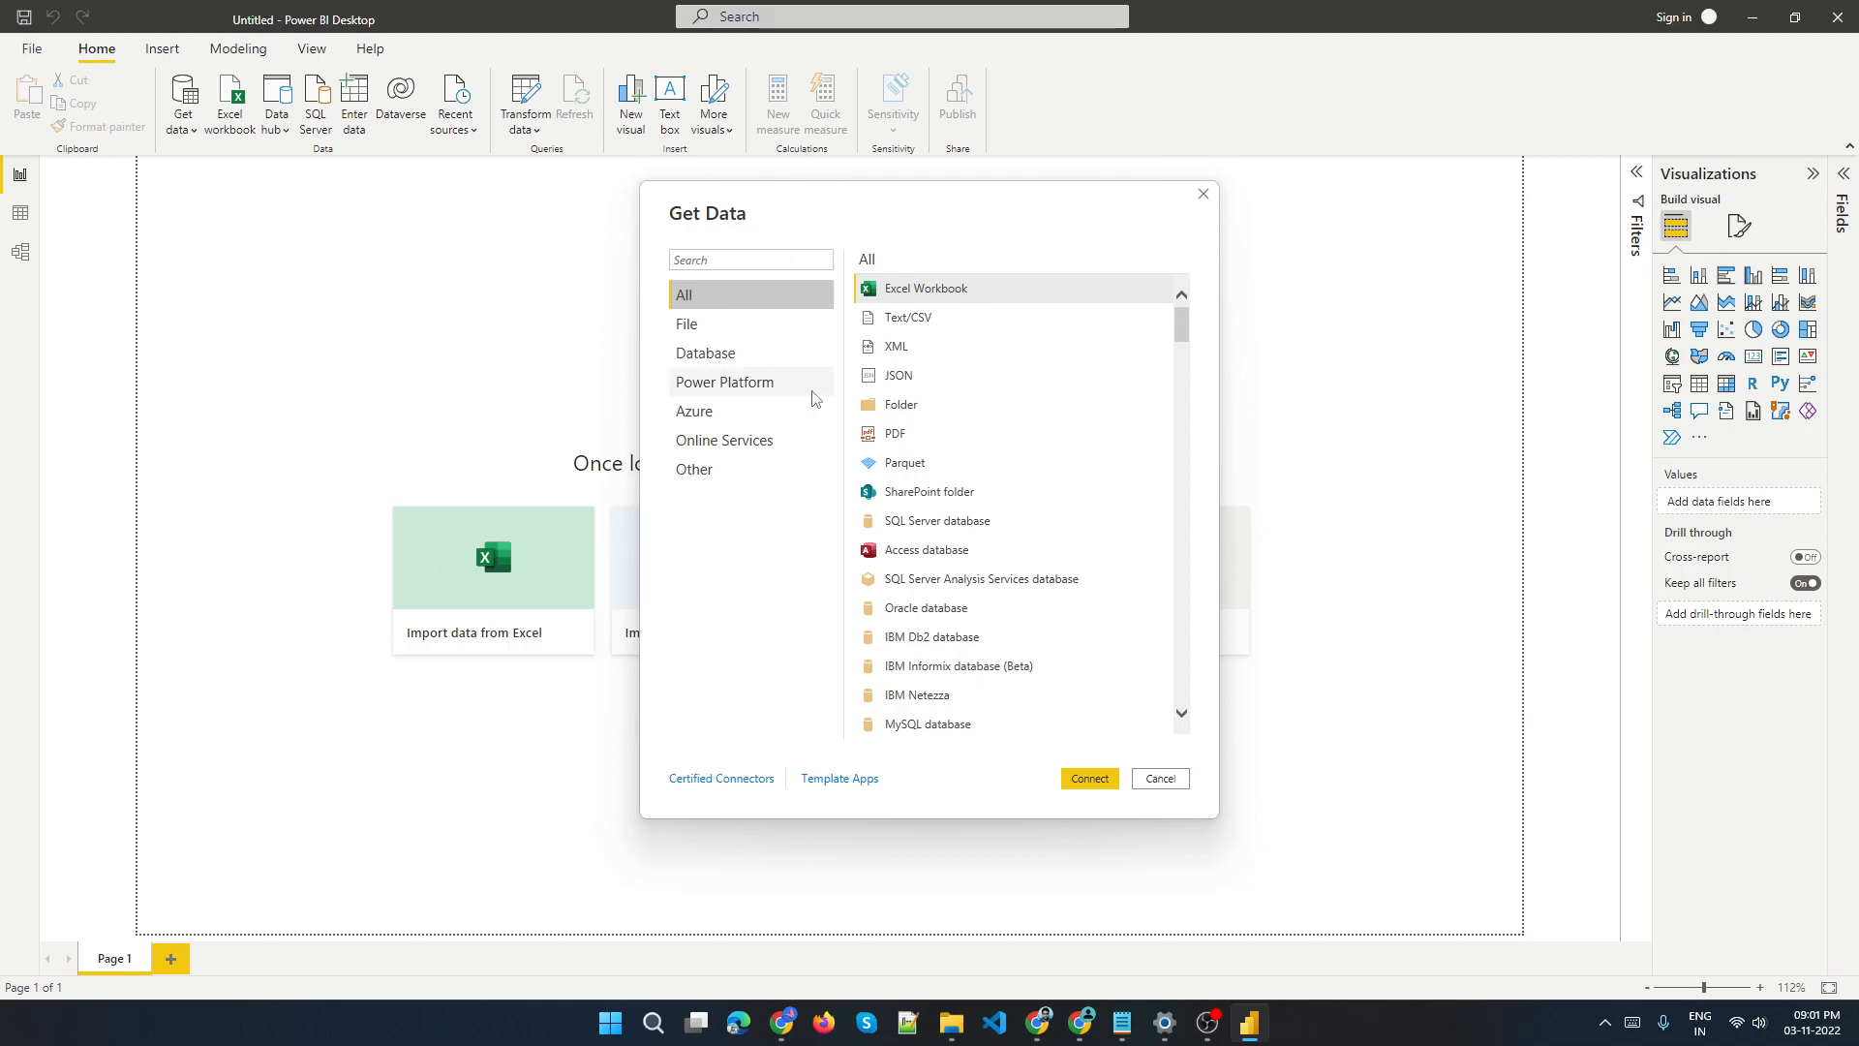
click(963, 289)
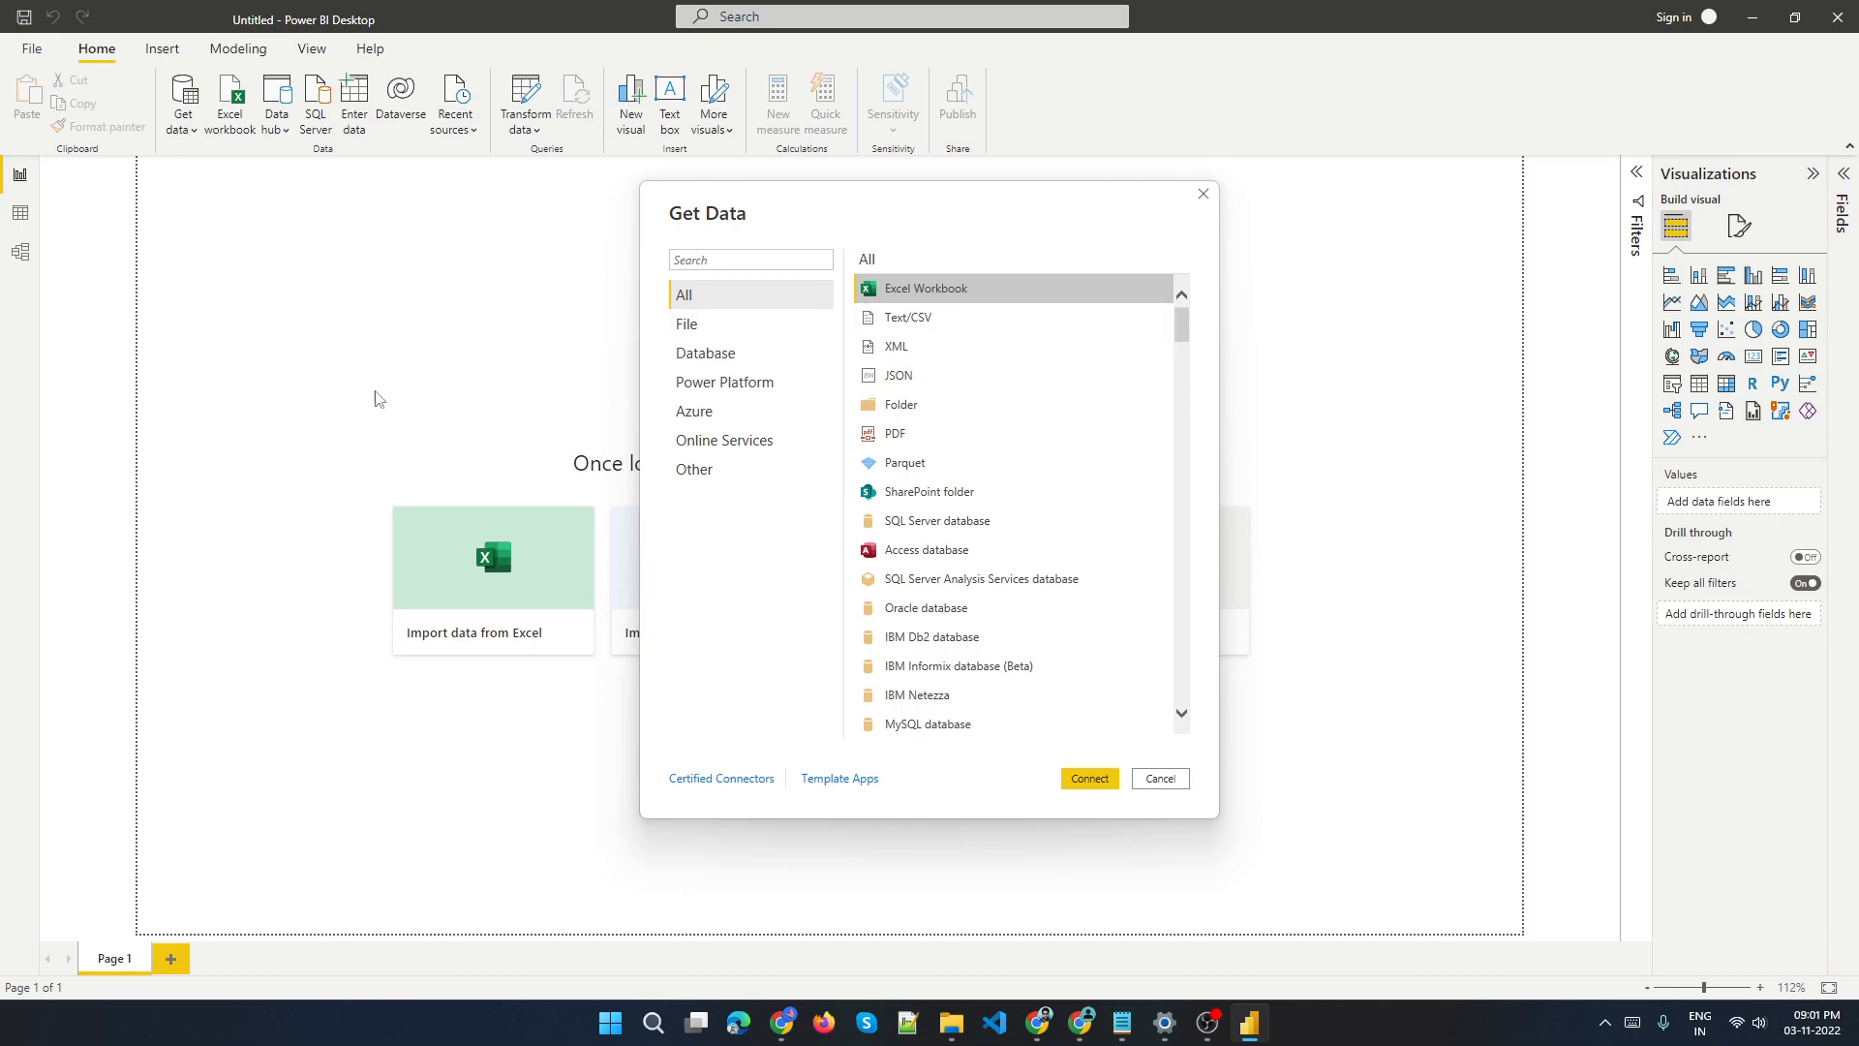
click(1160, 778)
click(183, 125)
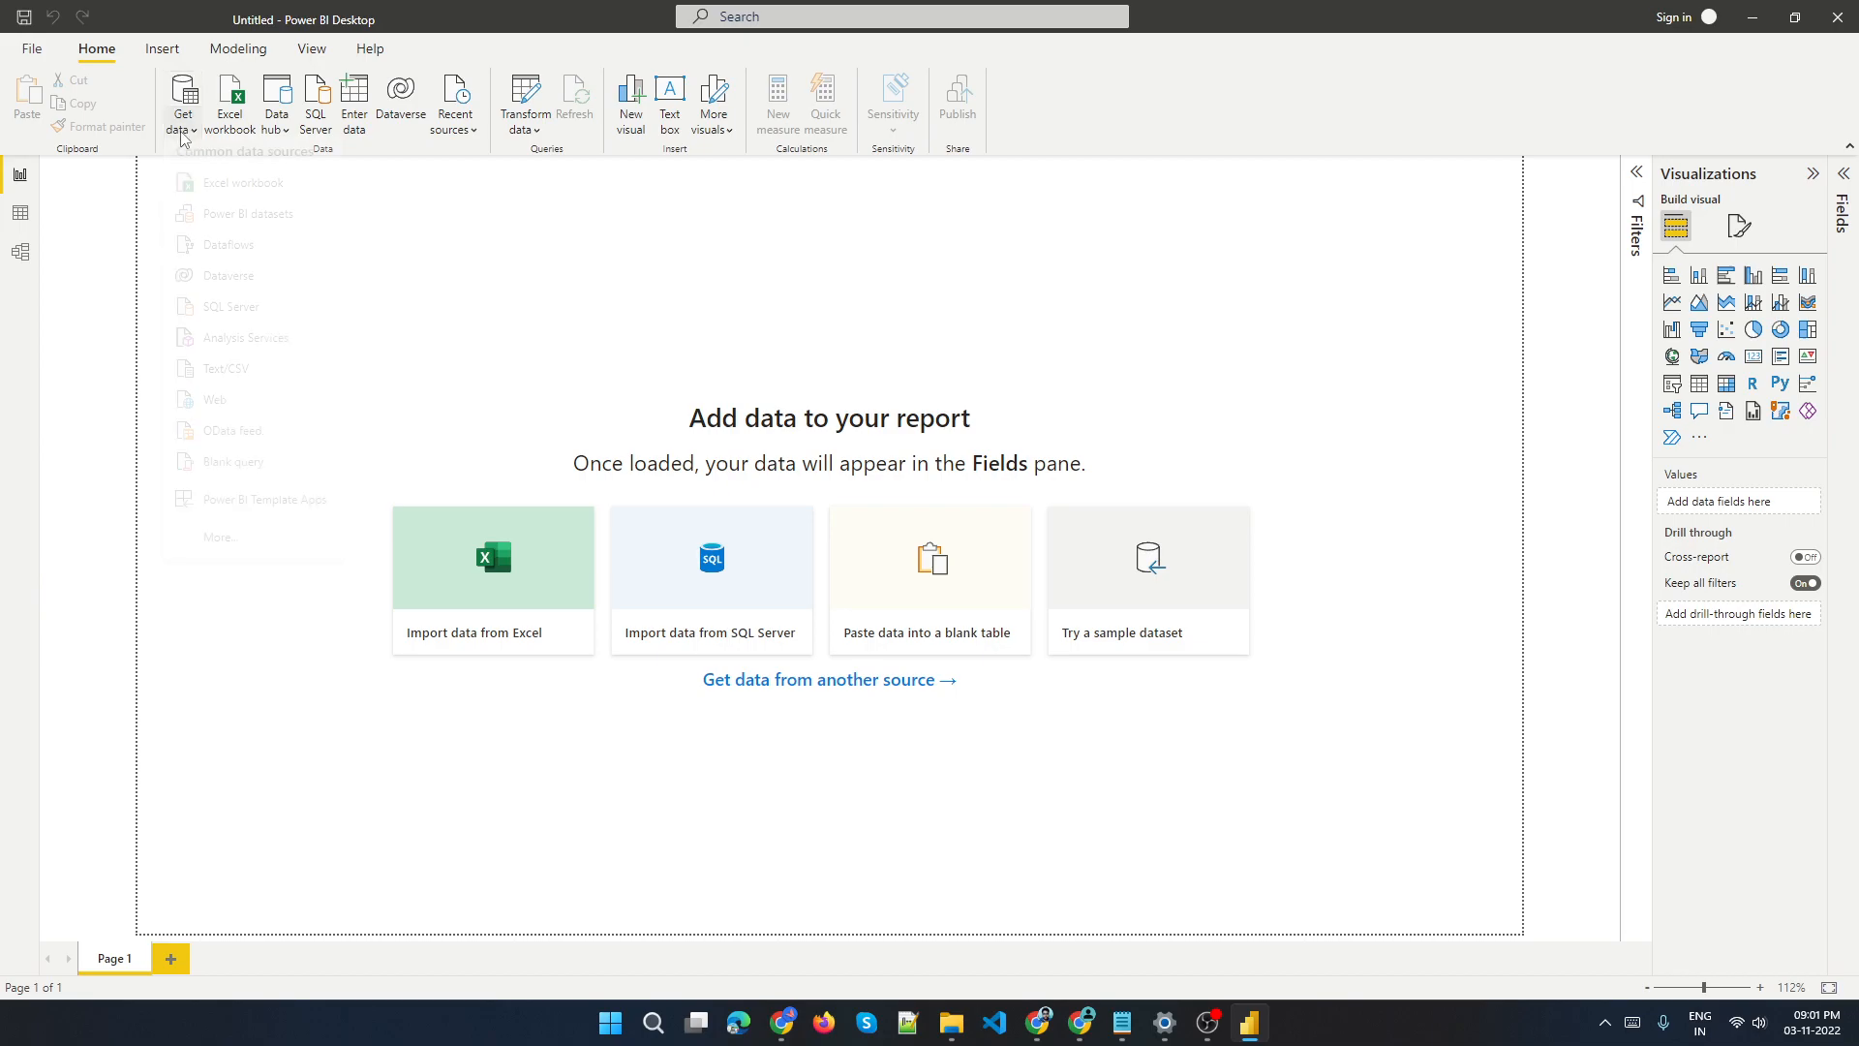
Step: Connect to Excel Workbook, look in the Downloads folder, and cancel the file picker
click(242, 550)
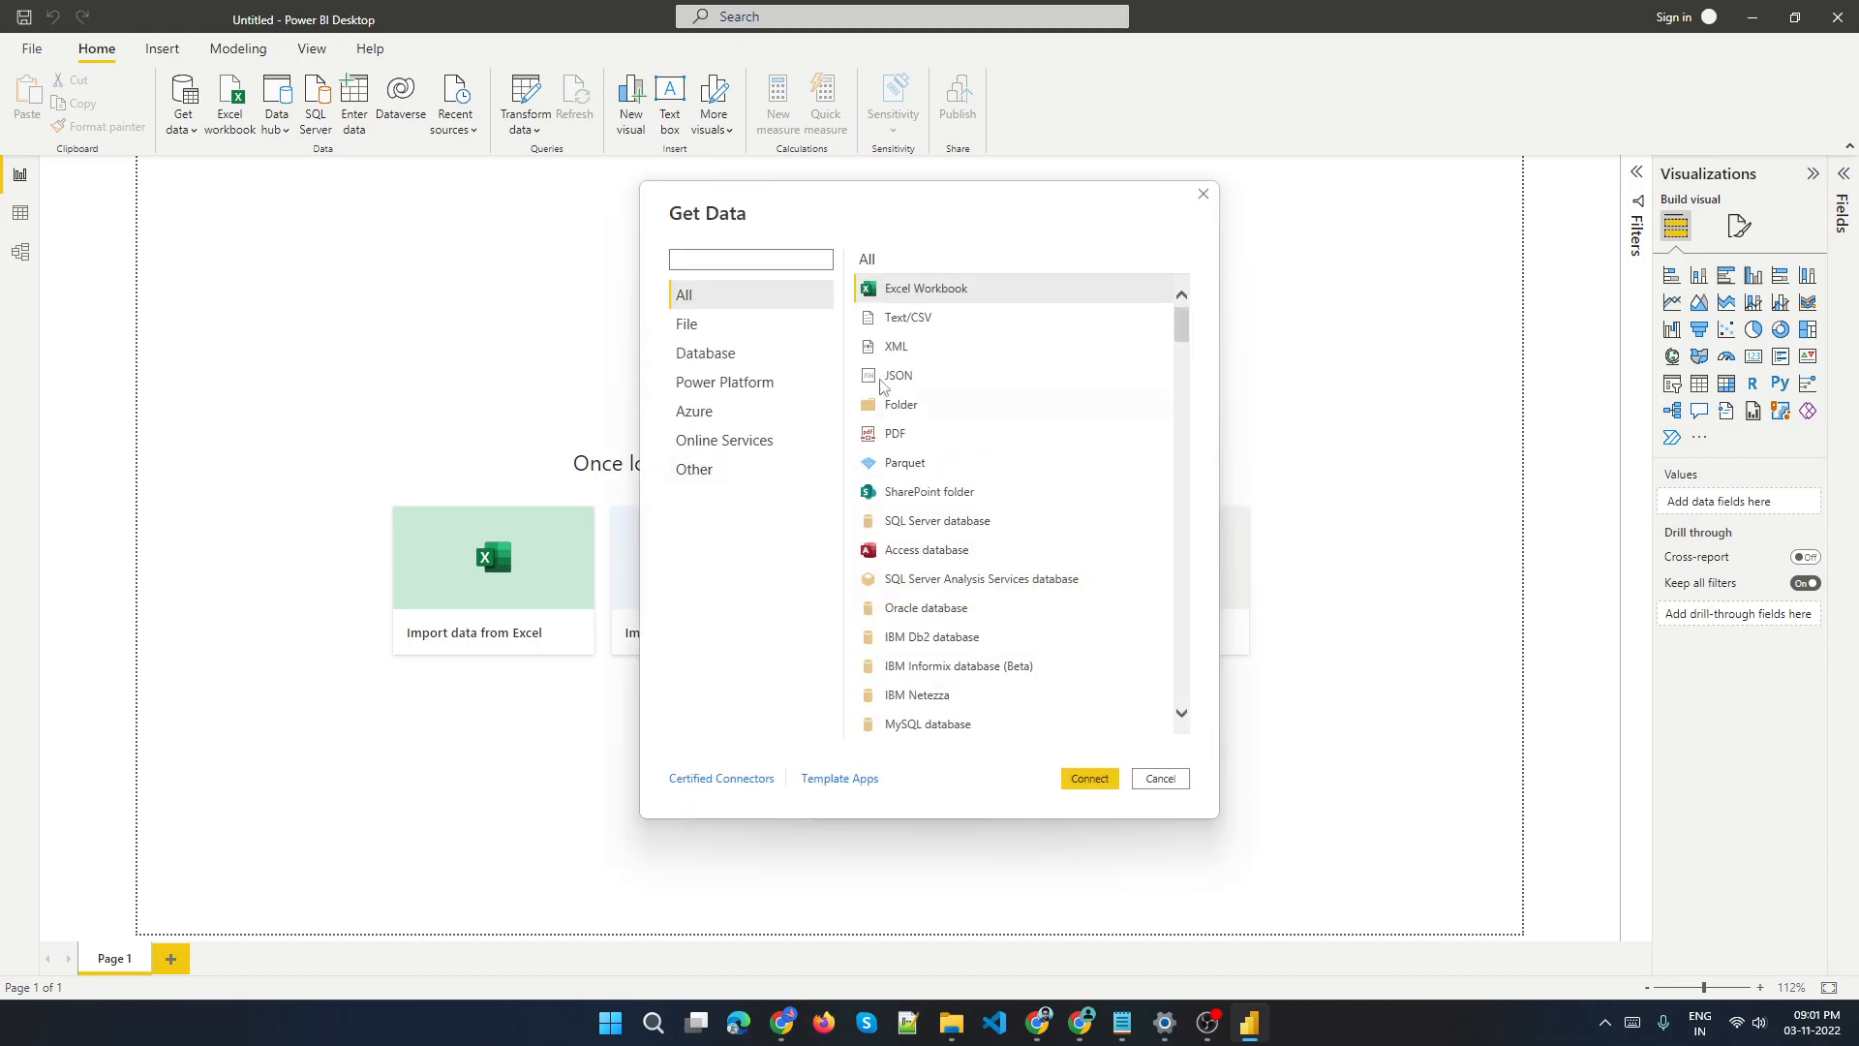
click(951, 283)
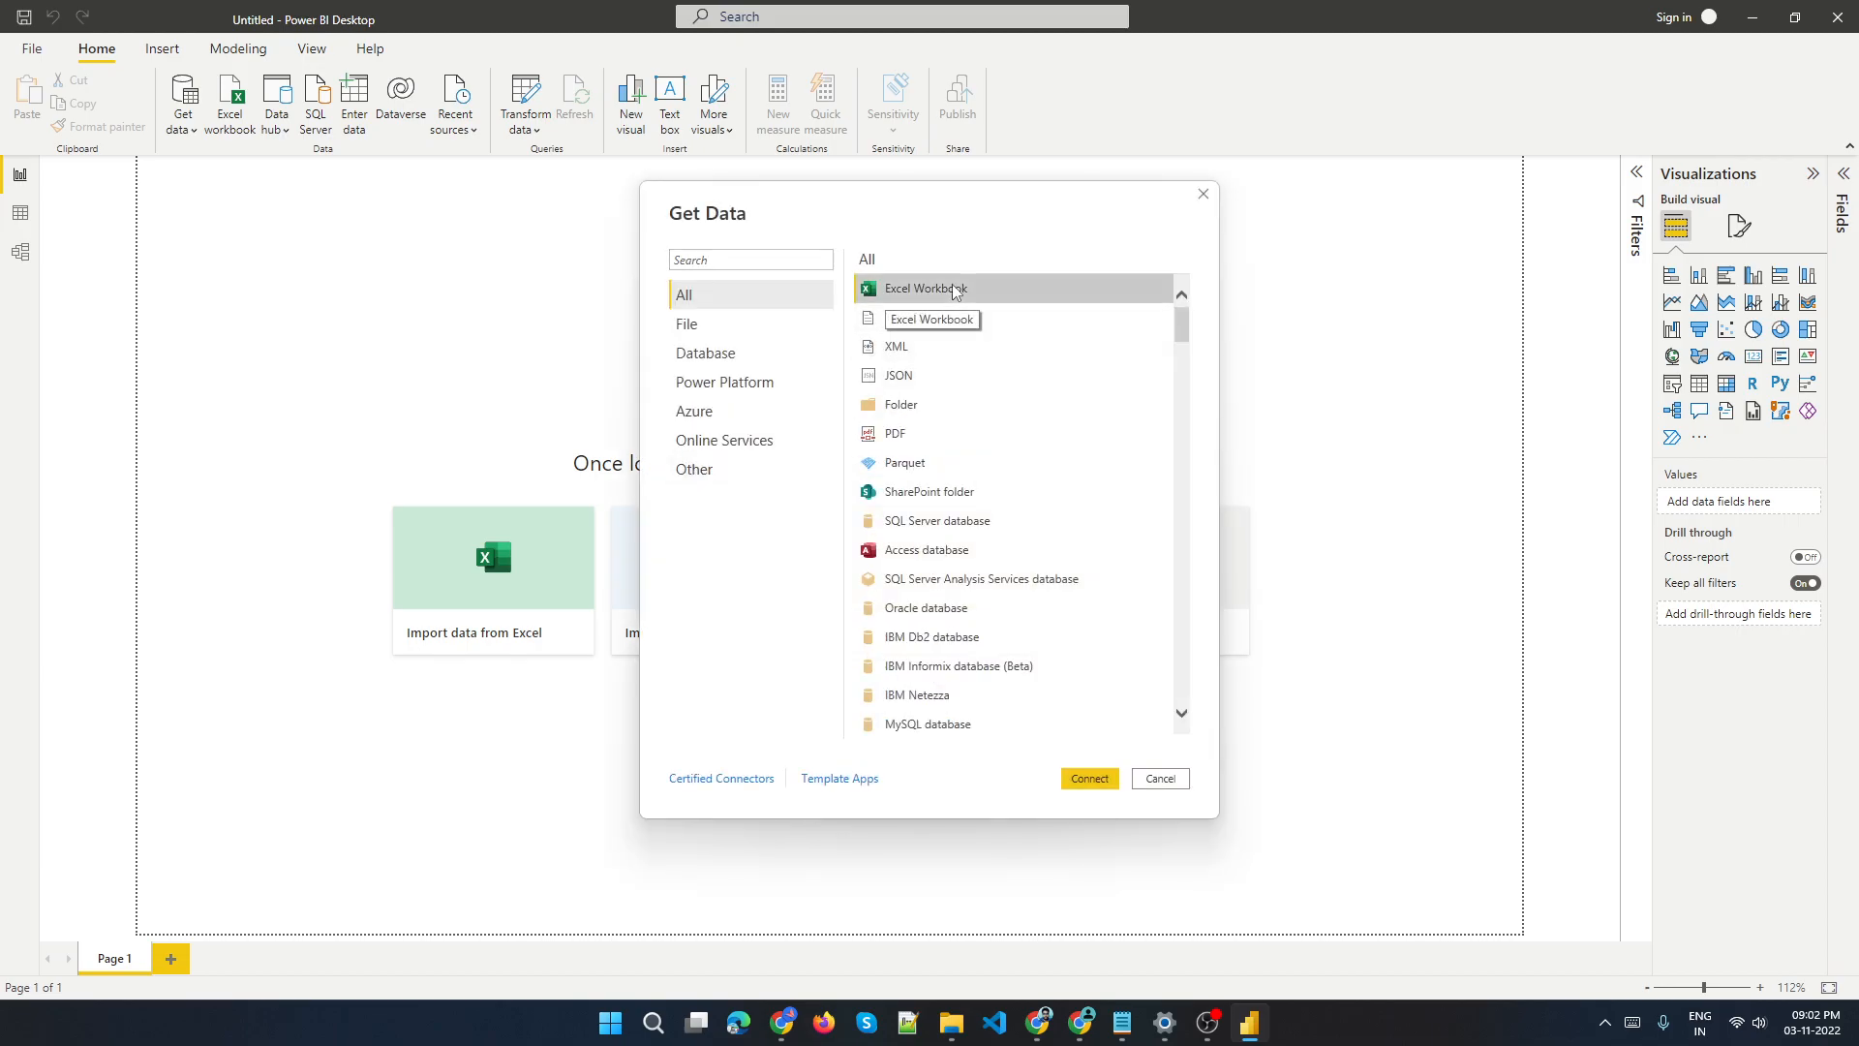
click(1062, 784)
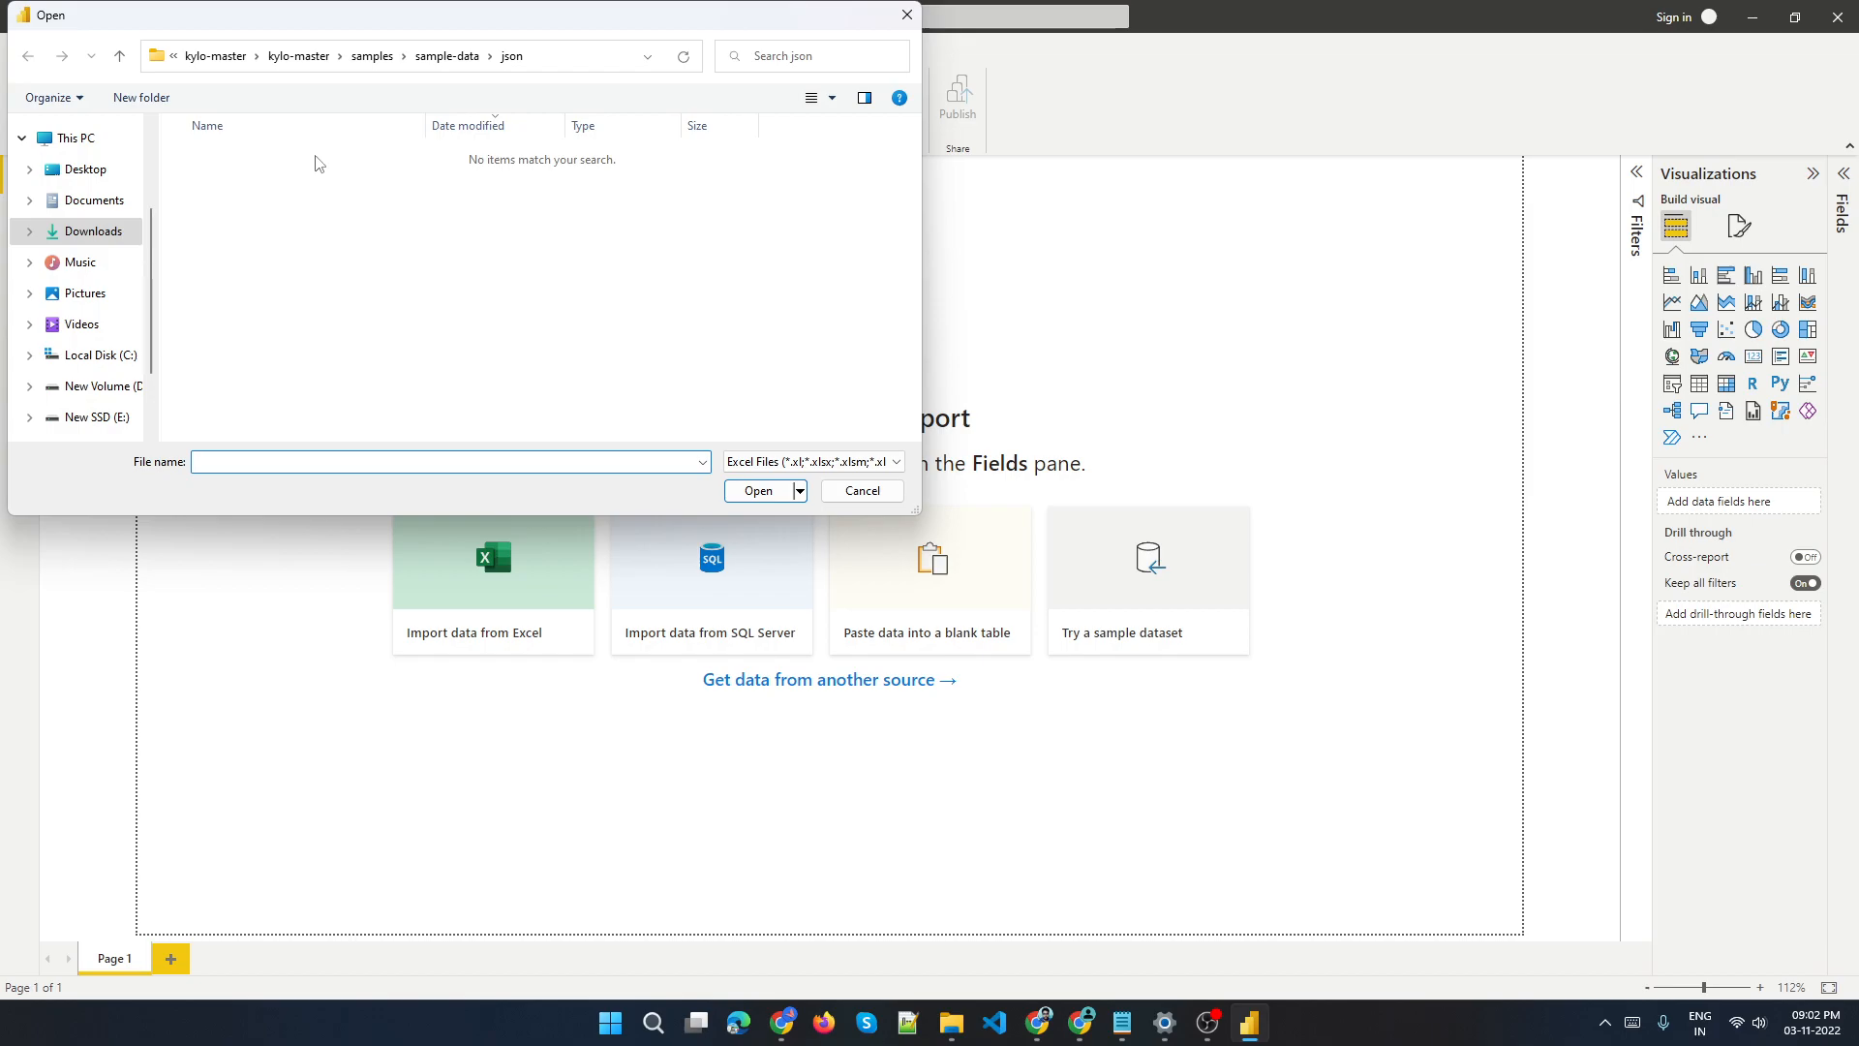
click(99, 240)
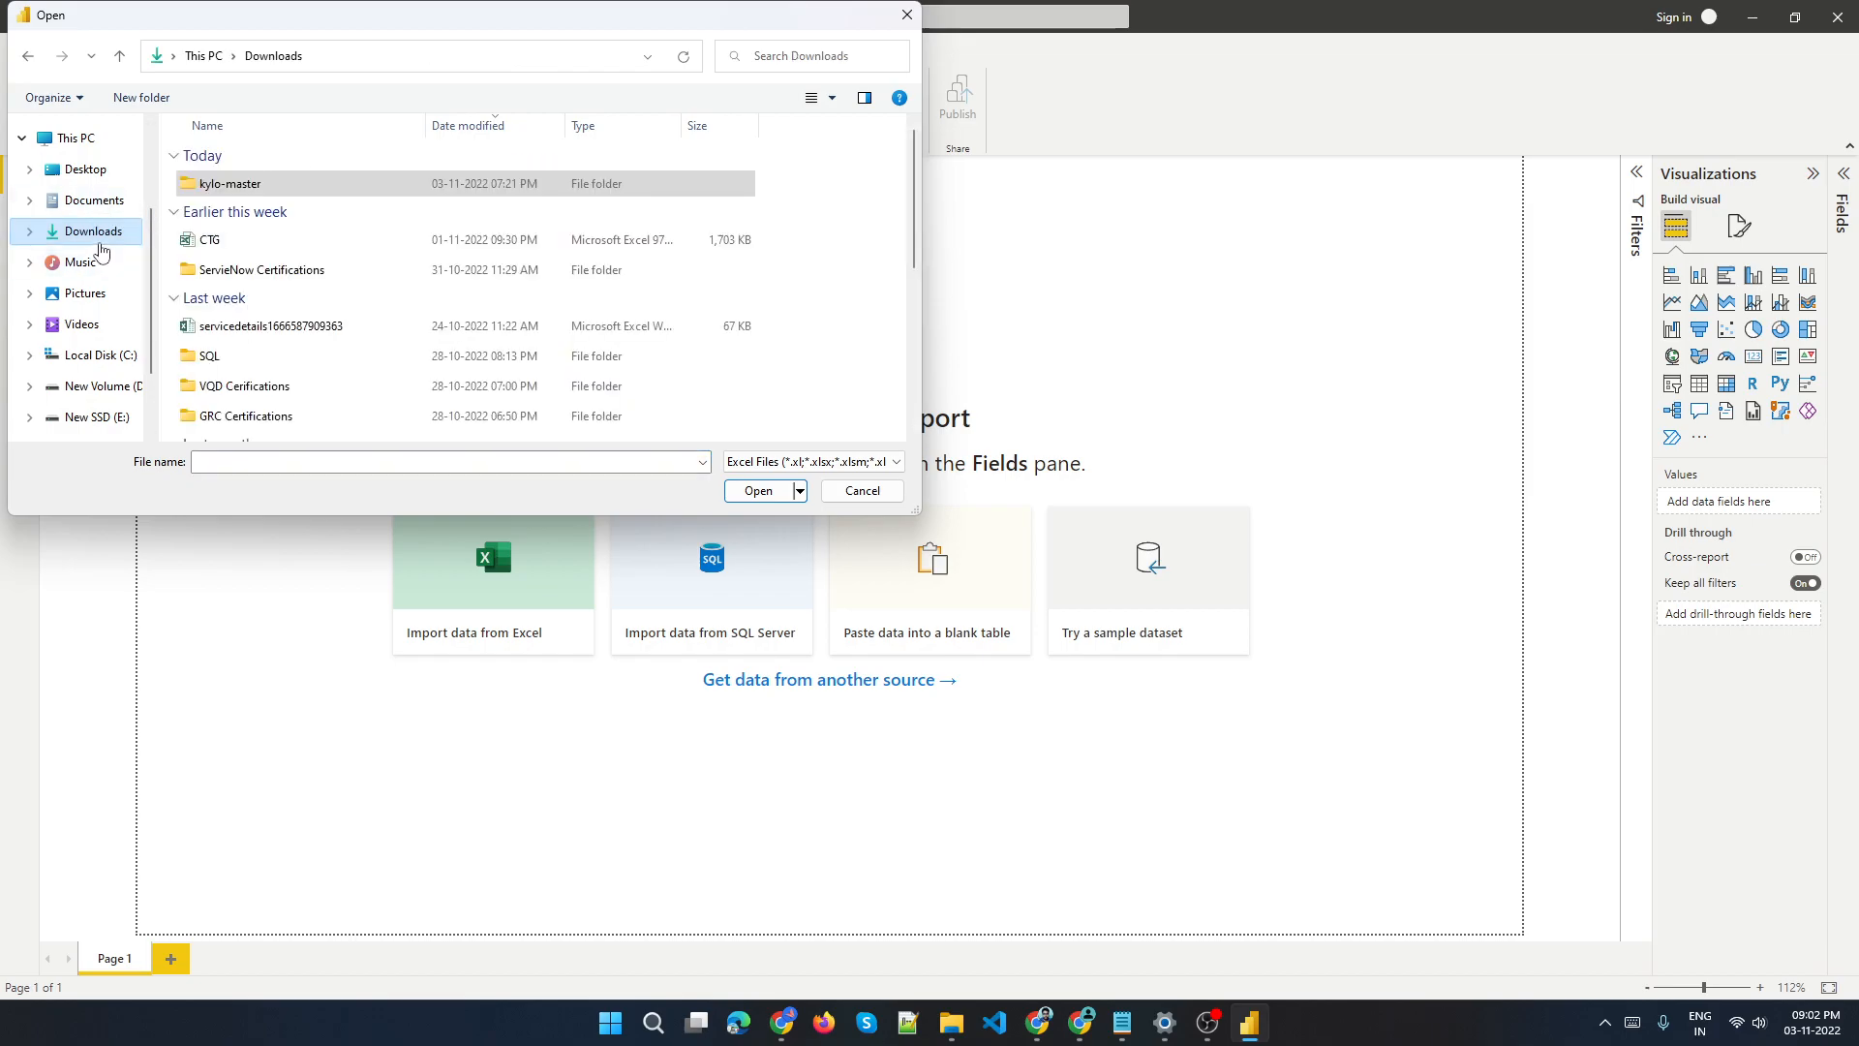
click(242, 386)
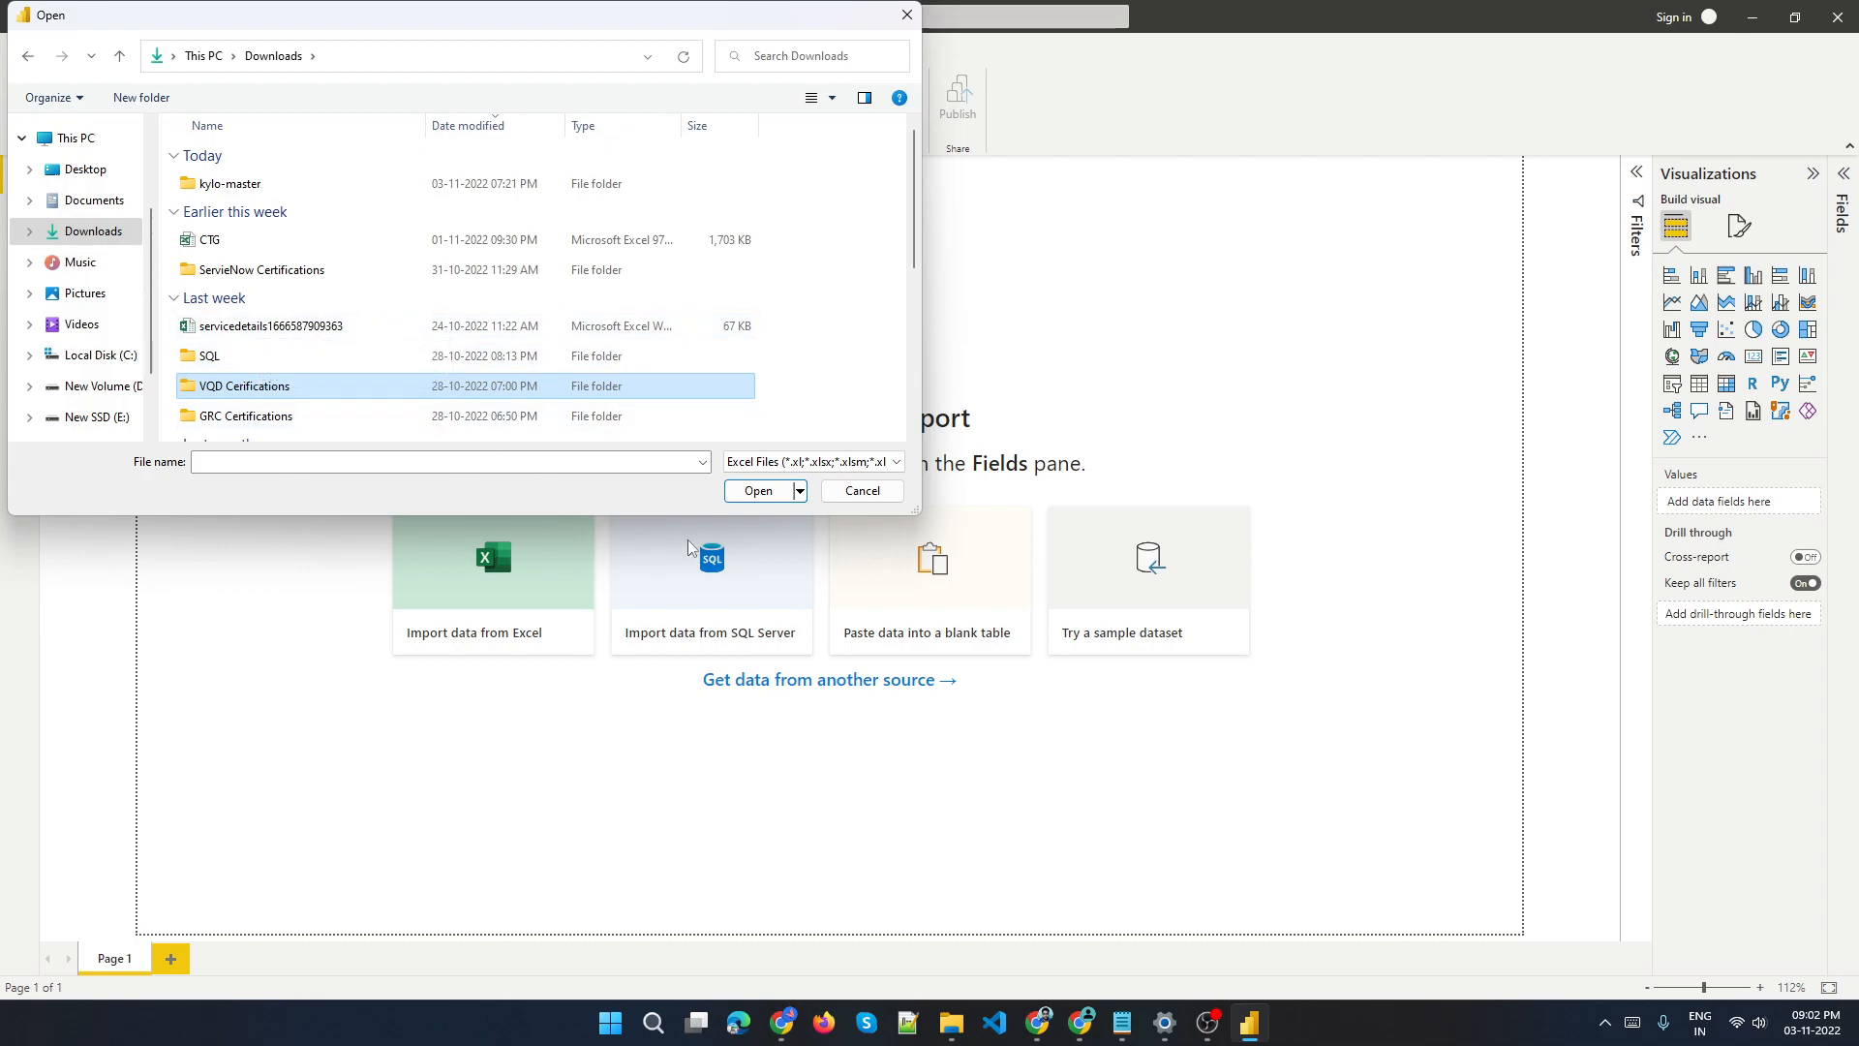
click(860, 491)
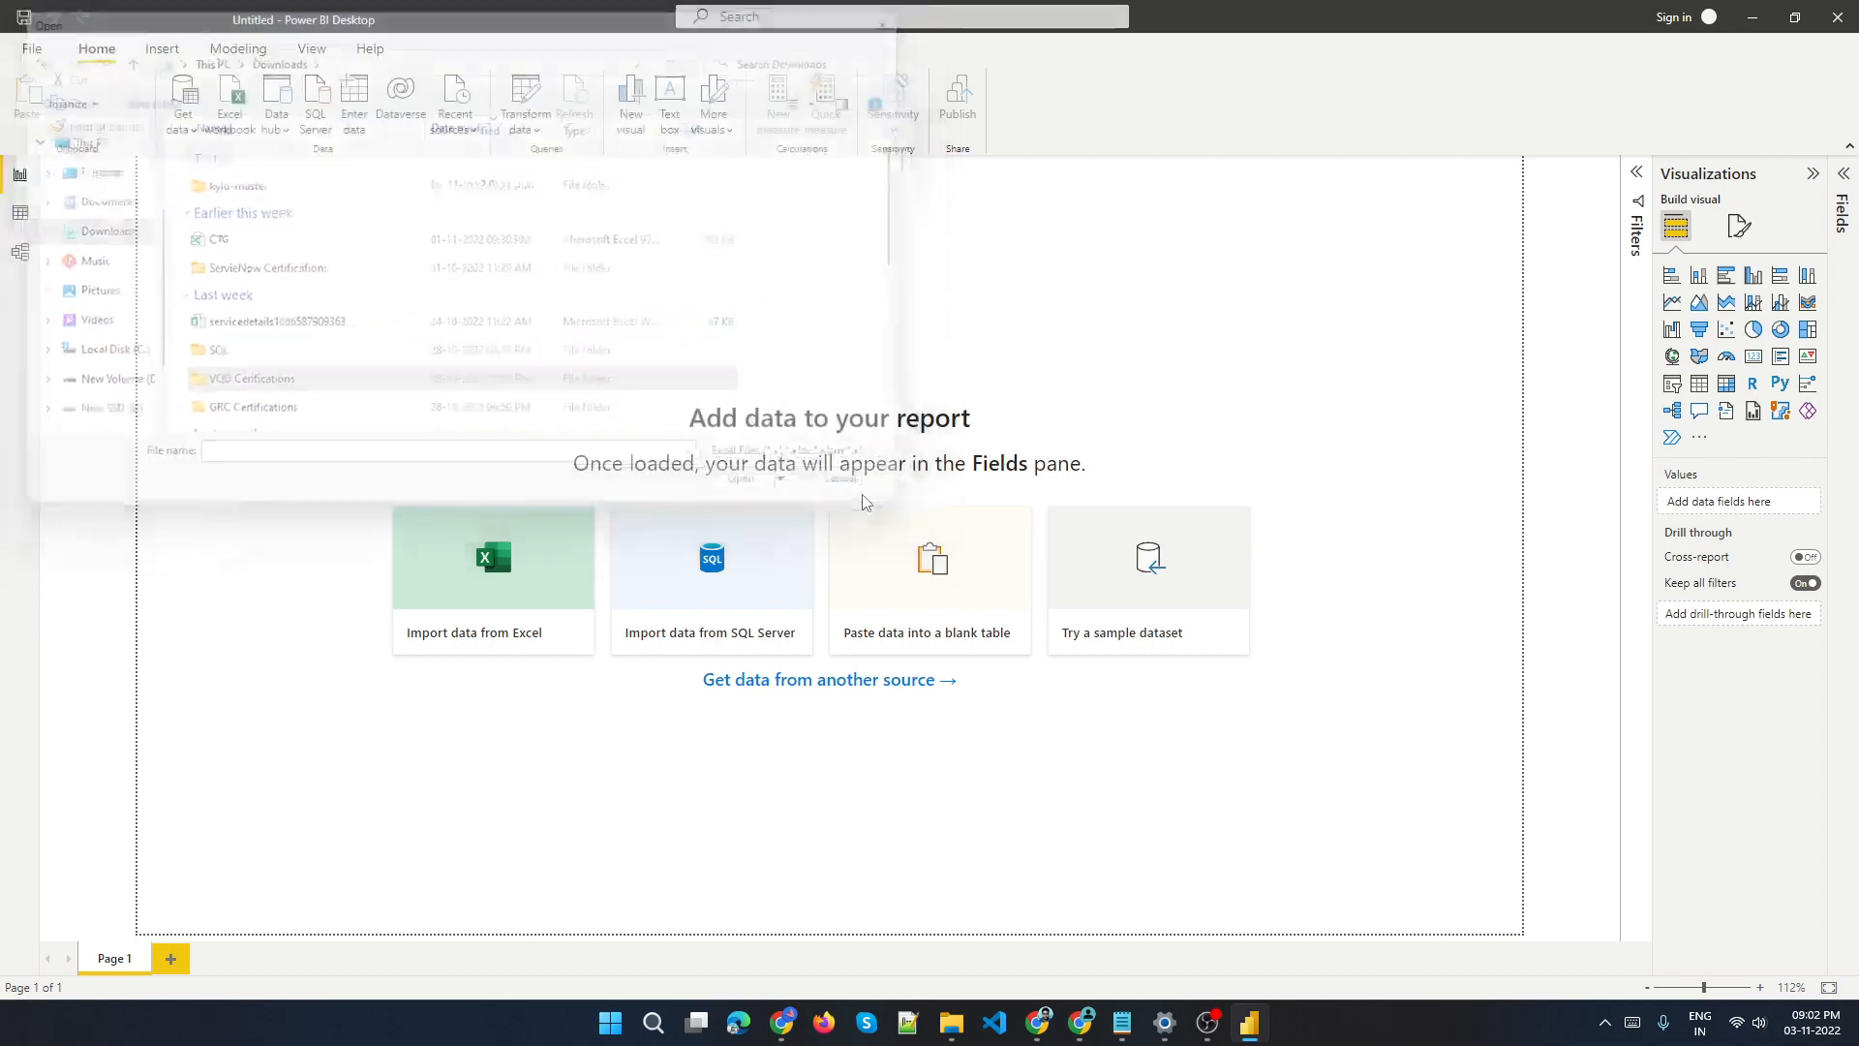
Step: In a new Chrome tab, search for 'sample store data for tableau'
click(1041, 1038)
click(957, 21)
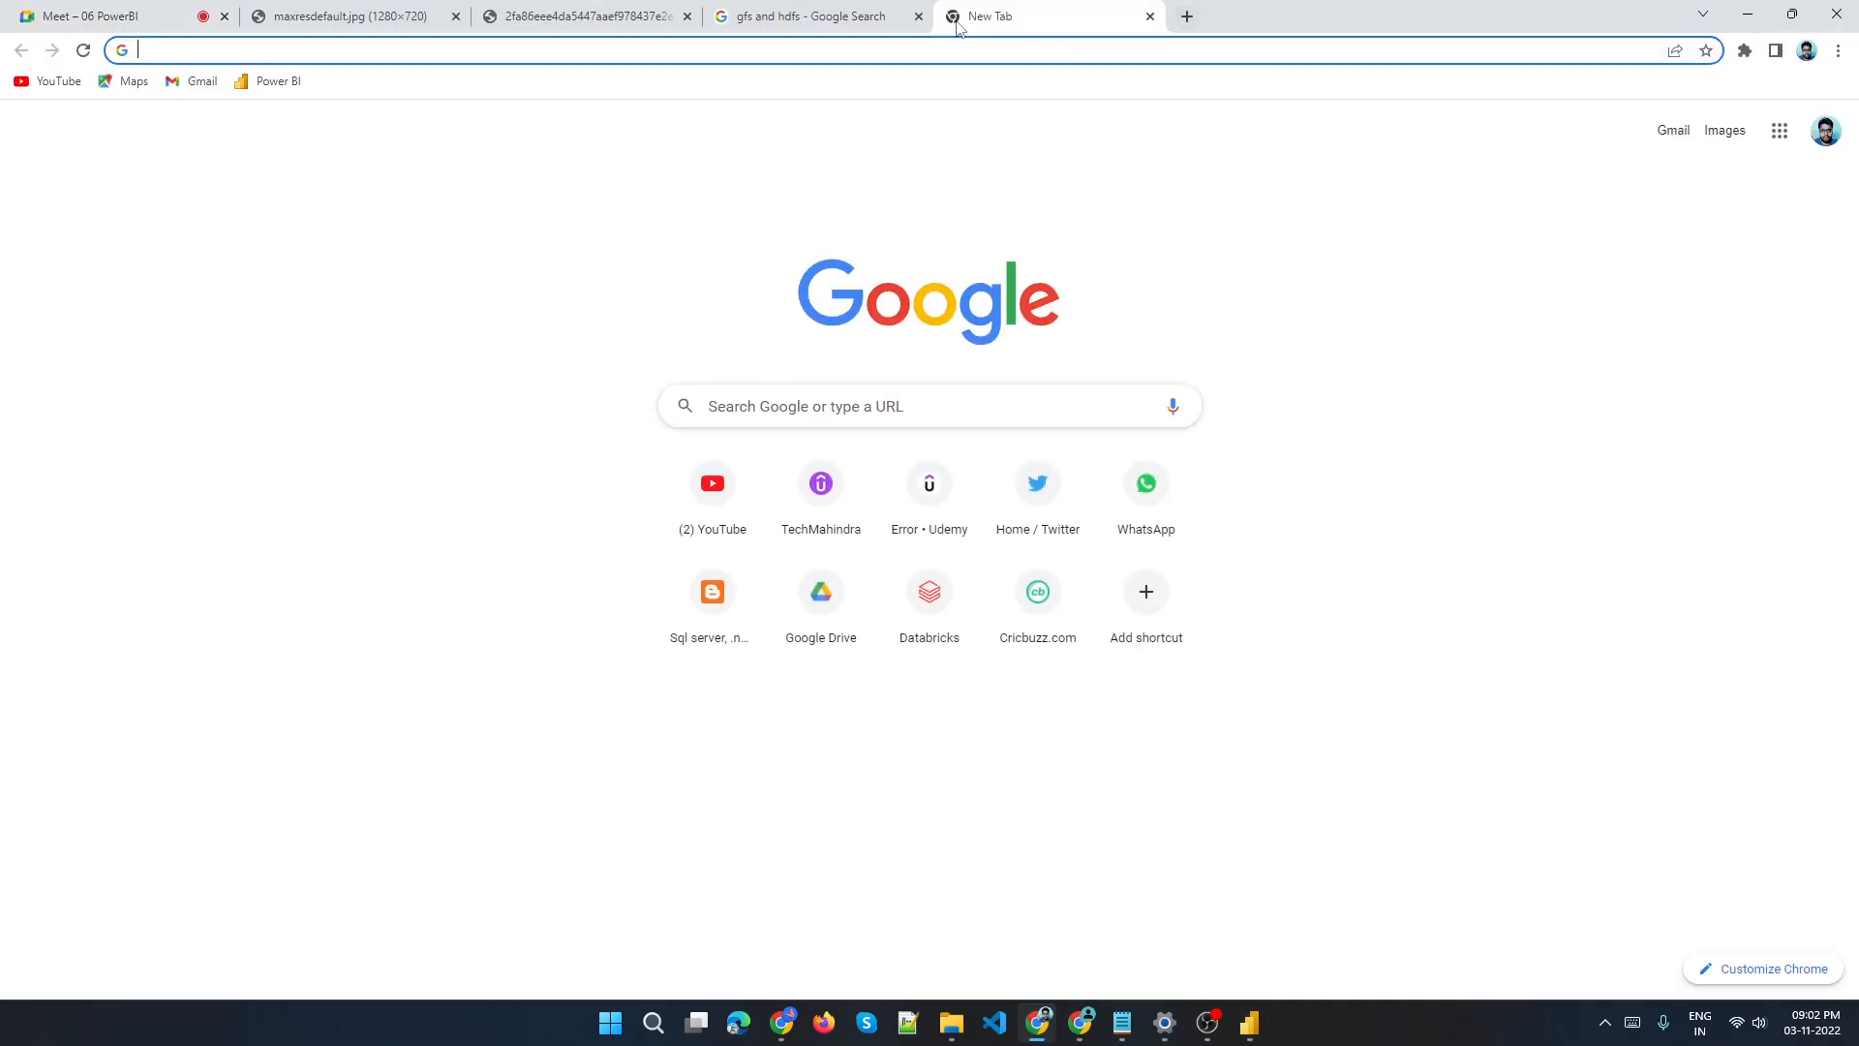
text(SampleSto)
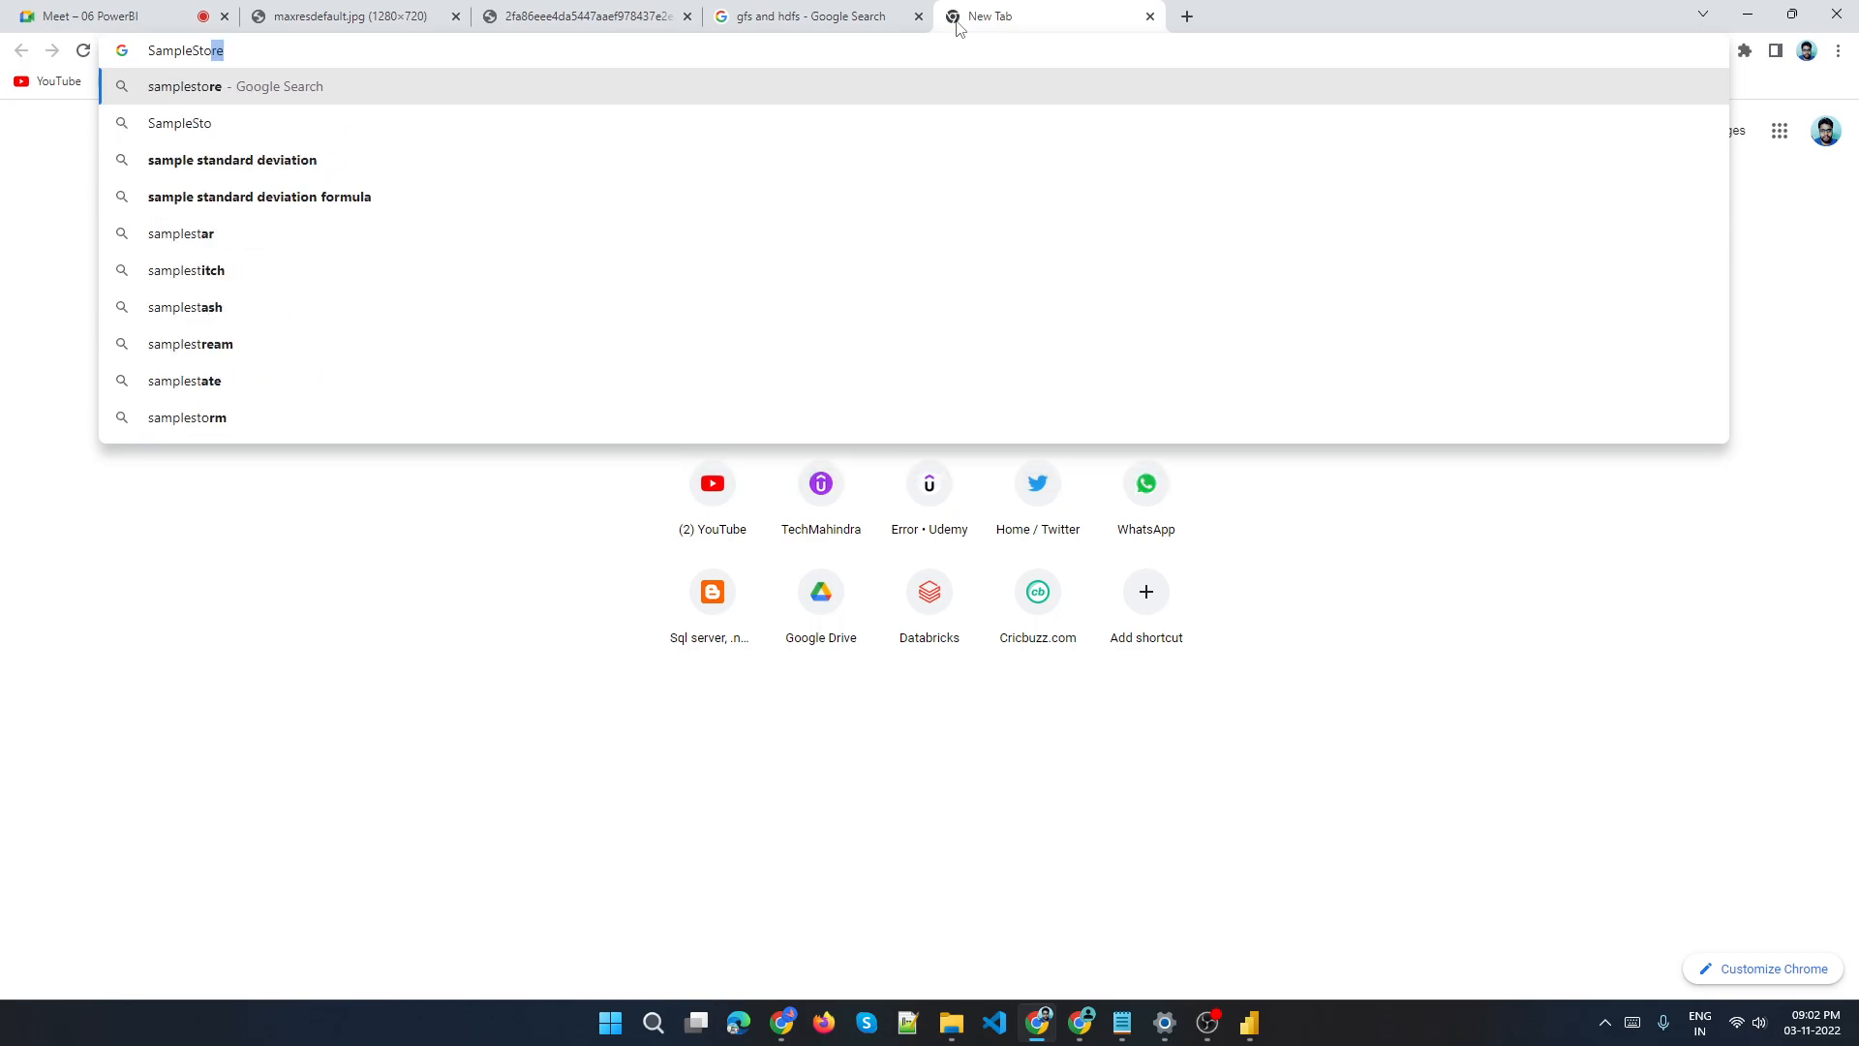
key(Return)
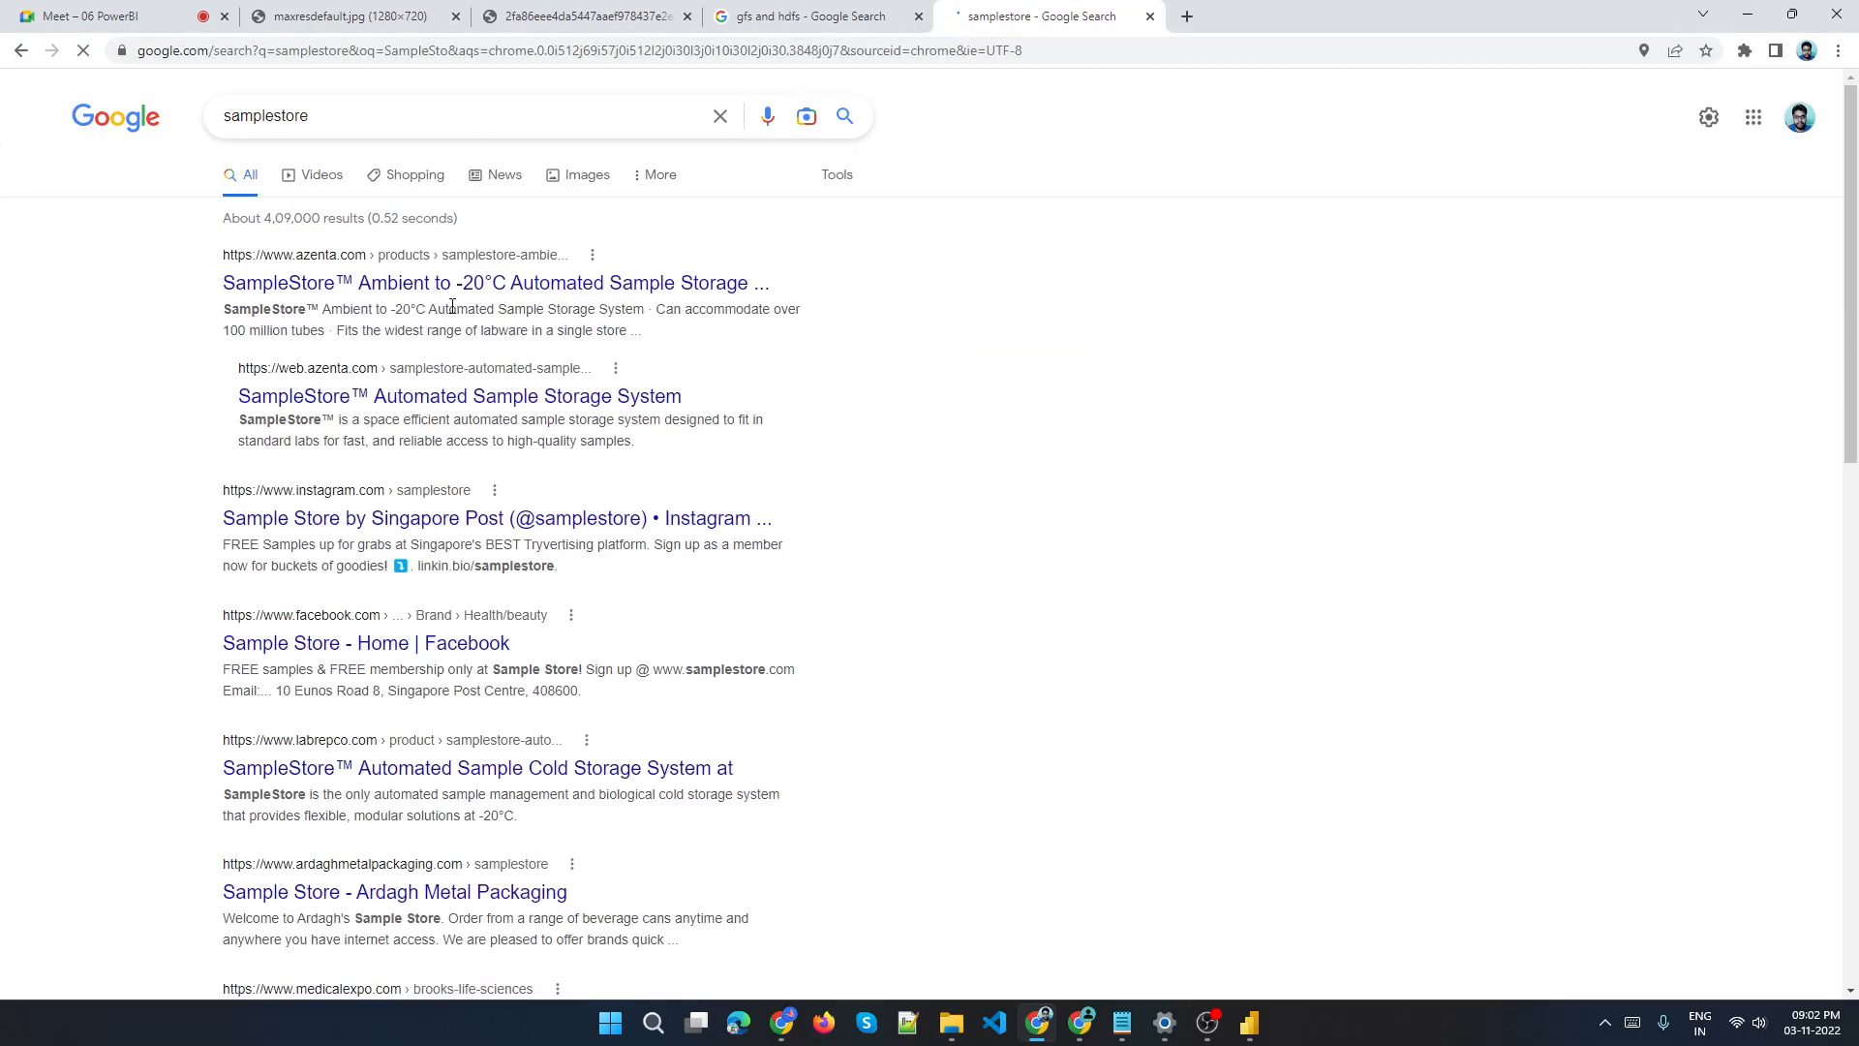
click(456, 135)
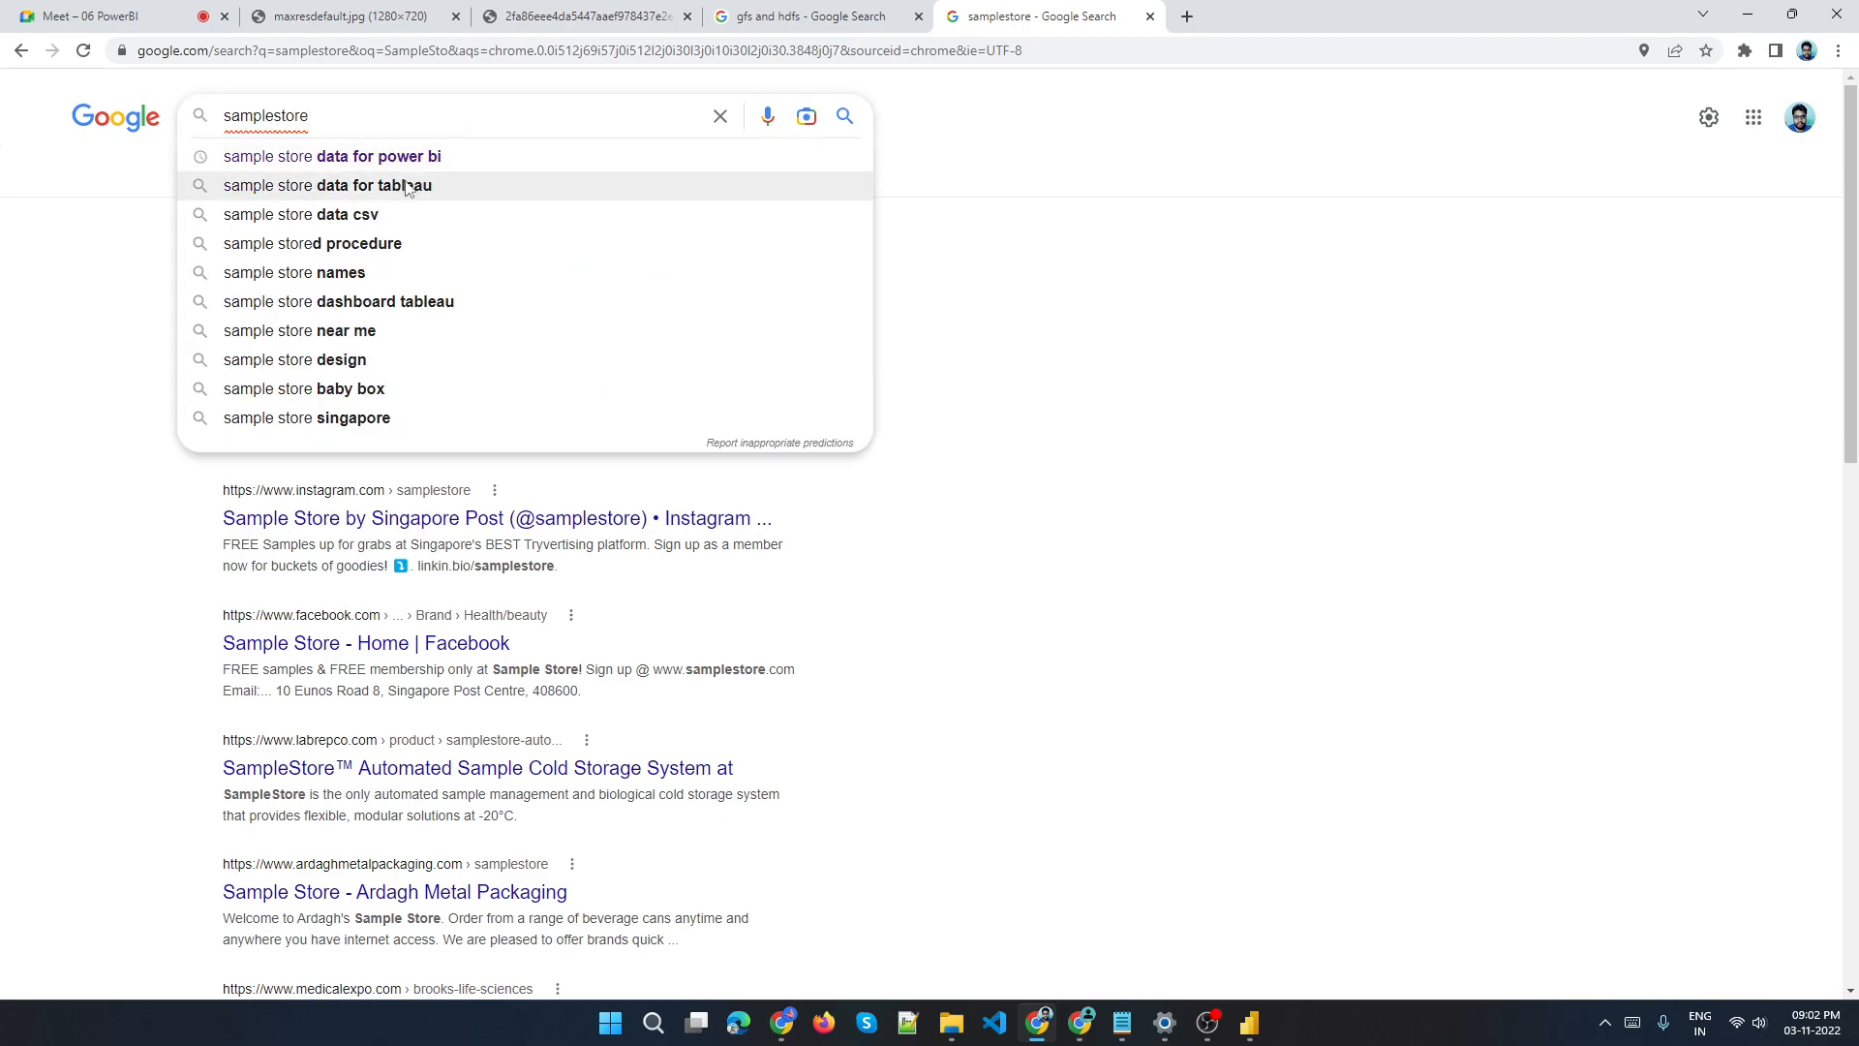
click(406, 188)
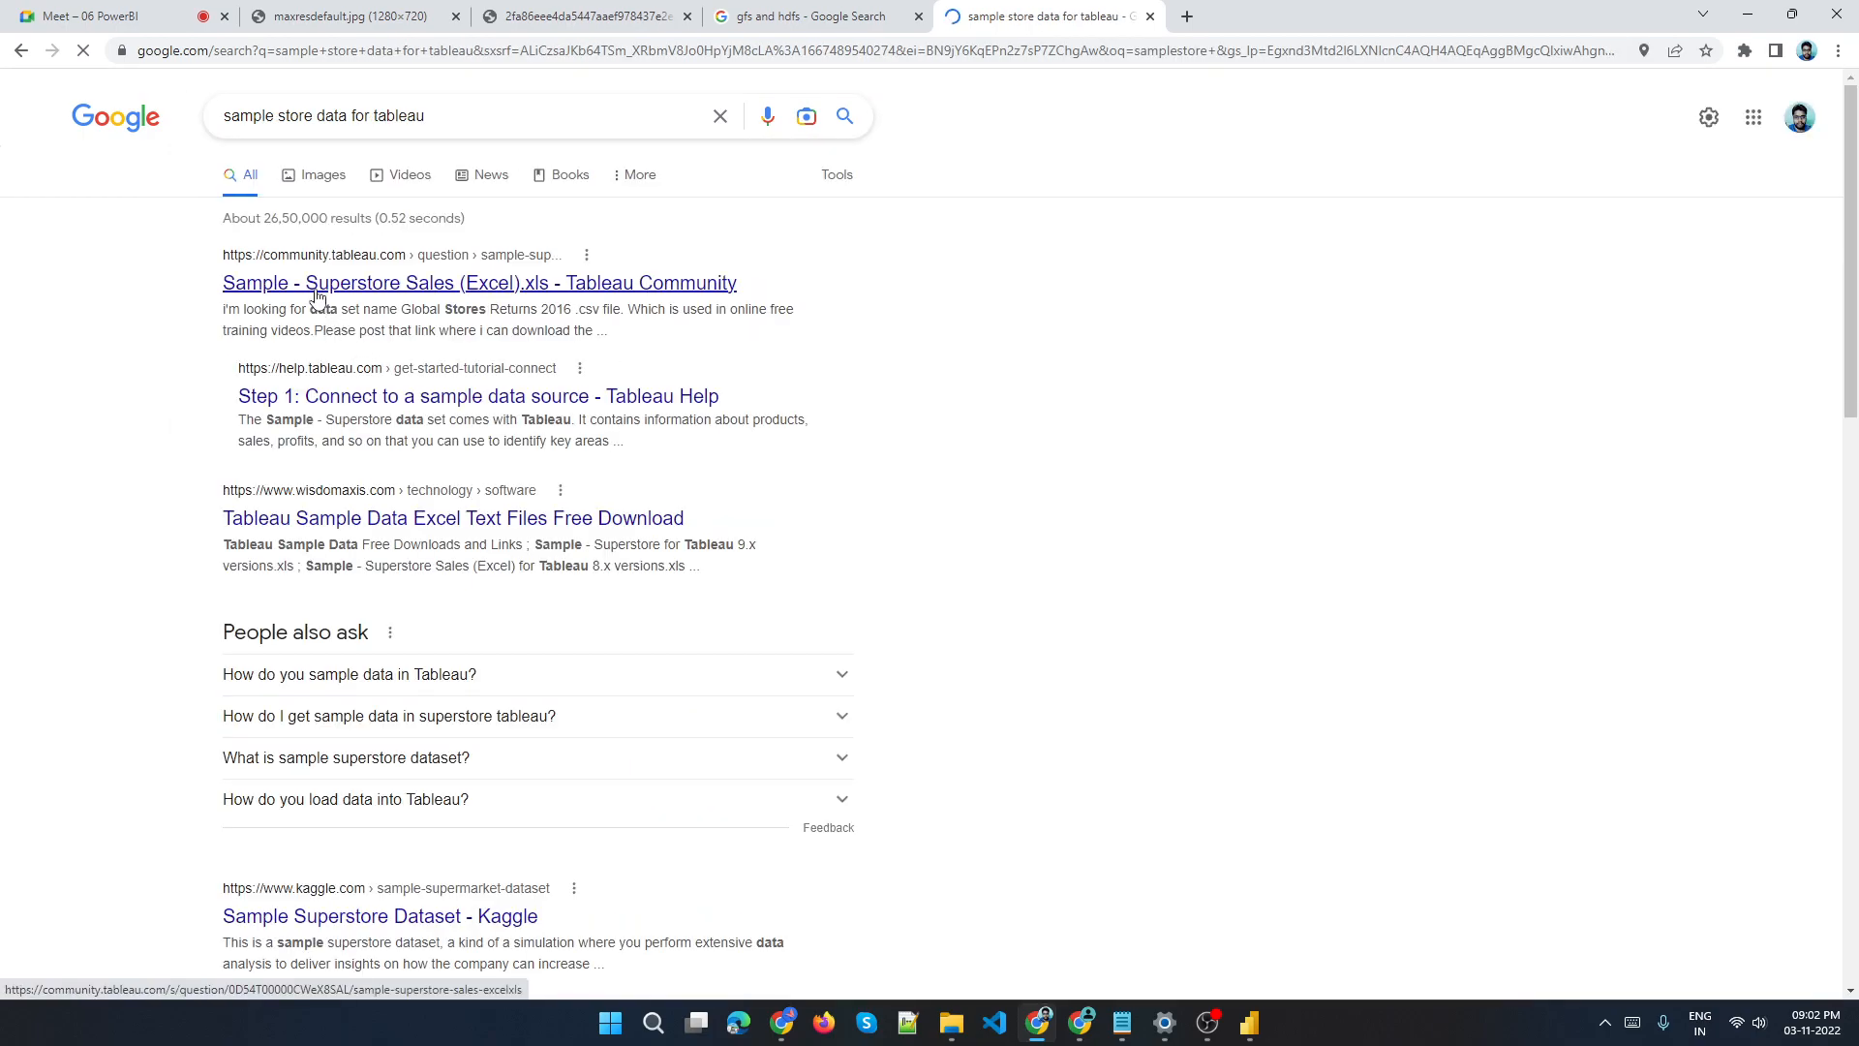
Step: Download Sample - Superstore.xls from the Tableau Community page and return to Power BI
click(317, 296)
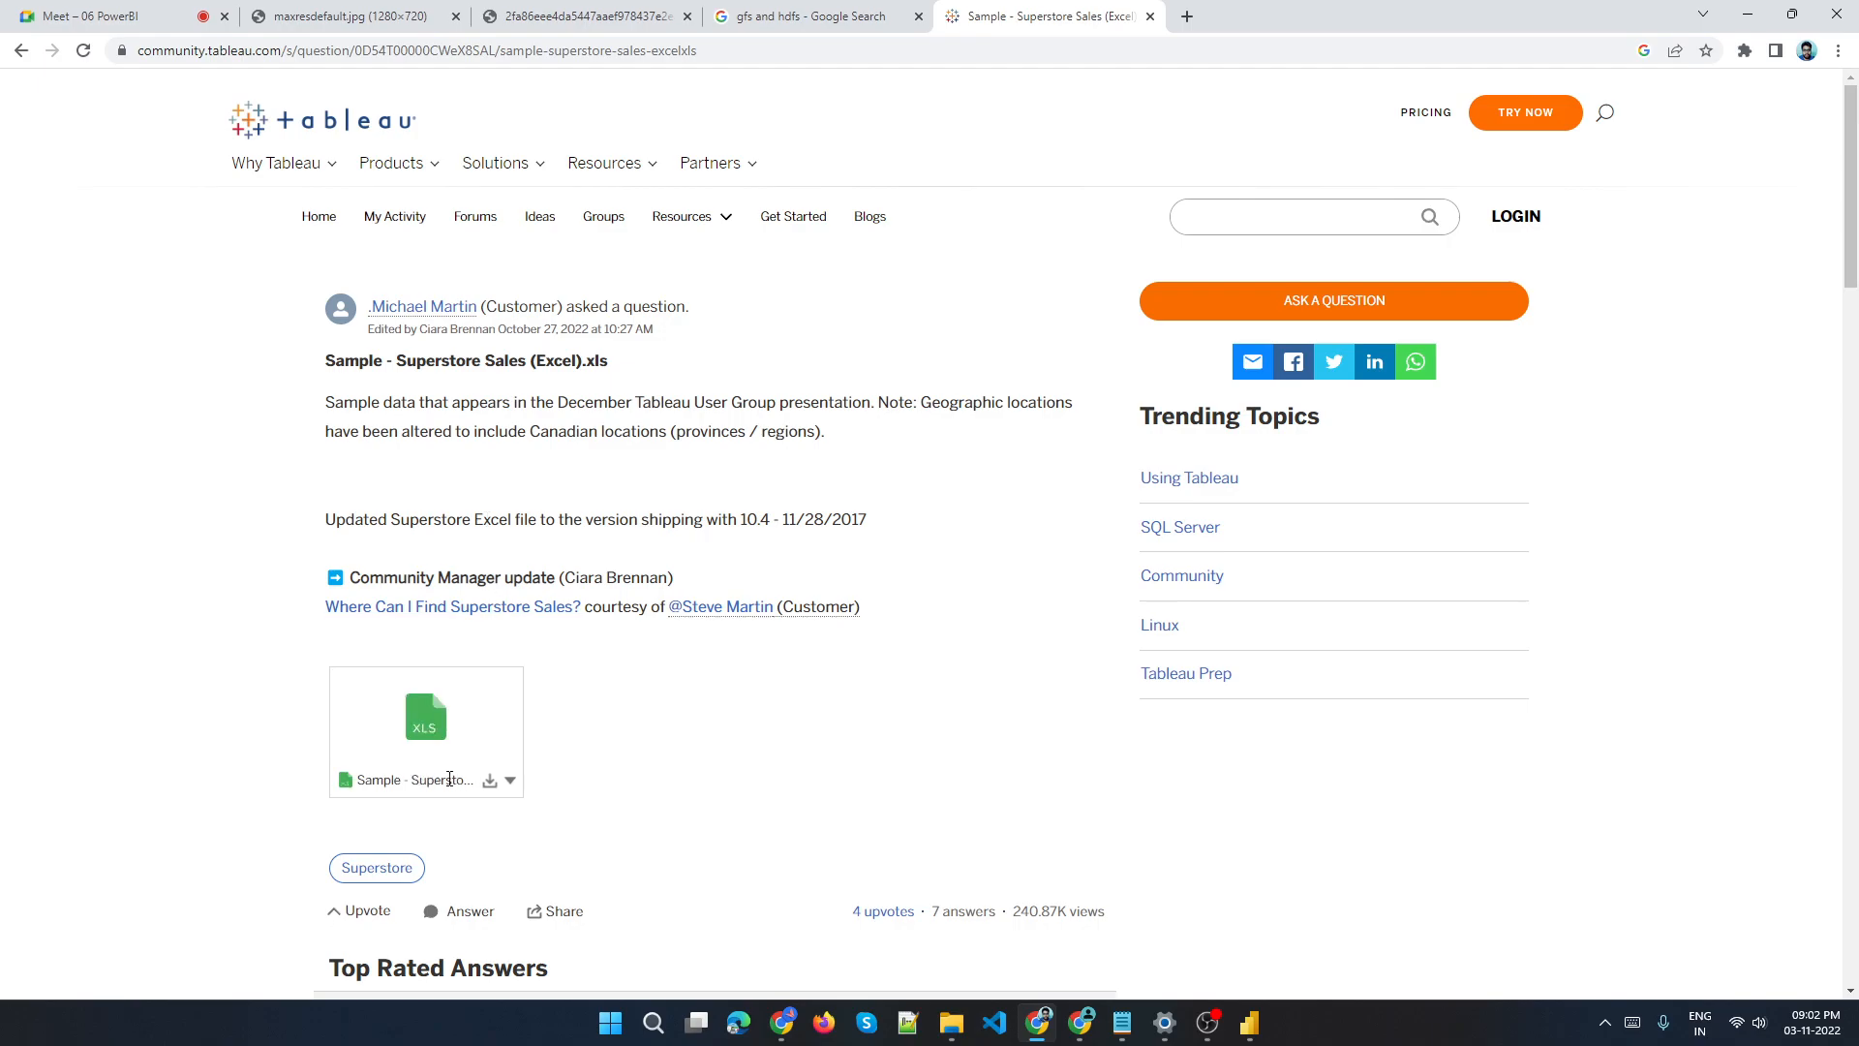
click(489, 782)
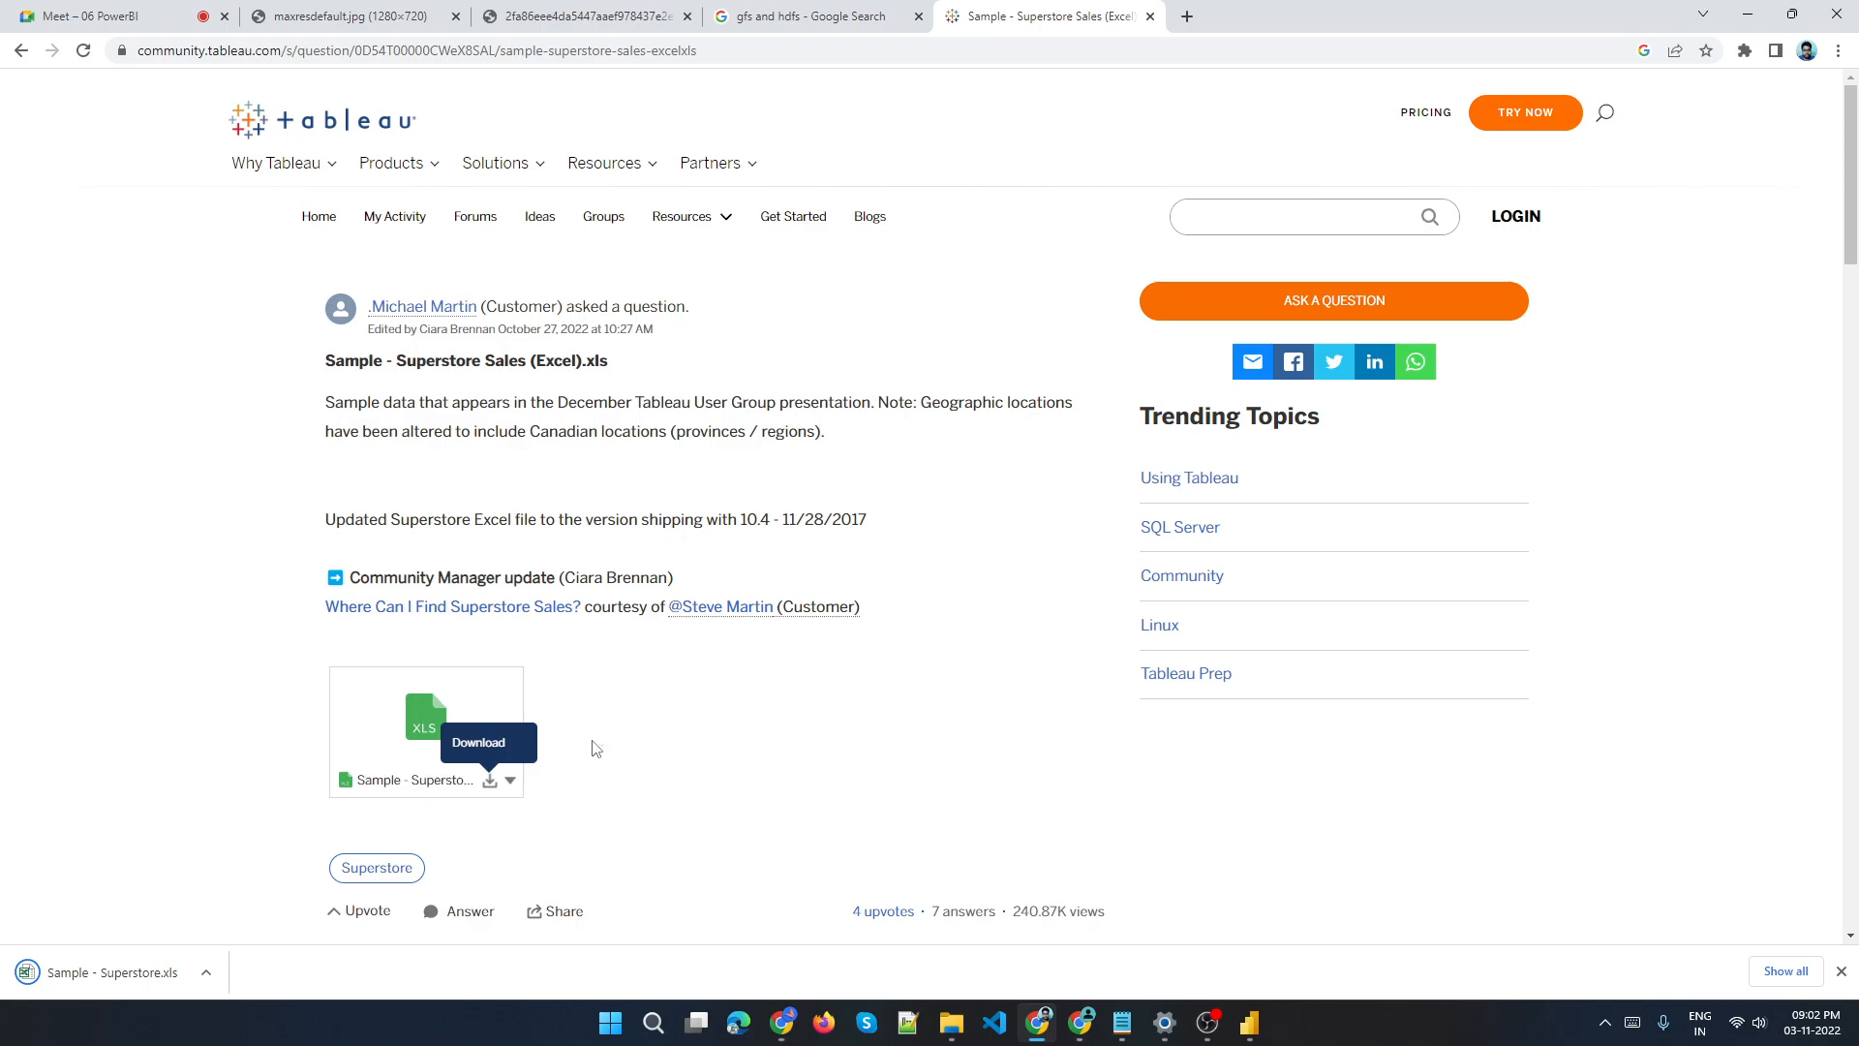
click(1248, 1024)
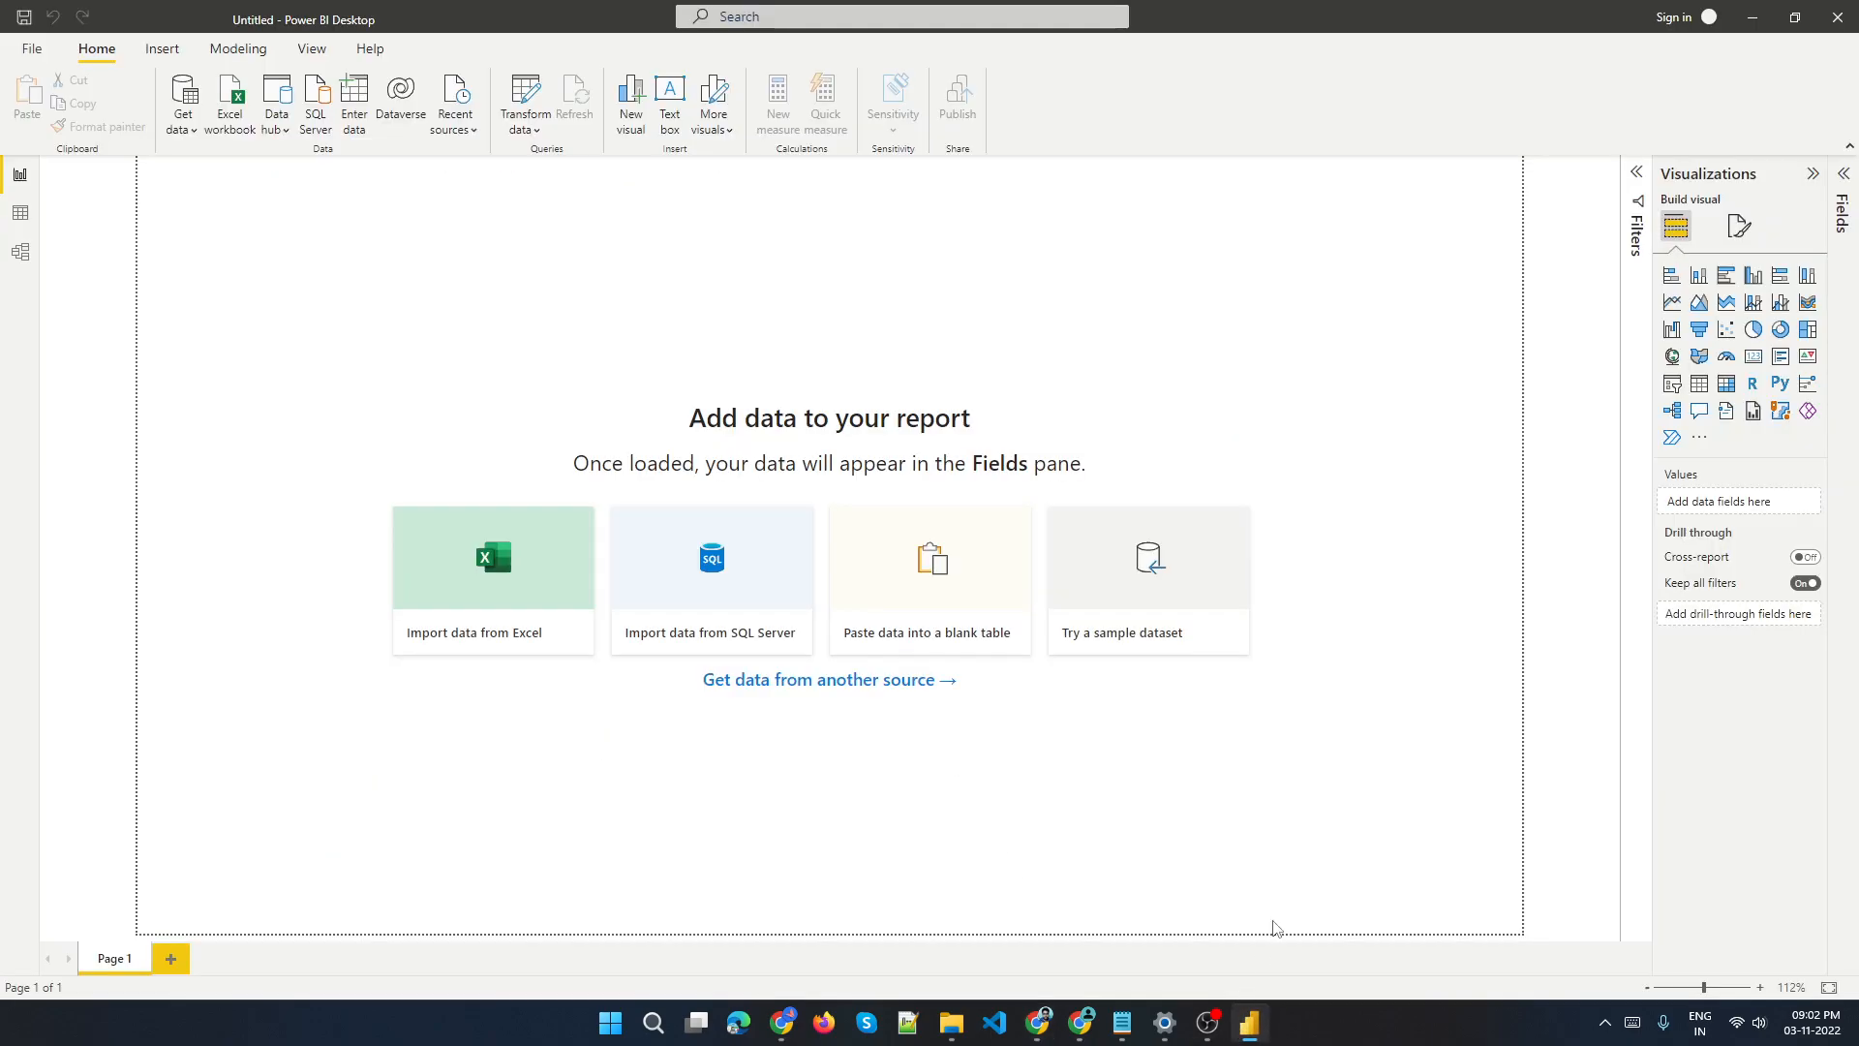
Step: Open Sample - Superstore.xls from Downloads through the Excel Workbook connector
click(192, 135)
click(229, 192)
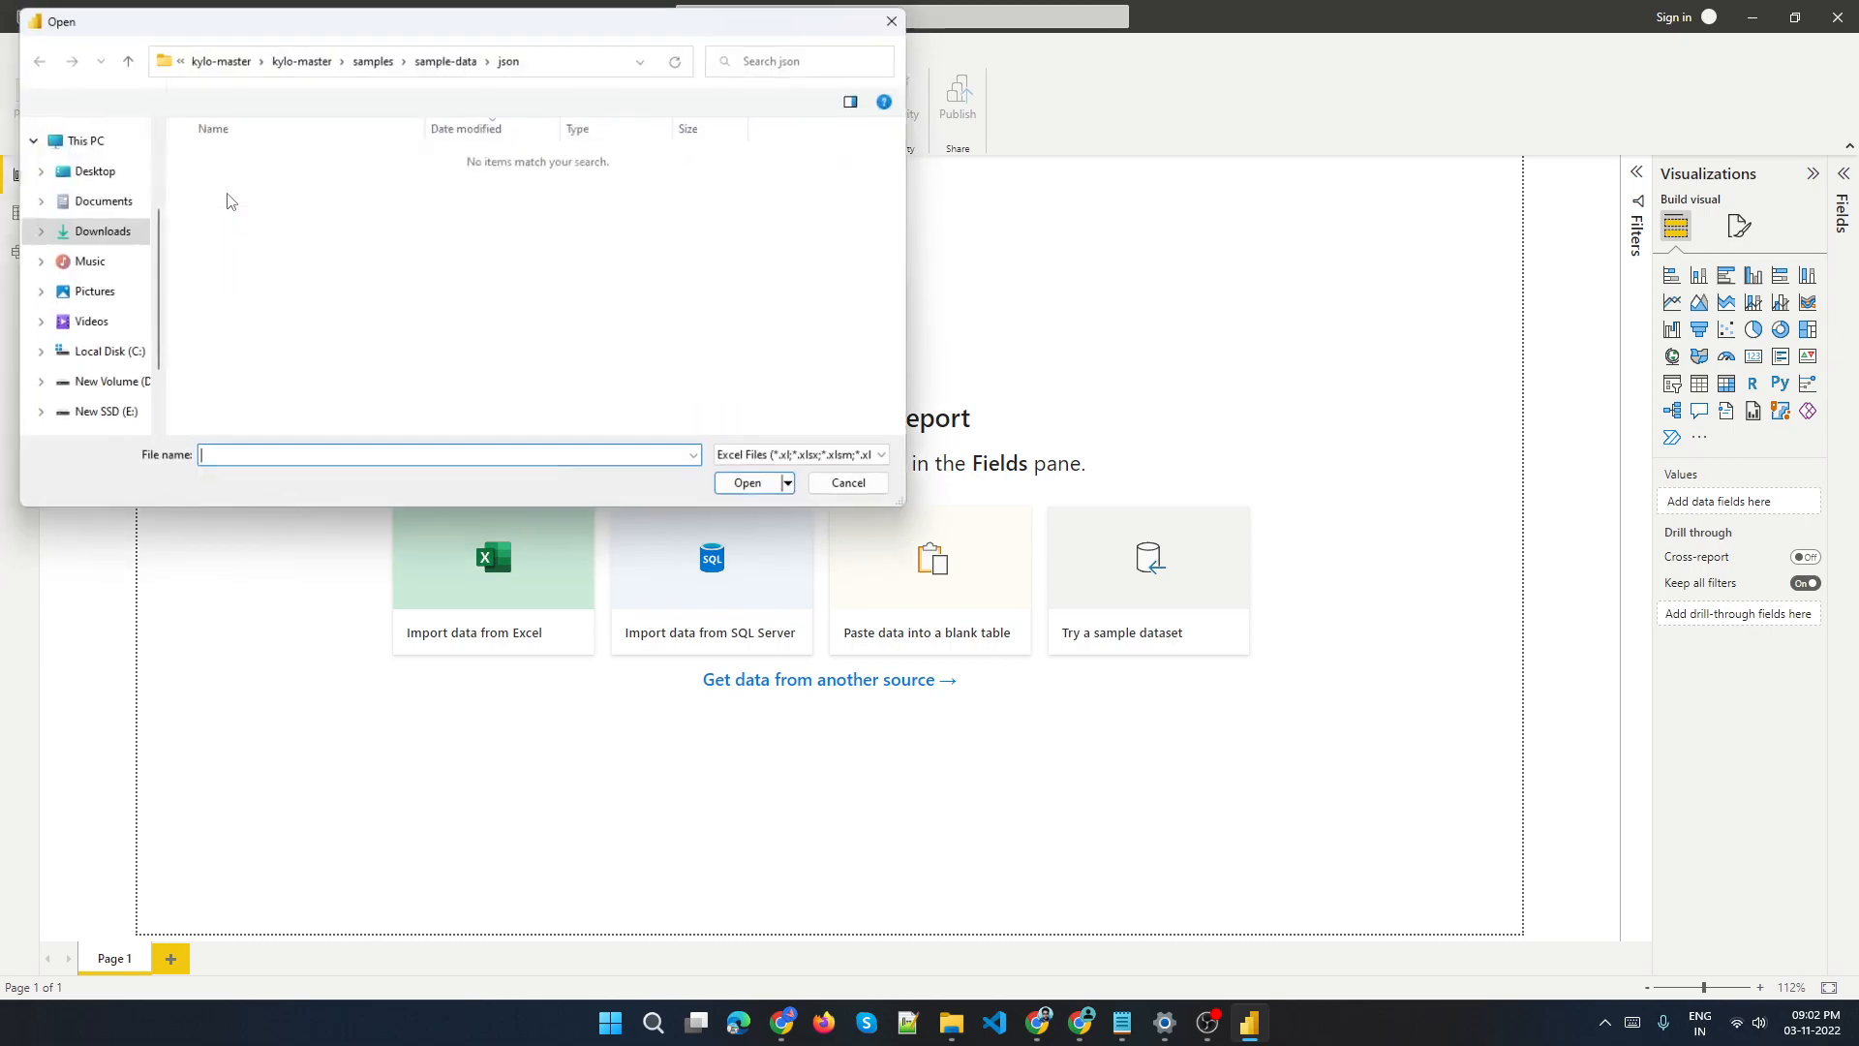
click(852, 485)
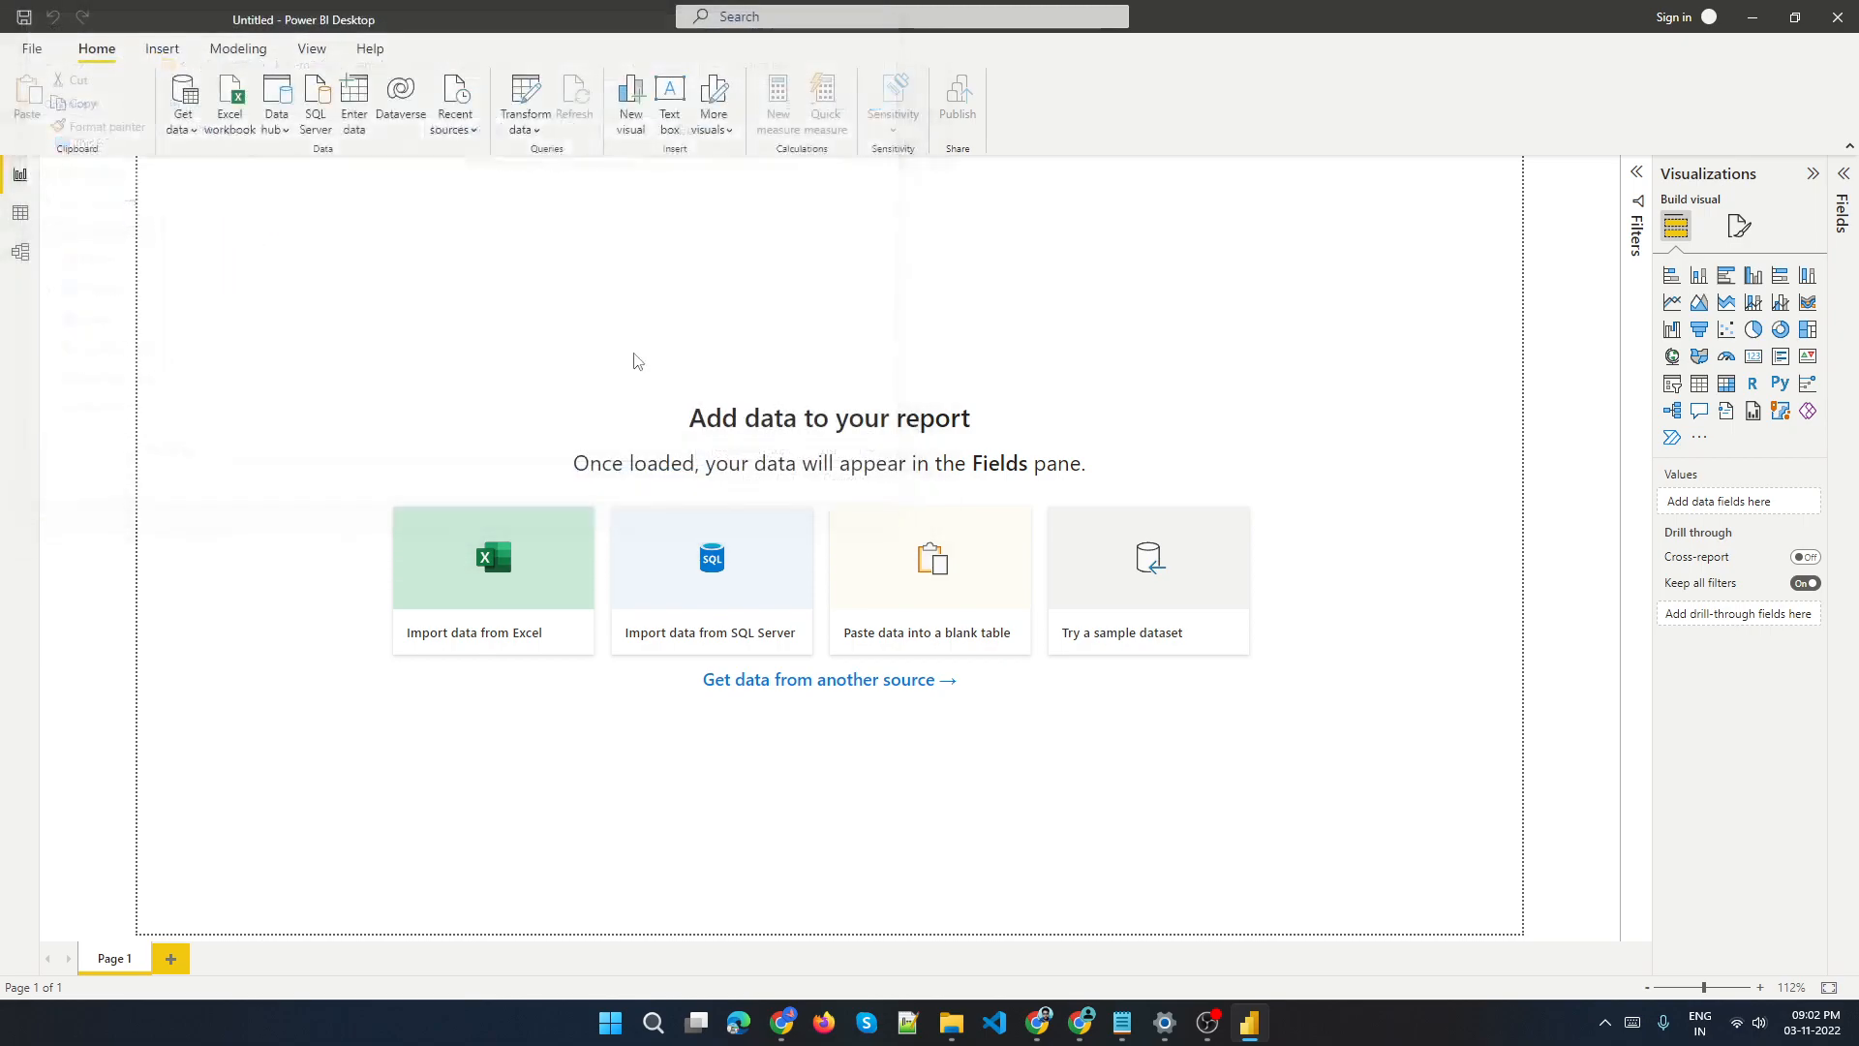
click(187, 135)
click(258, 559)
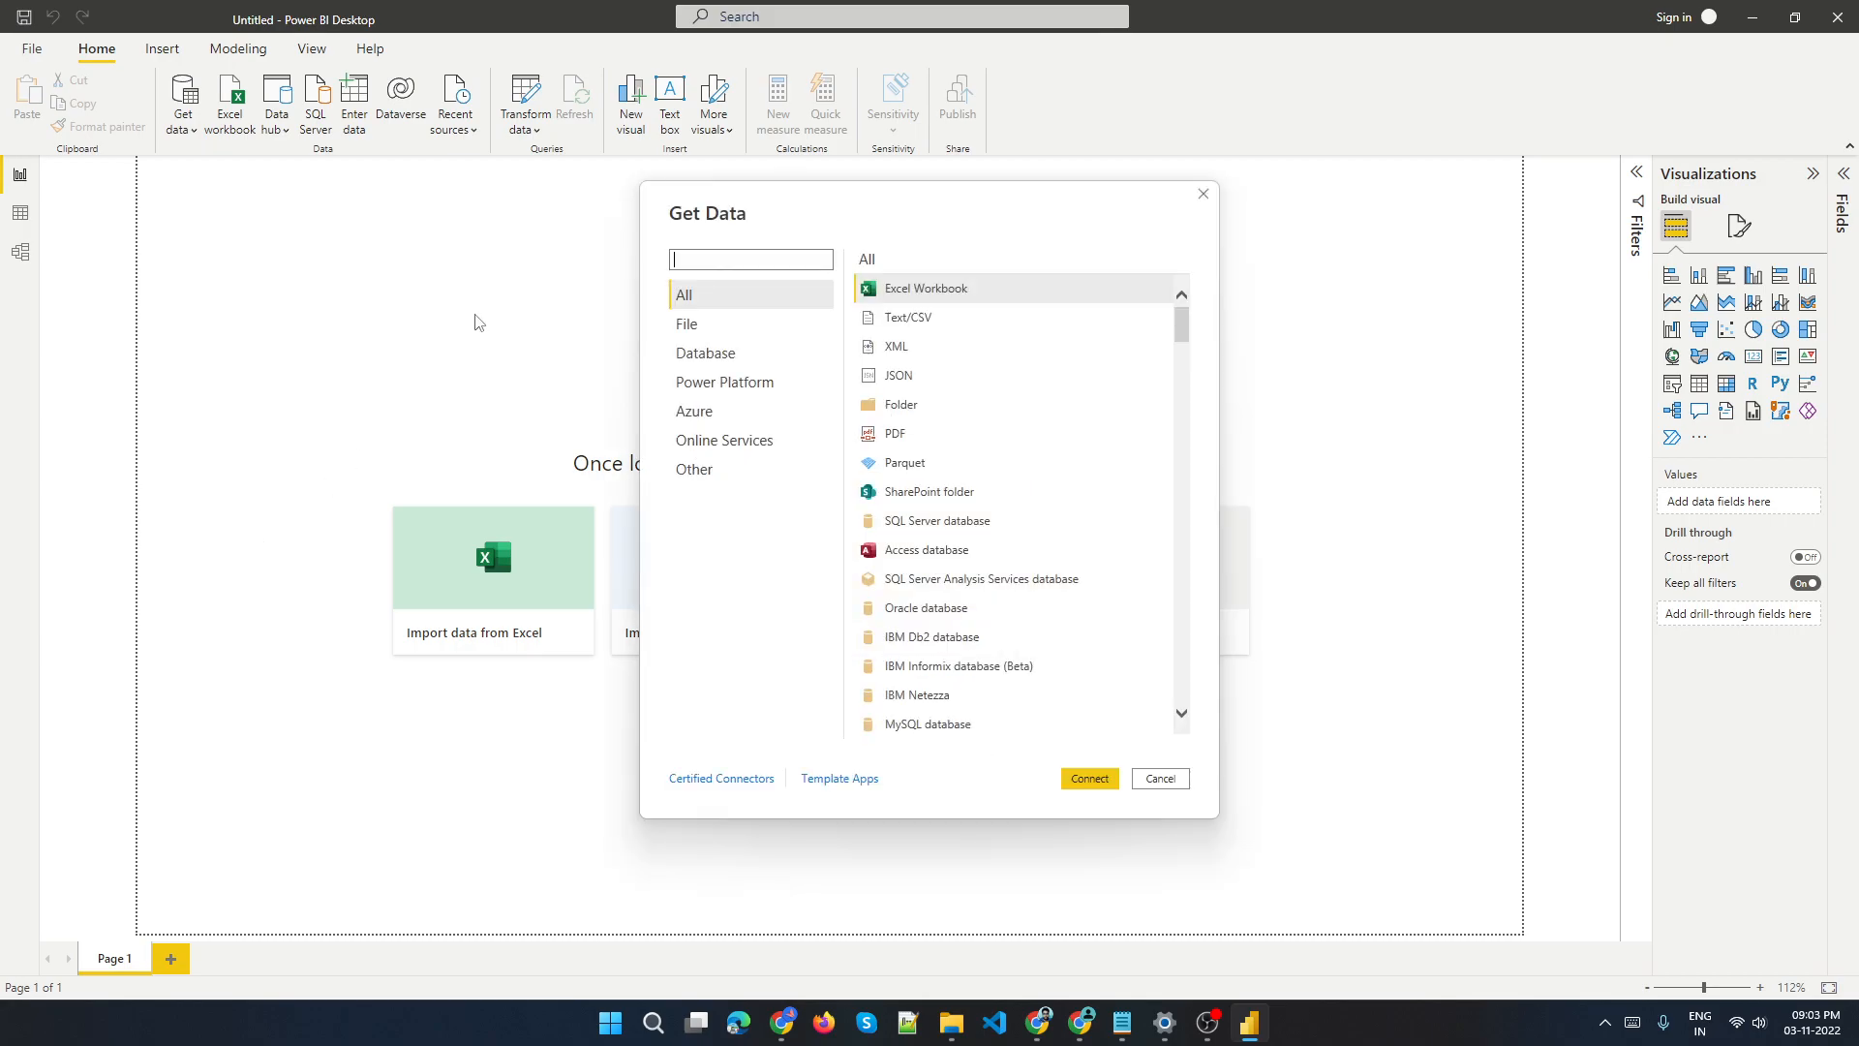
click(936, 292)
click(1095, 780)
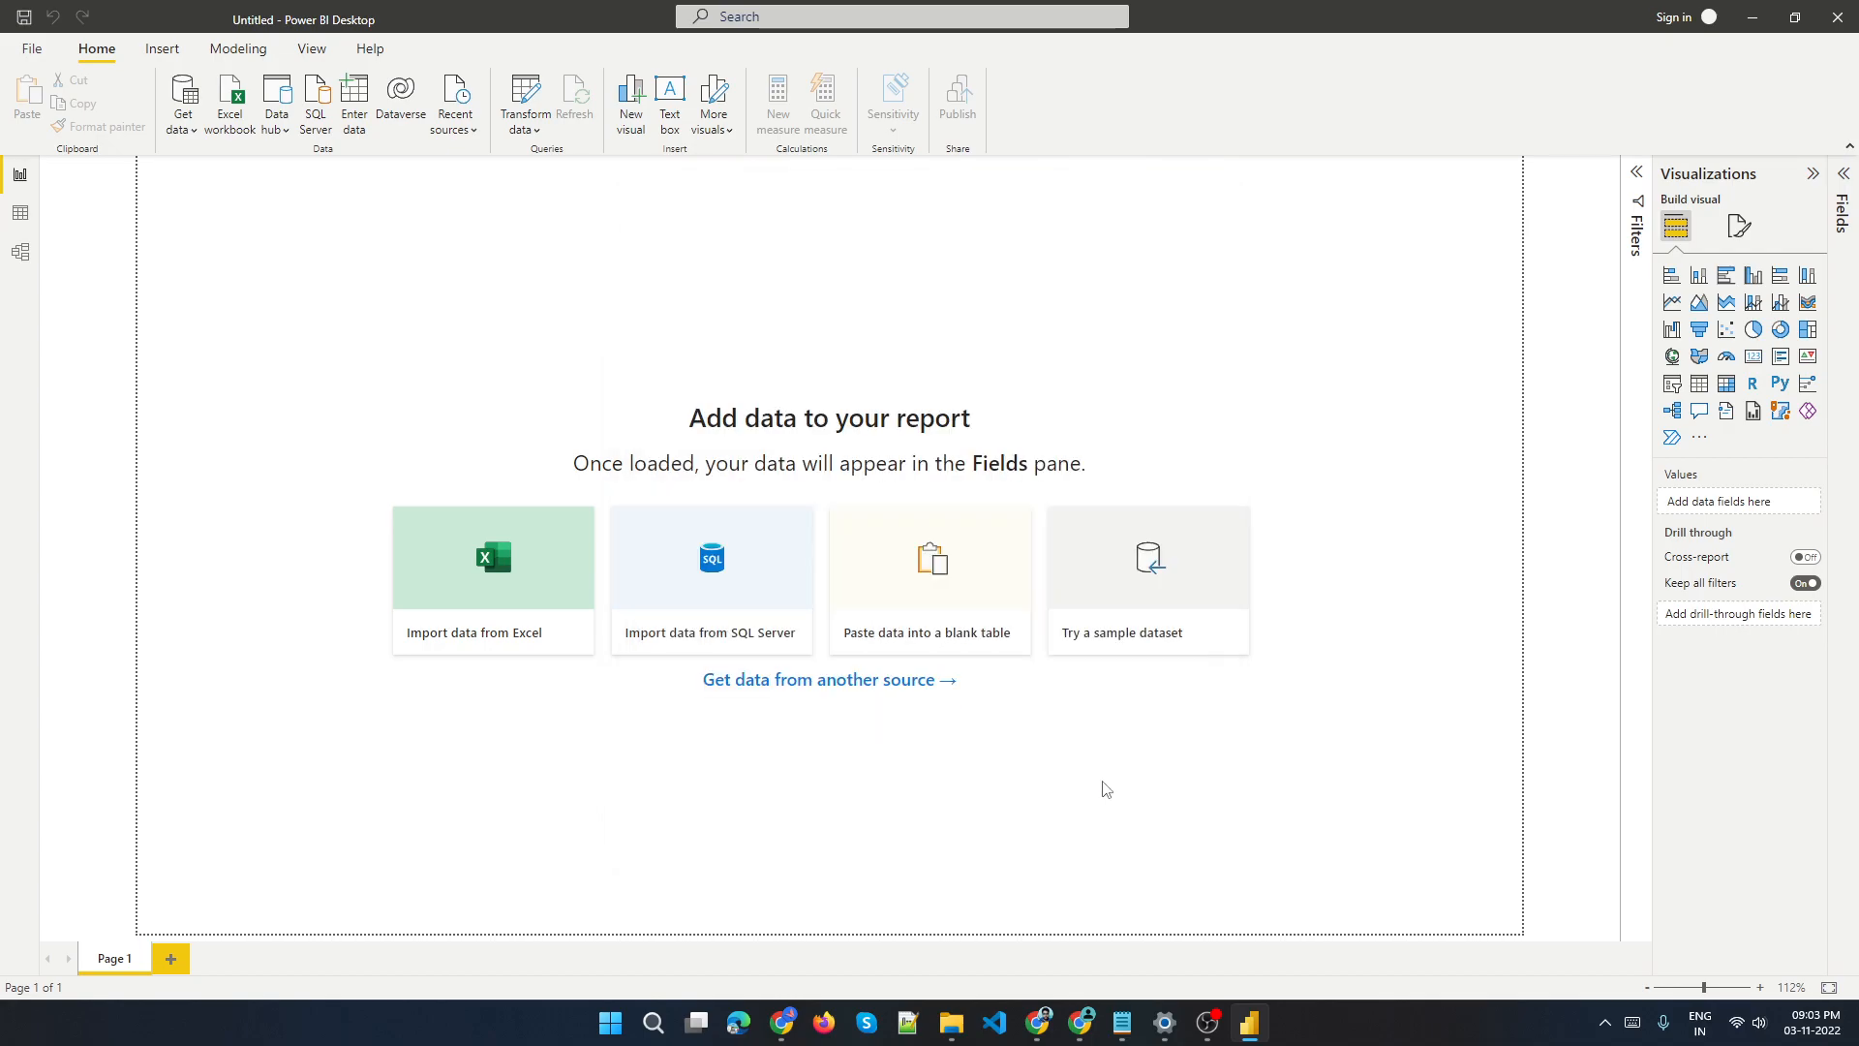
click(107, 239)
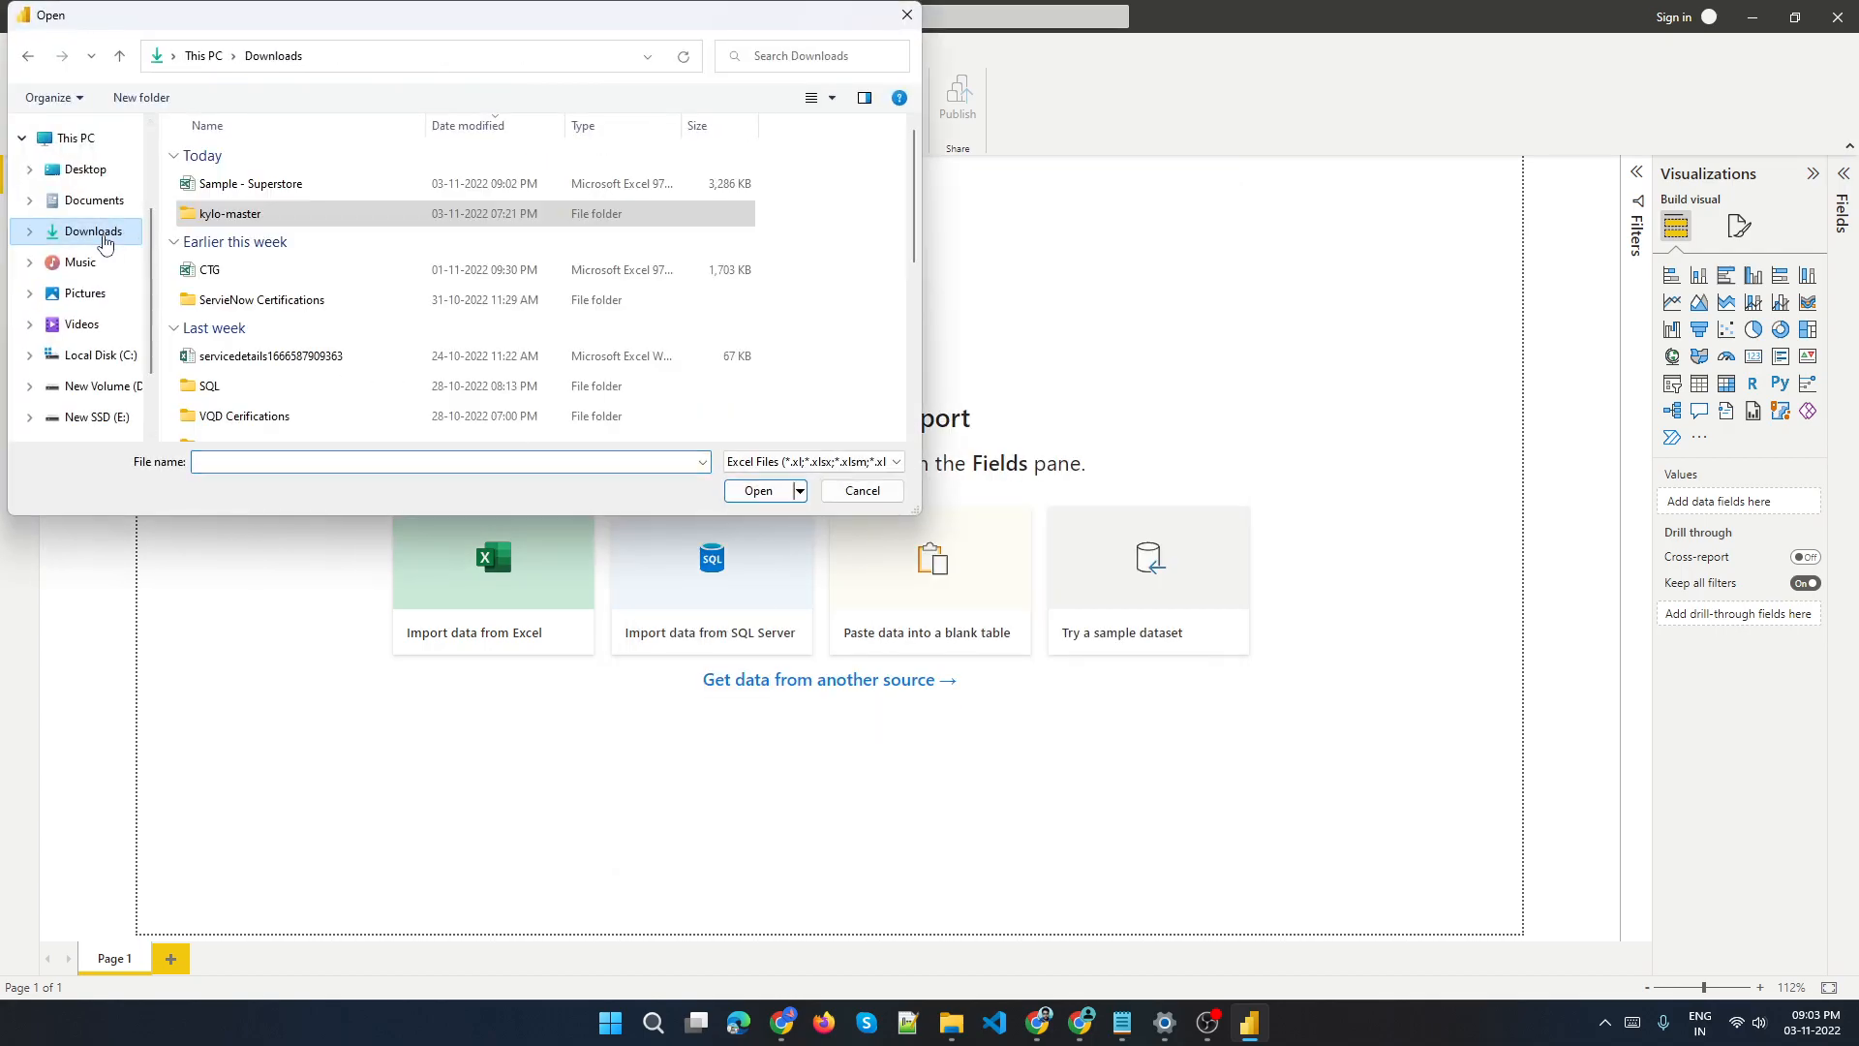
click(211, 184)
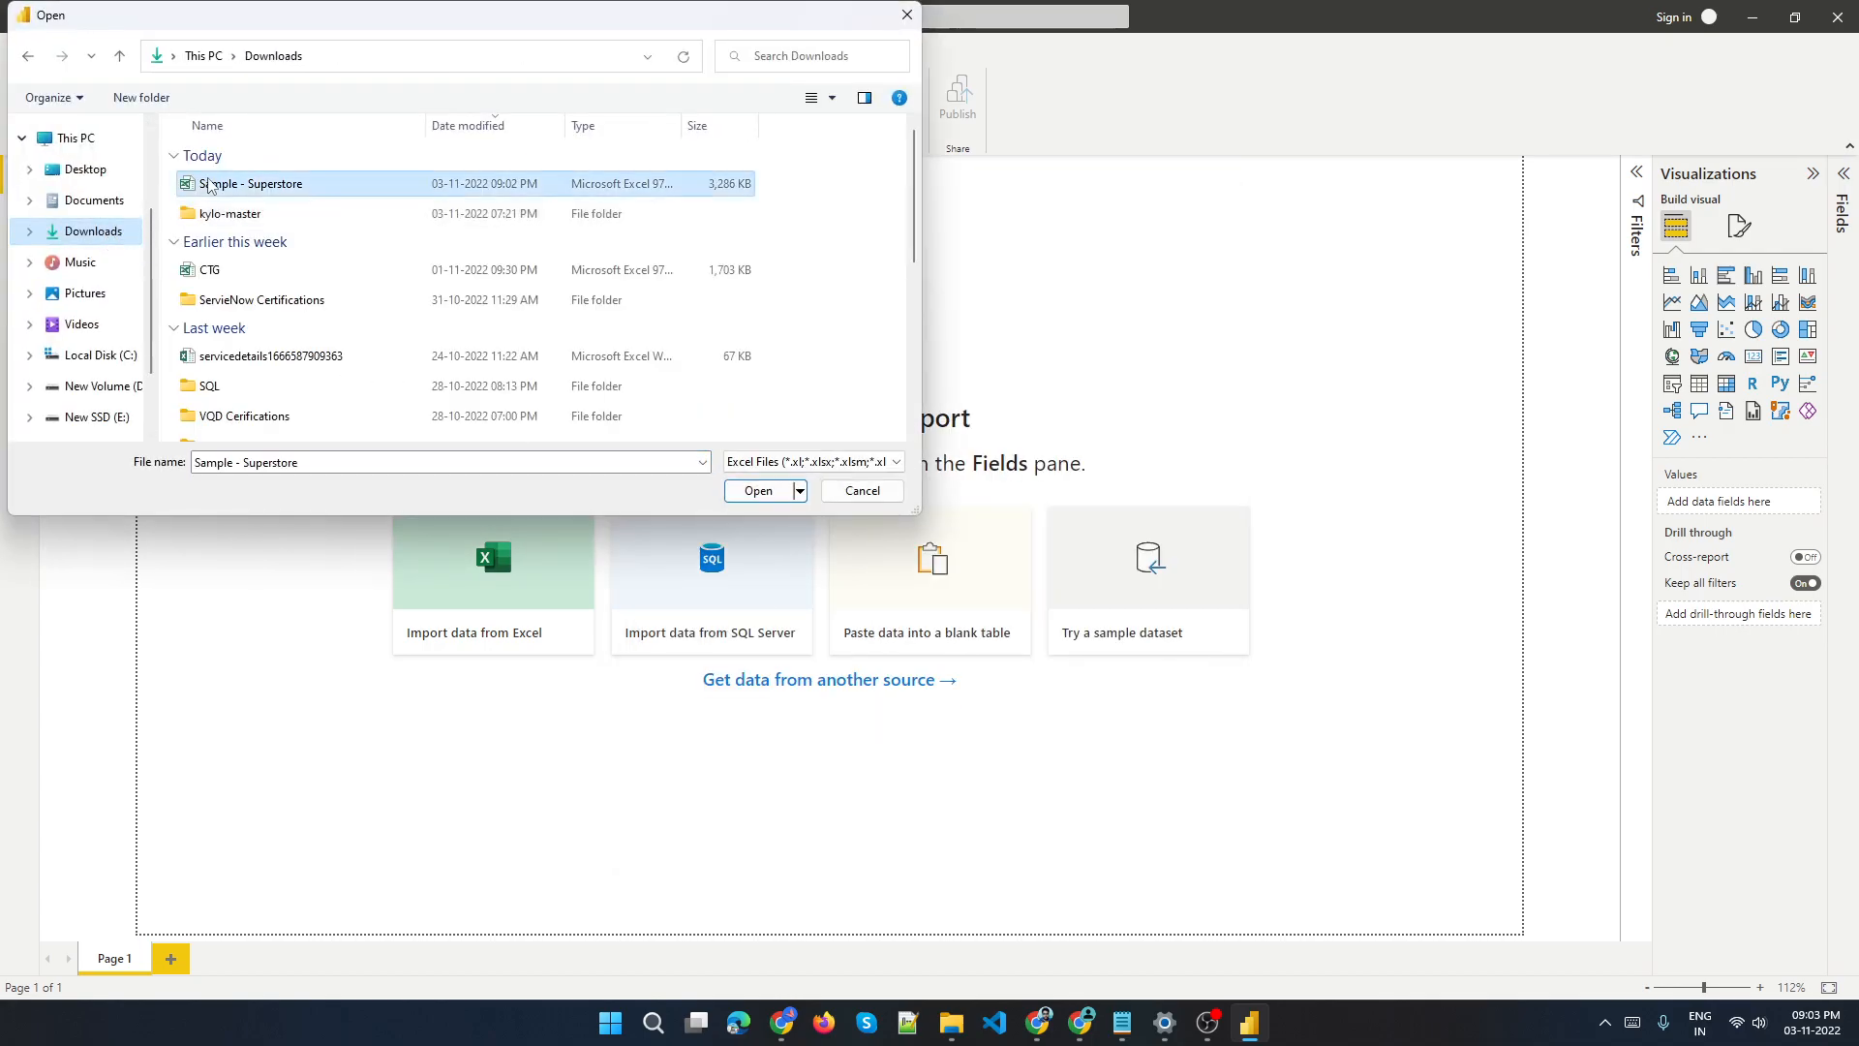
double_click(300, 184)
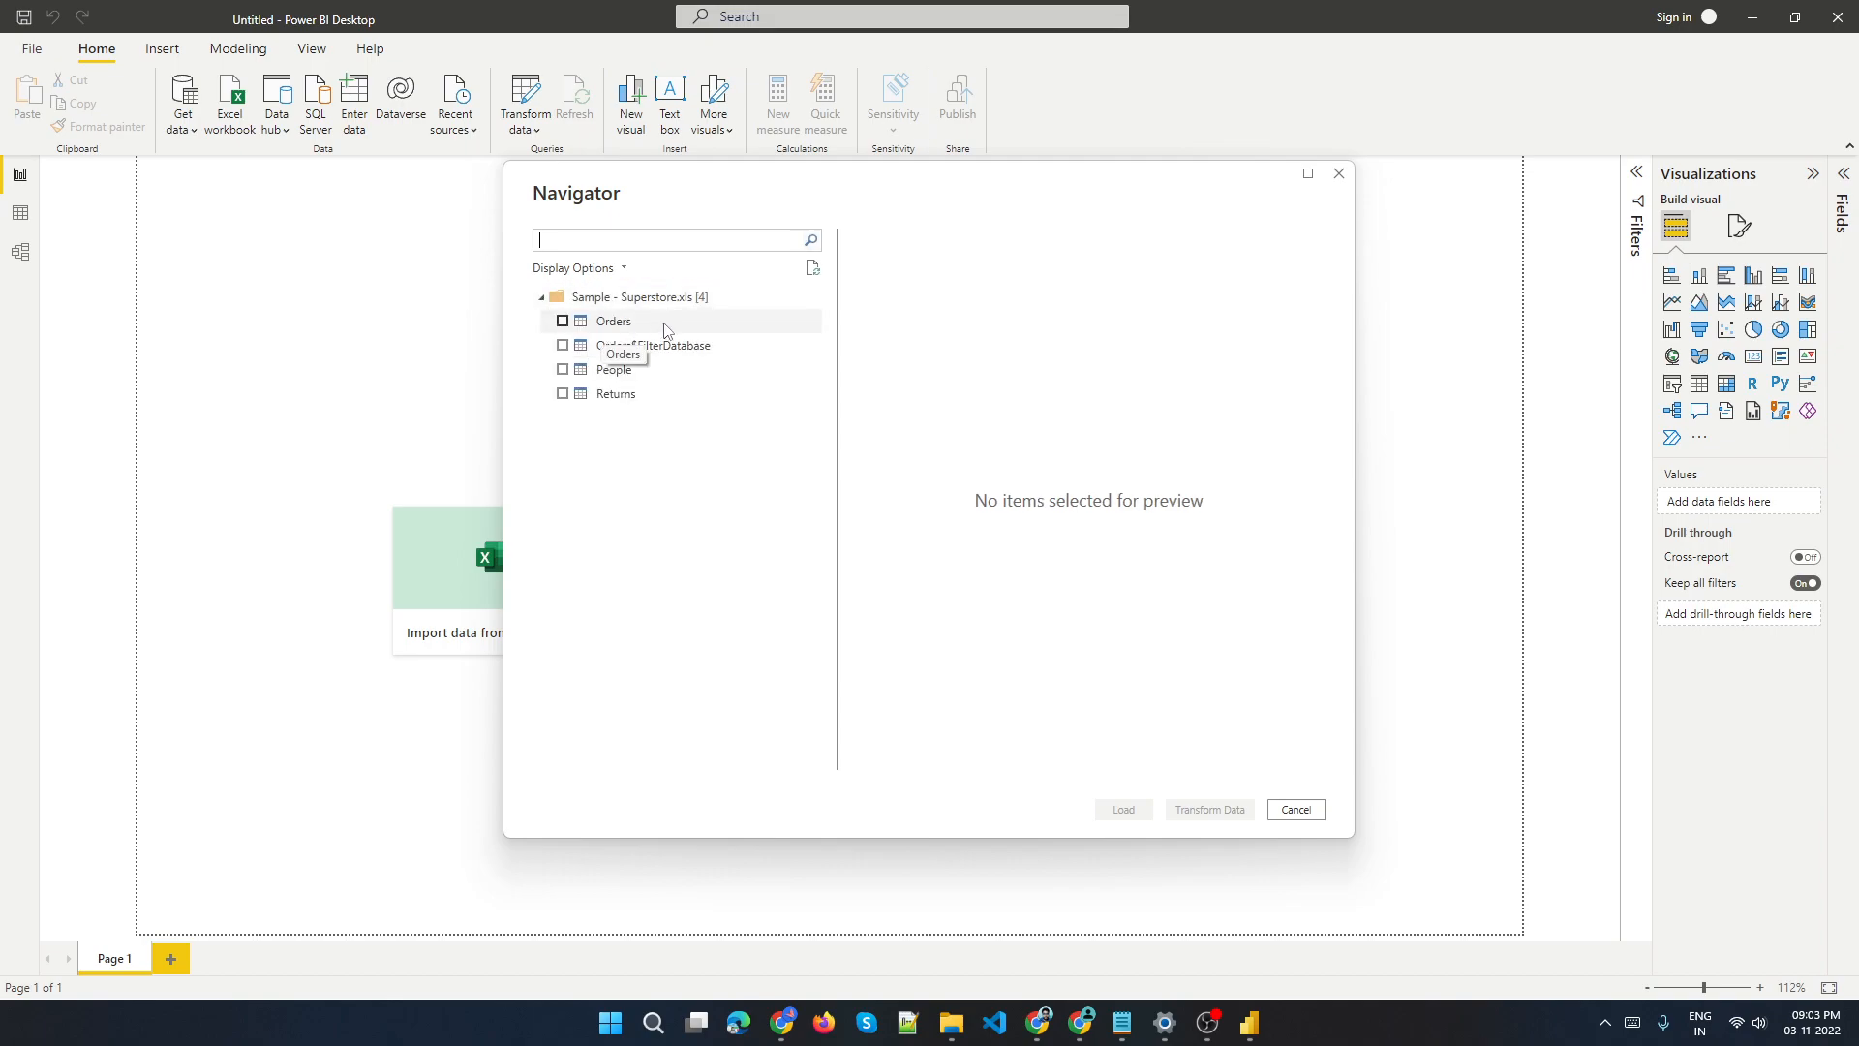
Step: Preview all four sheets and tick Orders, People and Returns for import
click(619, 332)
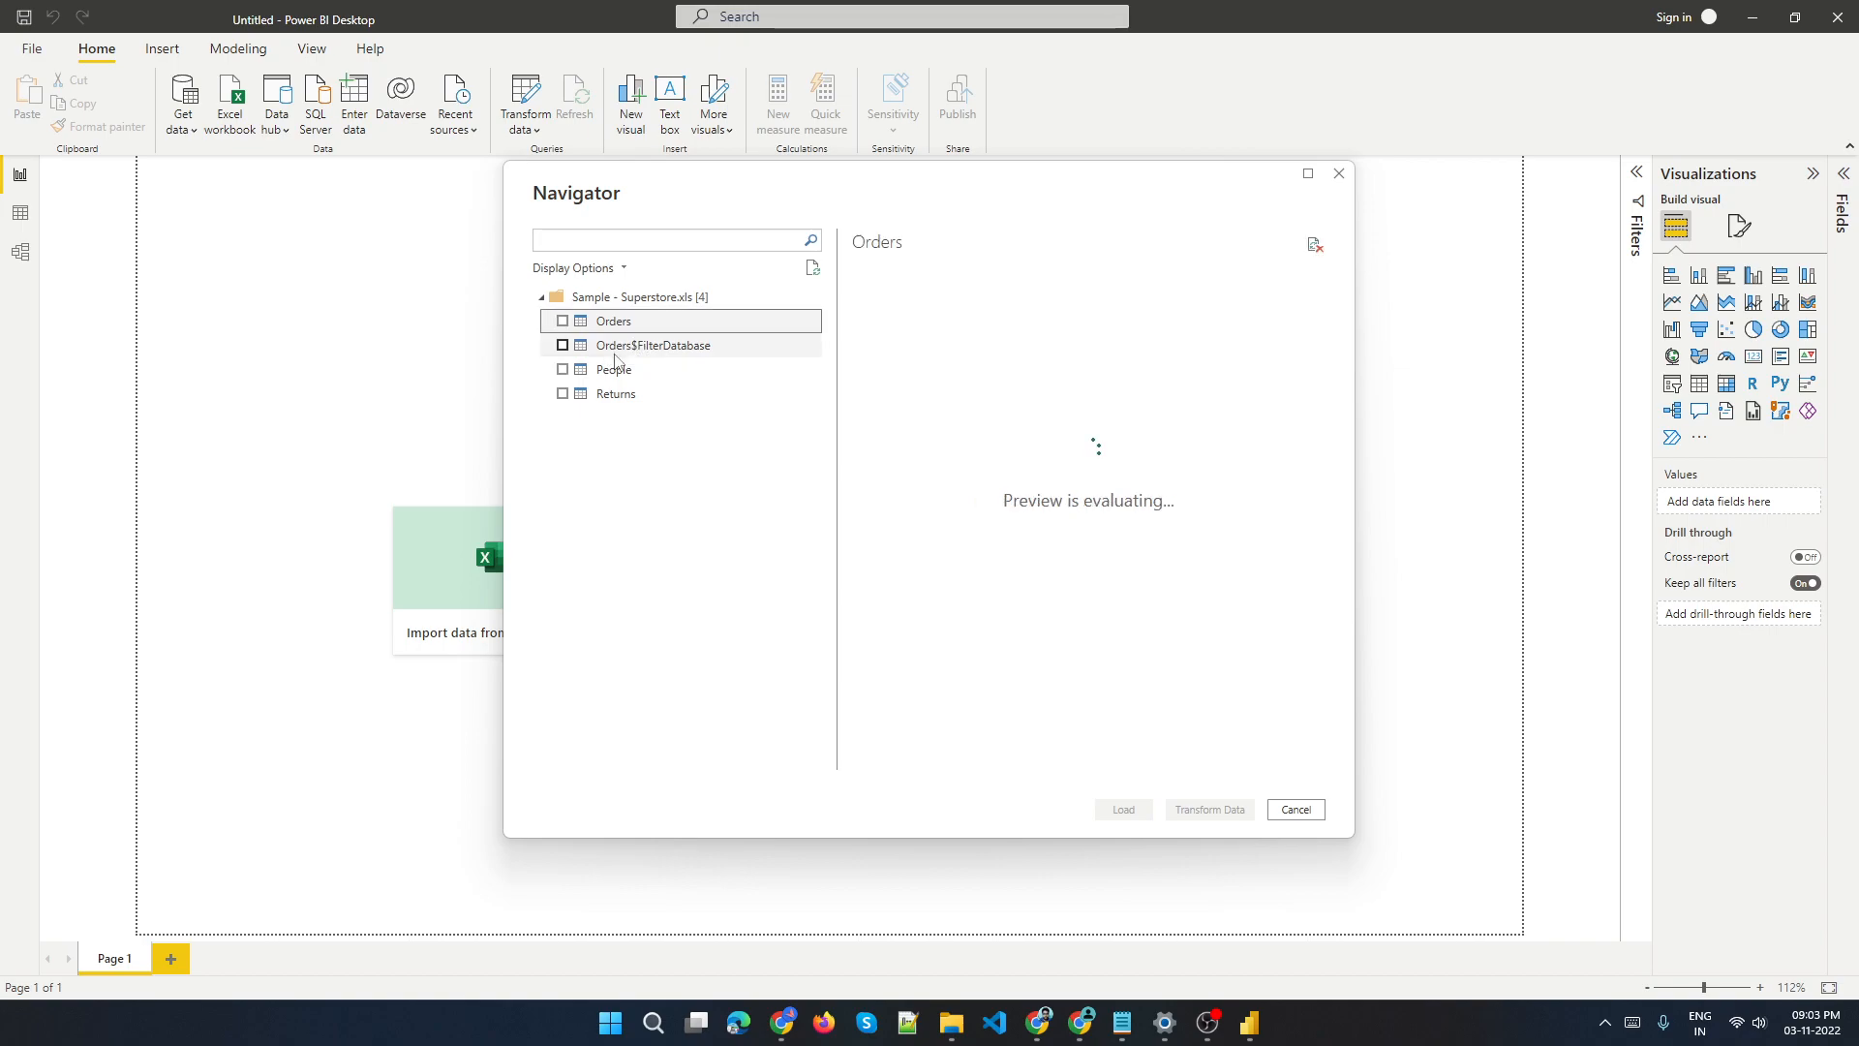
click(652, 351)
click(616, 374)
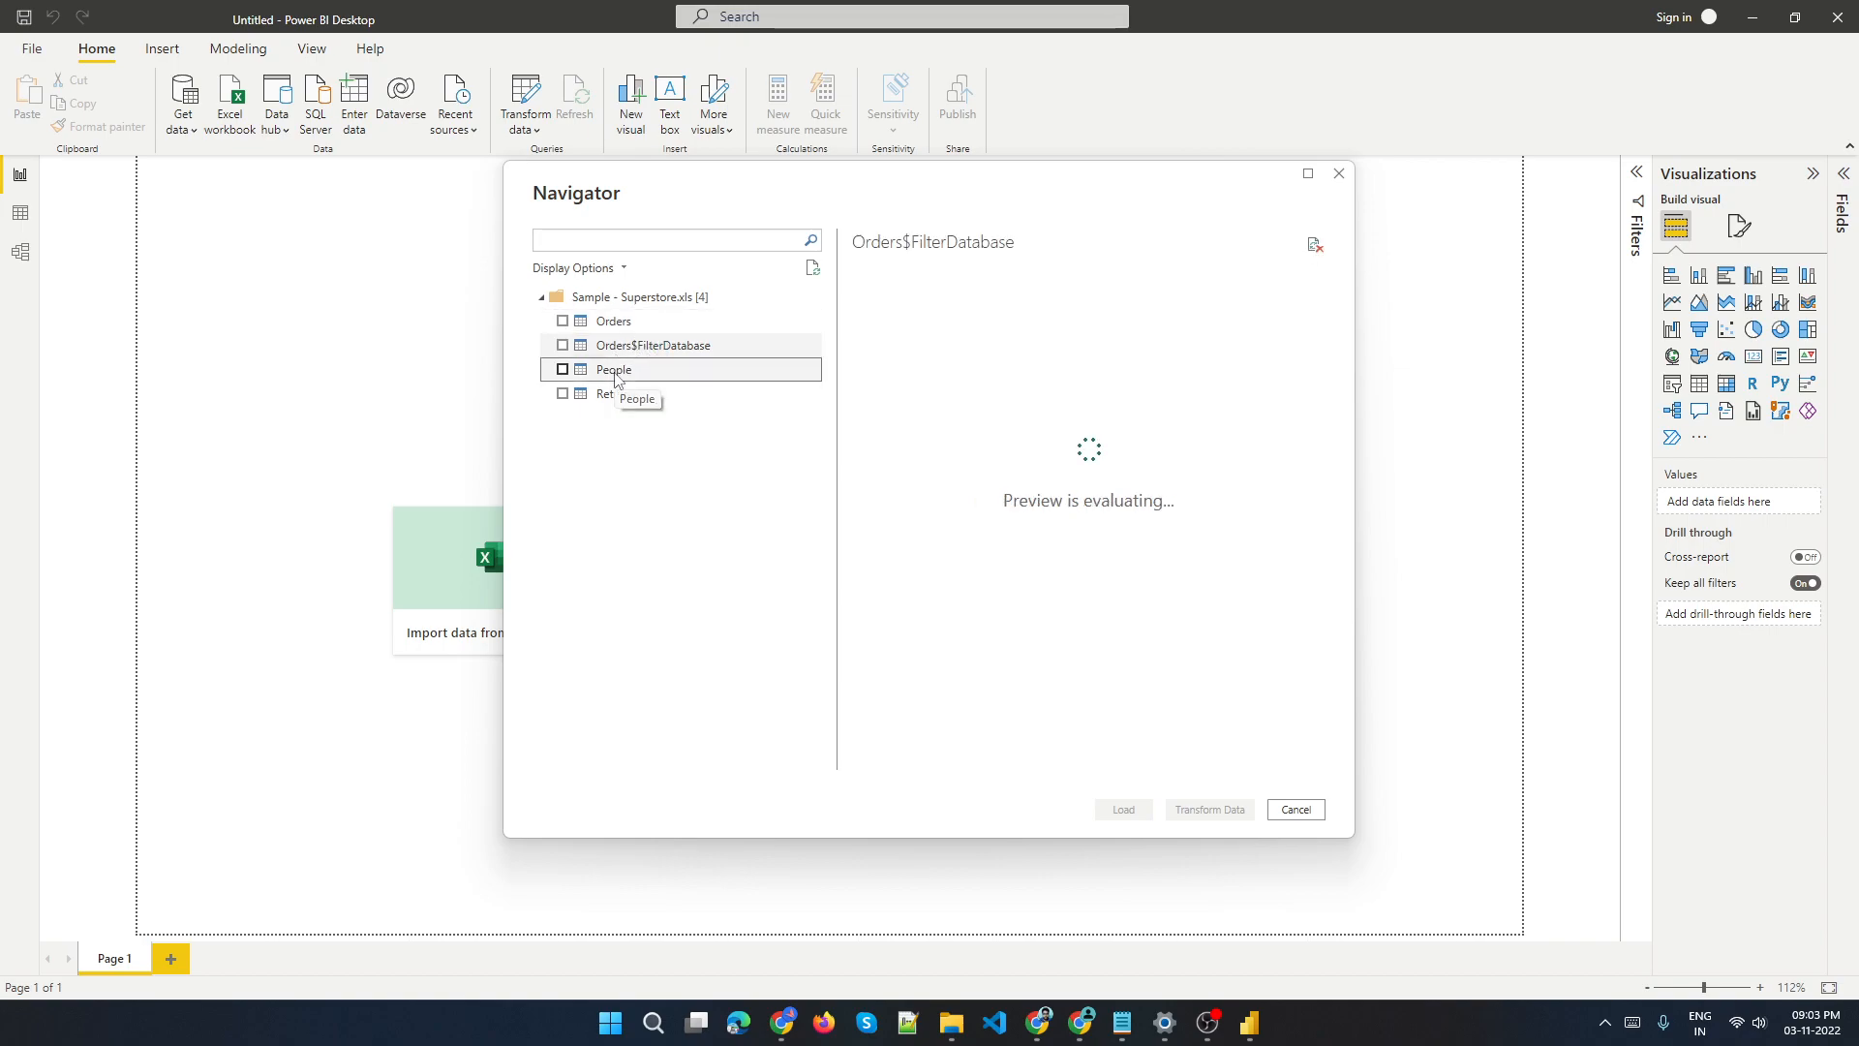
click(619, 399)
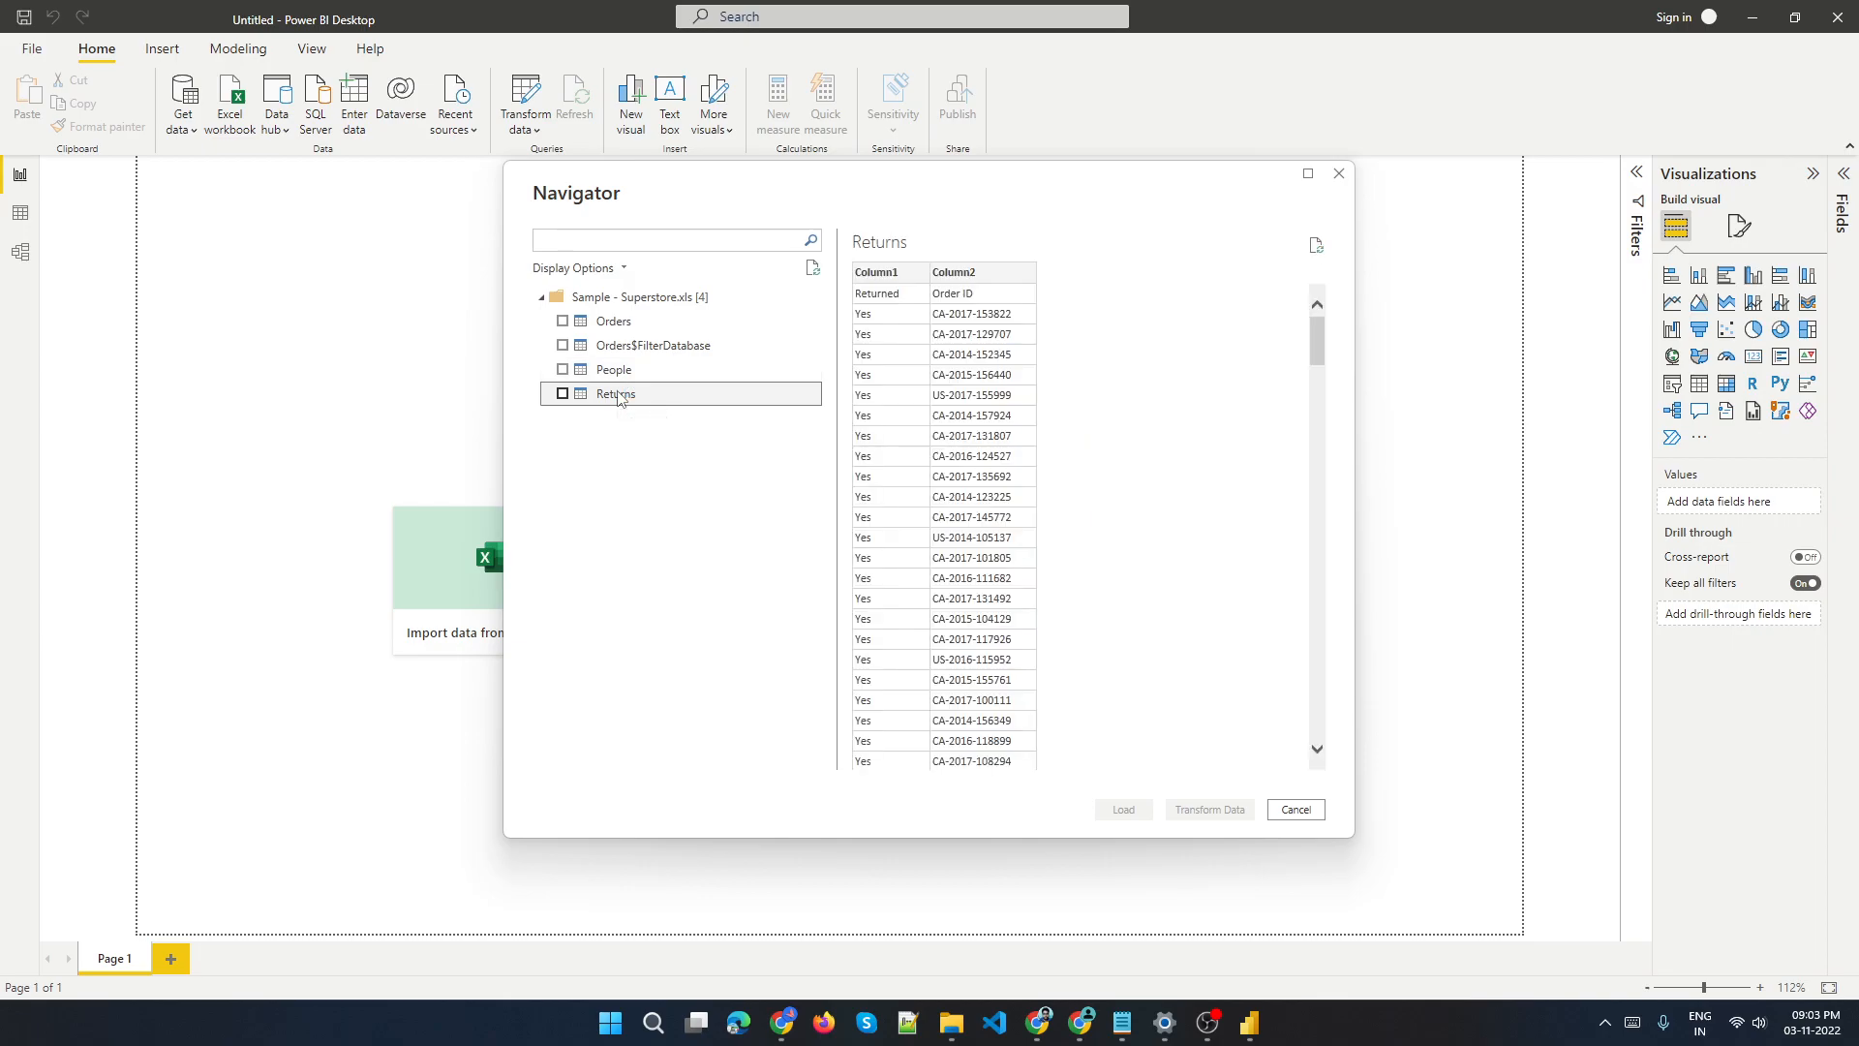
click(562, 321)
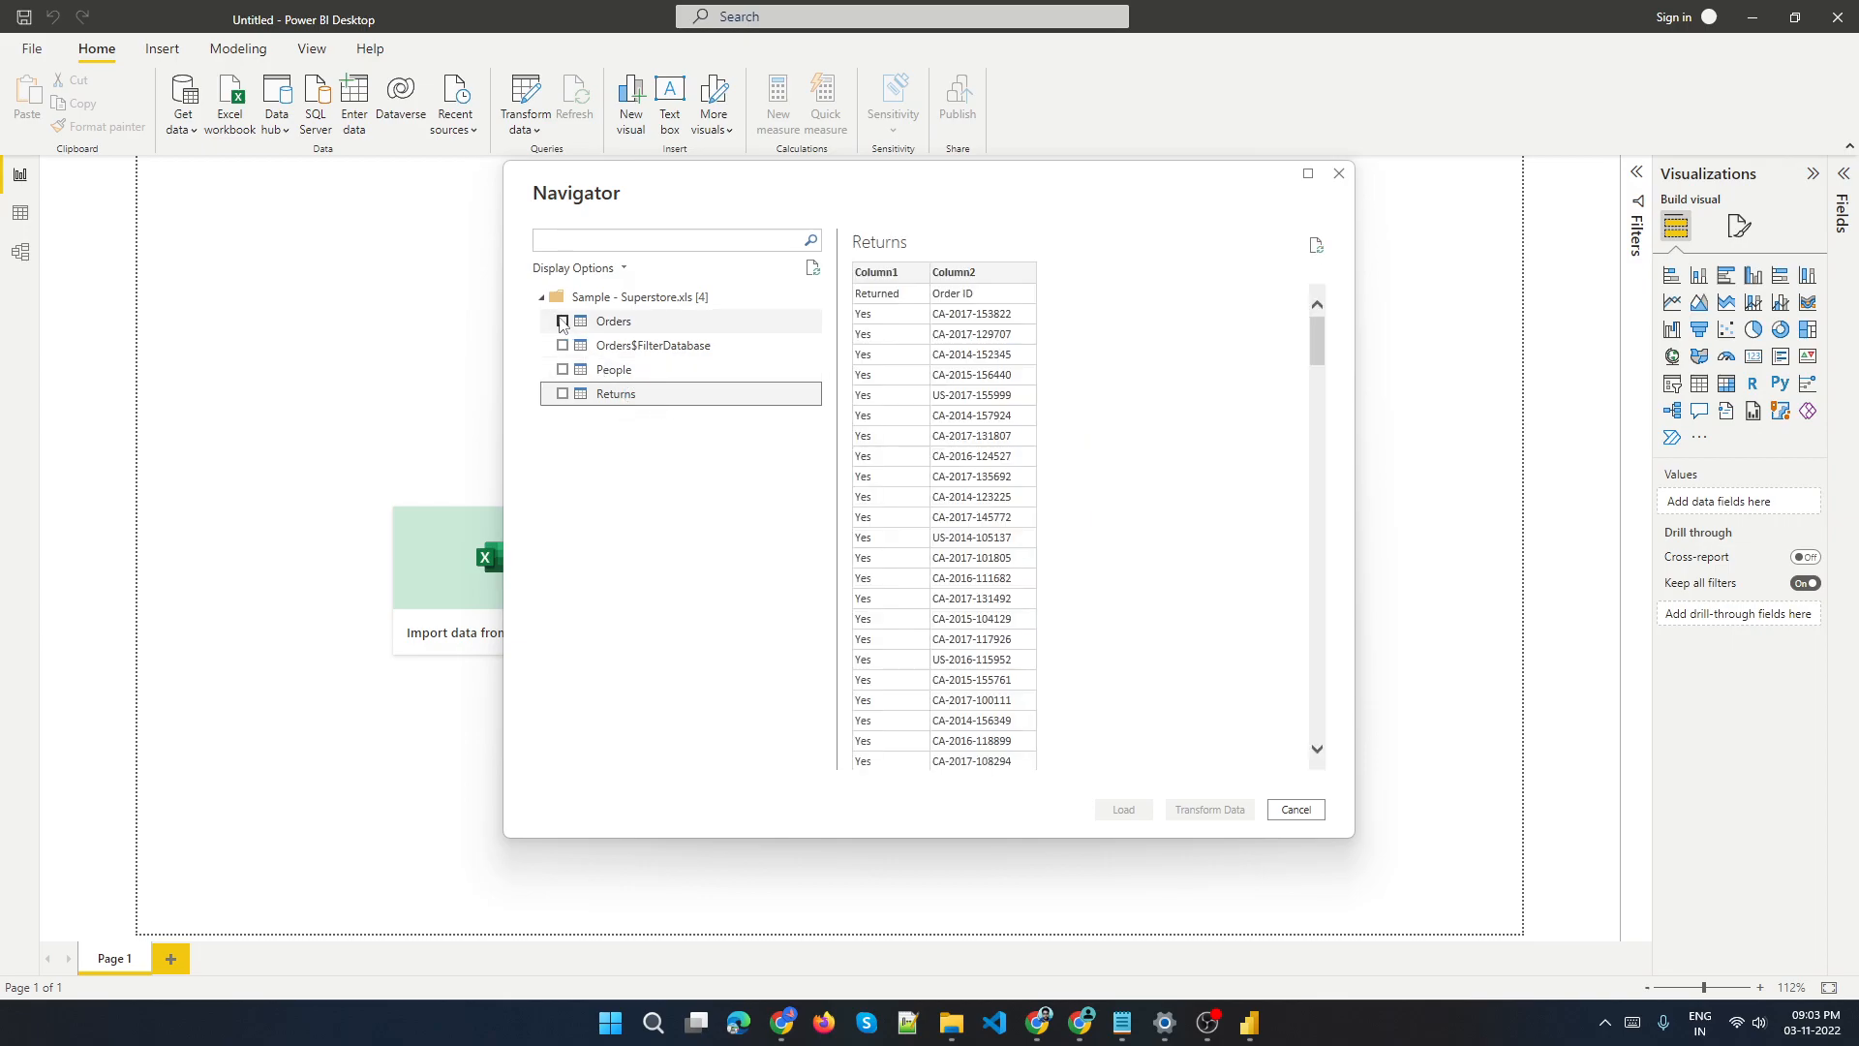
click(563, 369)
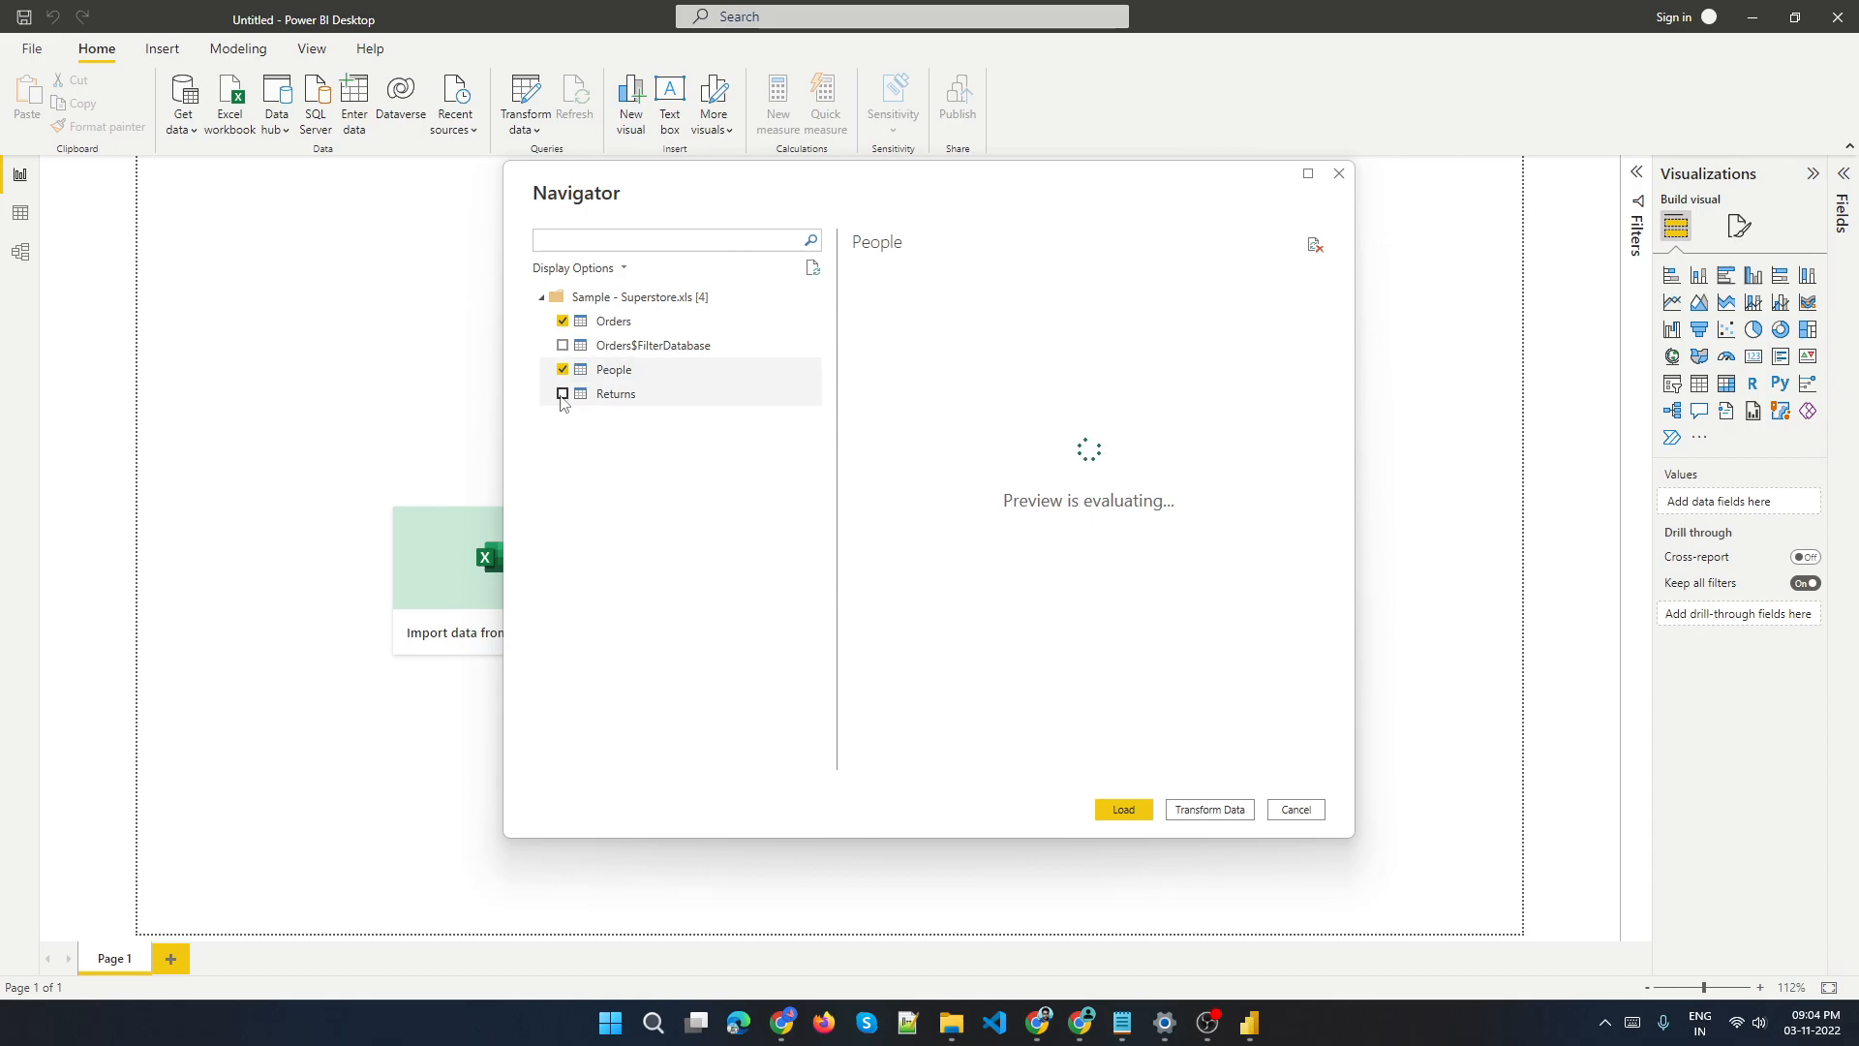
click(562, 395)
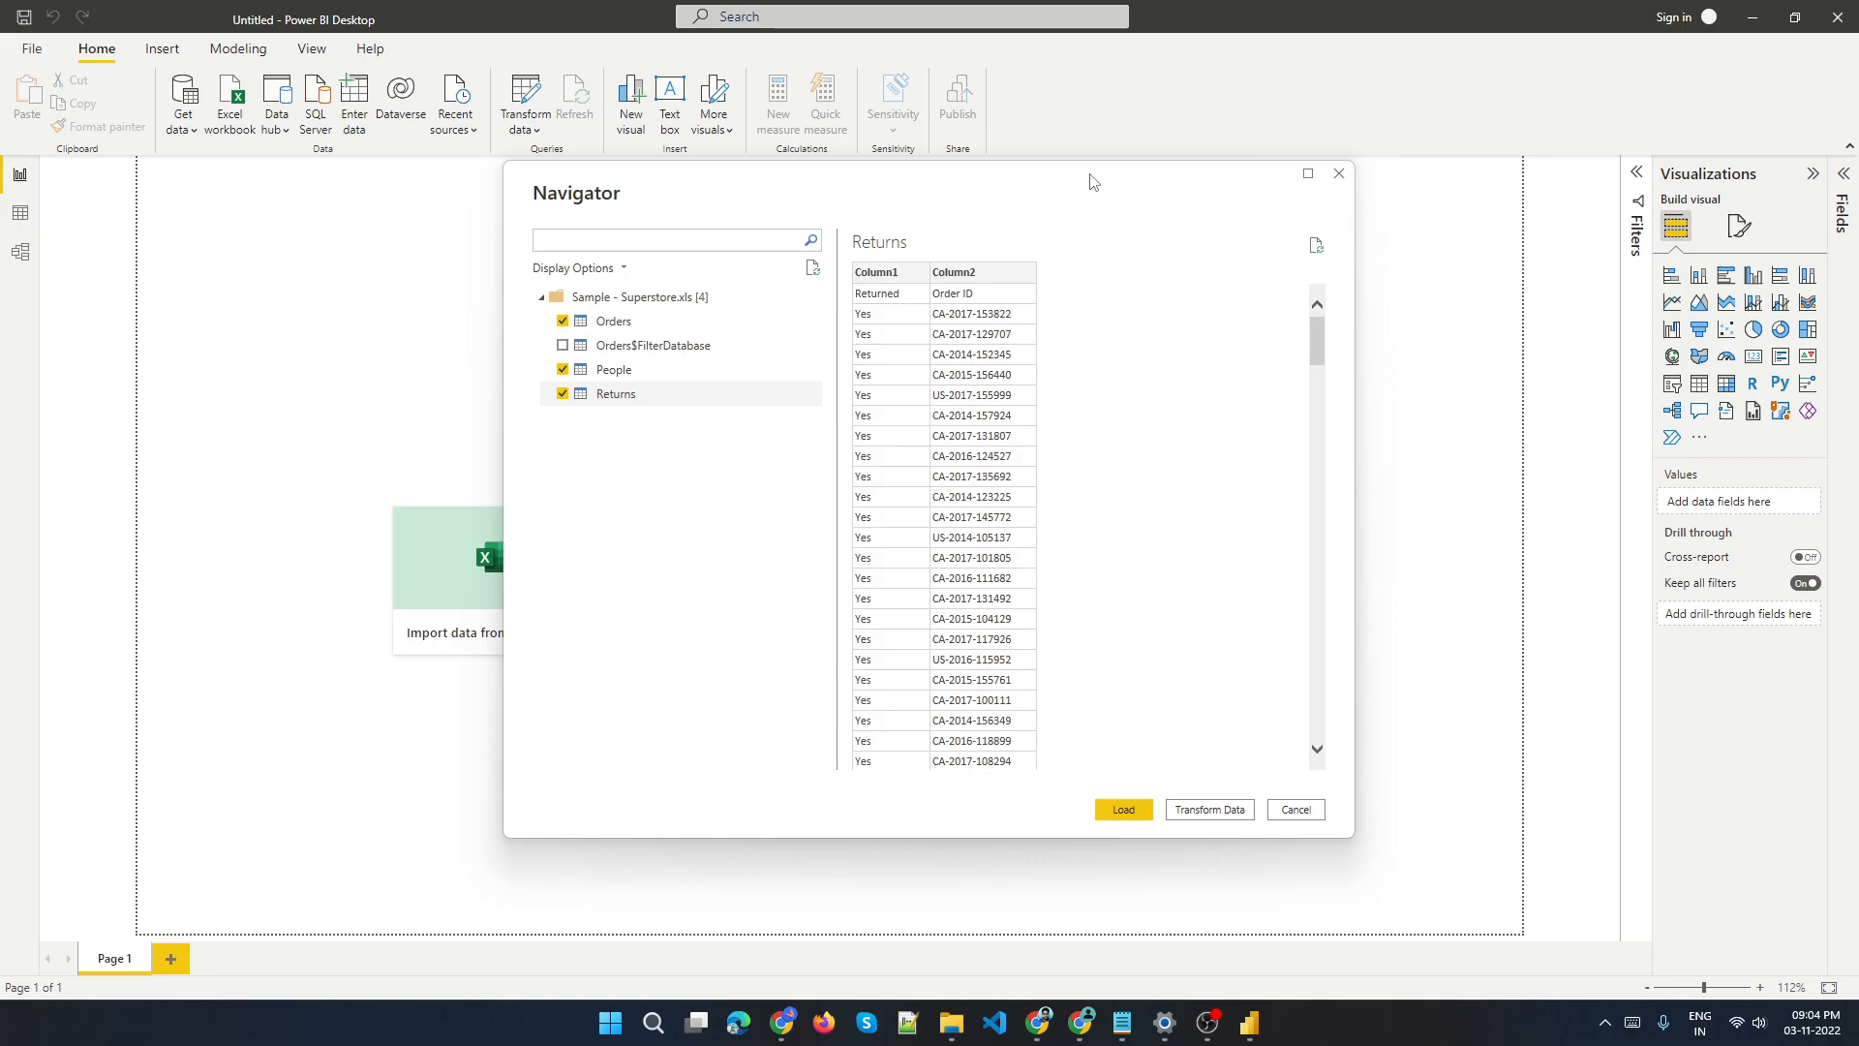
Step: Reposition the Navigator and preview the Orders, Returns and People tables
drag(1091, 182, 920, 40)
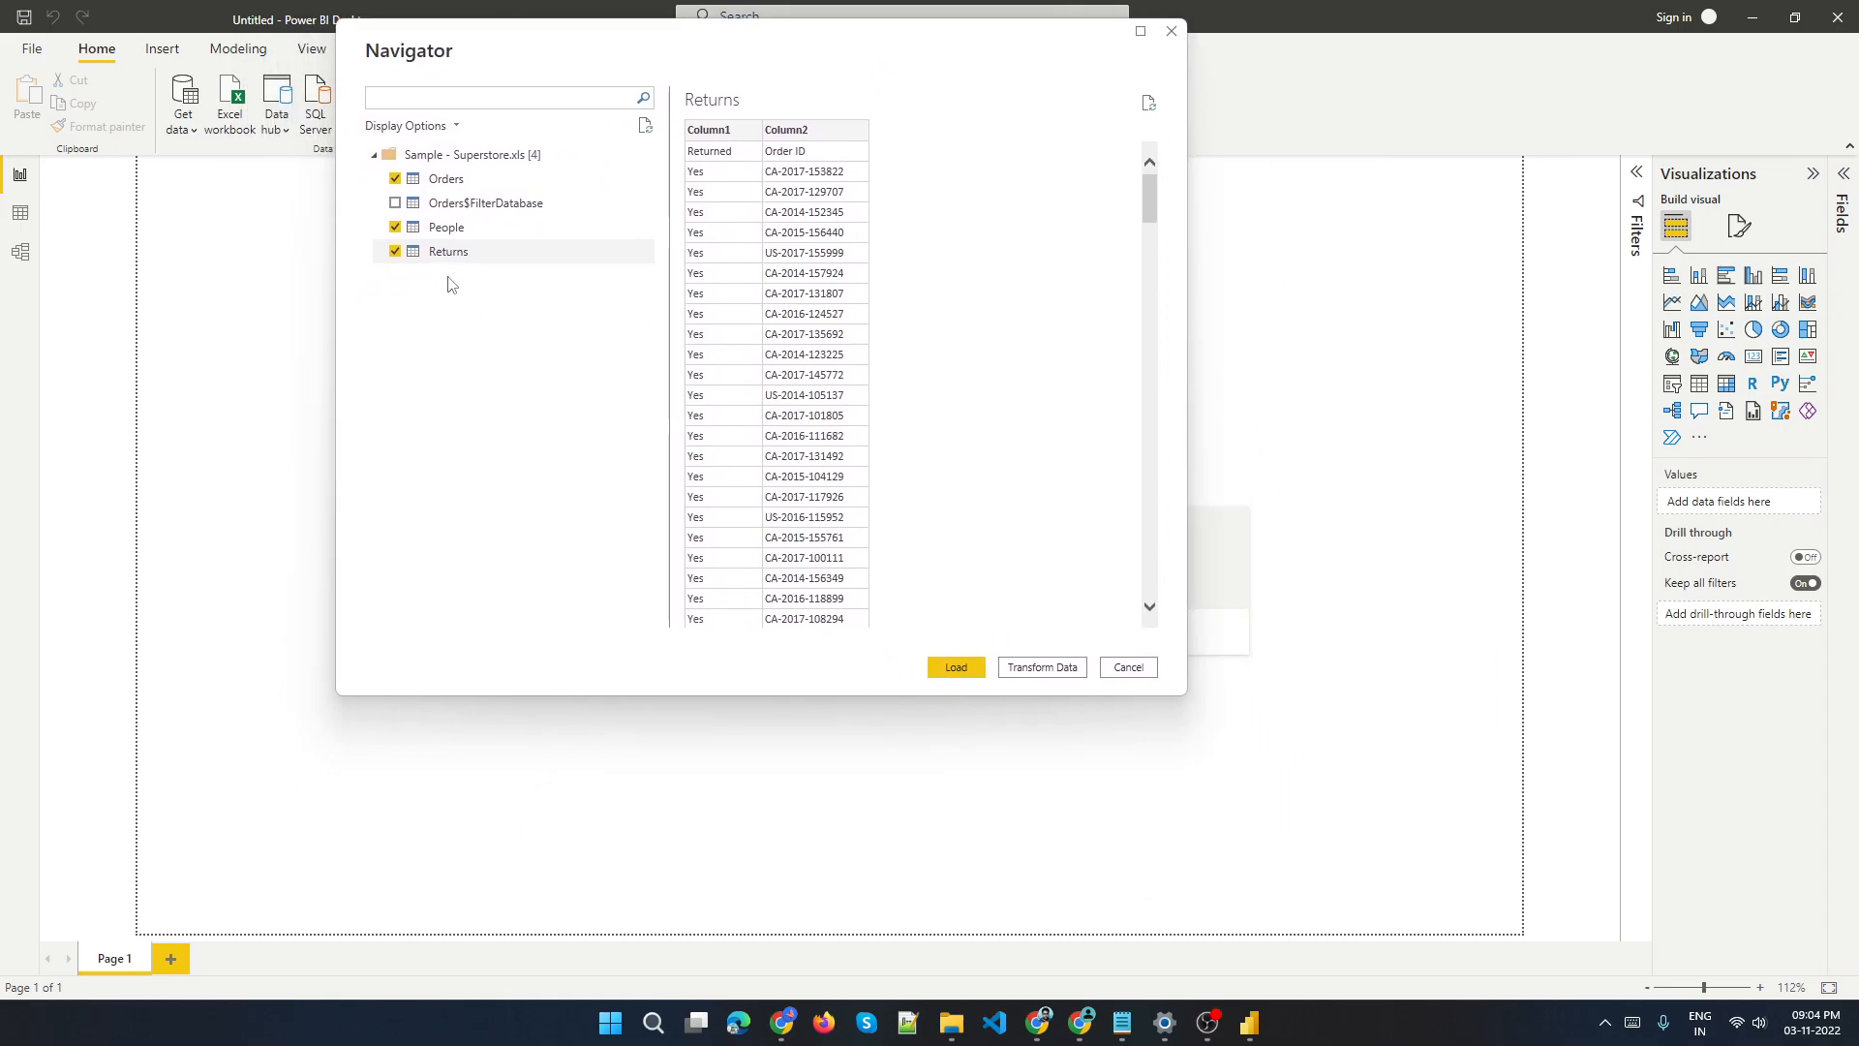
click(446, 227)
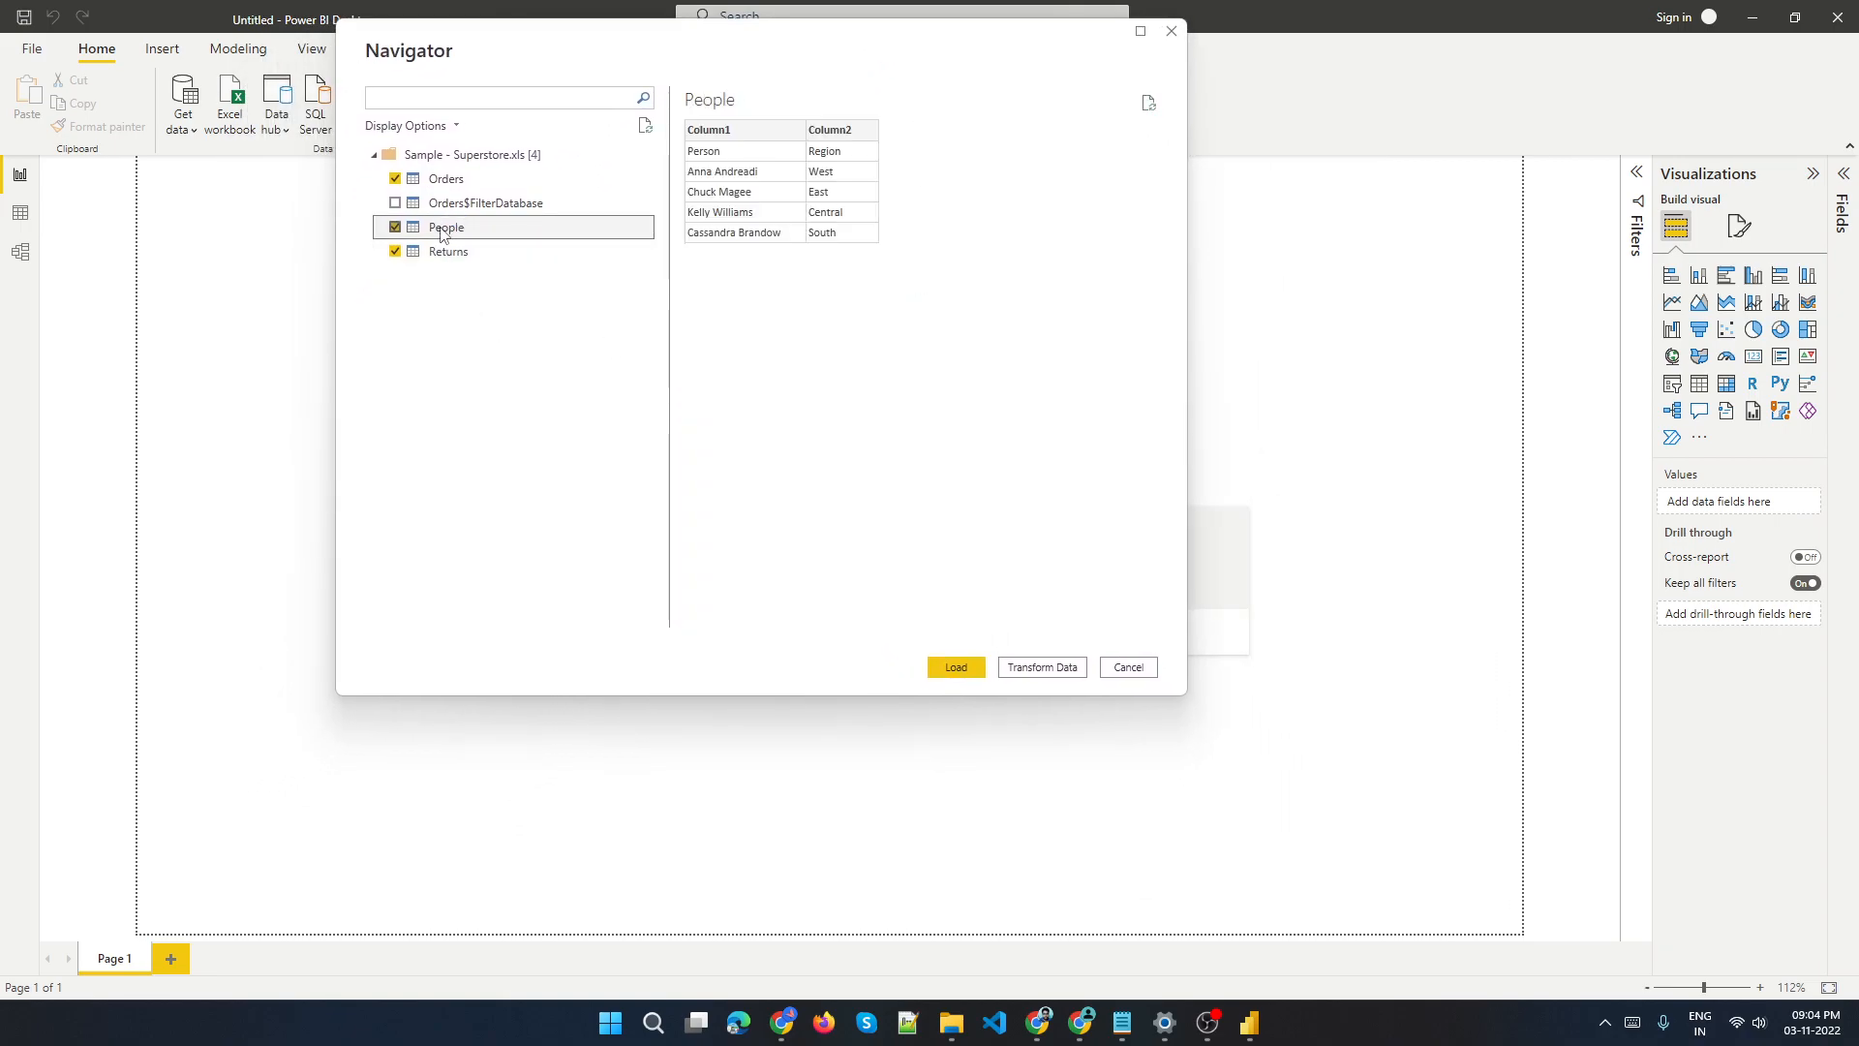
click(467, 186)
click(465, 254)
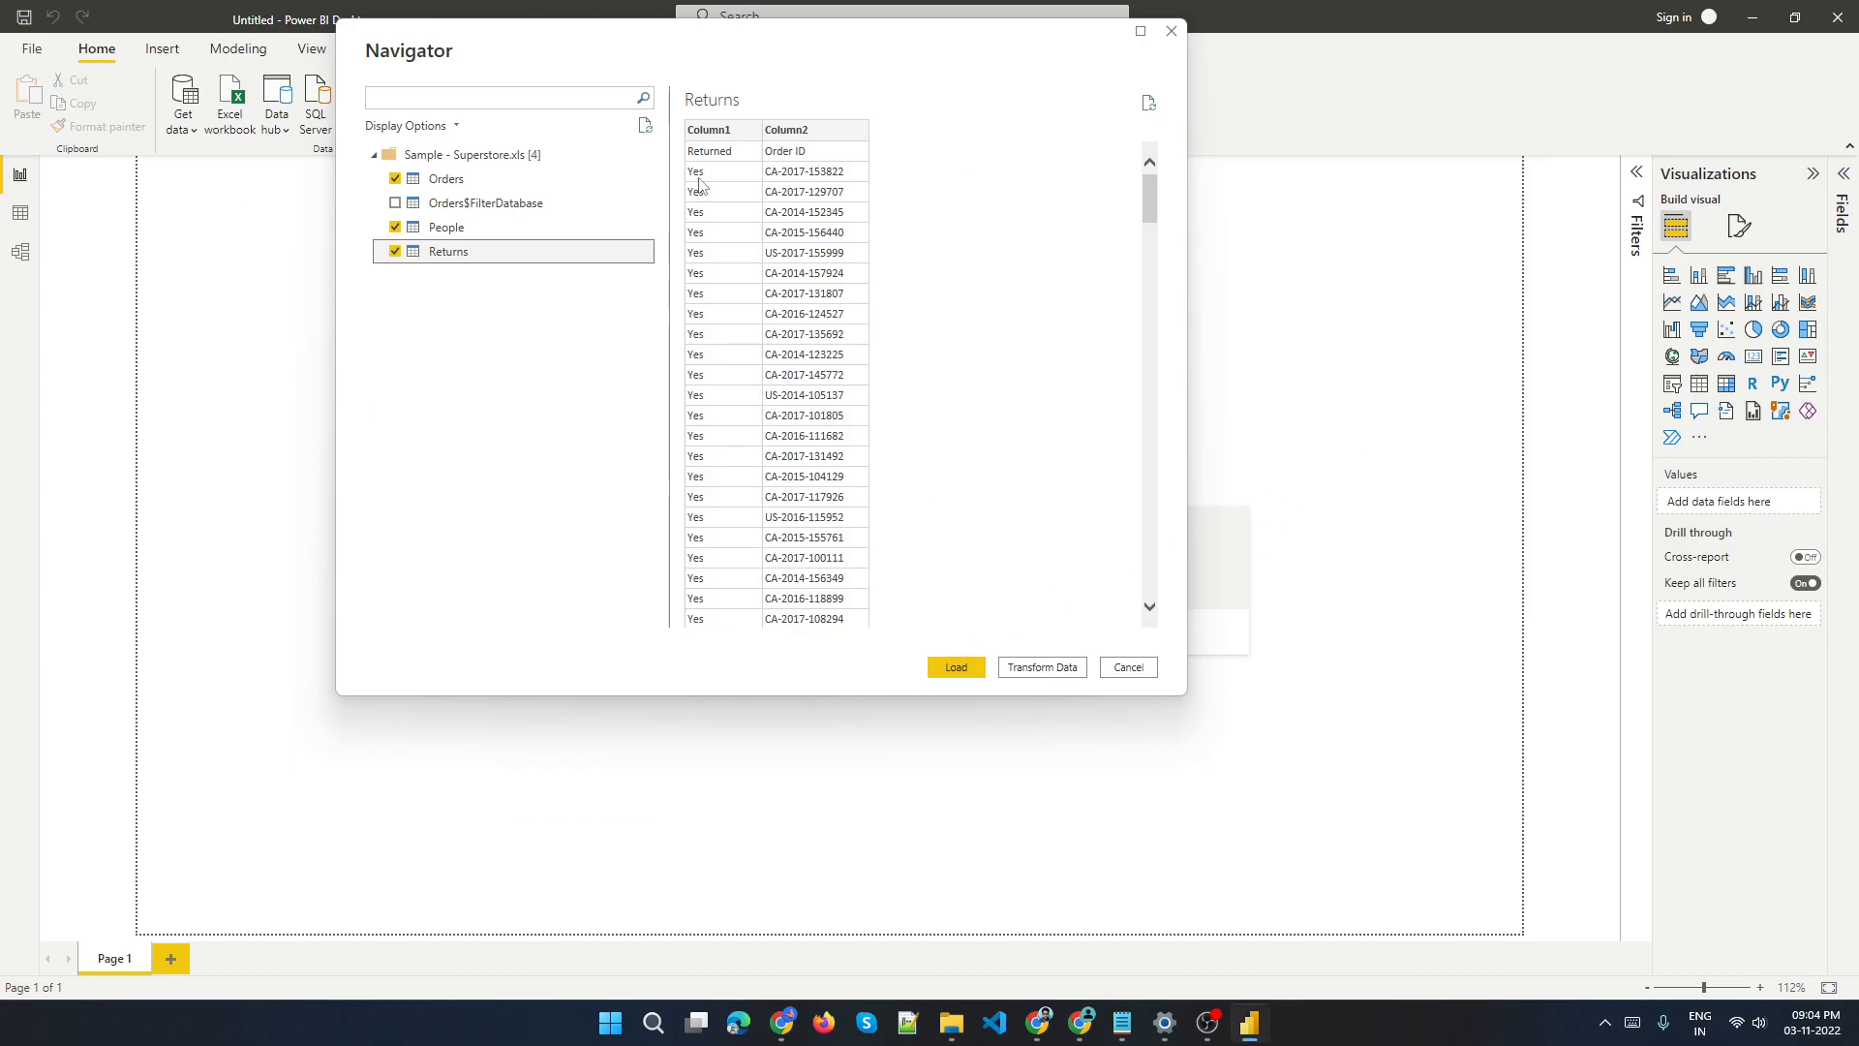
drag(801, 58, 802, 132)
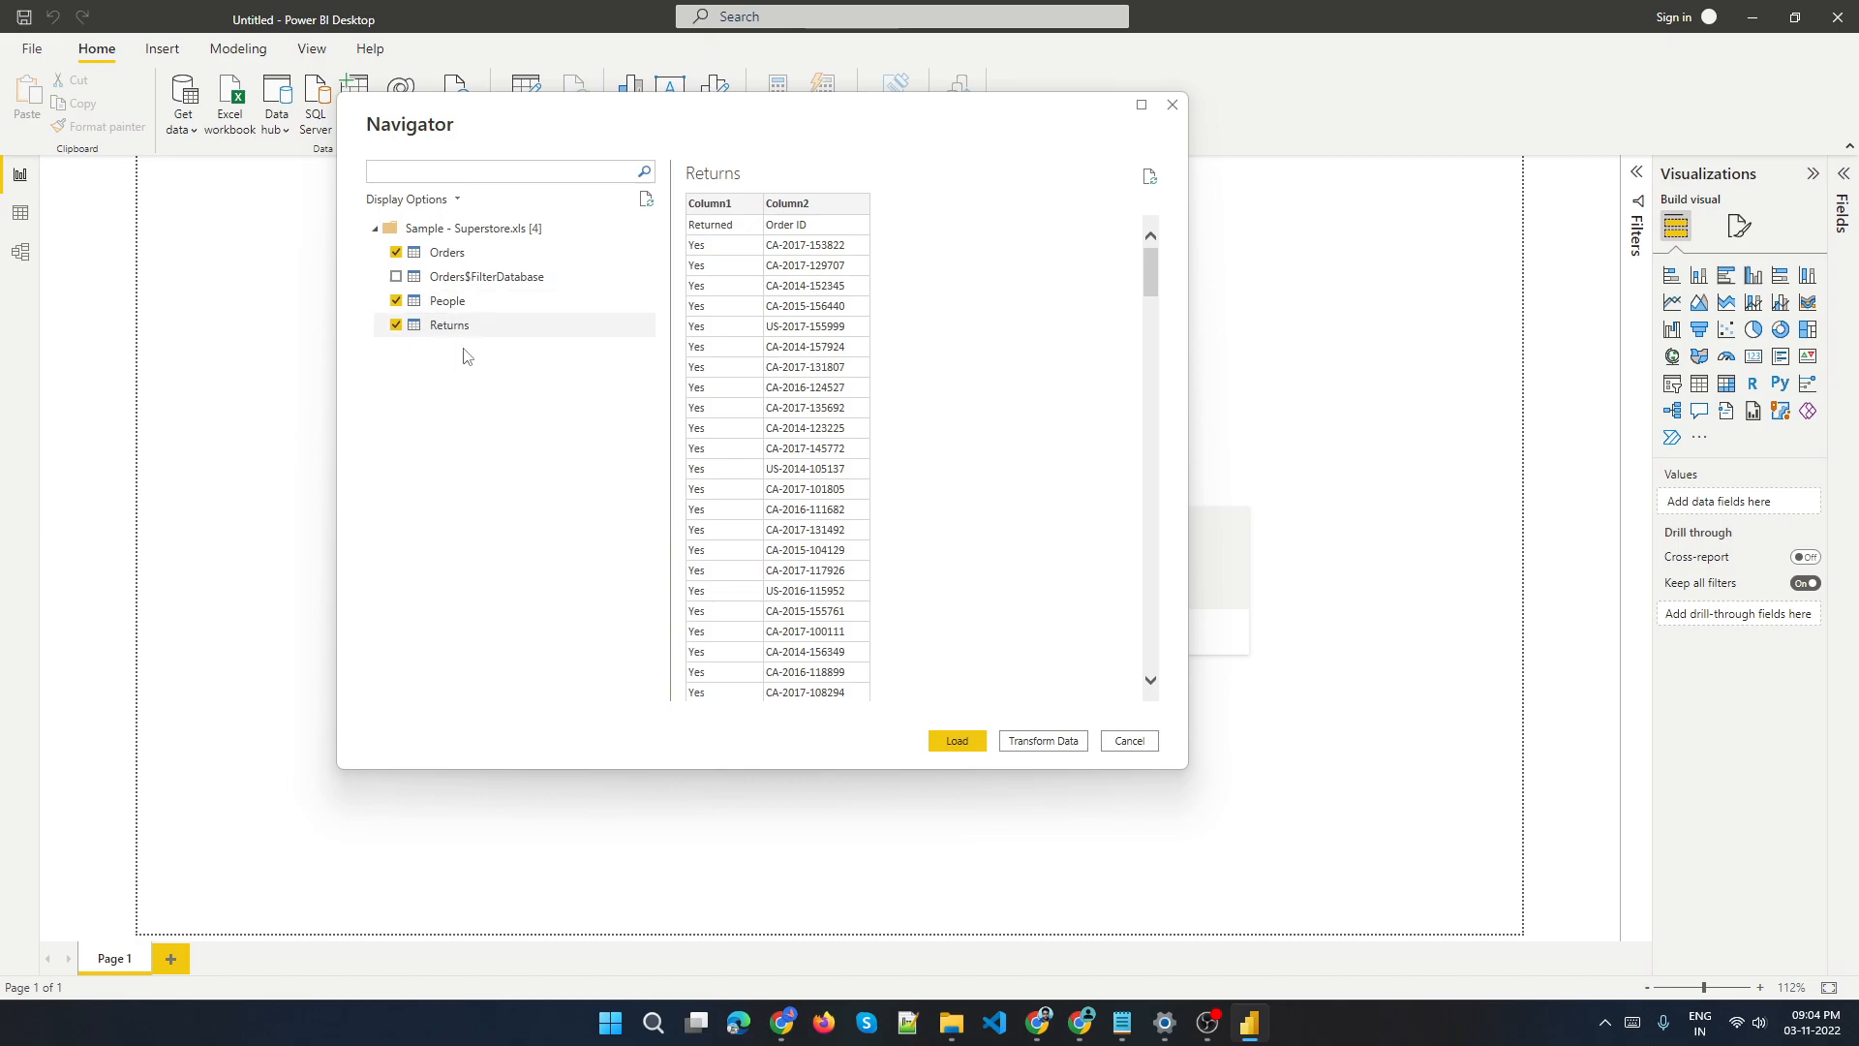
click(459, 308)
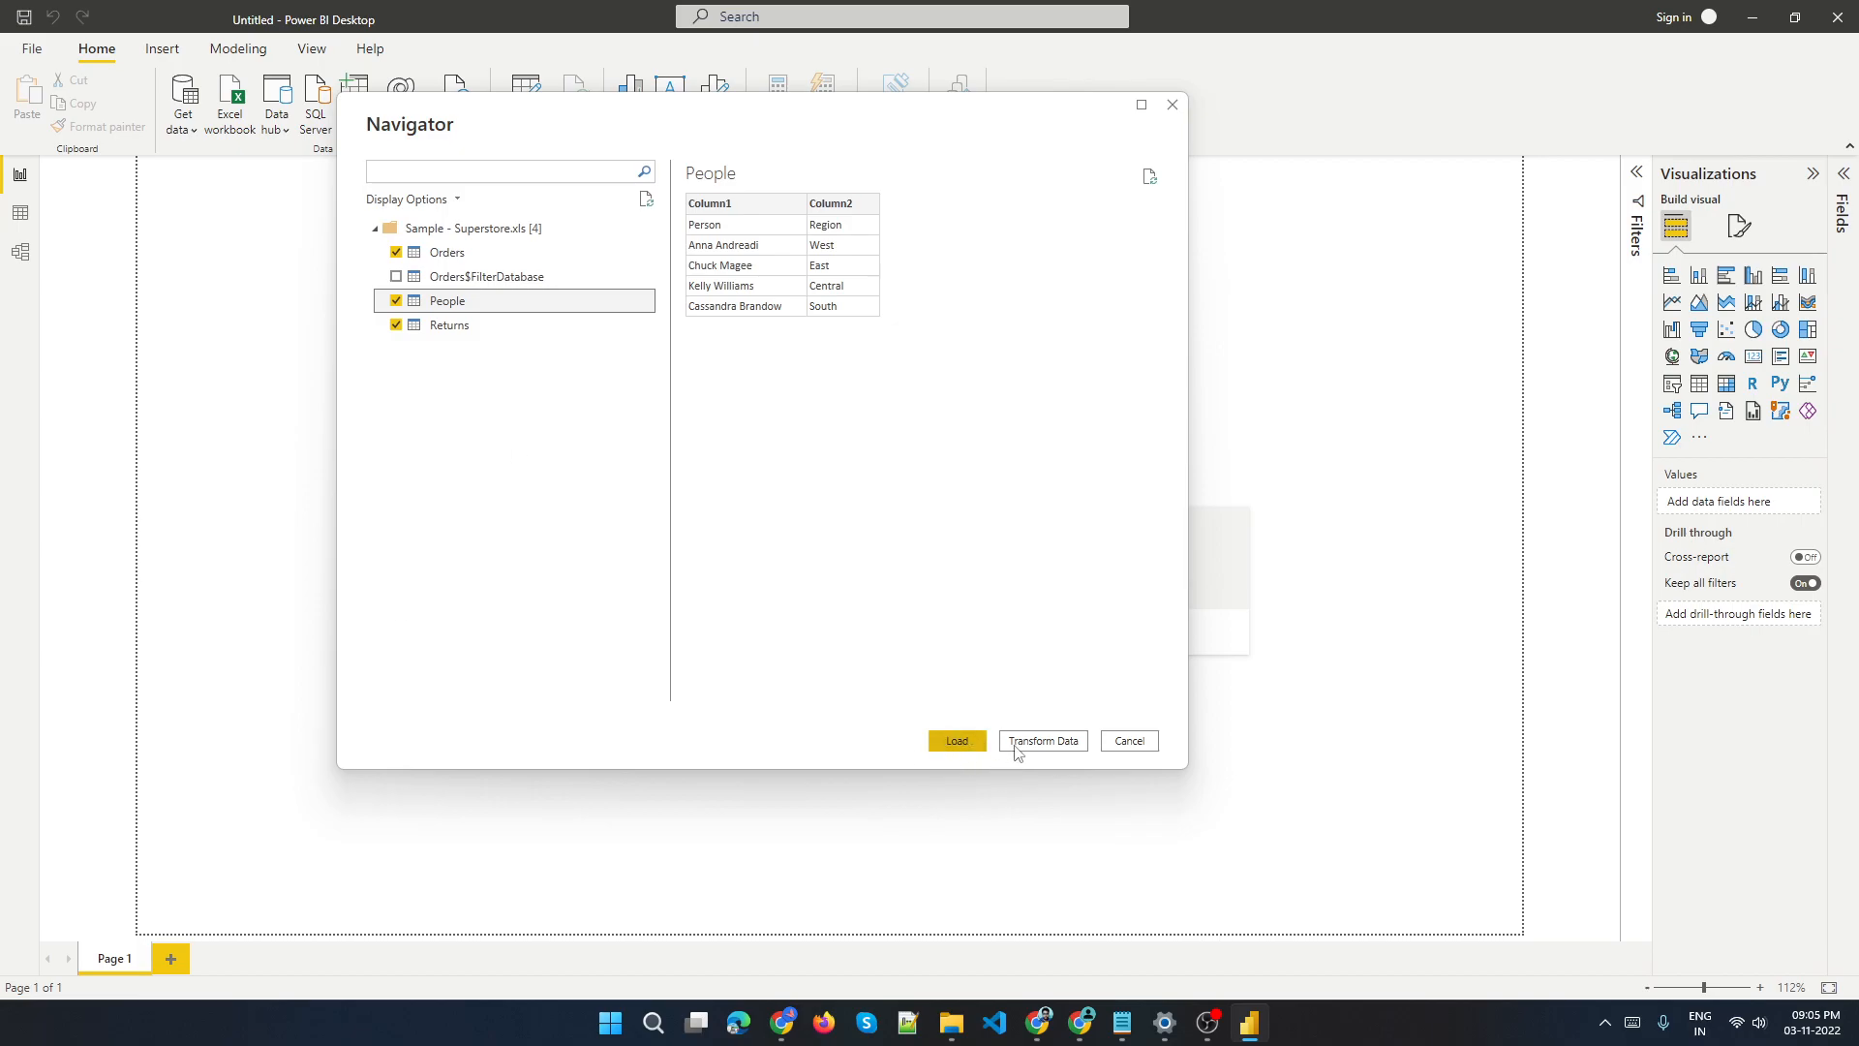
Step: Open the ticked tables in Power Query Editor and inspect the People and Orders queries
click(1050, 746)
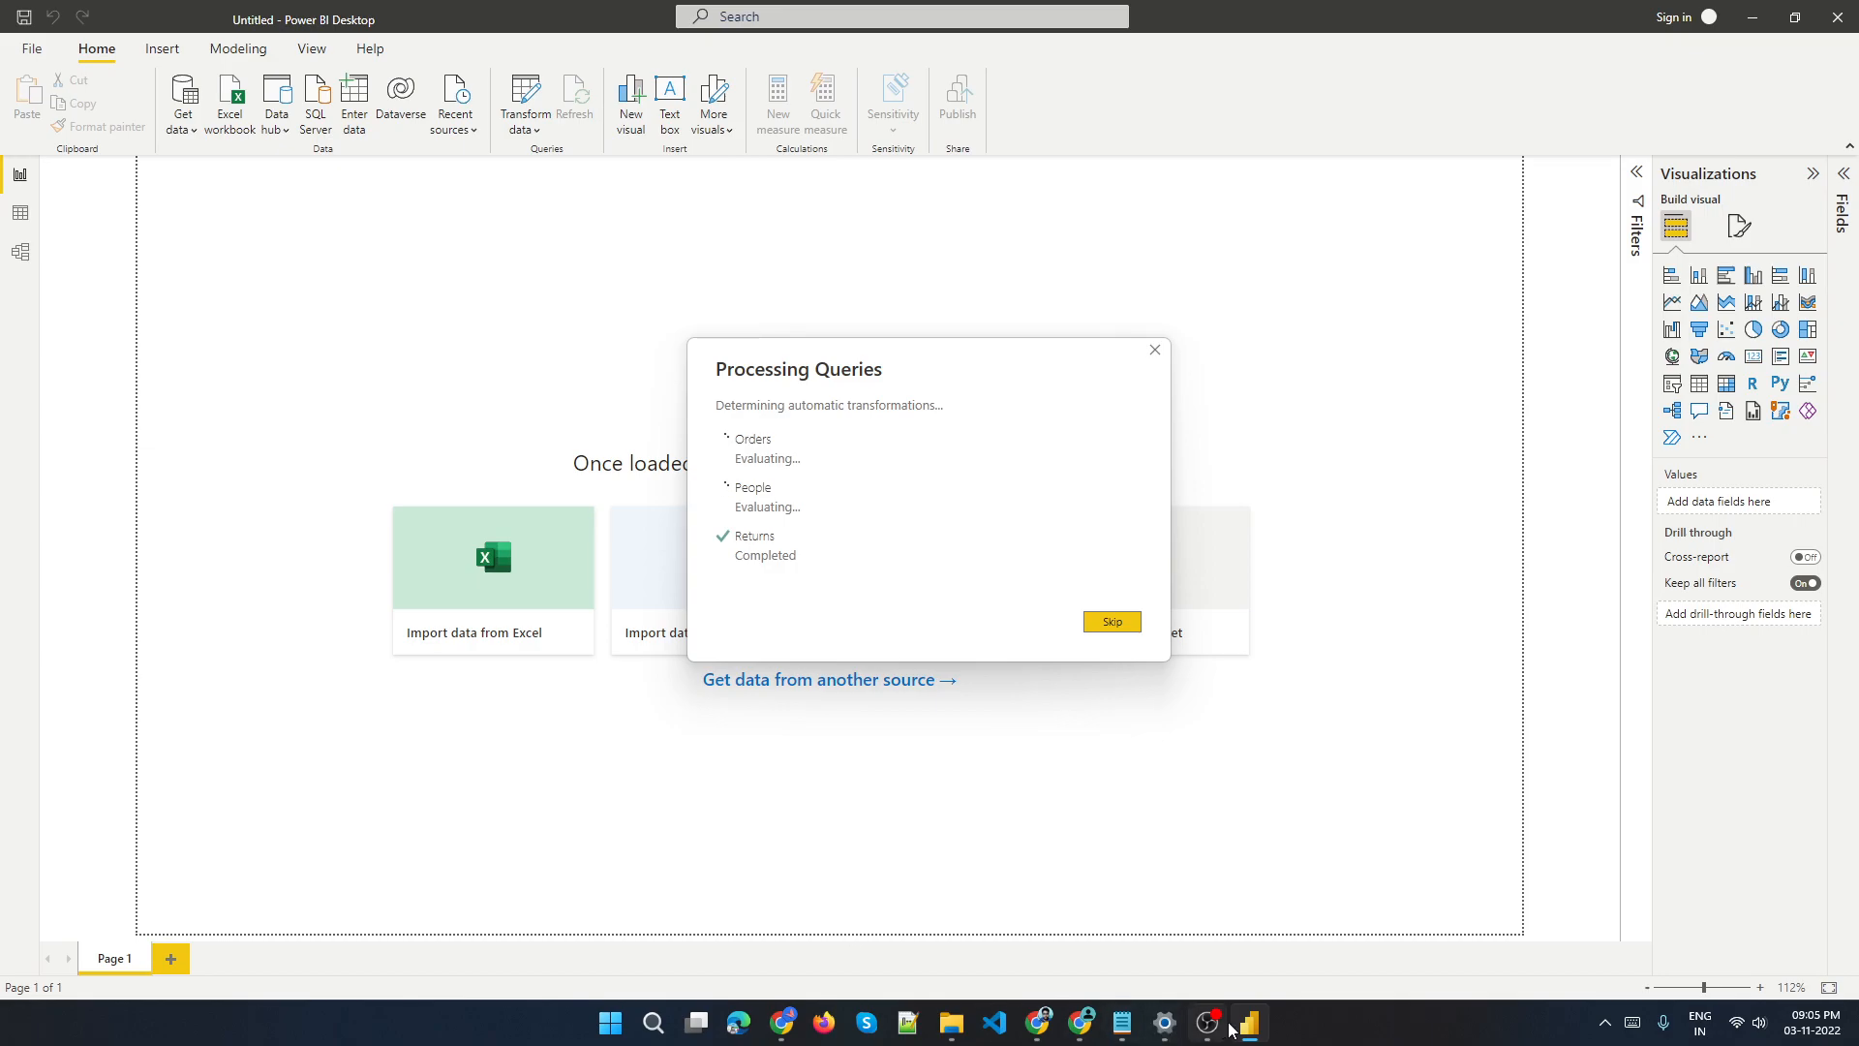
mouse_move(1237, 1029)
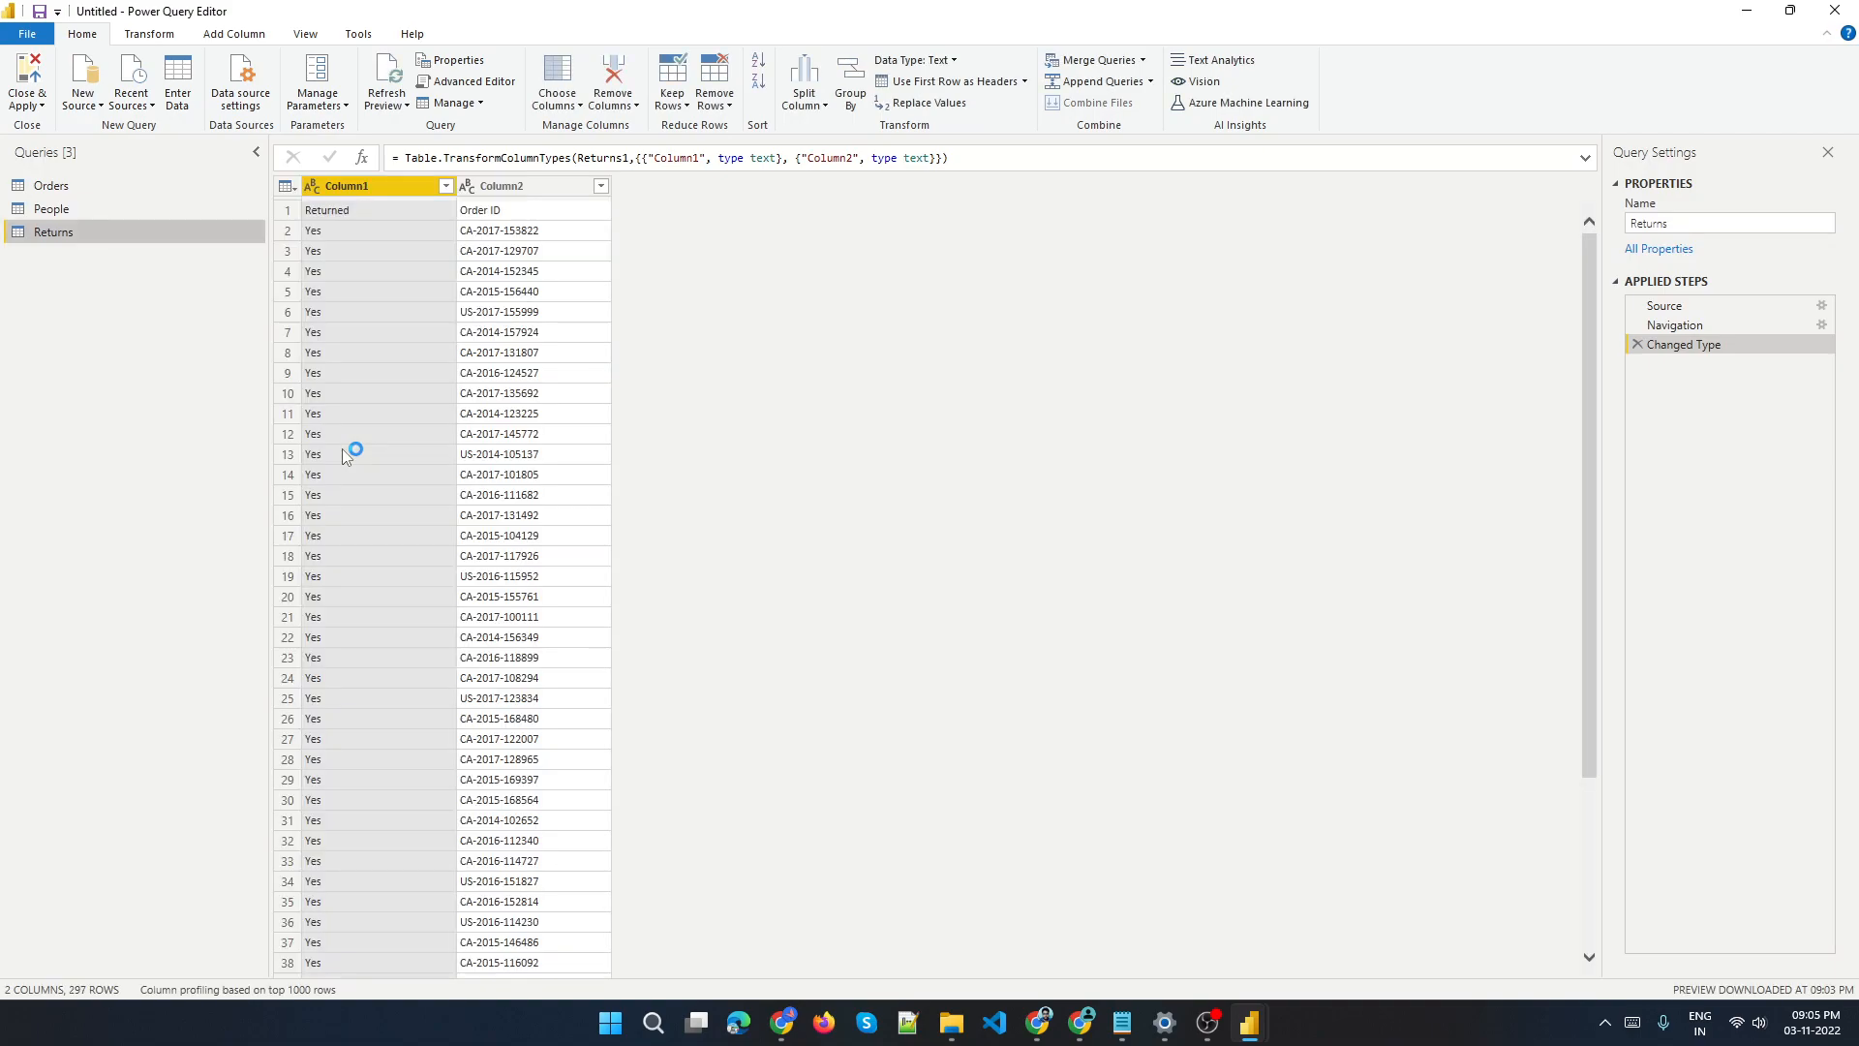
click(57, 215)
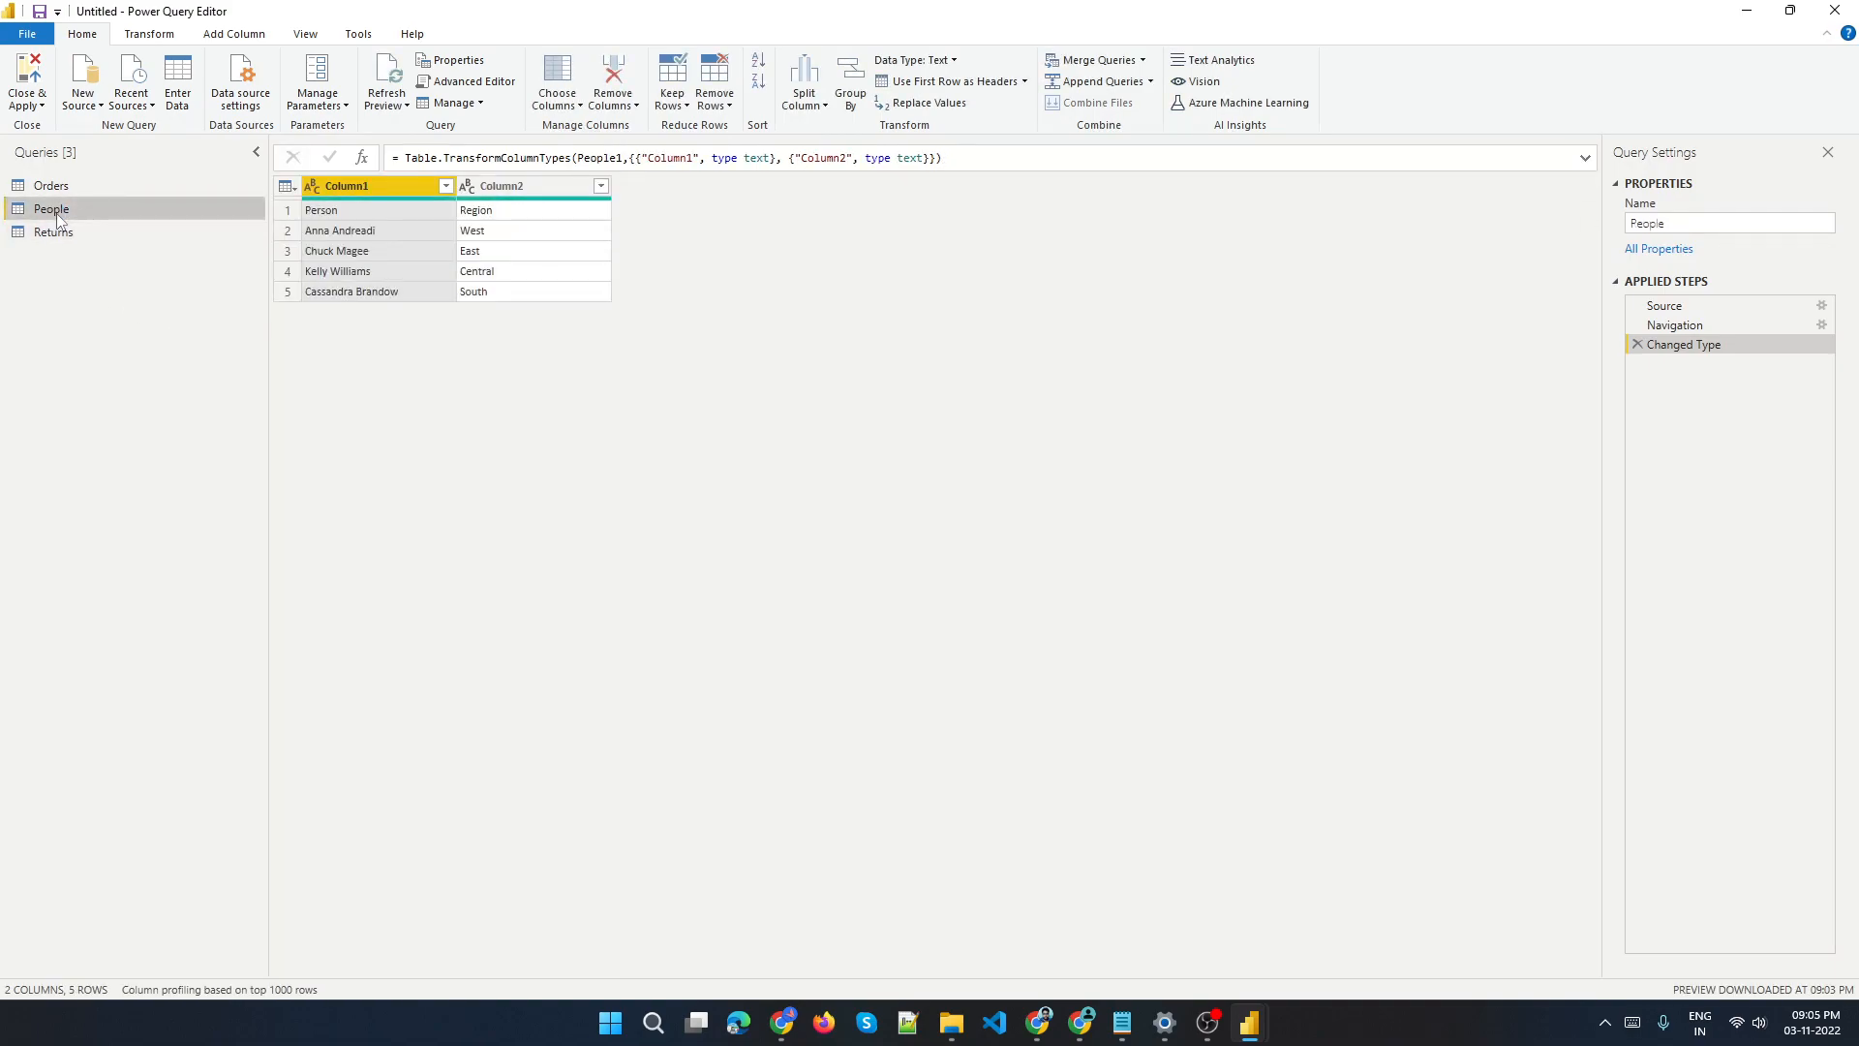
click(71, 182)
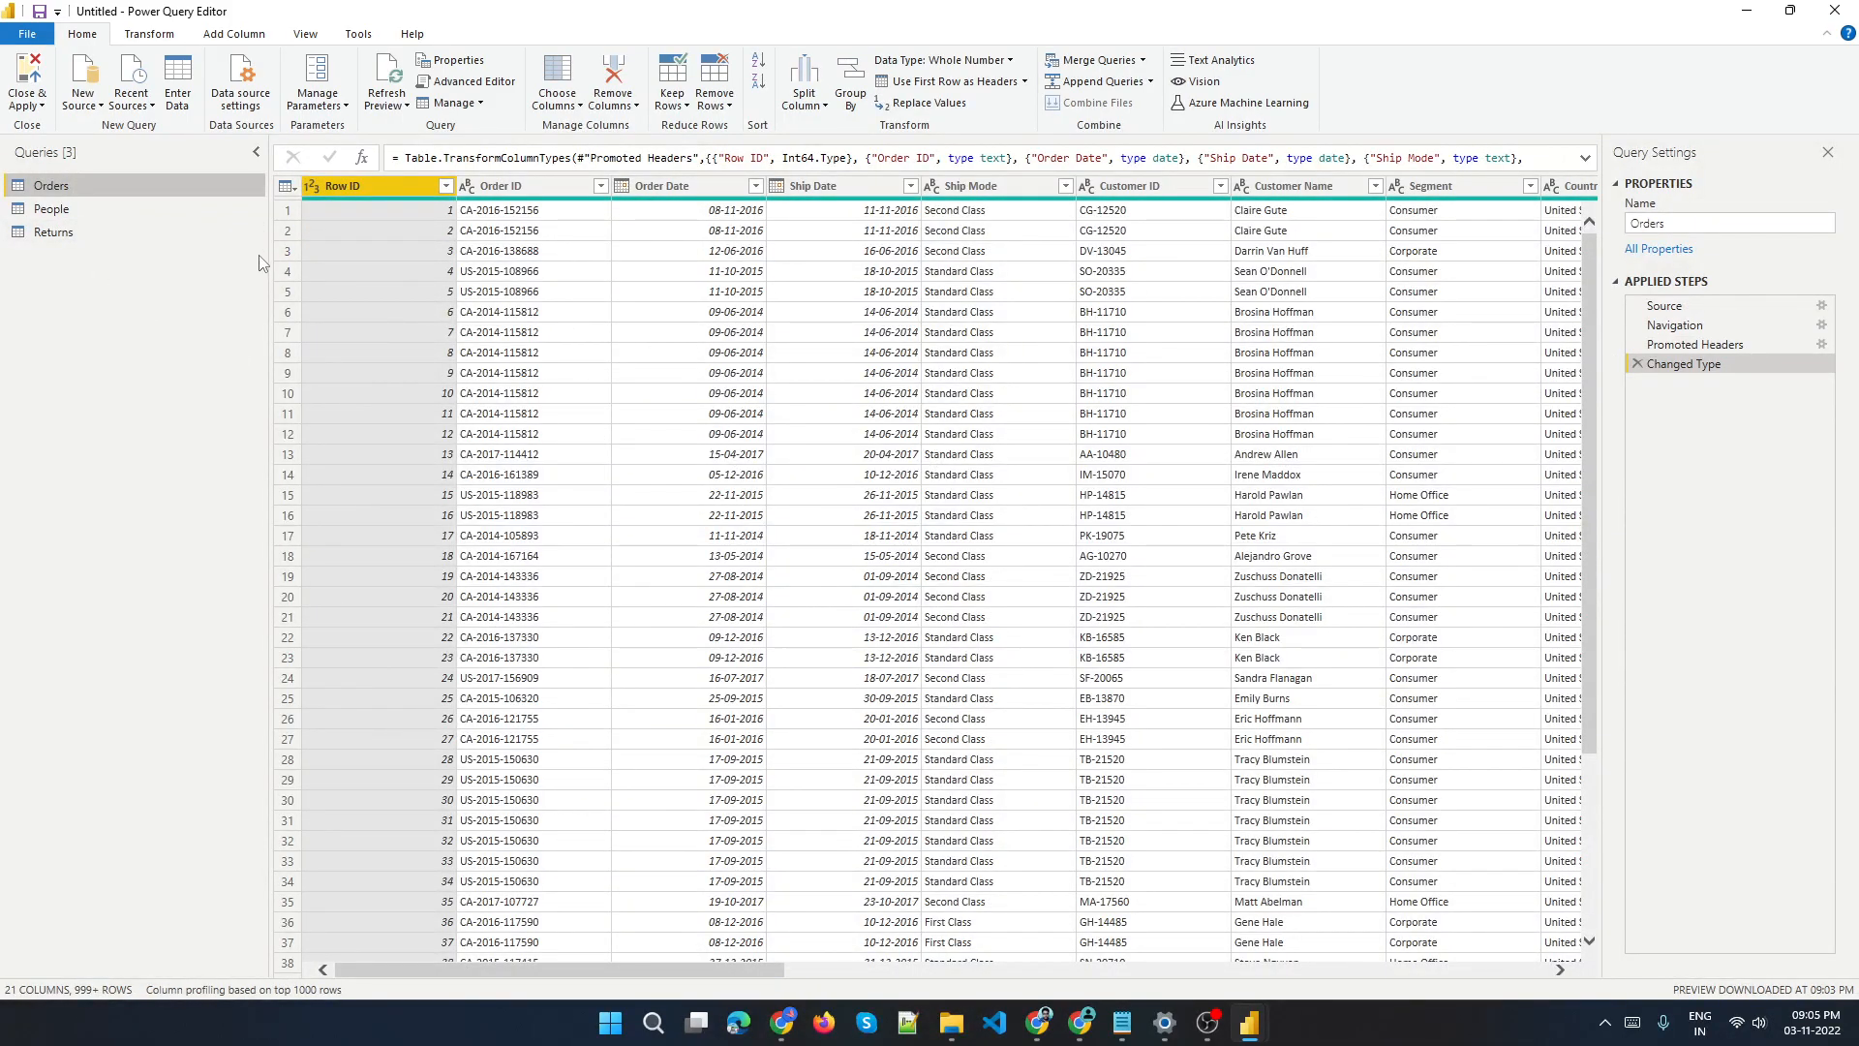
click(68, 211)
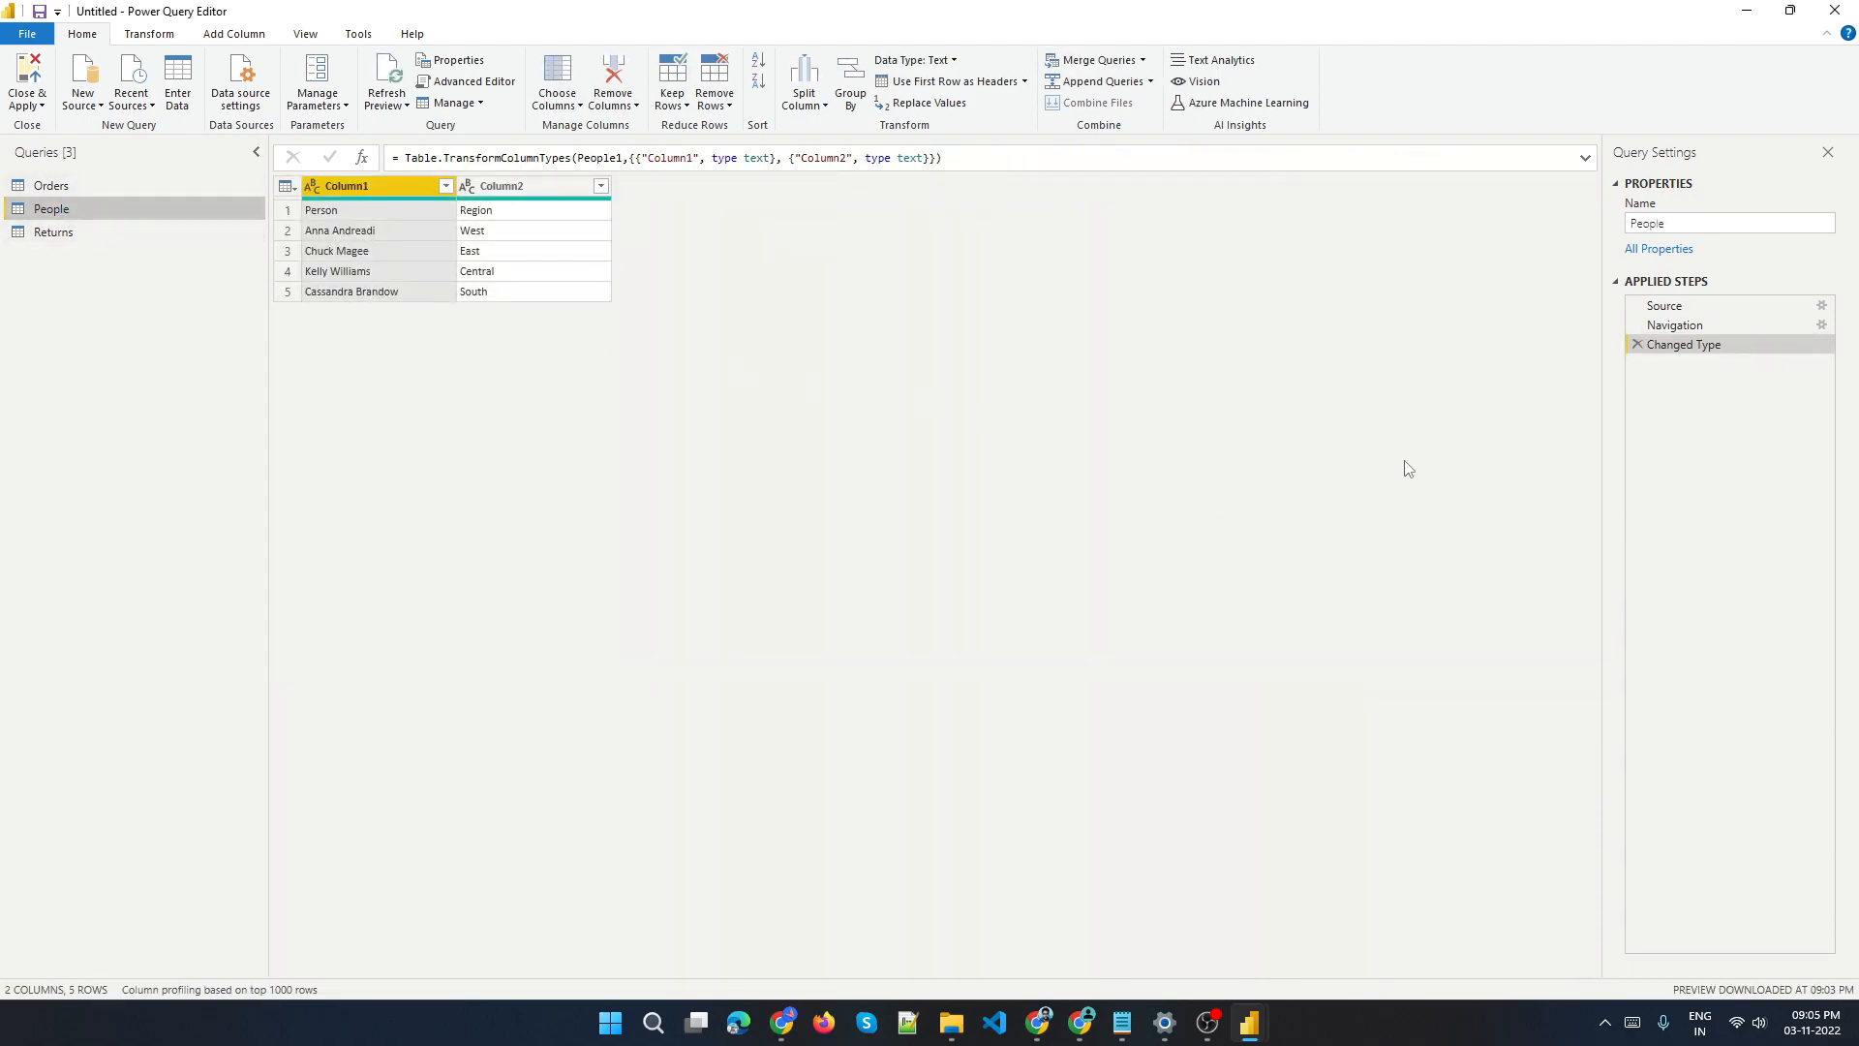
Step: Delete the Changed Type step from the People, Returns and Orders queries
click(1637, 345)
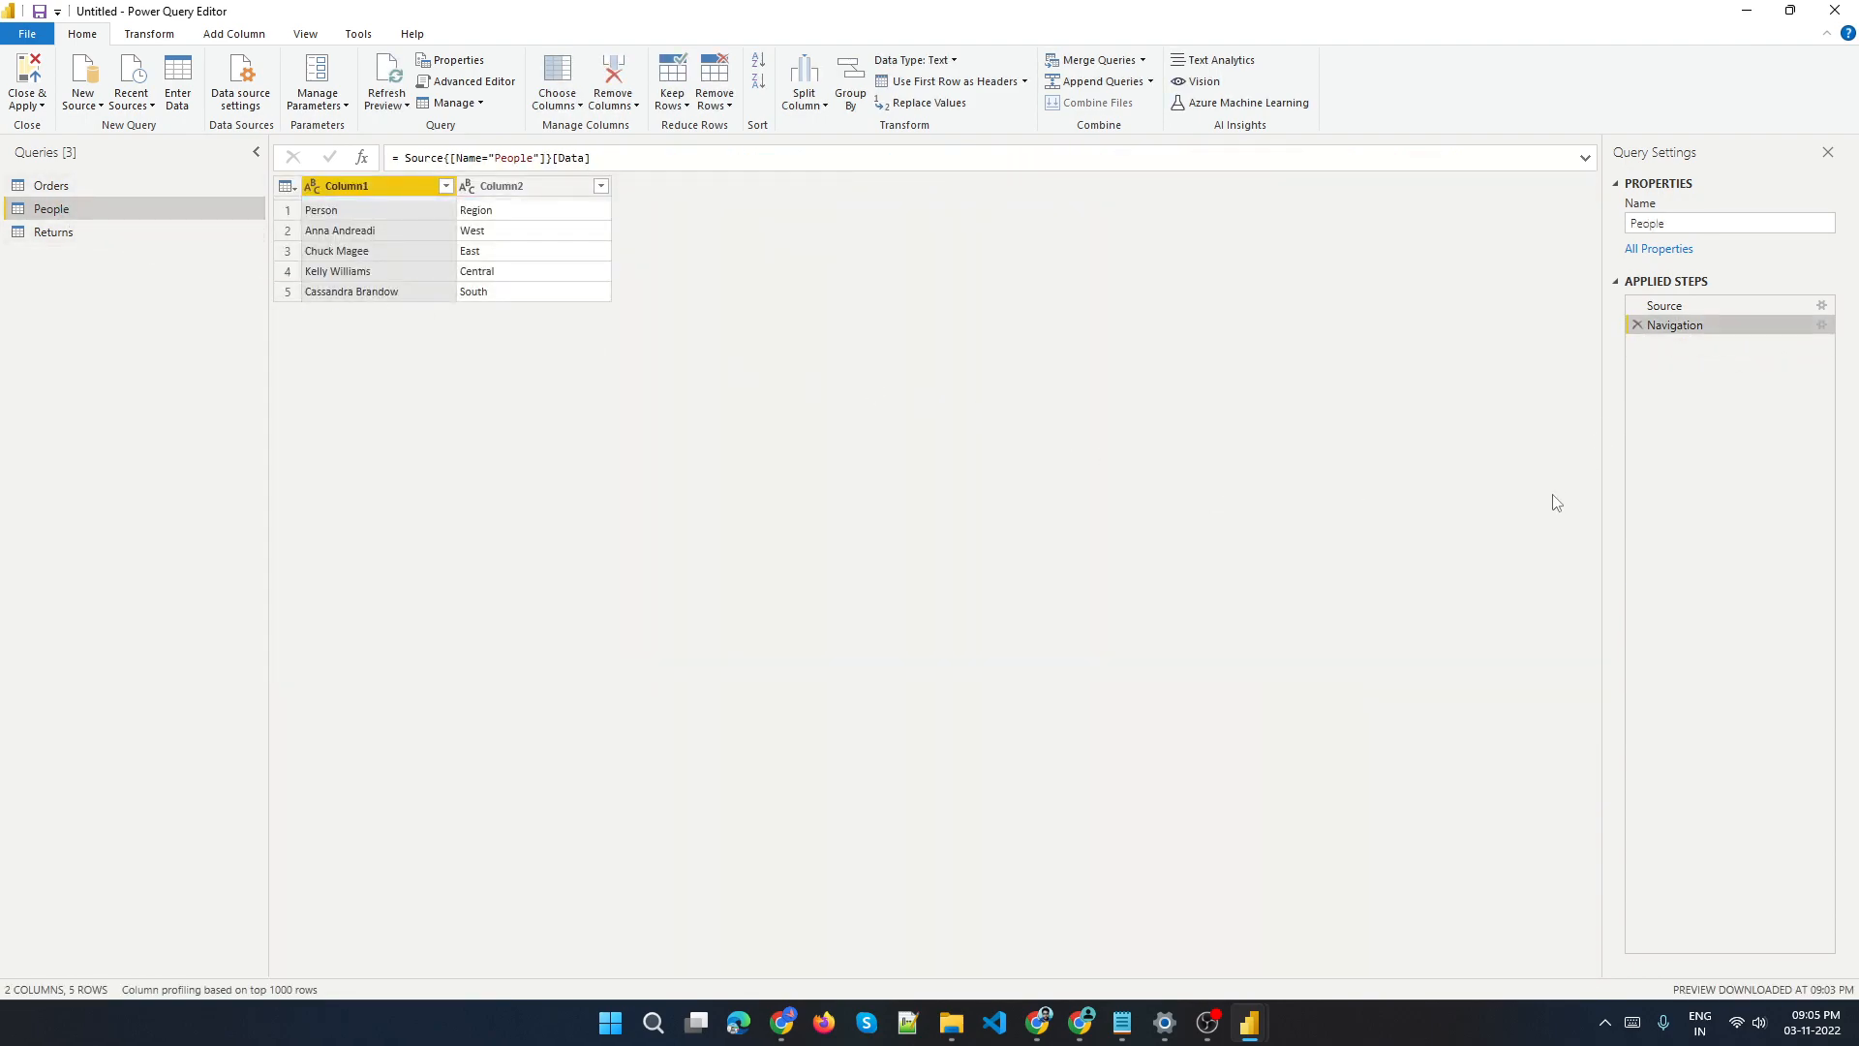
click(85, 232)
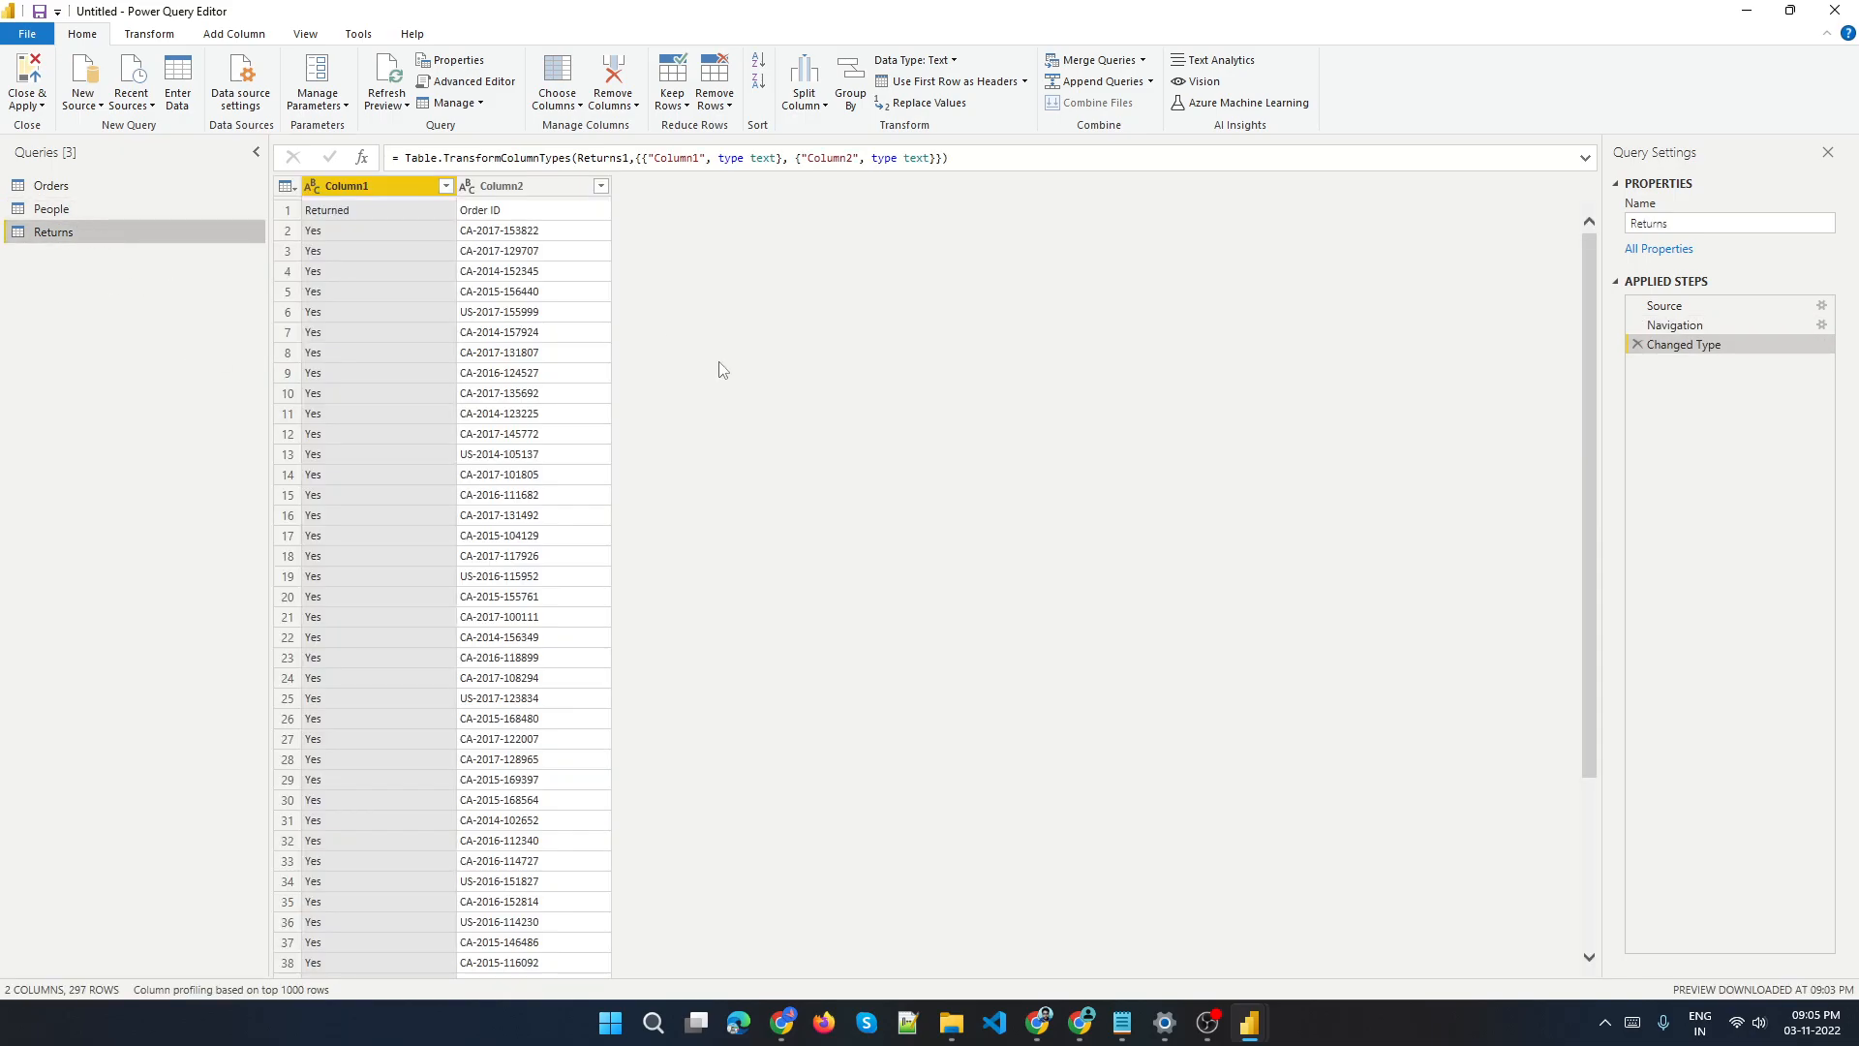
click(1637, 344)
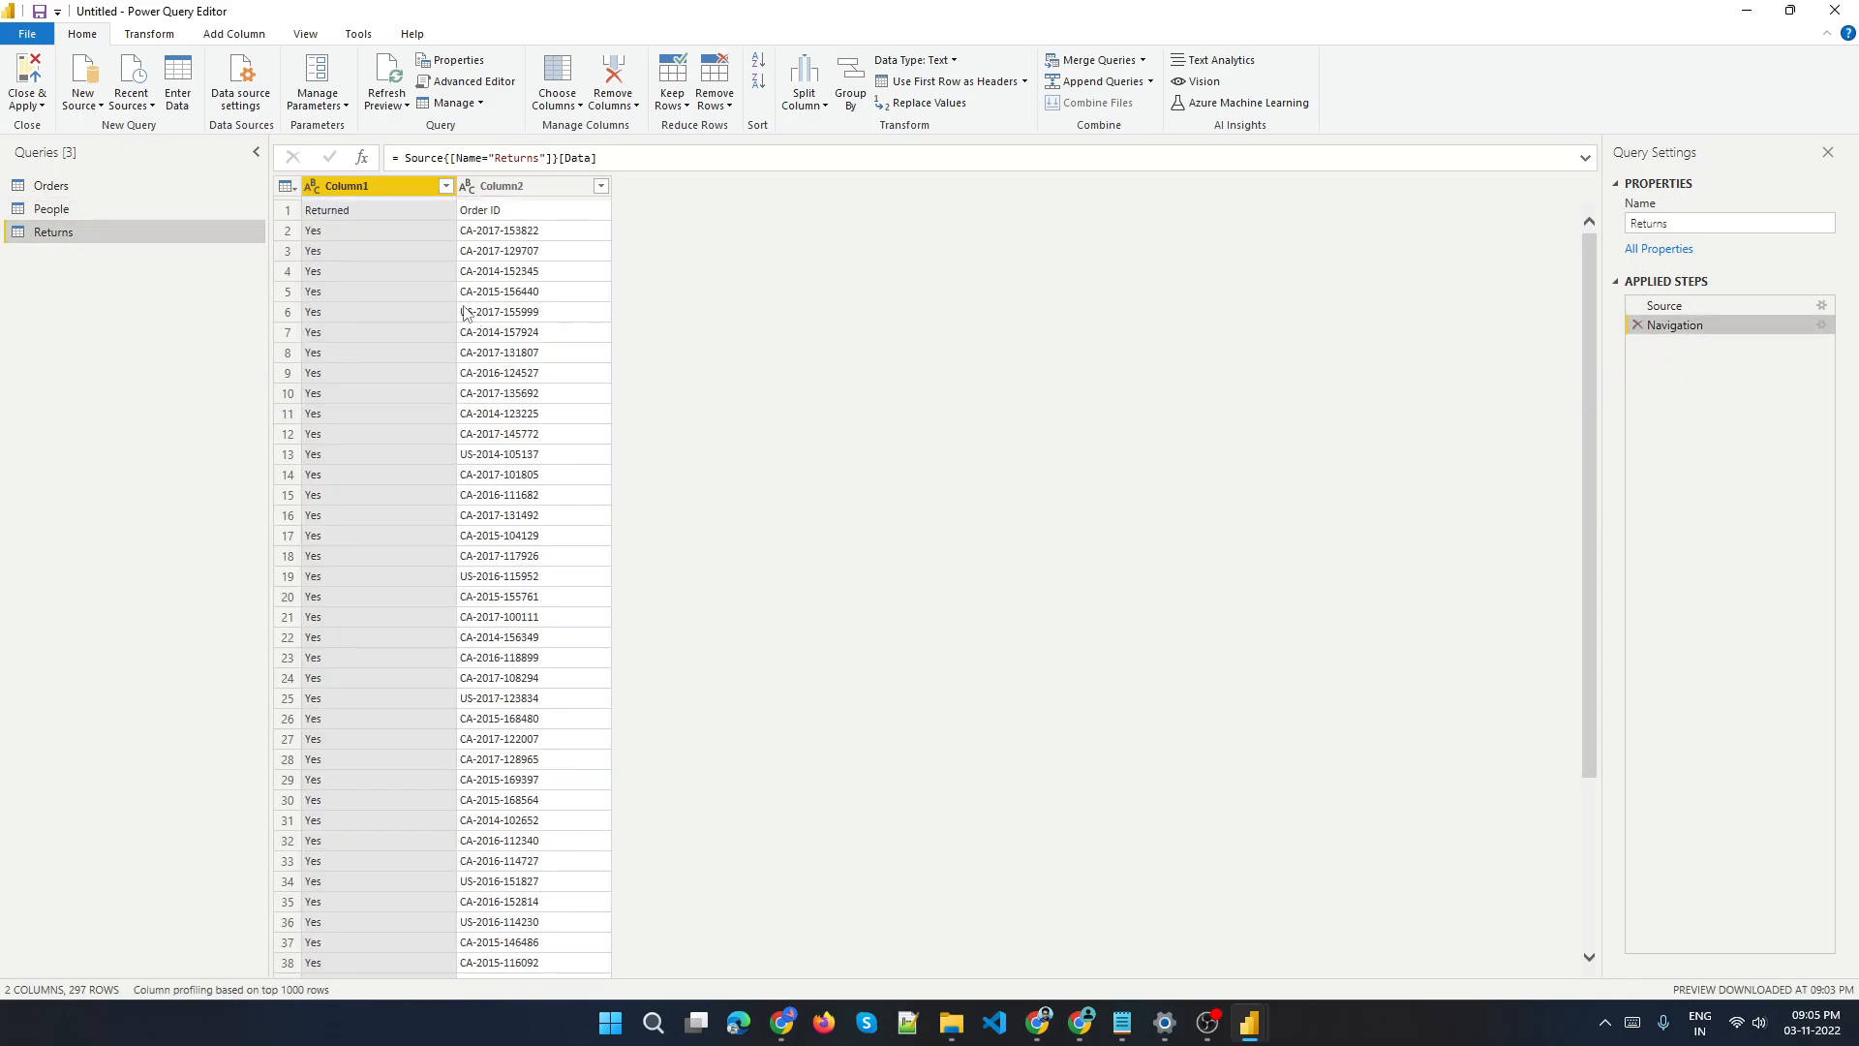
click(107, 187)
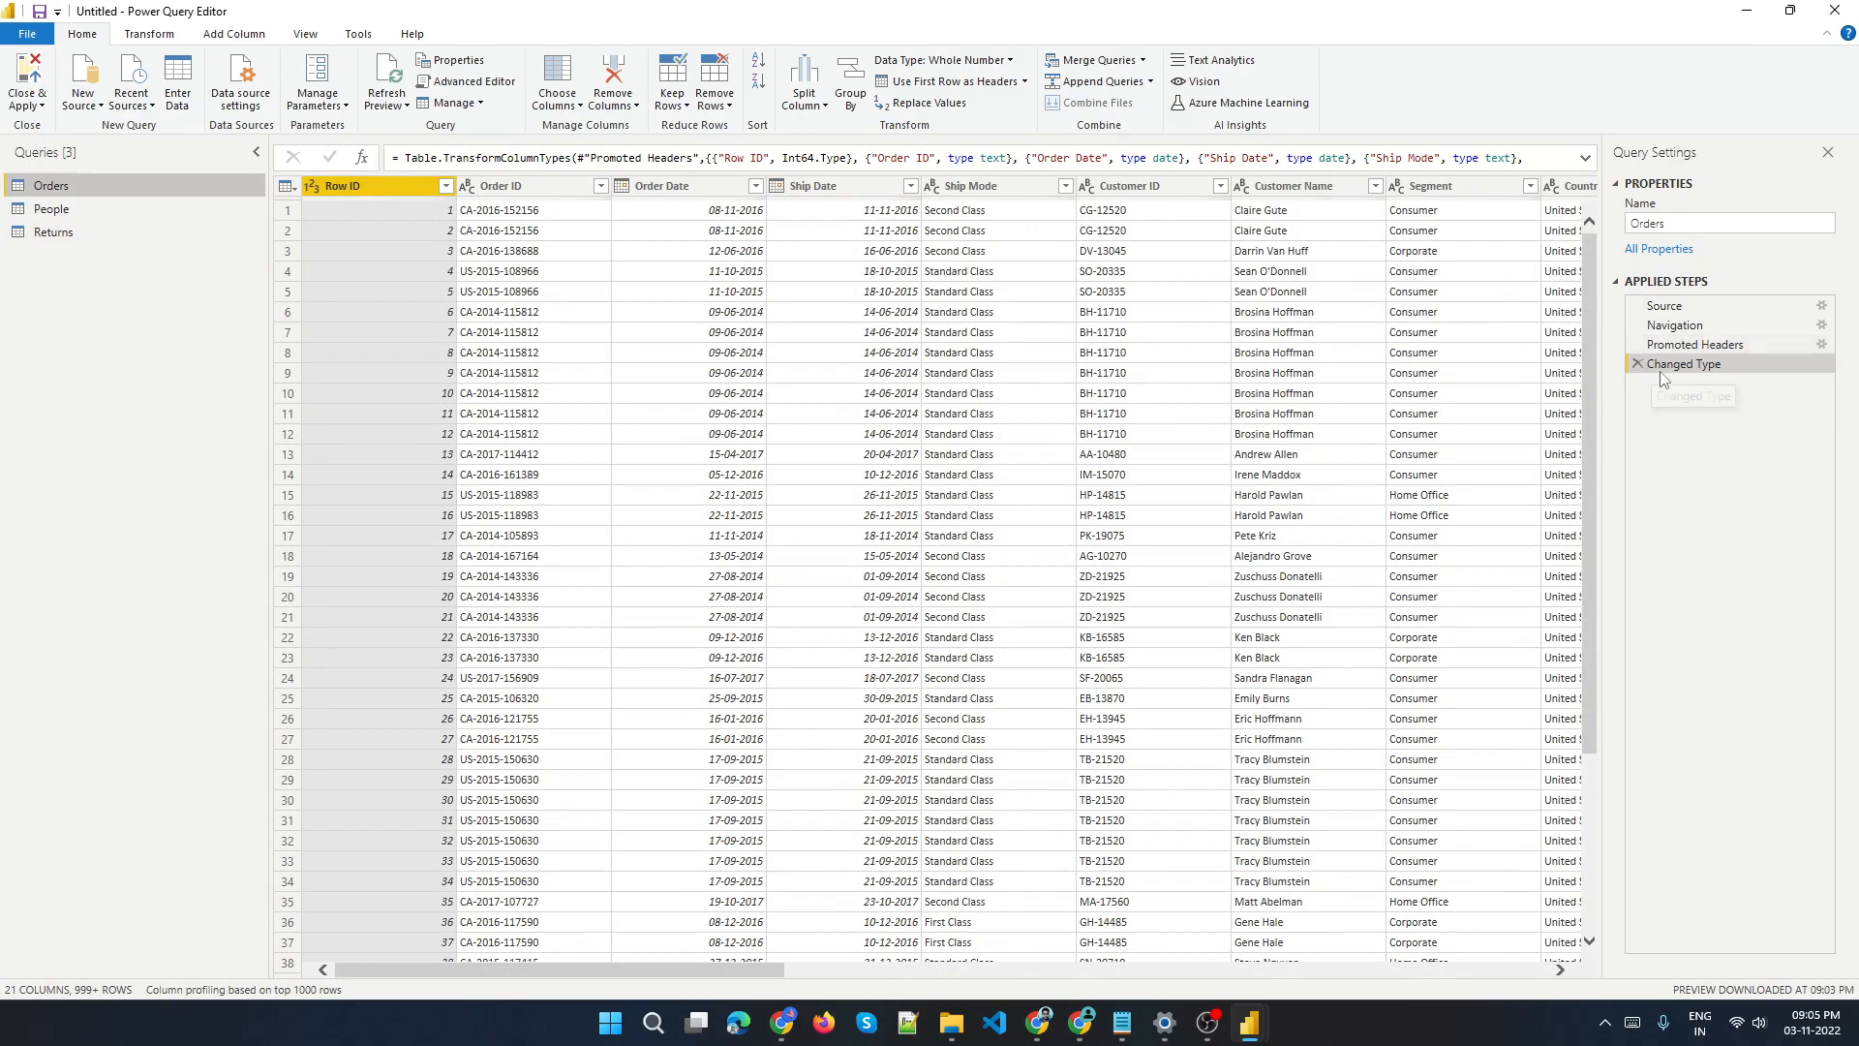
click(1638, 364)
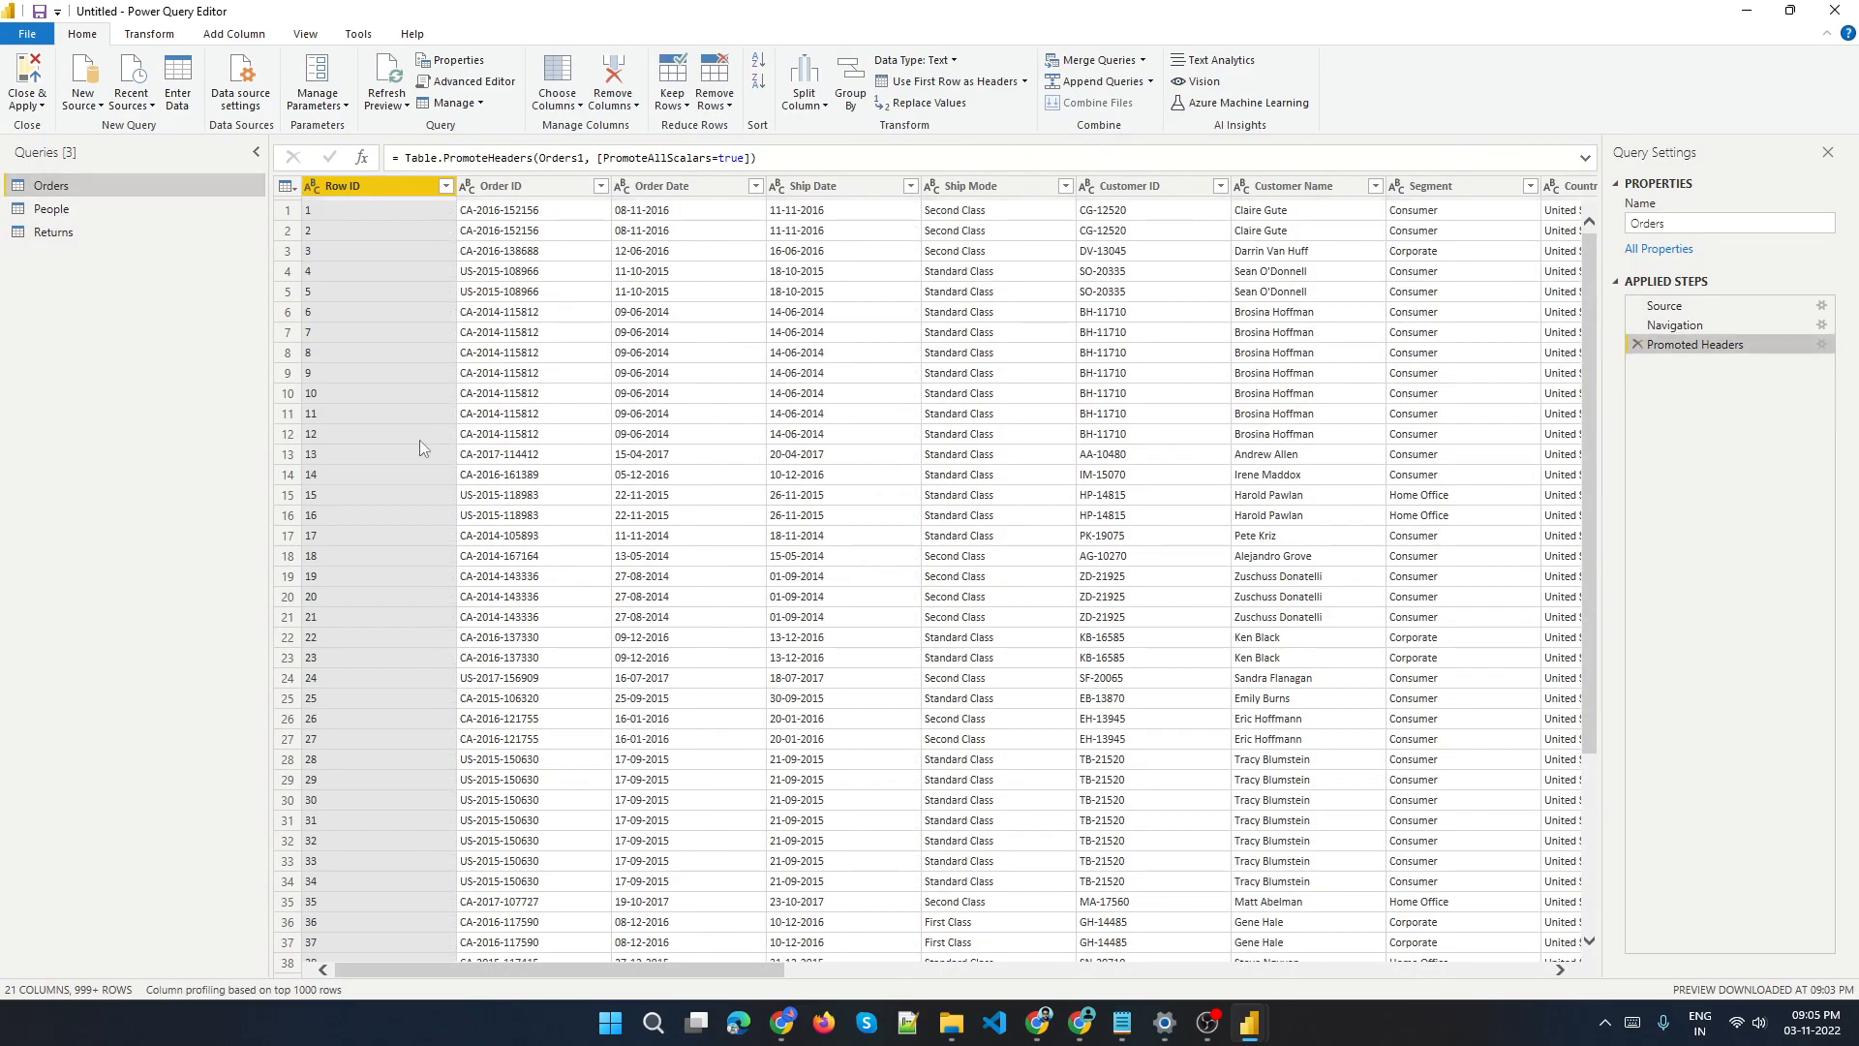
click(68, 240)
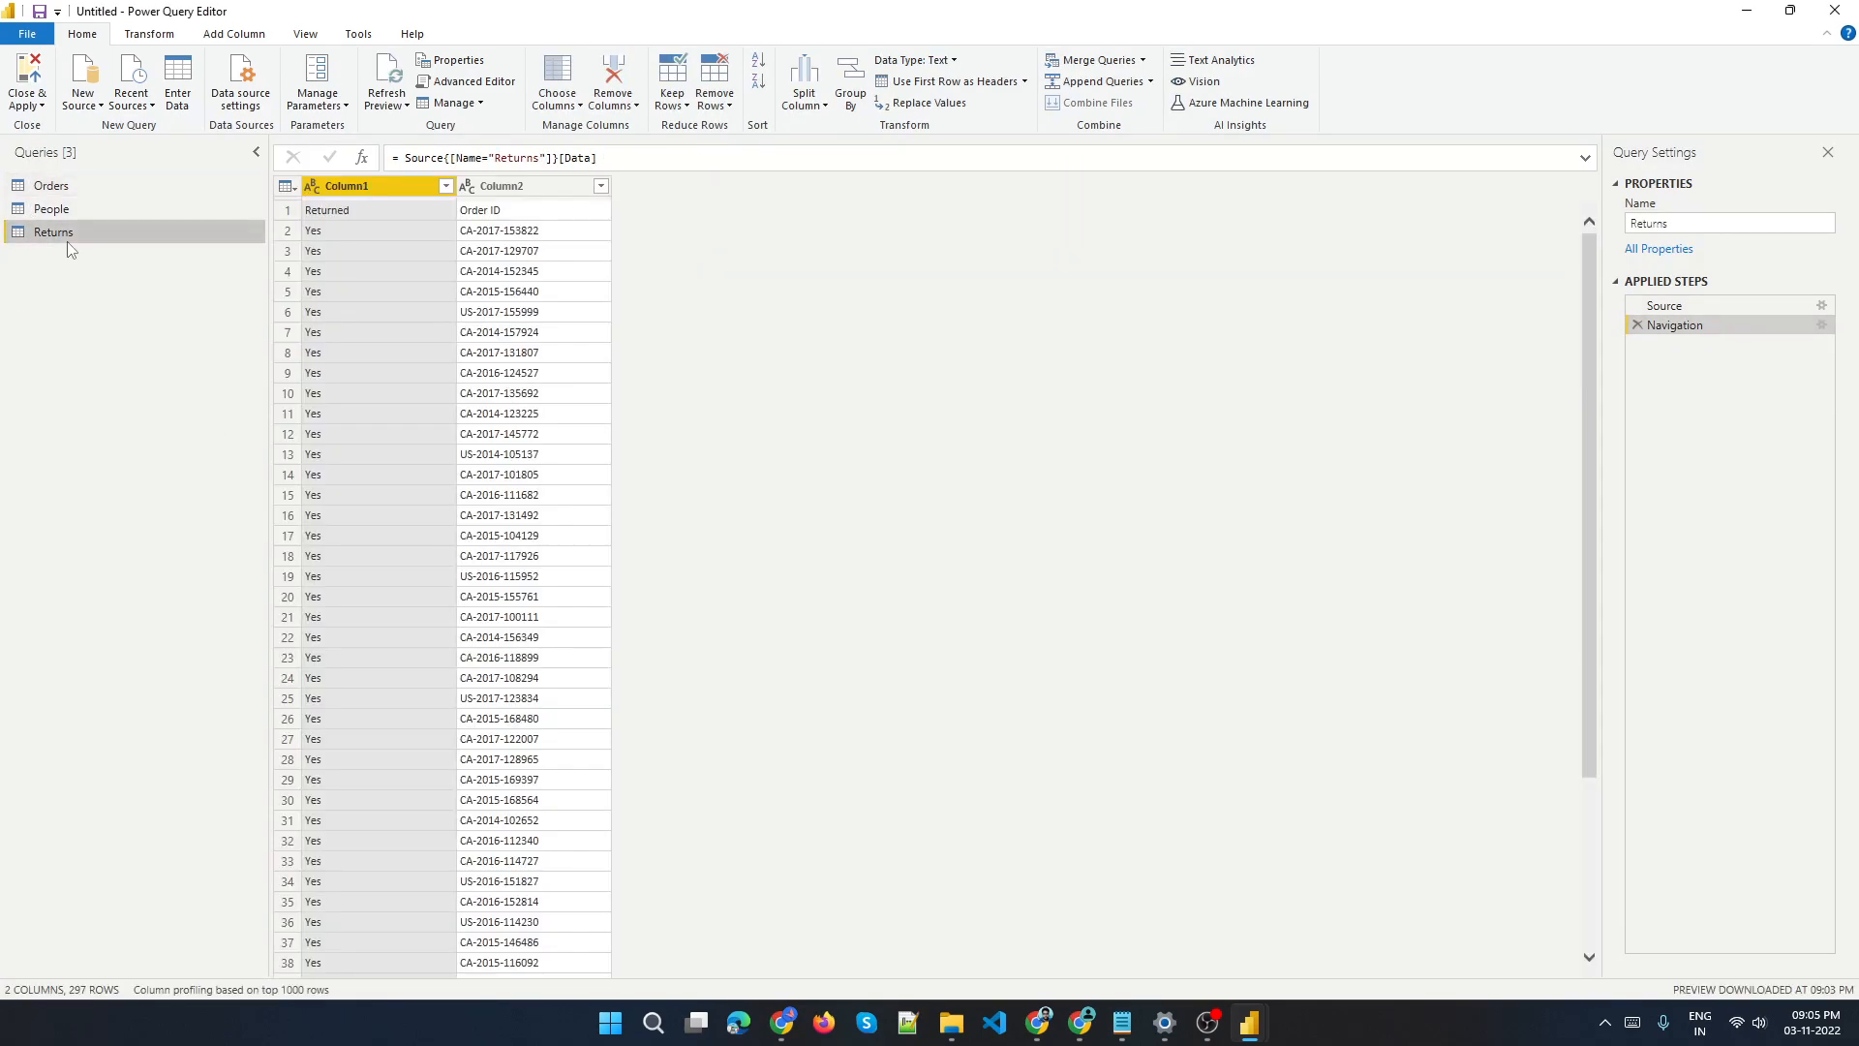
Step: Promote the first row of Returns to headers, giving Returned and Order ID
click(375, 211)
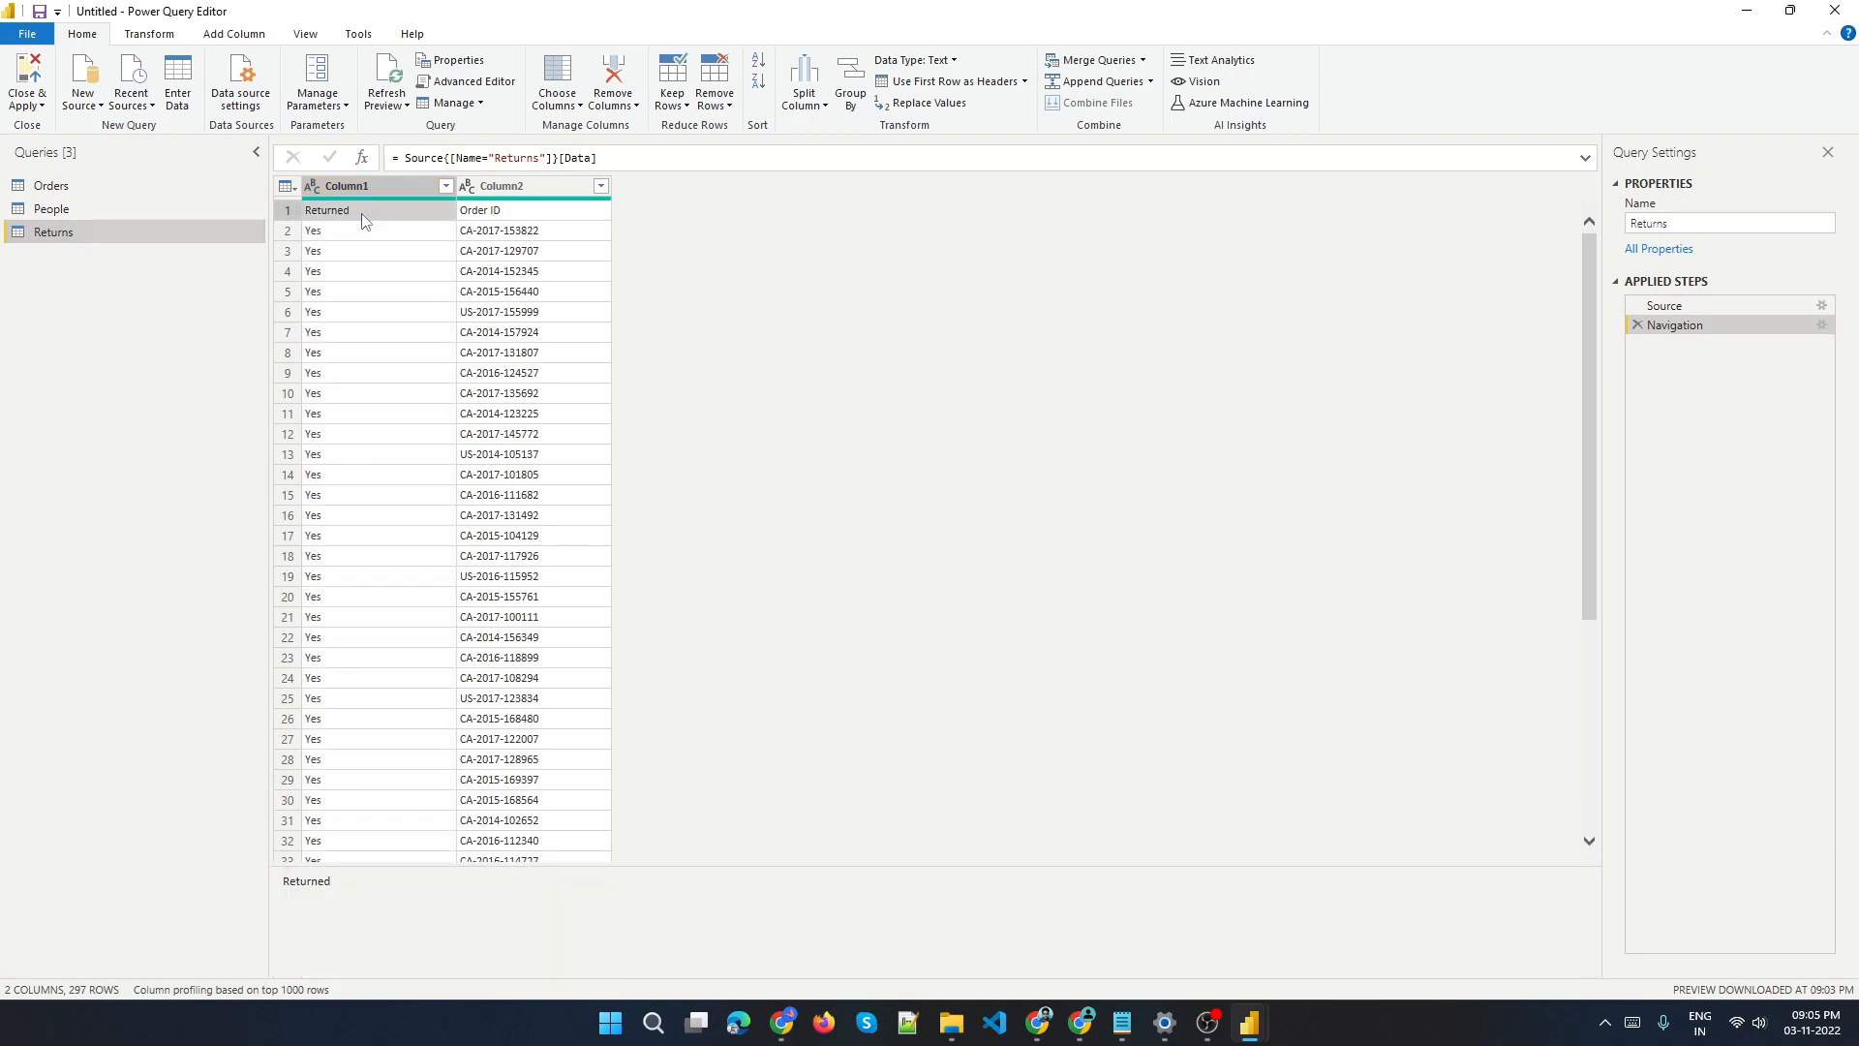
click(506, 213)
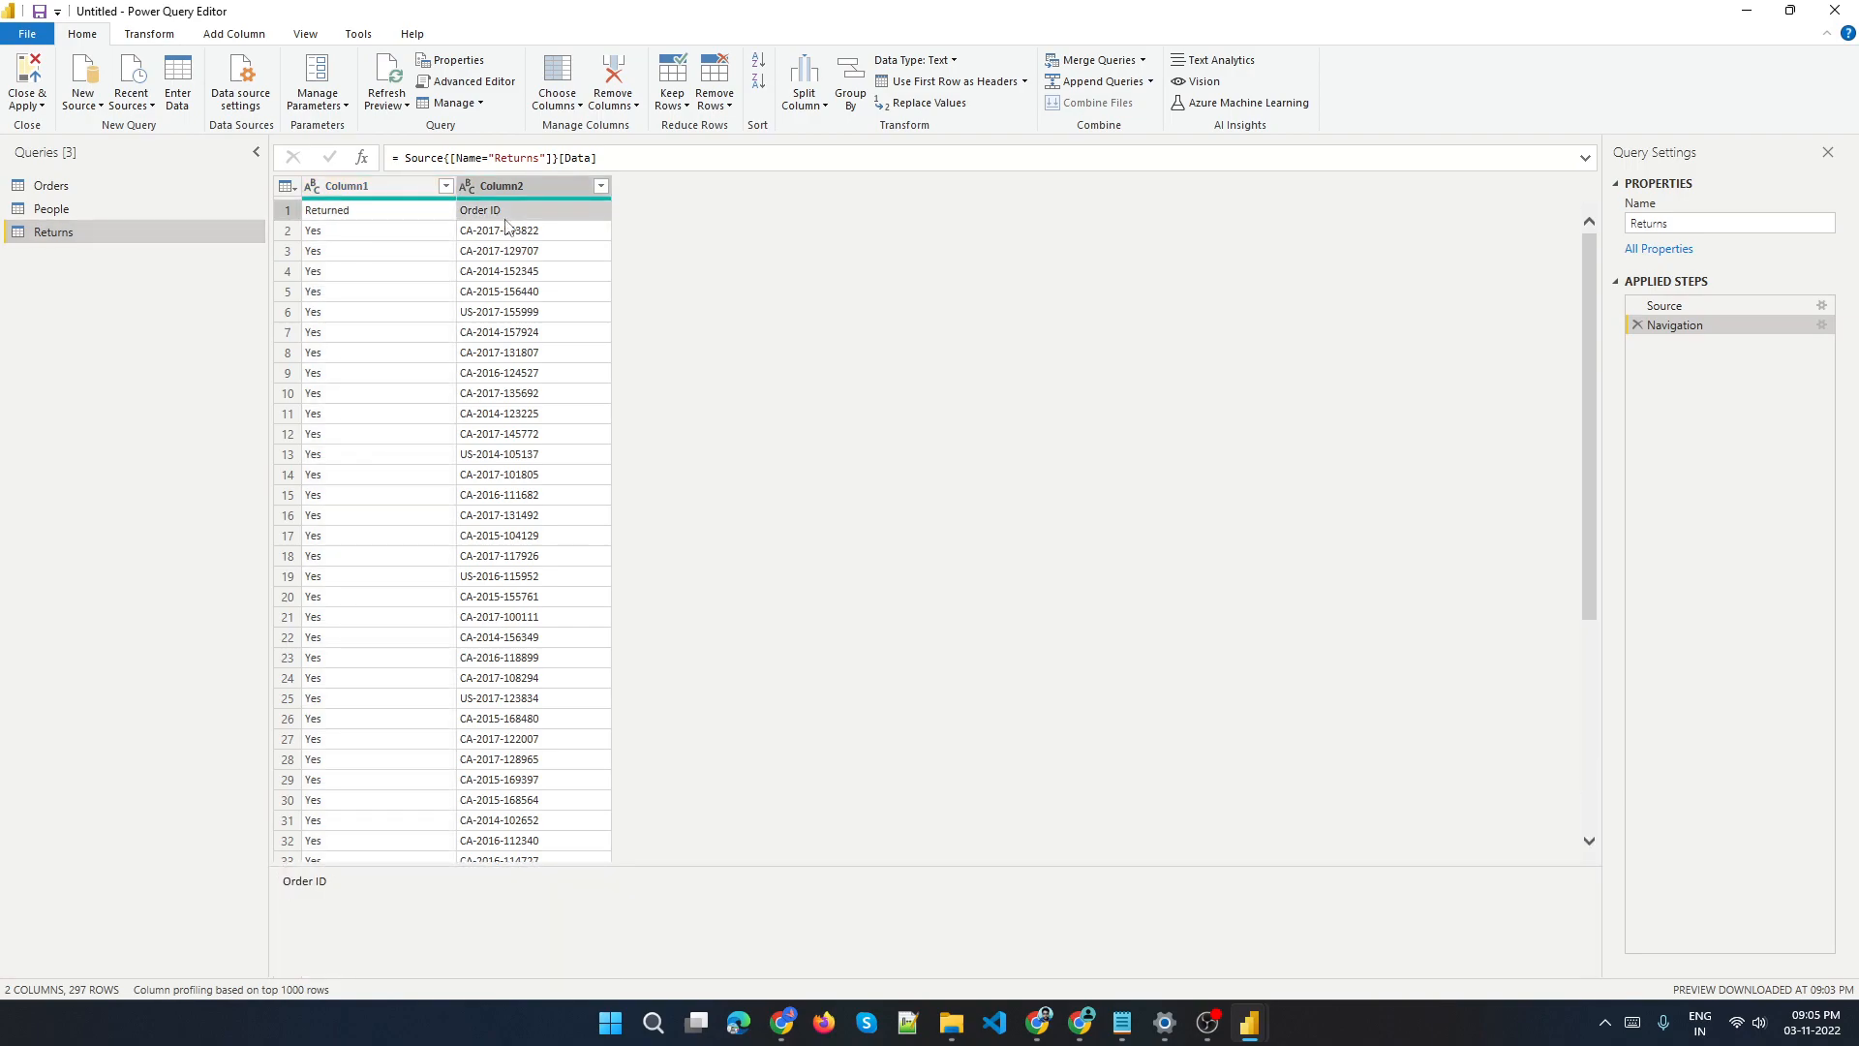
click(954, 82)
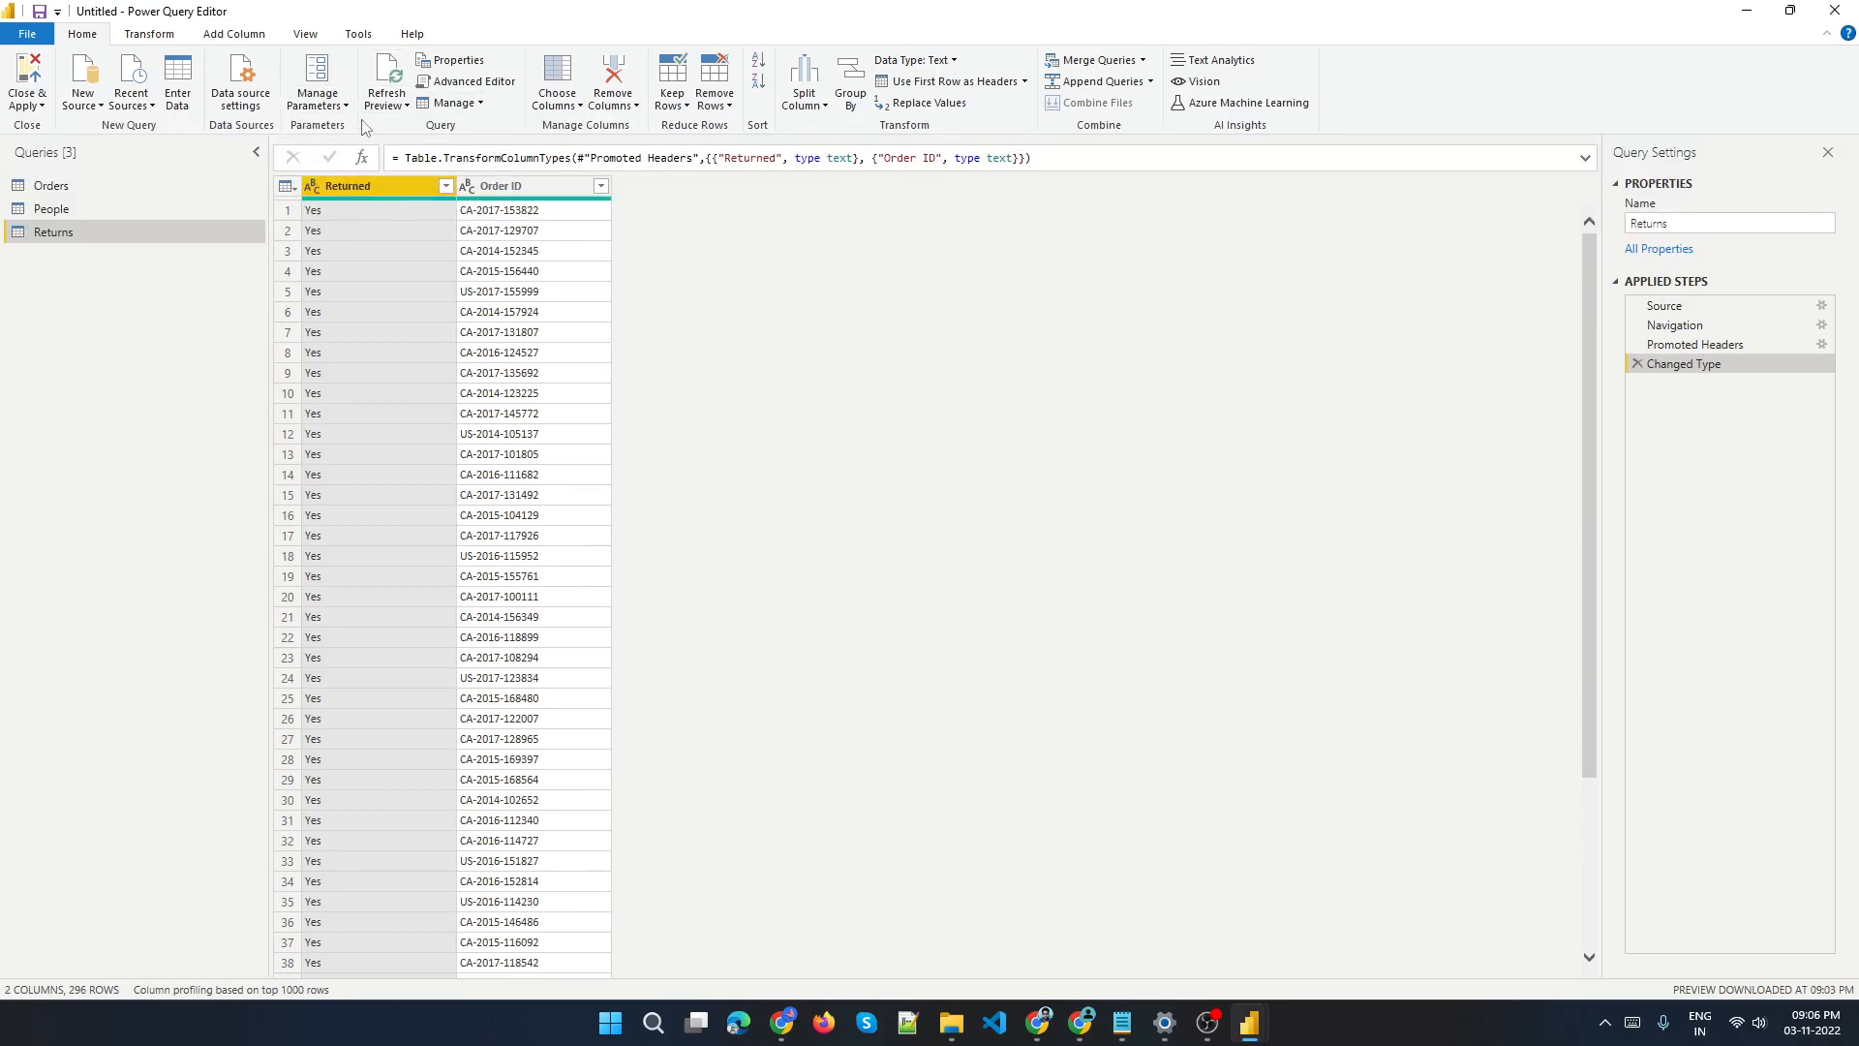
click(317, 104)
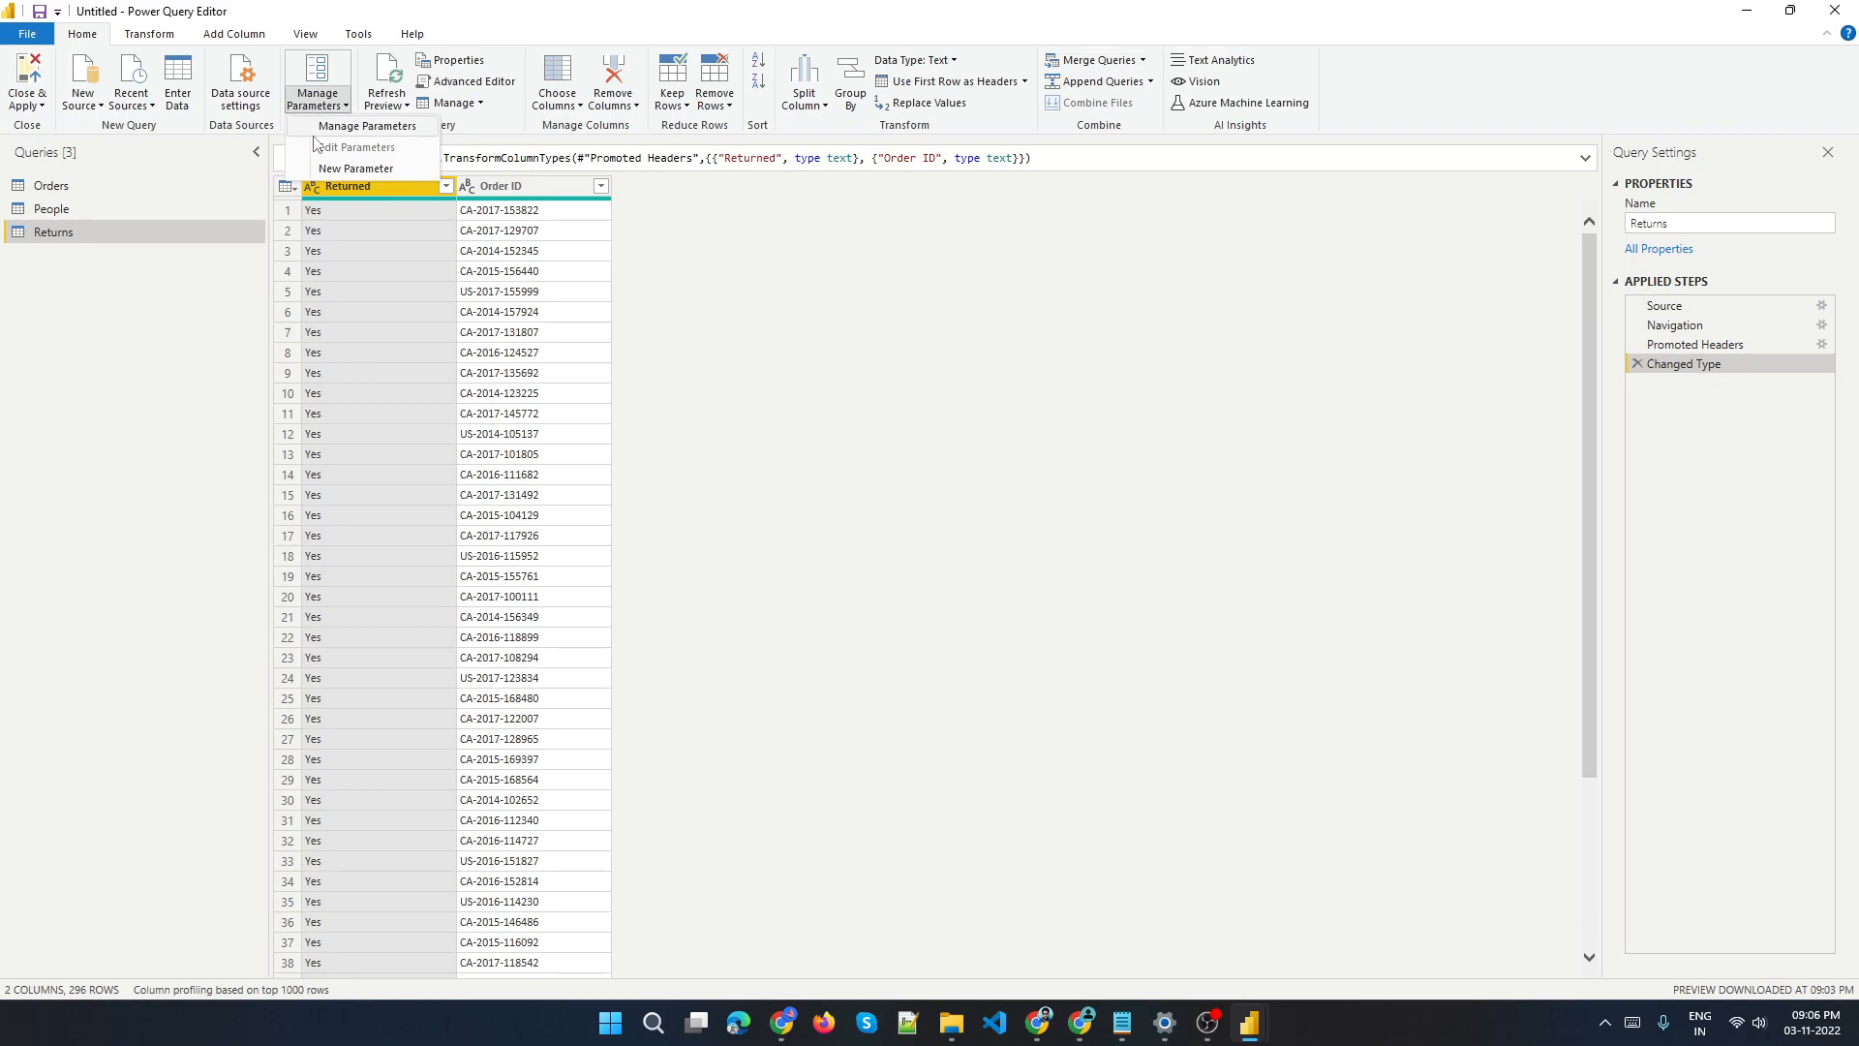
click(799, 270)
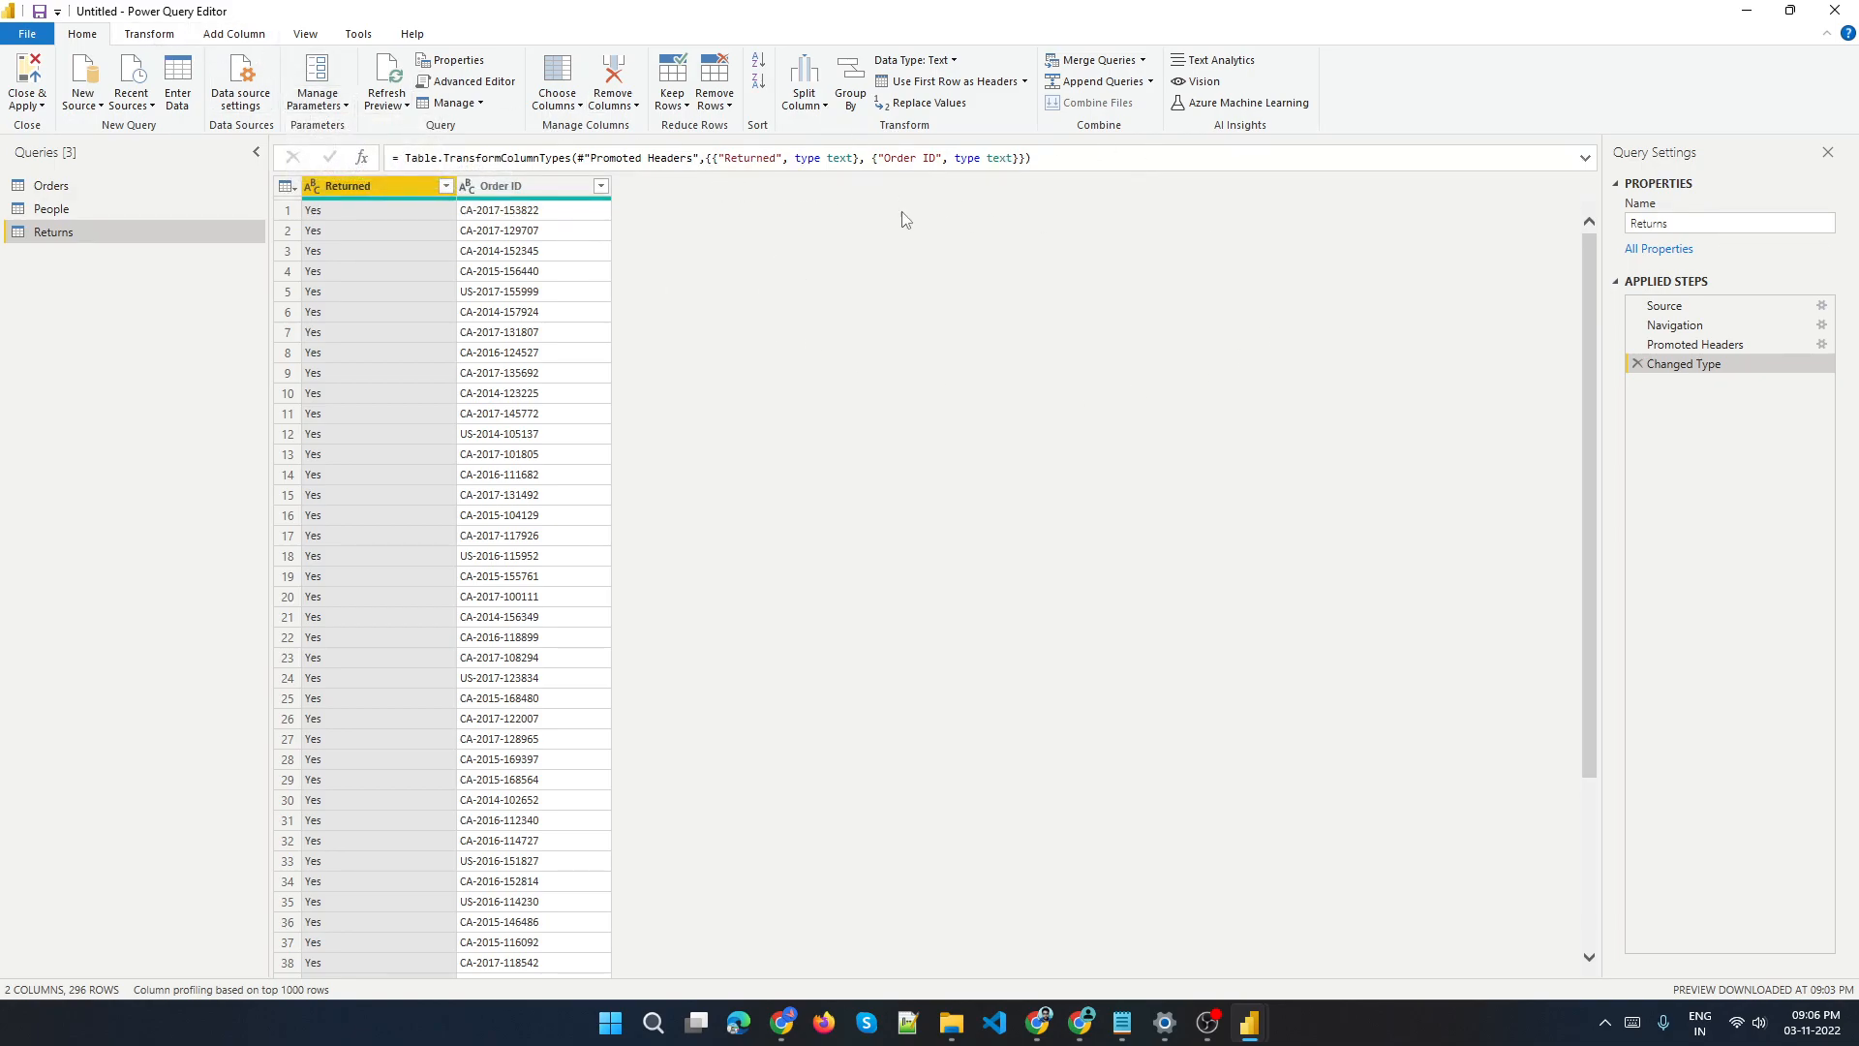
Step: Promote the first row of People to headers, giving Person and Region
click(95, 211)
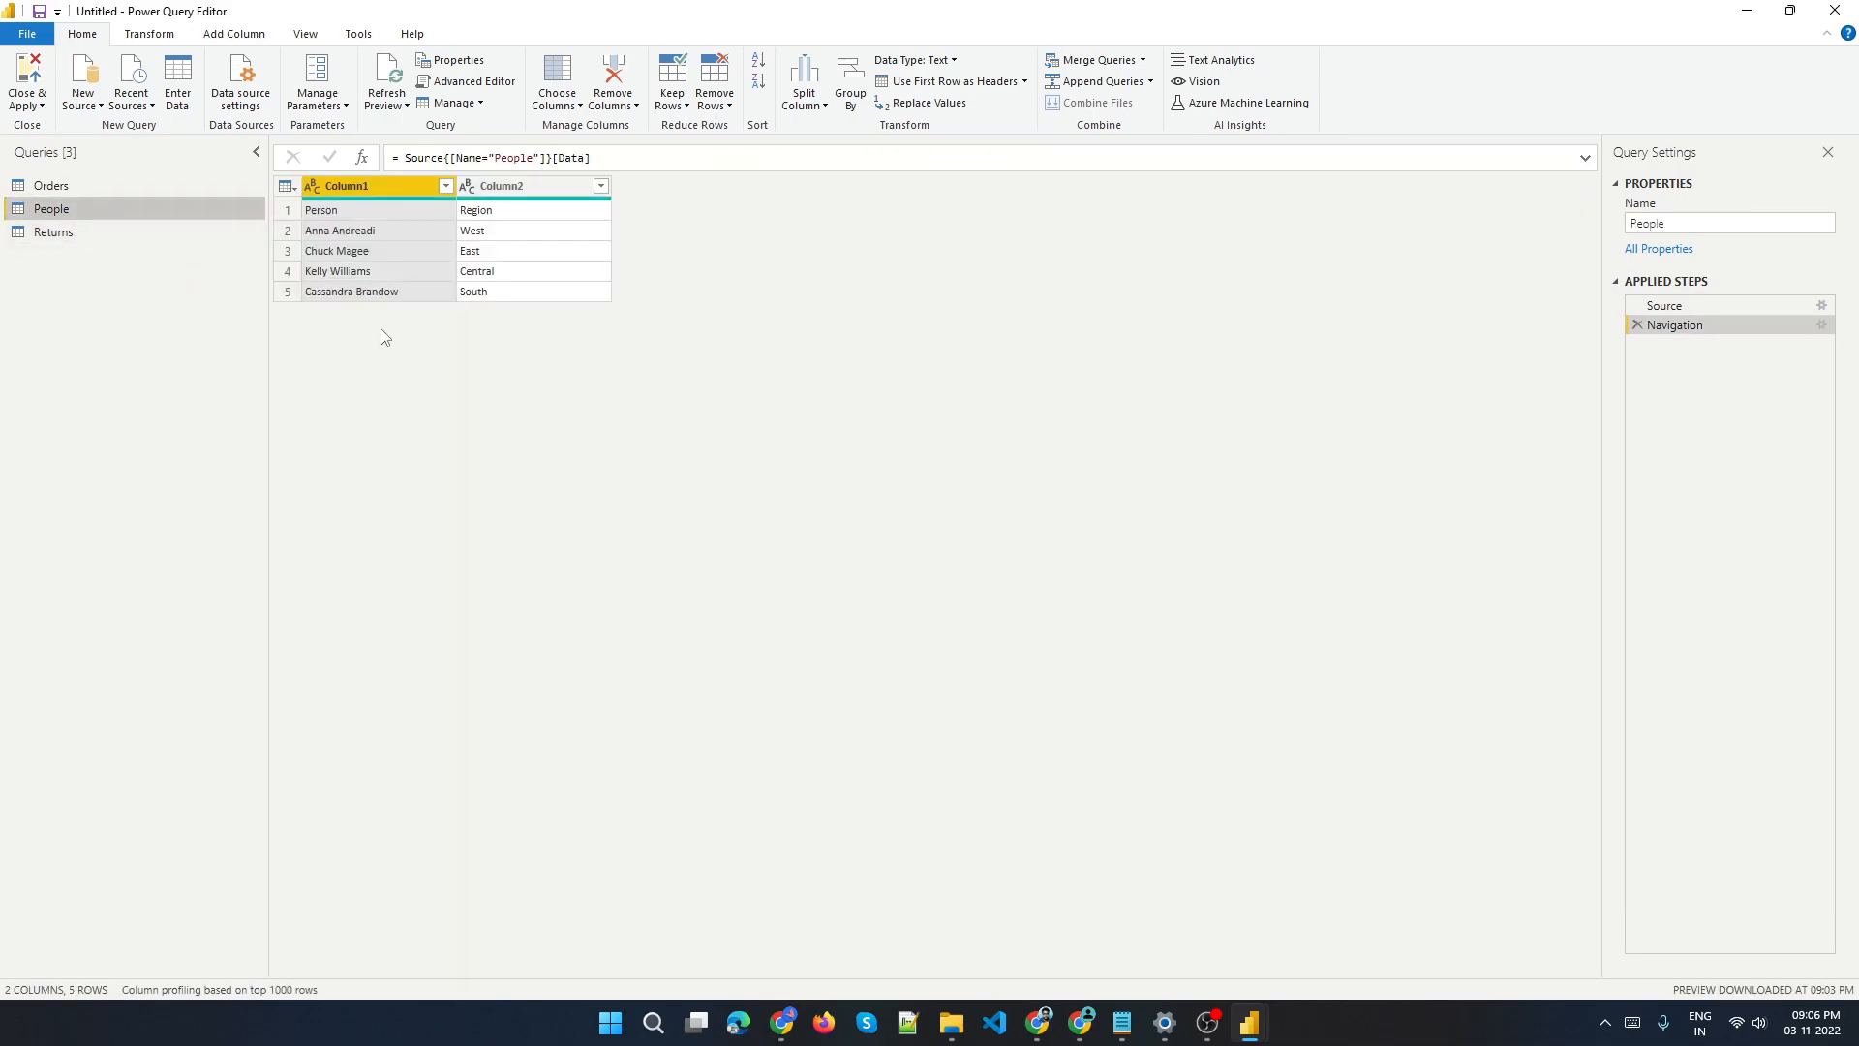
click(977, 81)
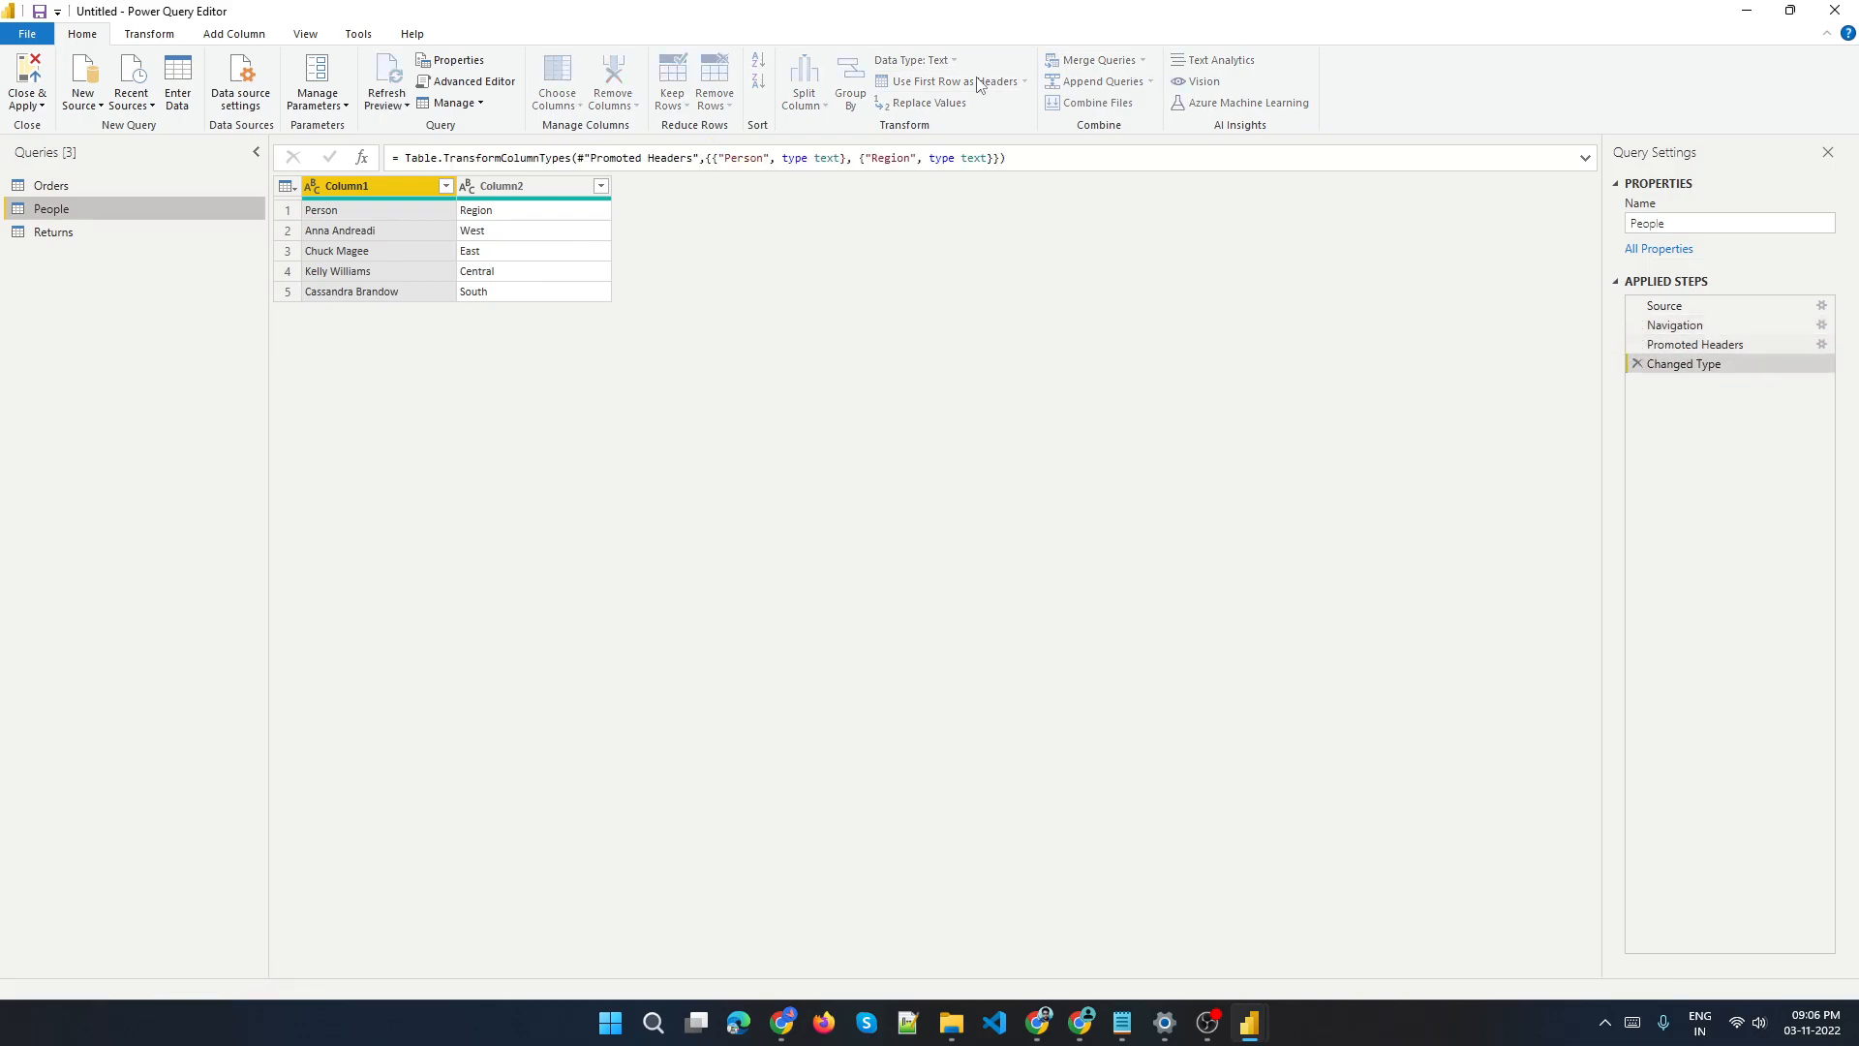
click(44, 184)
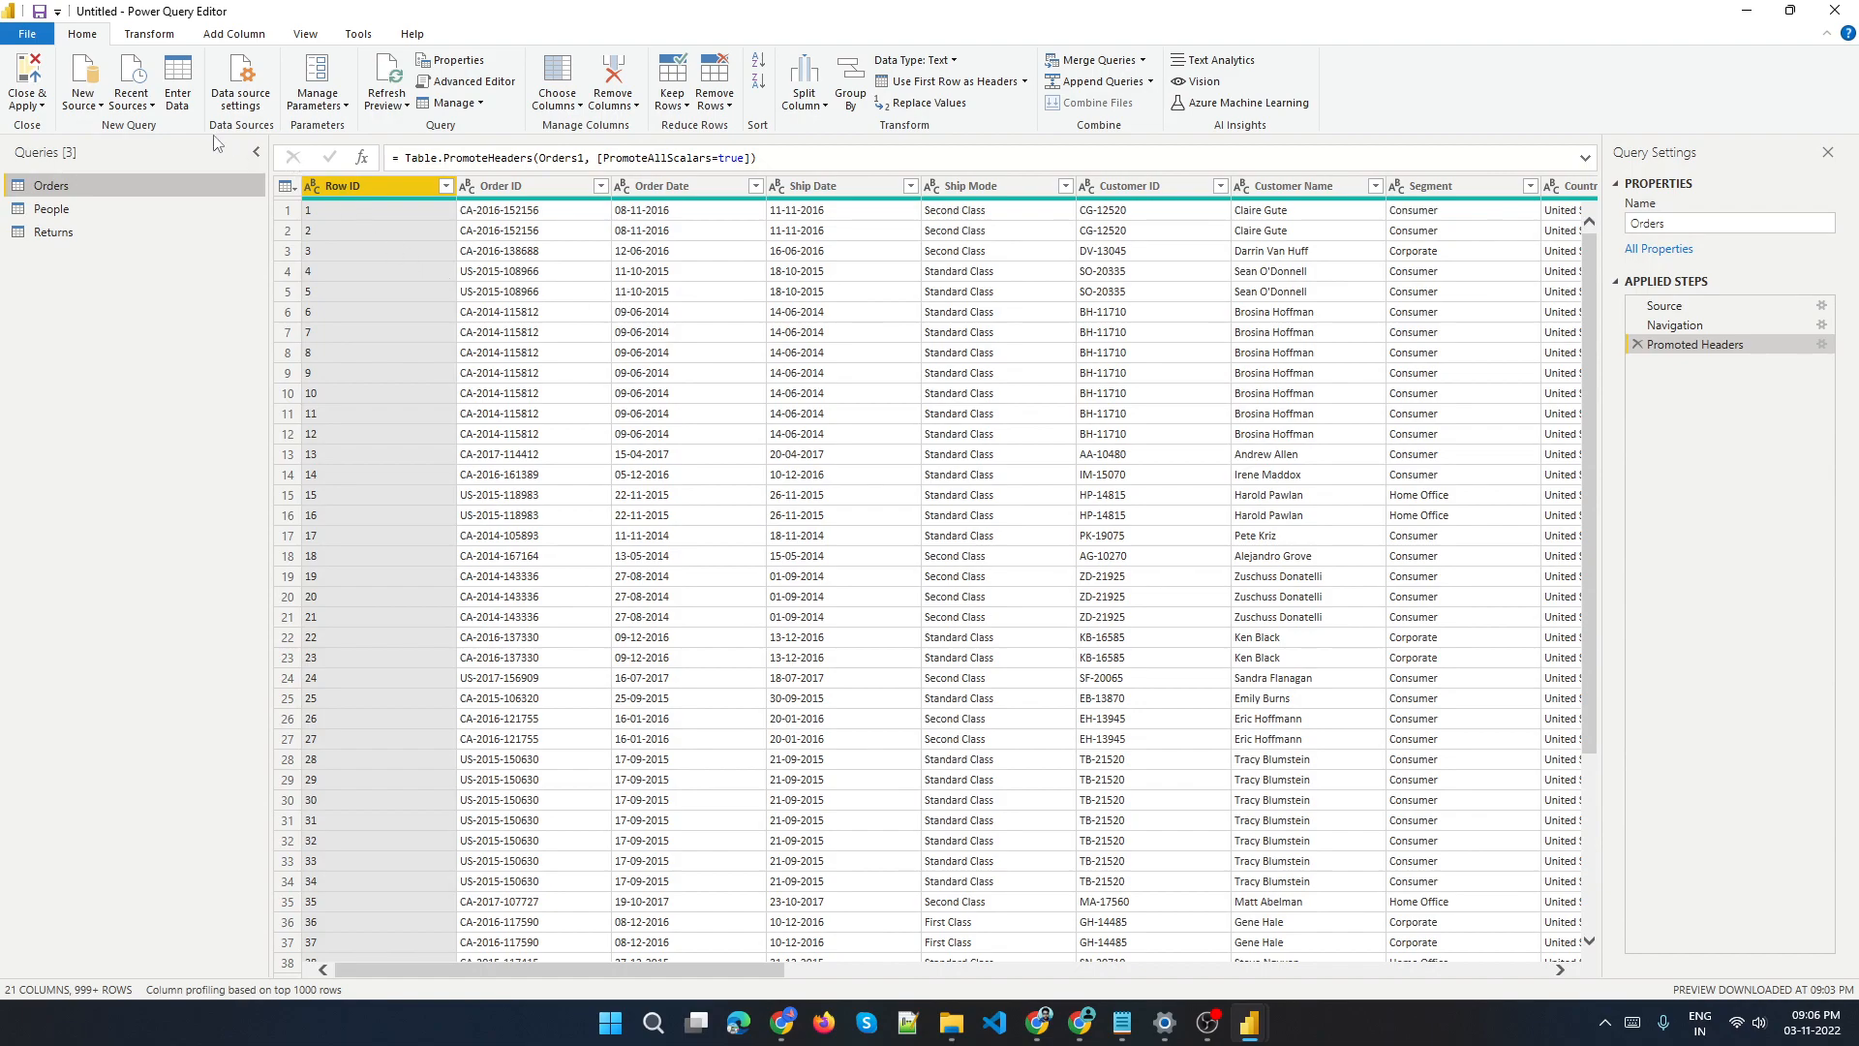
Step: Close & Apply to load Orders (9,994 rows), People (4) and Returns (296), then return to Notepad
click(31, 81)
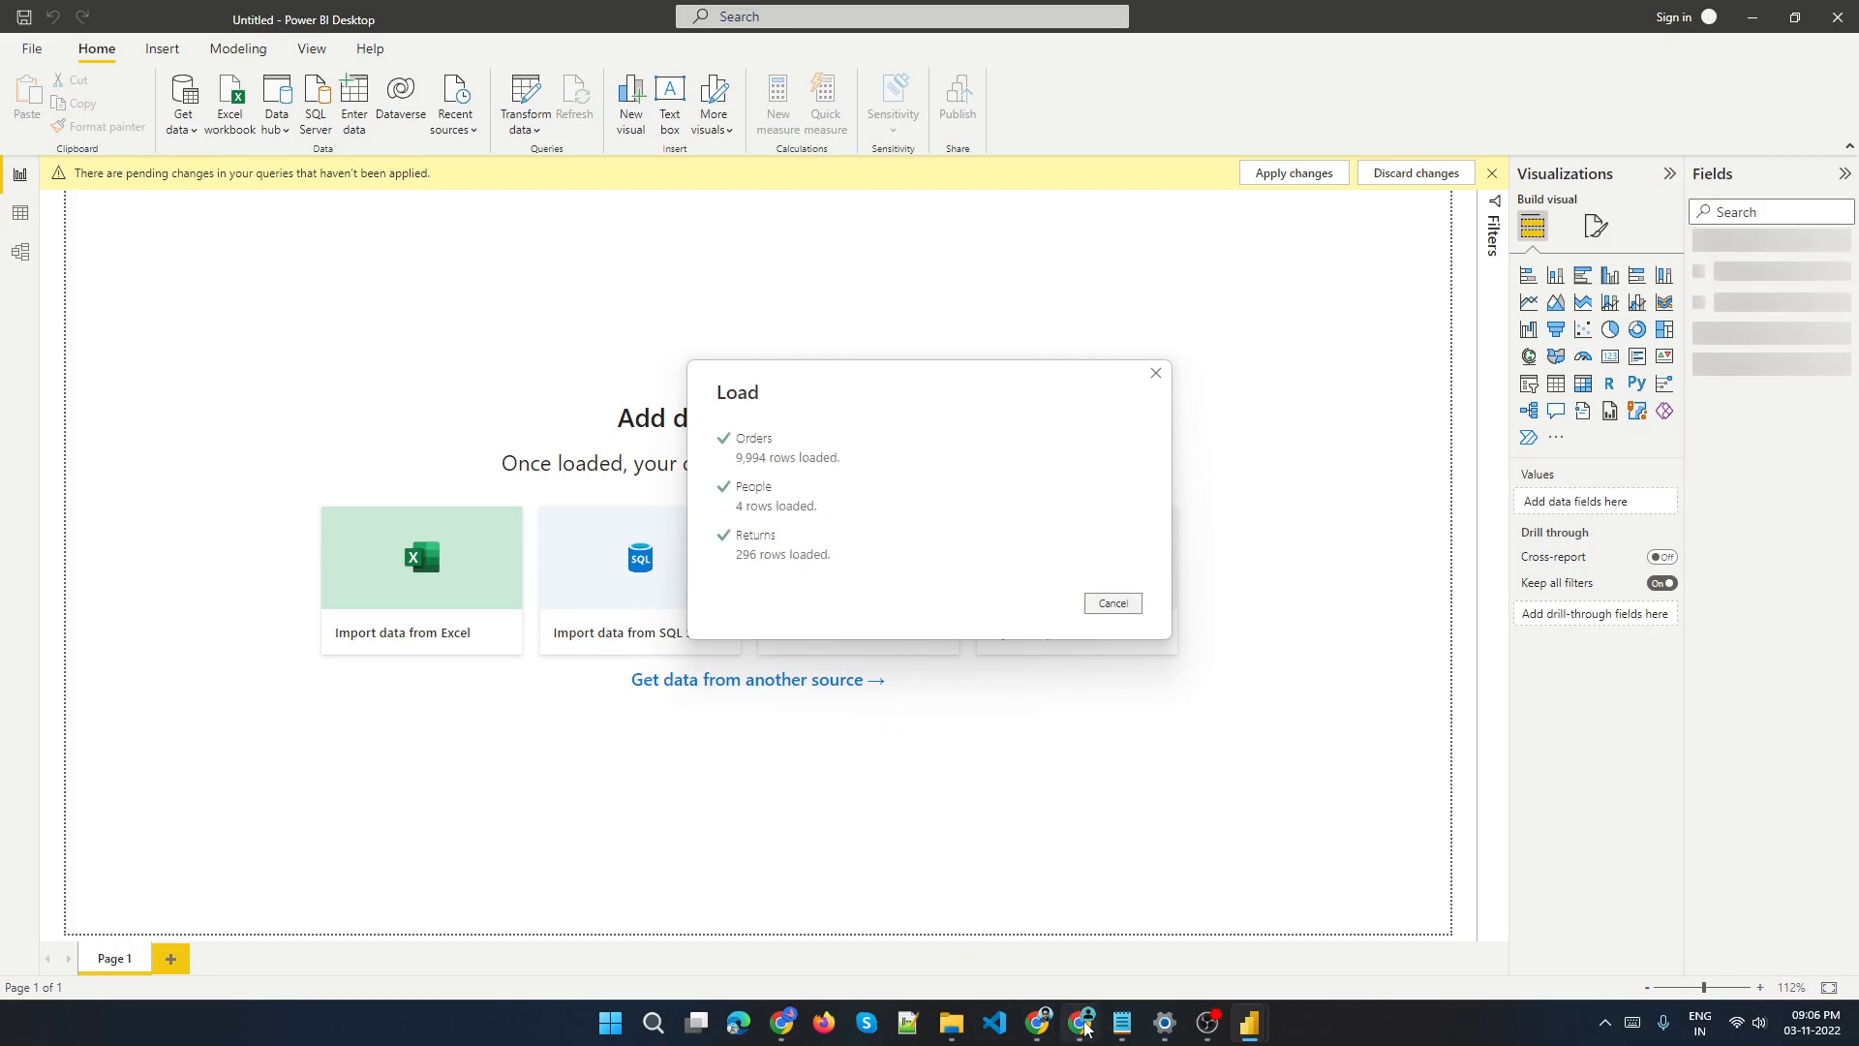
click(1122, 1024)
click(84, 103)
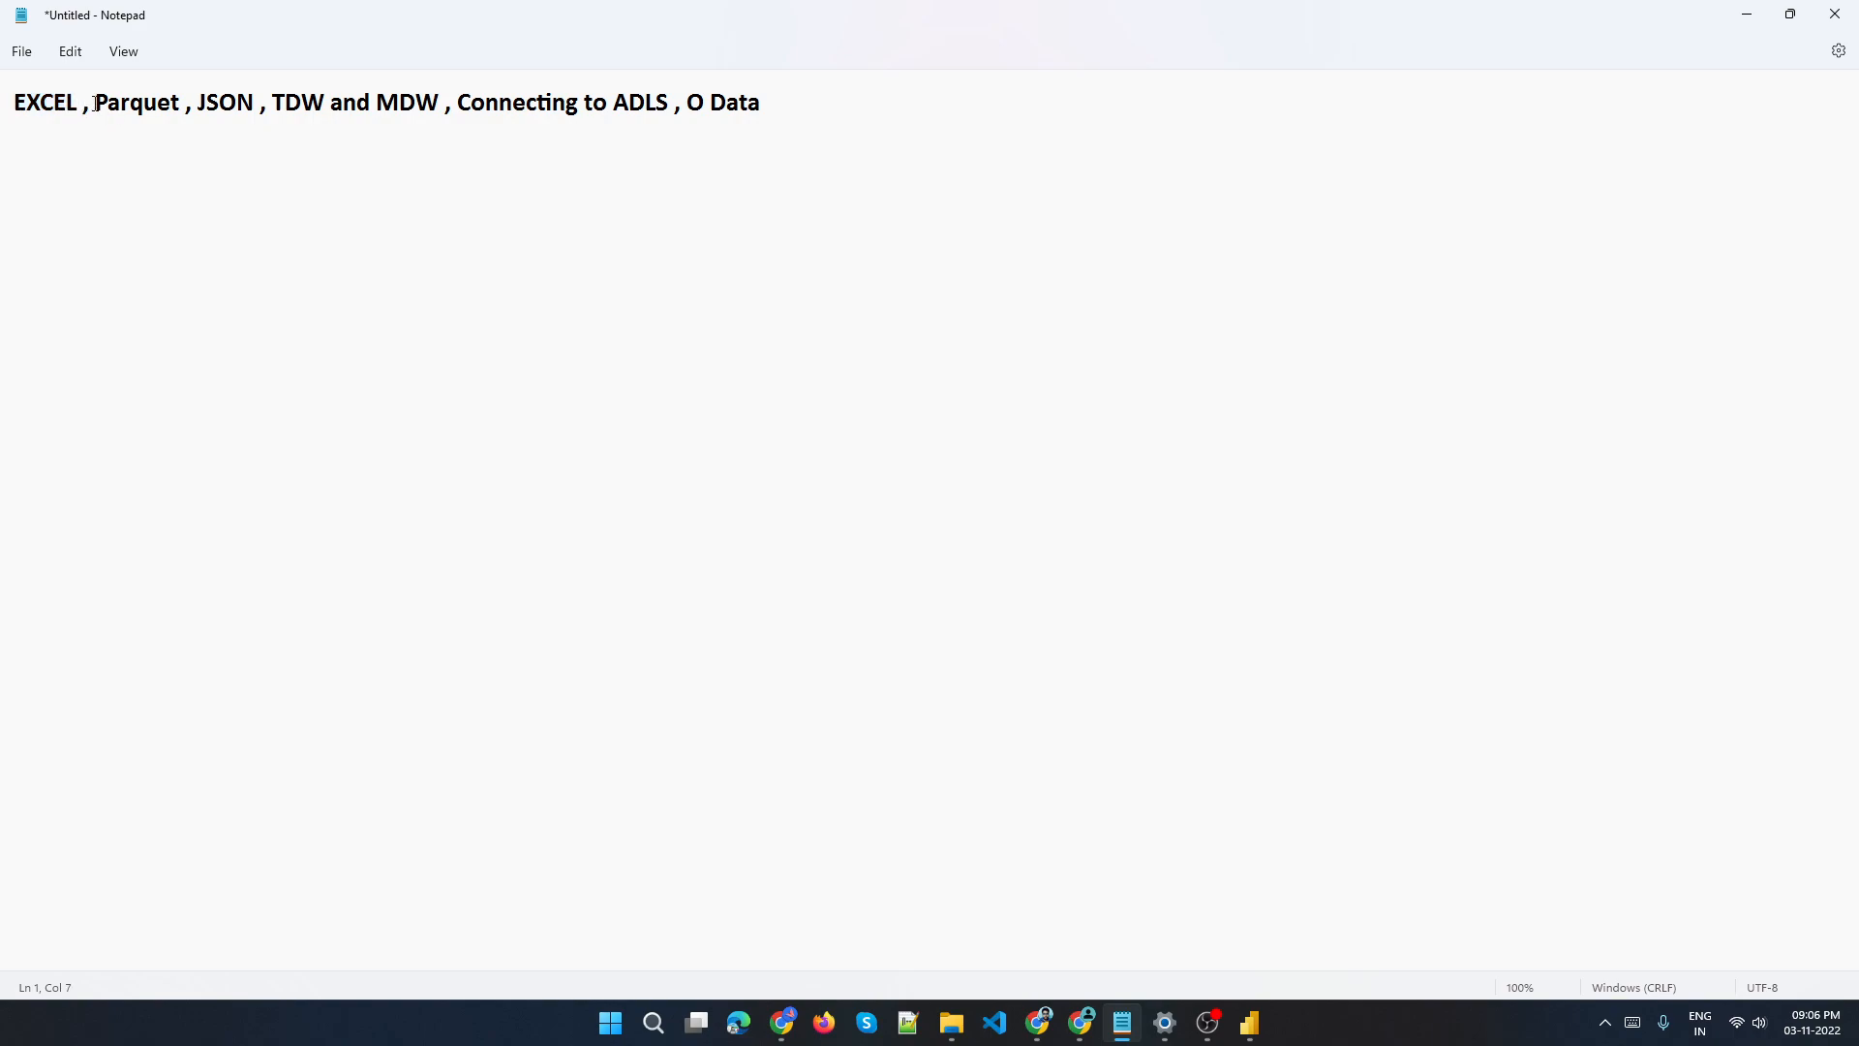
Step: Set 'EXCEL ,' apart on its own line in Notepad, then bring the Meet call forward in Chrome
key(Return)
key(Return)
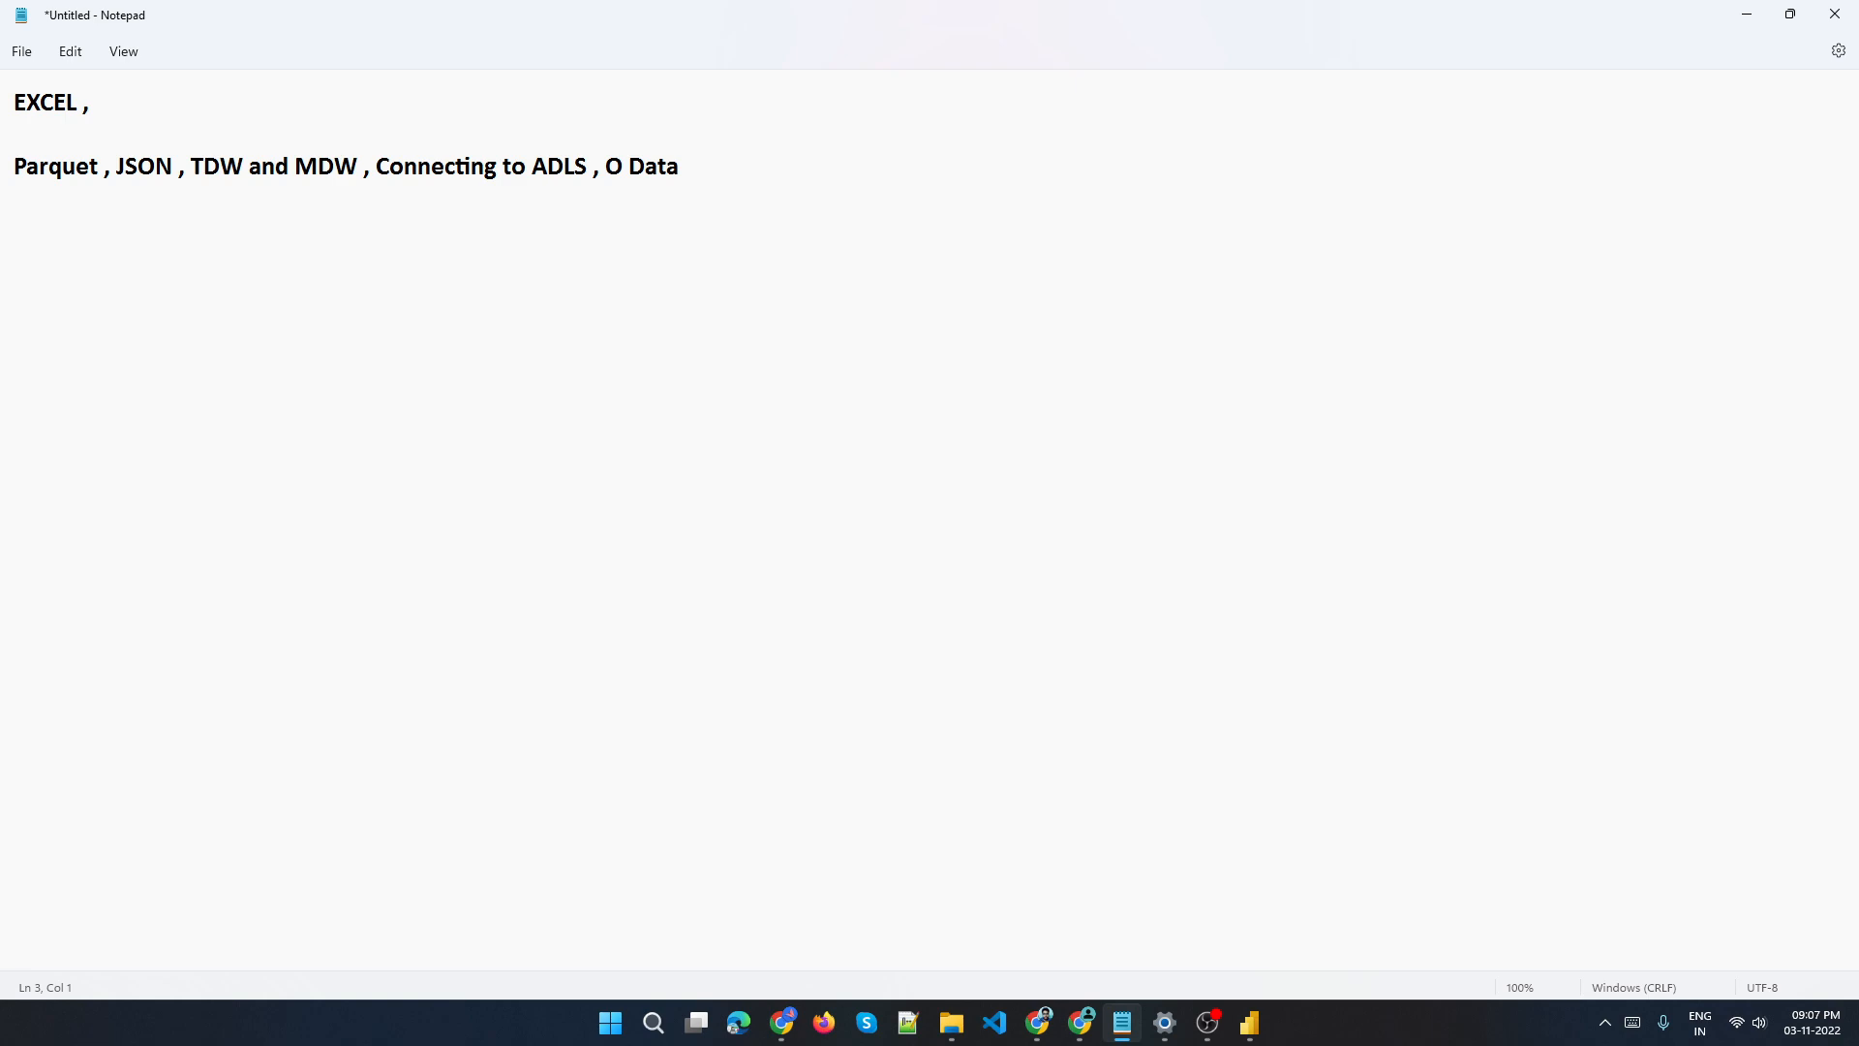
click(1039, 1023)
click(107, 16)
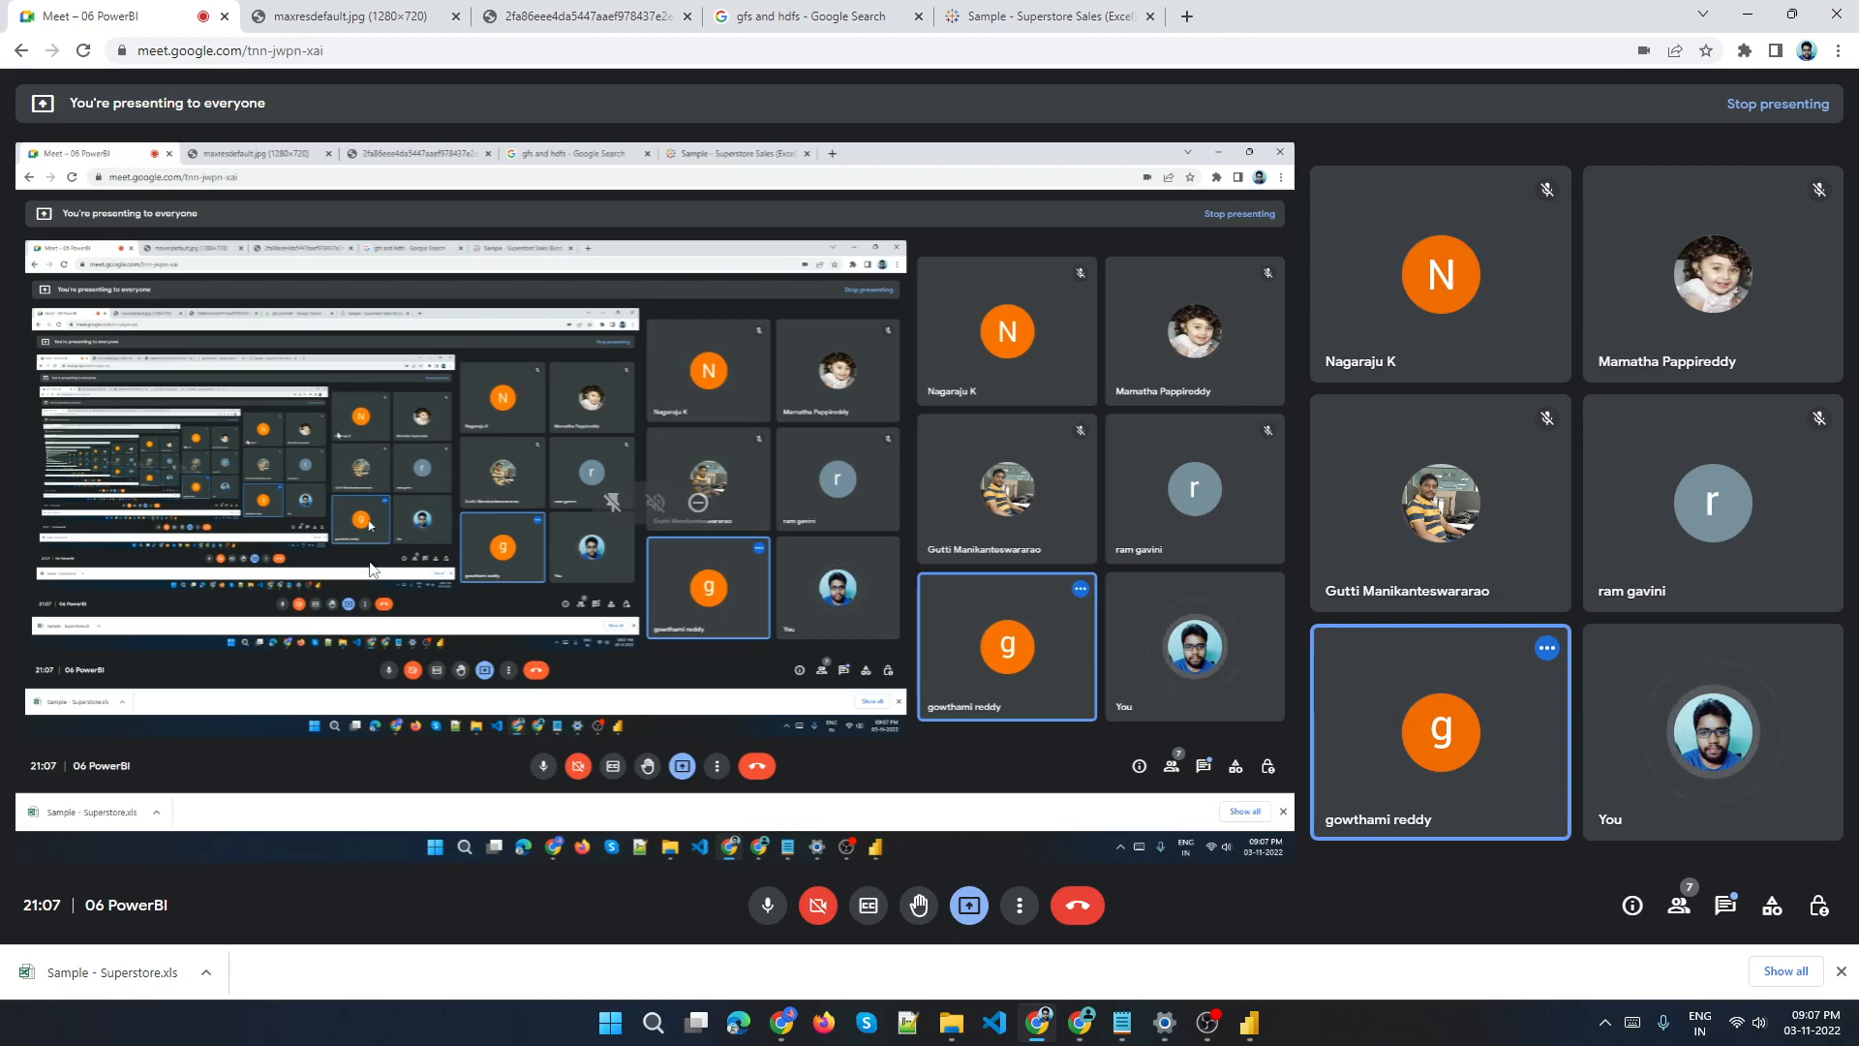
Step: Compare the ETL-to-data-warehouse diagram with the Modern Data Warehouse in Azure architecture image
click(414, 12)
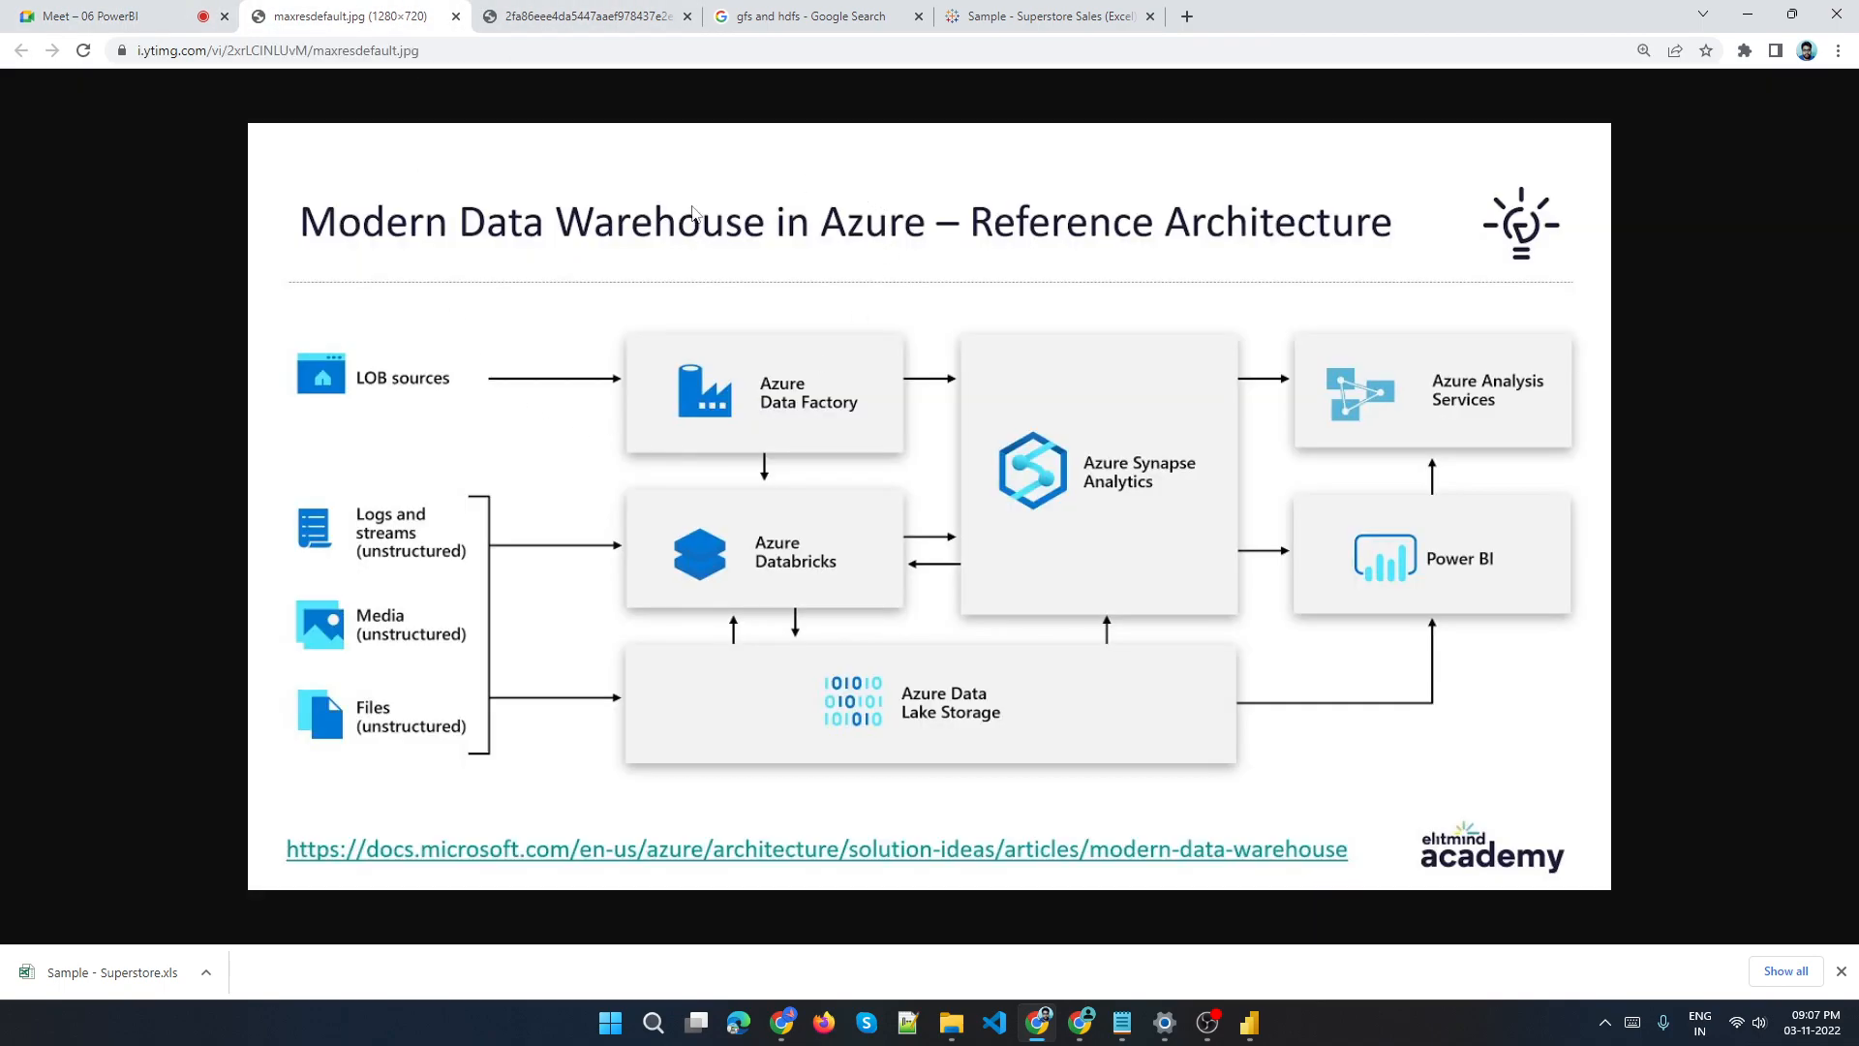
click(625, 10)
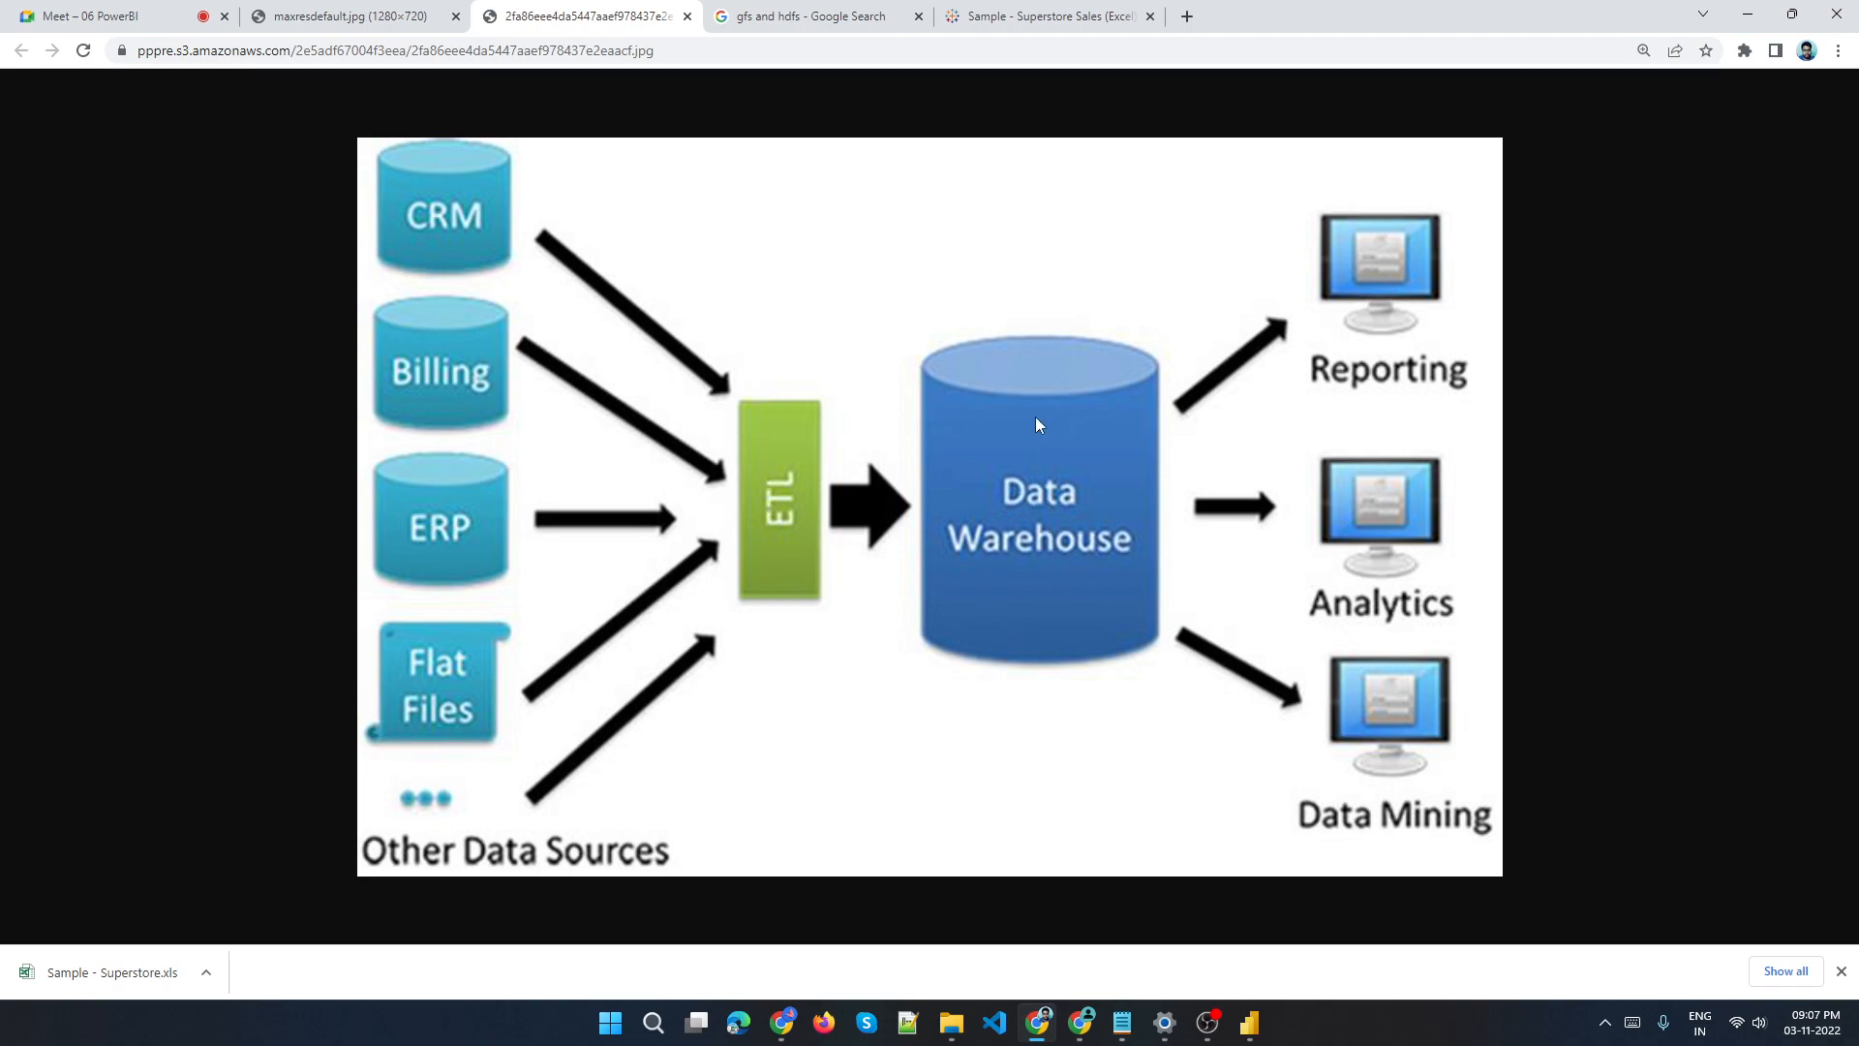
click(397, 14)
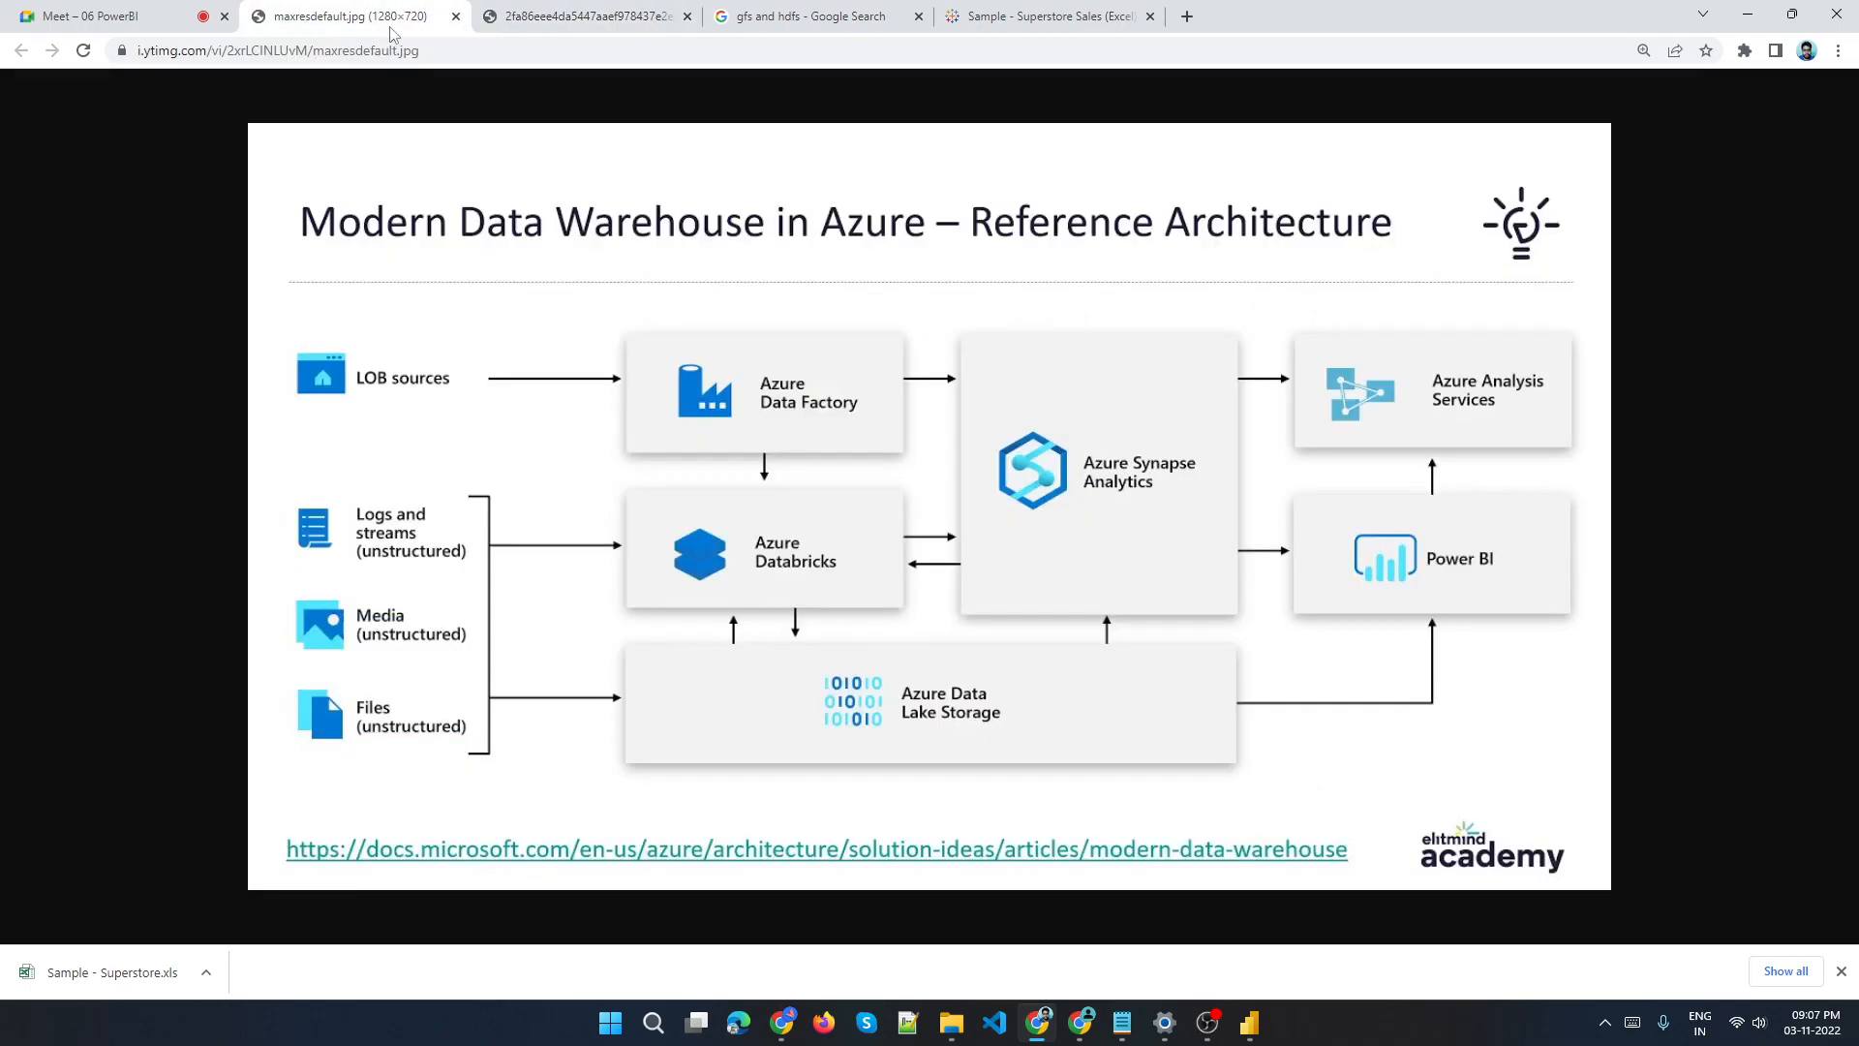
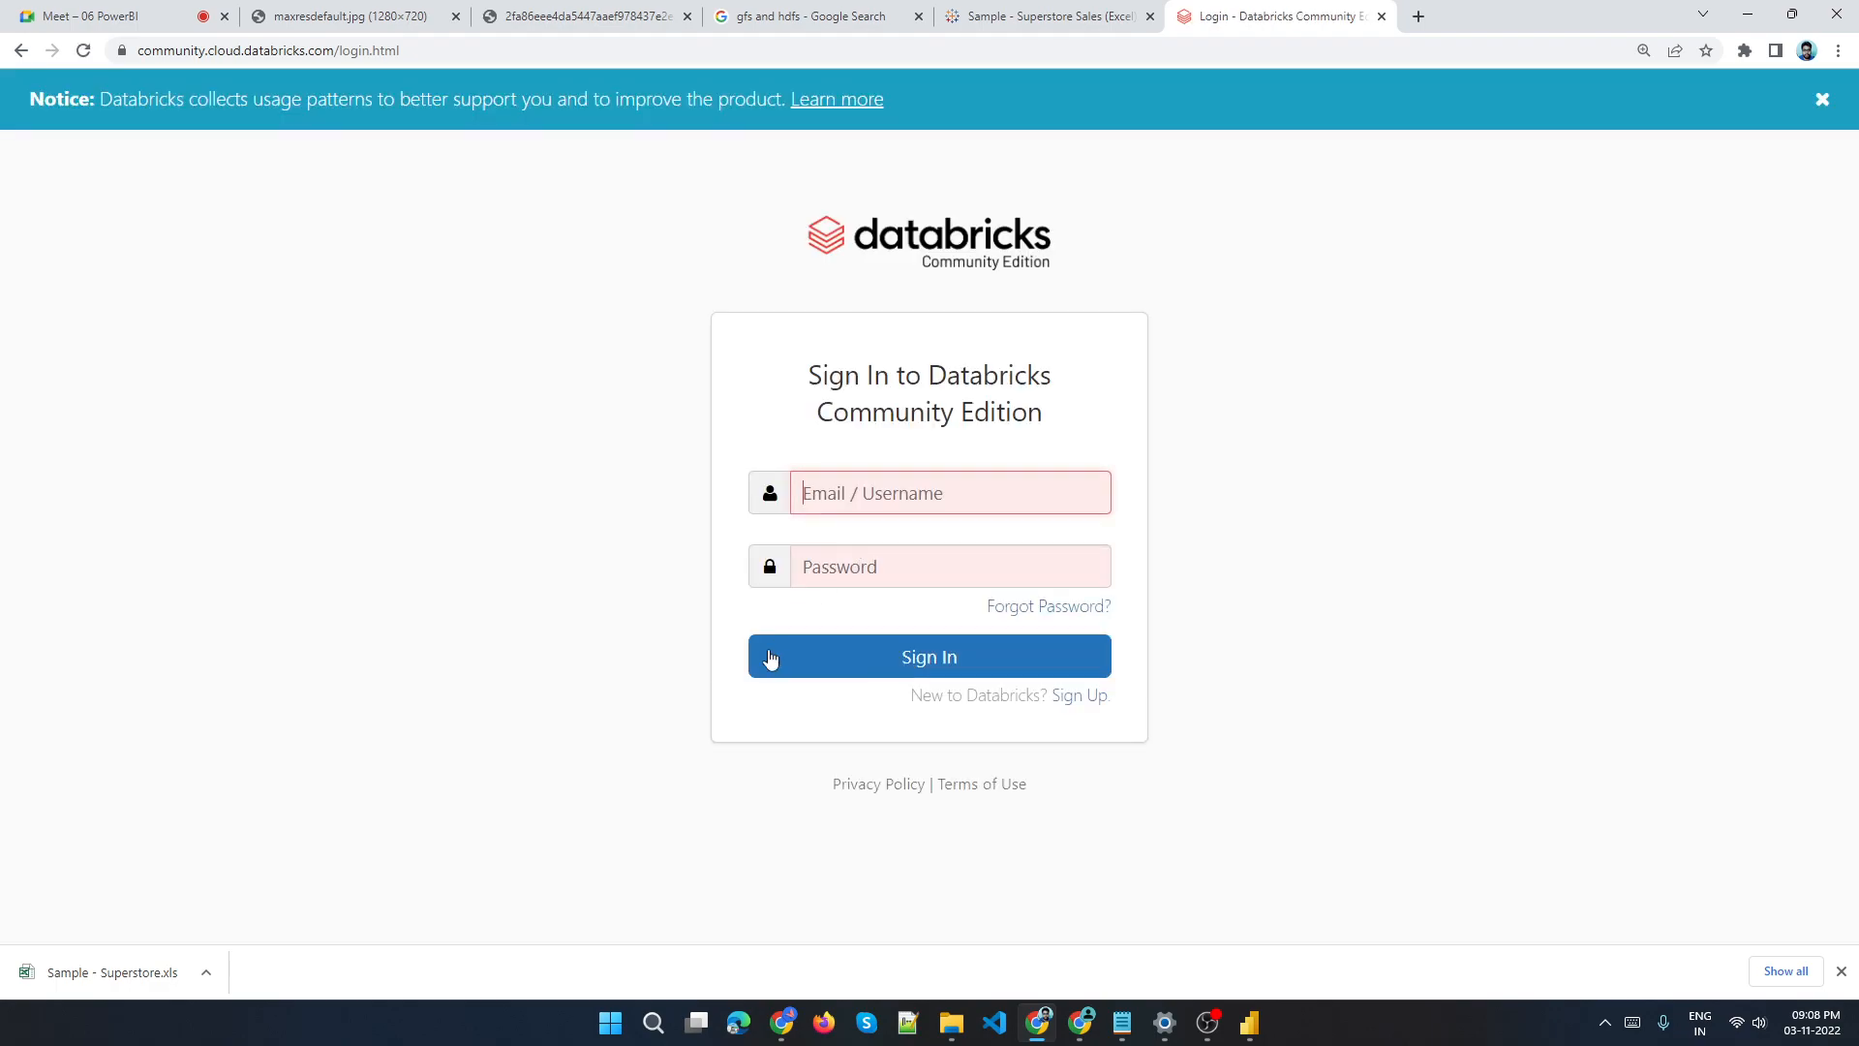
Step: Sign in to Databricks Community Edition and start Create Table from the Data panel
click(909, 659)
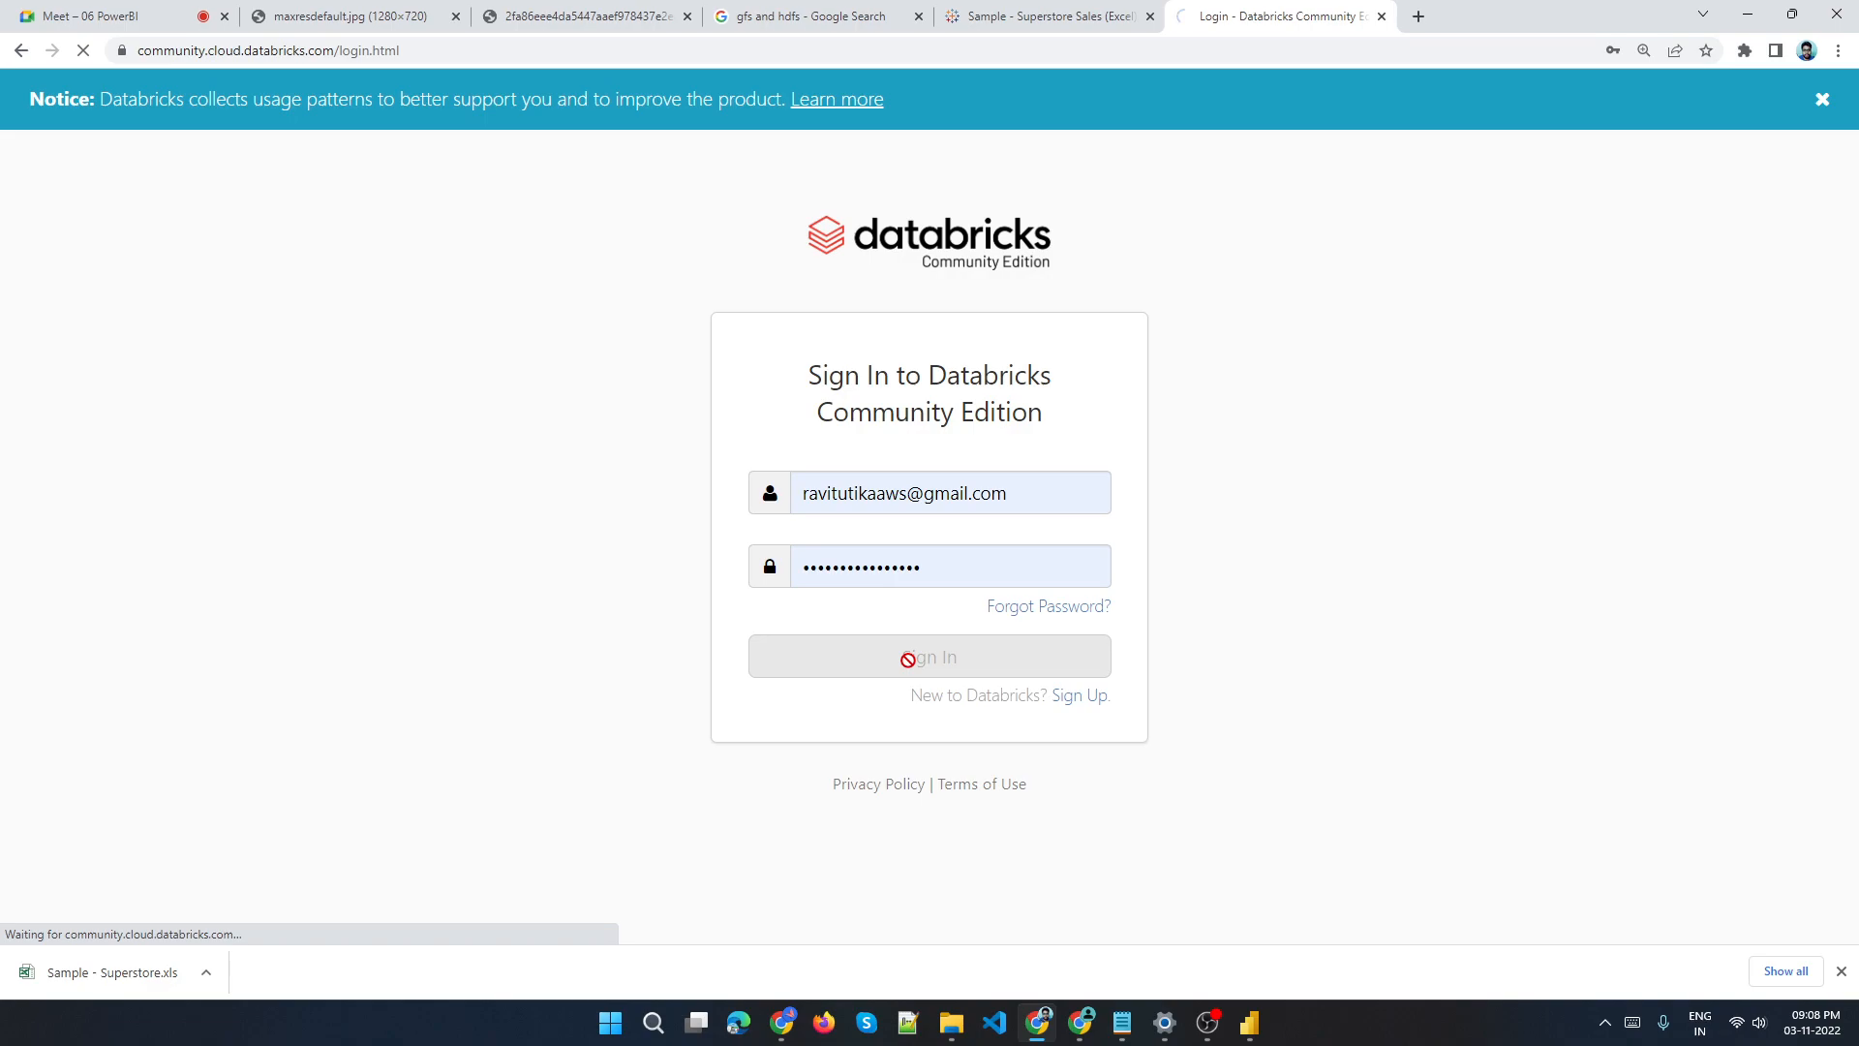
click(1841, 971)
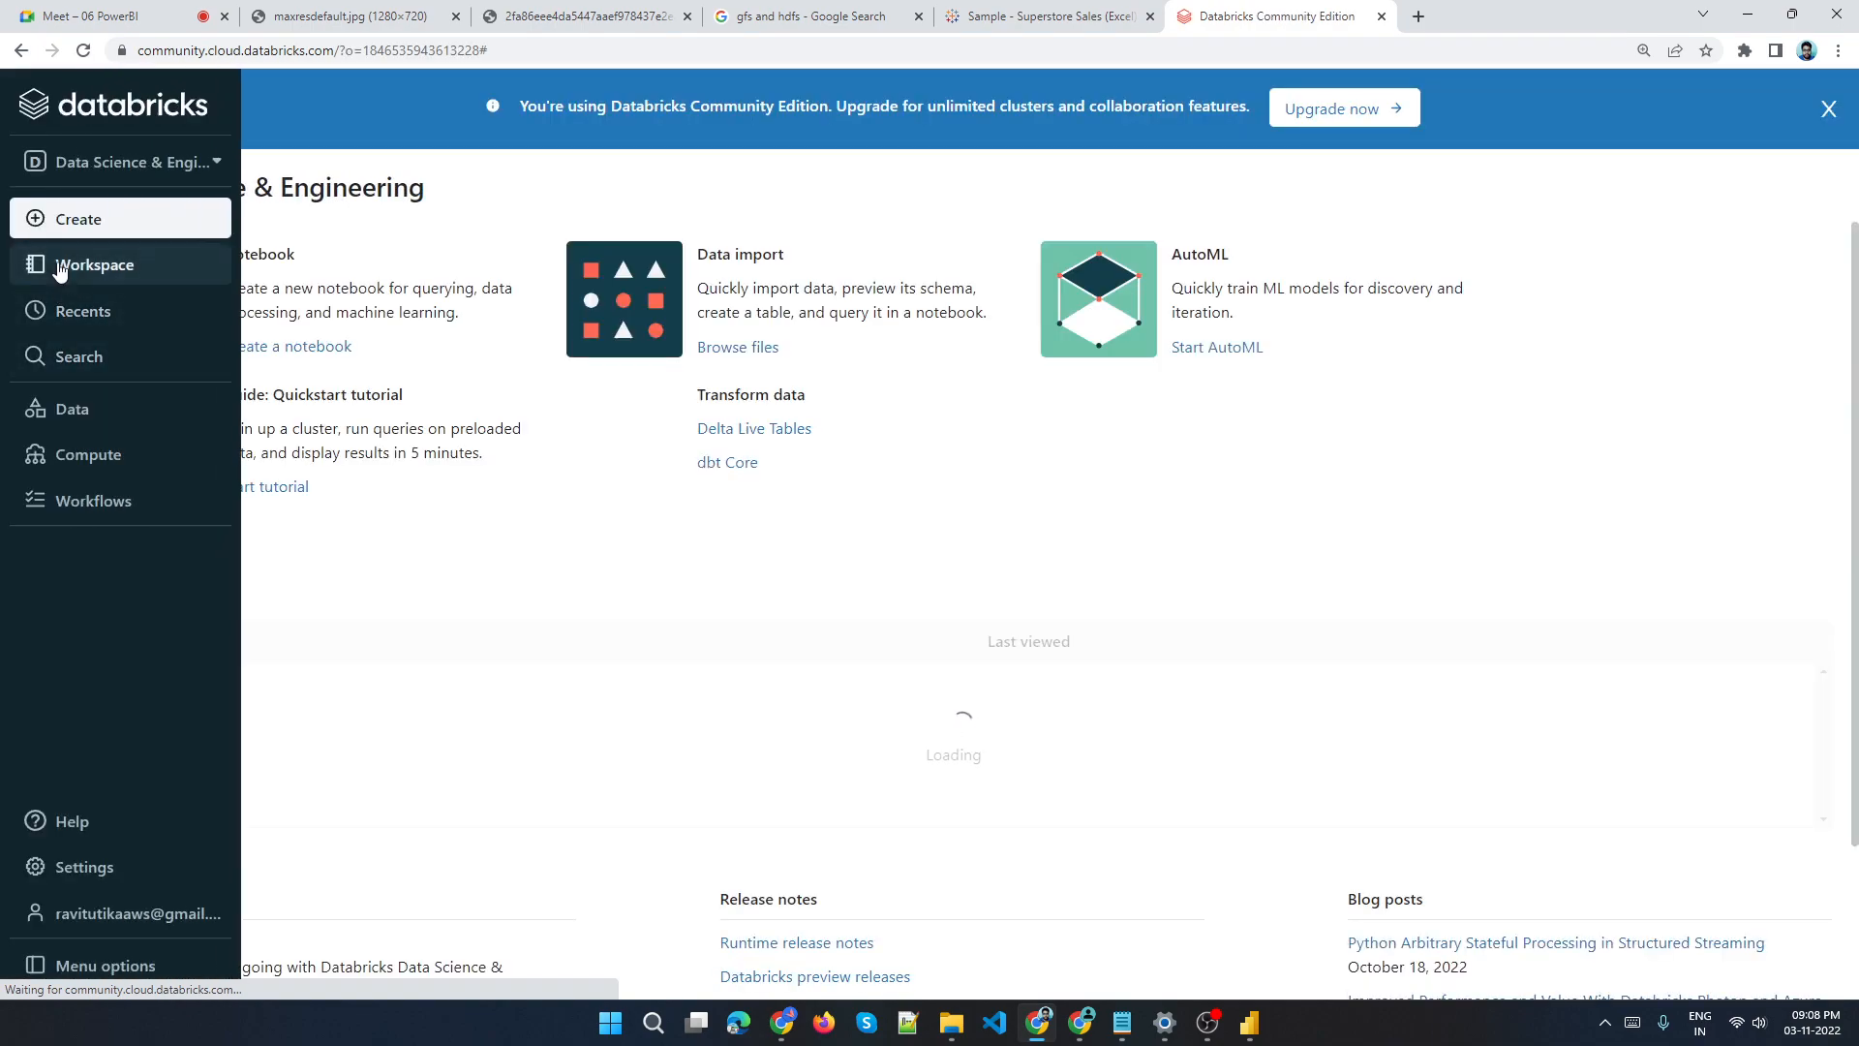
click(58, 265)
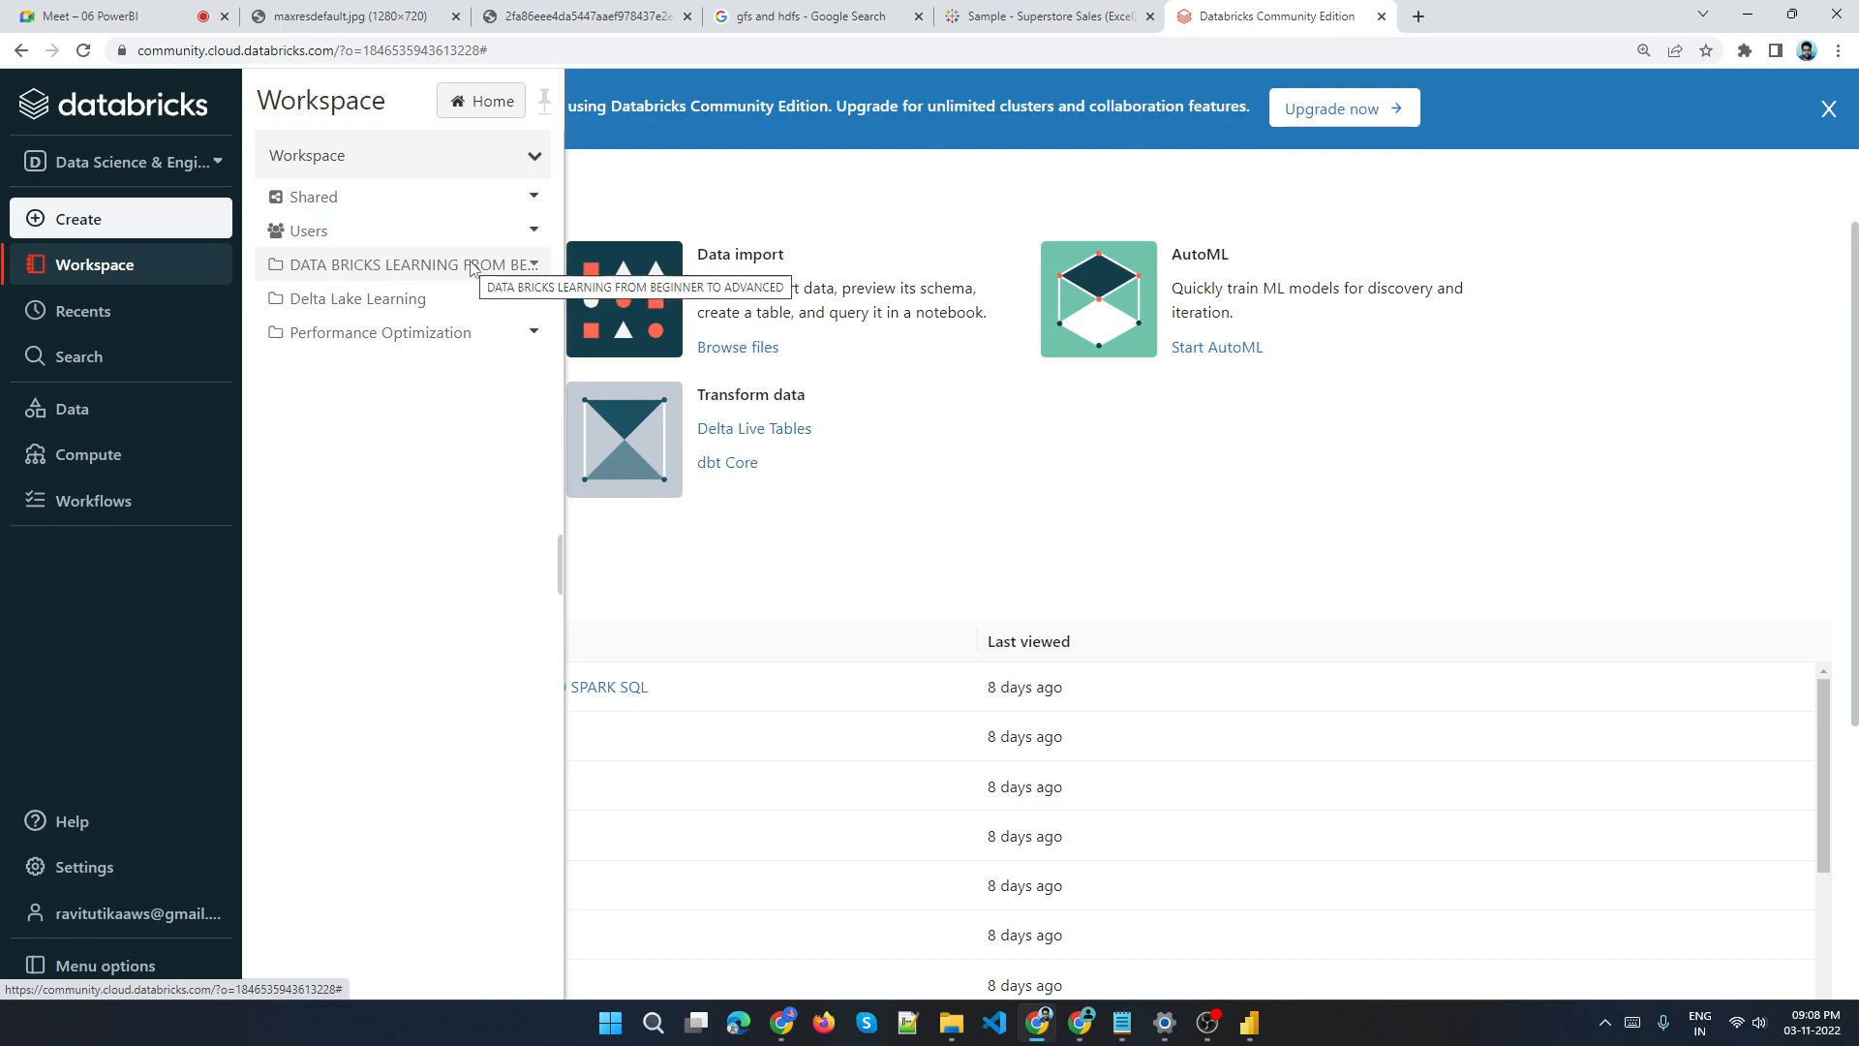
click(504, 268)
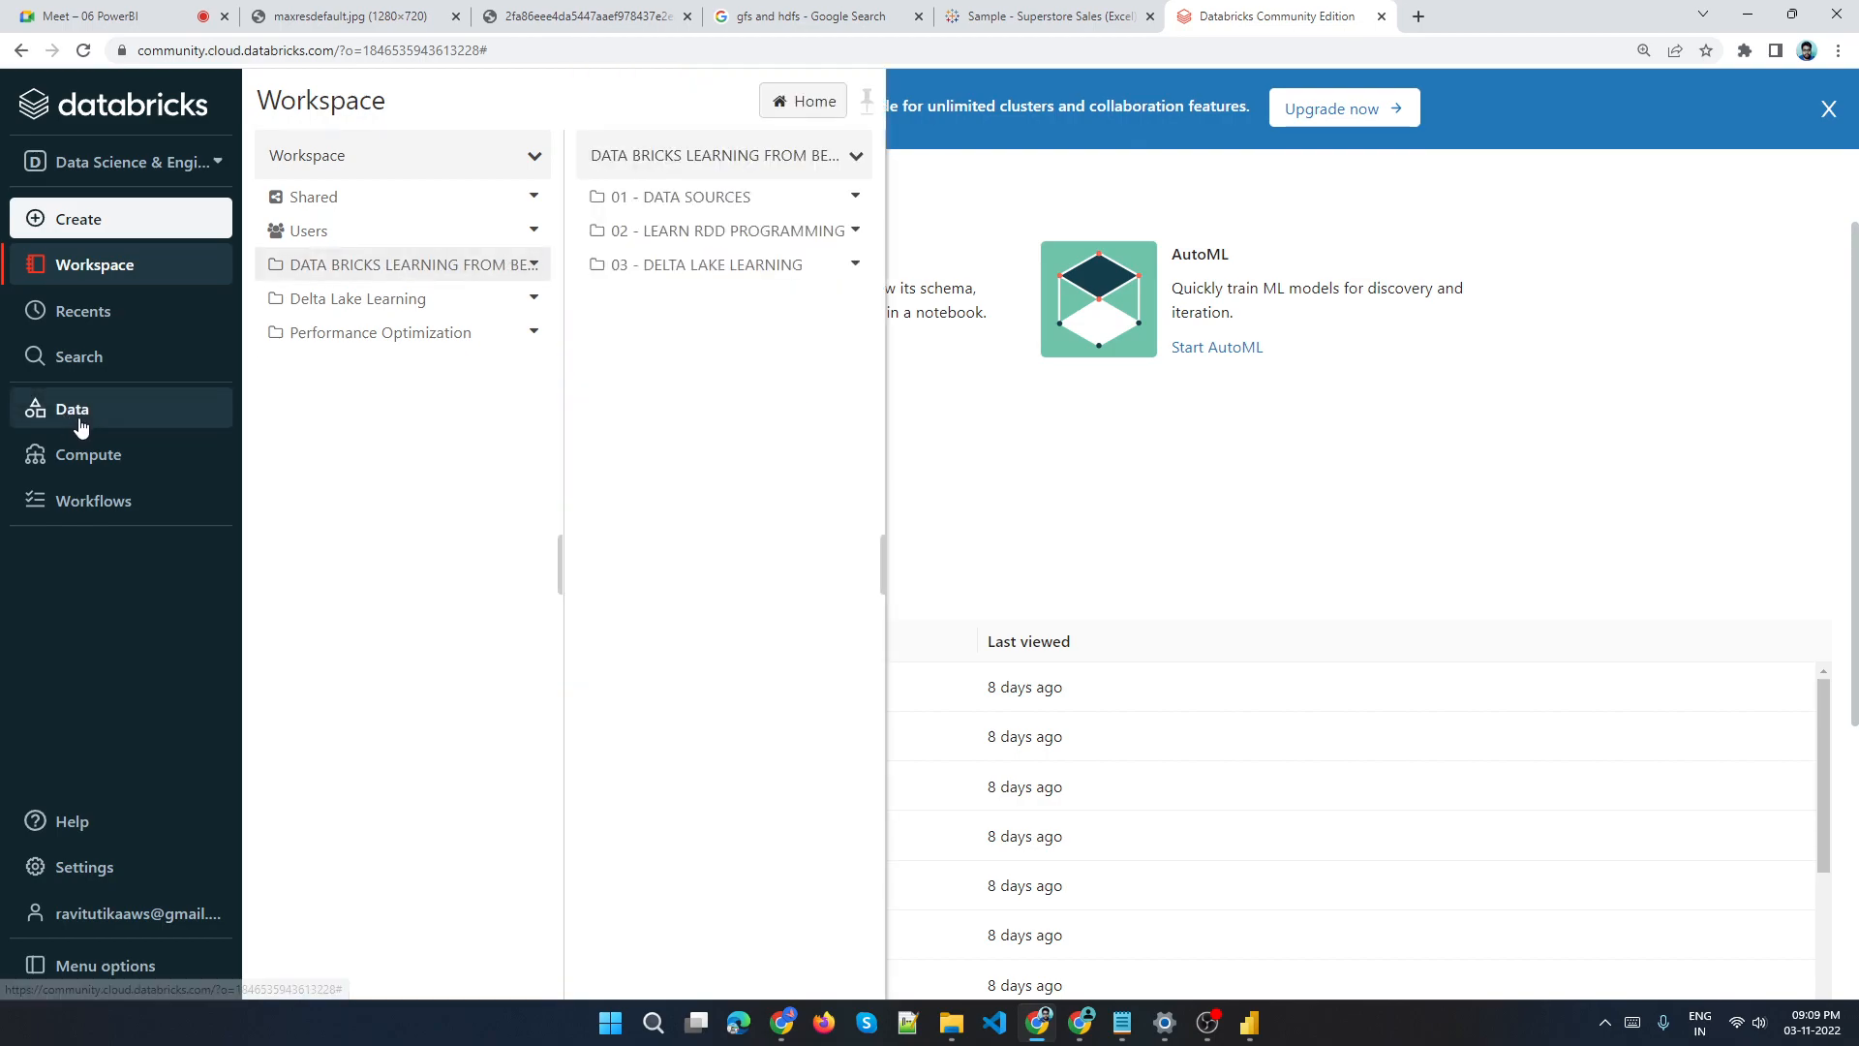
click(74, 414)
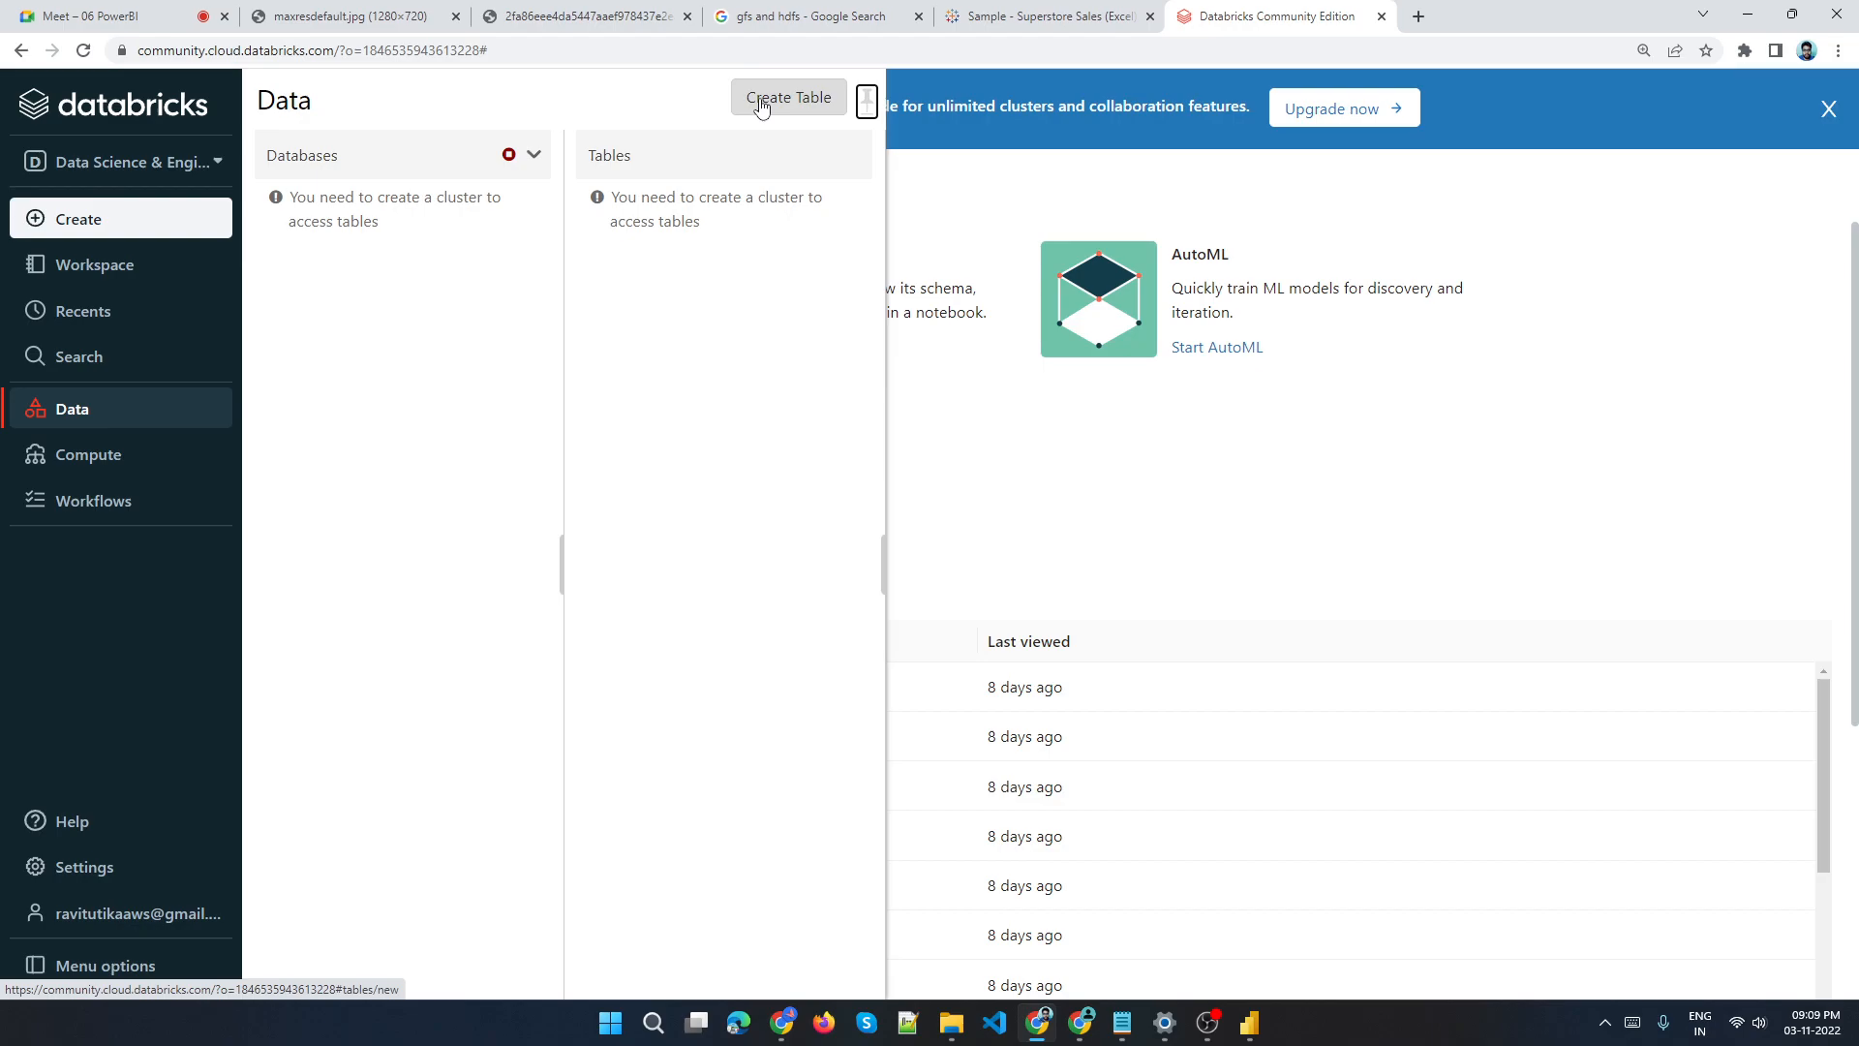
click(761, 101)
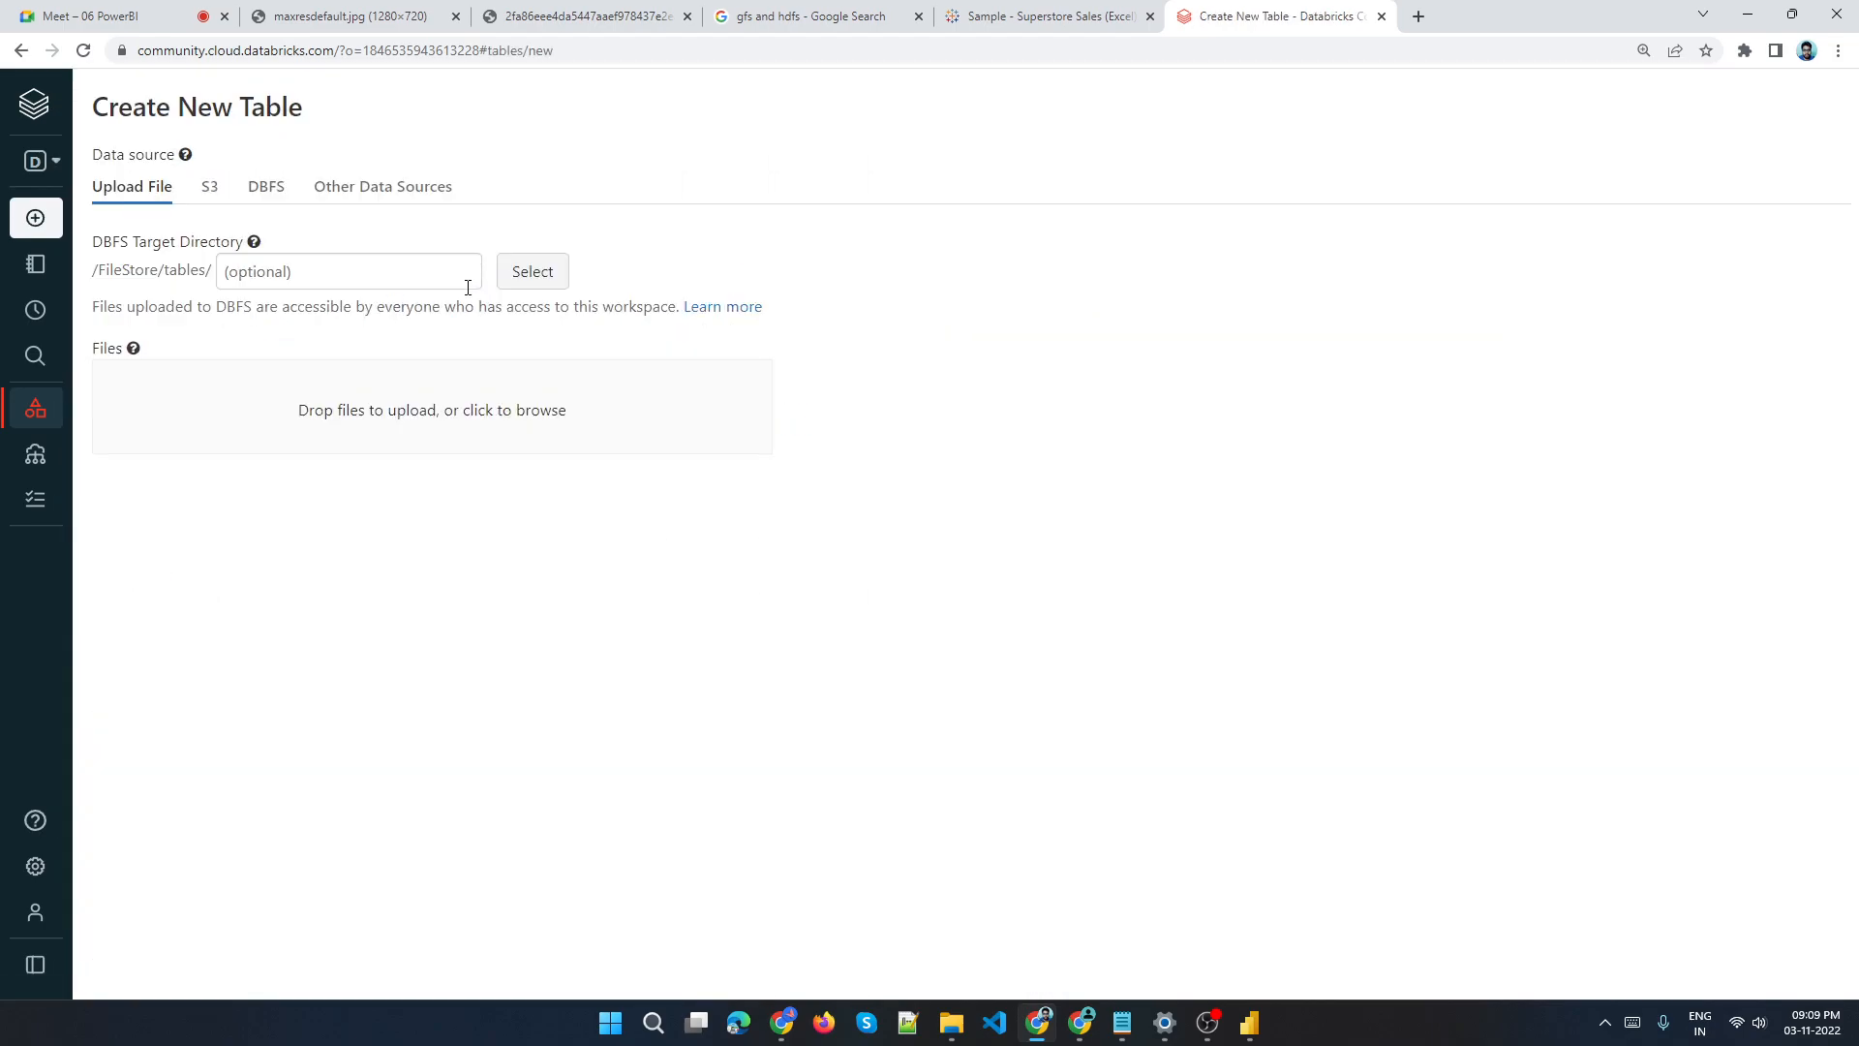
Step: On the DBFS tab, browse to FileStore > tables and scroll through the stored files
click(265, 189)
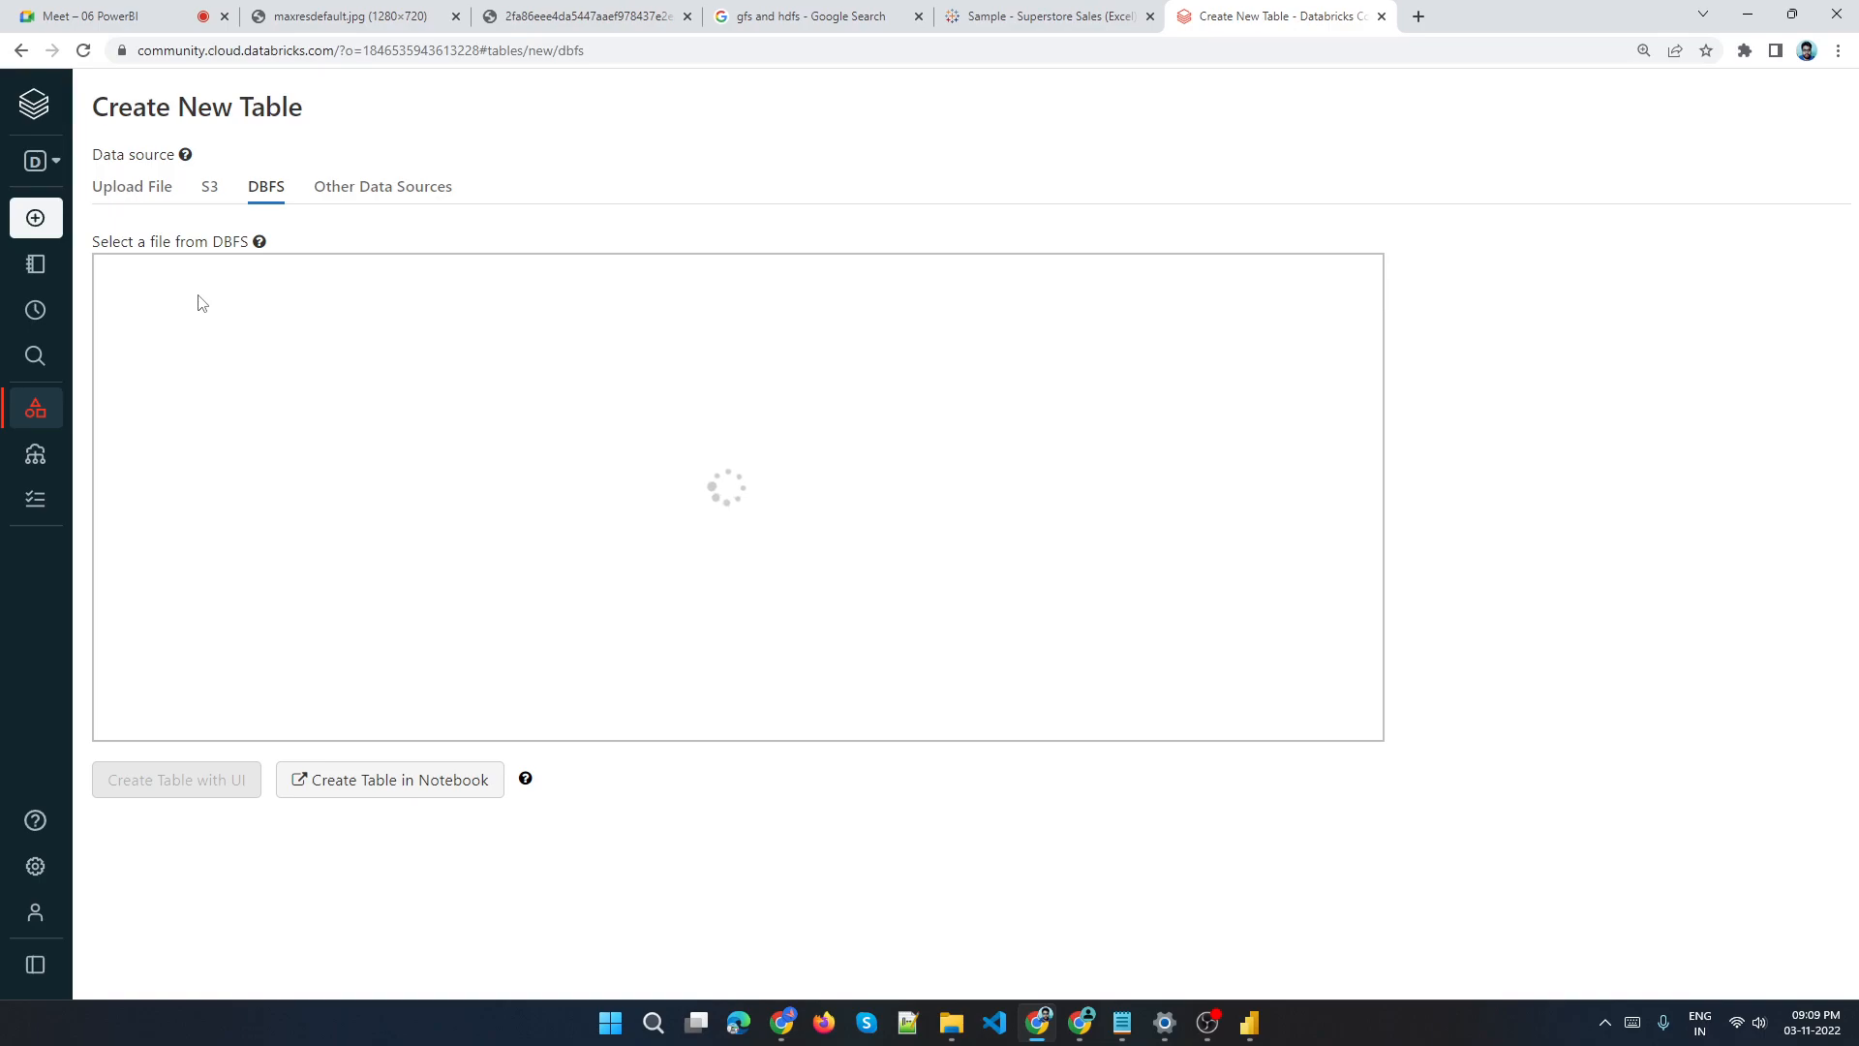
click(167, 307)
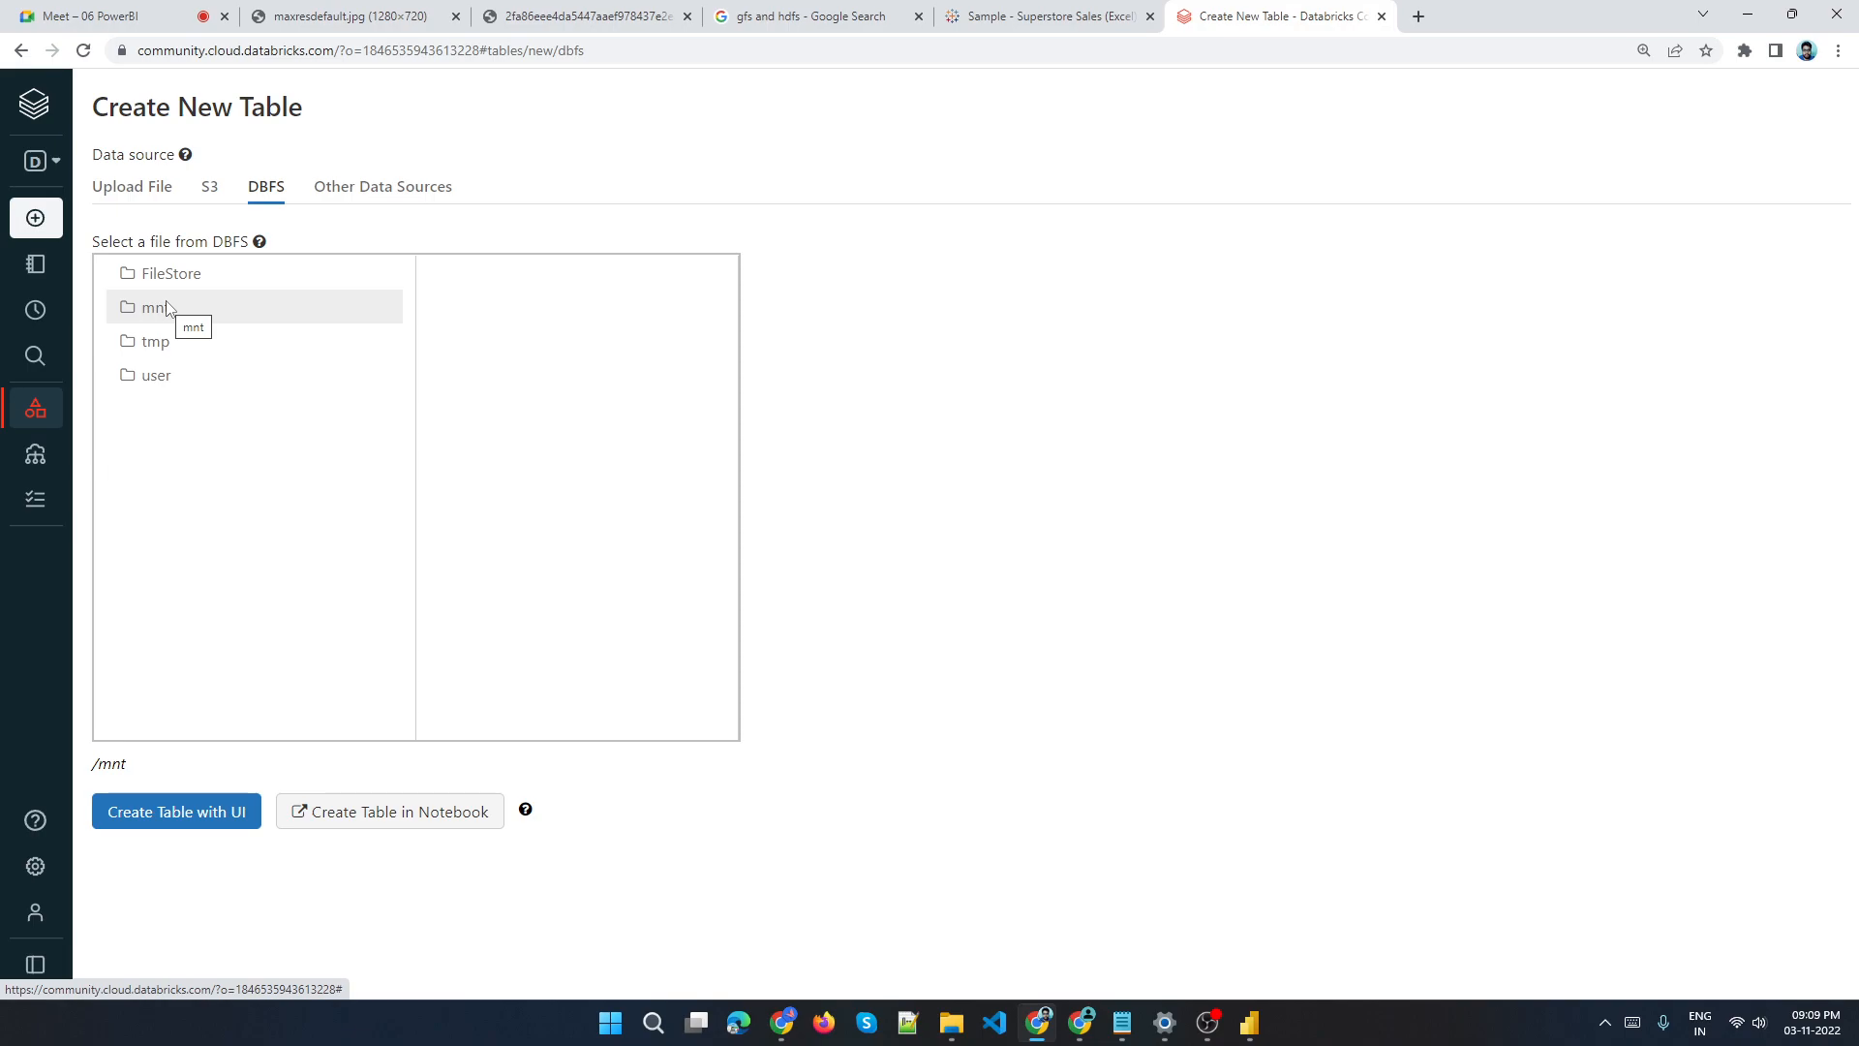
click(174, 274)
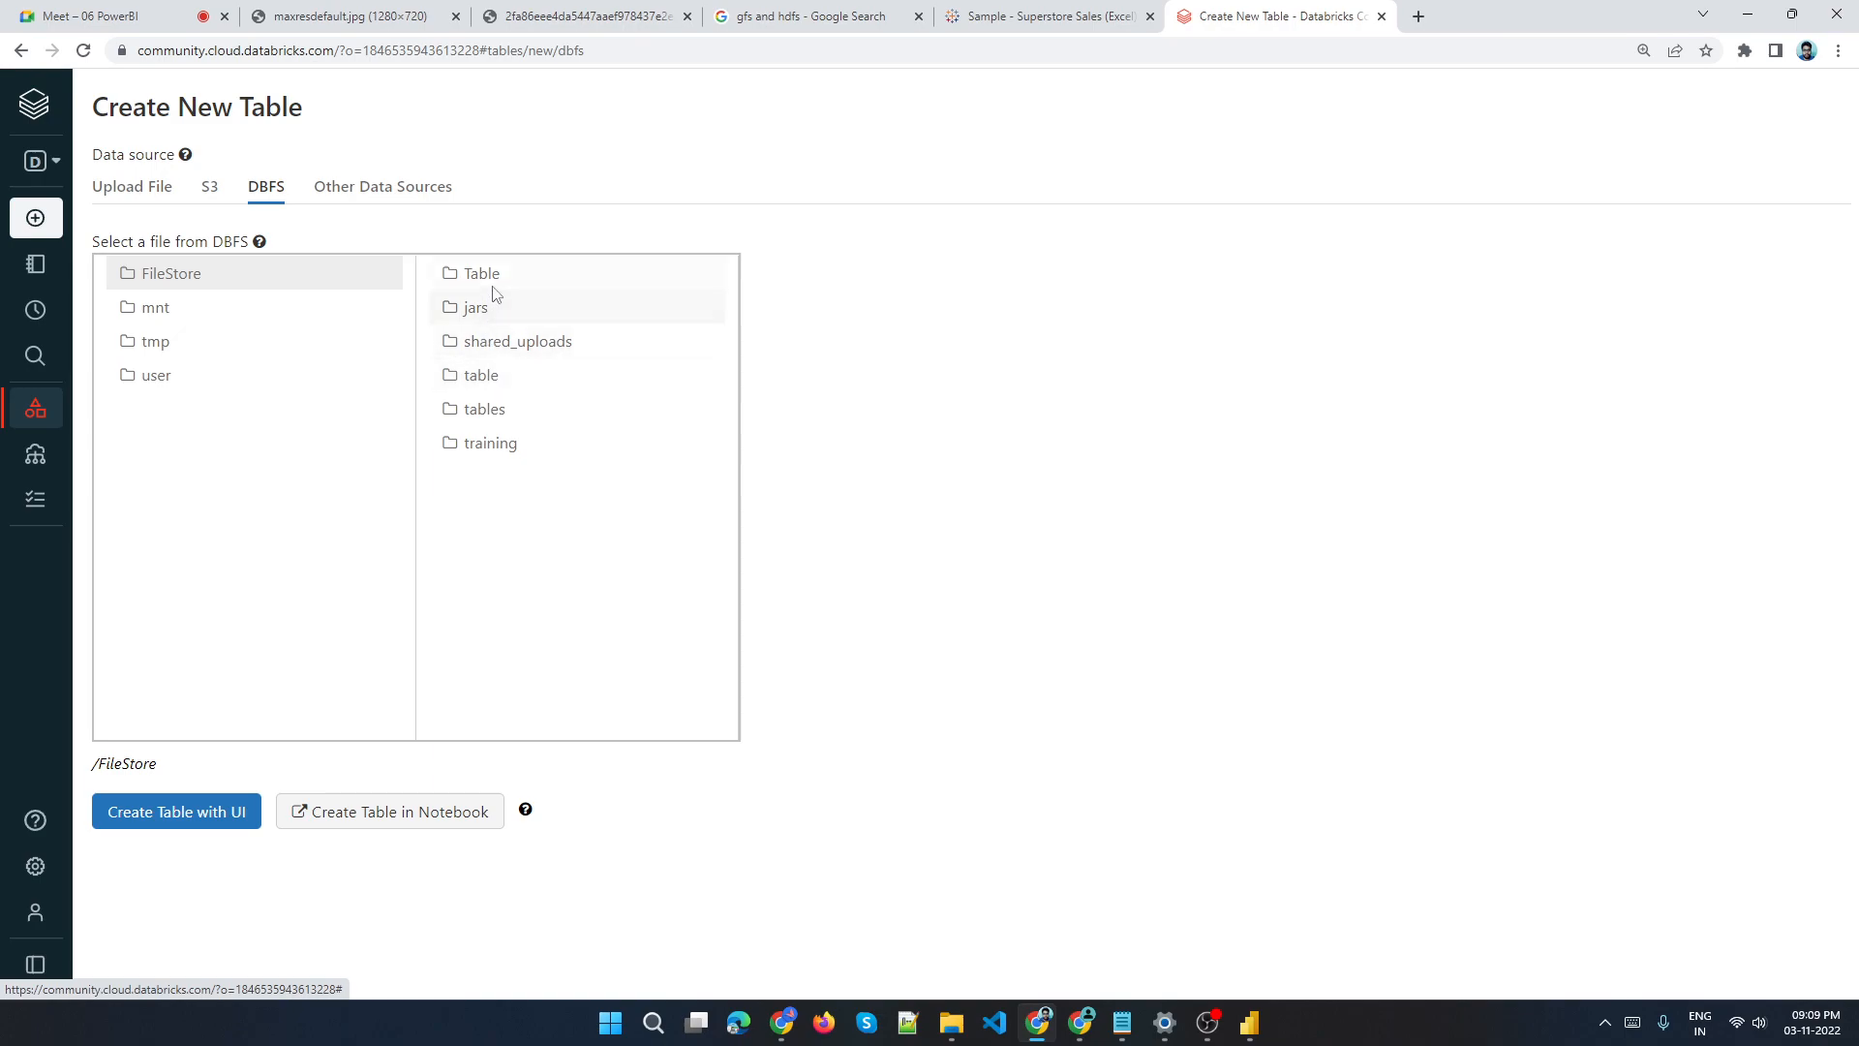
click(481, 378)
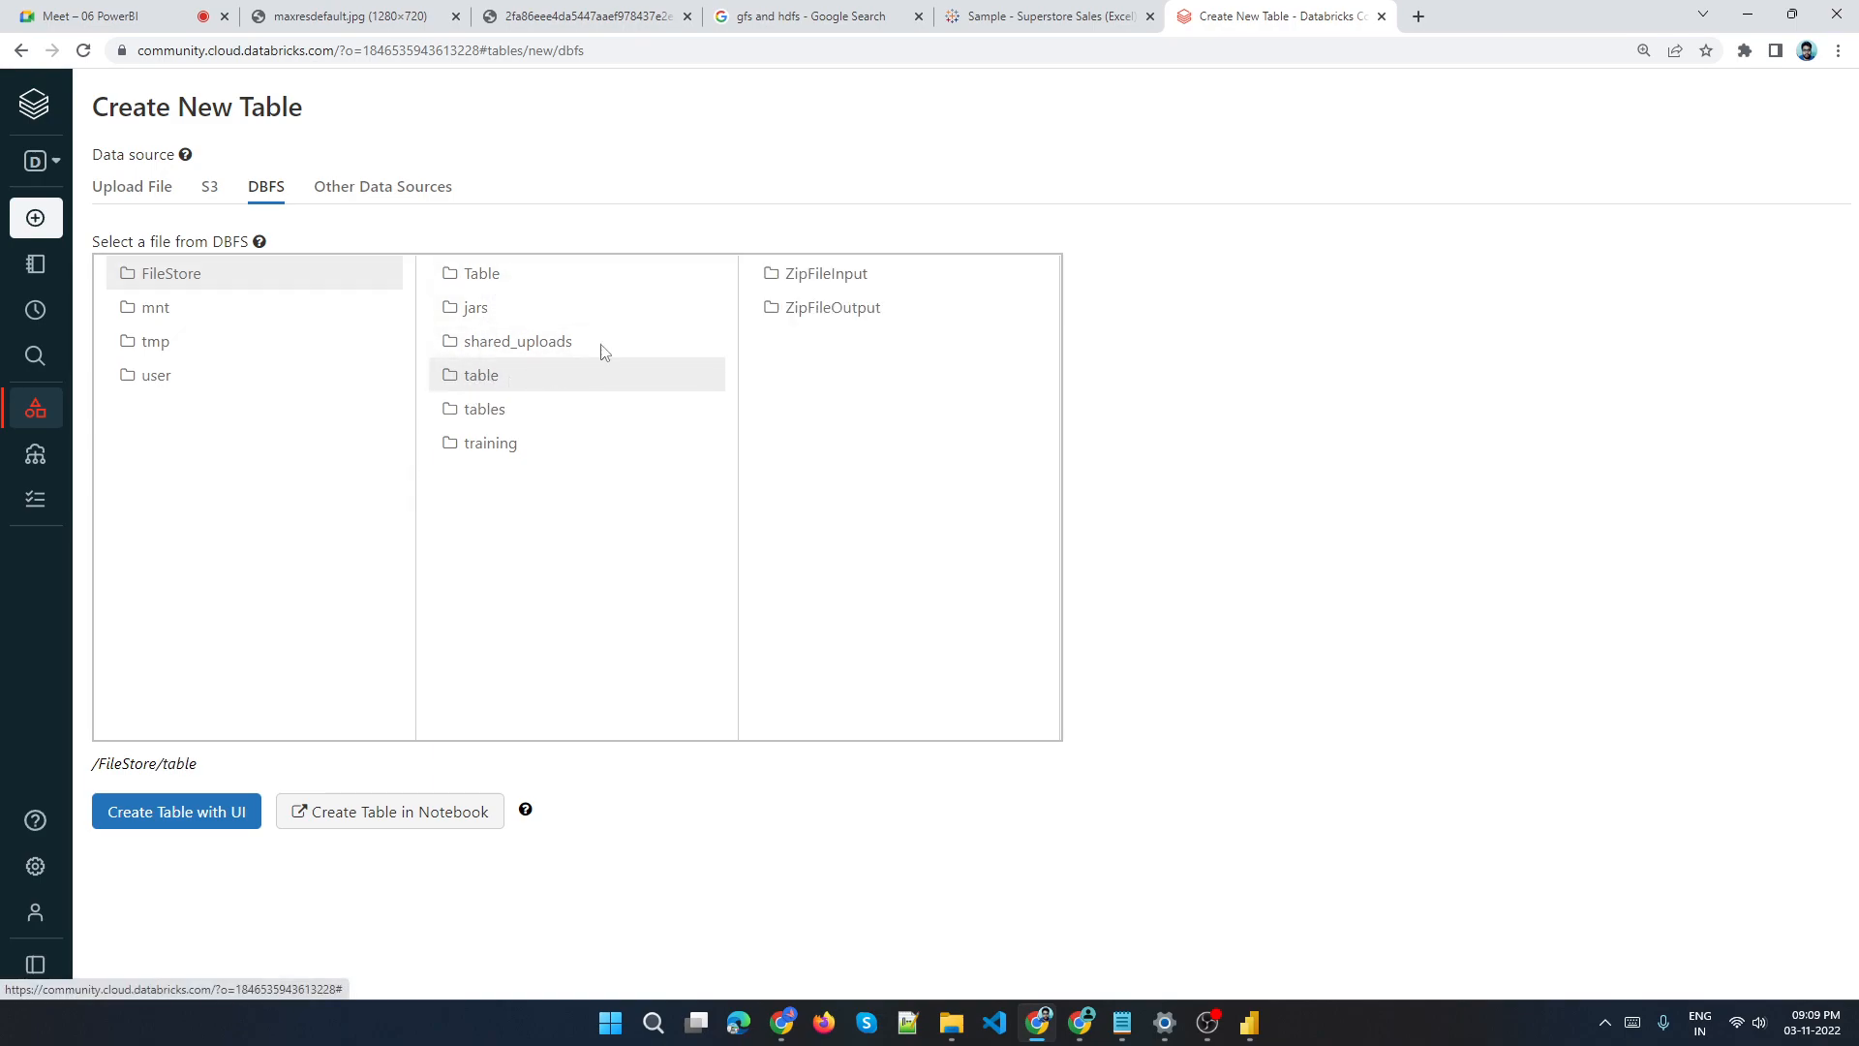
click(484, 408)
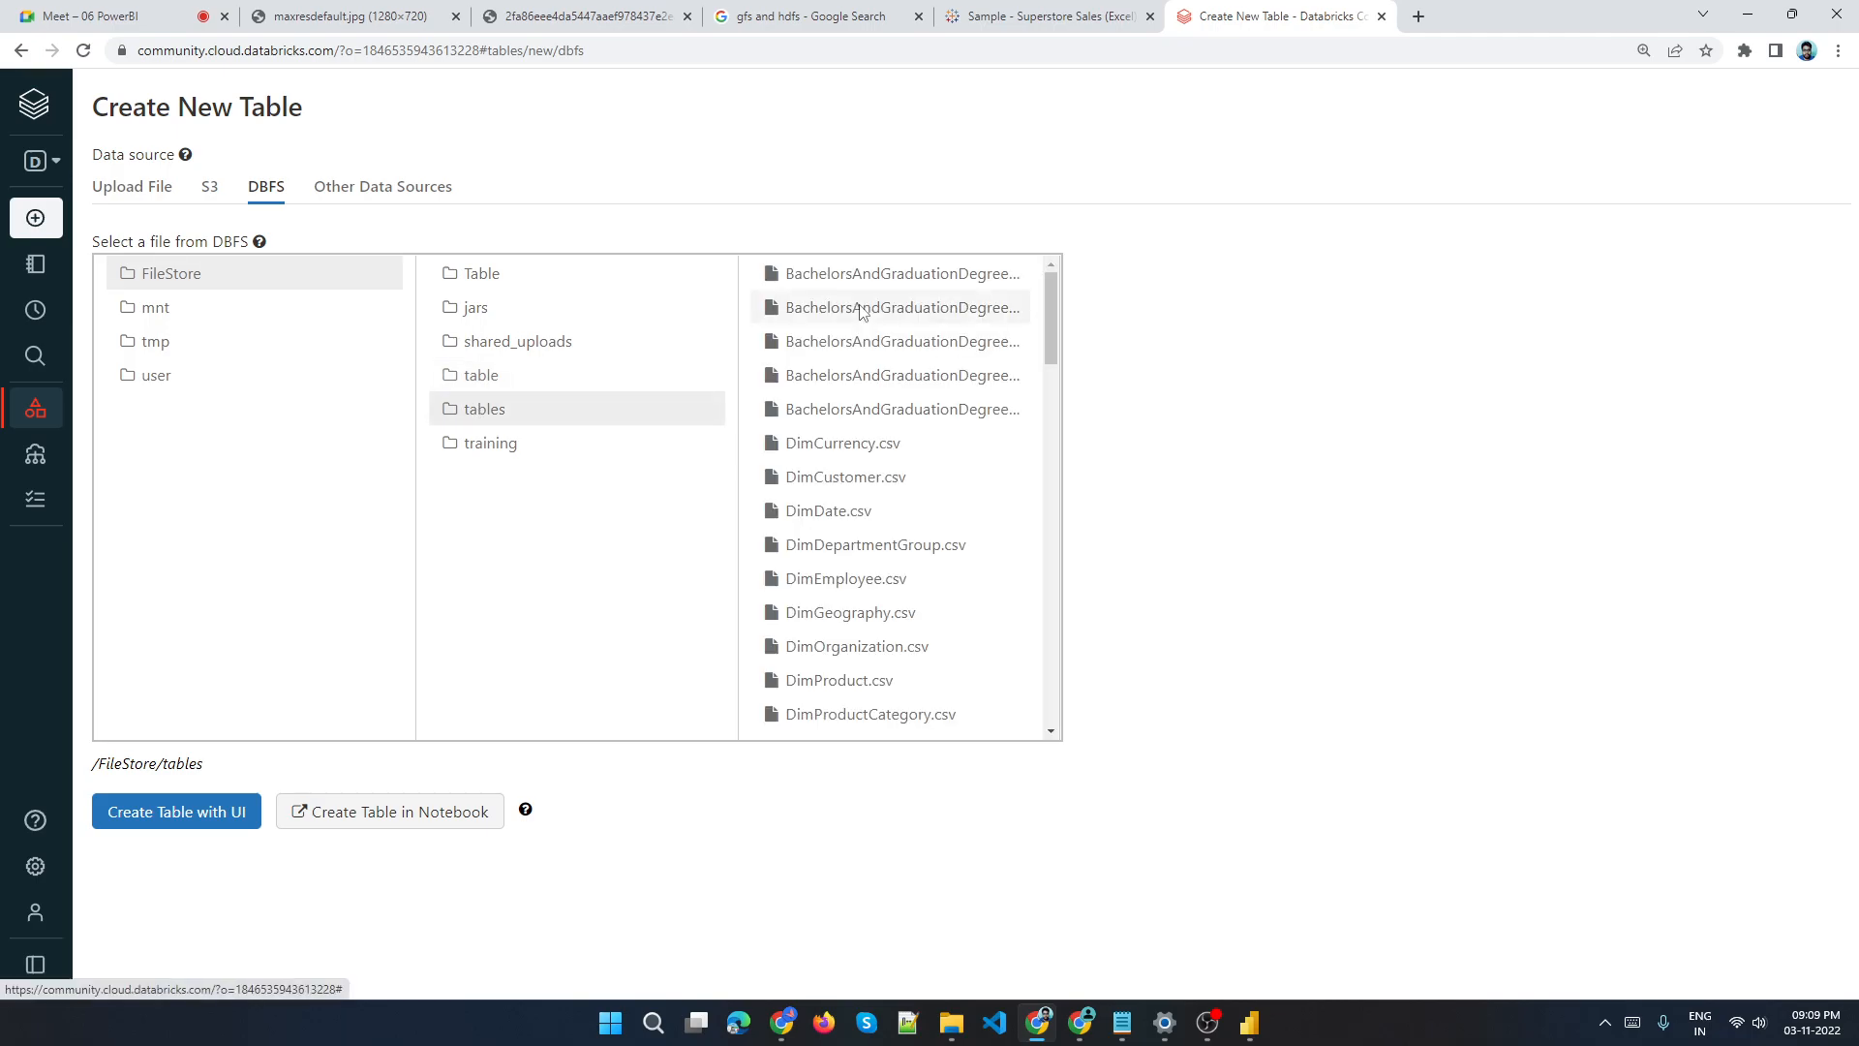
click(942, 277)
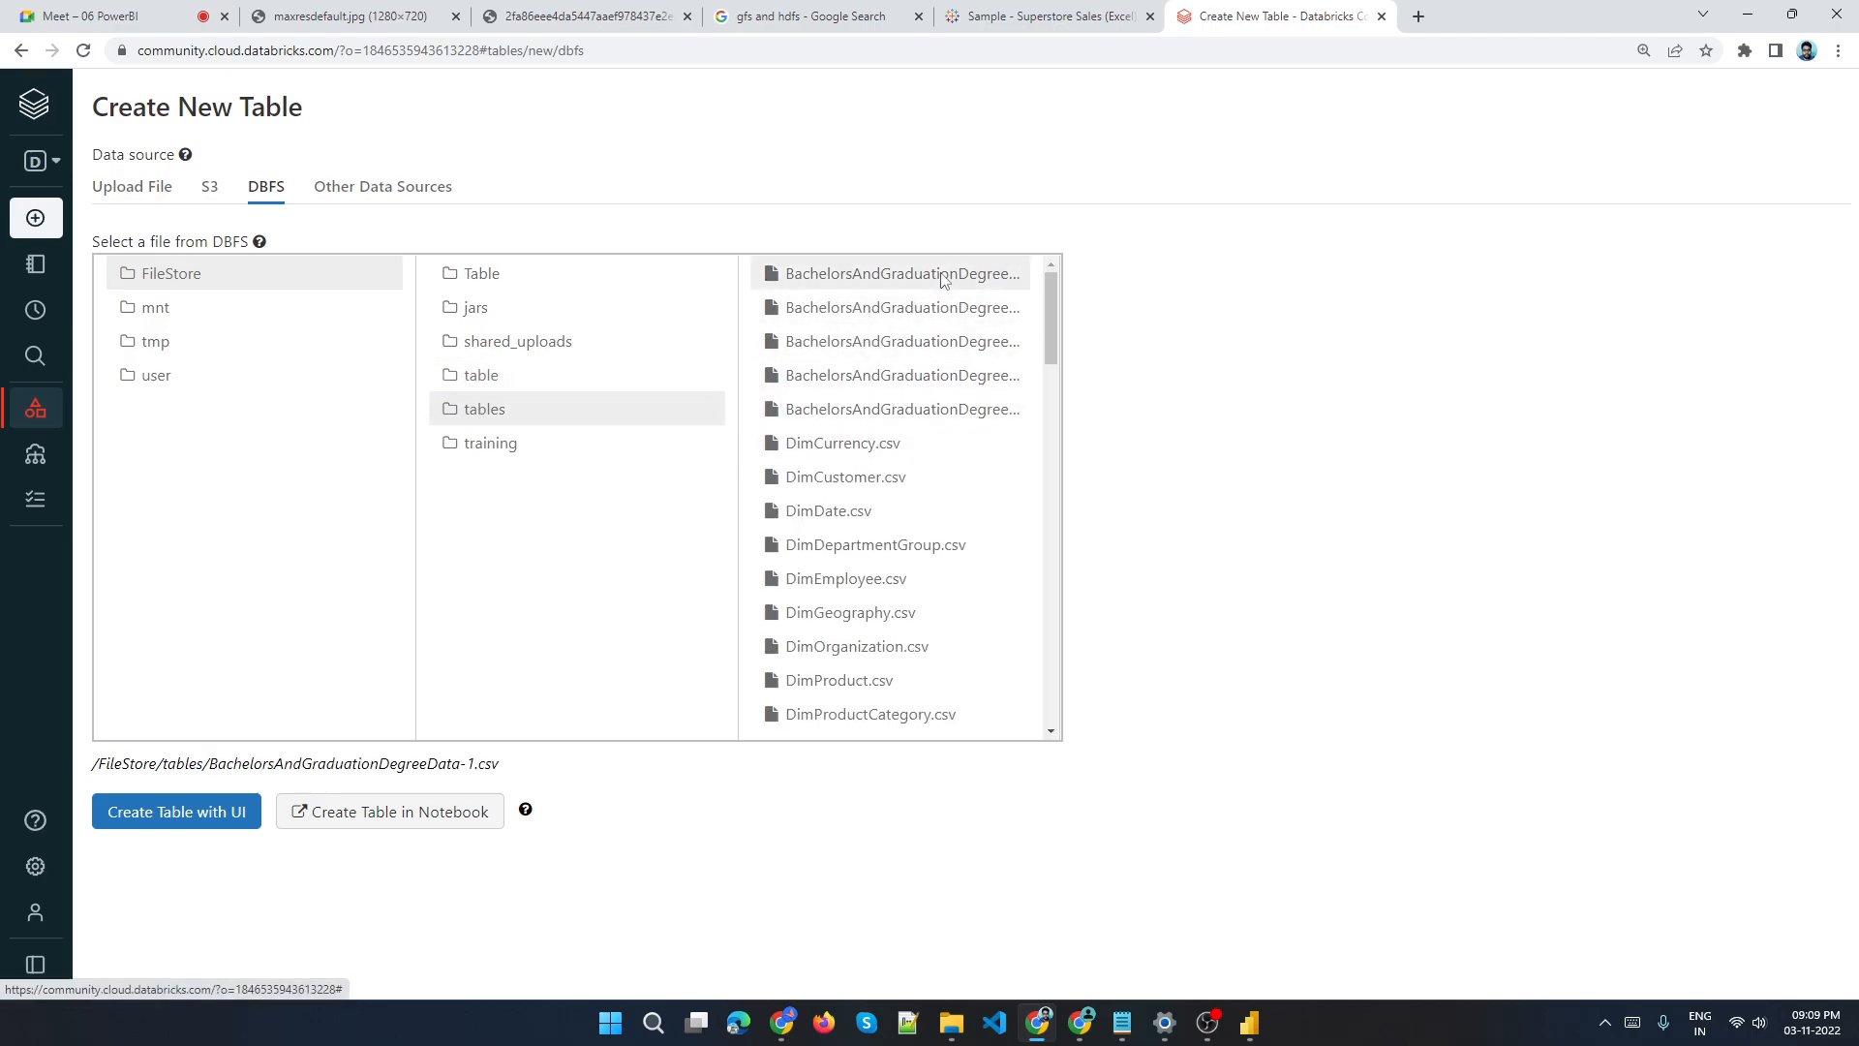
click(881, 306)
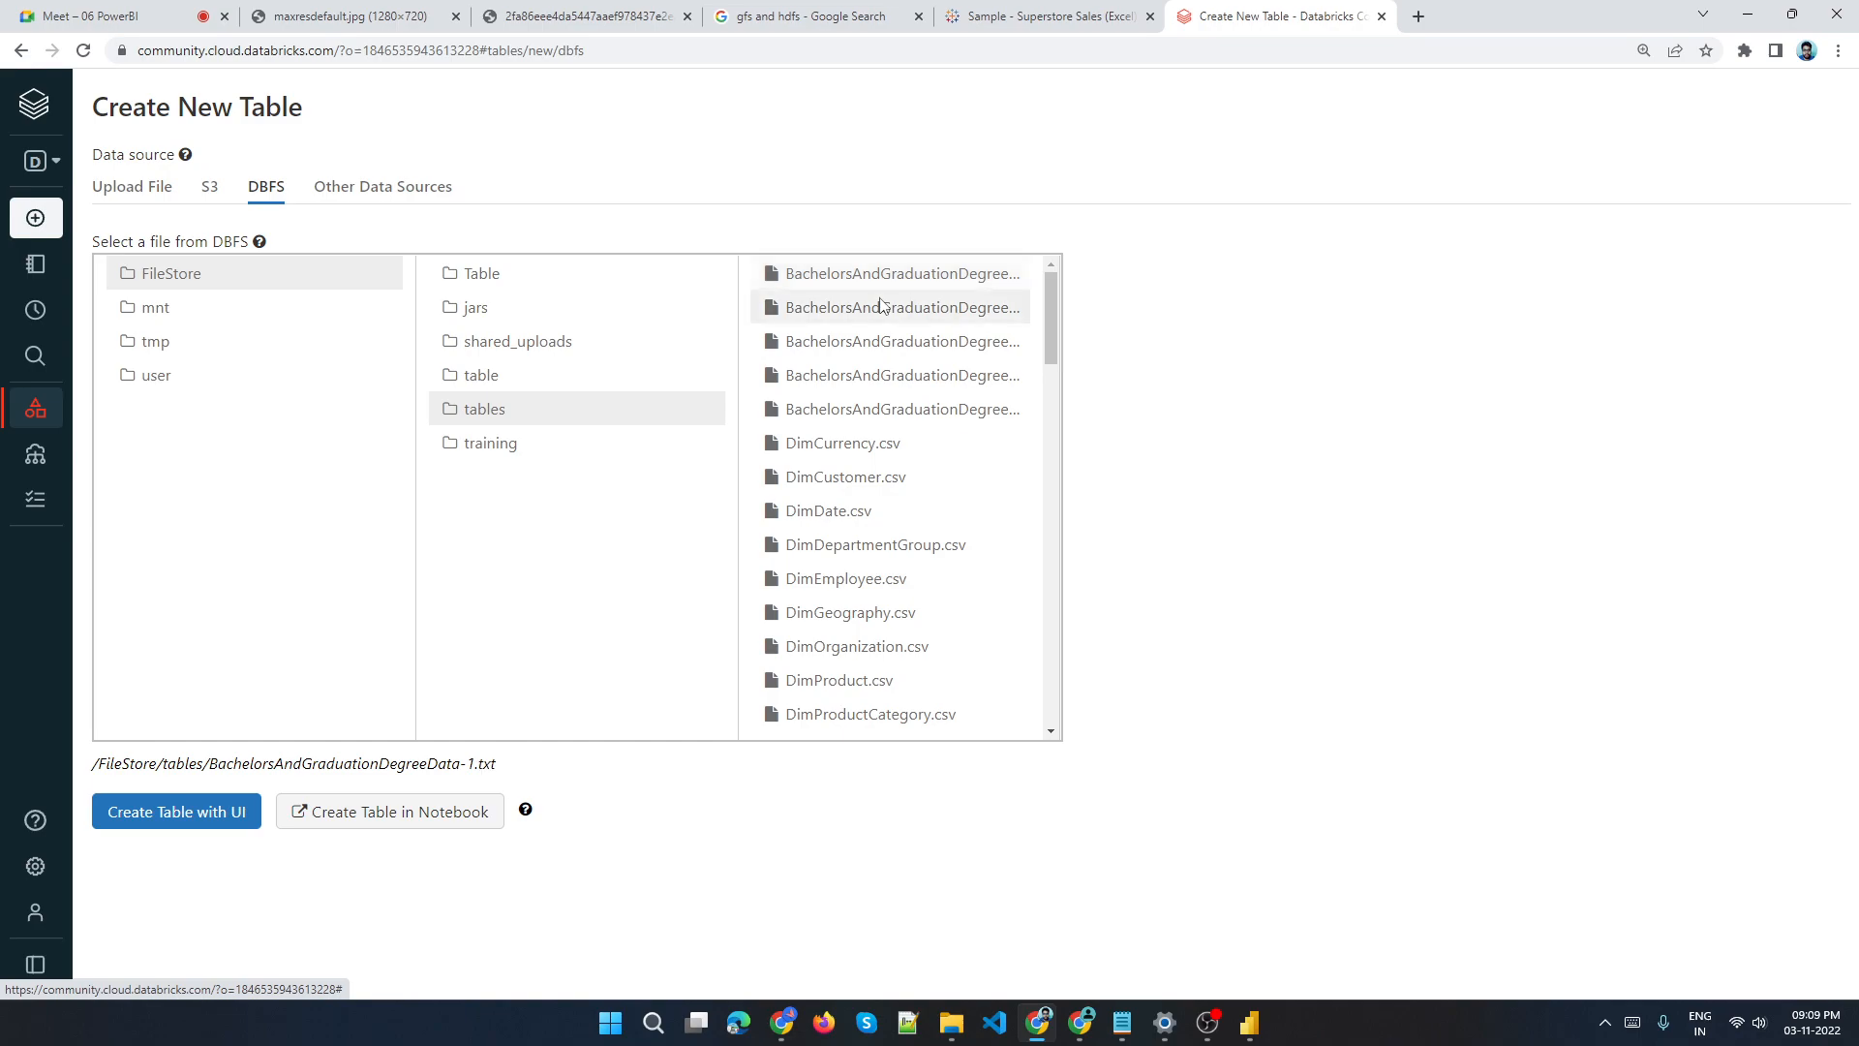
click(917, 345)
scroll(830, 581, down, 10)
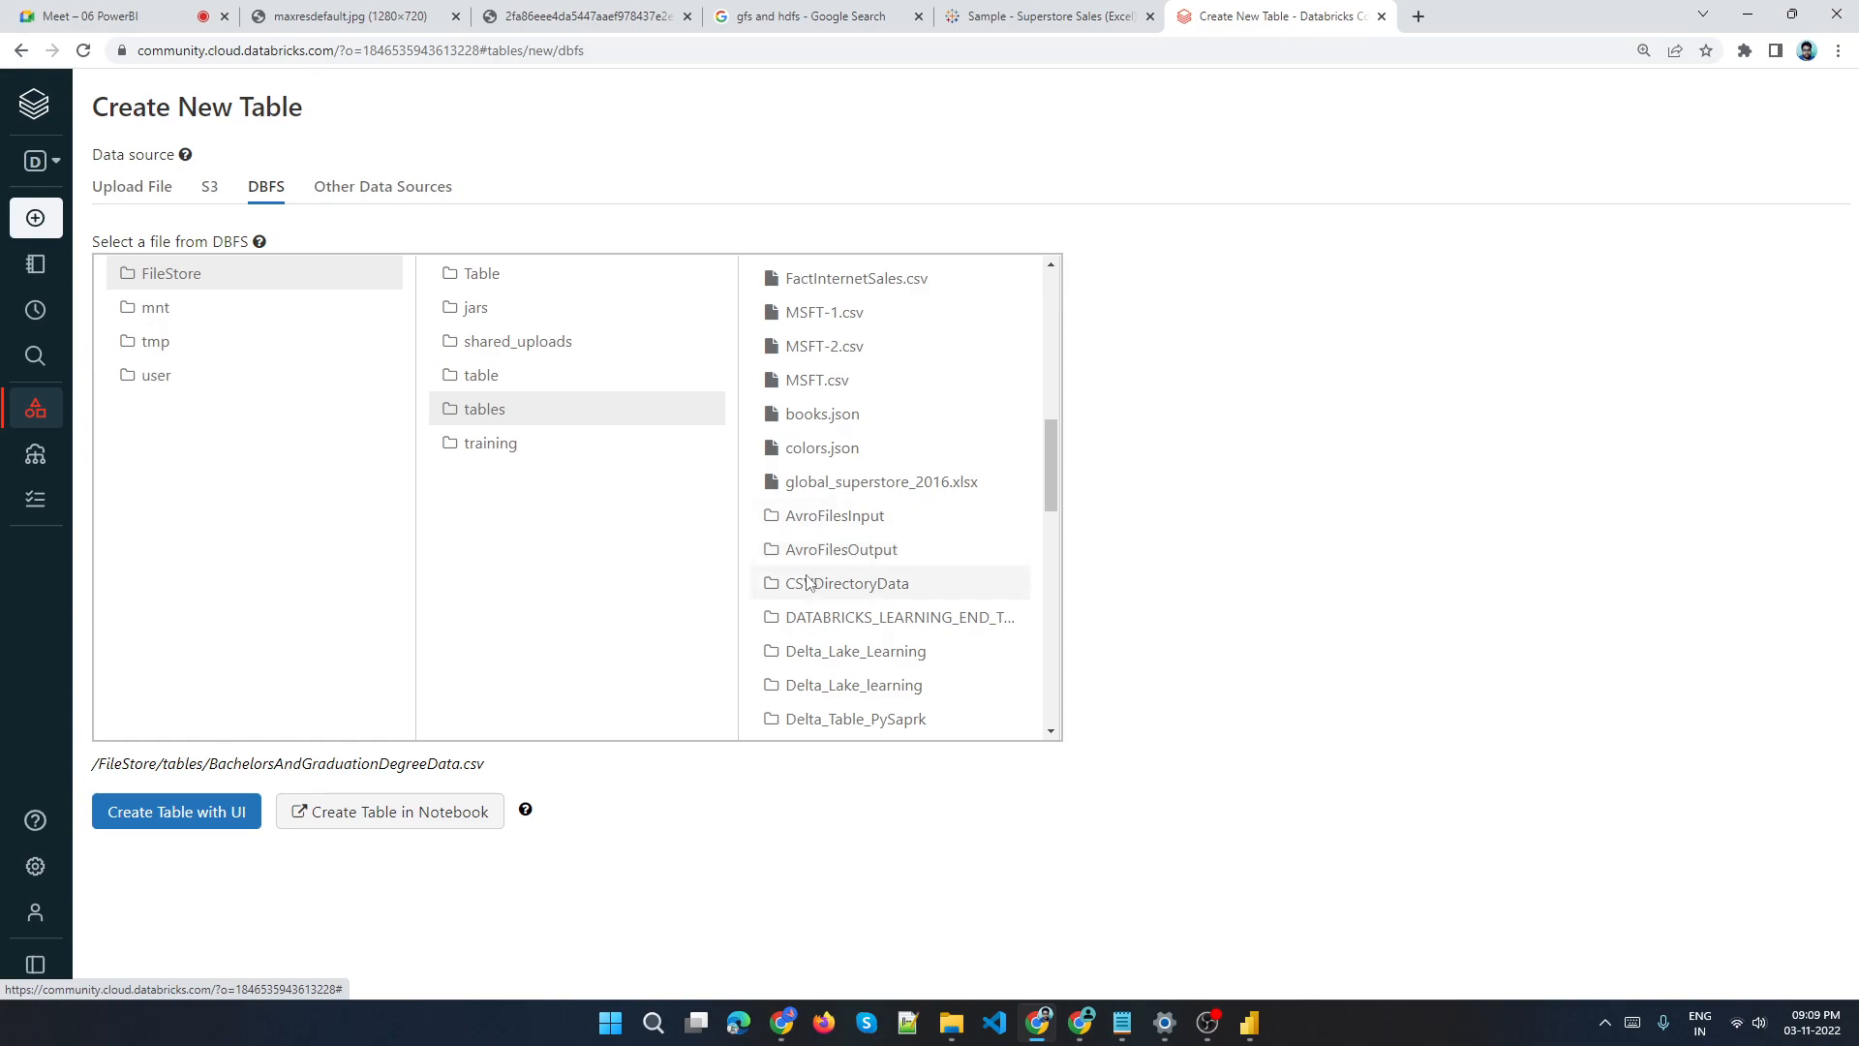
scroll(818, 644, down, 1)
scroll(818, 644, down, 7)
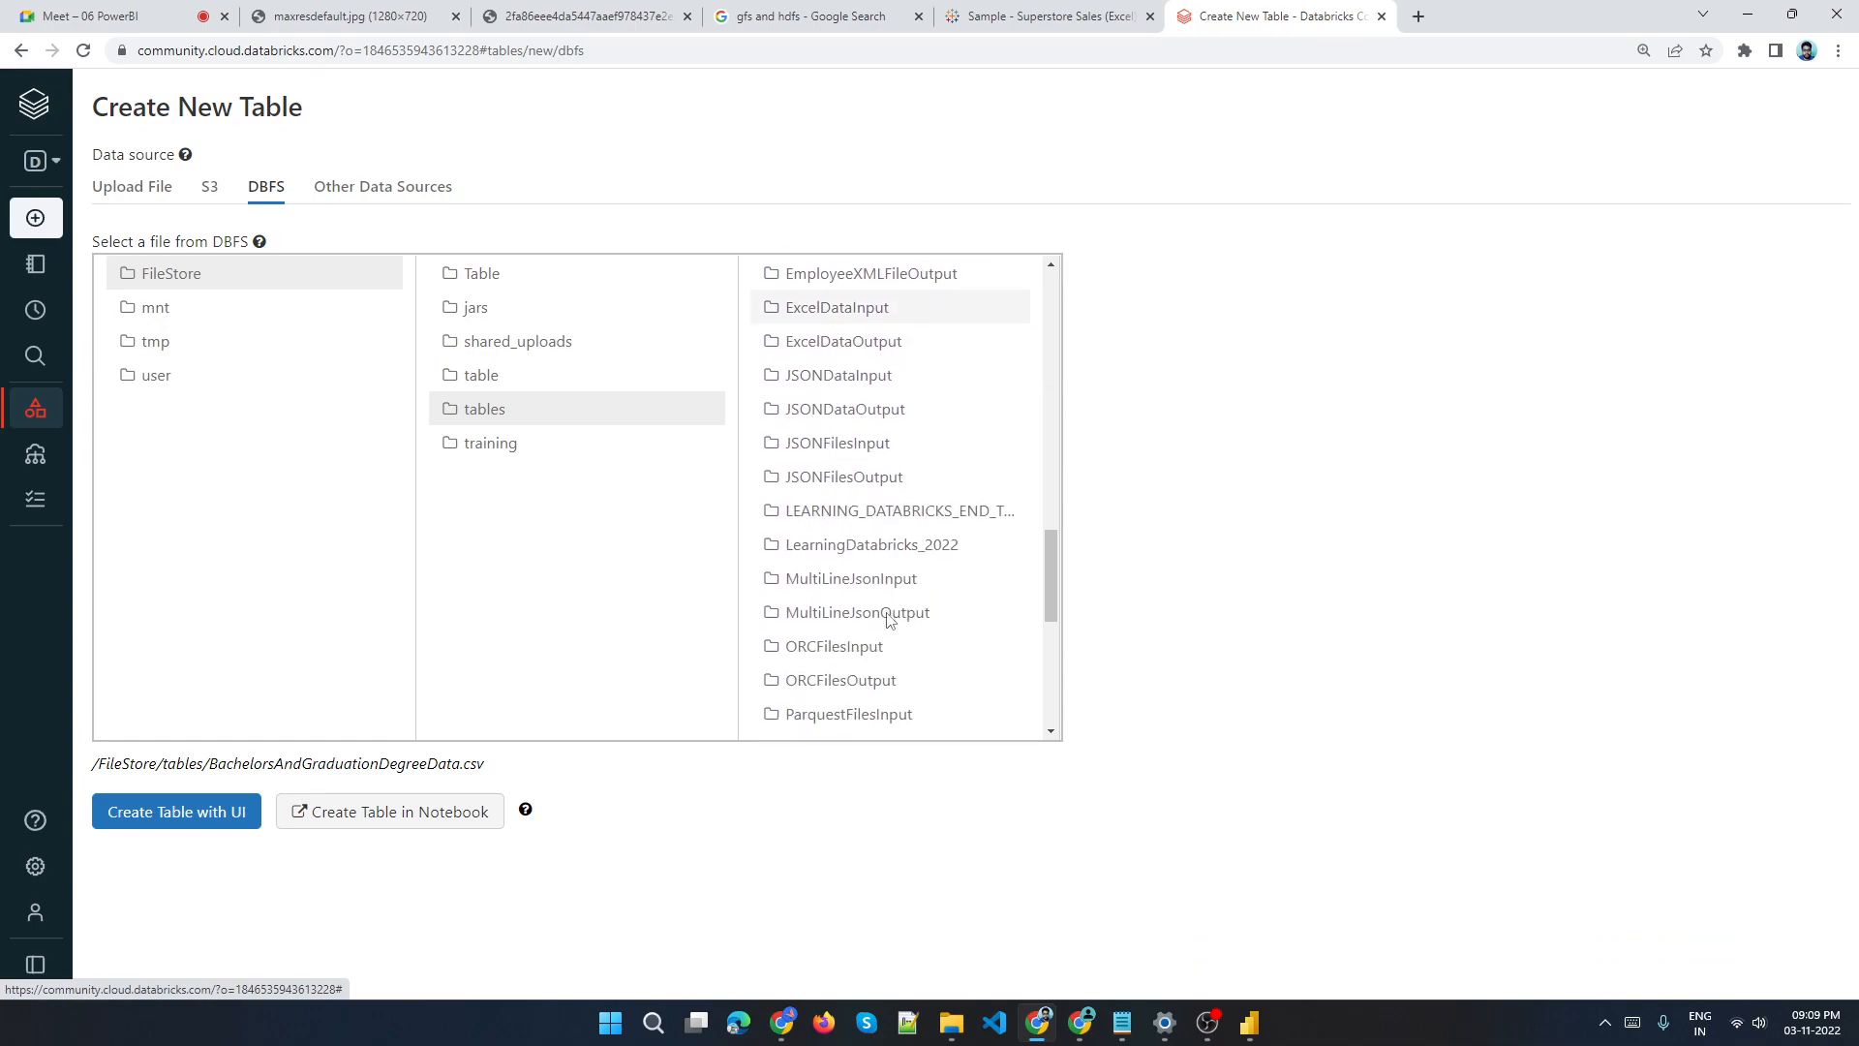
scroll(887, 620, down, 2)
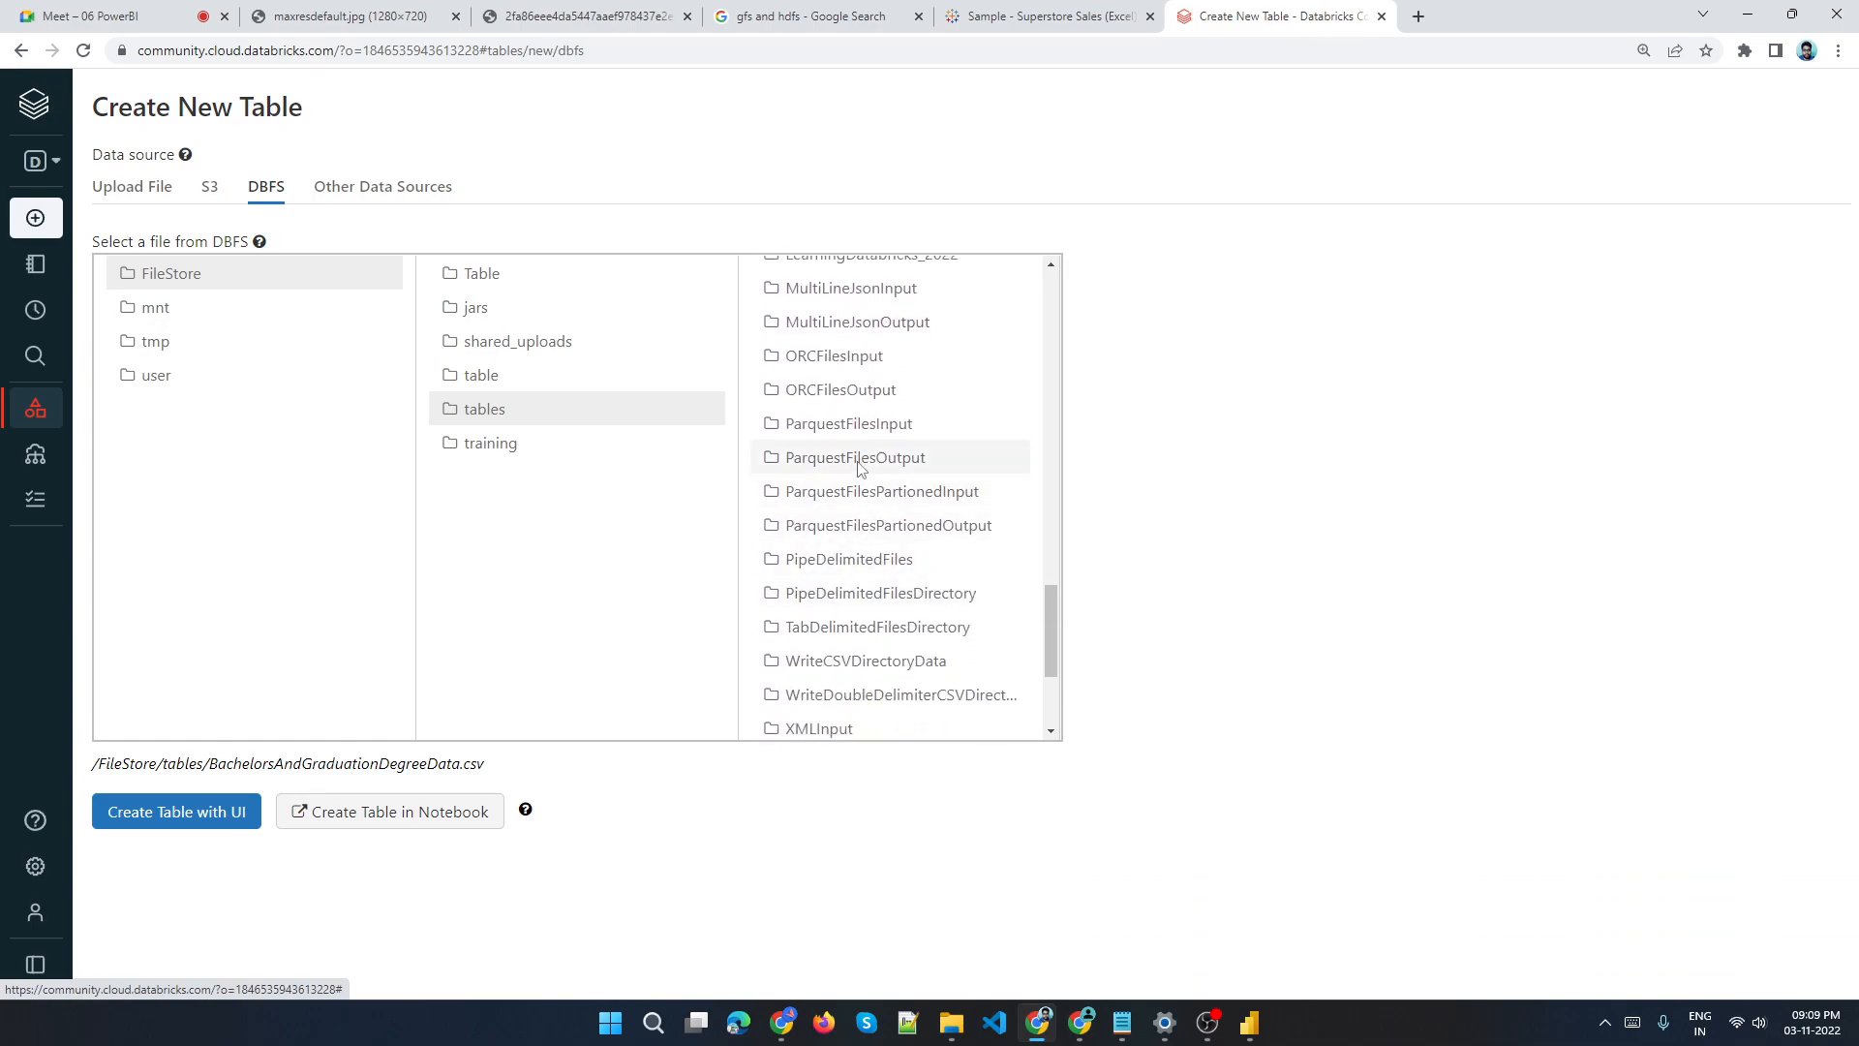
Step: Open ParquestFilesPartionedInput > Gender=F, pick the part-00000 file and select its full path
click(889, 501)
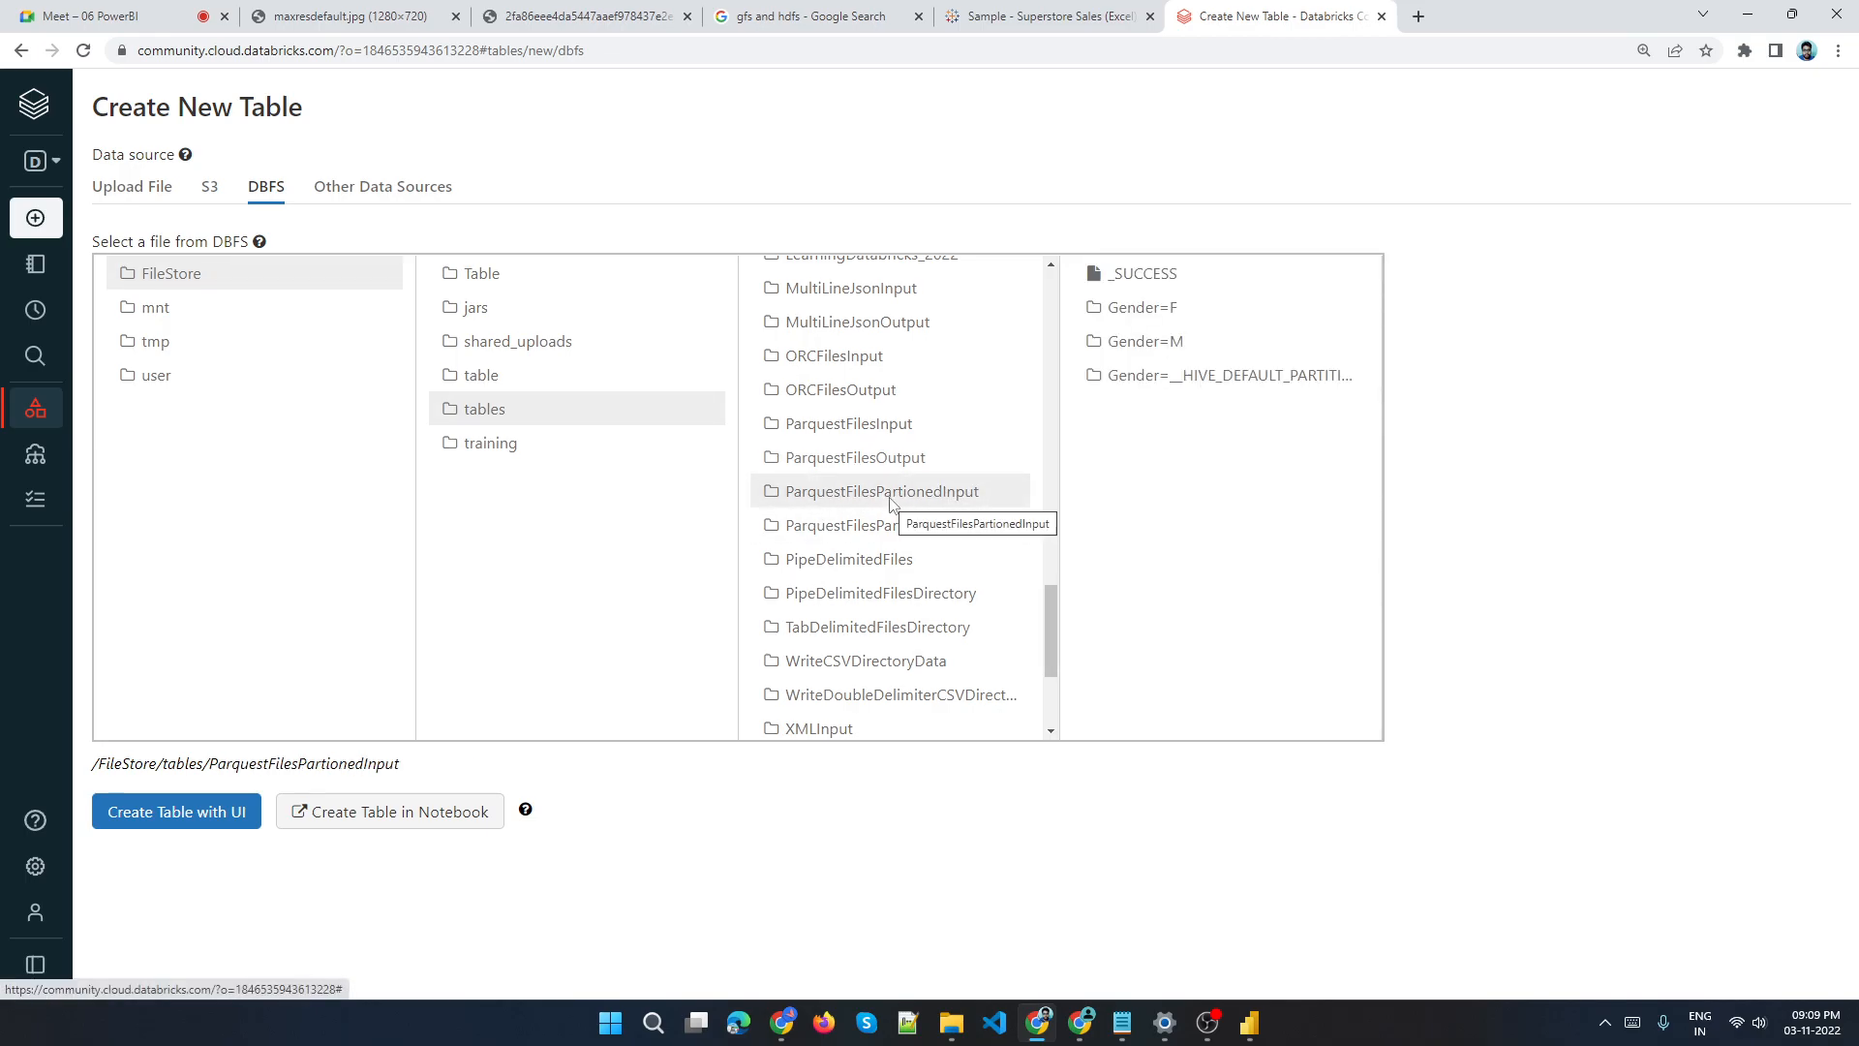
click(1180, 377)
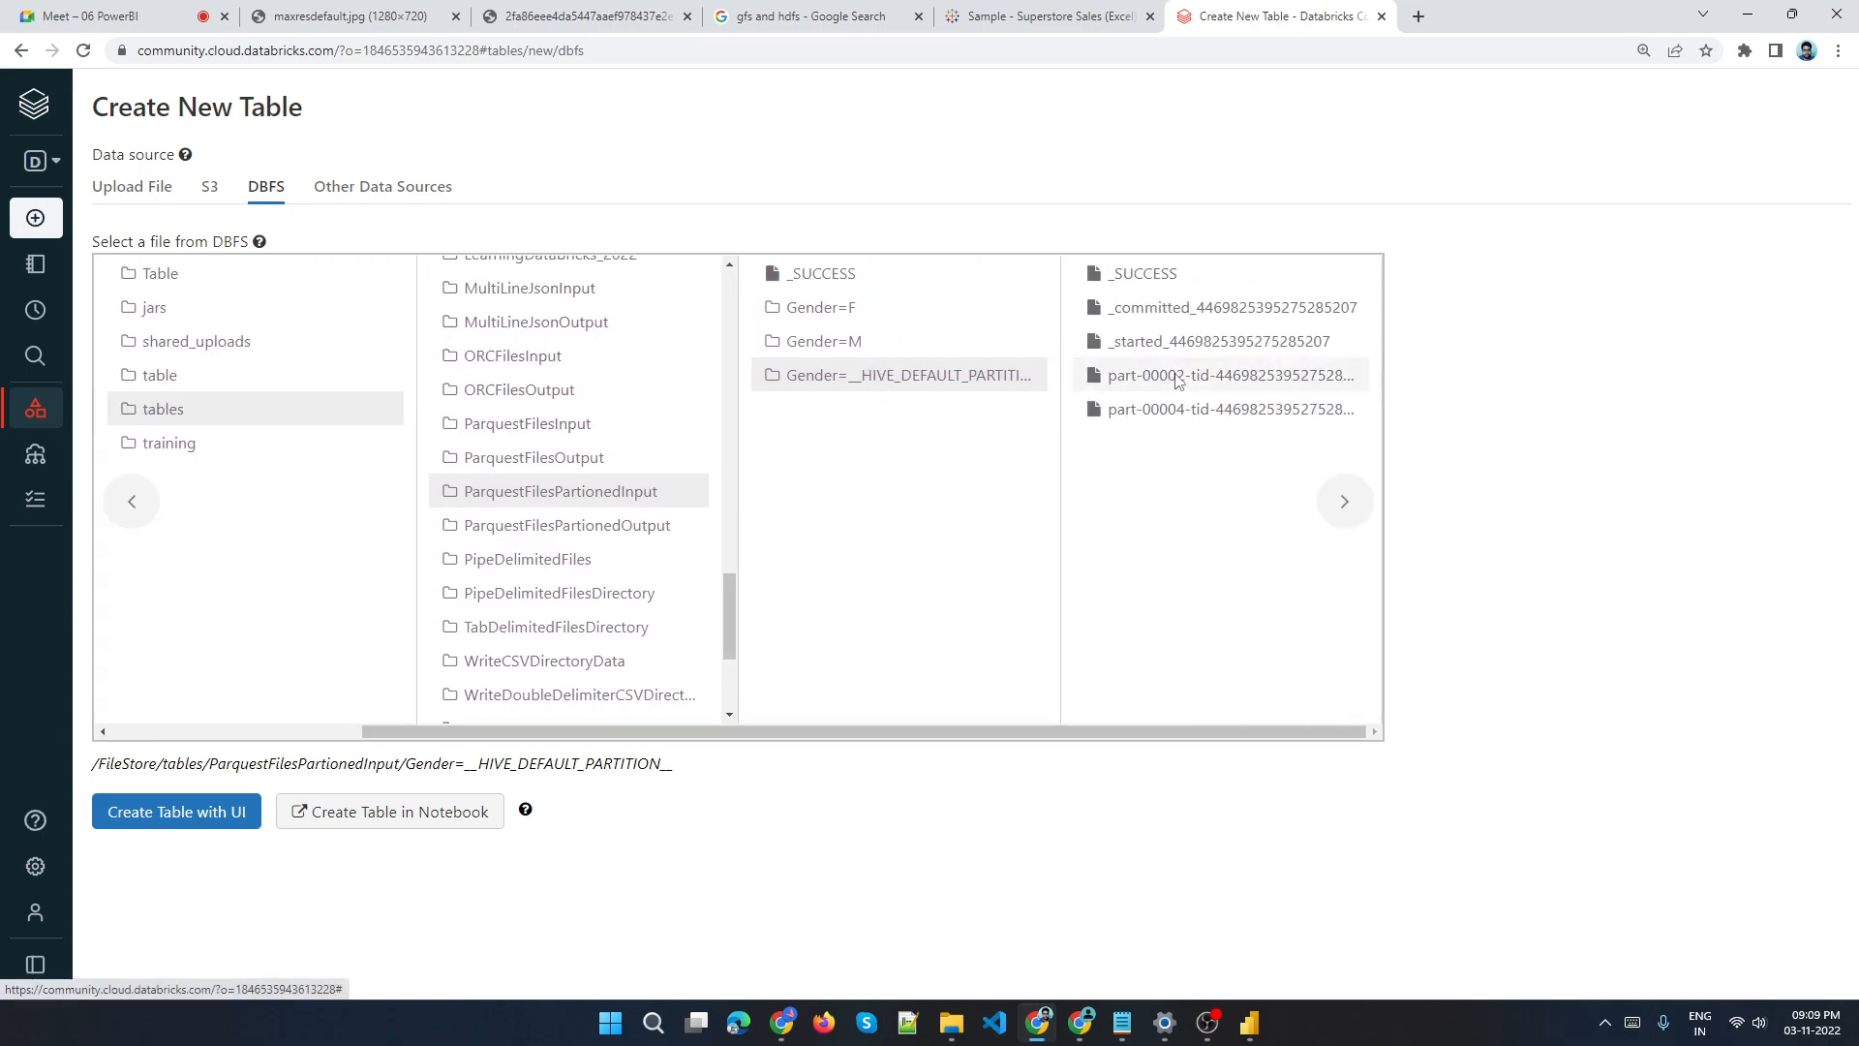
click(821, 311)
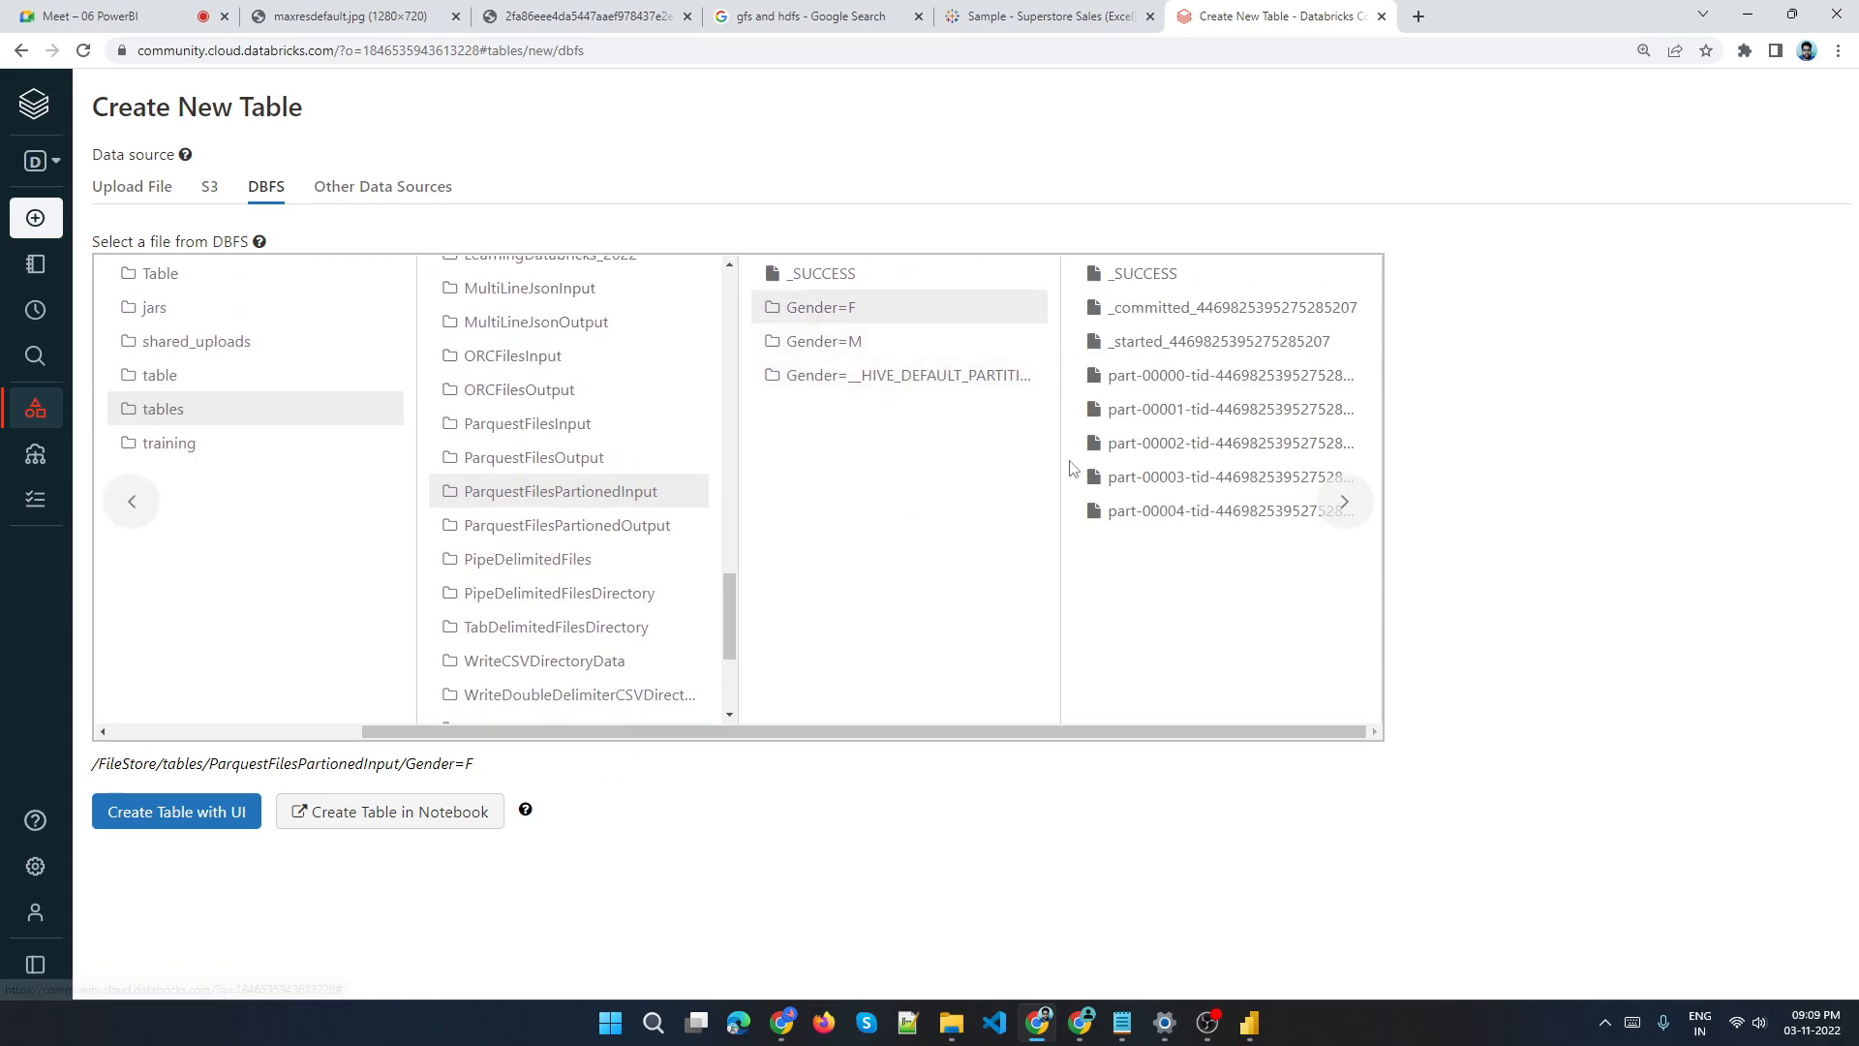
click(1148, 373)
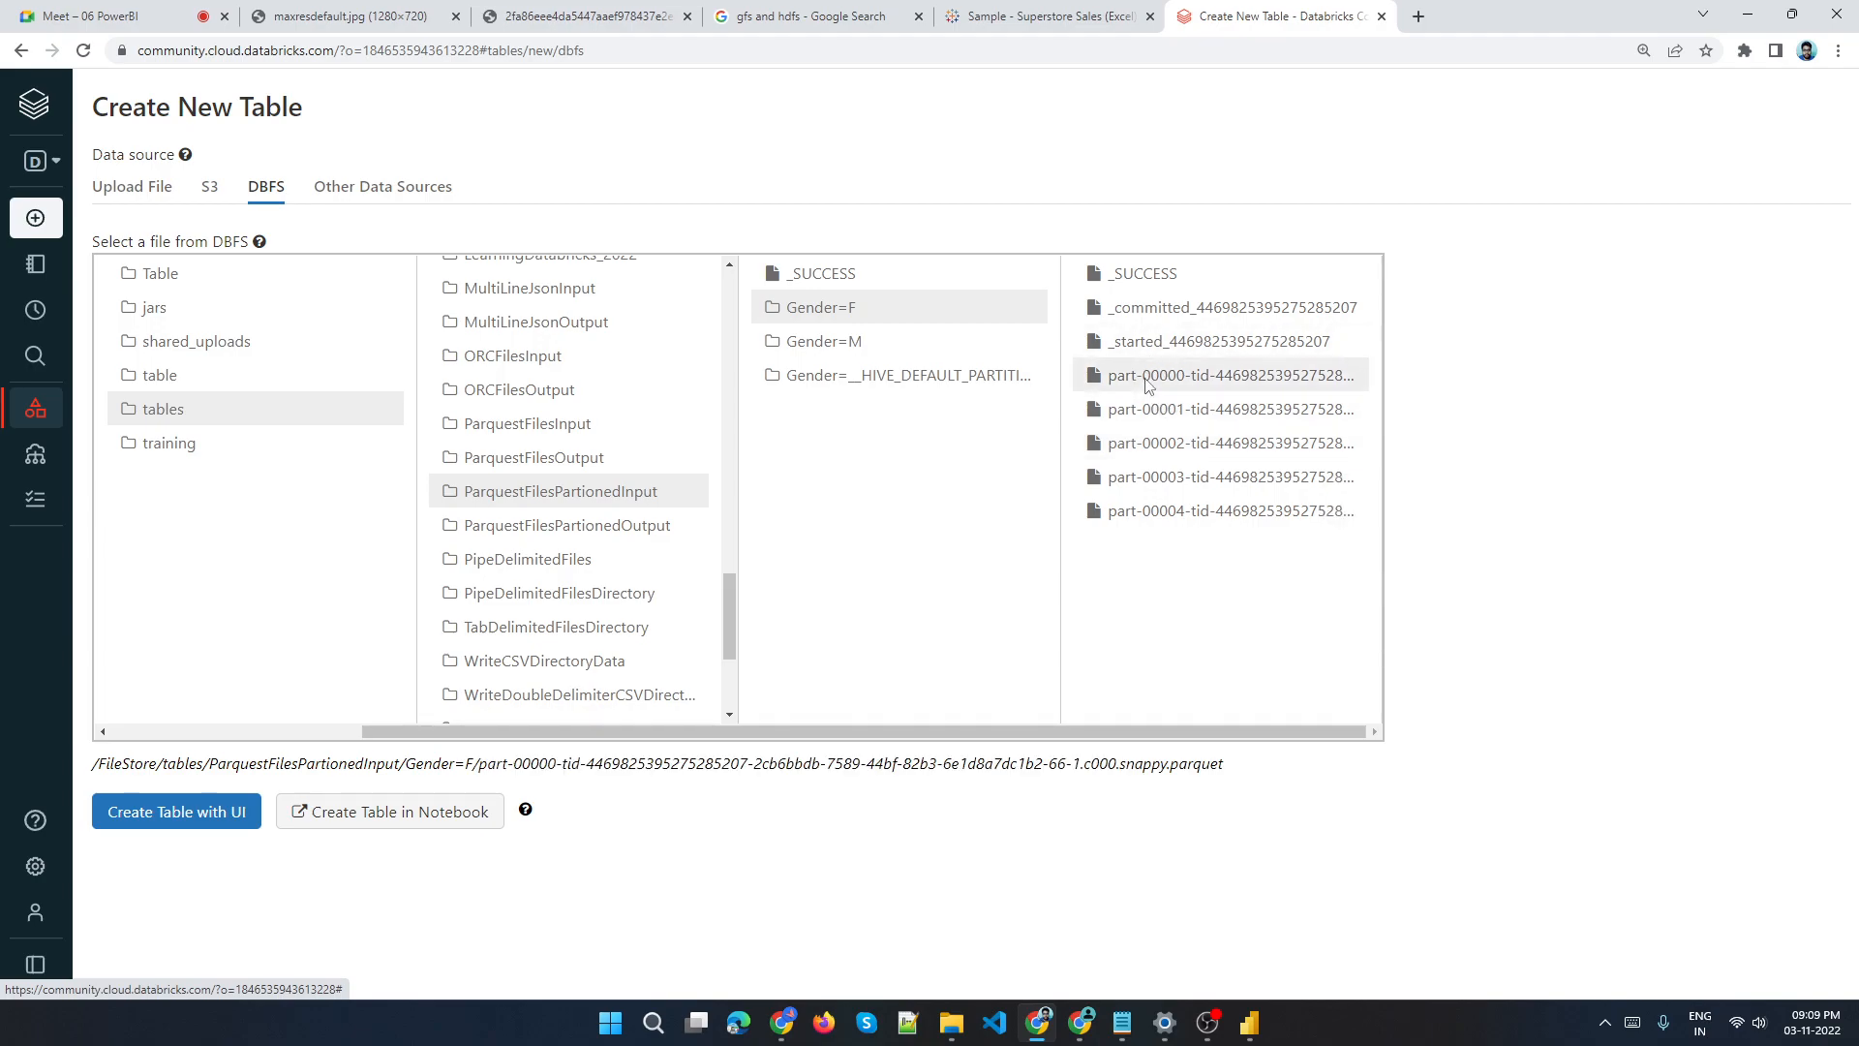
double_click(180, 770)
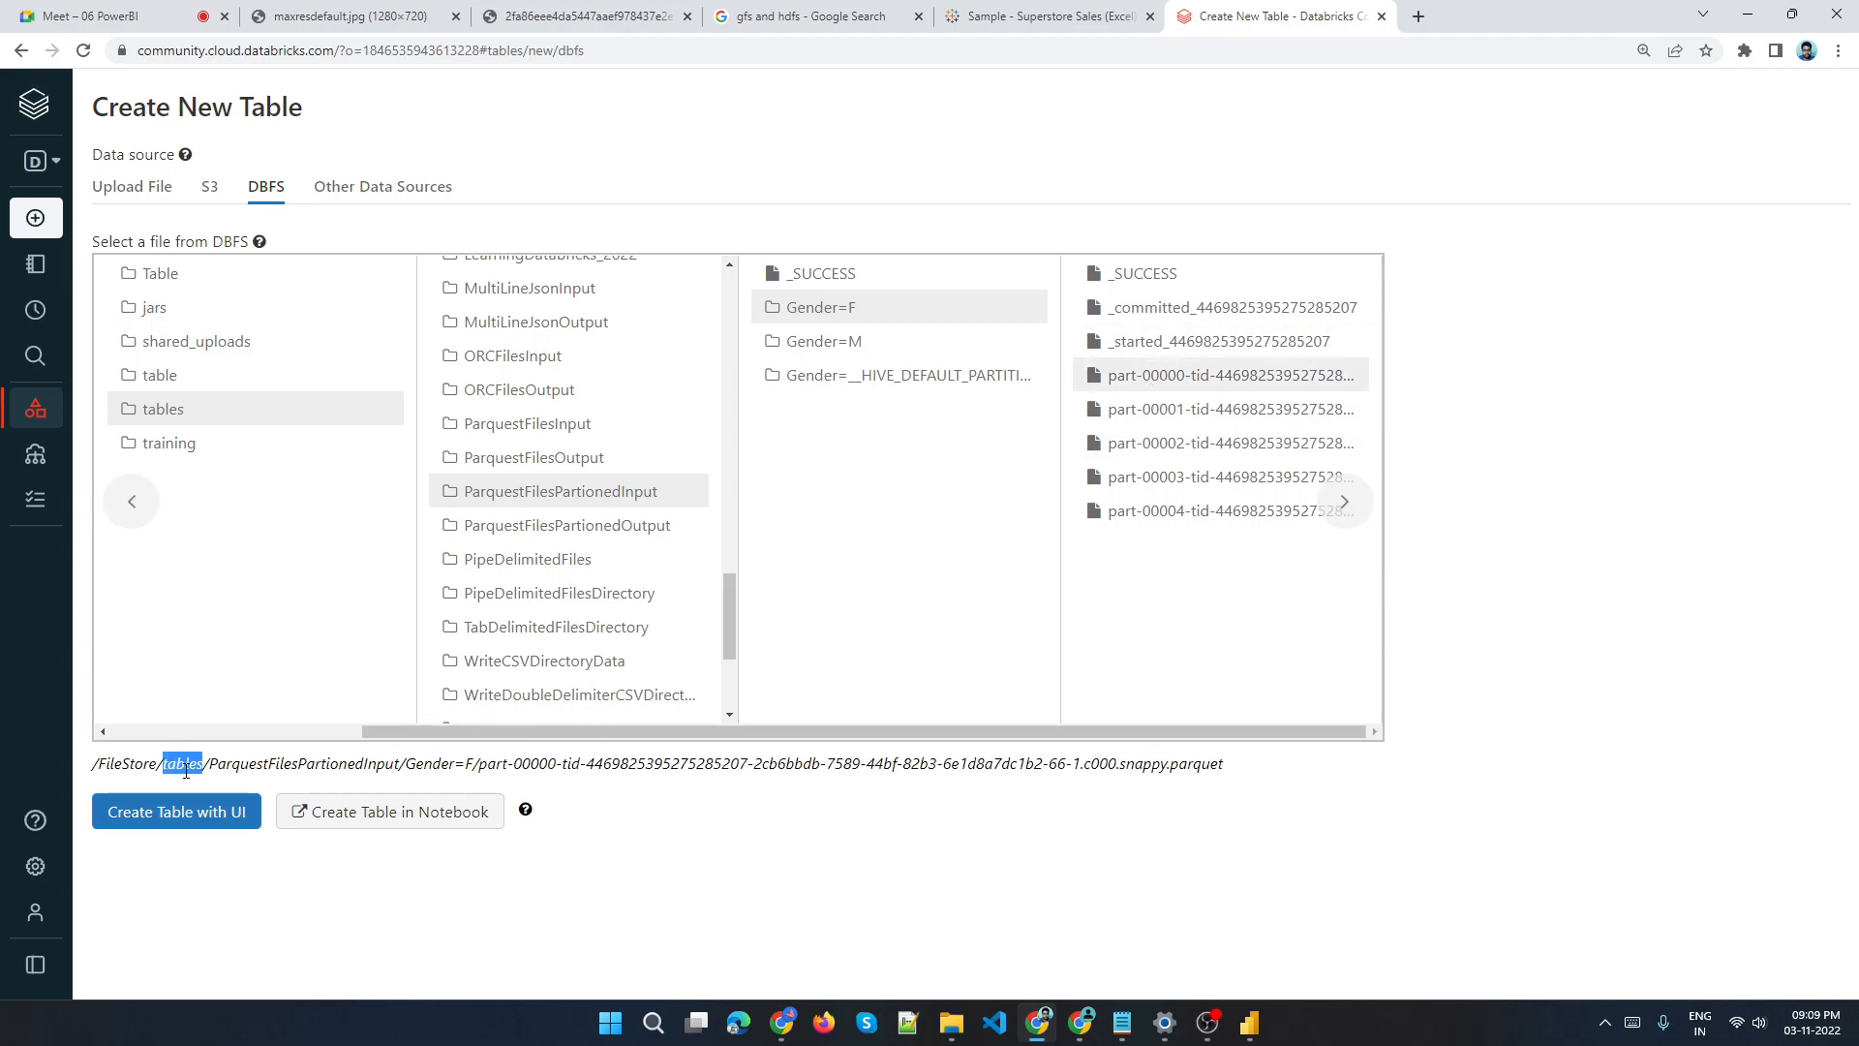
triple_click(164, 768)
key(ctrl+c)
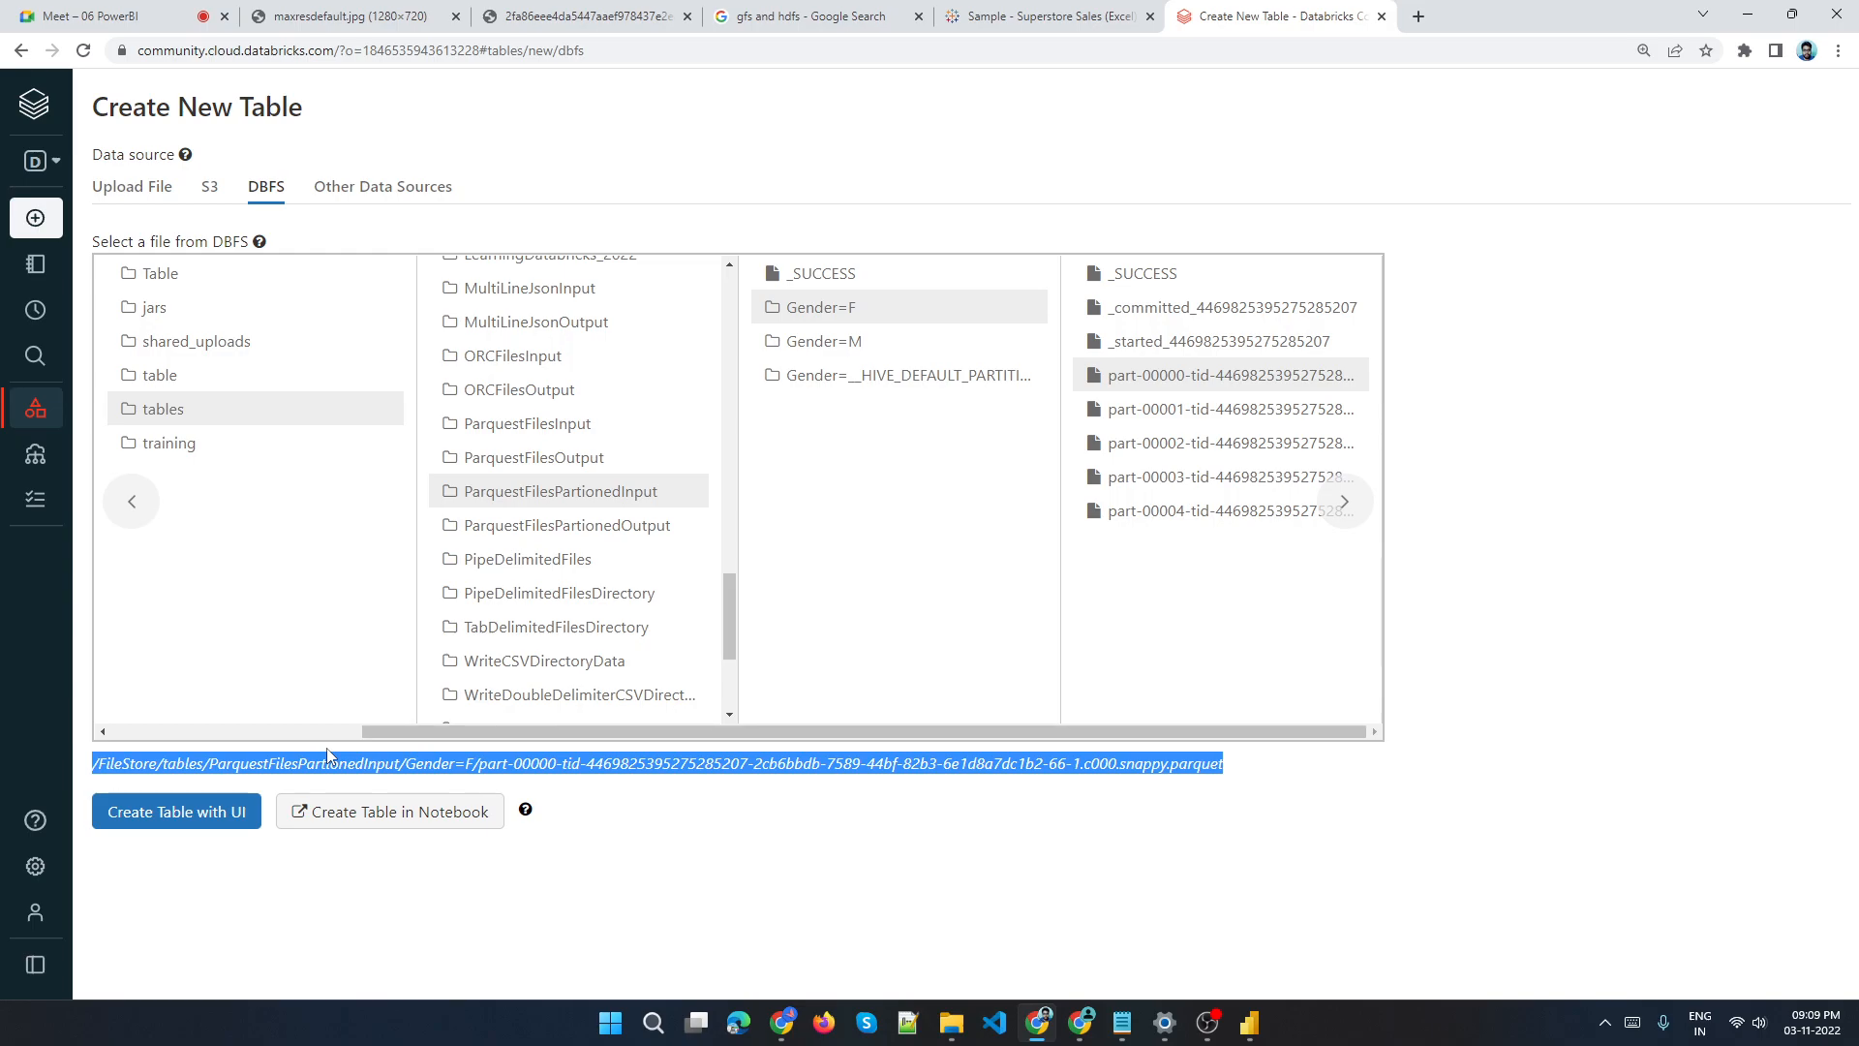
Step: Paste the copied Parquet file path into Notepad, breaking it after Gender=F/
click(1122, 1022)
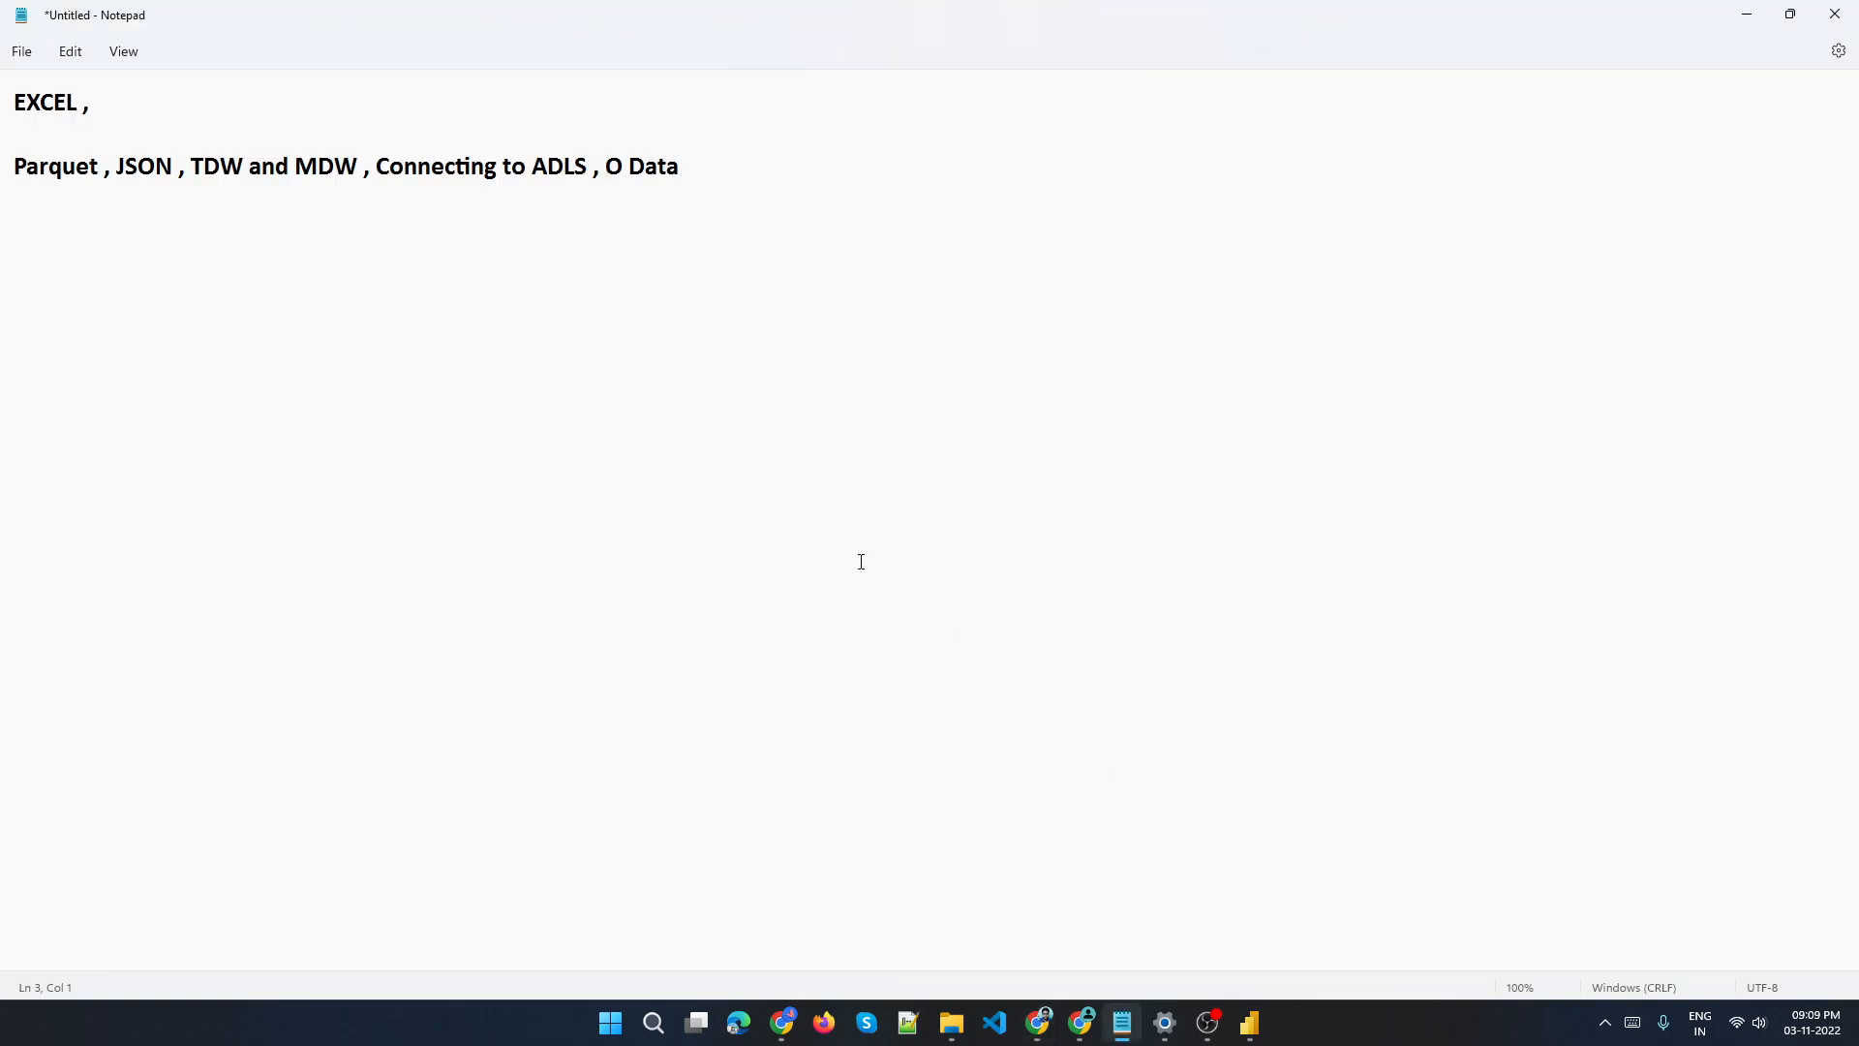
click(853, 220)
key(Return)
key(Return)
key(Return)
key(ctrl+v)
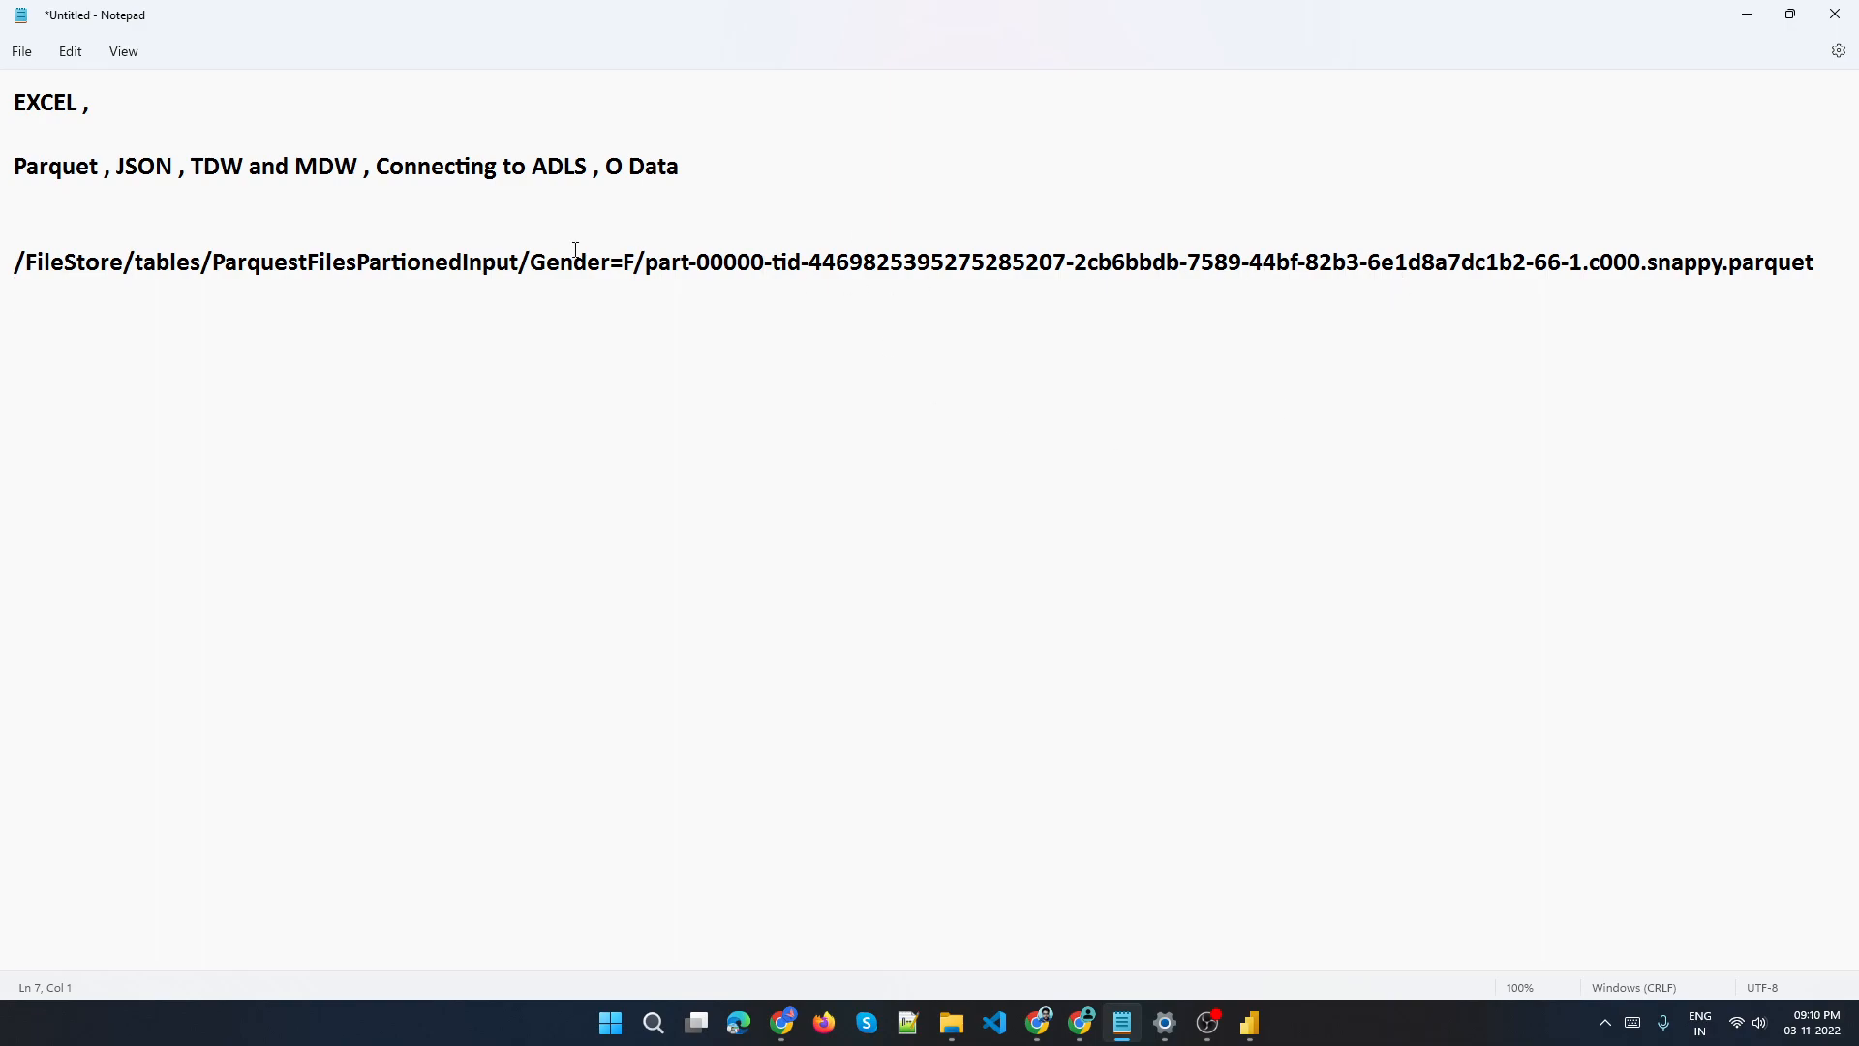
click(642, 261)
key(Return)
Step: Review the pasted path by highlighting its folder and file-name parts
drag(643, 262, 1197, 296)
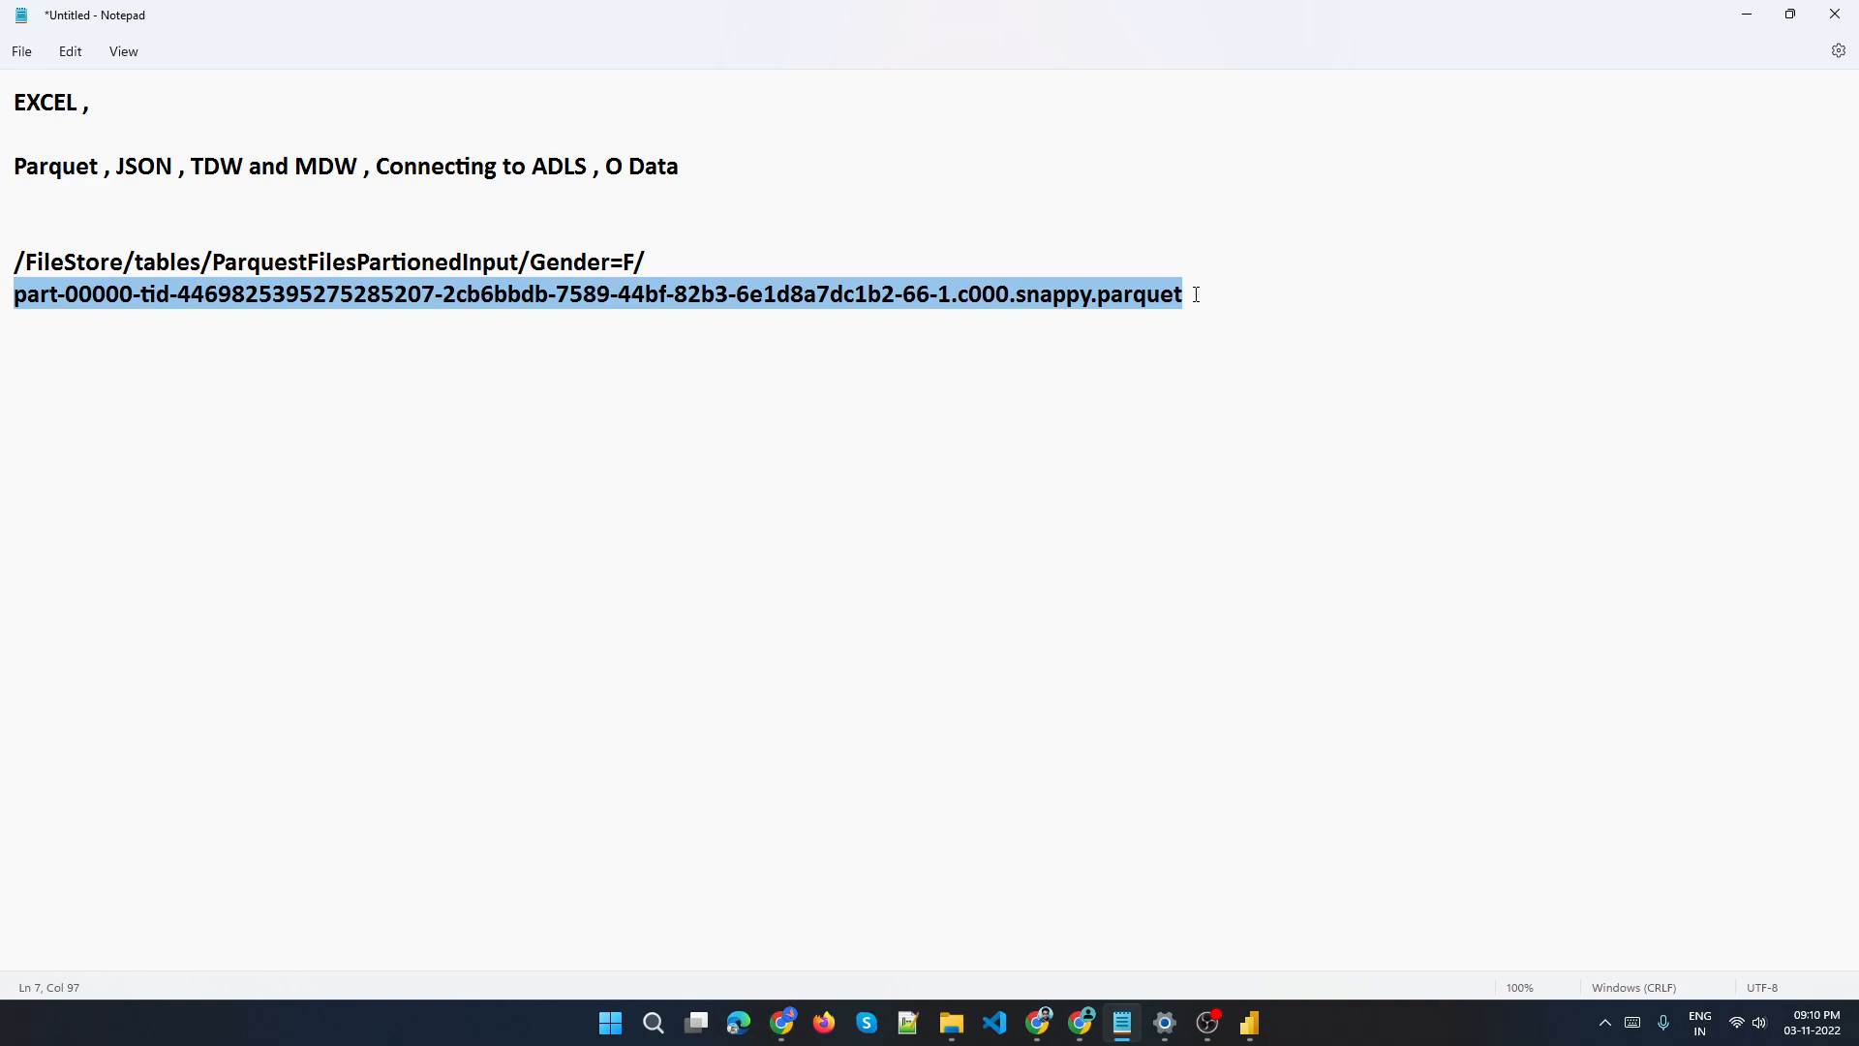
click(1230, 324)
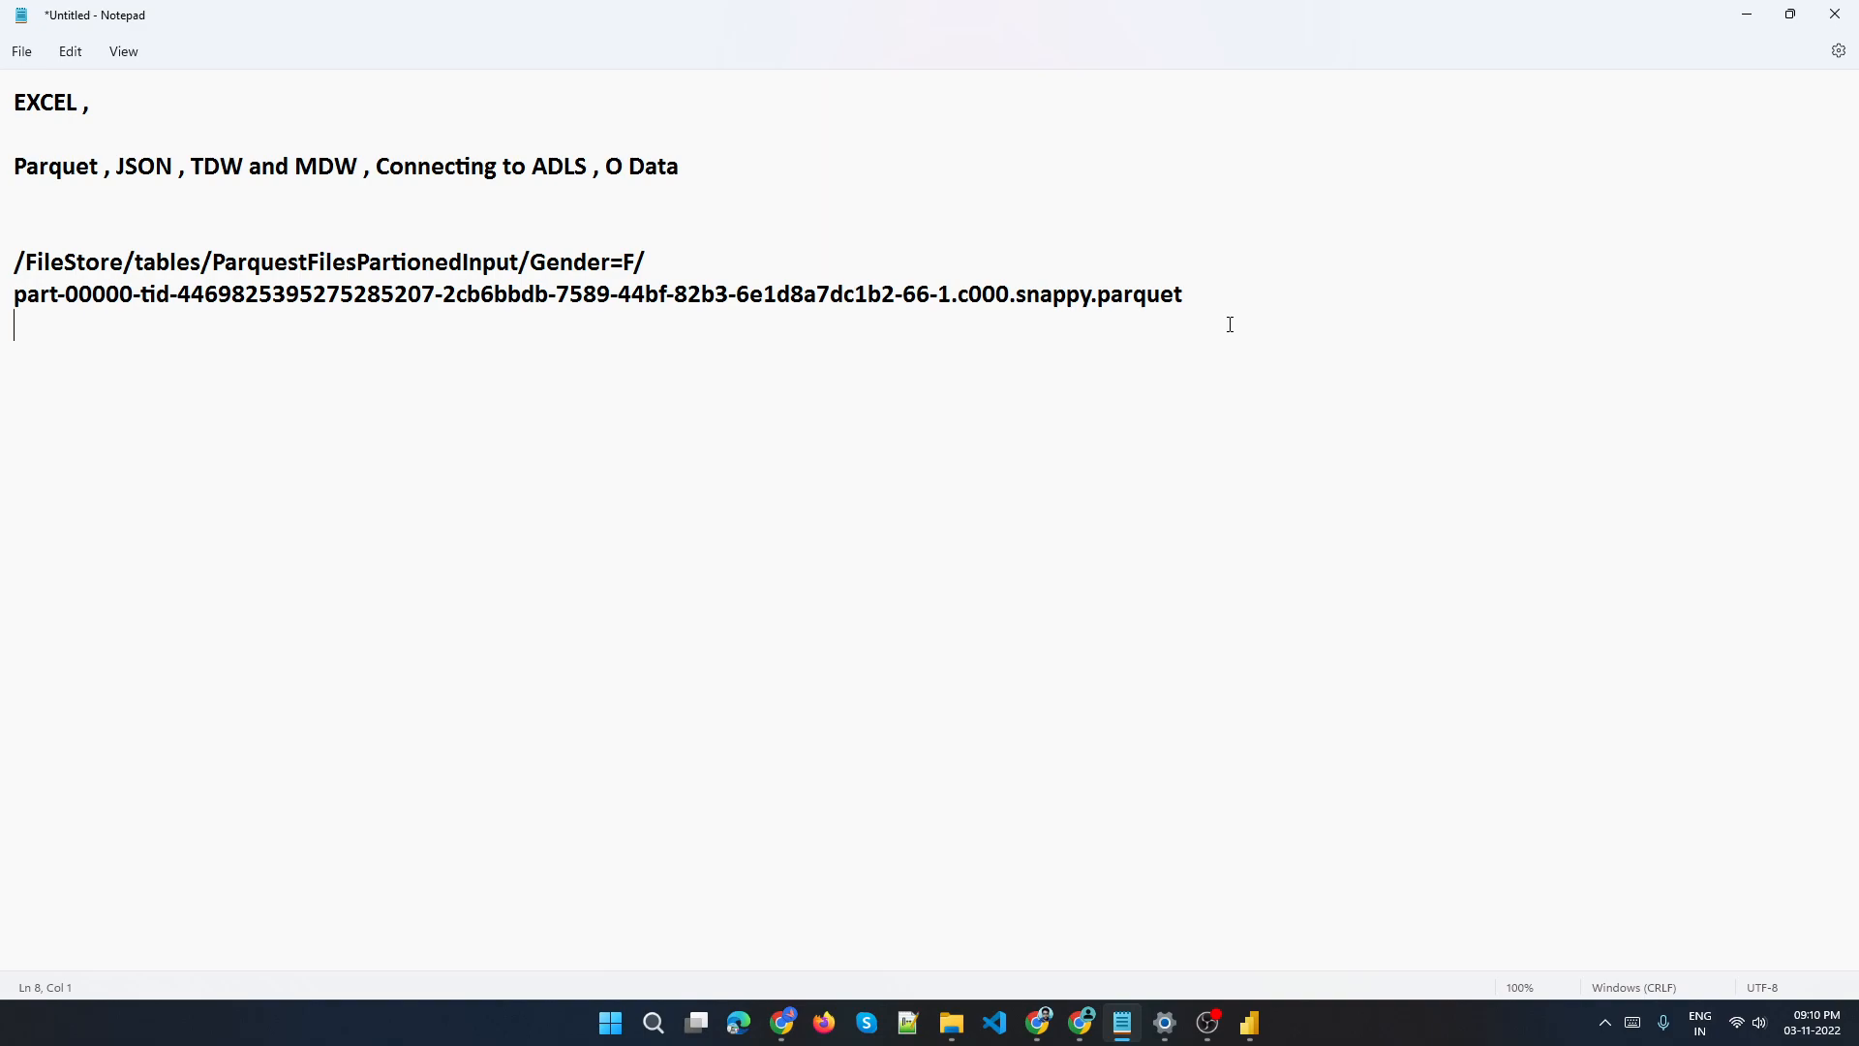
click(1224, 308)
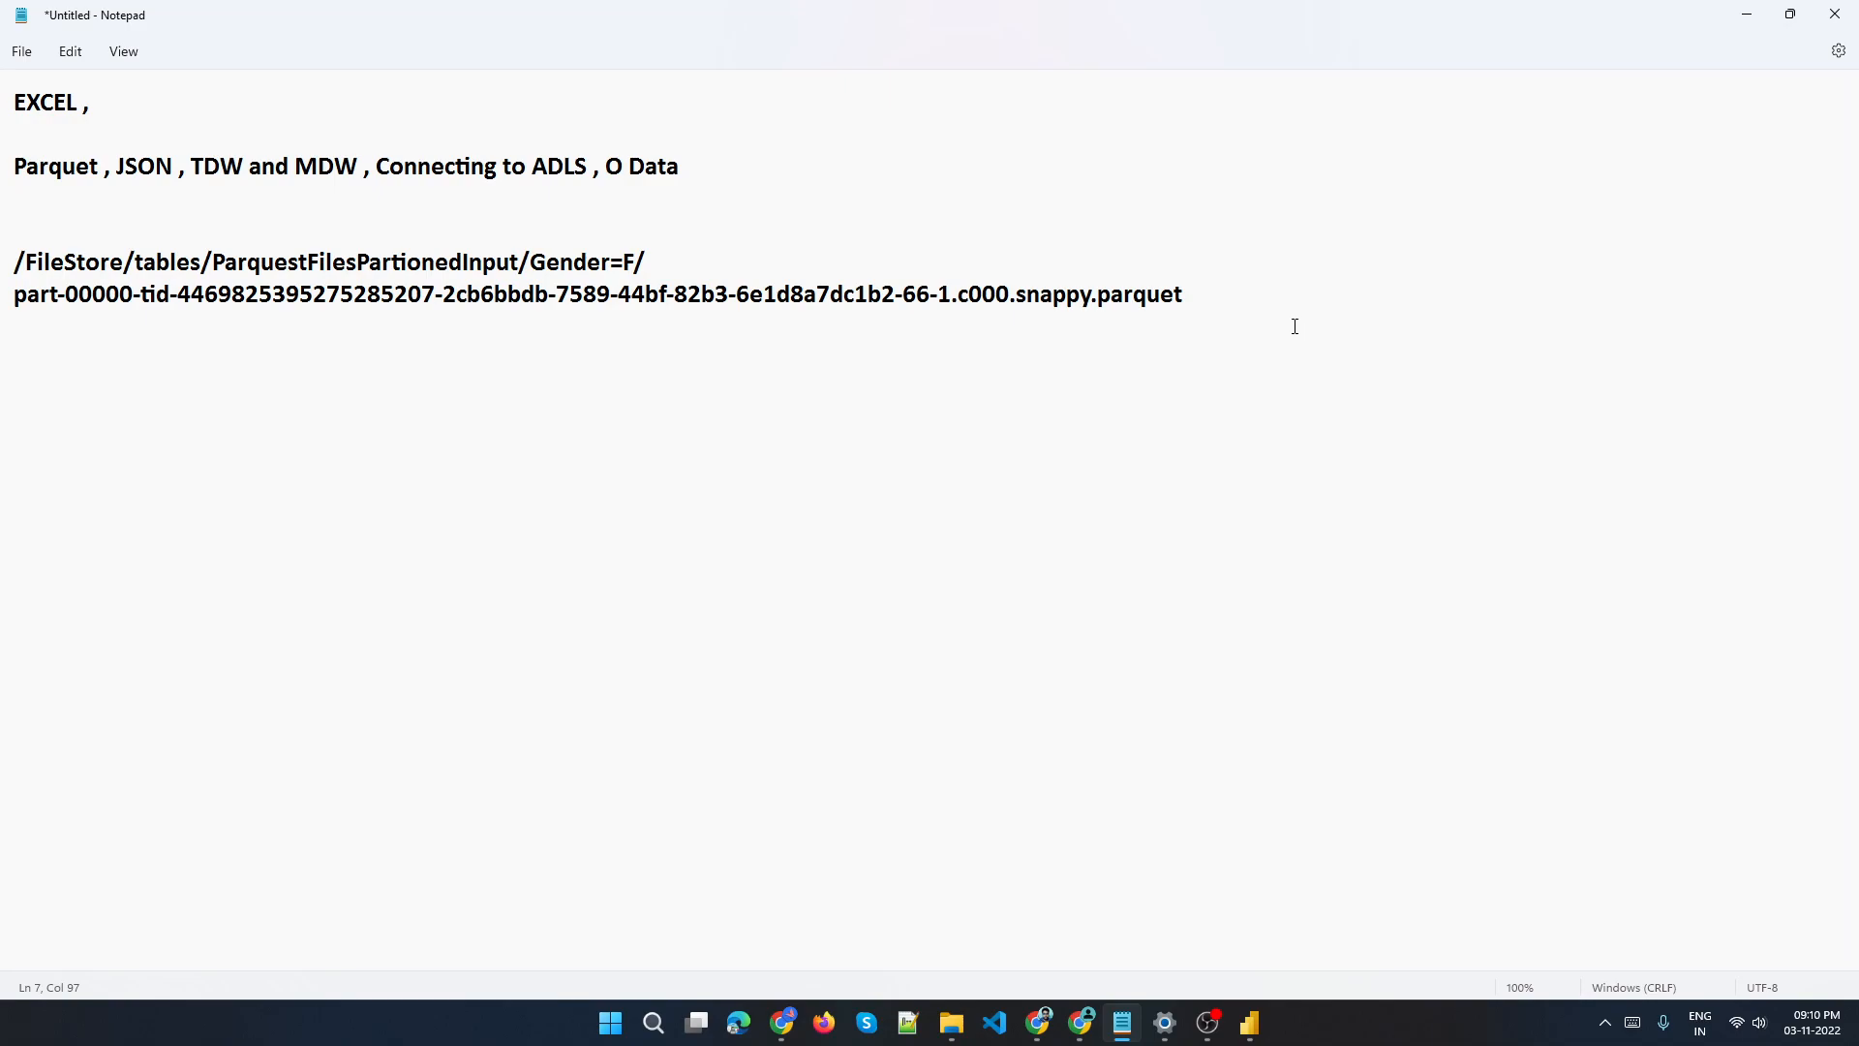
drag(1295, 327, 596, 263)
click(1183, 320)
drag(1038, 290, 114, 234)
click(1219, 311)
key(alt+Tab)
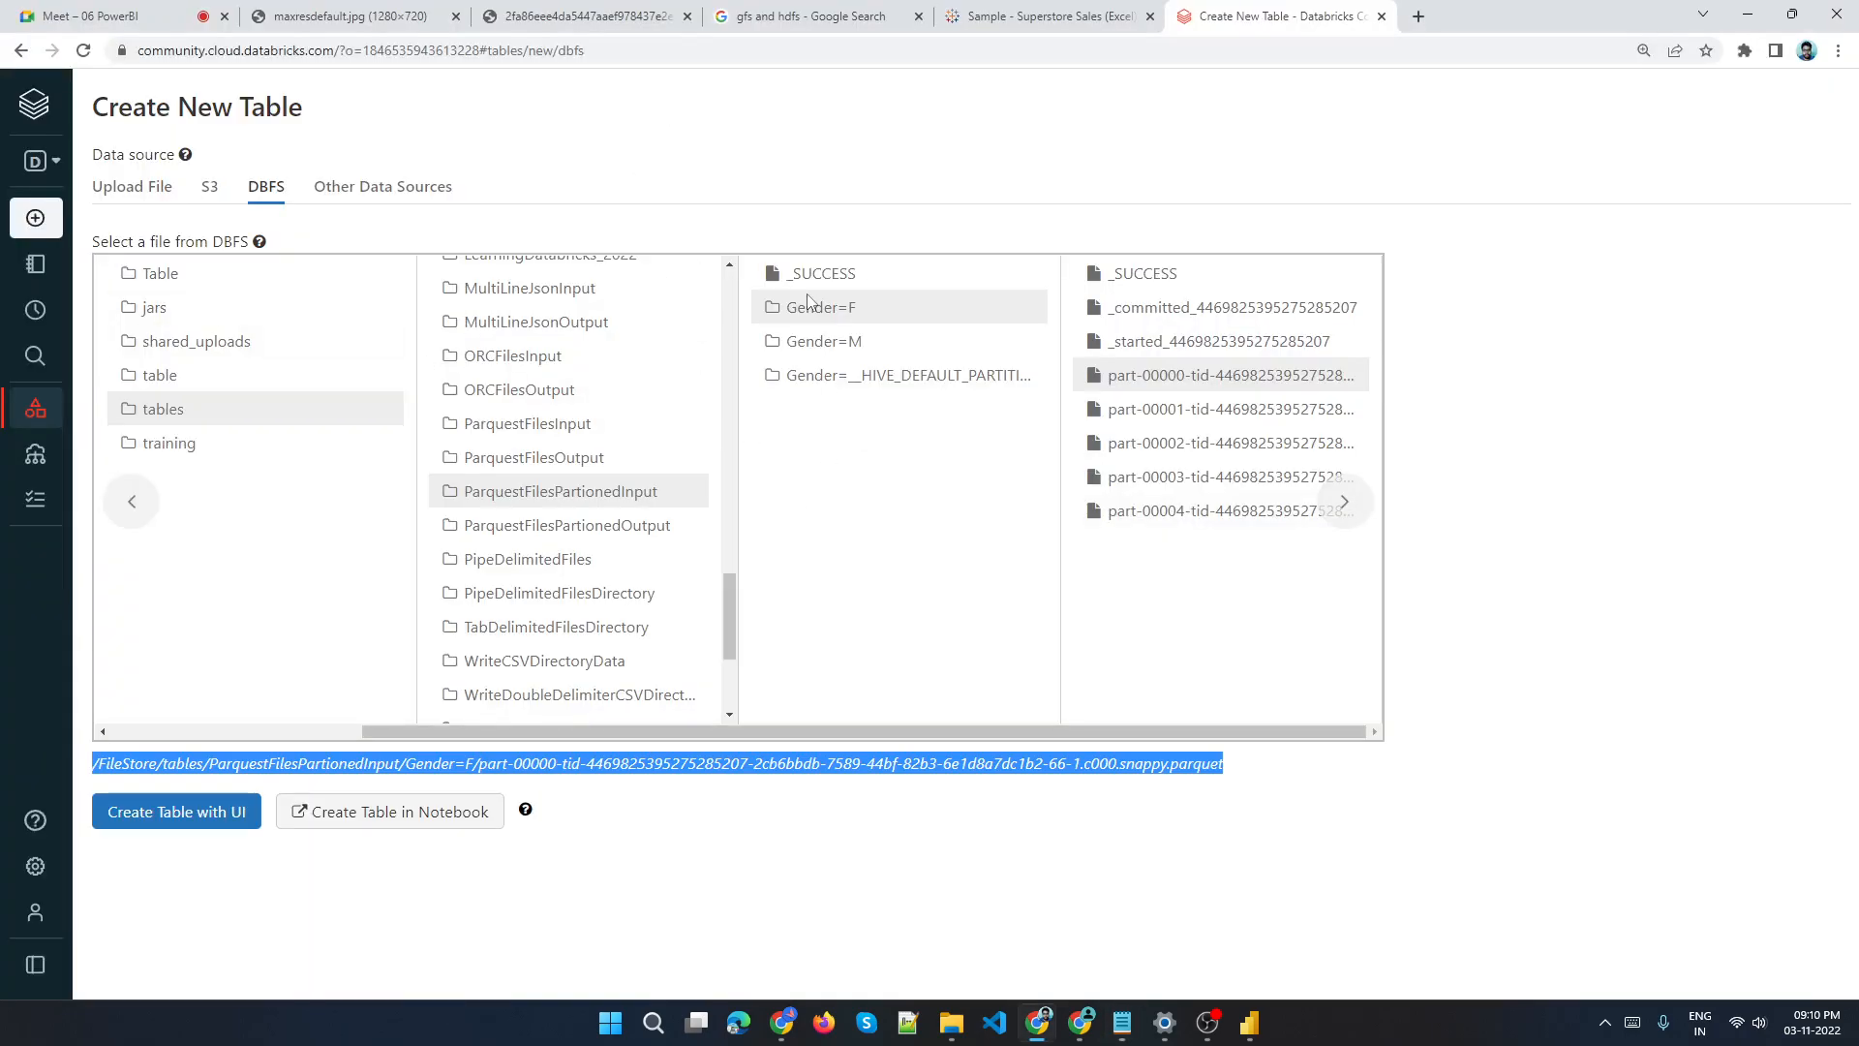
Step: Check the search results and notes, then bring up the Azure sign-in email field
click(814, 16)
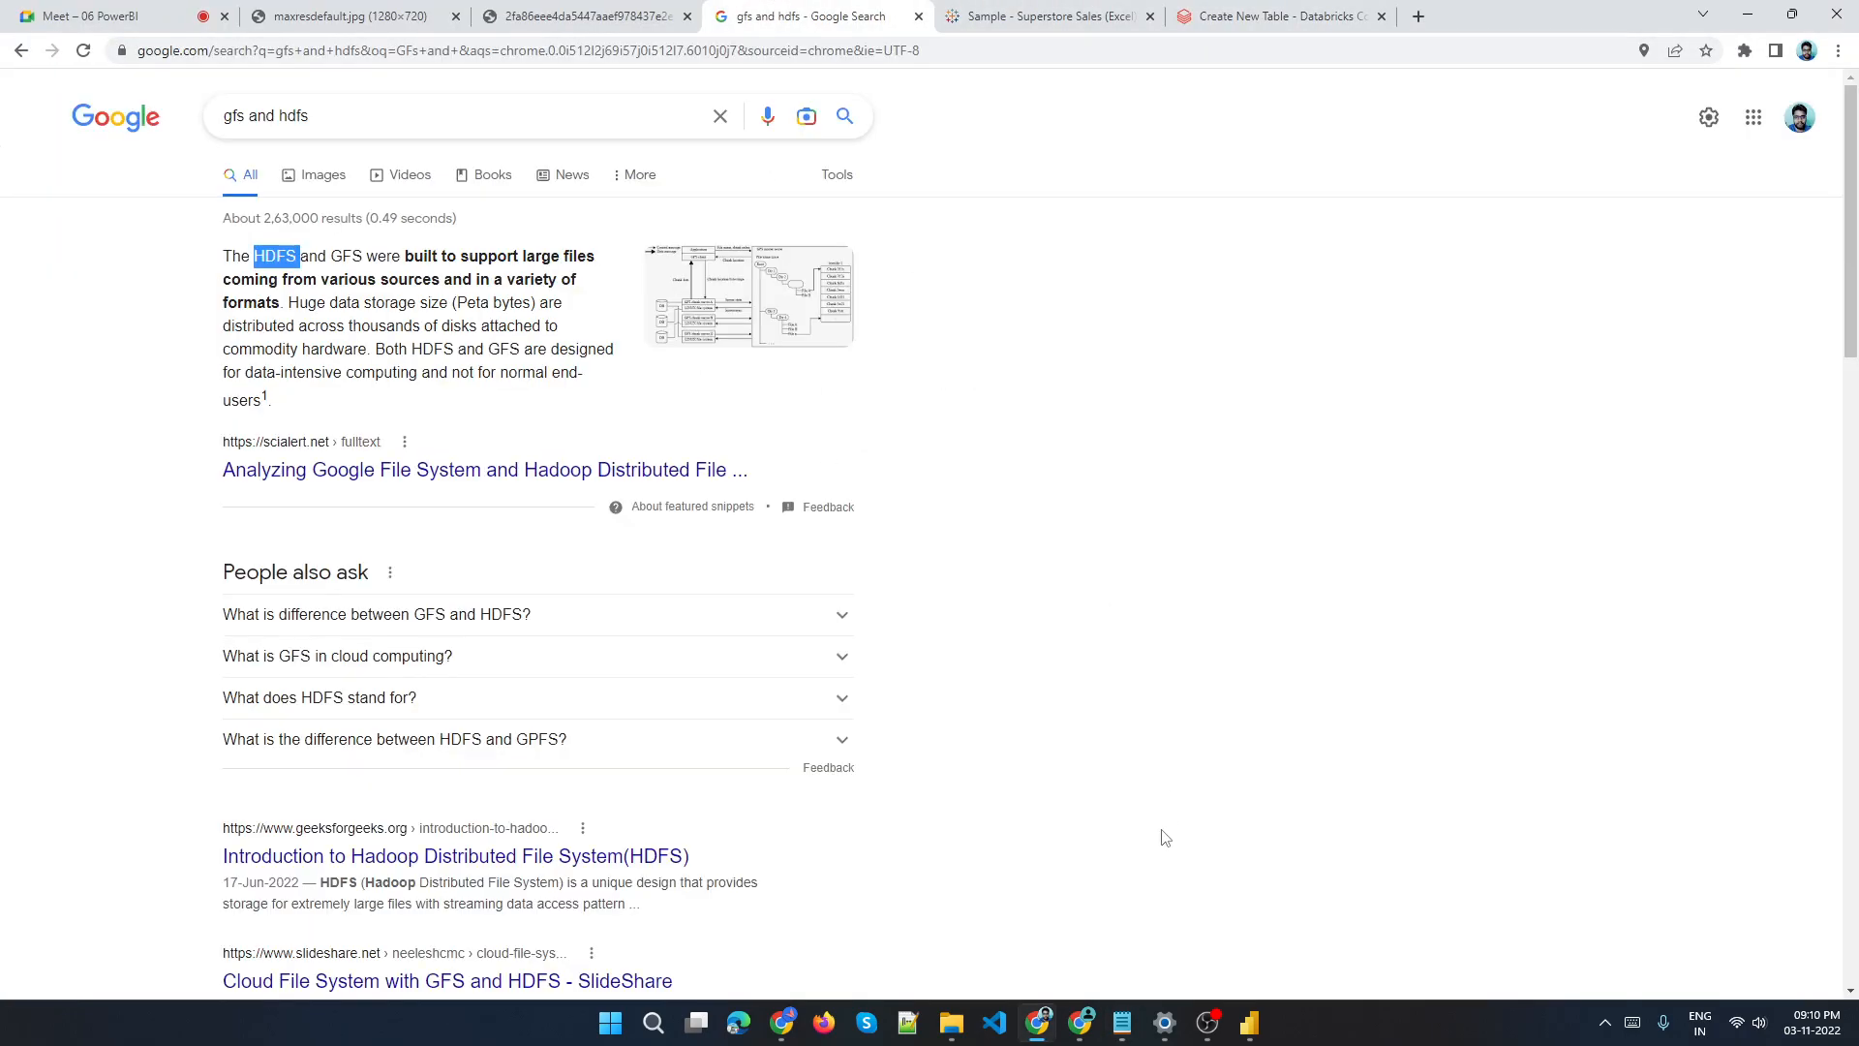
click(1123, 1017)
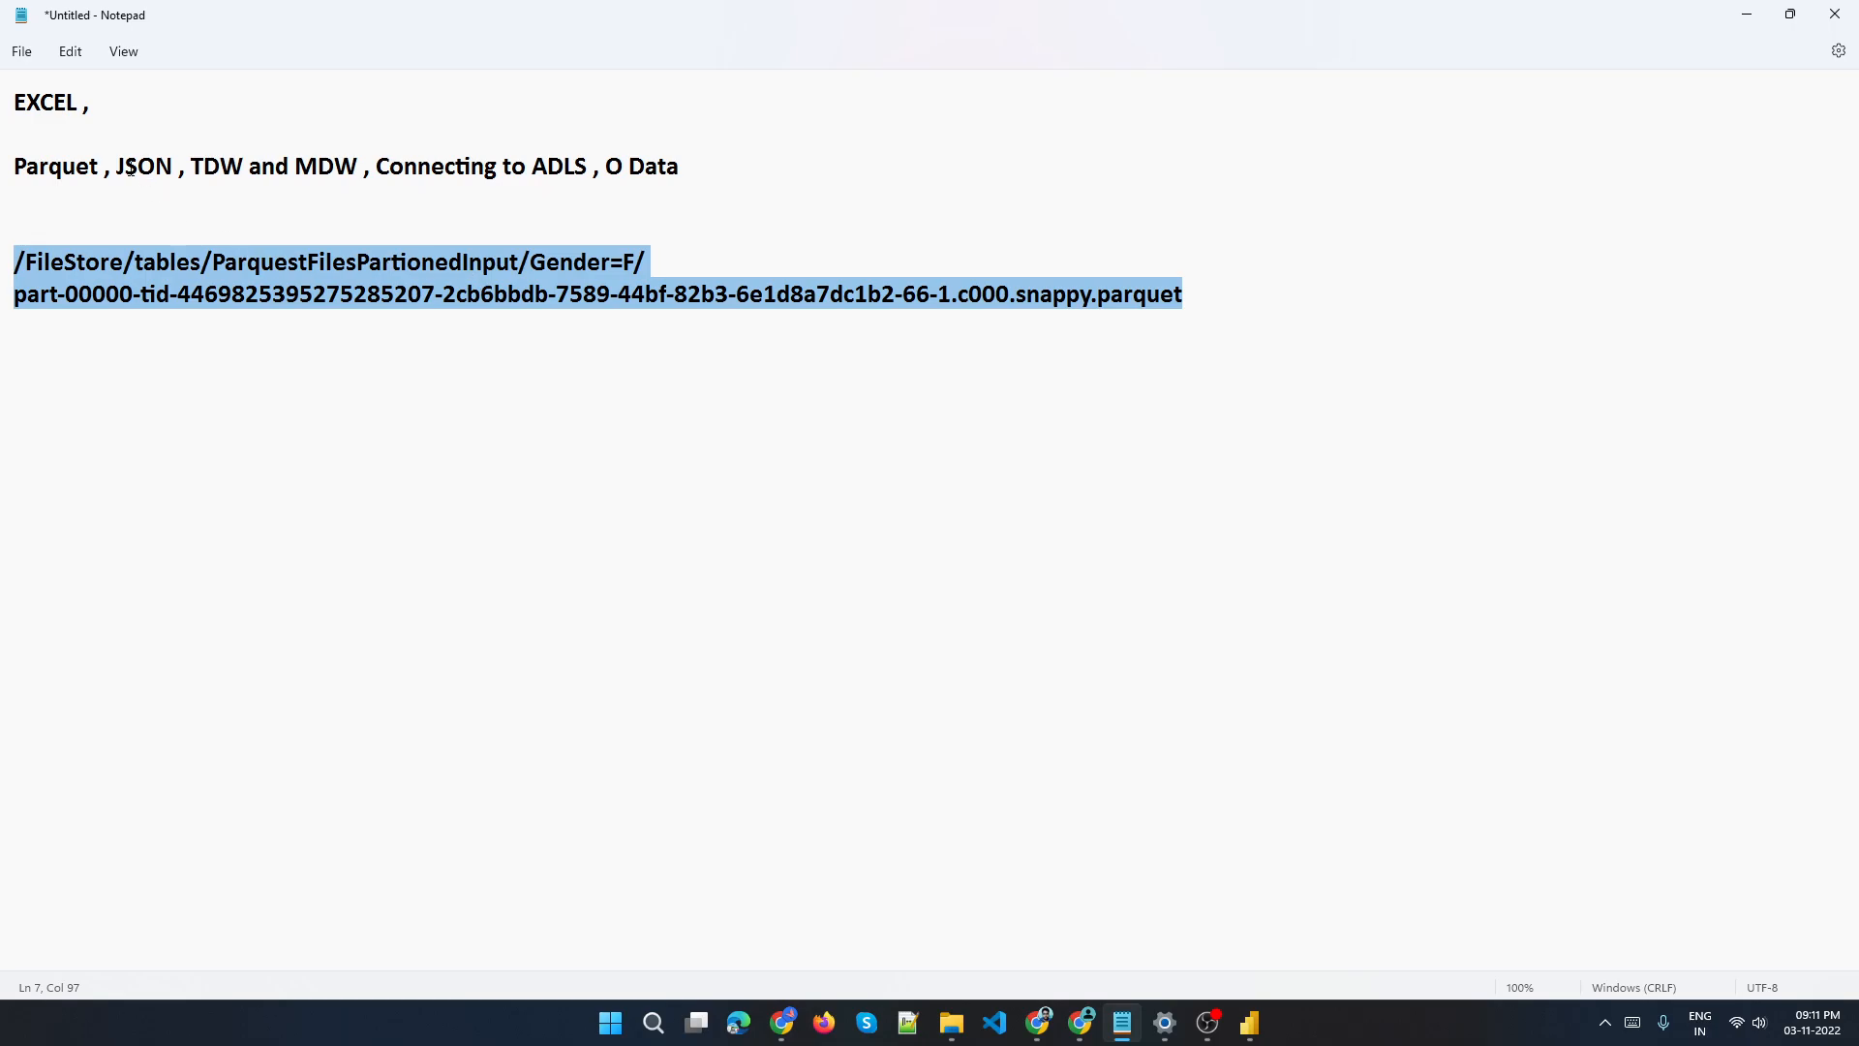
double_click(88, 166)
key(alt+Tab)
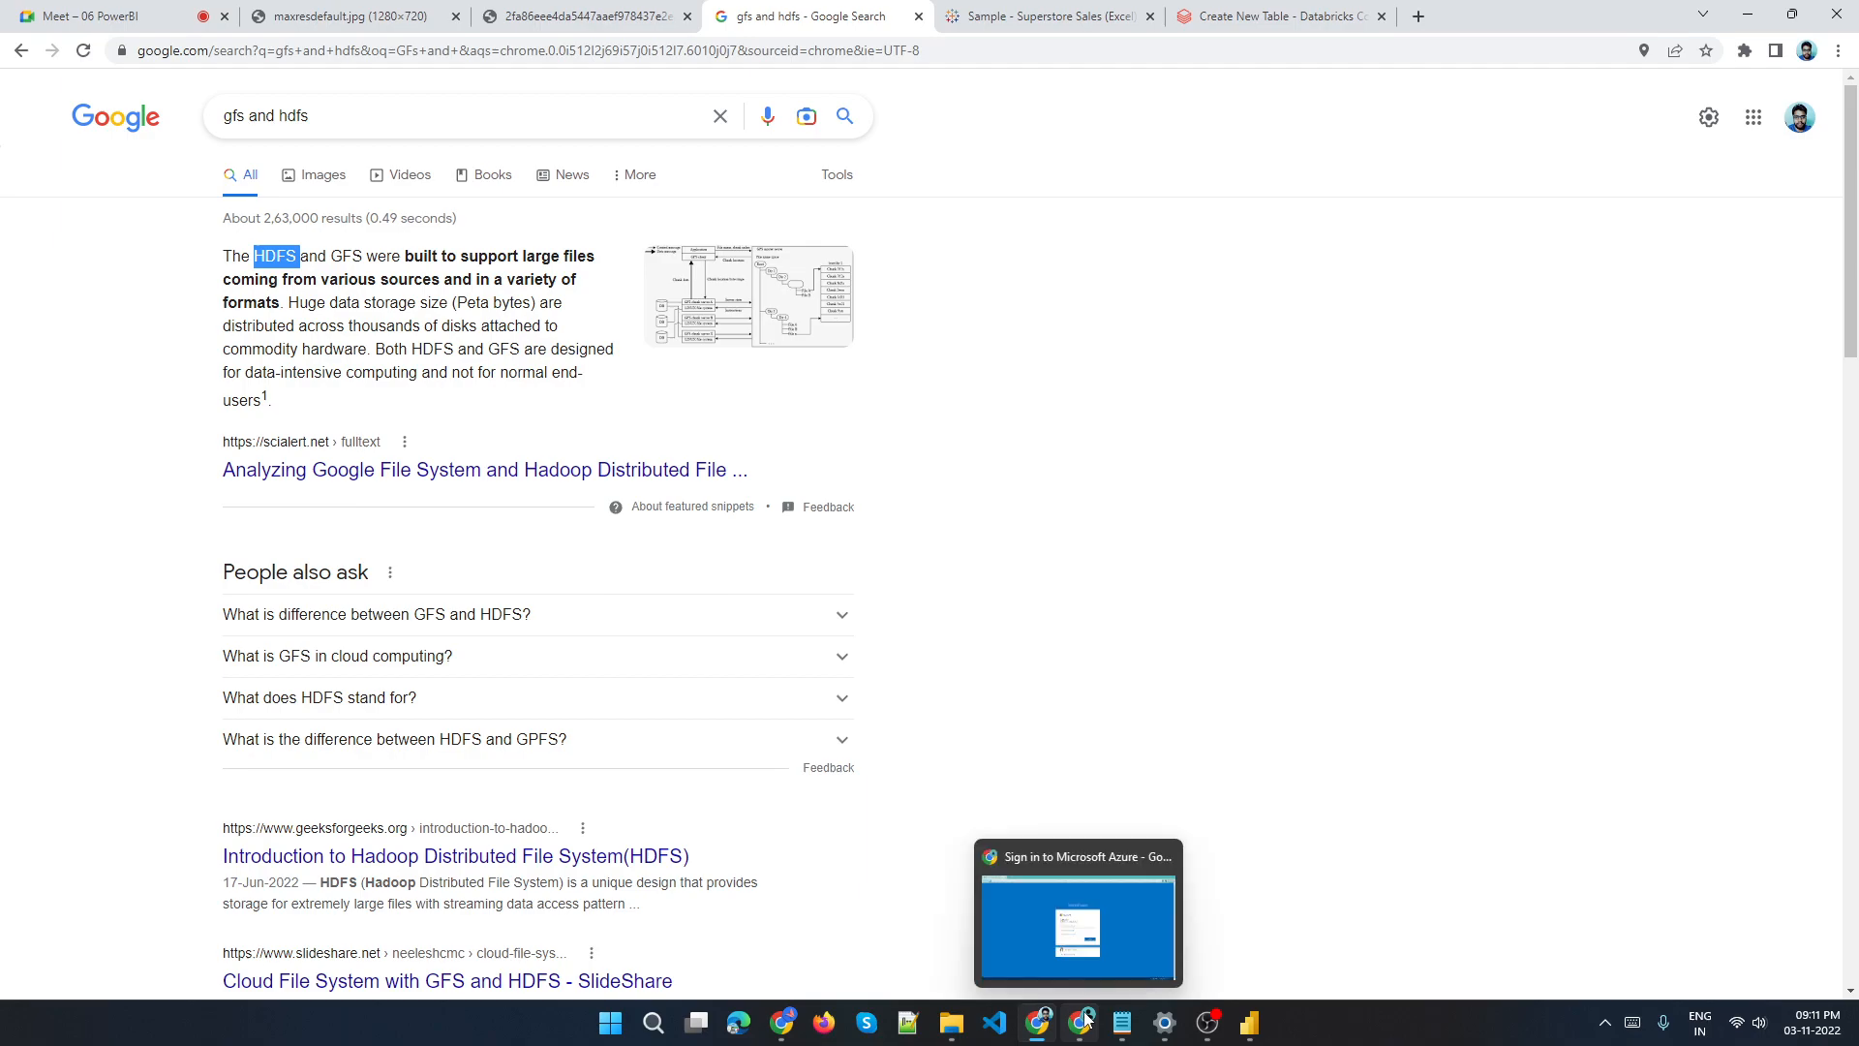
mouse_move(1138, 1034)
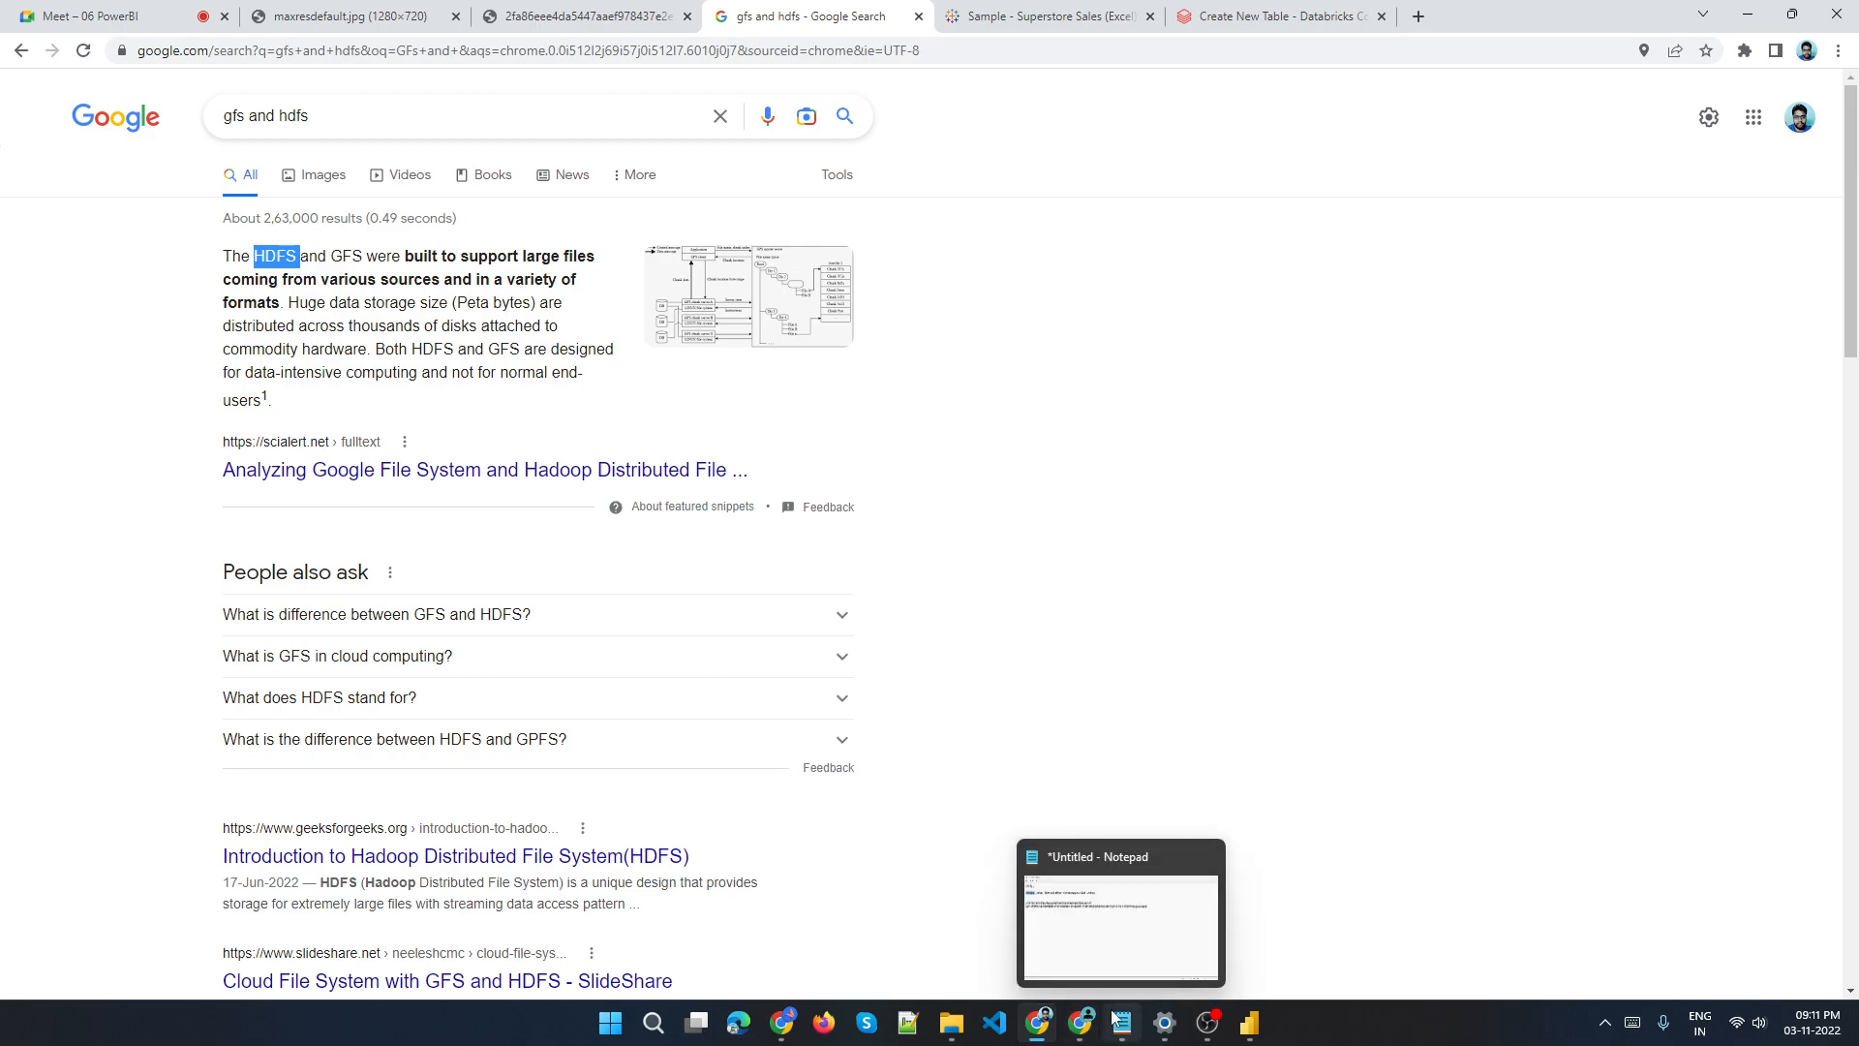
click(1087, 1036)
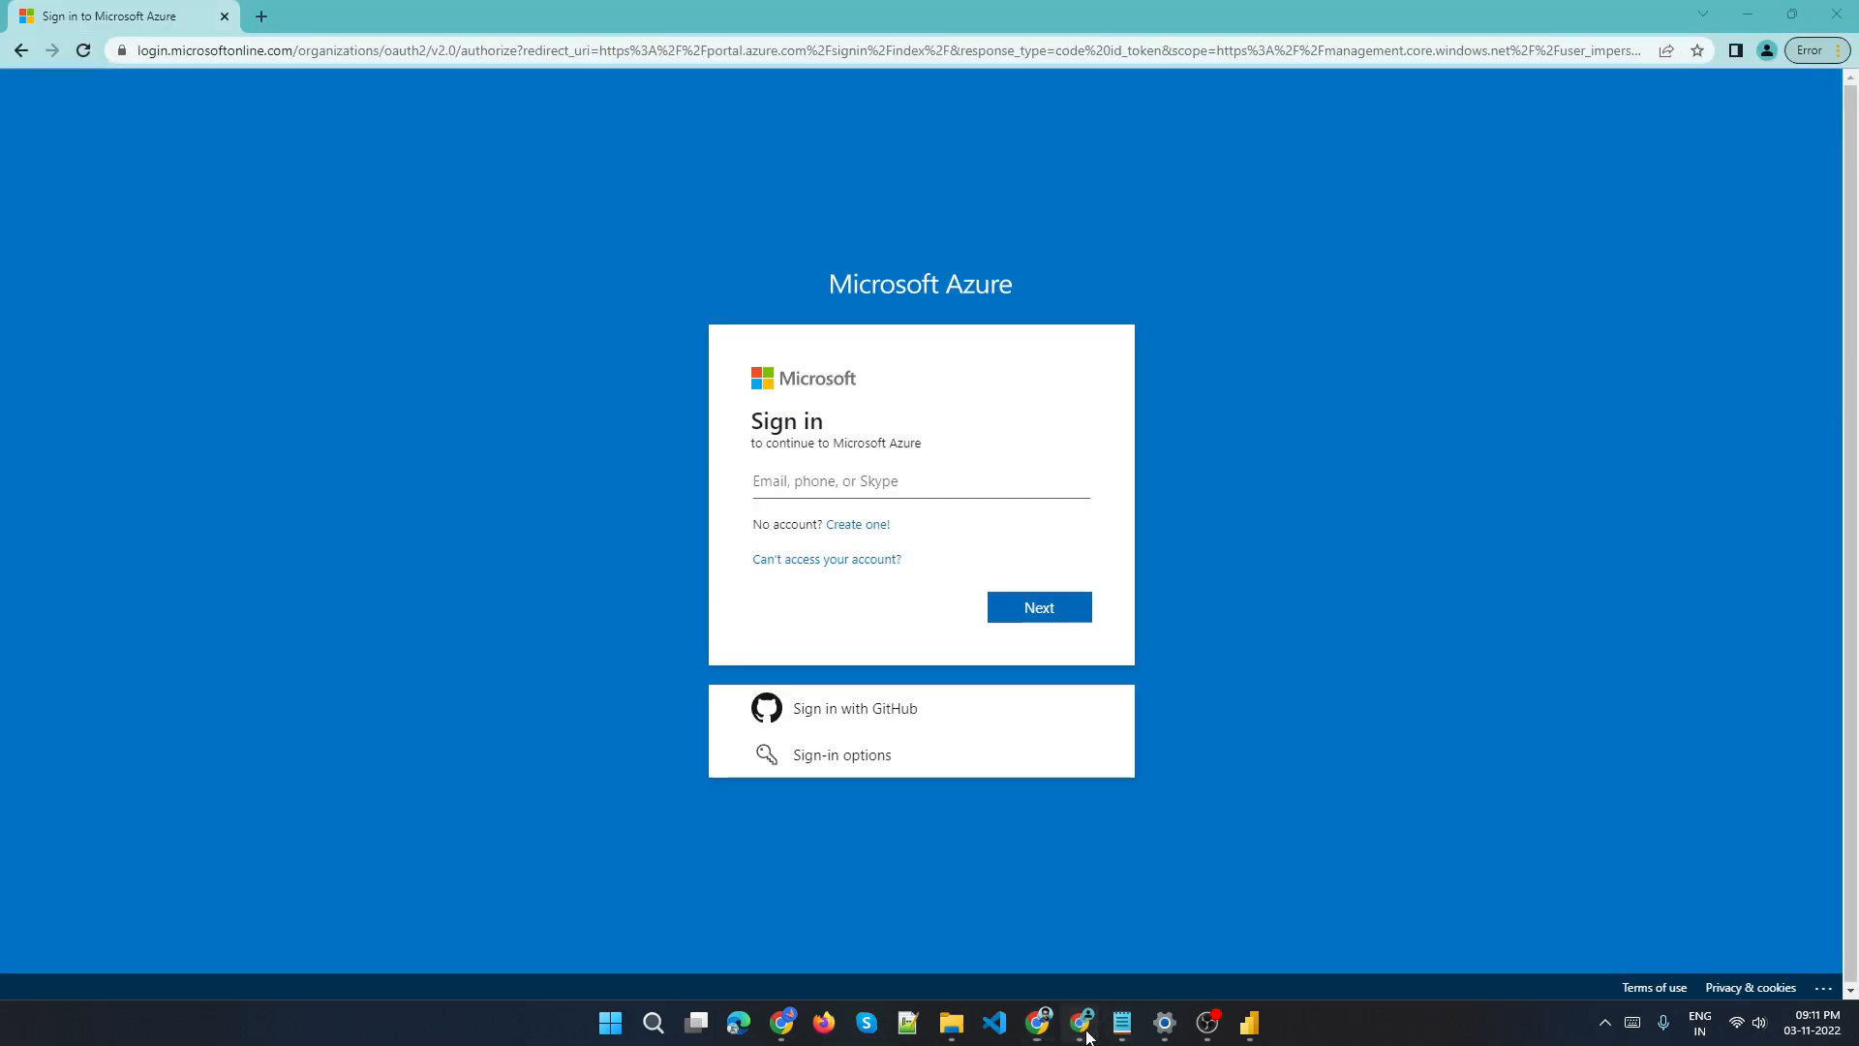
click(828, 482)
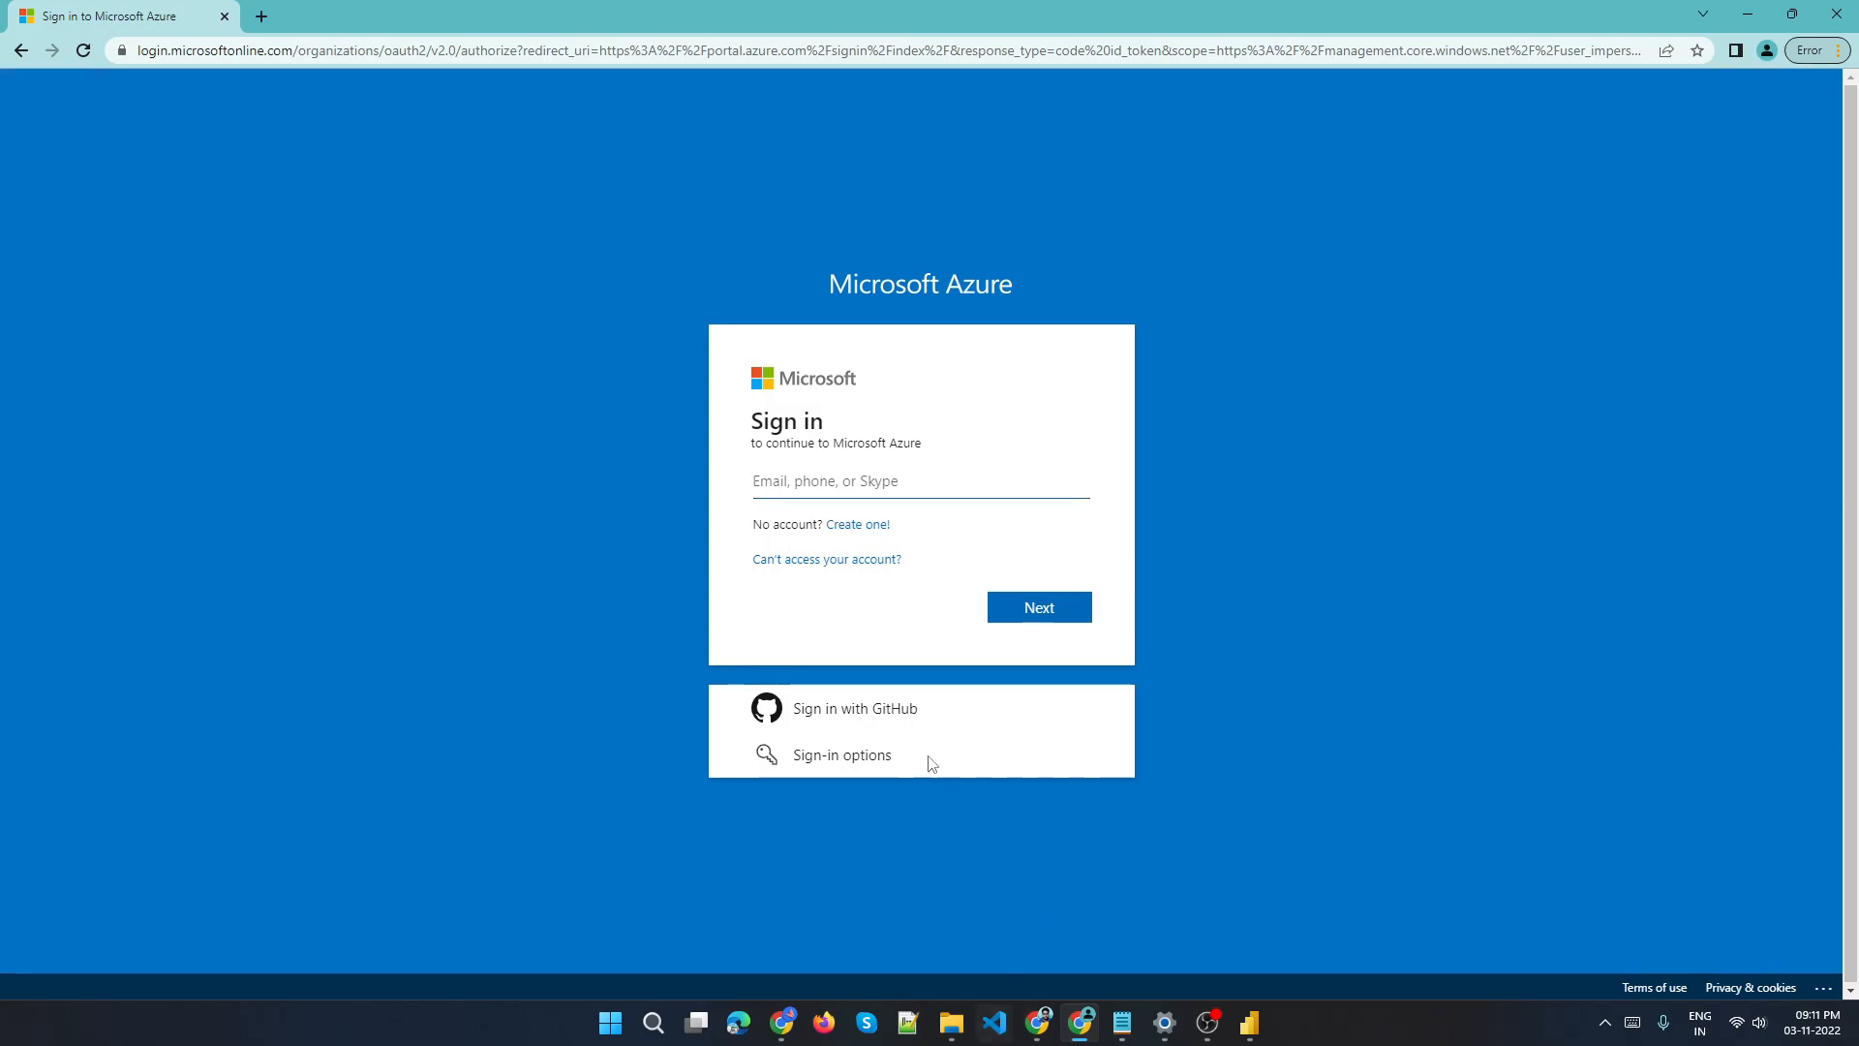
Step: Review the reference architecture diagram and Power BI, then return to Azure sign-in
click(1032, 1034)
click(359, 9)
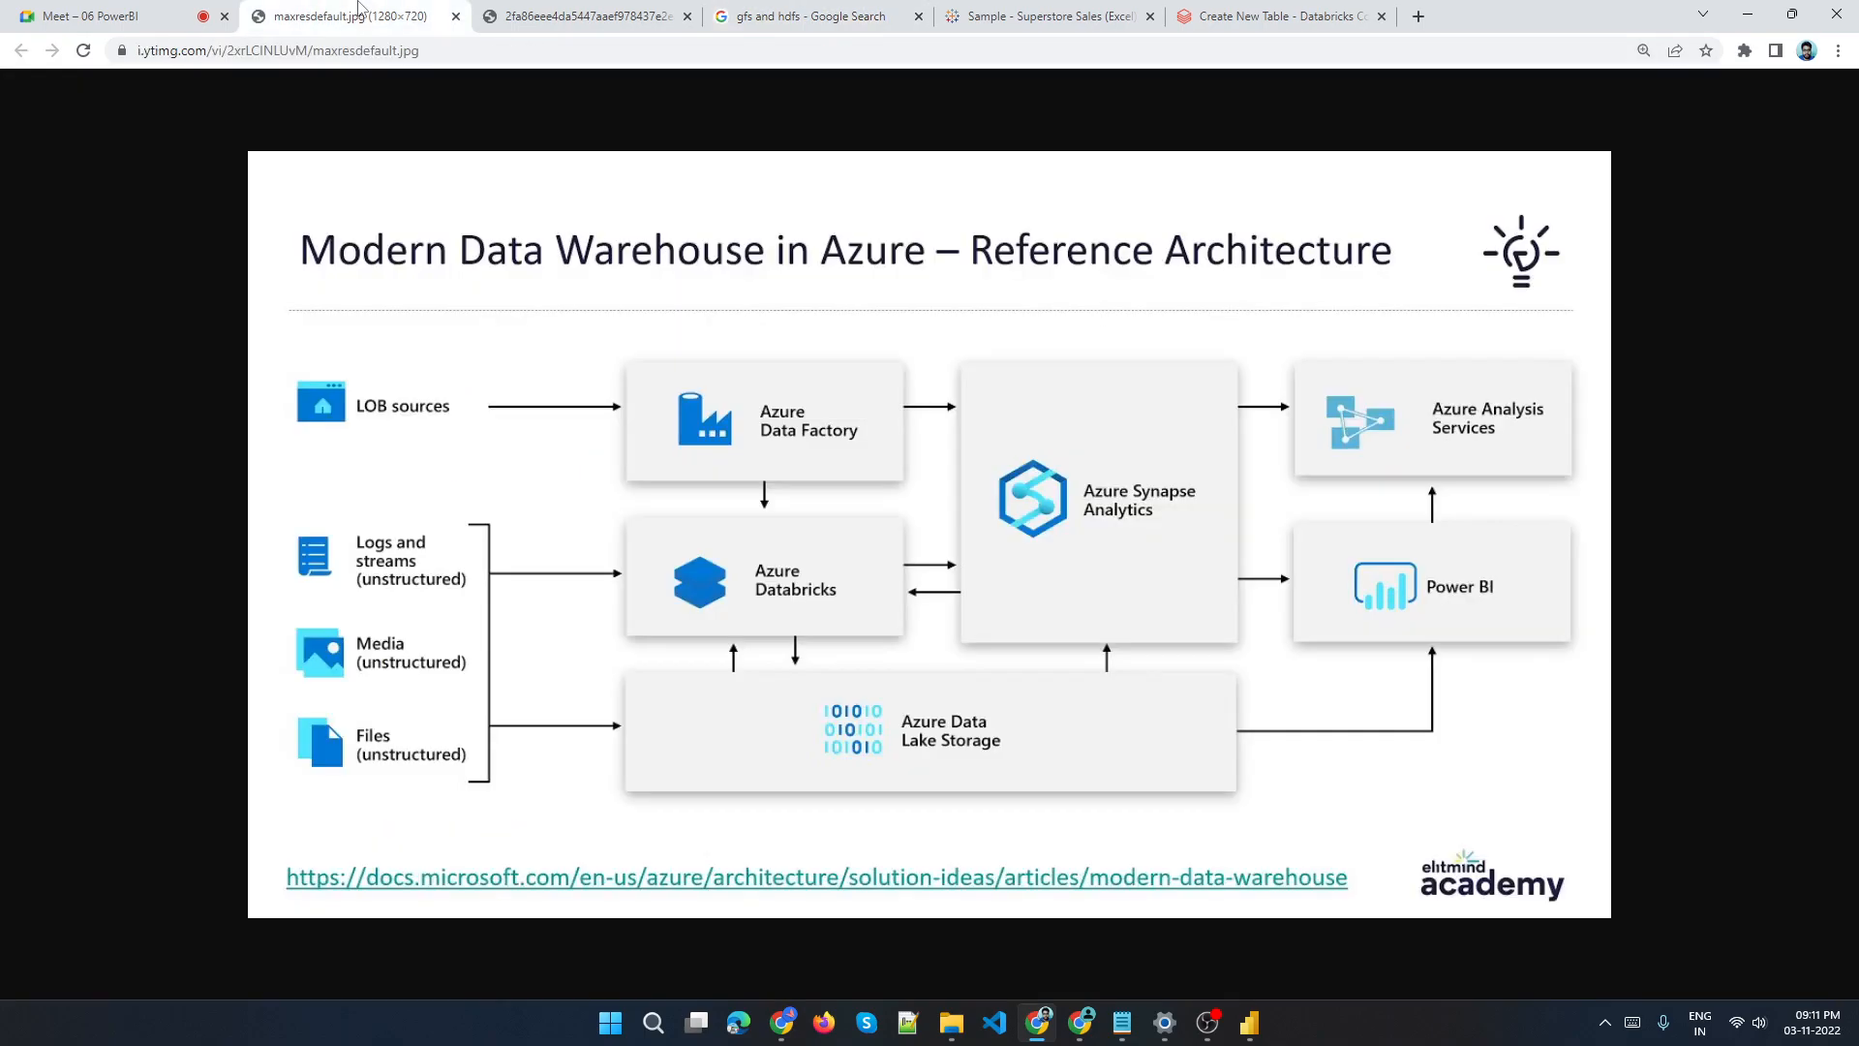
drag(920, 716, 901, 763)
drag(647, 700, 1146, 775)
drag(655, 704, 1123, 775)
click(1249, 1027)
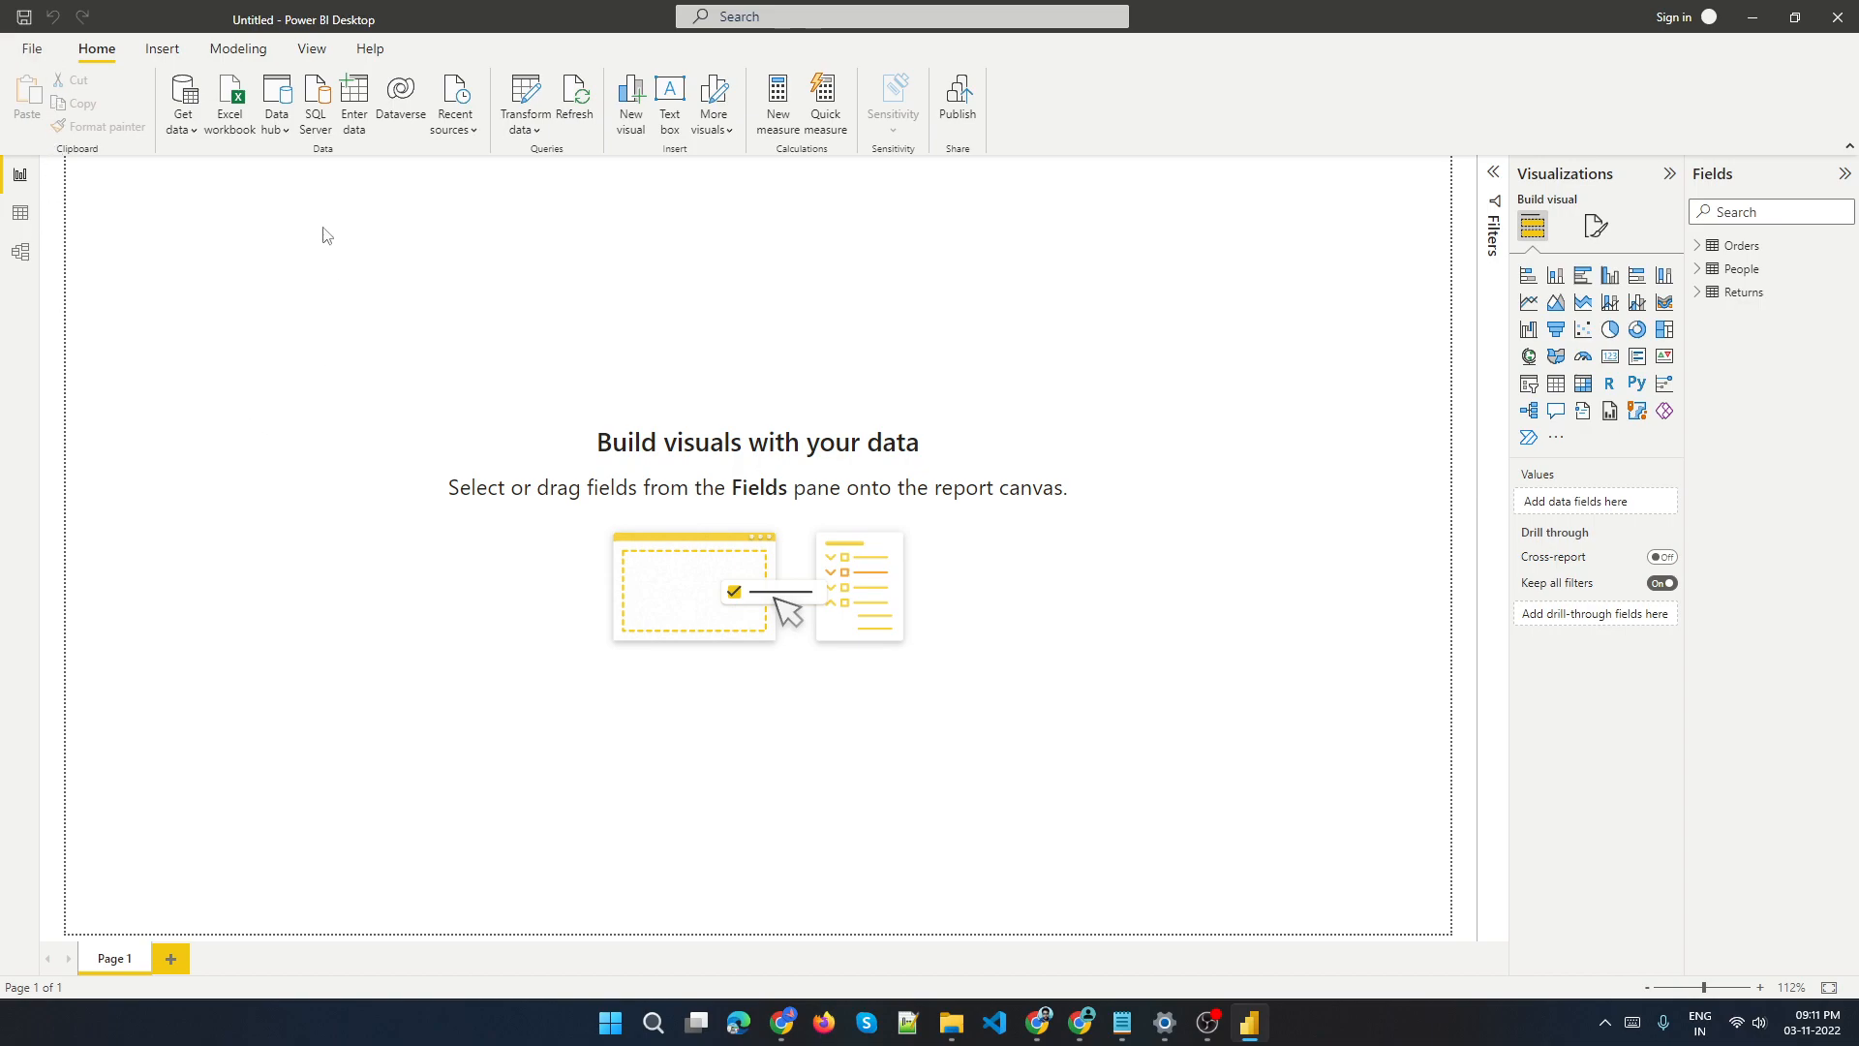
click(1077, 1024)
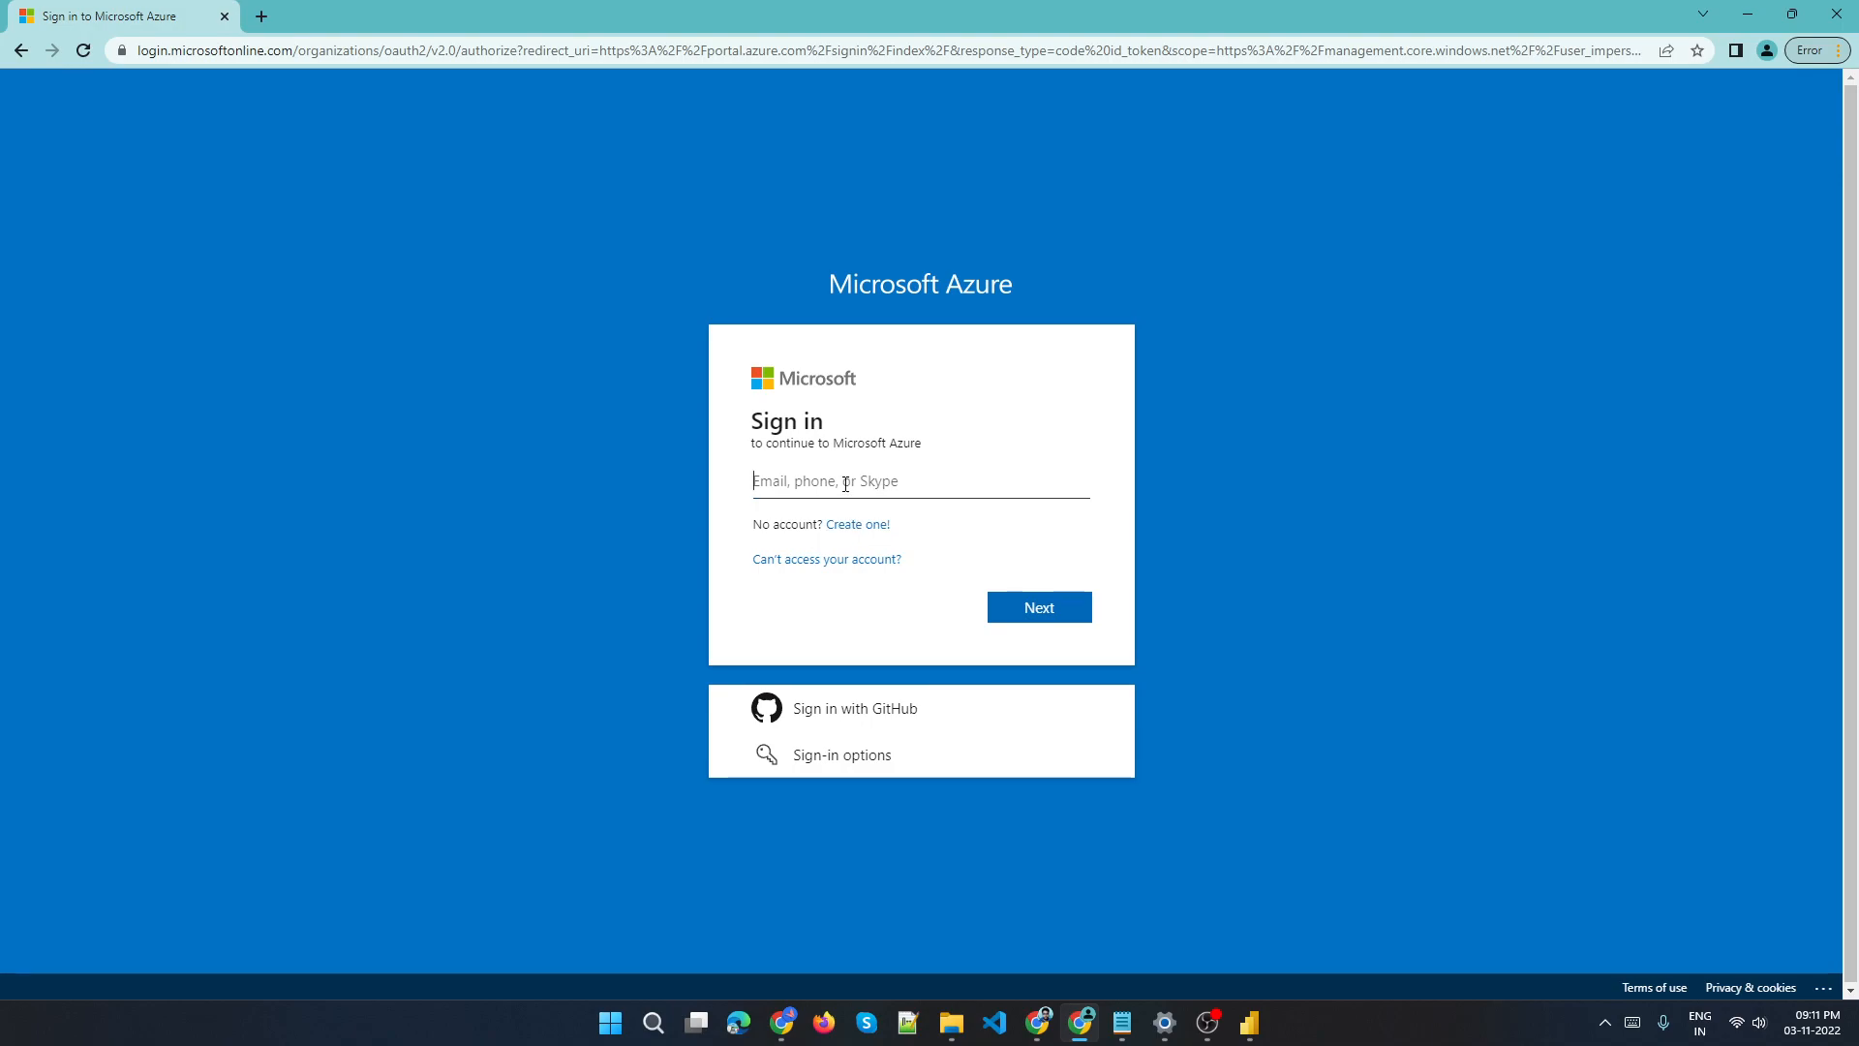
Step: Sign in with the account e-mail and password, choosing to stay signed in
key(Return)
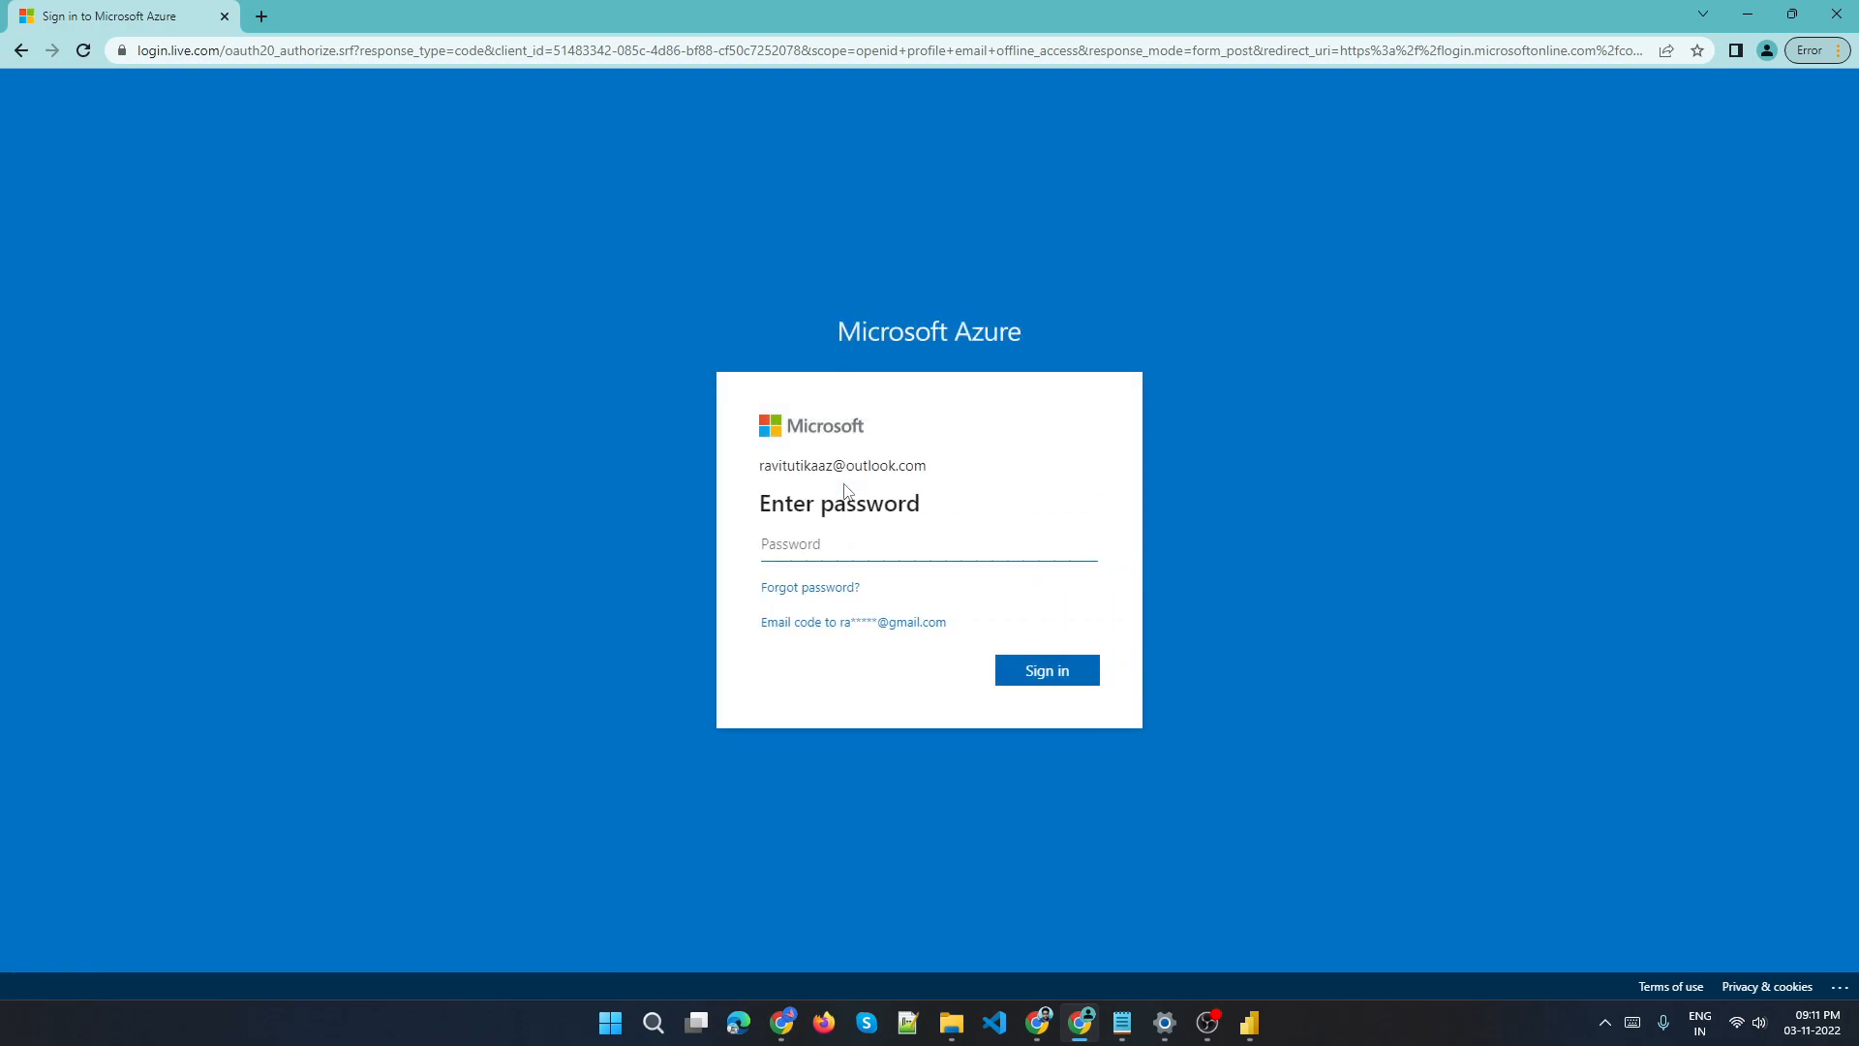
text(****)
key(BackSpace)
key(BackSpace)
key(BackSpace)
key(BackSpace)
text(***************)
key(Return)
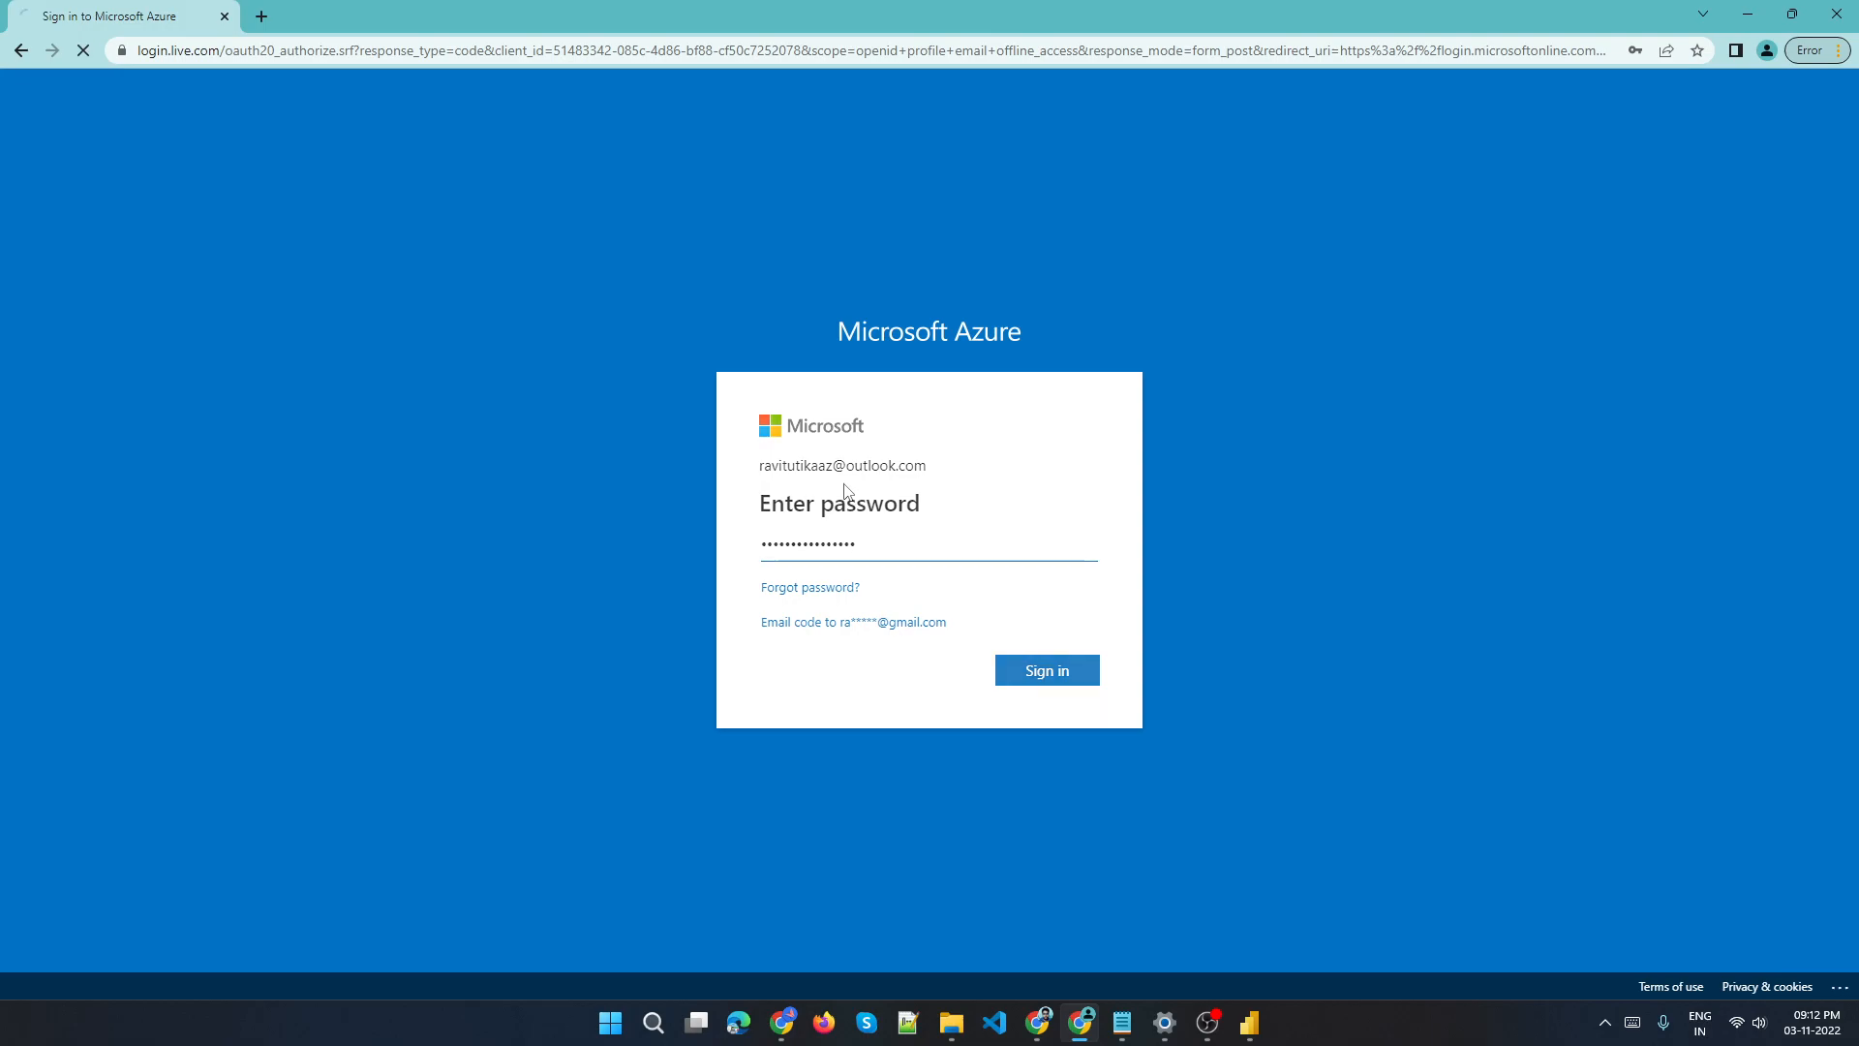
click(910, 612)
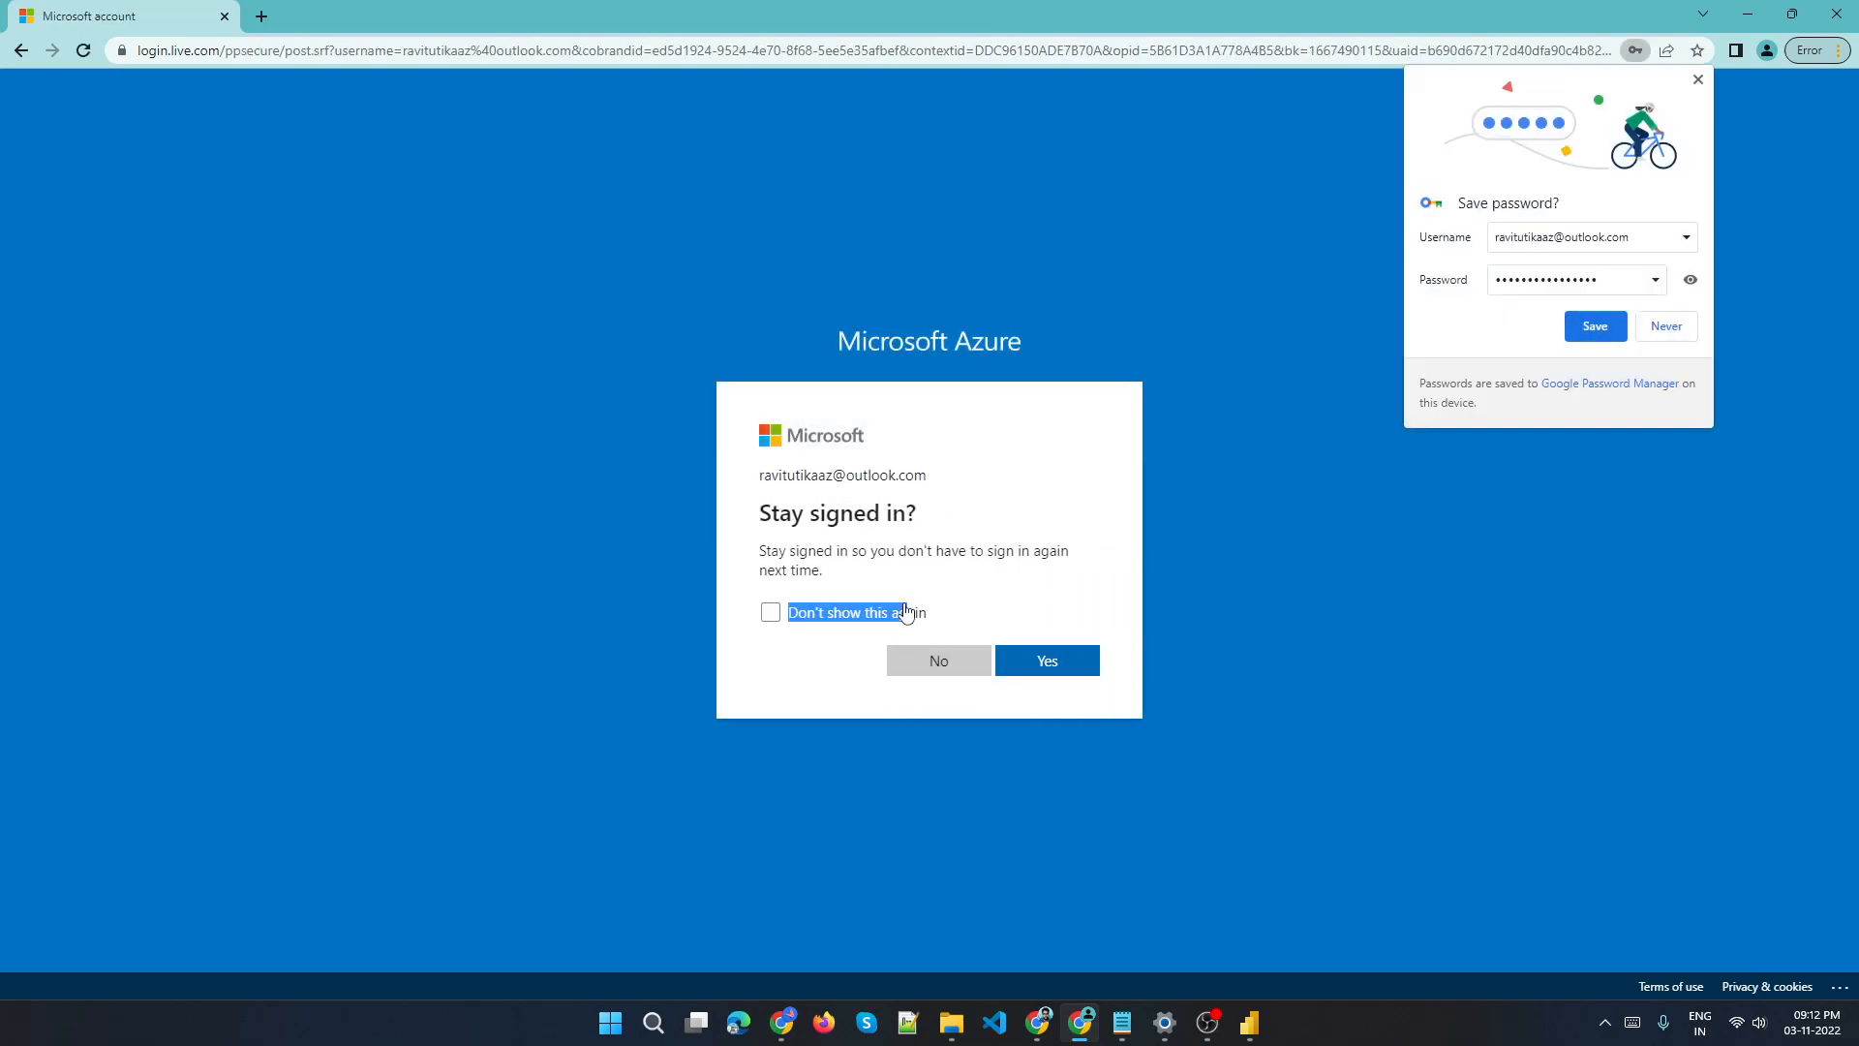
click(1676, 327)
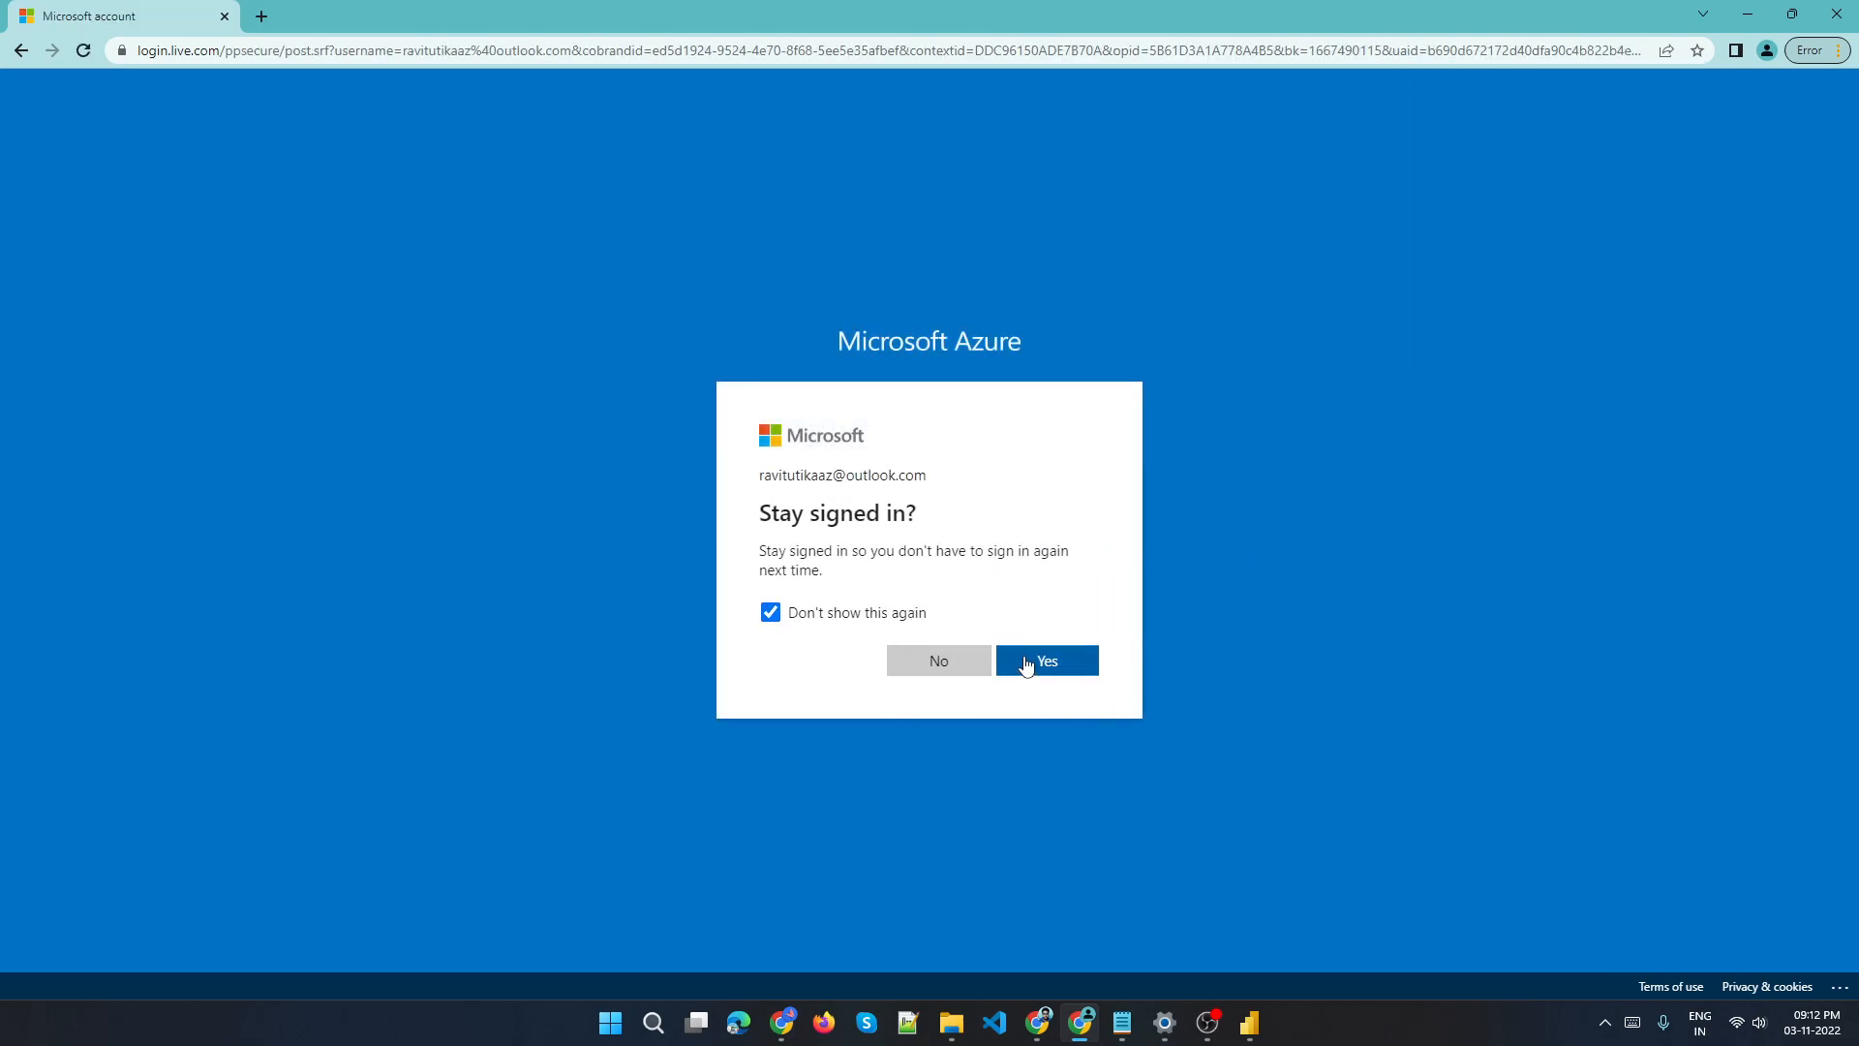
click(1028, 662)
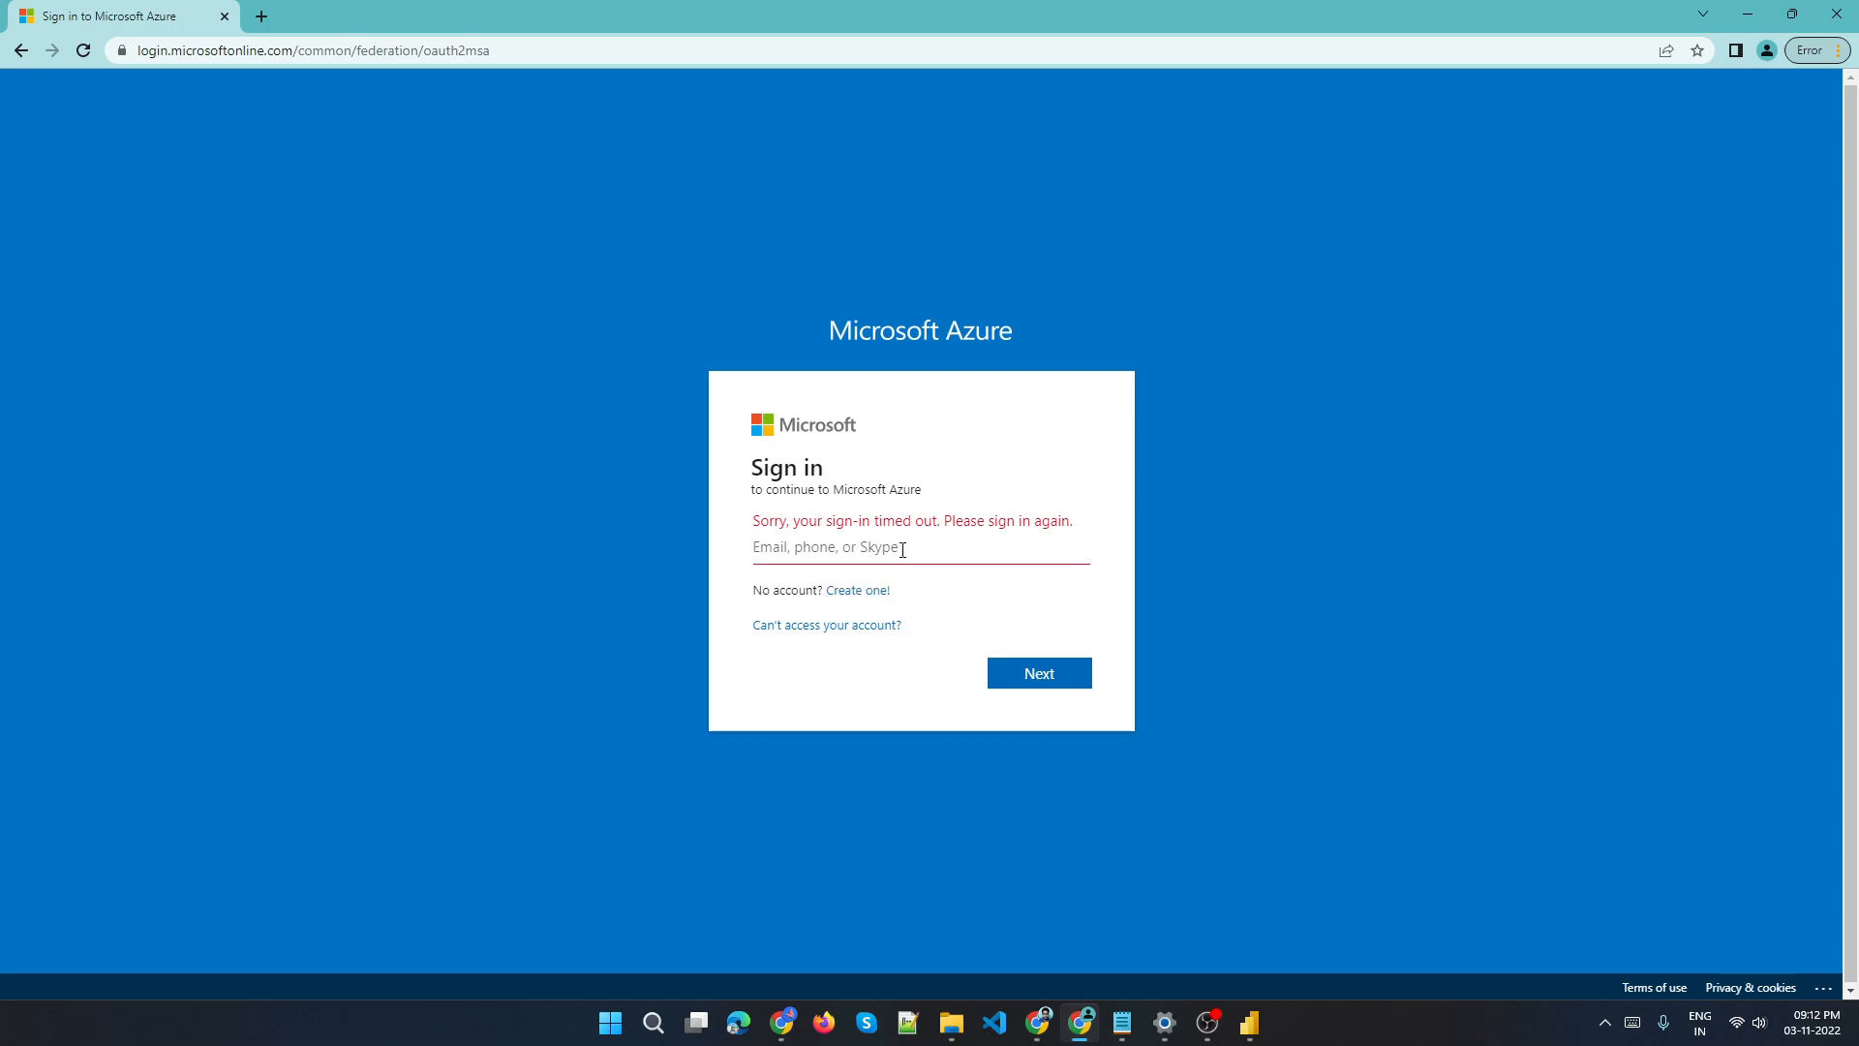
Step: Sign in again, verify identity with the e-mailed code, and skip the passwordless offer
click(903, 550)
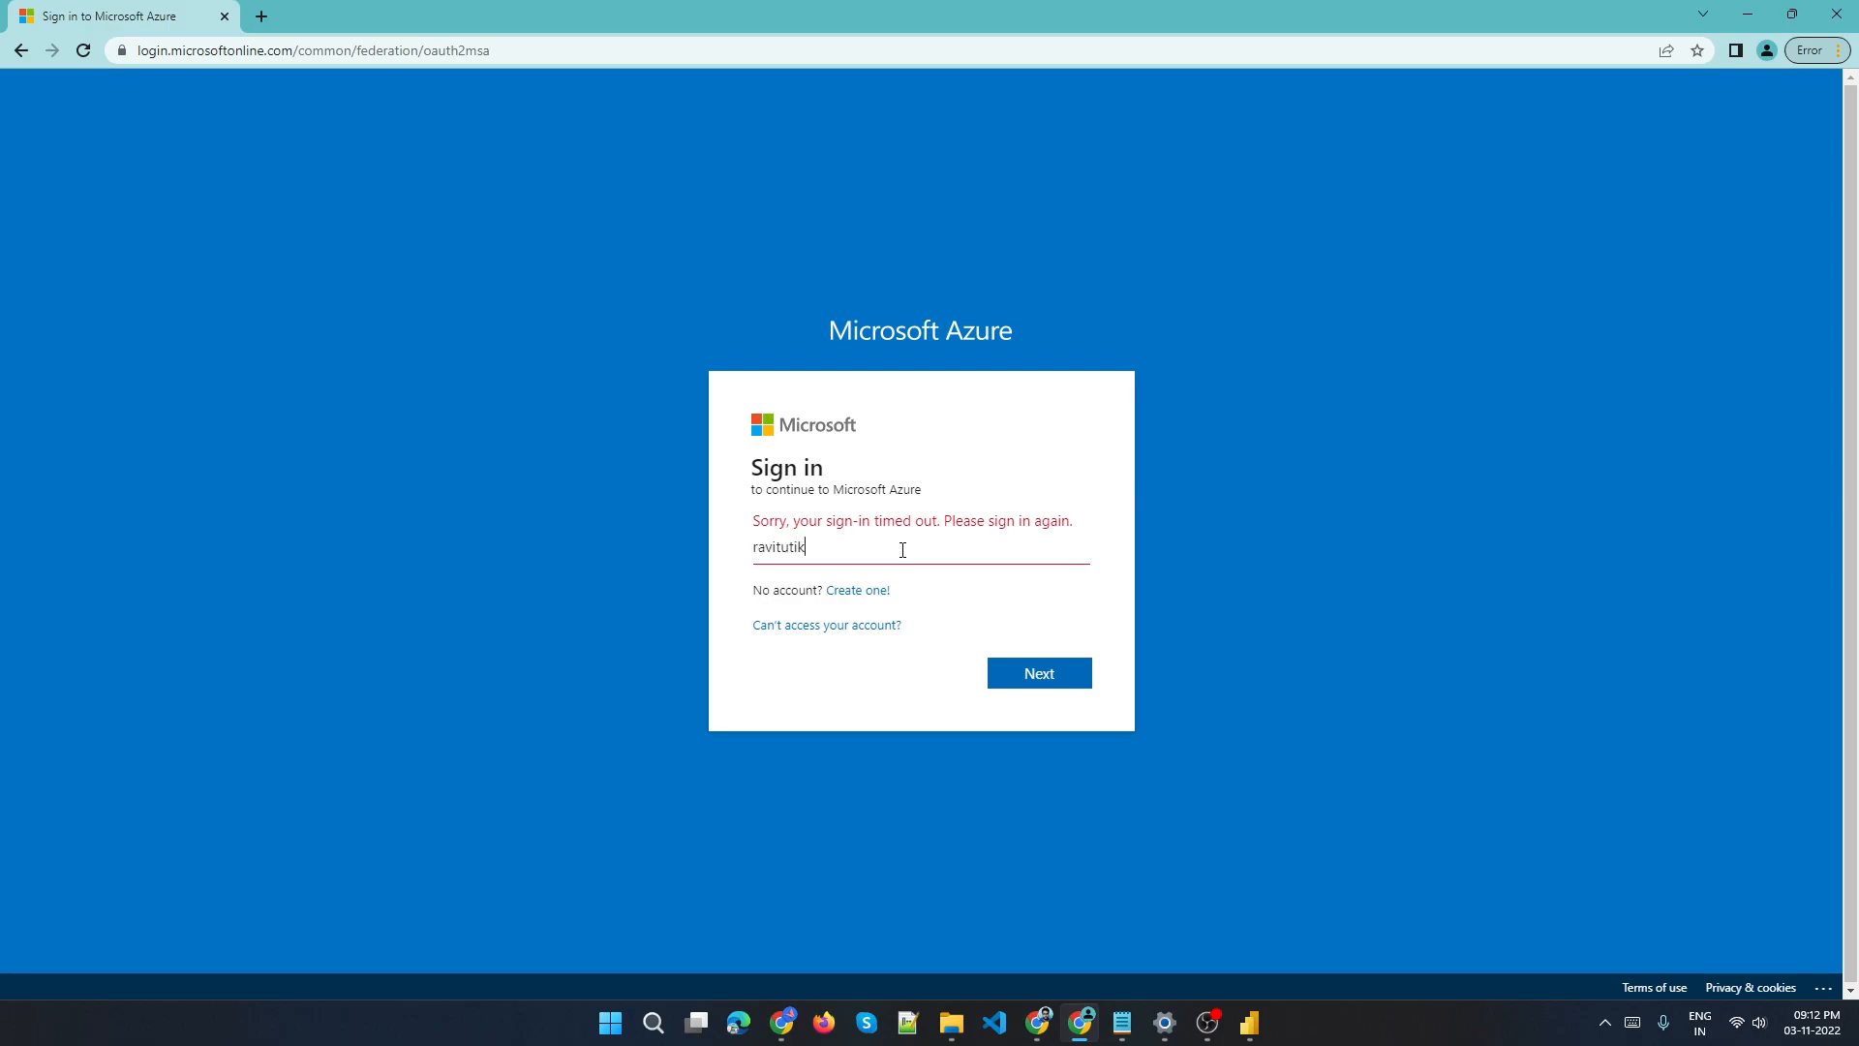
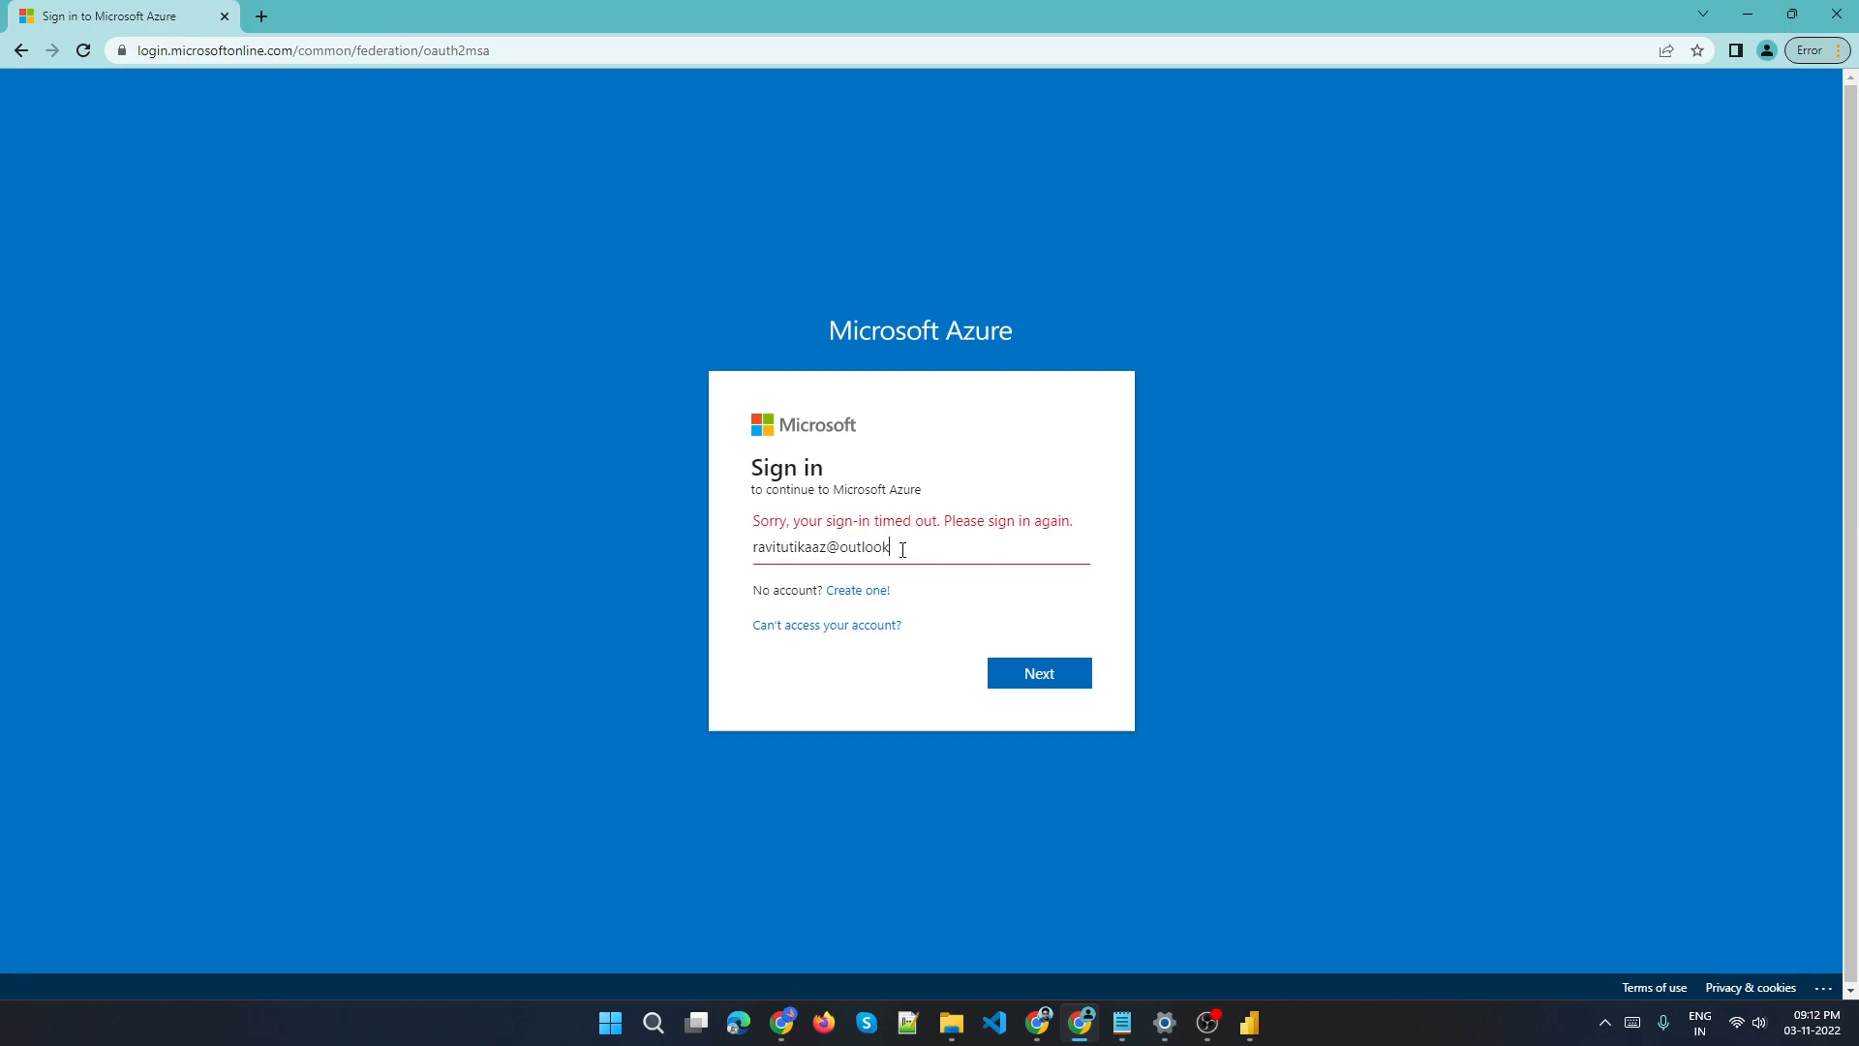
key(Return)
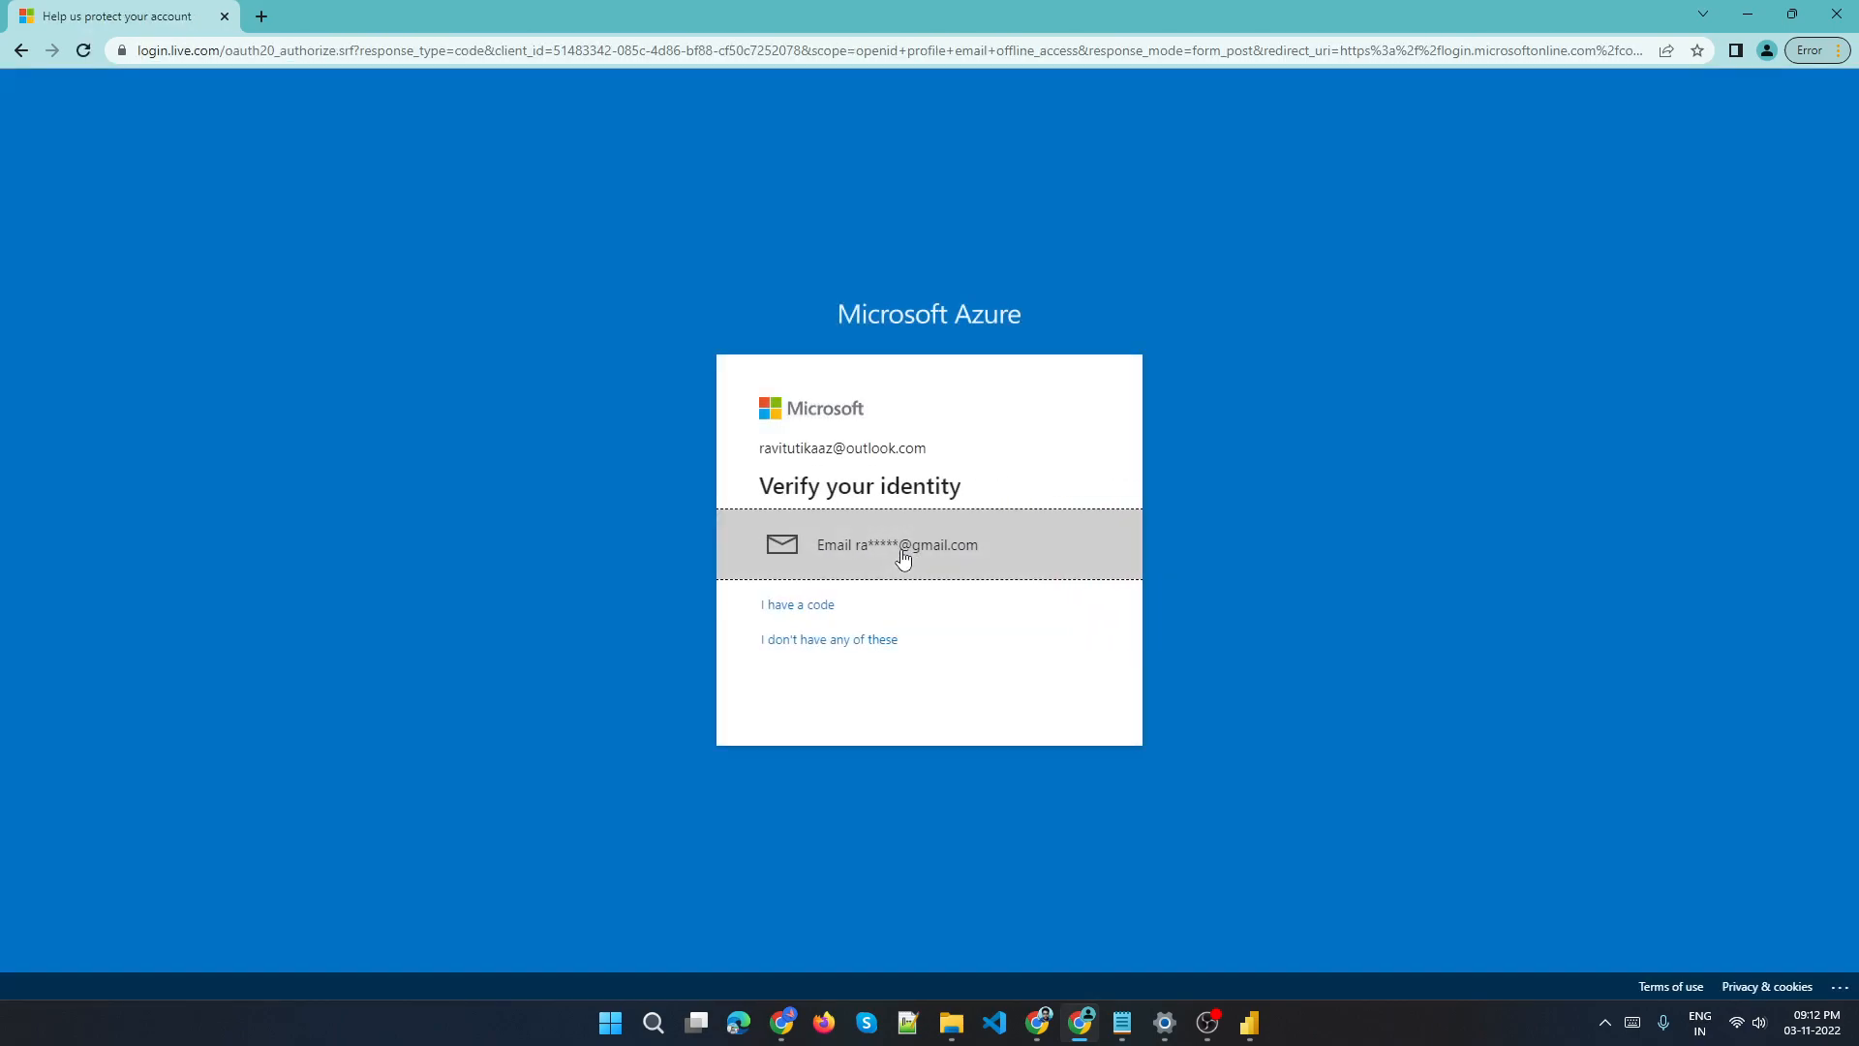
click(903, 558)
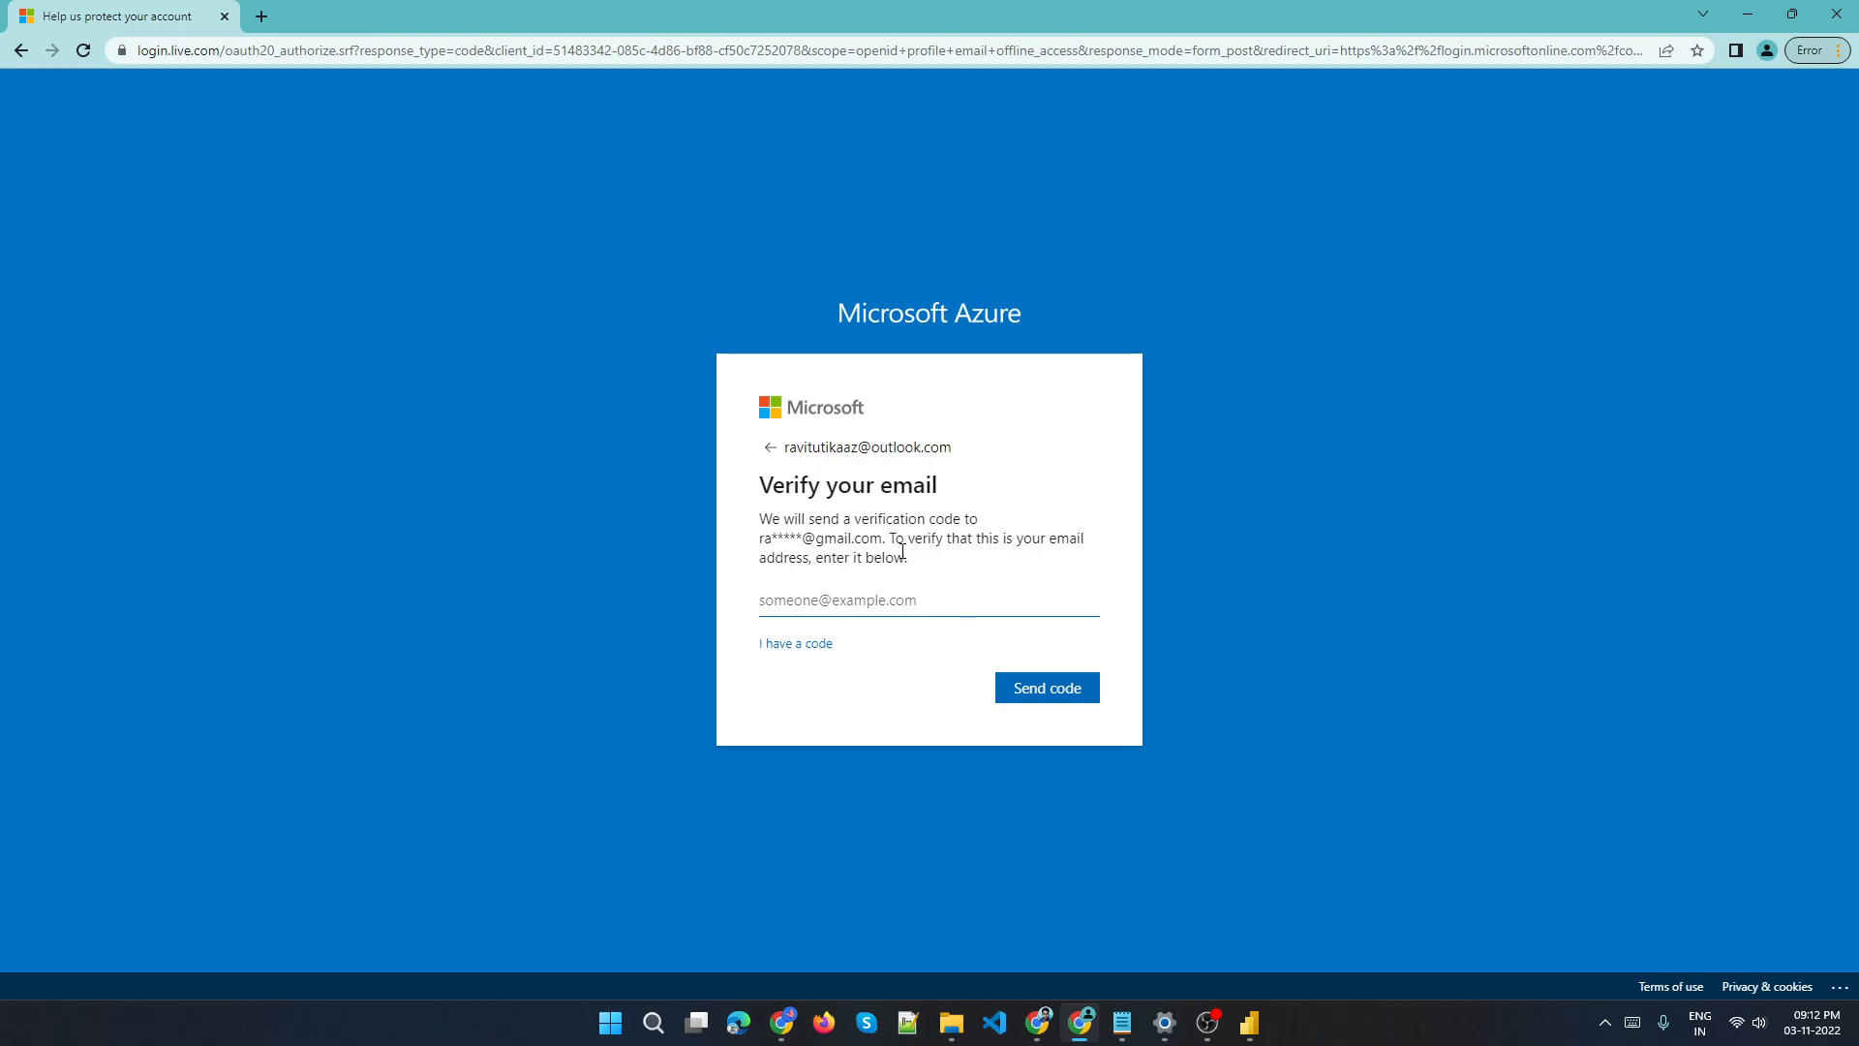
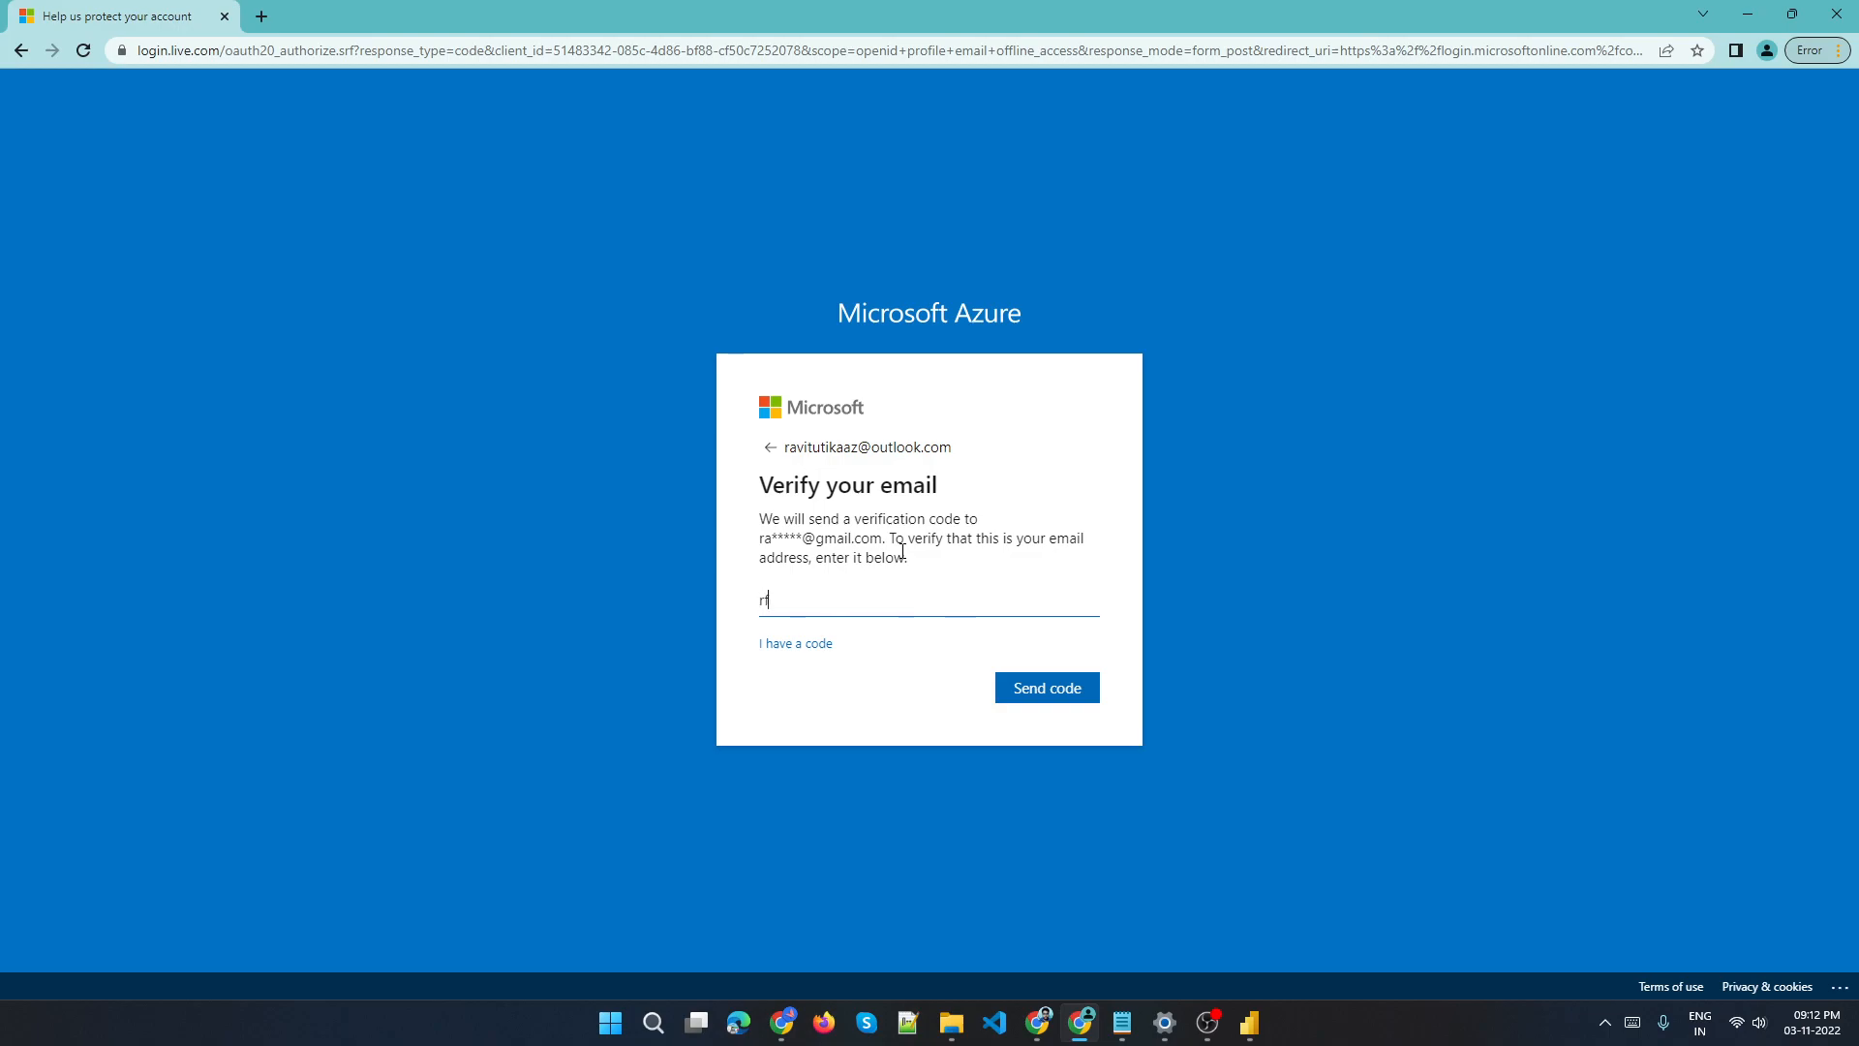
key(Return)
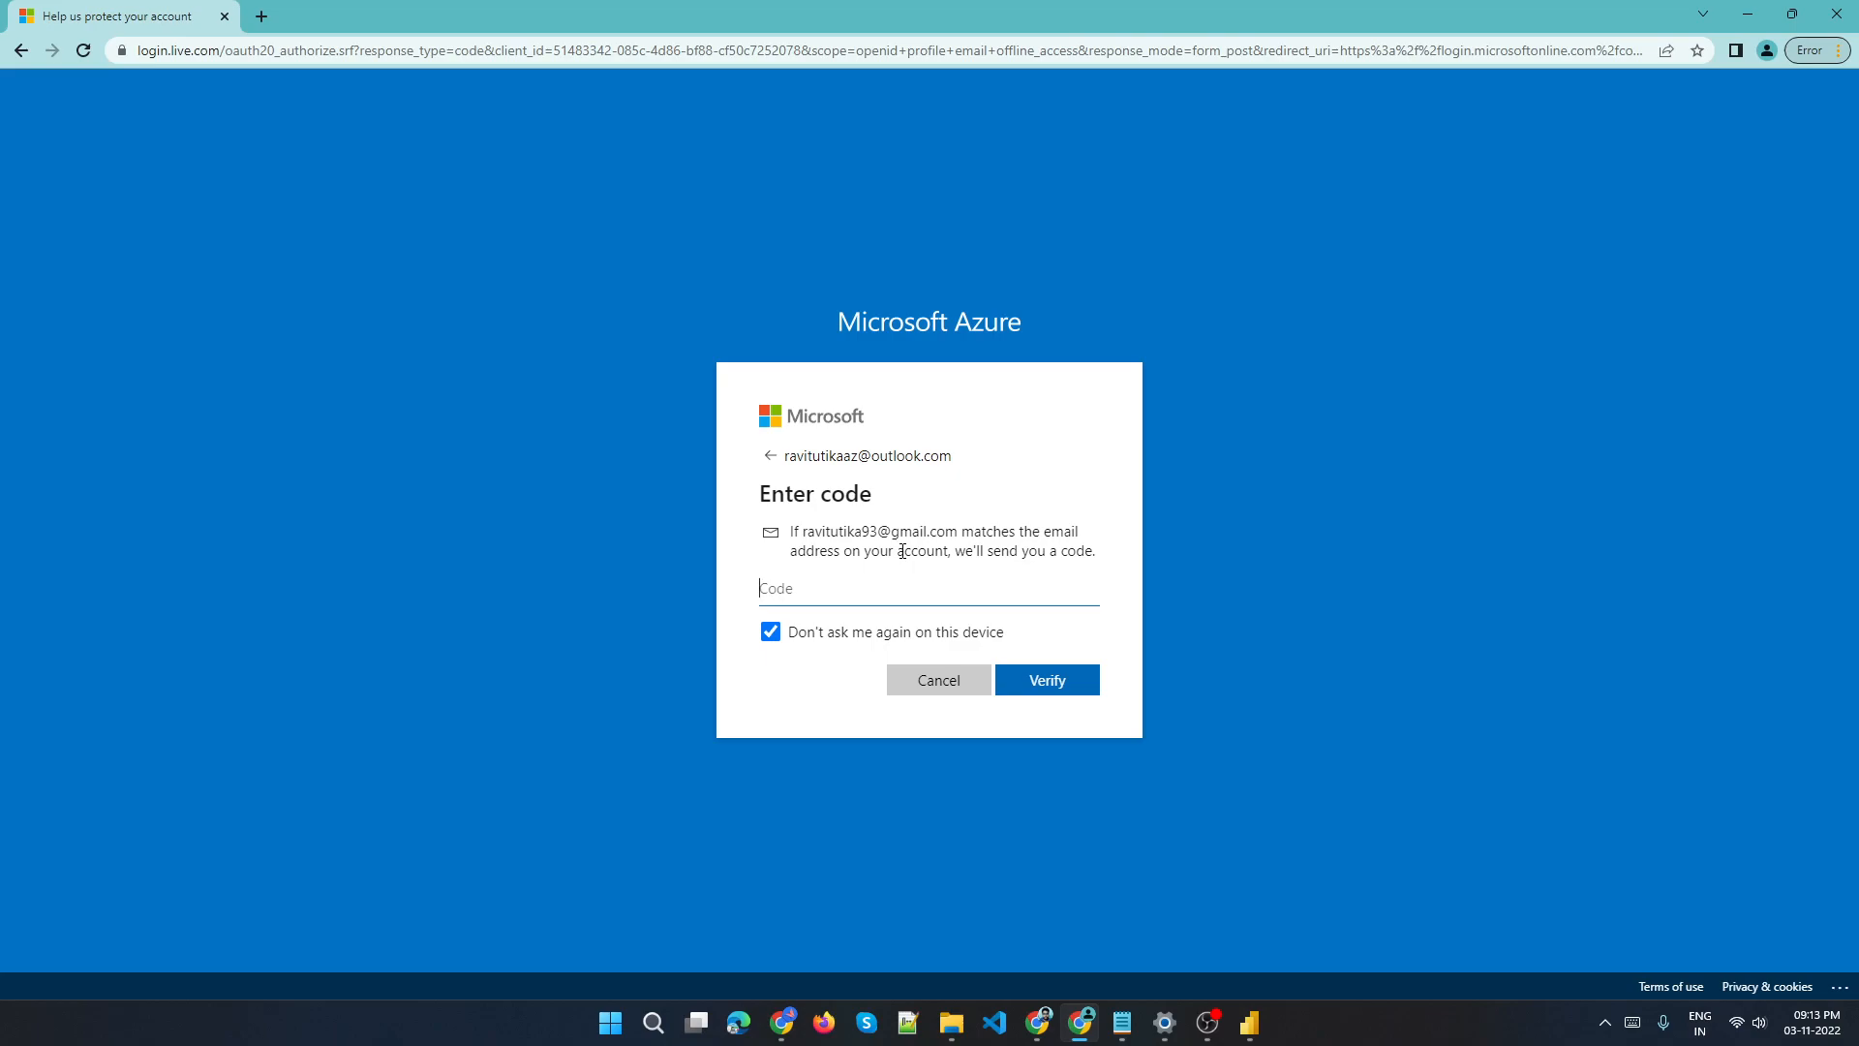
key(Return)
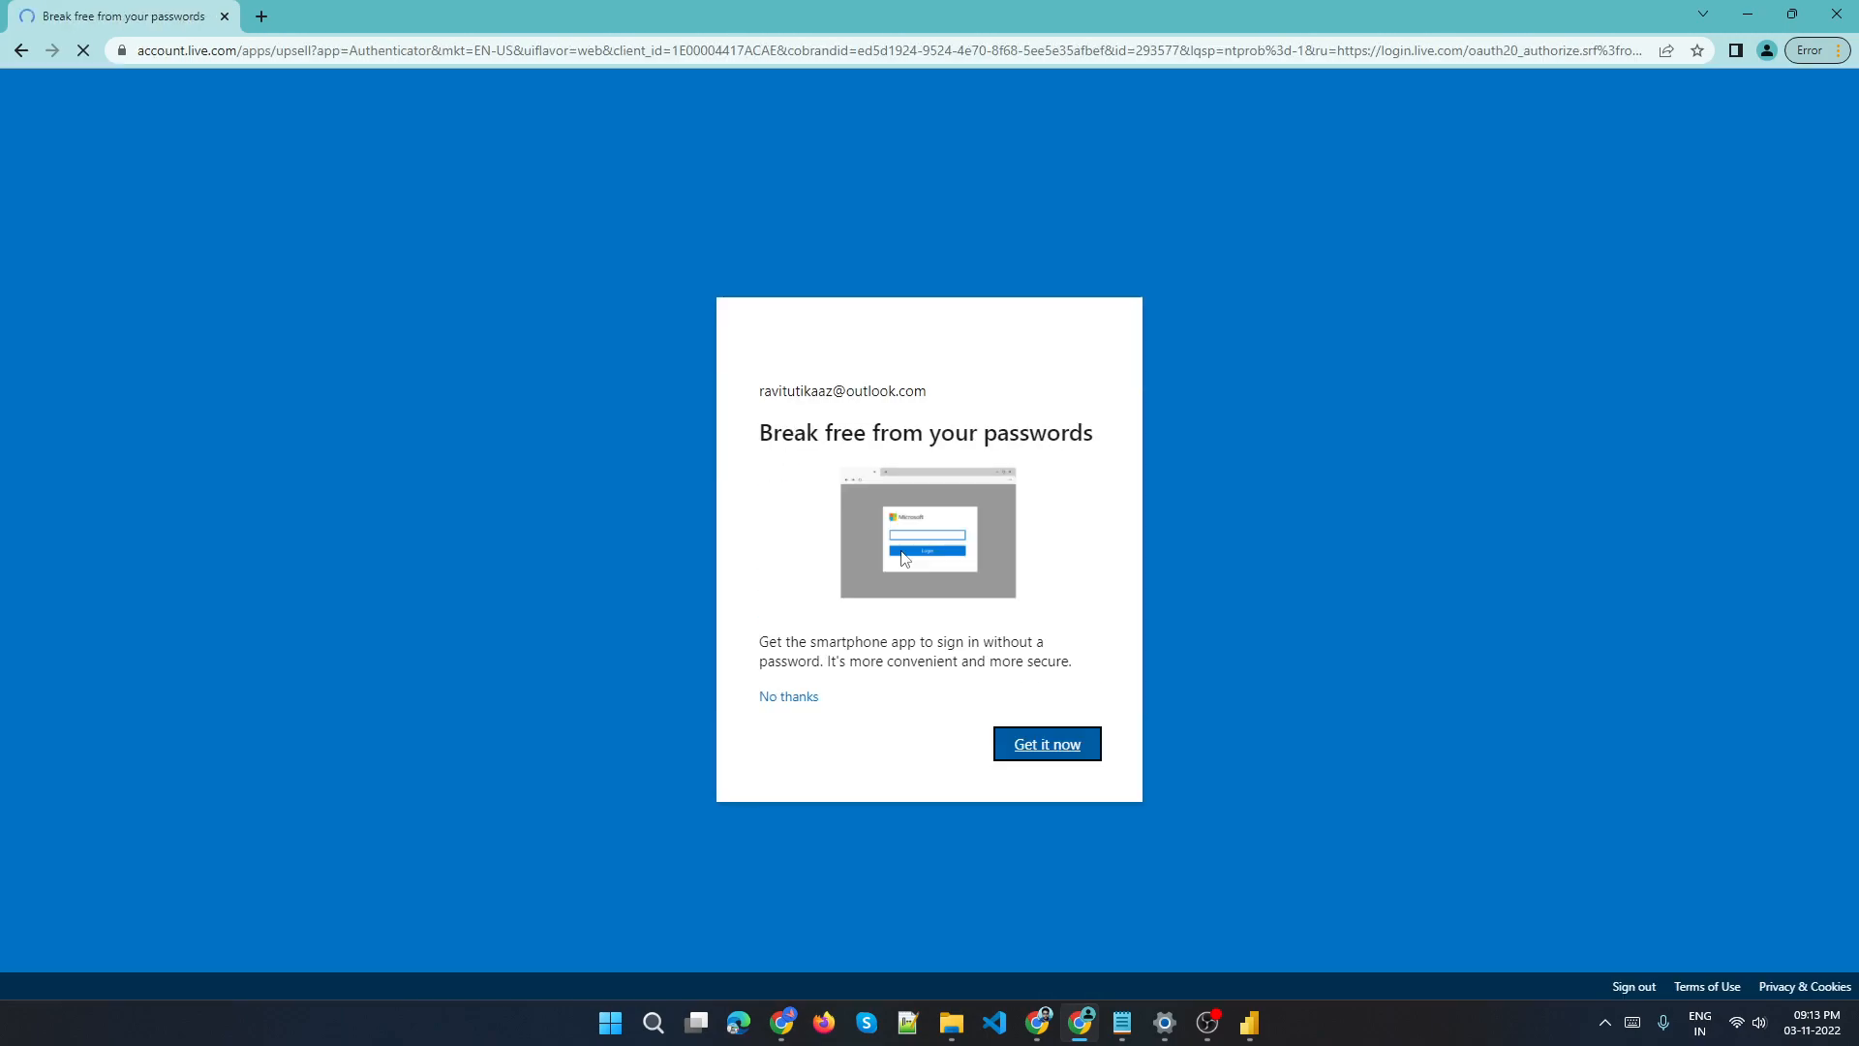
click(789, 698)
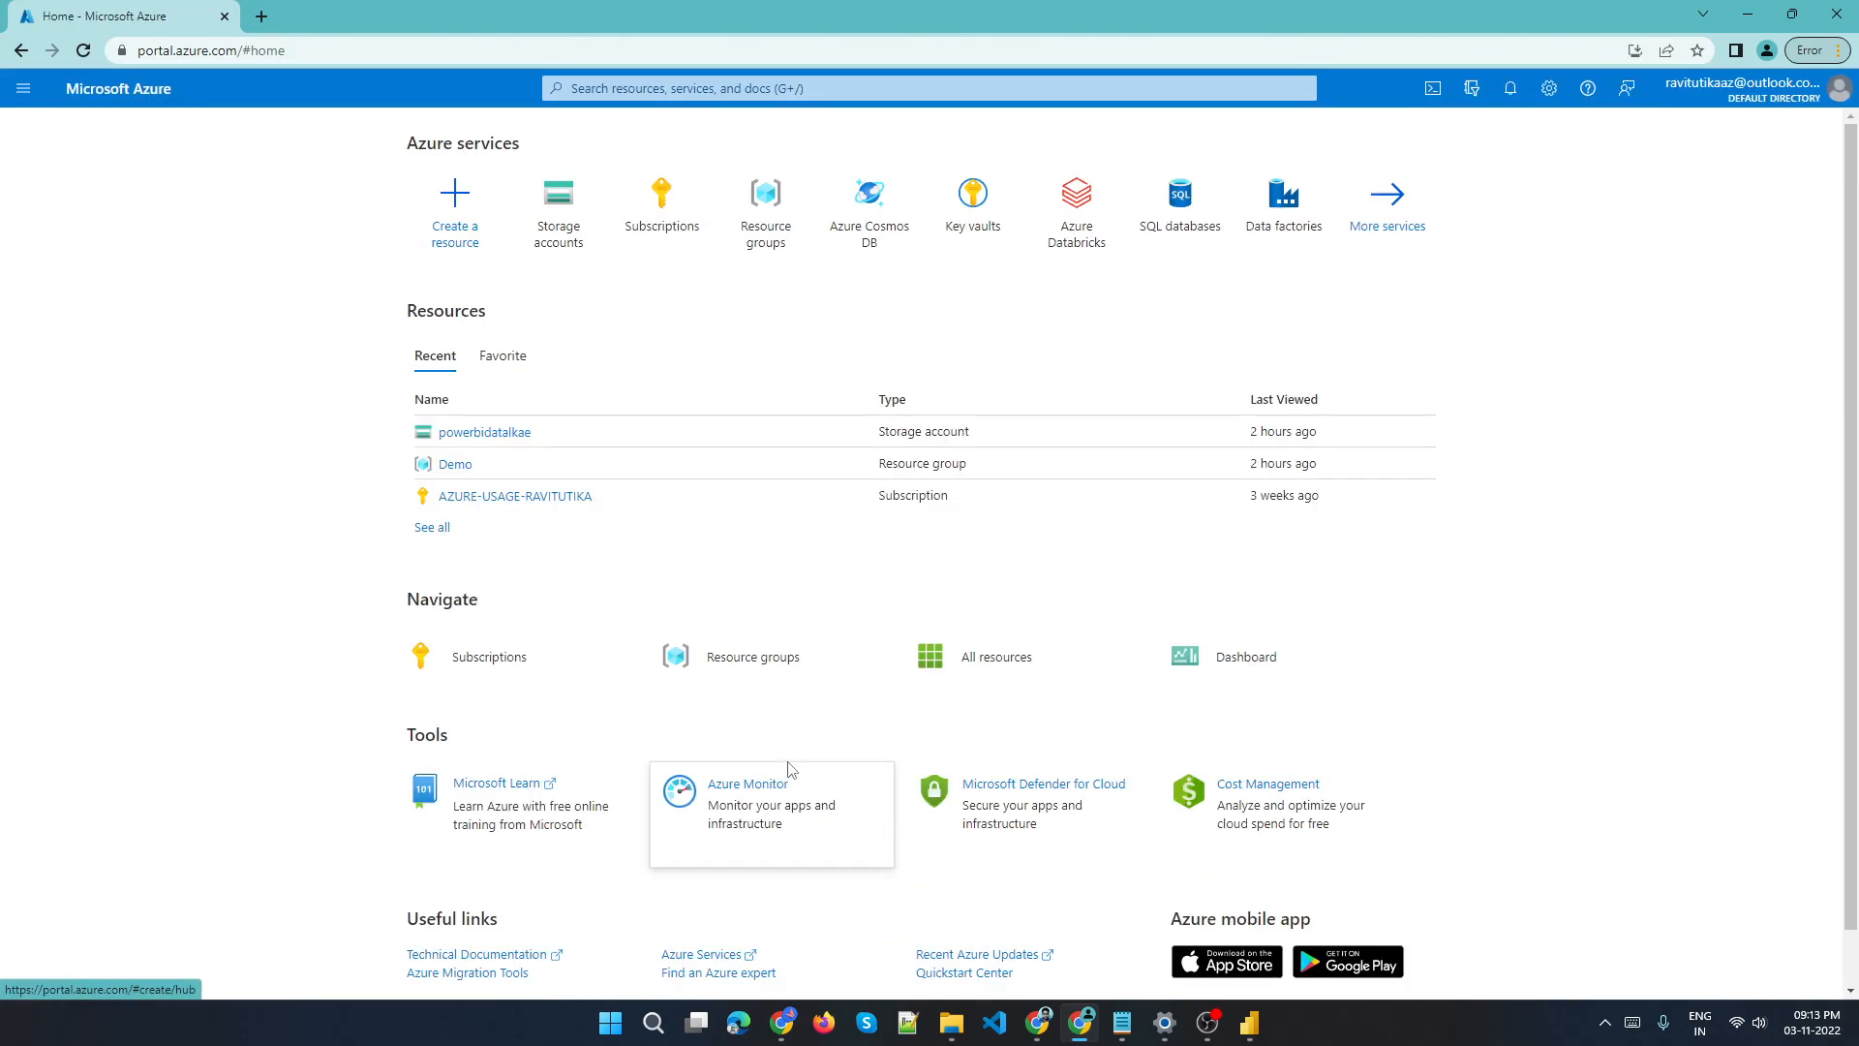
Step: Start a new storage account named powerbidemo110 in resource group Demo
click(559, 231)
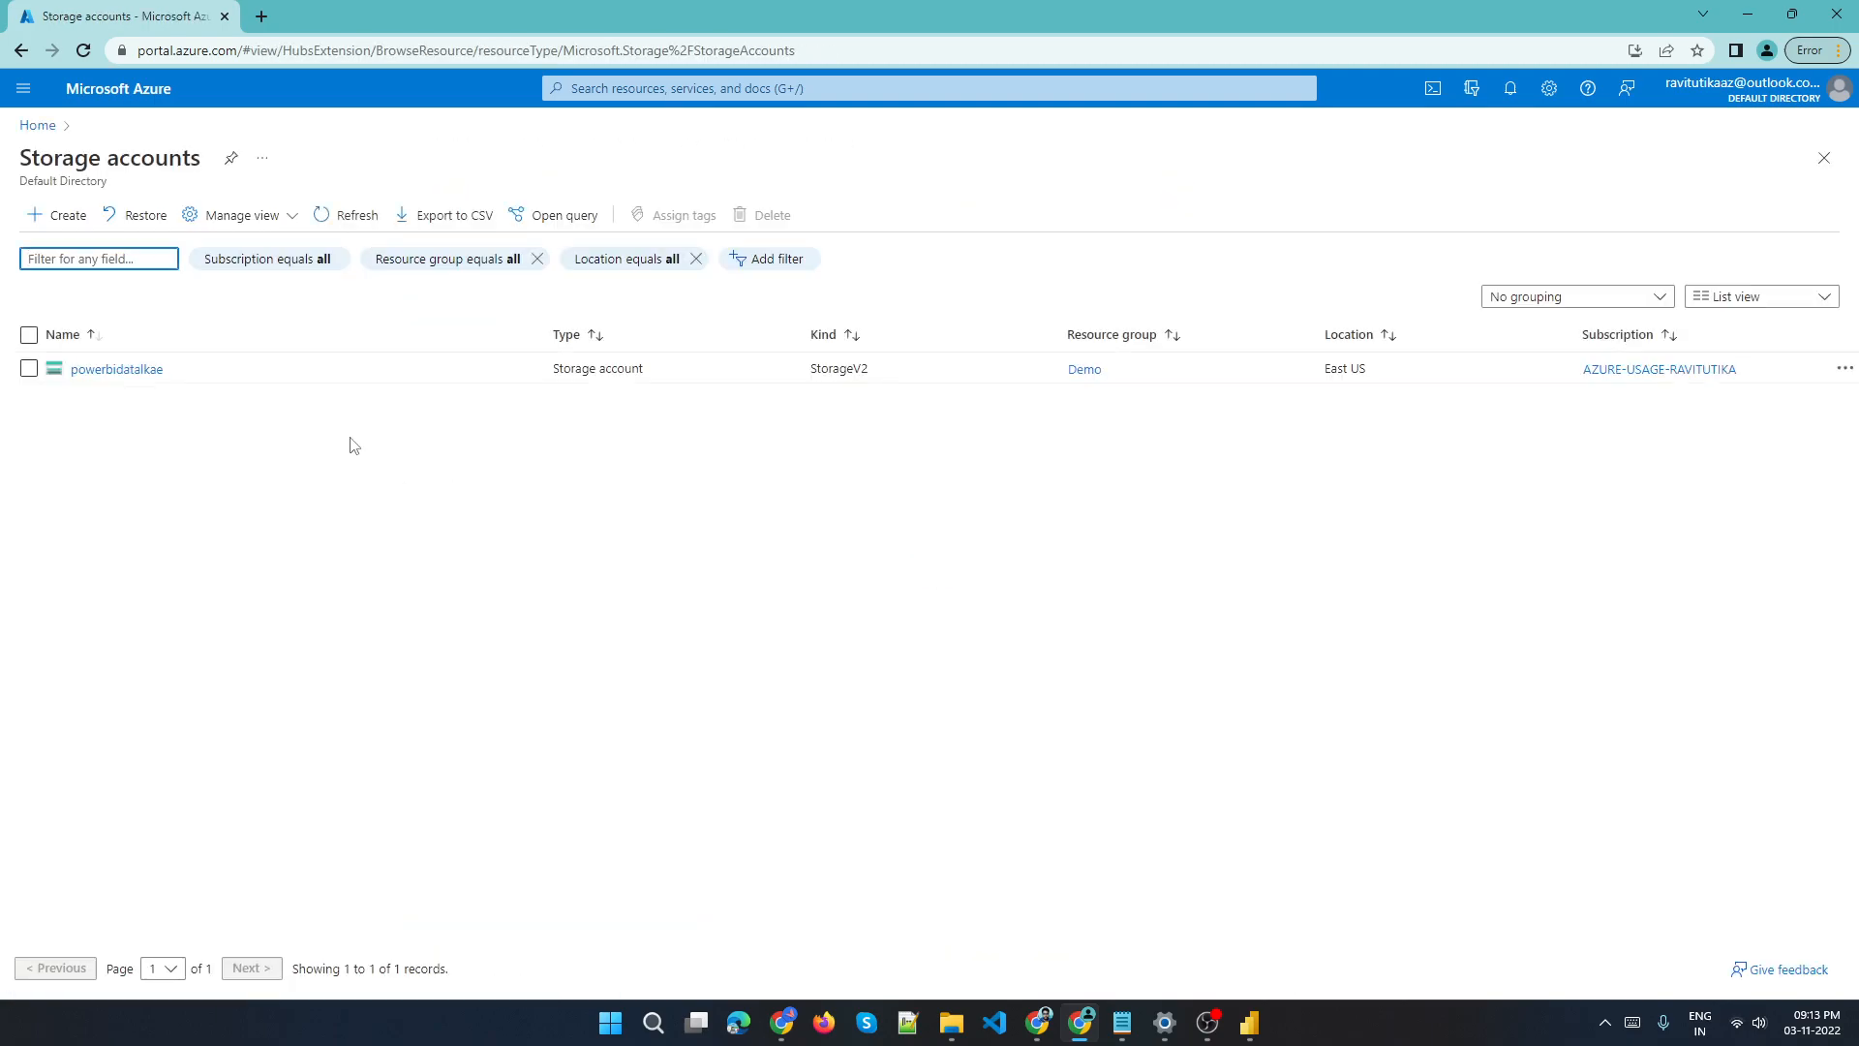
click(45, 216)
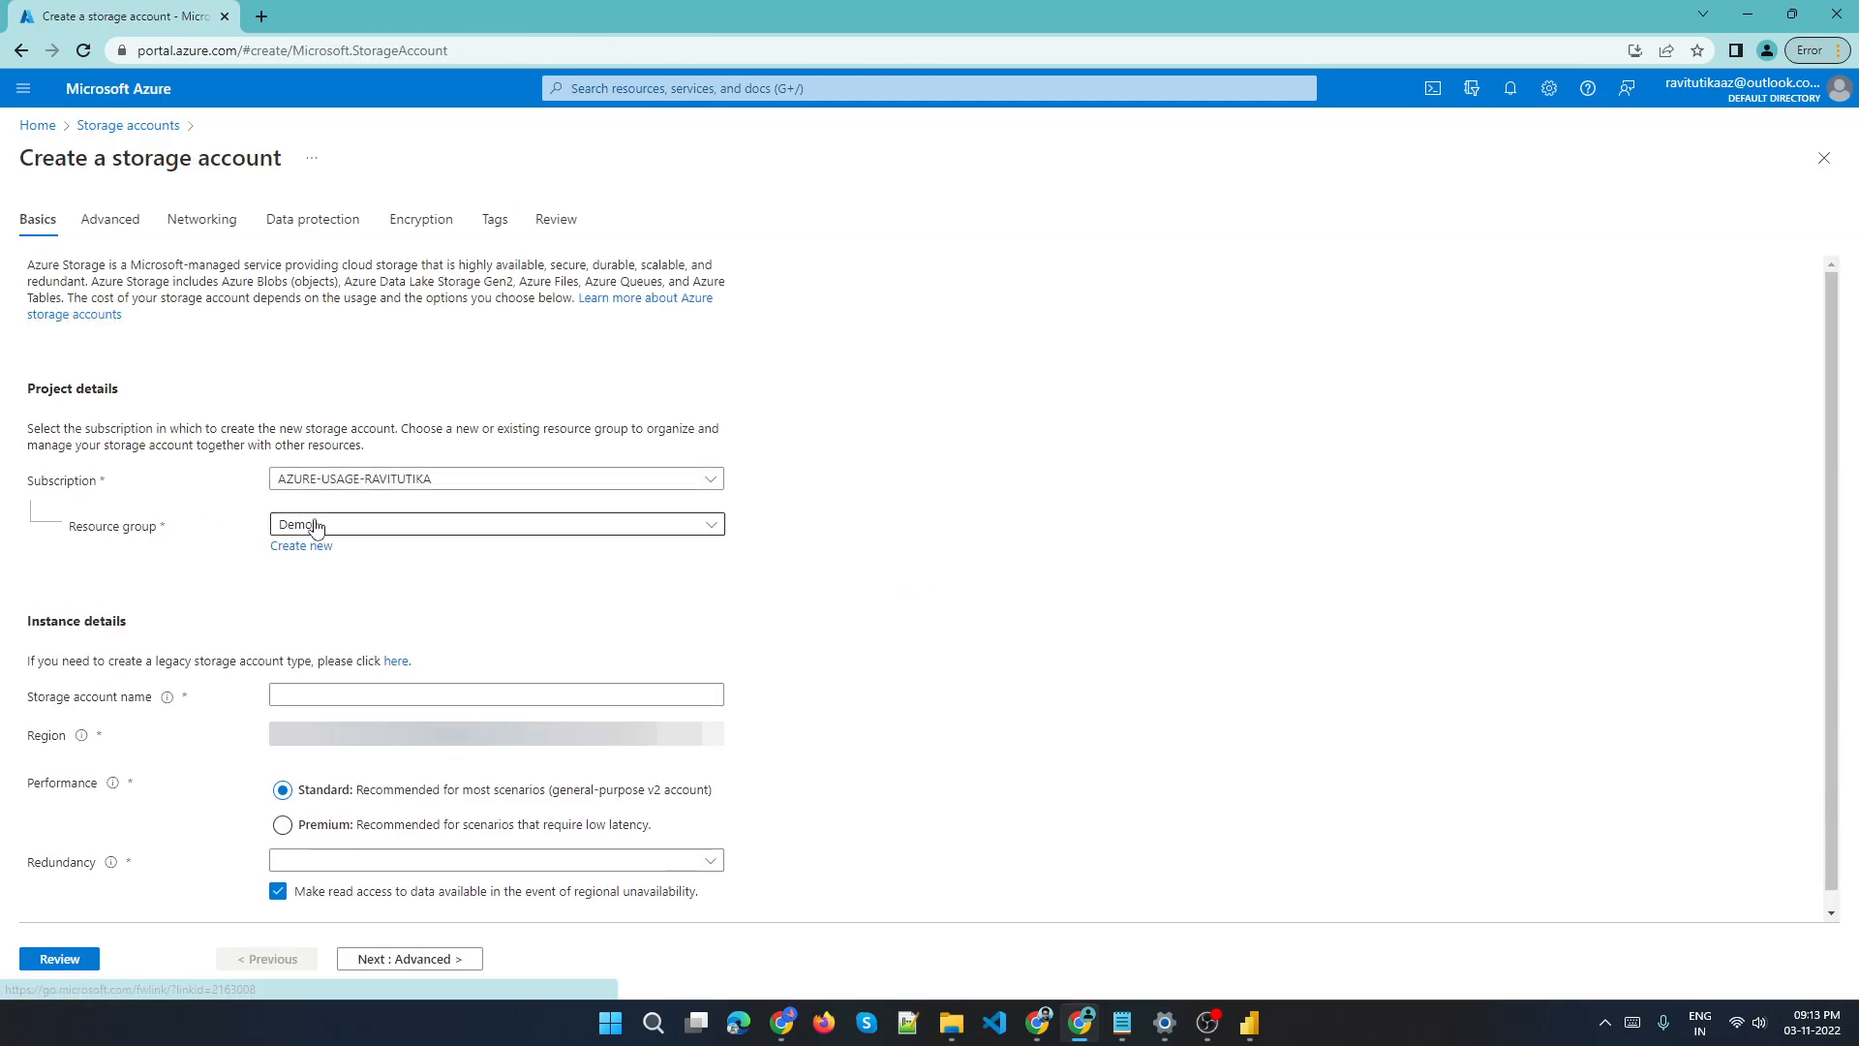
click(365, 525)
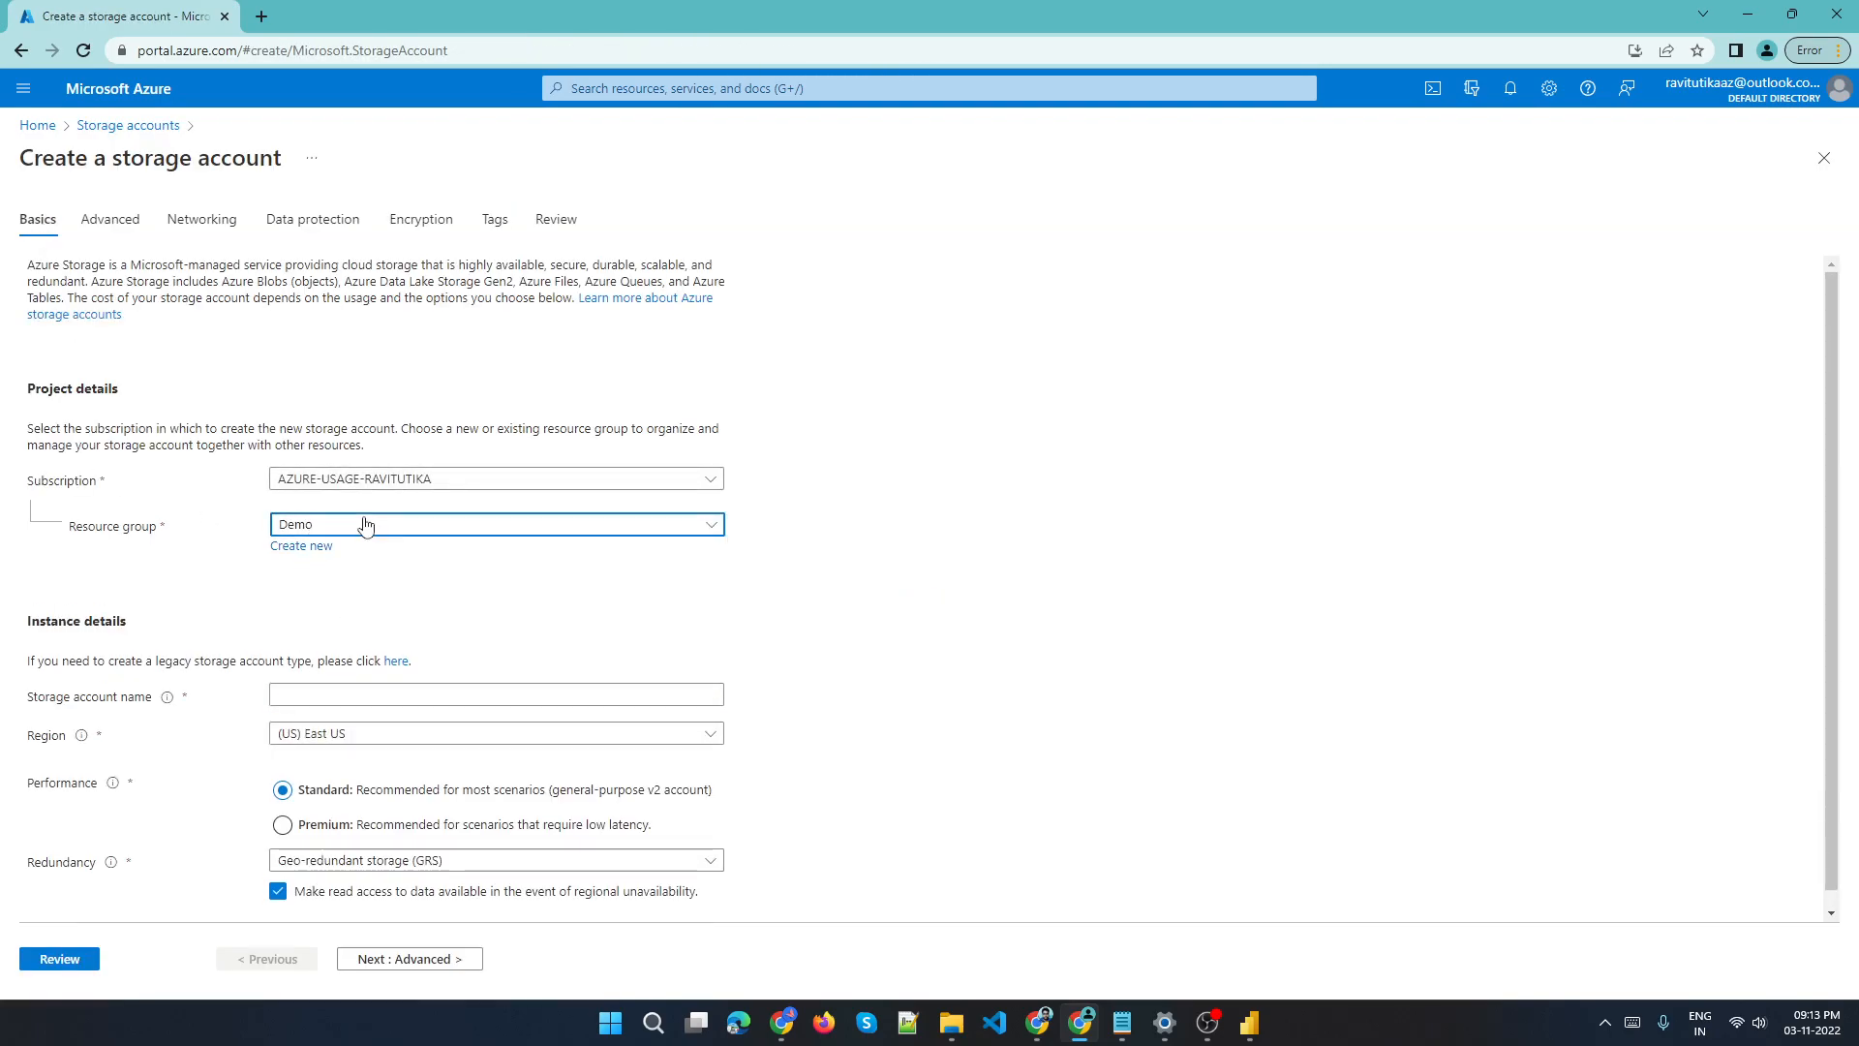
click(365, 525)
click(313, 698)
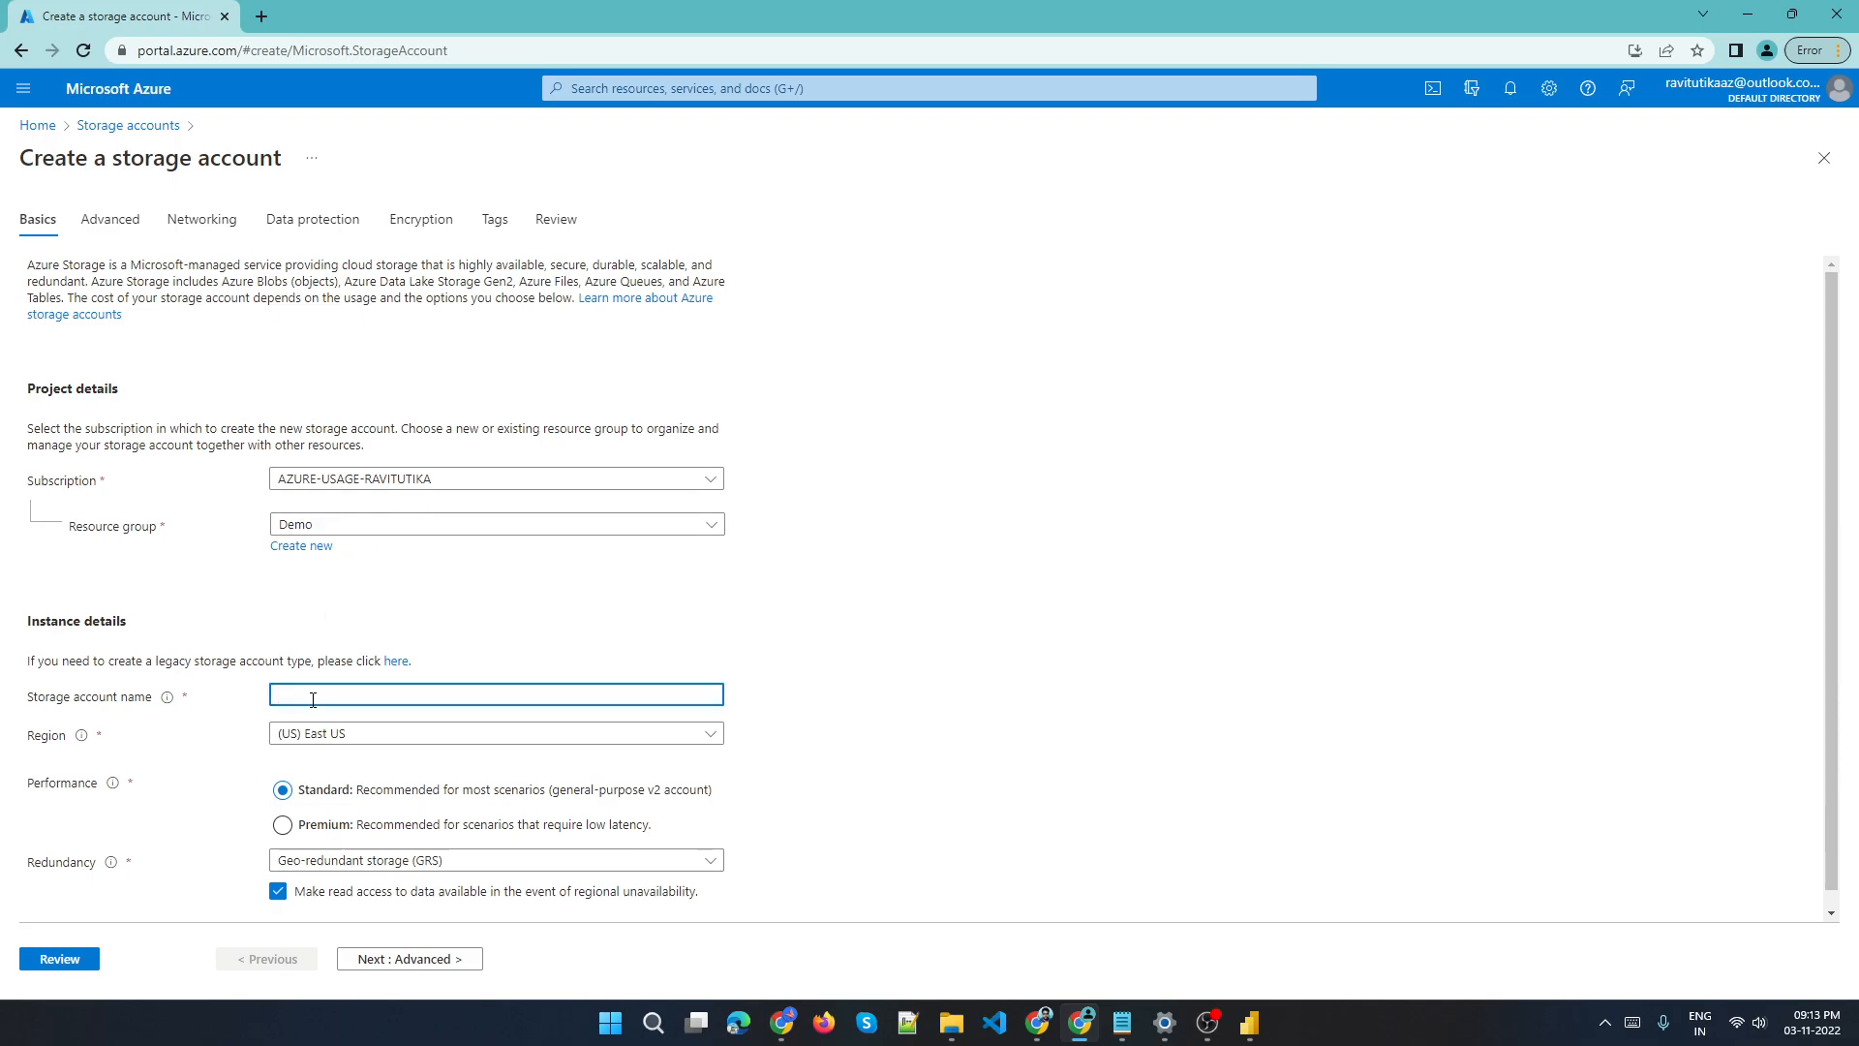
scroll(312, 700, down, 1)
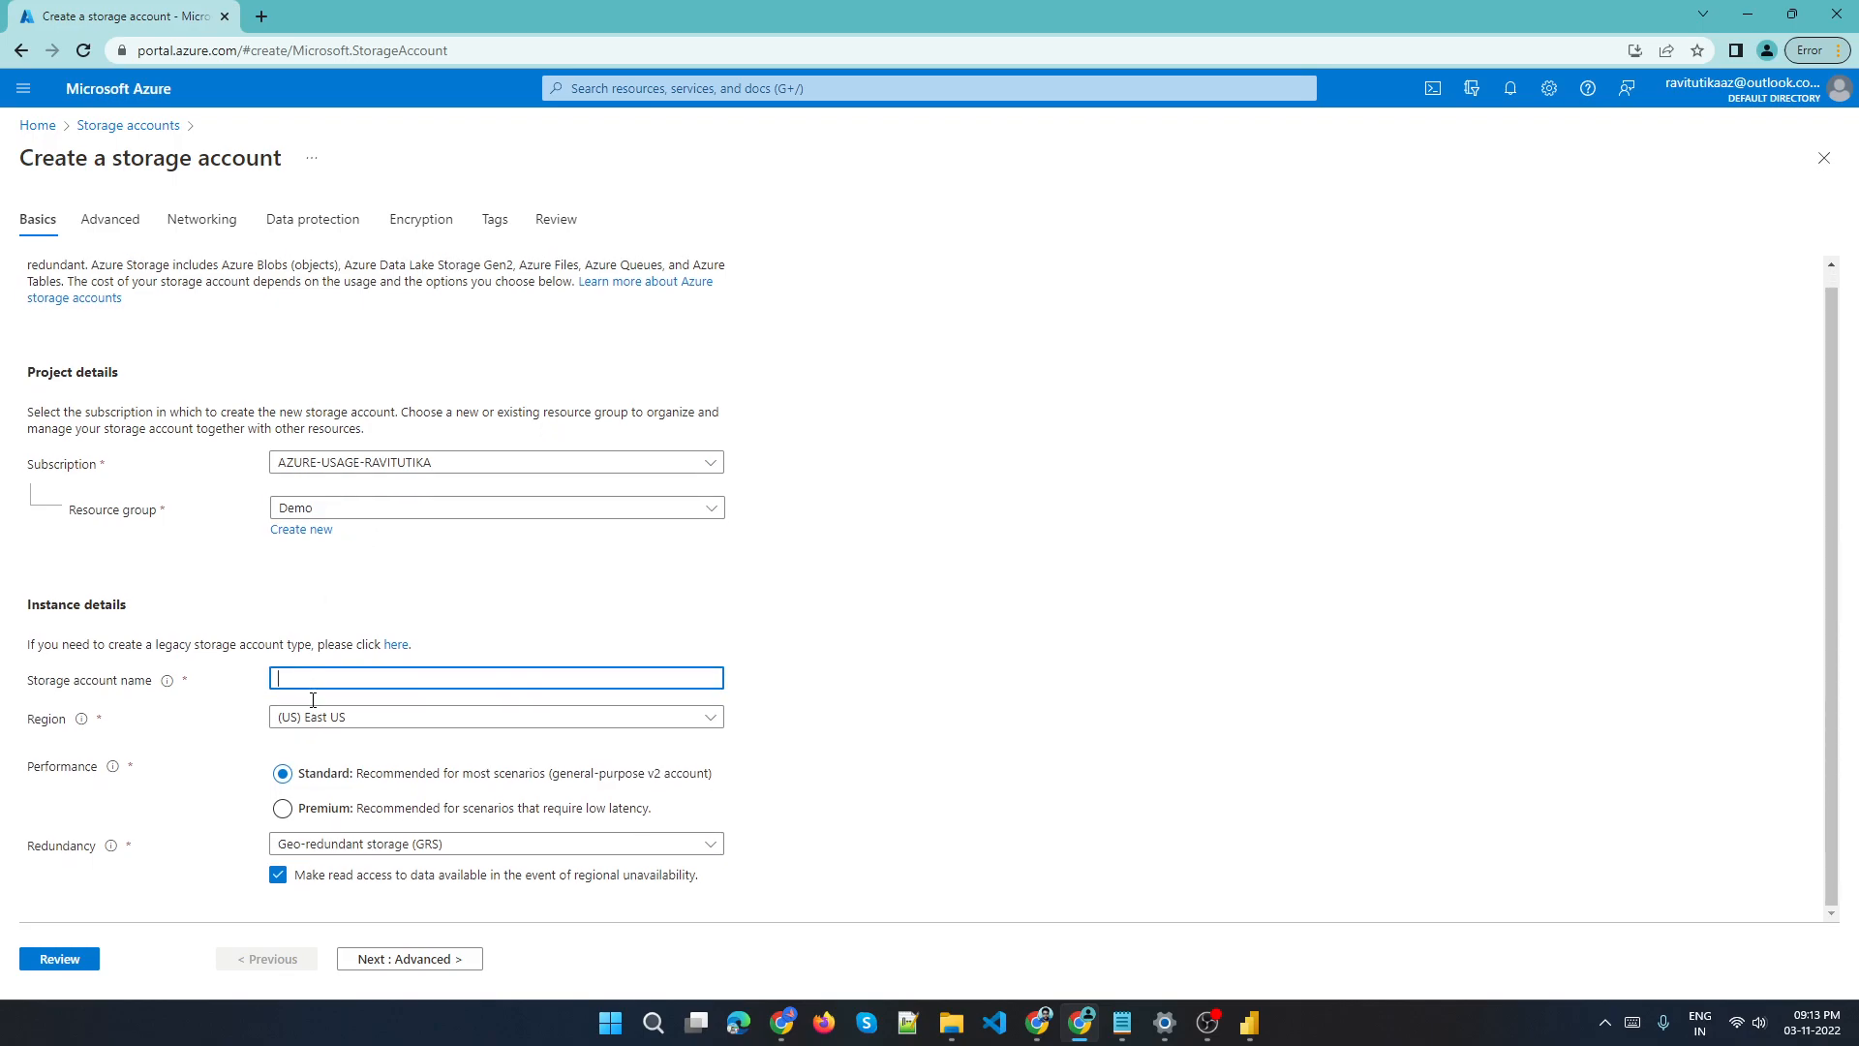
scroll(313, 700, up, 1)
scroll(312, 701, down, 1)
text(powerbidemo110)
Step: Enable hierarchical namespace, step through the remaining tabs to review, and create the account
click(405, 959)
scroll(332, 744, down, 2)
scroll(332, 744, down, 3)
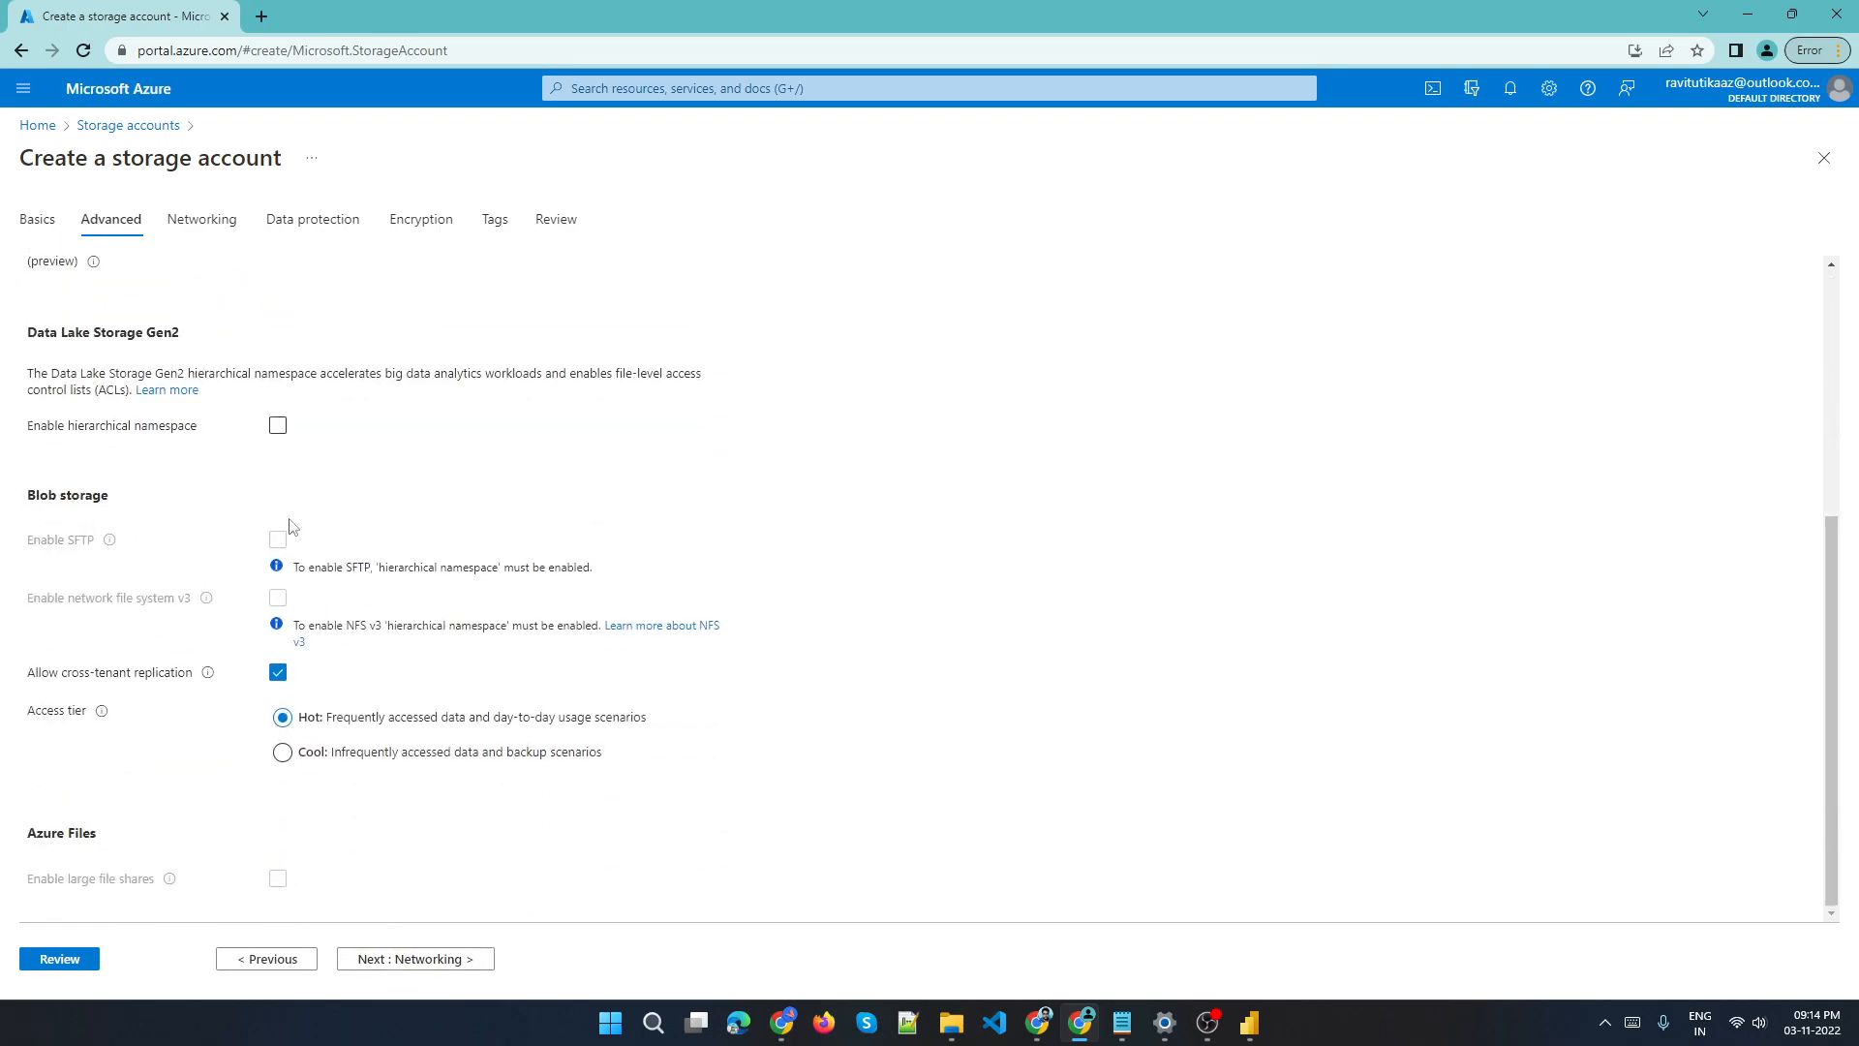
click(278, 426)
click(384, 960)
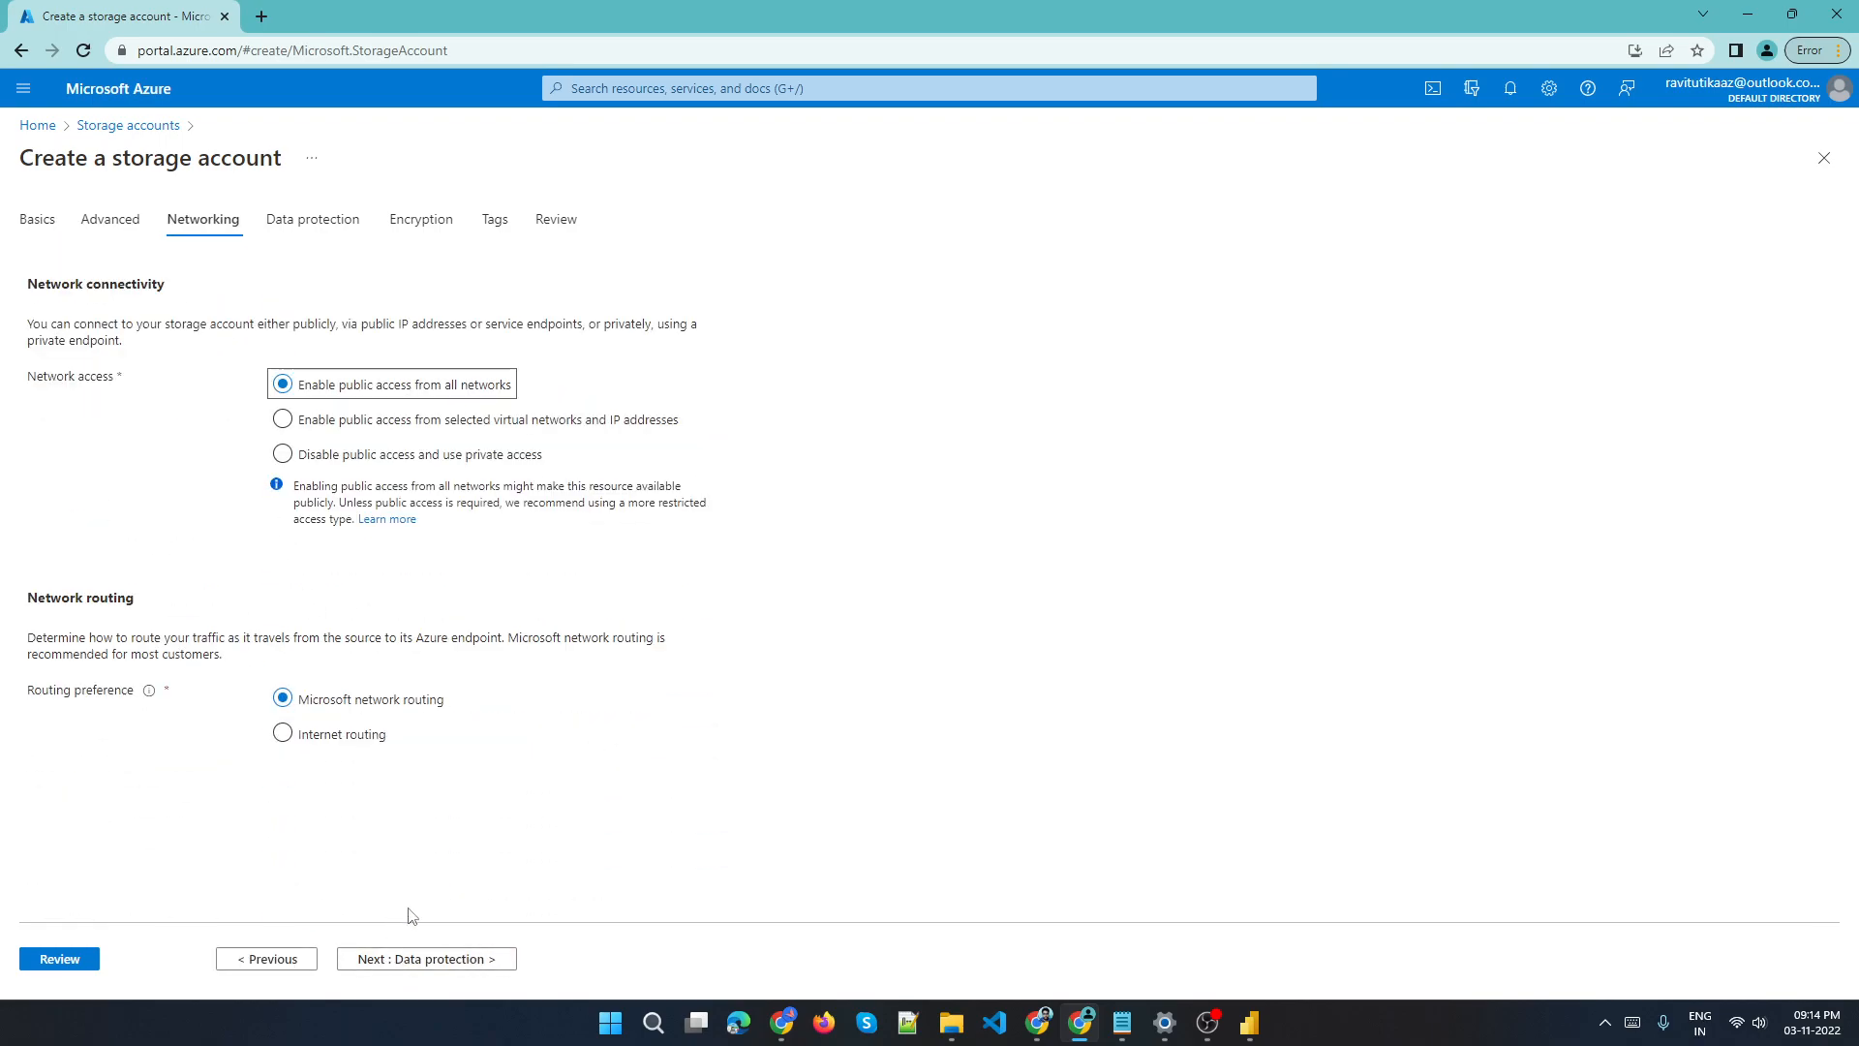
click(406, 957)
click(407, 958)
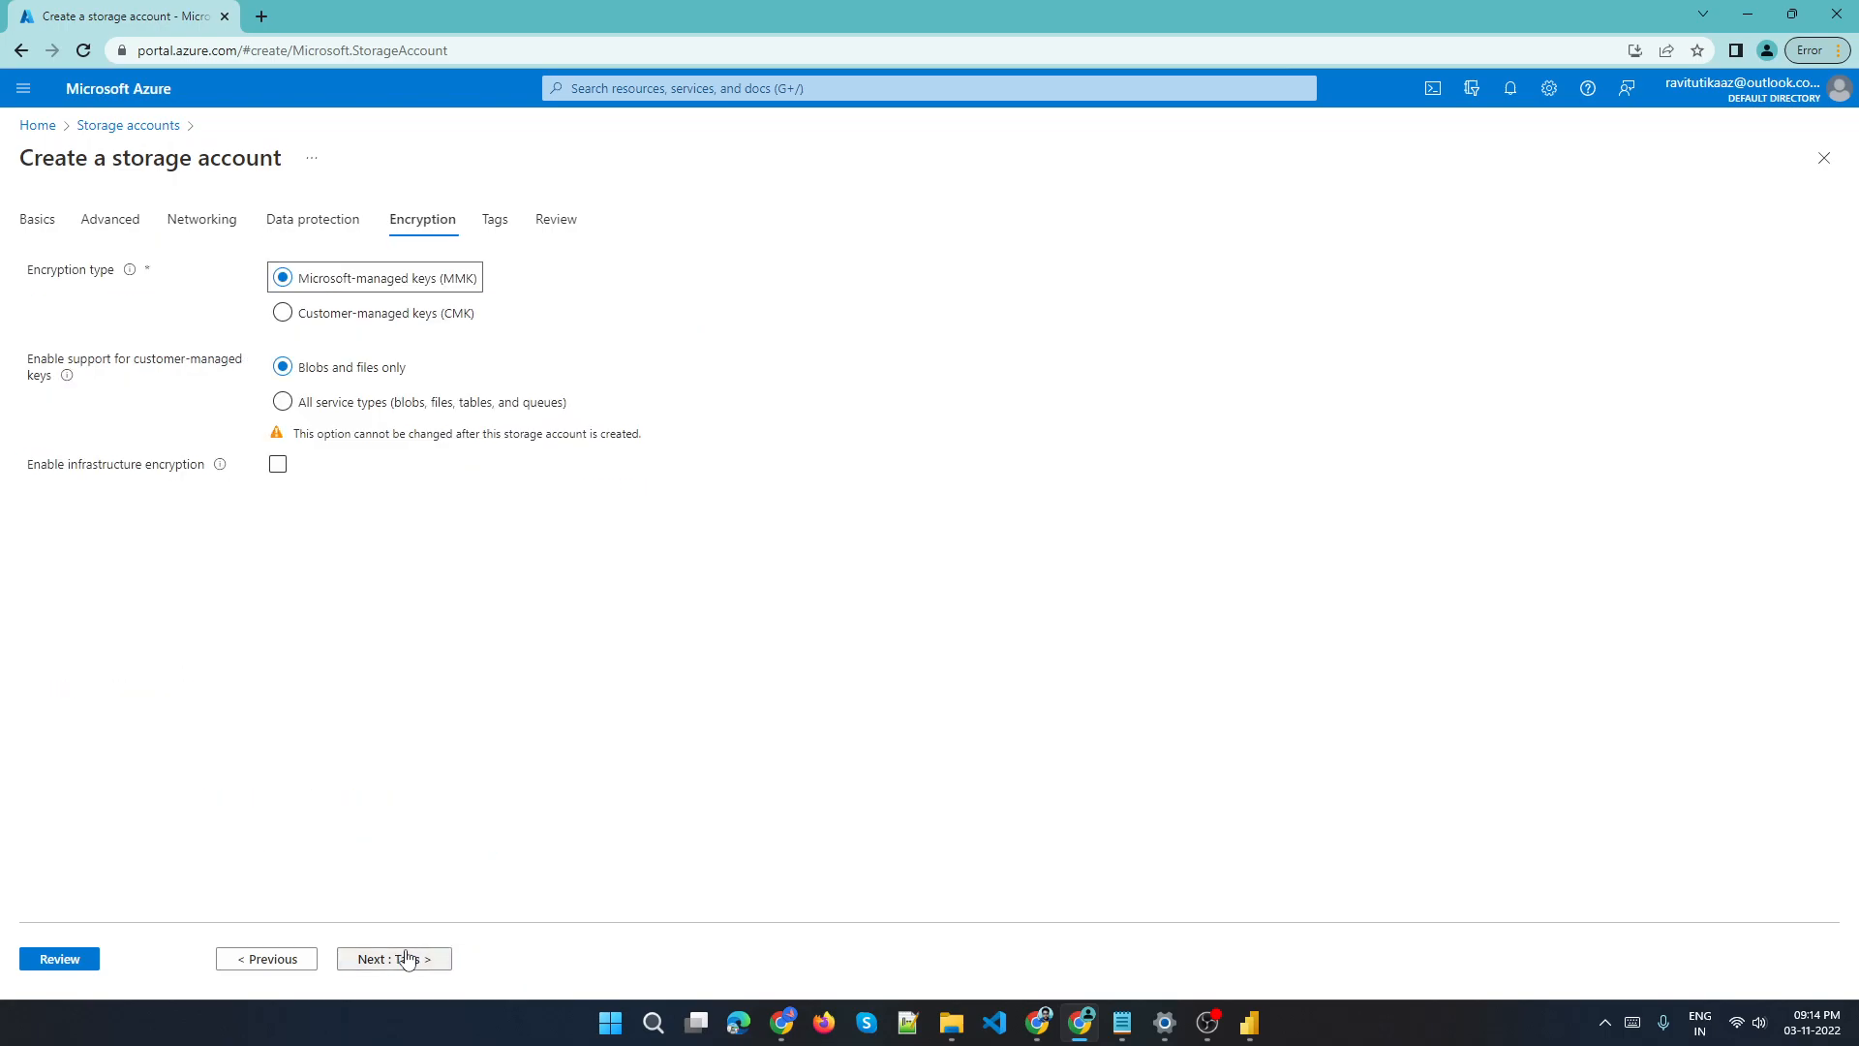
click(404, 958)
click(60, 959)
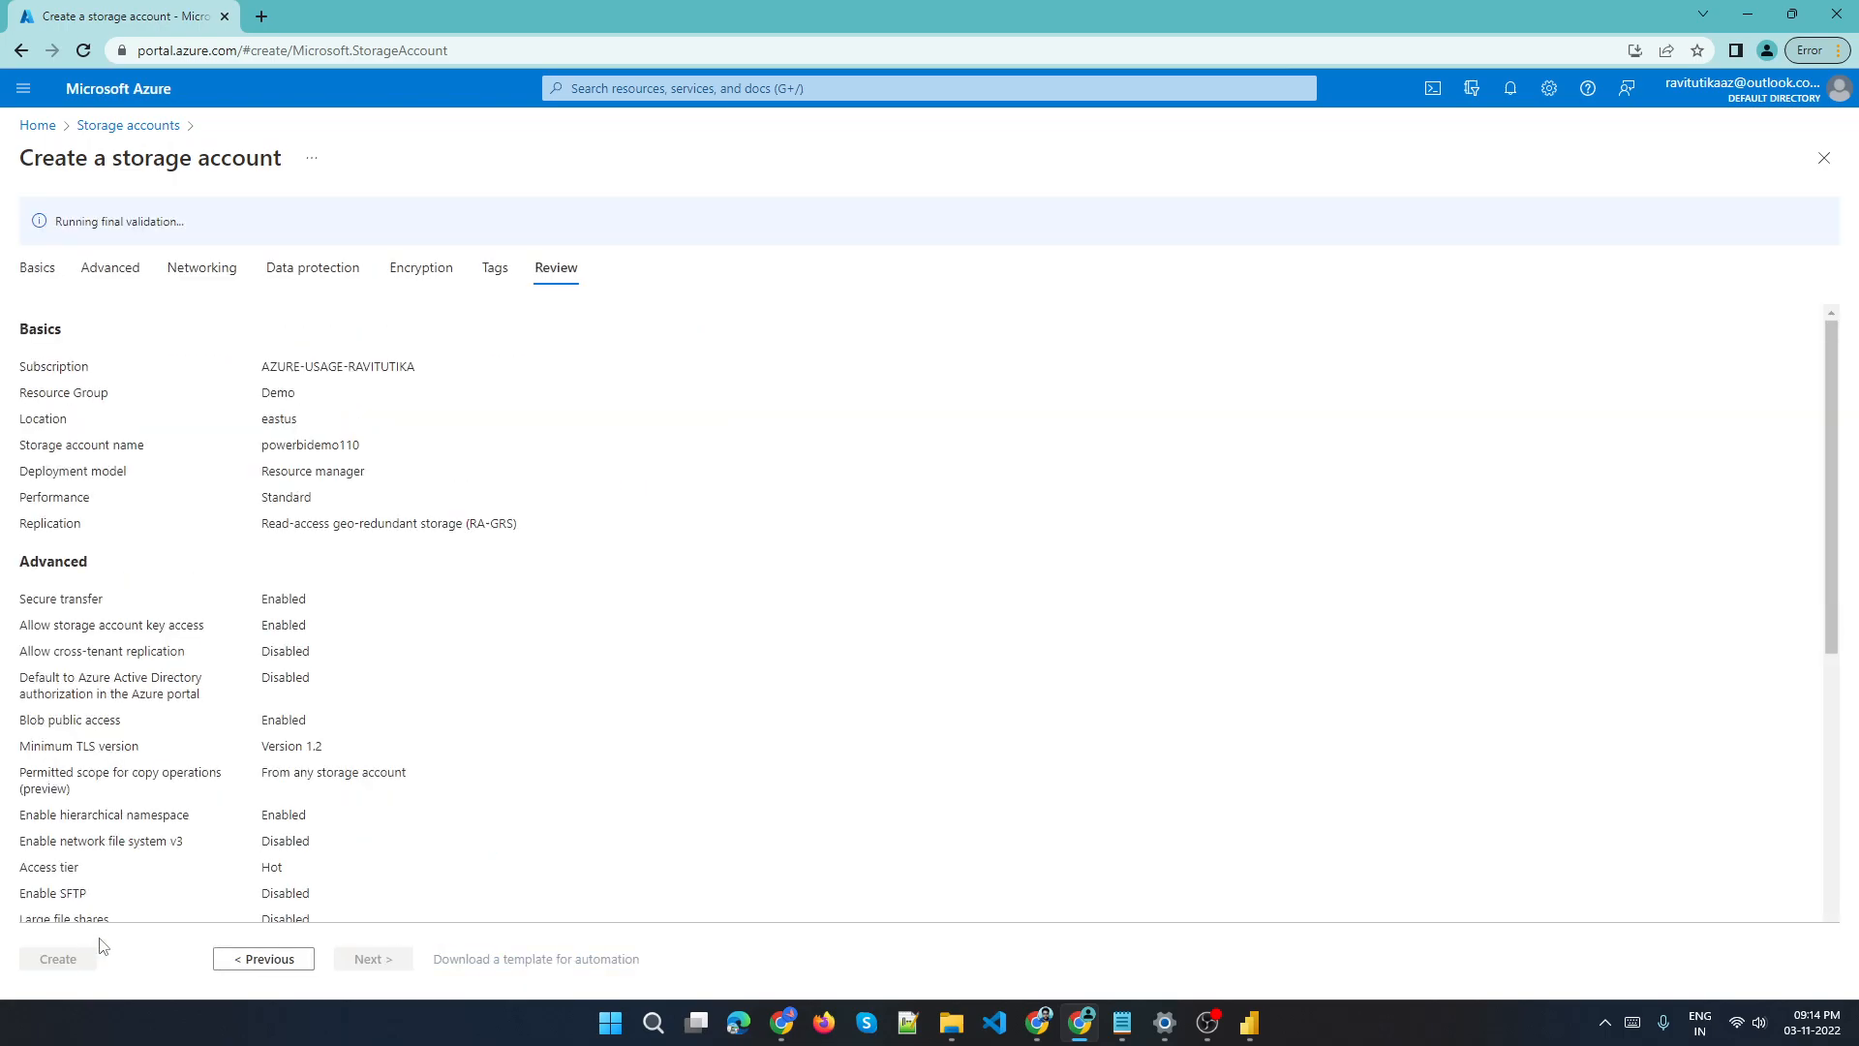
scroll(259, 767, down, 5)
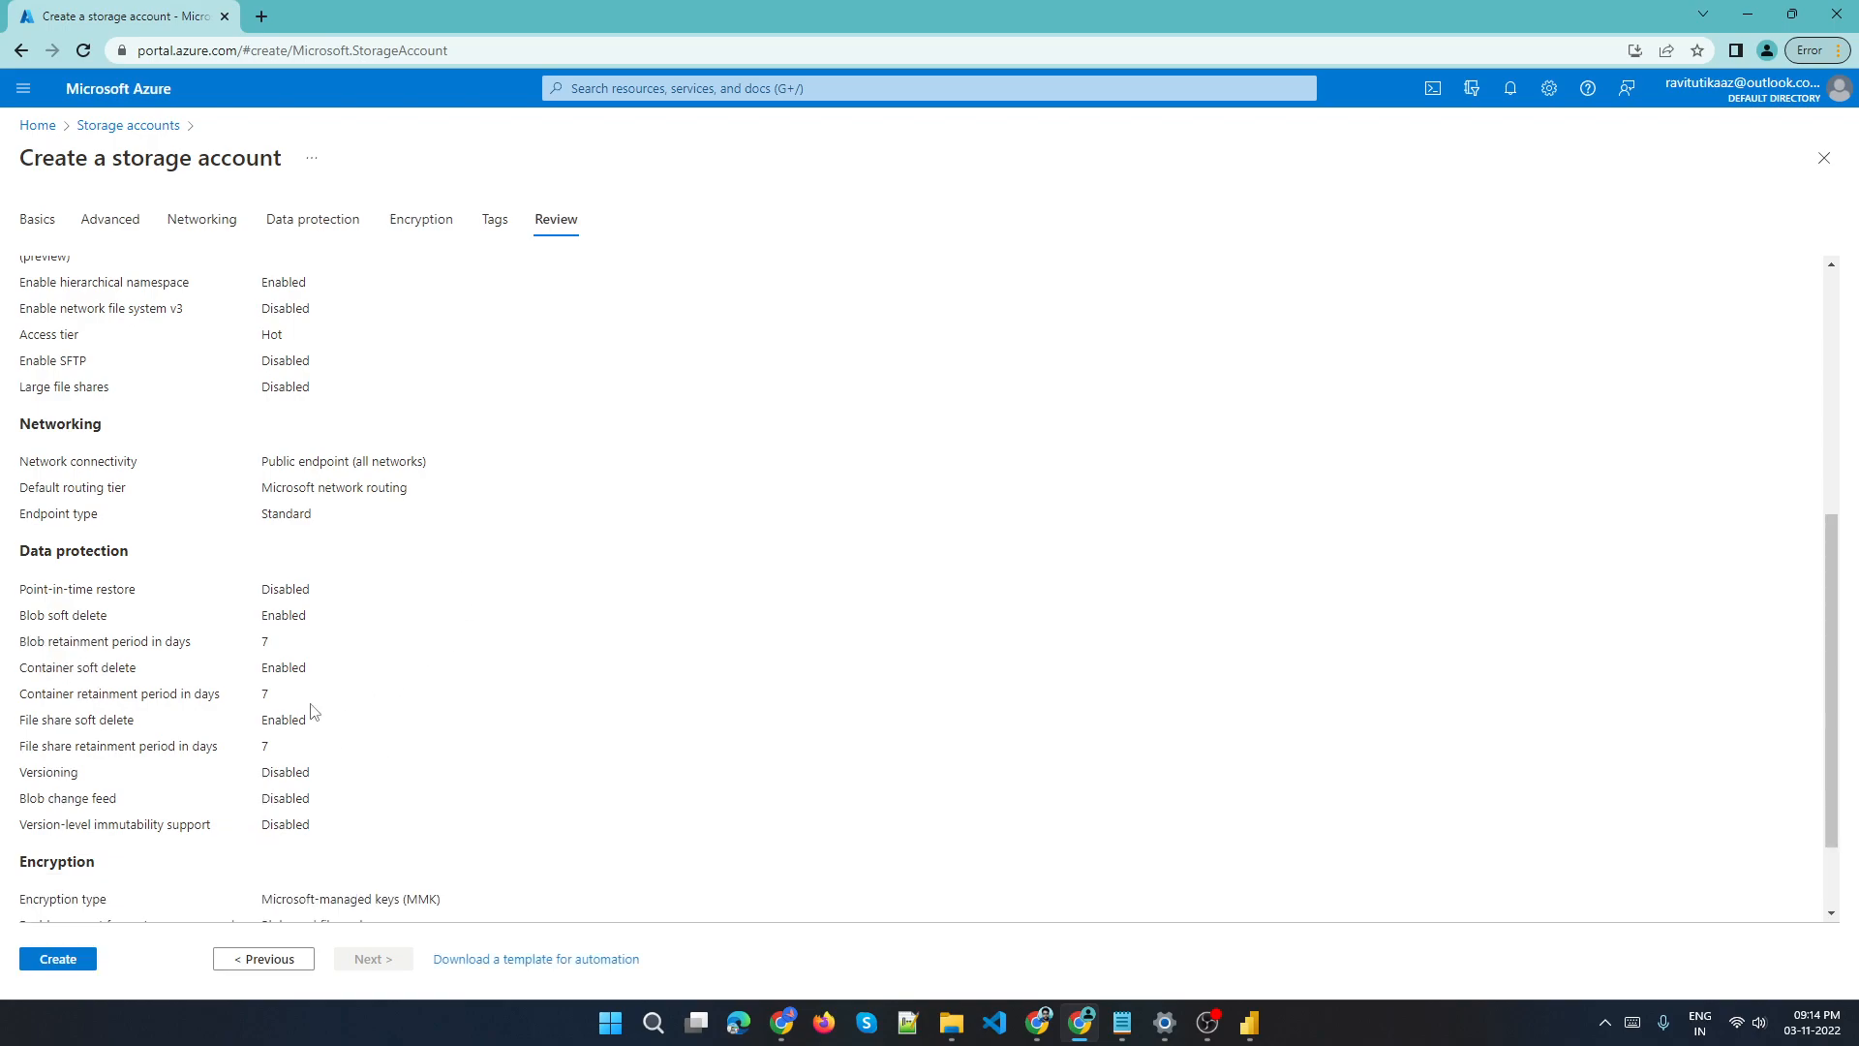
click(49, 963)
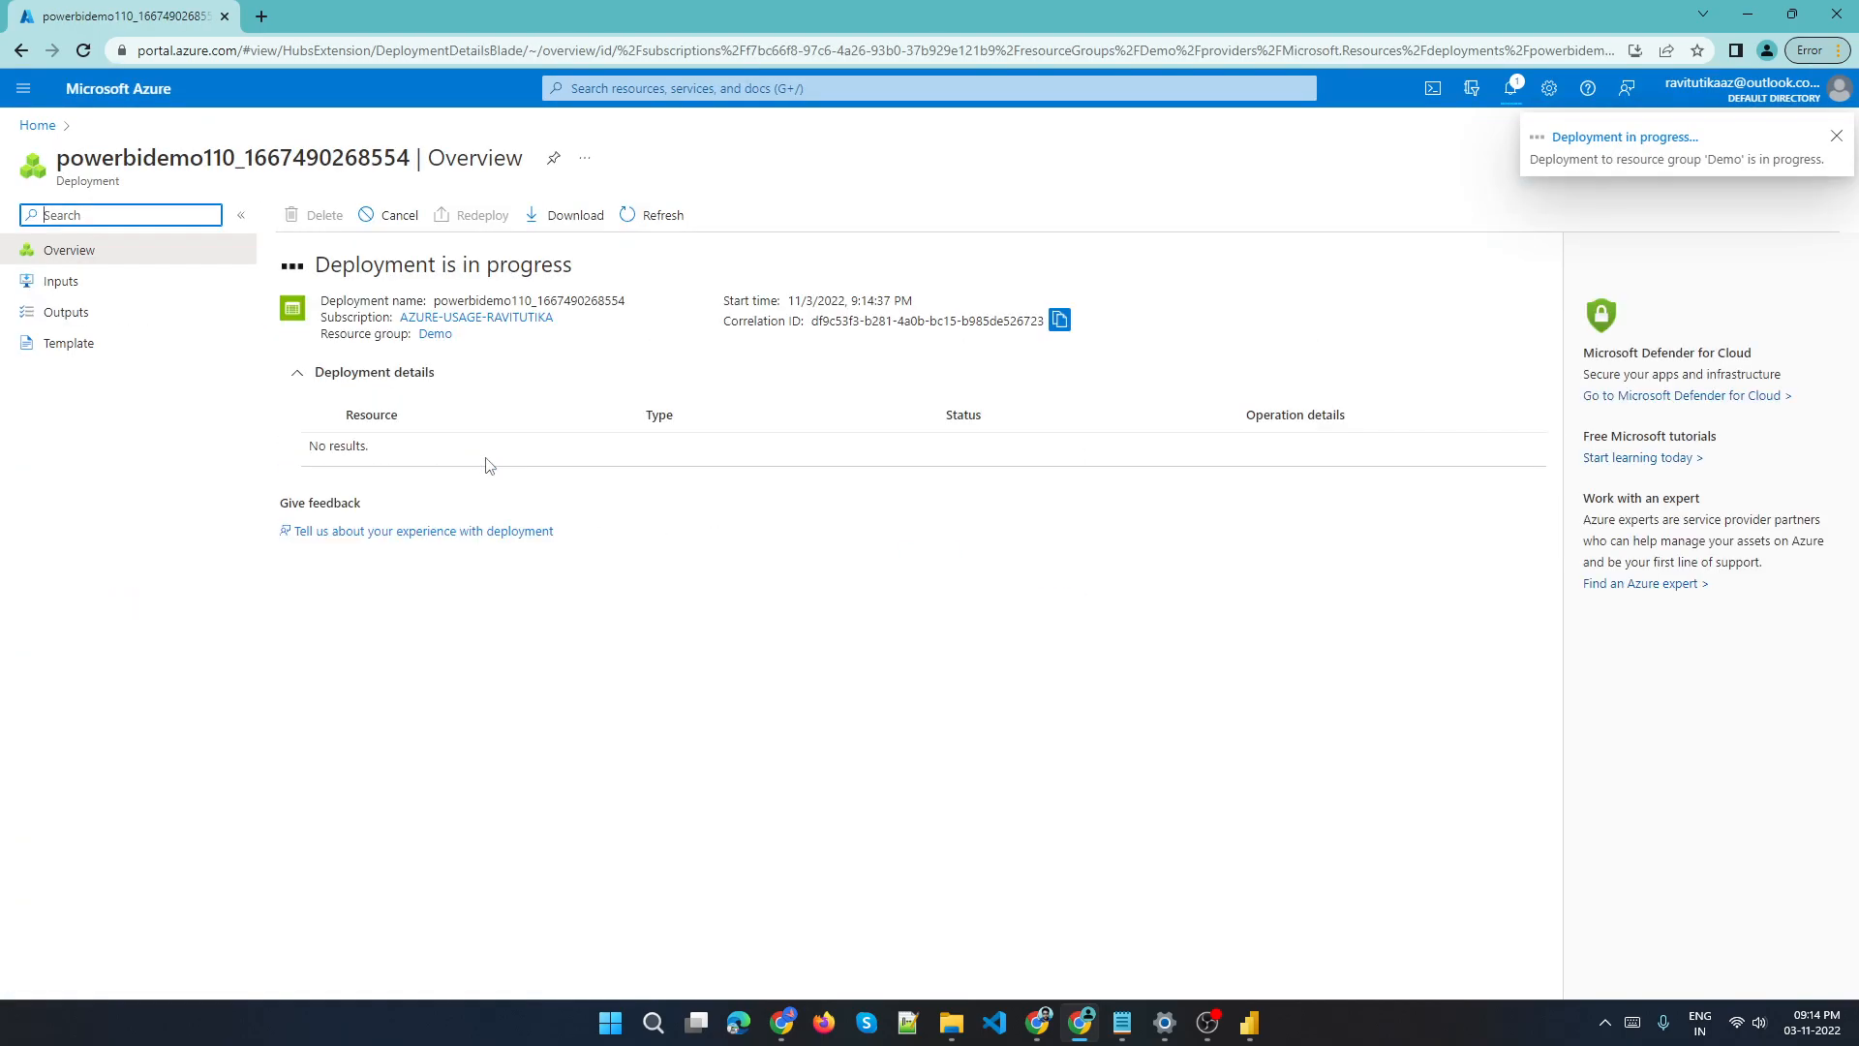
Step: Refresh the powerbidemo110 deployment status, checking the local parquet folder path meanwhile
click(632, 211)
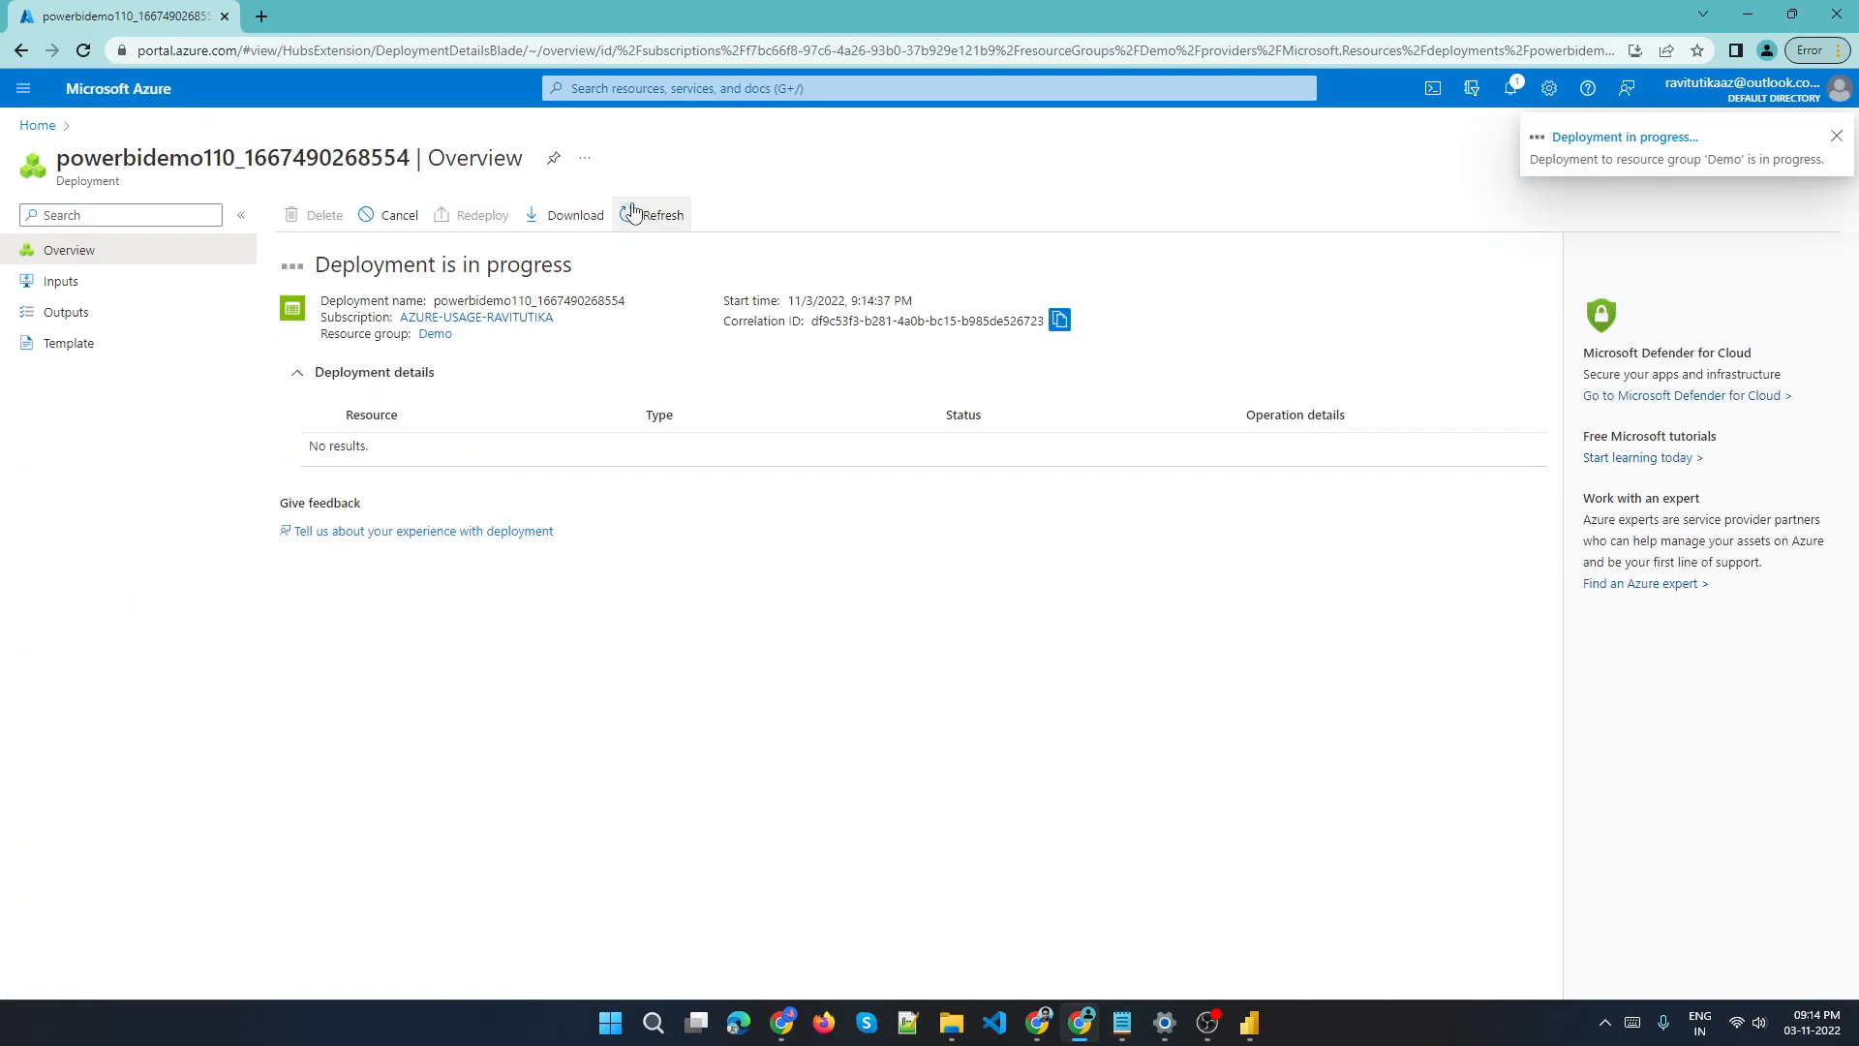
click(954, 1025)
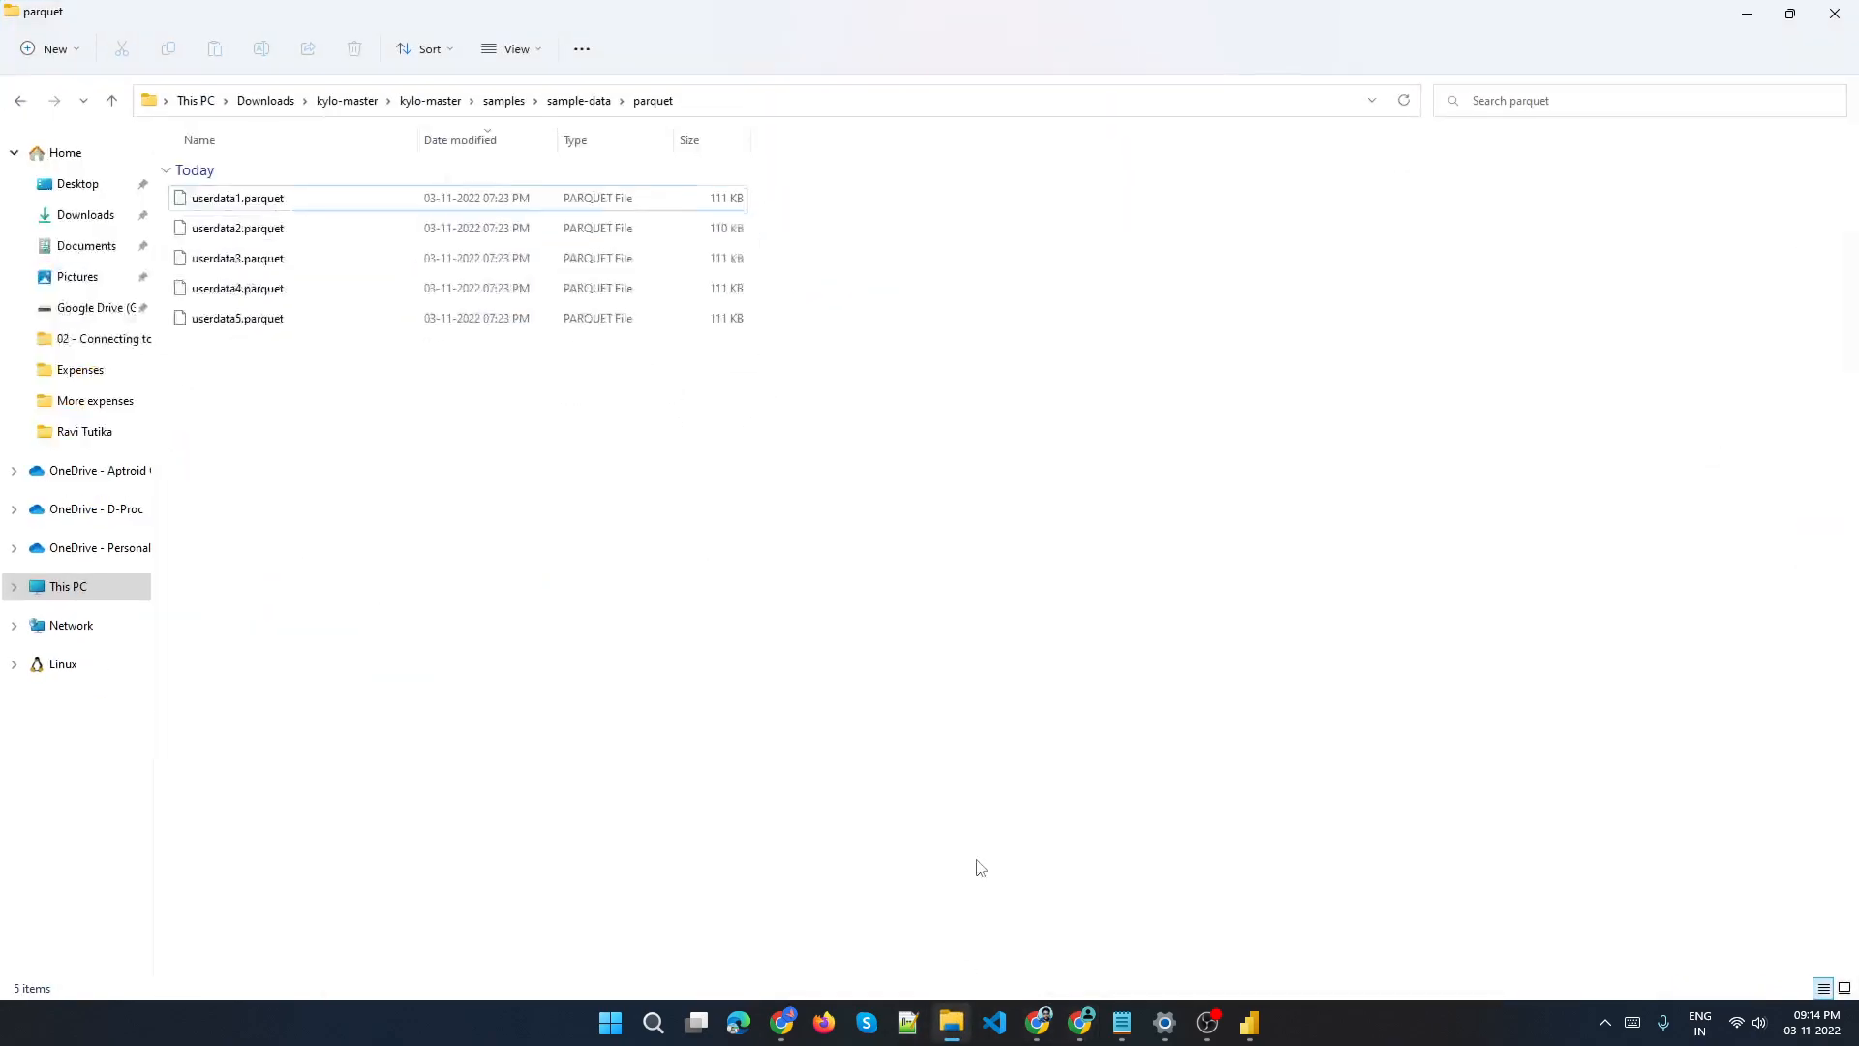
click(759, 98)
key(alt+Tab)
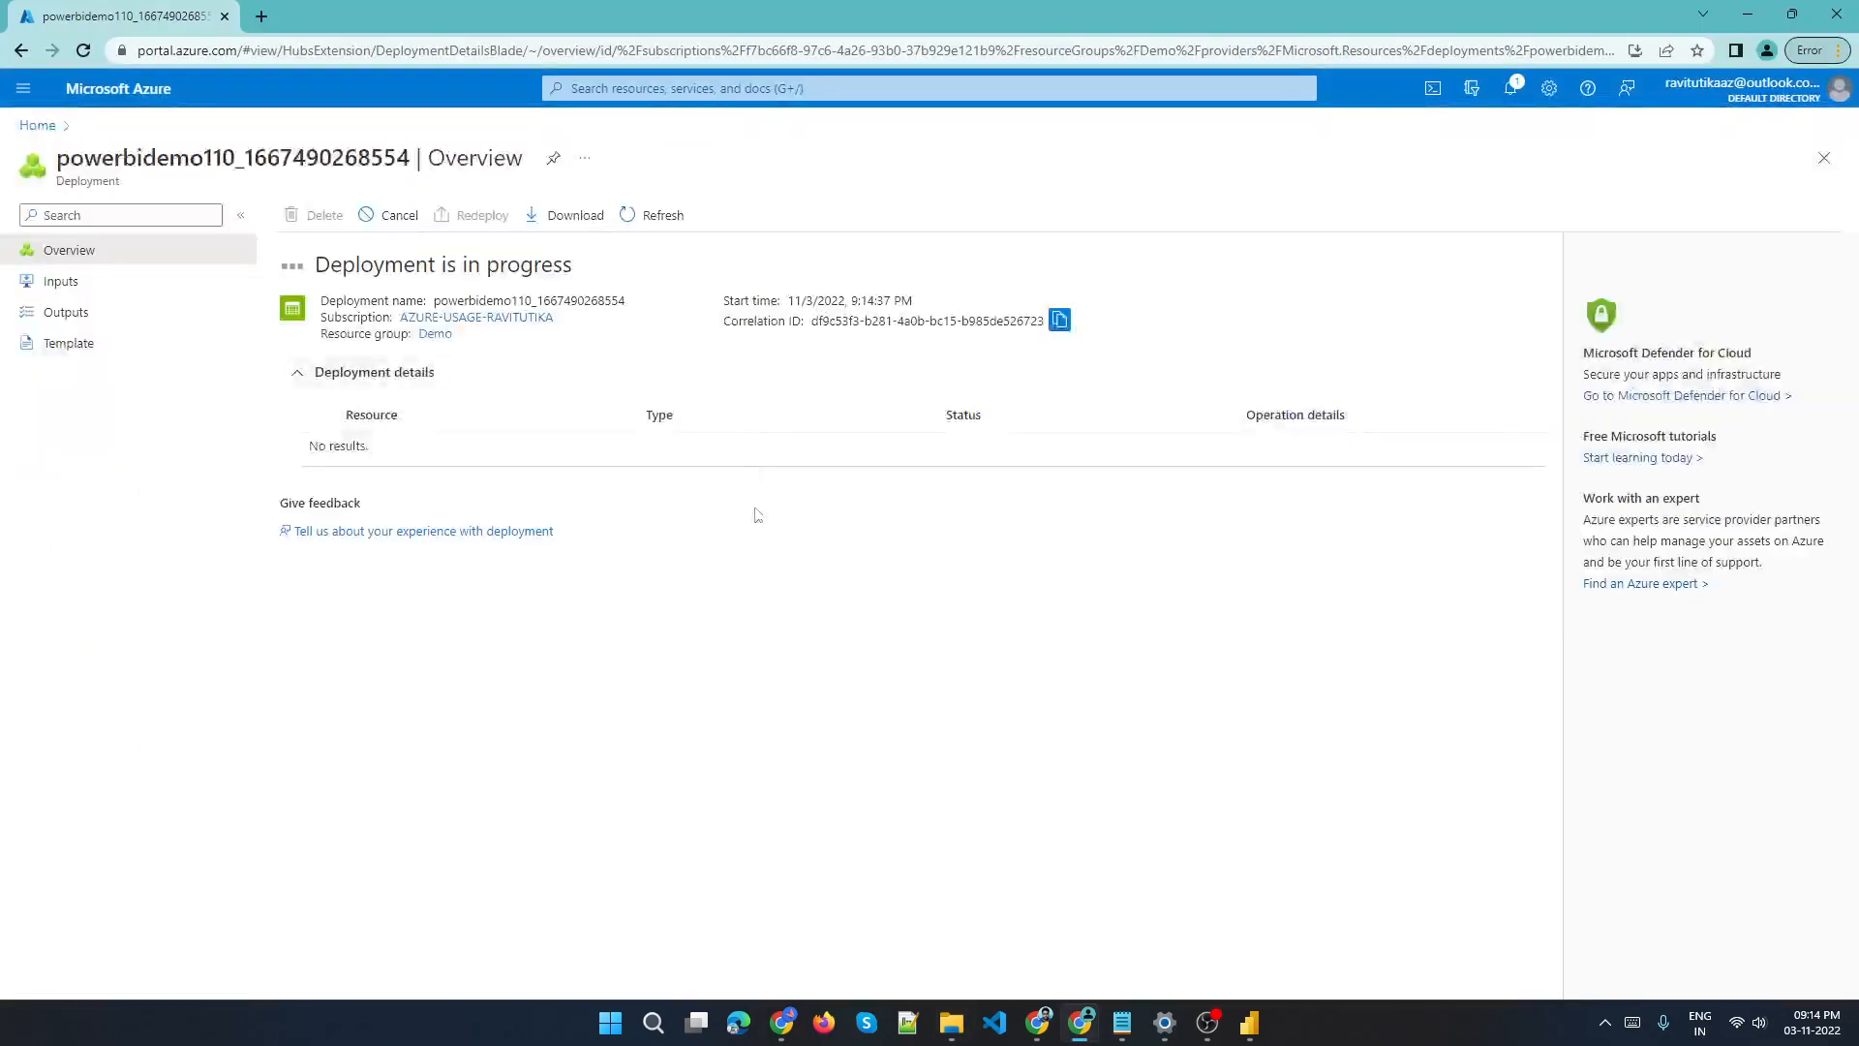
click(639, 218)
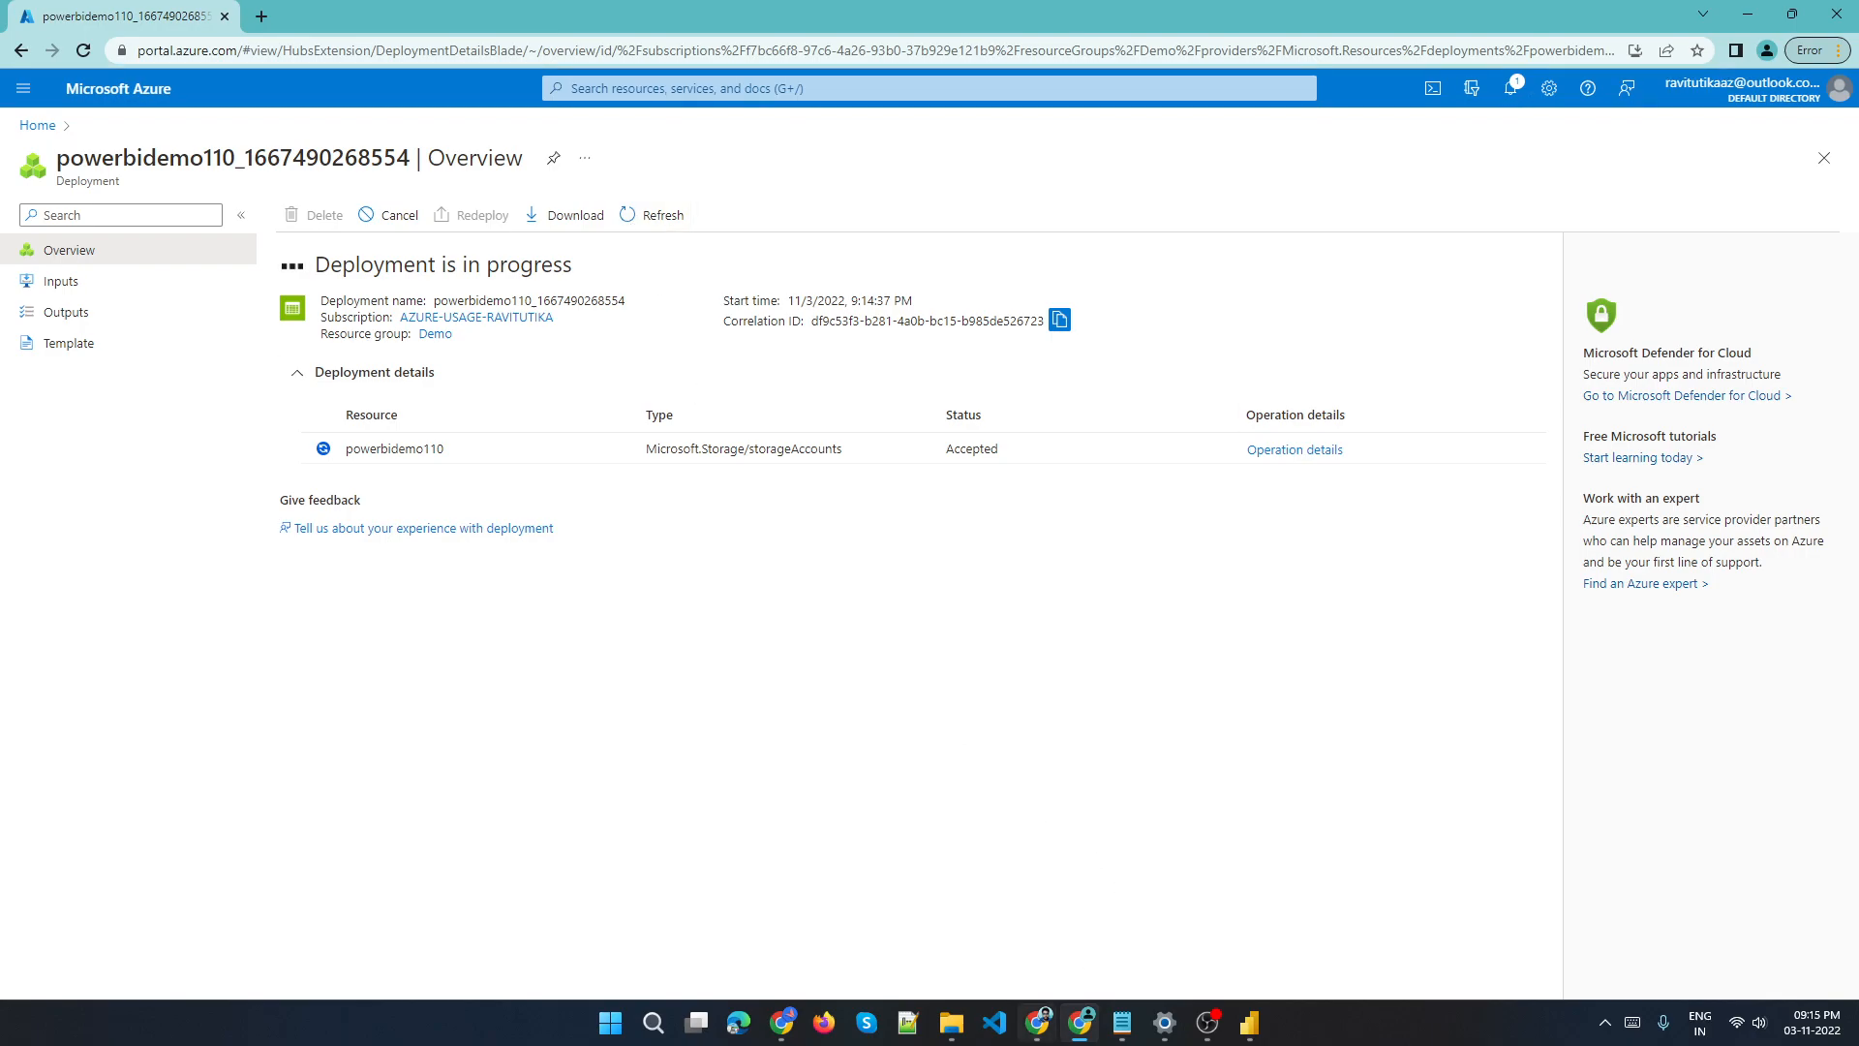
click(1122, 1023)
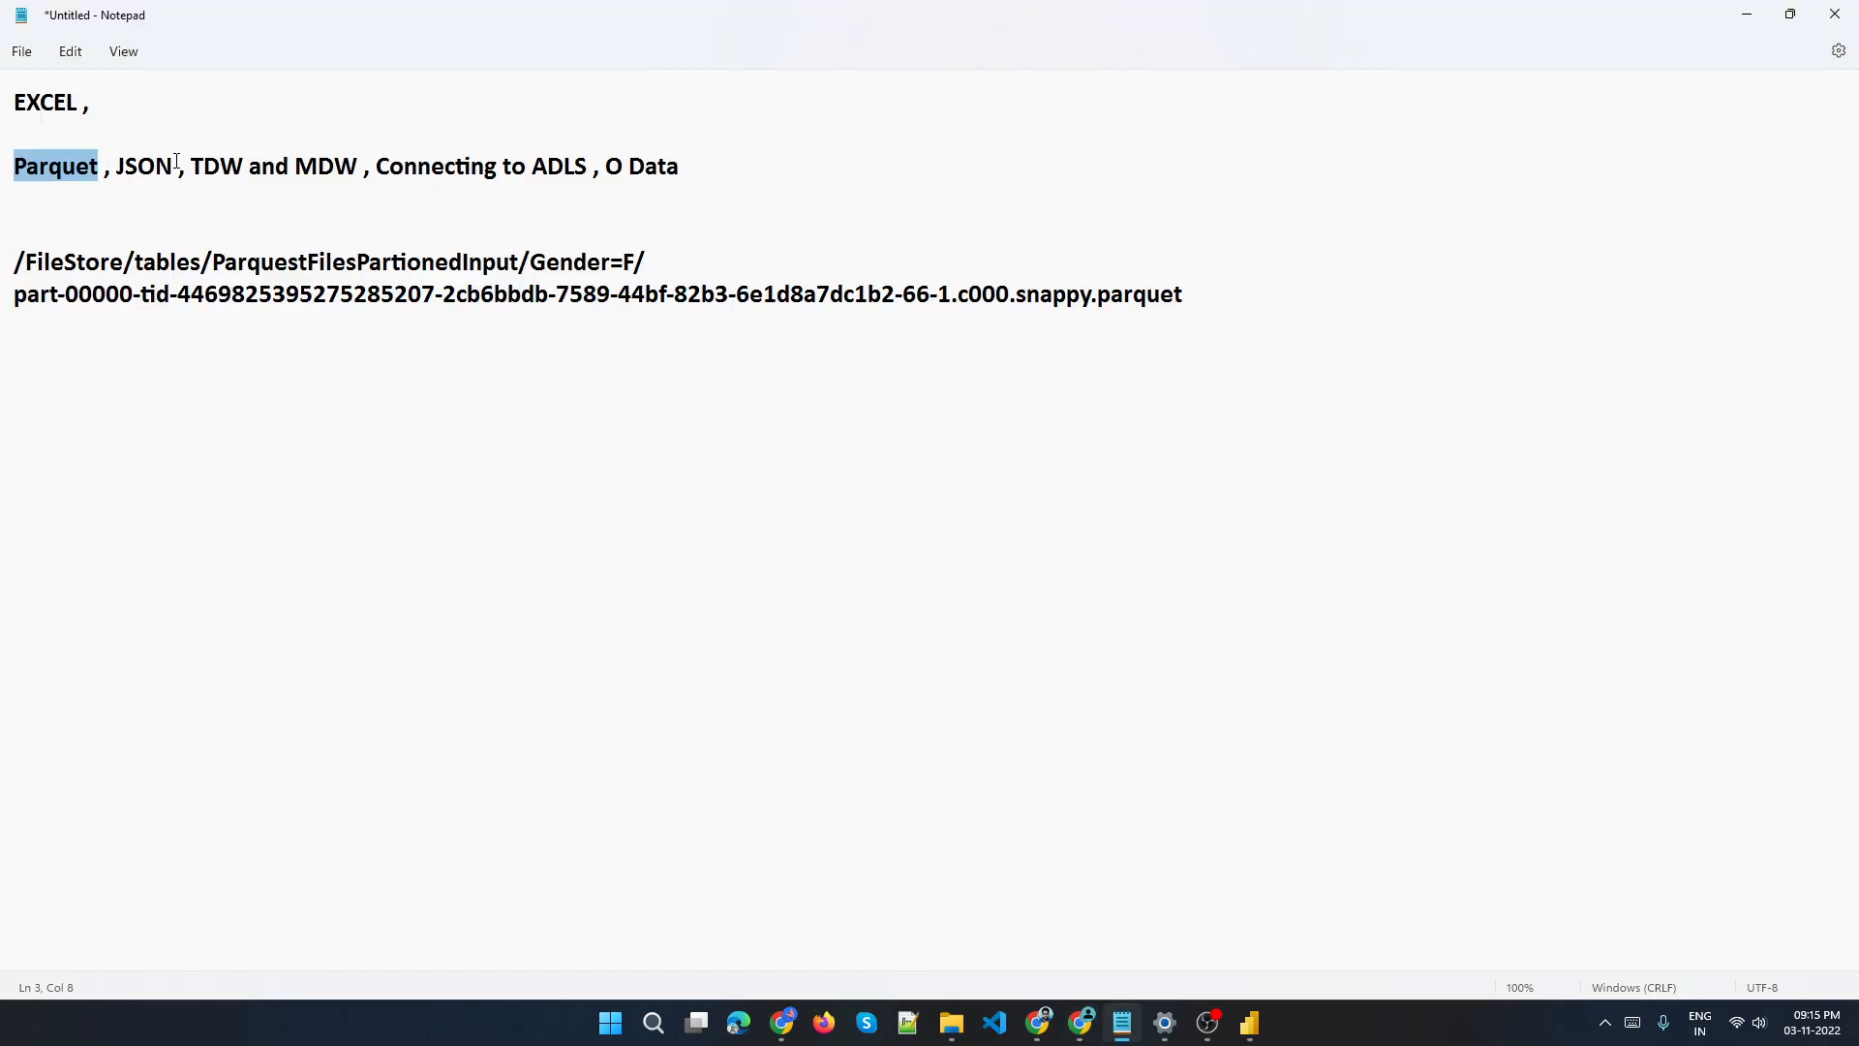
Step: Move TDW and MDW under EXCEL and put Parquet on line 3
drag(190, 166, 365, 172)
key(ctrl+x)
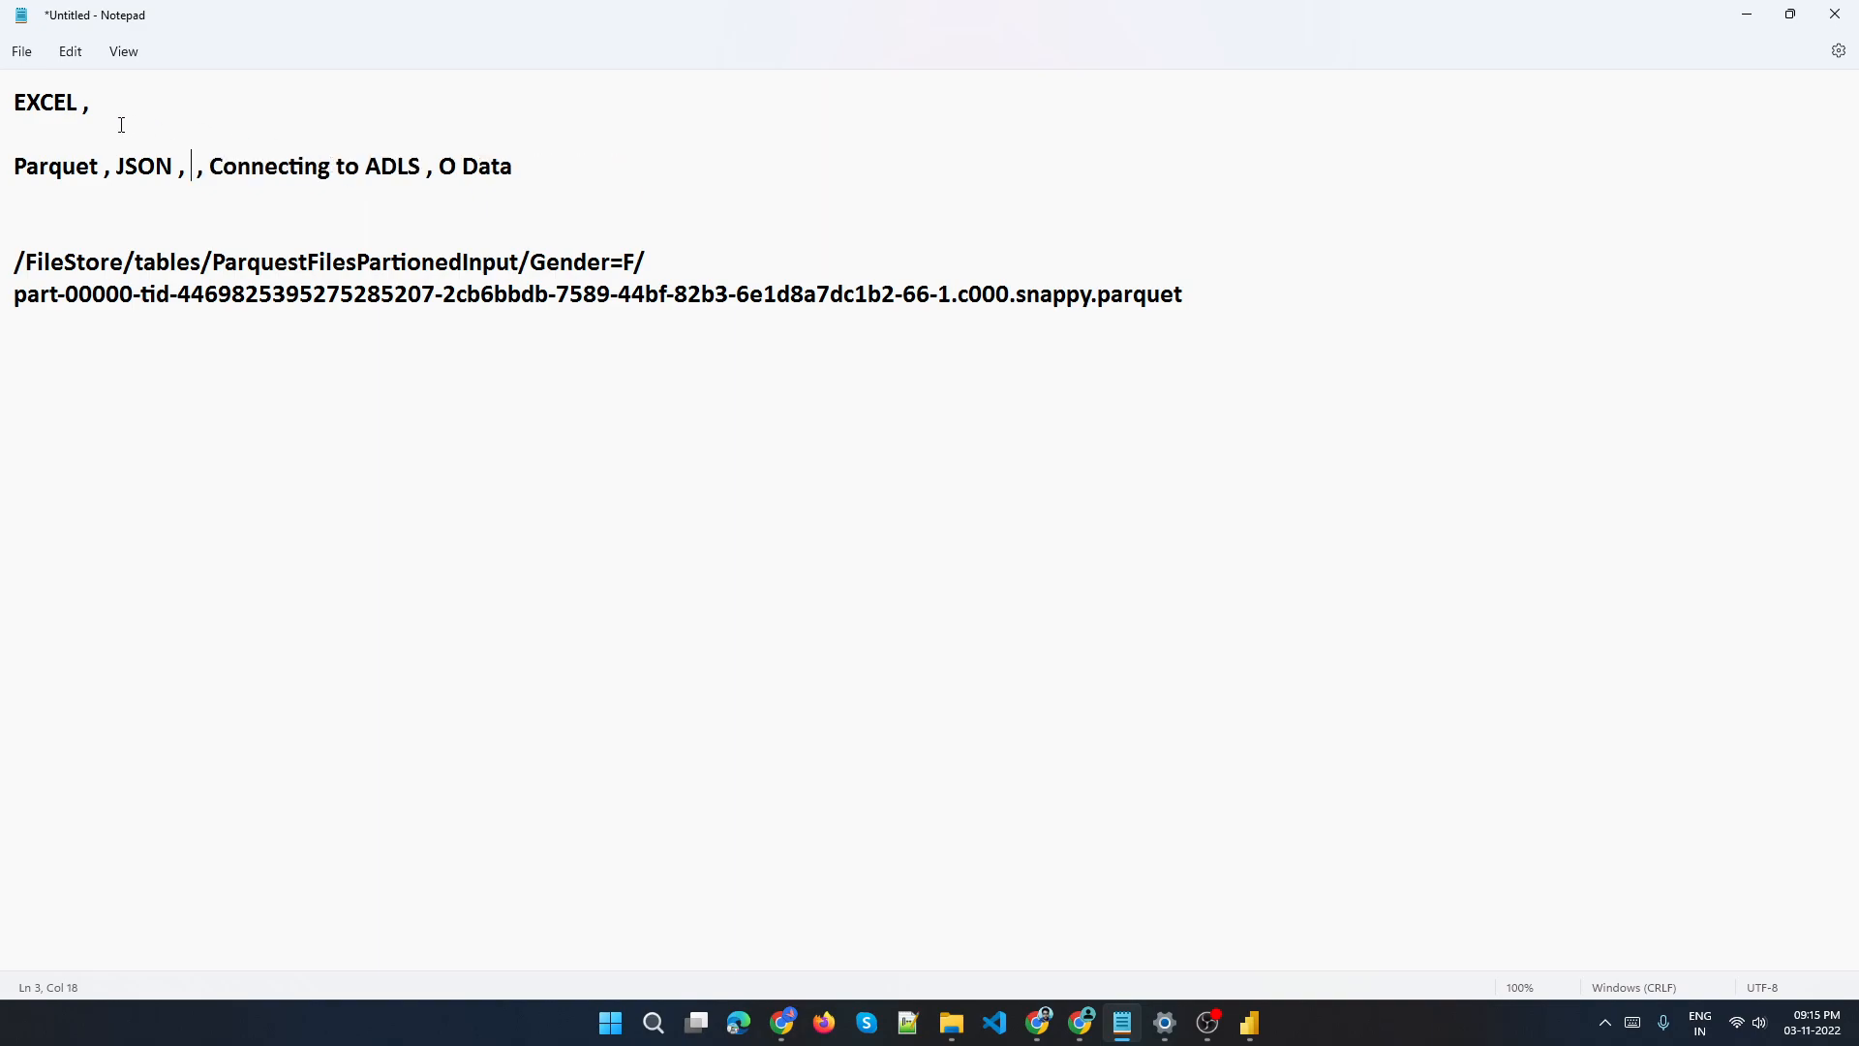
click(119, 112)
key(Return)
key(ctrl+v)
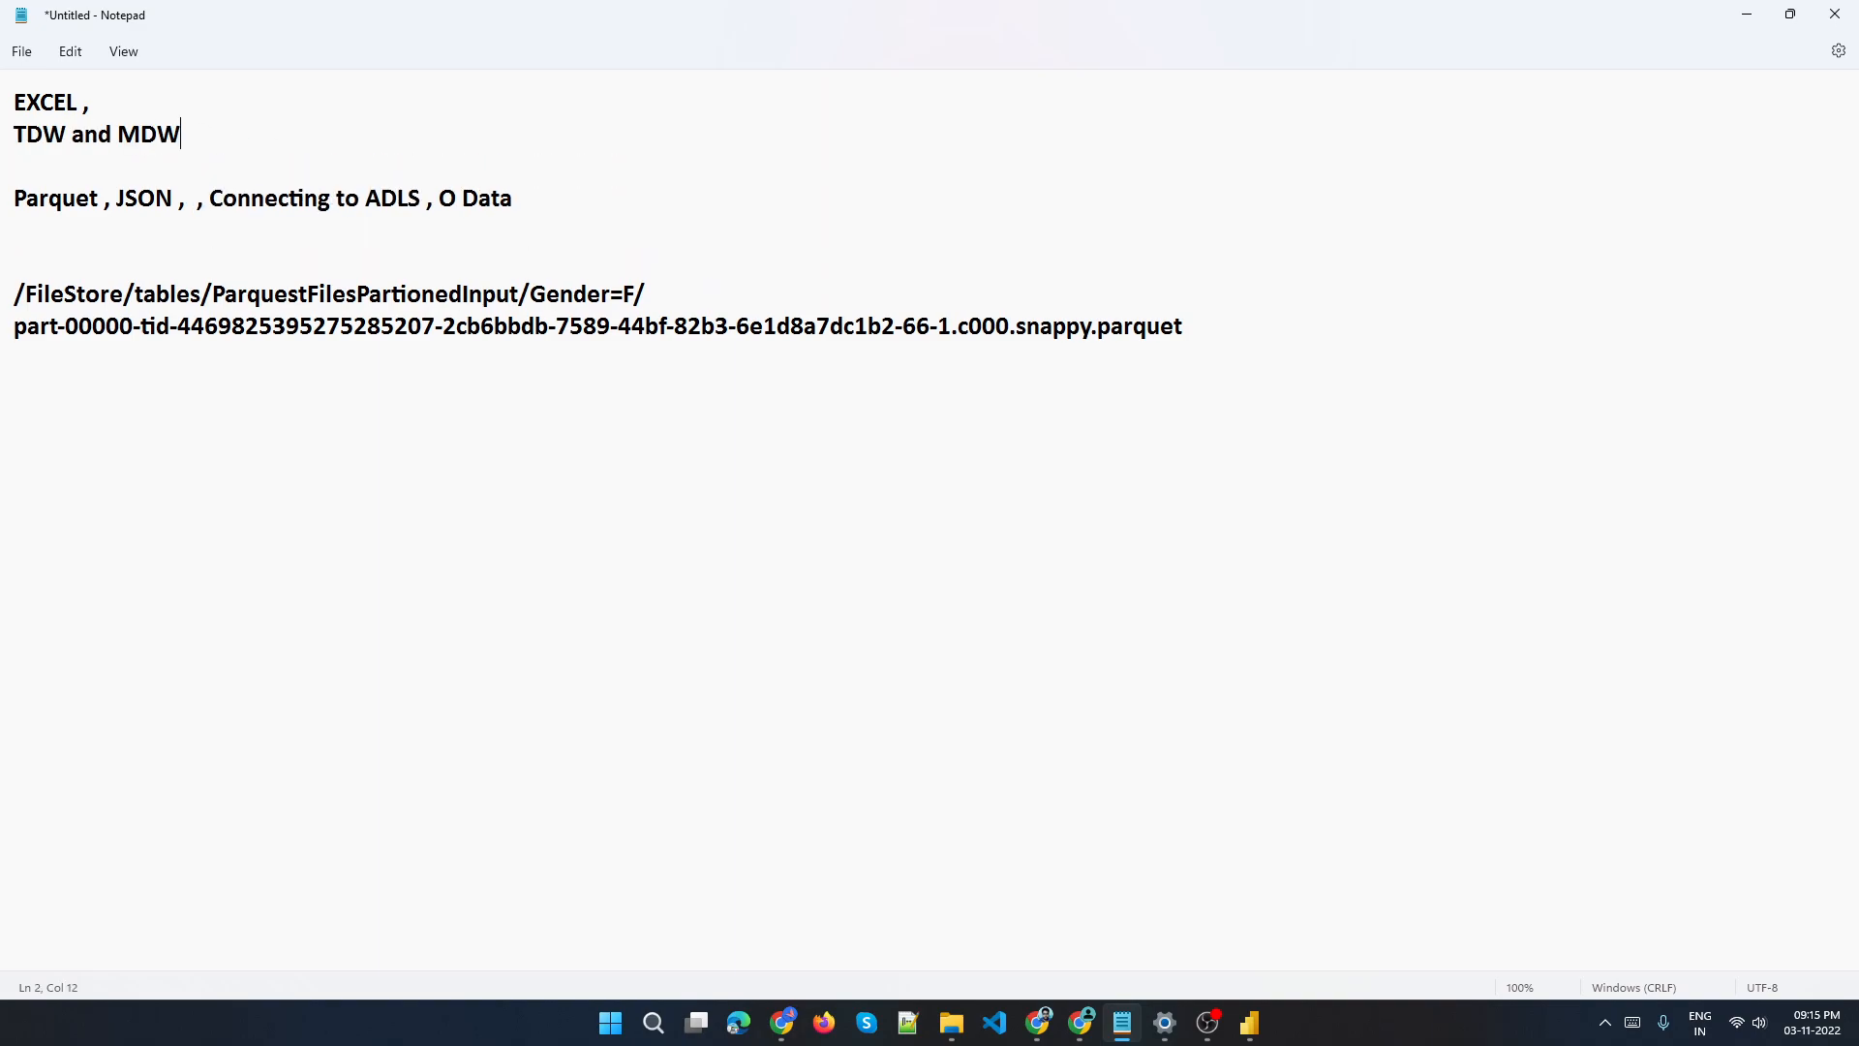
double_click(53, 198)
key(ctrl+x)
click(49, 165)
key(ctrl+v)
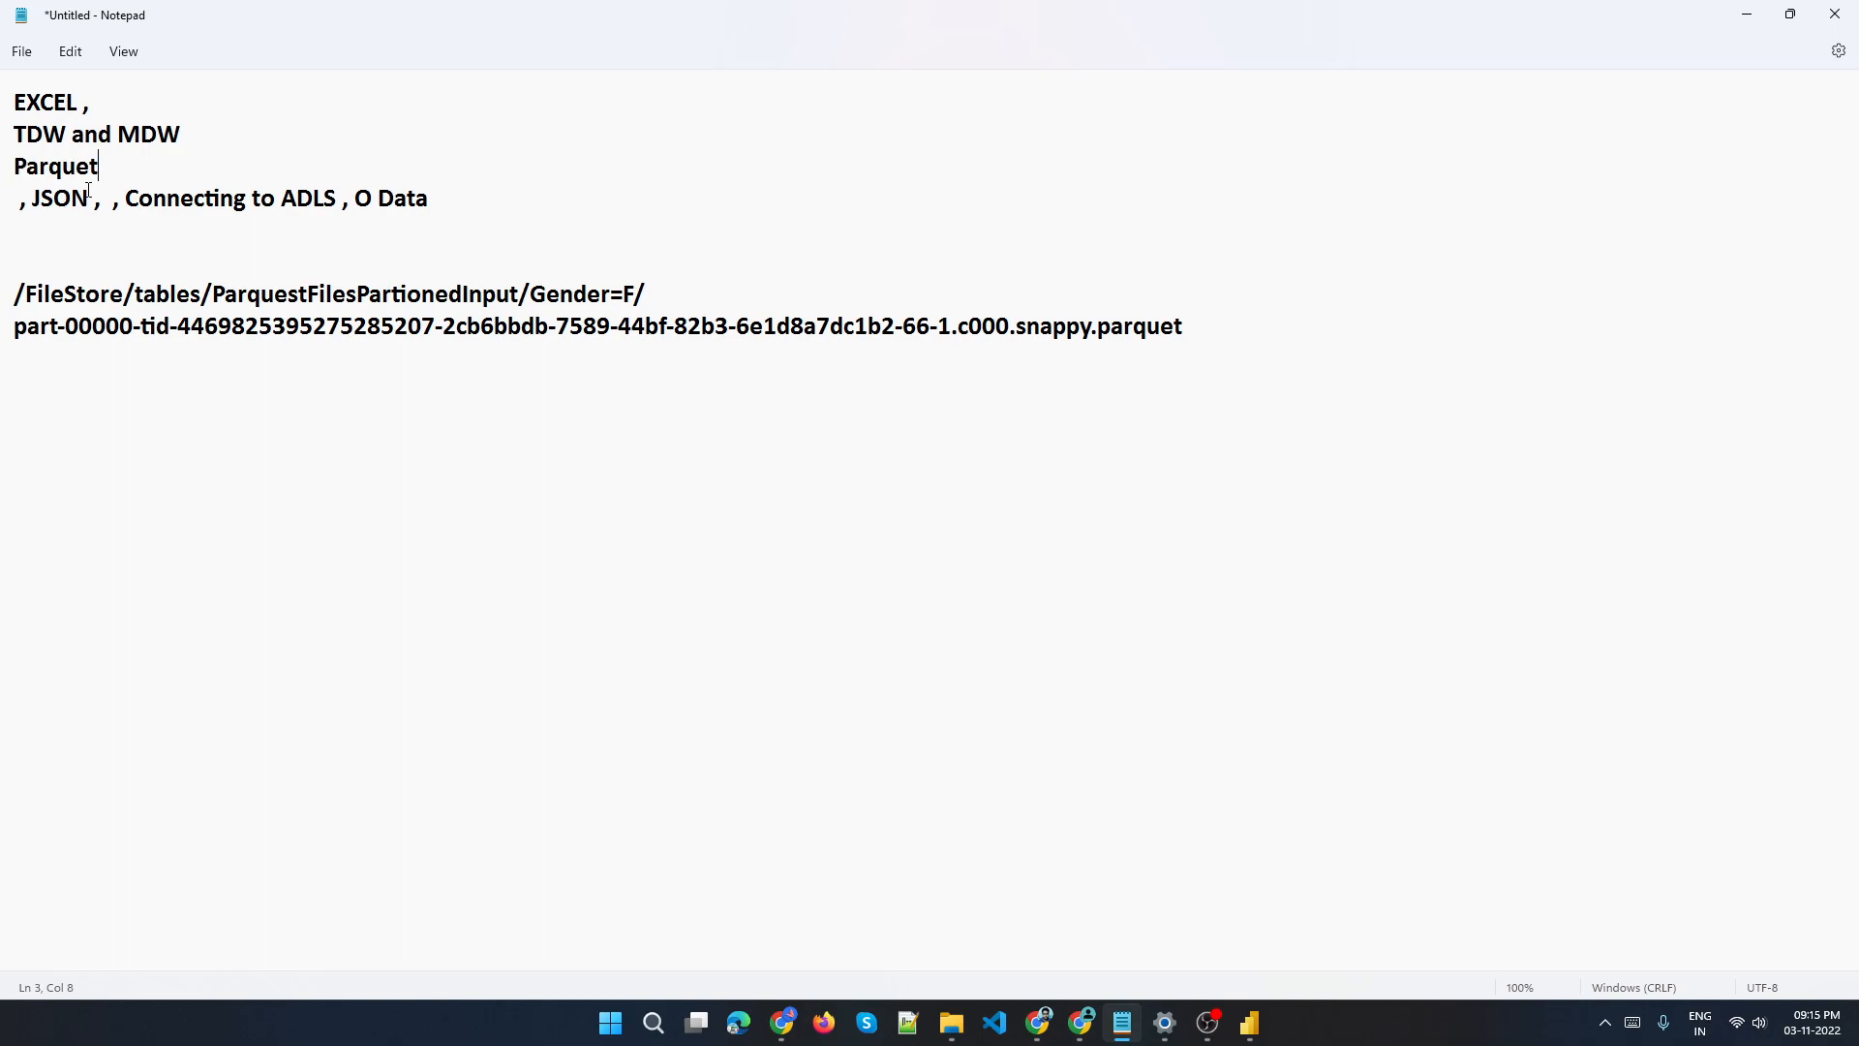
Step: Remove stray commas around JSON and break Connecting to ADLS and O Data onto new lines
drag(89, 199, 126, 206)
text(])
key(BackSpace)
key(Return)
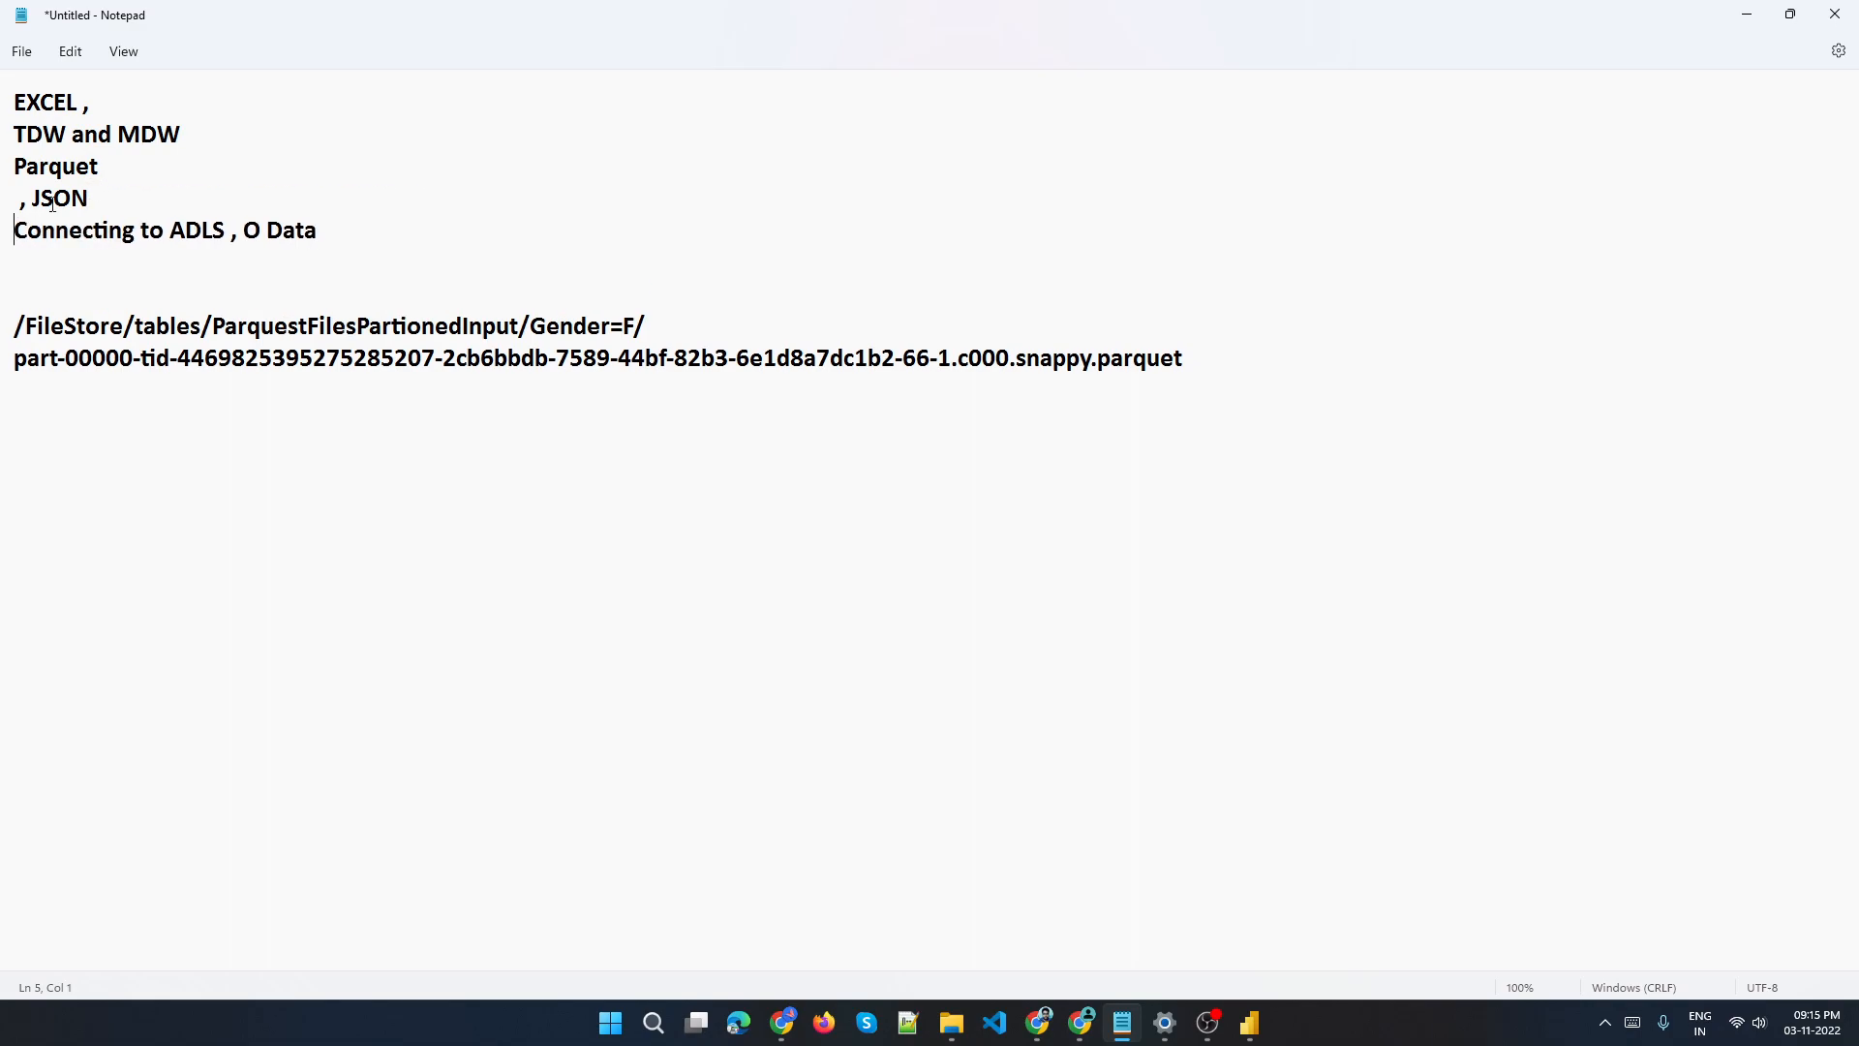
click(35, 197)
key(BackSpace)
key(BackSpace)
key(BackSpace)
key(BackSpace)
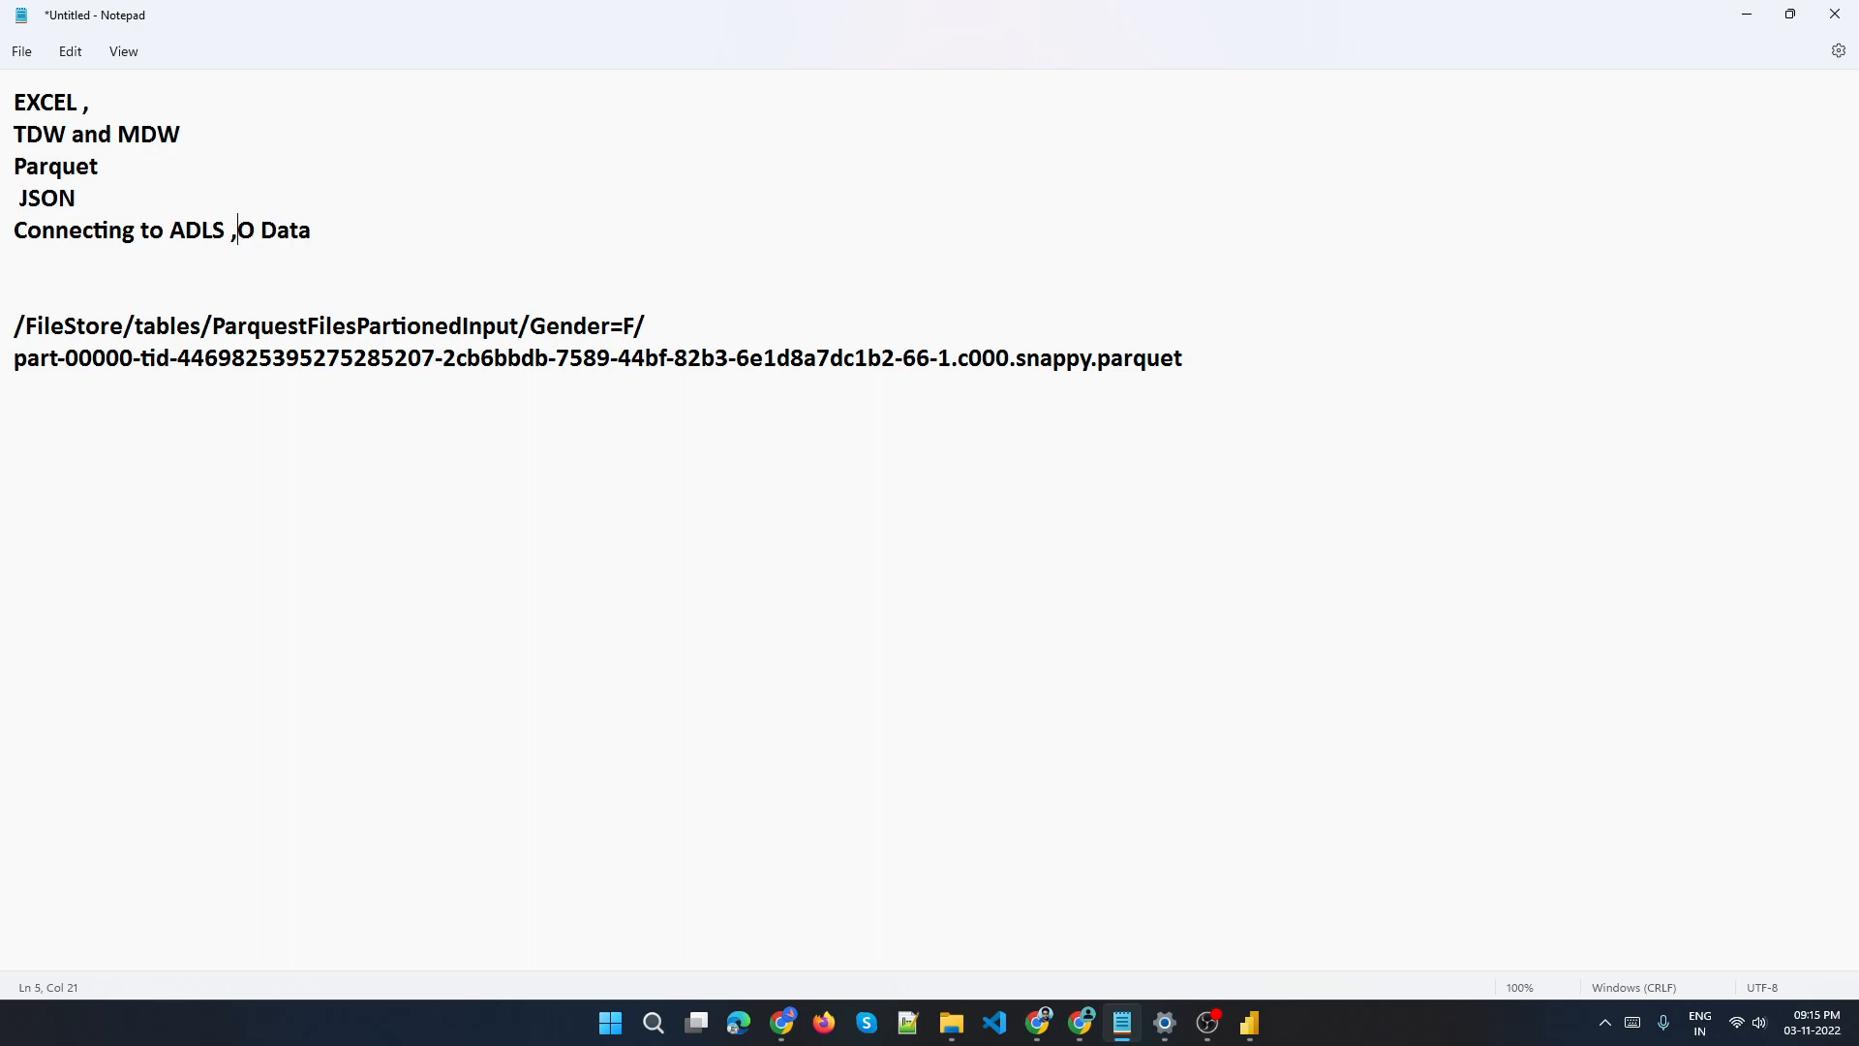
key(Return)
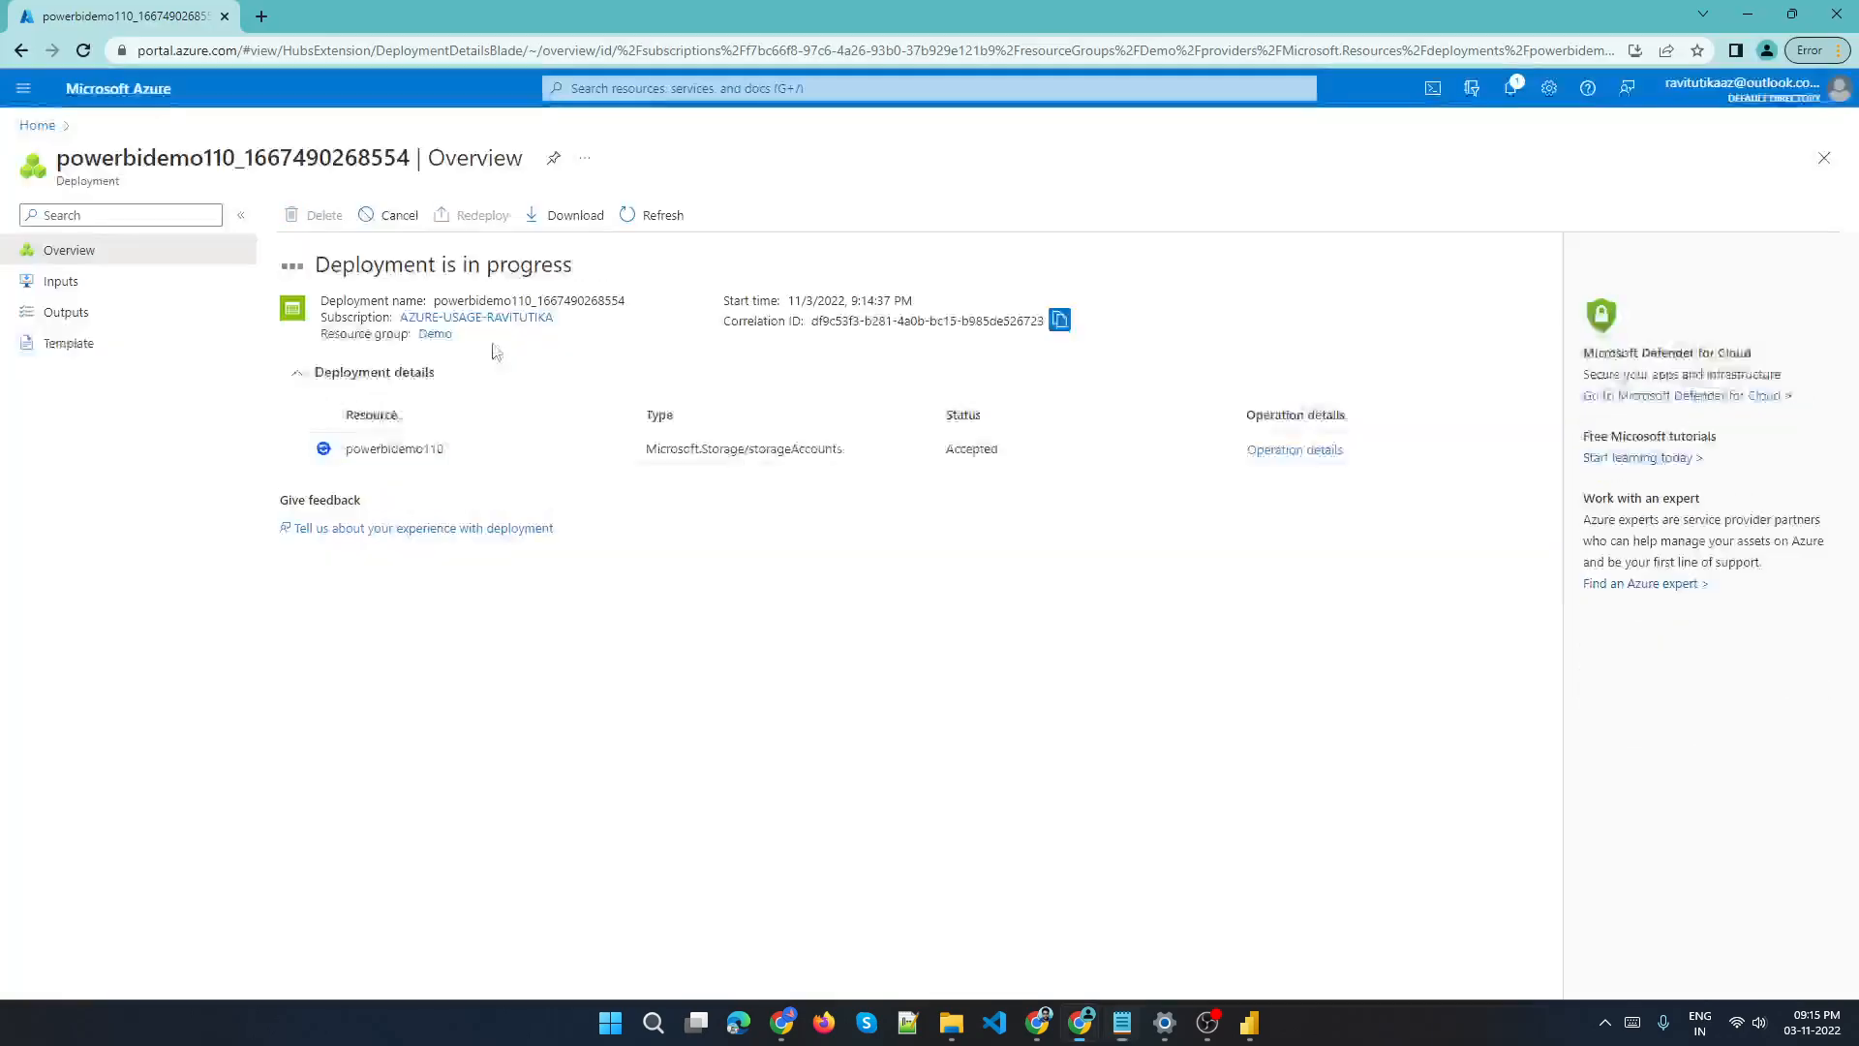
Step: In the powerbidemo110 storage account, create a container named data and open it
click(408, 456)
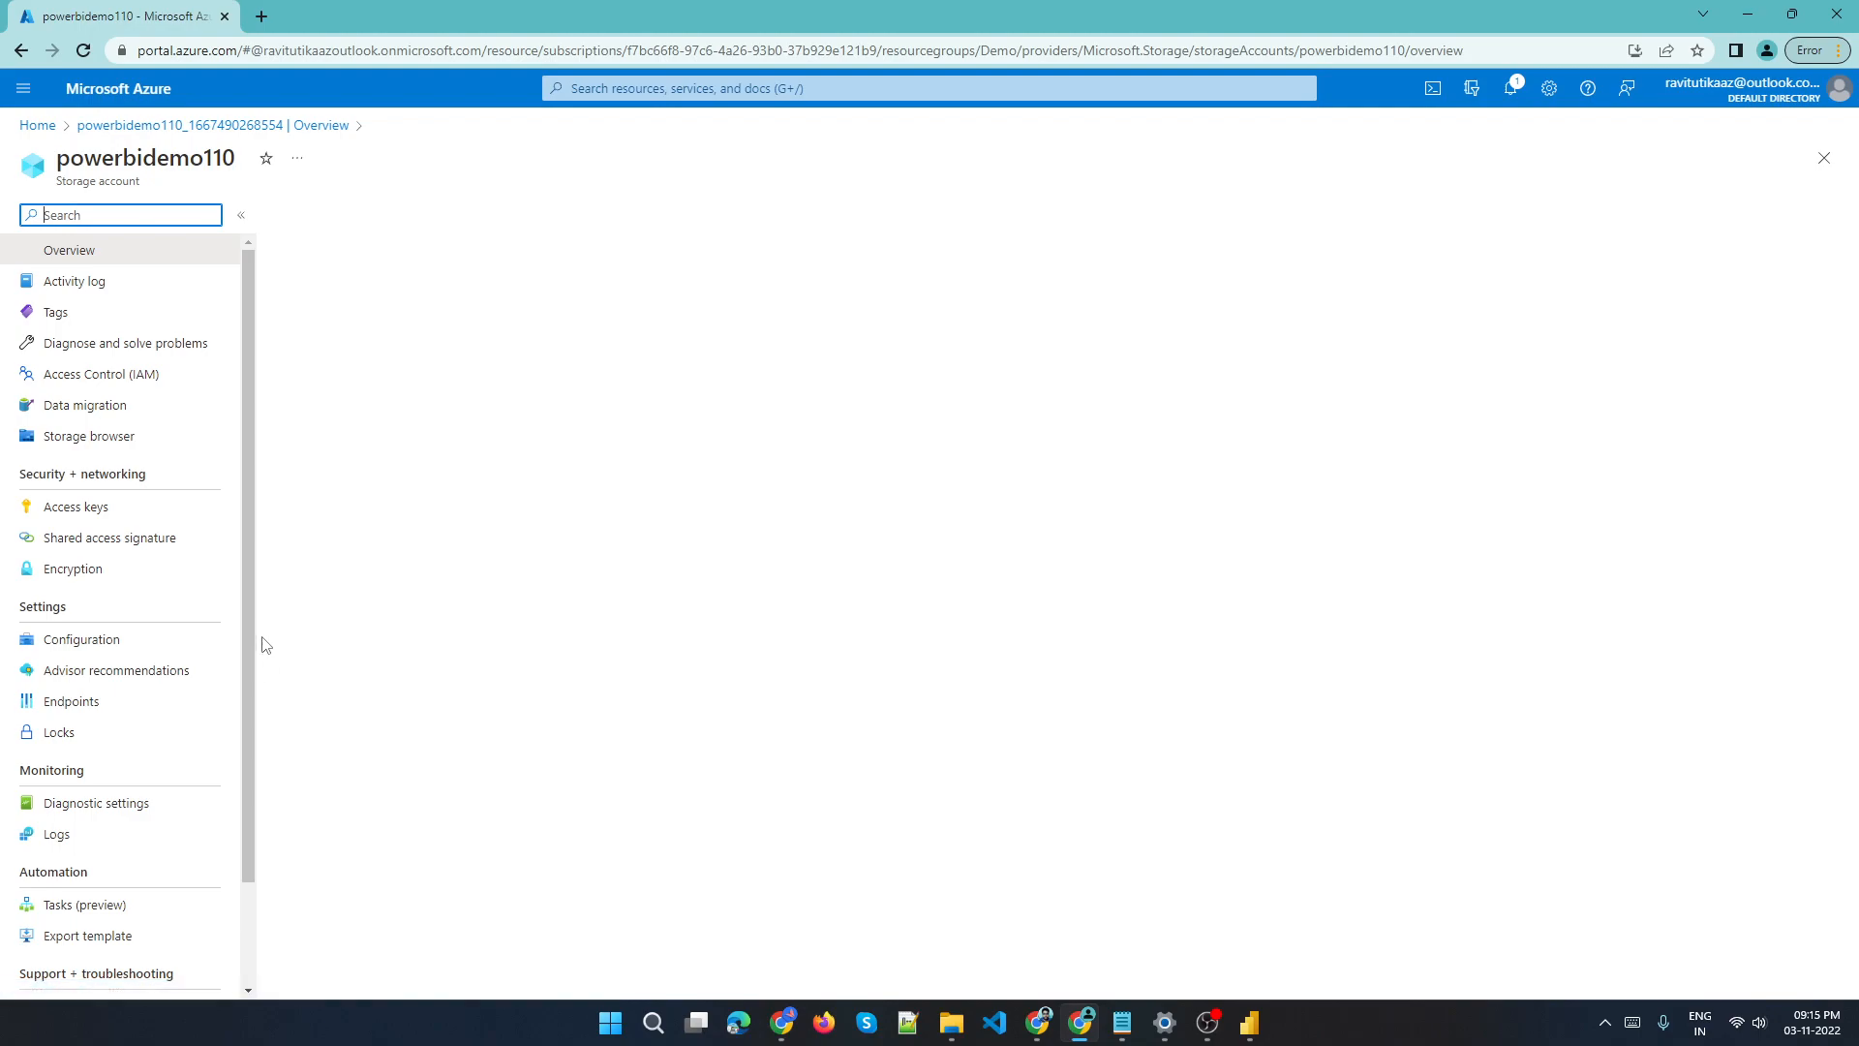
click(58, 550)
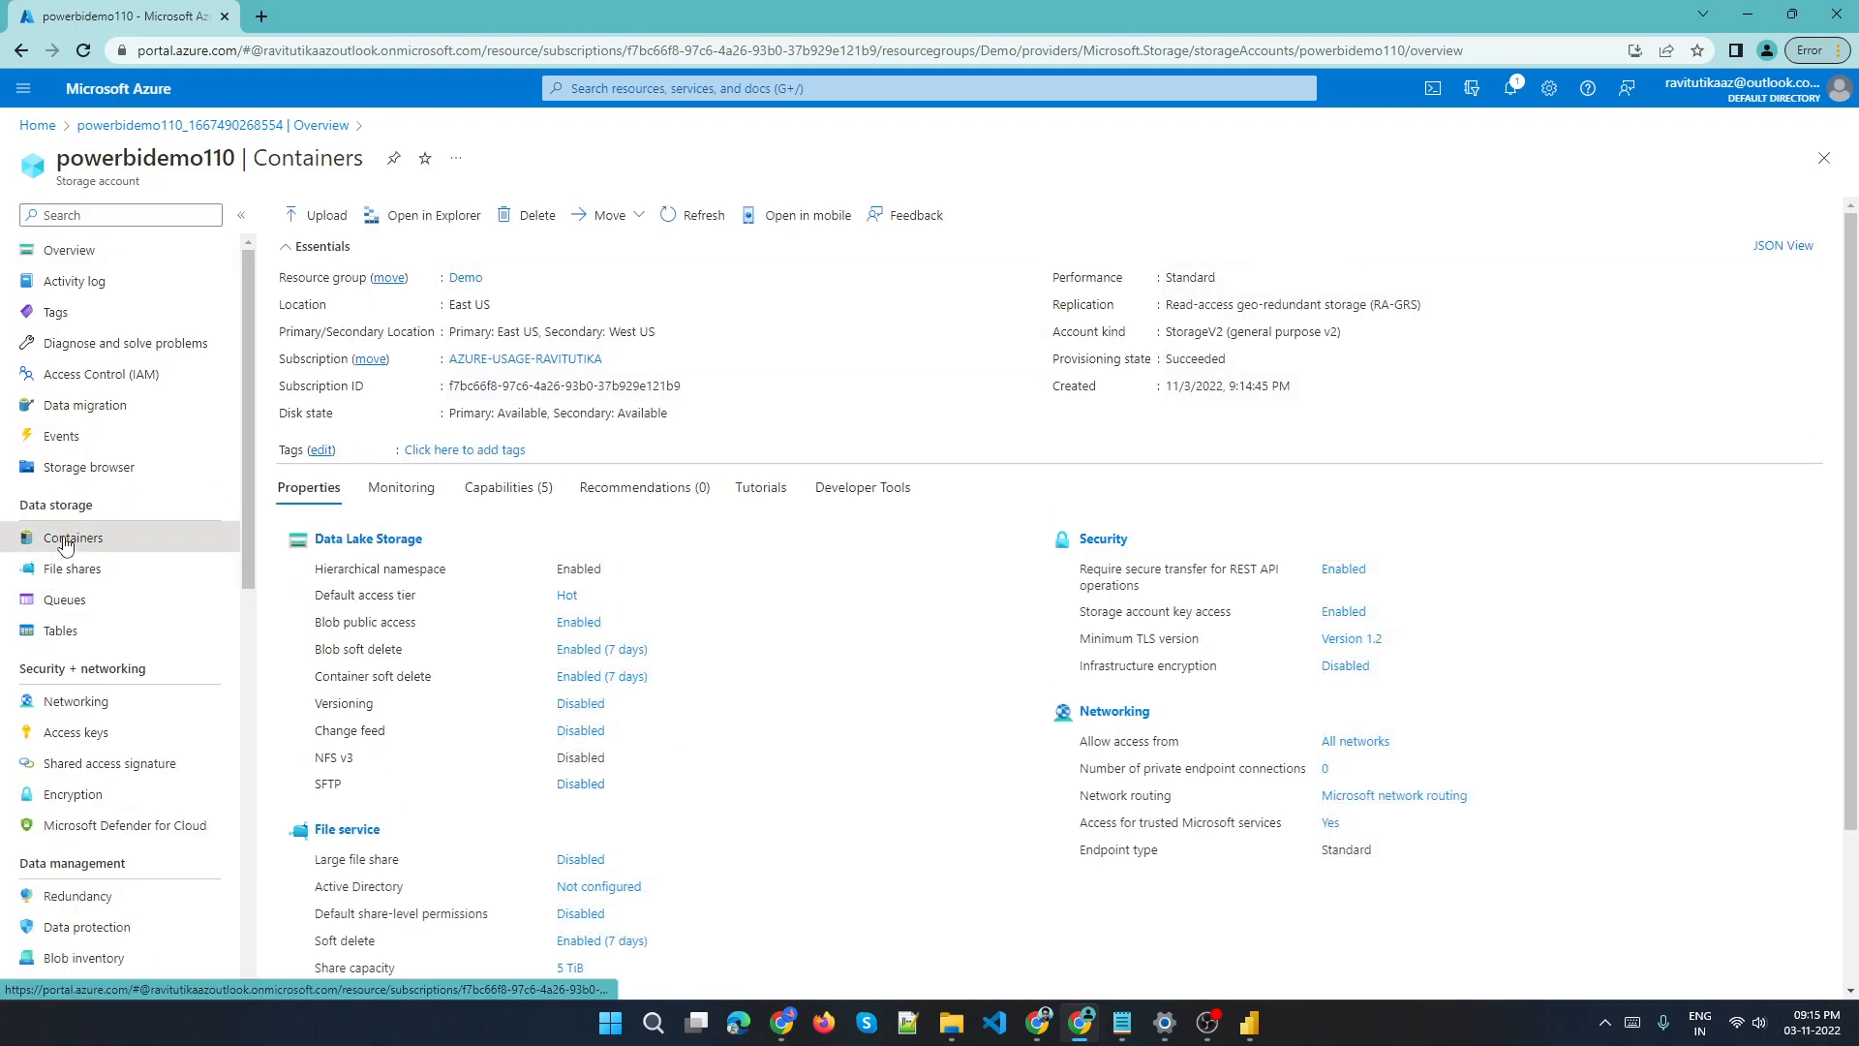
click(332, 230)
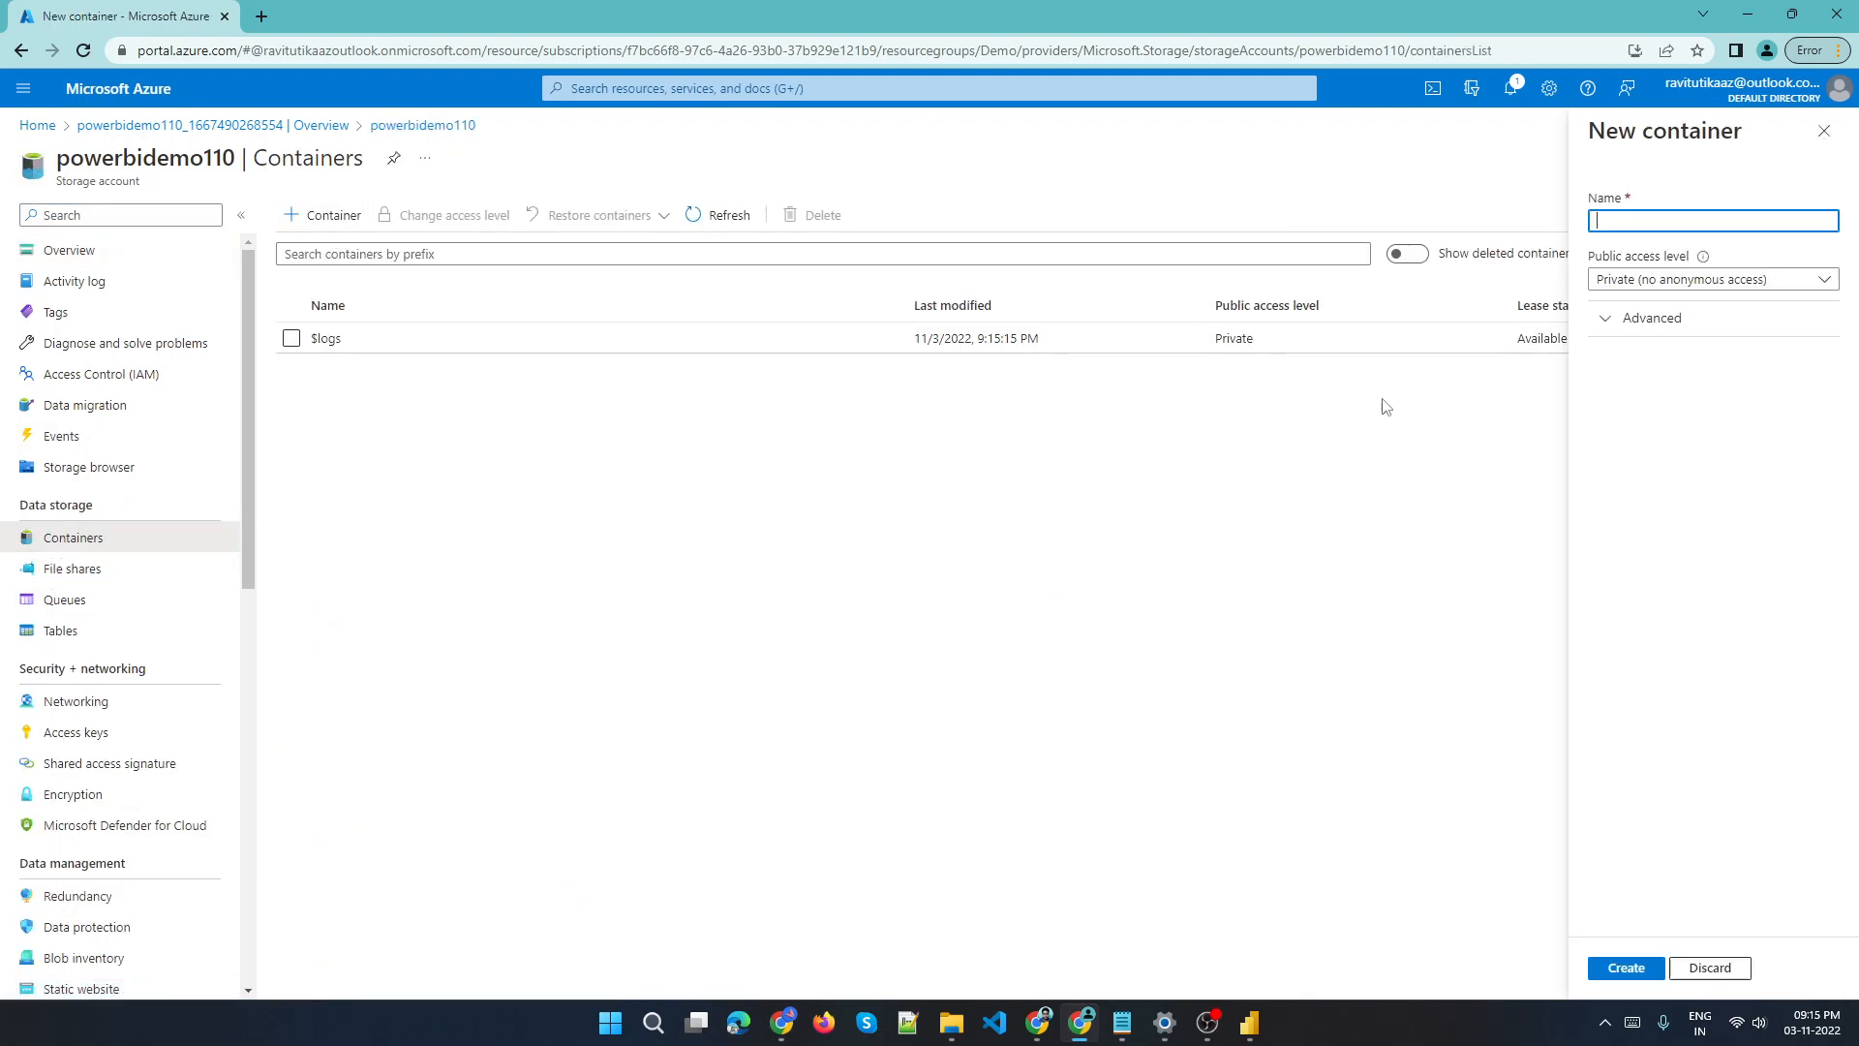
click(1620, 223)
click(1626, 969)
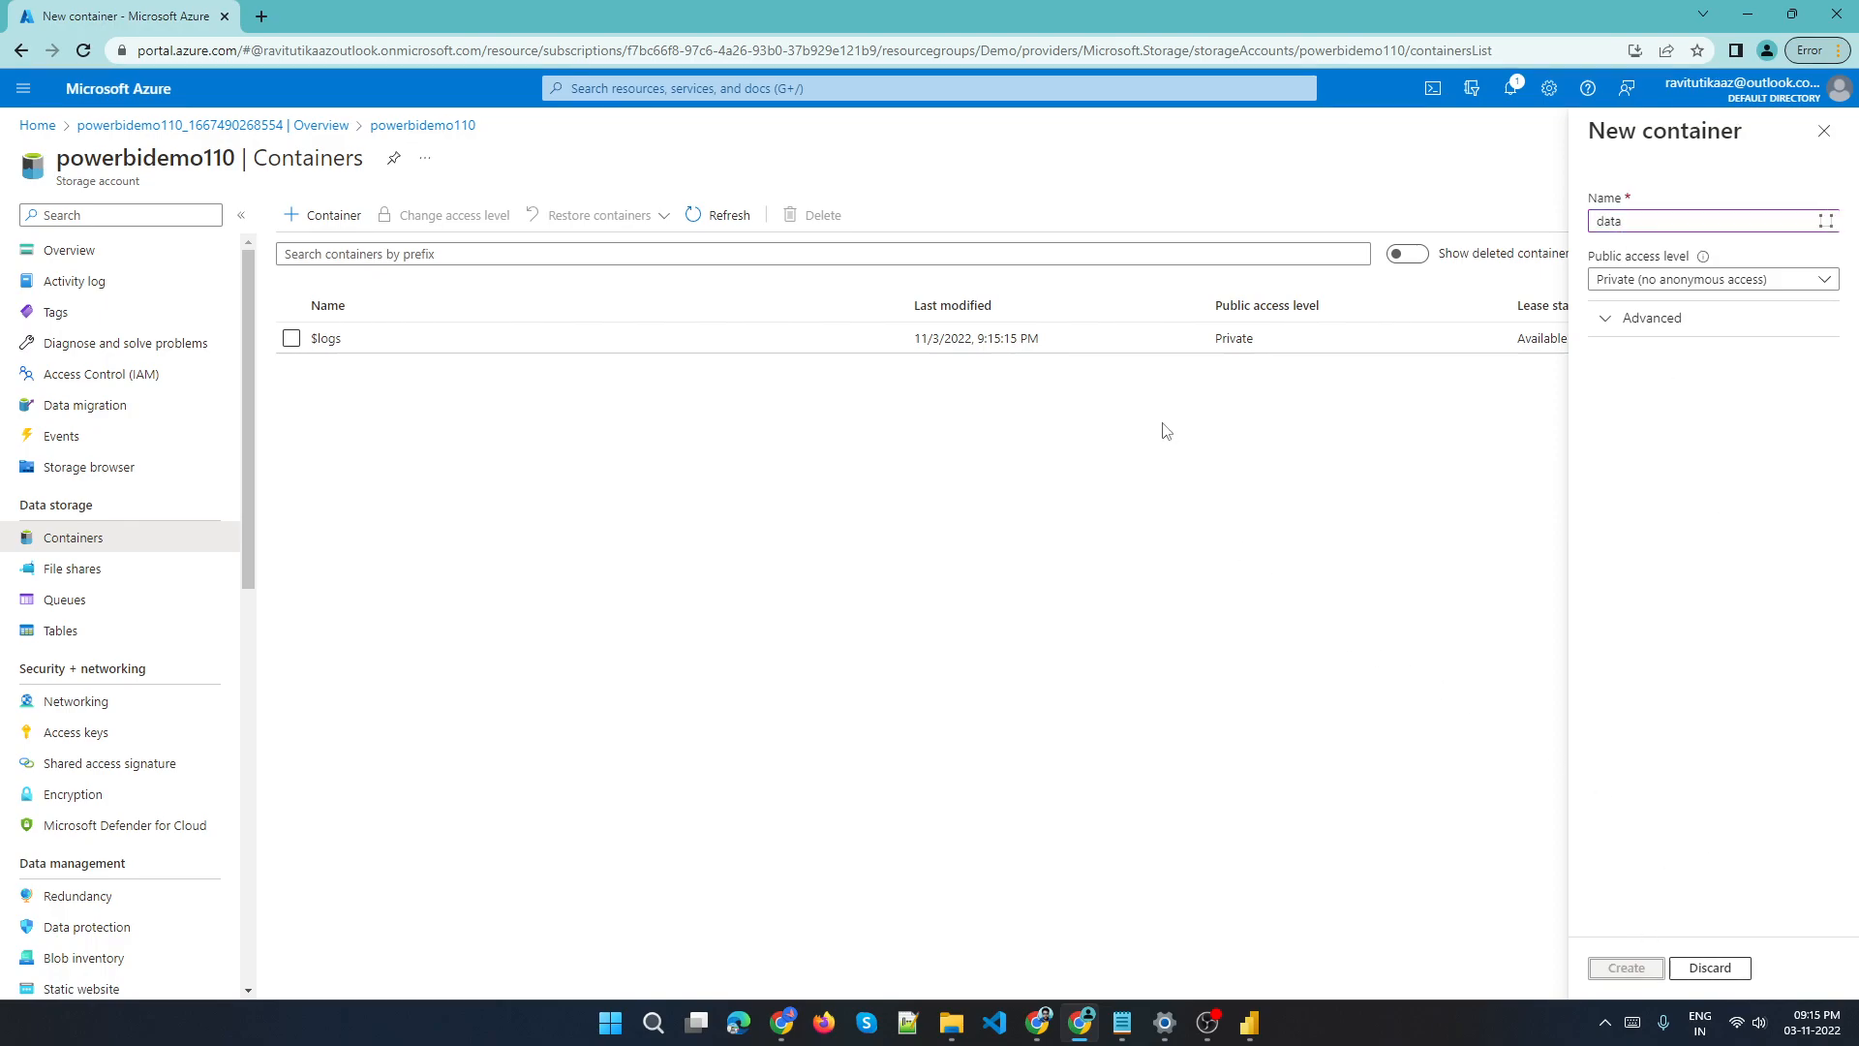
click(359, 369)
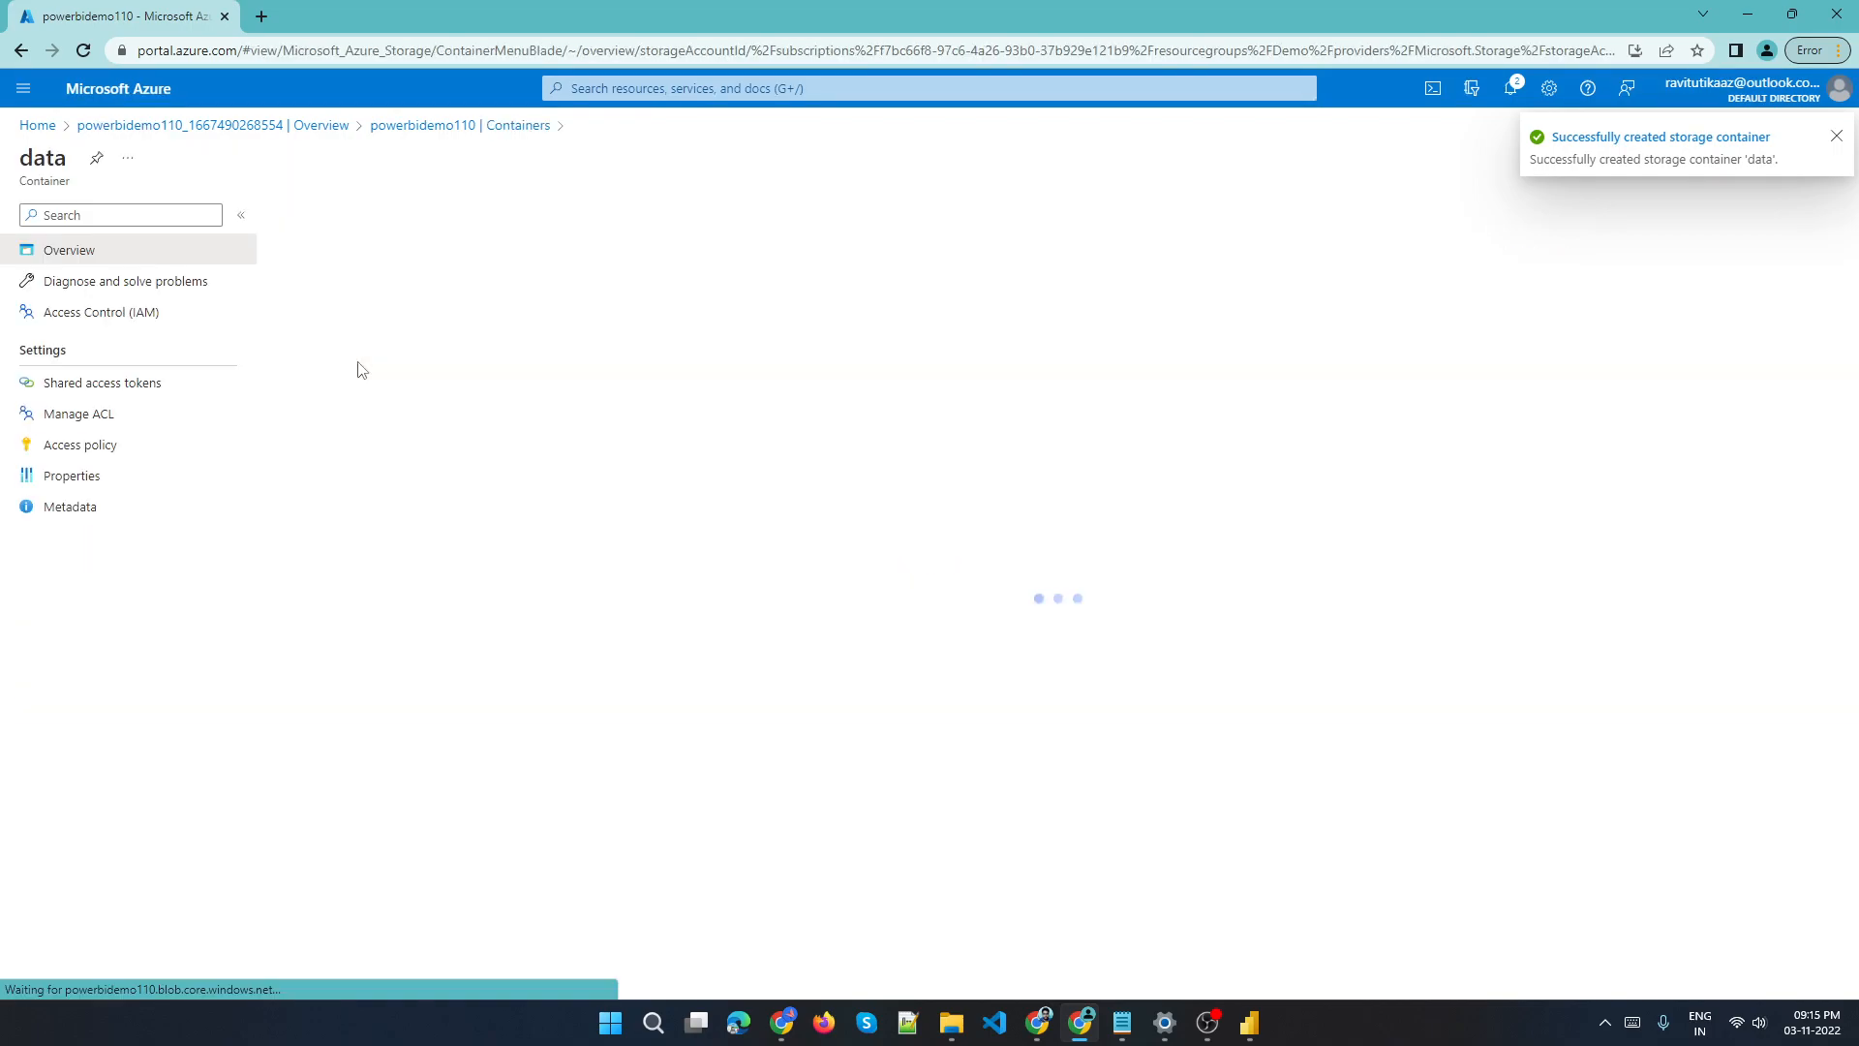
Step: Start a blob upload and point the file picker at the local Parquet folder
click(346, 214)
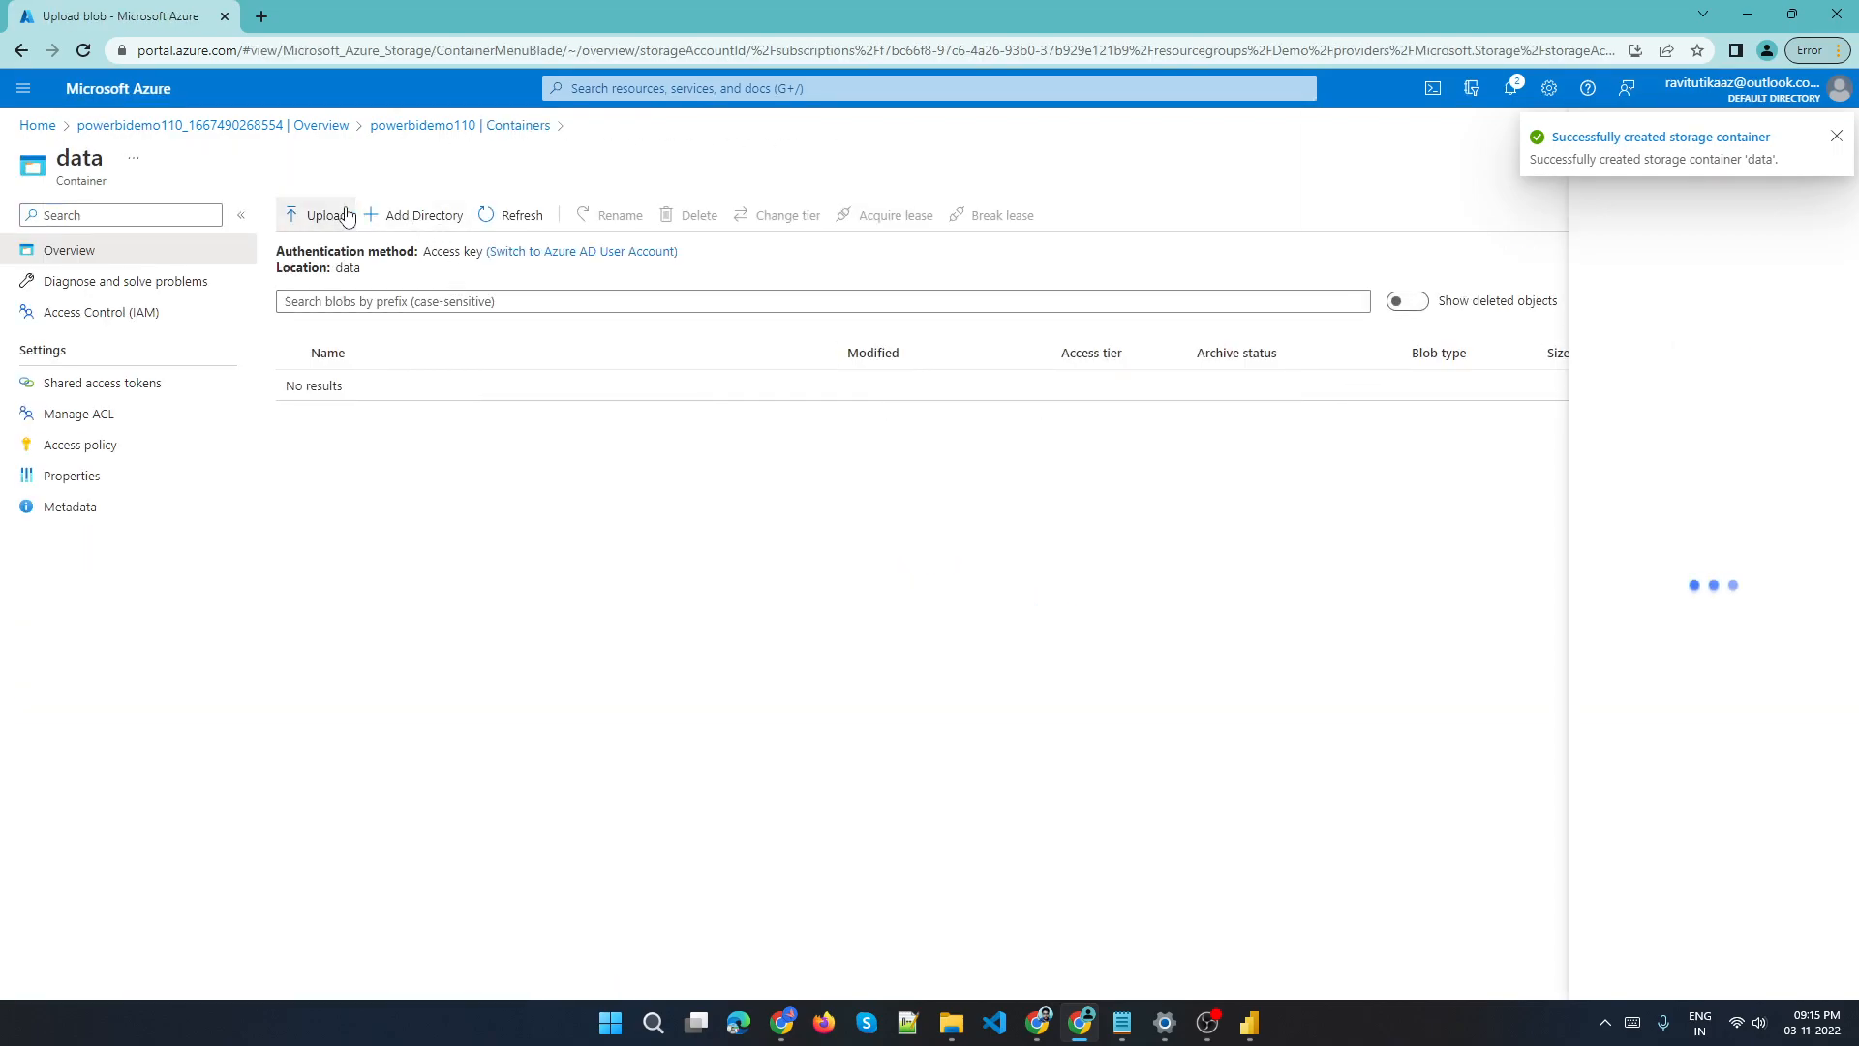
click(1668, 211)
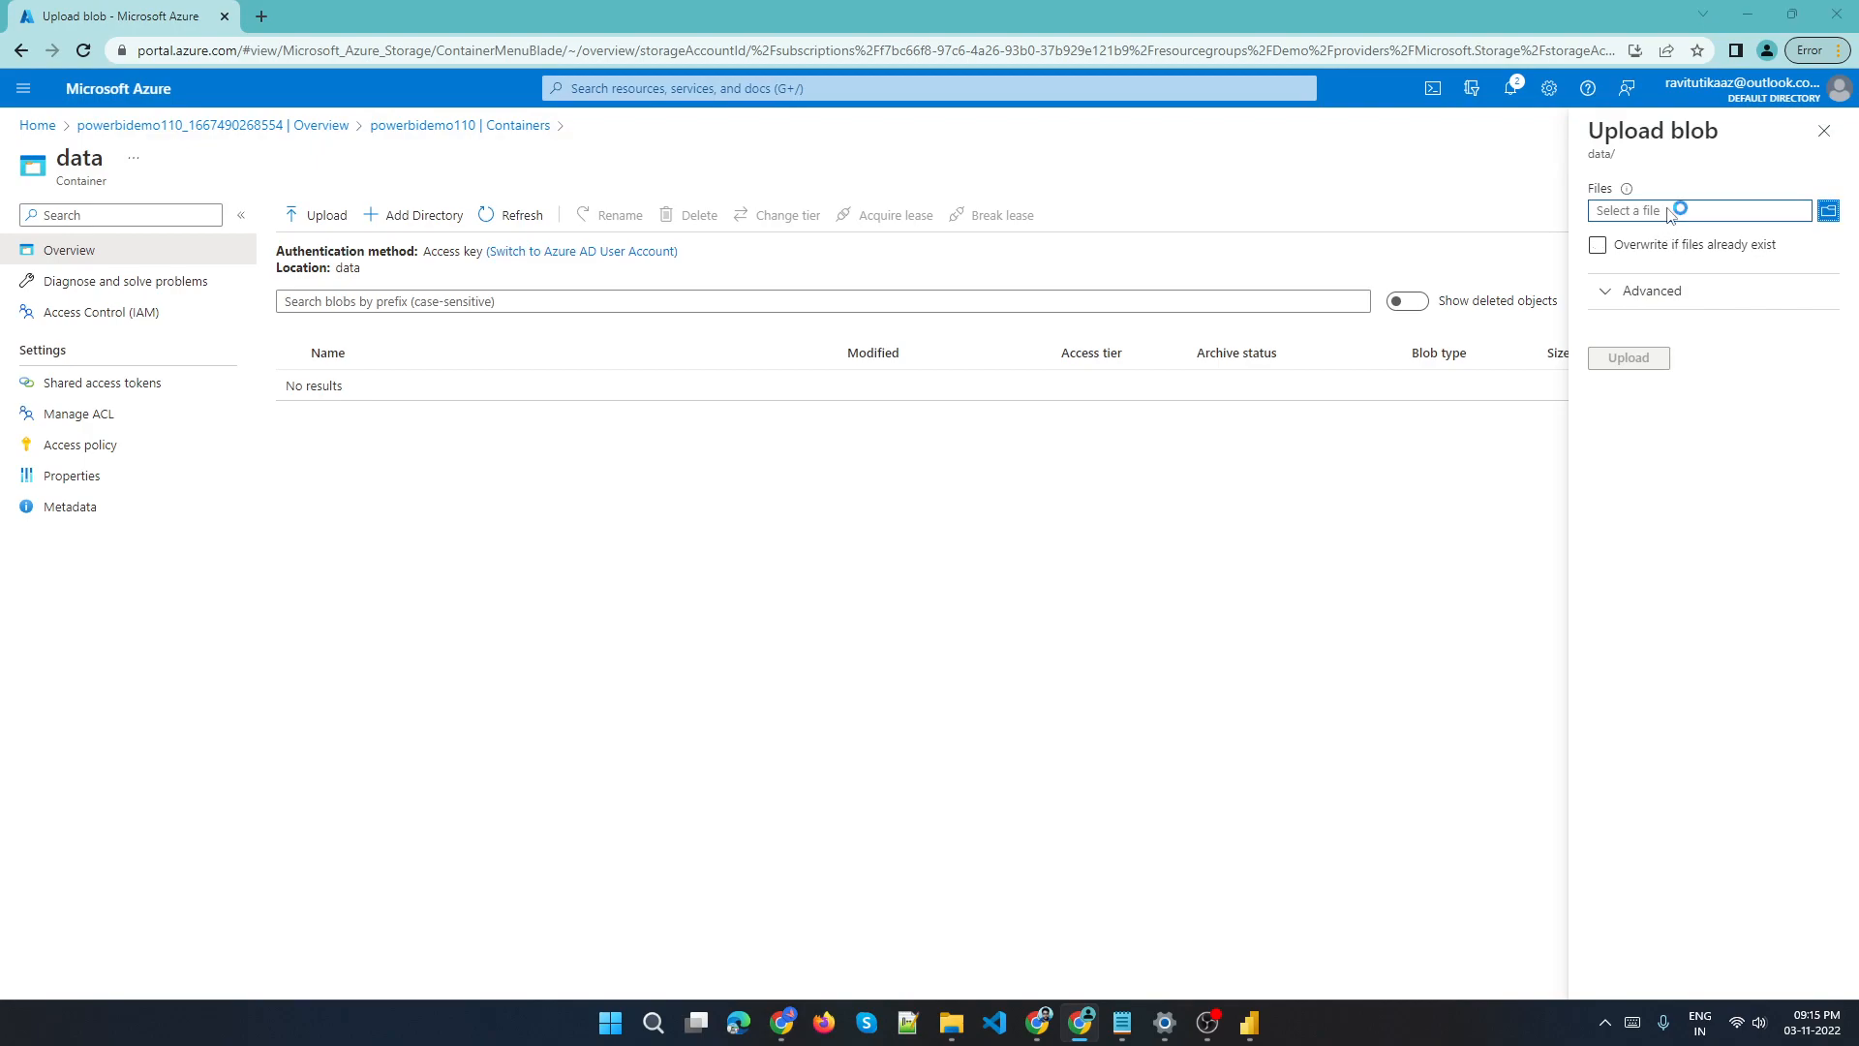
click(405, 55)
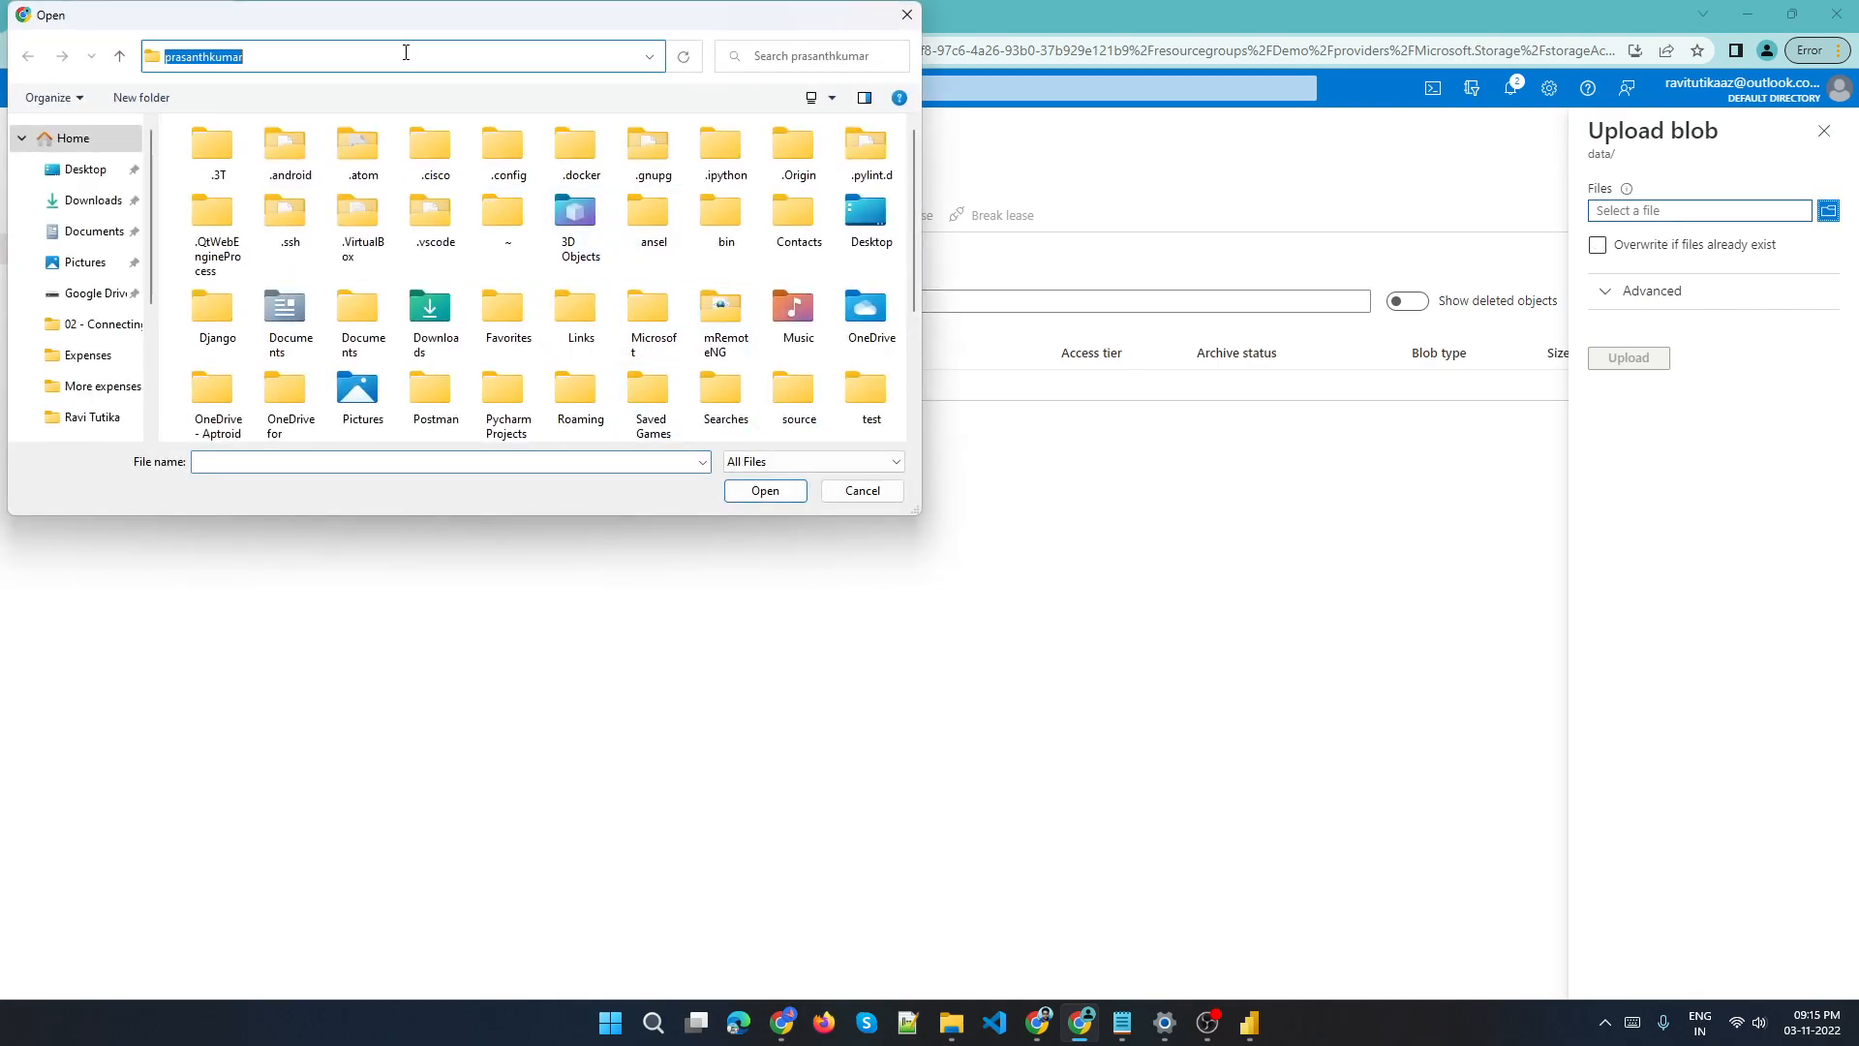
text(Parquet)
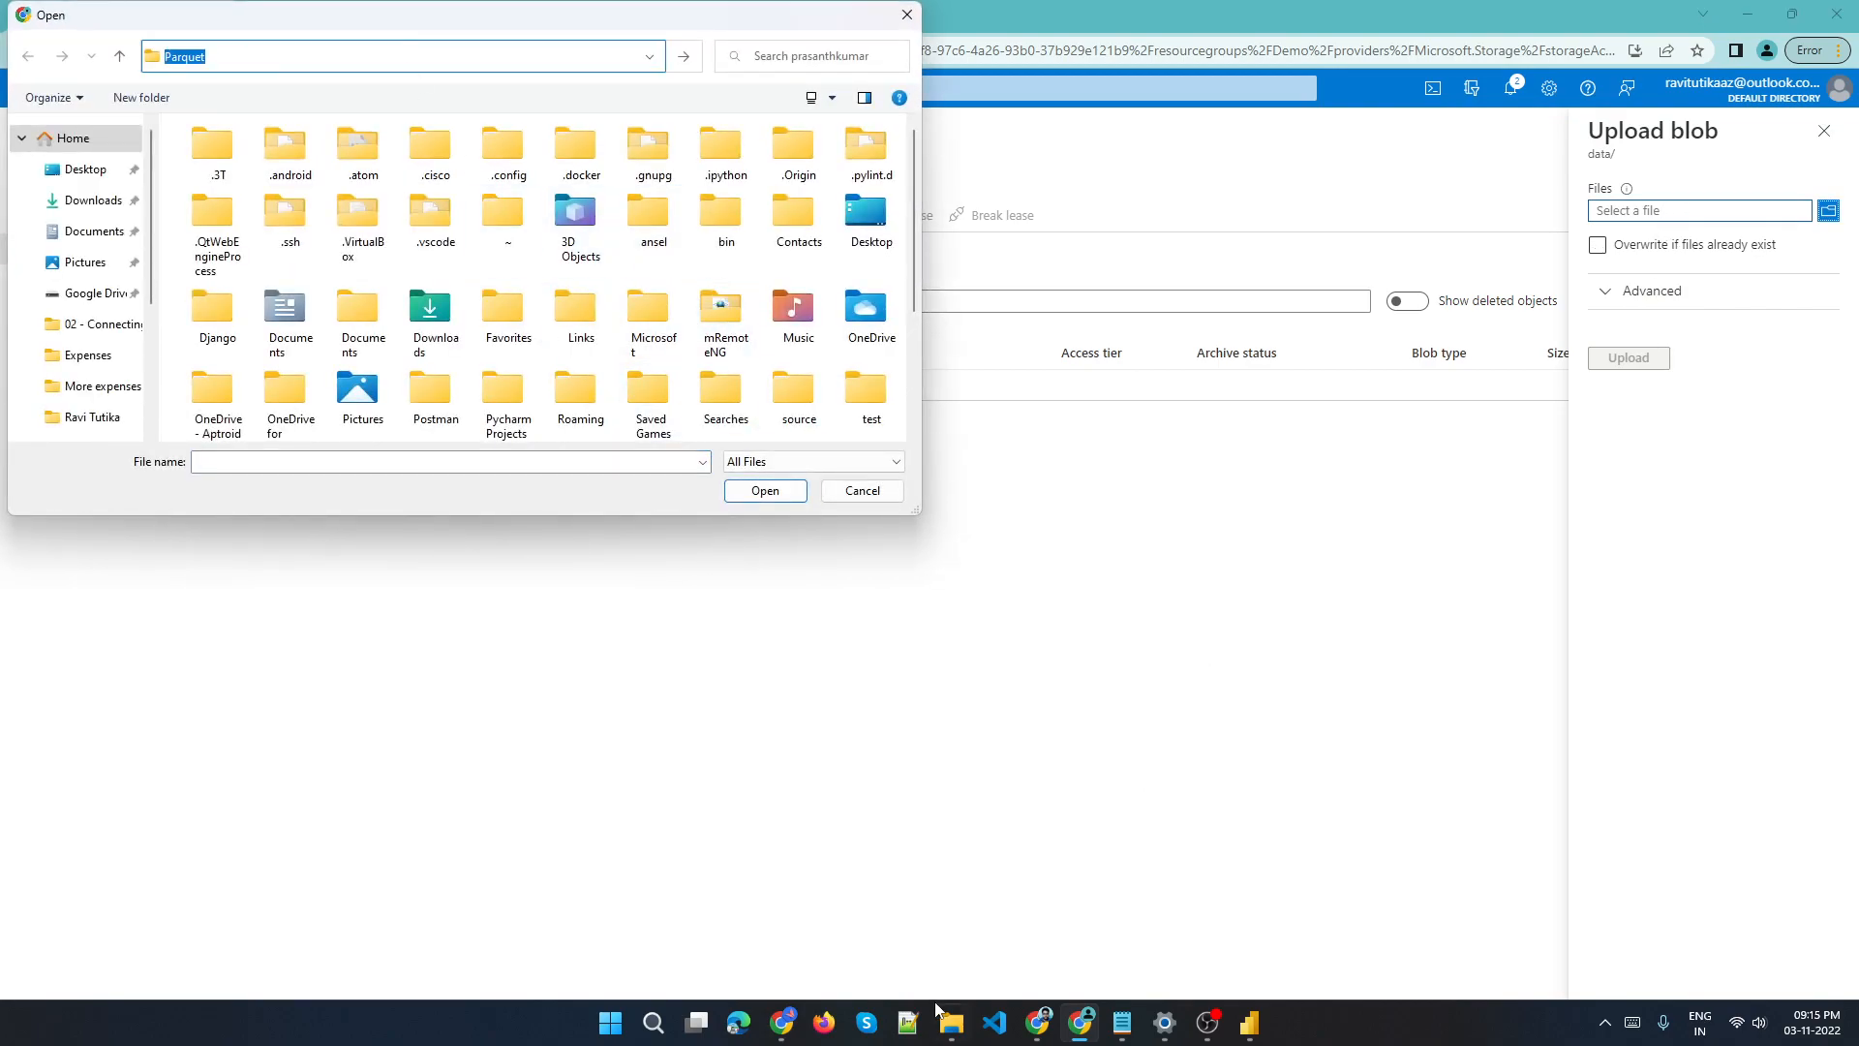
click(951, 1022)
click(765, 115)
key(ctrl+c)
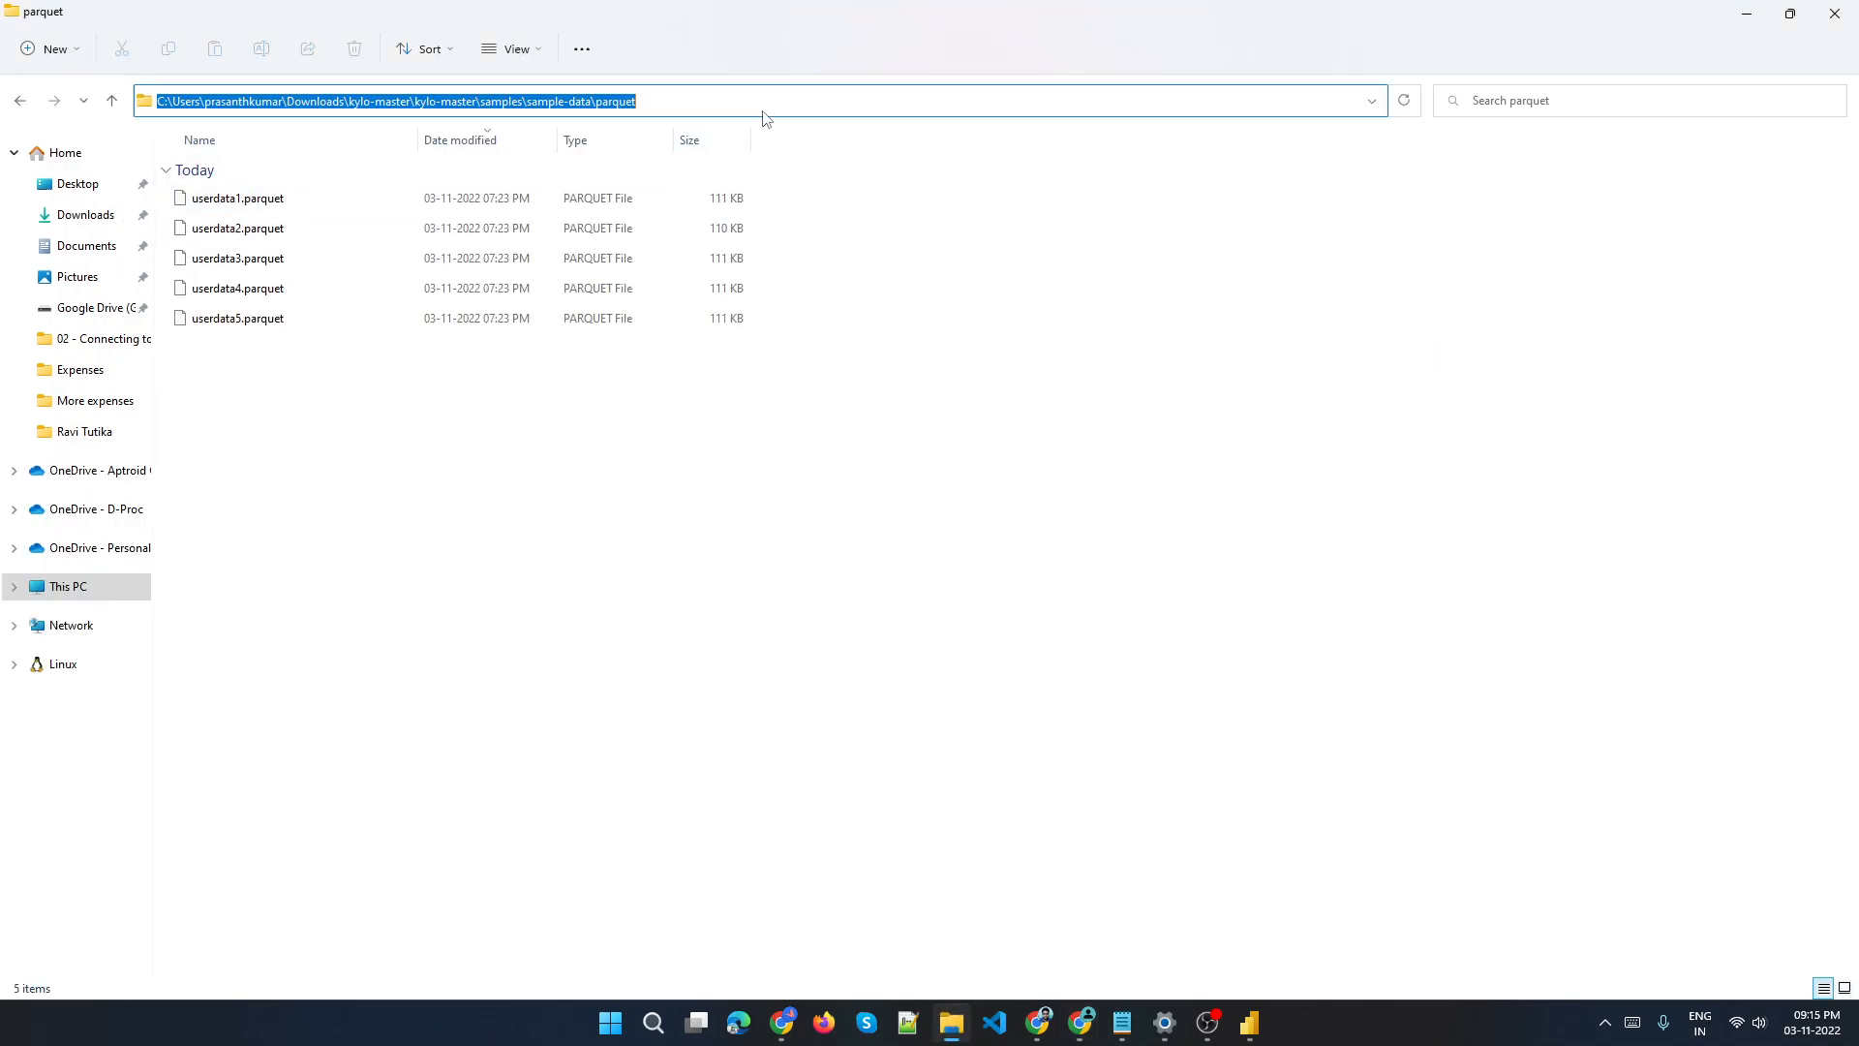
key(alt+Tab)
click(584, 67)
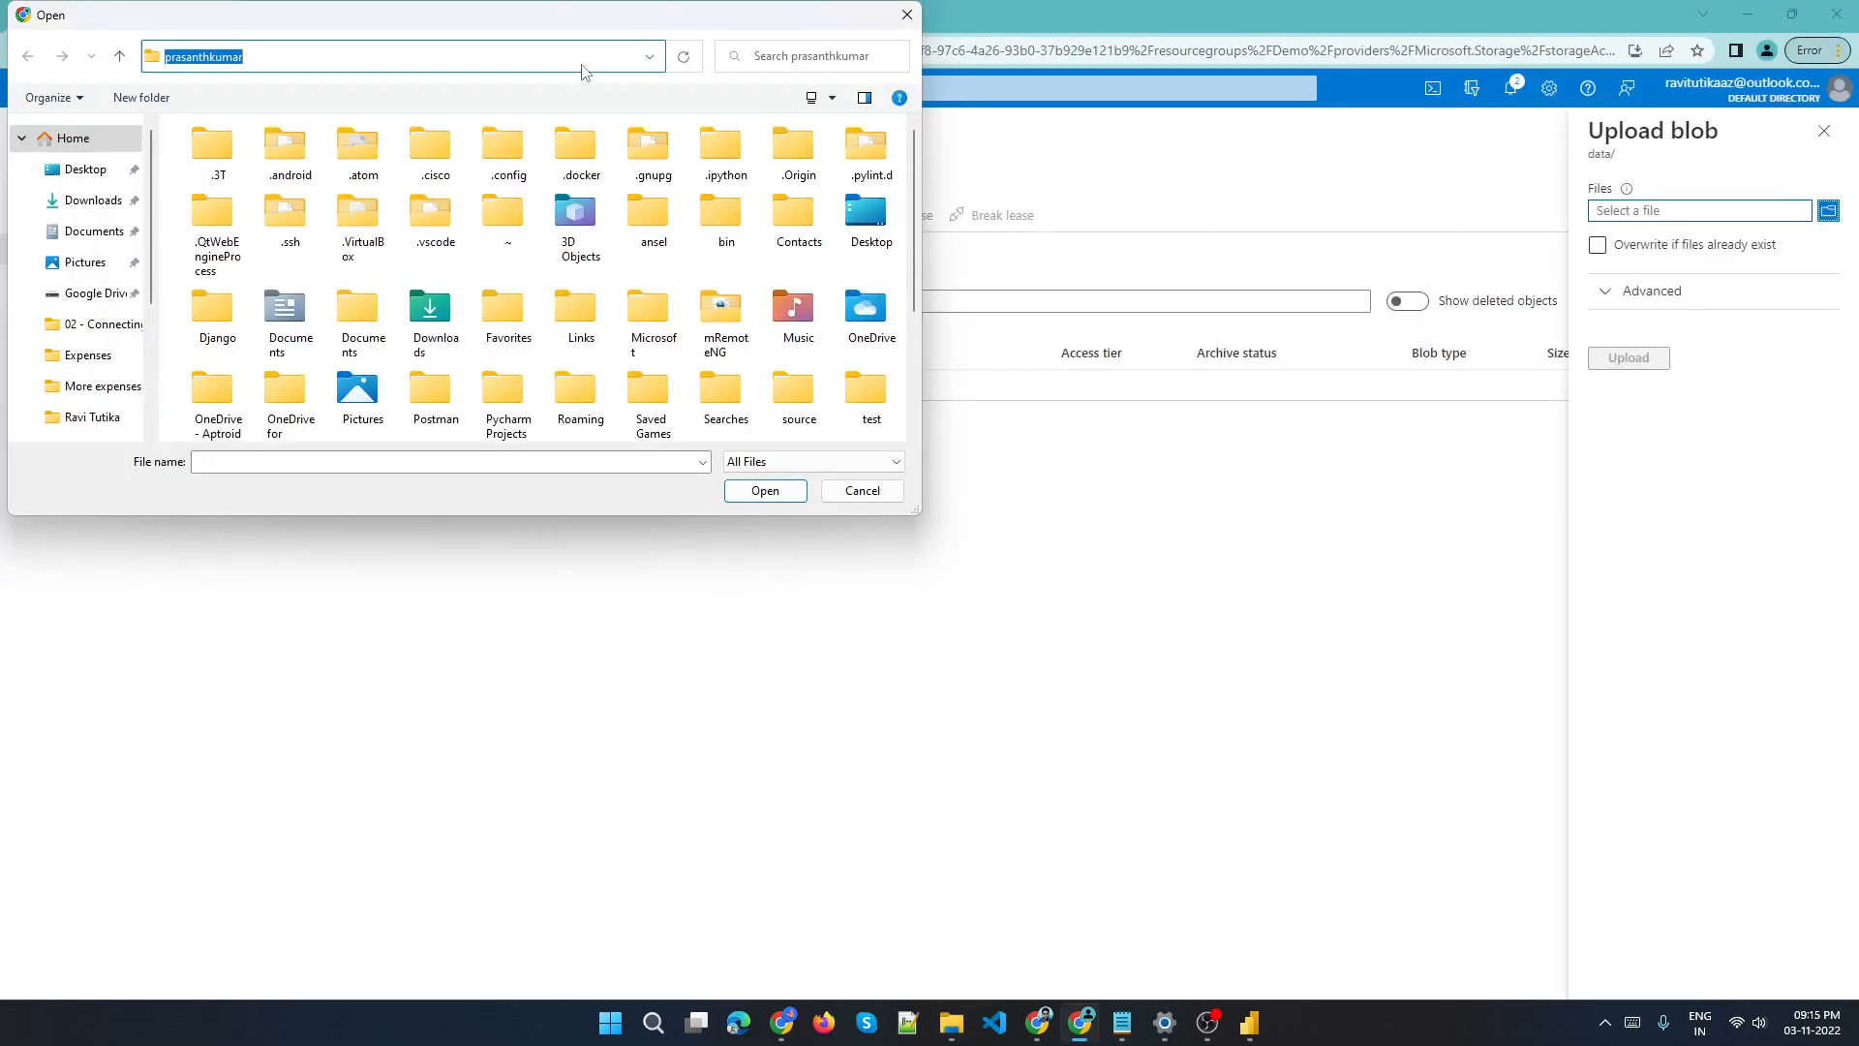
key(ctrl+v)
key(Return)
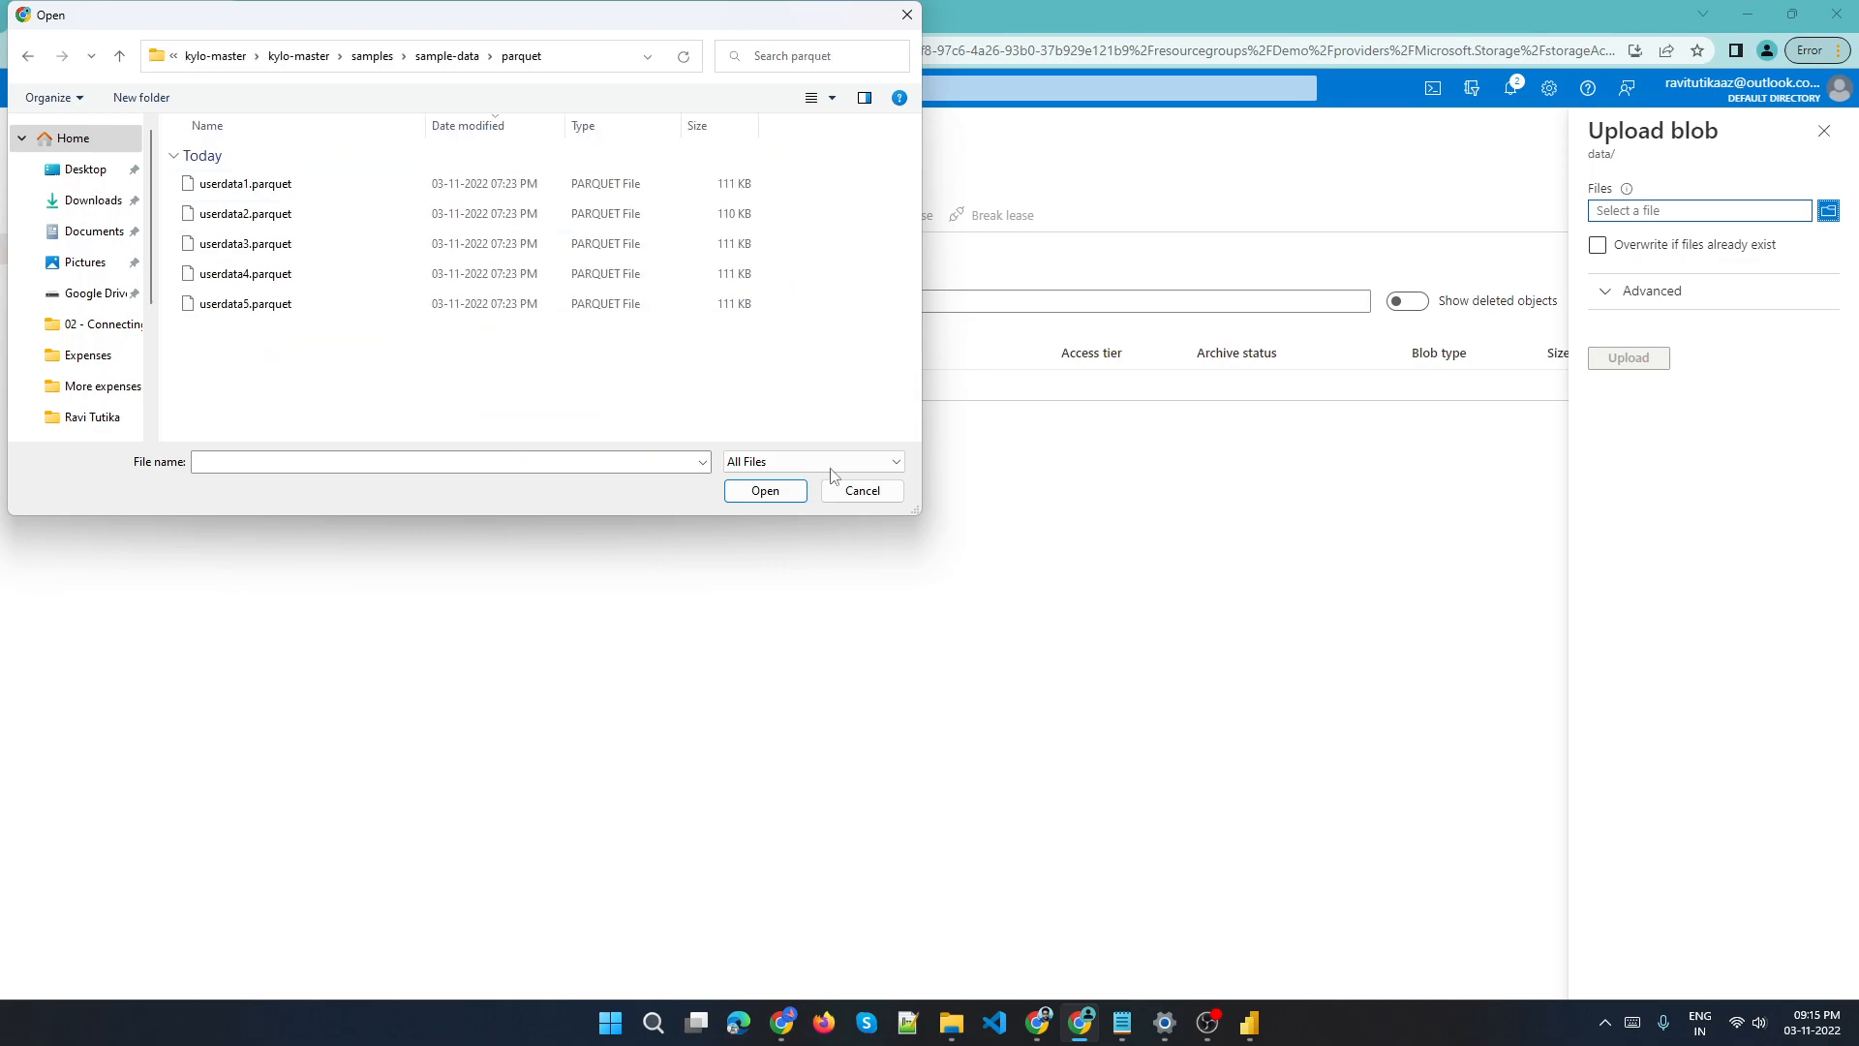
Step: Upload userdata1–5.parquet and refresh the container's file list
click(1037, 1023)
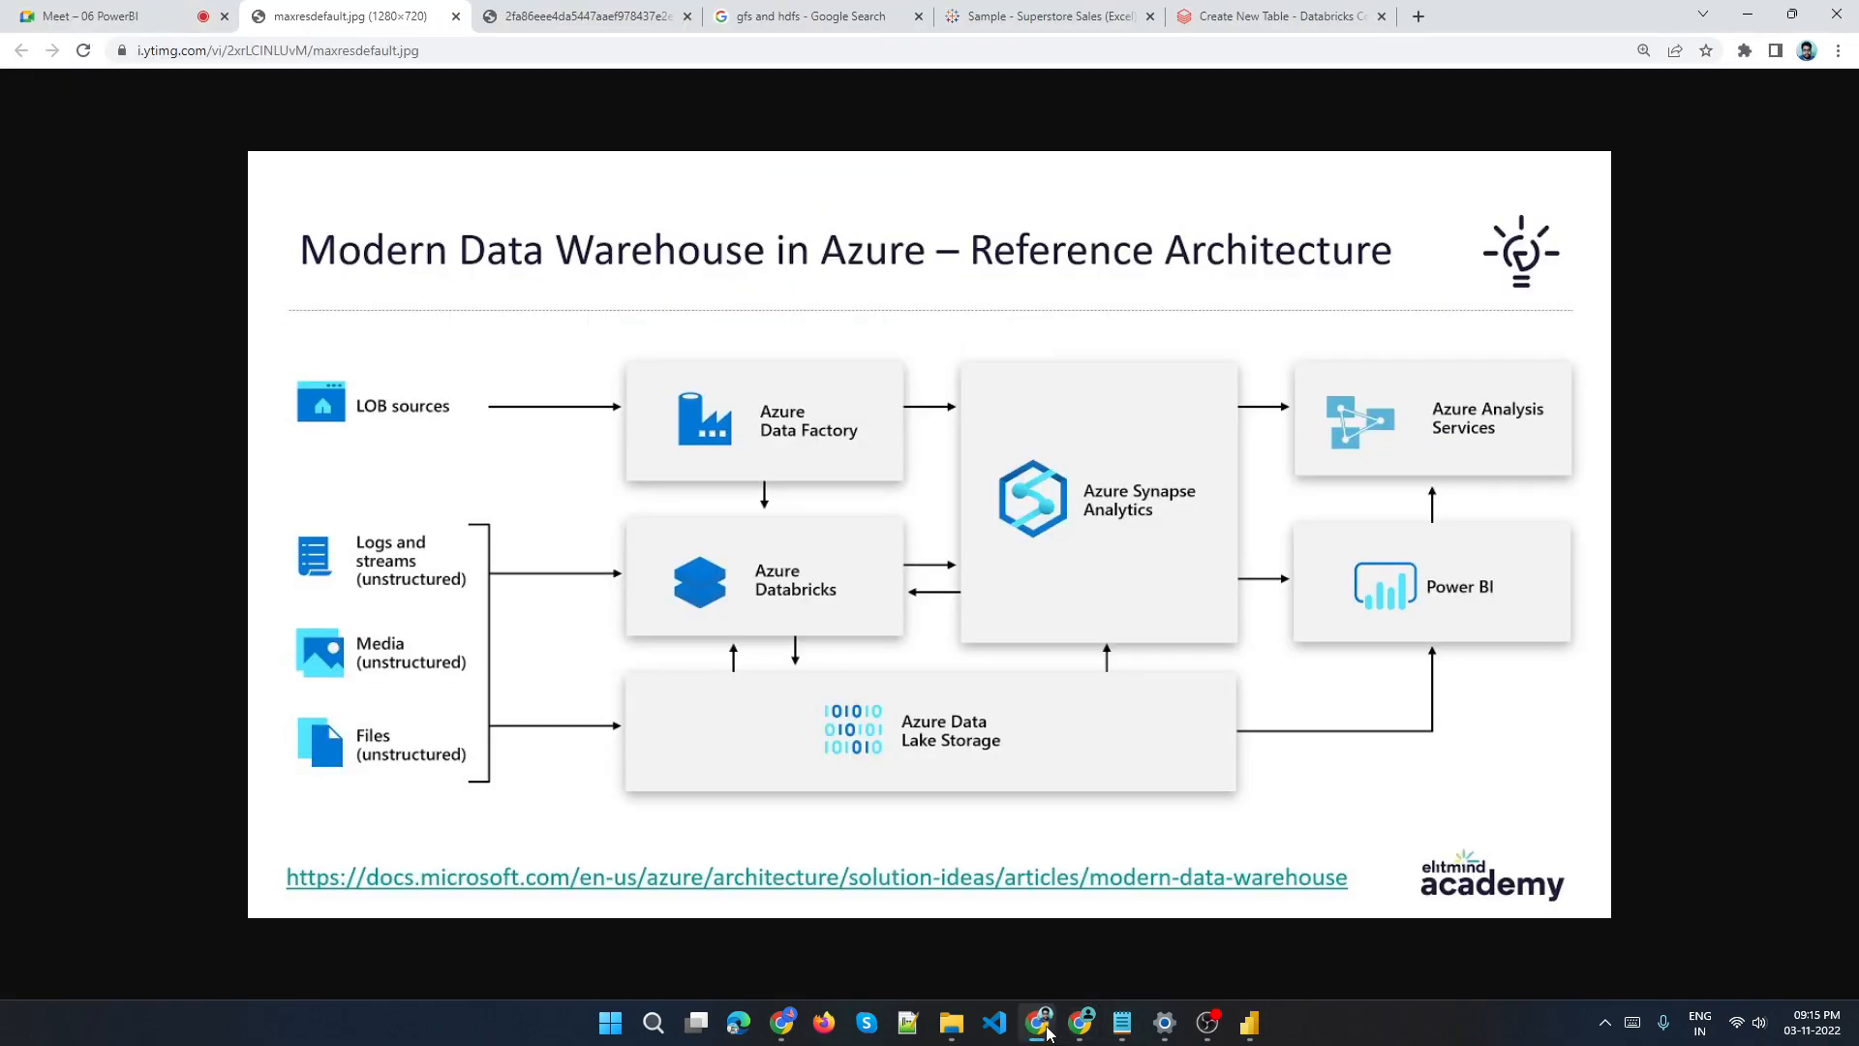
click(106, 16)
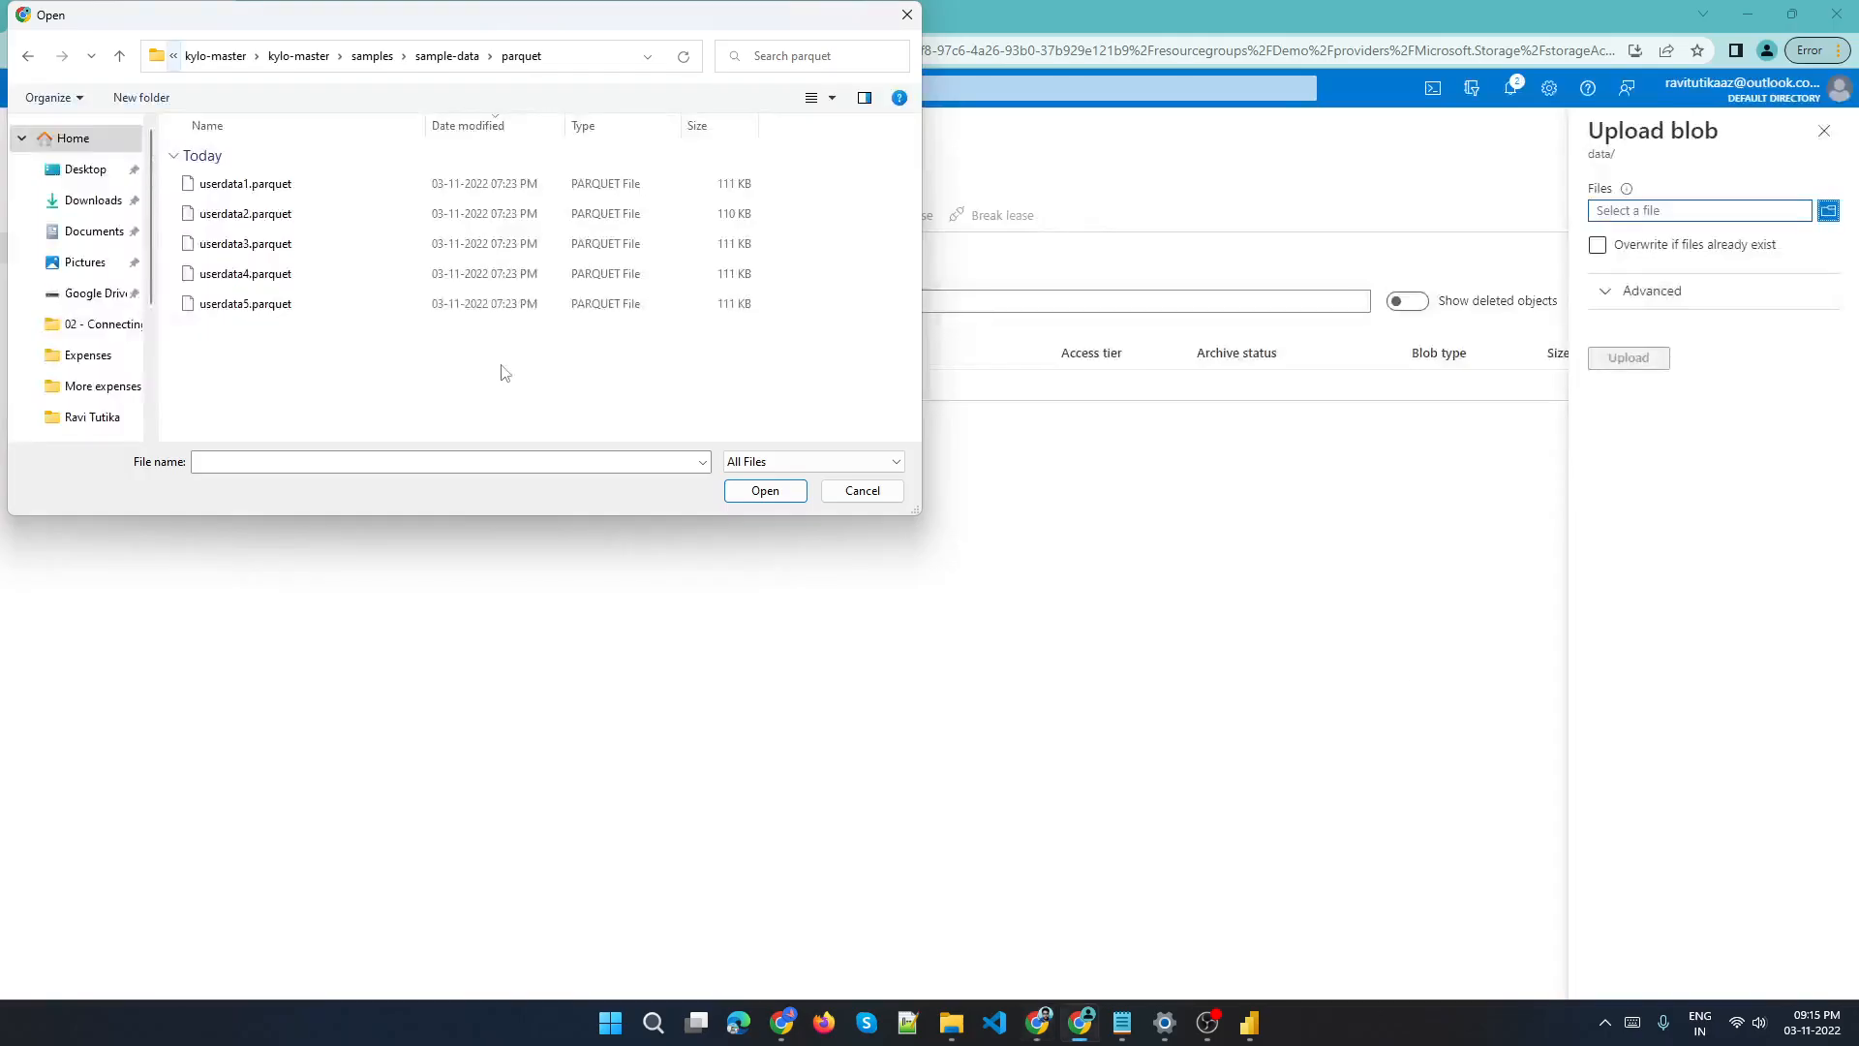
key(alt+Tab)
click(405, 189)
key(ctrl+a)
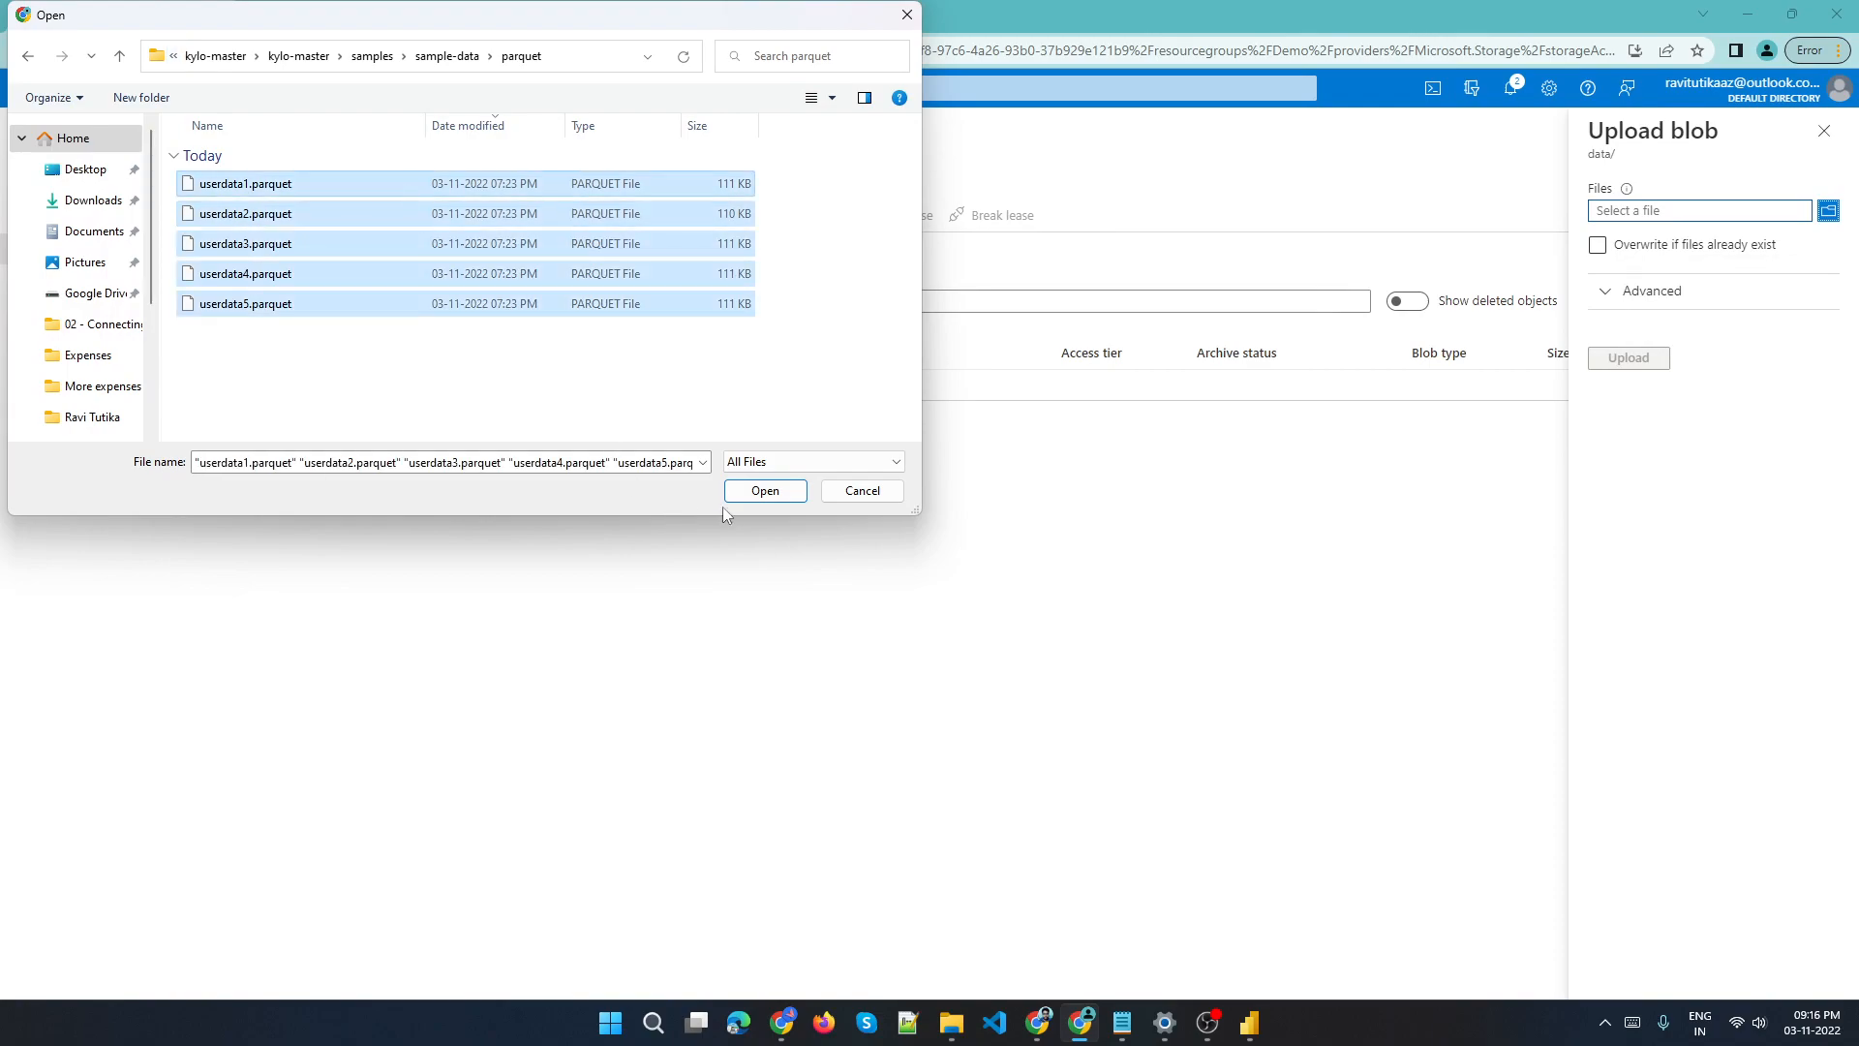
click(764, 491)
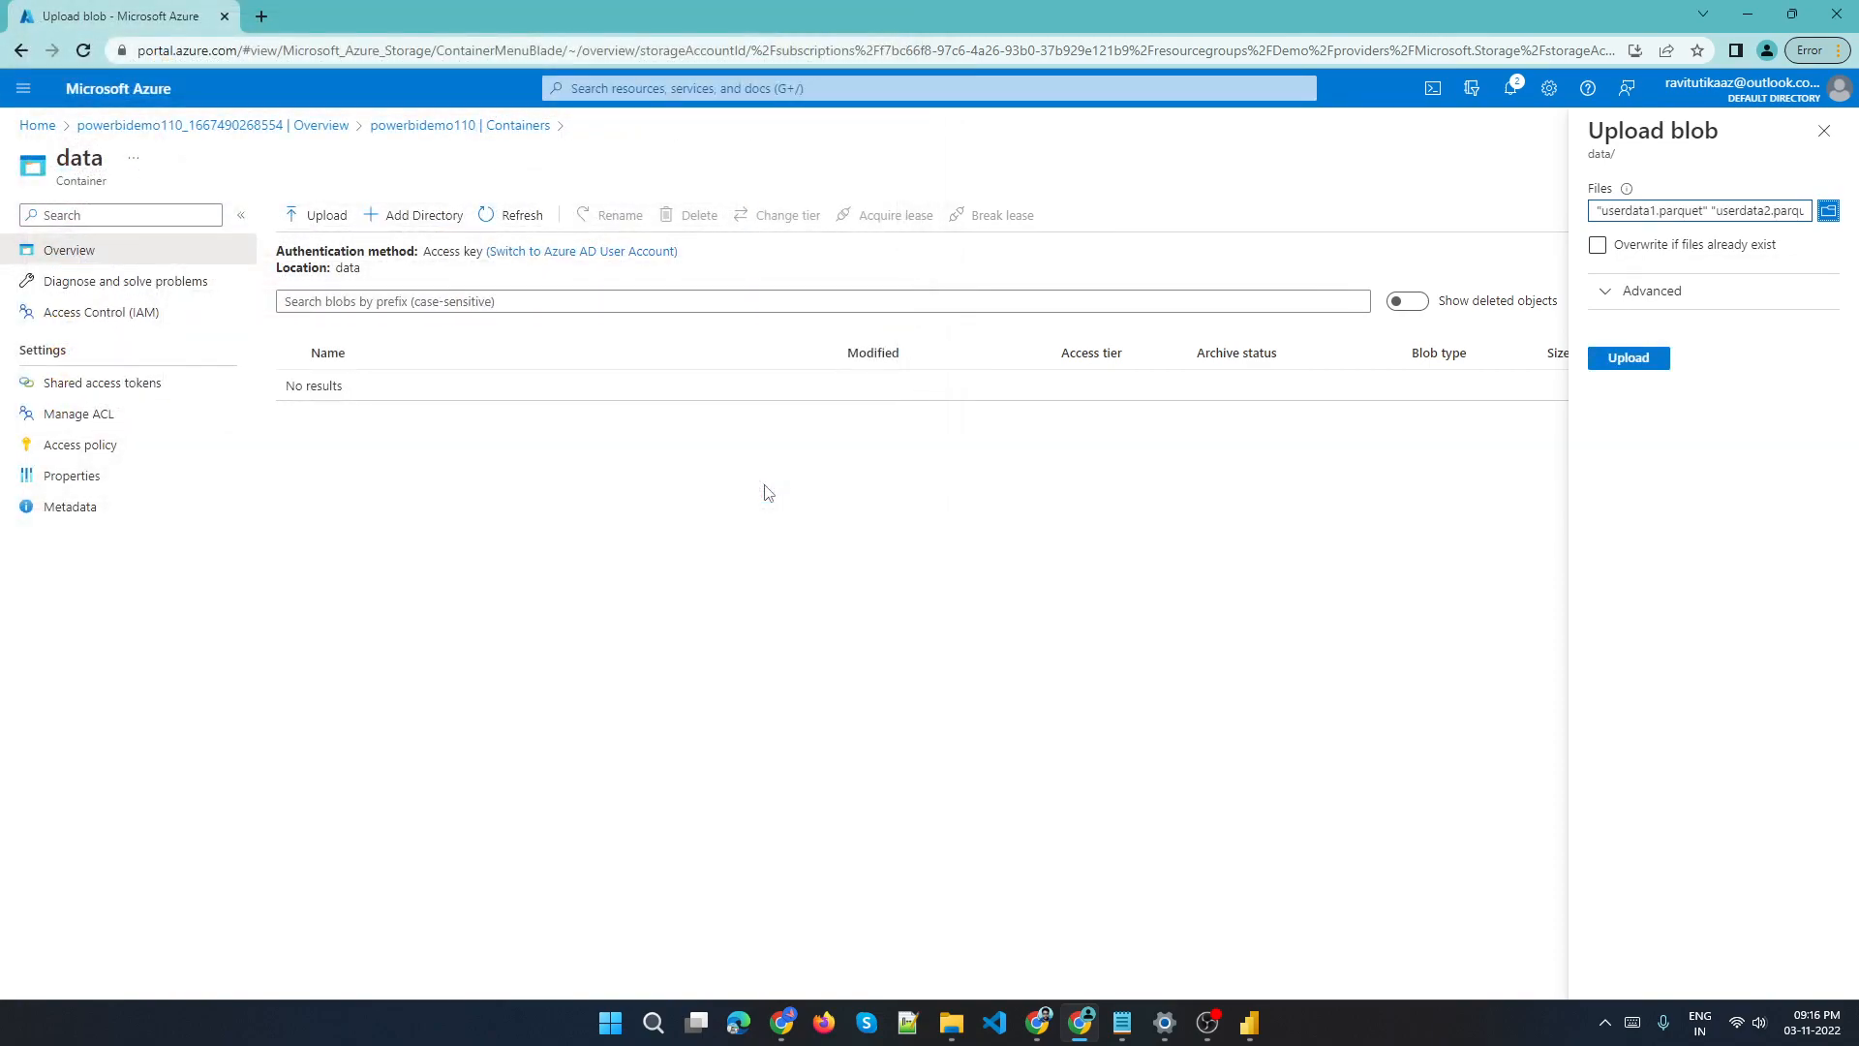
click(1628, 359)
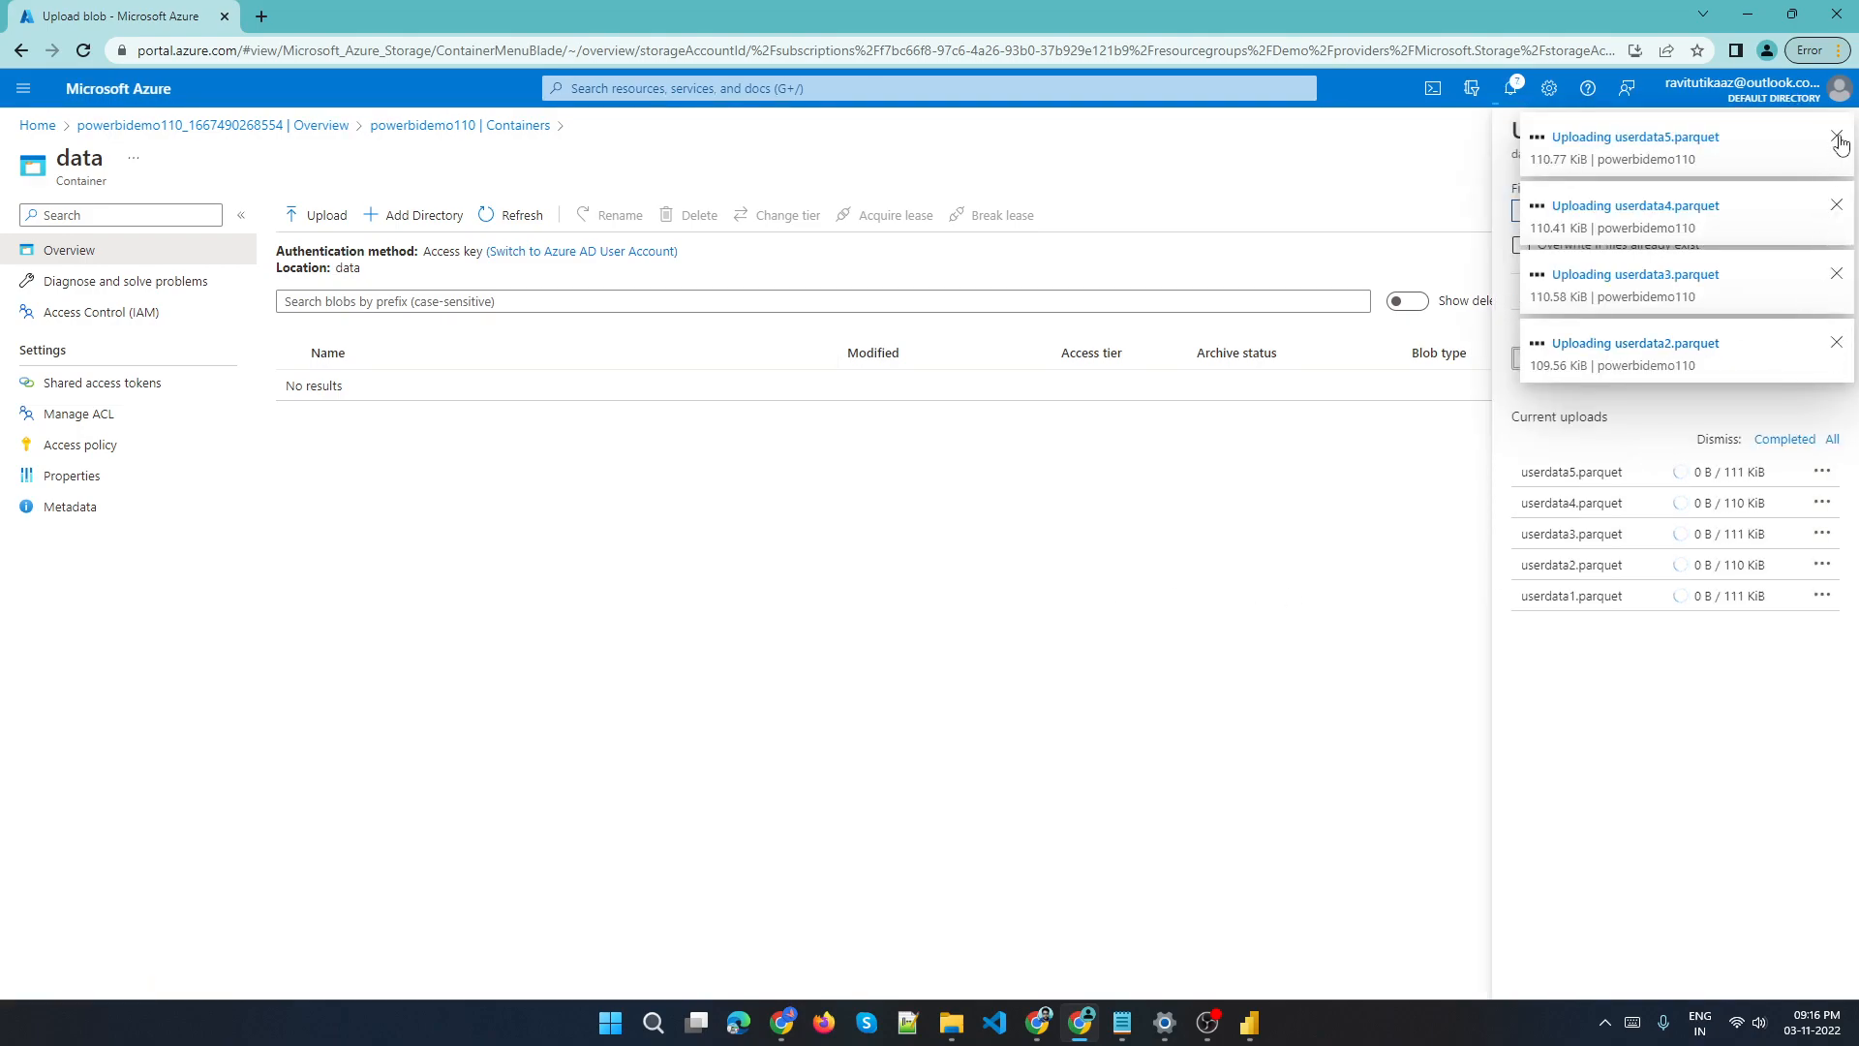
click(513, 219)
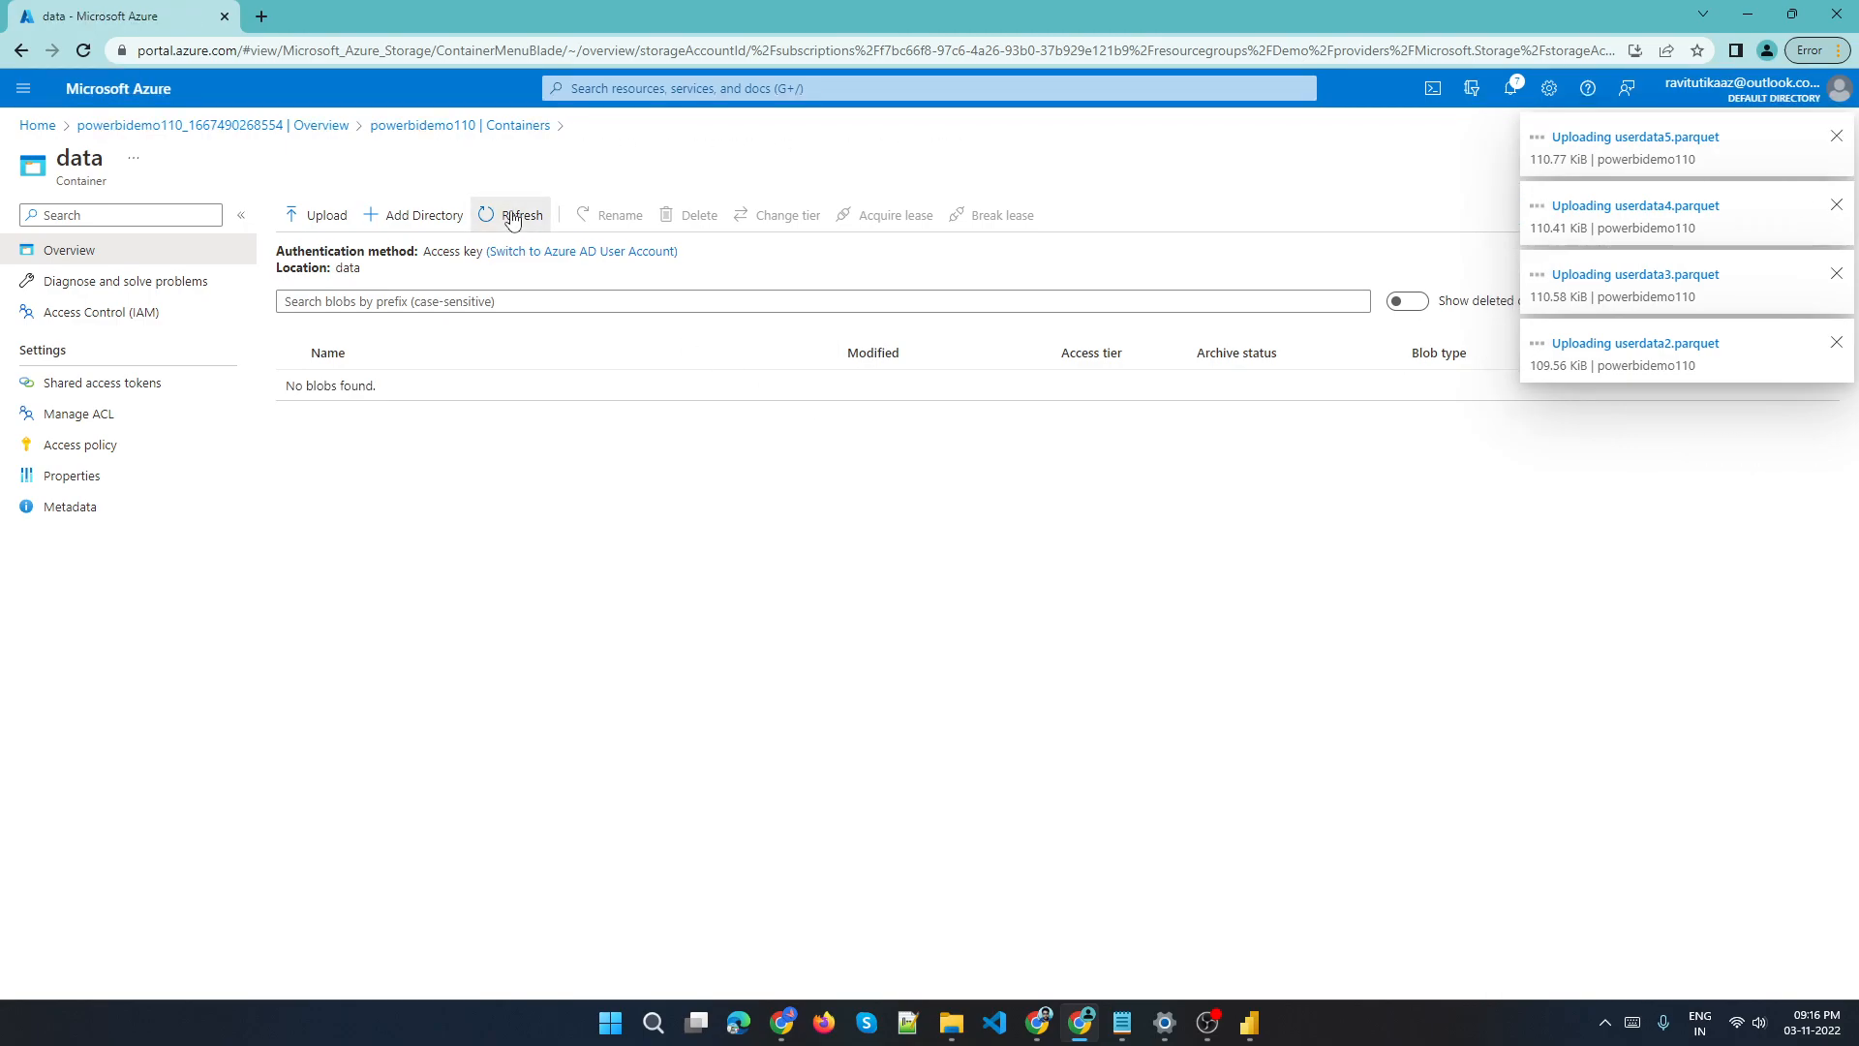
click(513, 221)
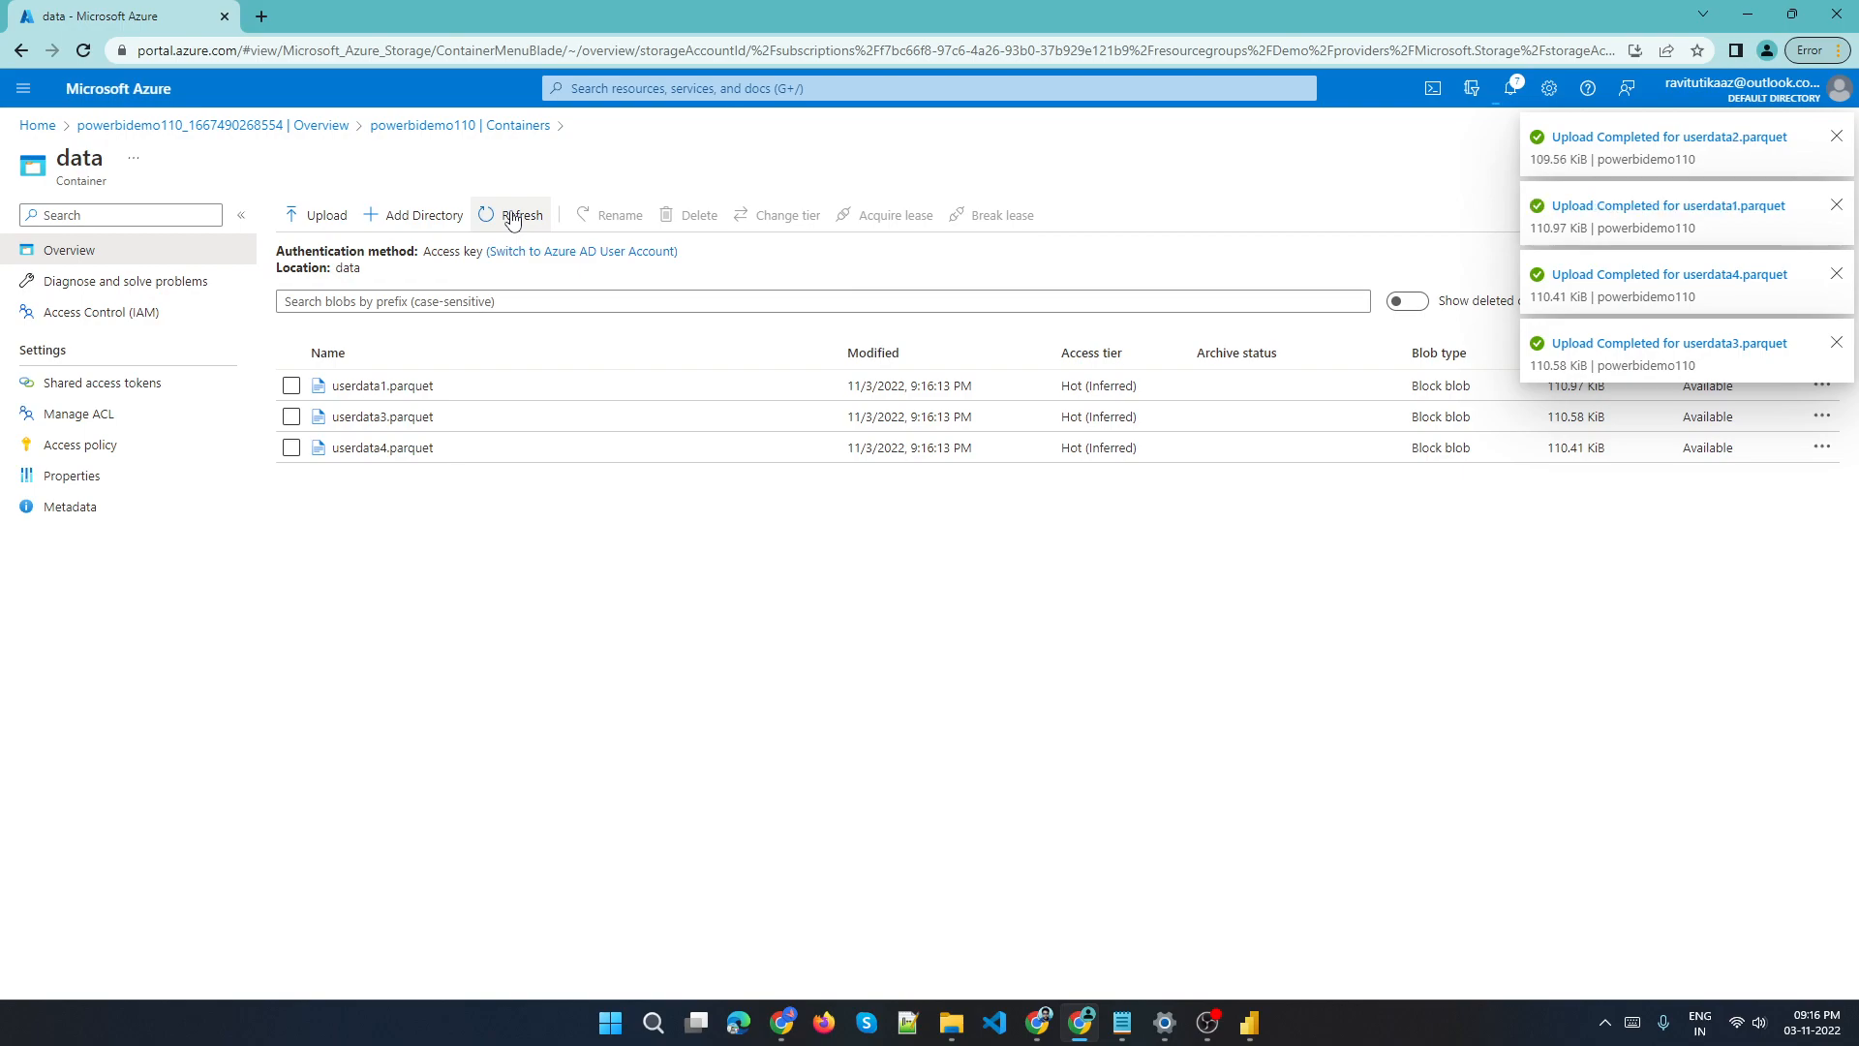
click(513, 220)
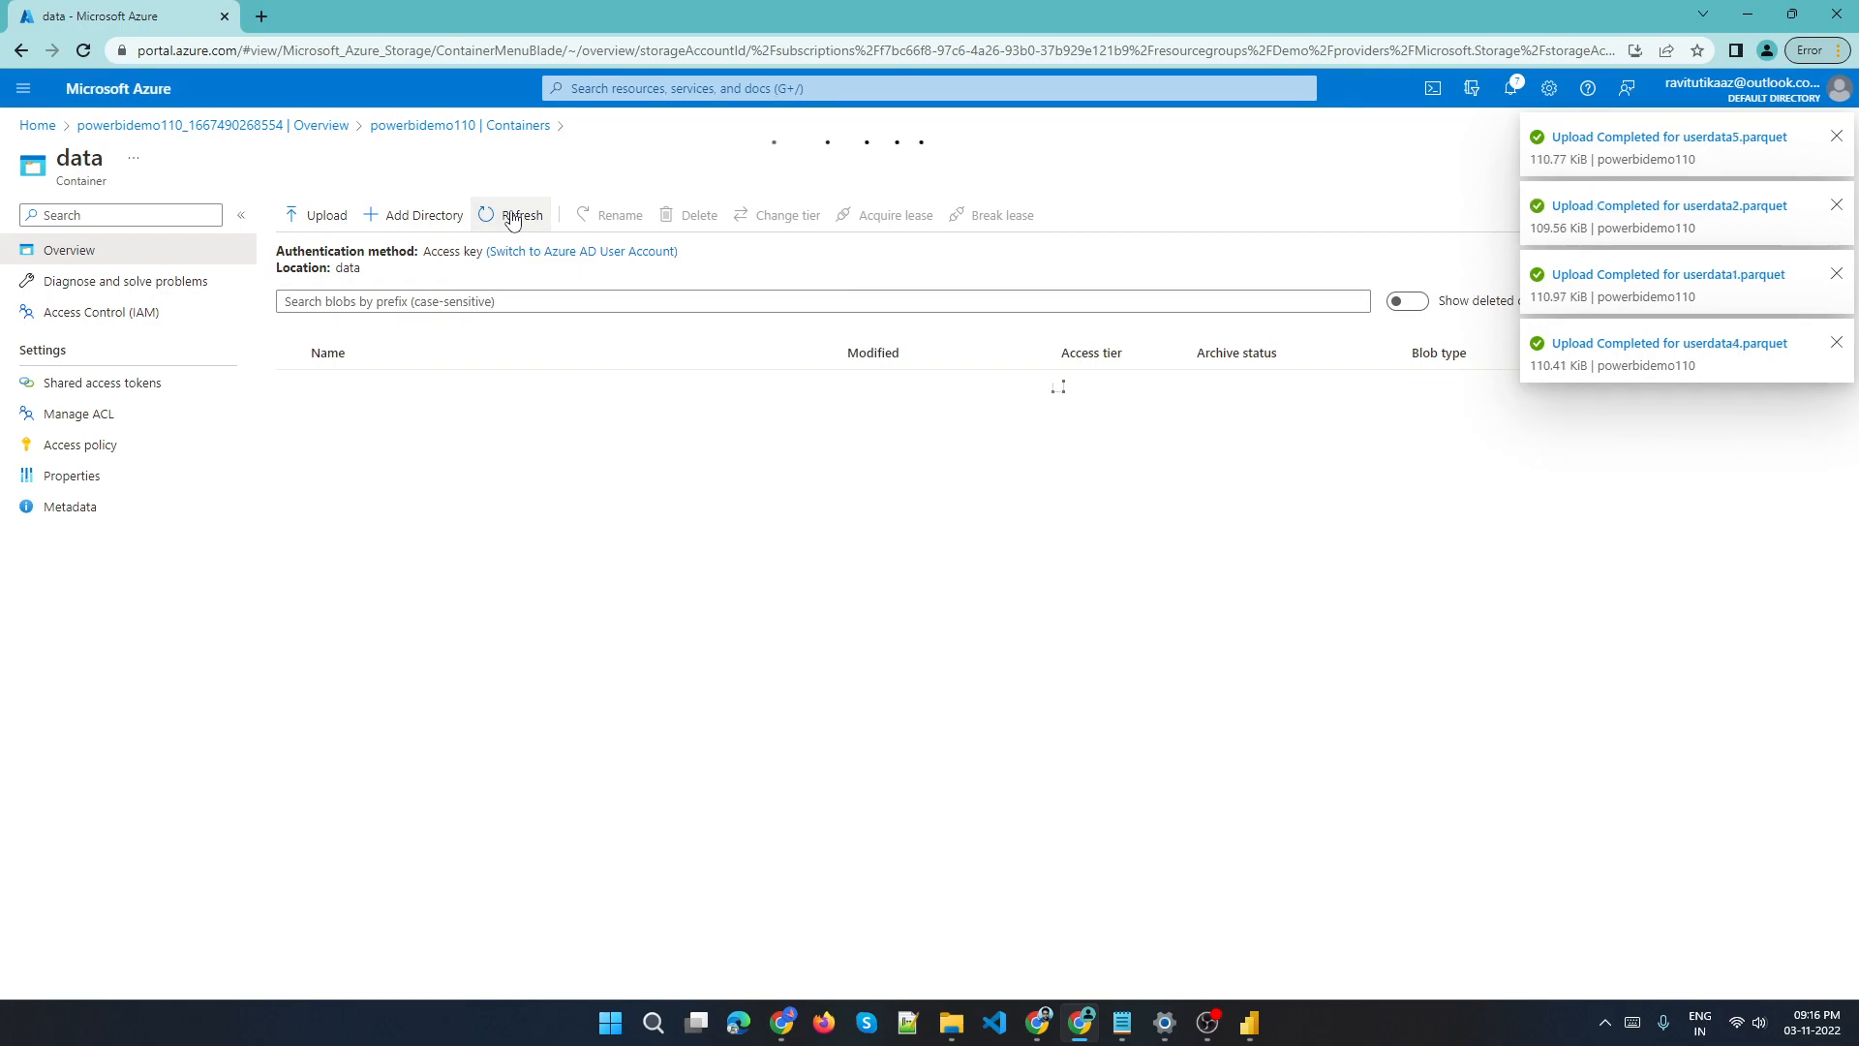
Step: Refresh the 'data' container to confirm all five userdata parquet files, then return to Containers
click(513, 220)
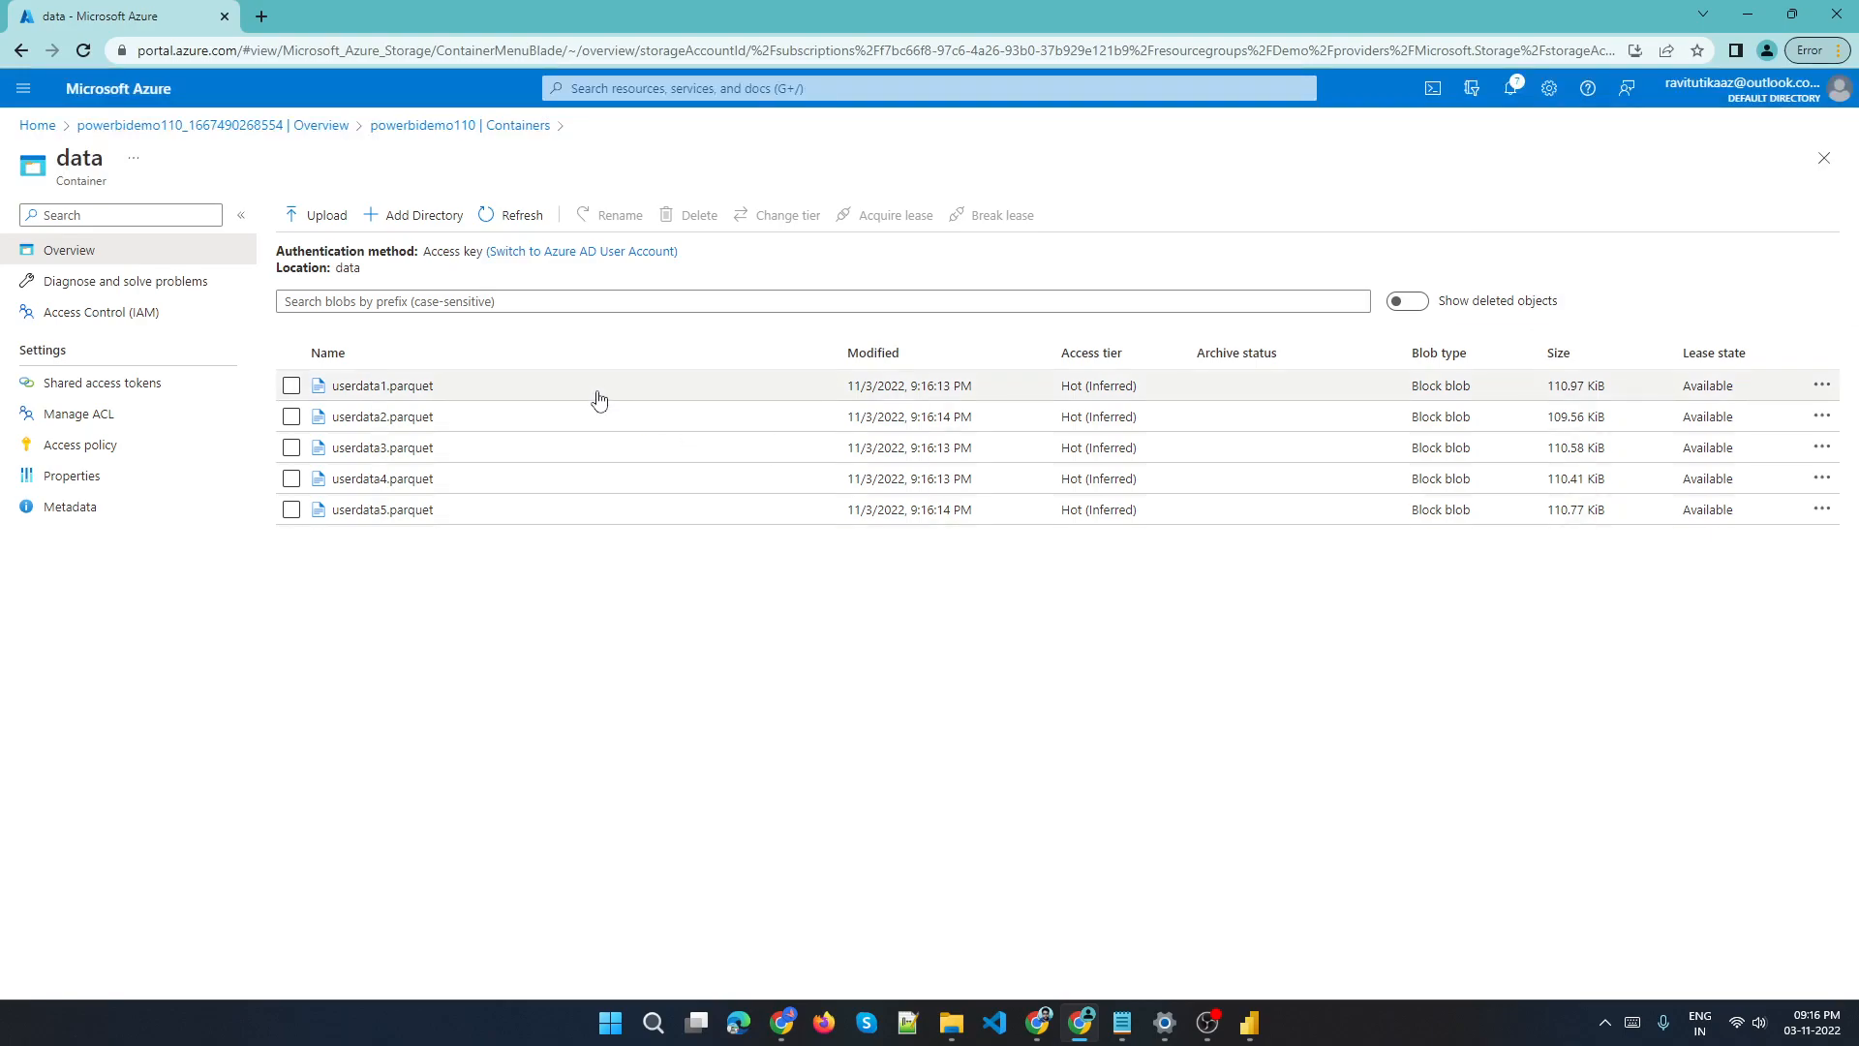
double_click(348, 269)
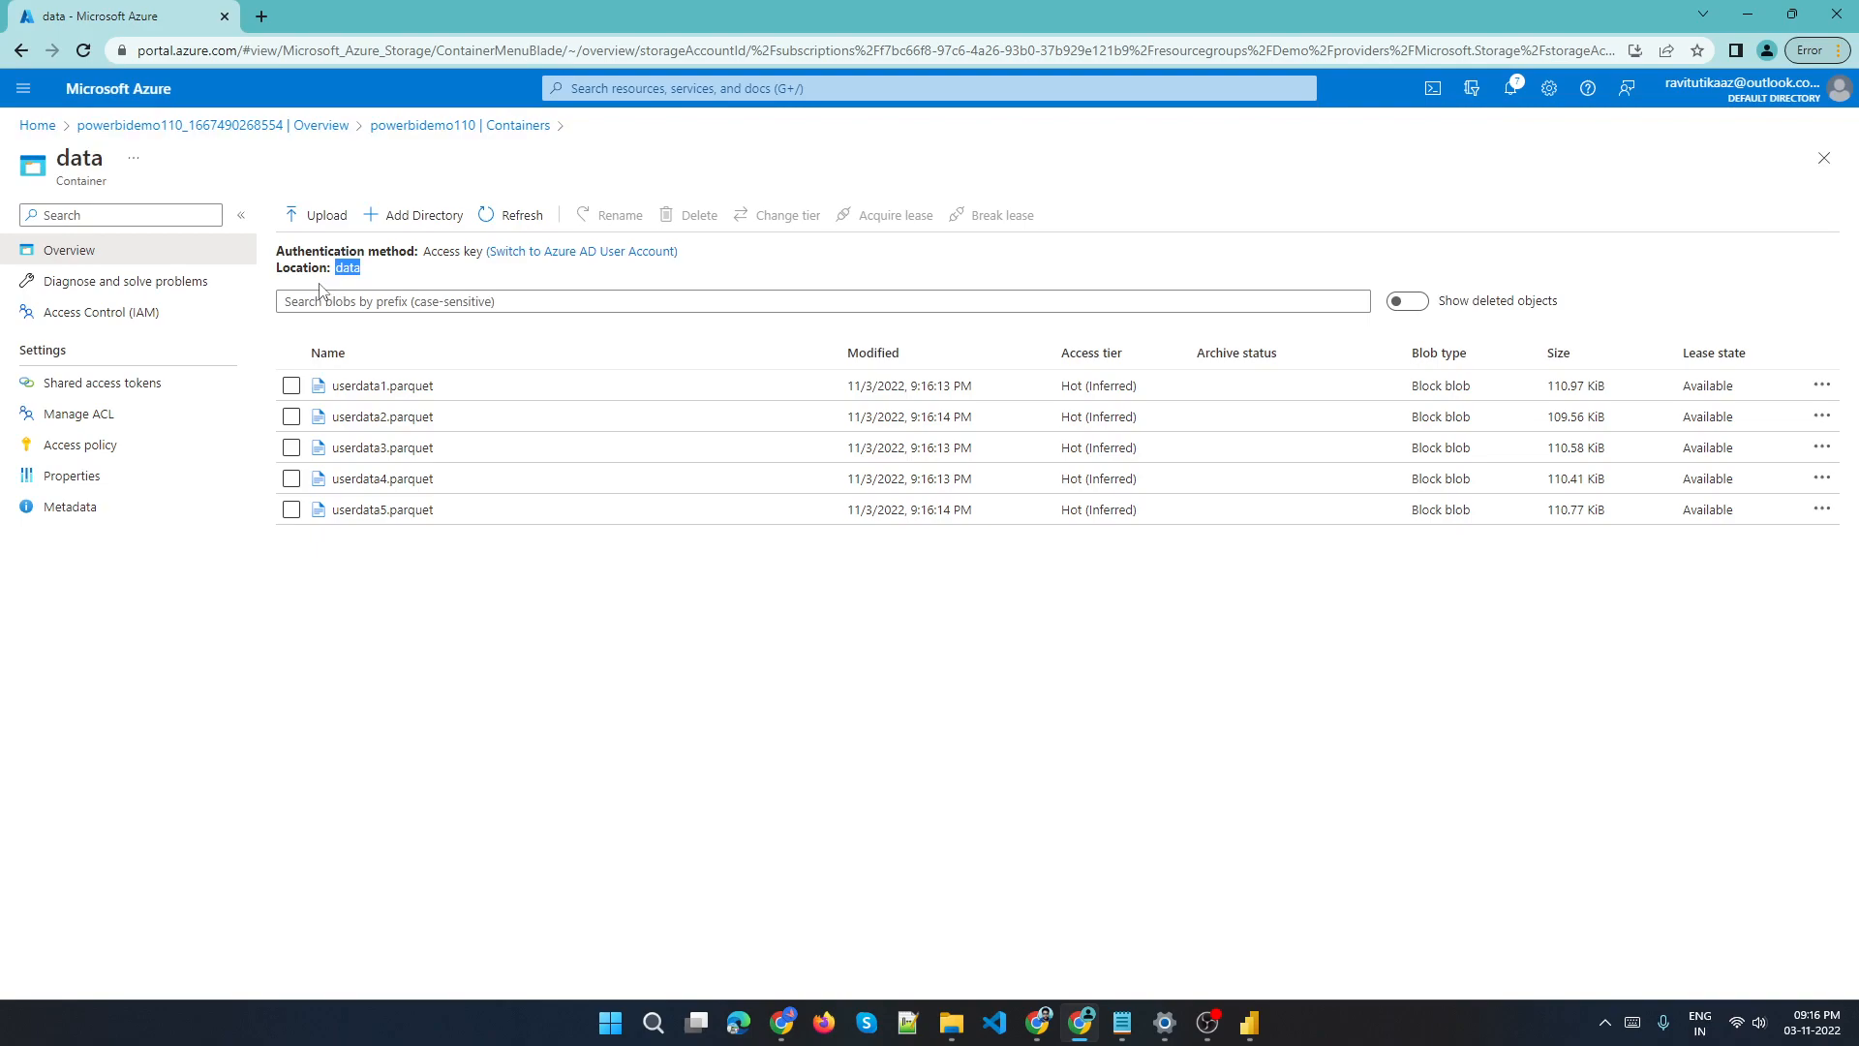
click(355, 257)
click(397, 128)
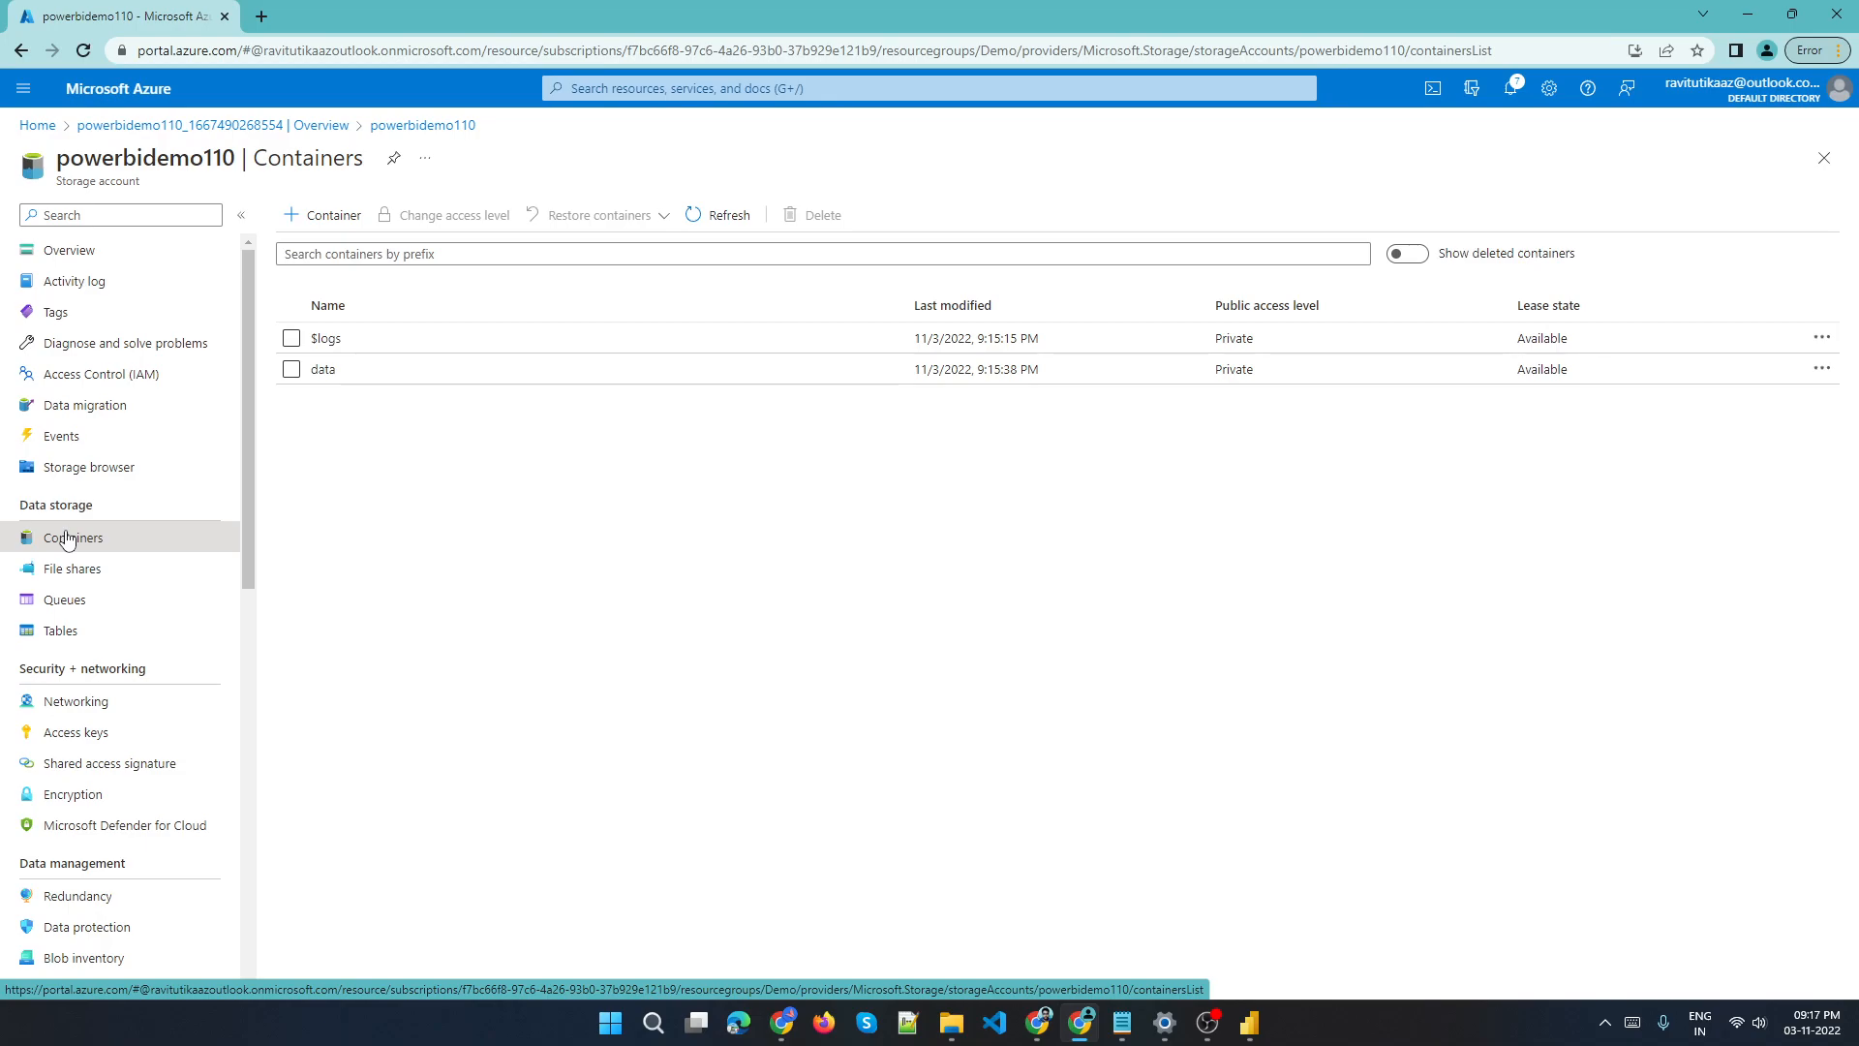
click(386, 369)
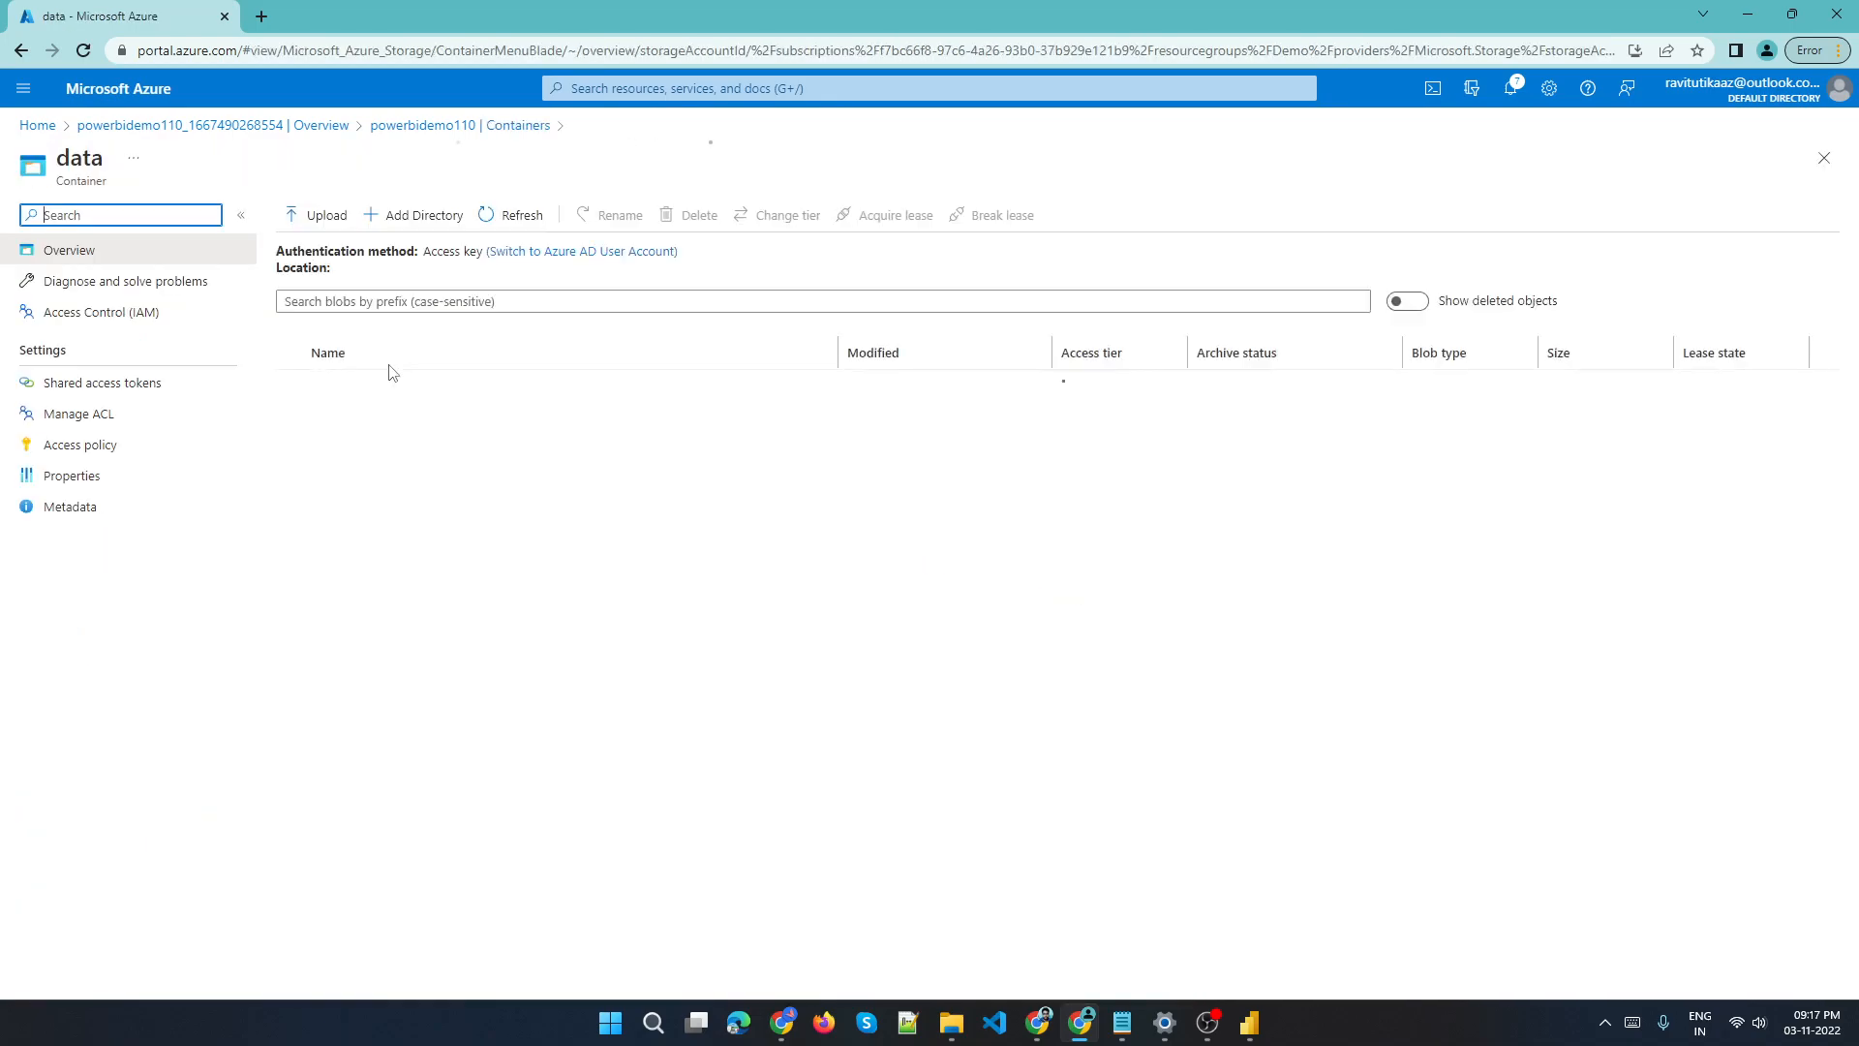
click(392, 126)
Step: Start an Azure Data Lake Storage Gen2 connection in Power BI using File System View
click(1249, 1025)
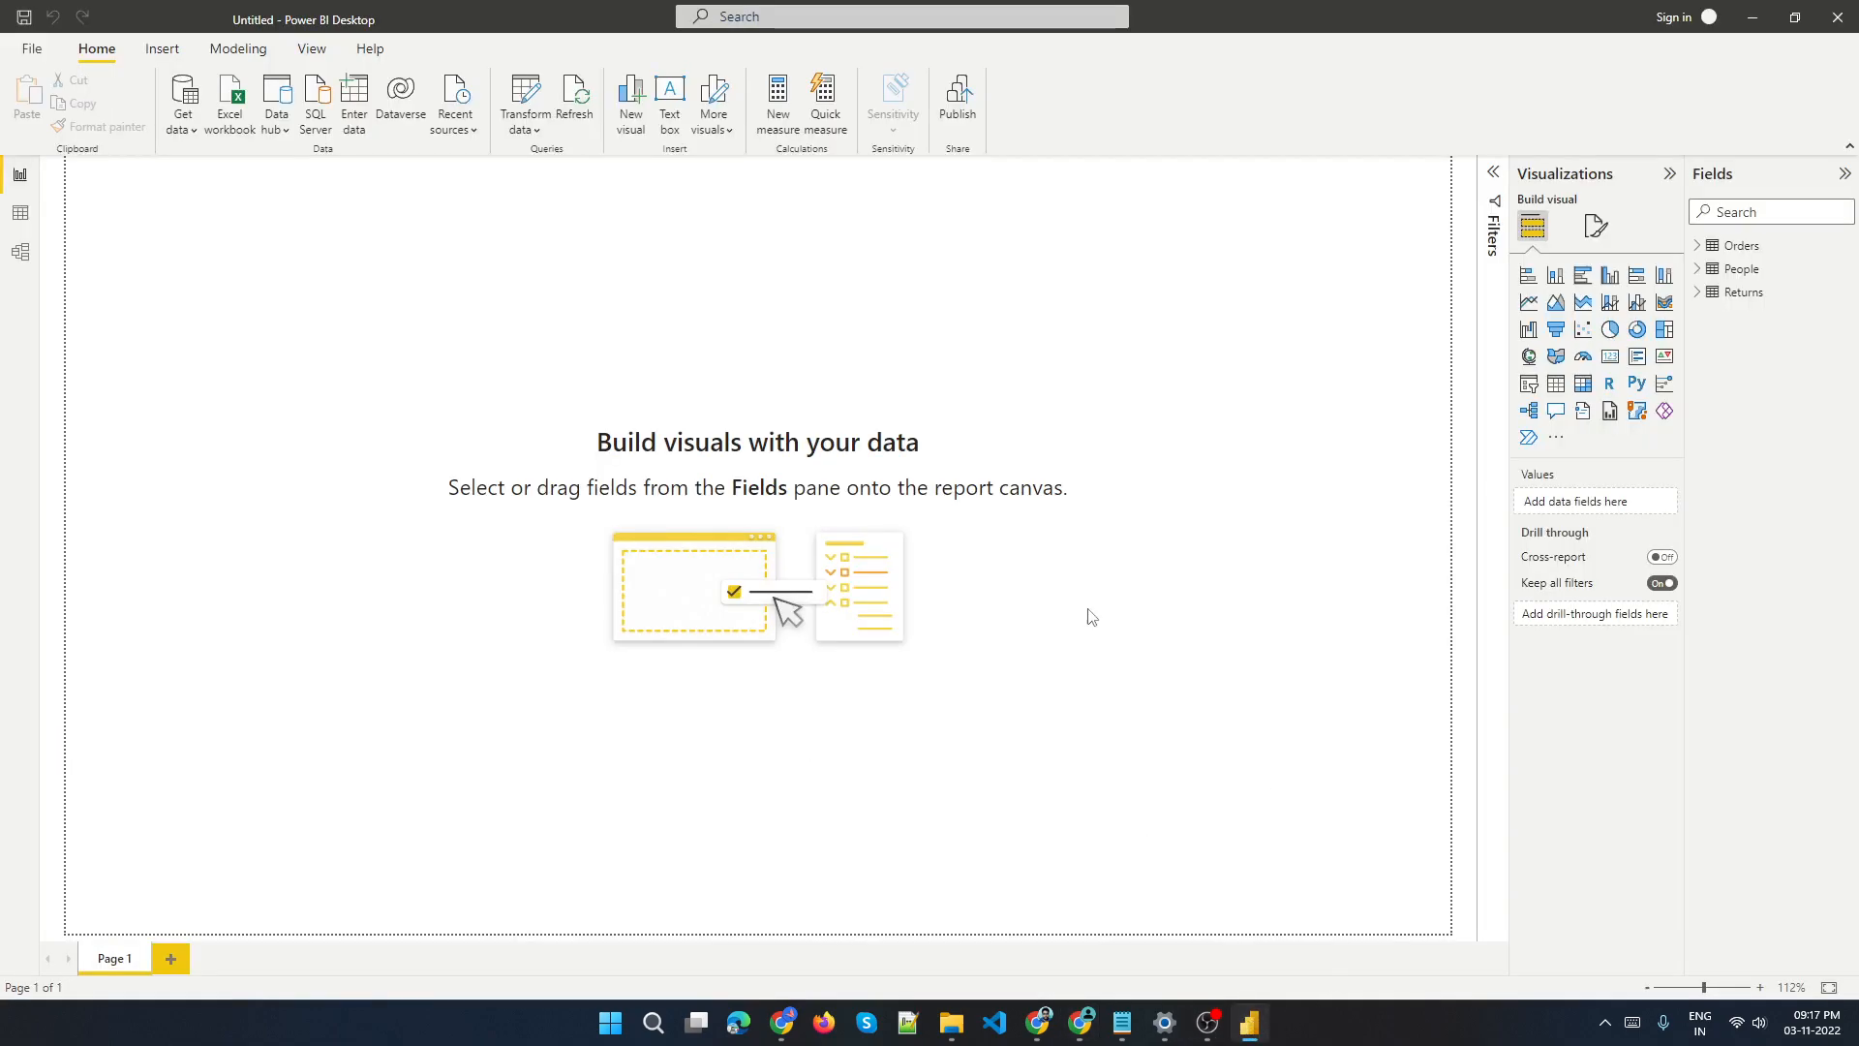
click(194, 135)
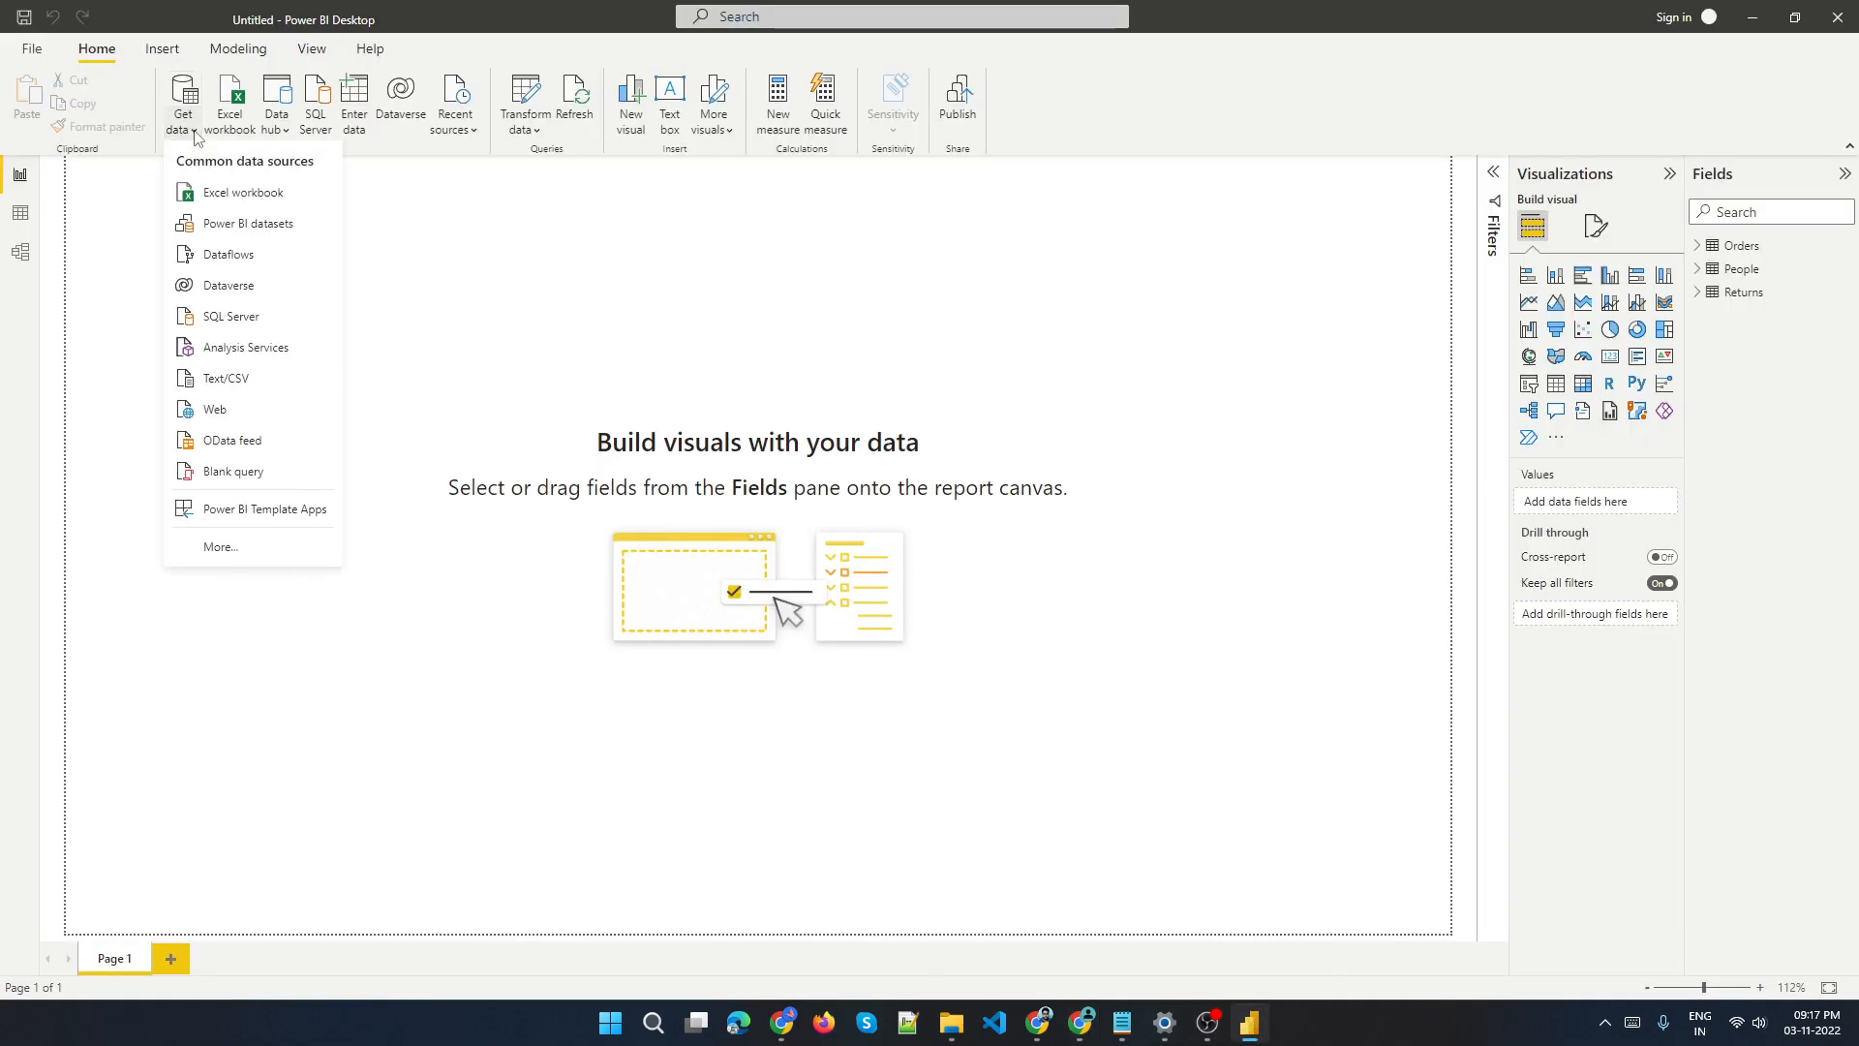
click(247, 563)
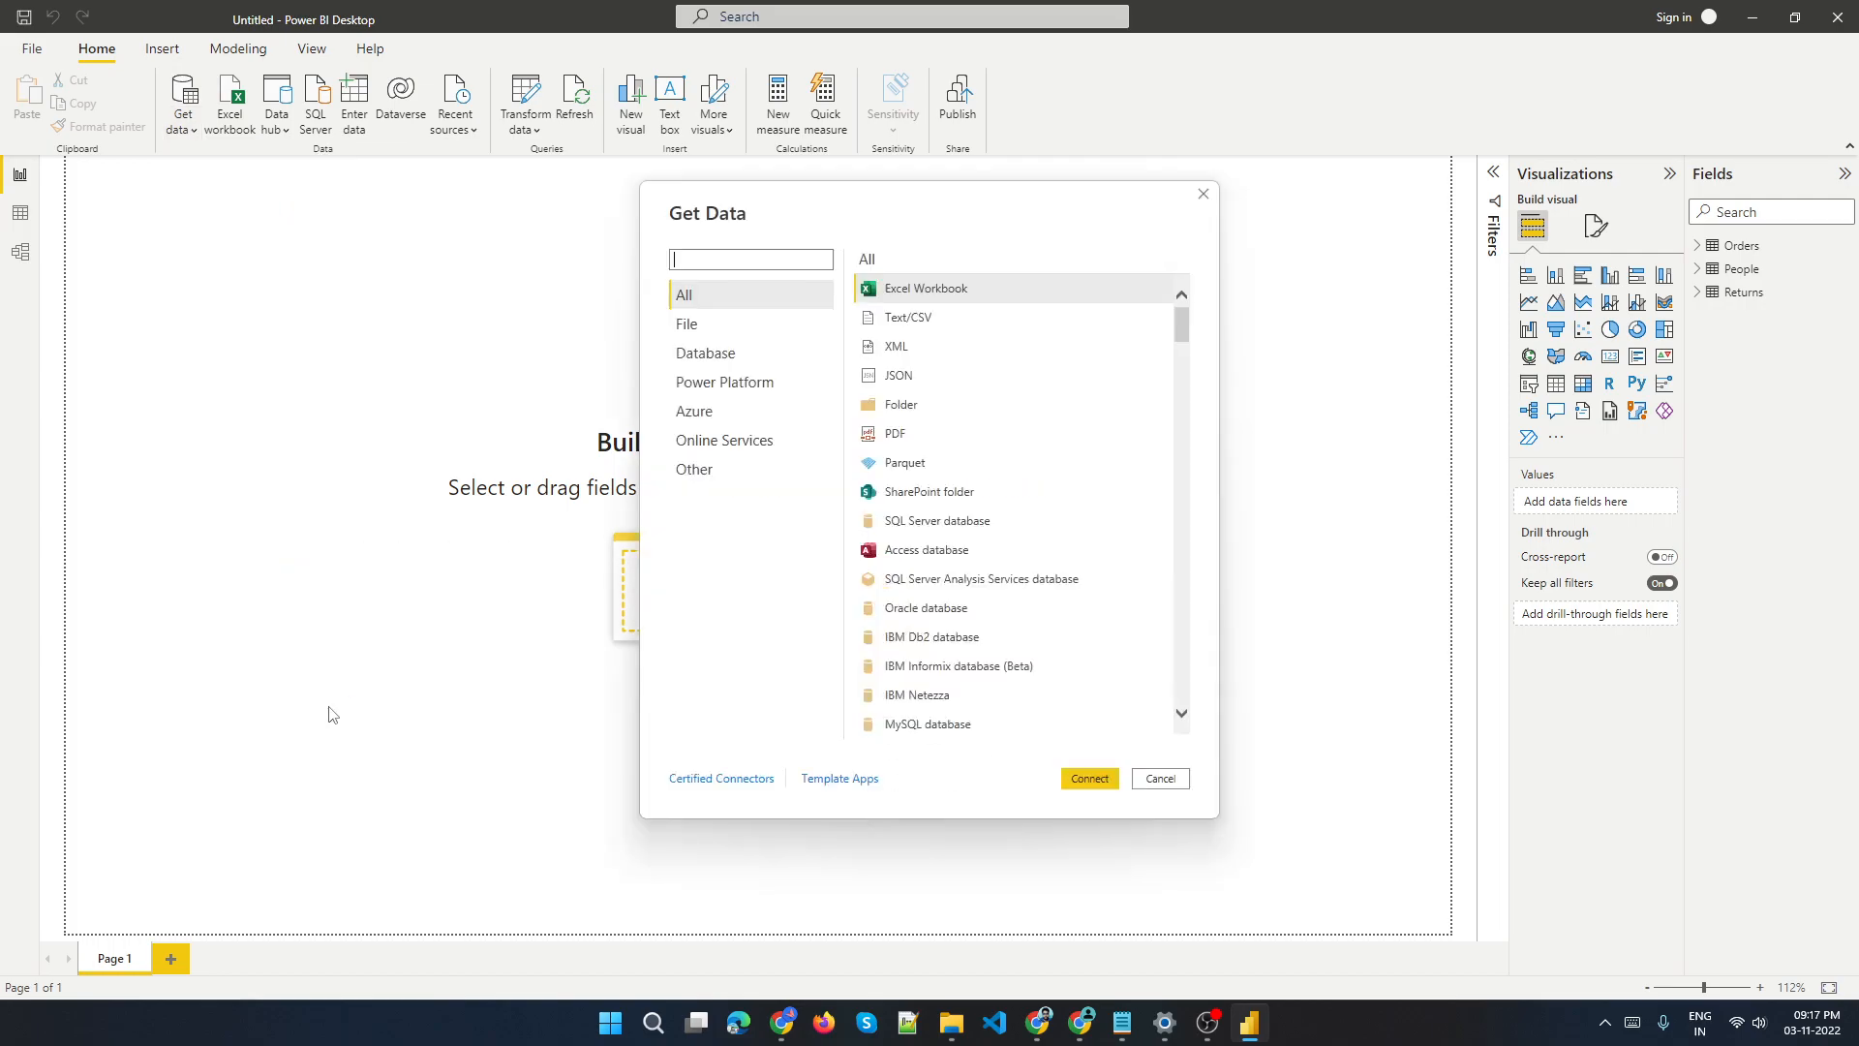
click(697, 414)
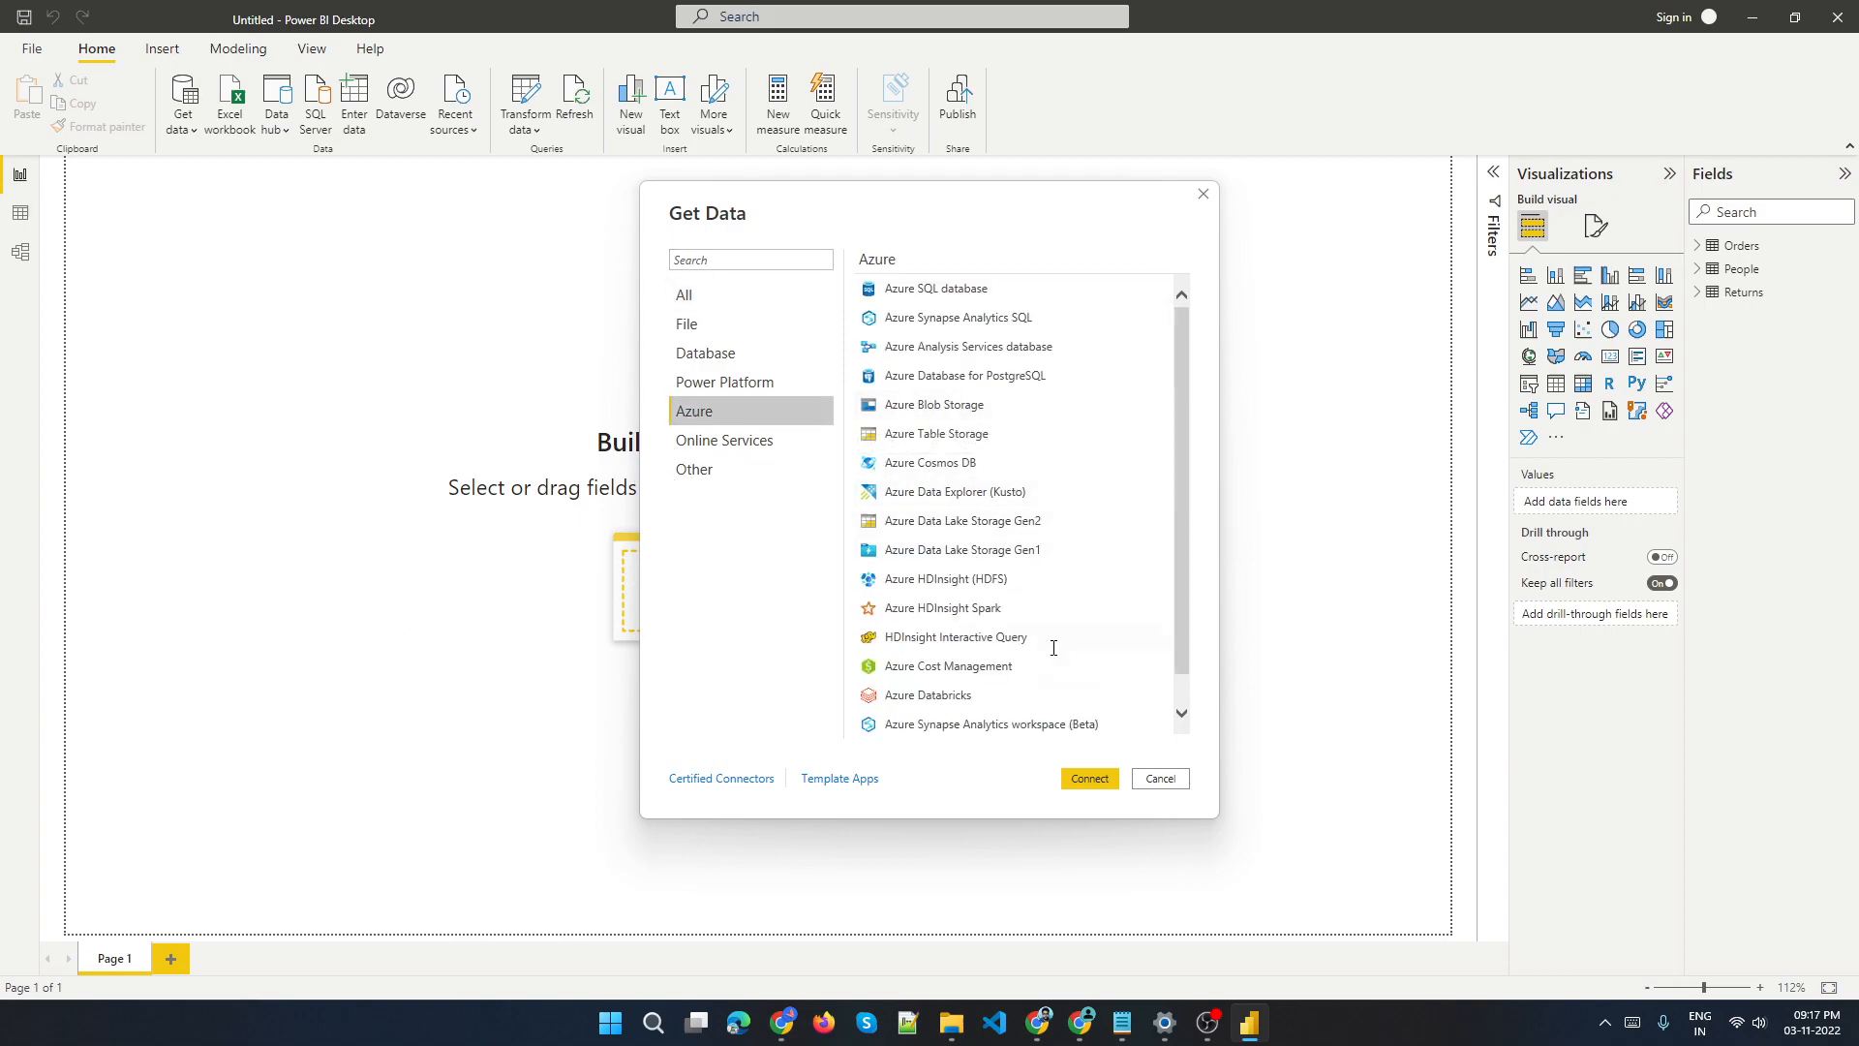
click(1016, 522)
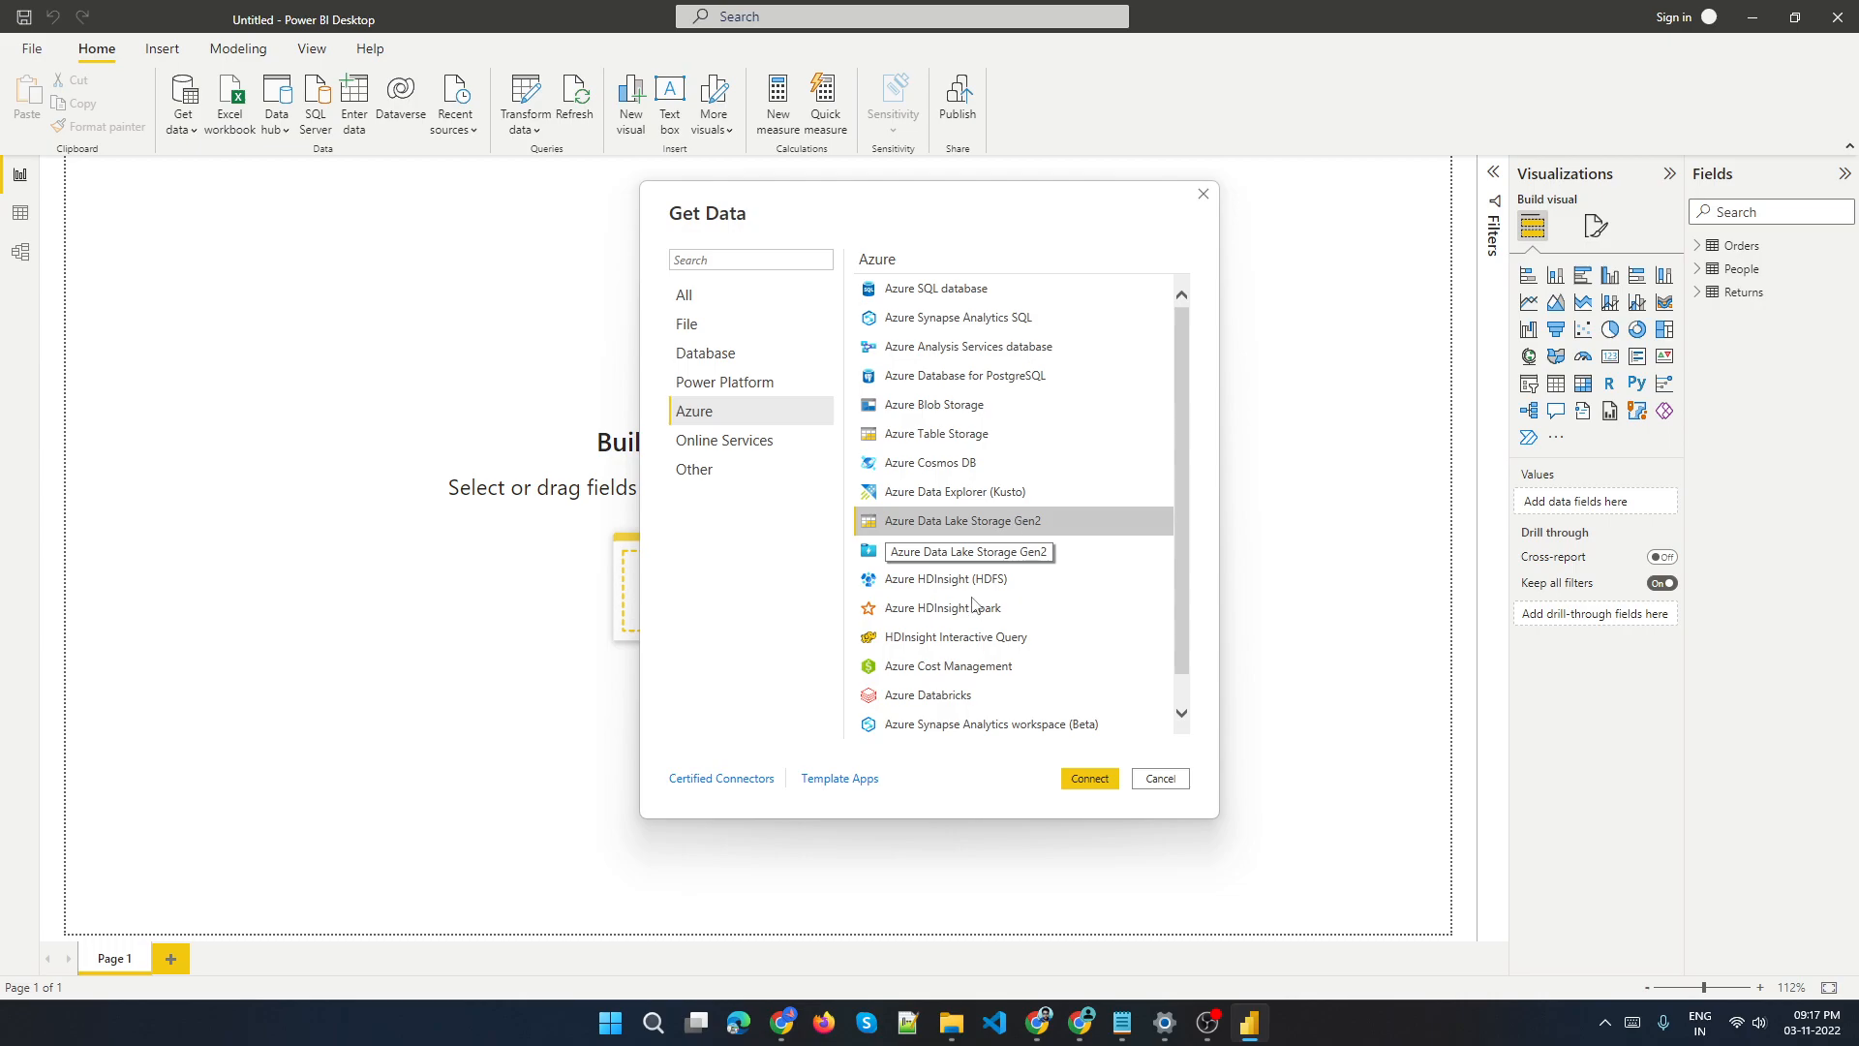
click(1102, 781)
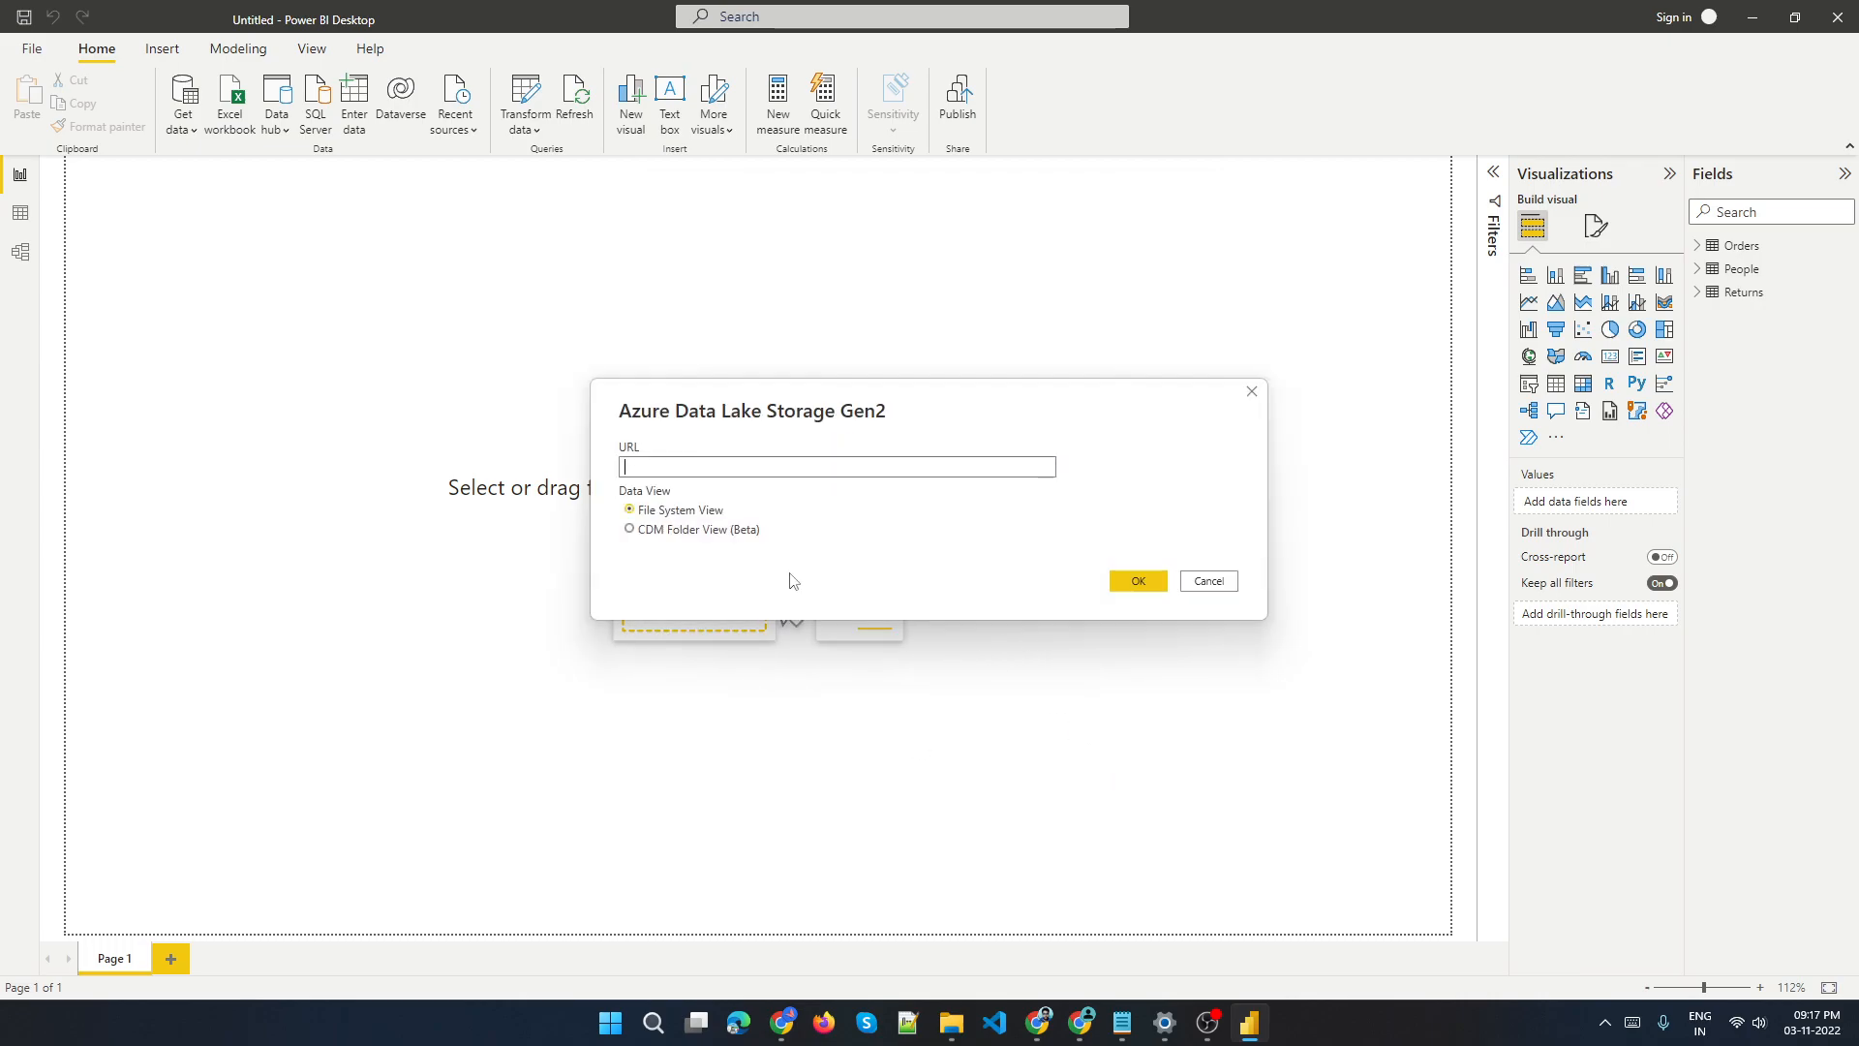
click(693, 513)
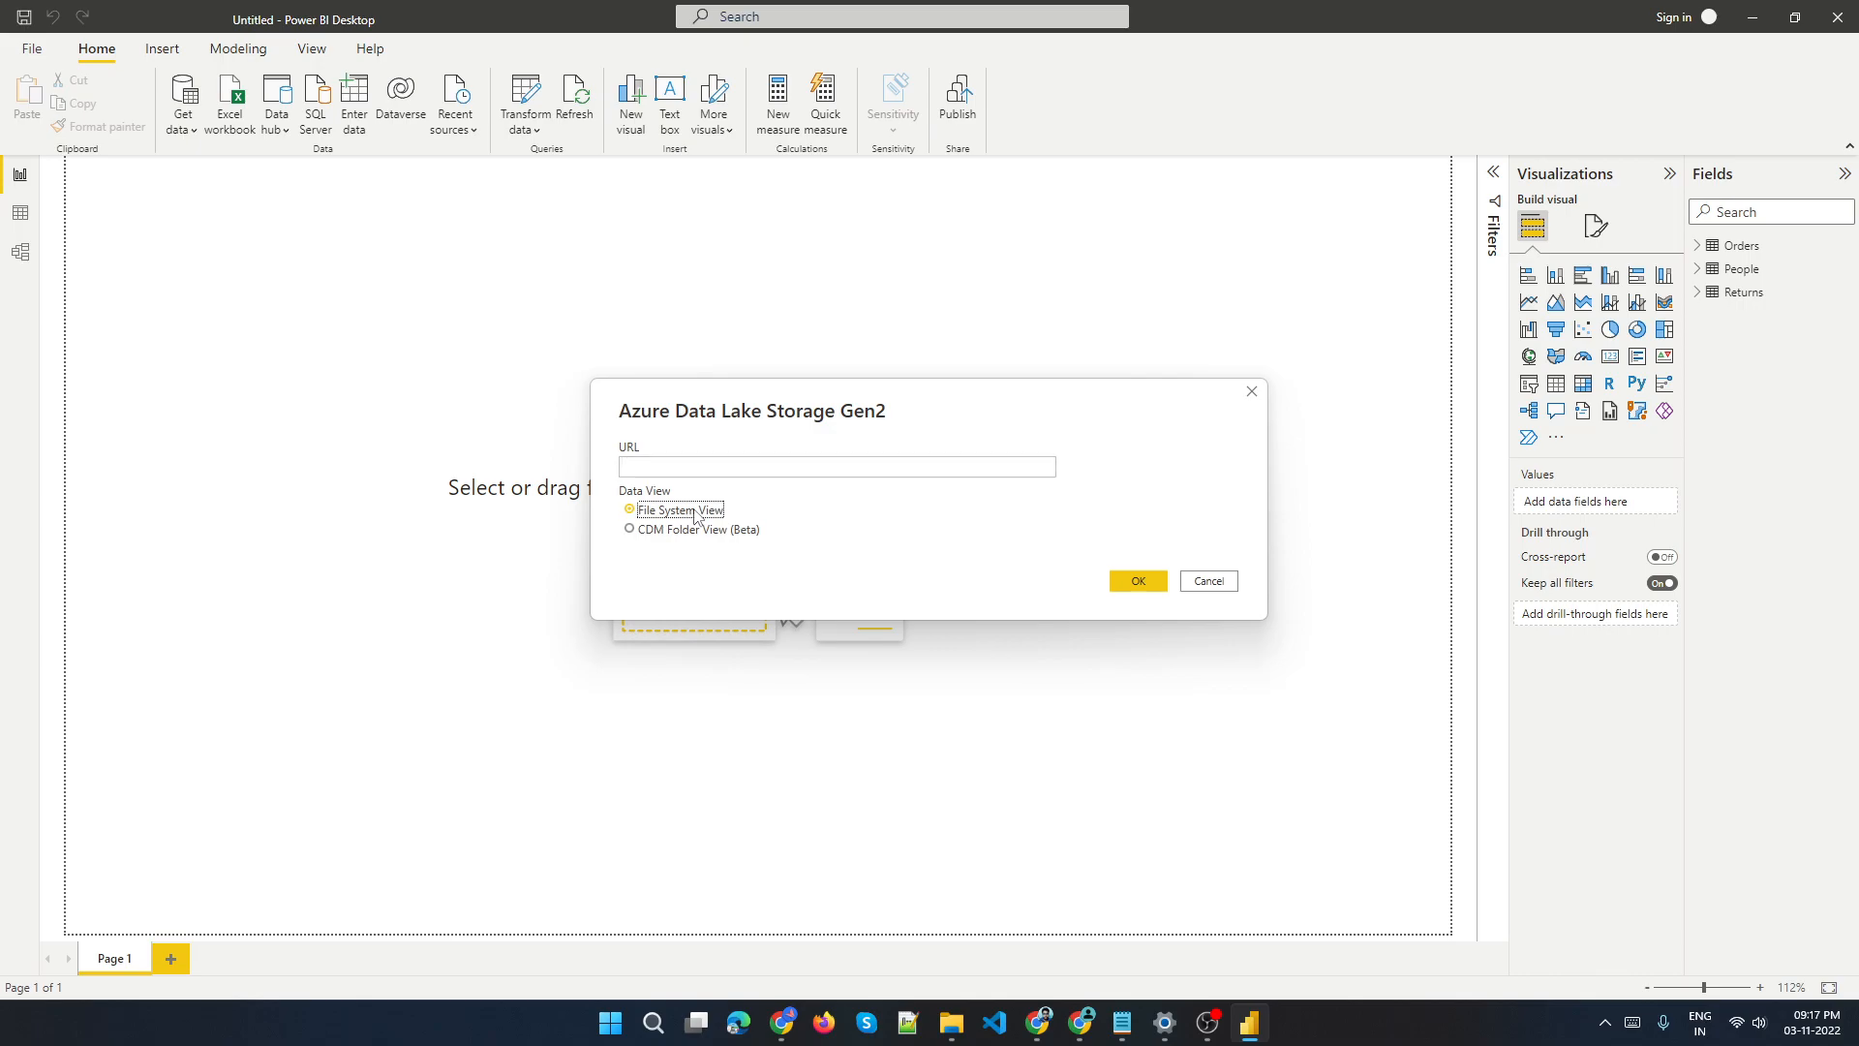
click(634, 465)
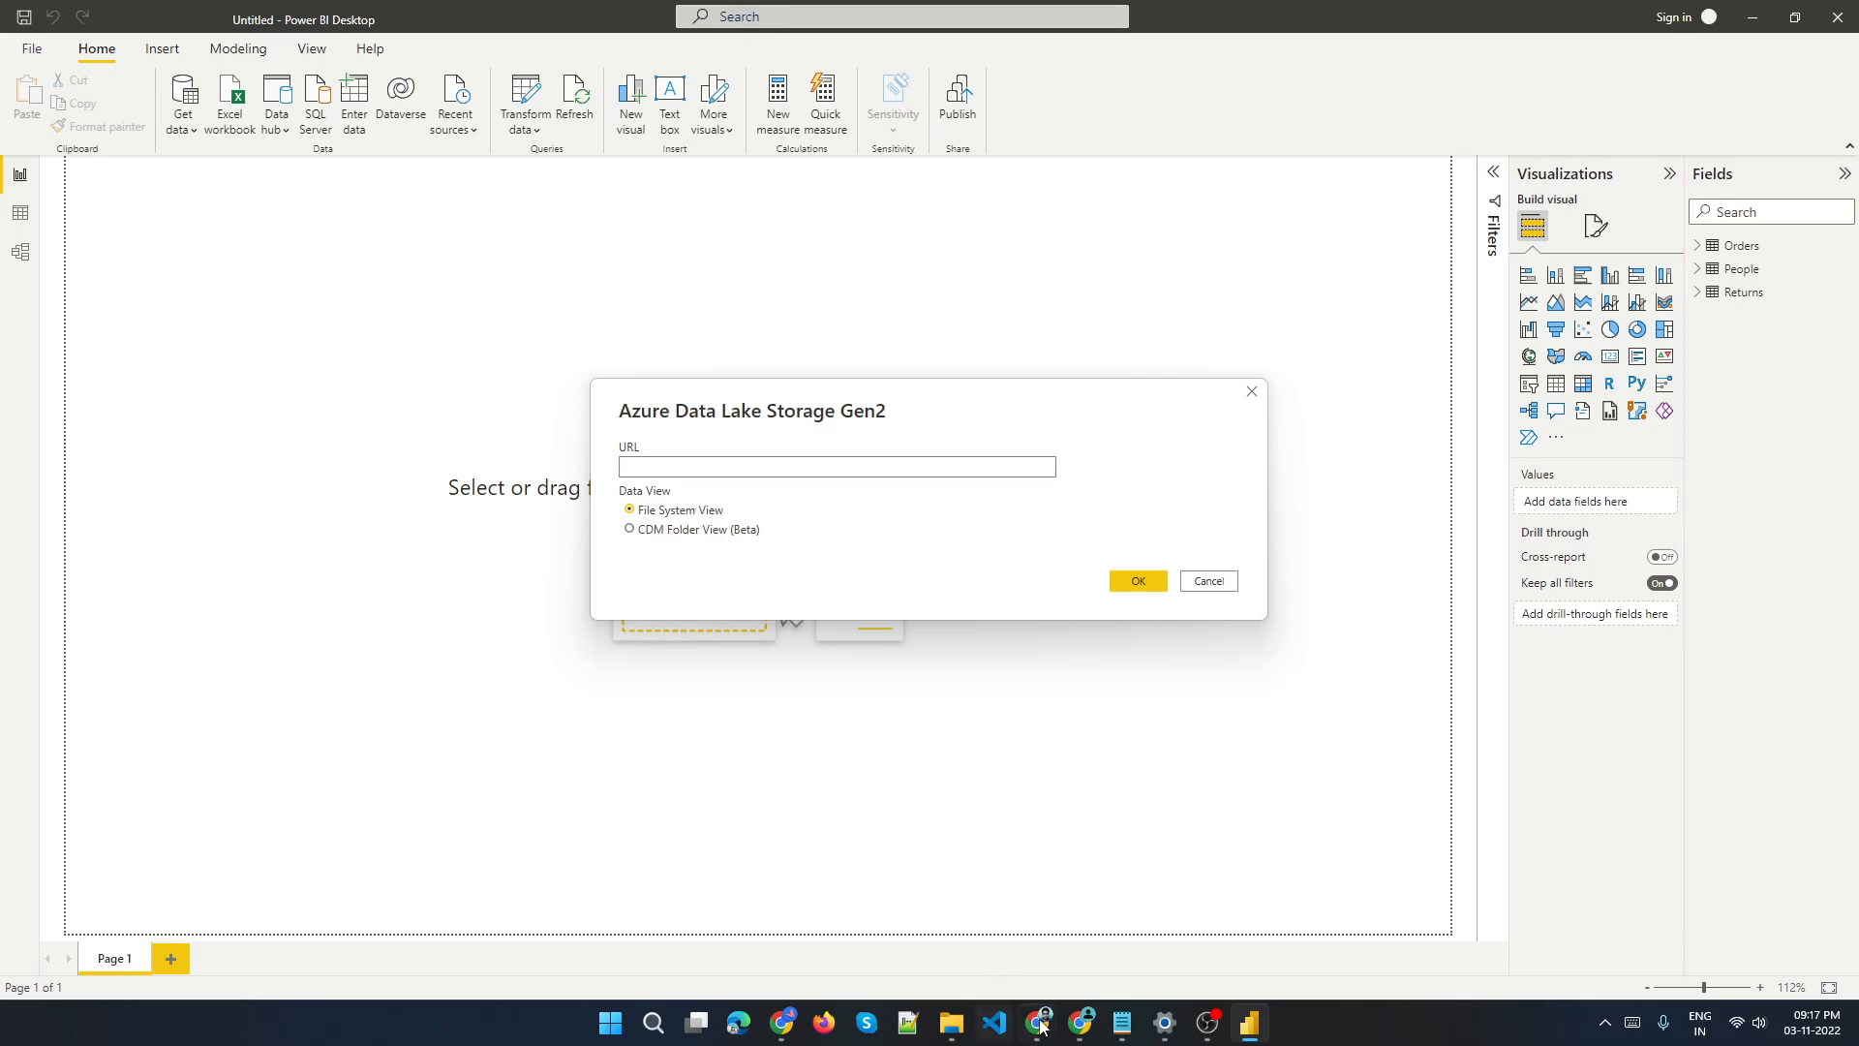
Step: Copy the Data Lake Storage primary endpoint from Azure's Endpoints page into Power BI's URL field
click(1081, 1024)
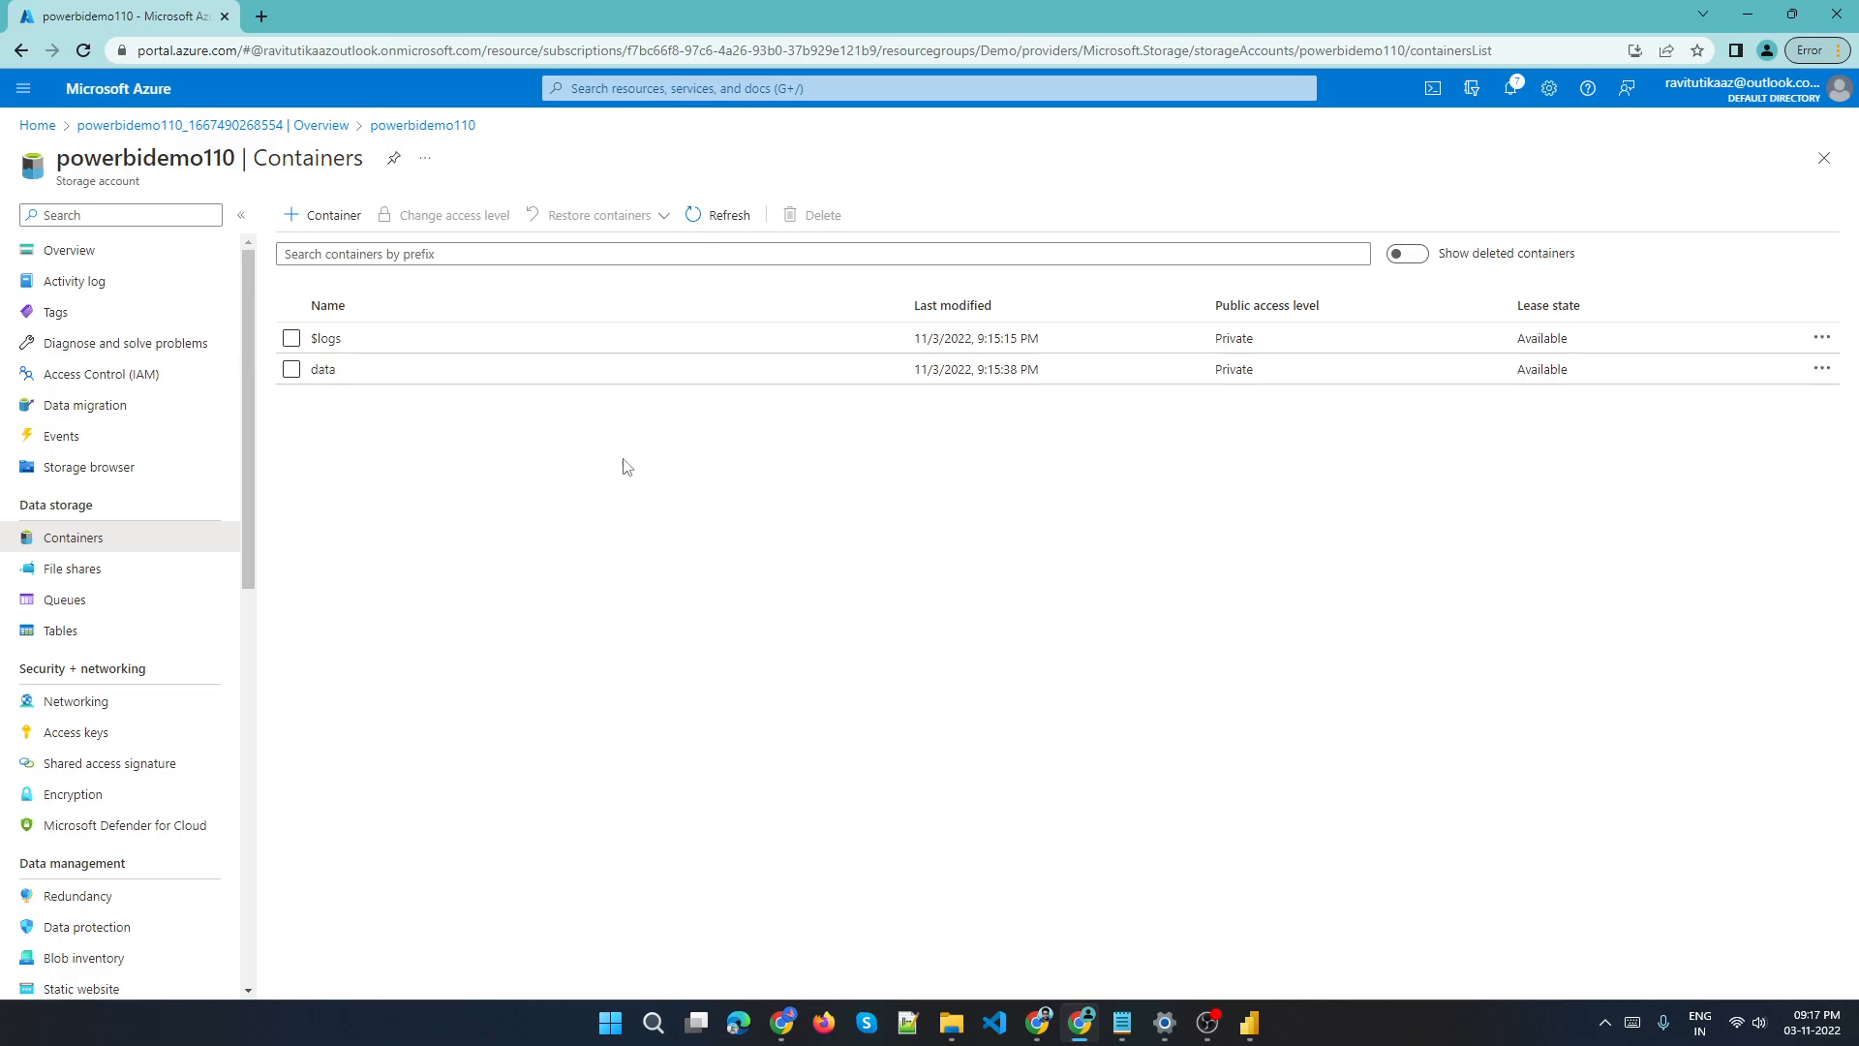
scroll(101, 642, down, 3)
scroll(104, 644, down, 3)
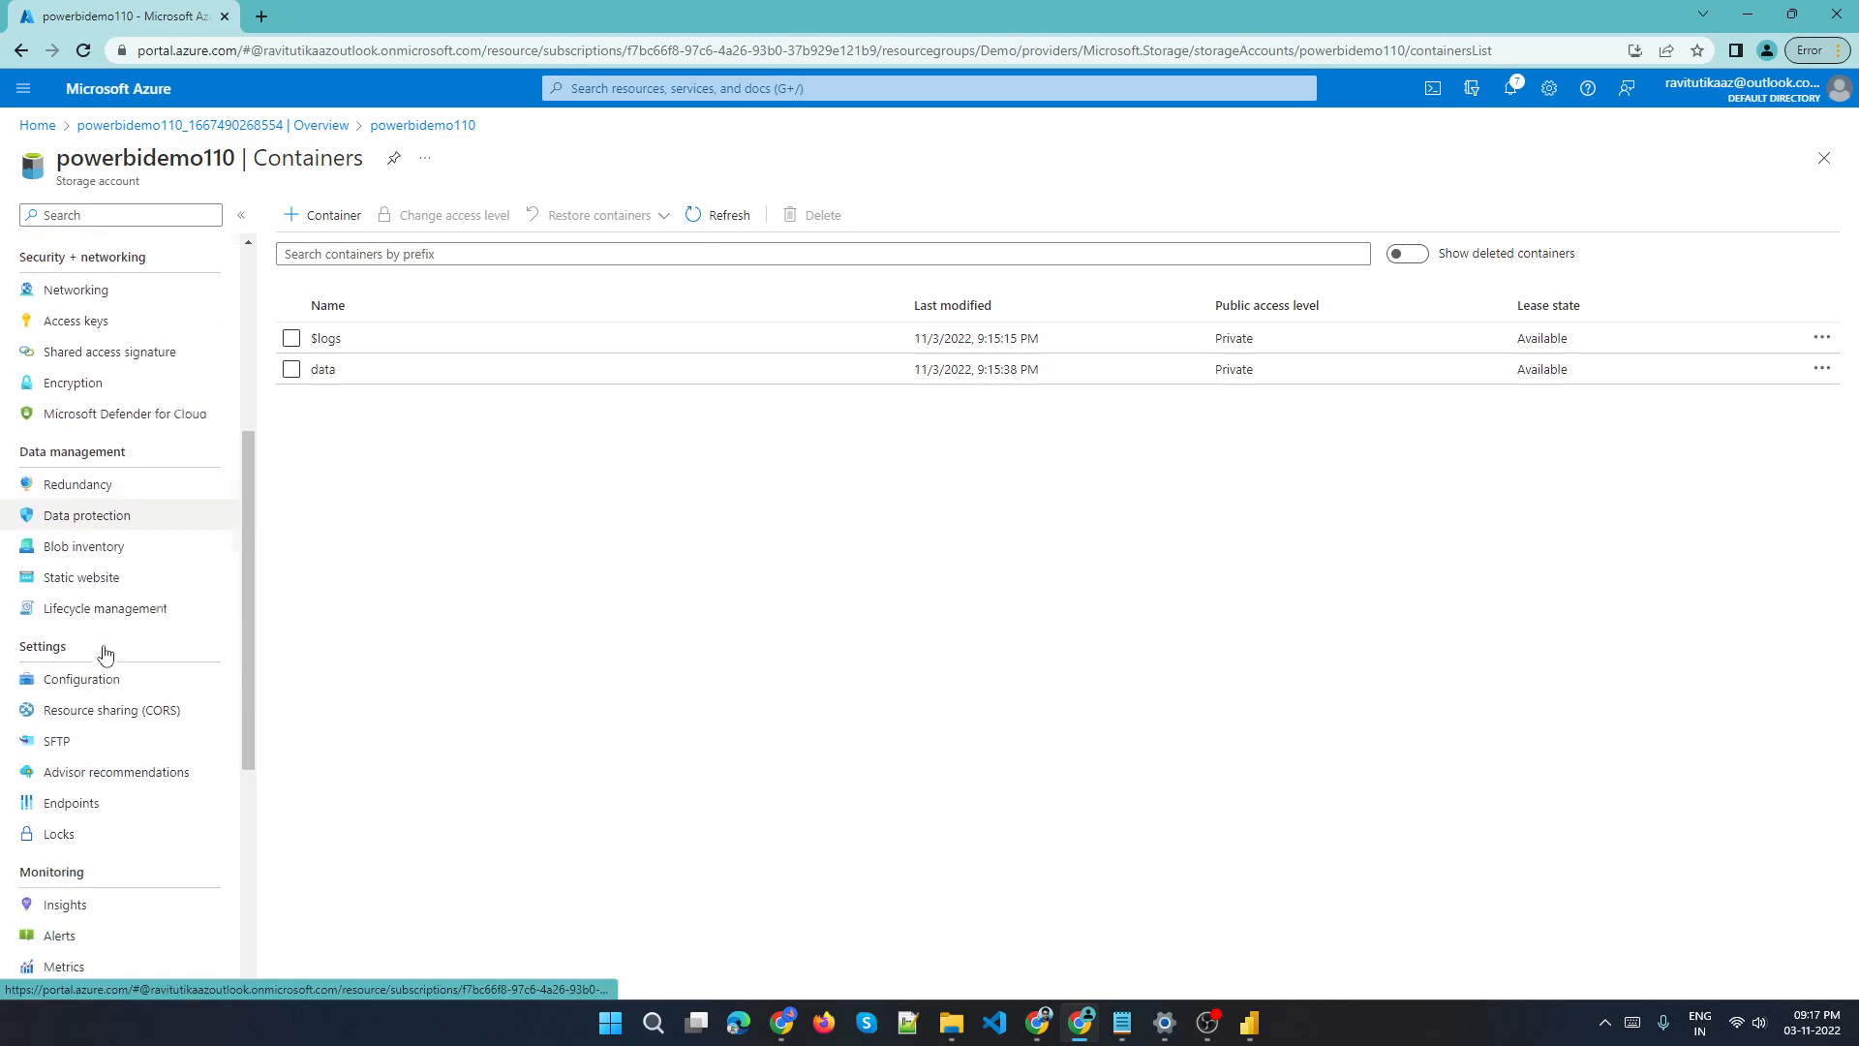
click(85, 639)
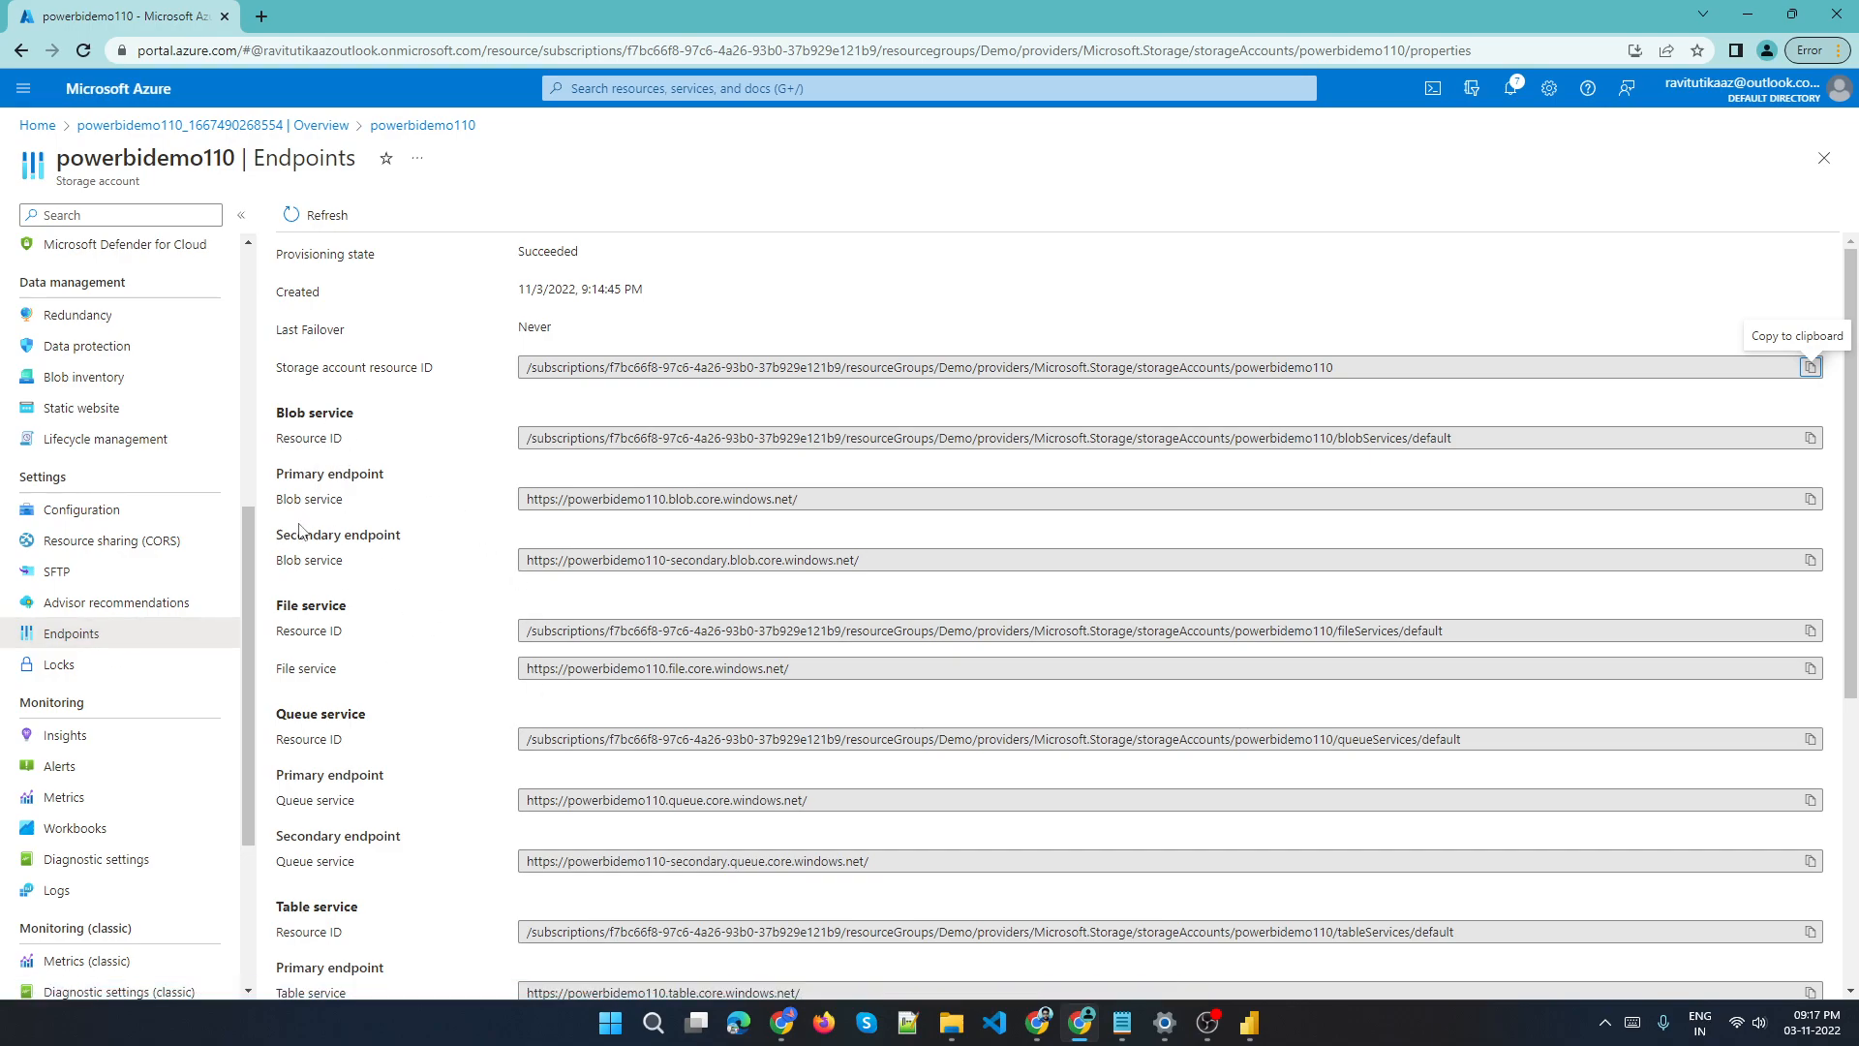
scroll(353, 736, down, 3)
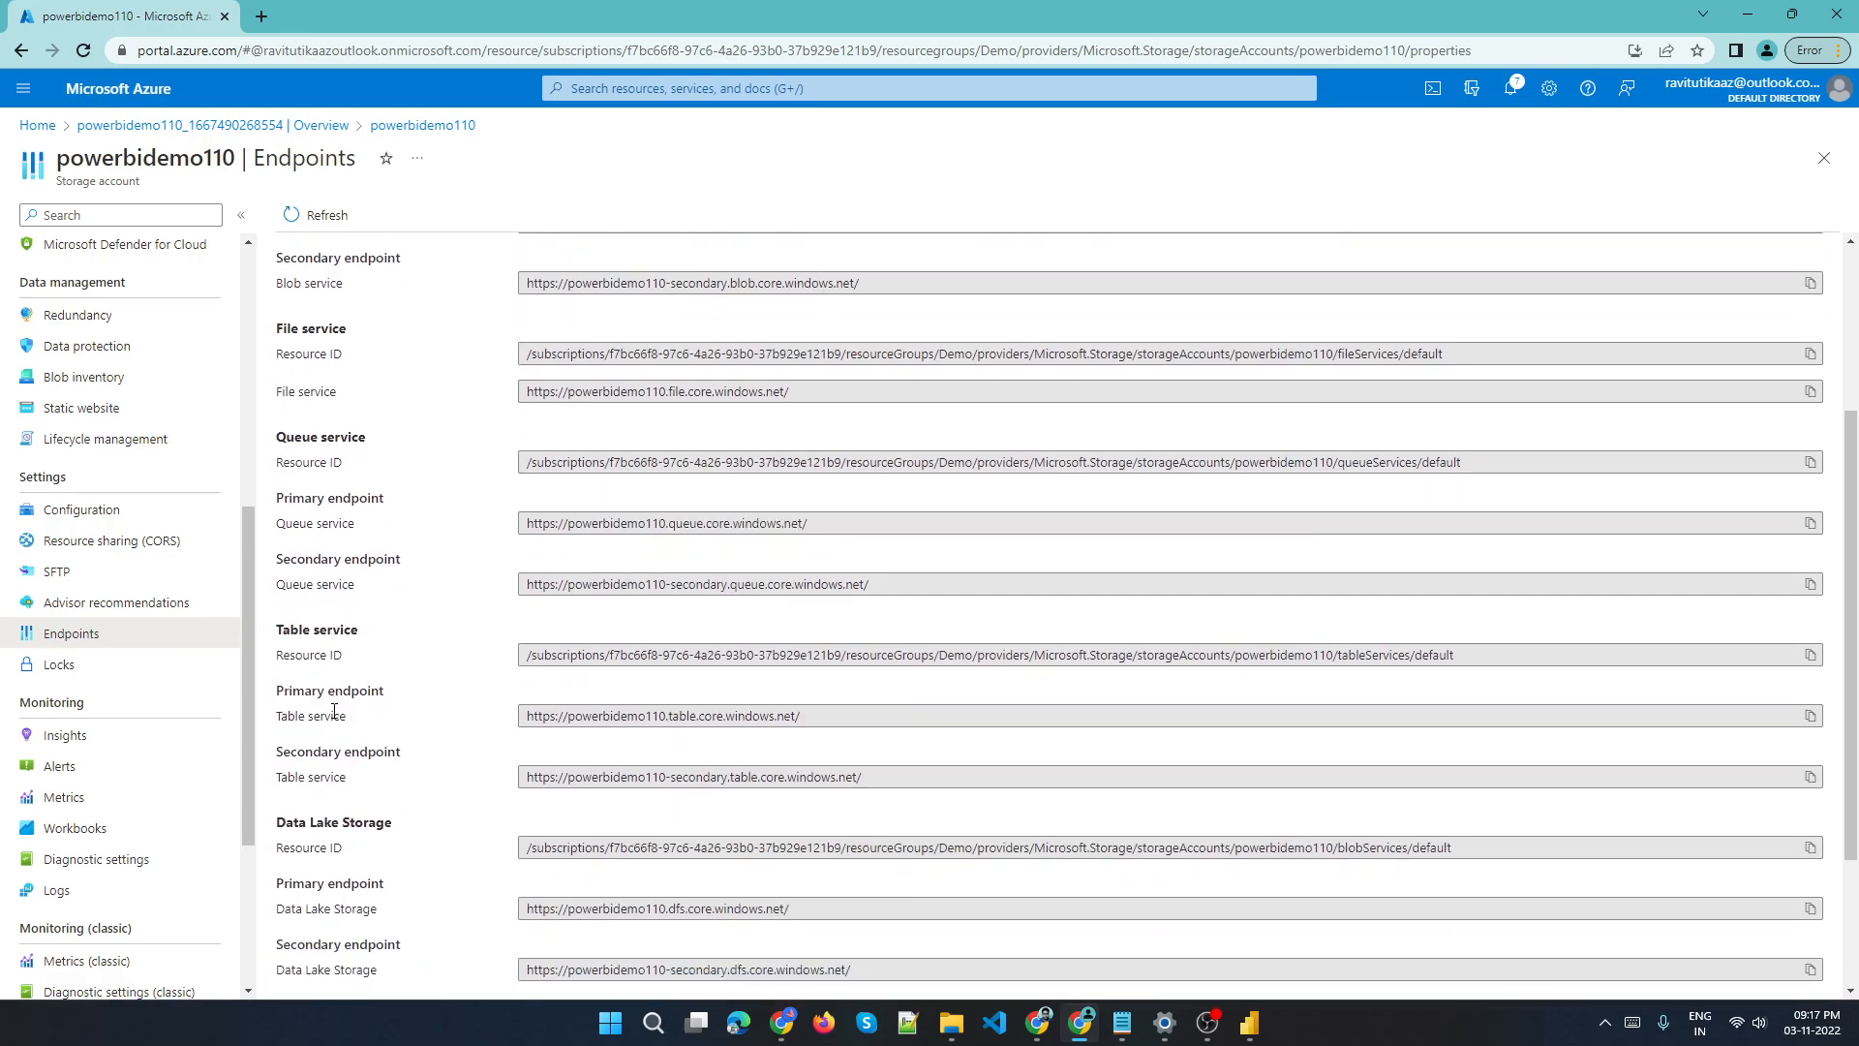
scroll(334, 711, down, 2)
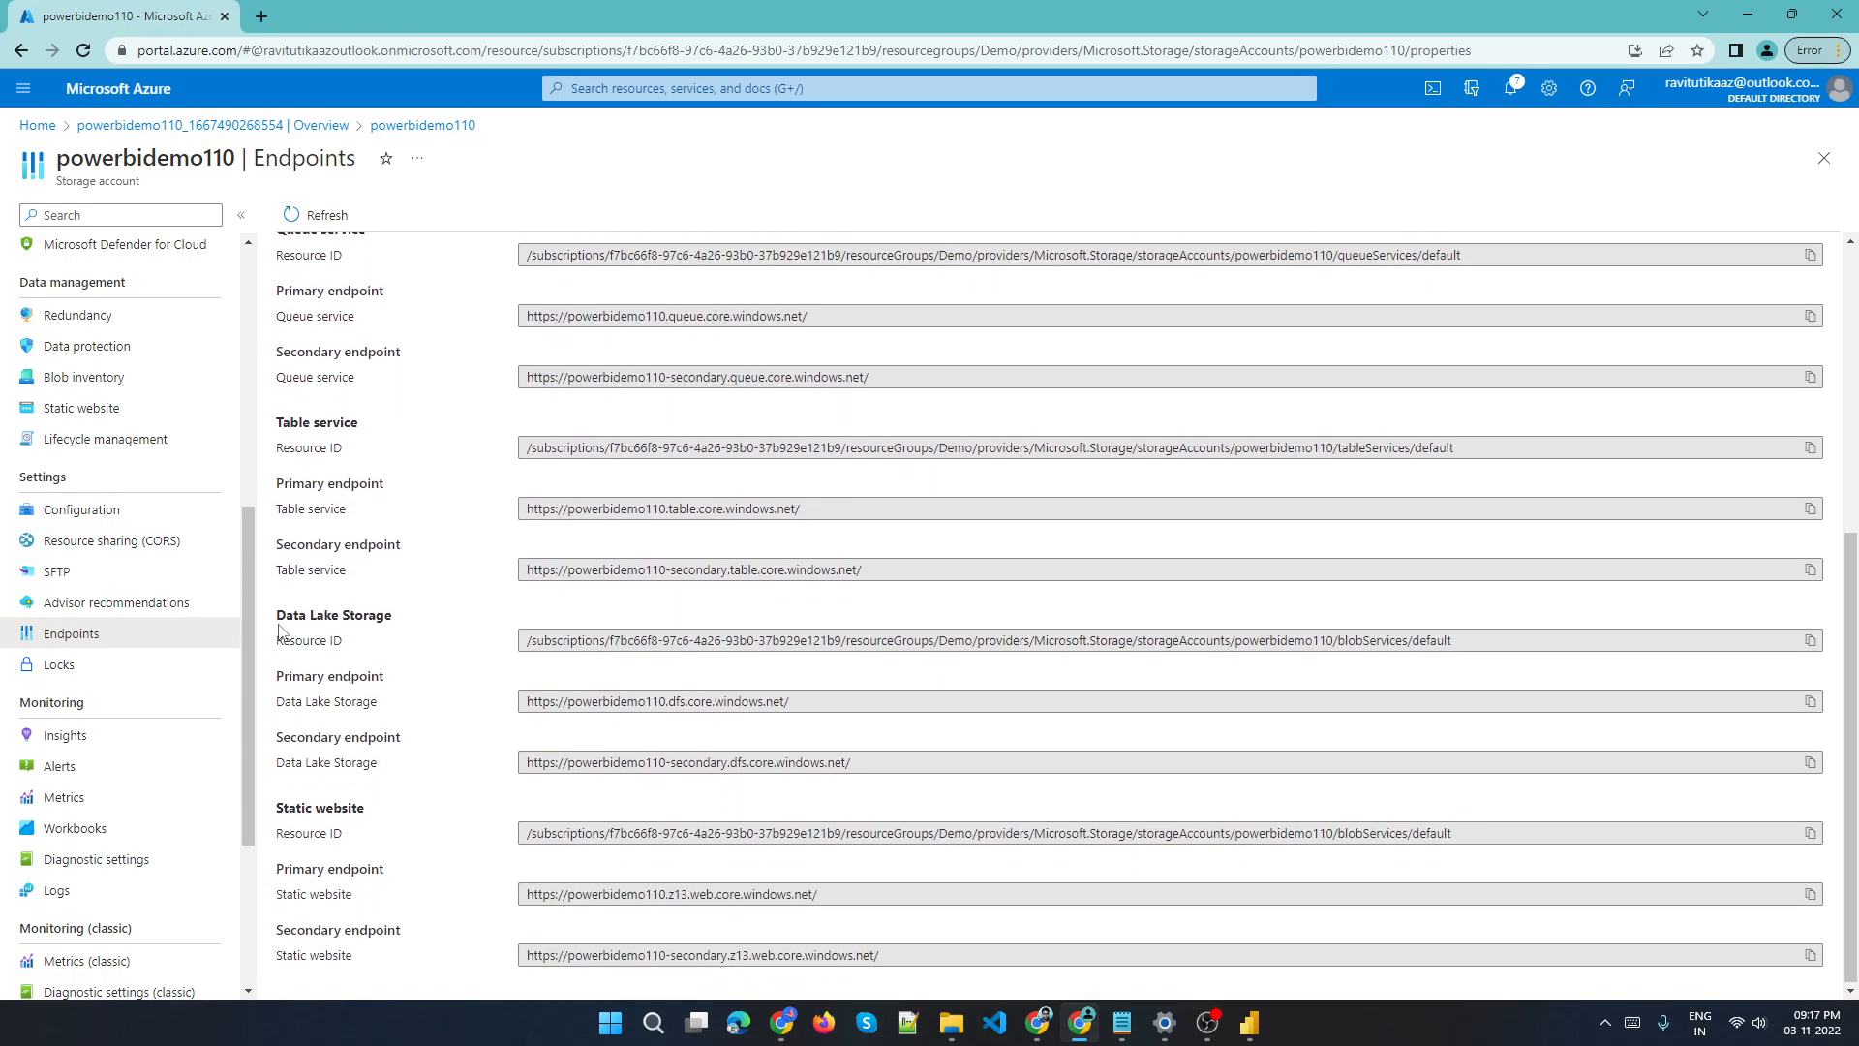
triple_click(307, 615)
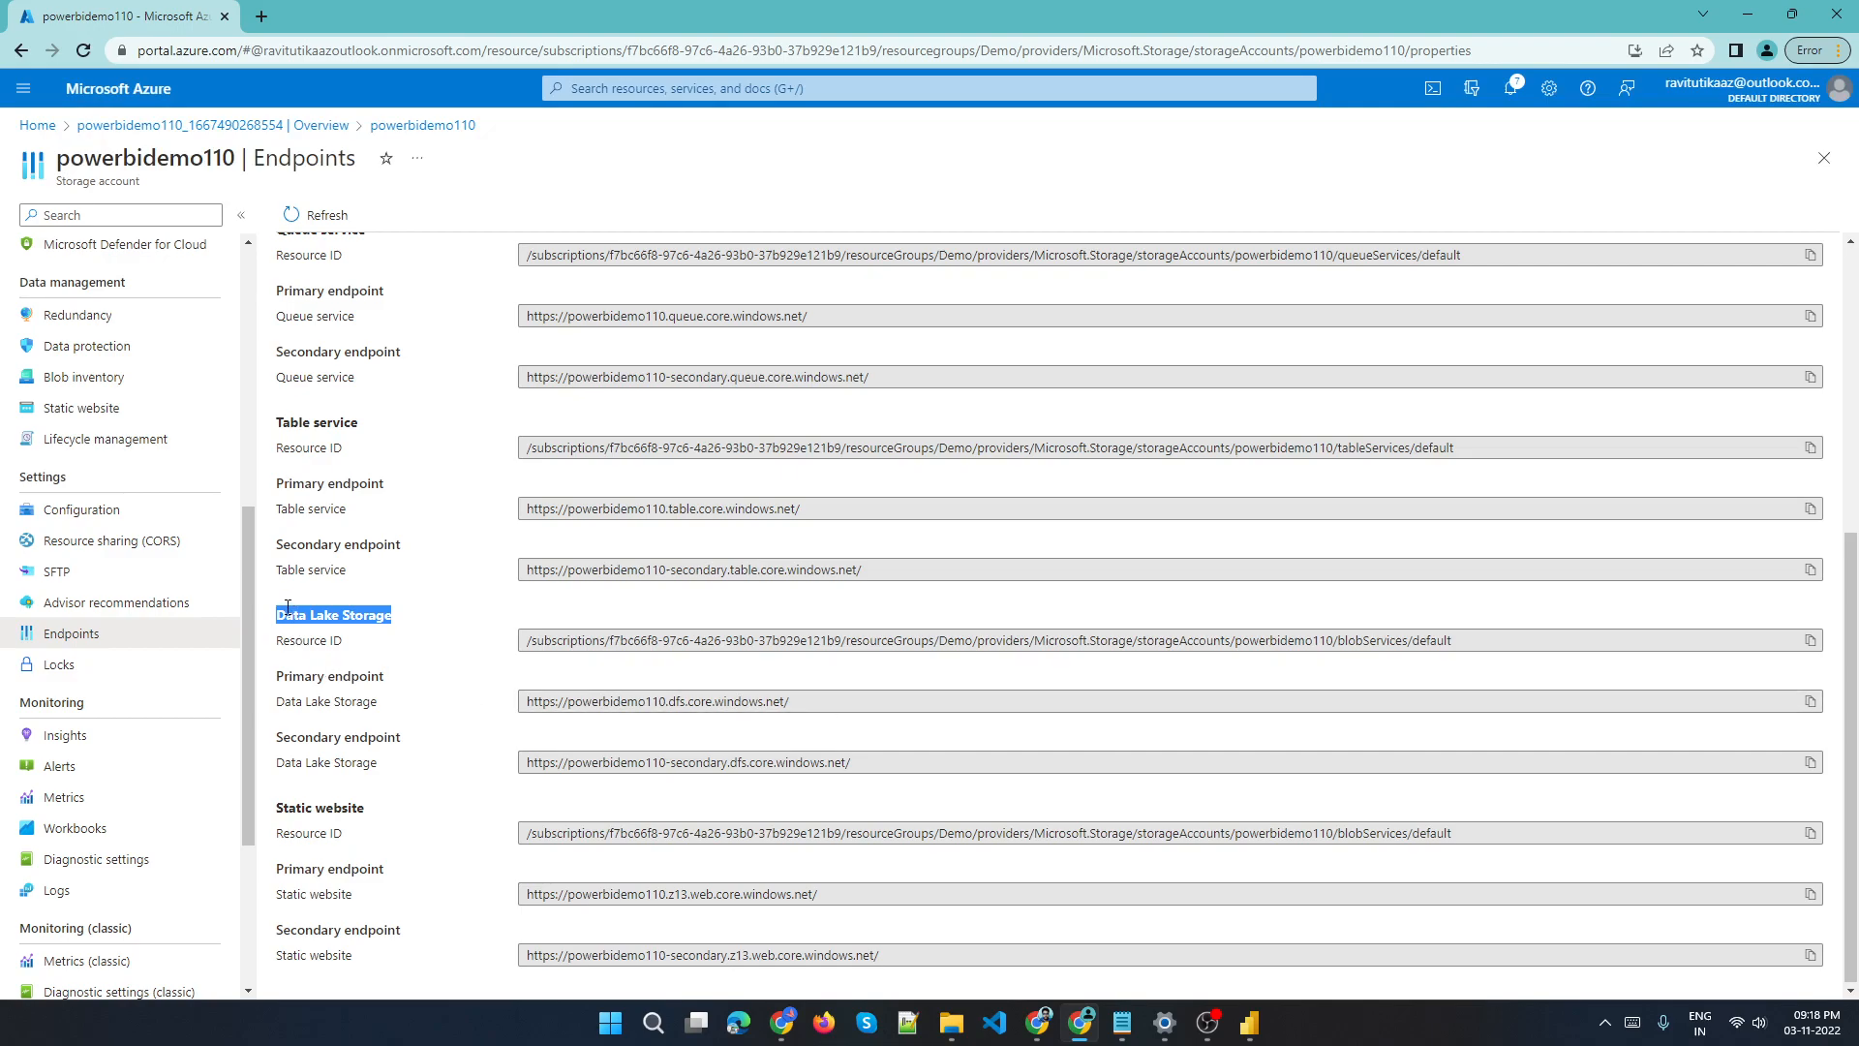
triple_click(293, 674)
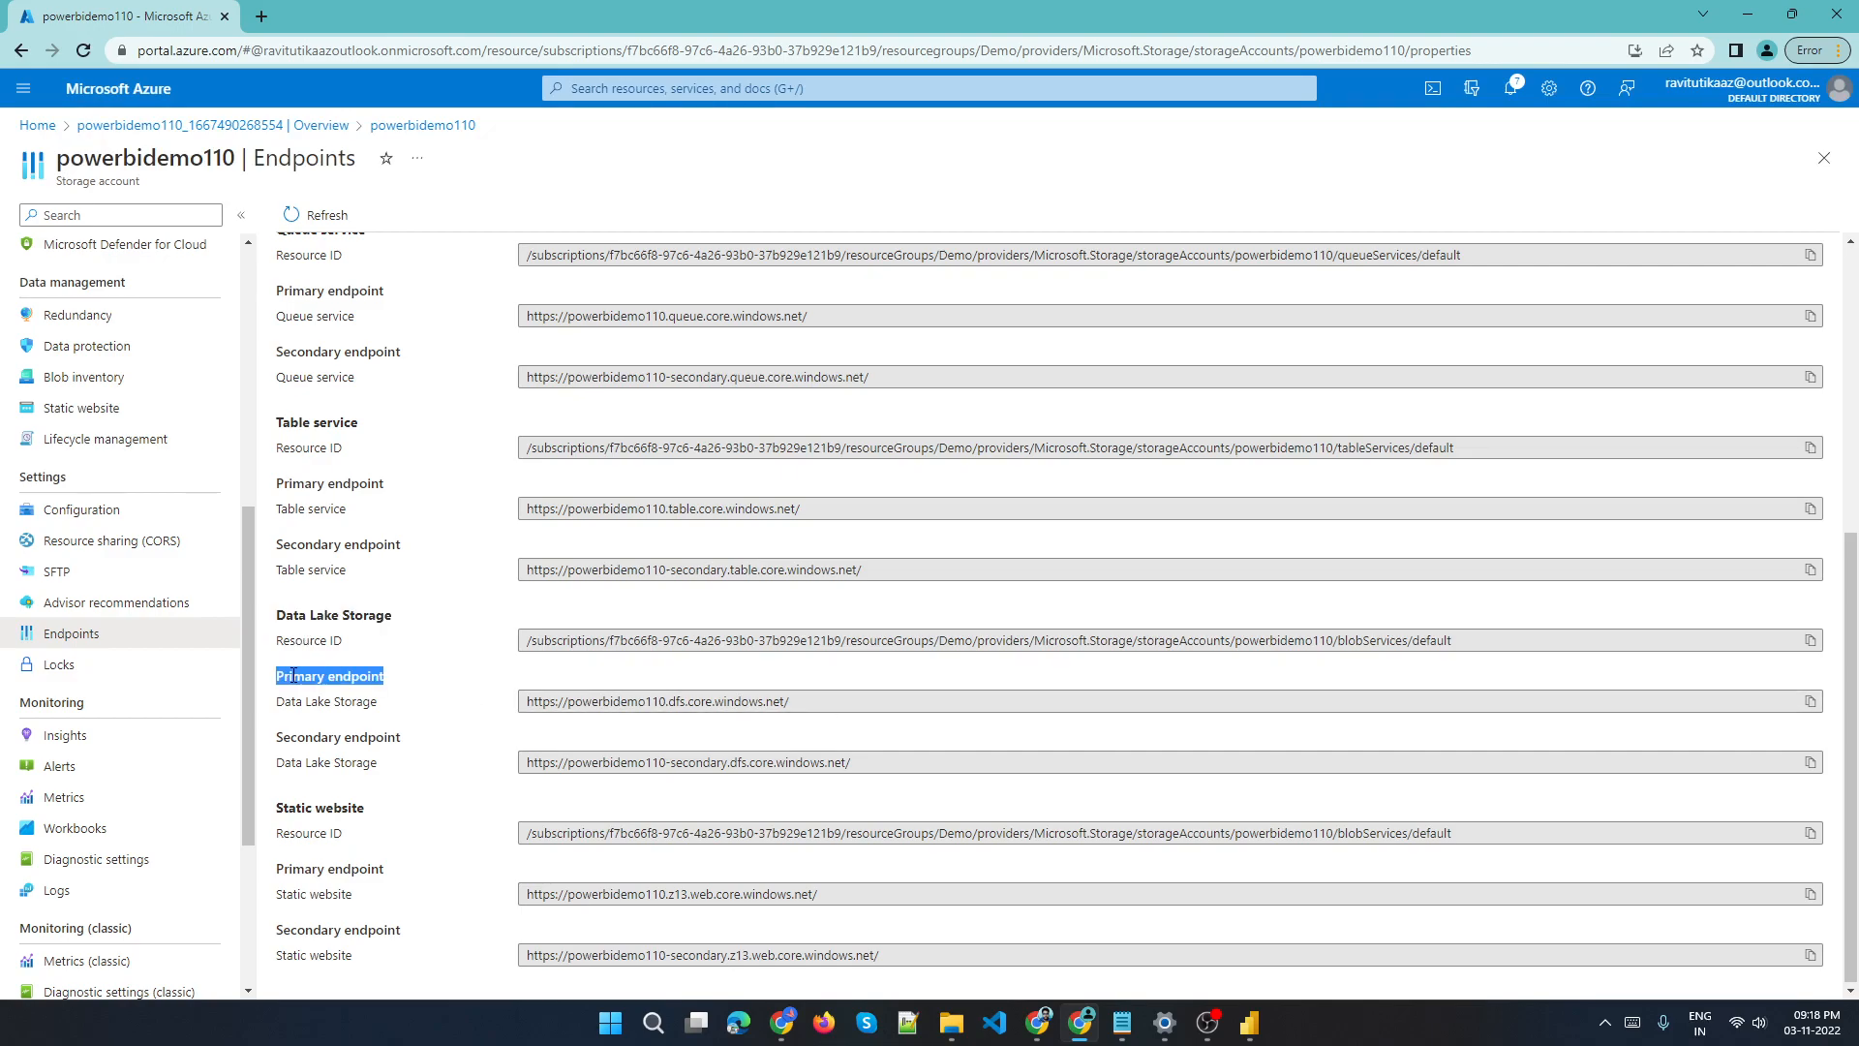
click(1808, 704)
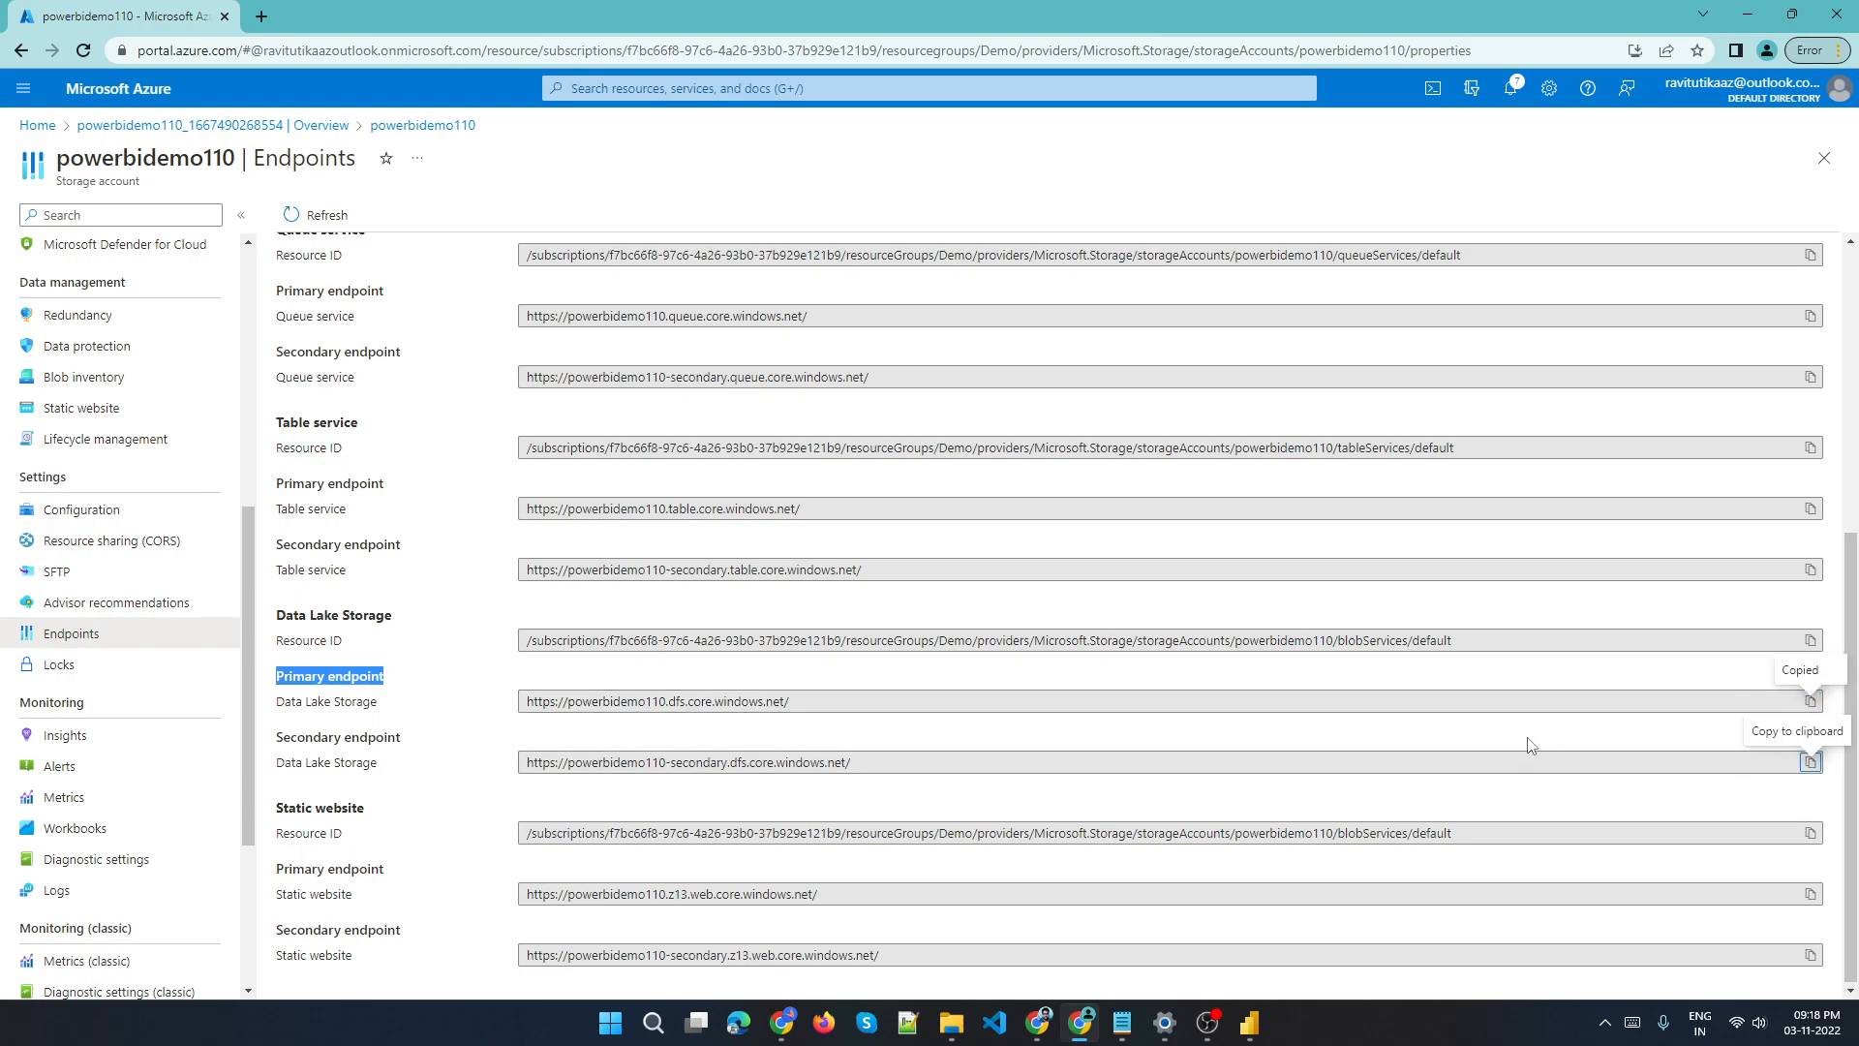
key(alt+Tab)
key(ctrl+v)
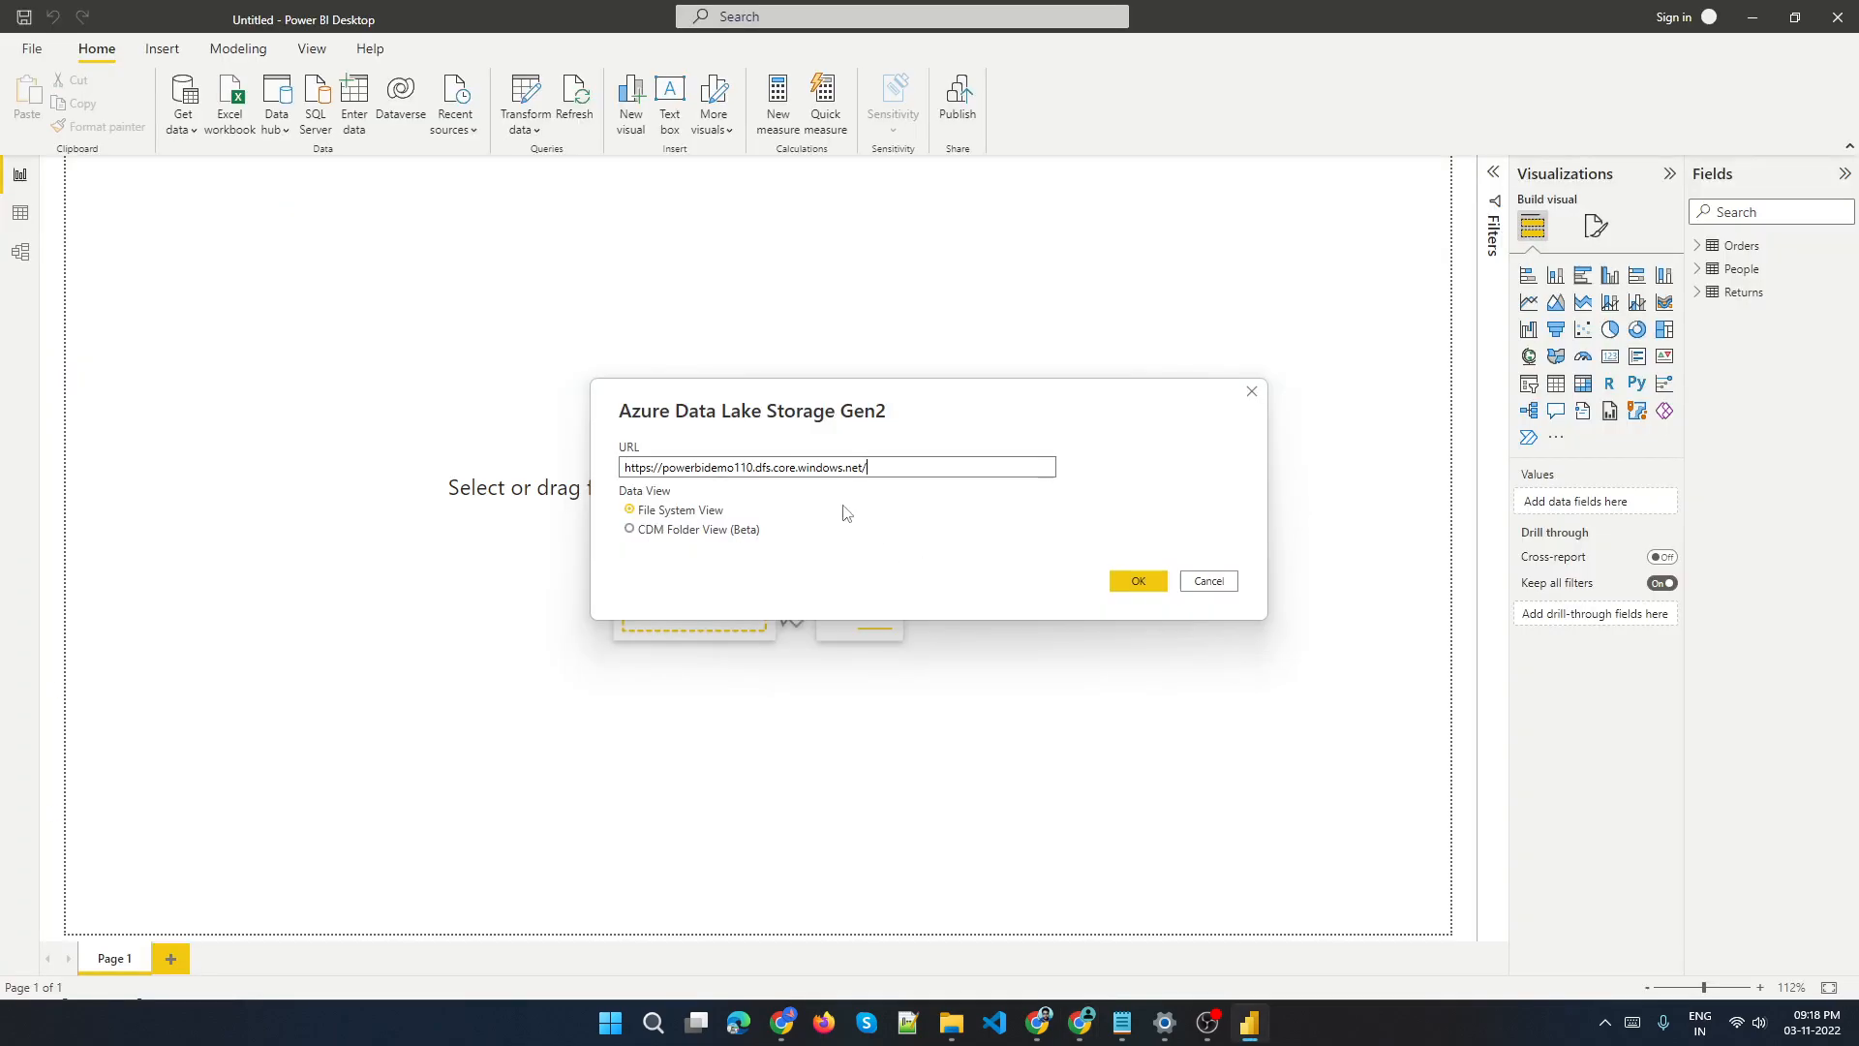
Step: Point out the powerbidemo110 account name in the pasted URL, then switch to Notepad
double_click(708, 470)
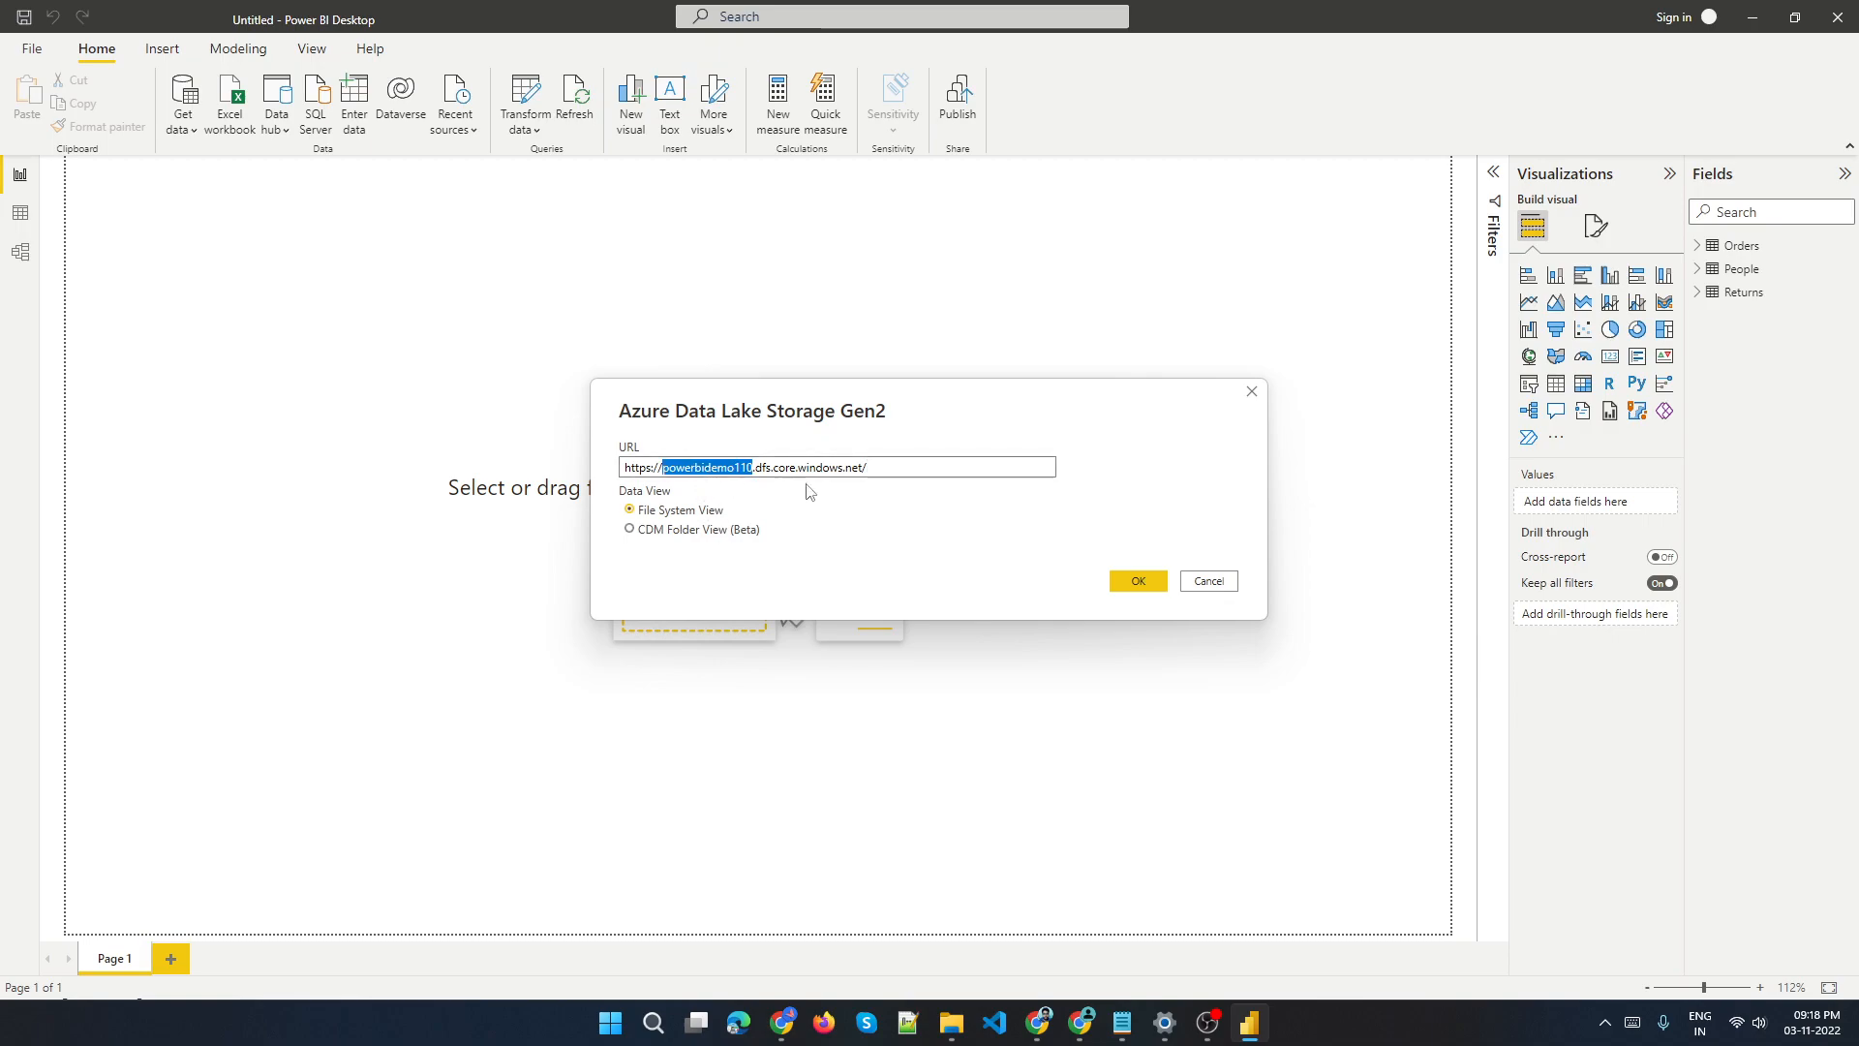
drag(897, 468, 614, 463)
key(ctrl+c)
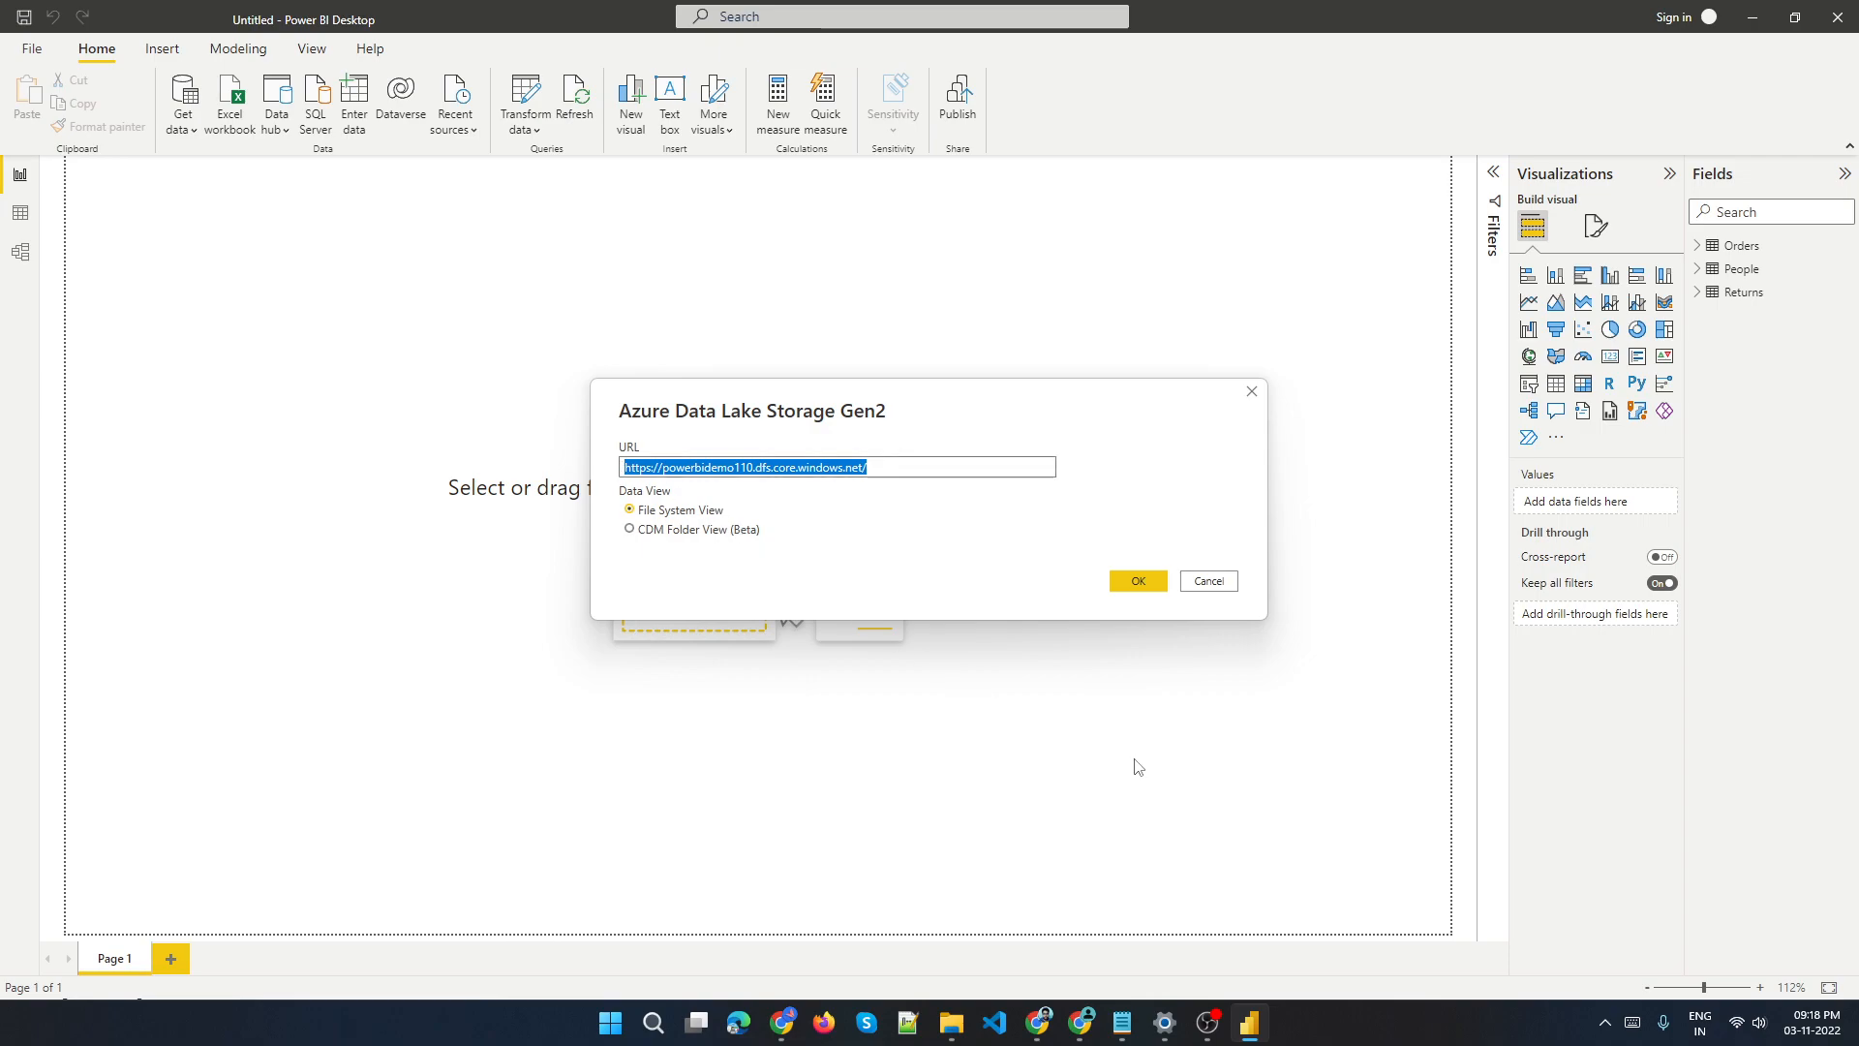
click(1123, 1024)
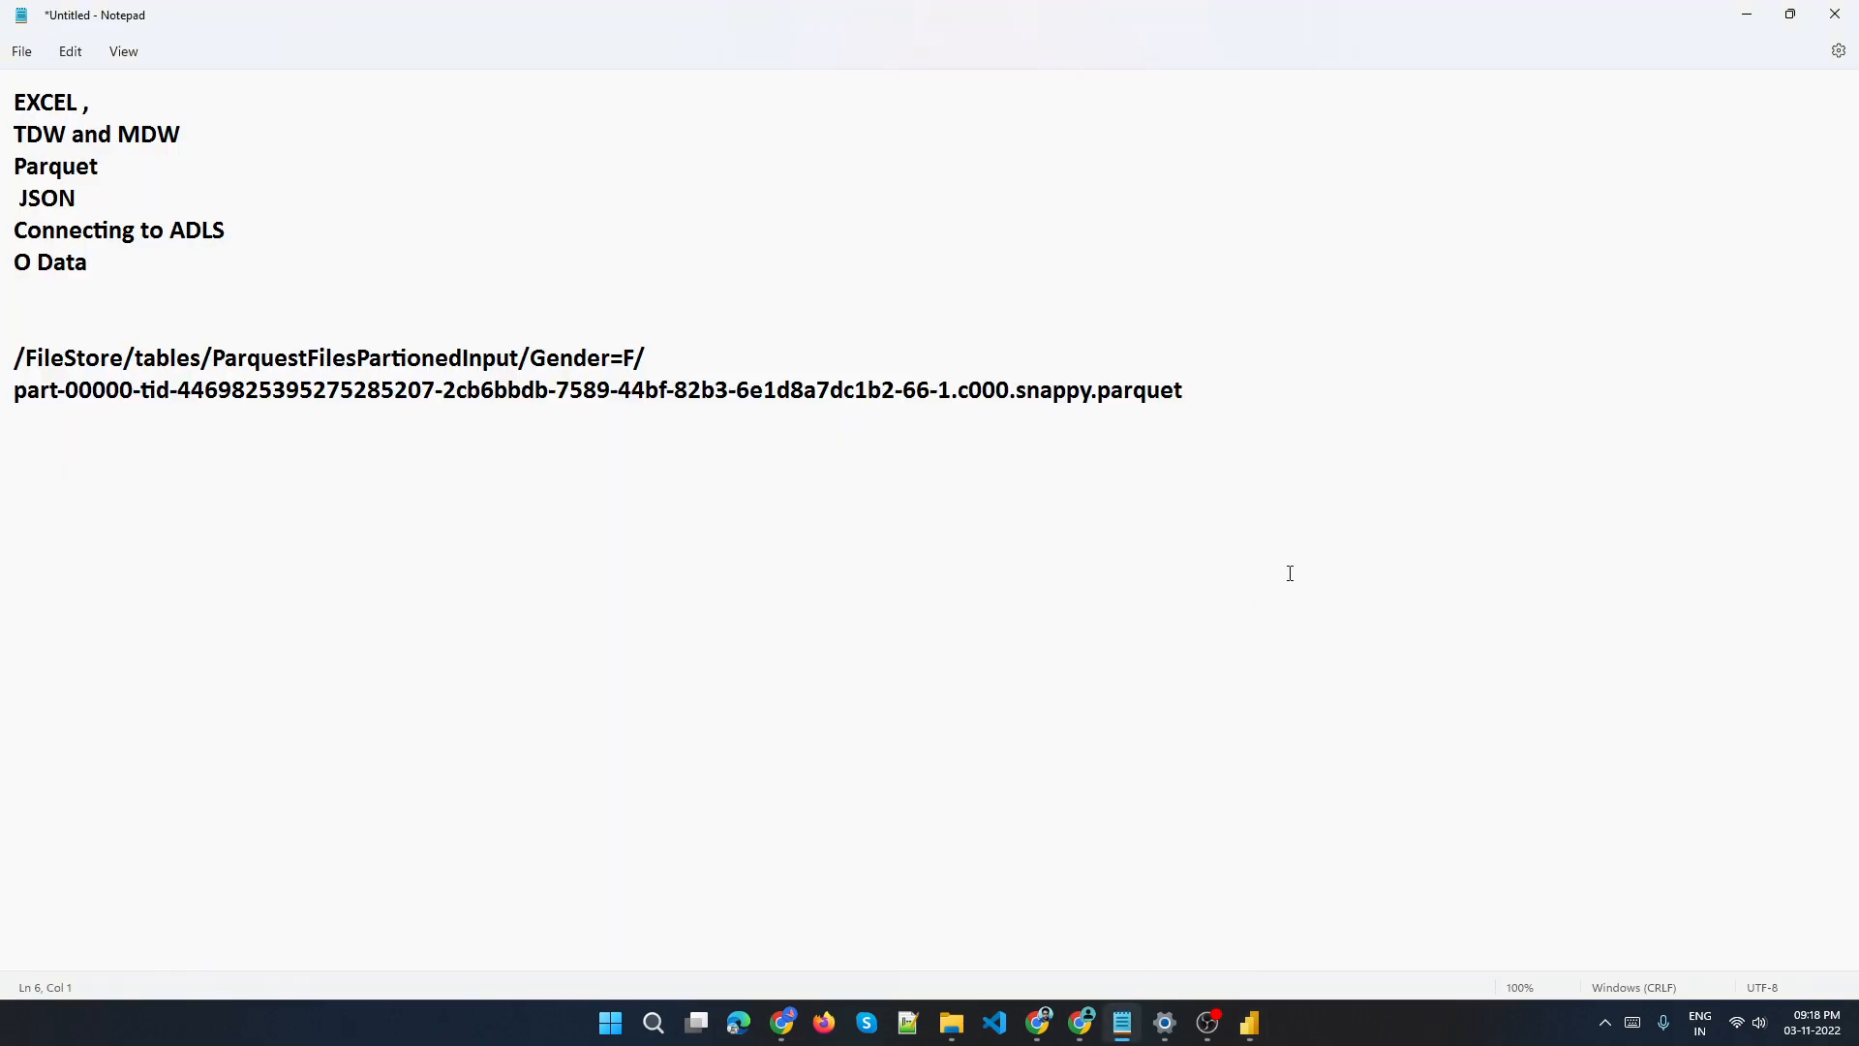
click(1320, 470)
key(Return)
key(ctrl+v)
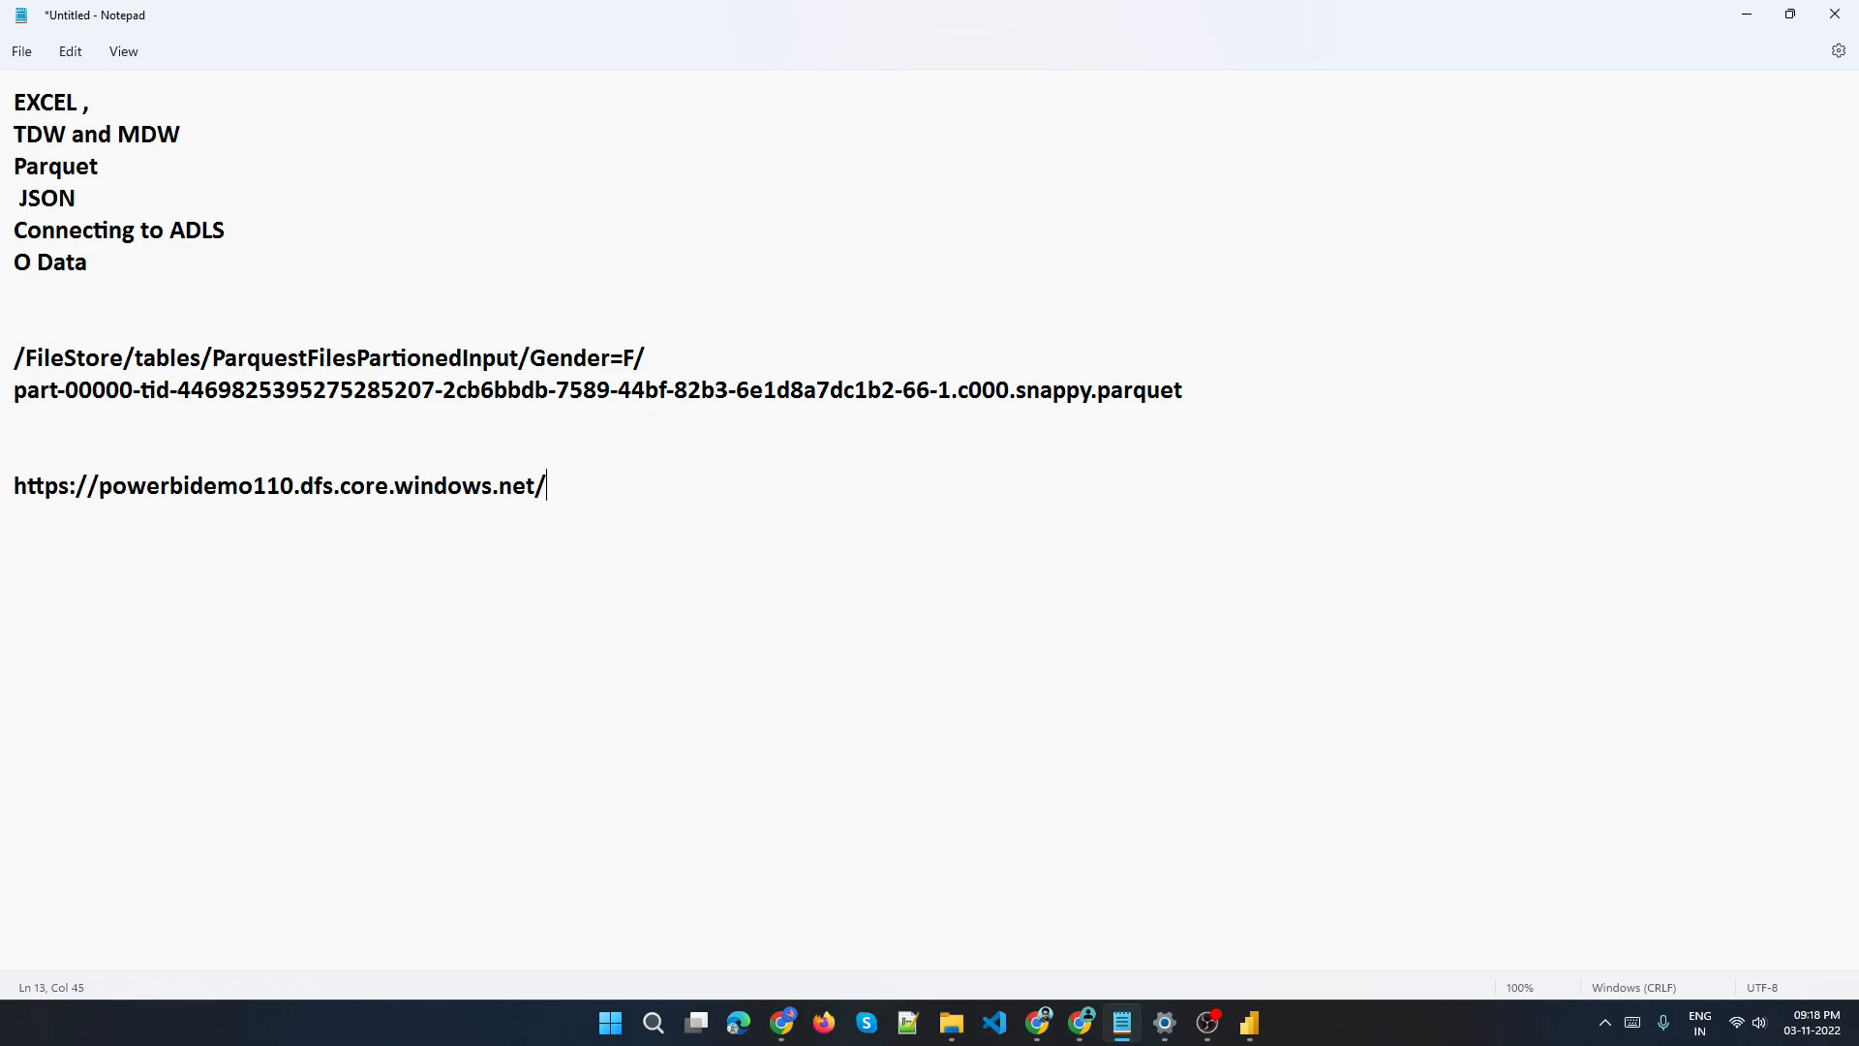
click(101, 484)
key(Return)
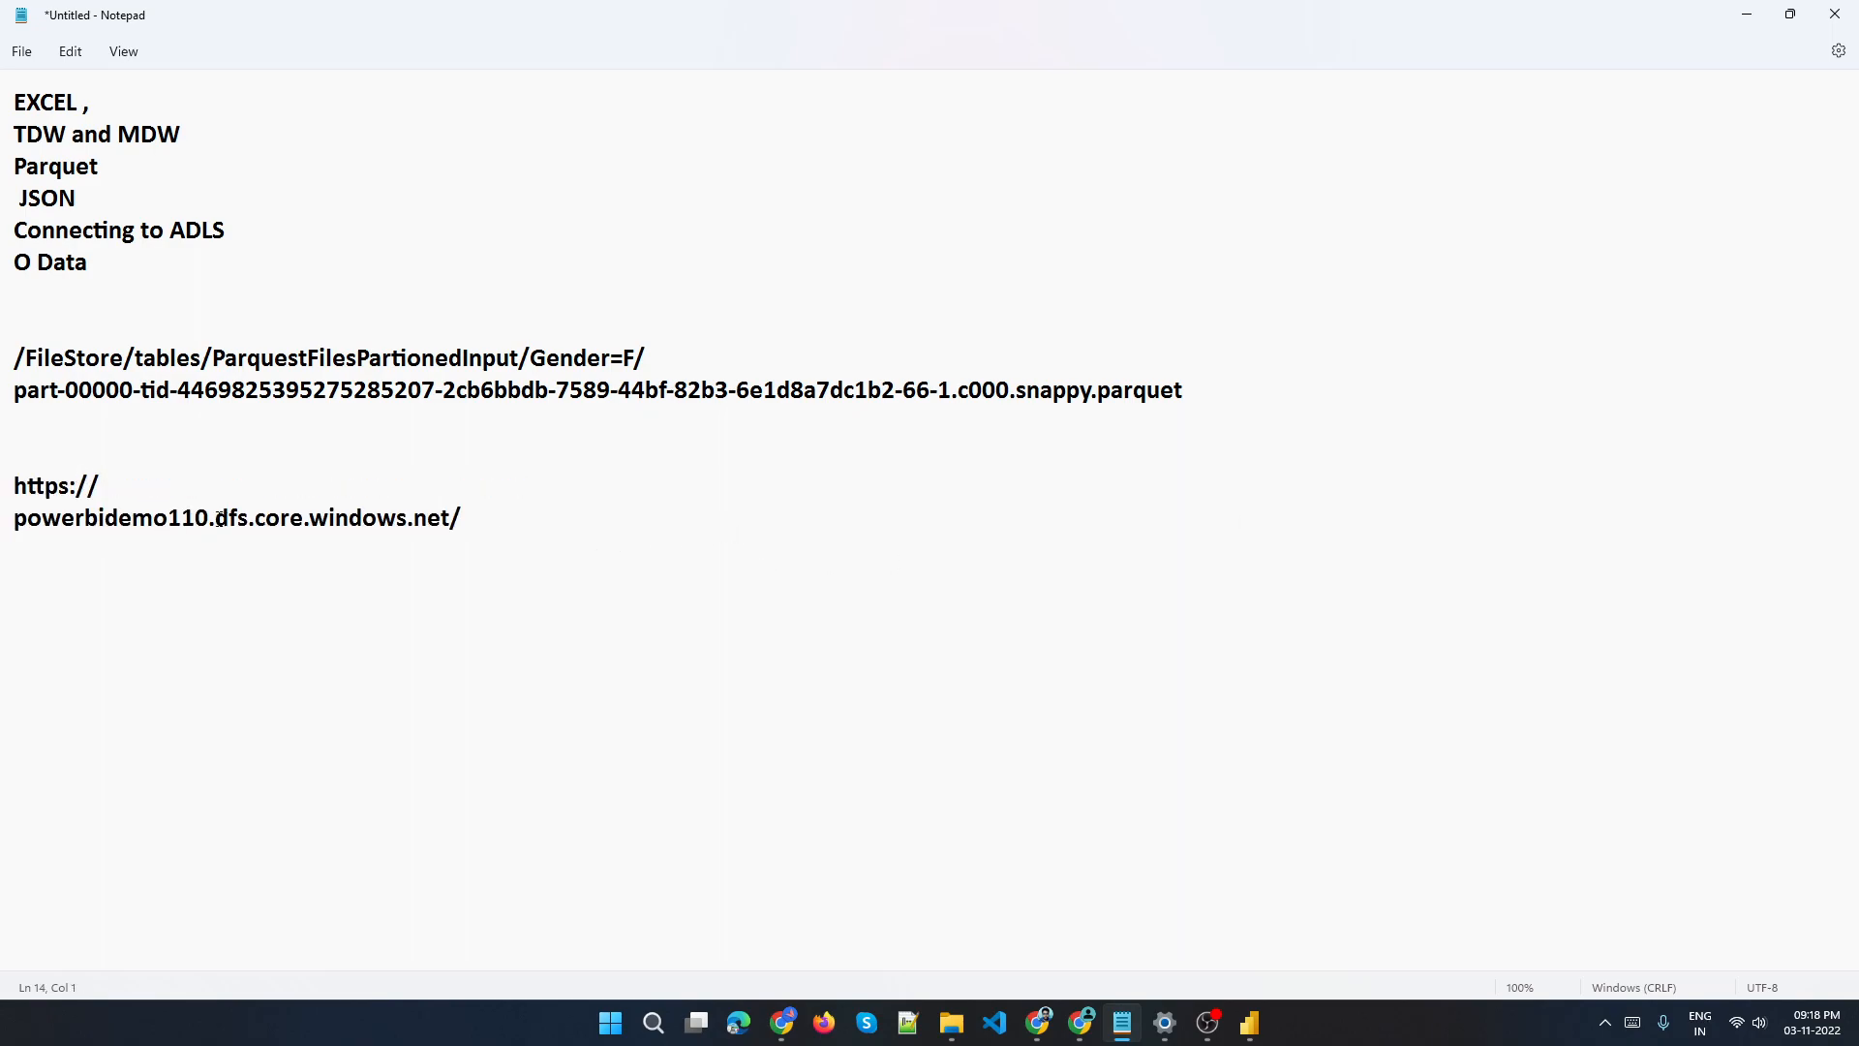
key(Return)
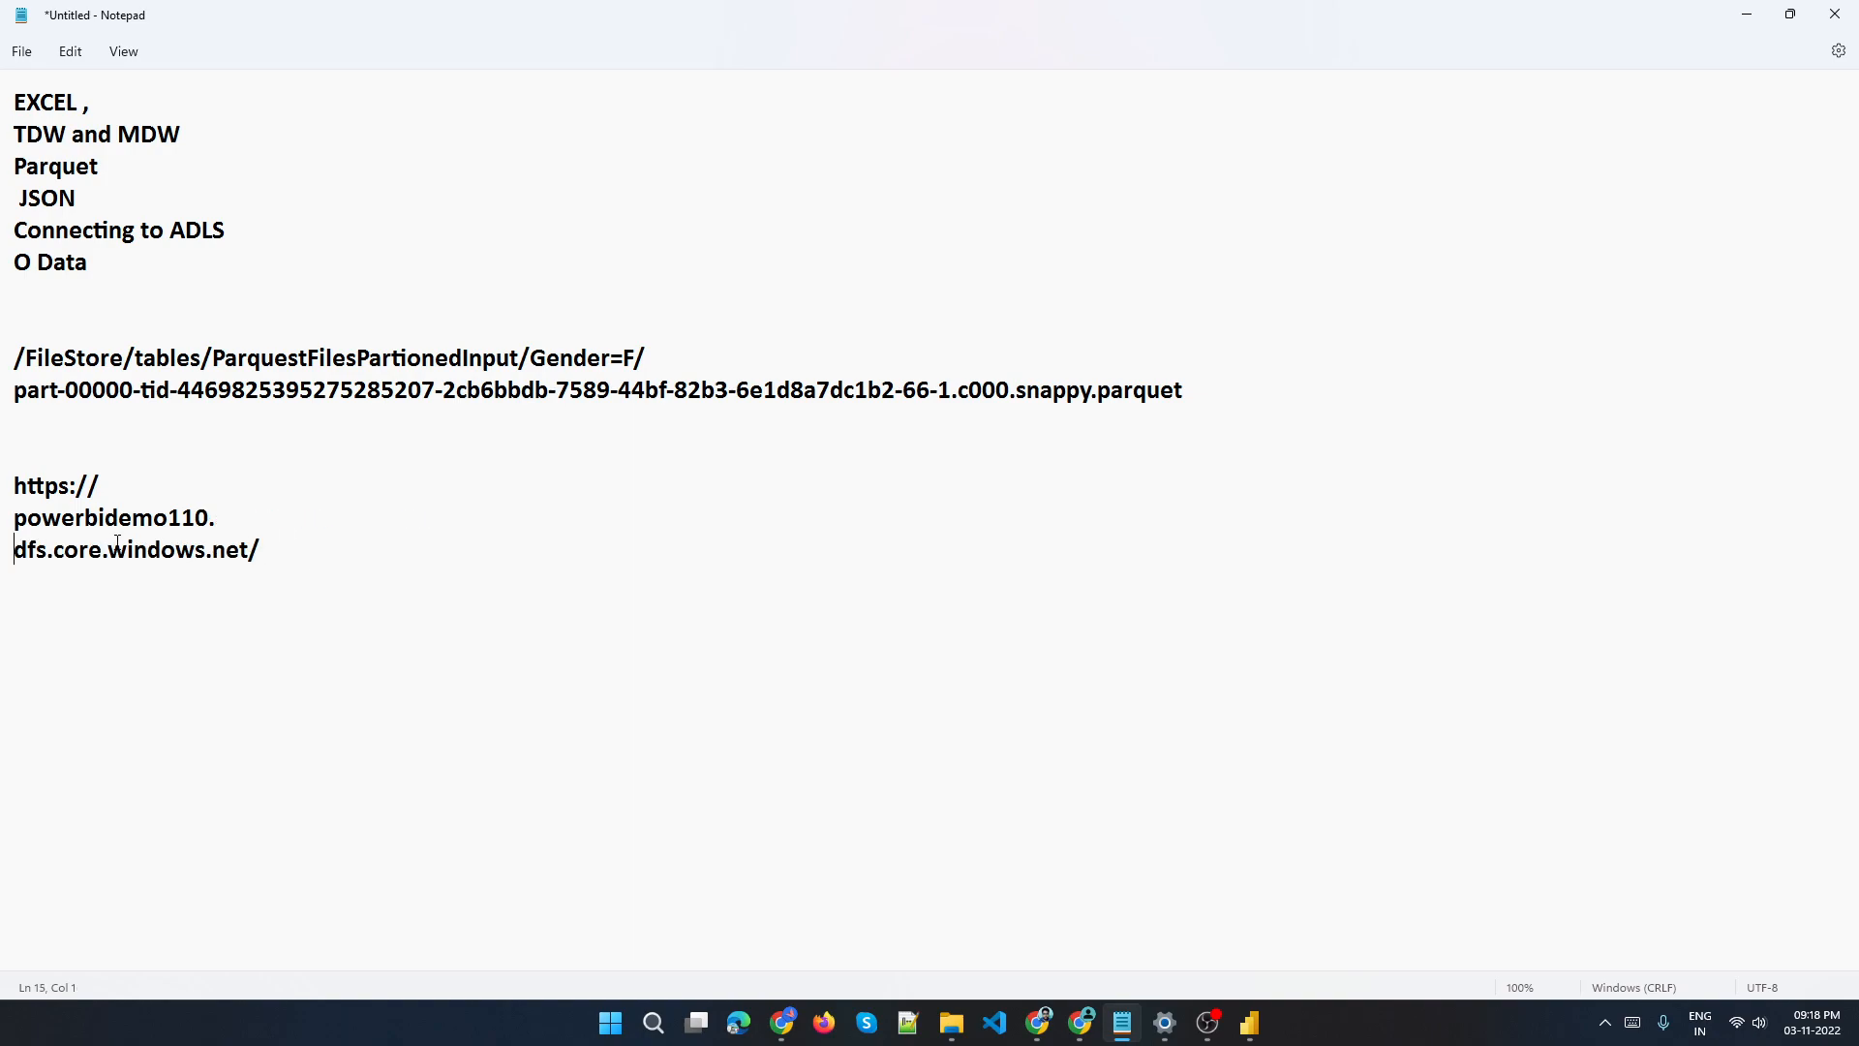
double_click(161, 521)
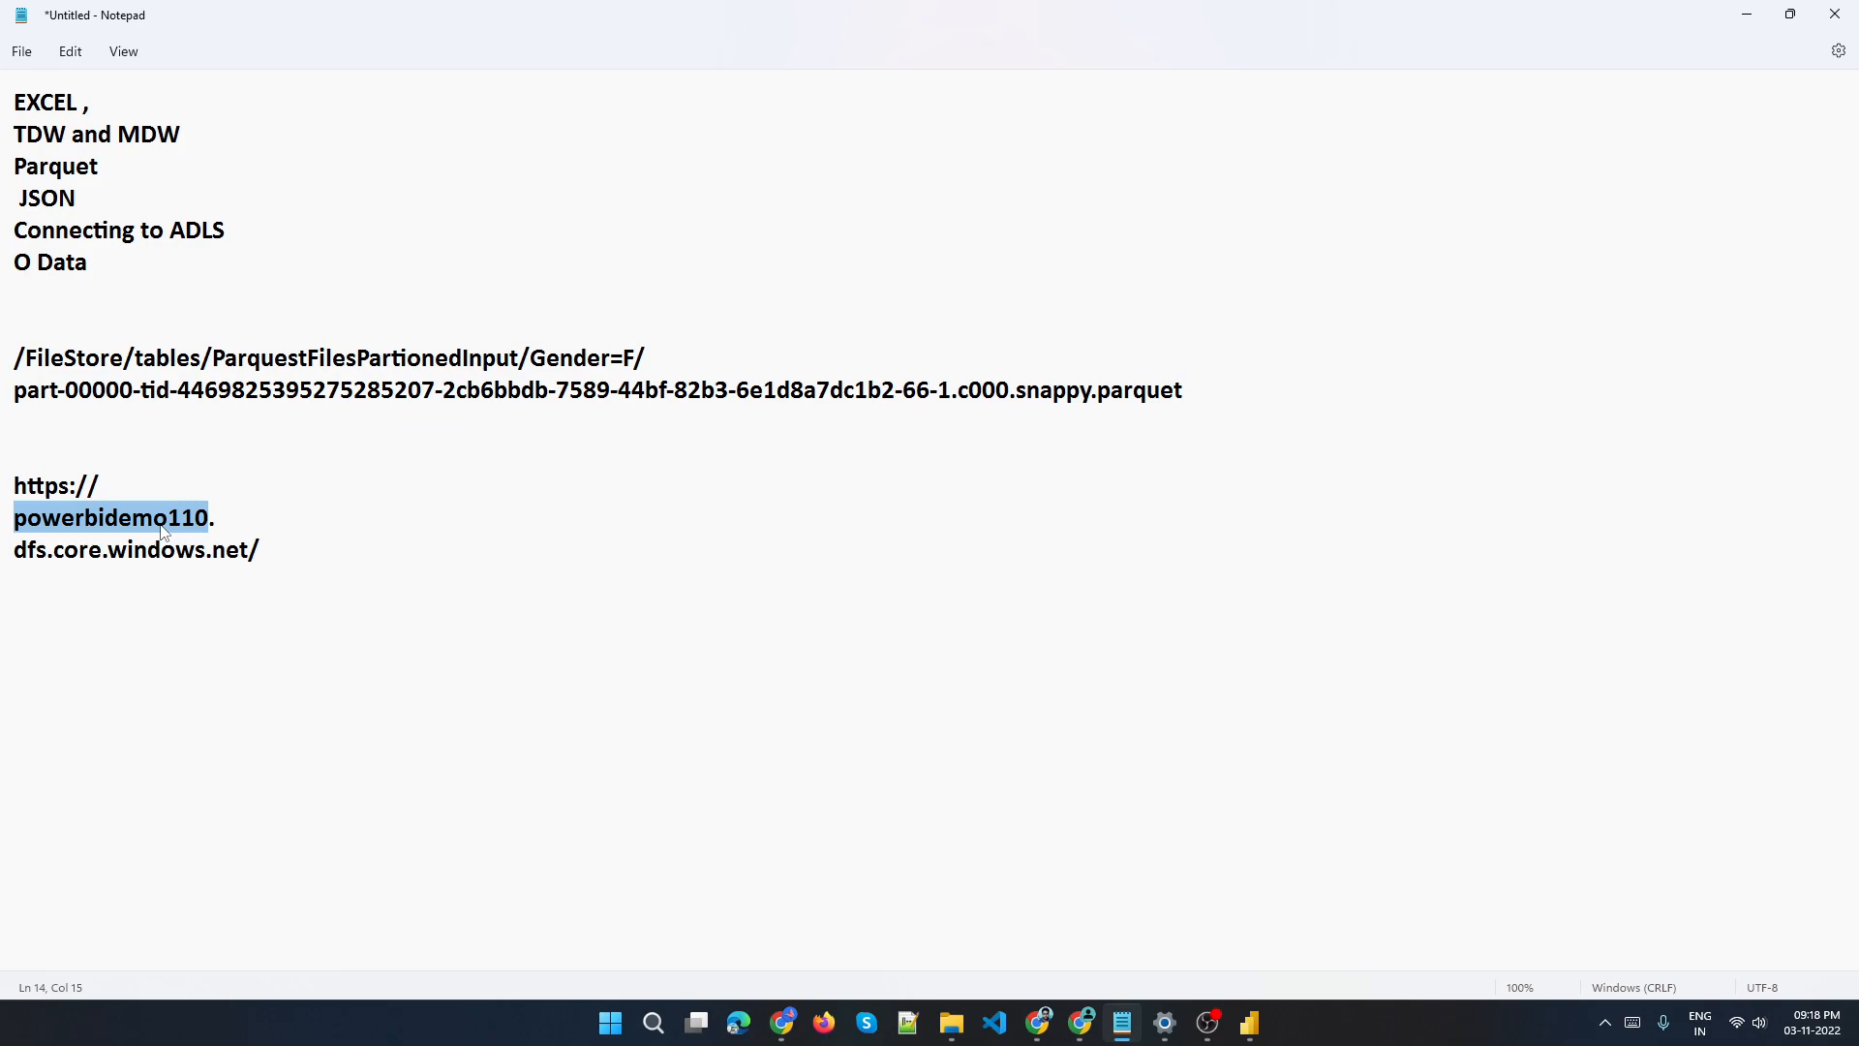
click(15, 553)
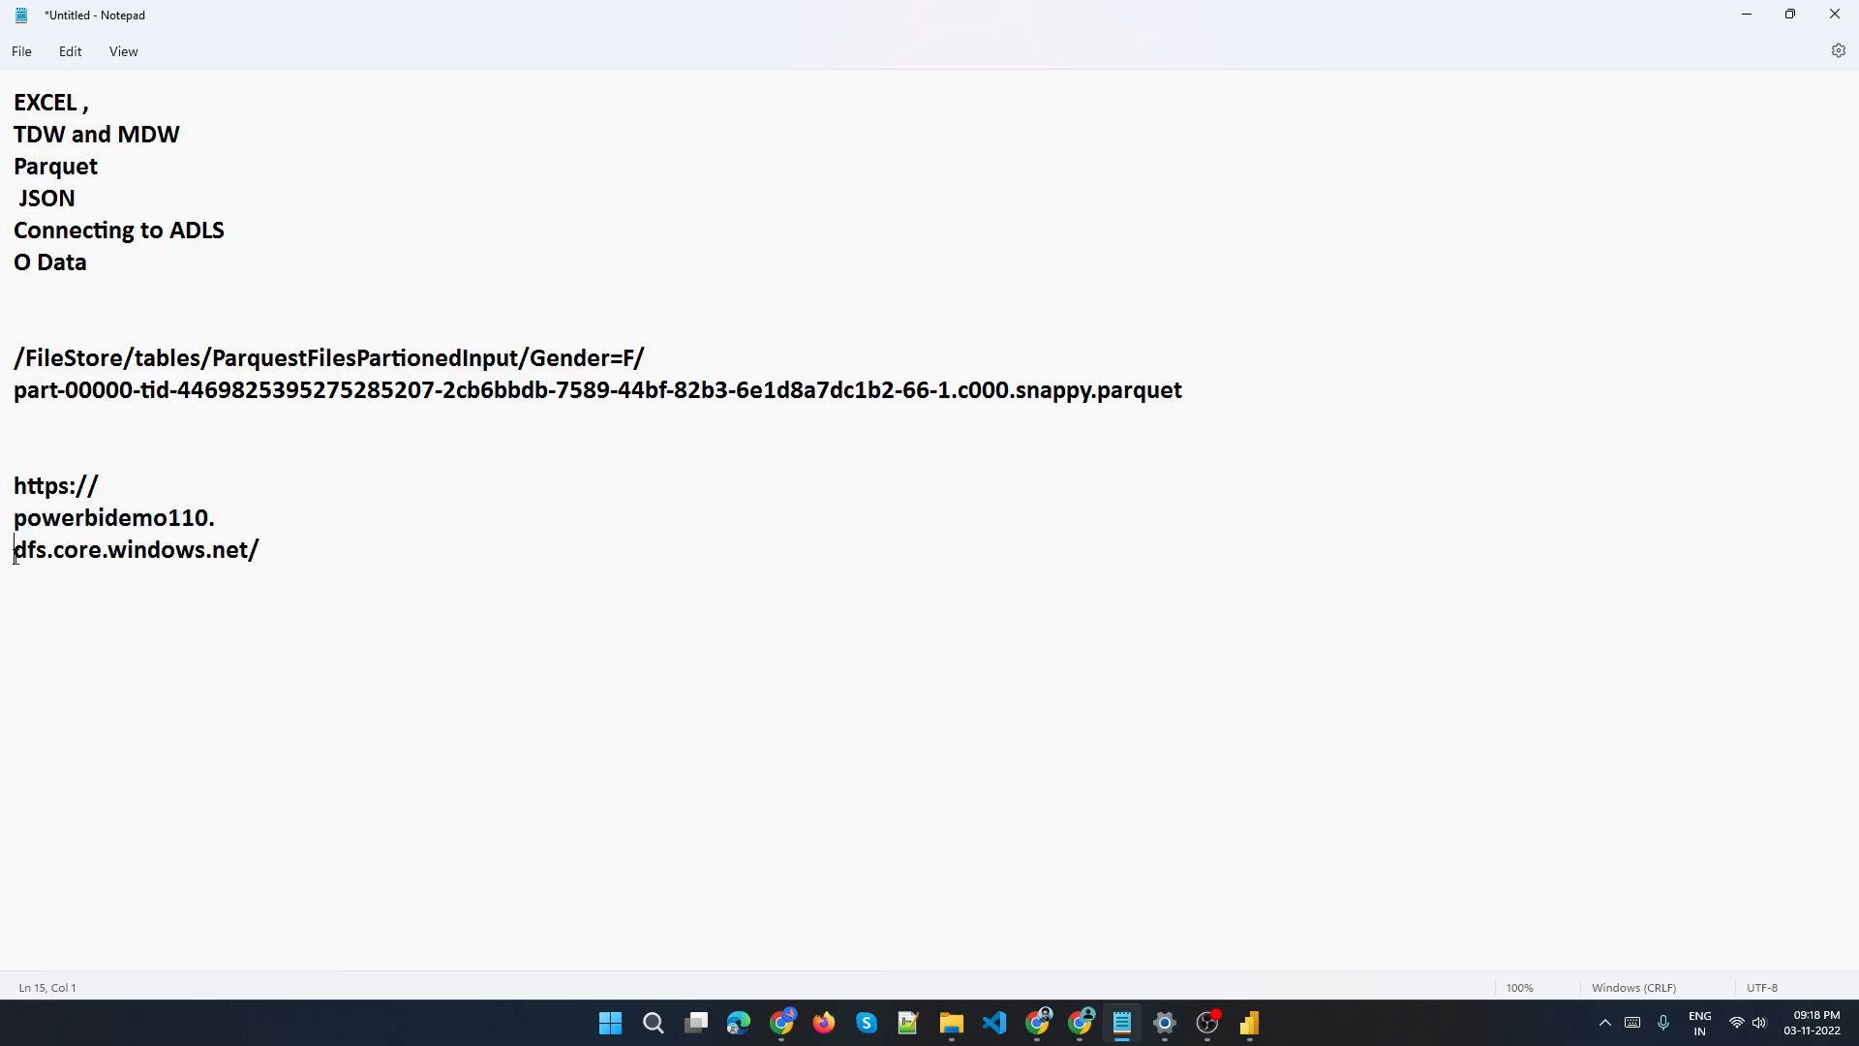
key(BackSpace)
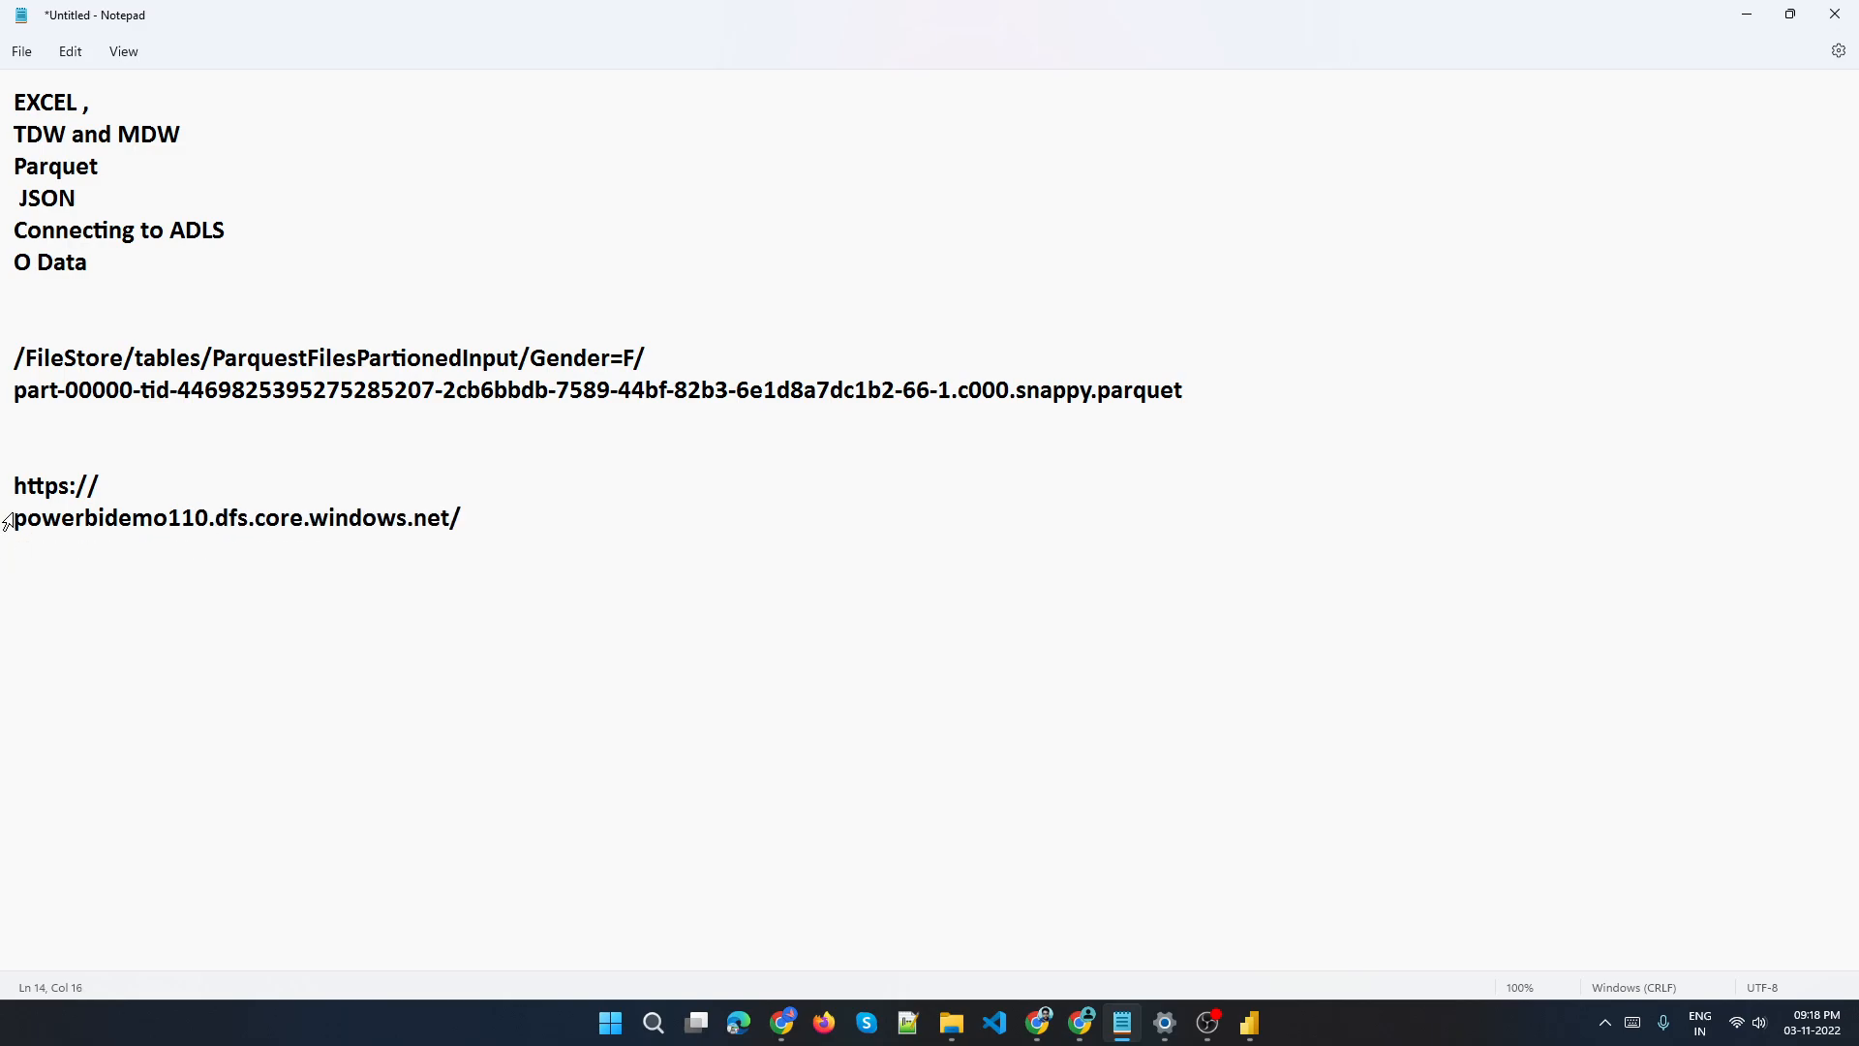
key(BackSpace)
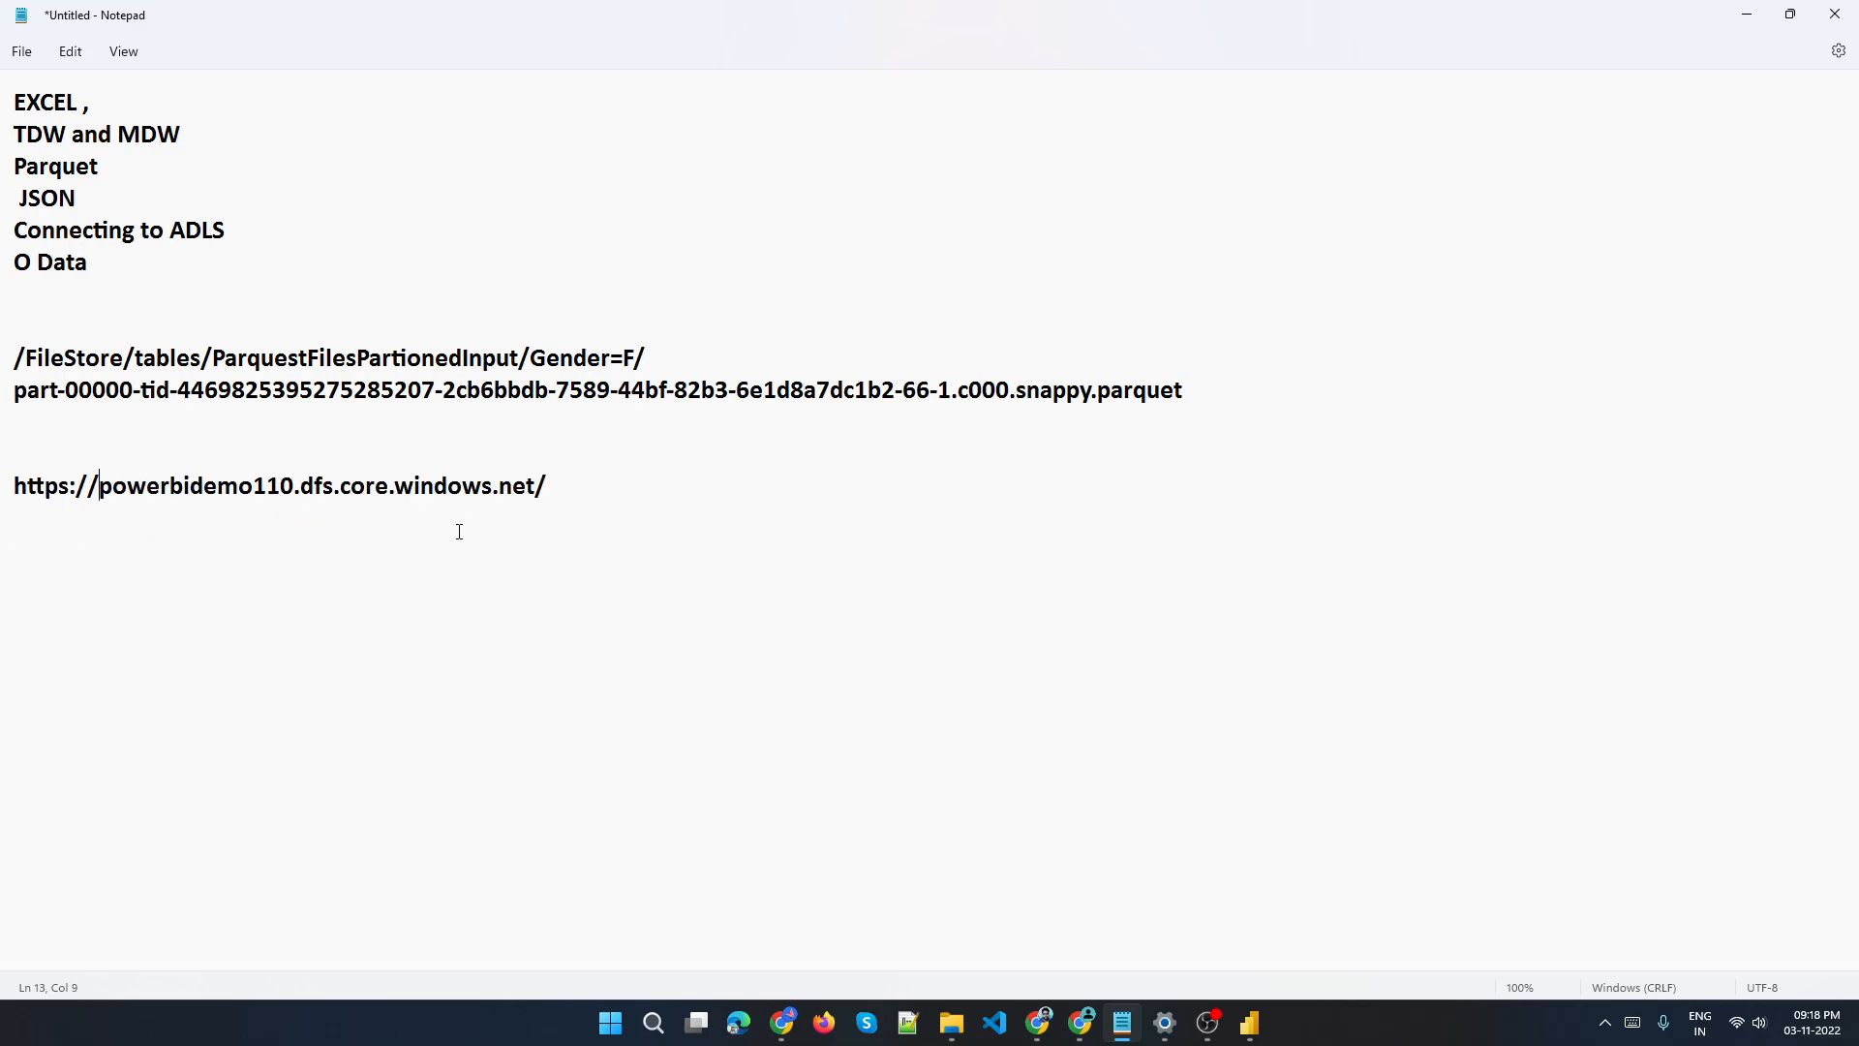
key(alt+Tab)
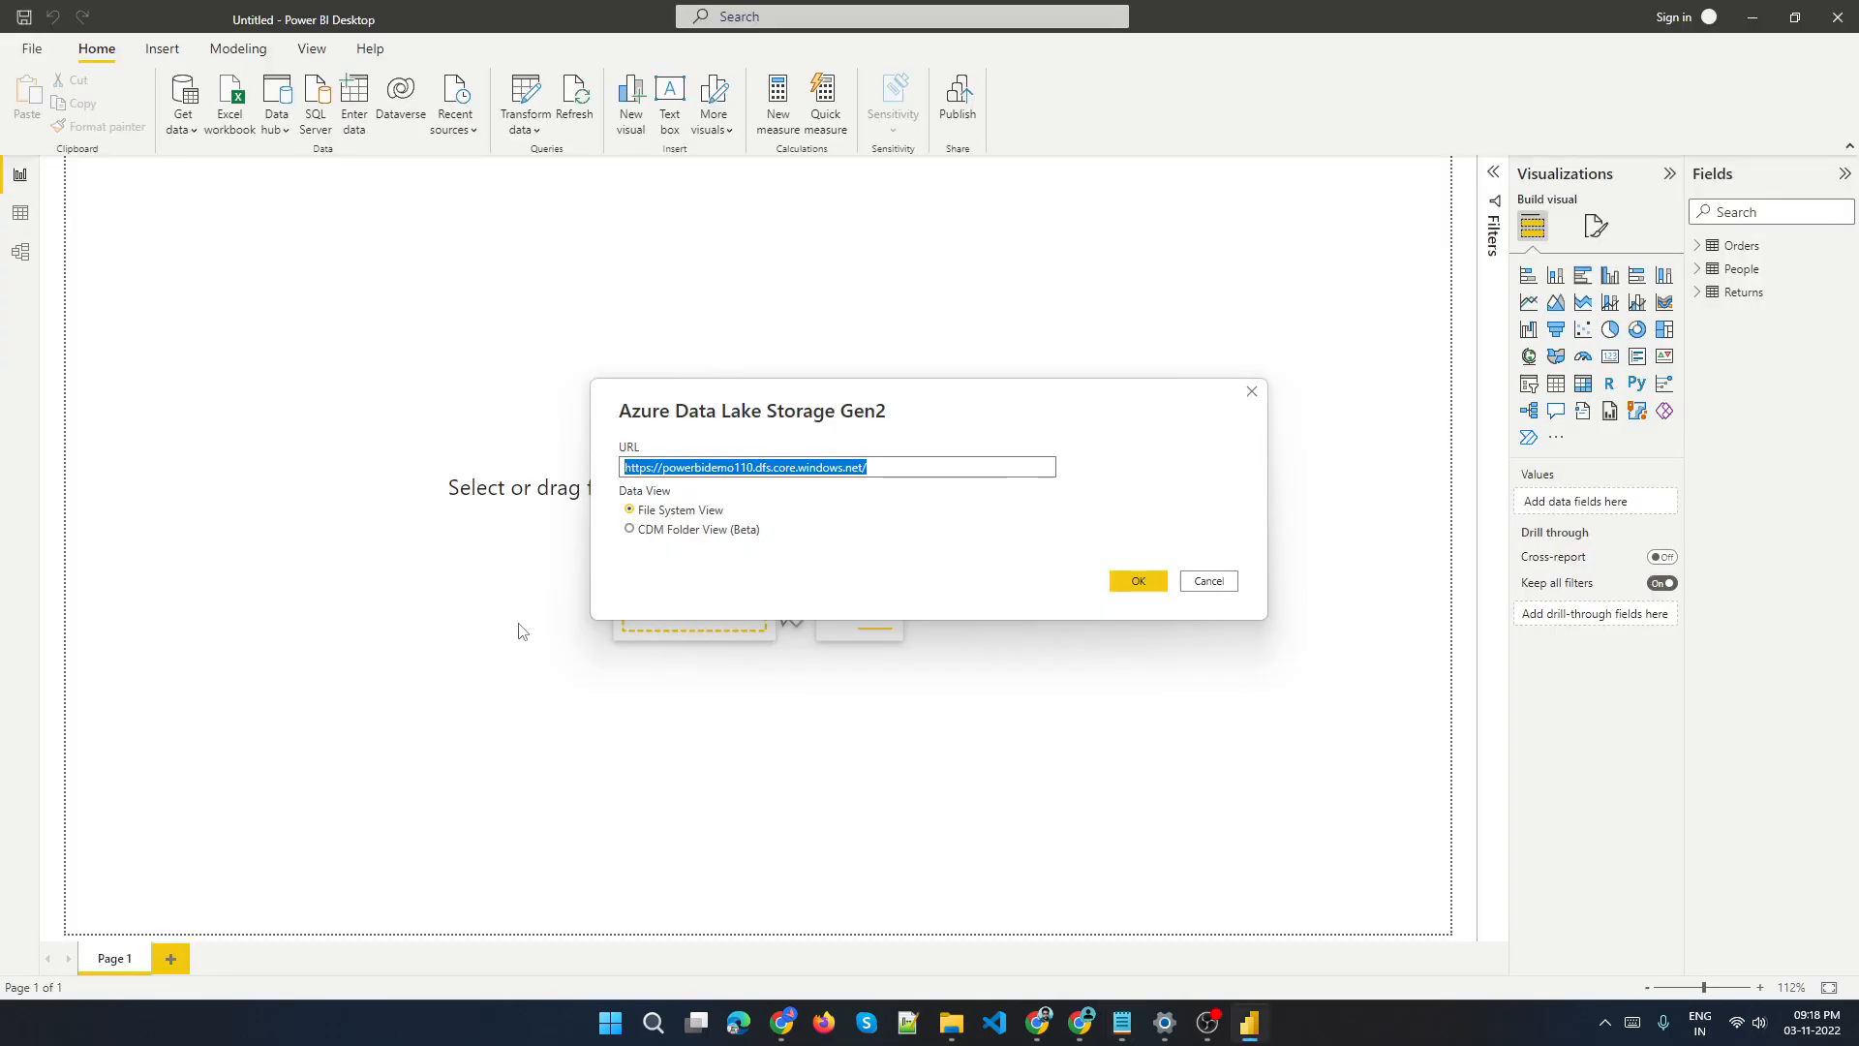
Step: Submit the powerbidemo110 endpoint URL and pick Account key as the authentication method
click(1128, 583)
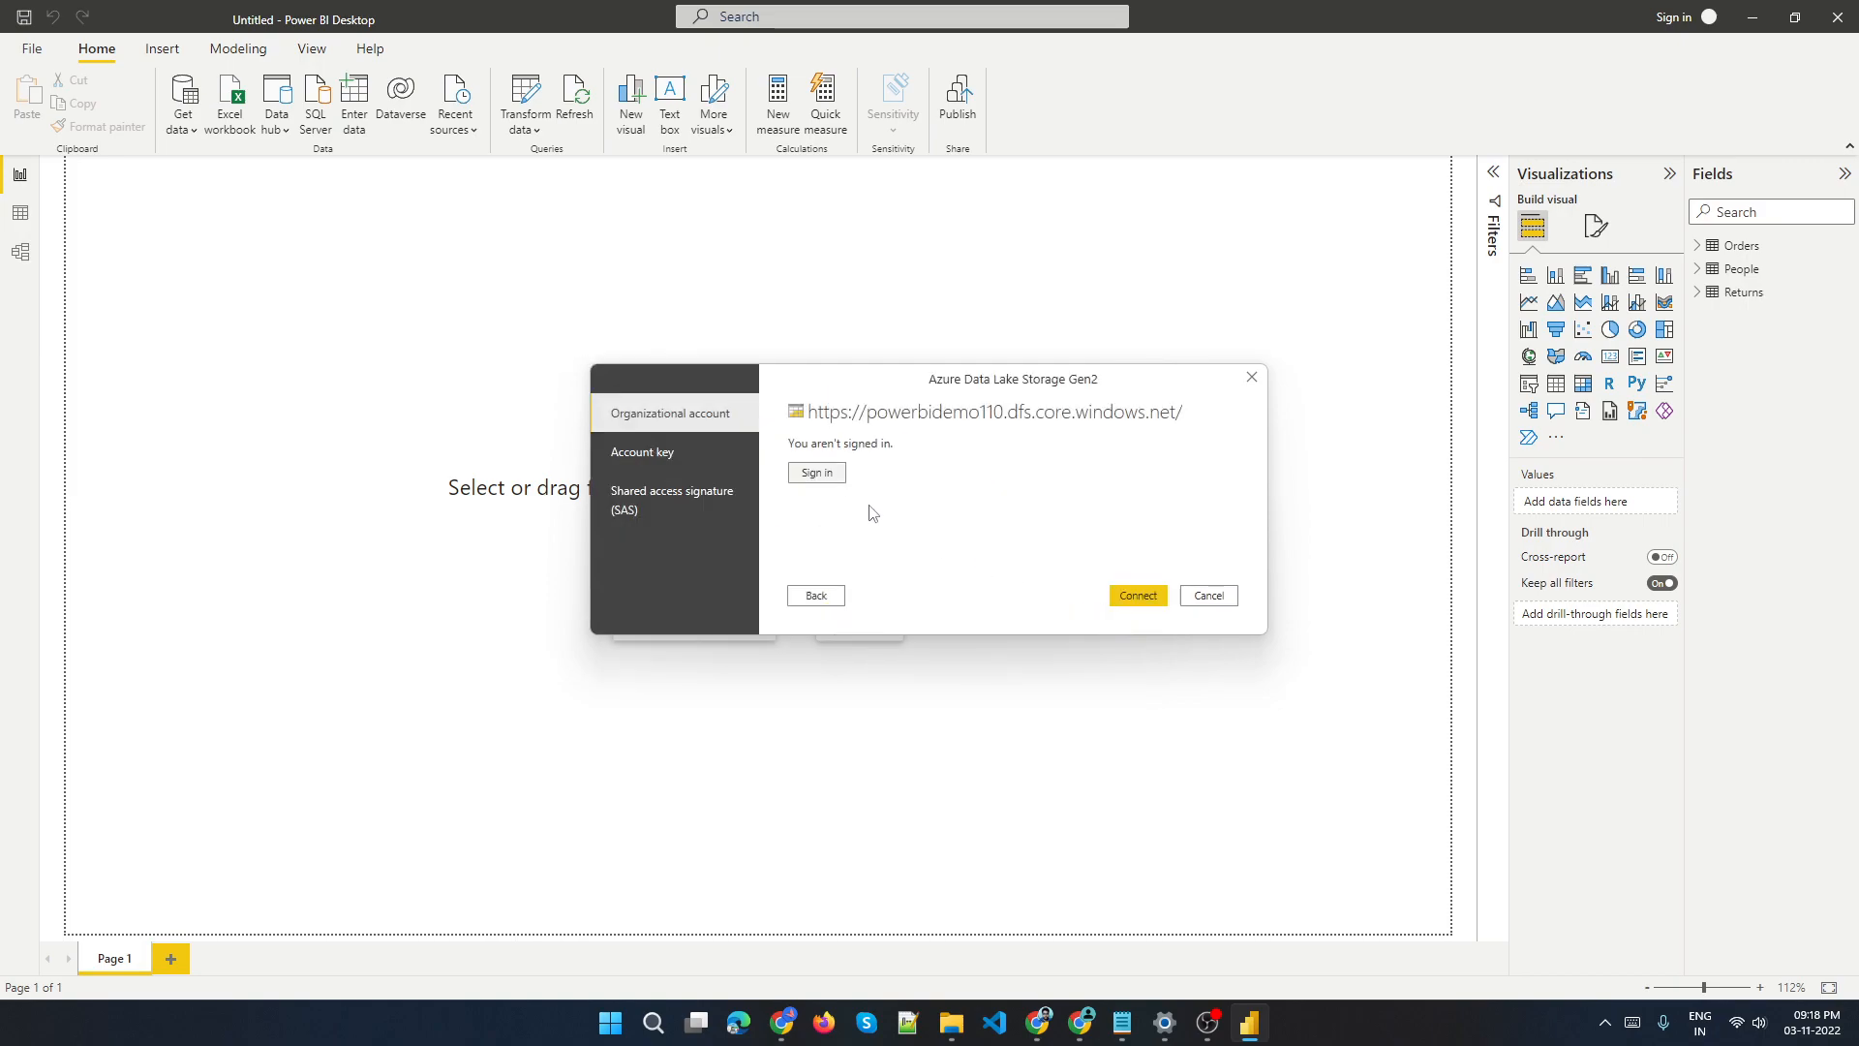
drag(873, 387, 783, 262)
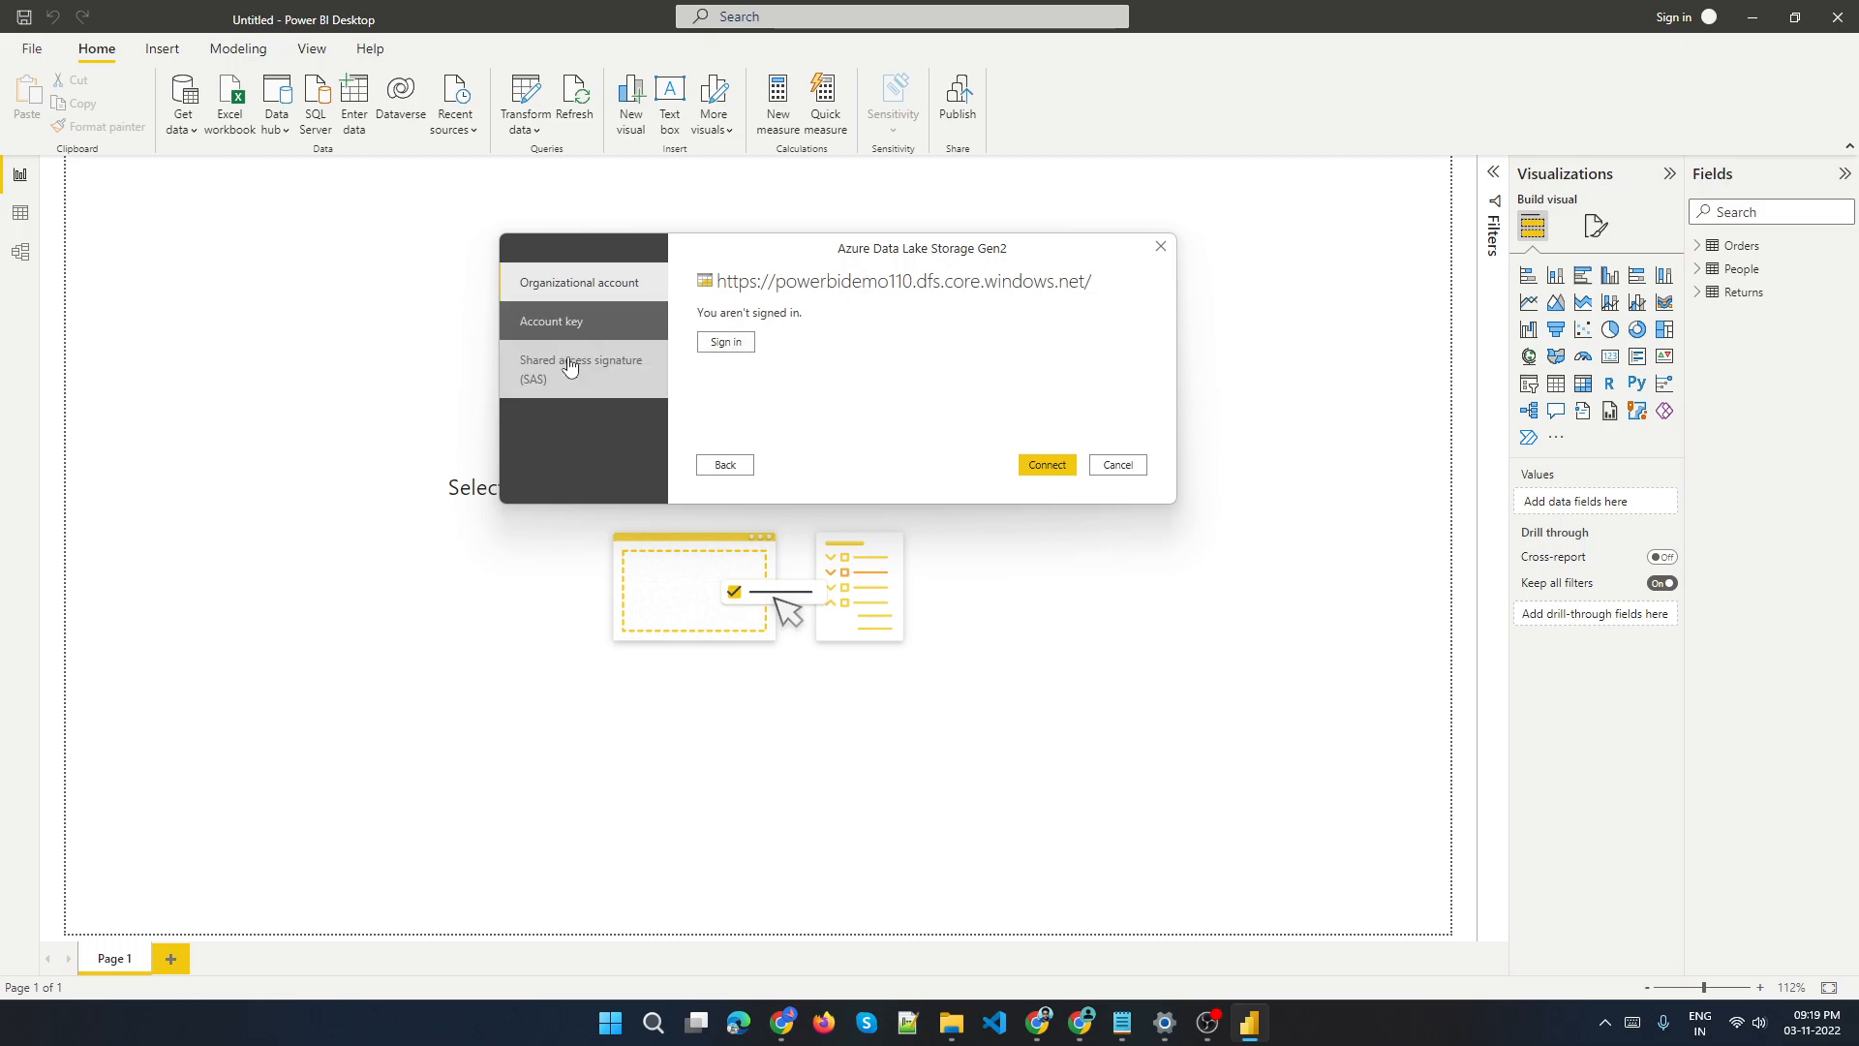
click(569, 320)
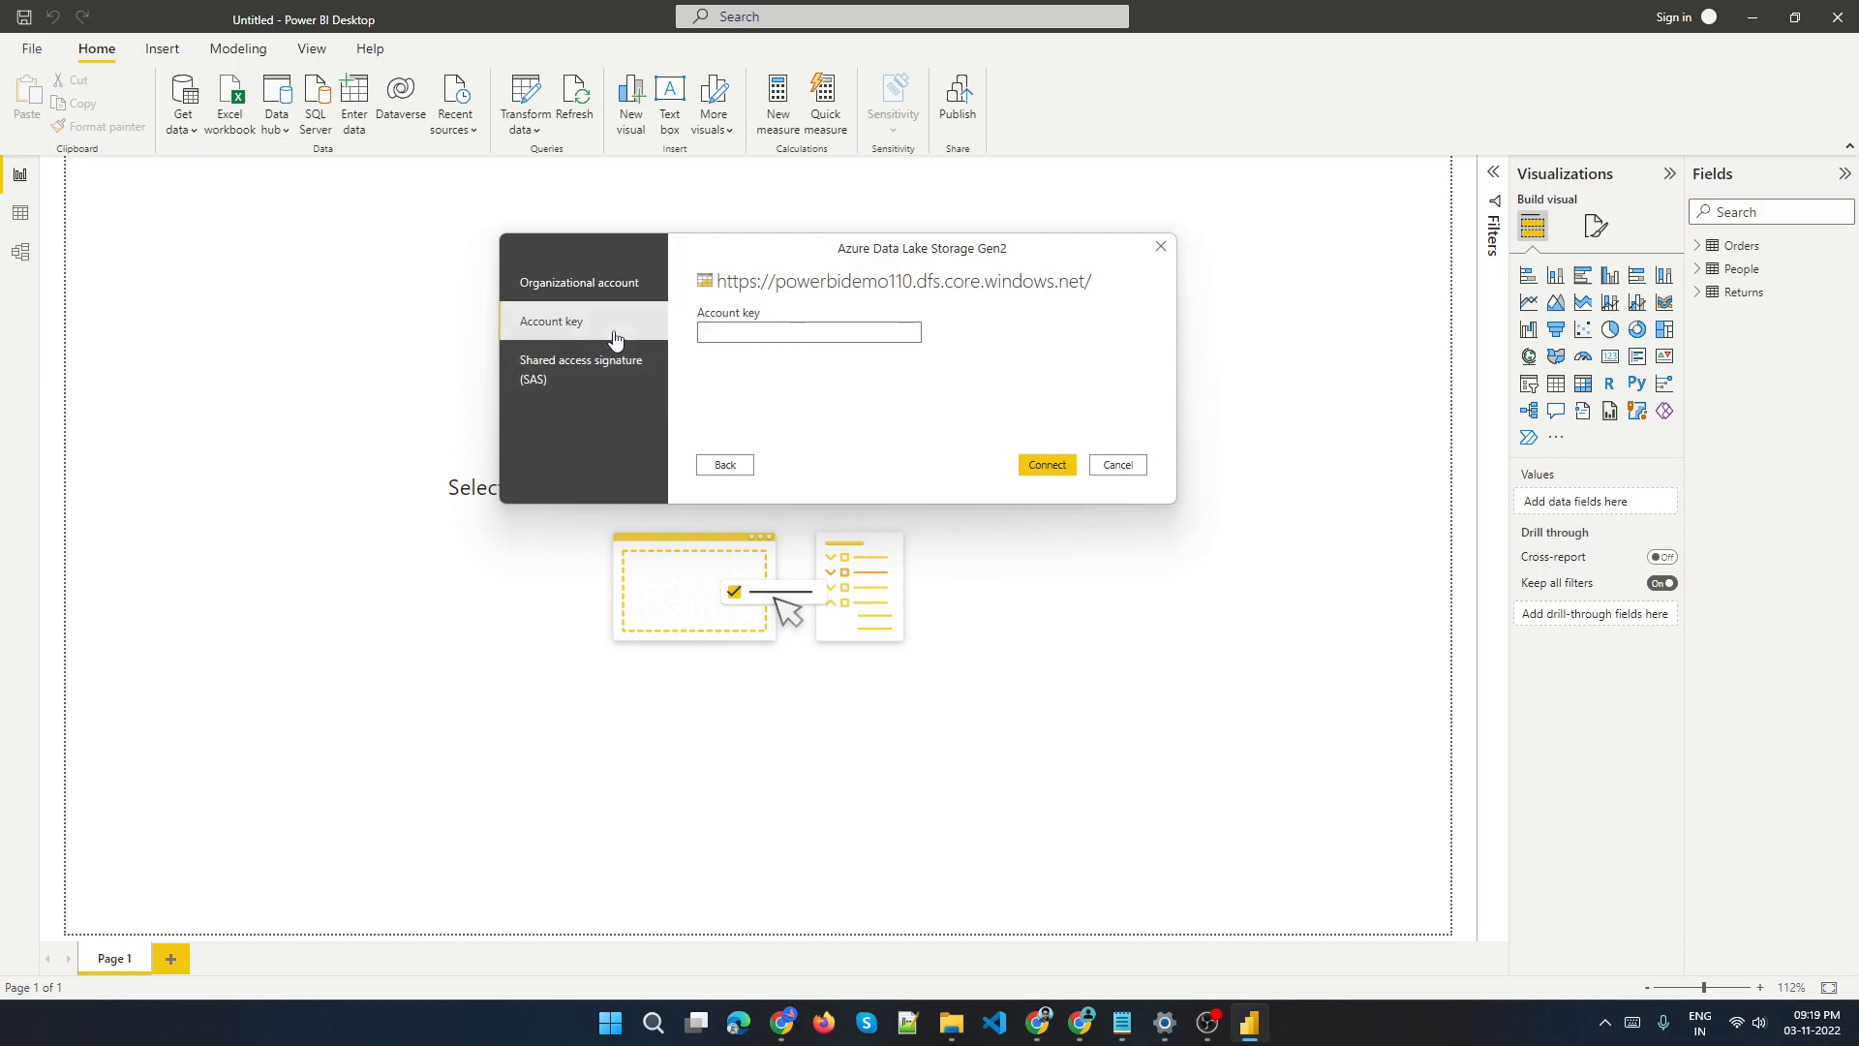
Step: Reveal key1 under Azure Access keys, paste it into Power BI's Account key field, and connect
click(1082, 1024)
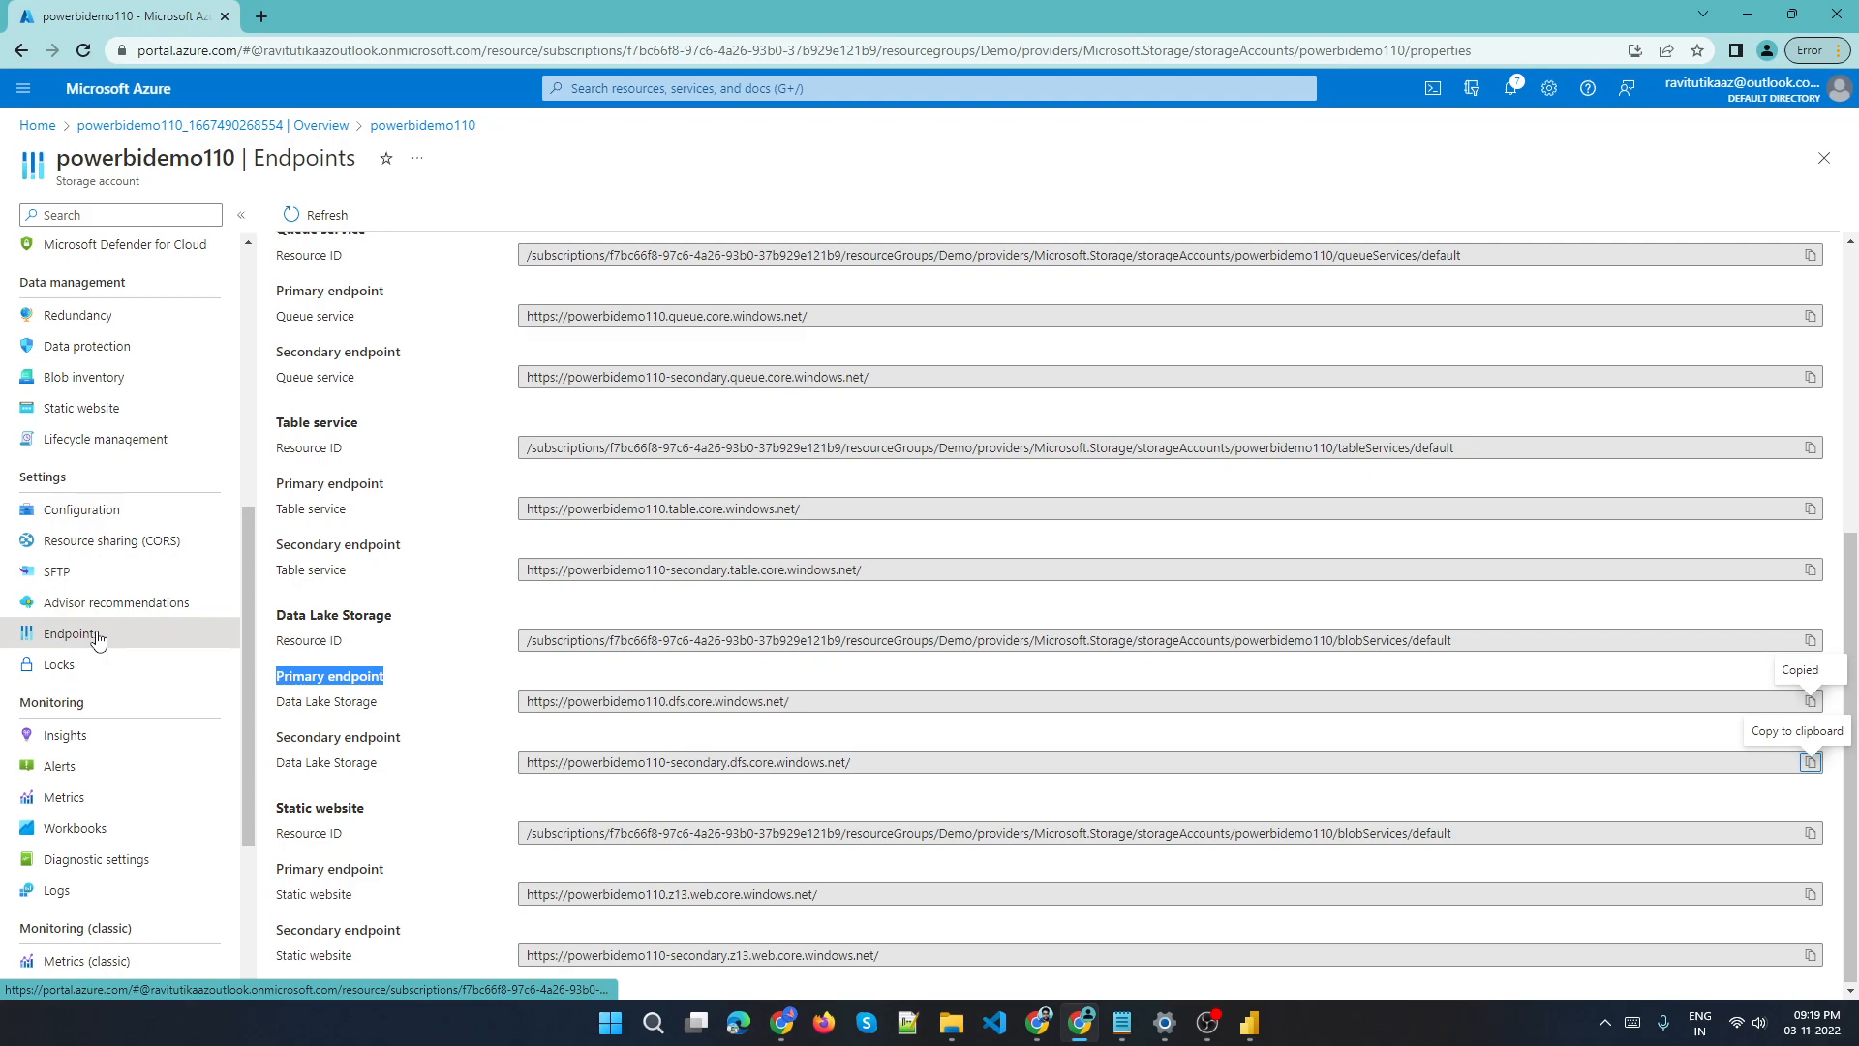
scroll(117, 775, up, 4)
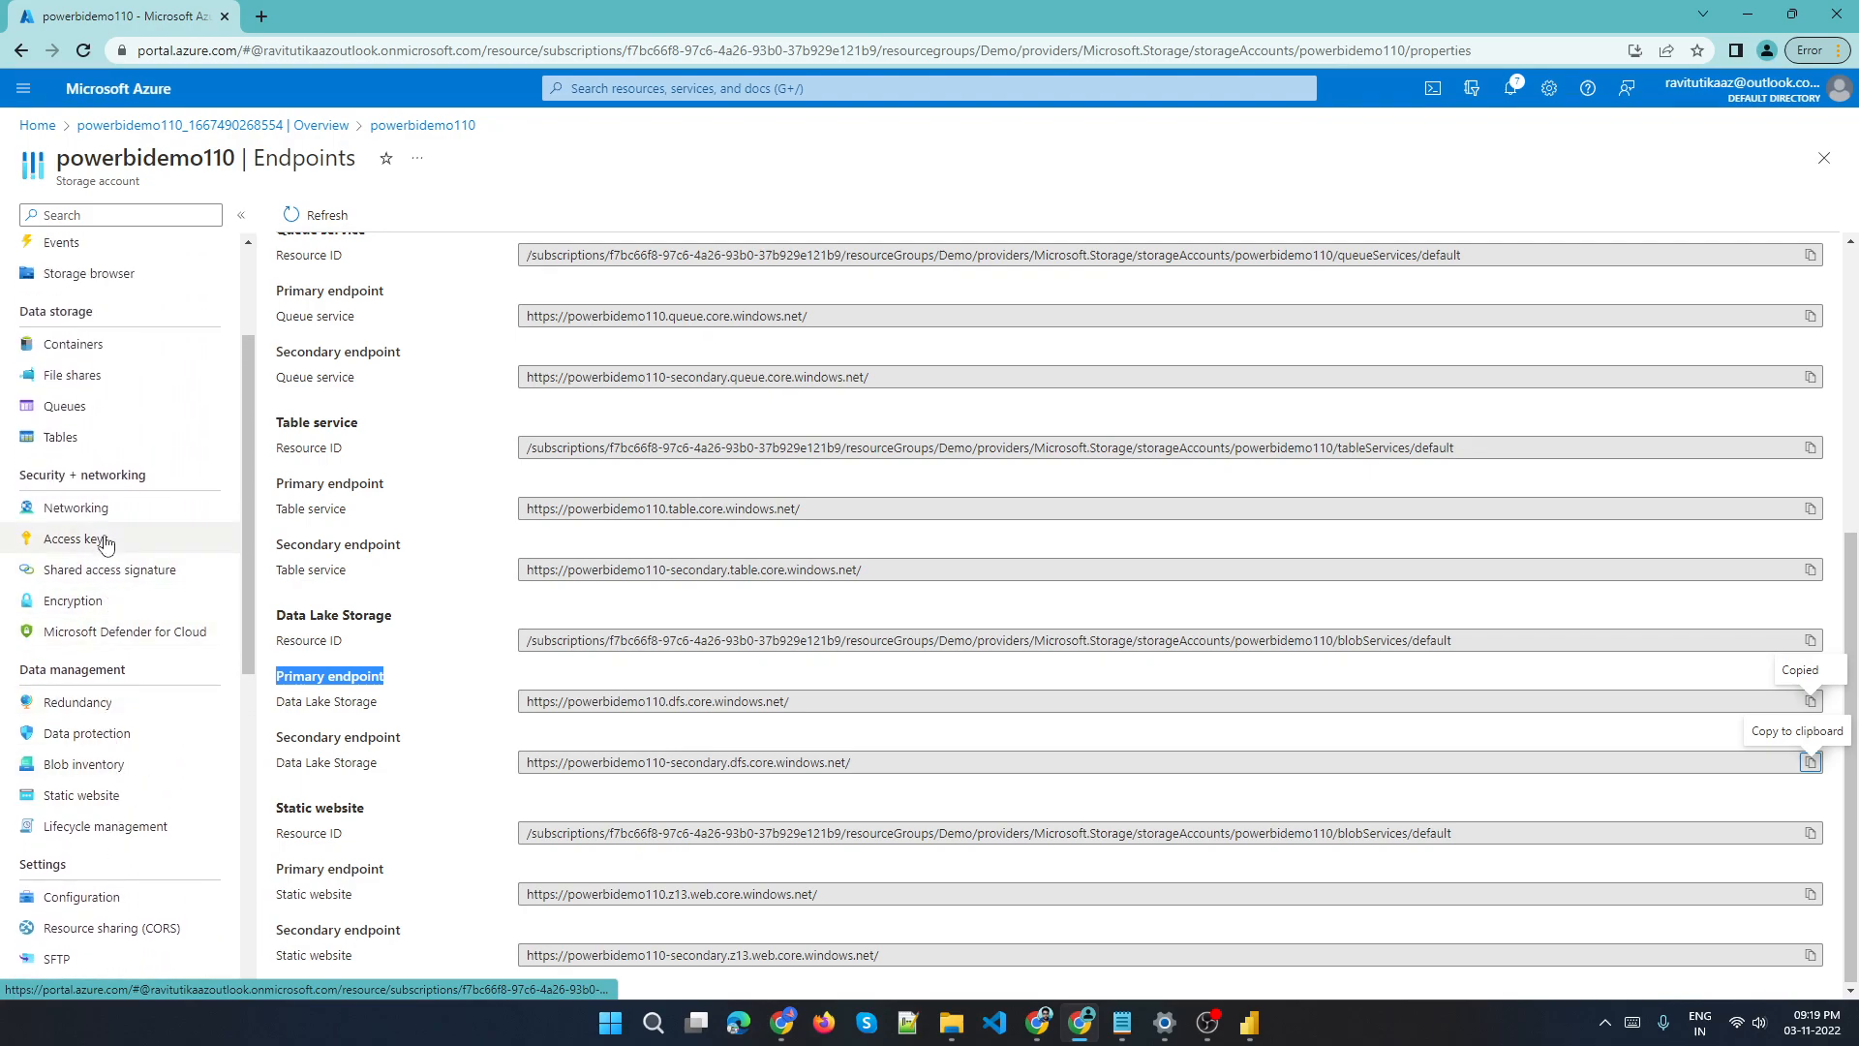
click(105, 543)
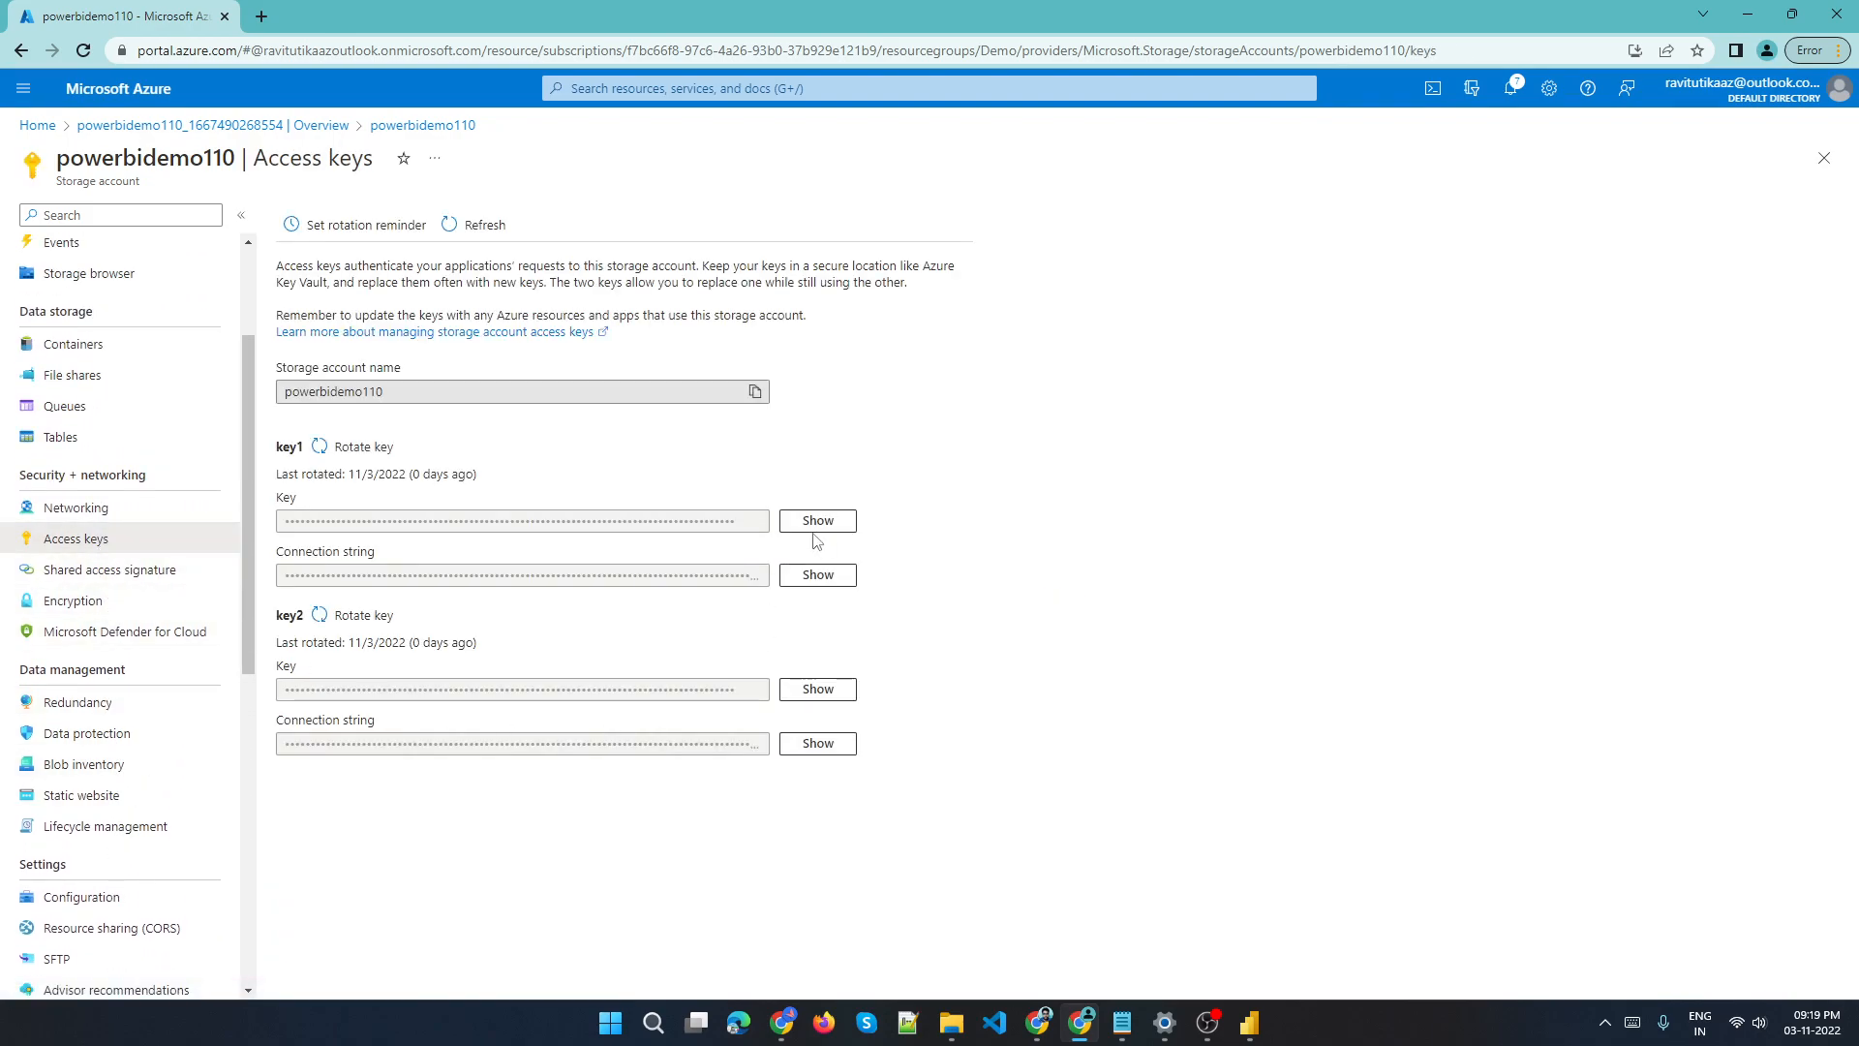
click(818, 523)
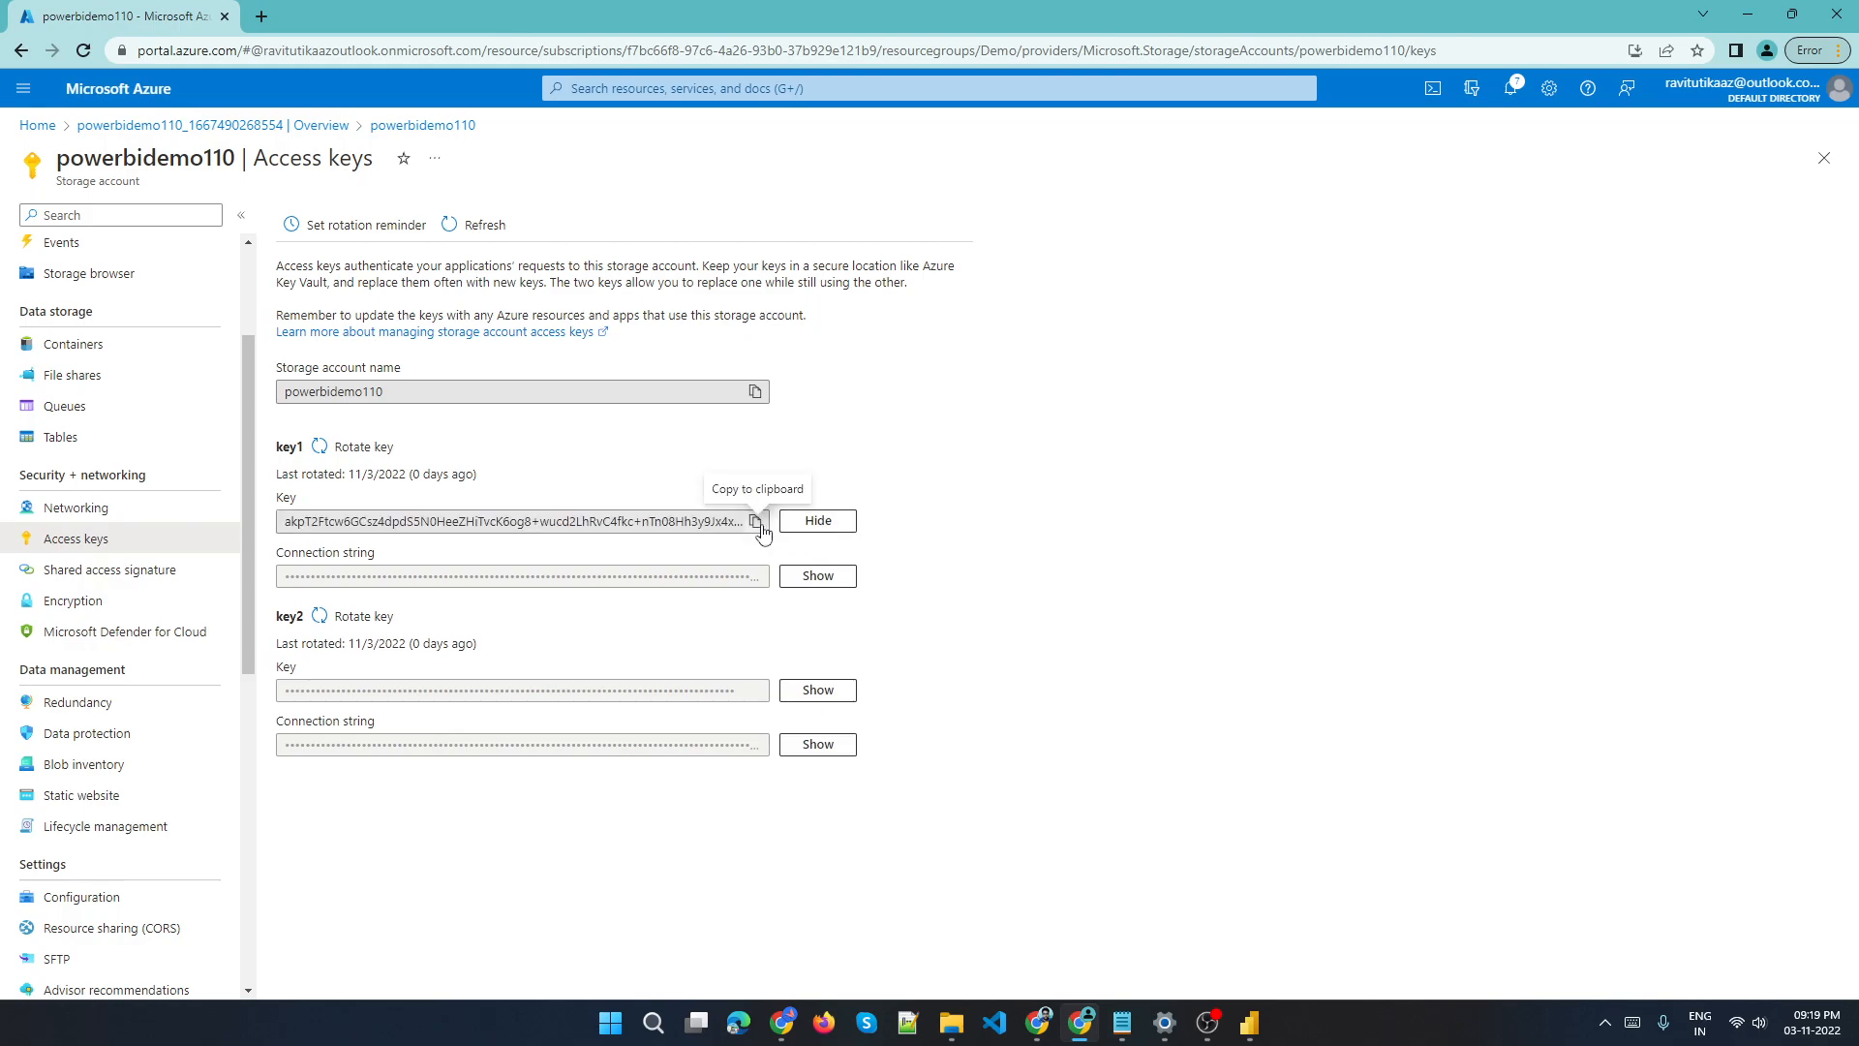
key(alt+Tab)
click(762, 342)
key(ctrl+v)
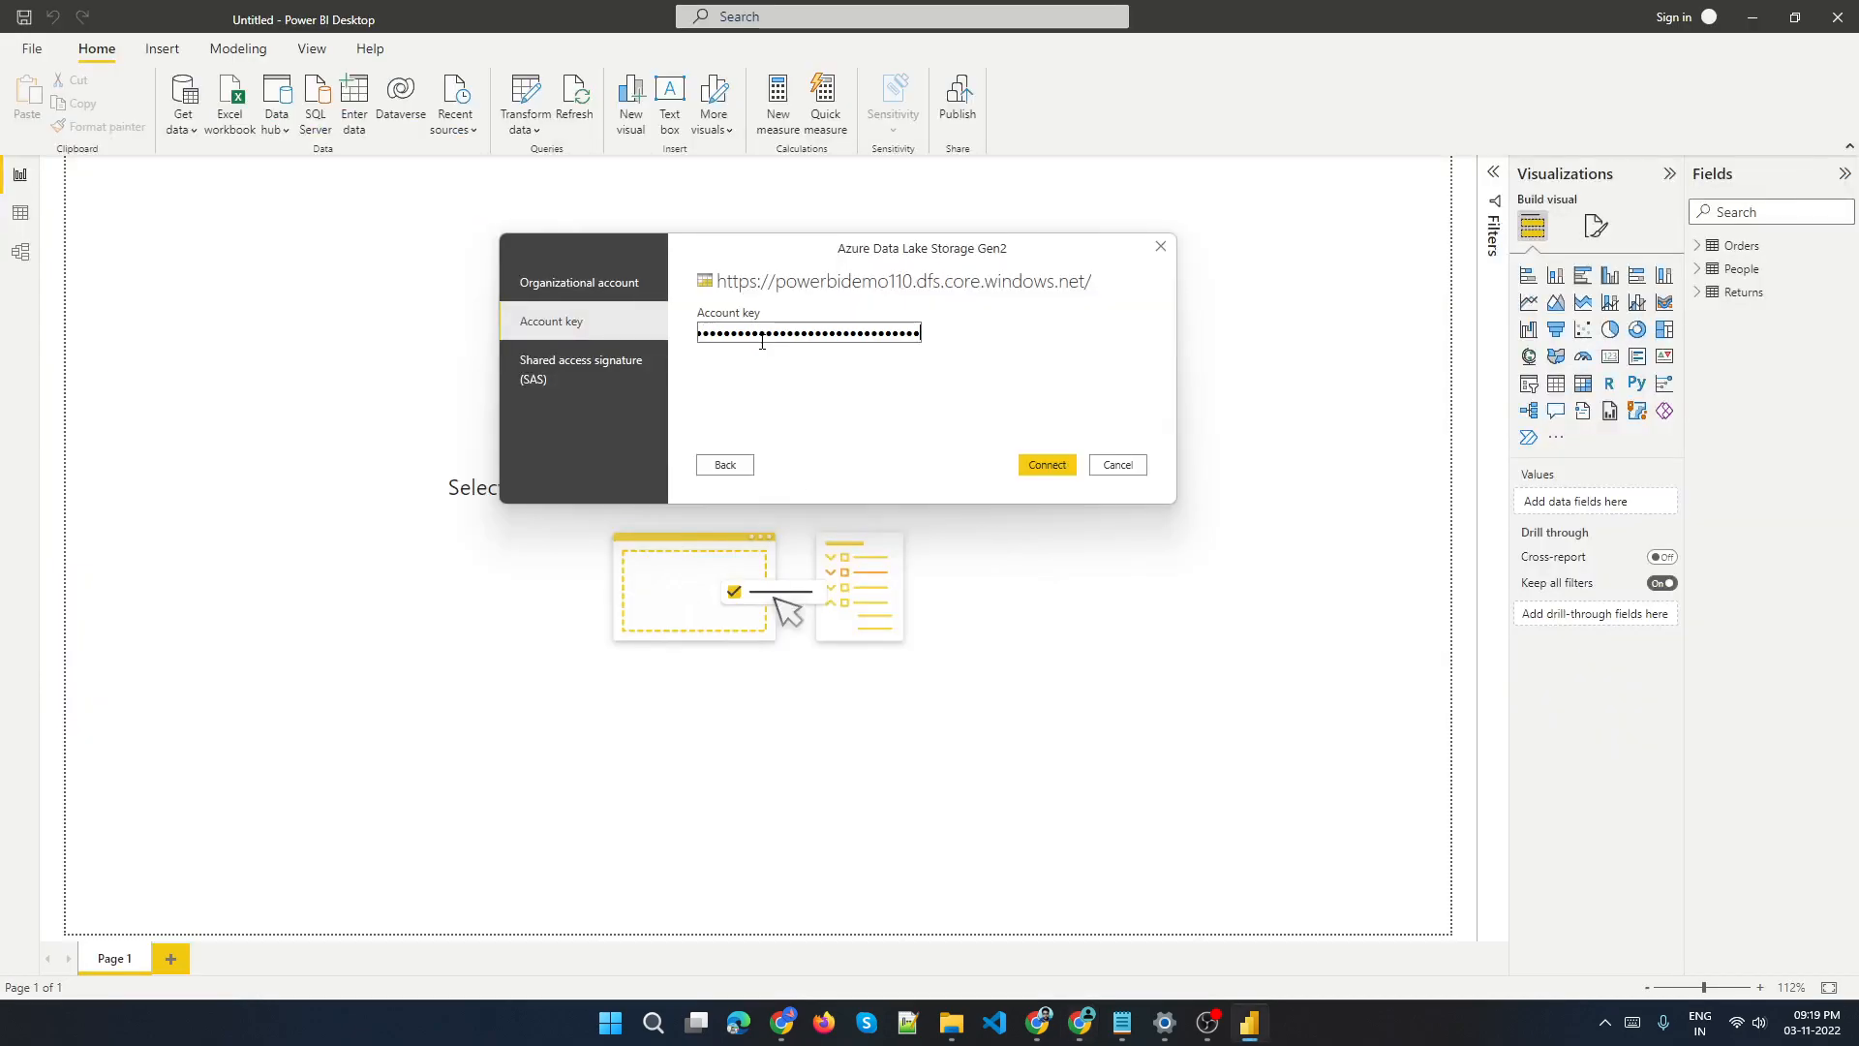
click(1047, 469)
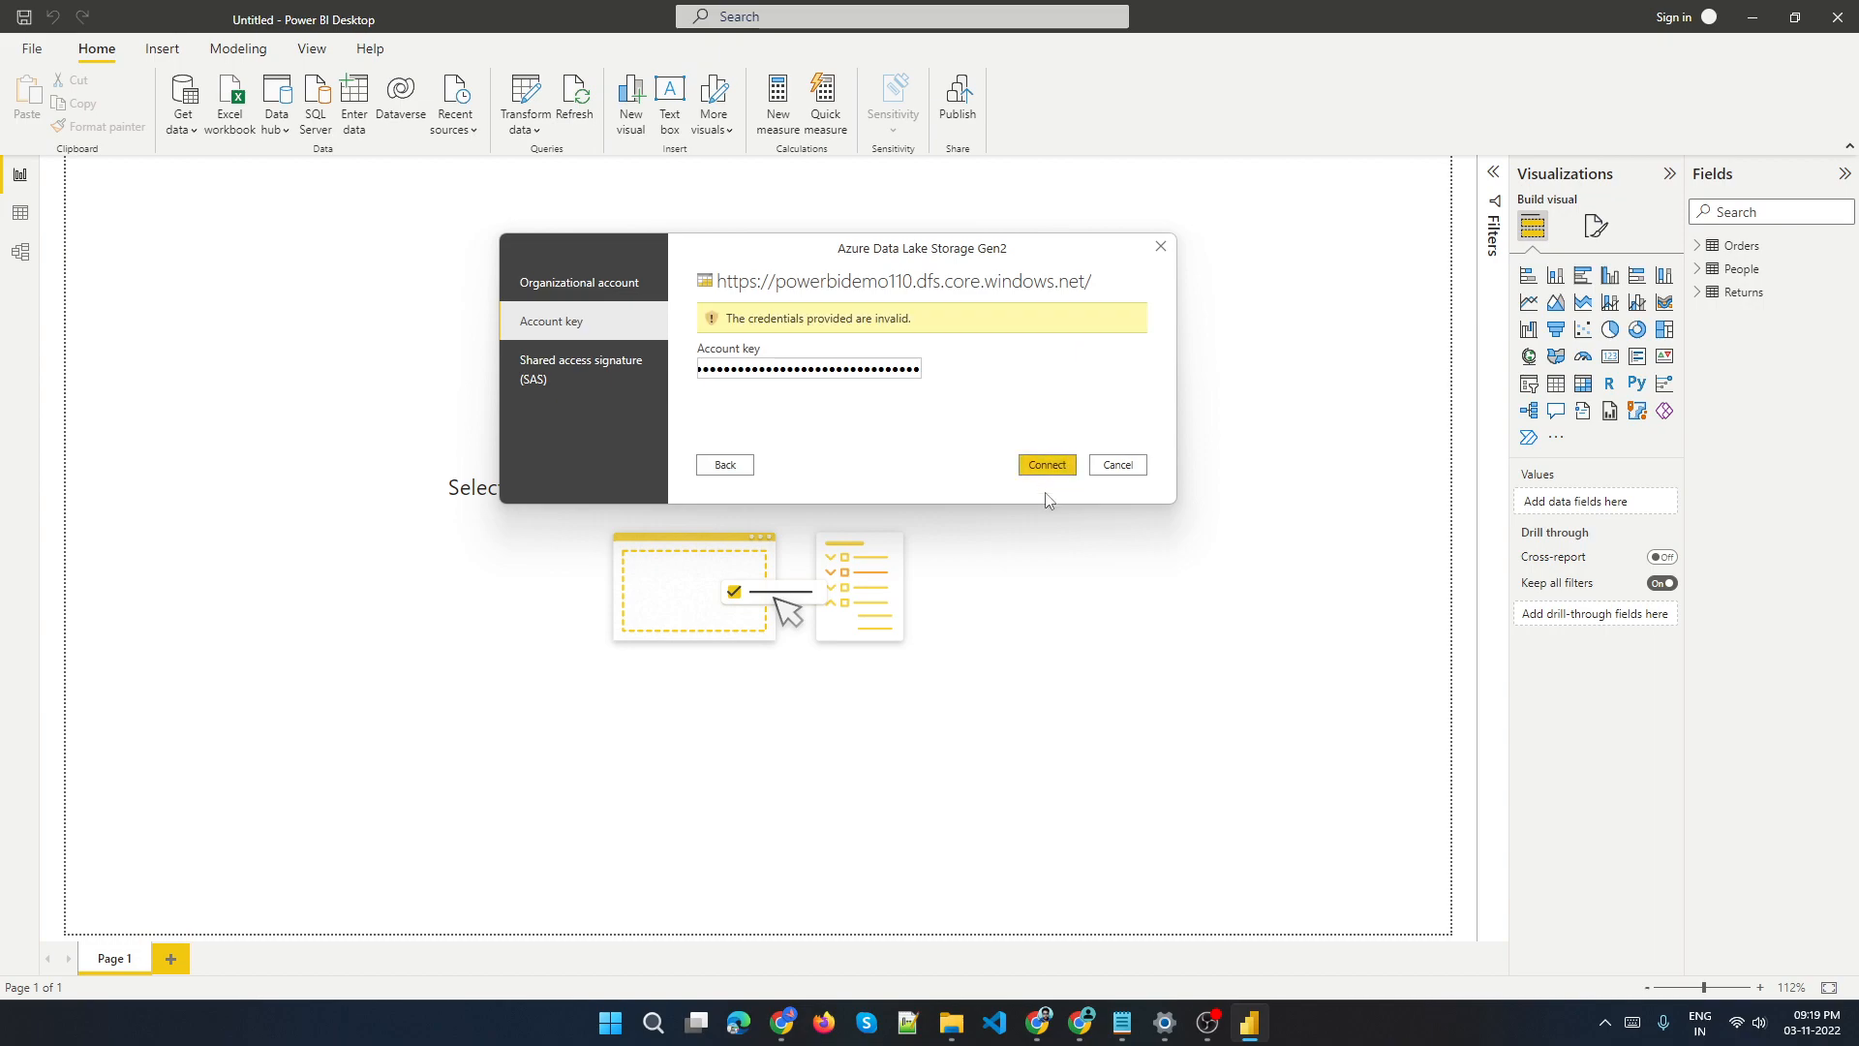
Step: After the invalid-key error, clear the field, recopy key1, paste it, and connect again
click(775, 367)
key(ctrl+a)
key(BackSpace)
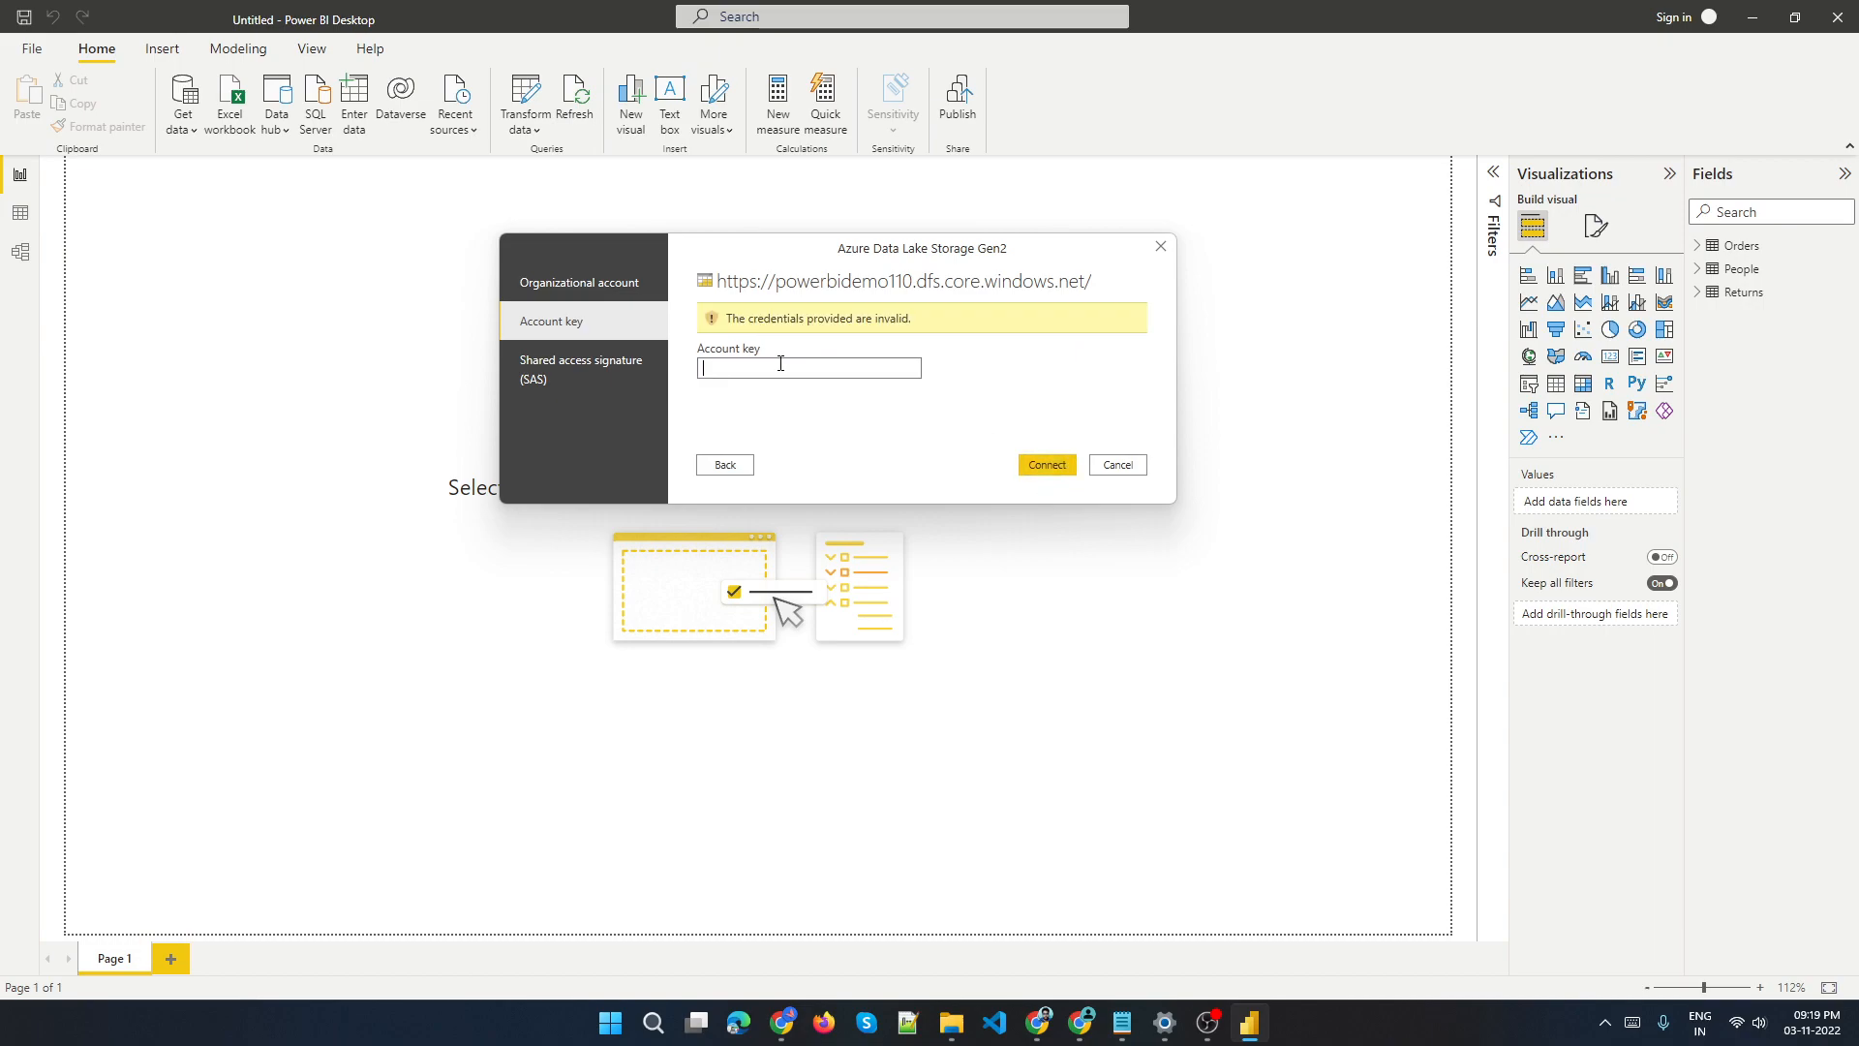
key(alt+Tab)
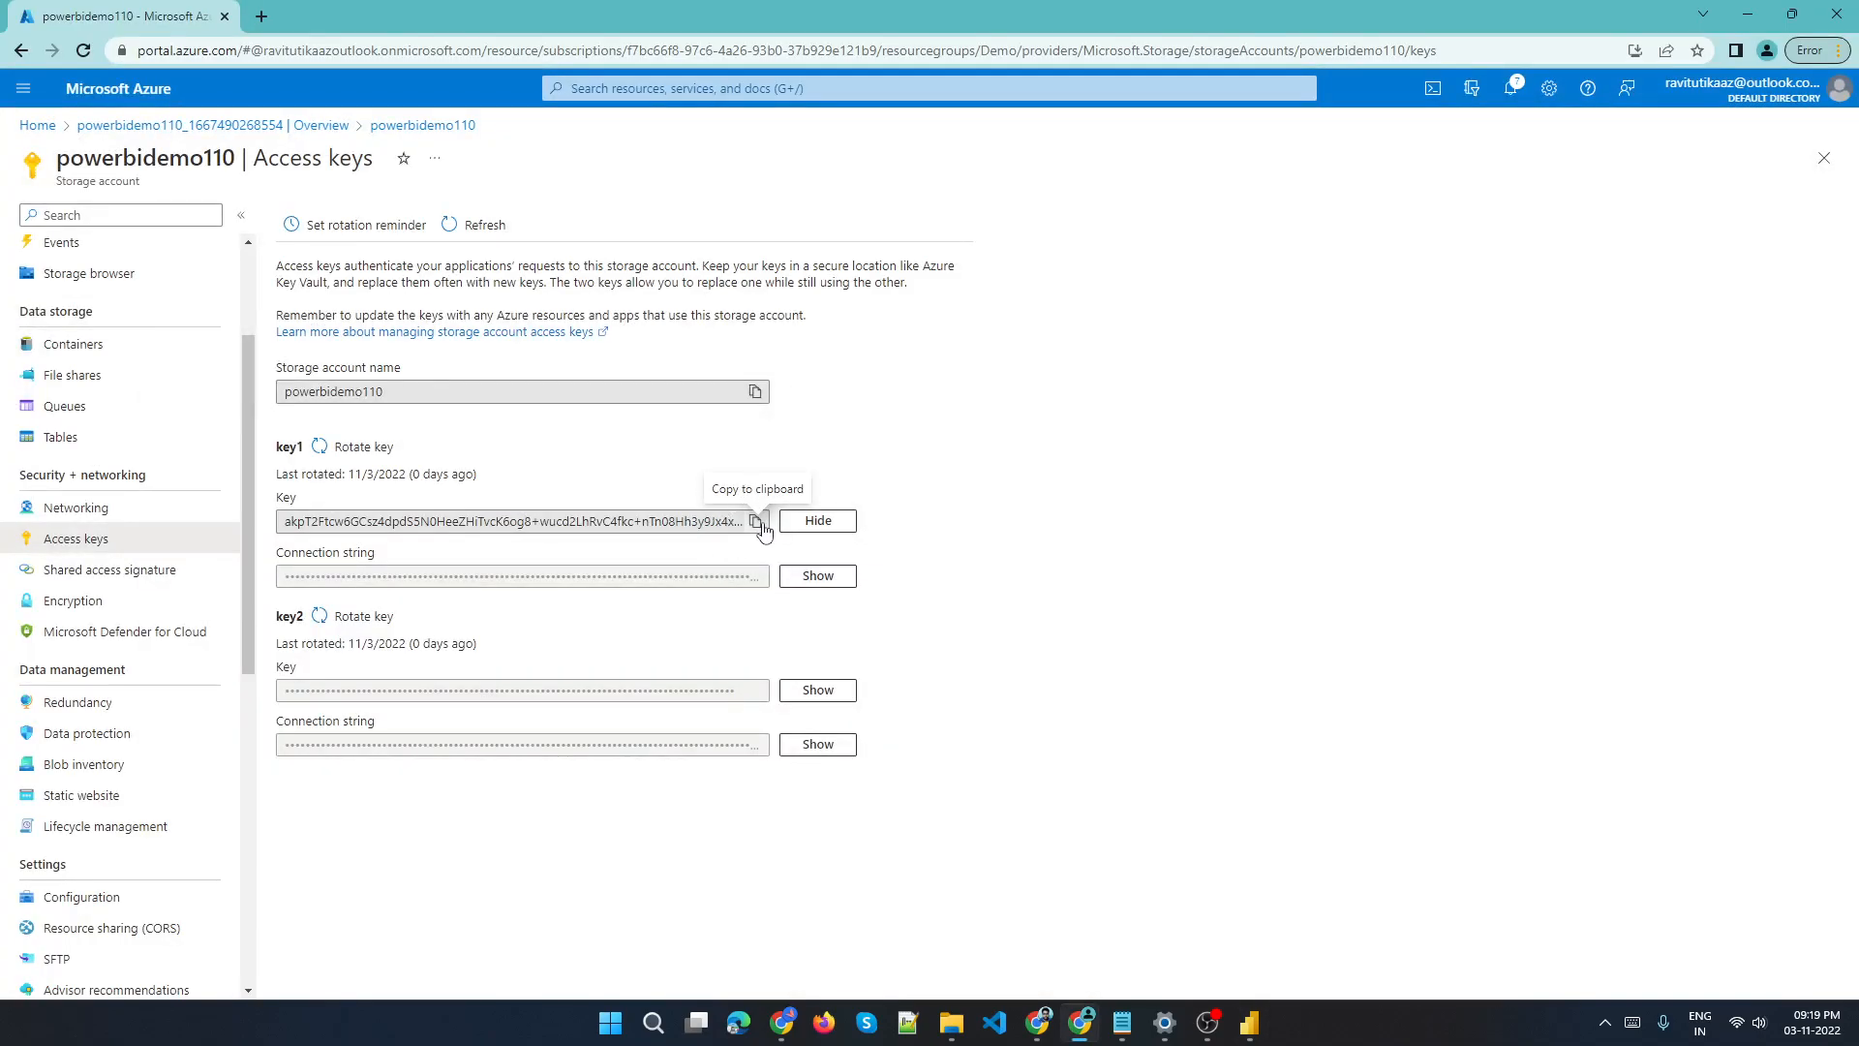
click(756, 522)
key(alt+Tab)
key(ctrl+v)
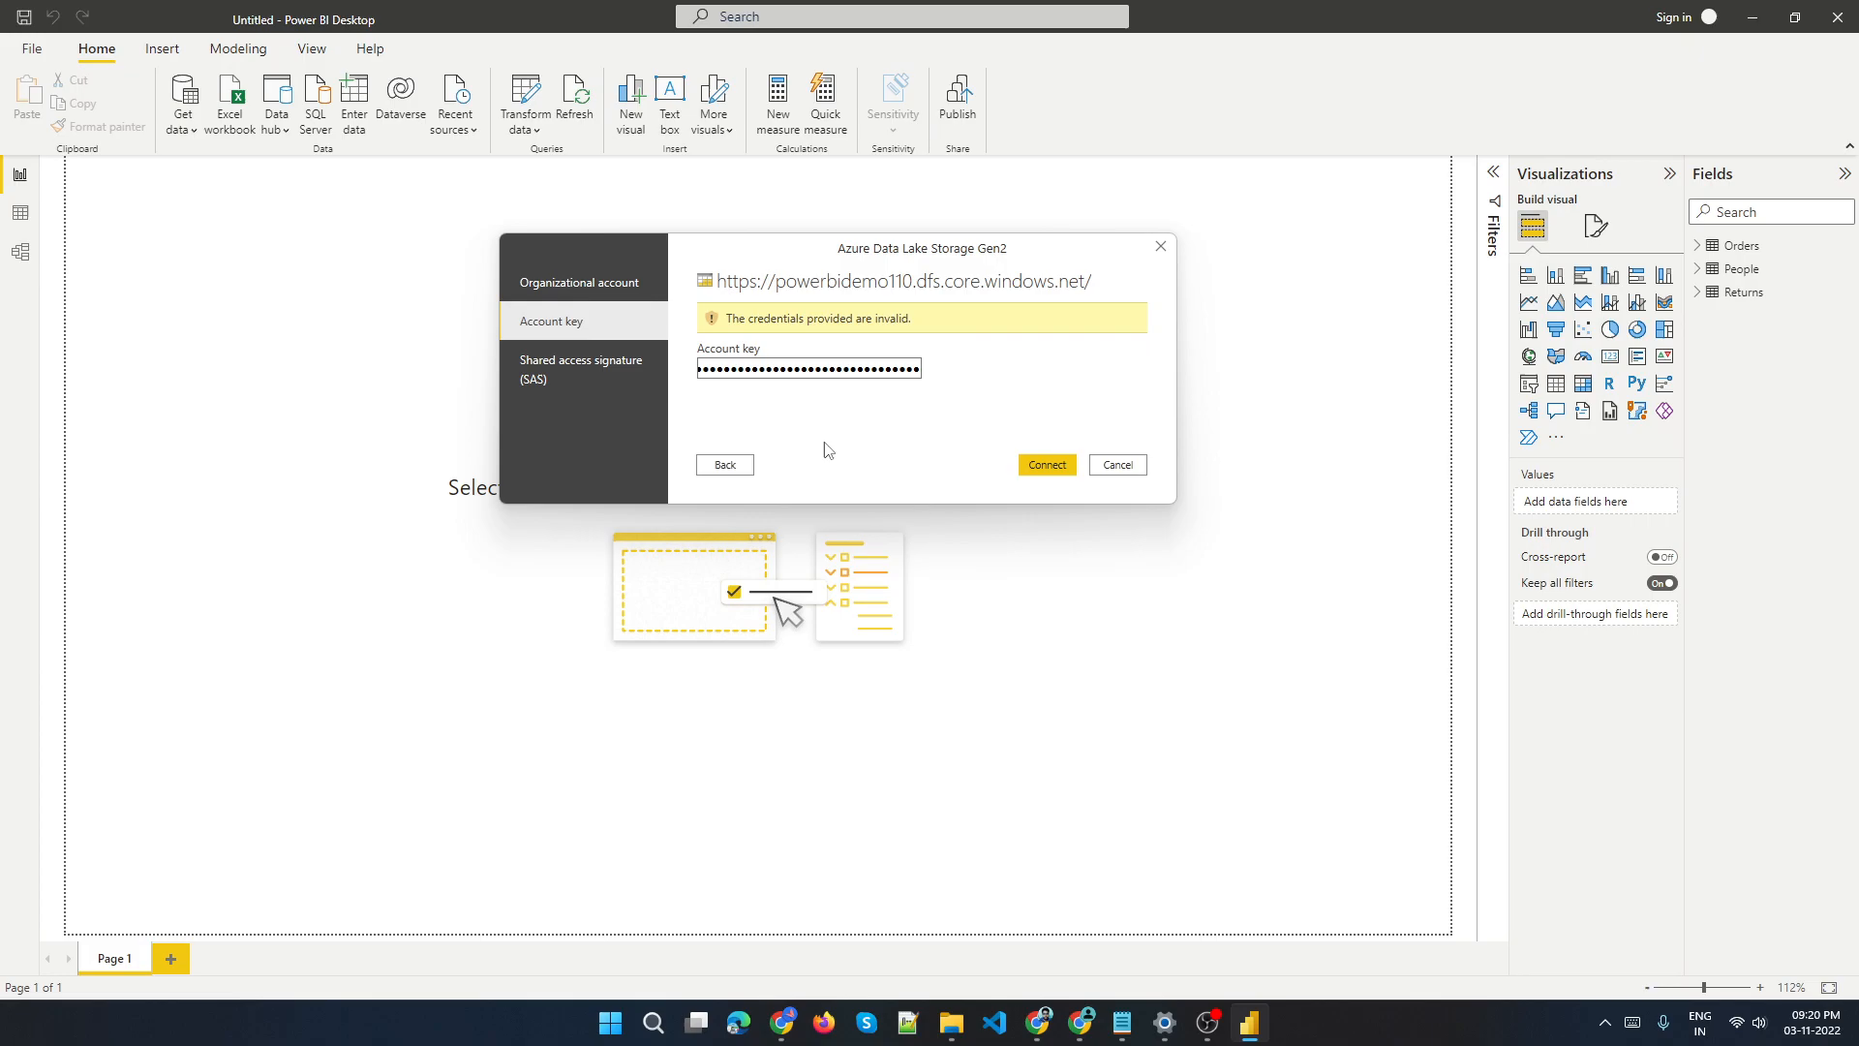
click(1050, 466)
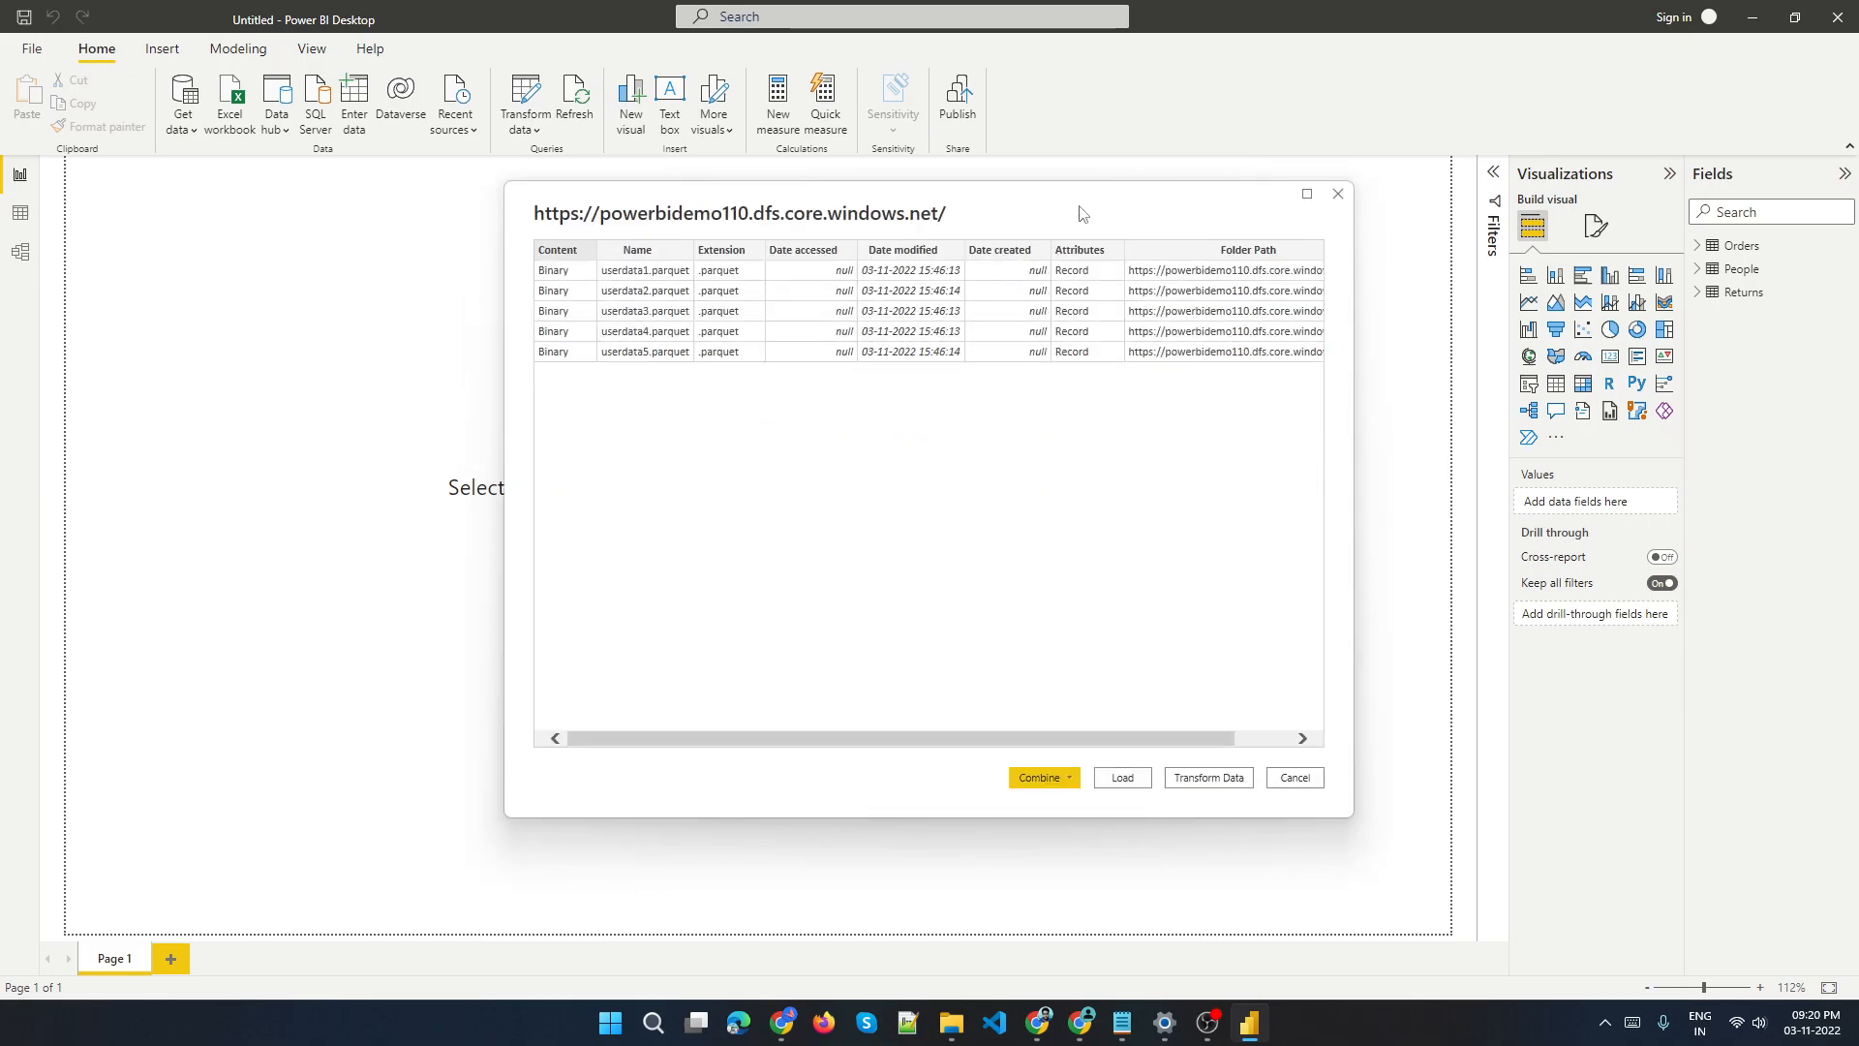
Step: Use Combine & Transform Data on the five userdata files and accept the Parquet preview
drag(1081, 213, 901, 203)
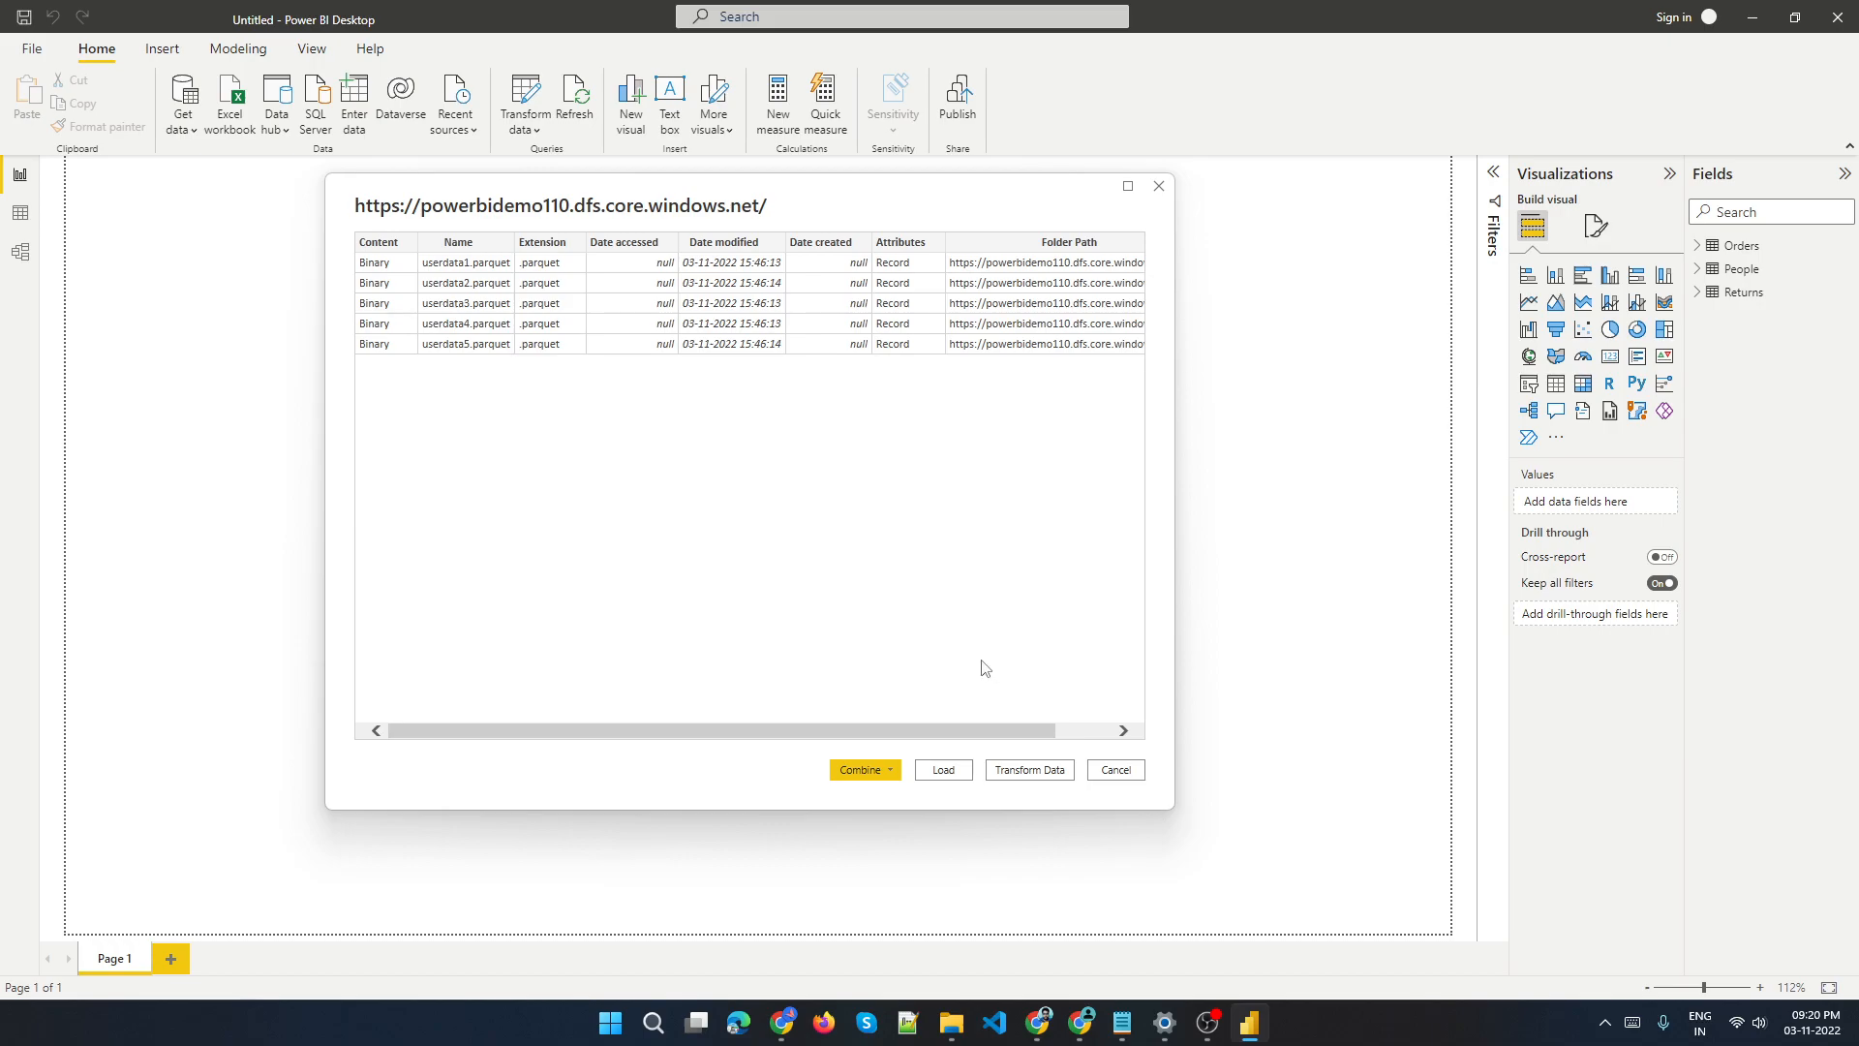
click(890, 771)
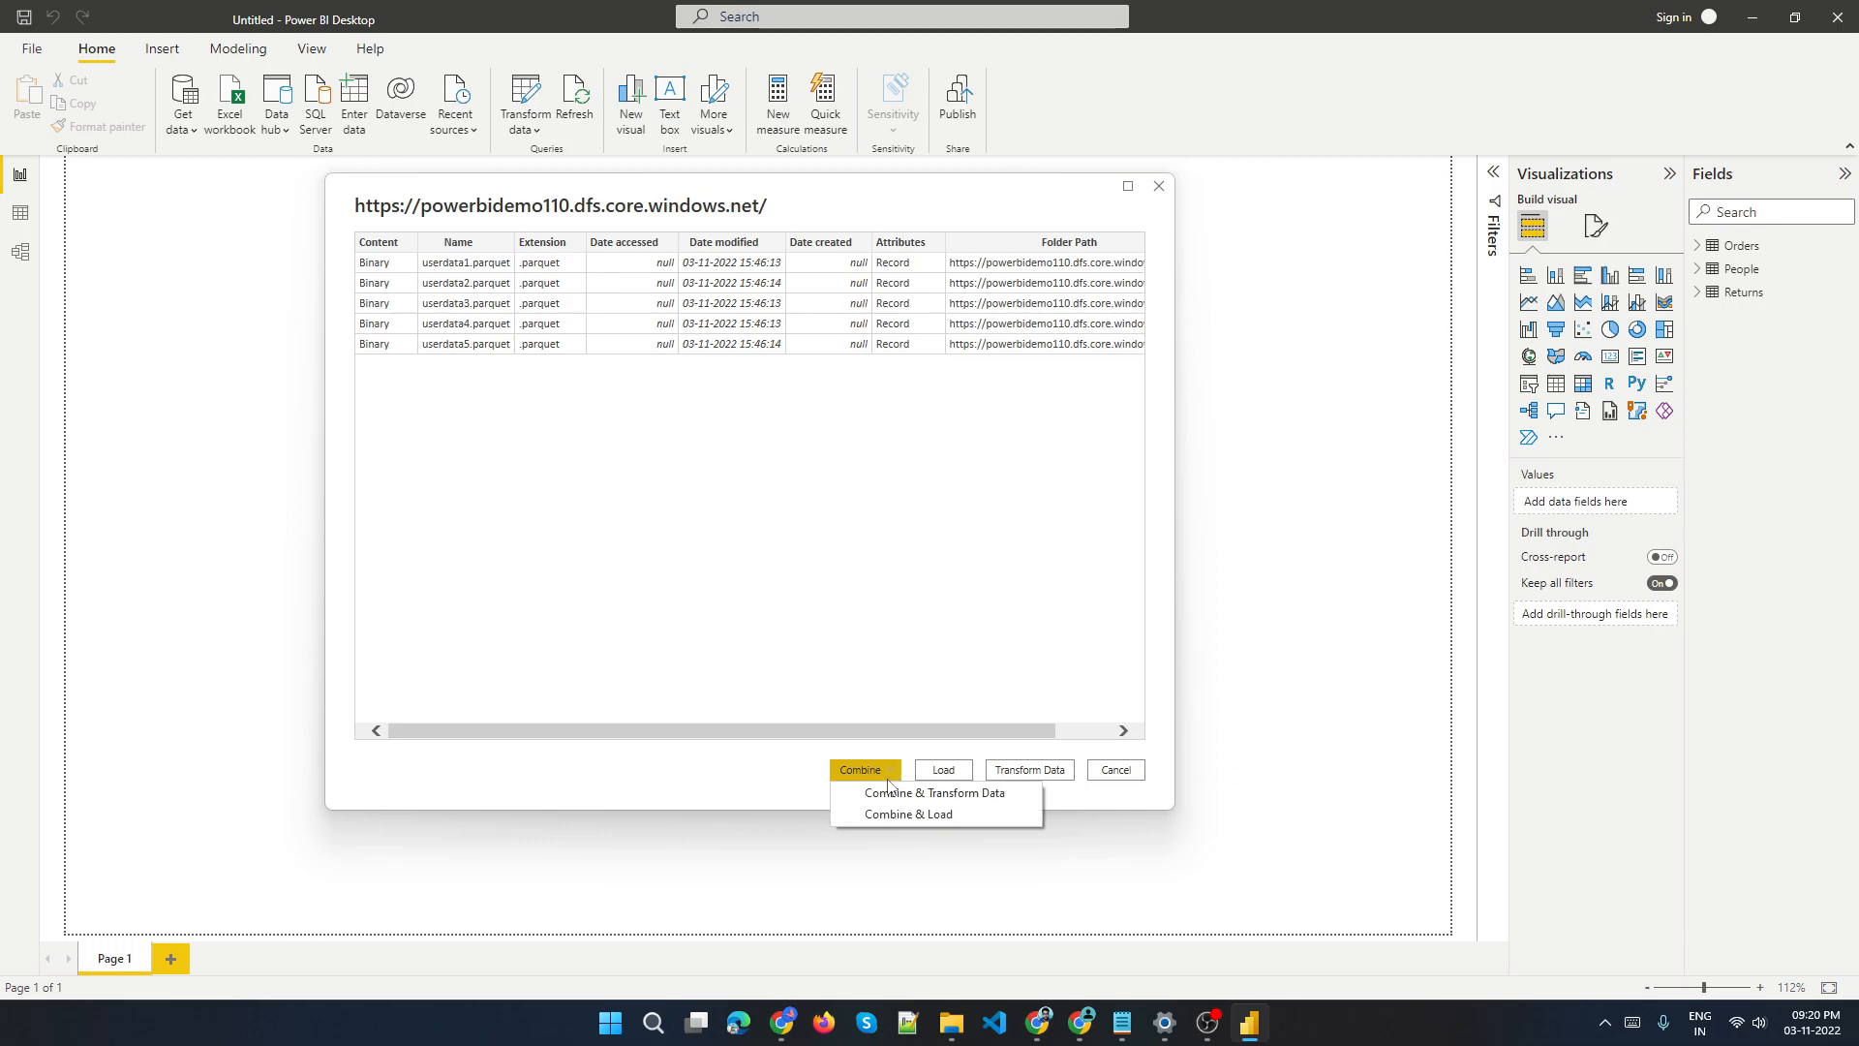
click(926, 798)
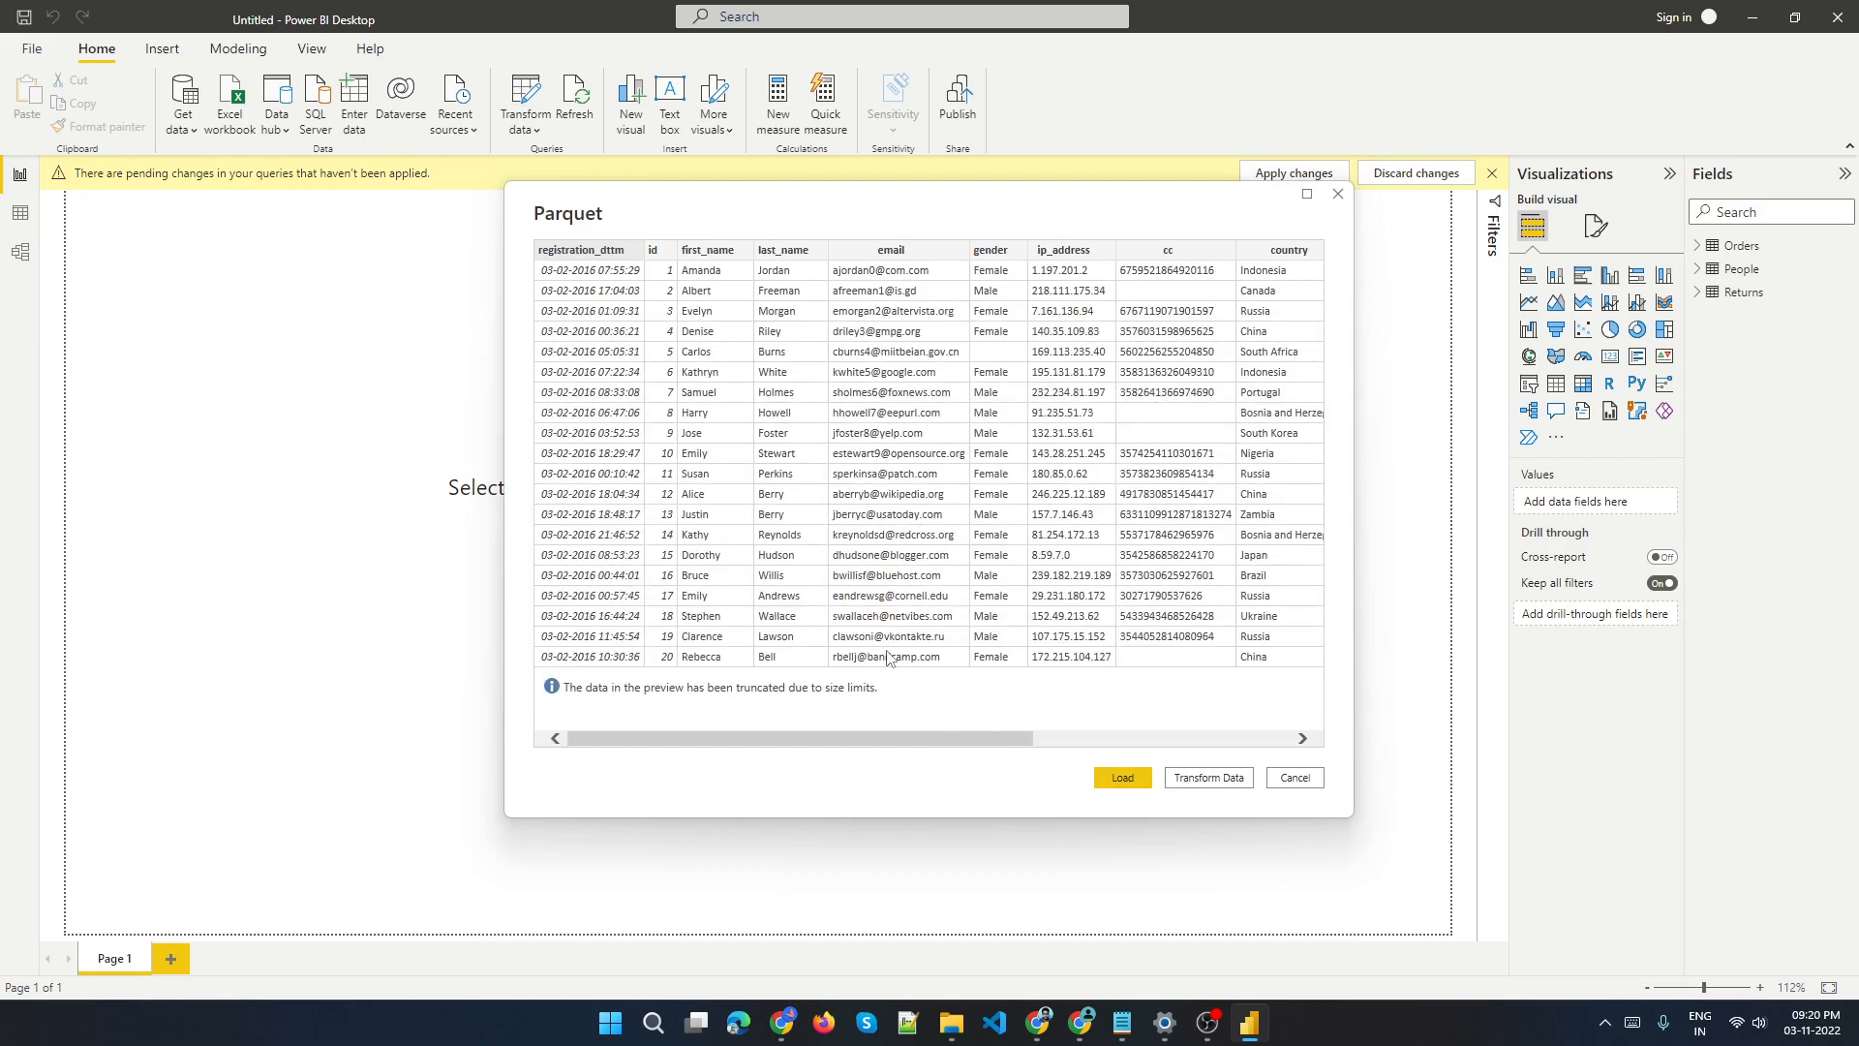
drag(765, 733, 730, 752)
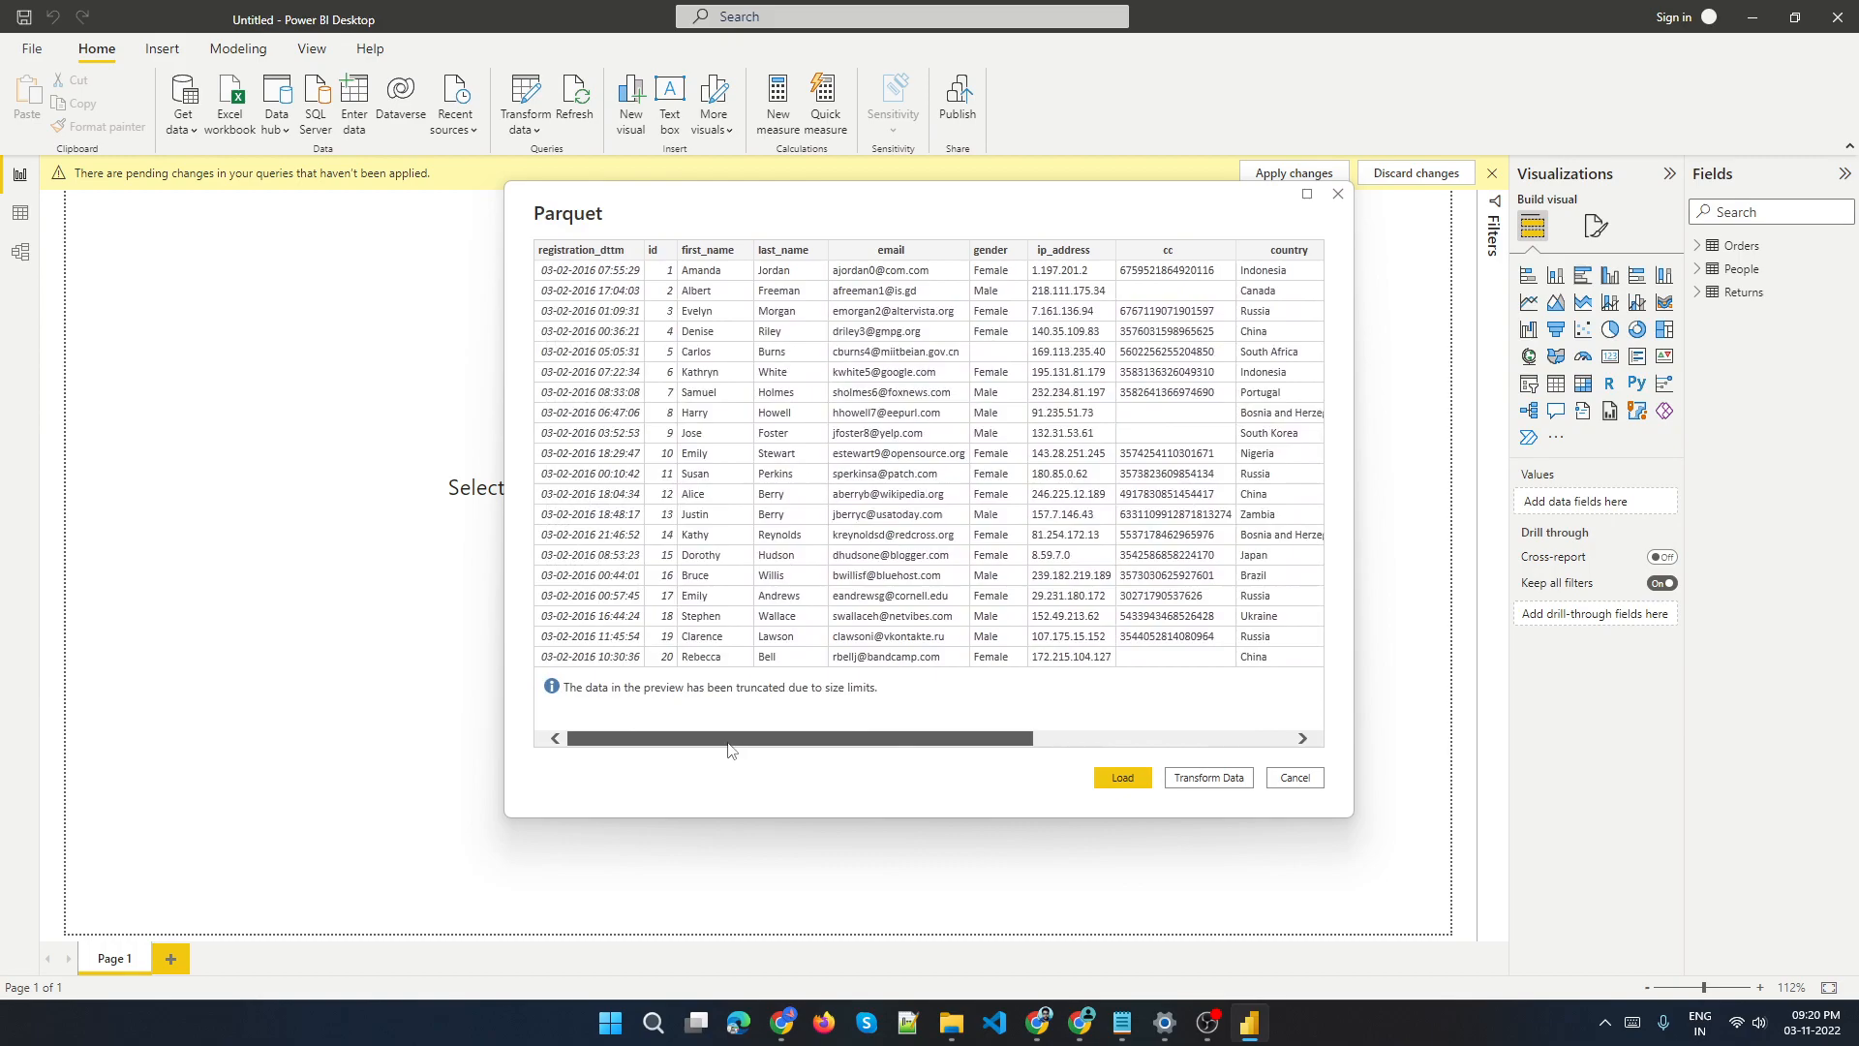
click(1202, 779)
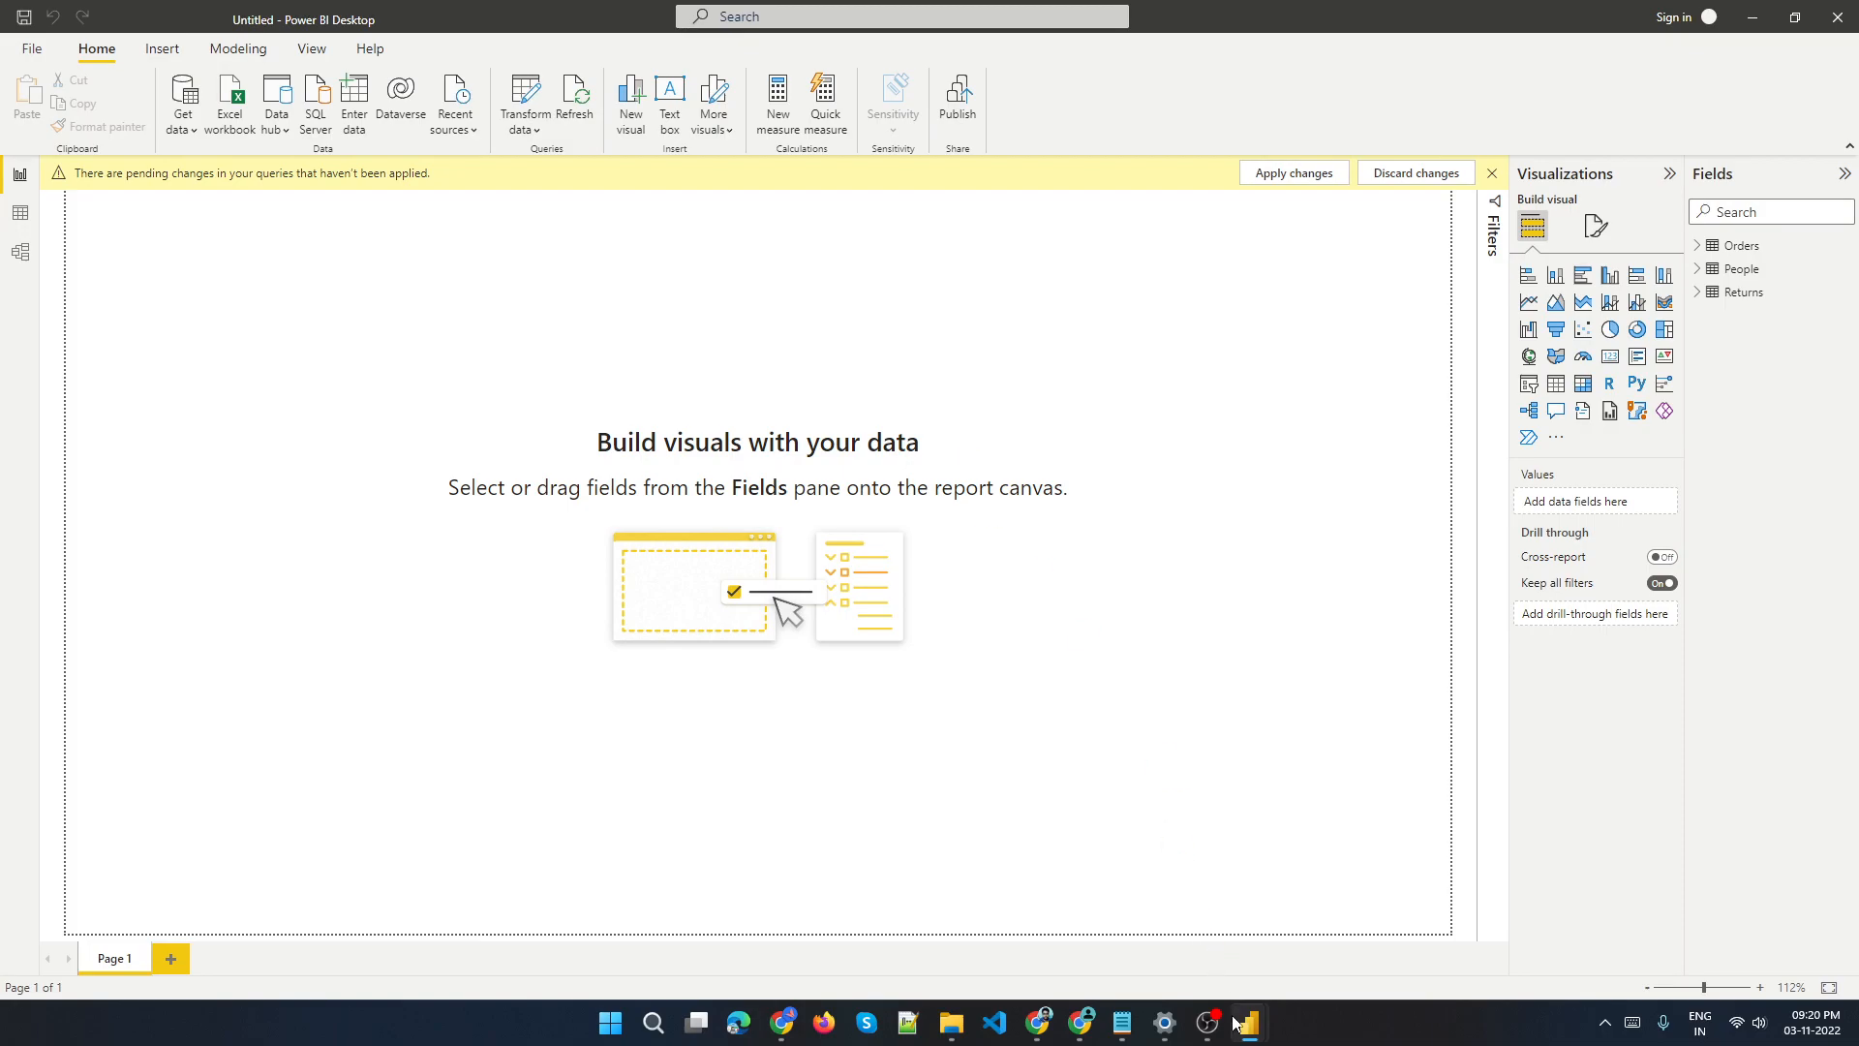
Step: In Power Query Editor, look over the Transform Sample File query and the combined Query1 rows
mouse_move(1249, 1024)
click(1341, 954)
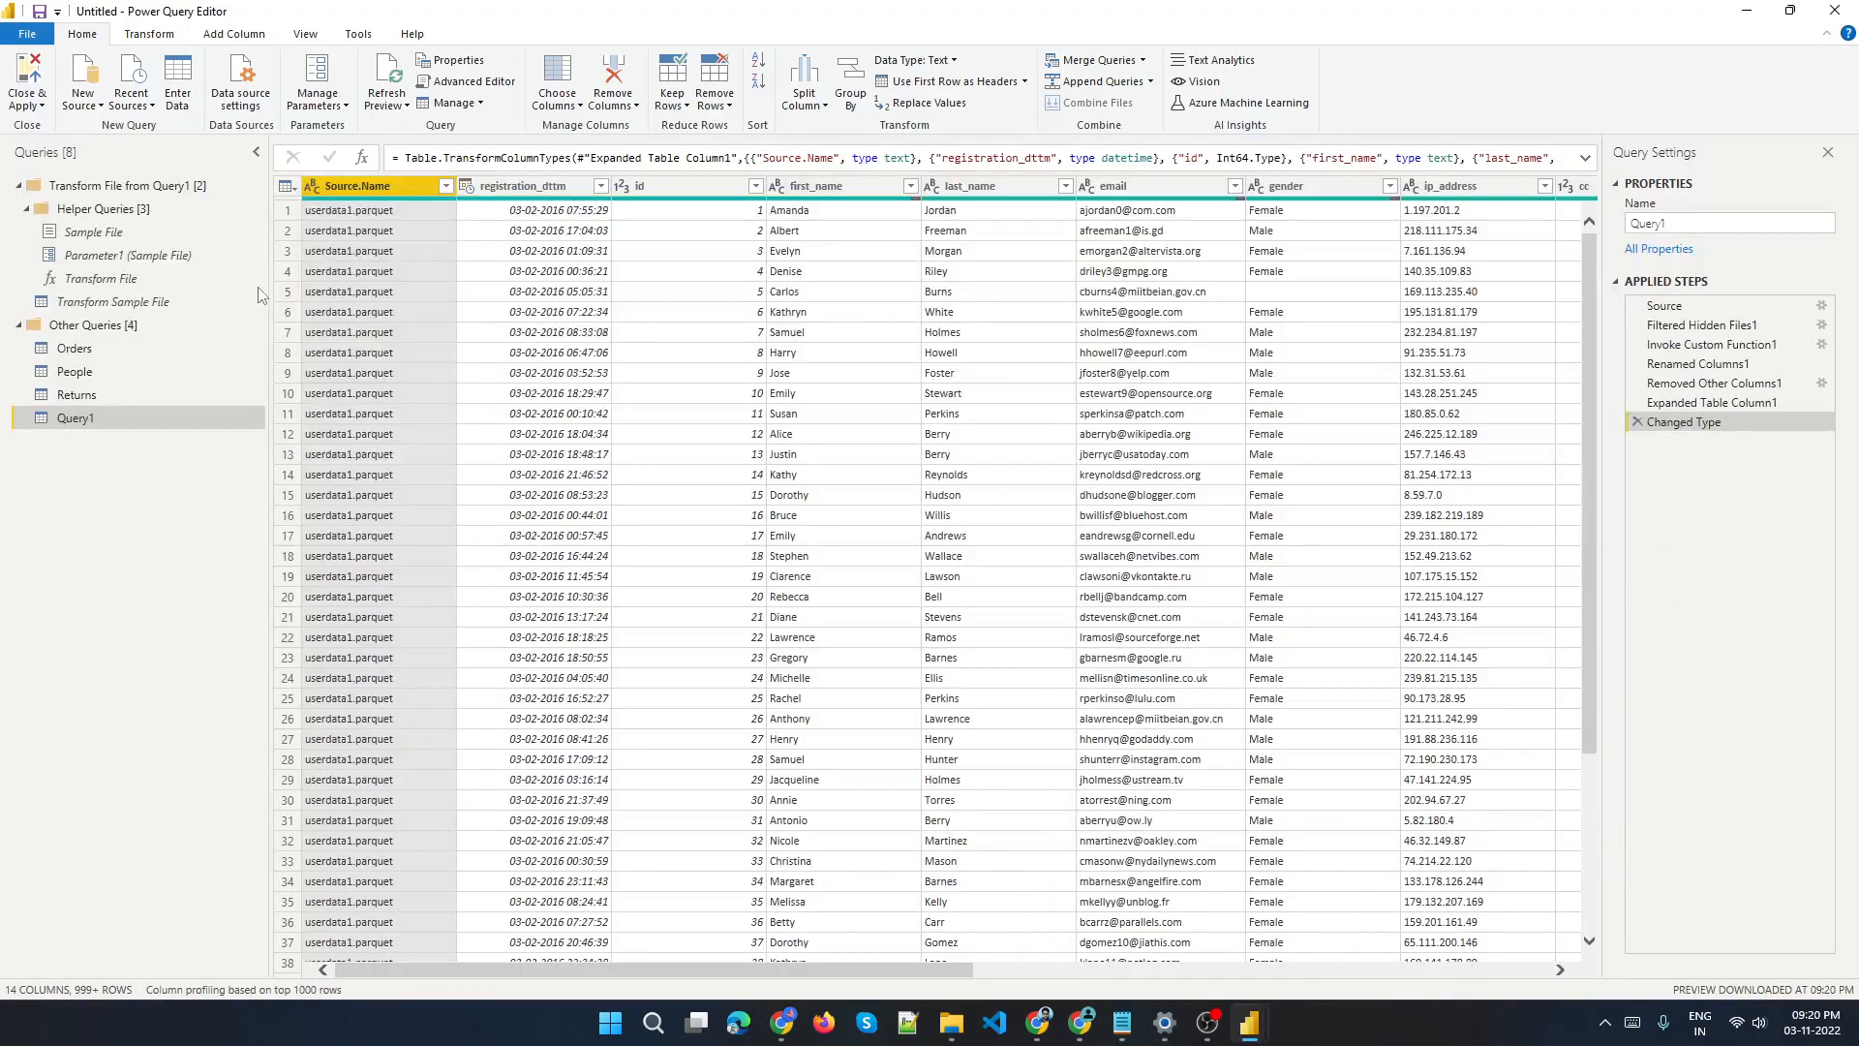
click(115, 301)
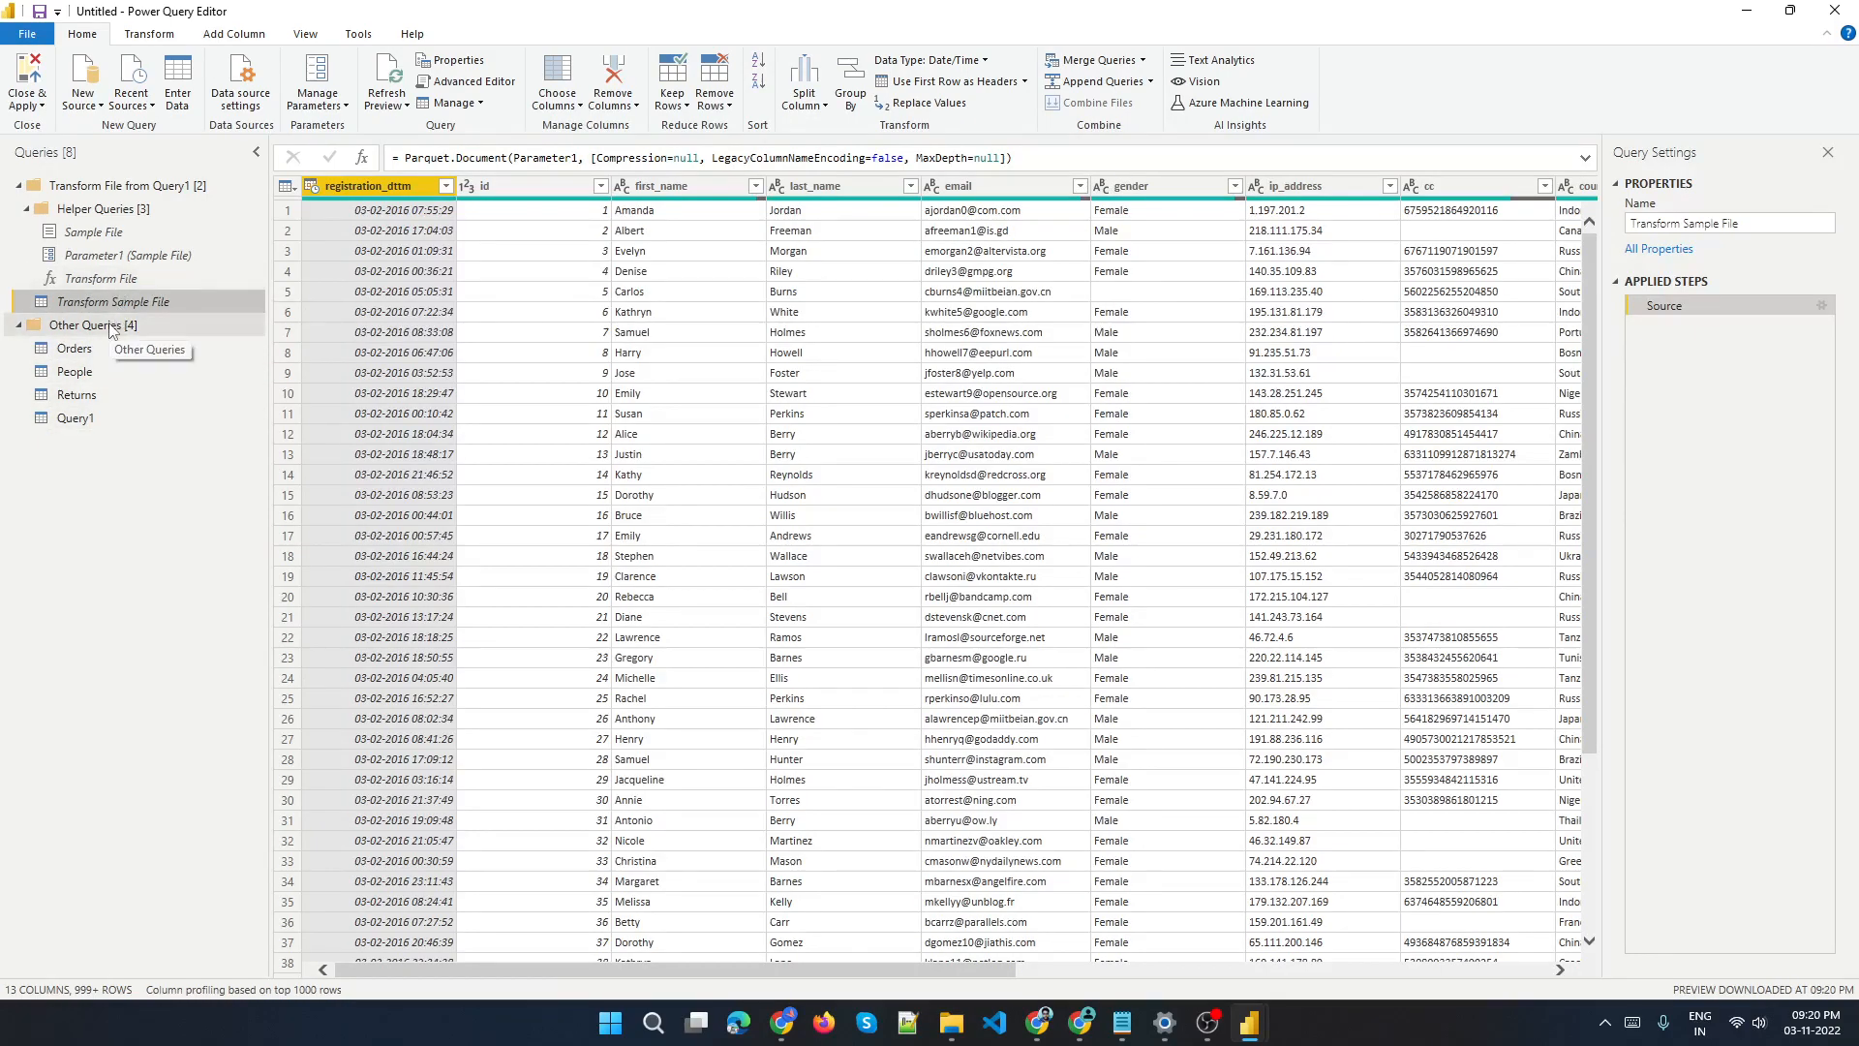
click(77, 418)
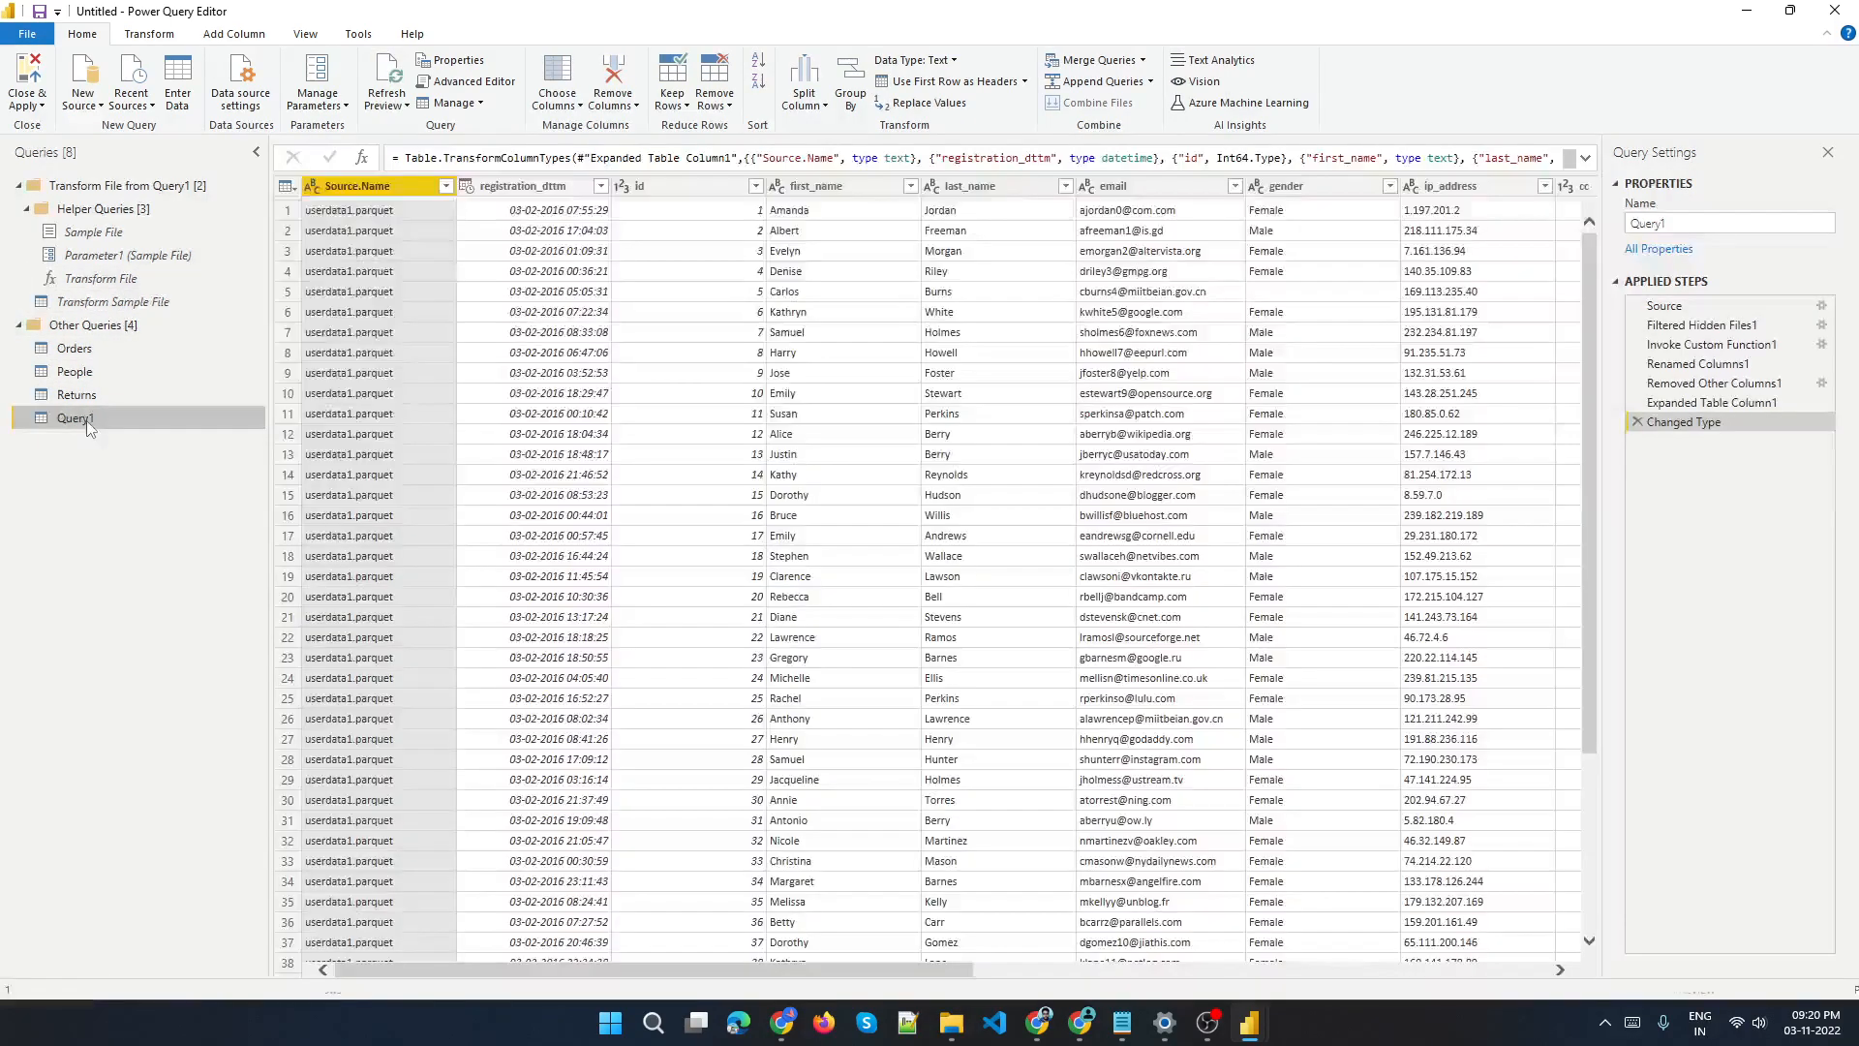
scroll(889, 733, down, 20)
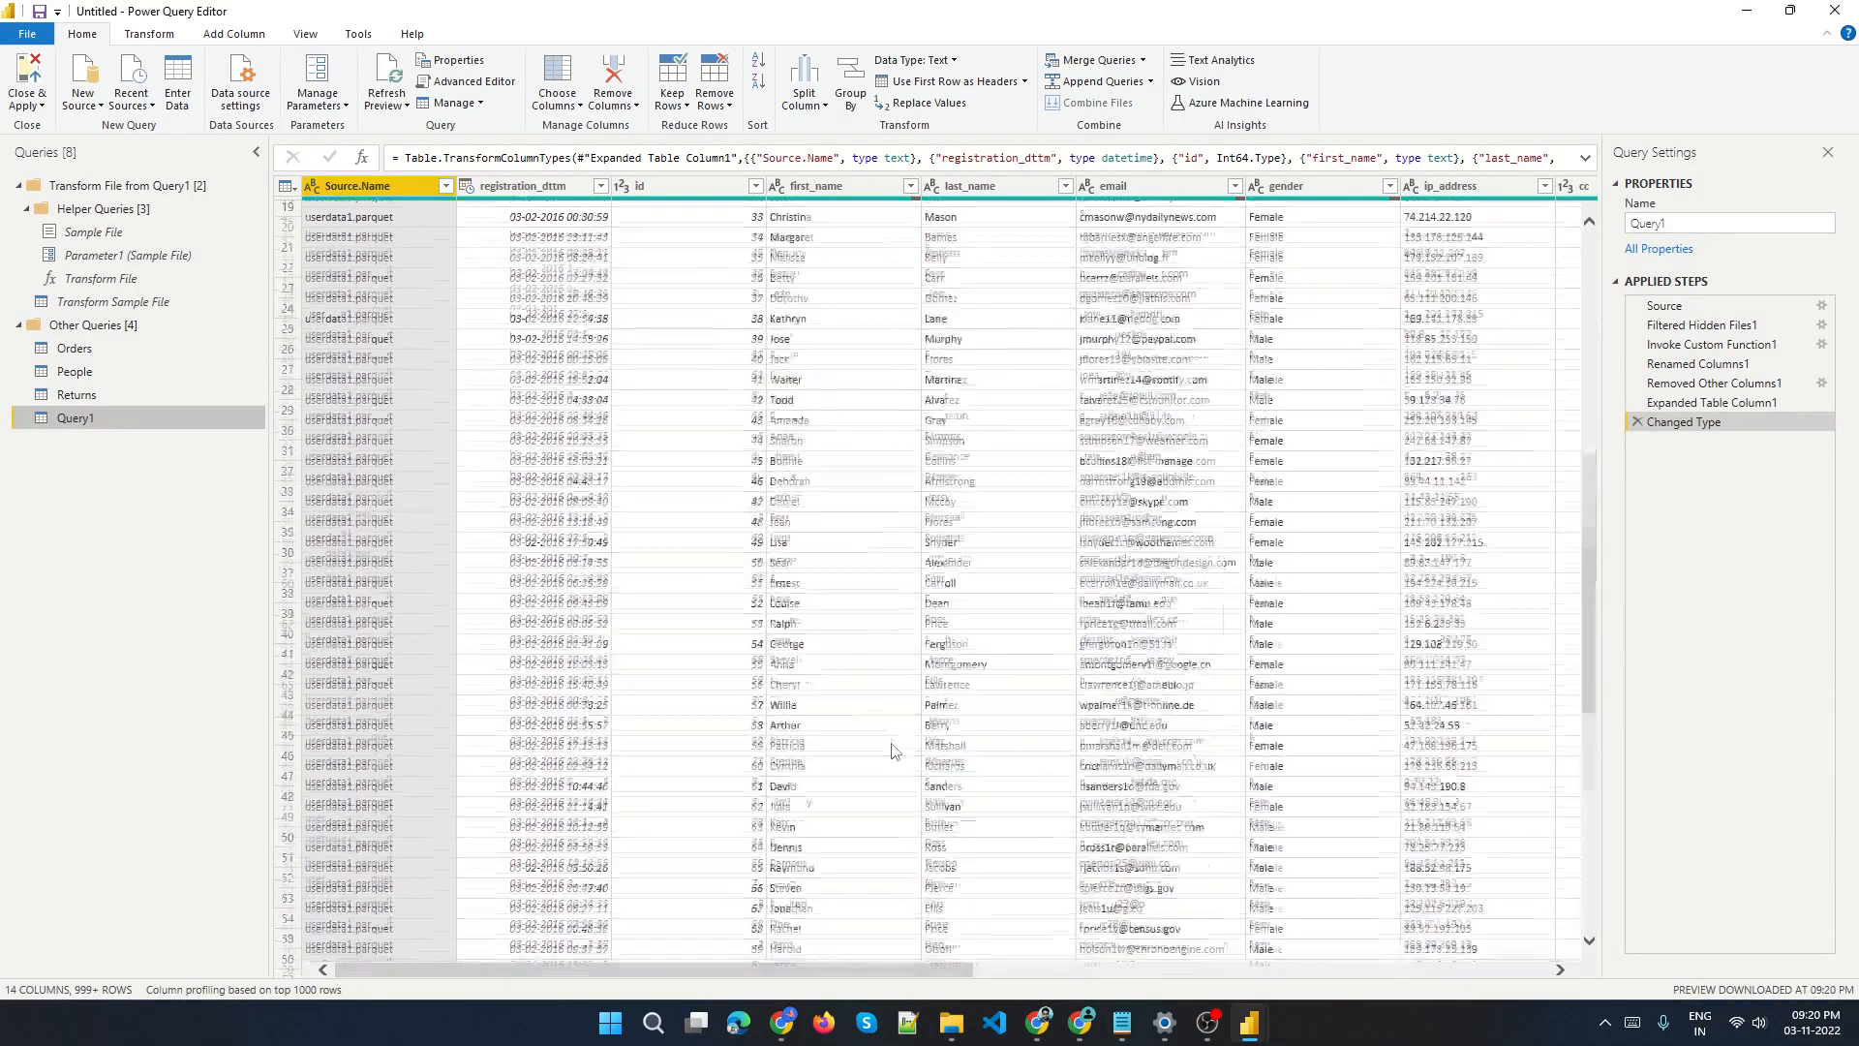
scroll(1252, 740, down, 20)
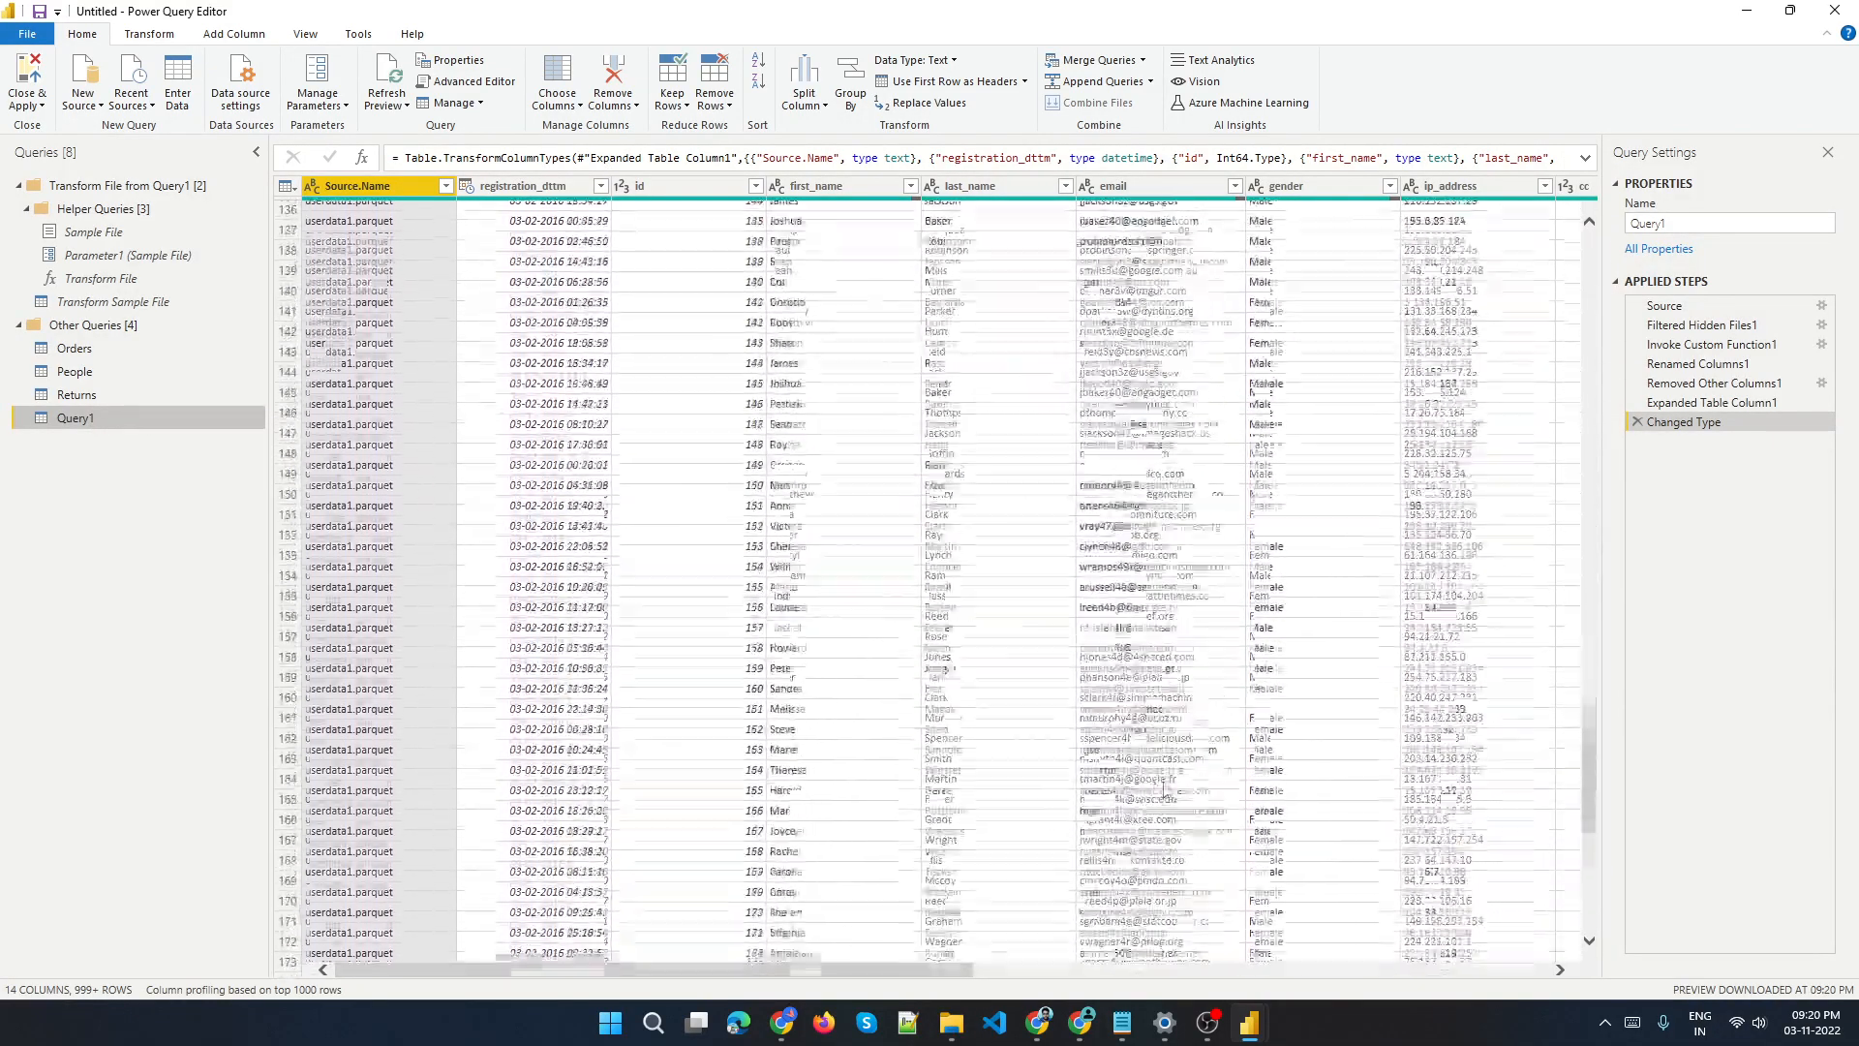
scroll(724, 619, down, 20)
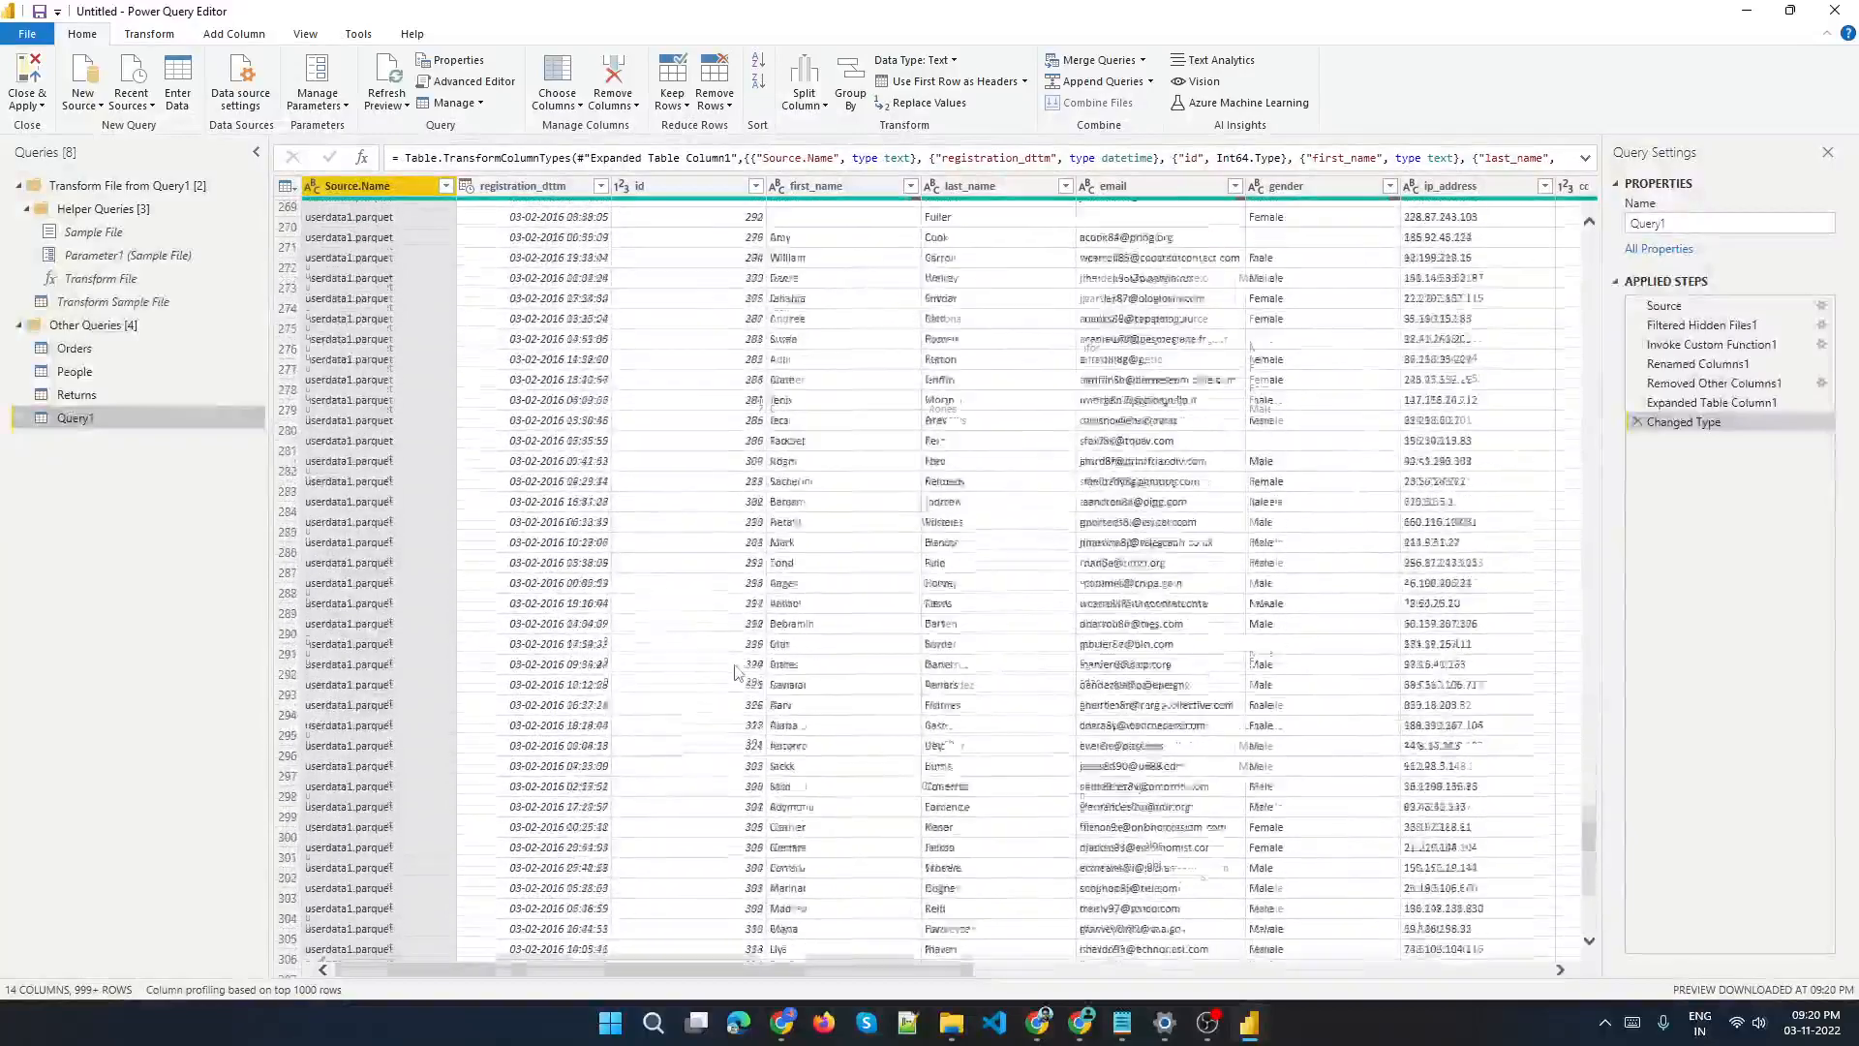
scroll(768, 409, up, 20)
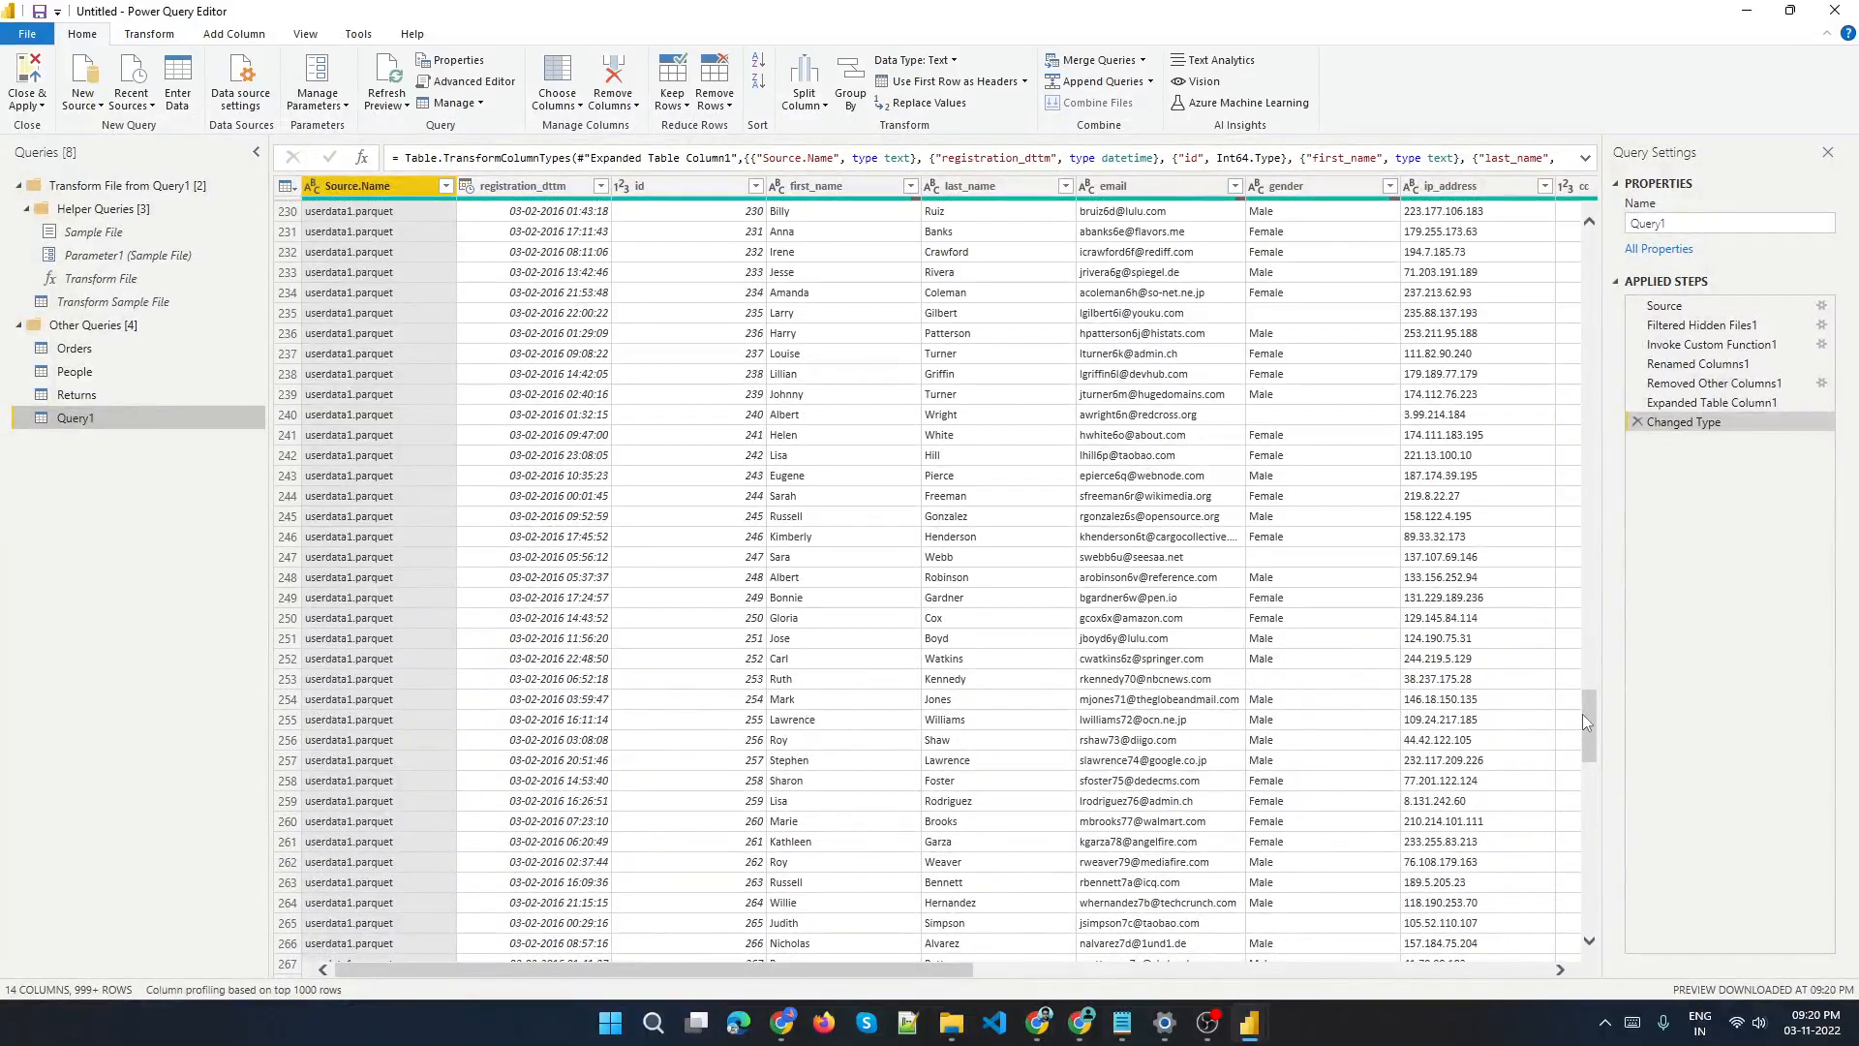
drag(1586, 713, 1595, 224)
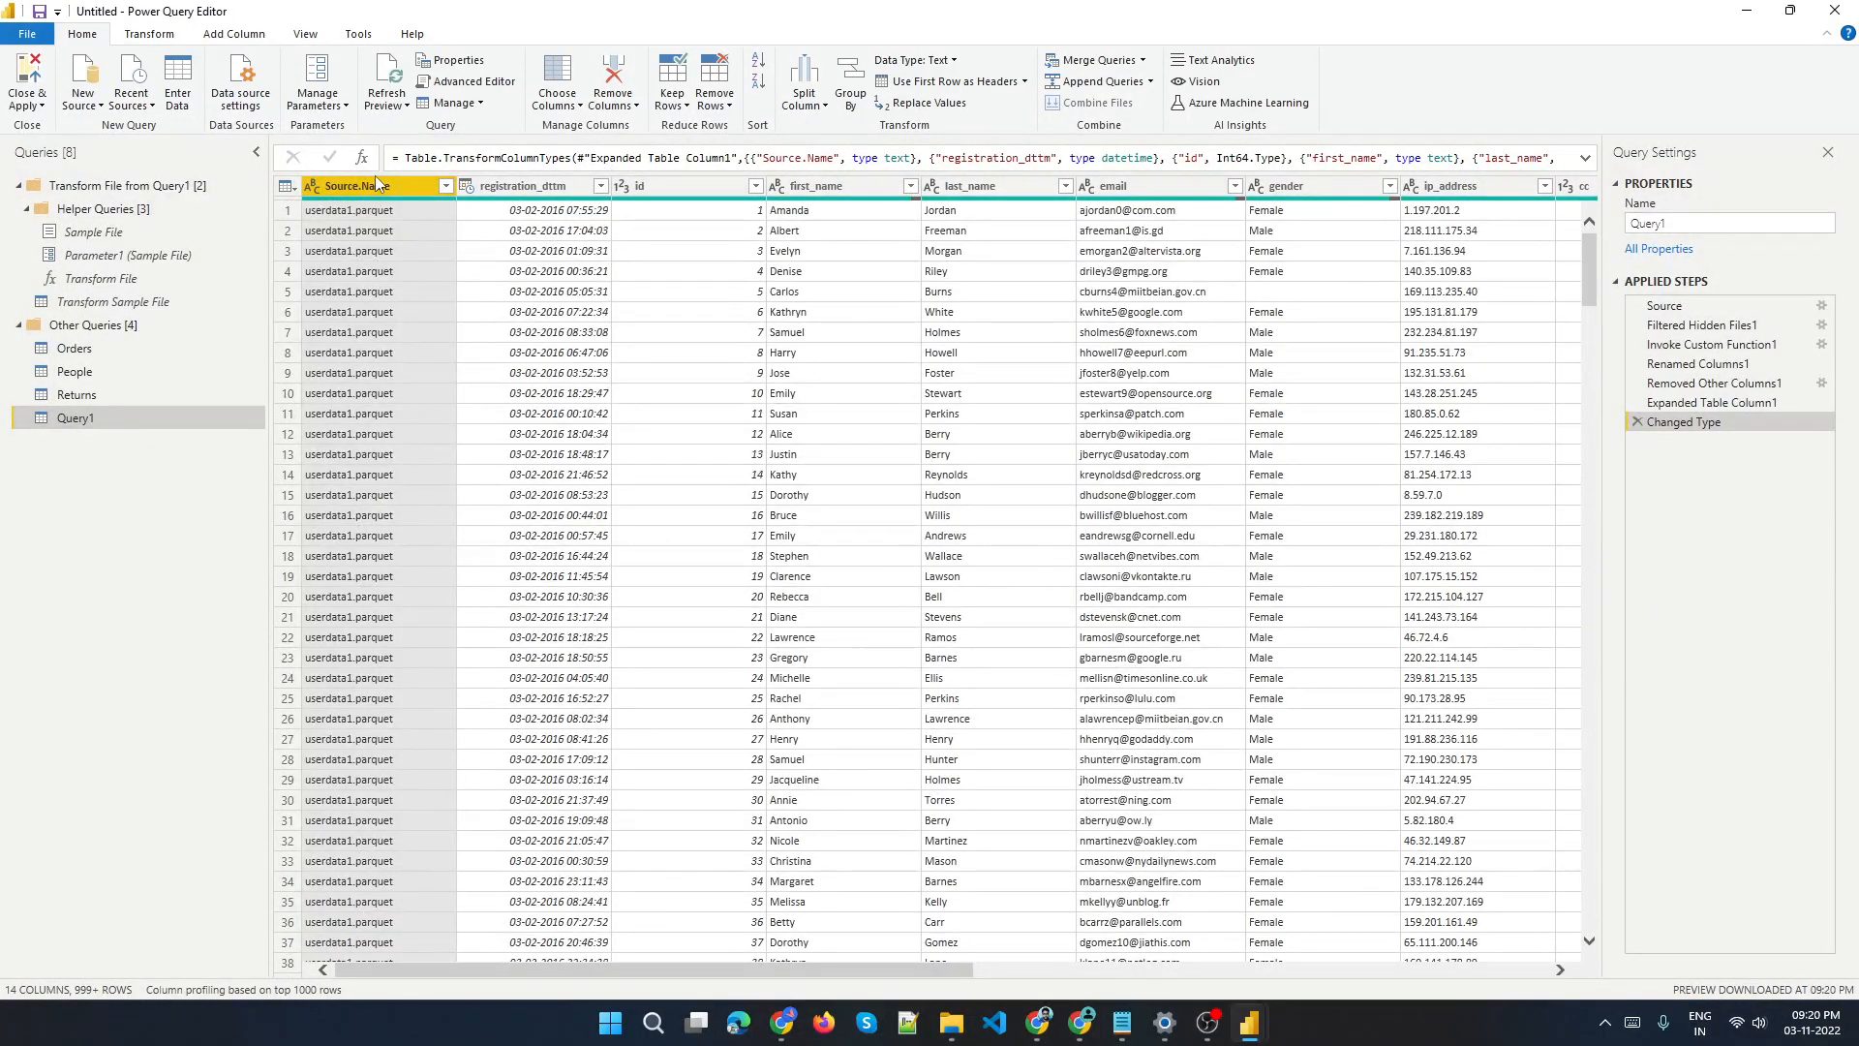
Step: Check the Source.Name filter lists userdata1 through userdata5.parquet, then return to Google Meet
click(446, 187)
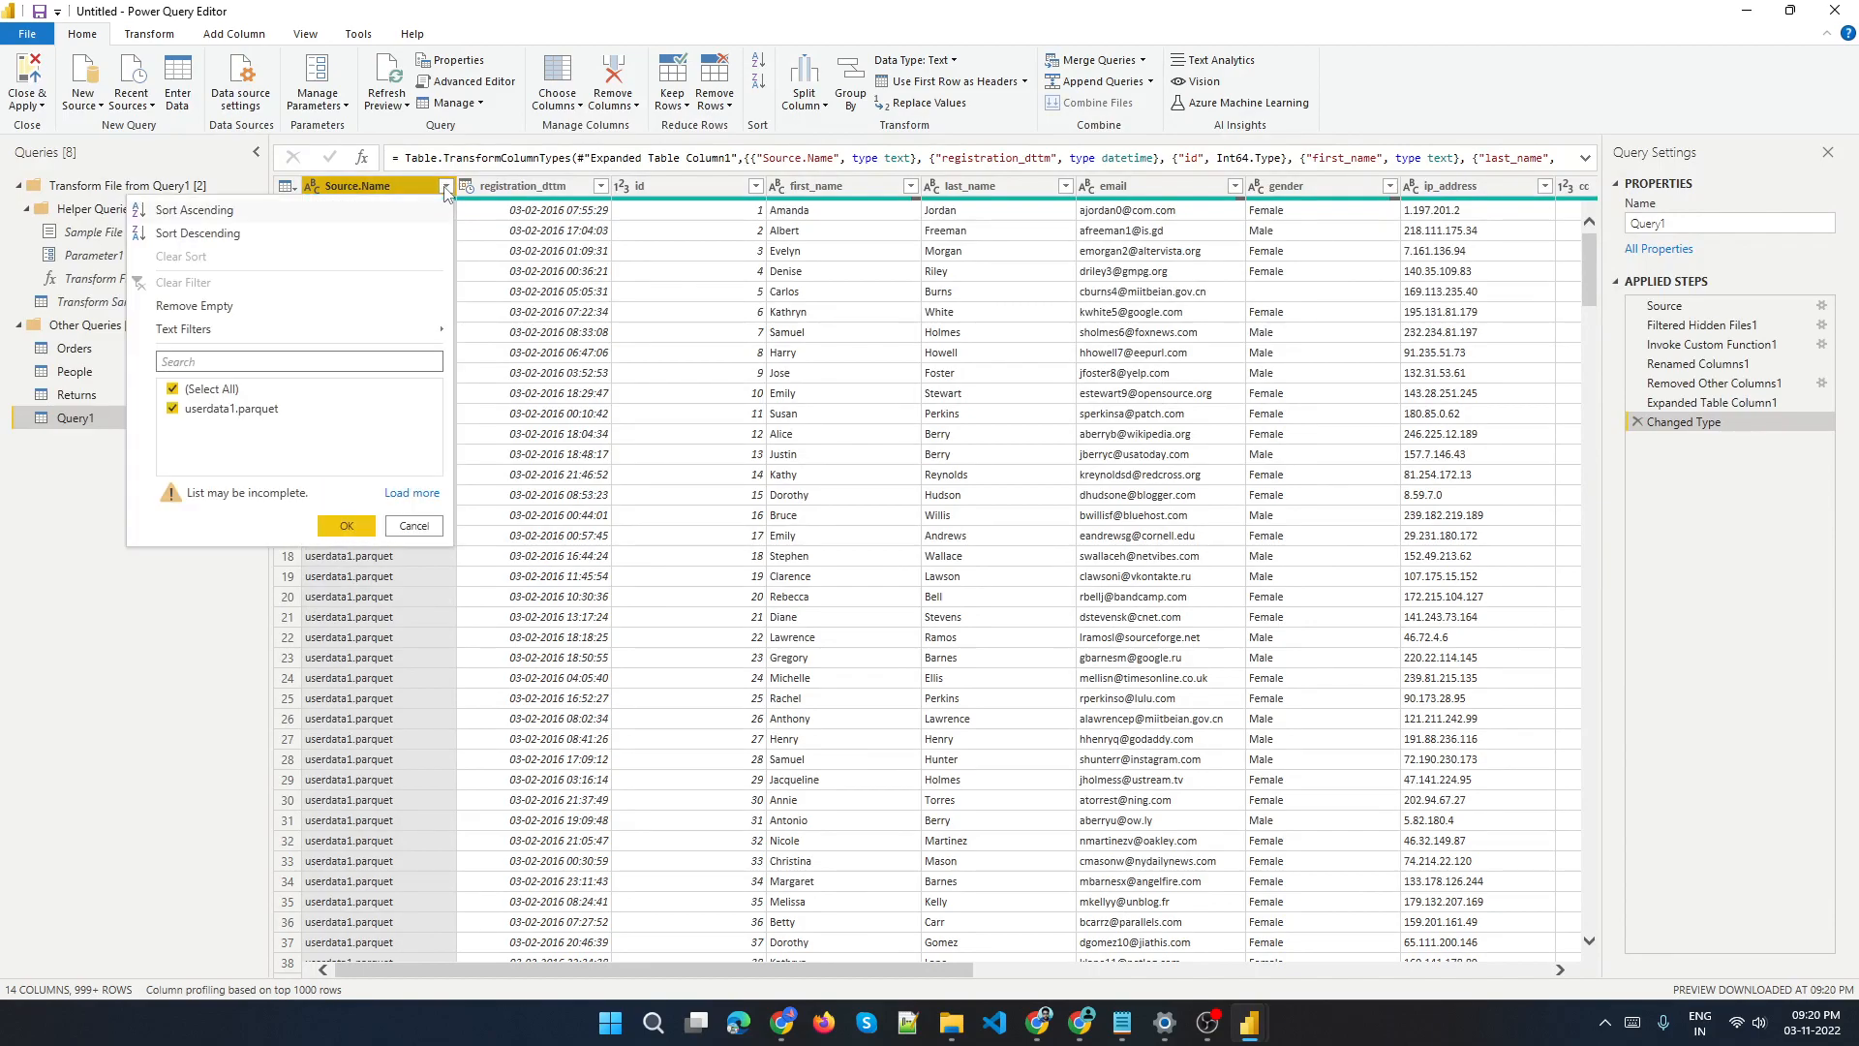
click(412, 494)
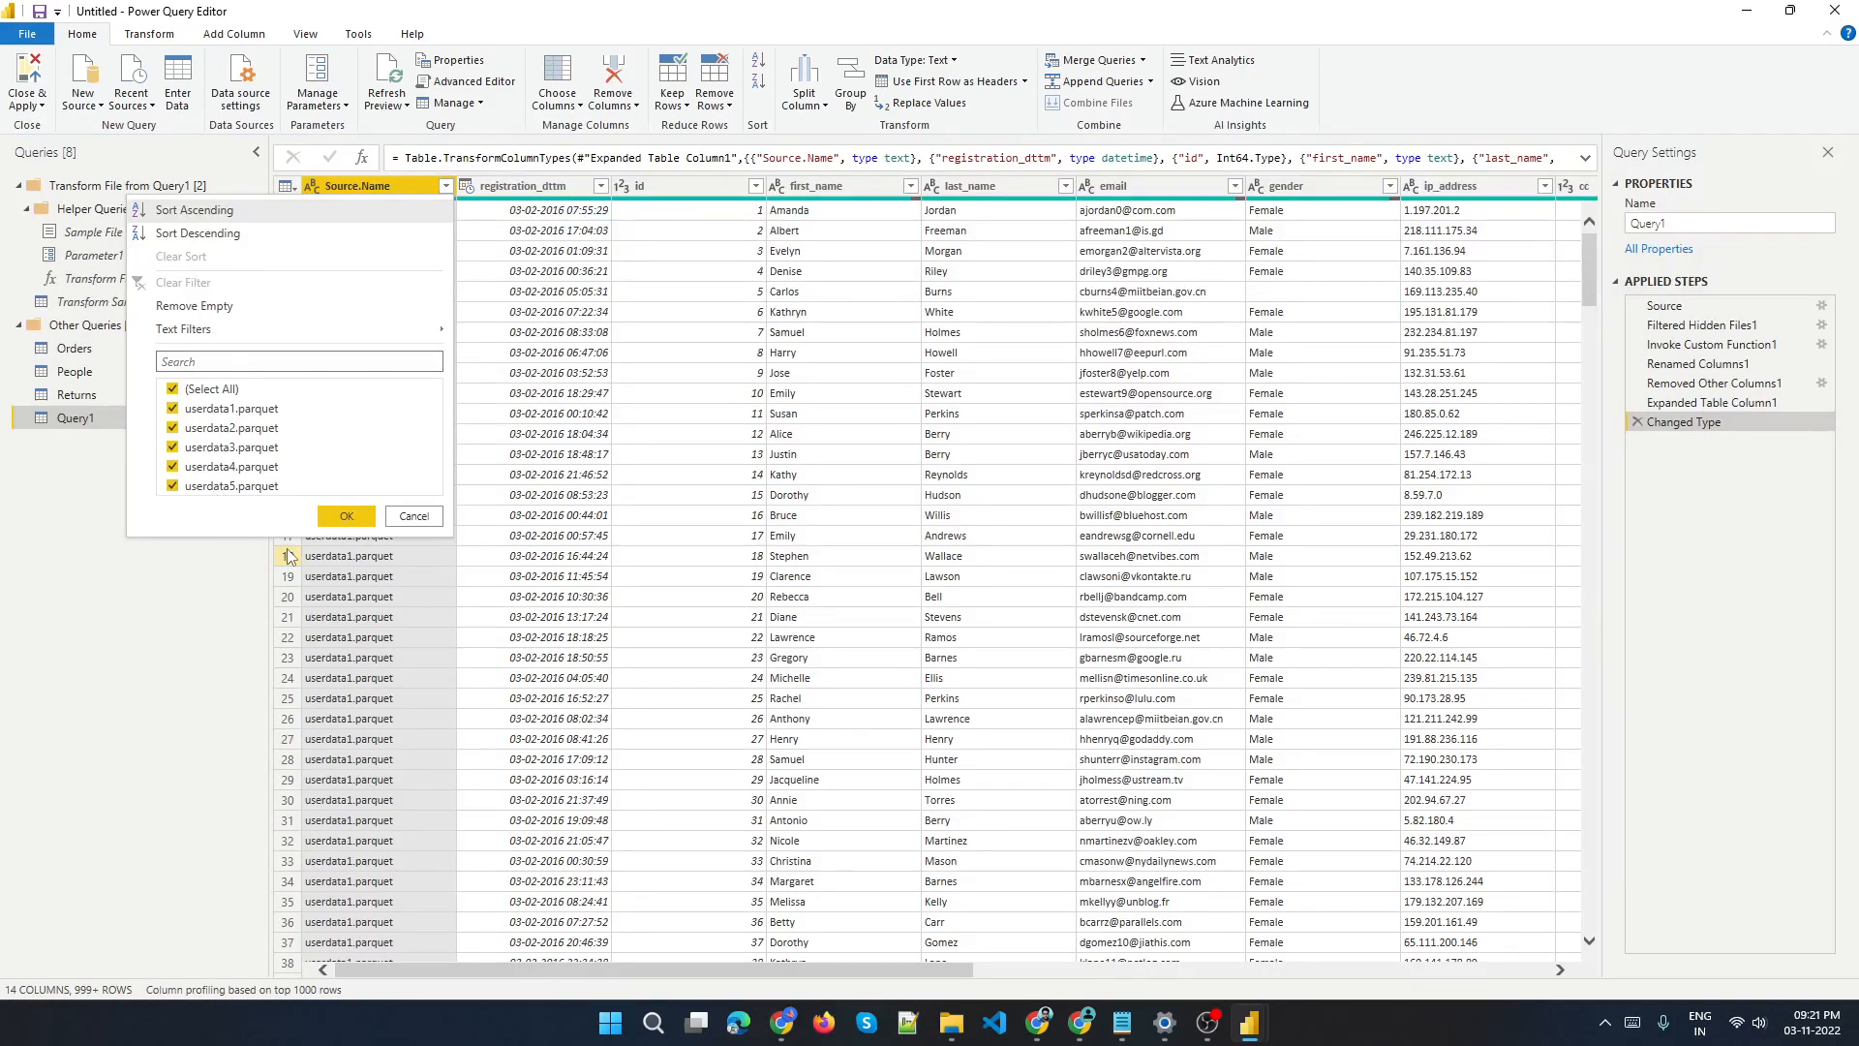
click(410, 516)
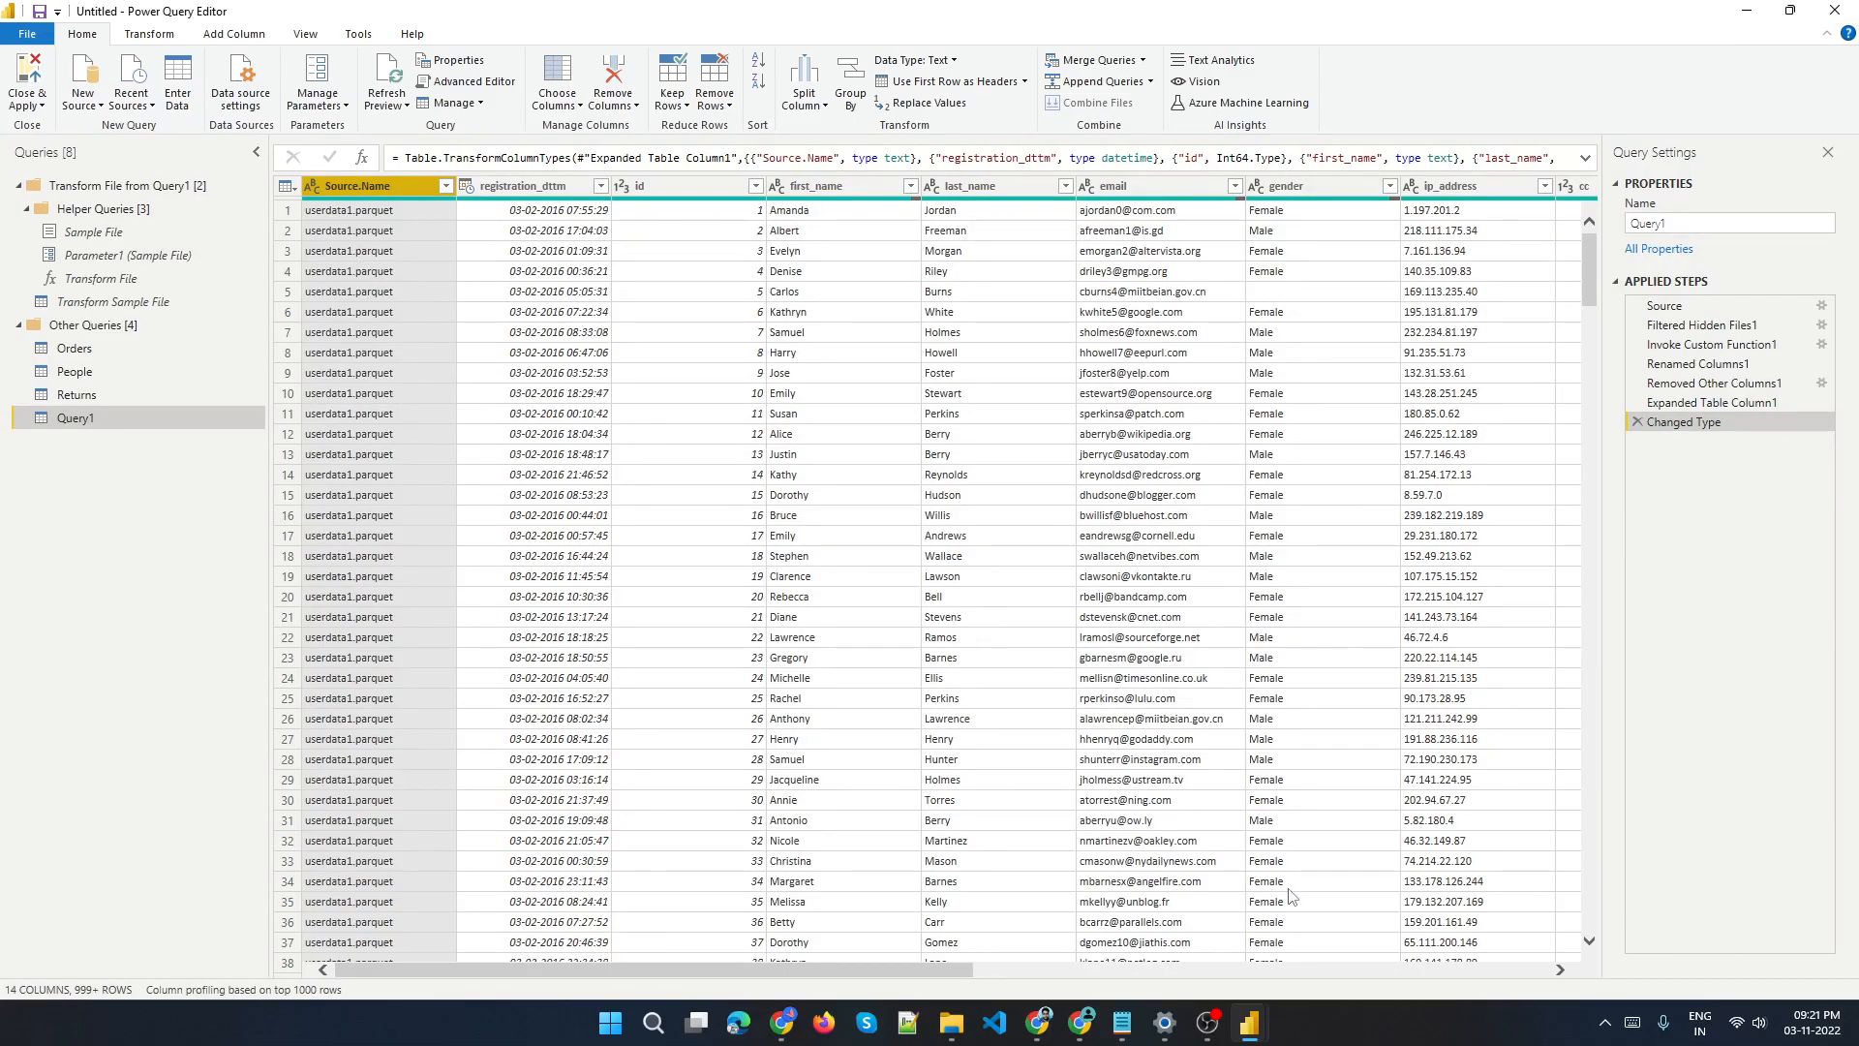
click(1037, 1022)
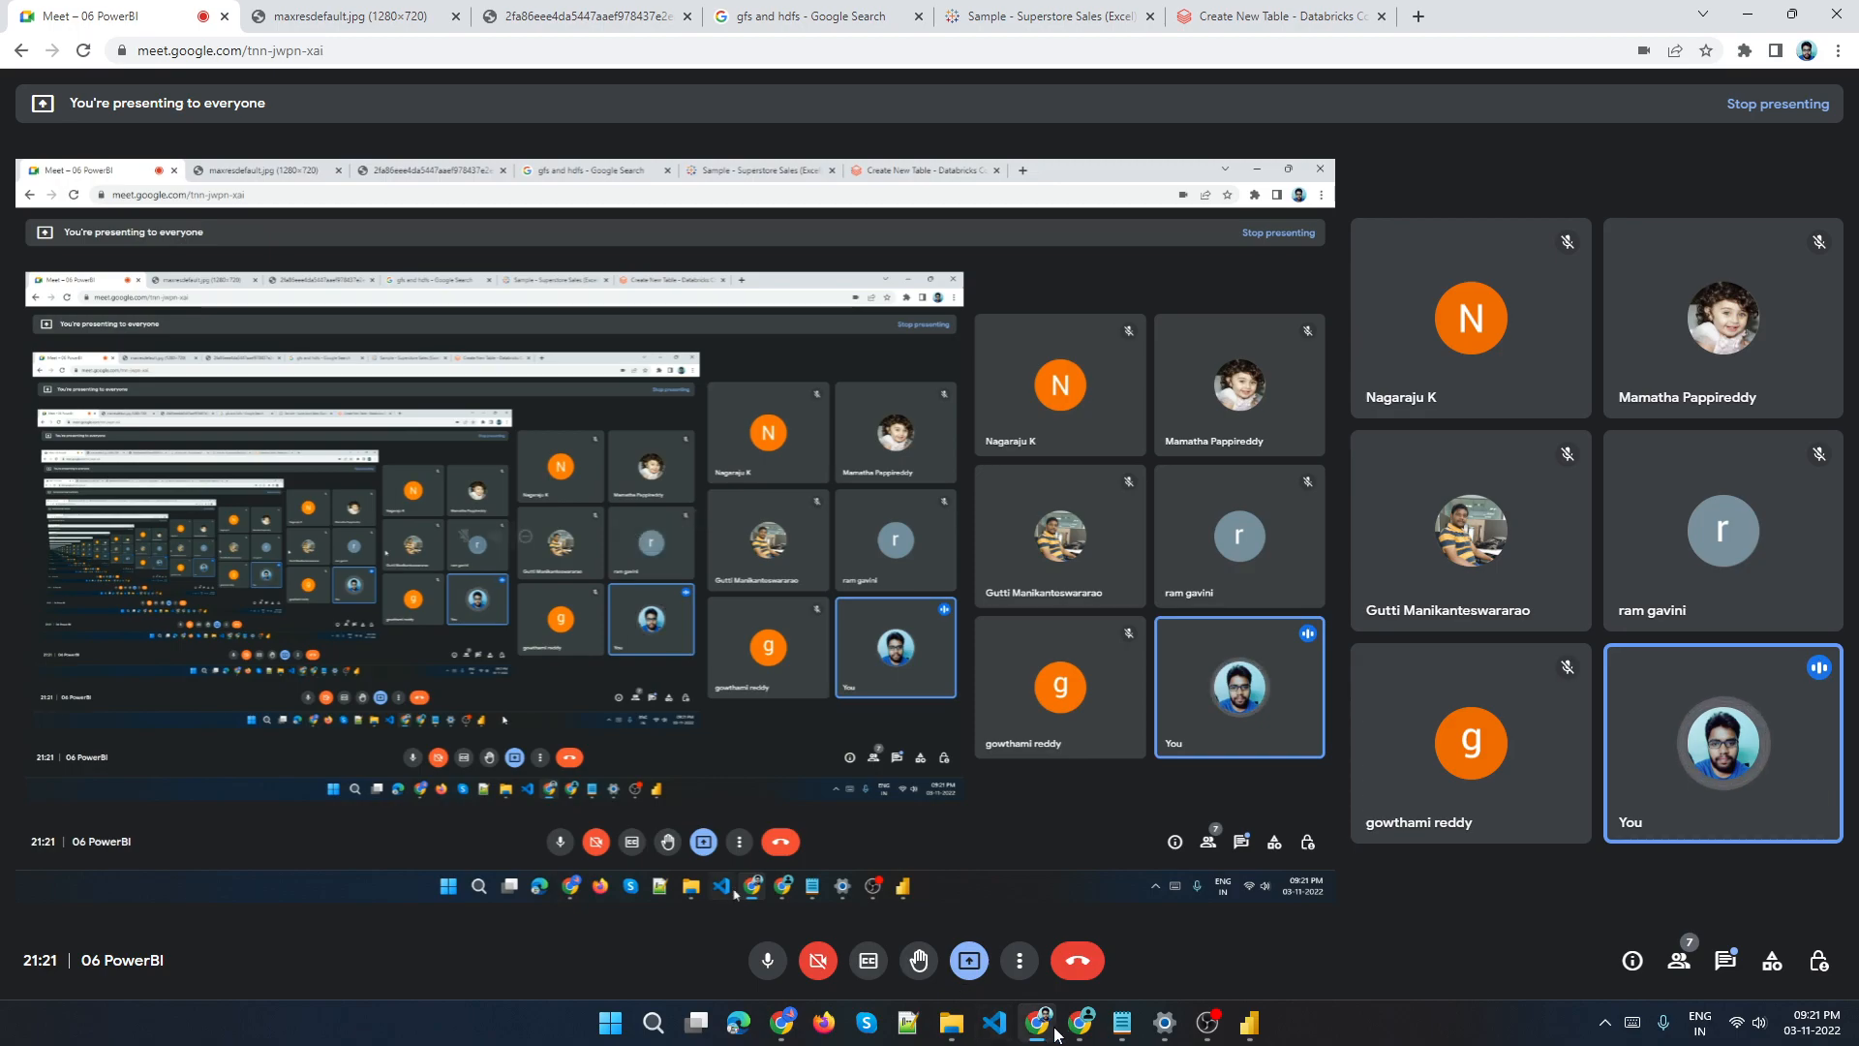
Step: Briefly show the storage account's Access keys page, then return to Meet and open Notepad
key(alt+Tab)
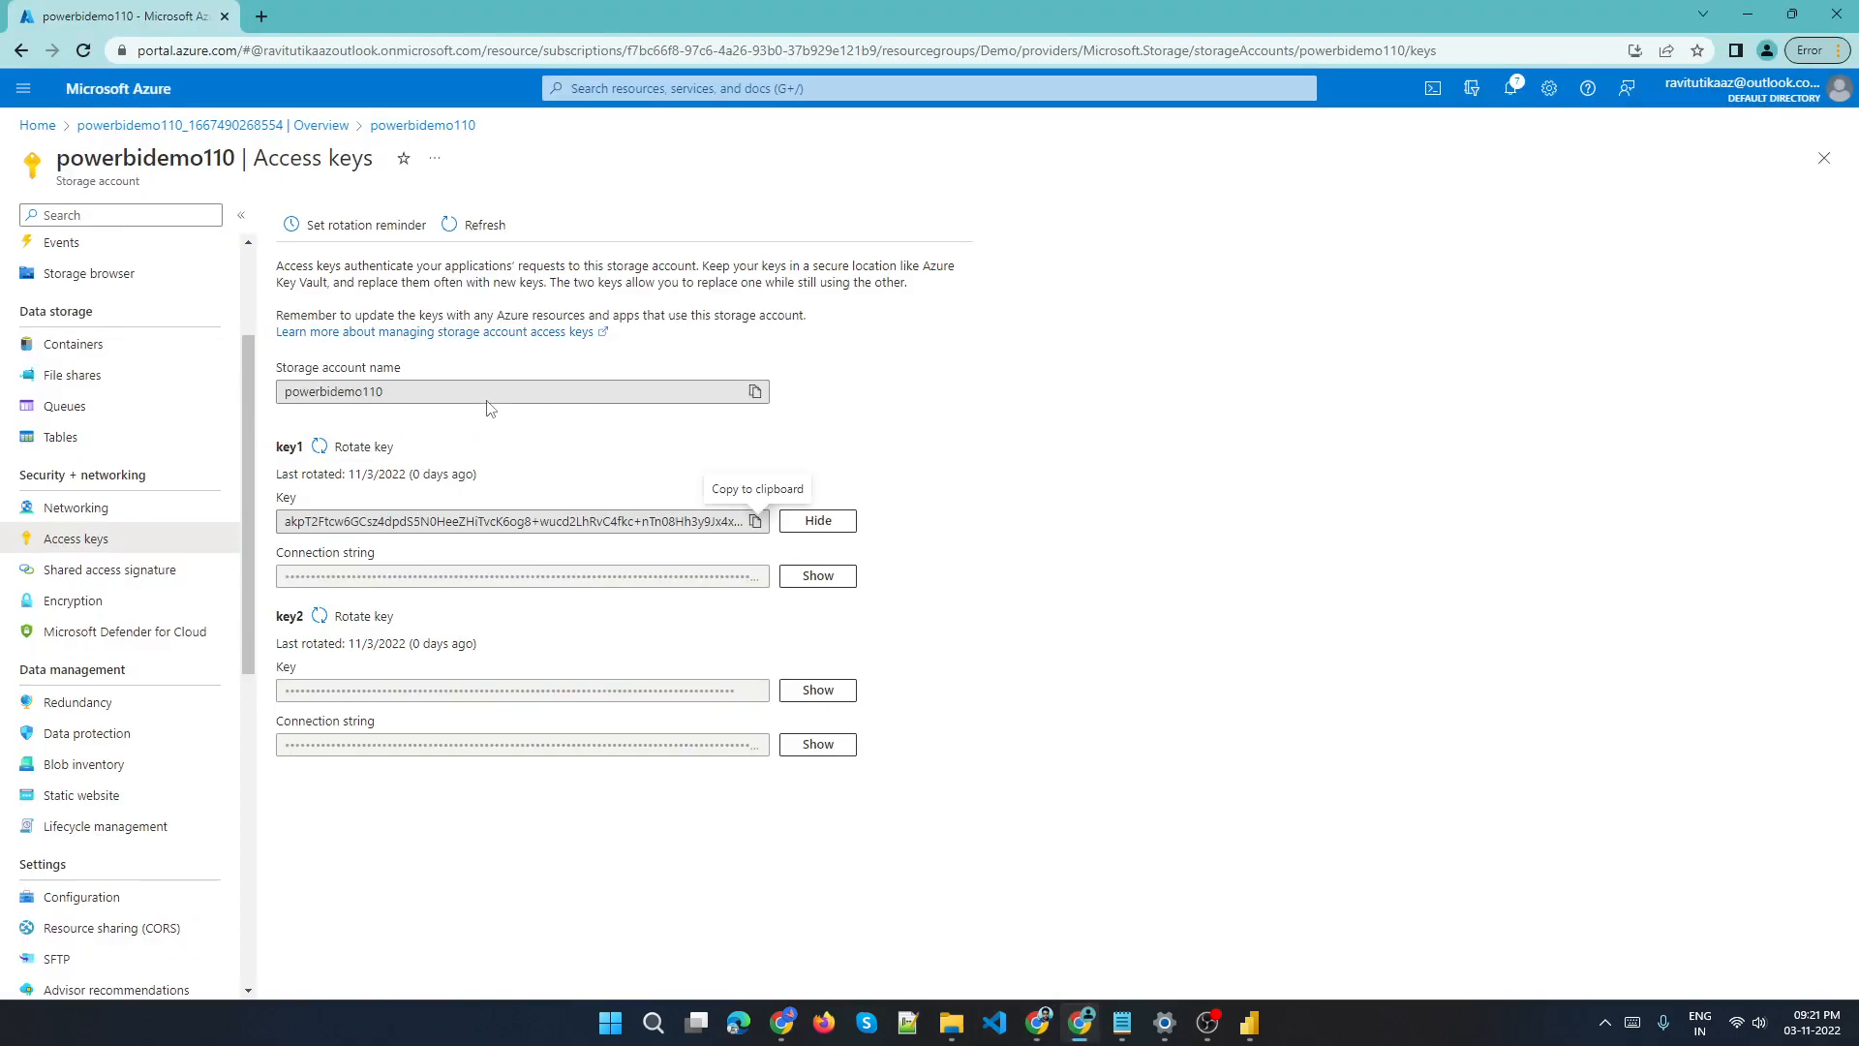
triple_click(96, 182)
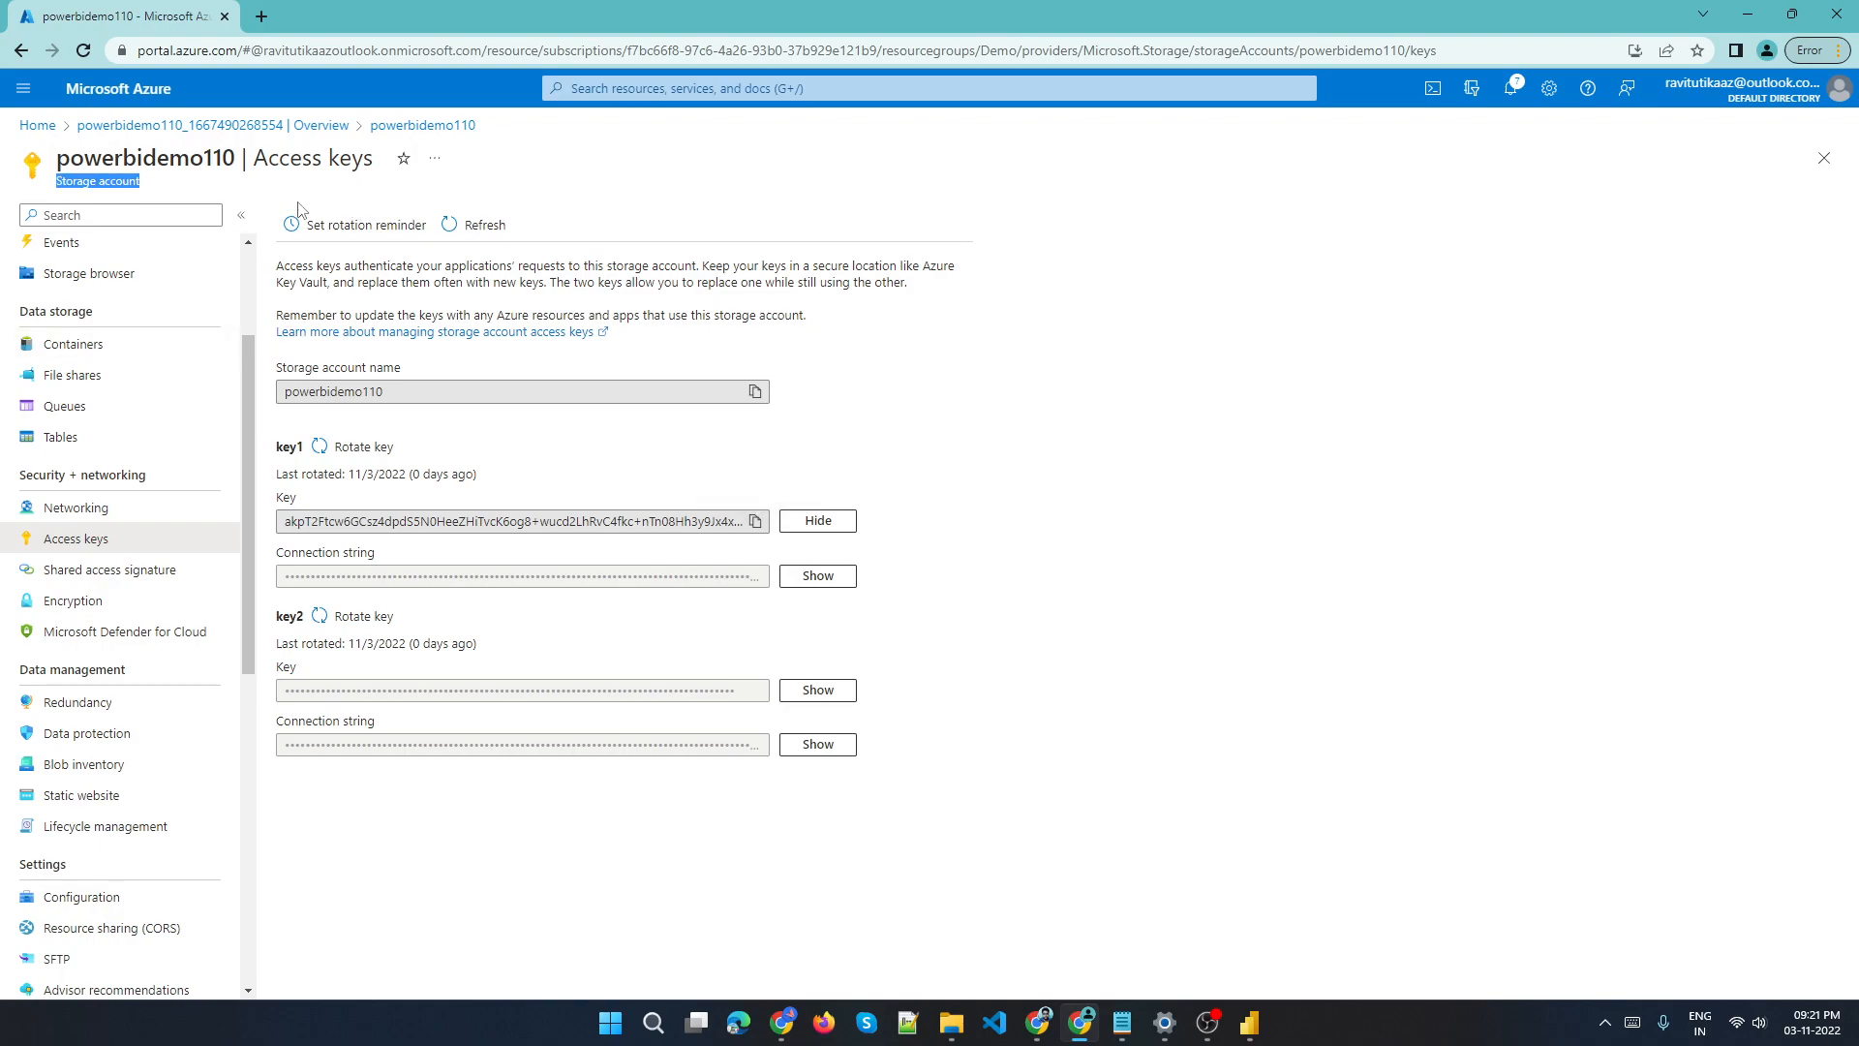
key(alt+Tab)
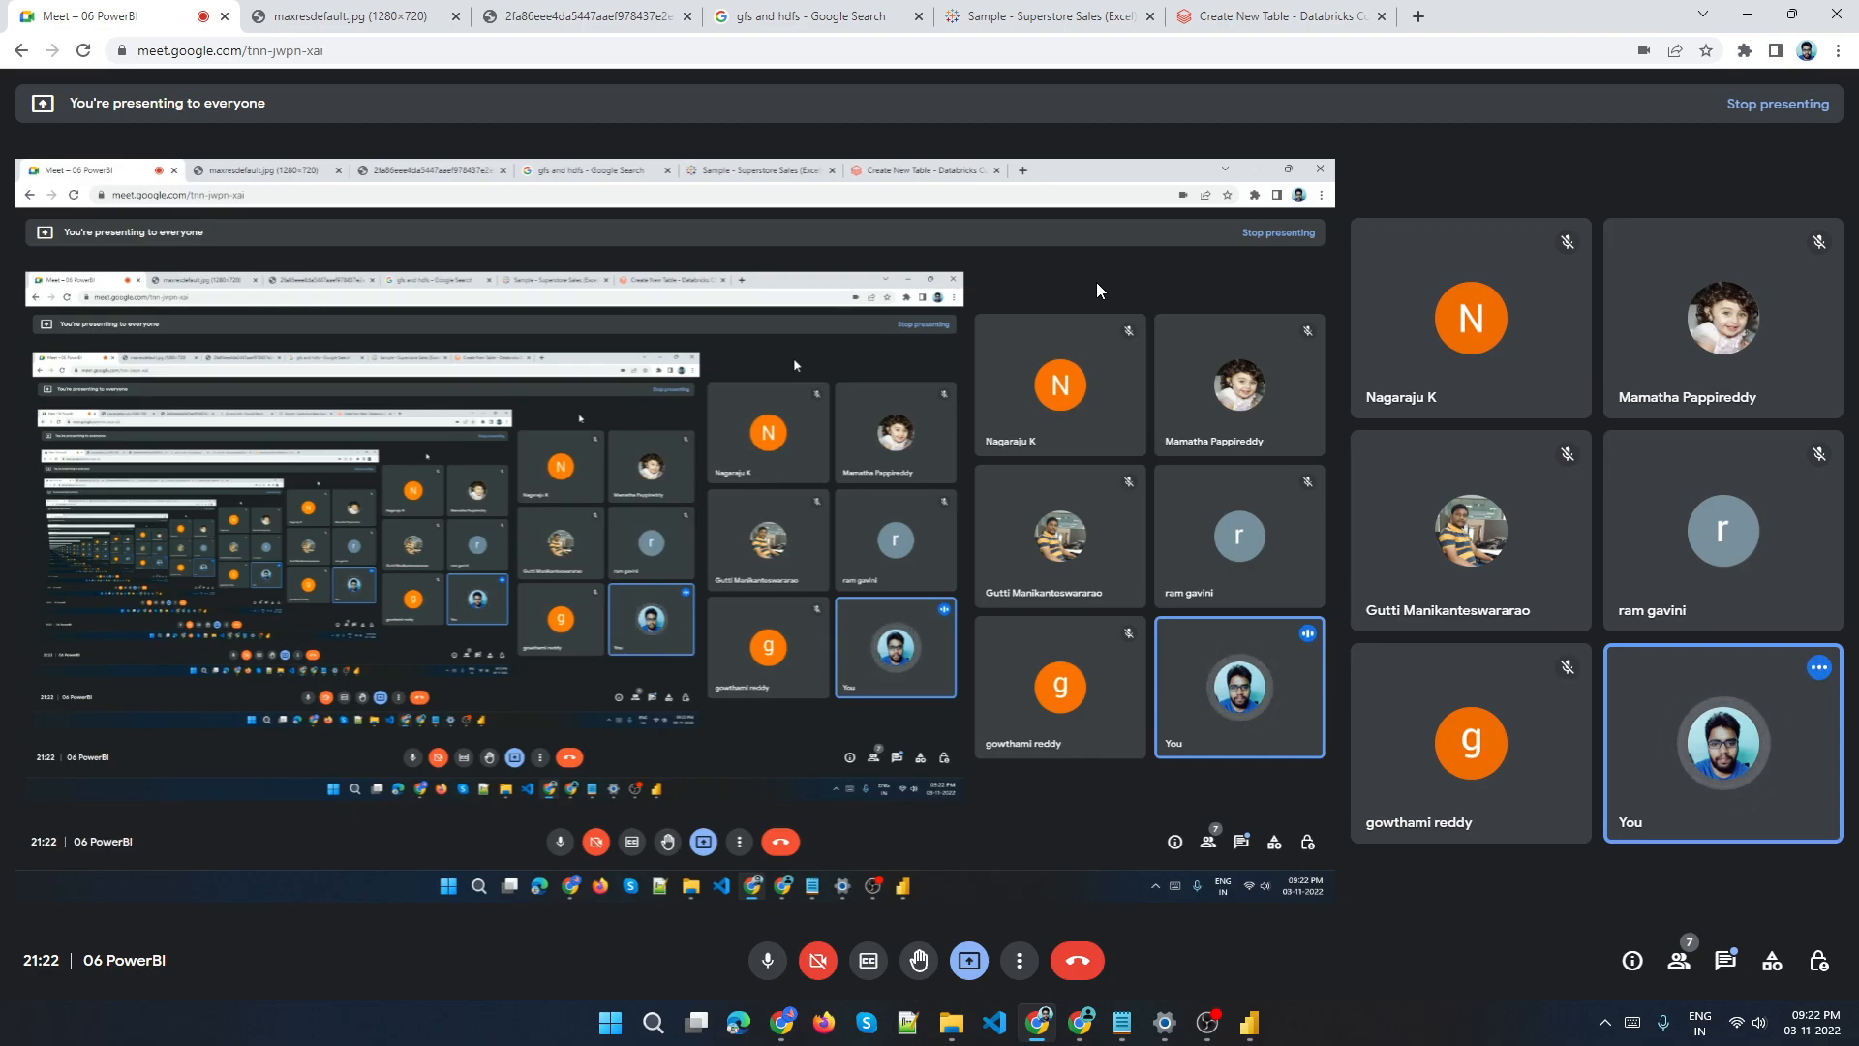
mouse_move(1511, 327)
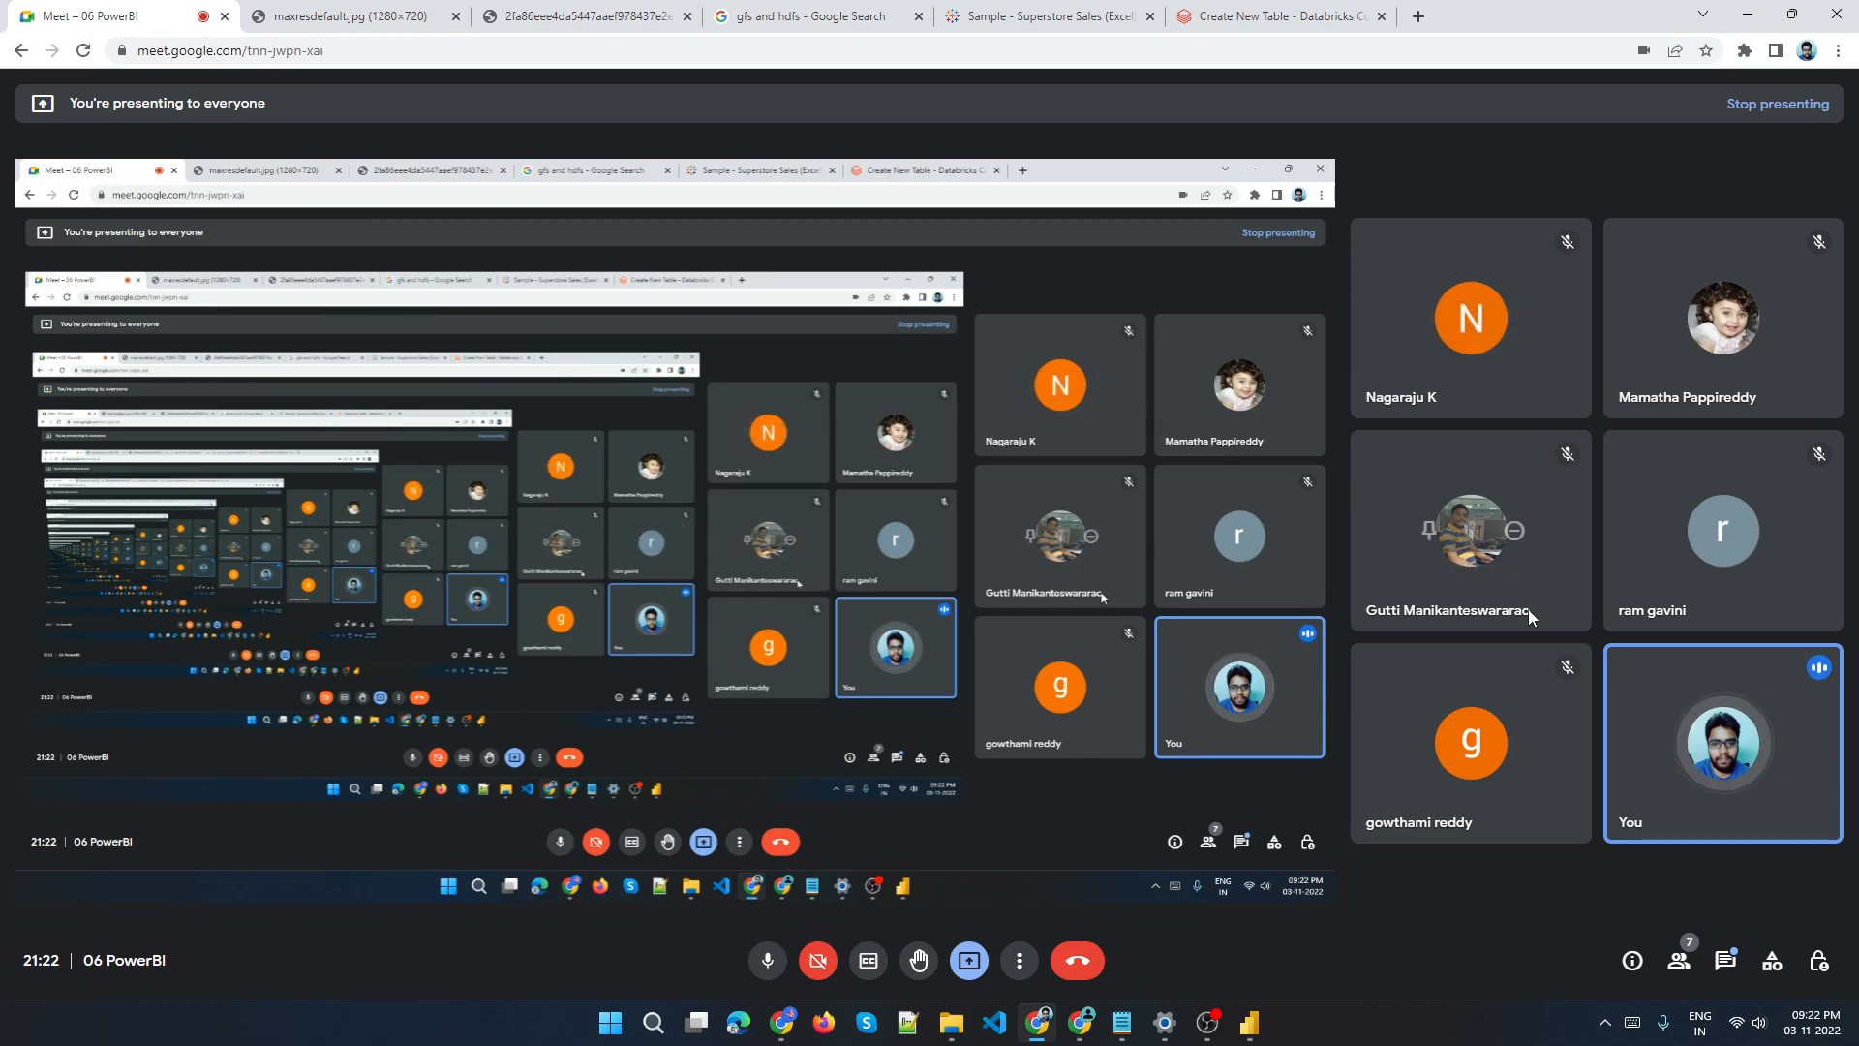
click(1122, 1022)
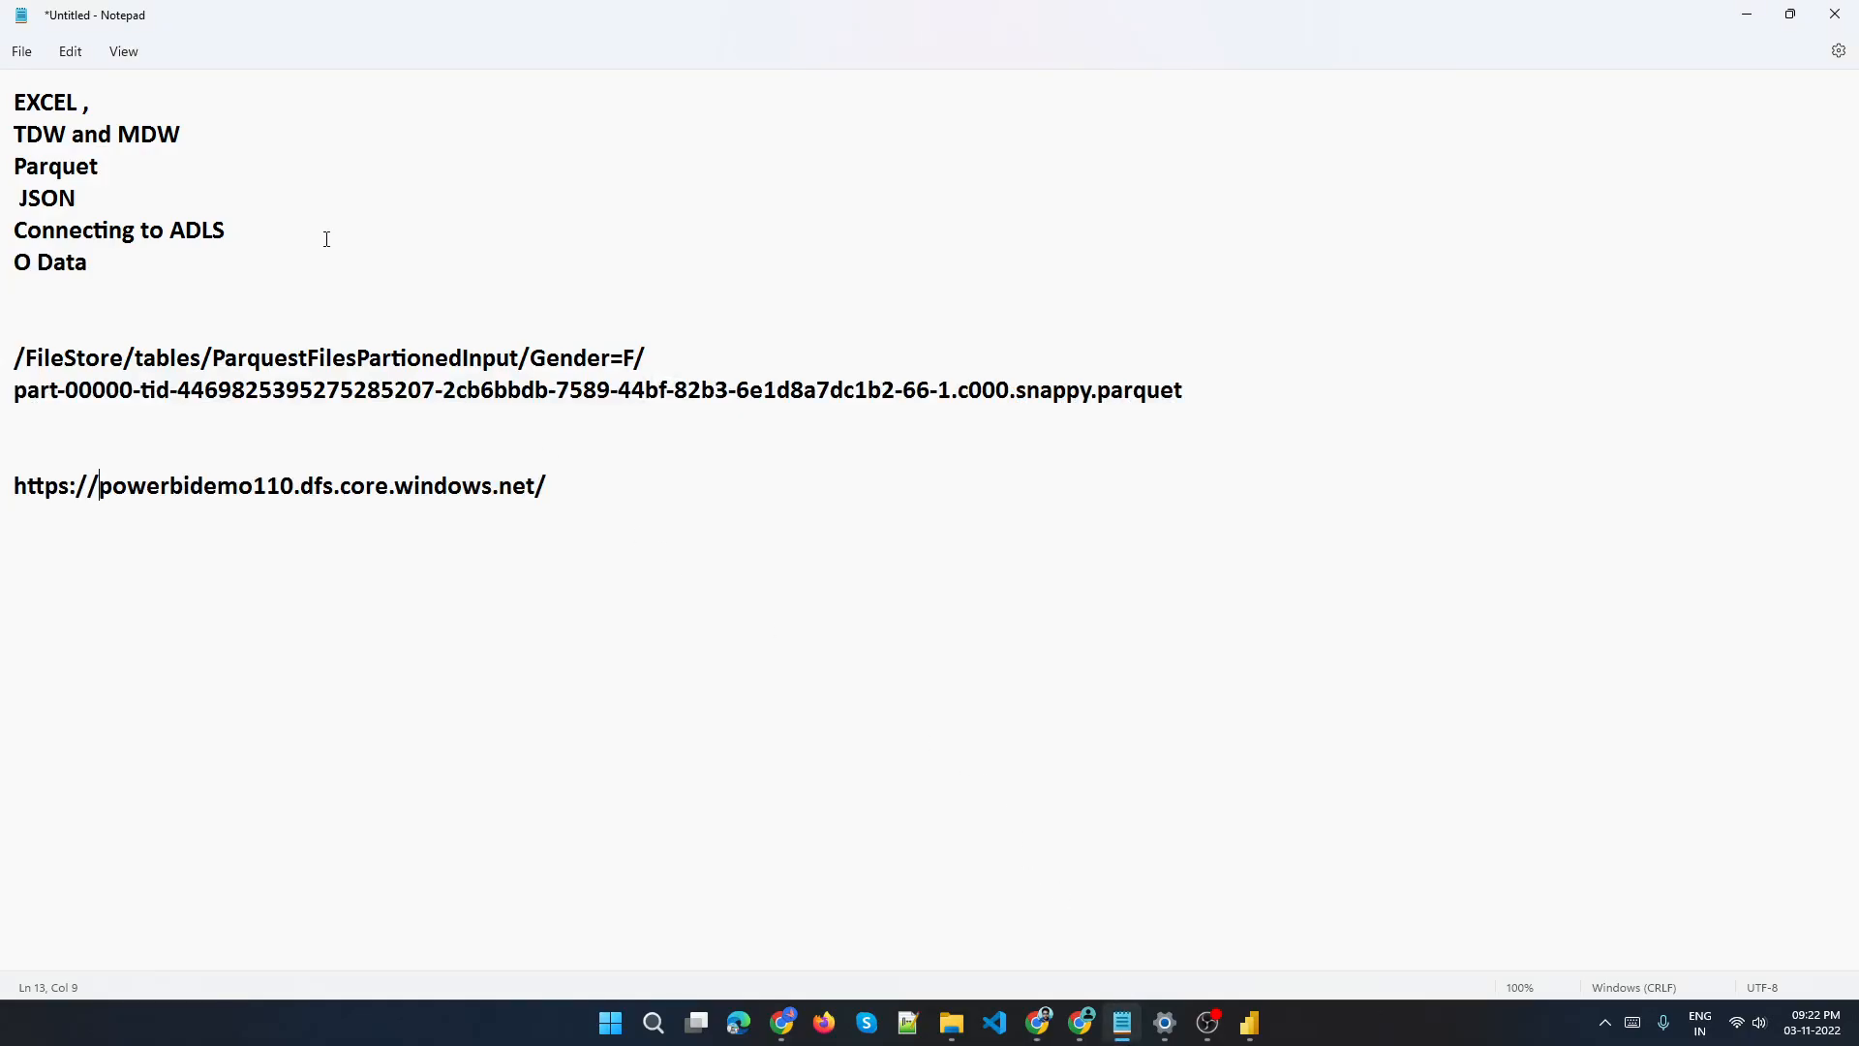
Step: Reorder the notes so Connecting to ADLS sits below TDW and MDW, with a blank line after Parquet
double_click(33, 195)
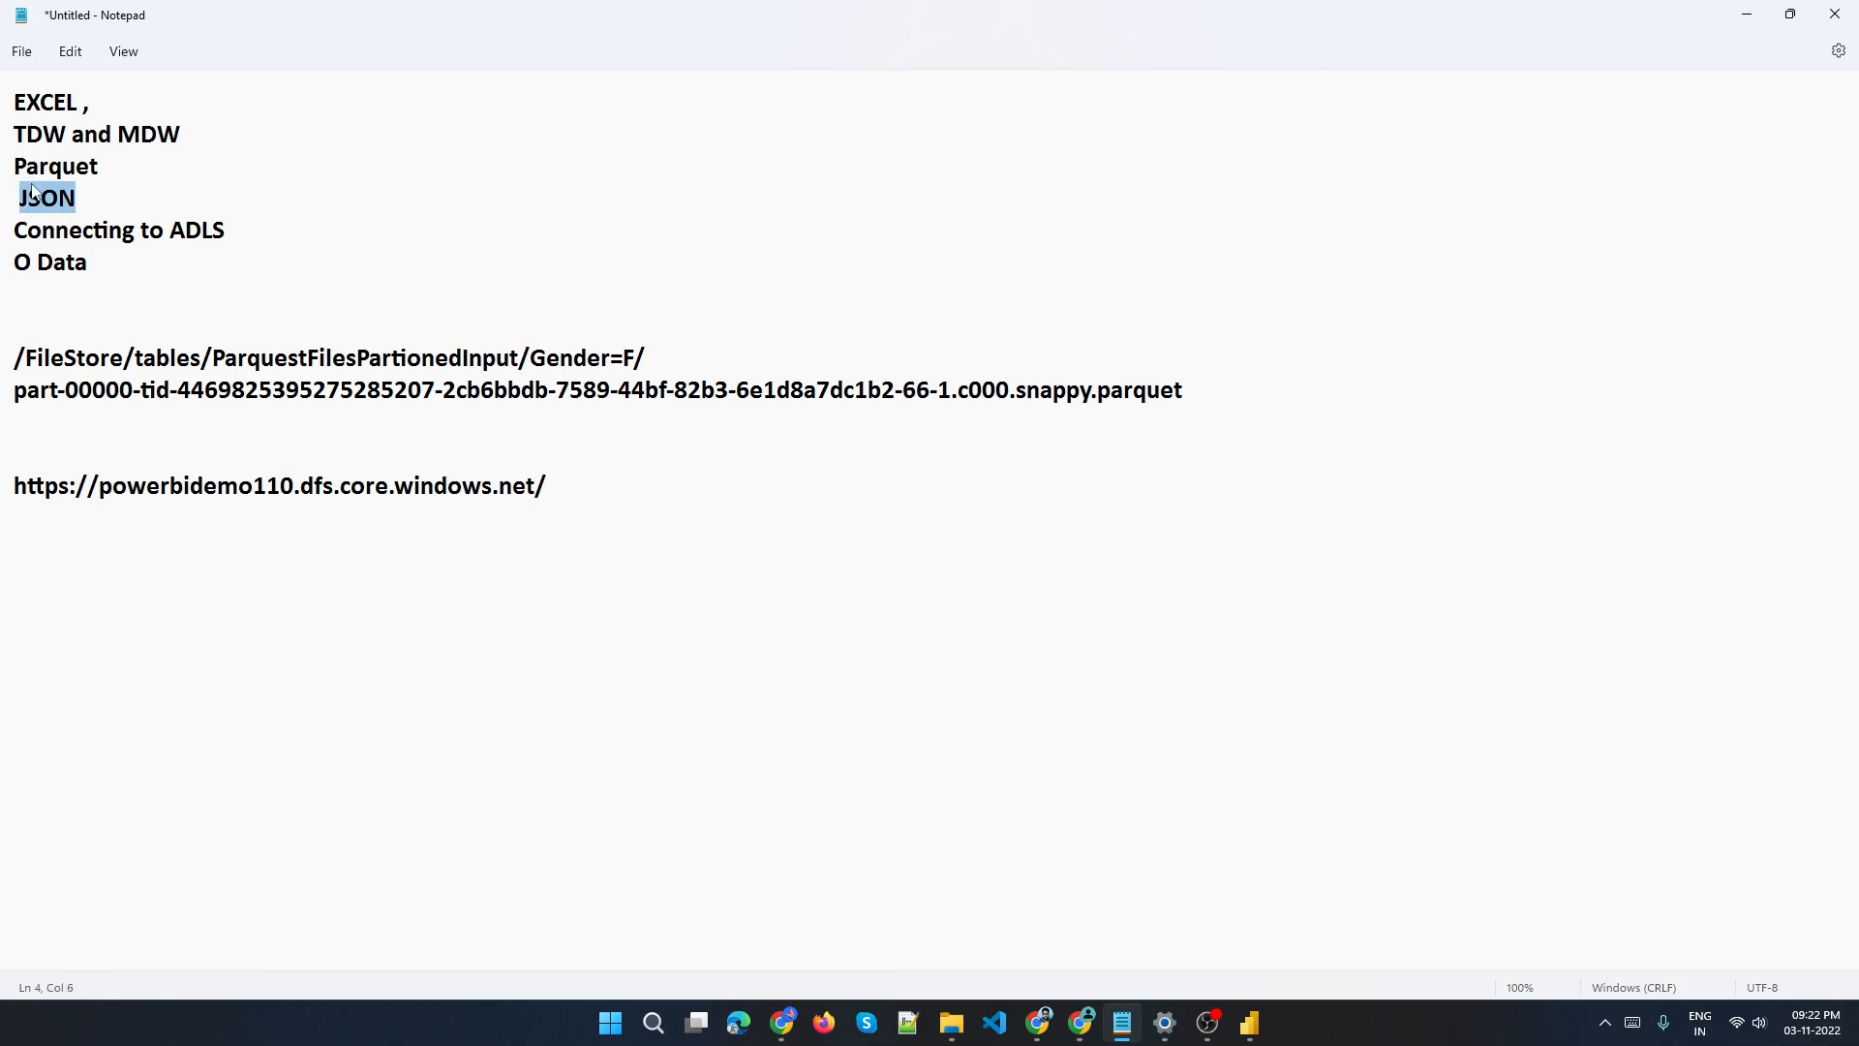
drag(235, 232, 12, 225)
key(ctrl+c)
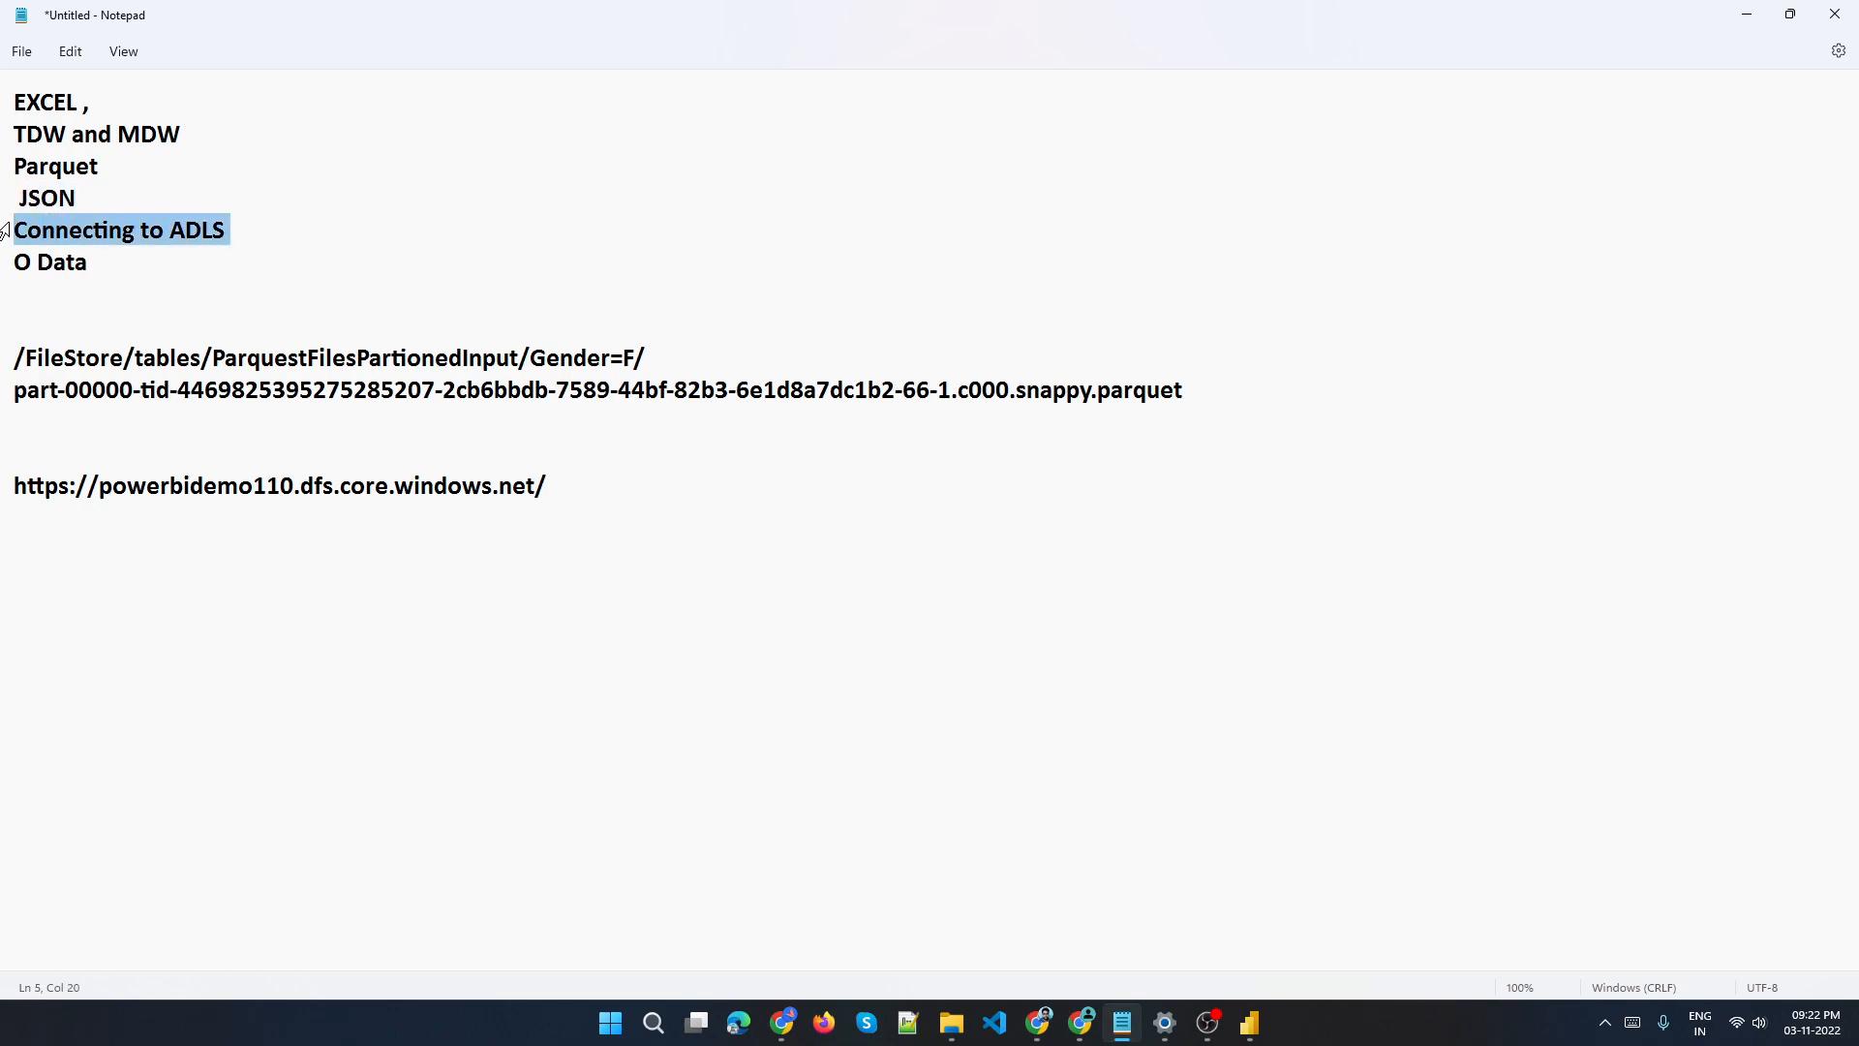
key(BackSpace)
key(Return)
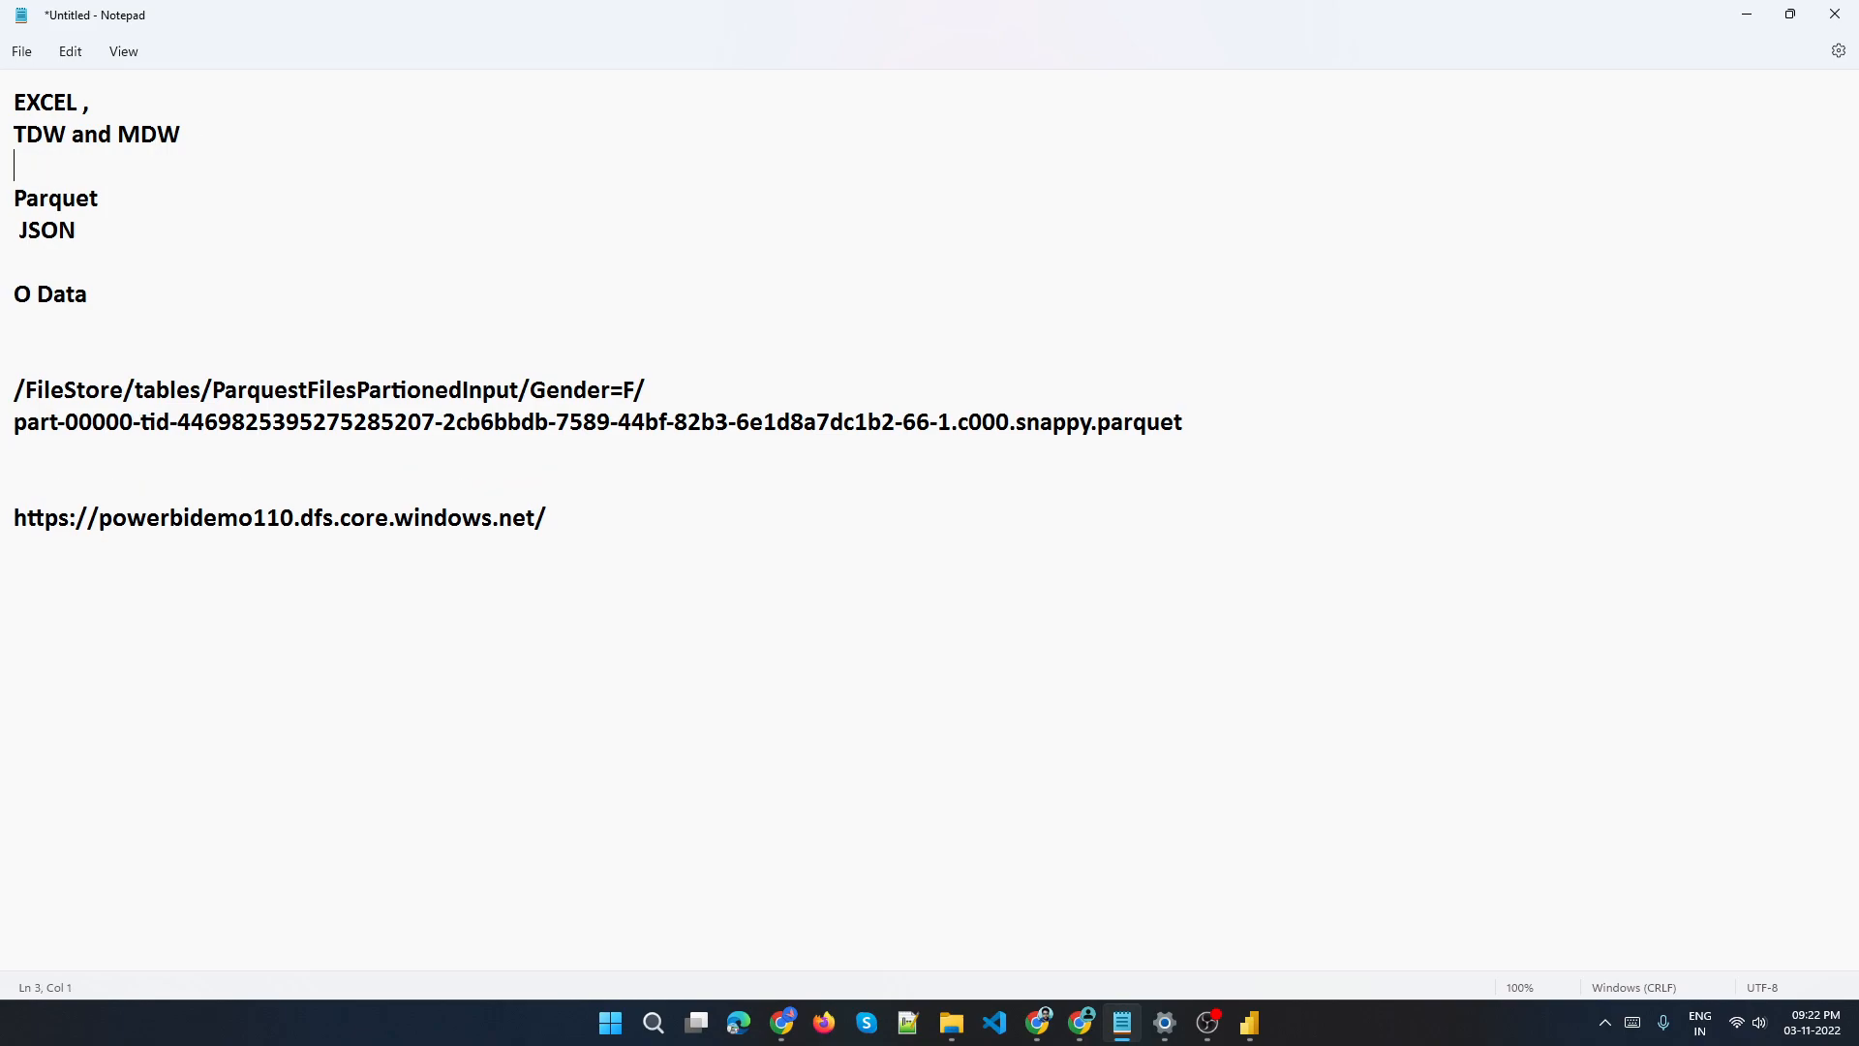
key(ctrl+v)
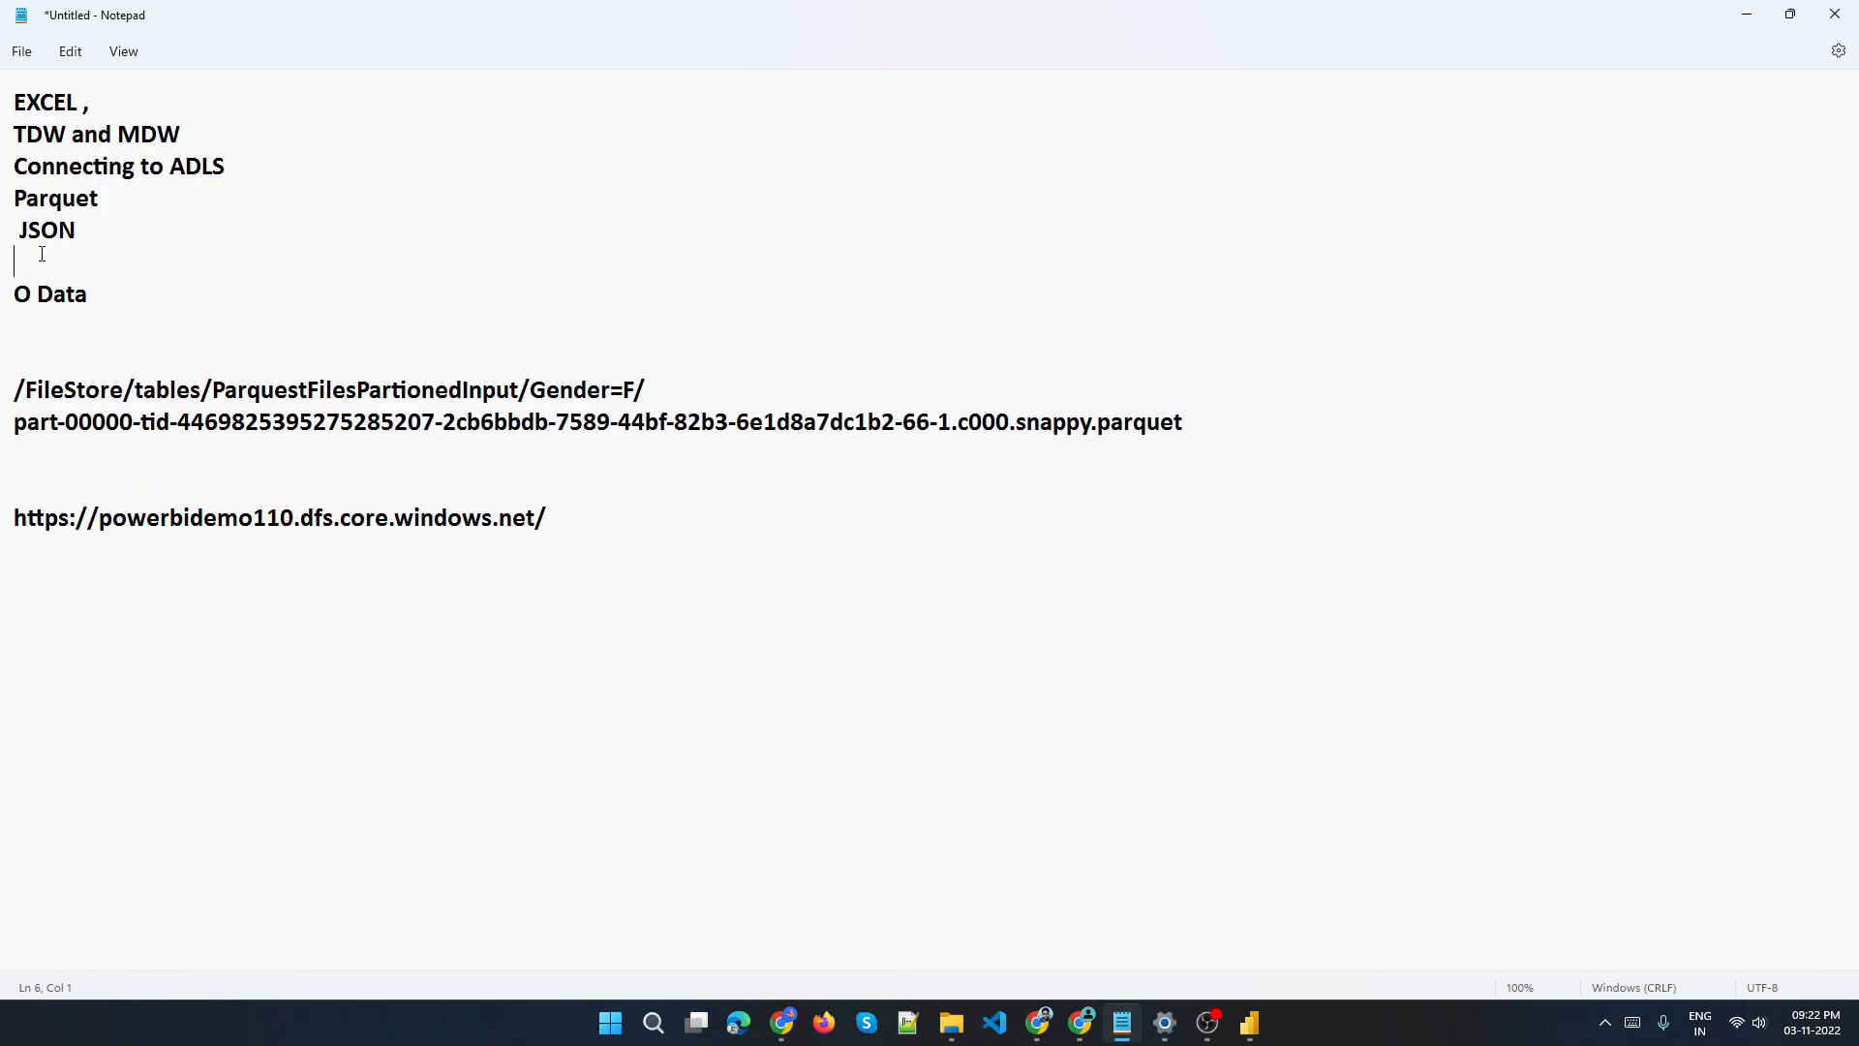
key(BackSpace)
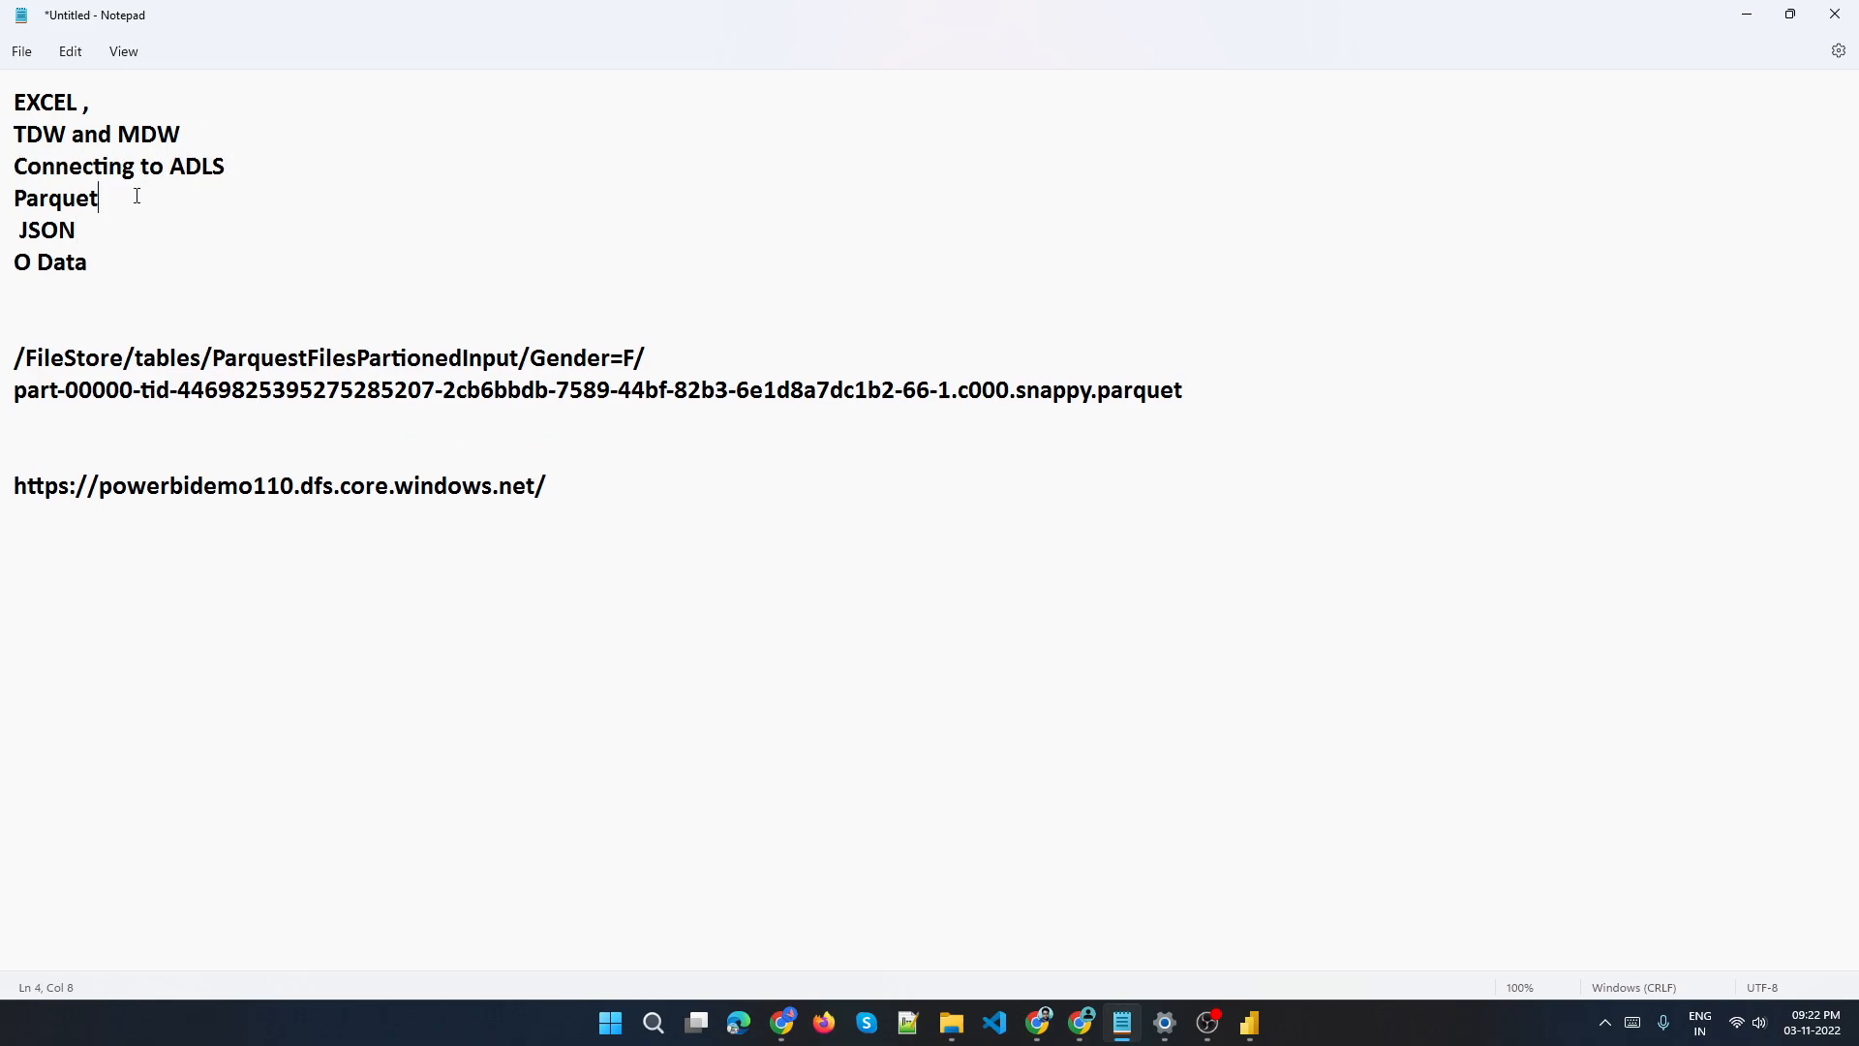
key(Return)
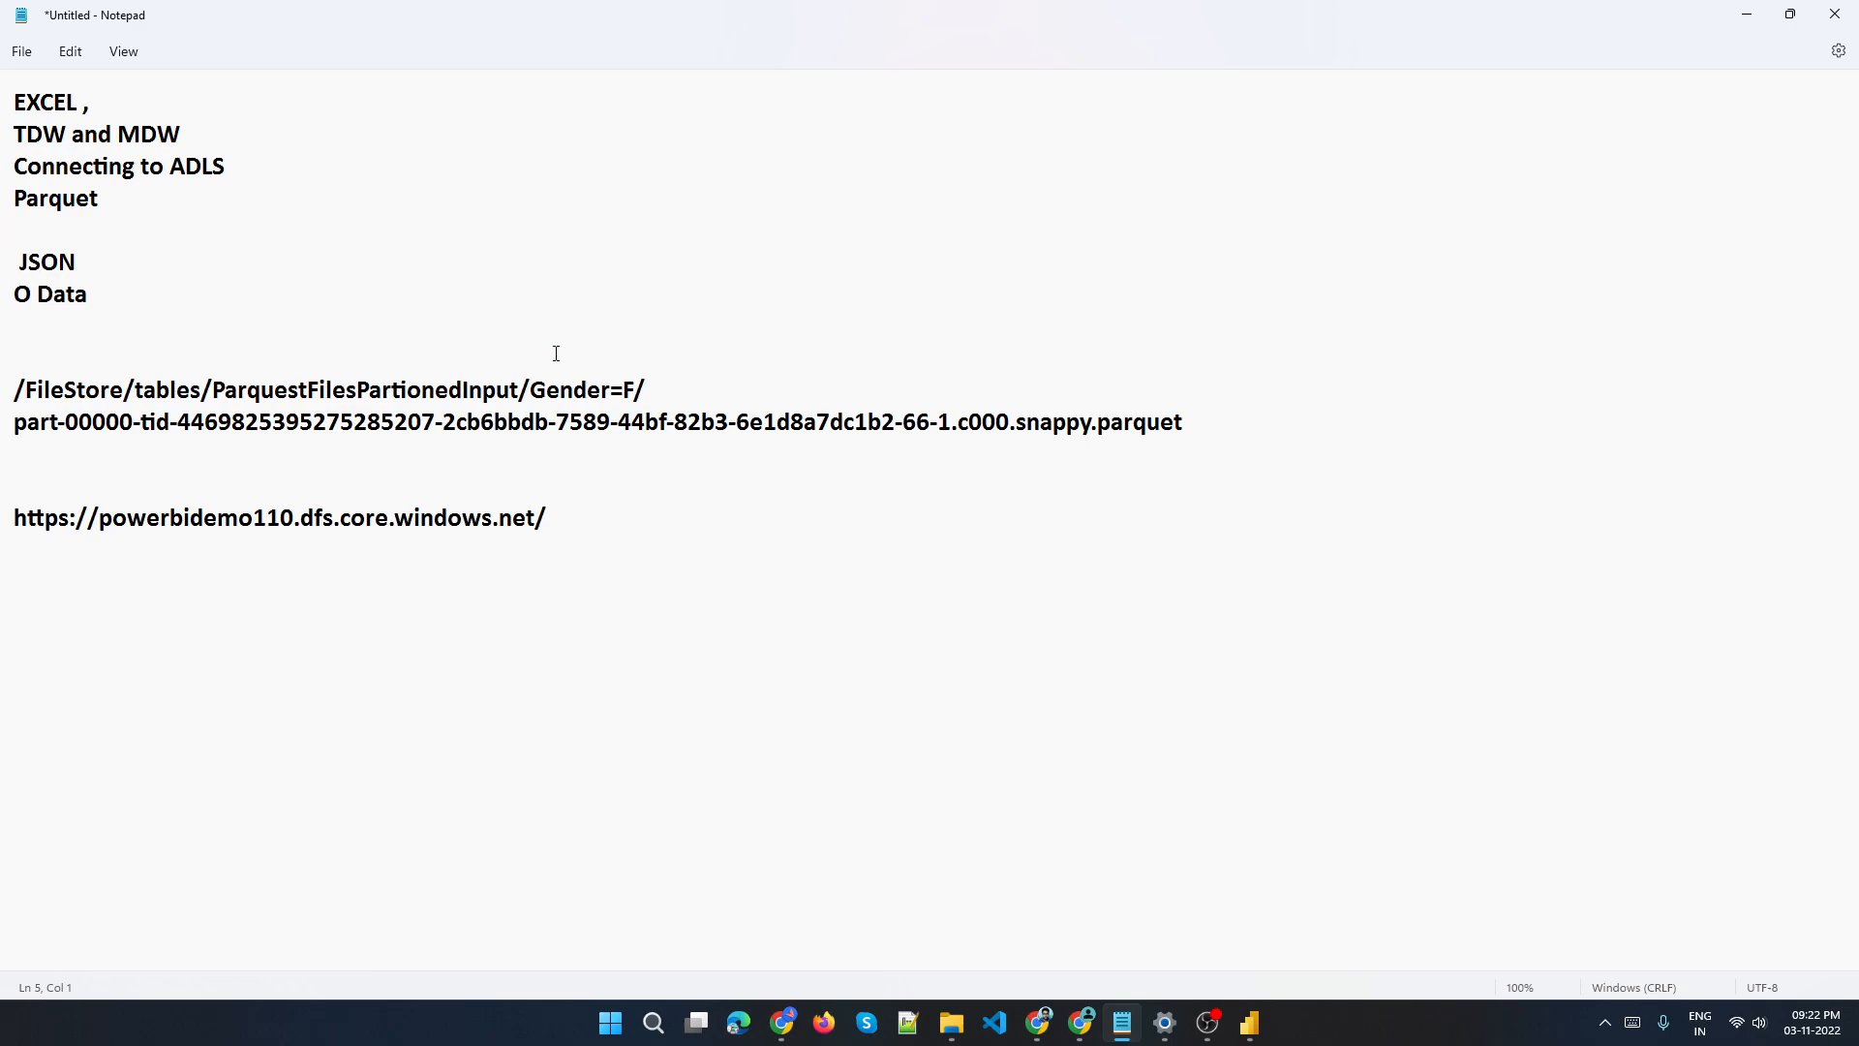
click(1039, 1023)
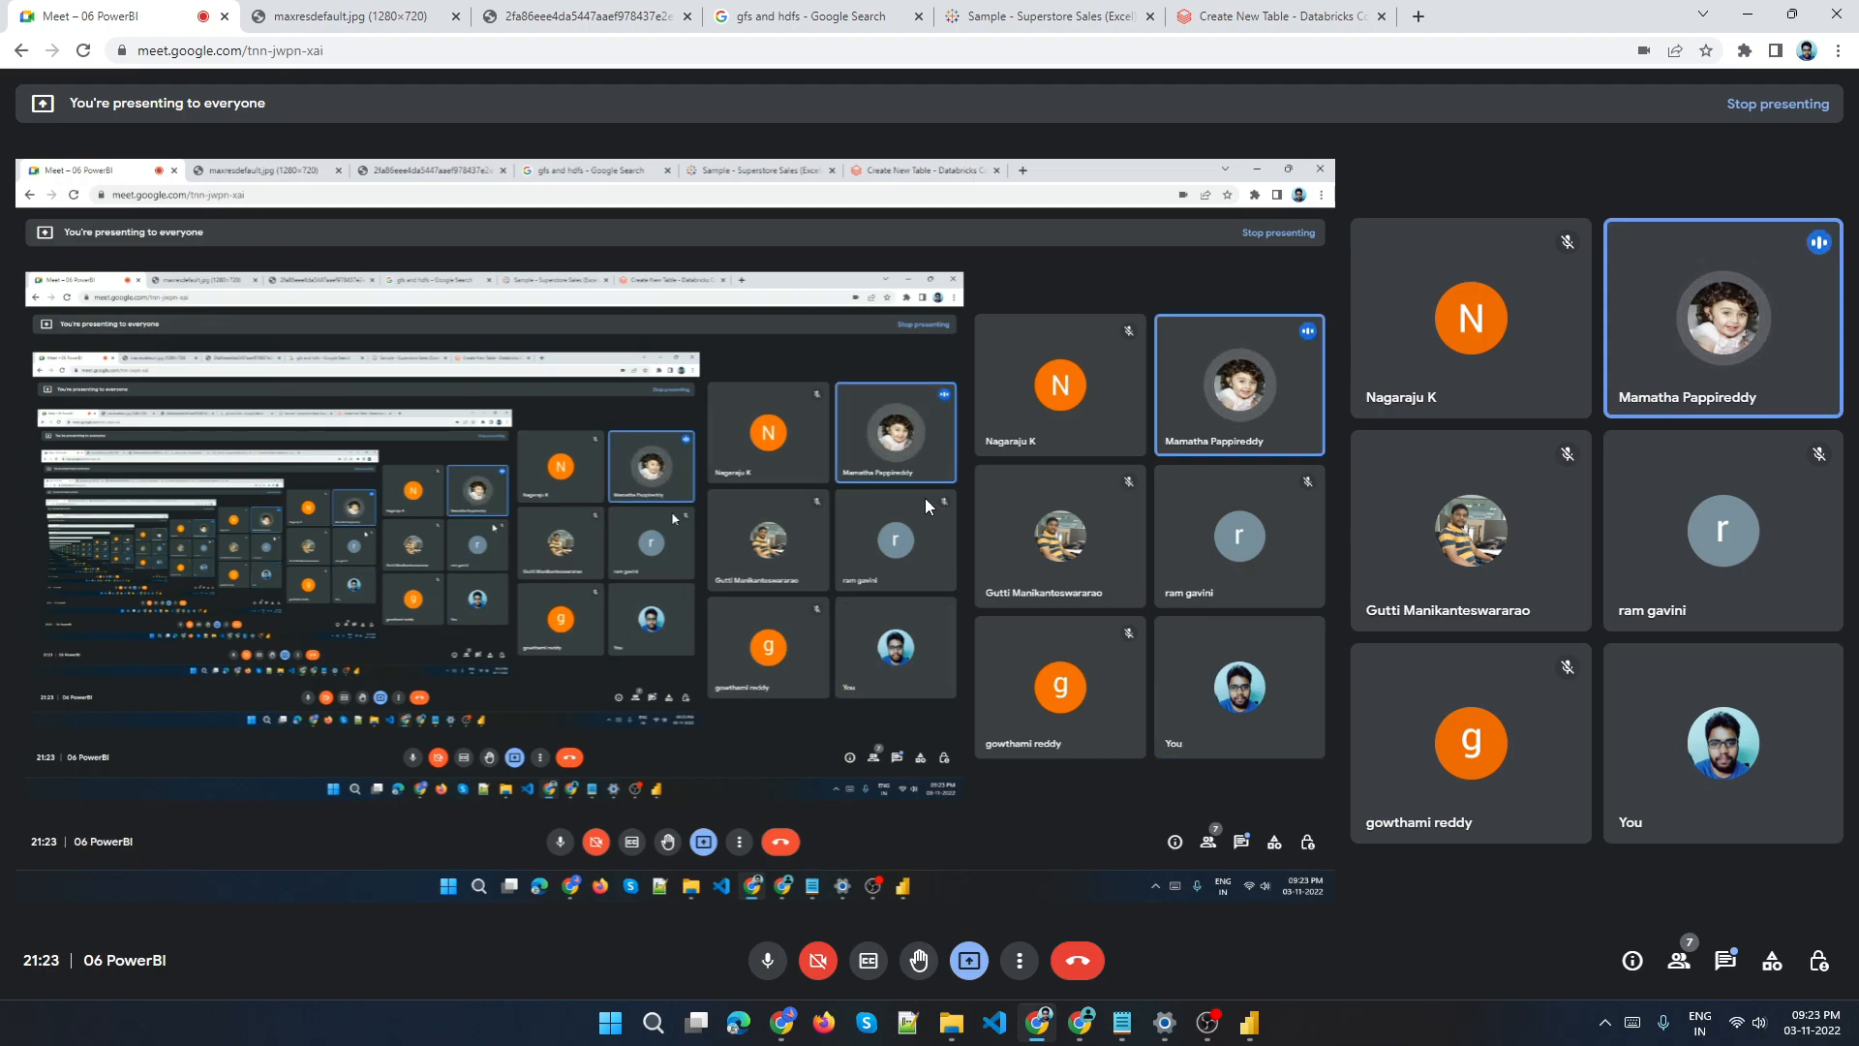
click(1123, 1024)
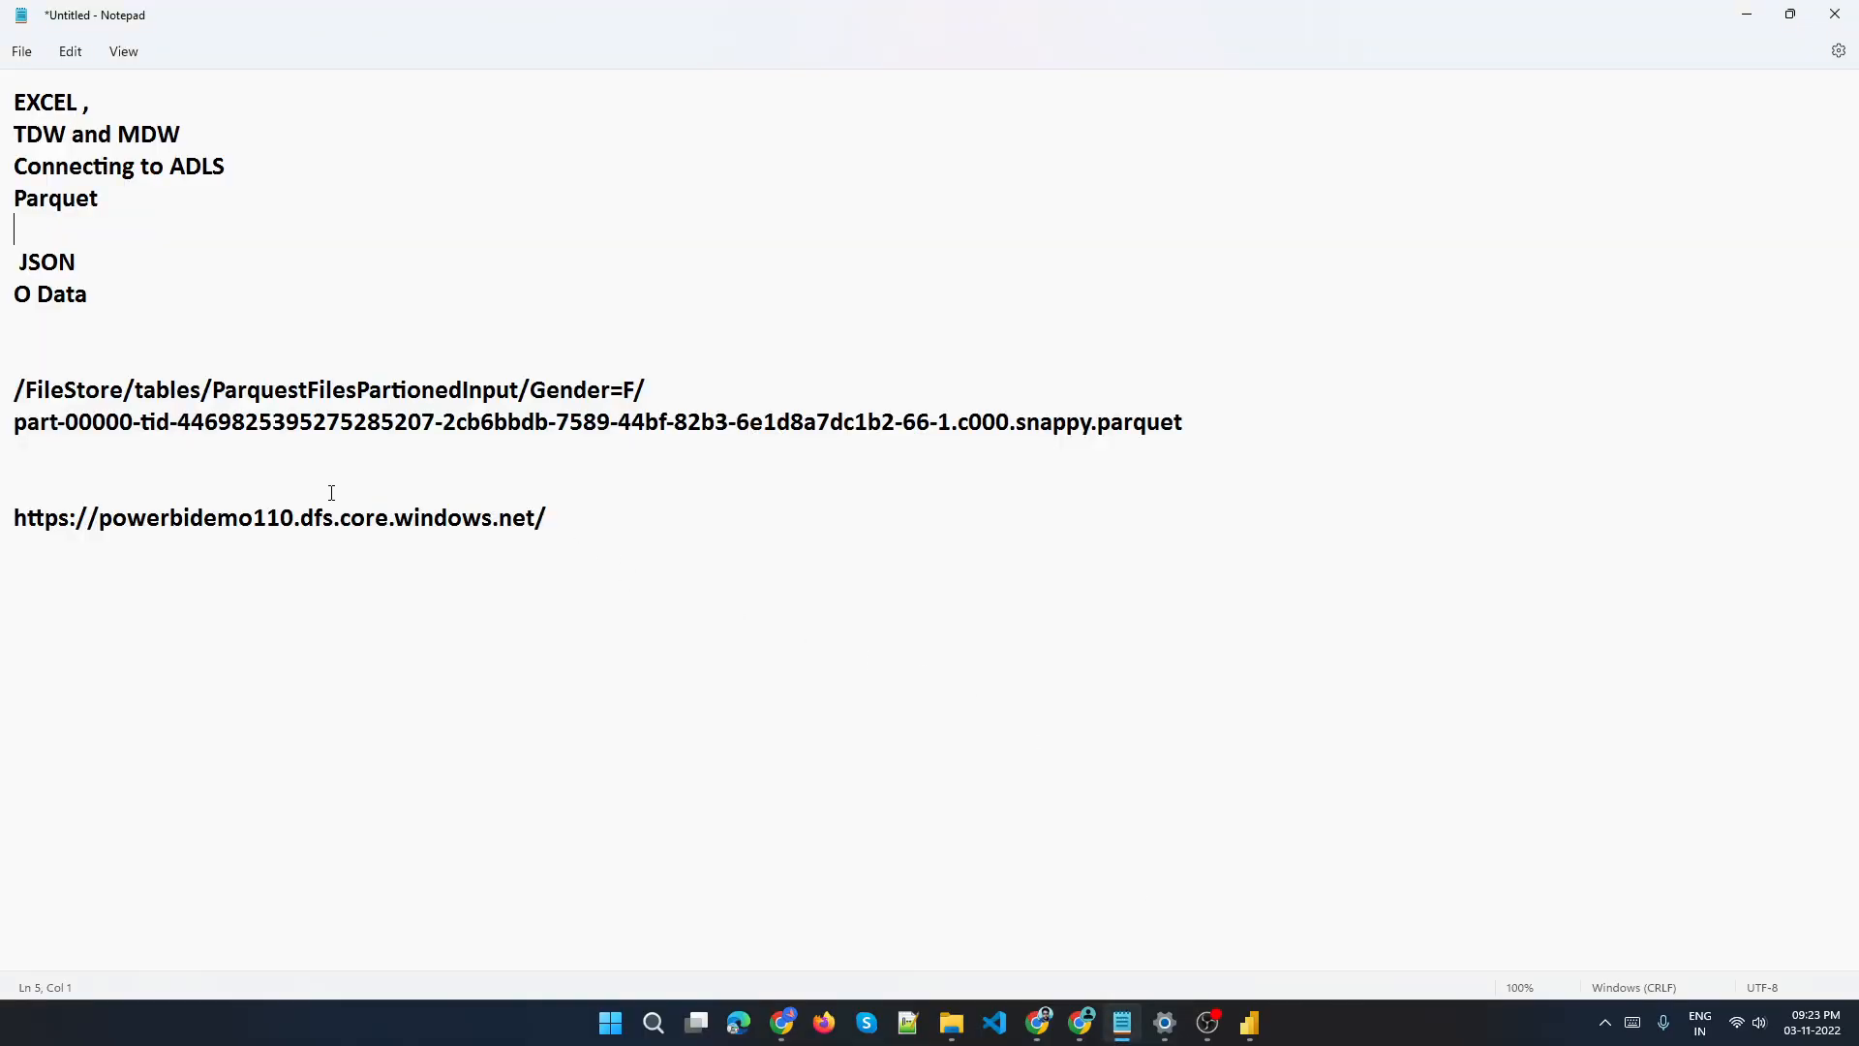
drag(598, 523, 21, 523)
click(92, 520)
text(https://)
drag(100, 520, 295, 518)
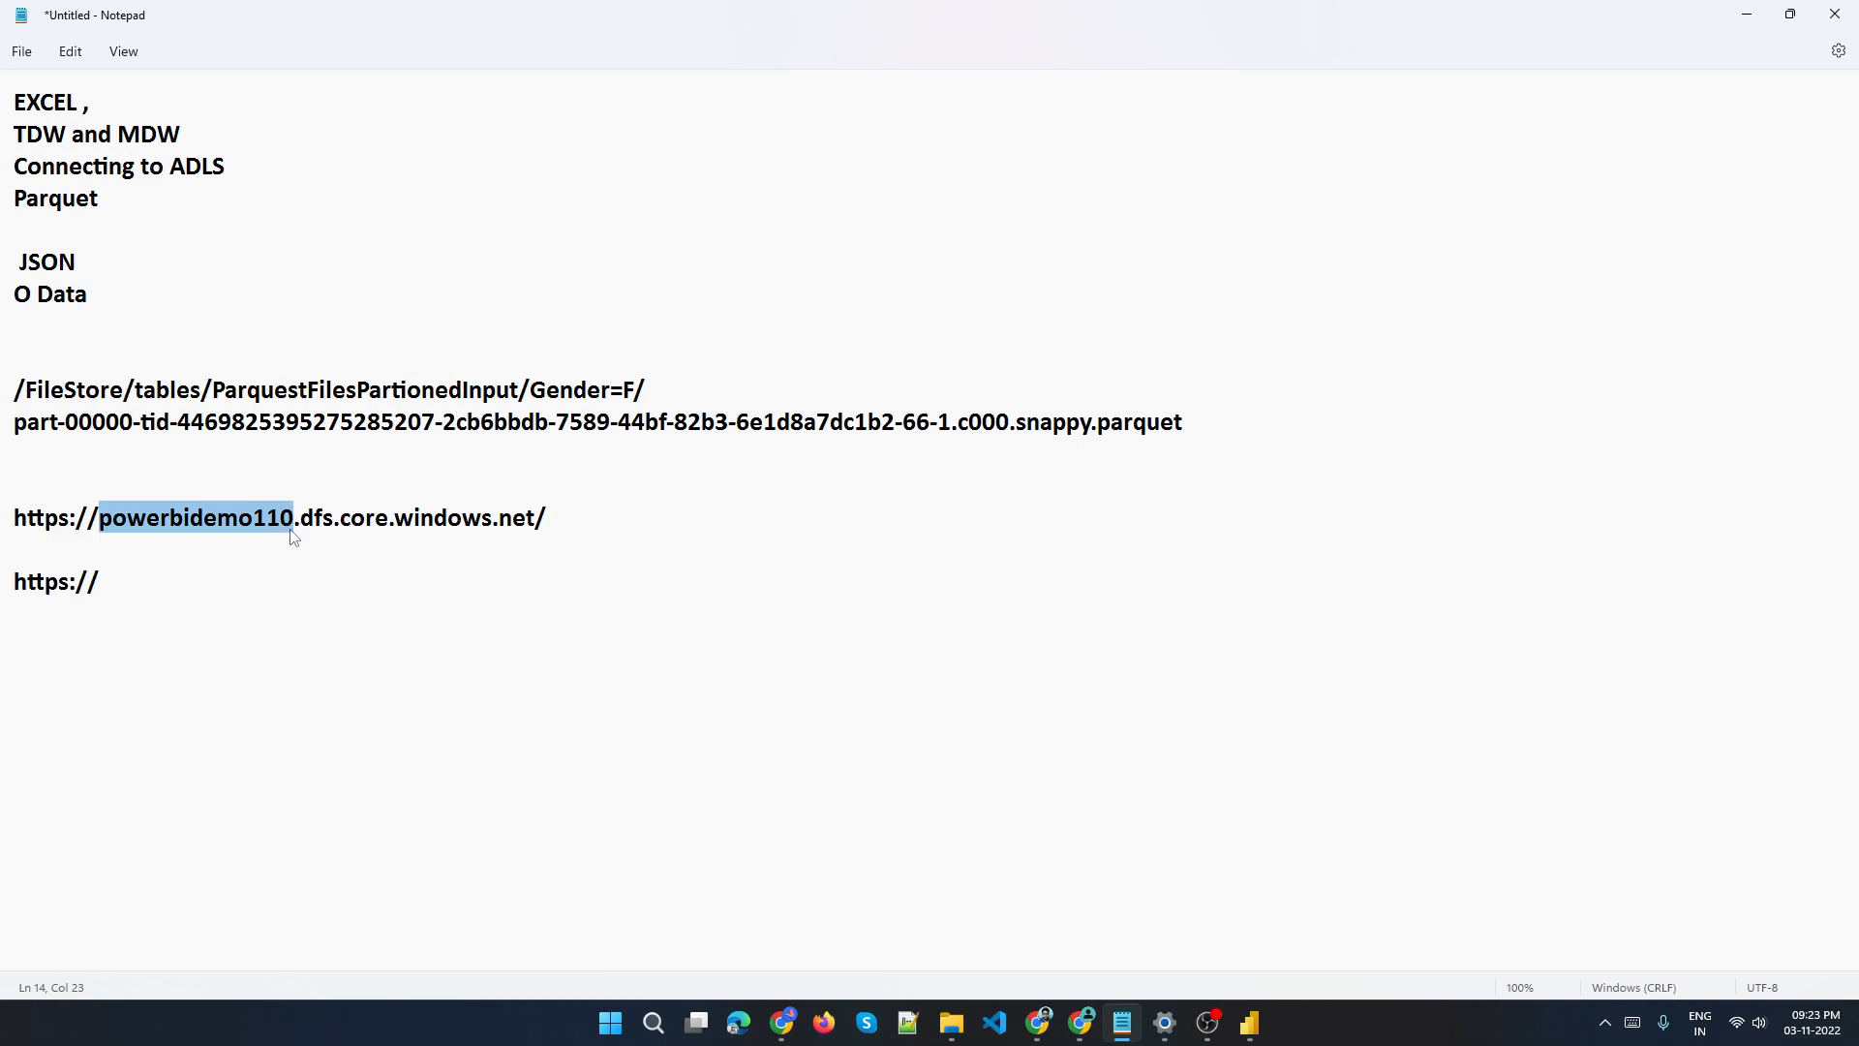
click(179, 605)
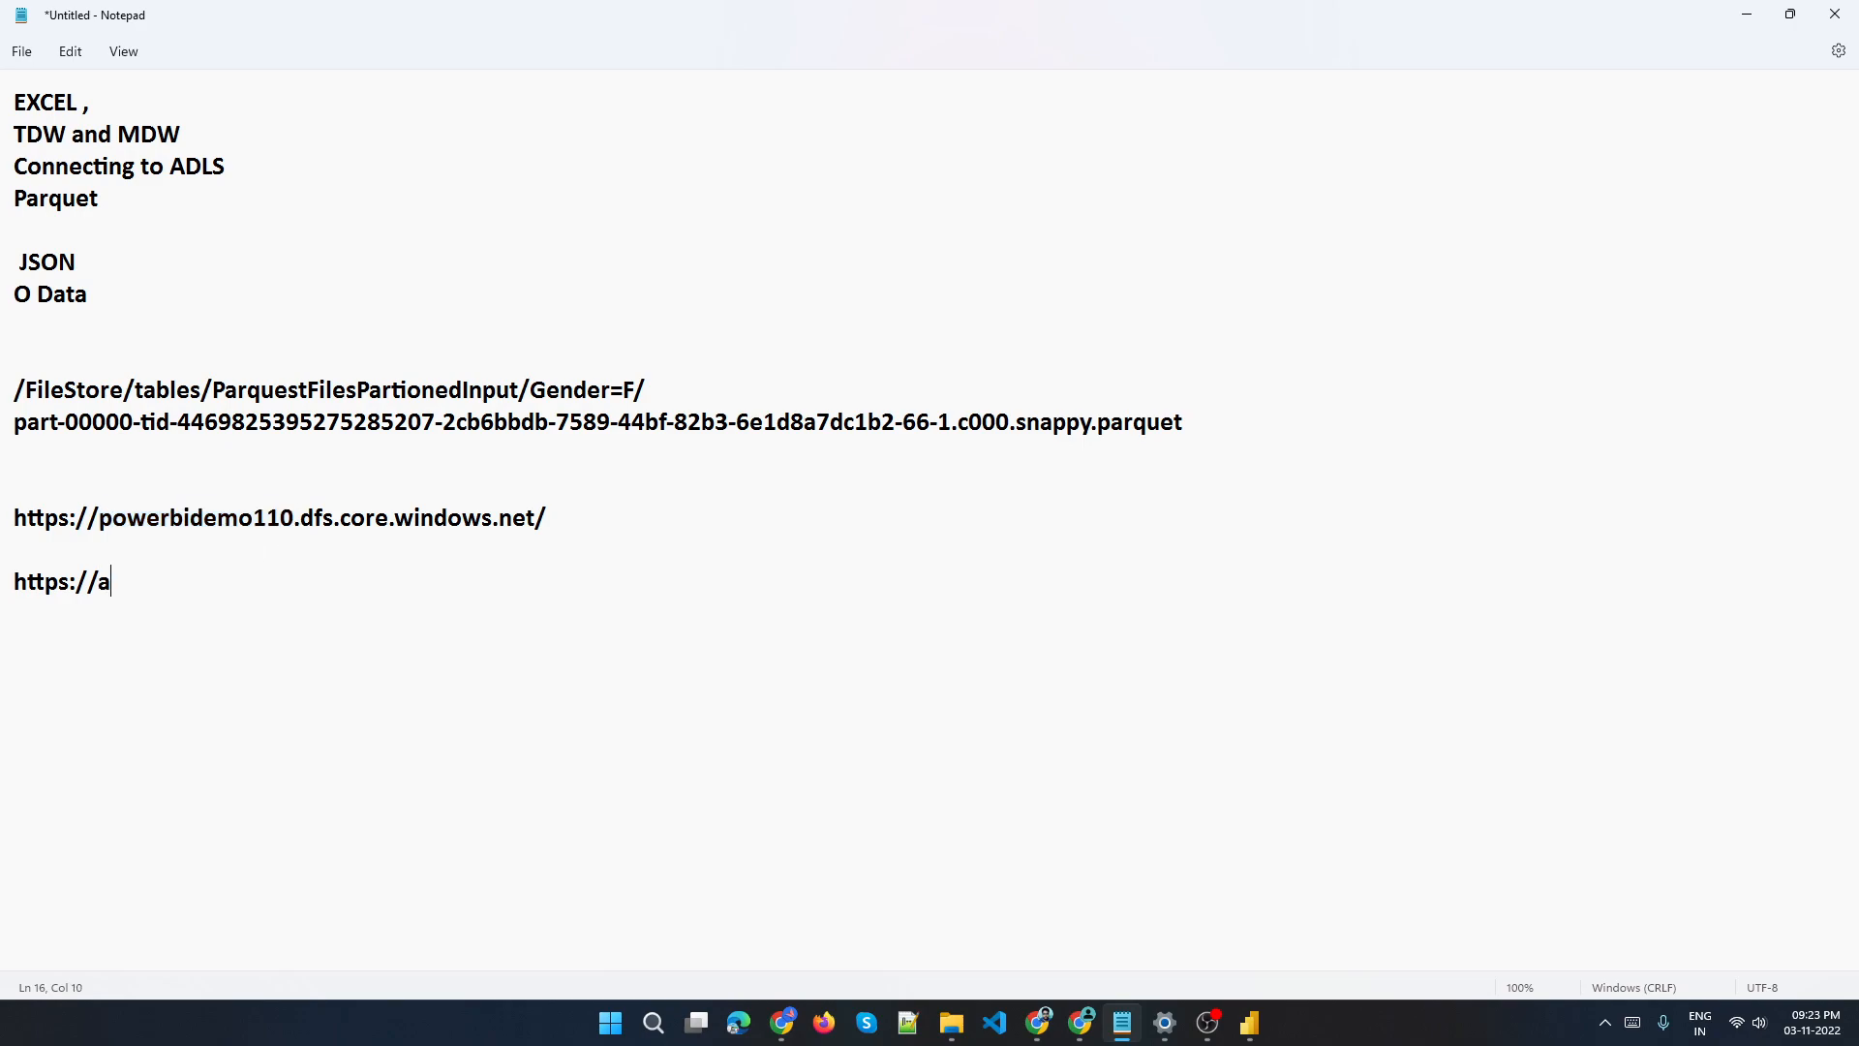
text(azstorageusclientsd)
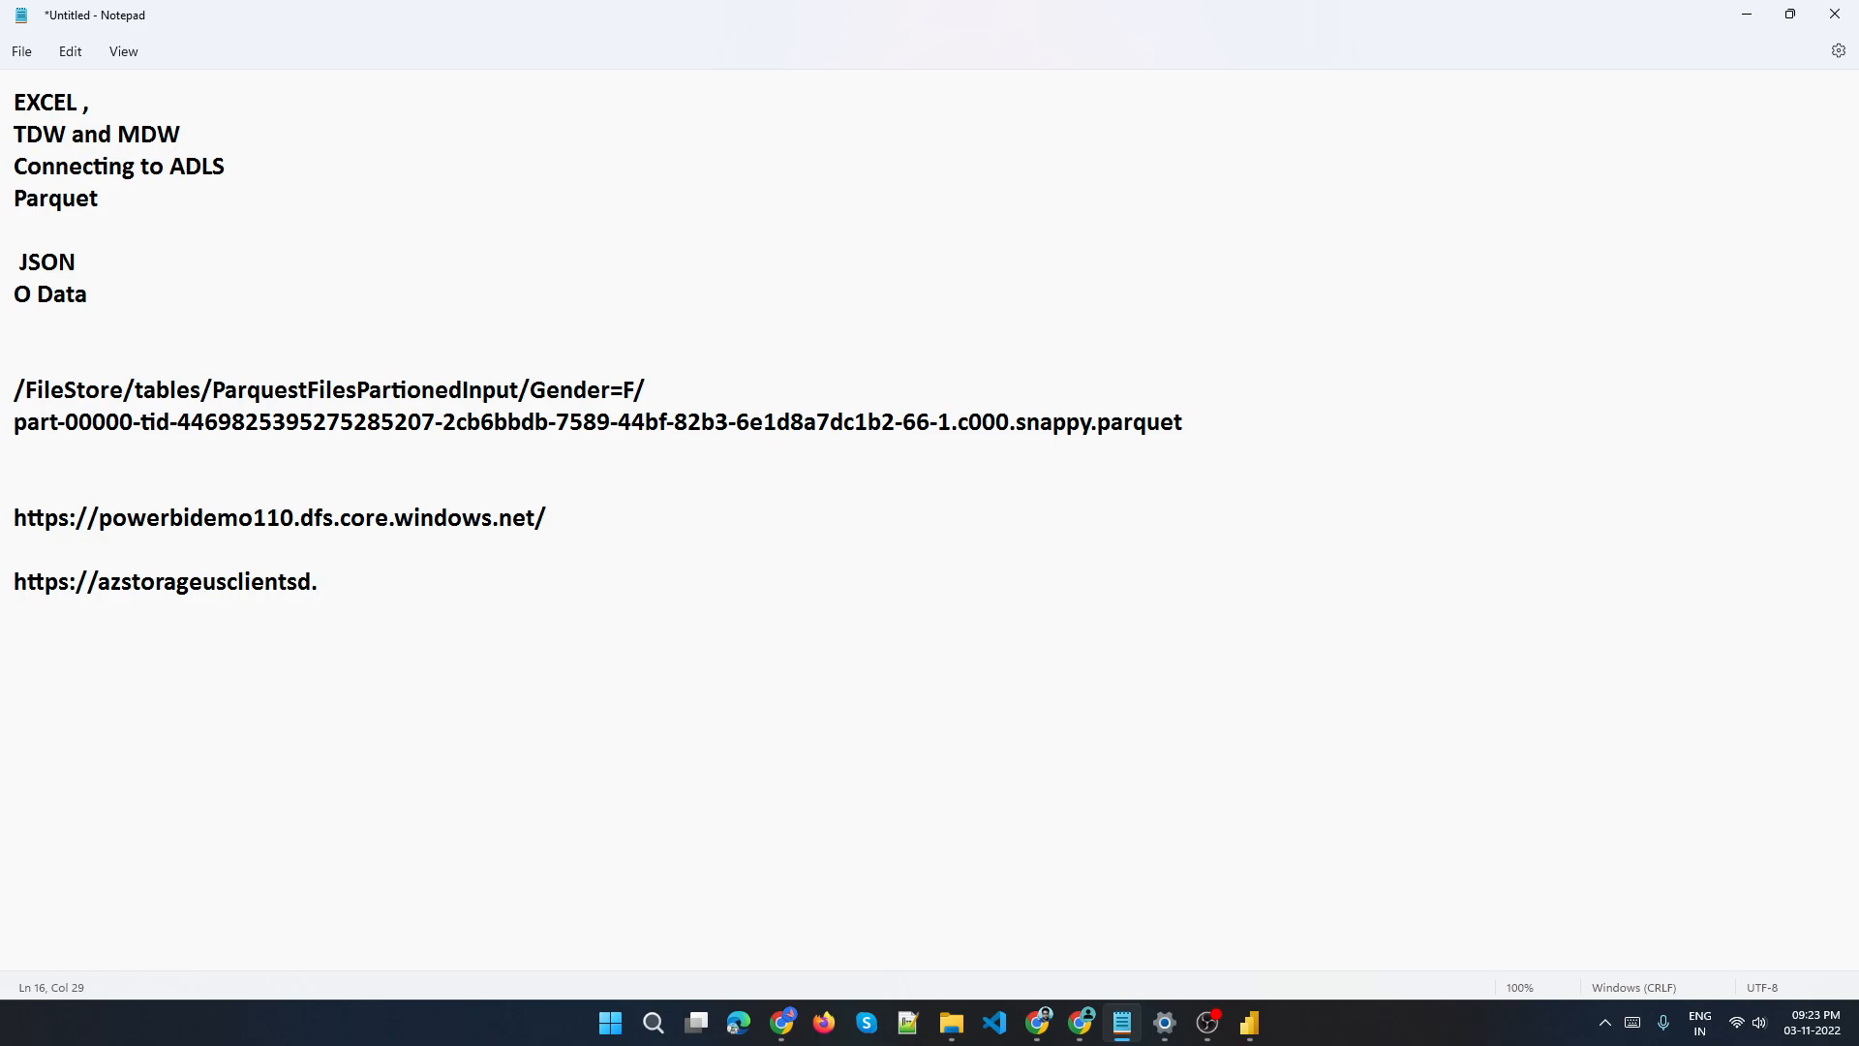
text(.dfs.core.wion)
key(BackSpace)
key(BackSpace)
text(nodws.net/)
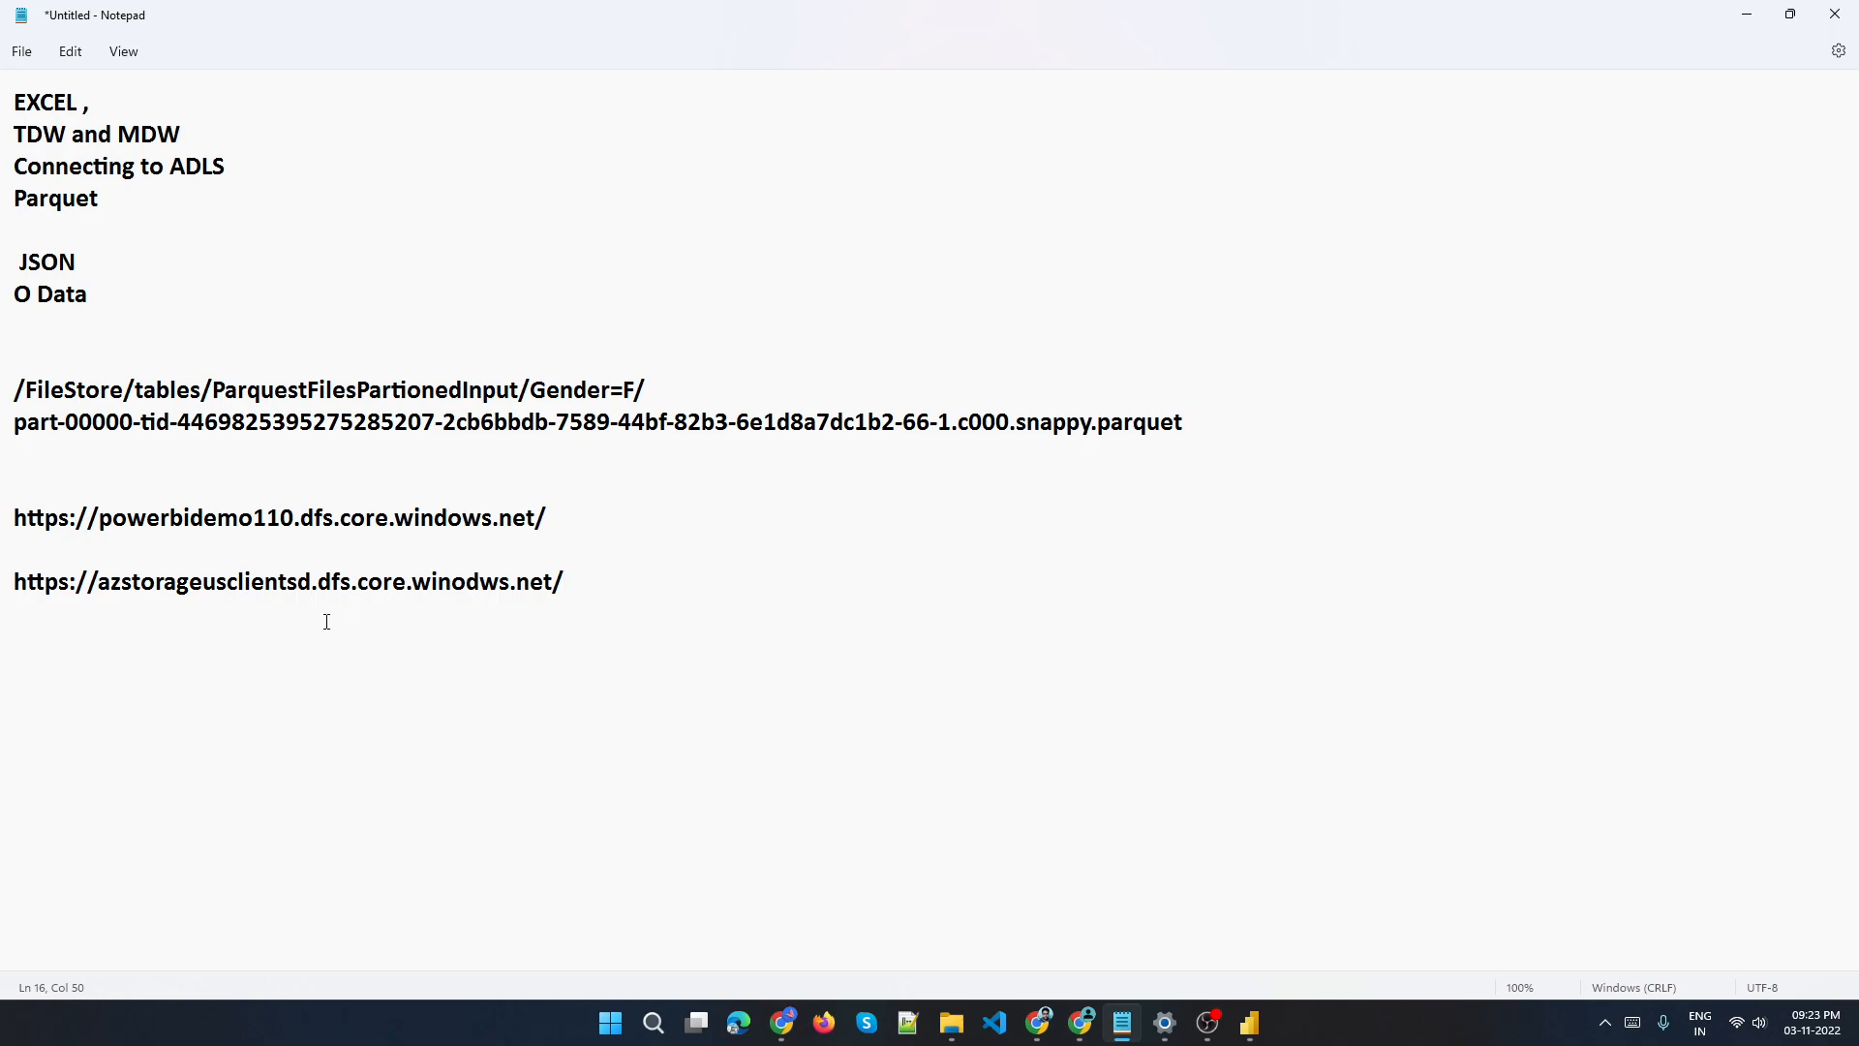
drag(319, 583, 617, 585)
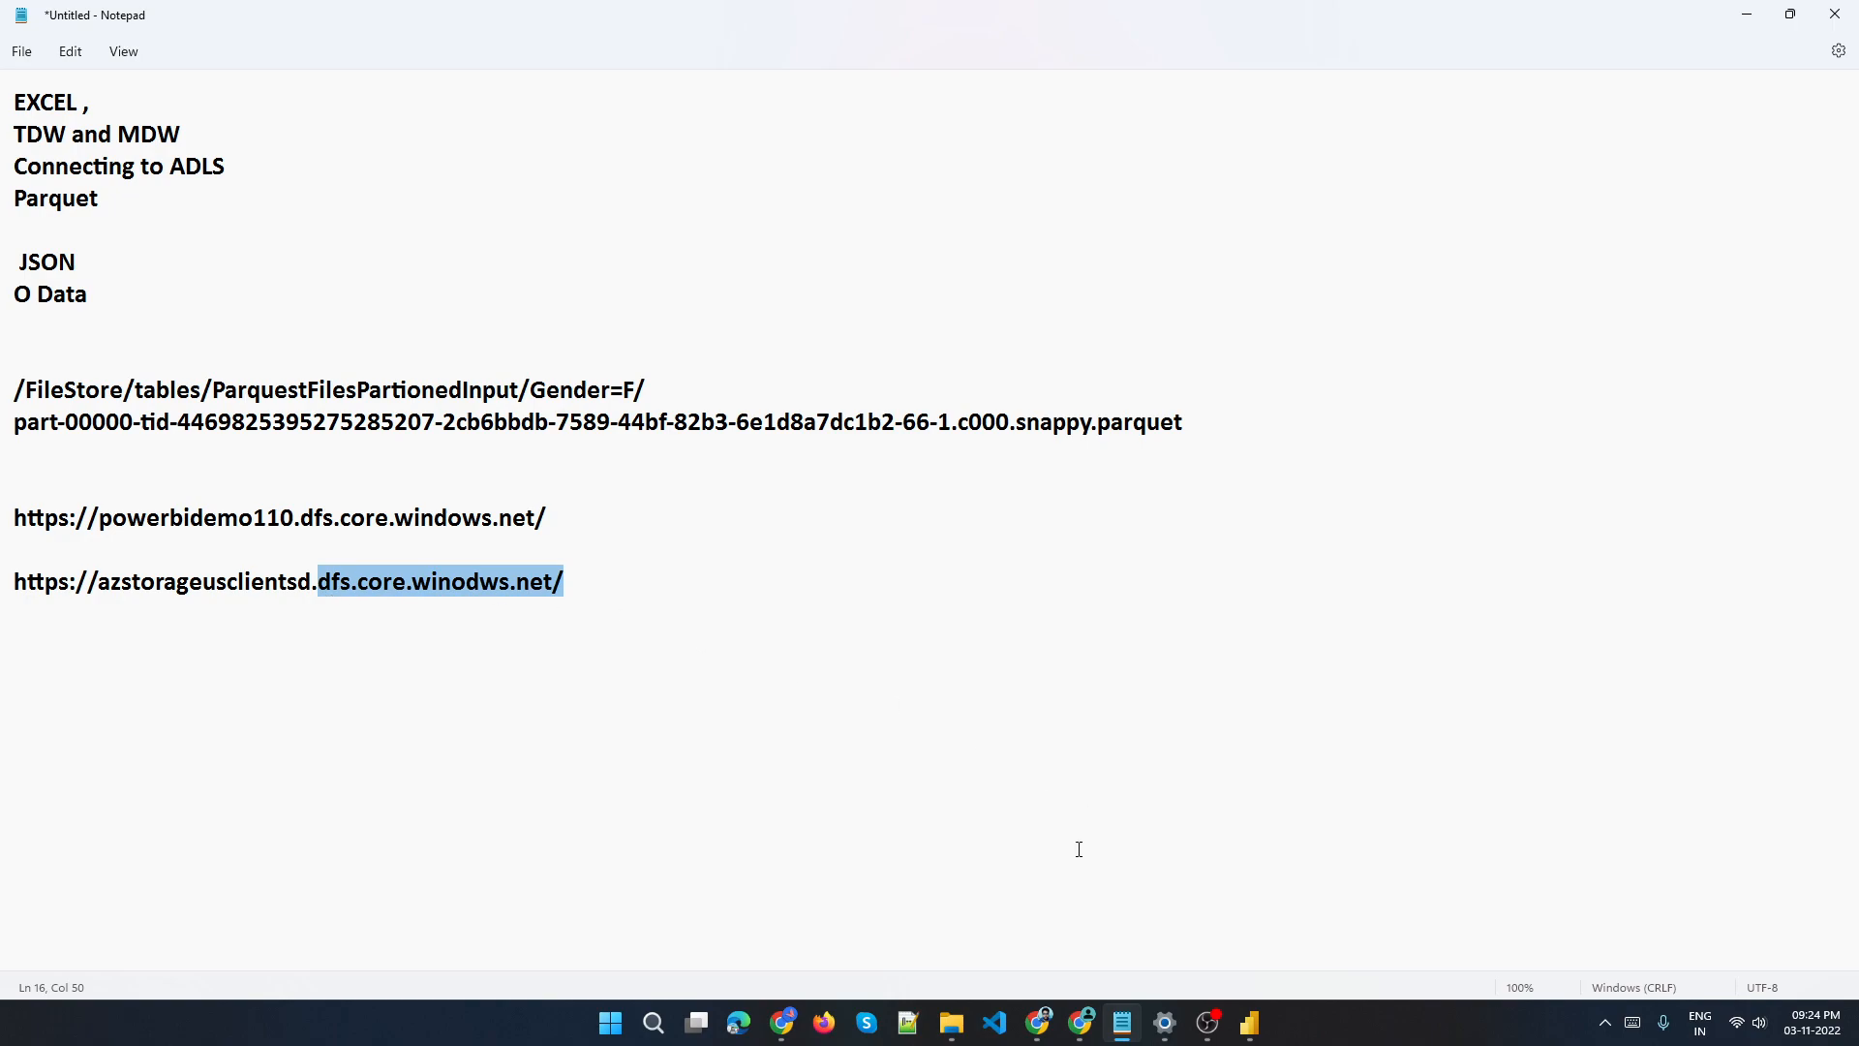
Step: Open the Meet in-call chat and send the copied domain suffix
click(1038, 1022)
click(1725, 960)
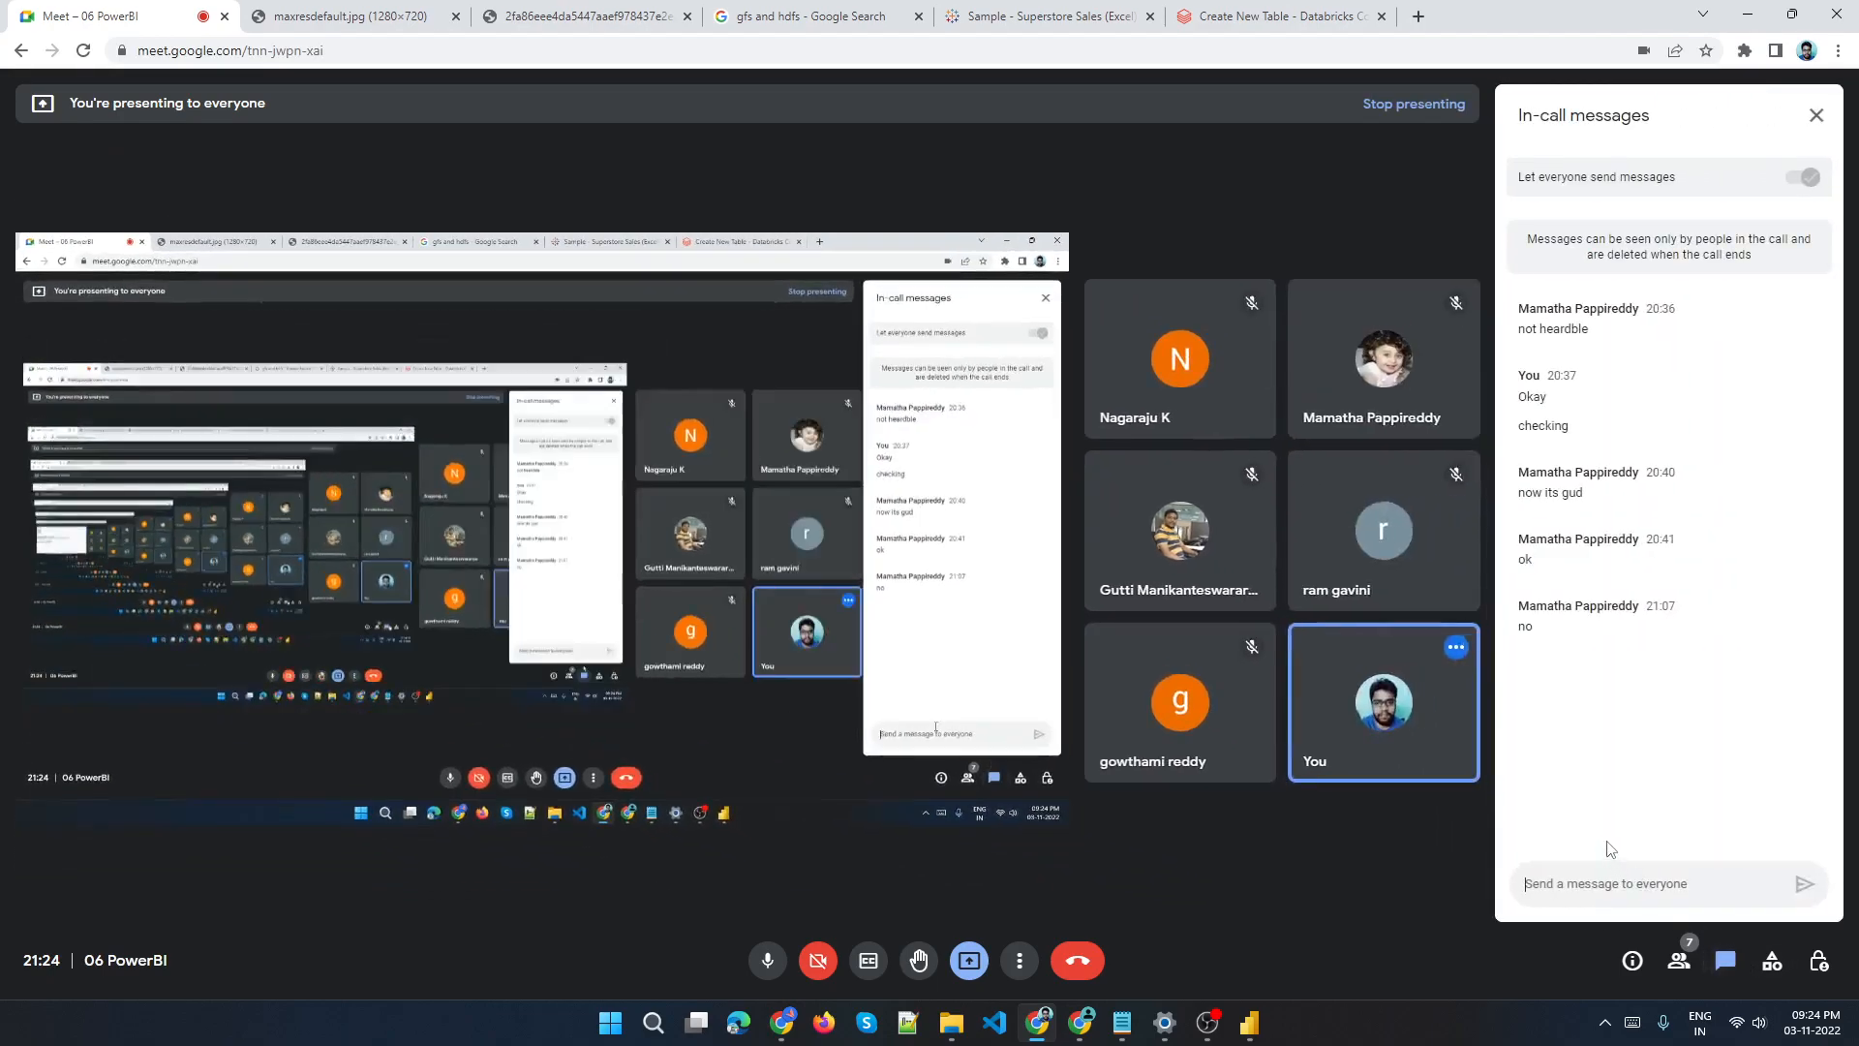
text(dfs.core.windows.net/)
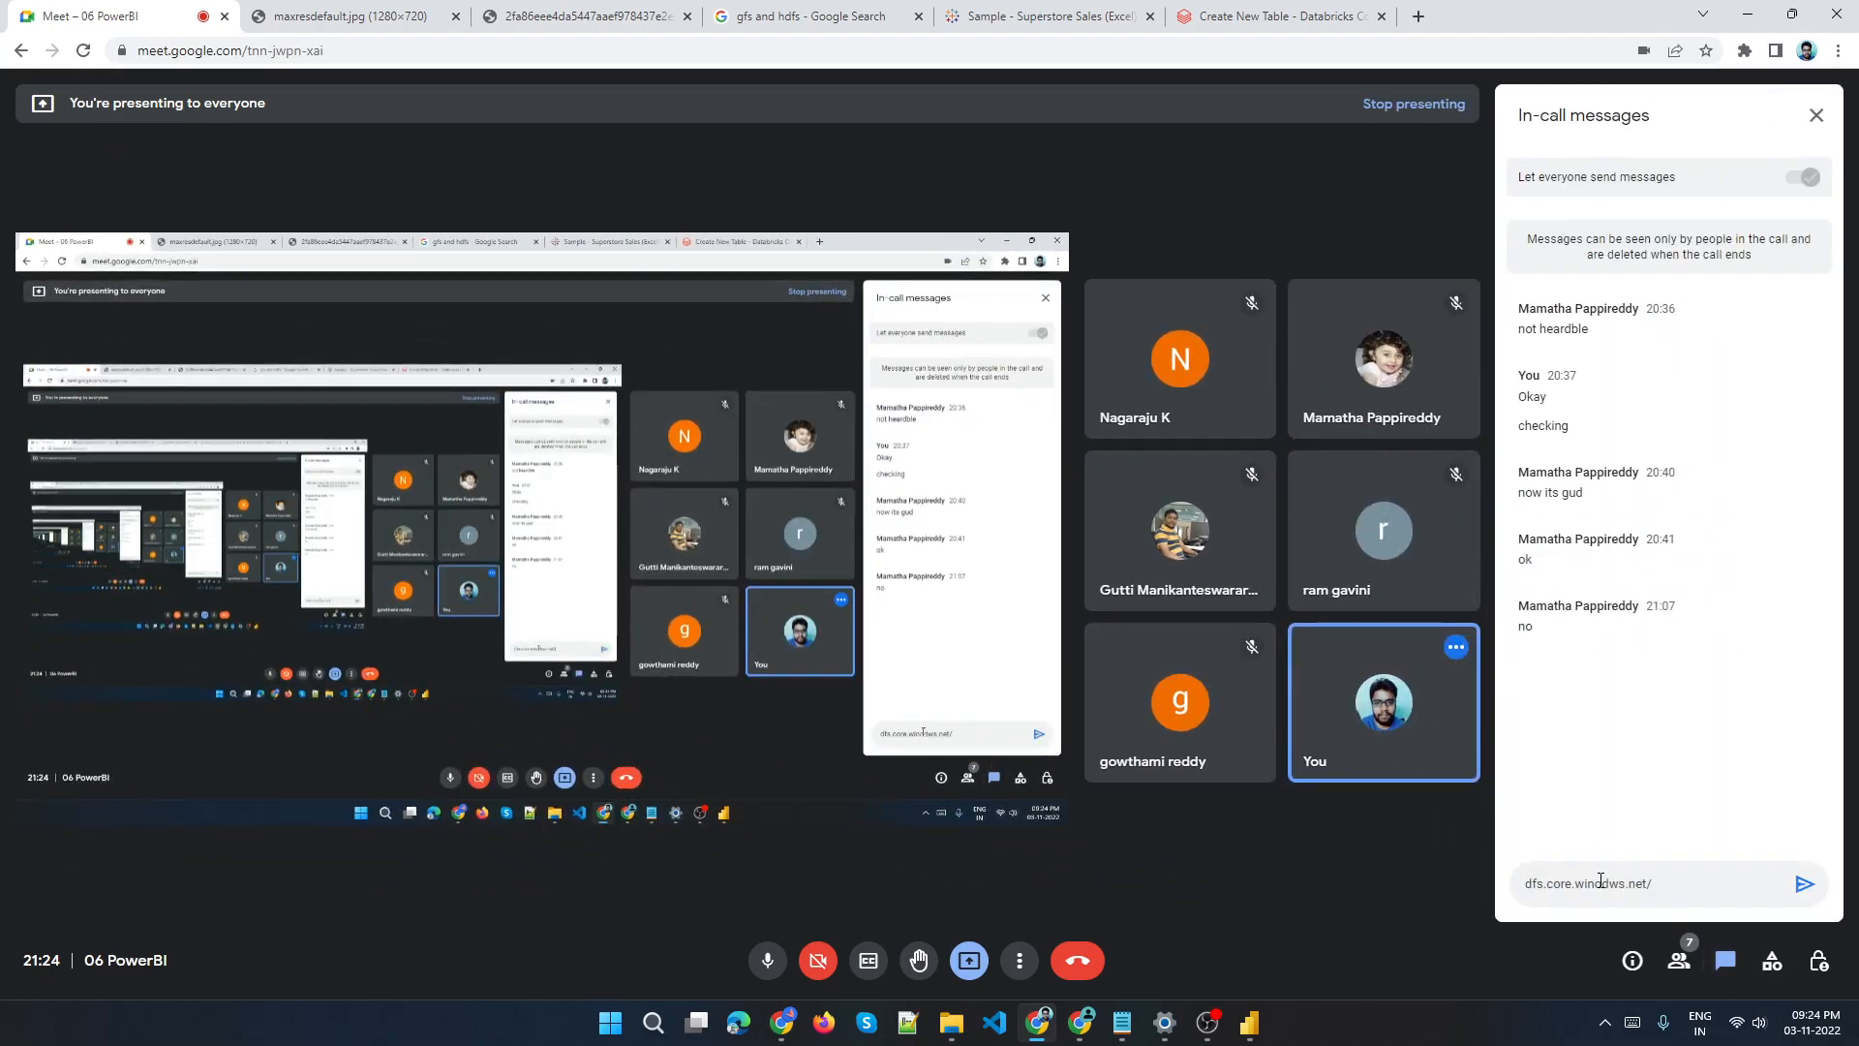
key(Return)
key(alt+Tab)
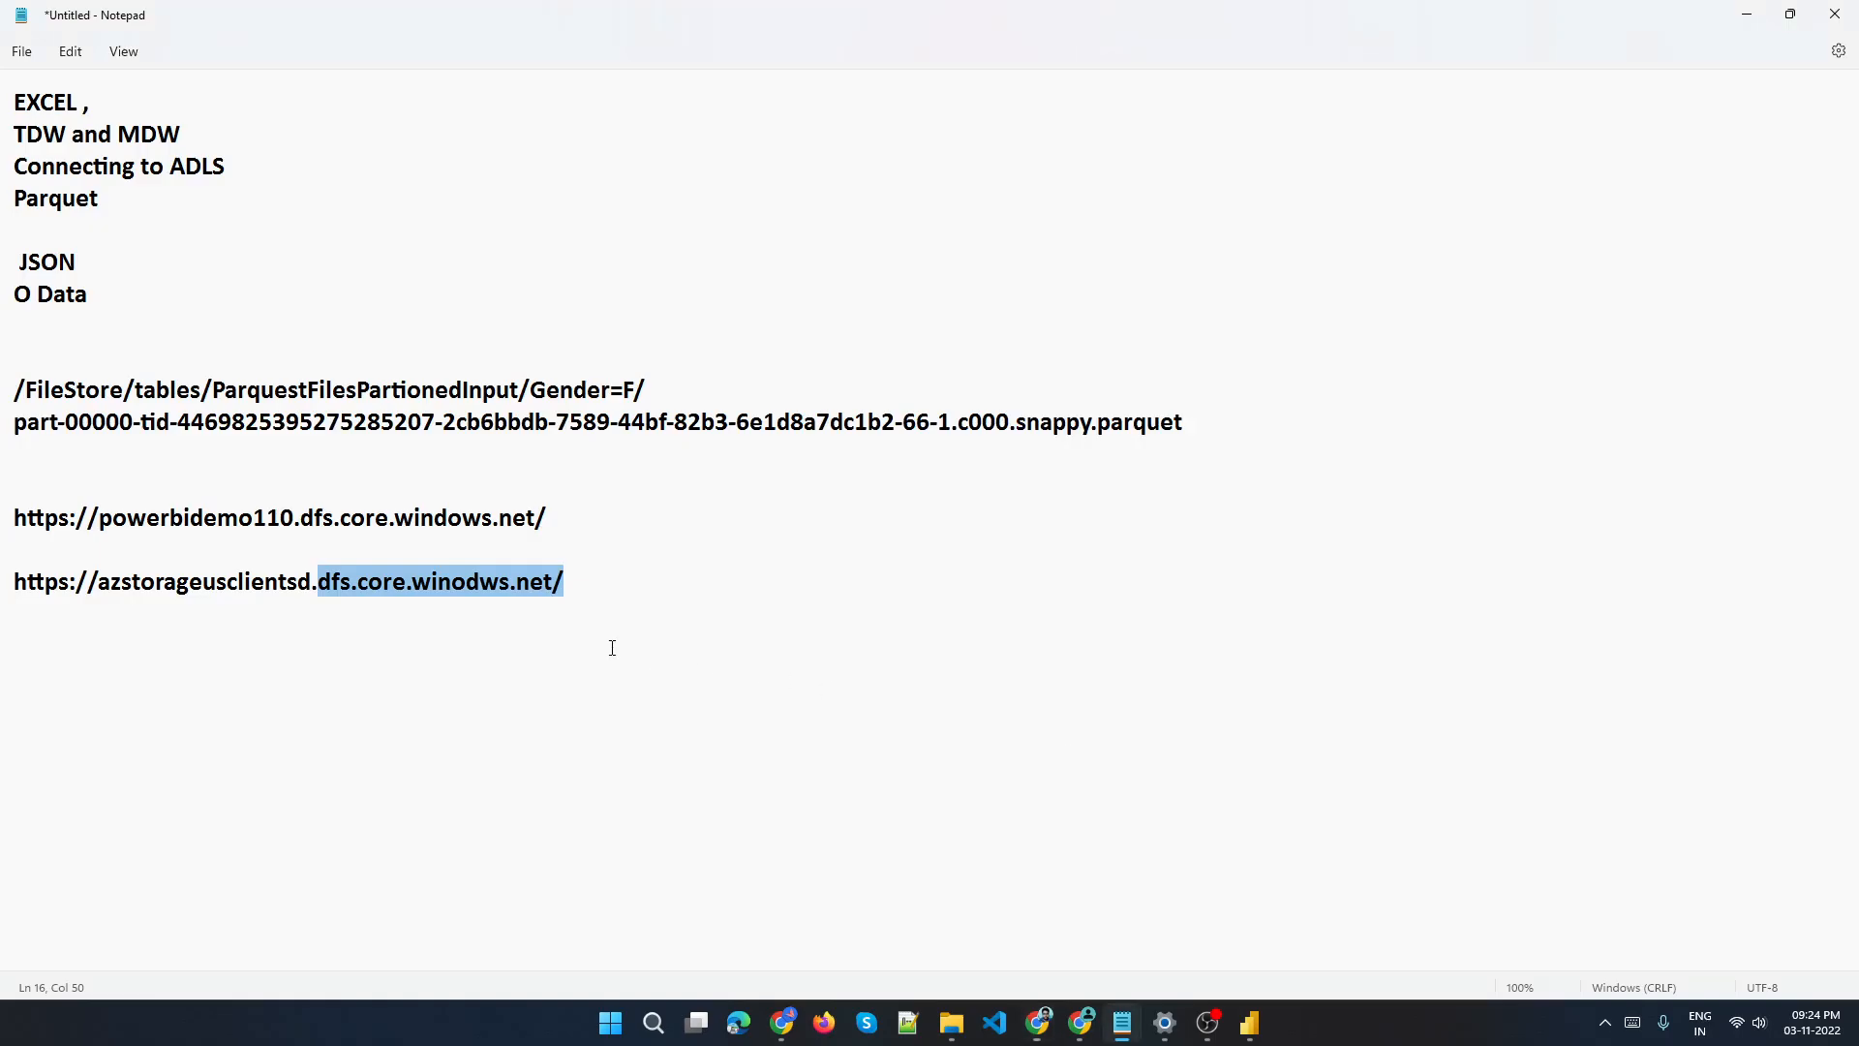
Step: Send the full azstorageusclientsd URL from the notes in chat, then close the chat panel
triple_click(362, 583)
key(ctrl+c)
key(alt+Tab)
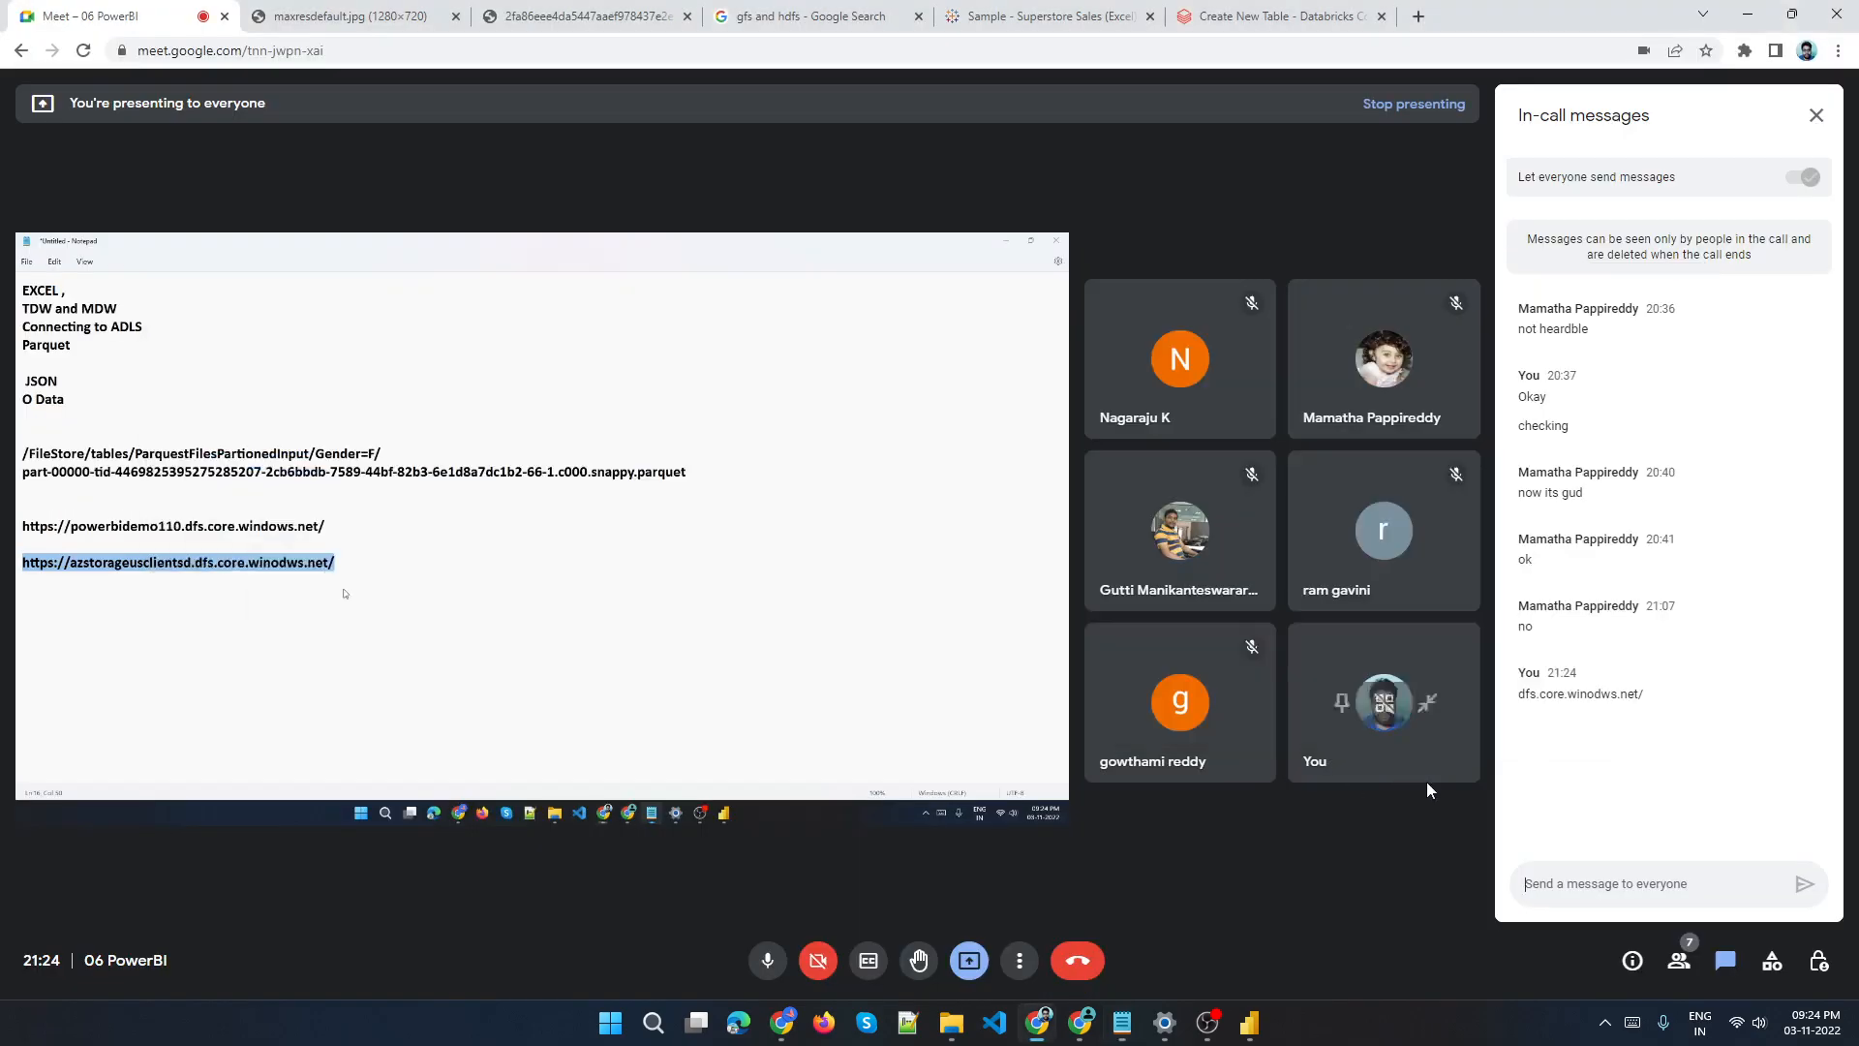
key(ctrl+v)
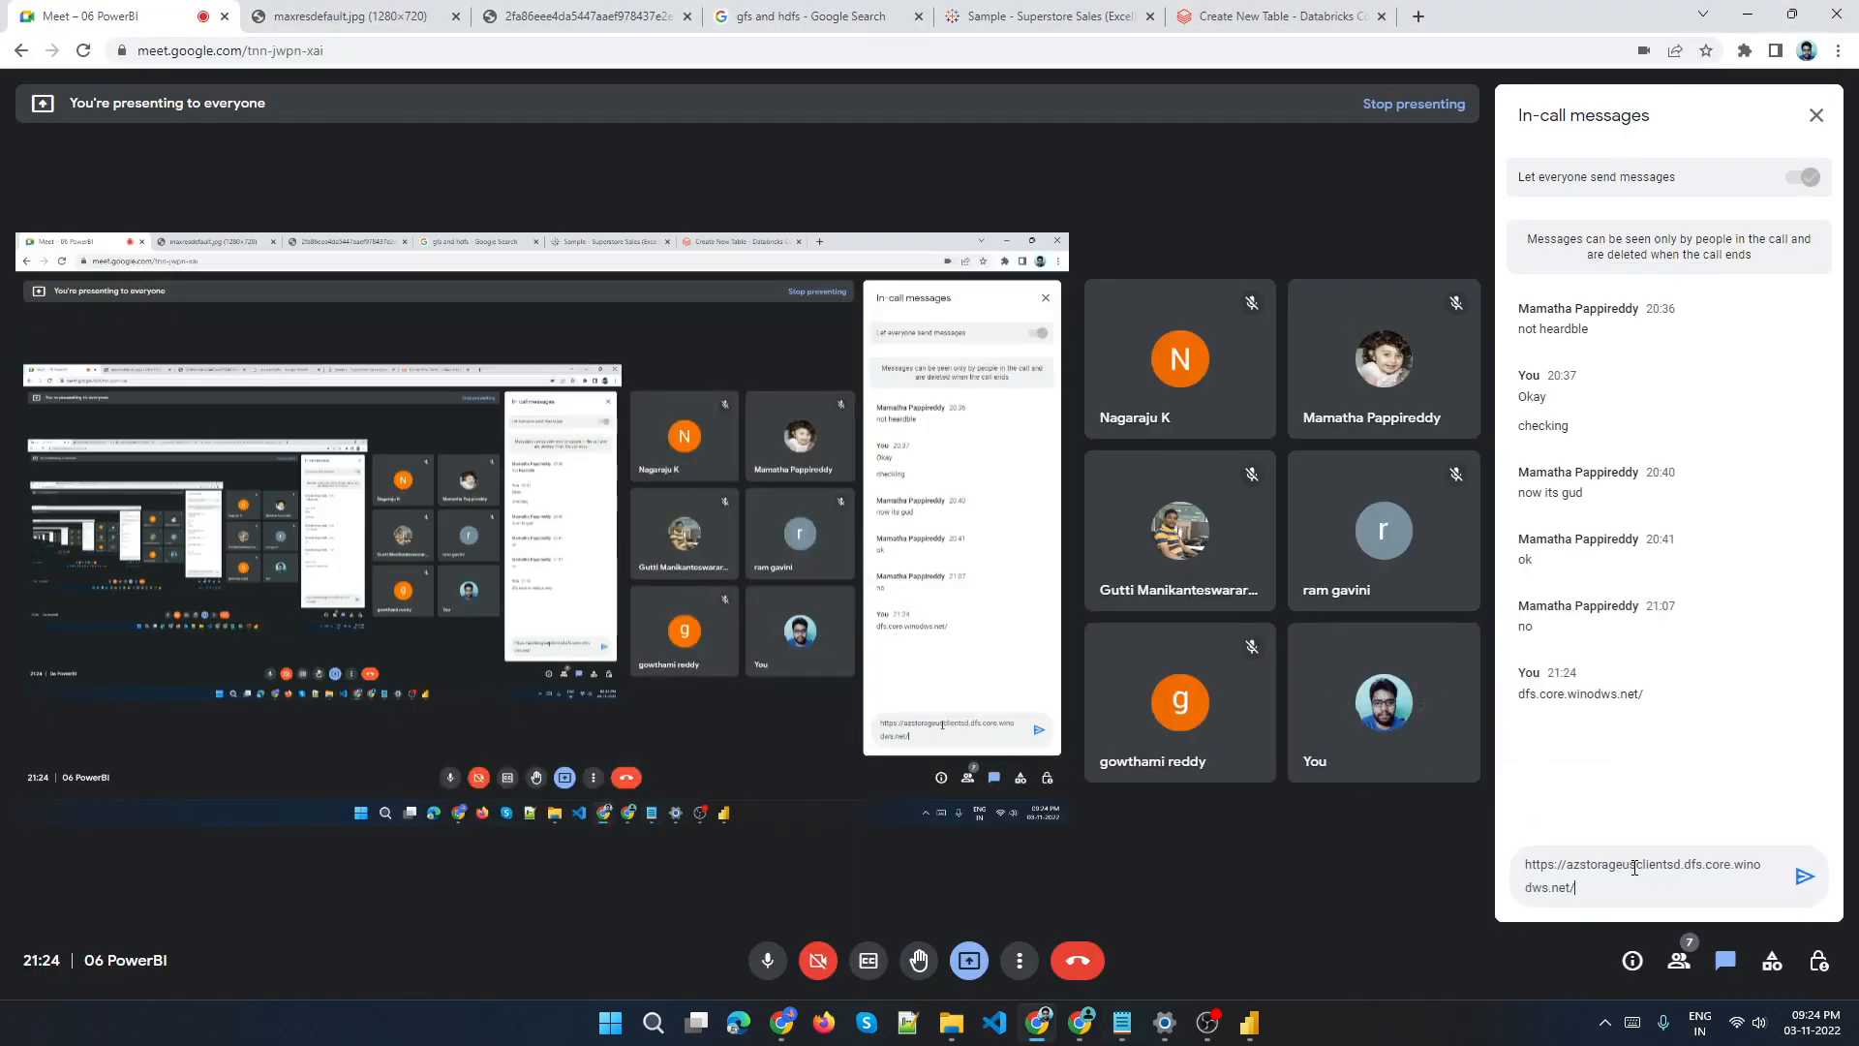
key(Return)
key(alt+Tab)
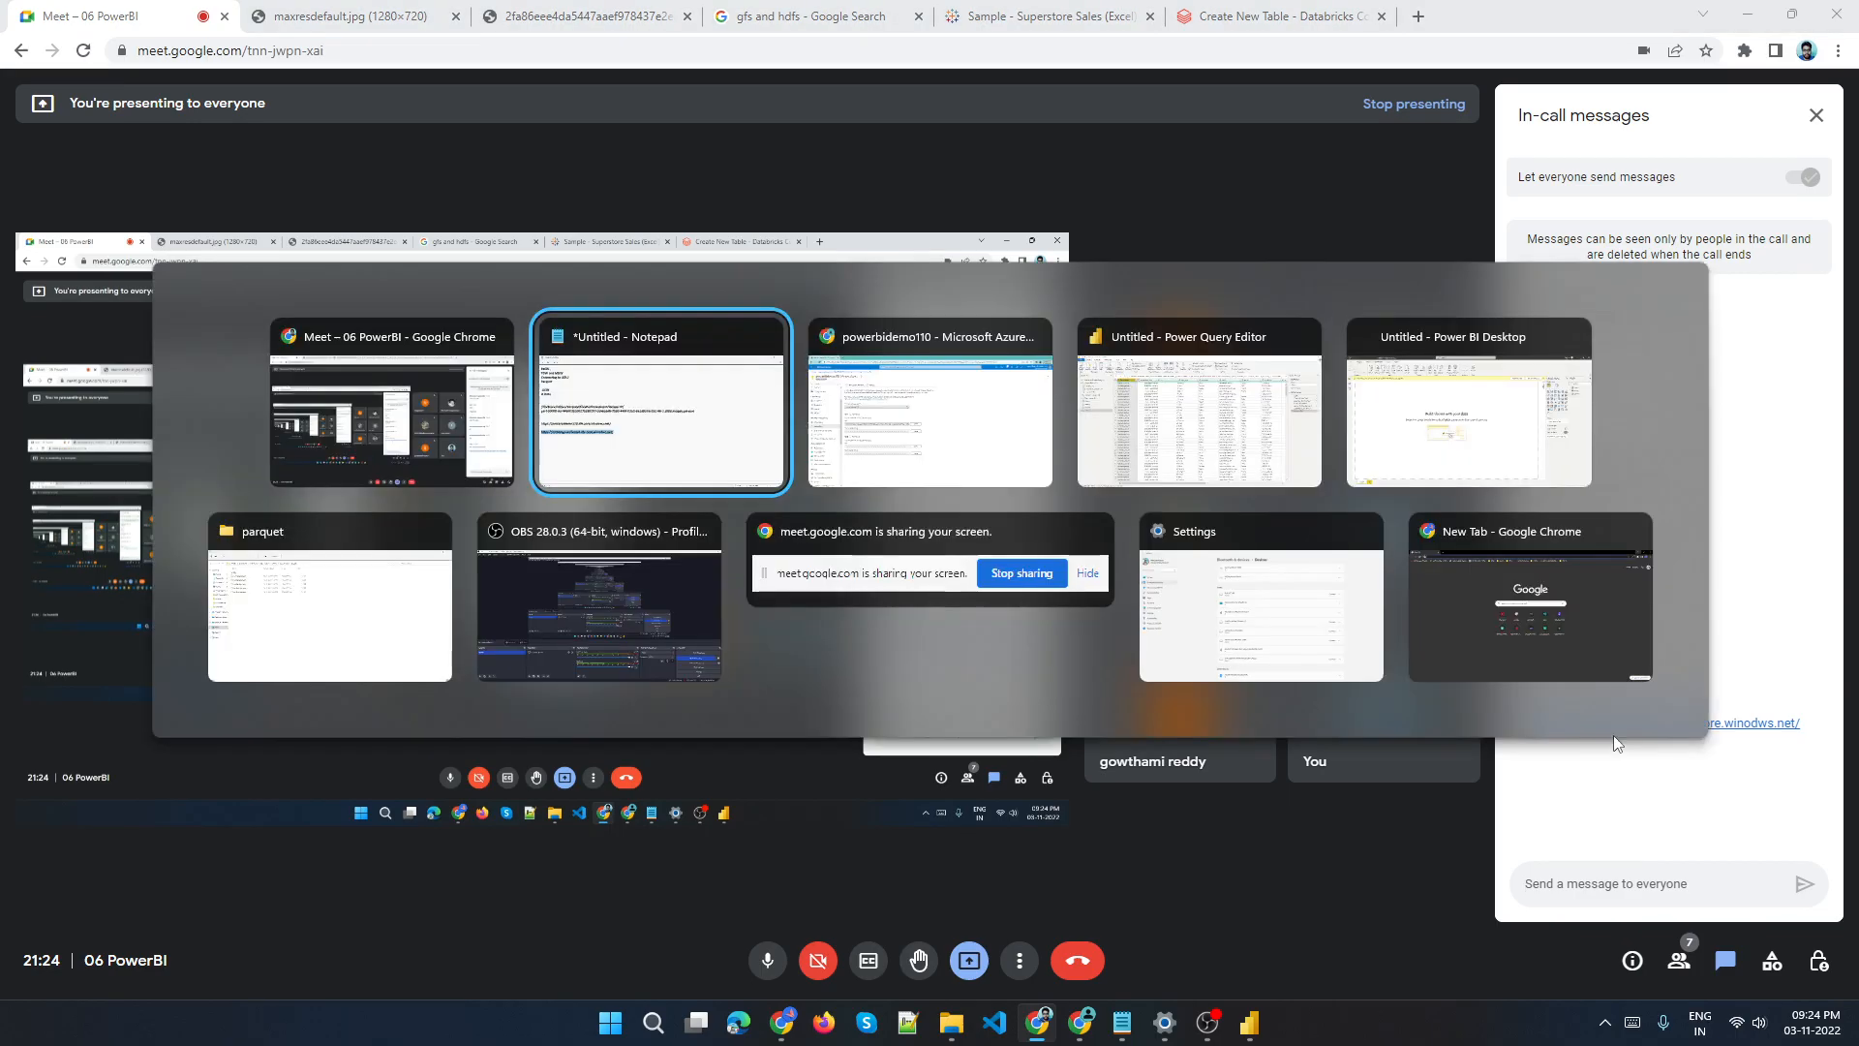
key(alt+Tab)
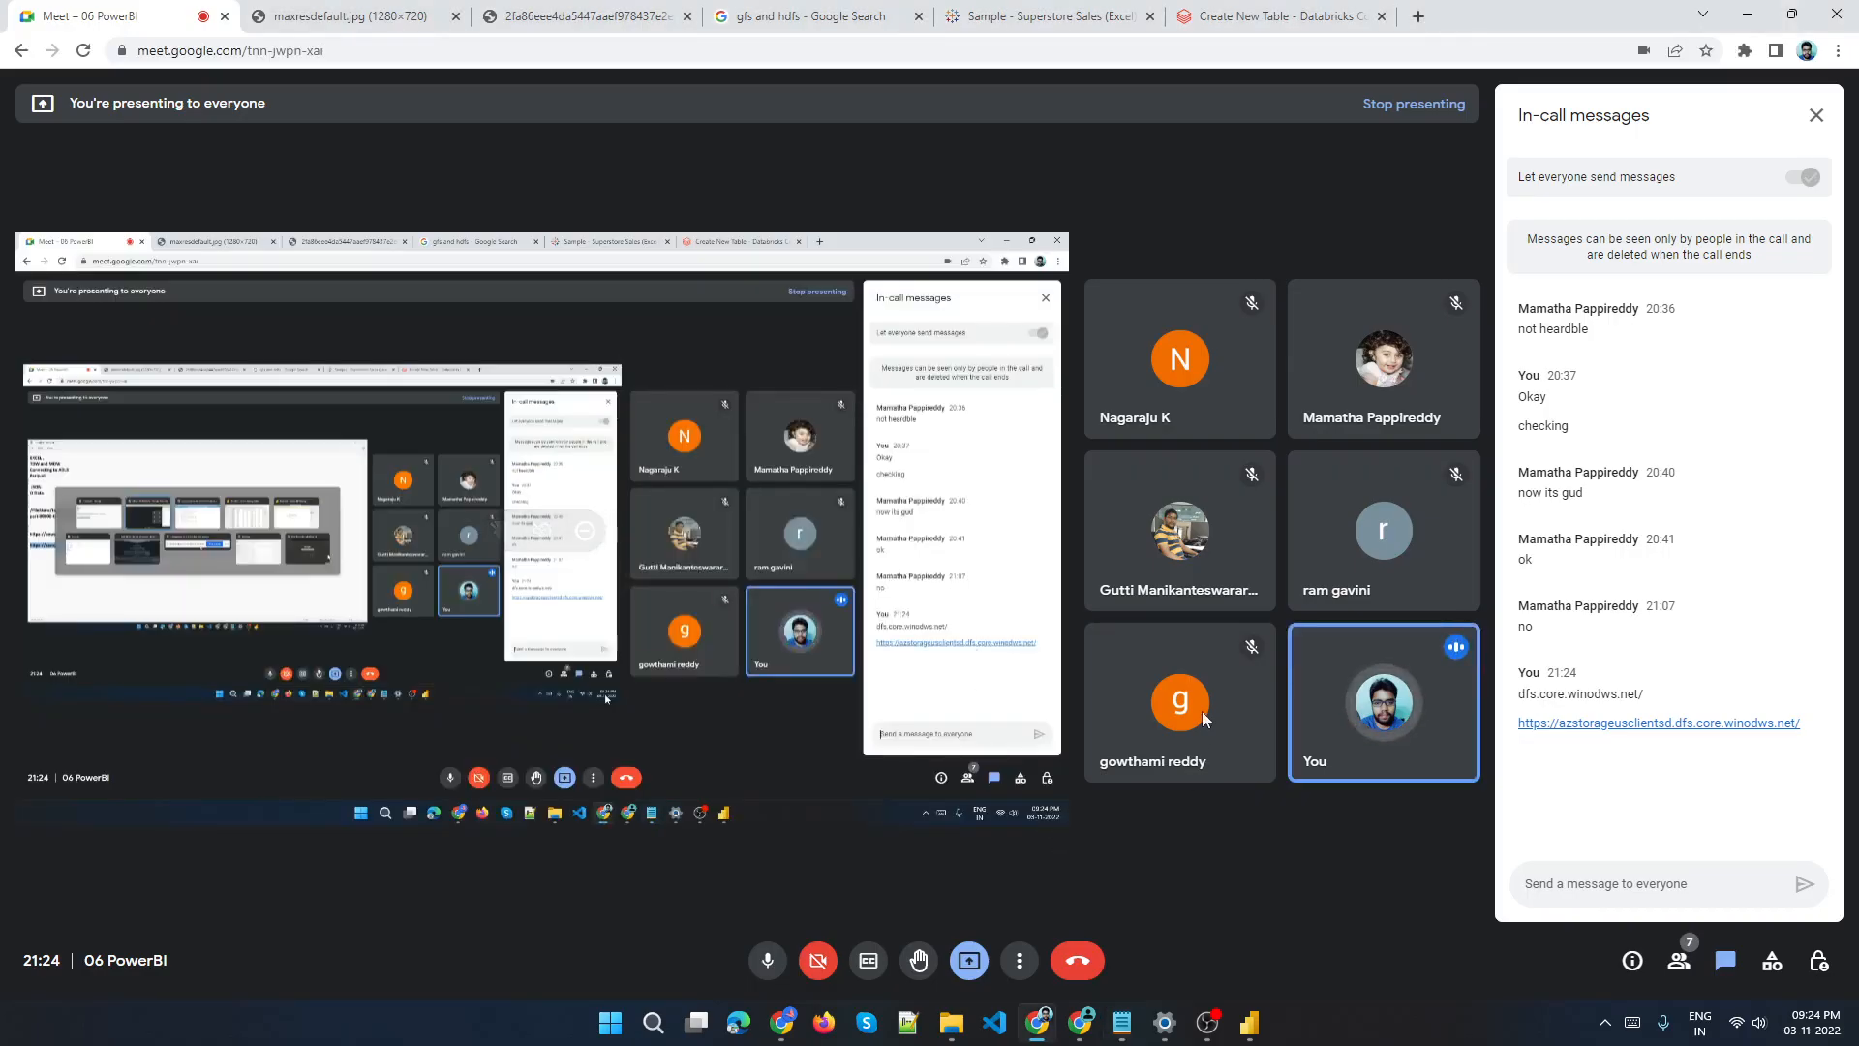
click(1818, 116)
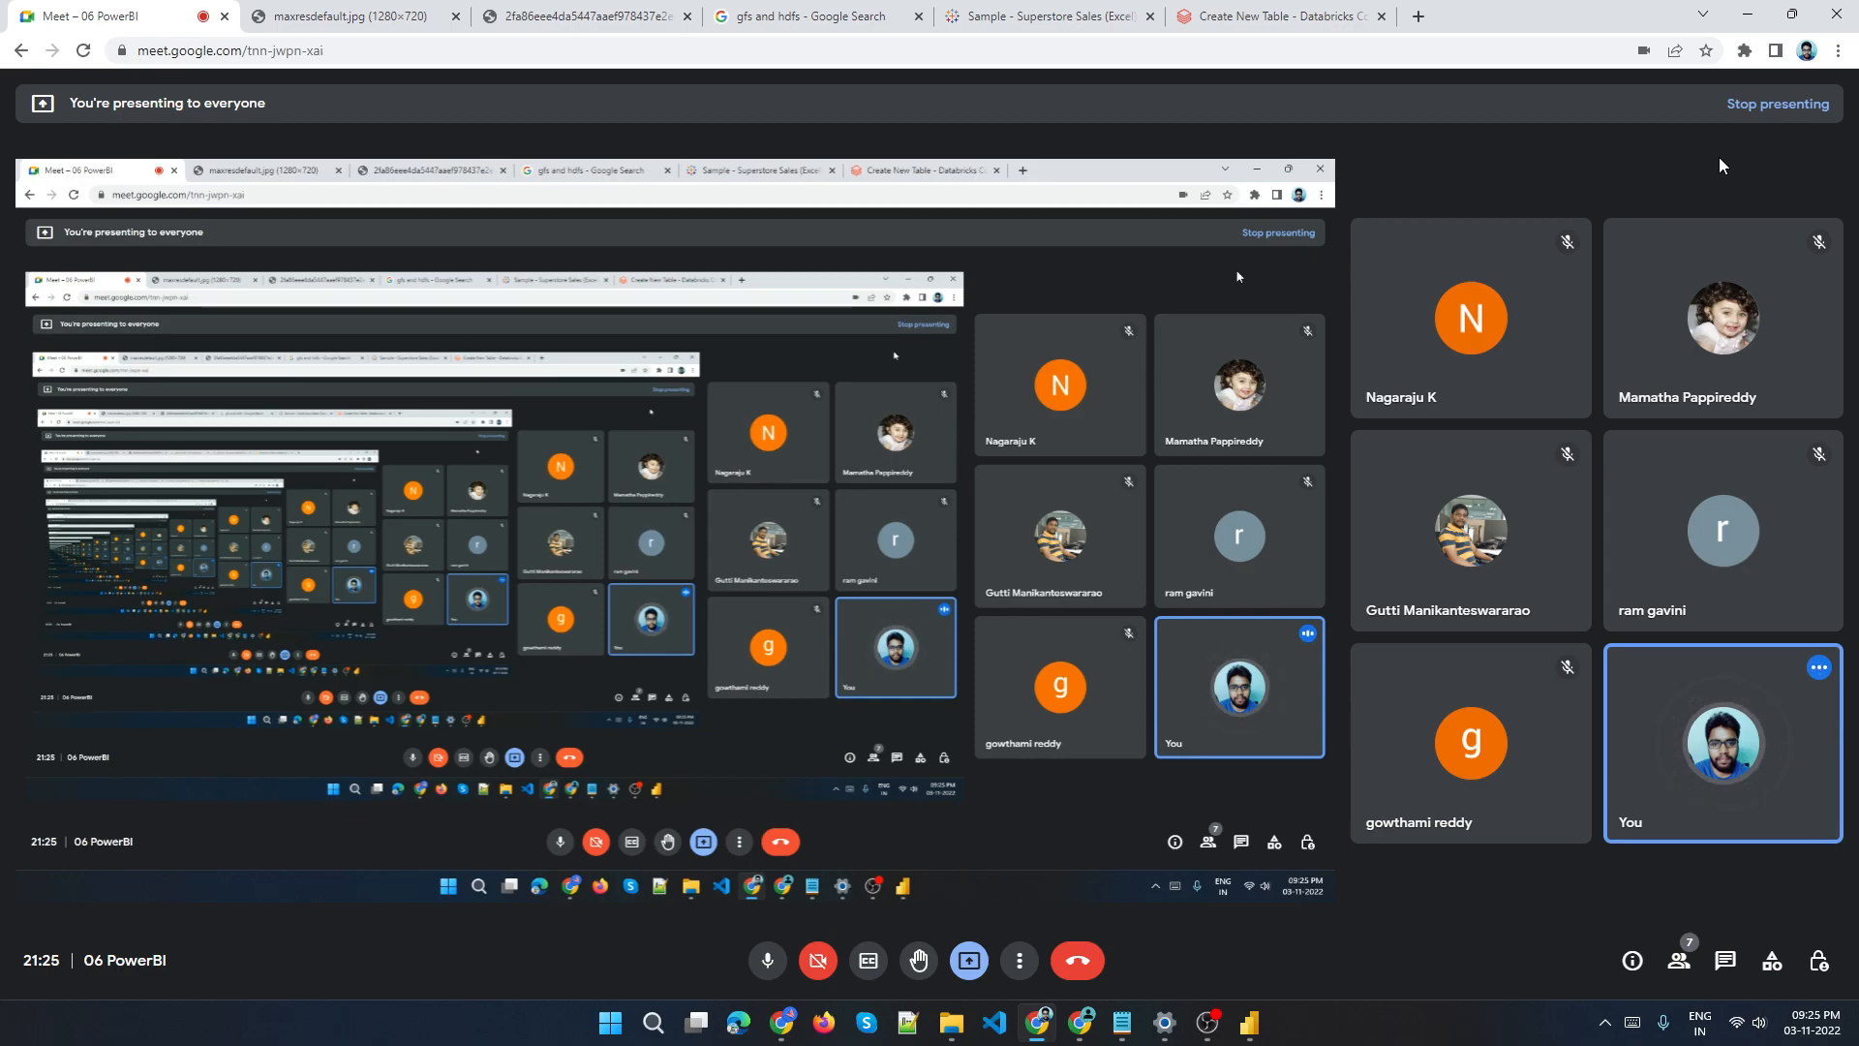
Step: Highlight the covered Connecting to ADLS and Parquet topics, then the upcoming JSON and O Data
click(1123, 1023)
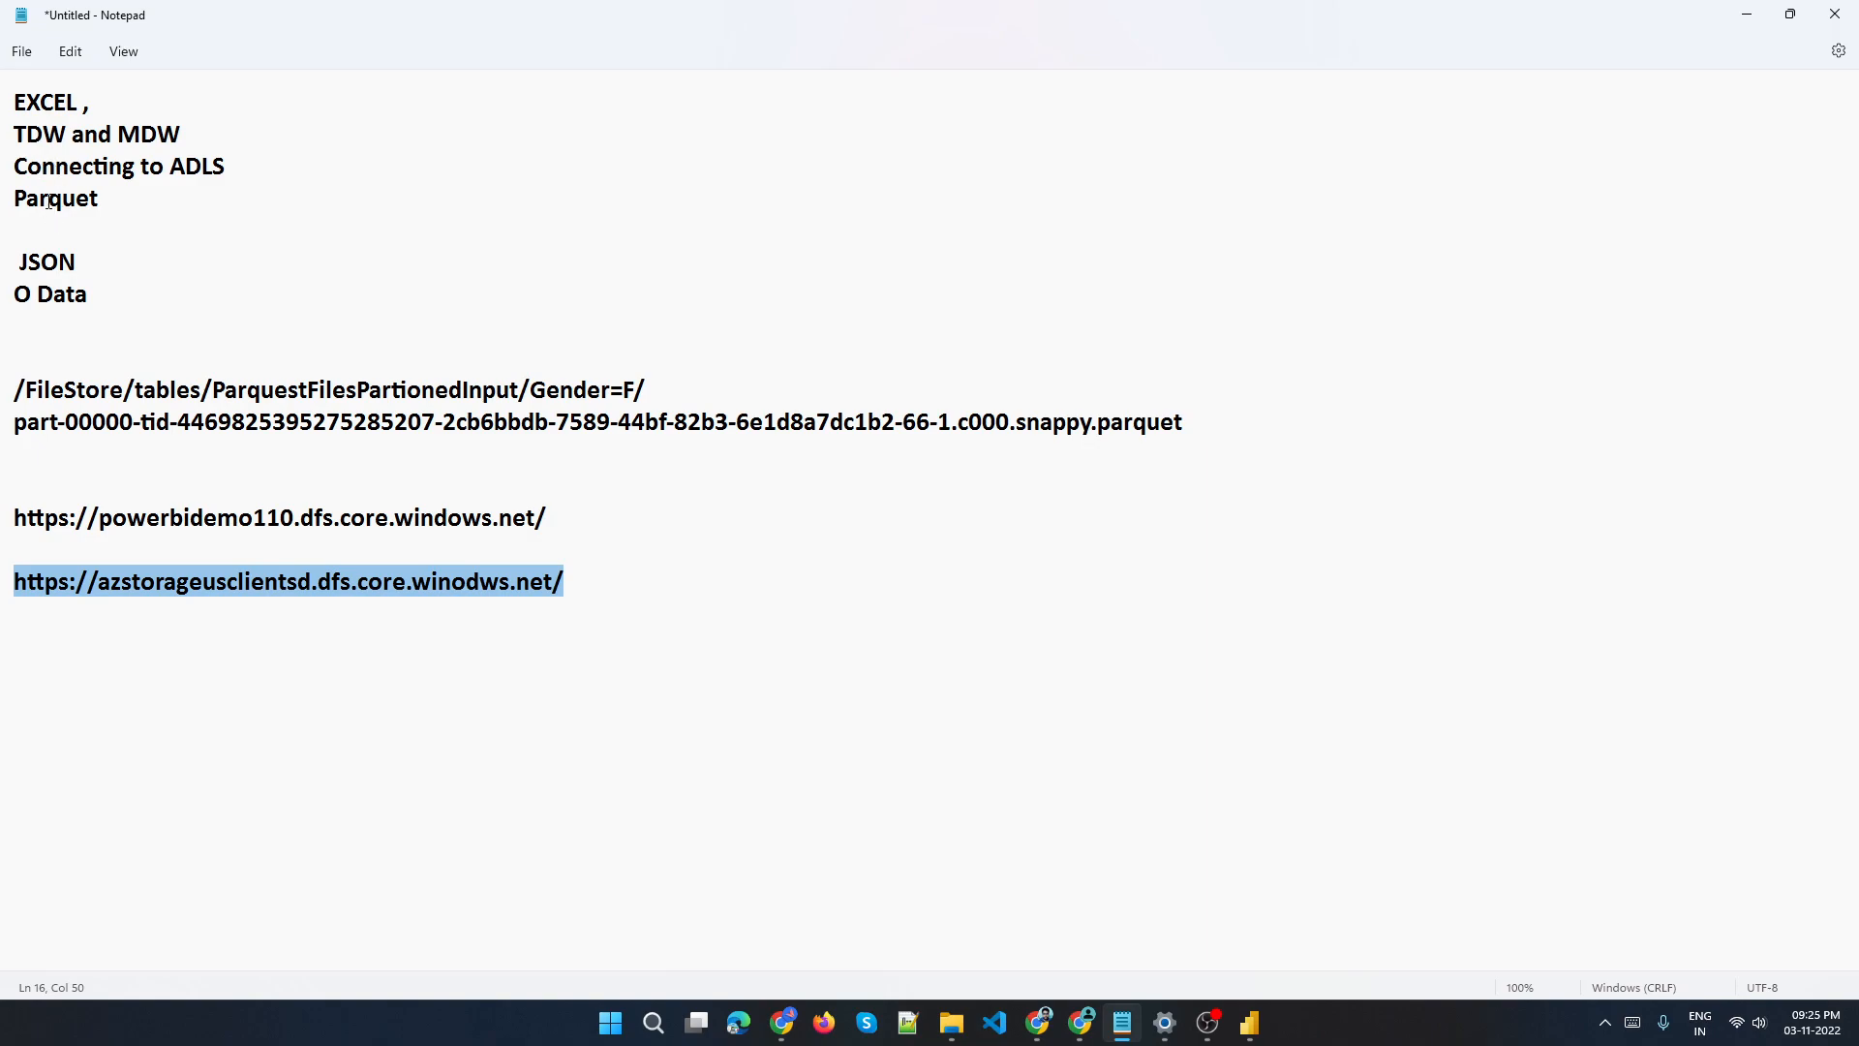
click(49, 202)
drag(124, 194, 16, 173)
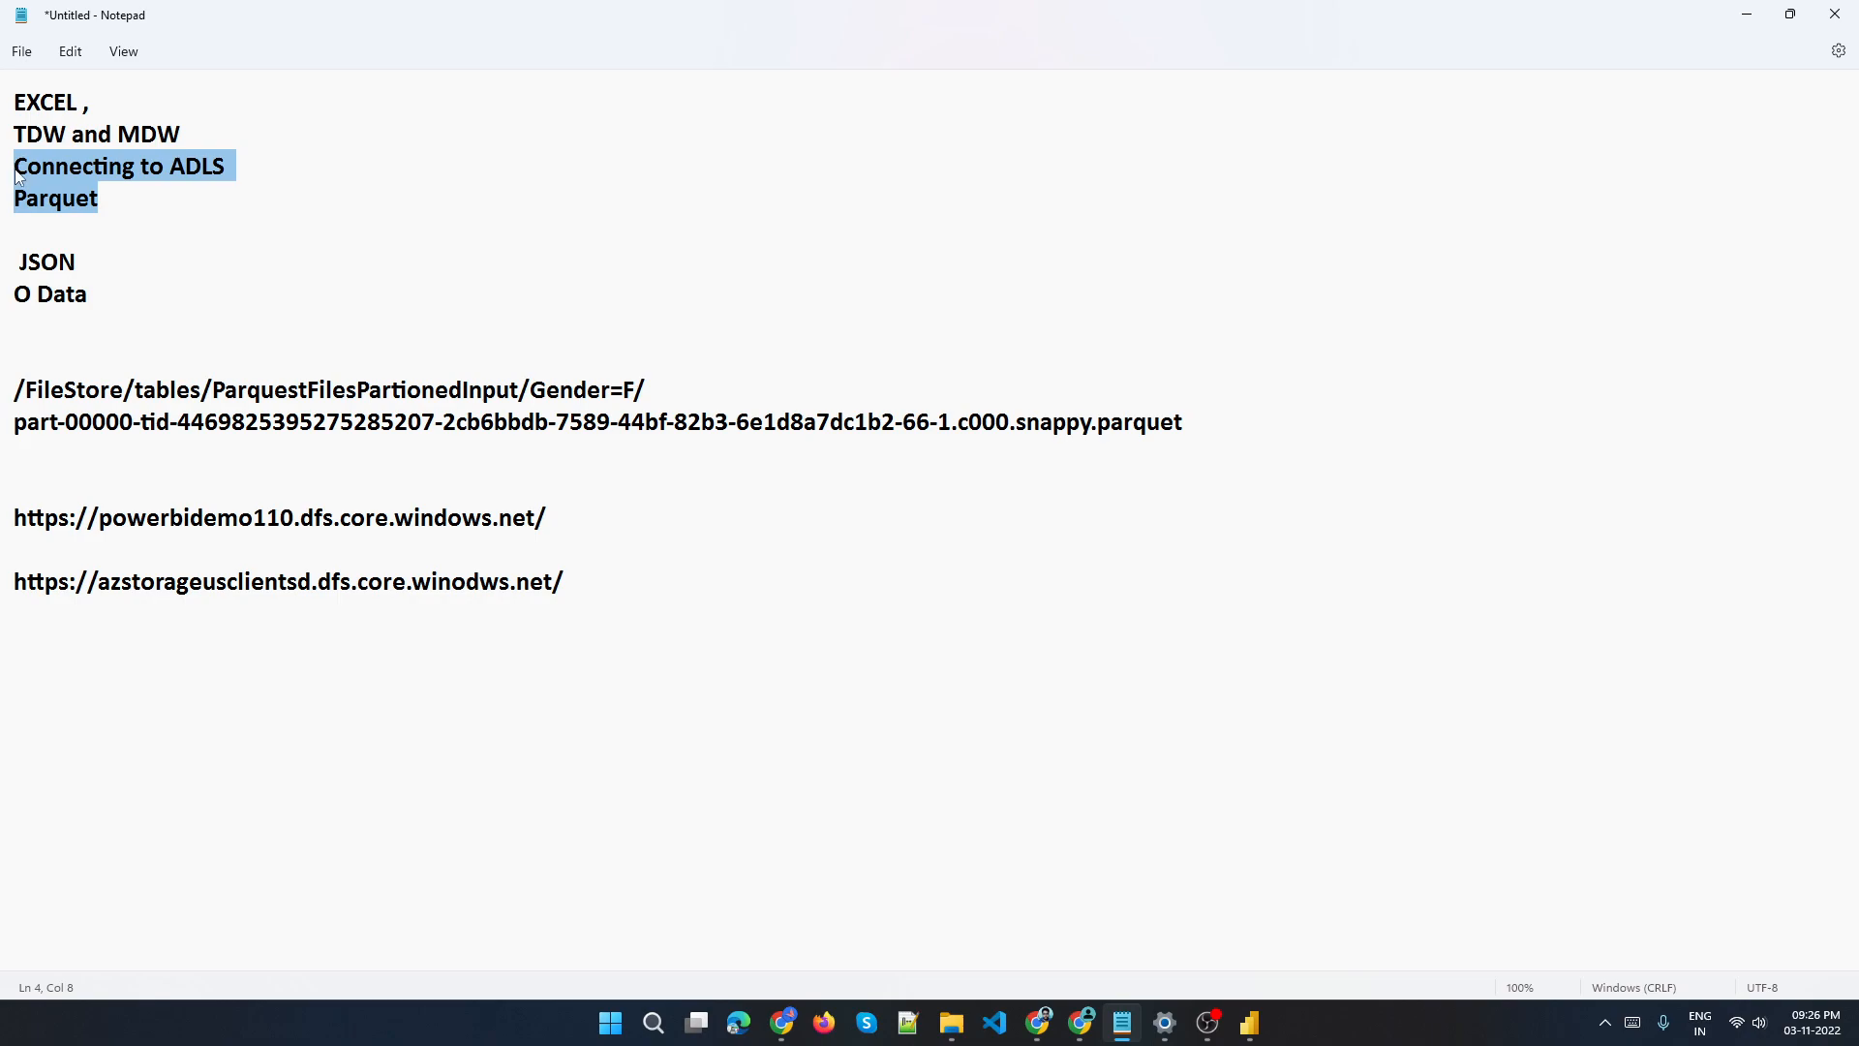
drag(101, 199, 6, 172)
drag(104, 302, 14, 264)
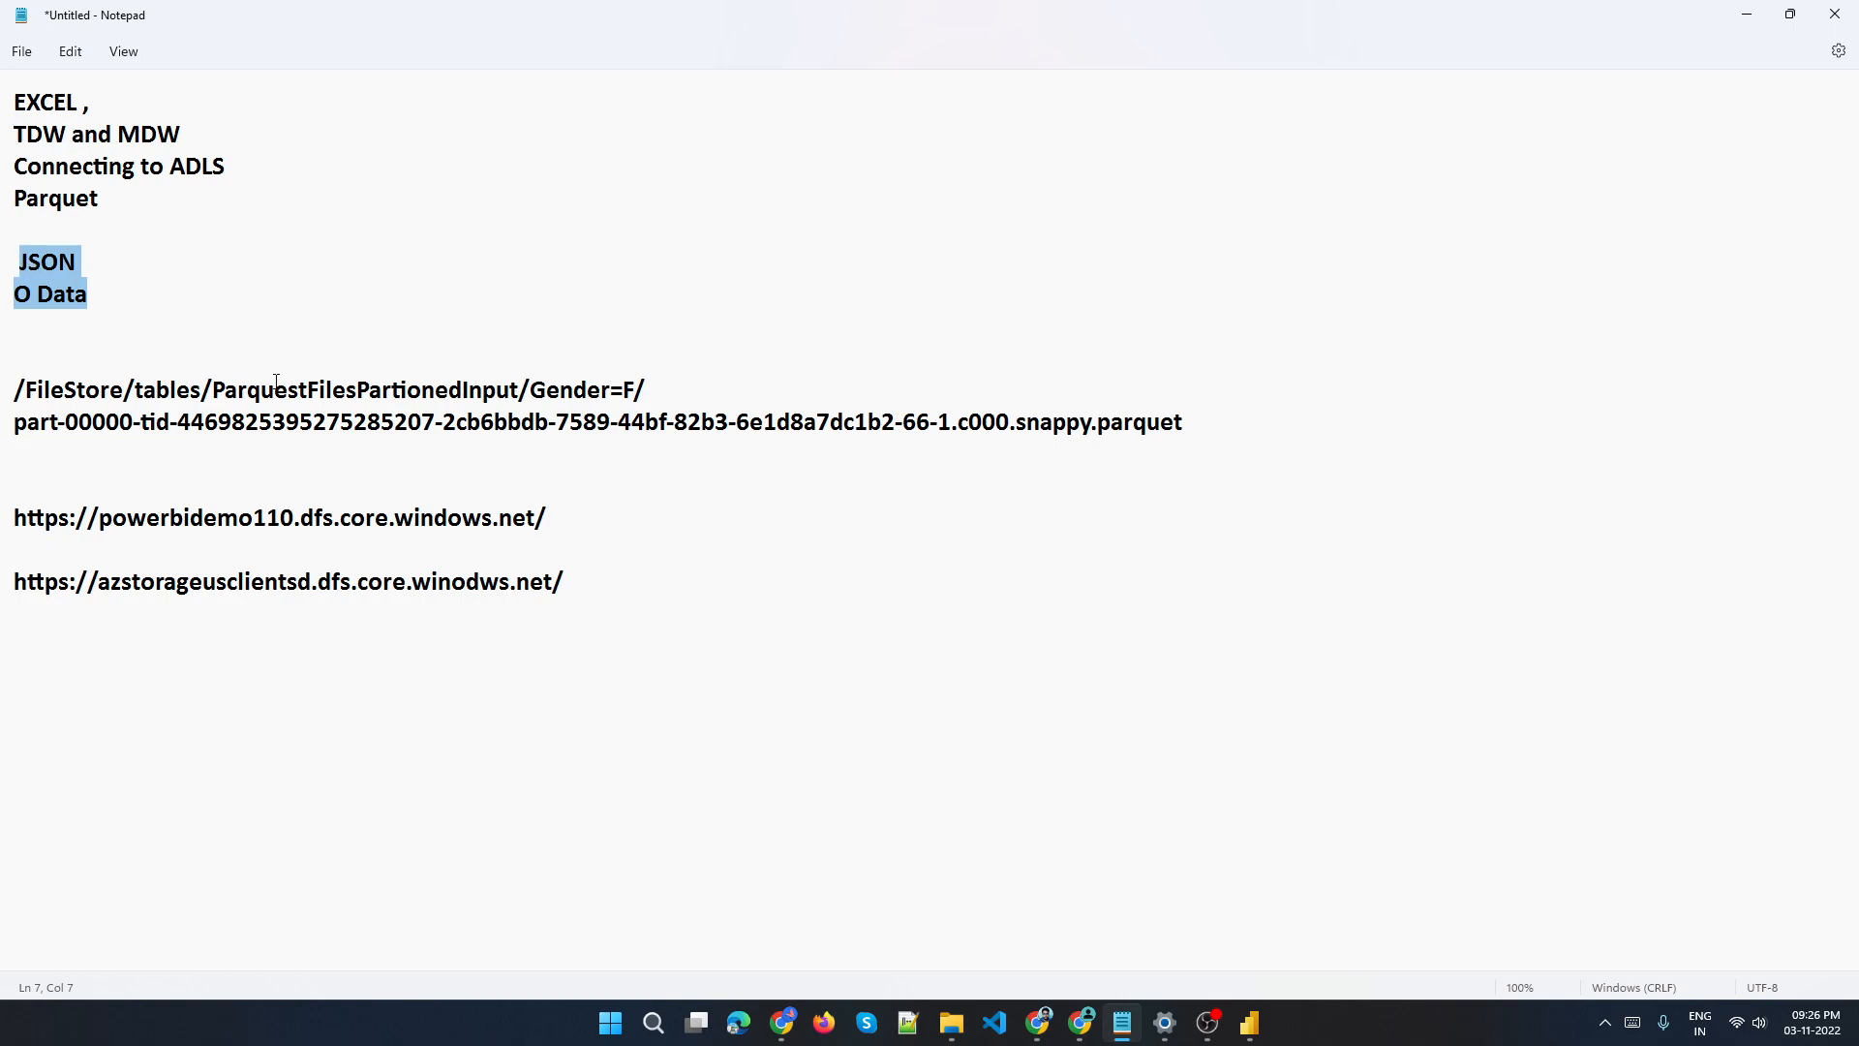
click(1039, 1023)
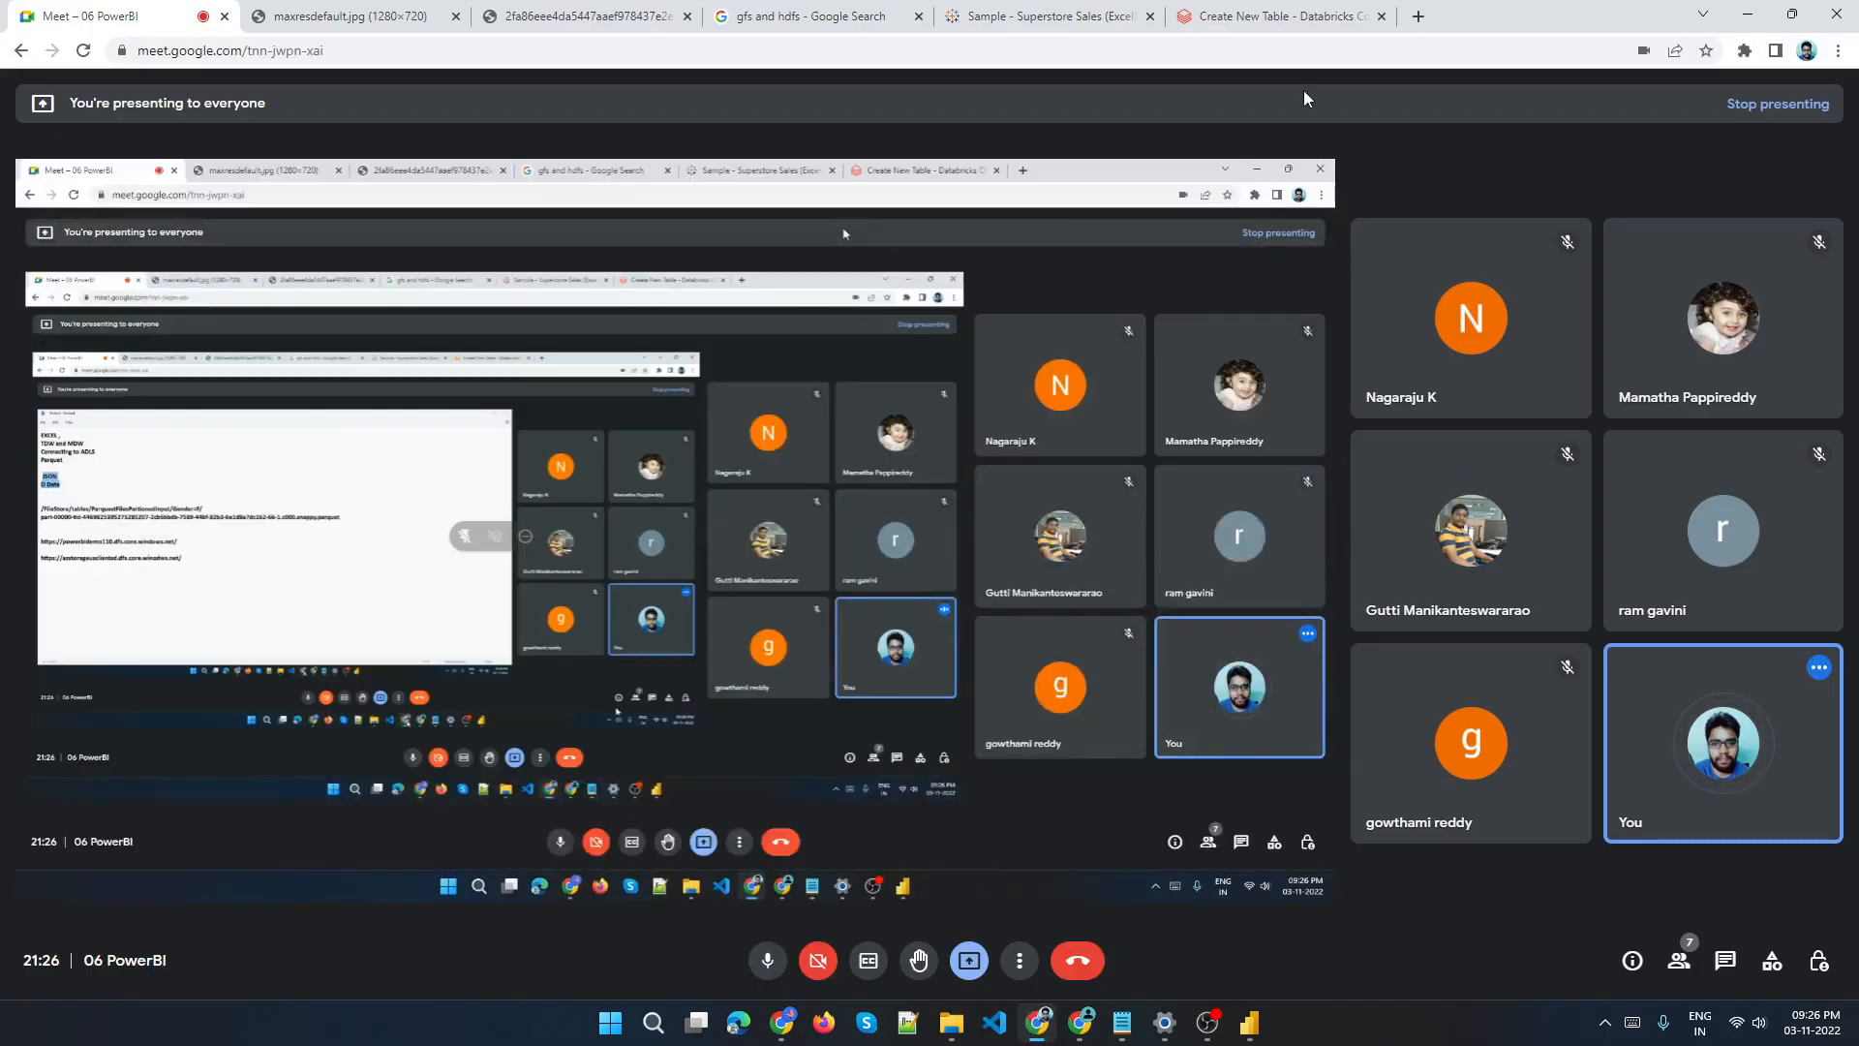
Step: Search 'northwind odata' in a new Chrome tab and open the Northwind OData service feed
click(1418, 17)
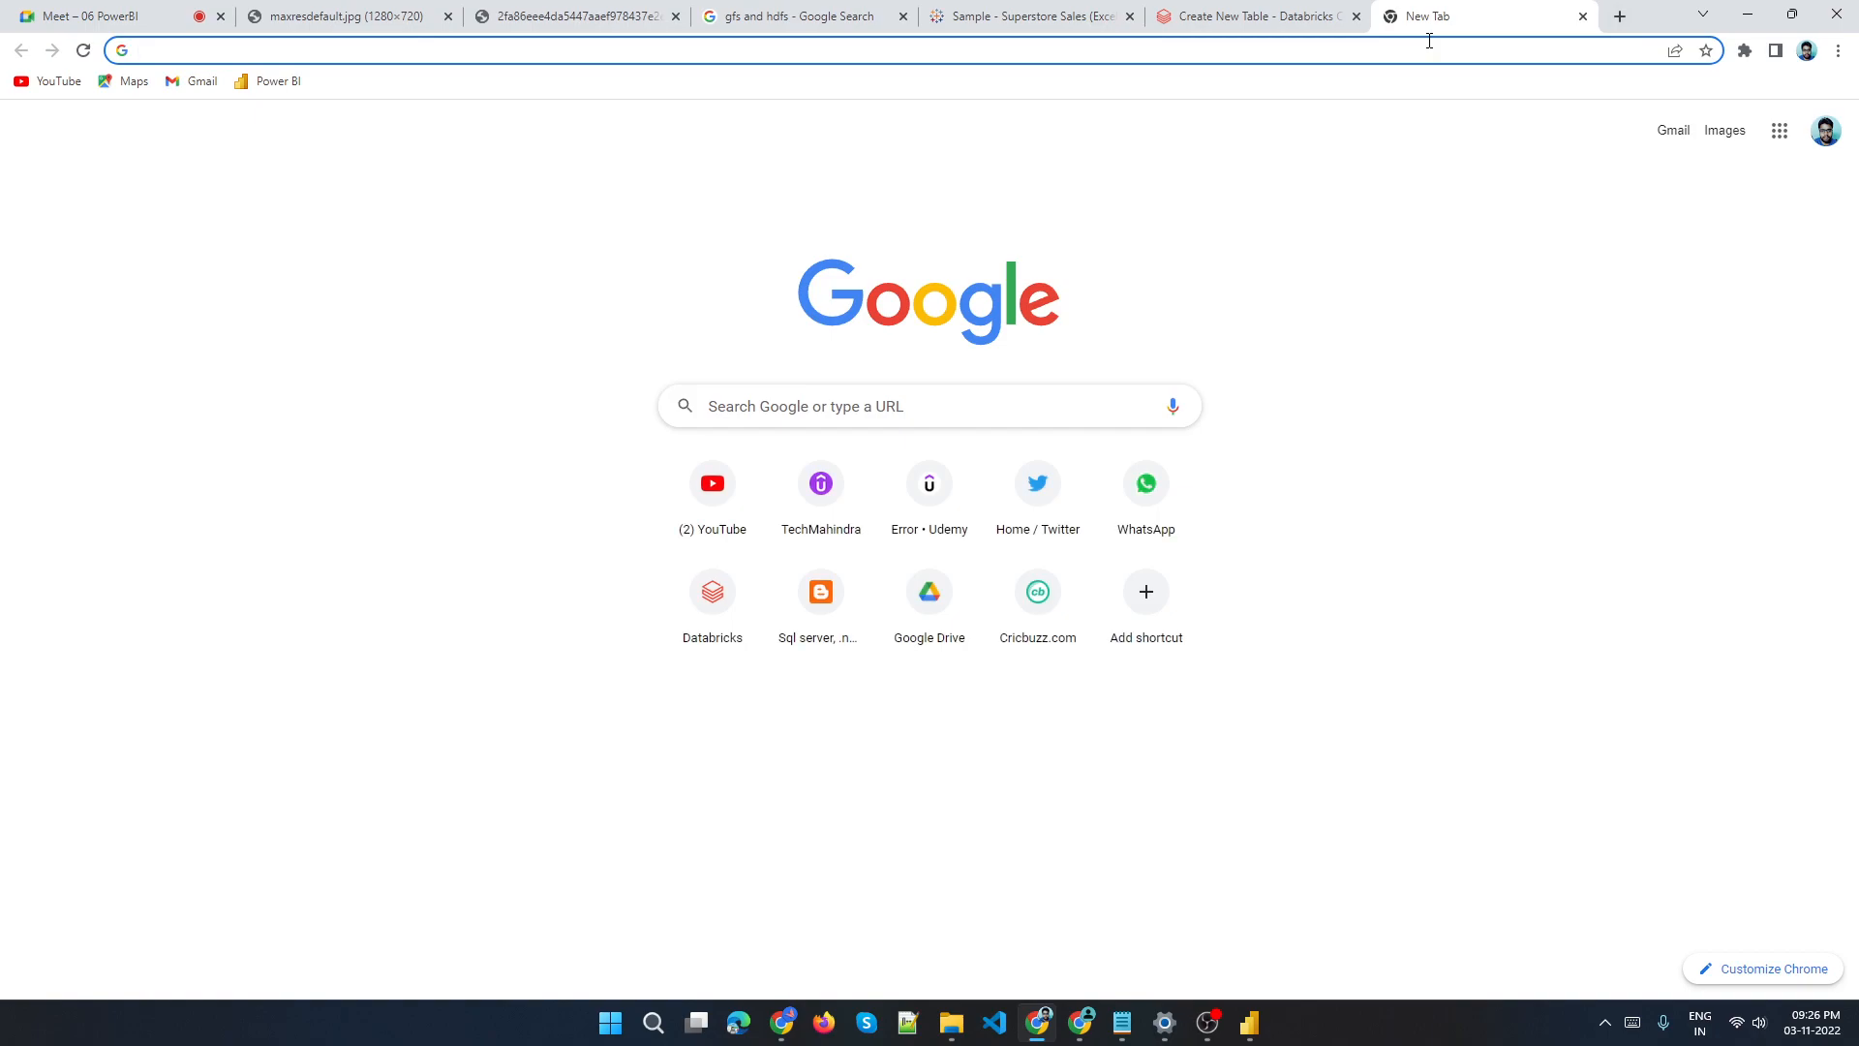
text(northwind)
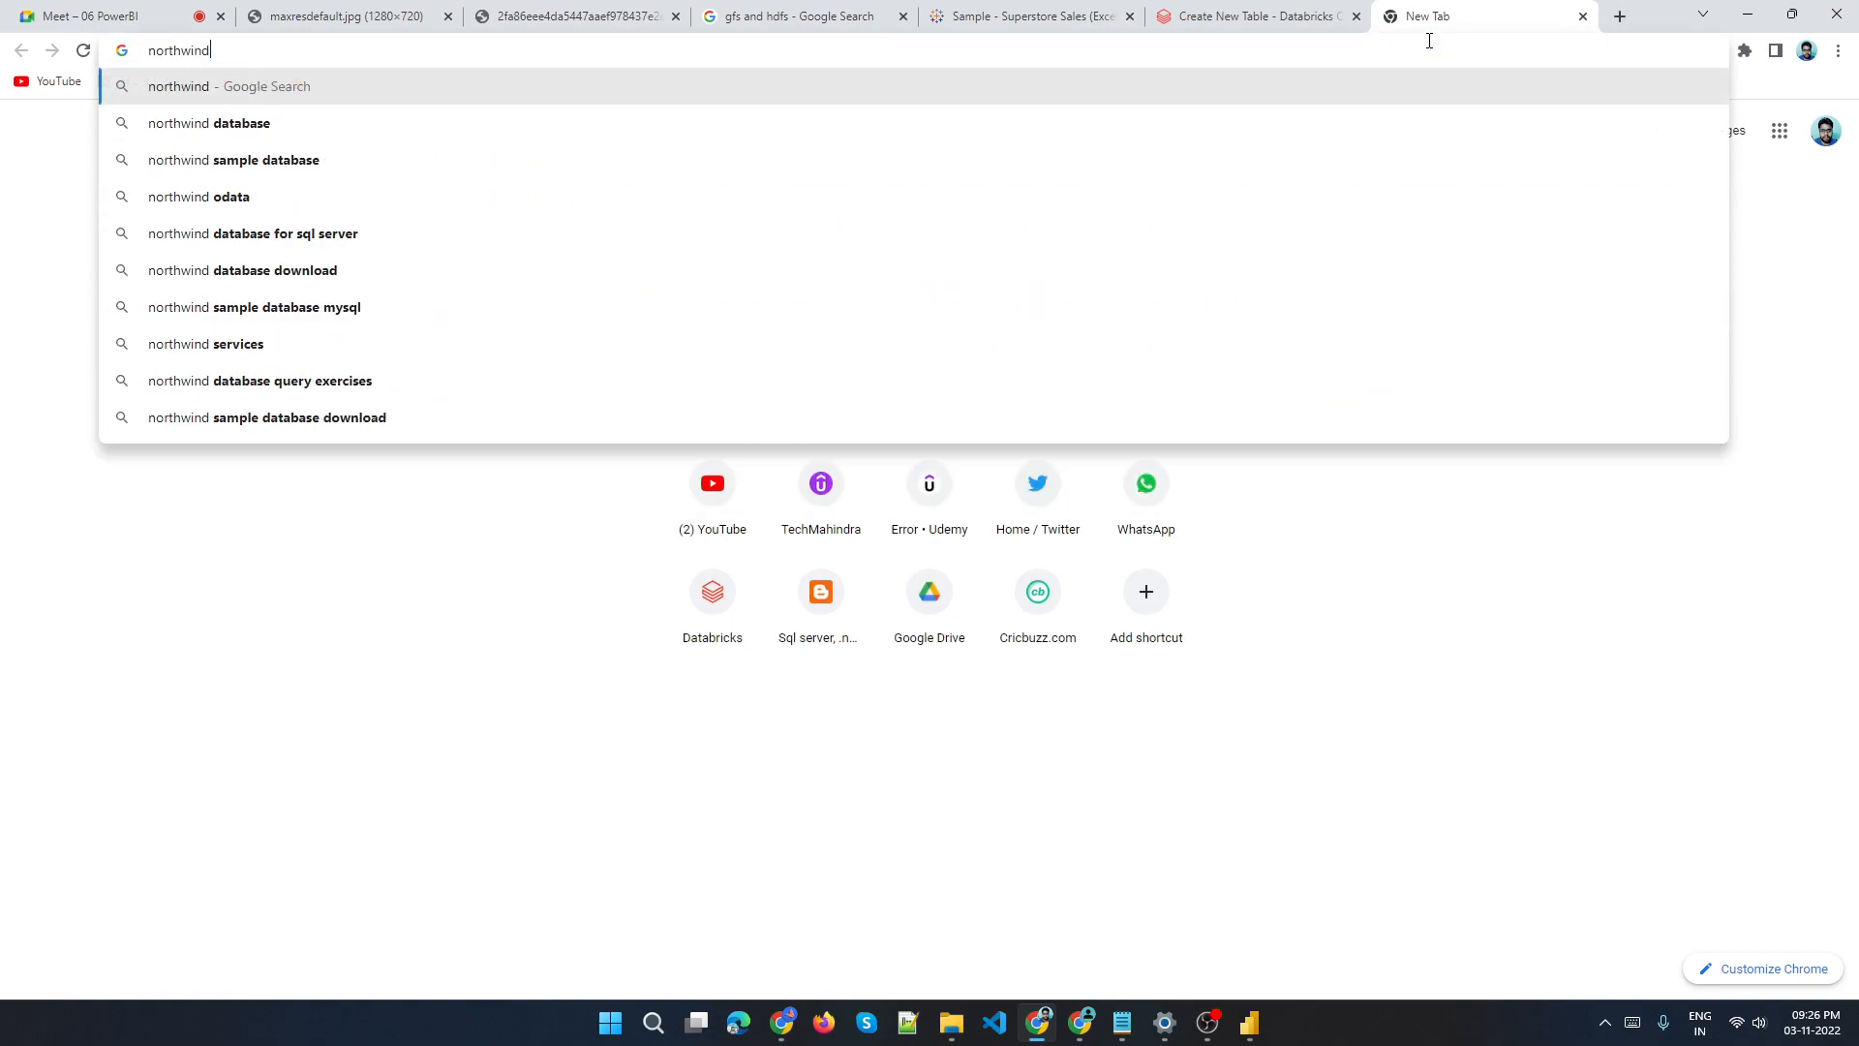
key(Down)
key(Down)
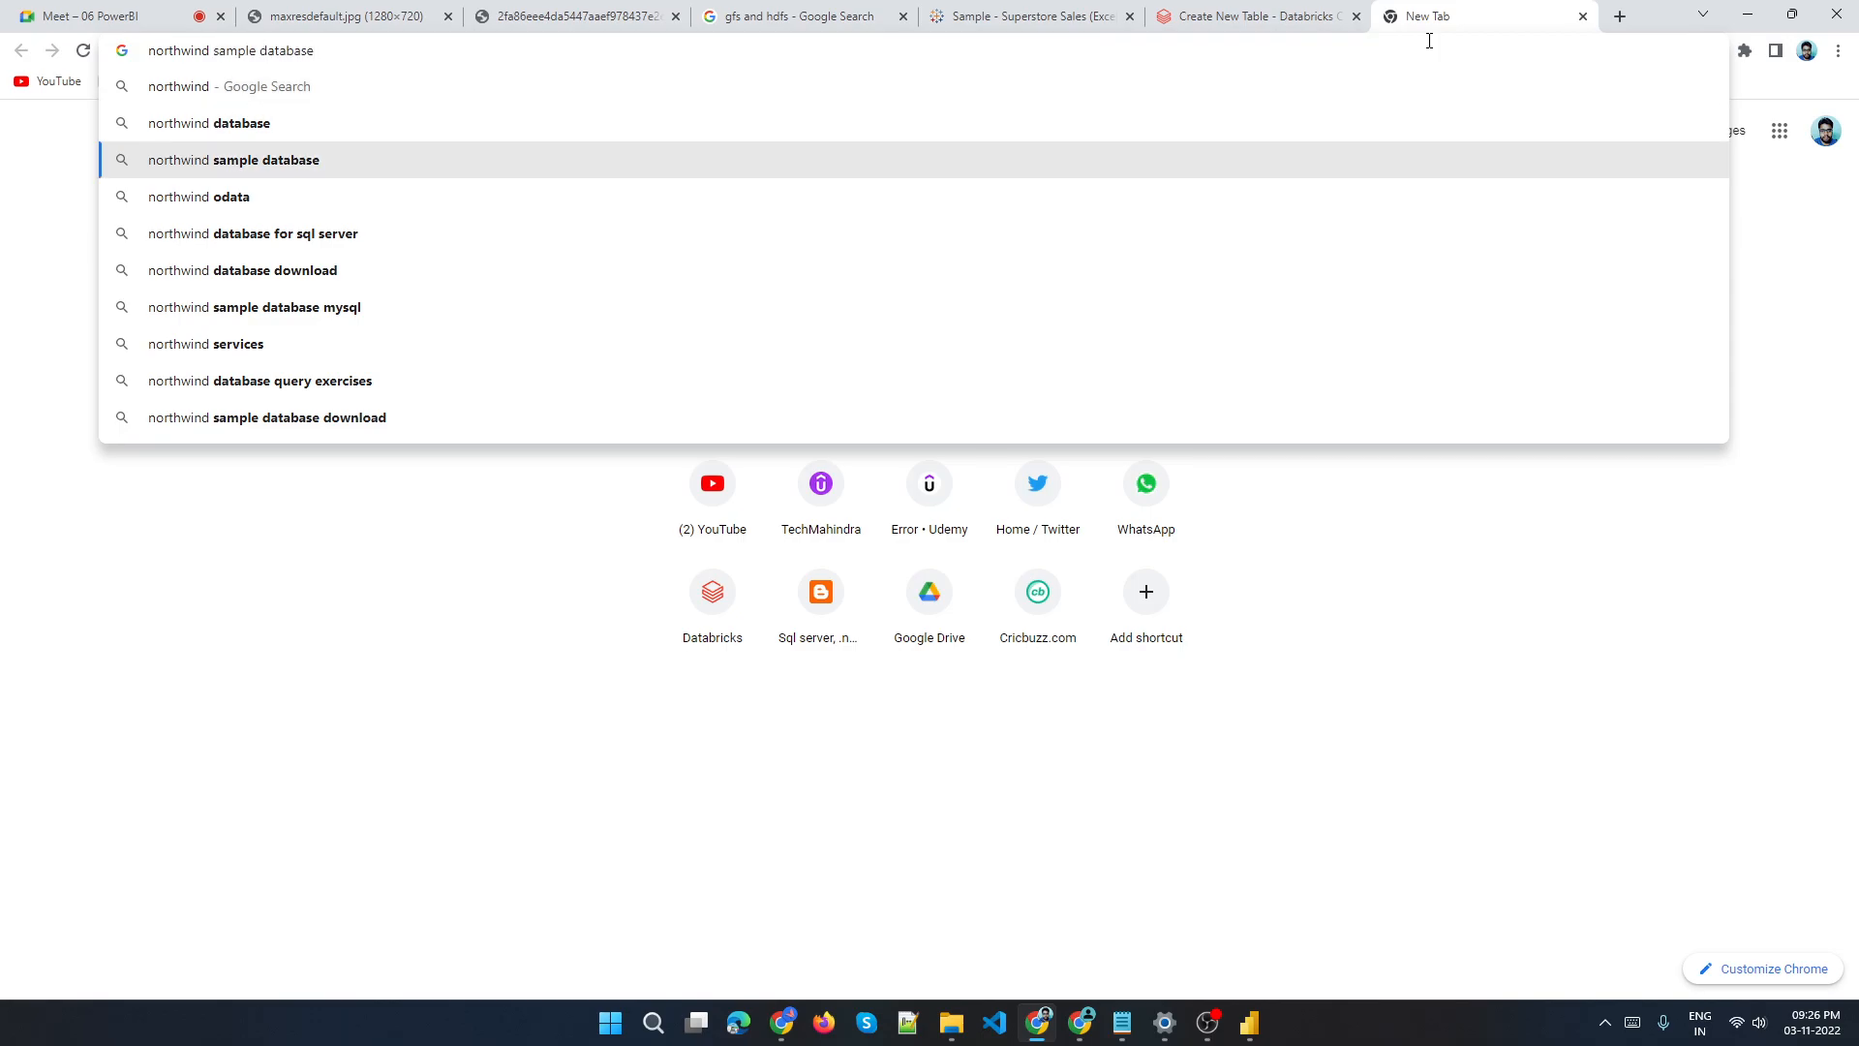
key(Down)
key(Return)
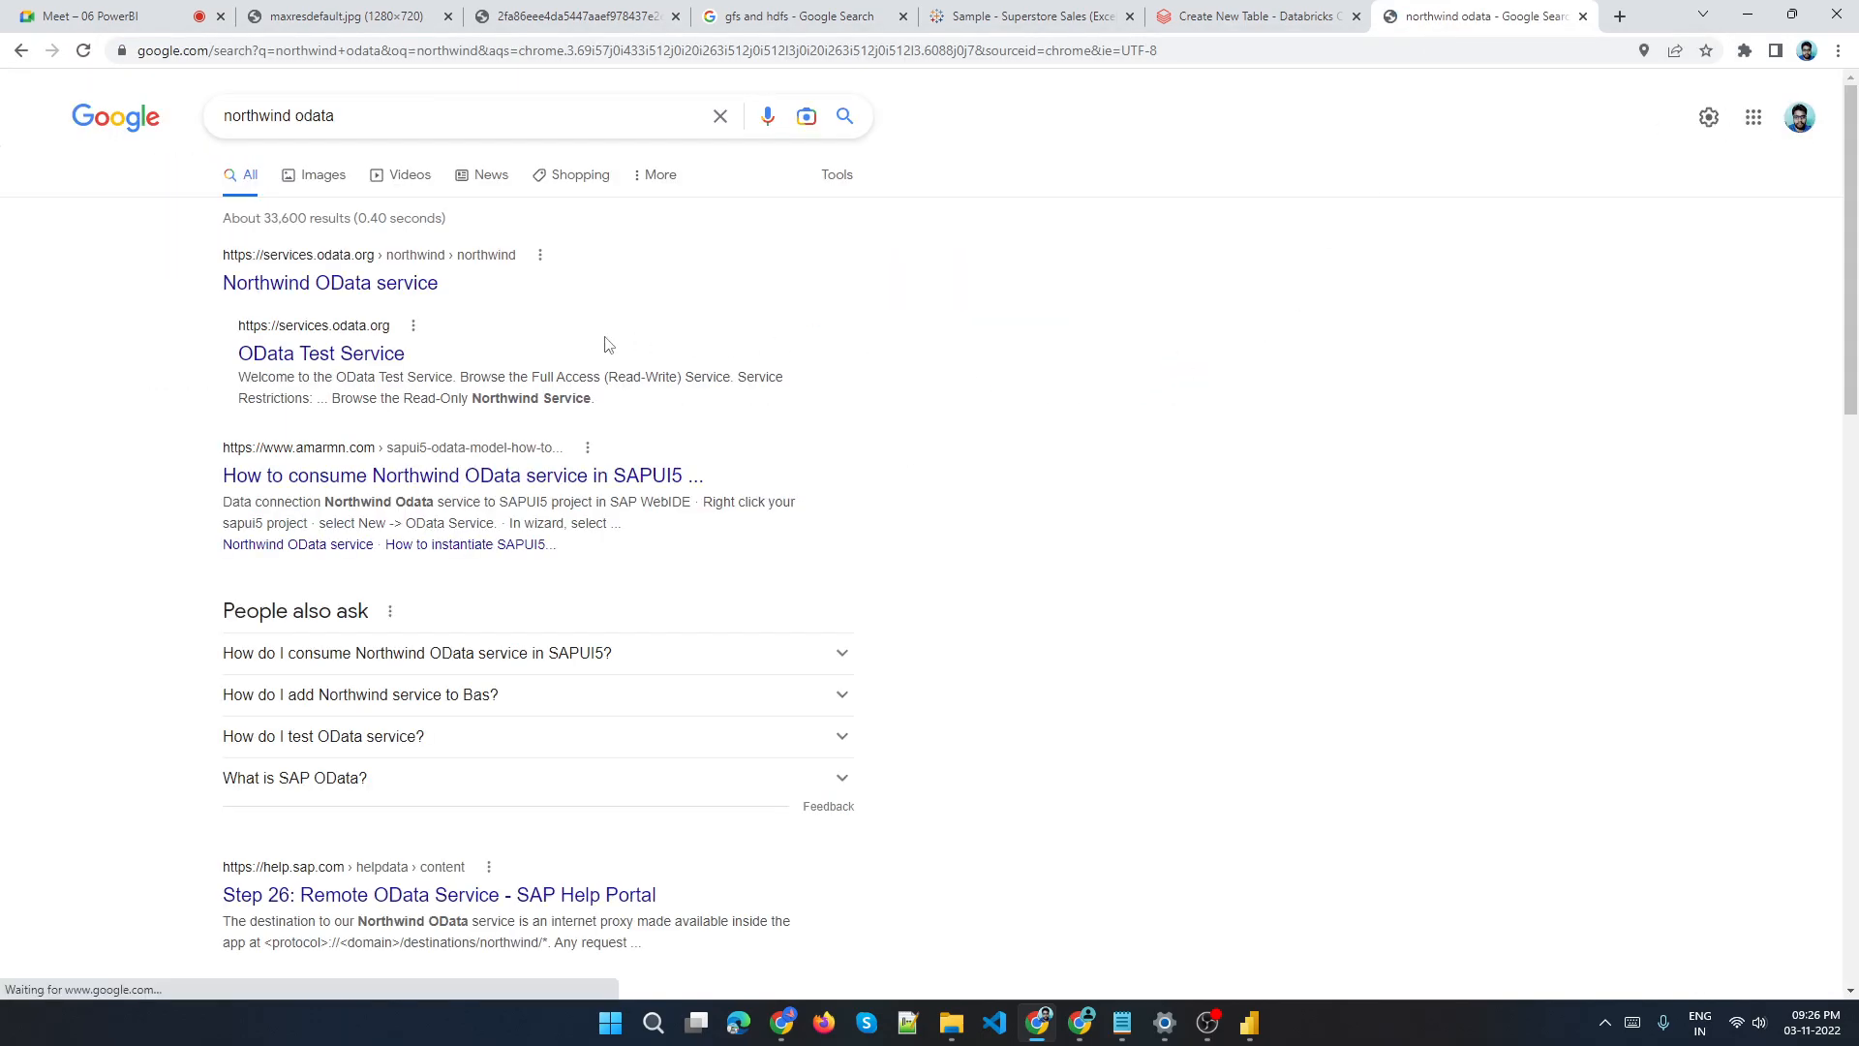
click(421, 290)
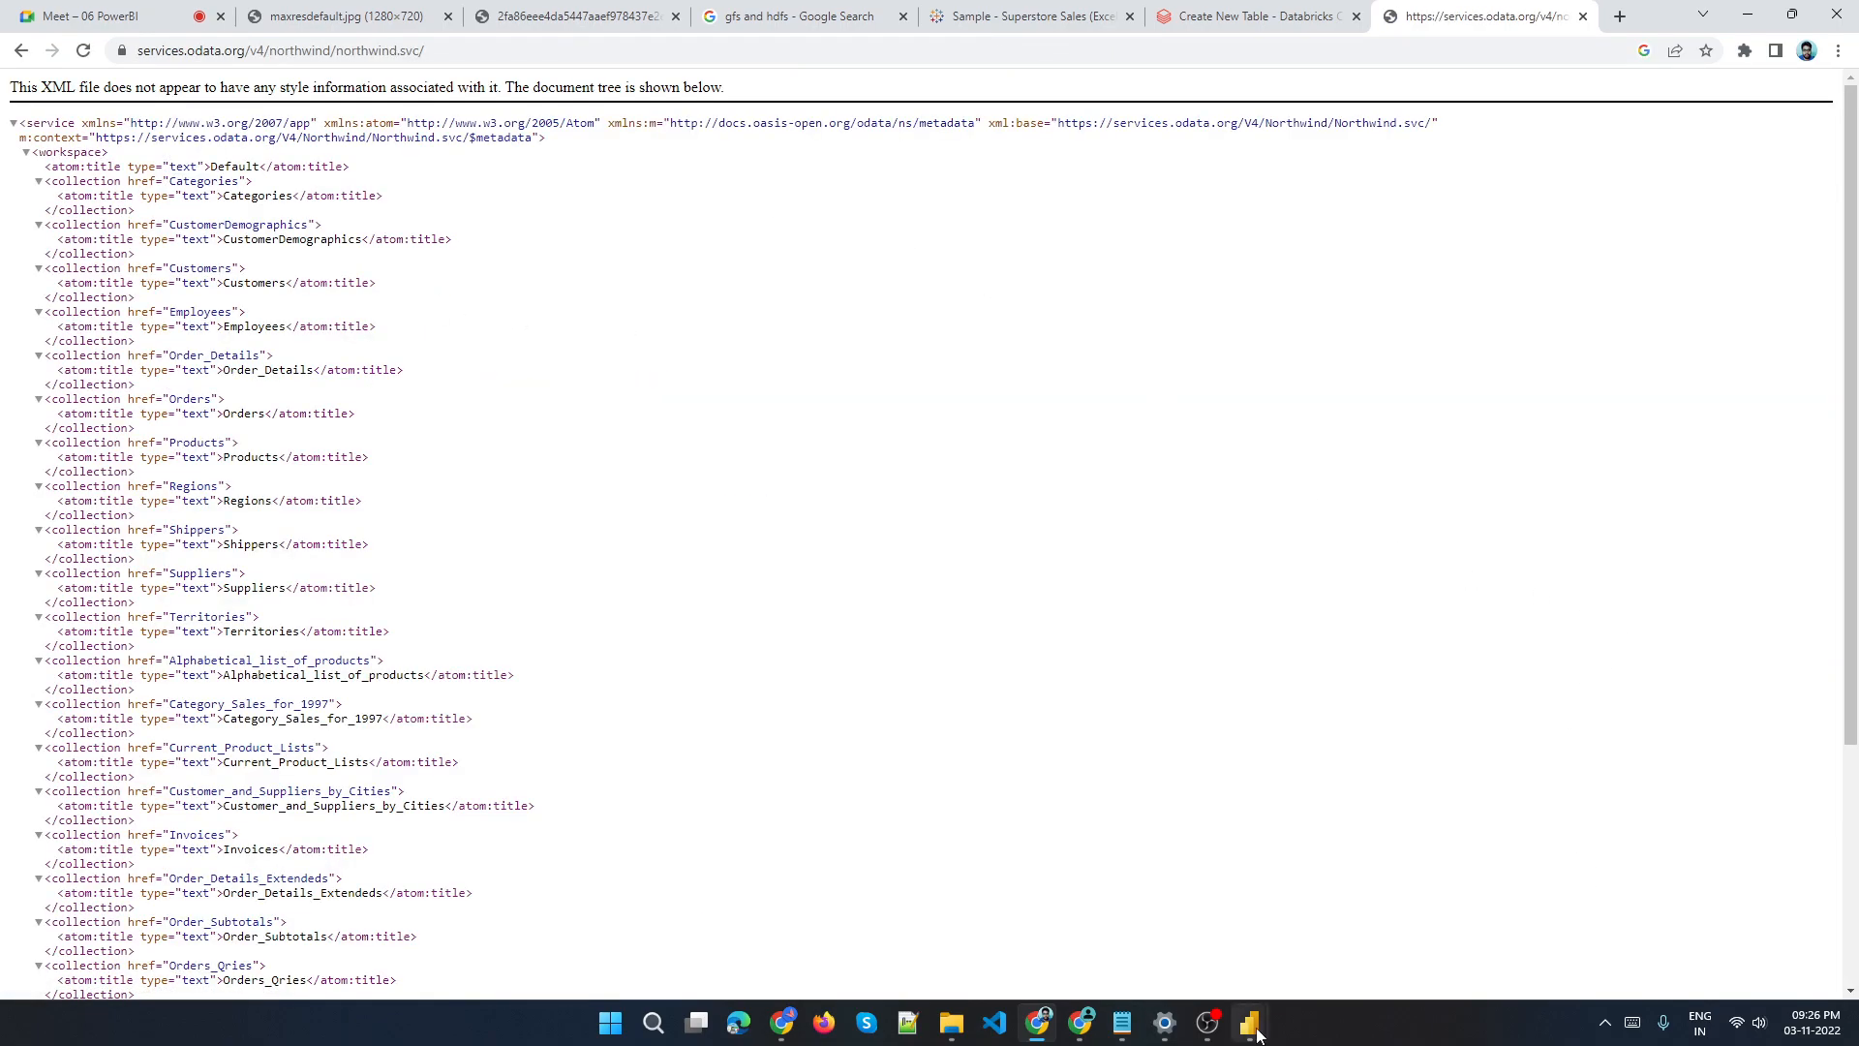
click(1372, 936)
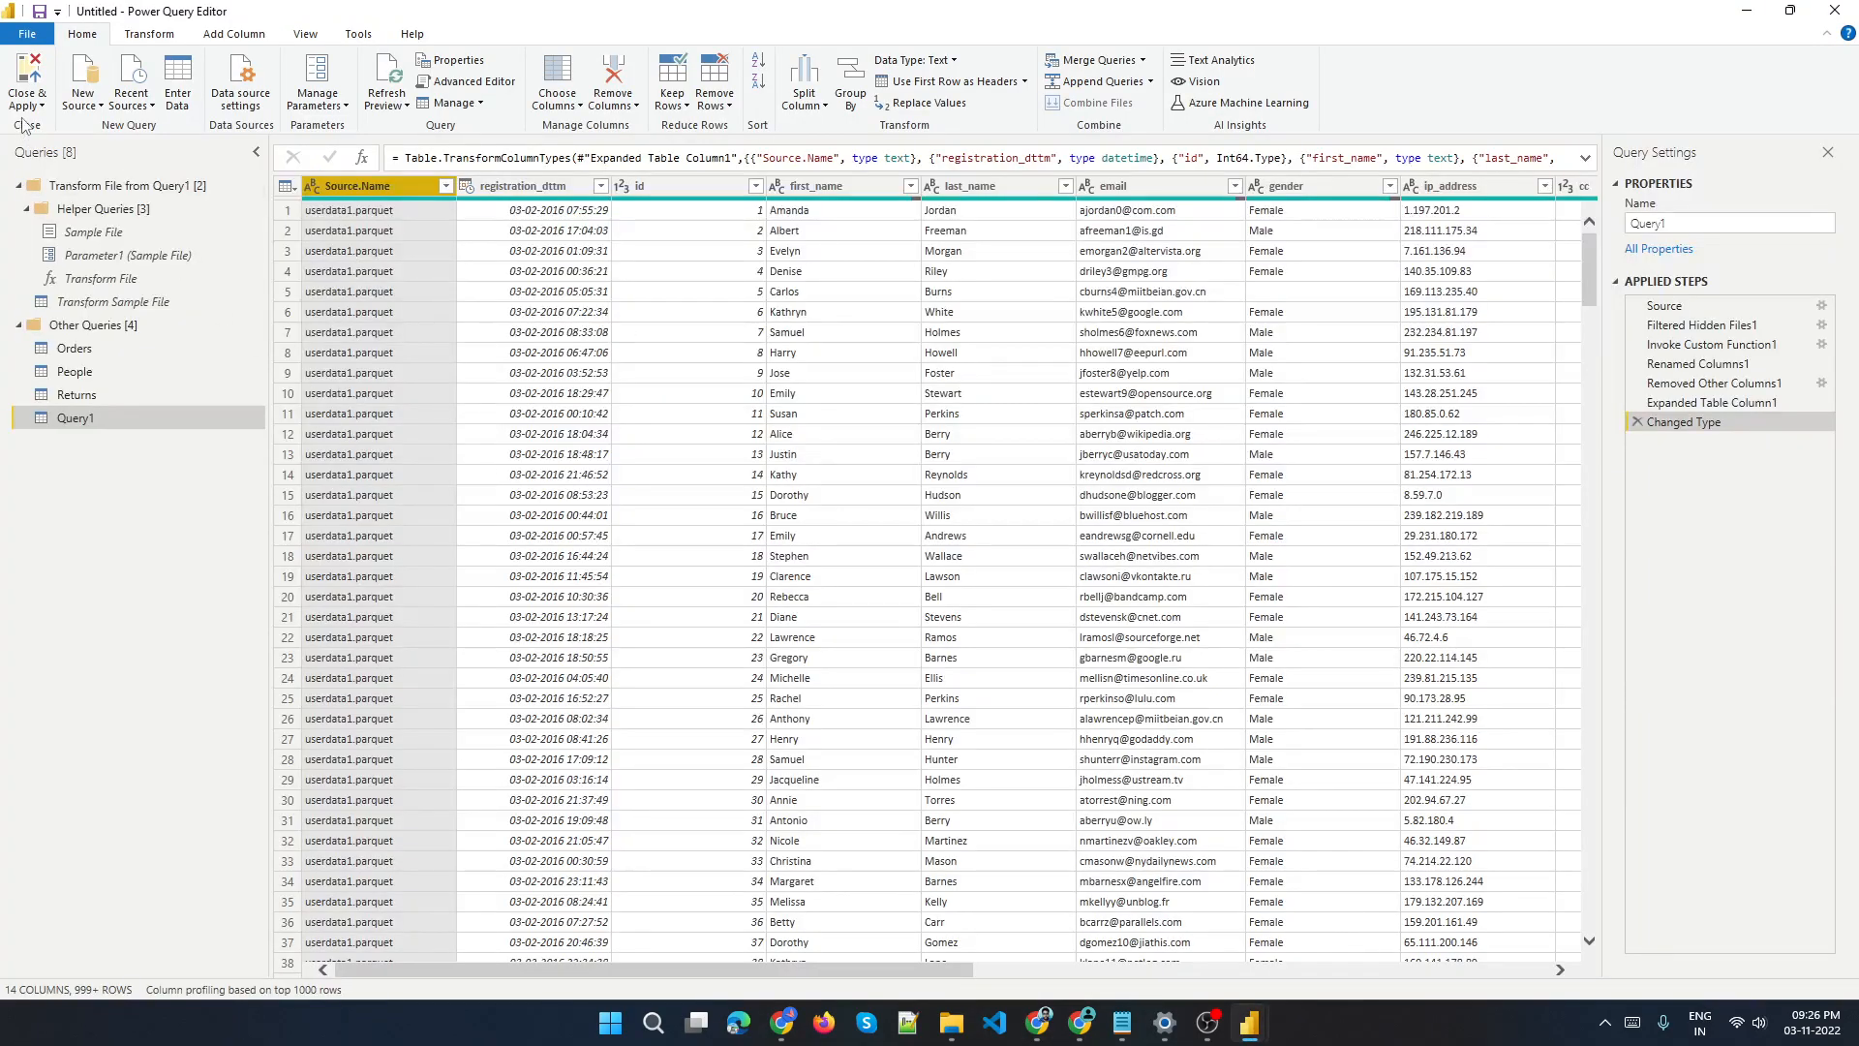
Step: Close & Apply so the combined userdata parquet Query1 loads into the report
click(28, 78)
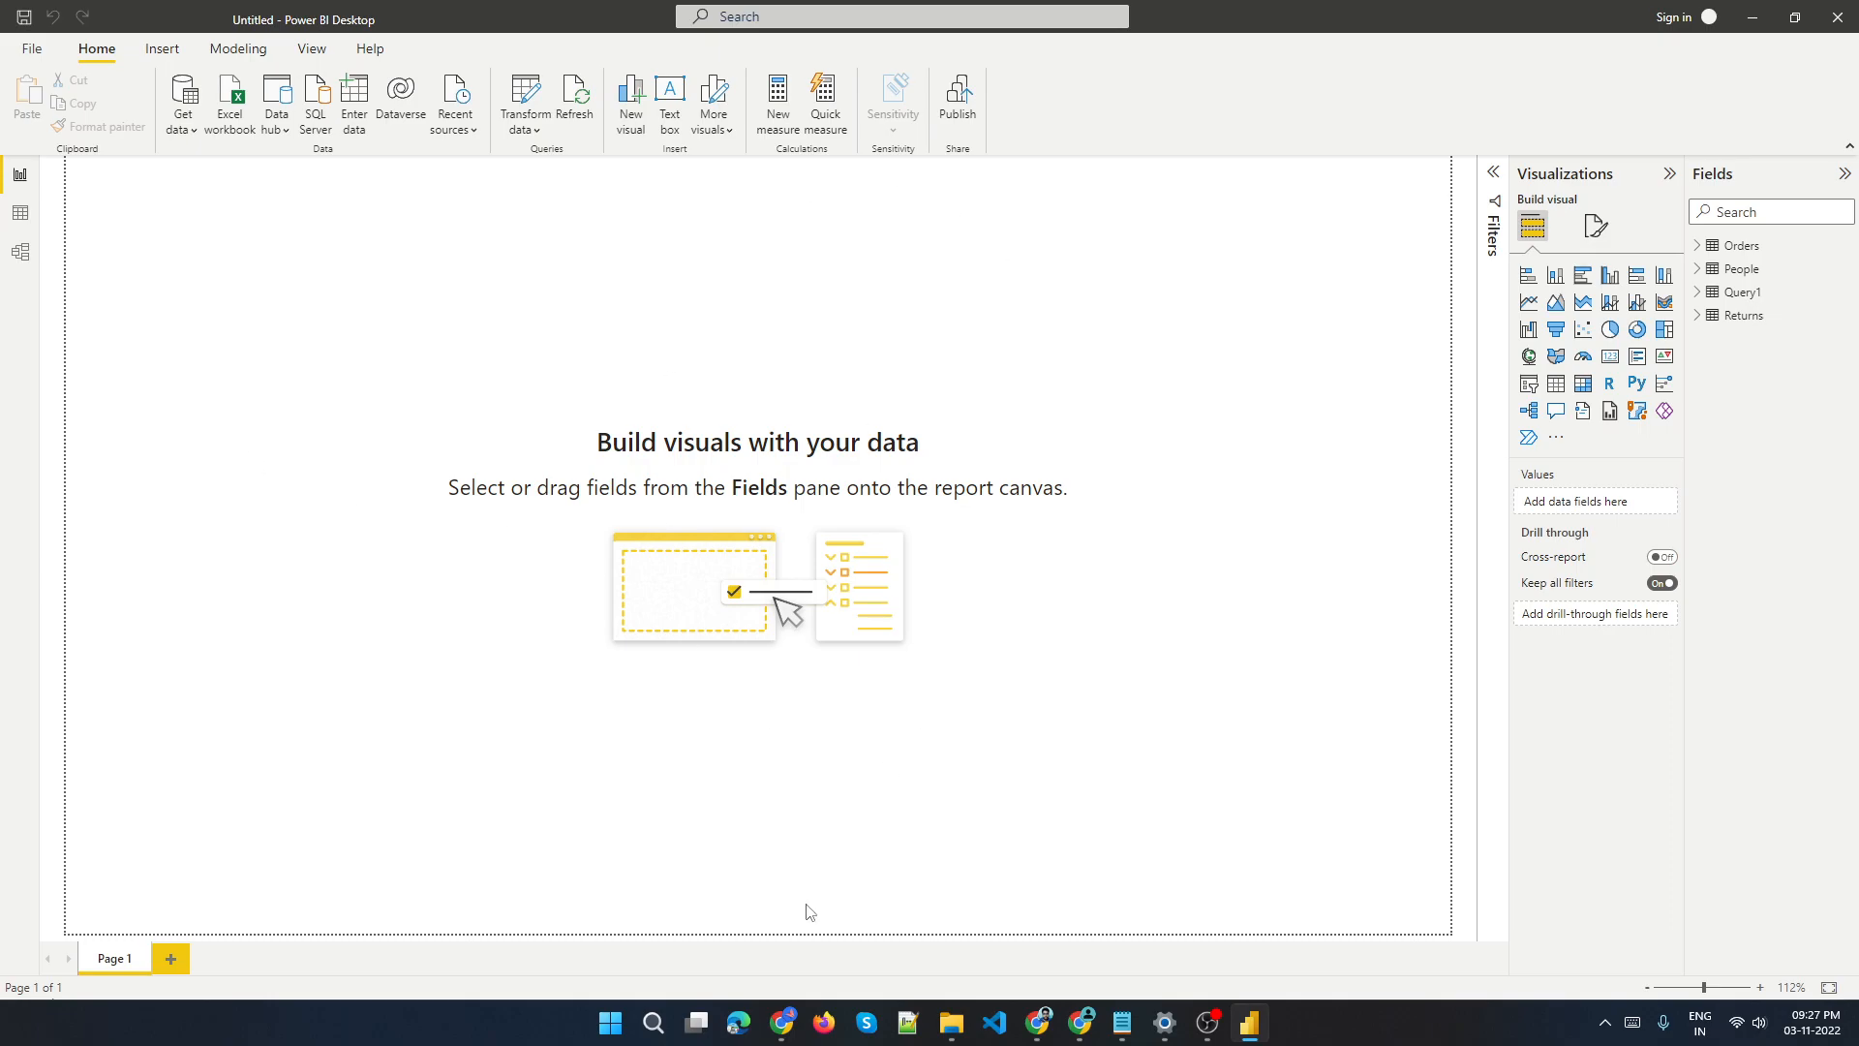
Step: Search 'XML site', skim the sitemap results, then close that tab to return to Northwind
click(1040, 1024)
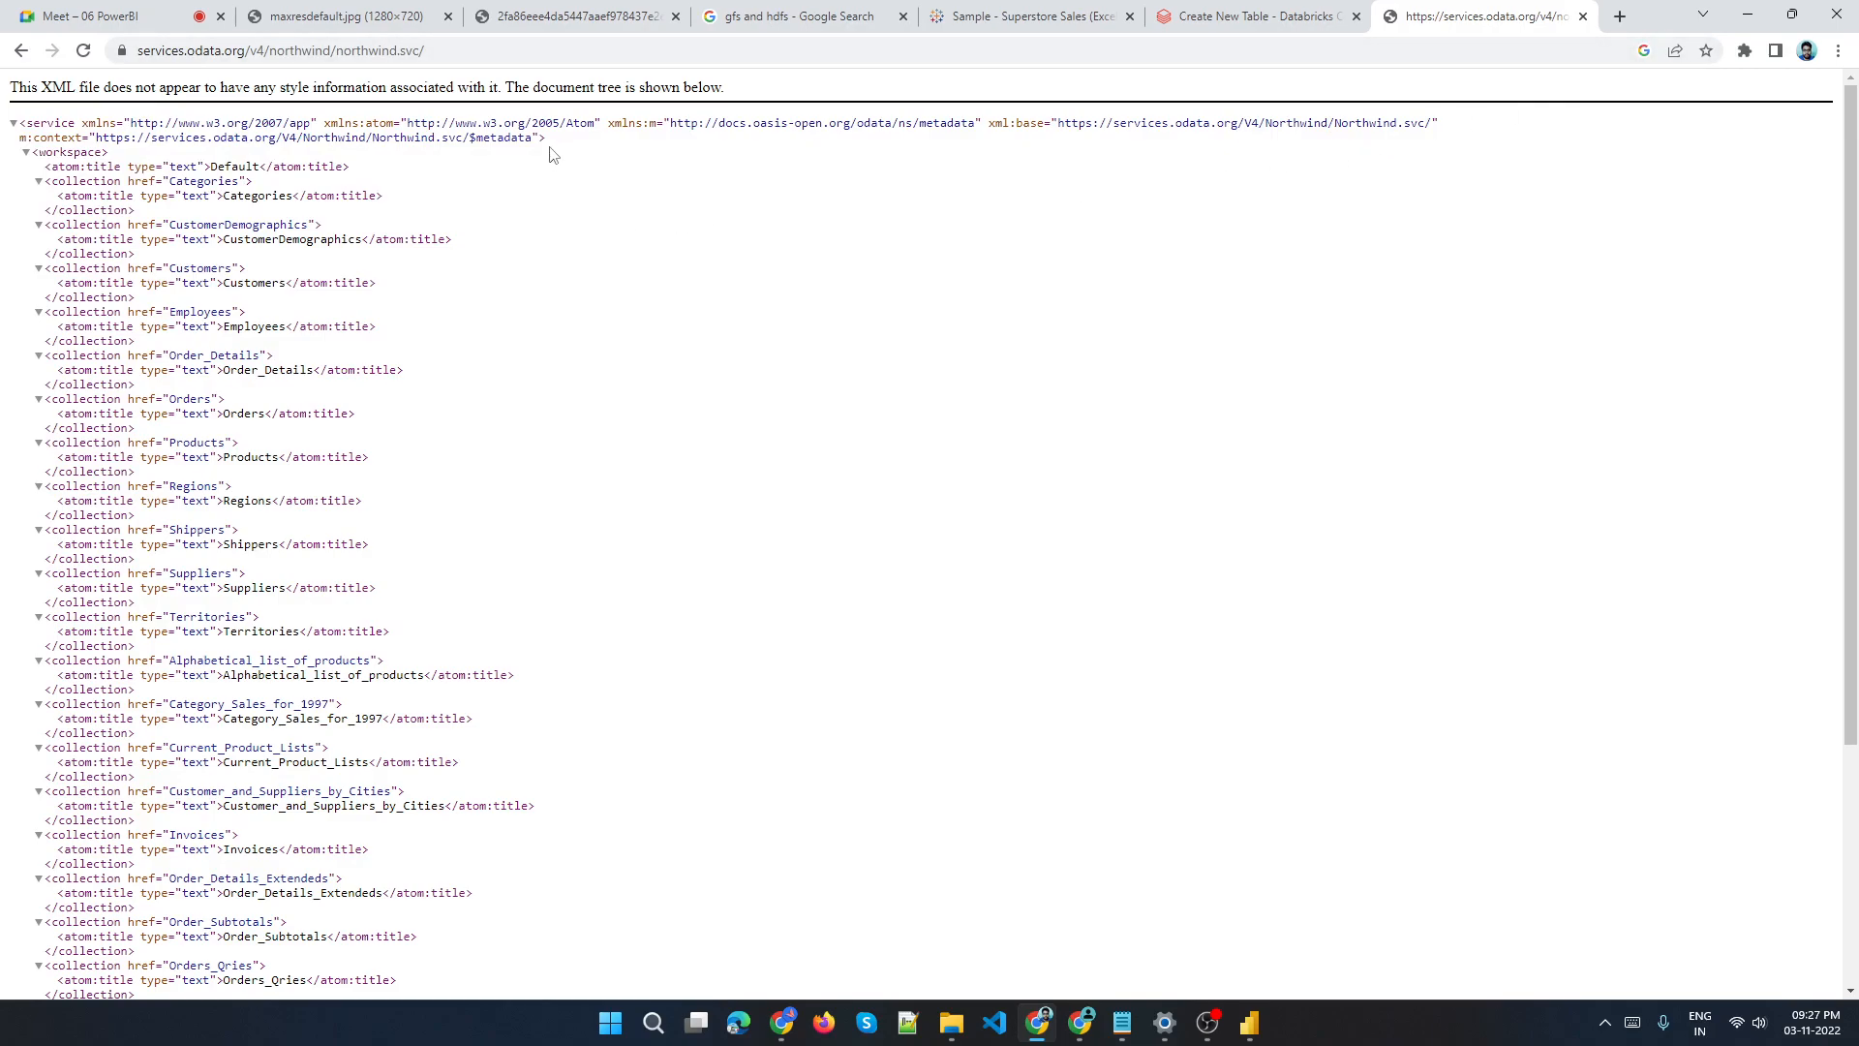
click(1619, 18)
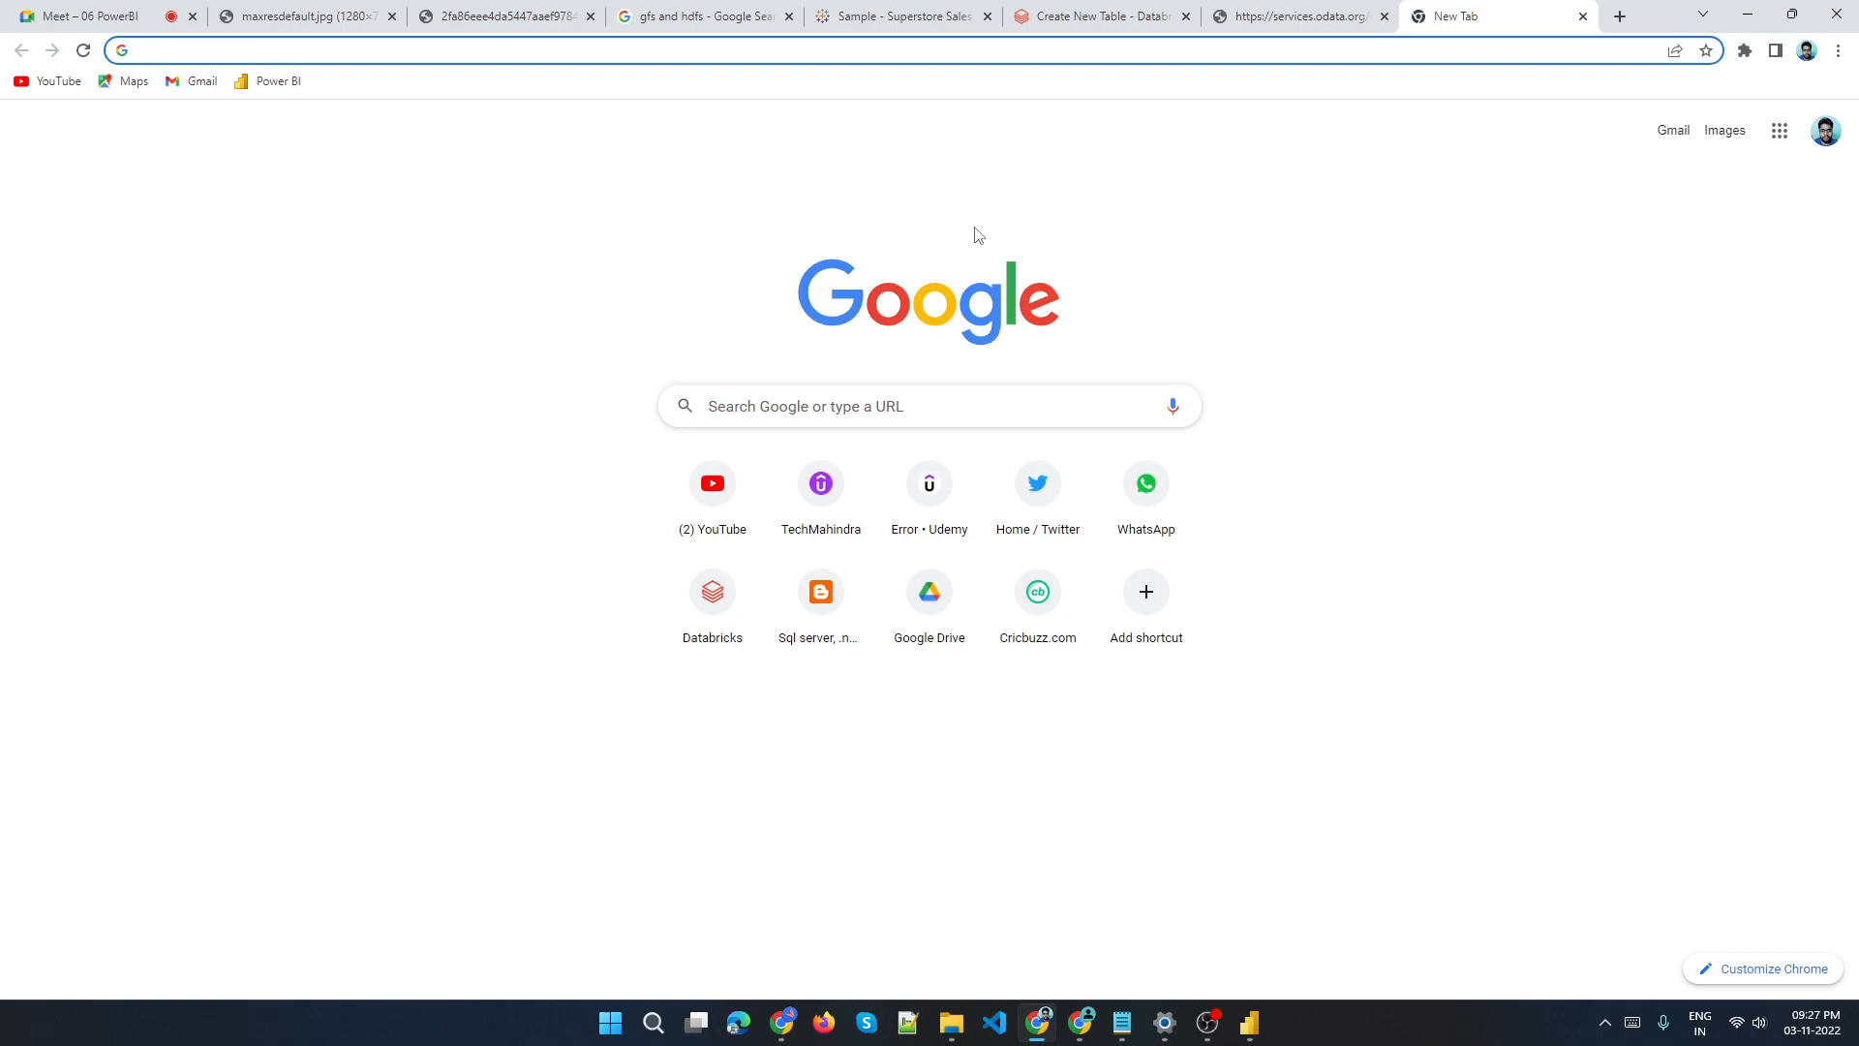
text(XML s)
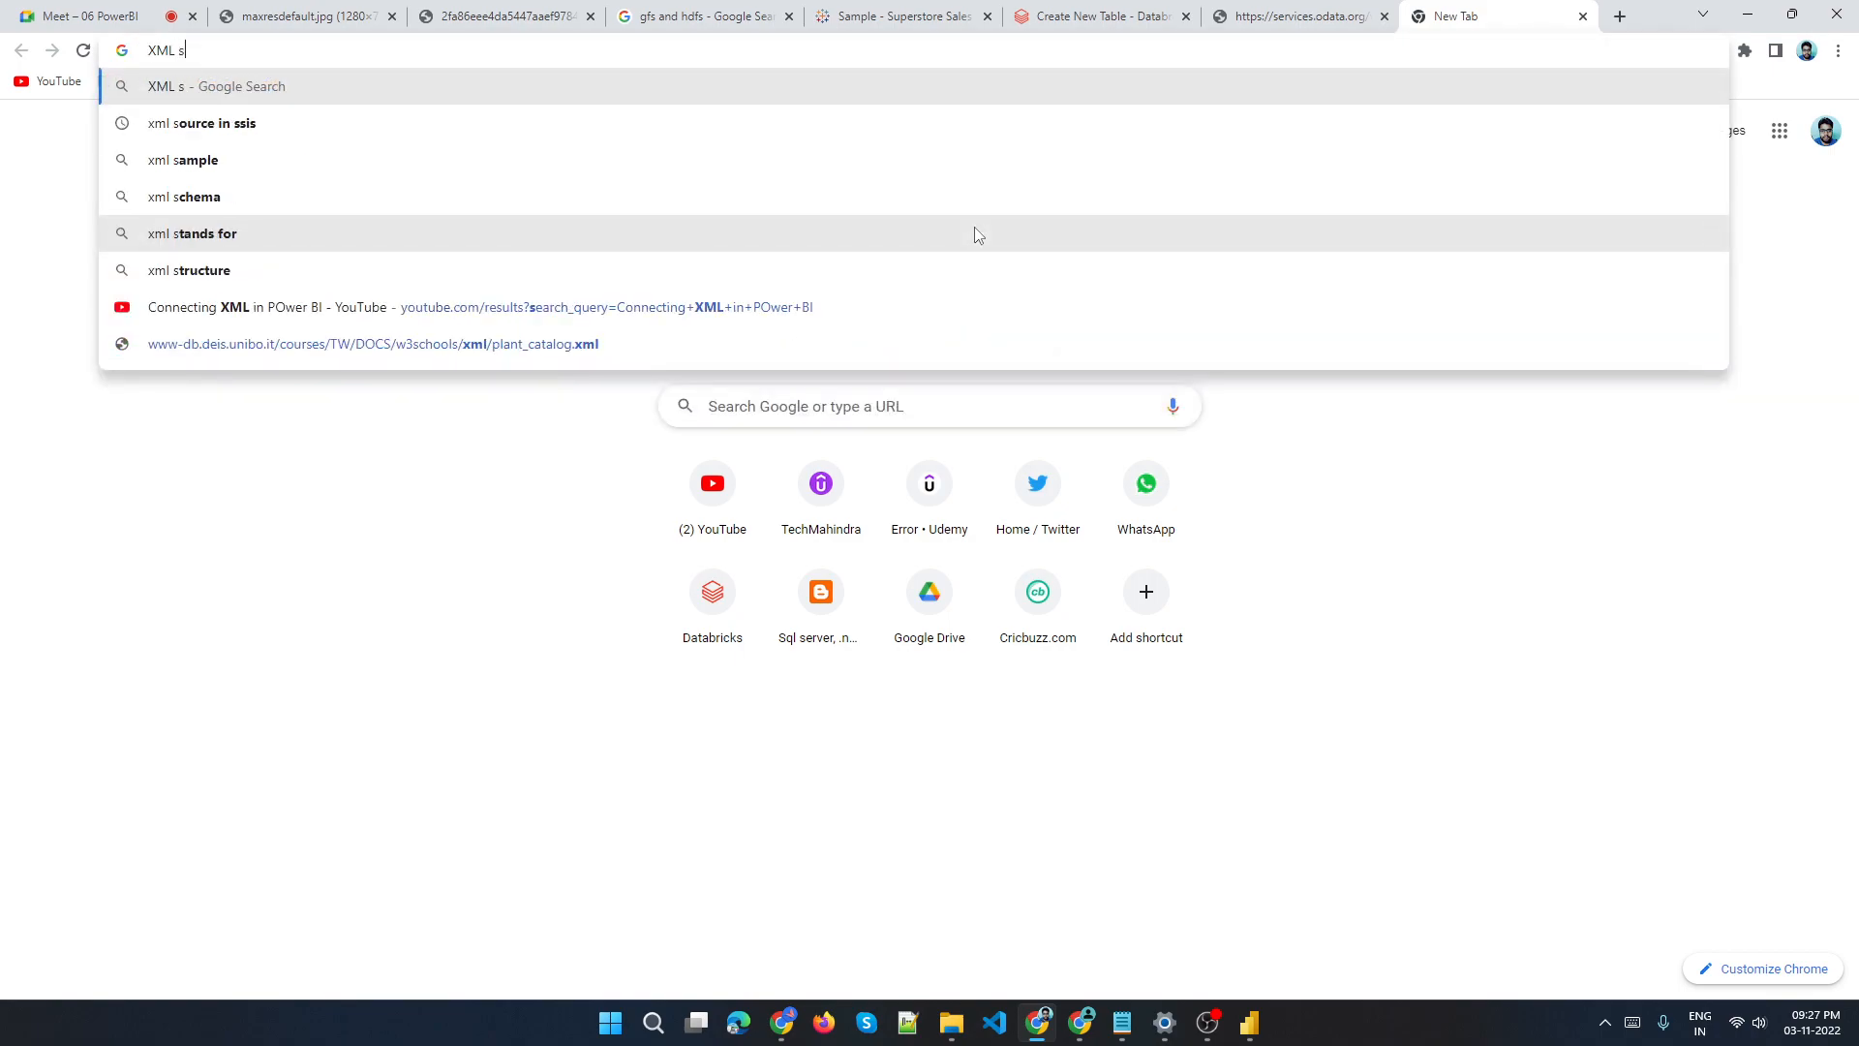
text(ite)
key(Return)
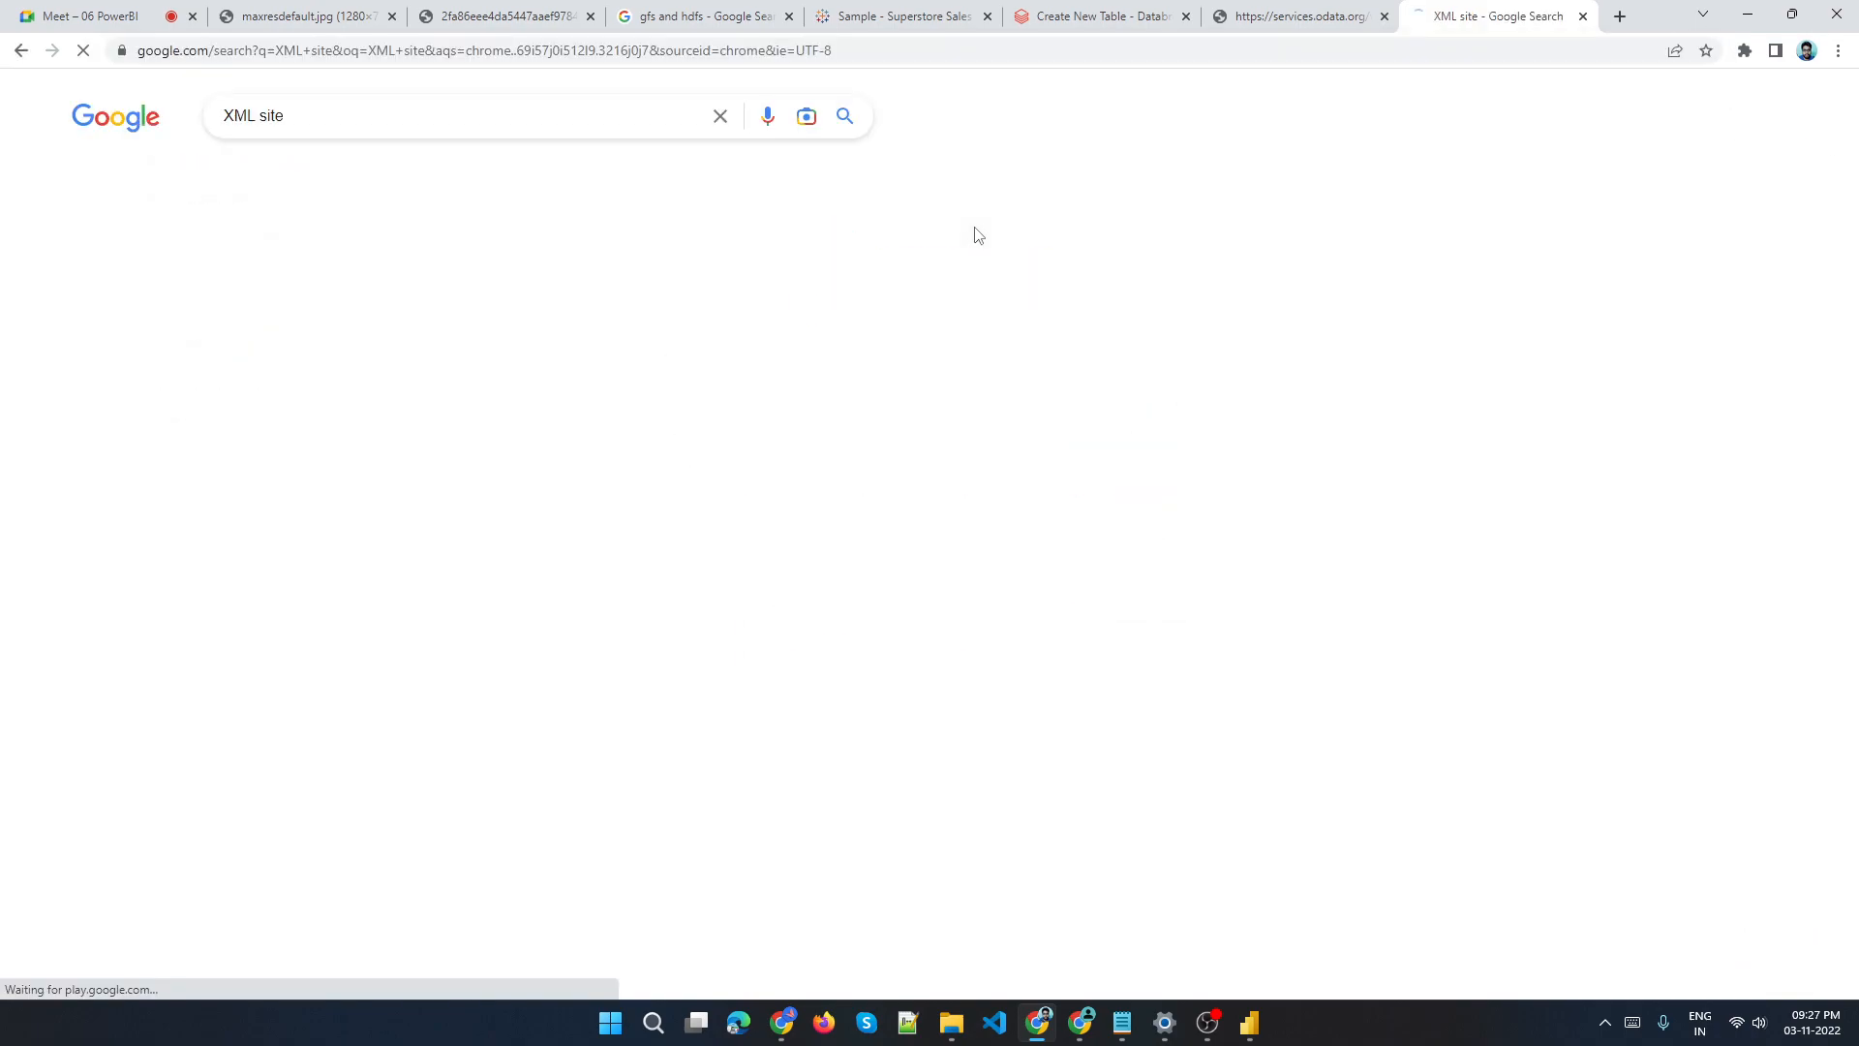
click(350, 286)
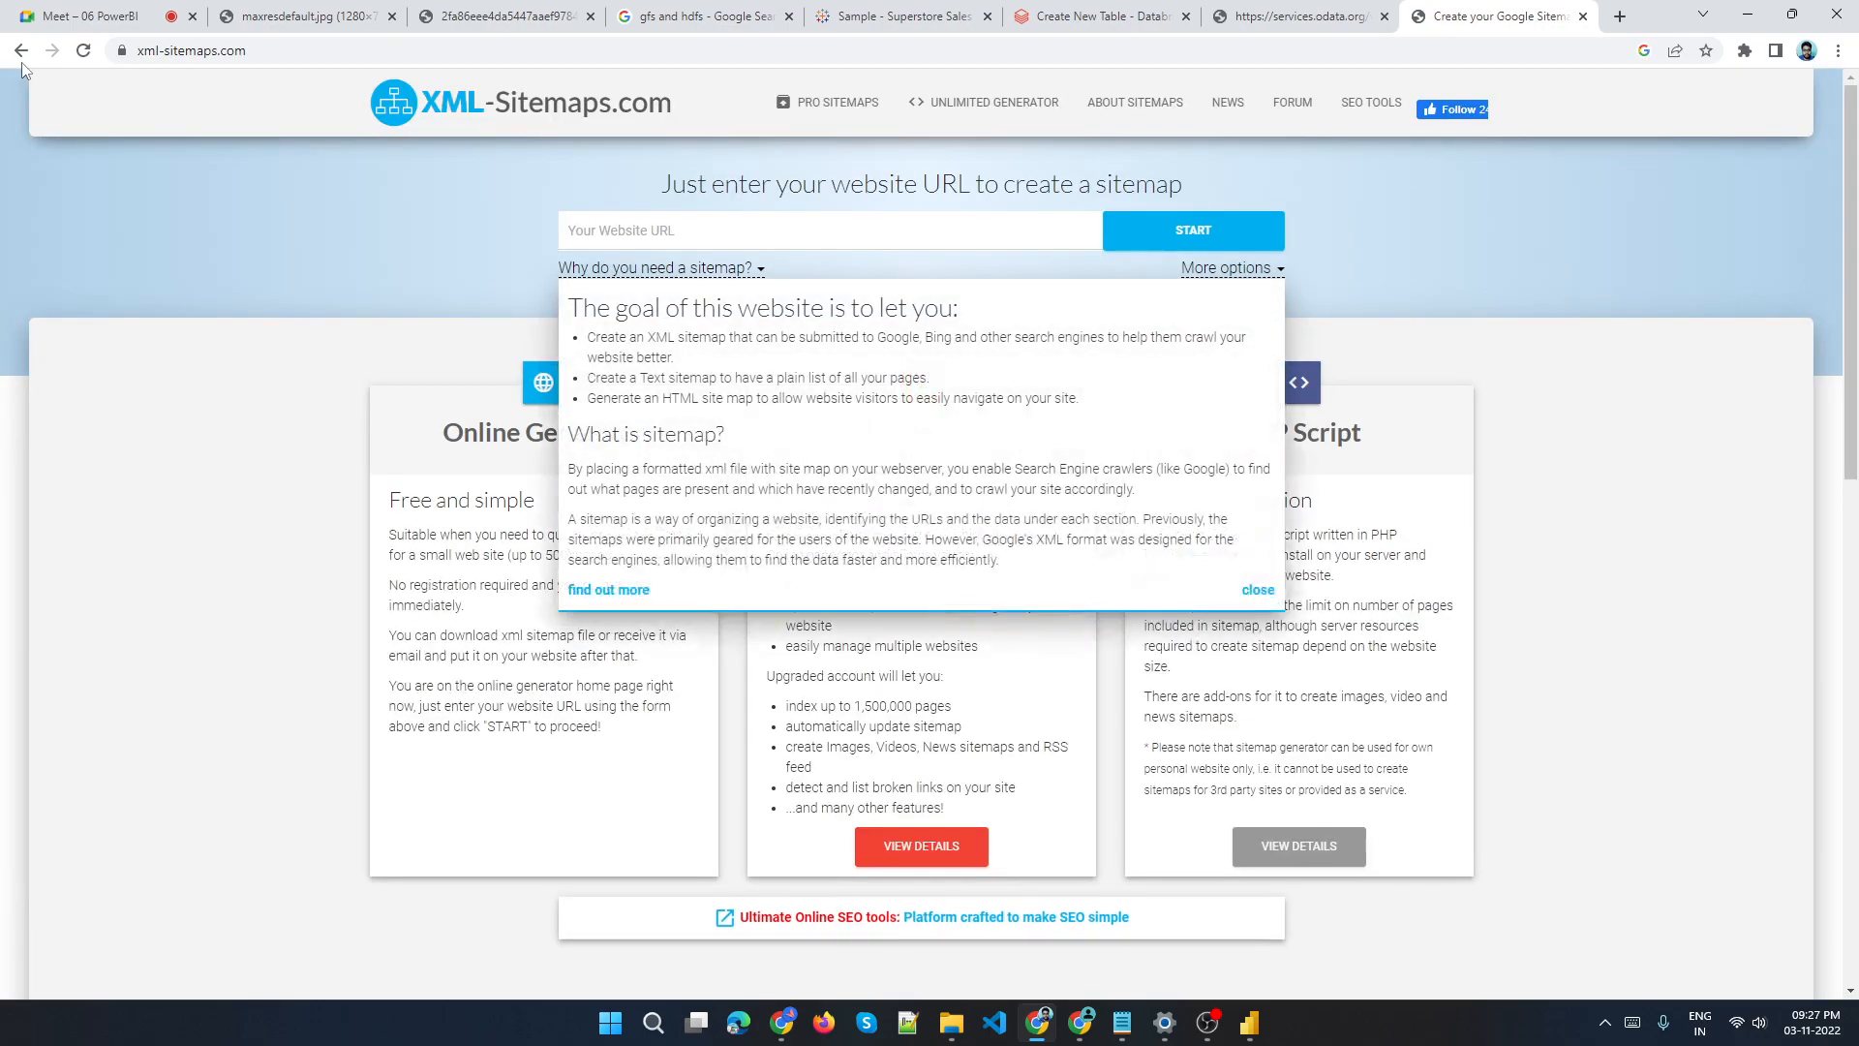
click(21, 50)
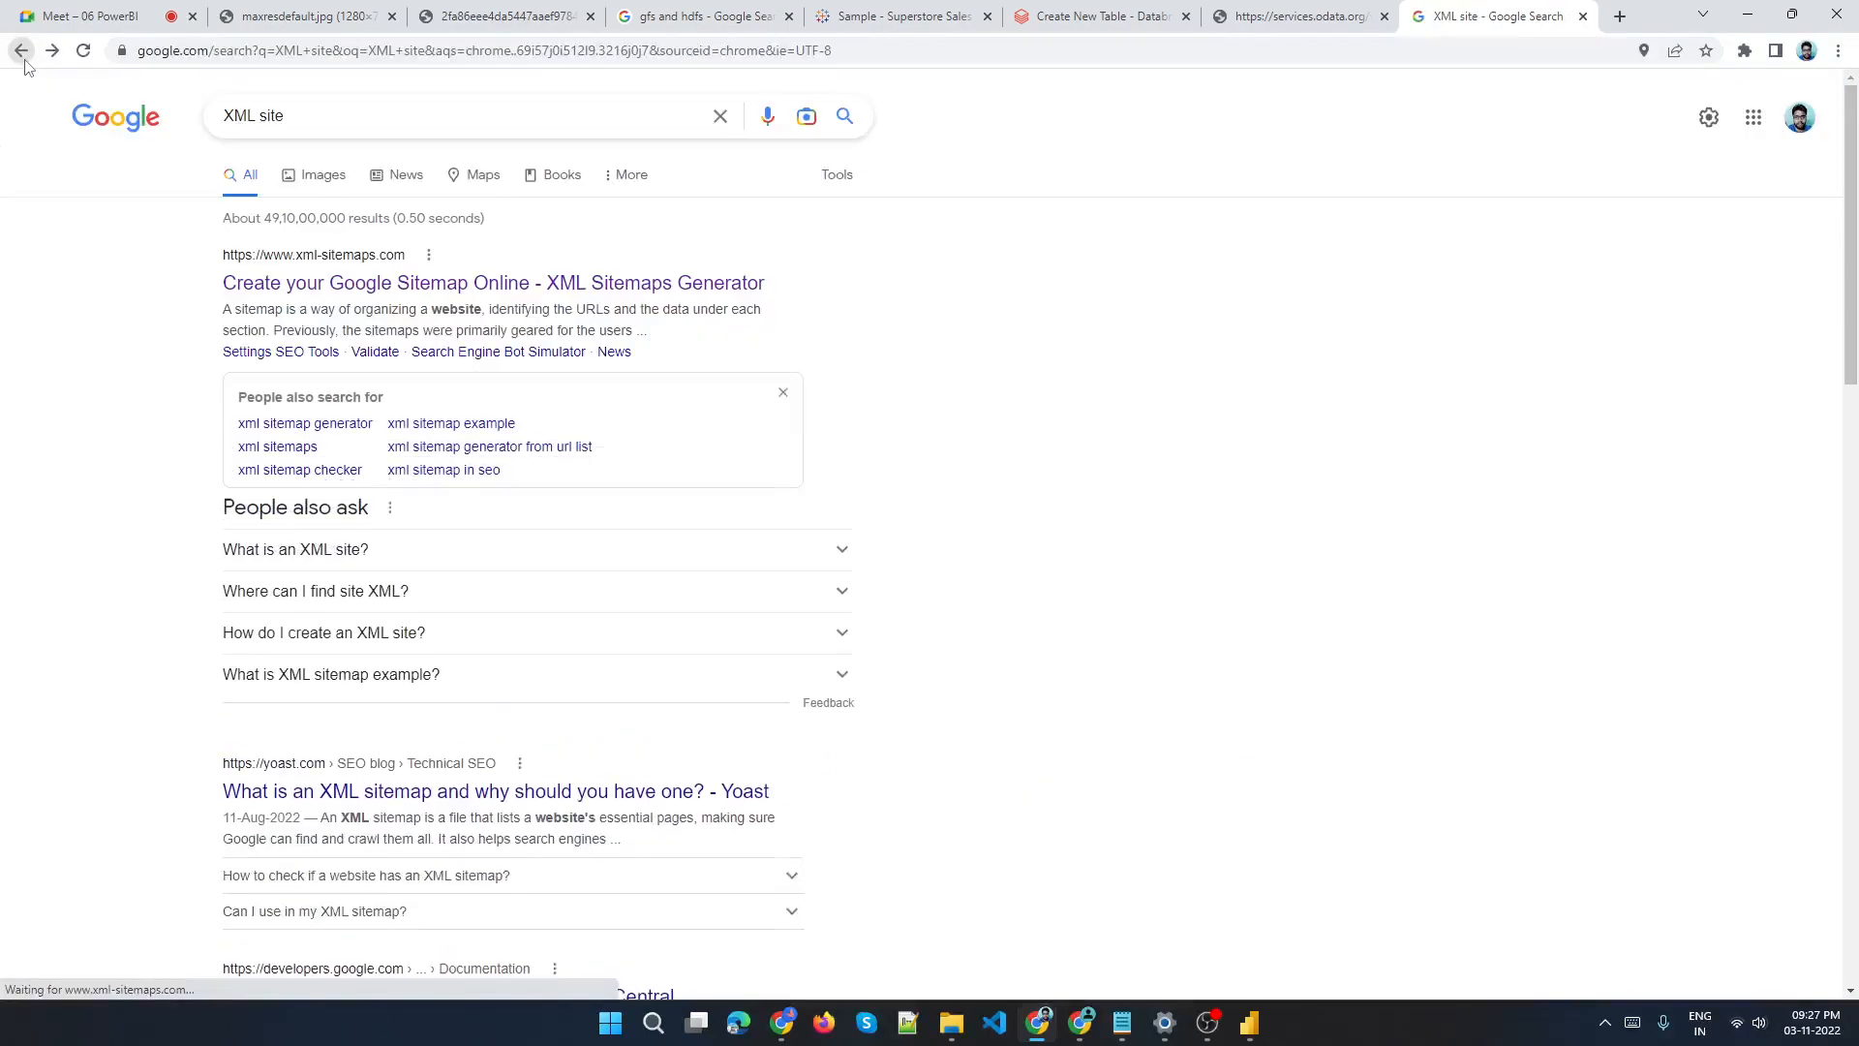
scroll(329, 775, down, 2)
click(336, 634)
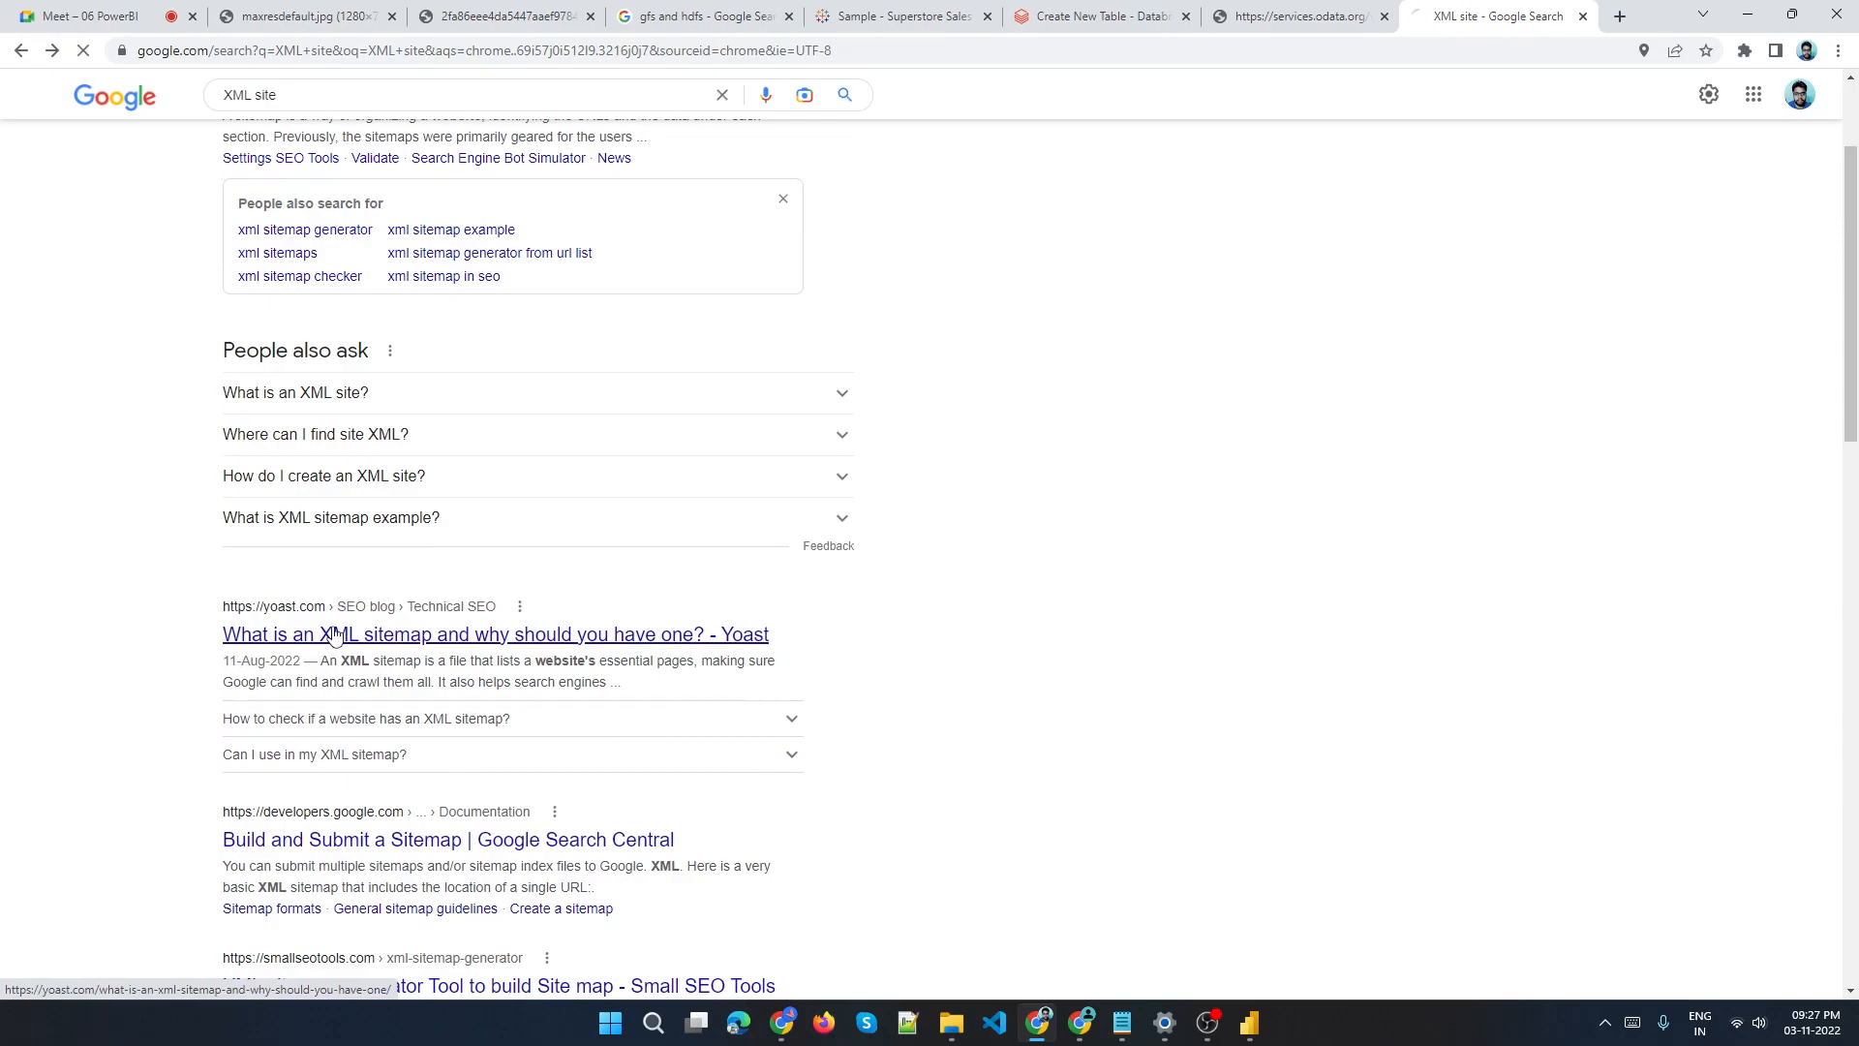
click(21, 50)
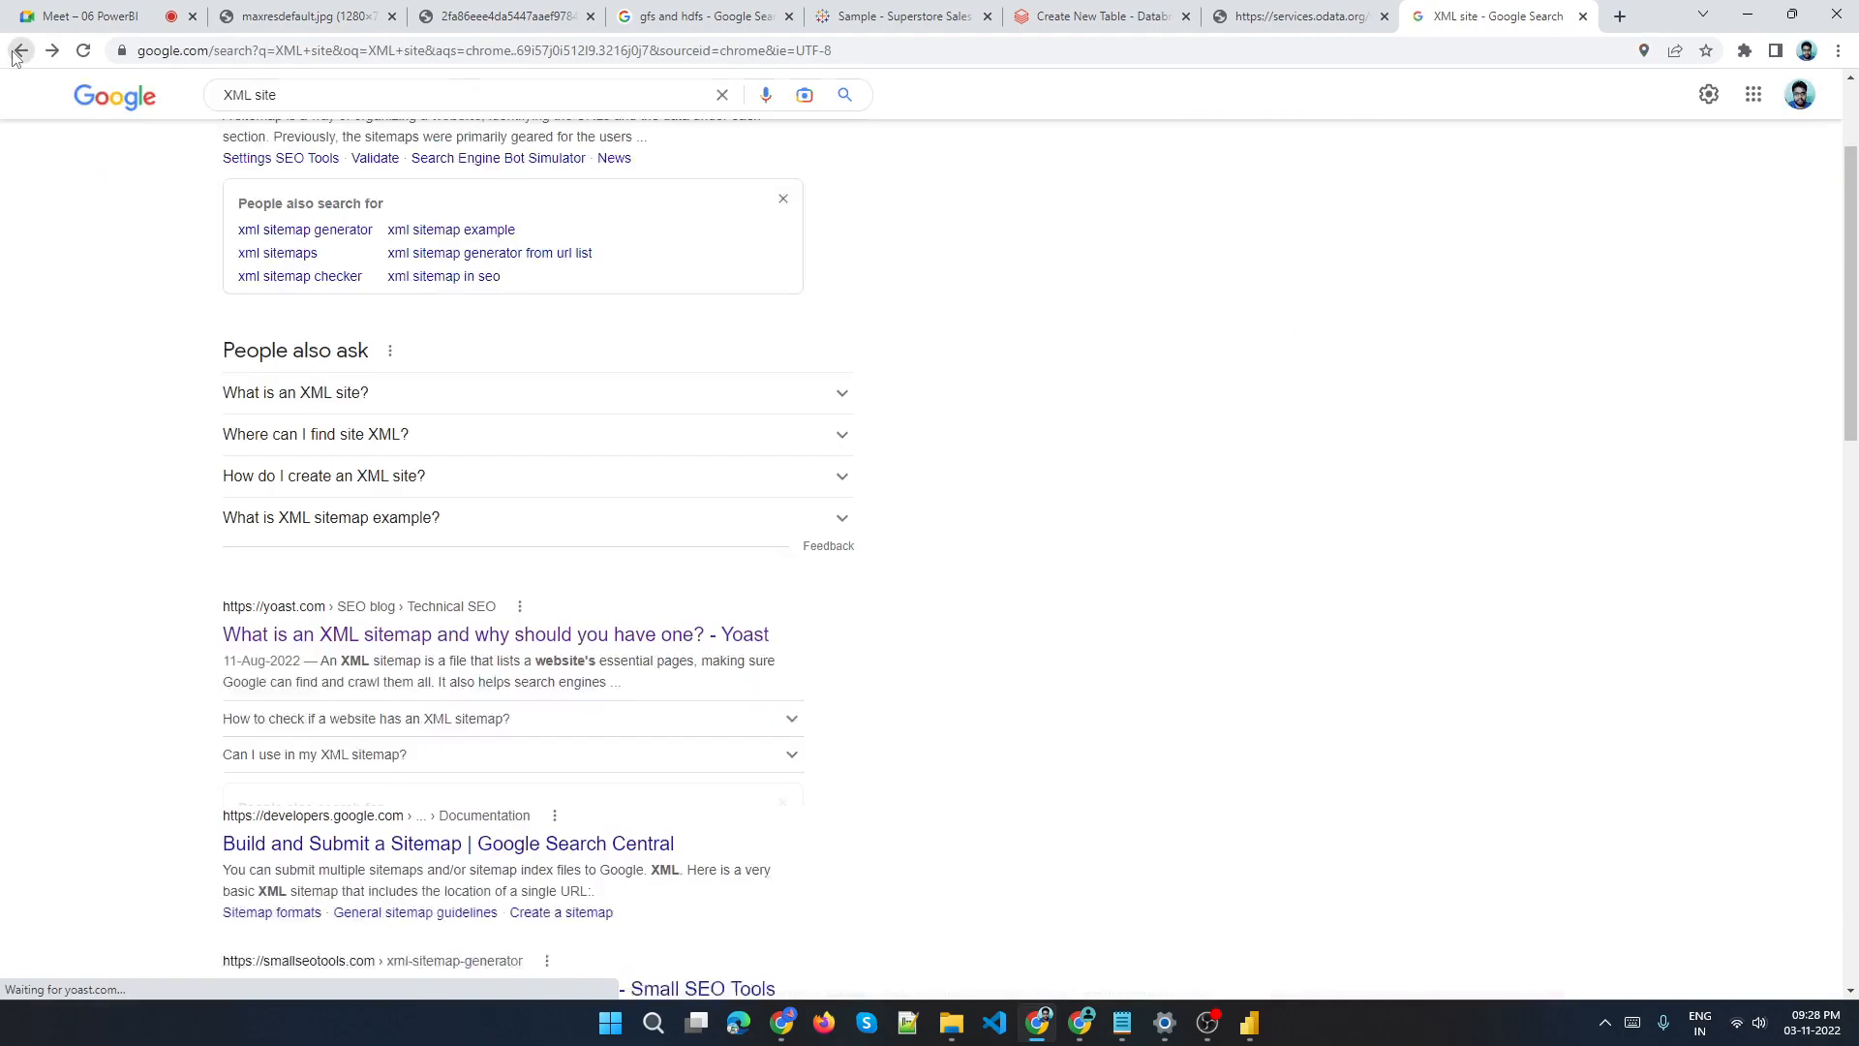
scroll(409, 658, down, 4)
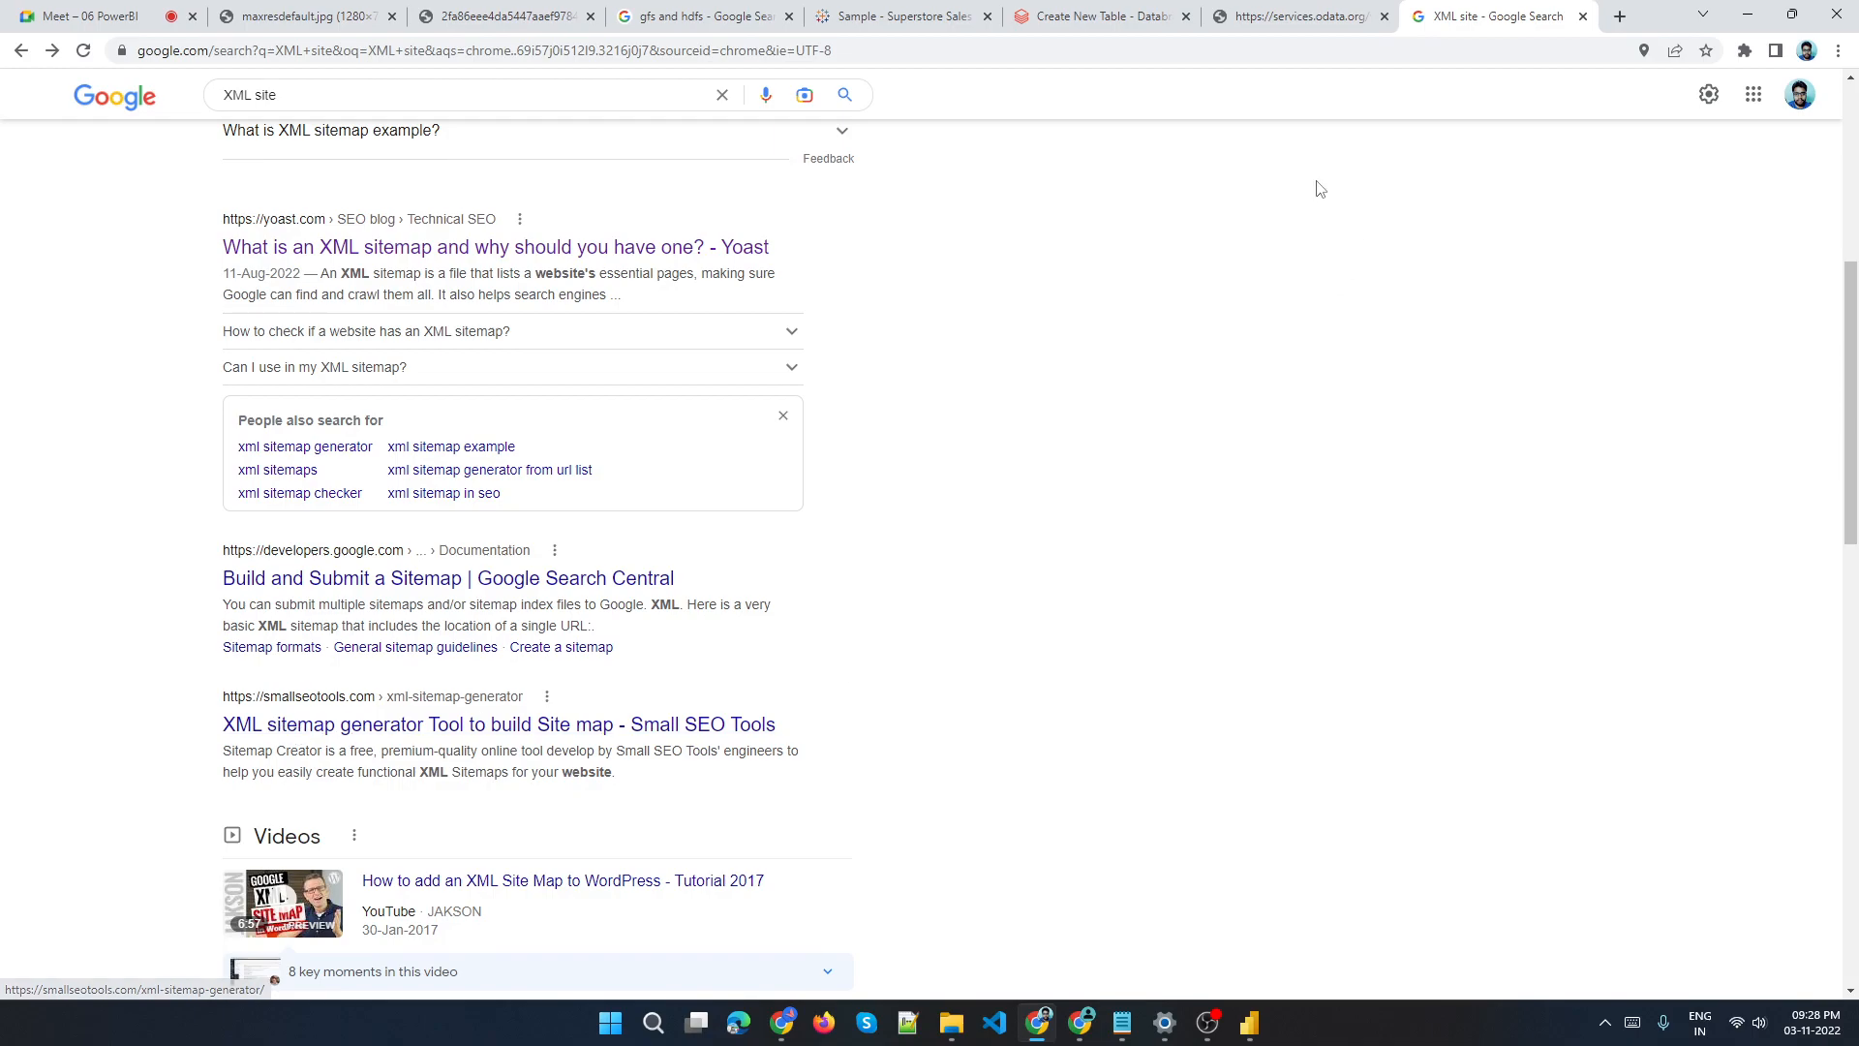
key(ctrl+w)
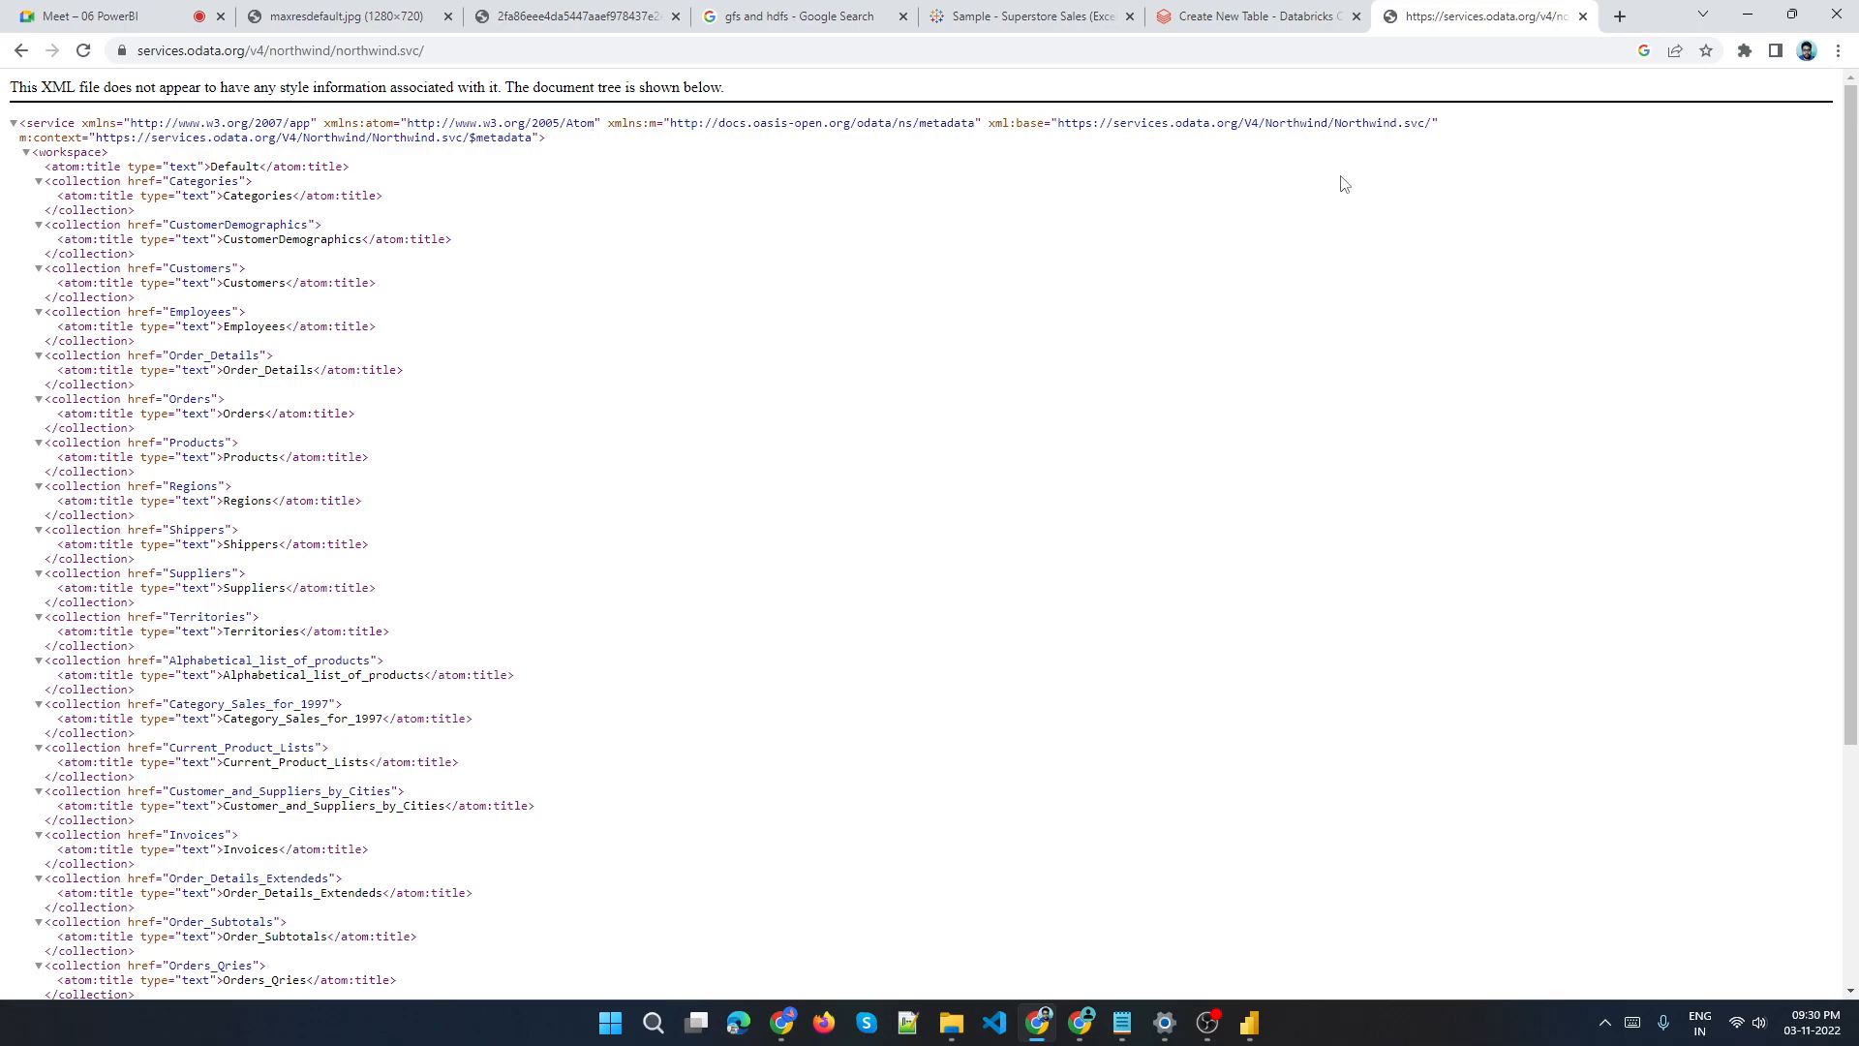
Step: Select the full Northwind OData service URL in Chrome's address bar, then return to Power BI Desktop
click(399, 54)
click(399, 54)
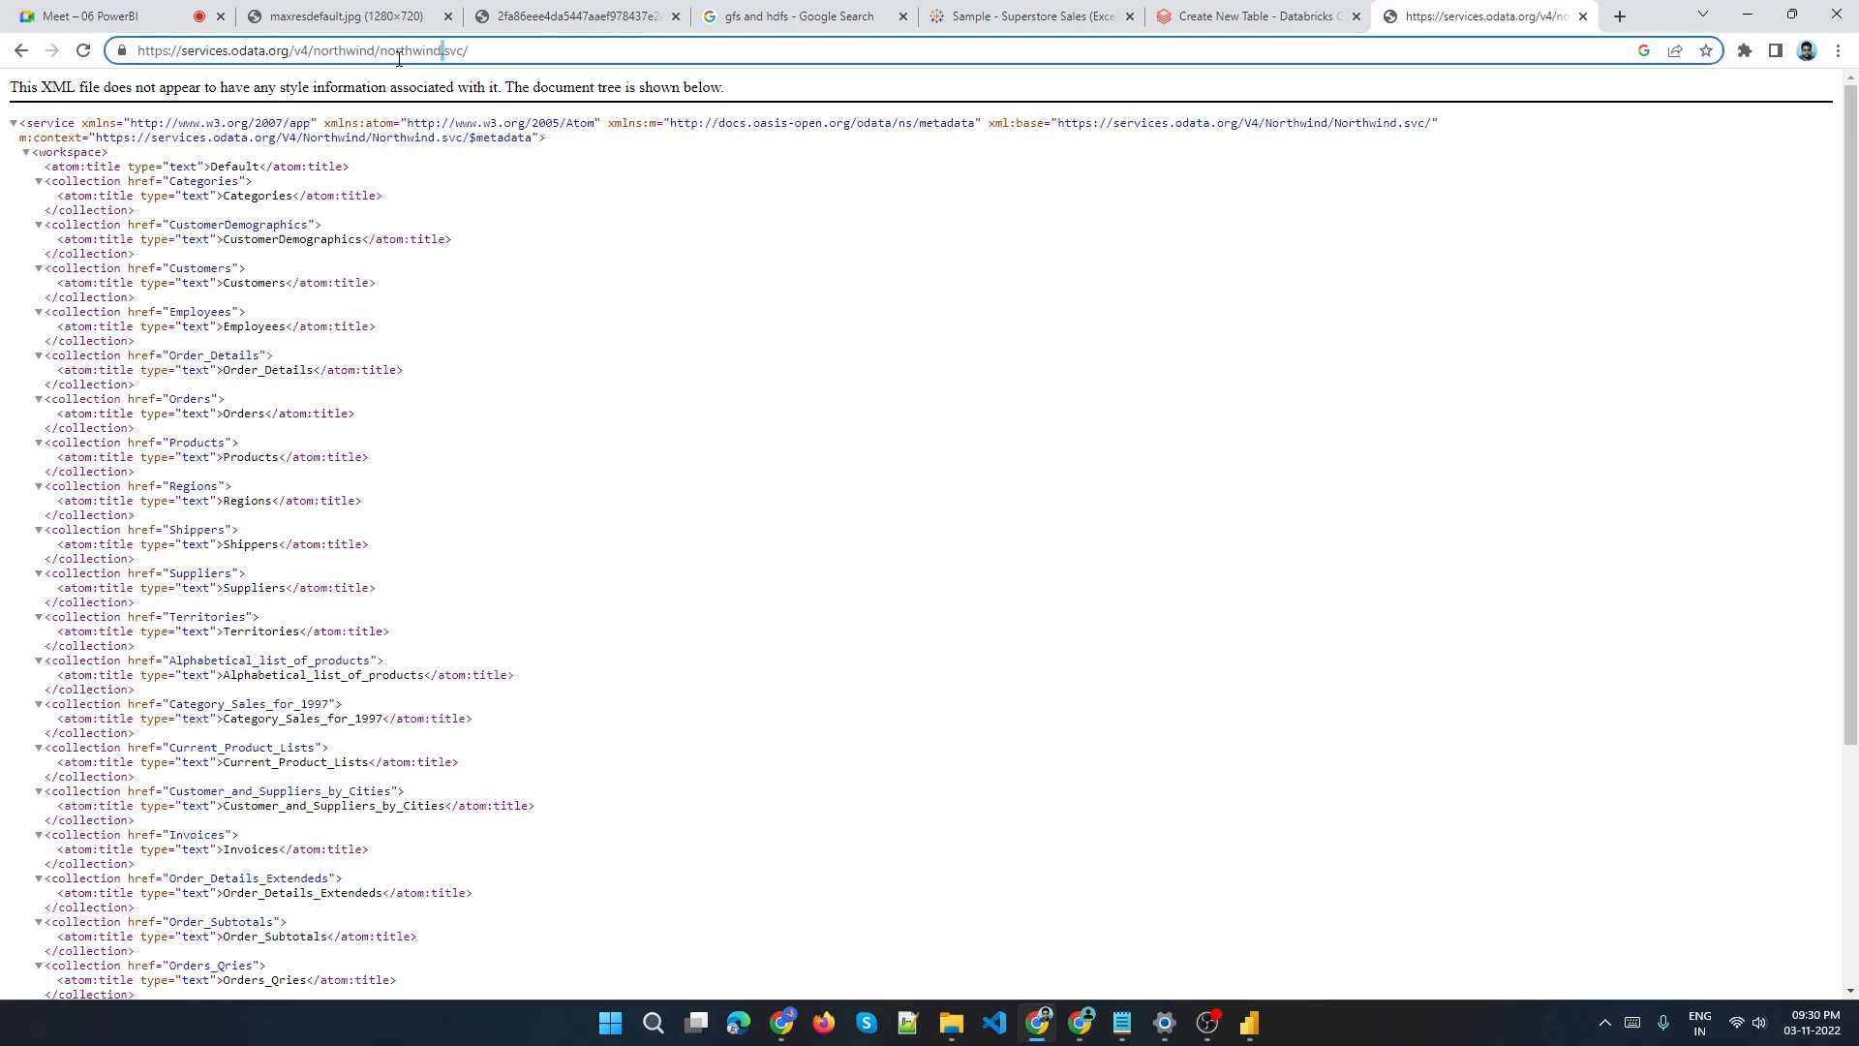
triple_click(351, 50)
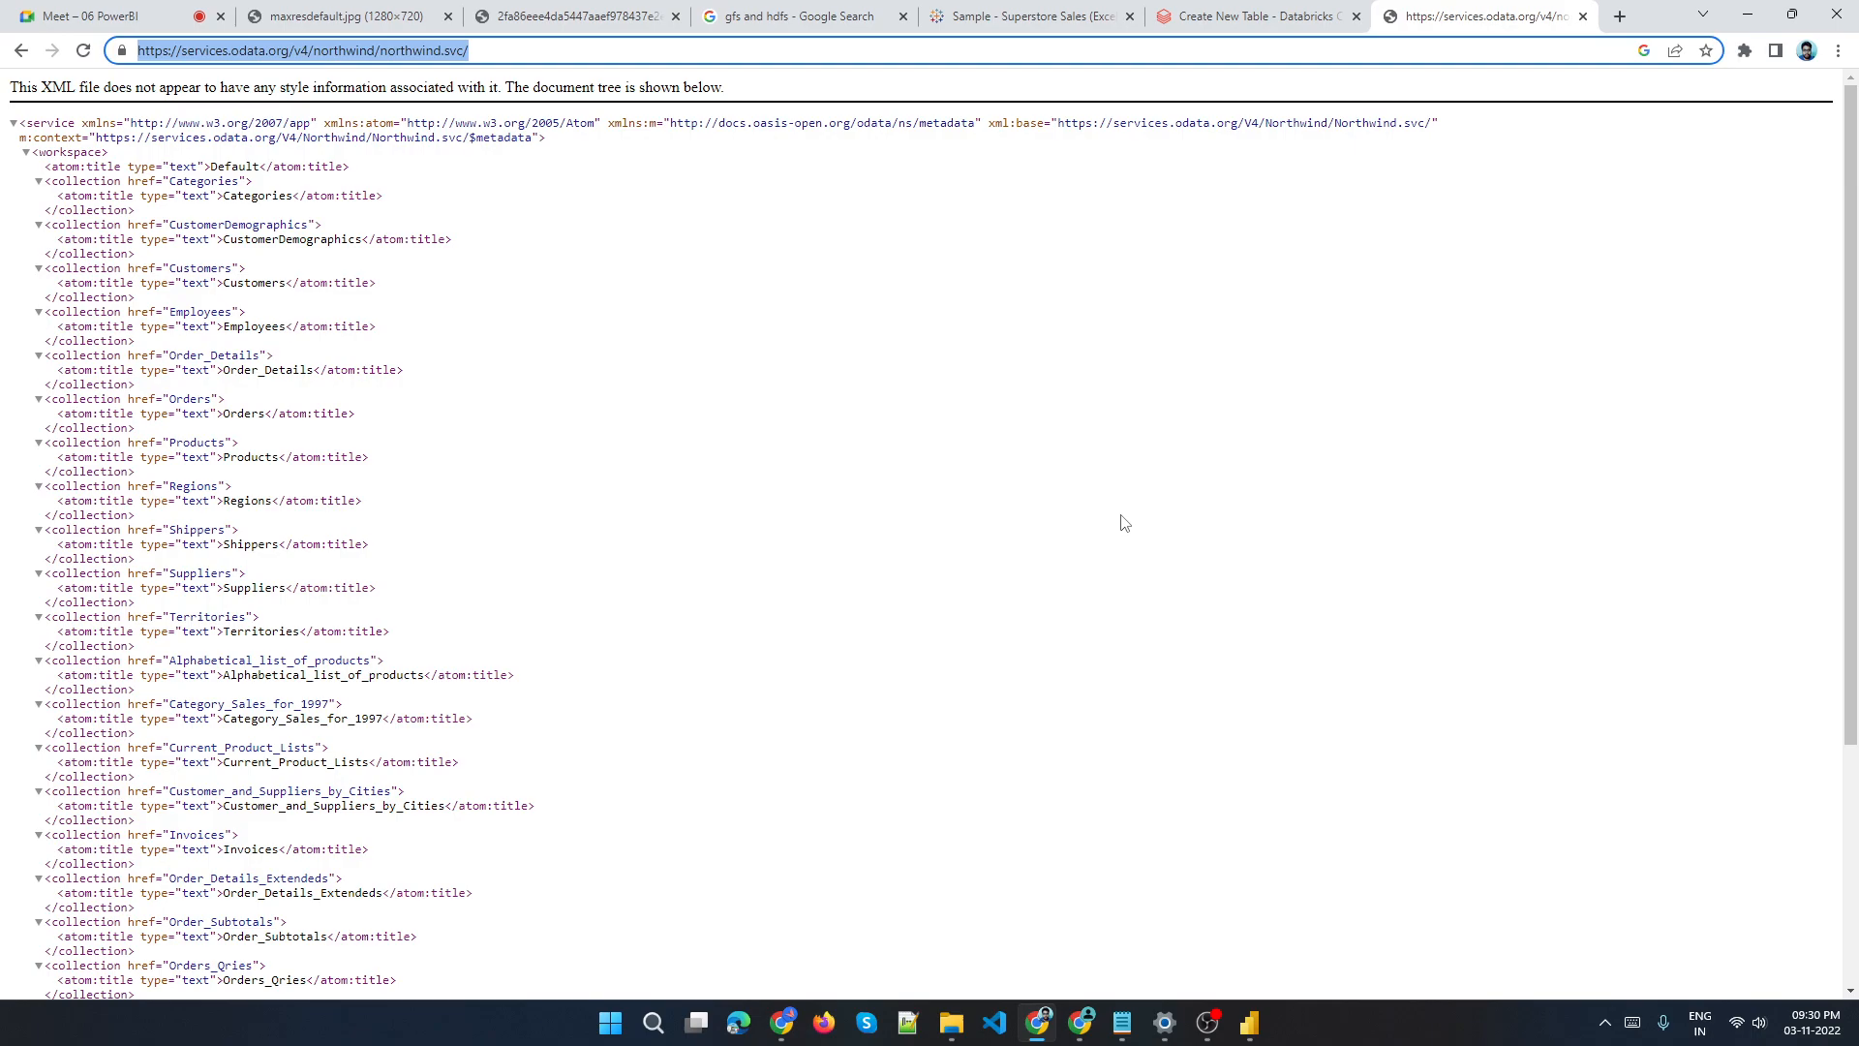
click(1261, 1031)
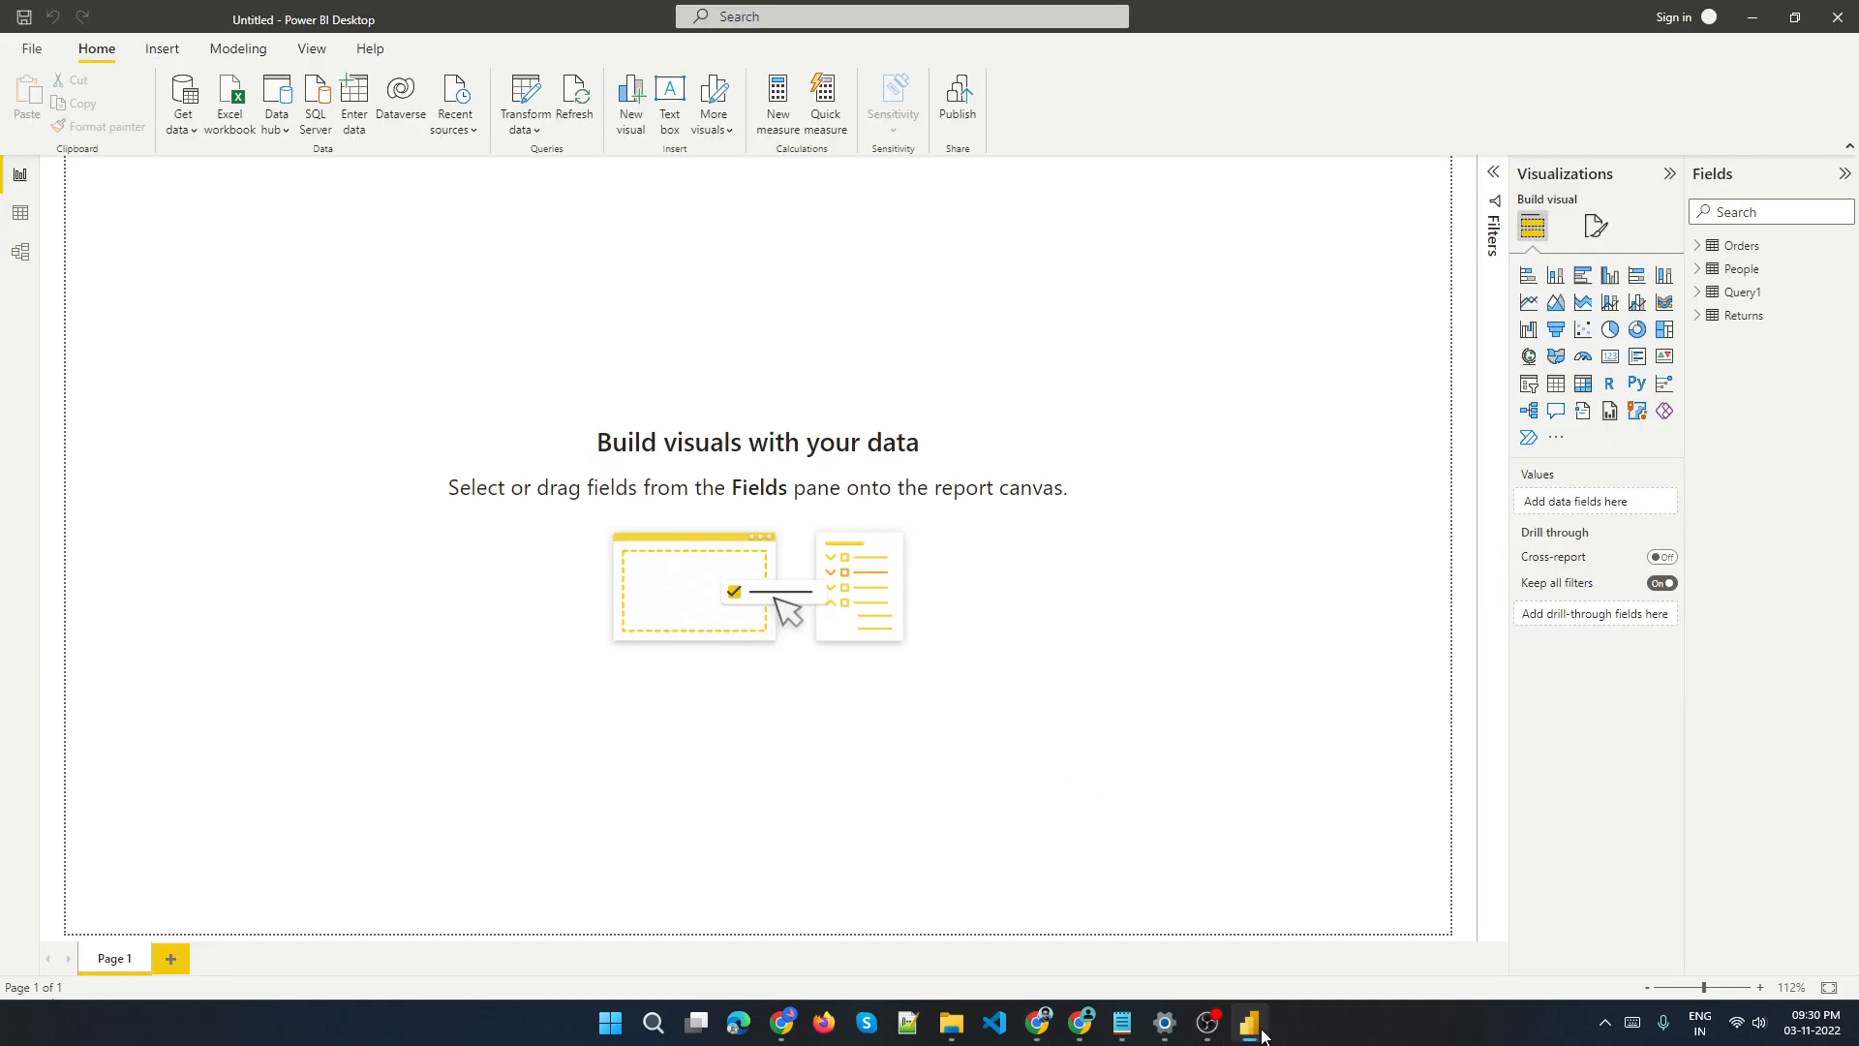
Step: Open the OData feed connector and try its Advanced URL parts before settling on Basic
click(192, 143)
click(249, 441)
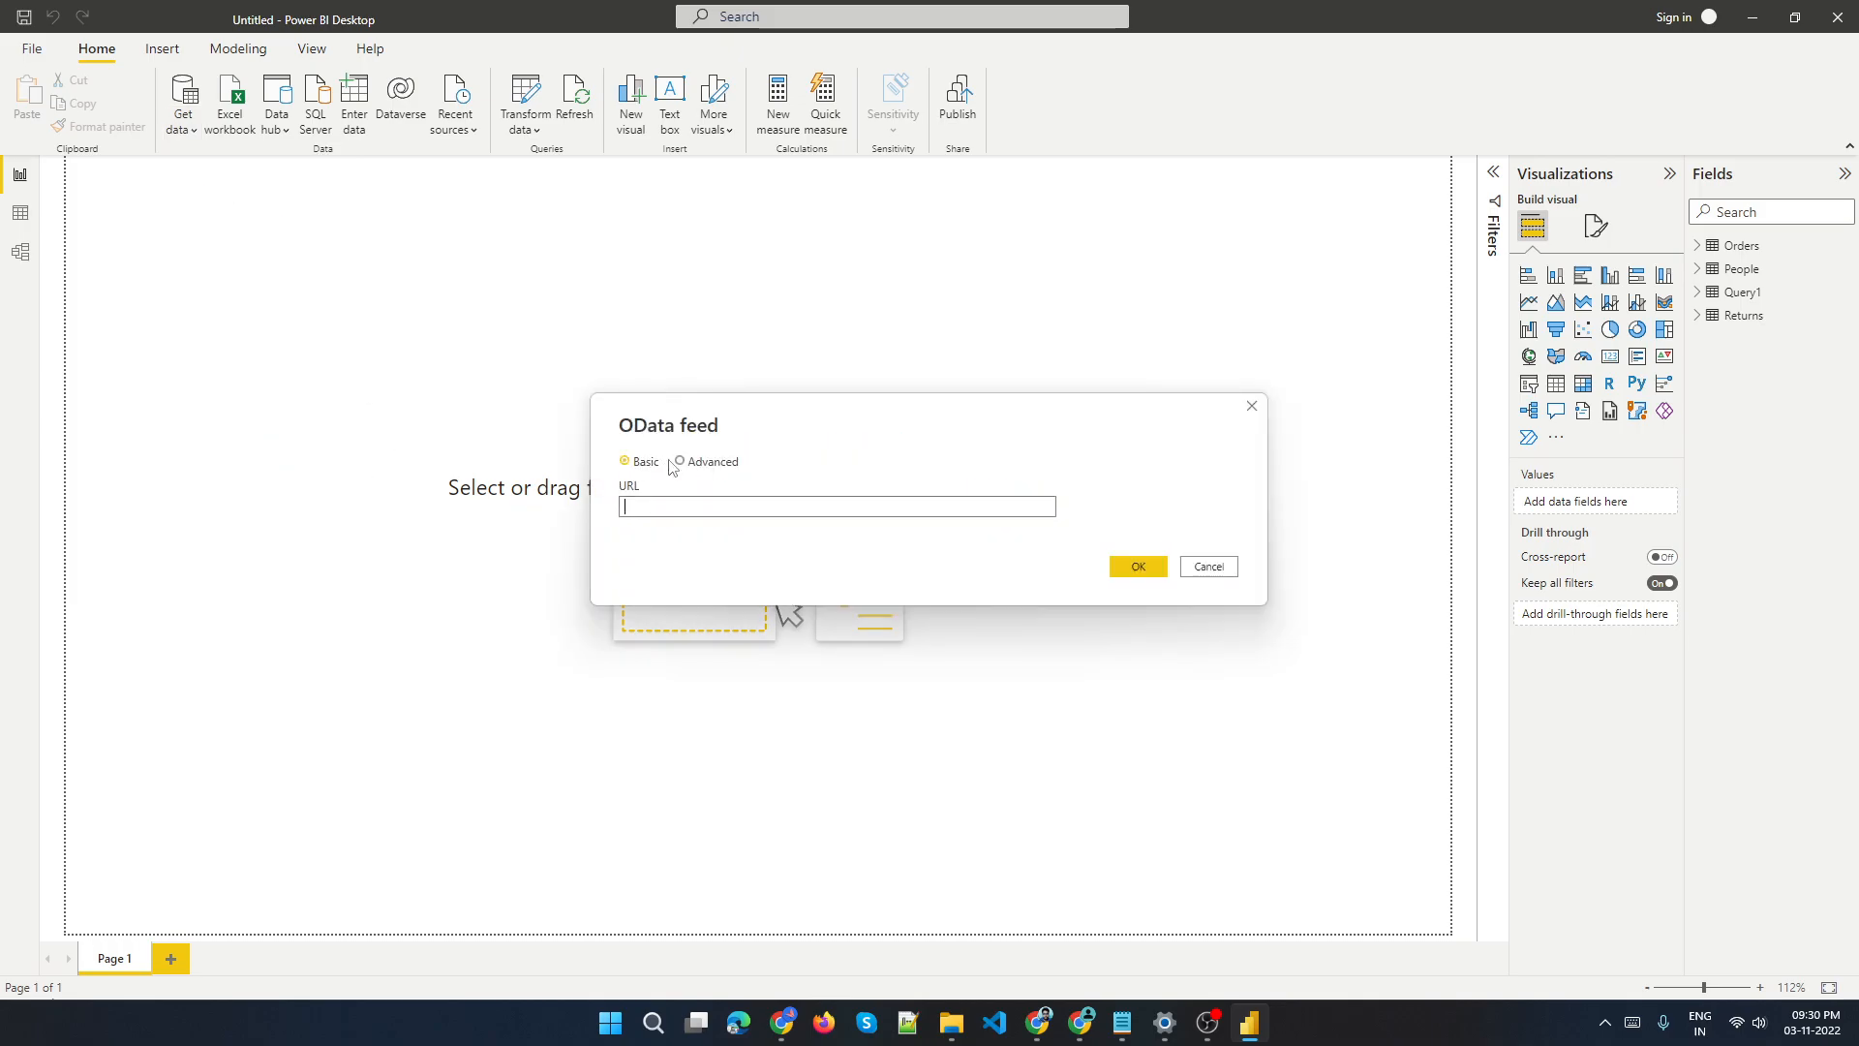
click(698, 464)
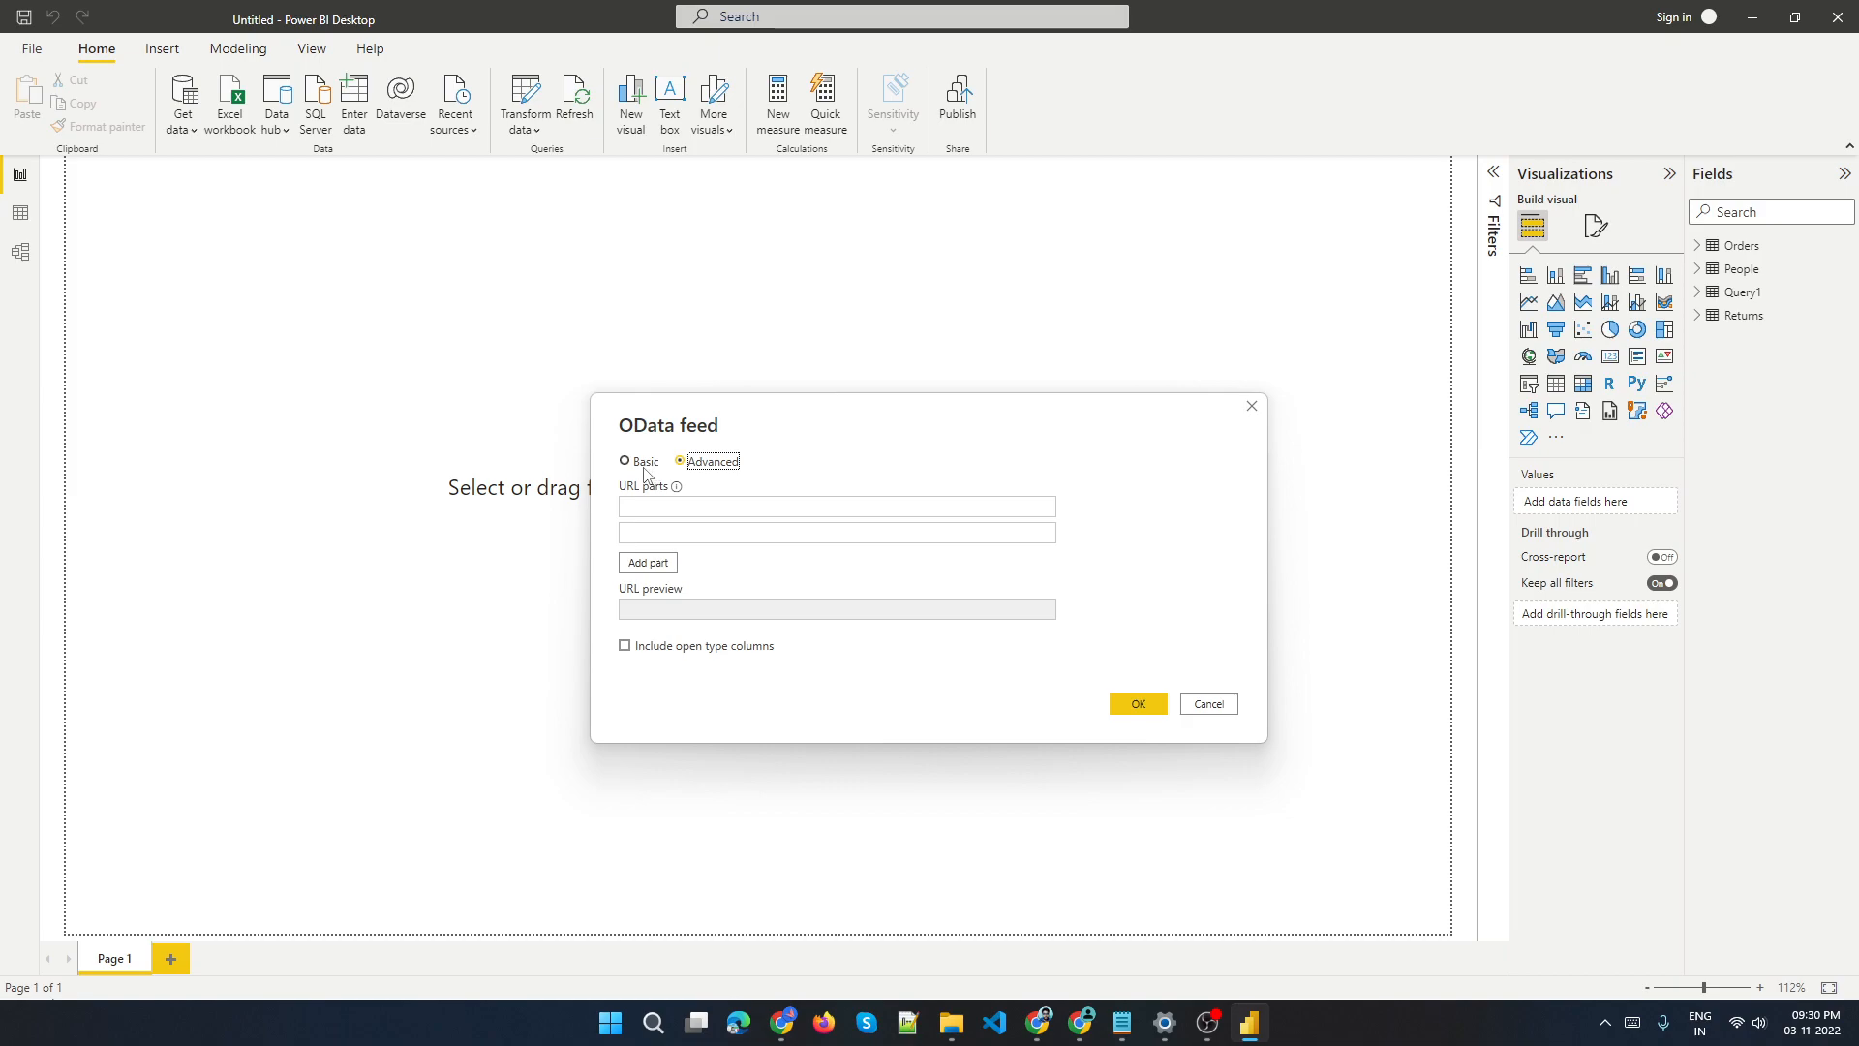
click(646, 474)
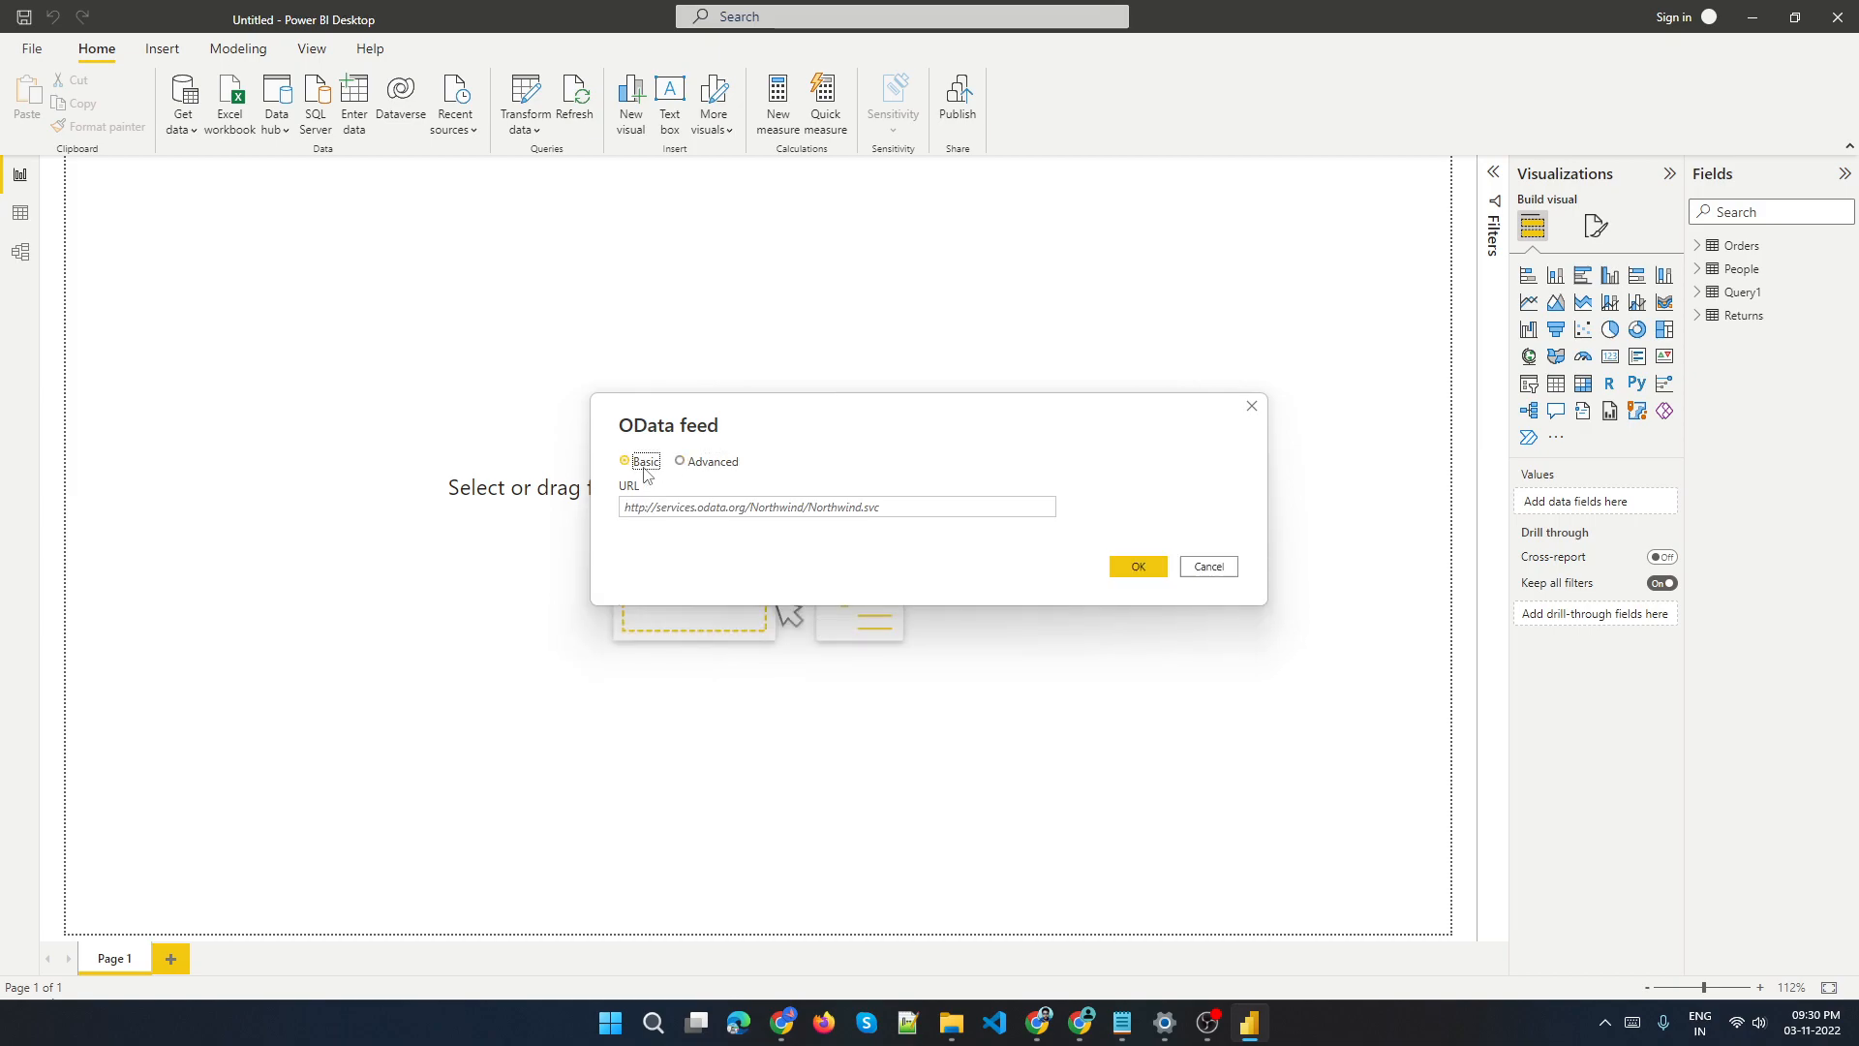
click(682, 463)
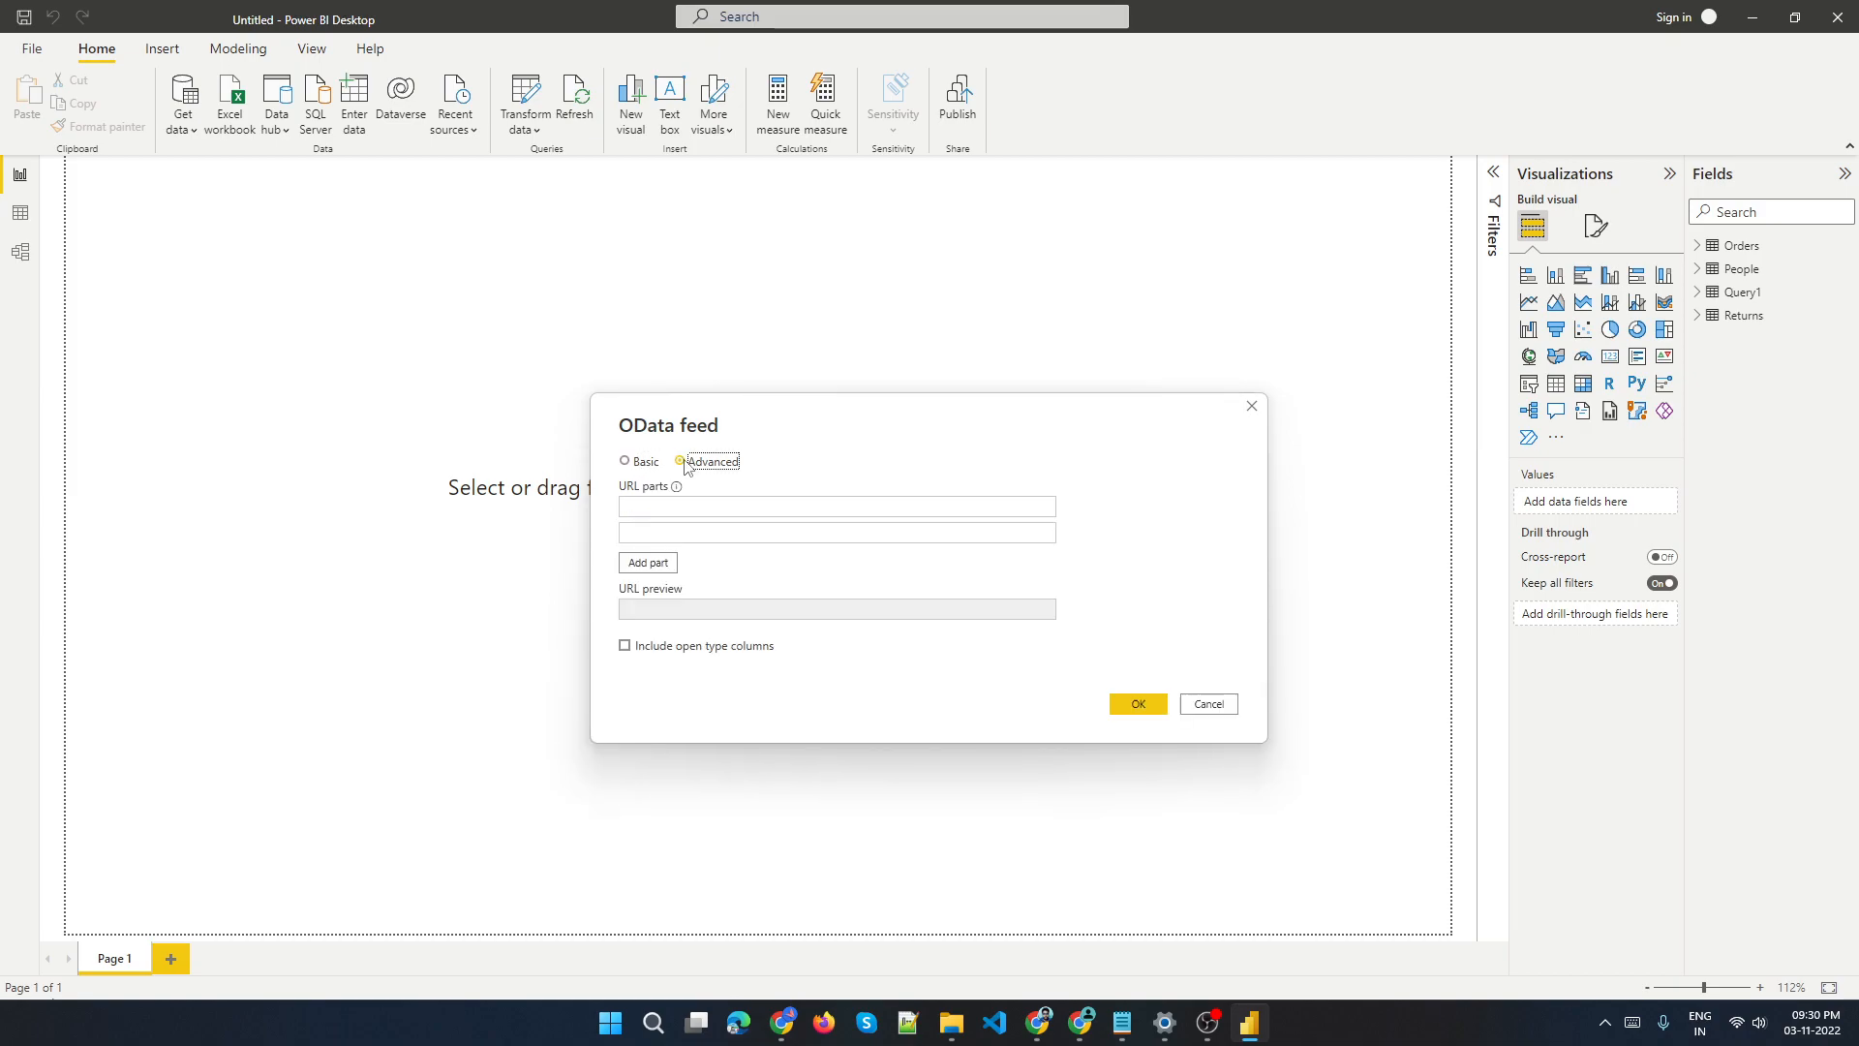
click(704, 531)
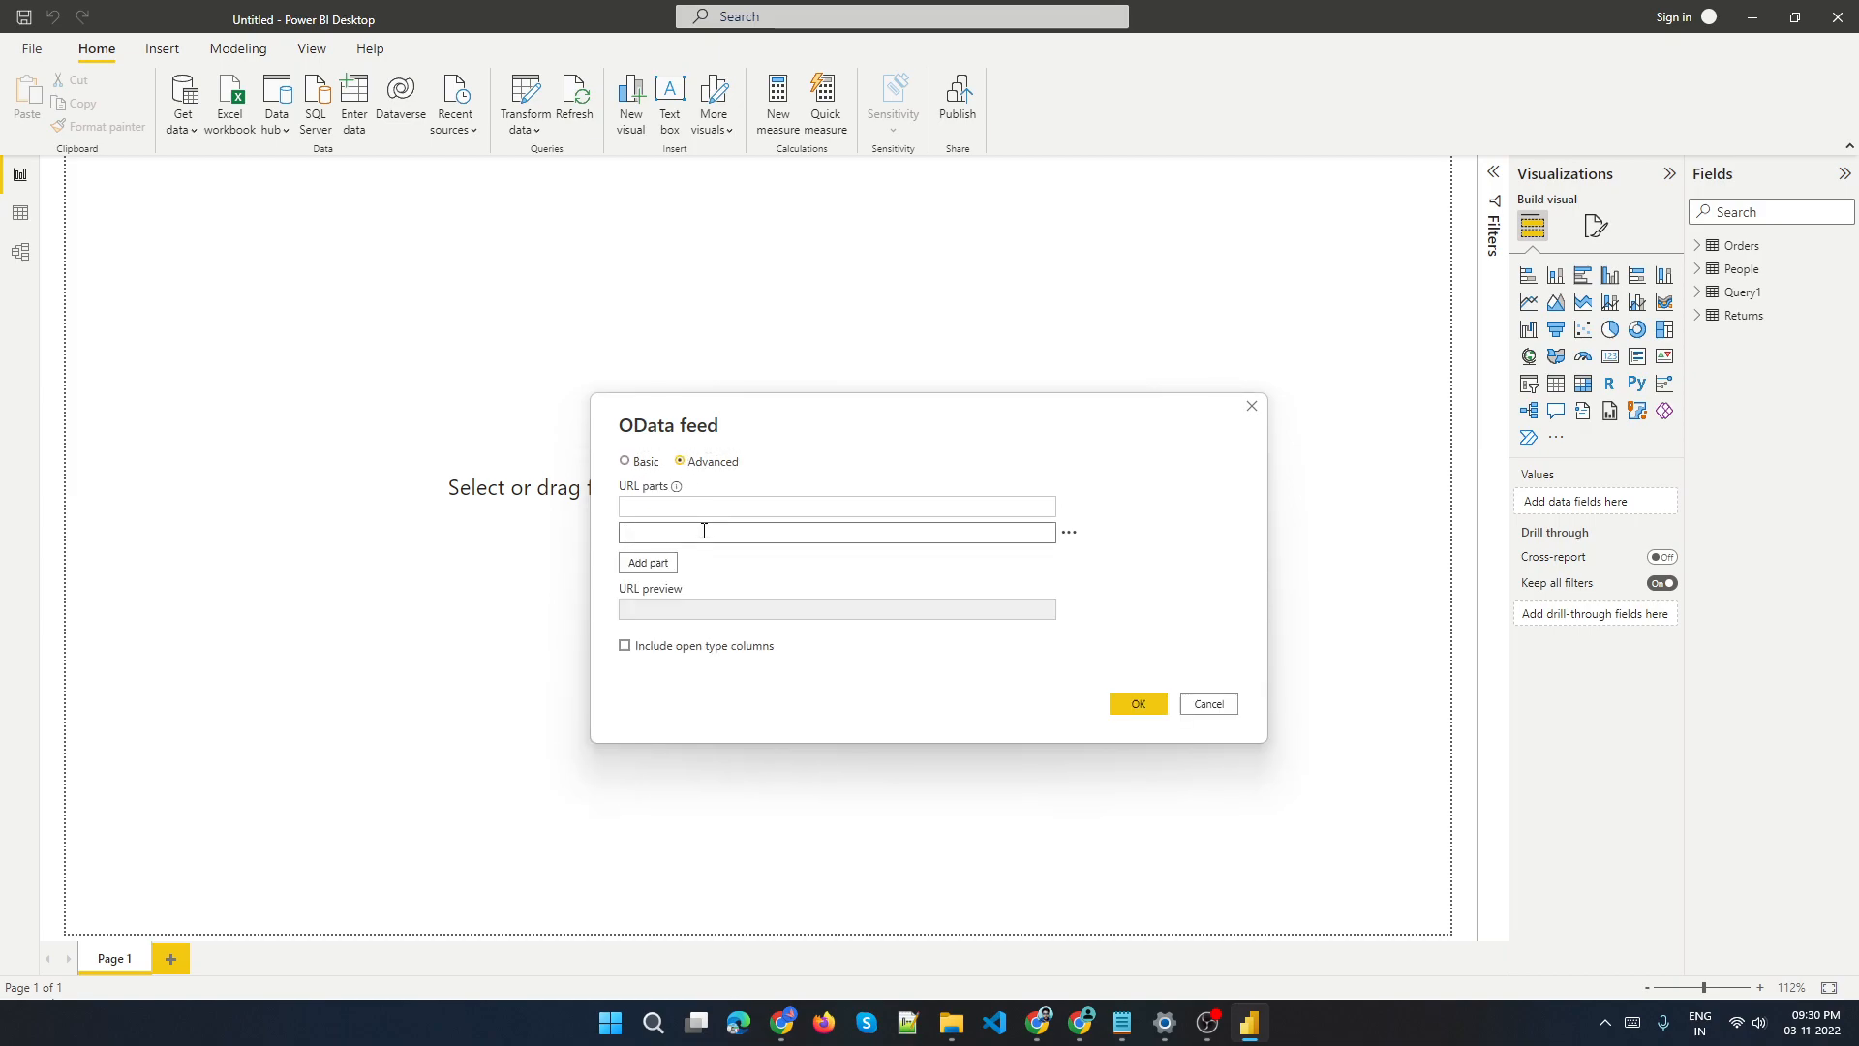
click(1071, 535)
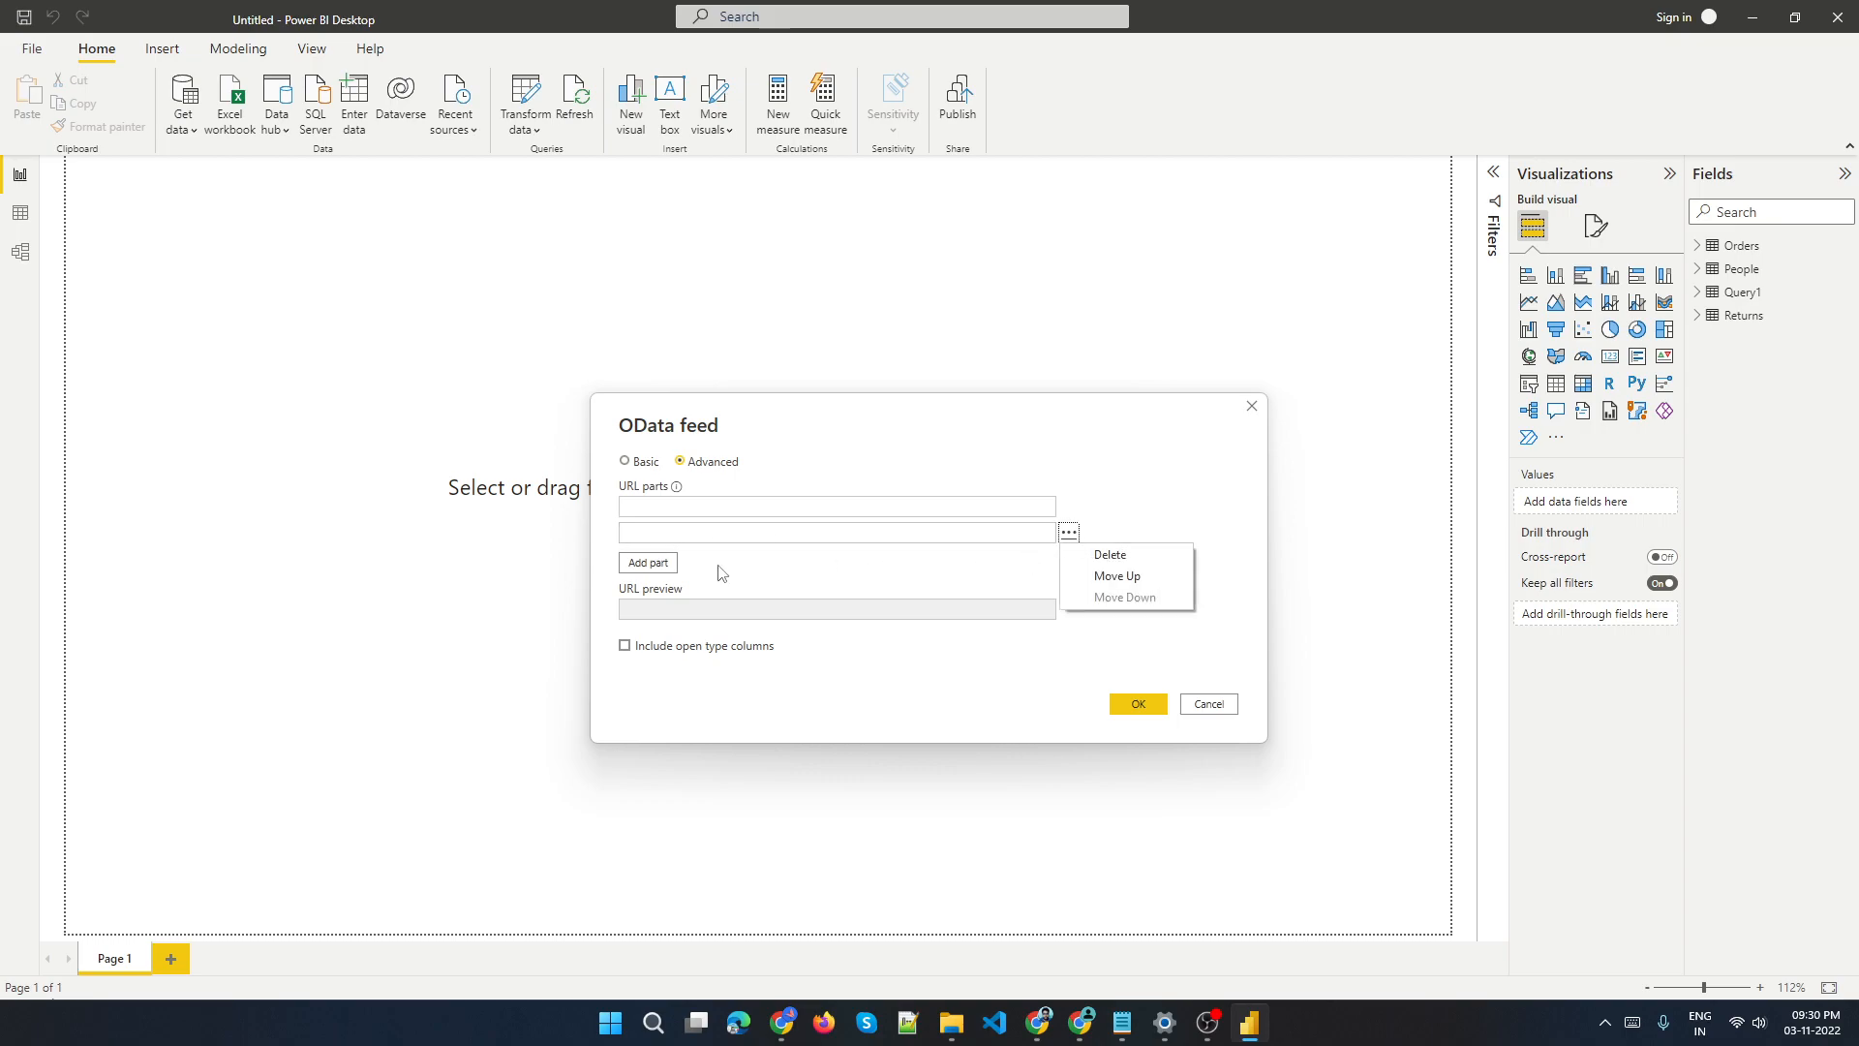
click(690, 507)
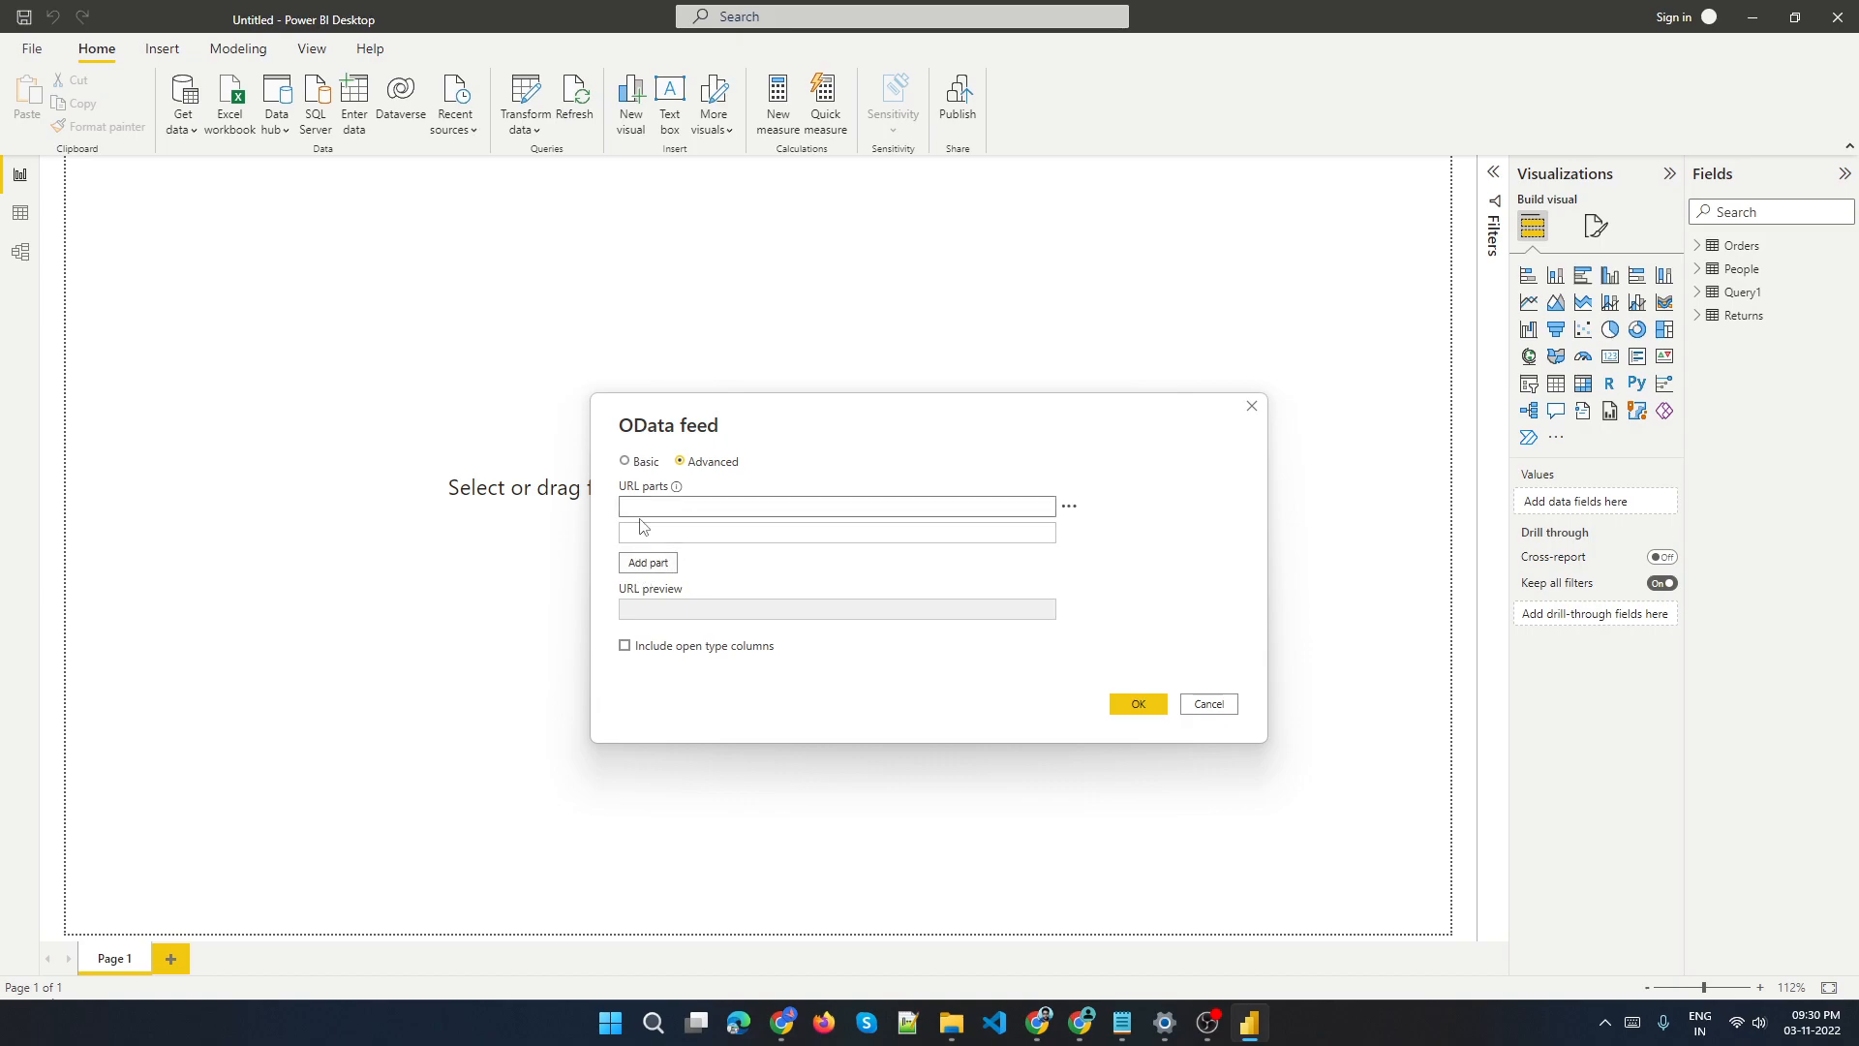
click(641, 461)
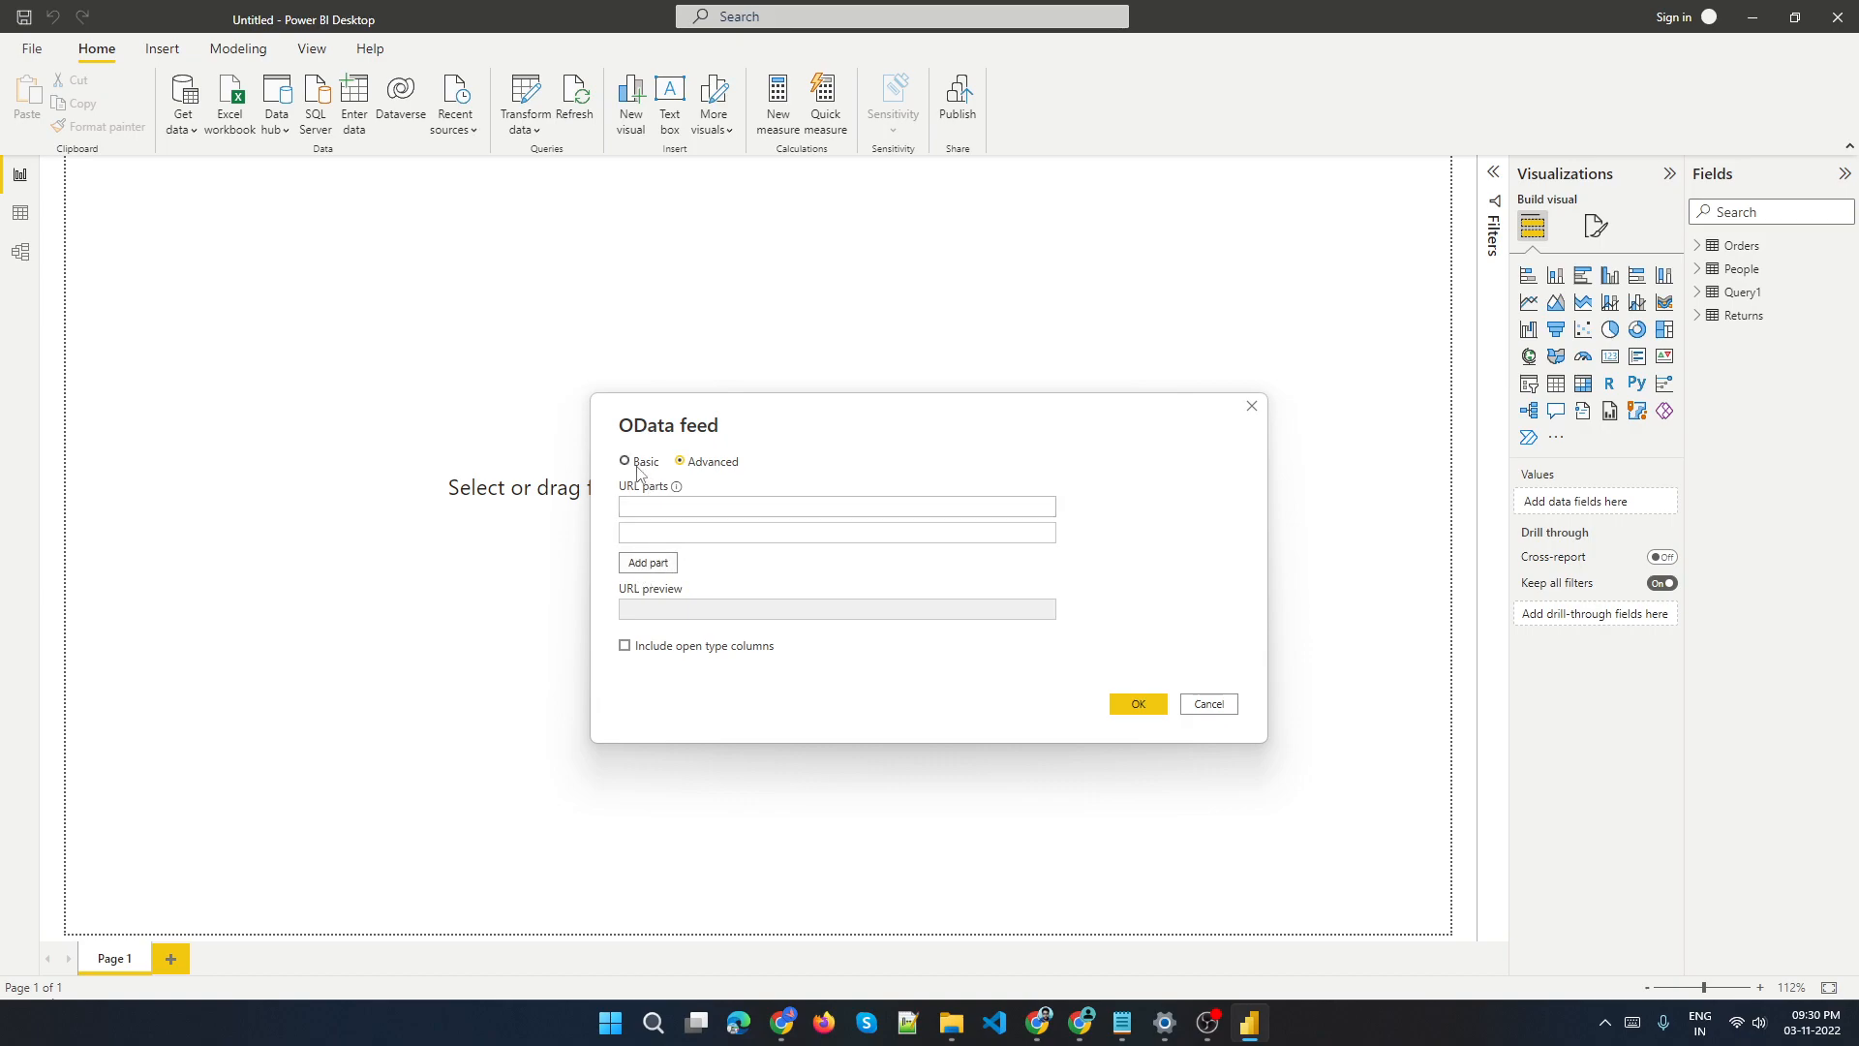
click(1037, 1023)
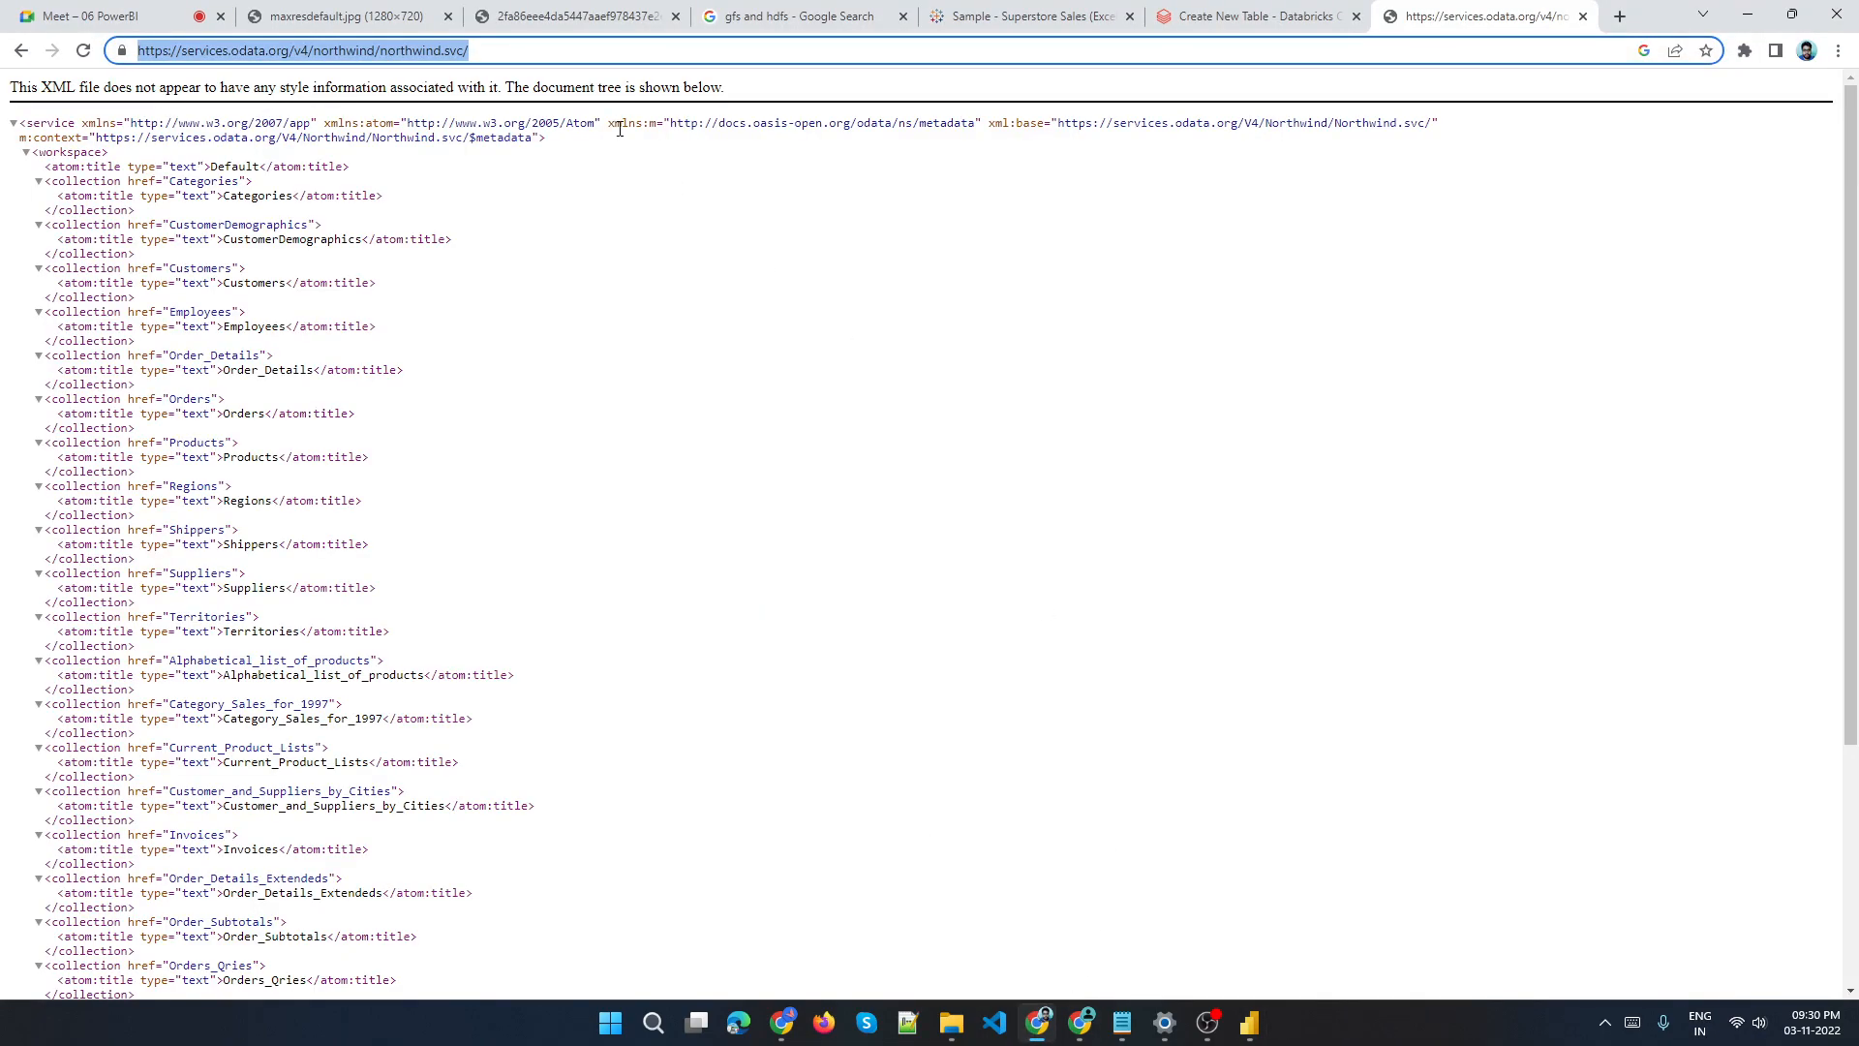
click(1249, 1022)
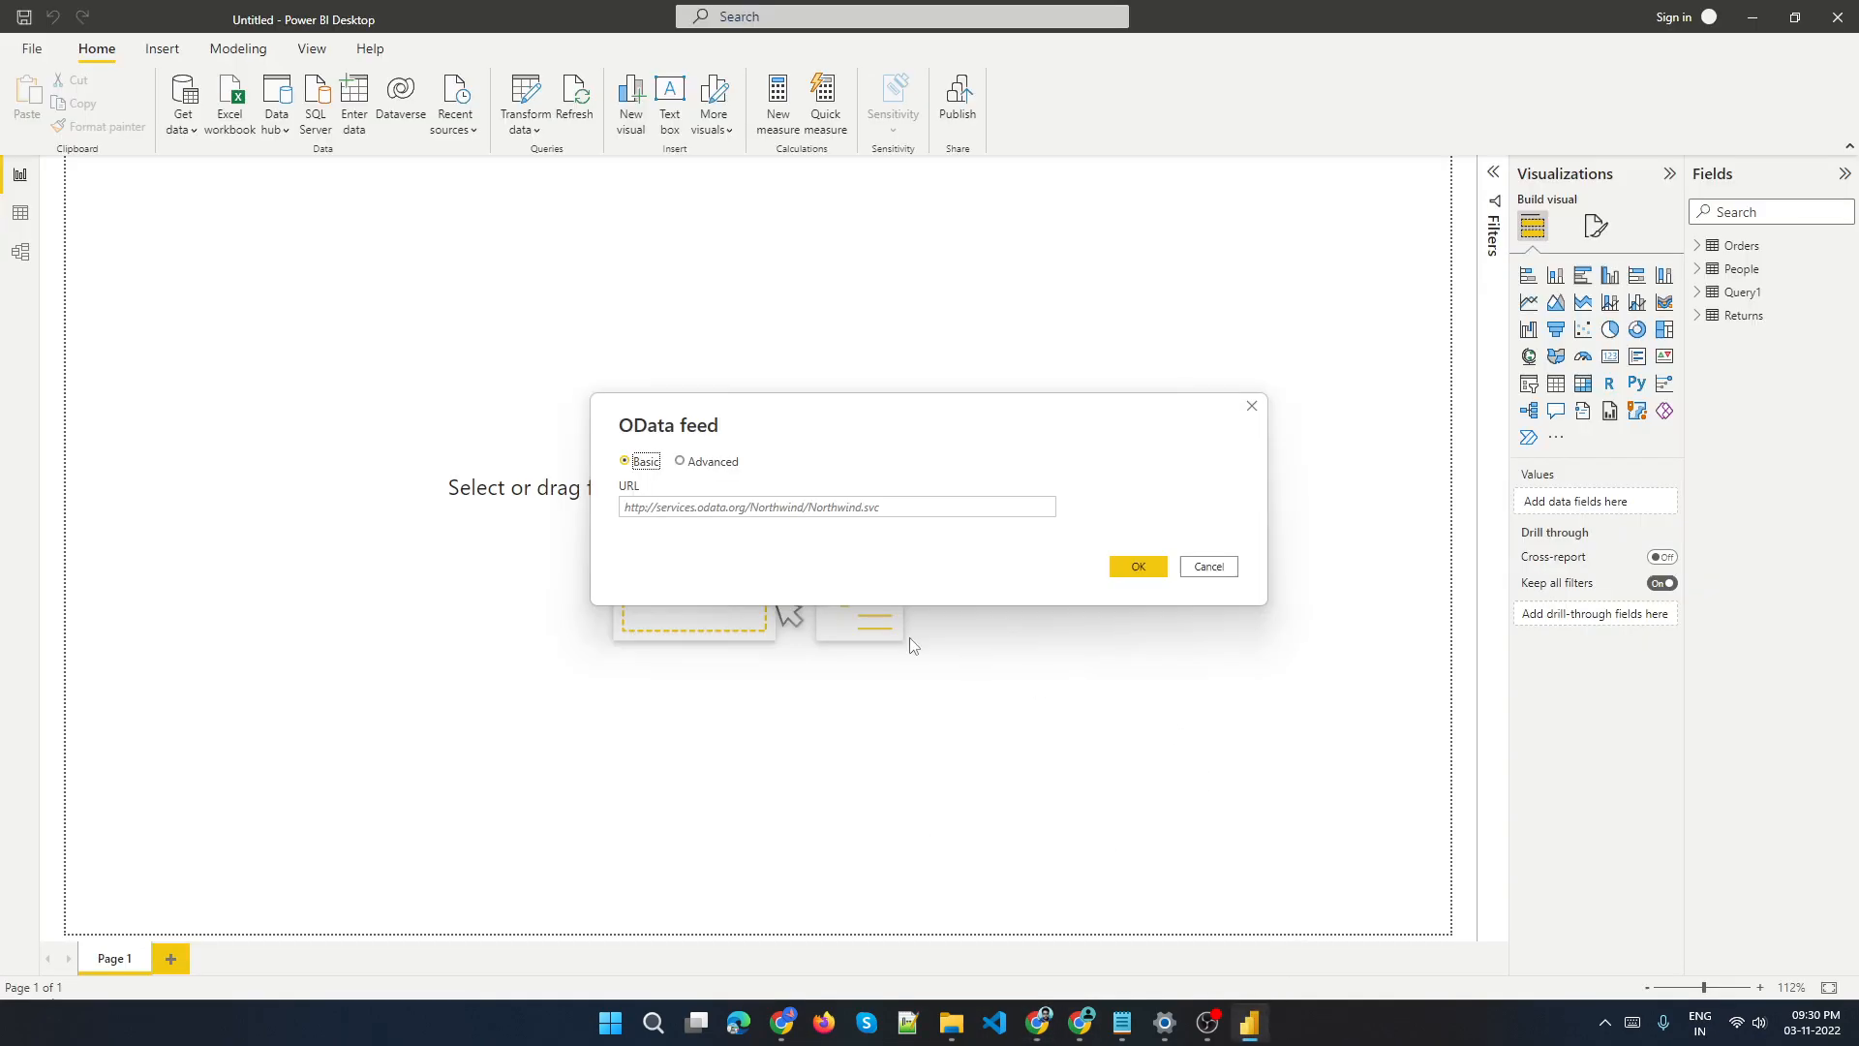
click(796, 508)
key(ctrl+v)
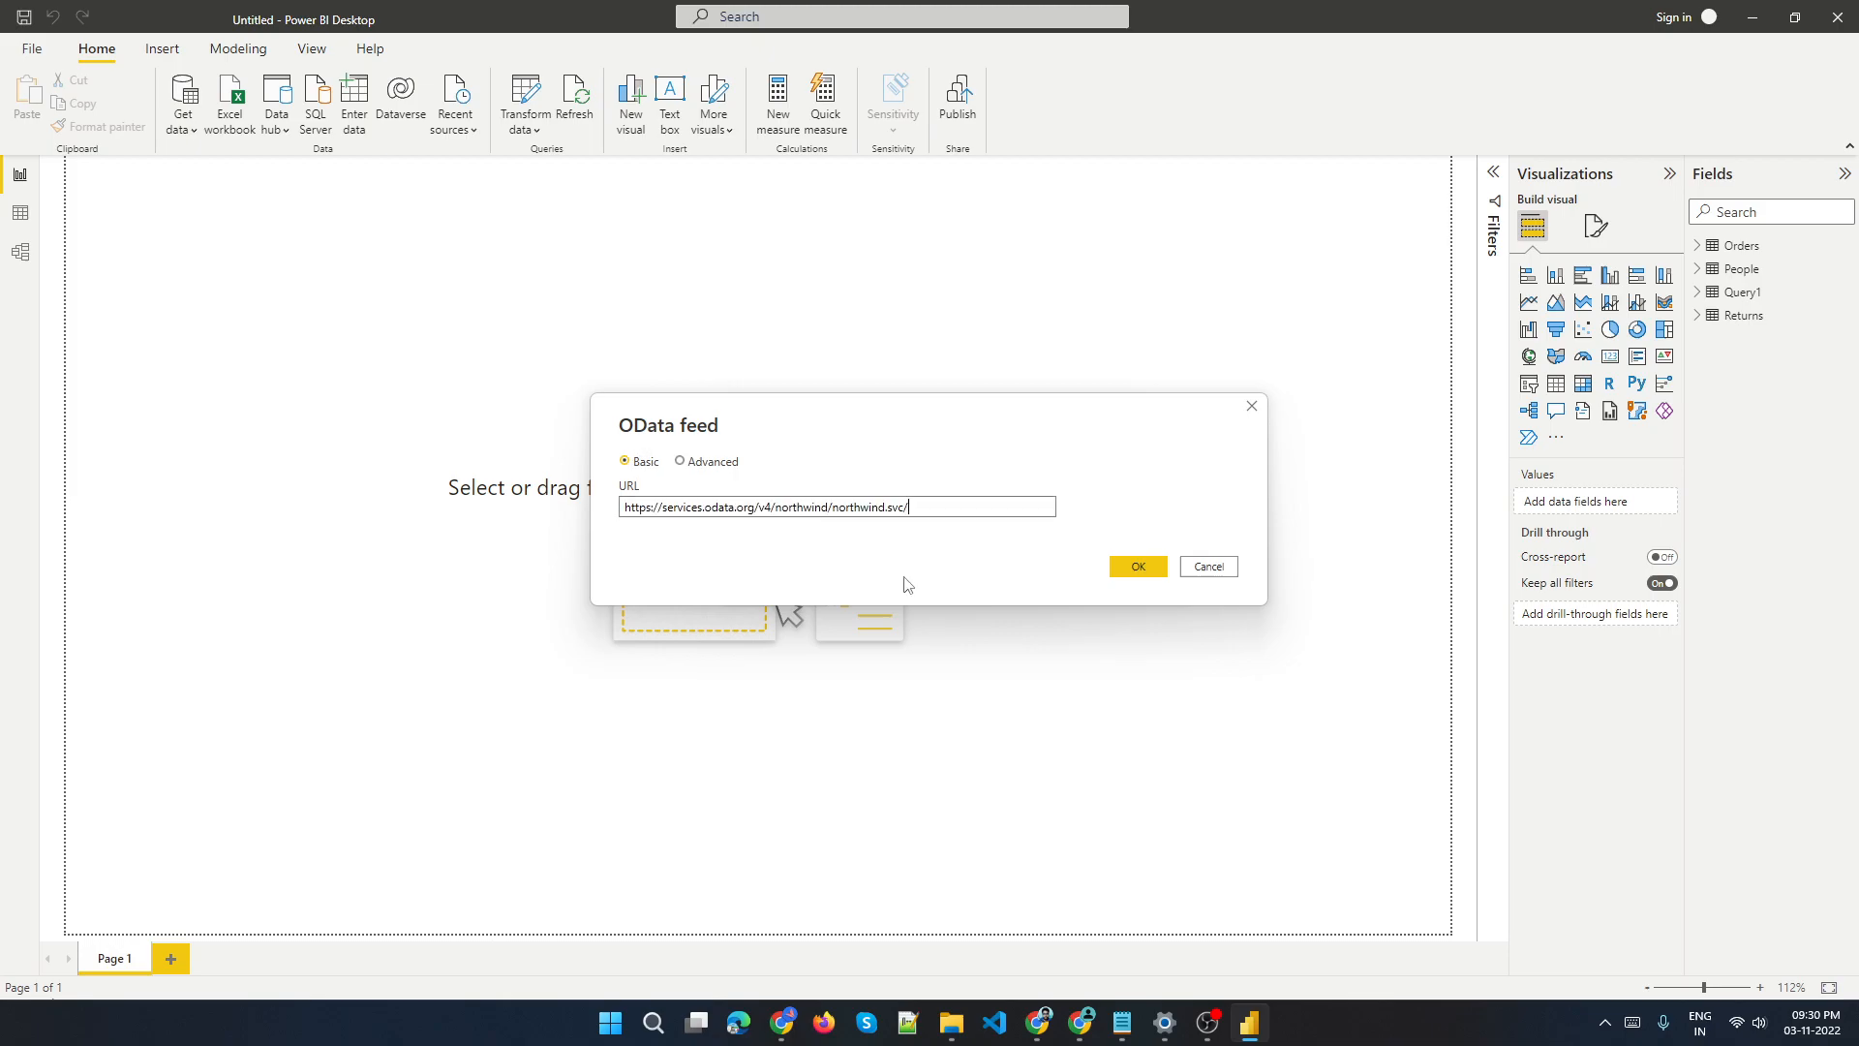
click(1135, 565)
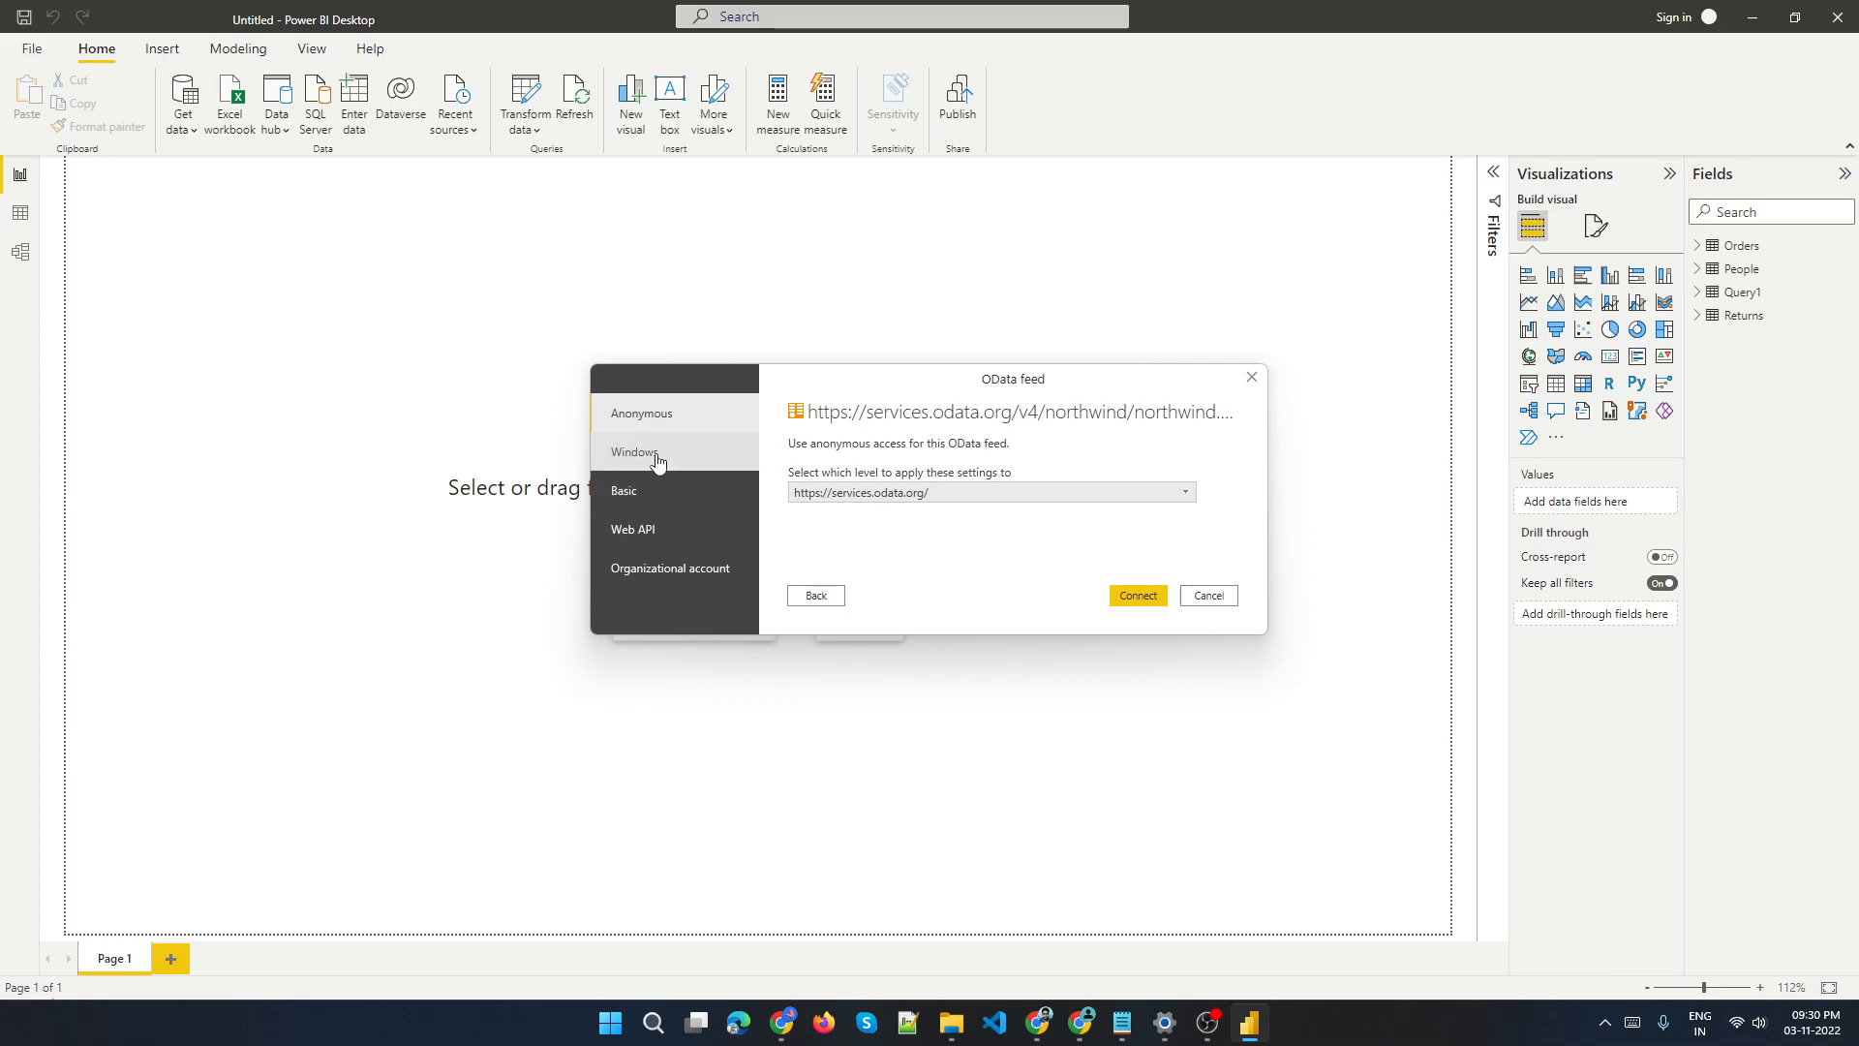
drag(860, 382, 755, 216)
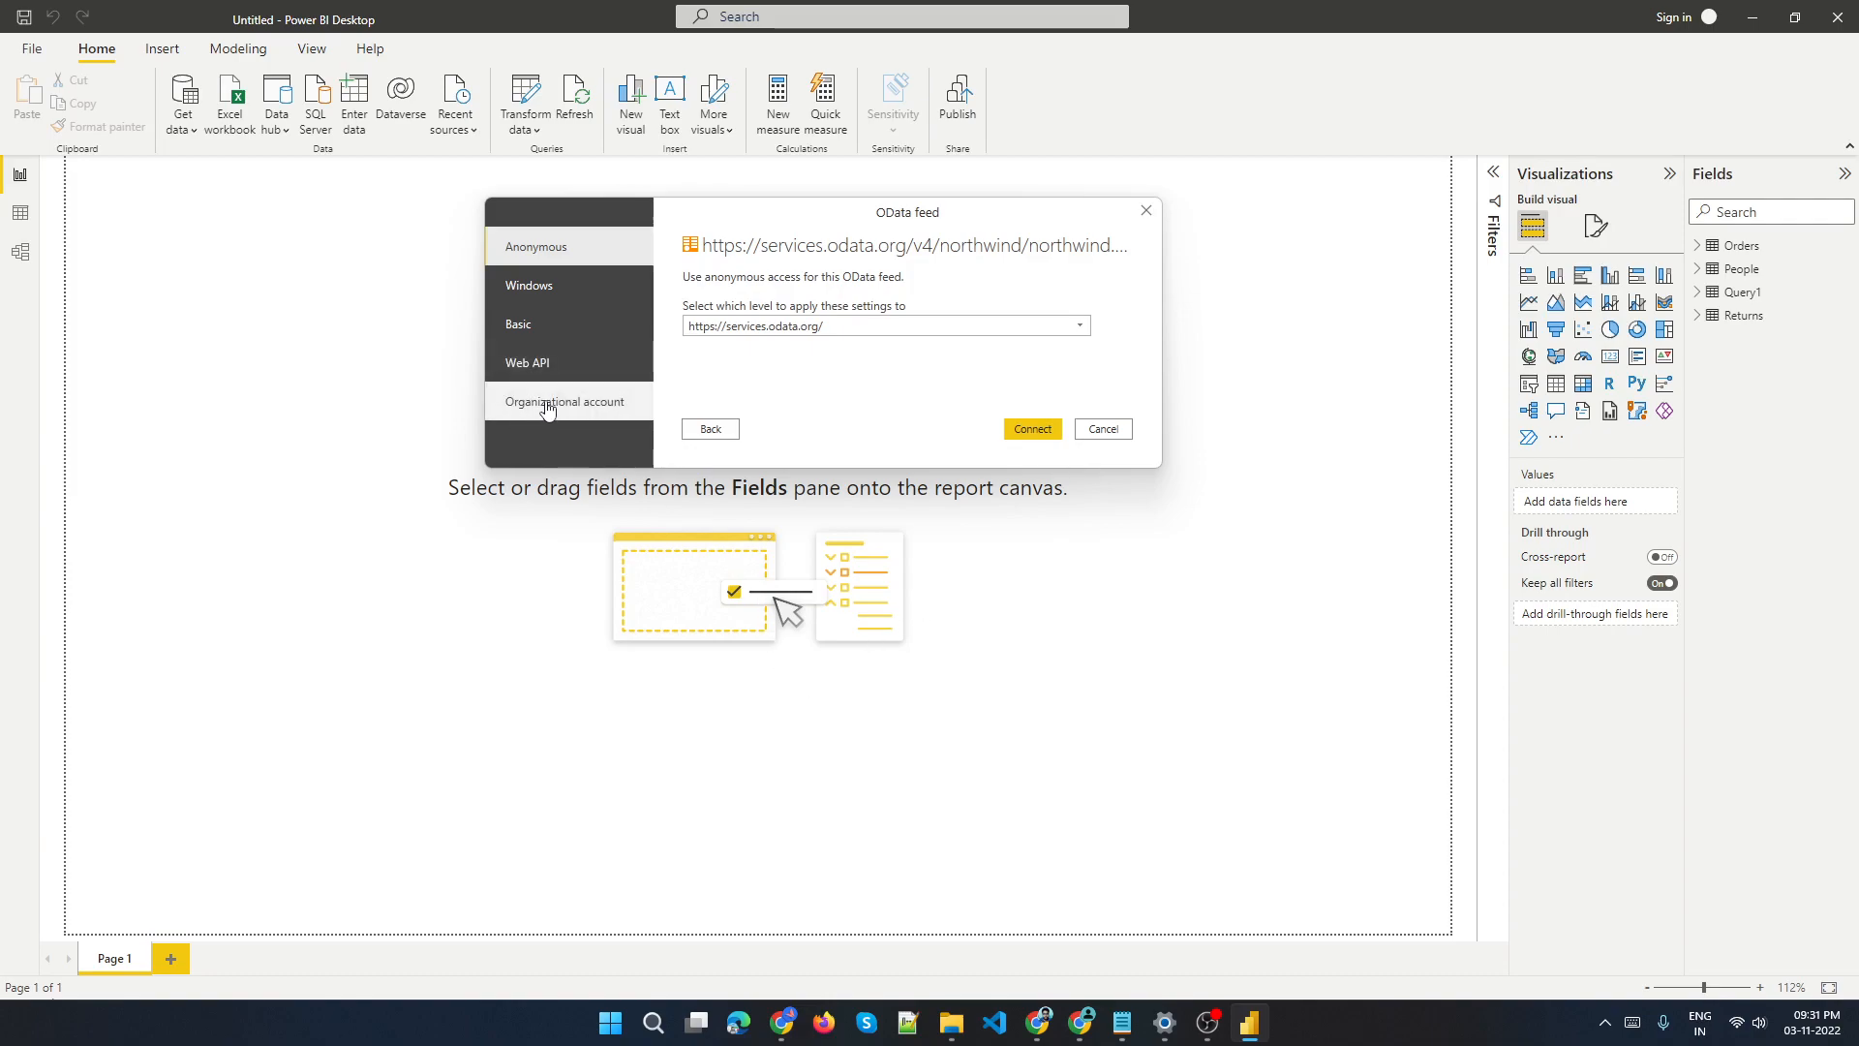
click(1038, 1024)
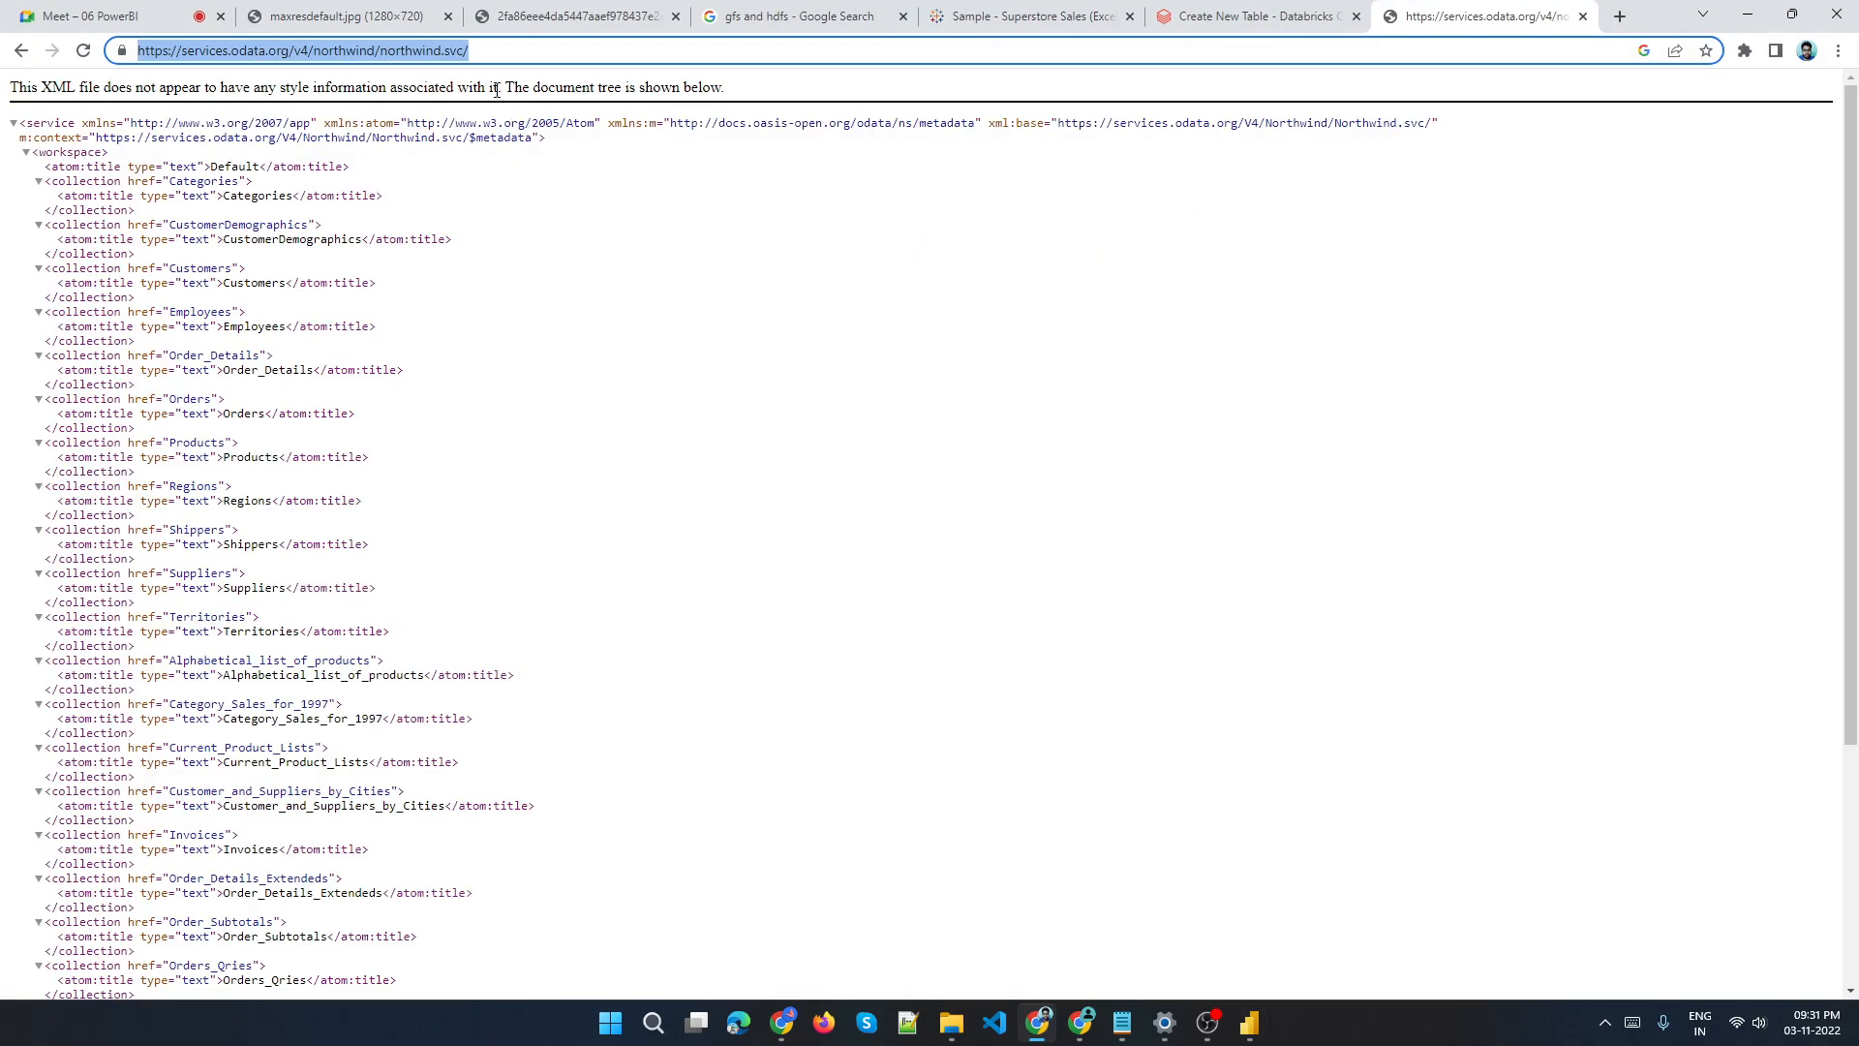
key(alt+Tab)
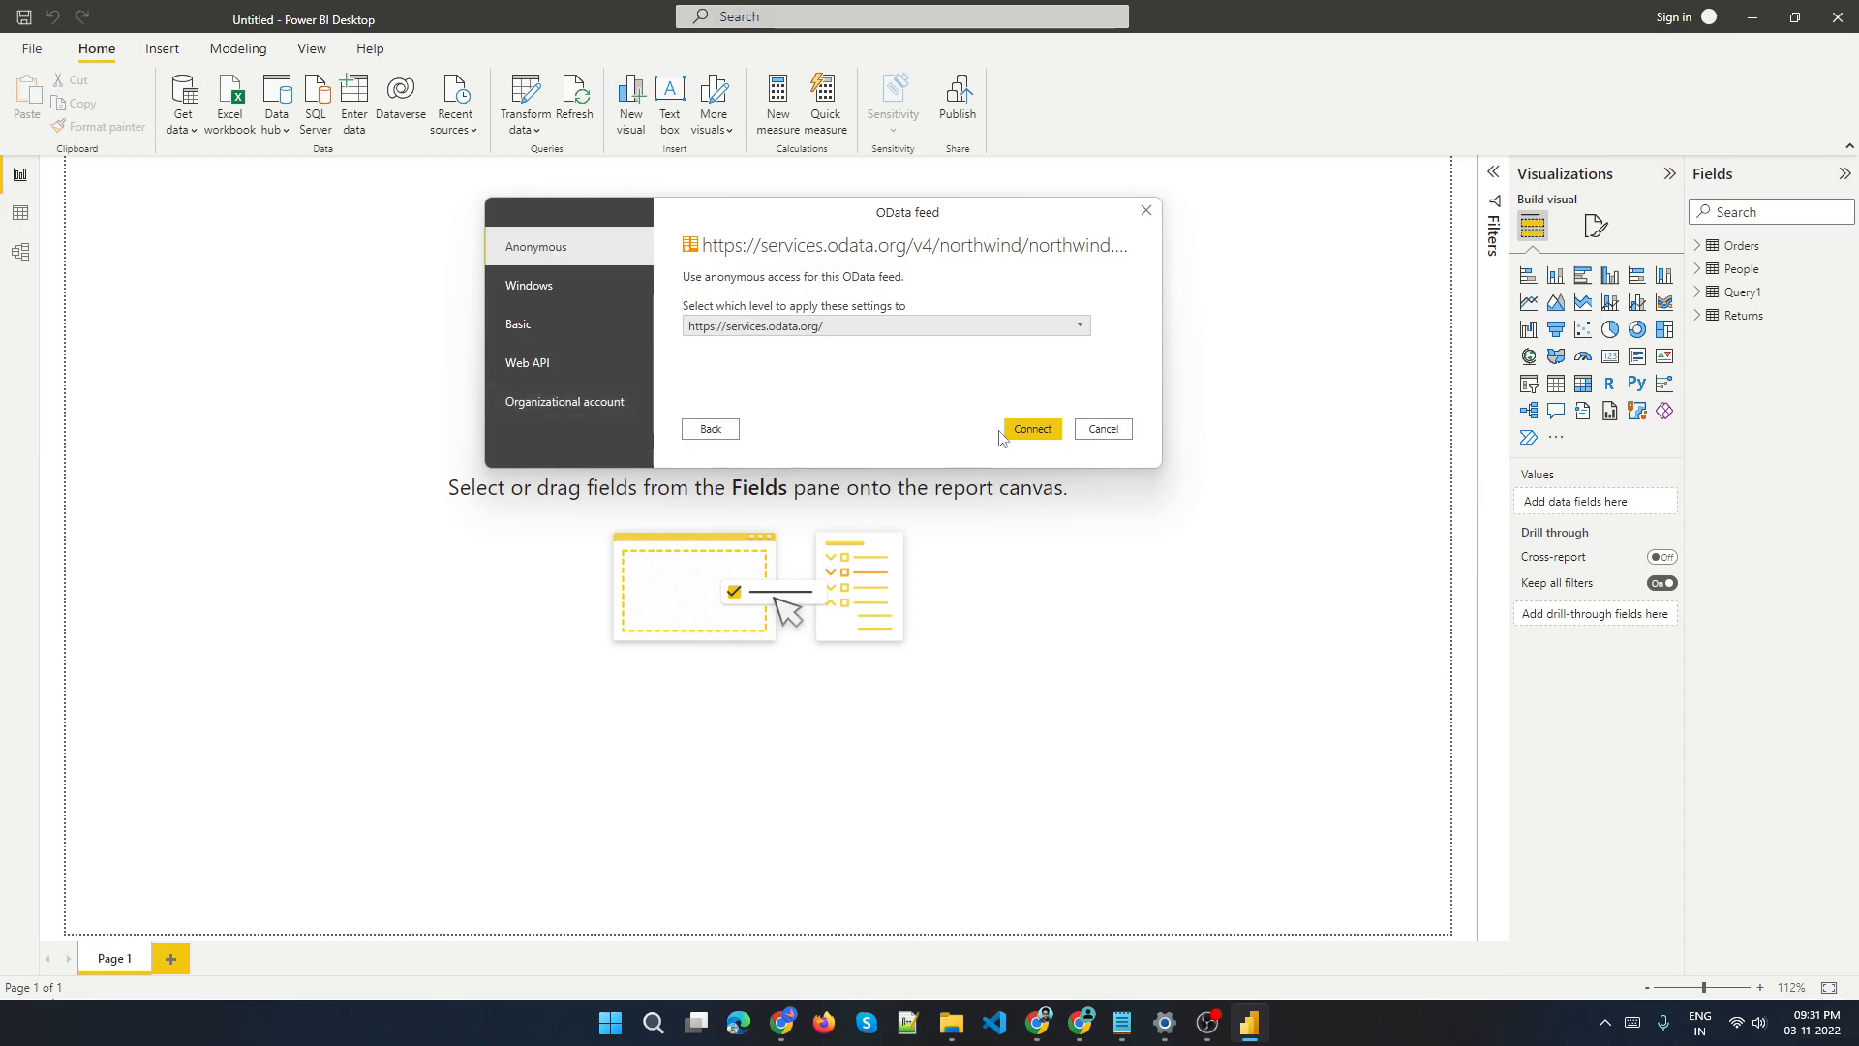
click(1026, 430)
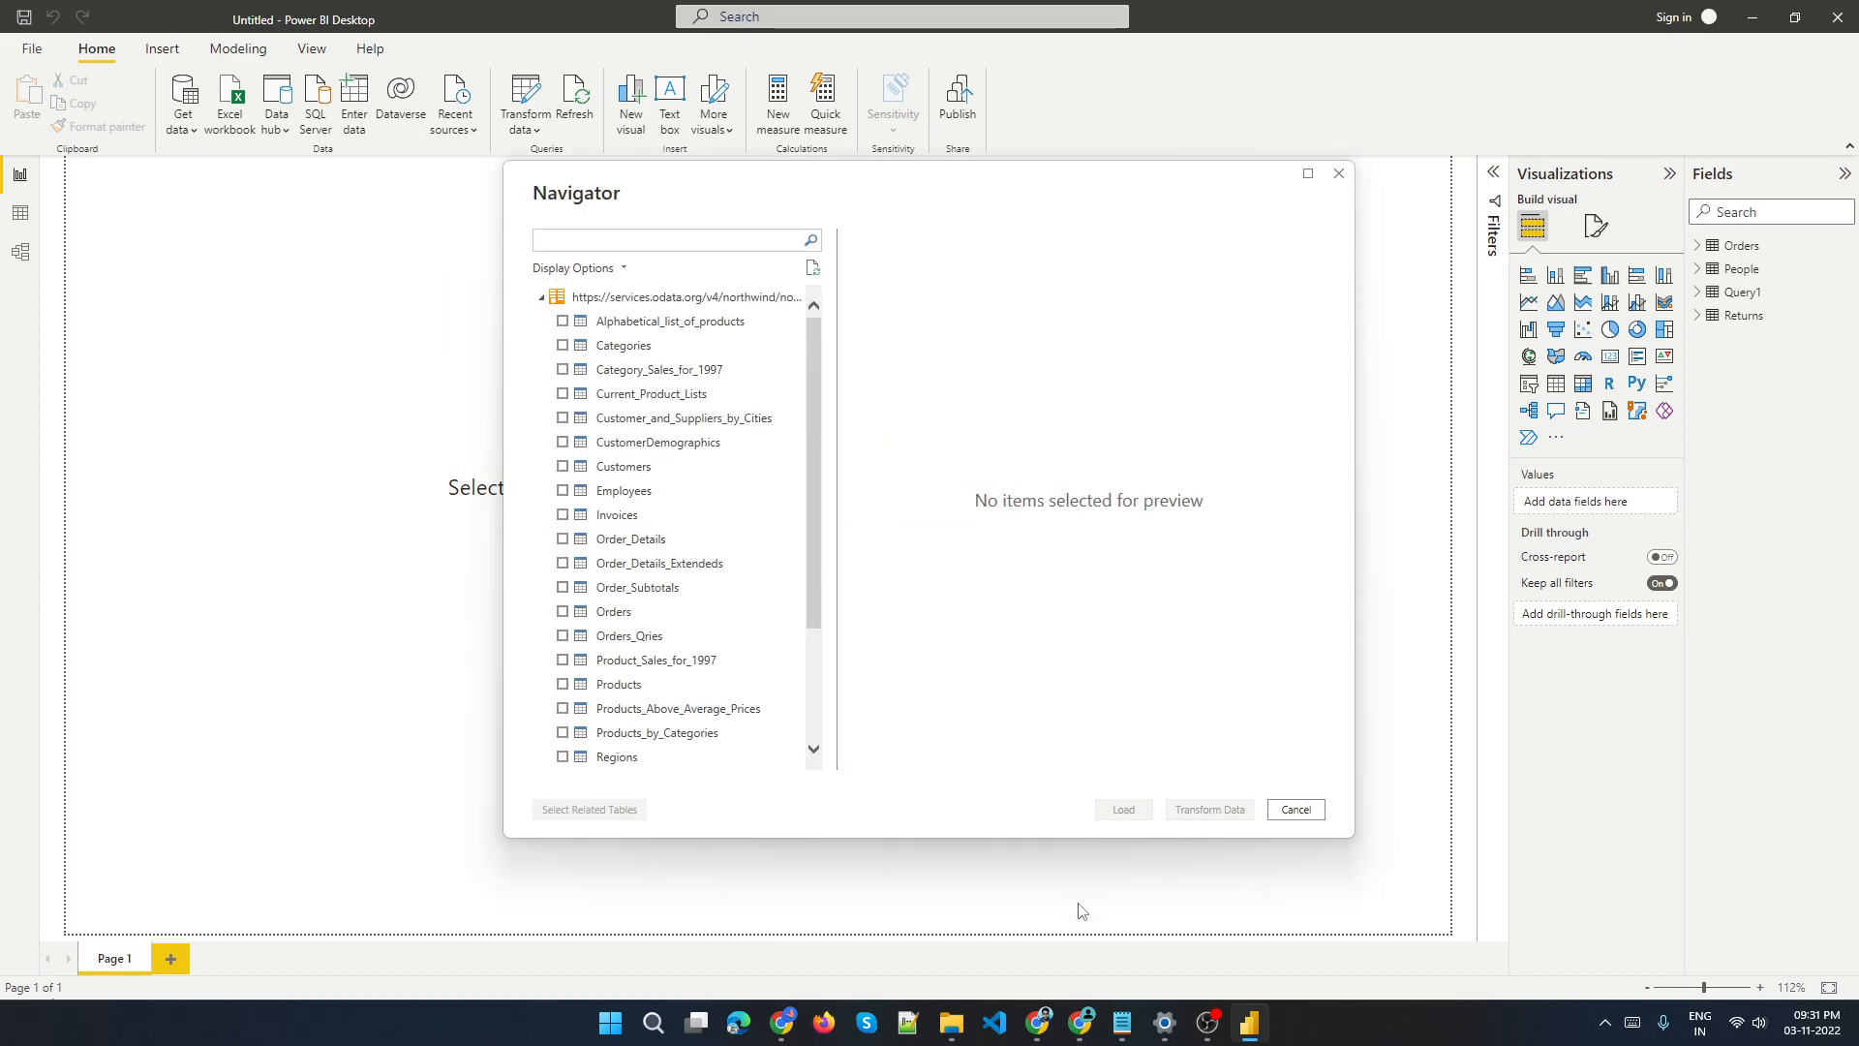
Step: Review the Northwind collections, including Products, on the OData service page in Chrome
click(1042, 1034)
scroll(581, 465, down, 5)
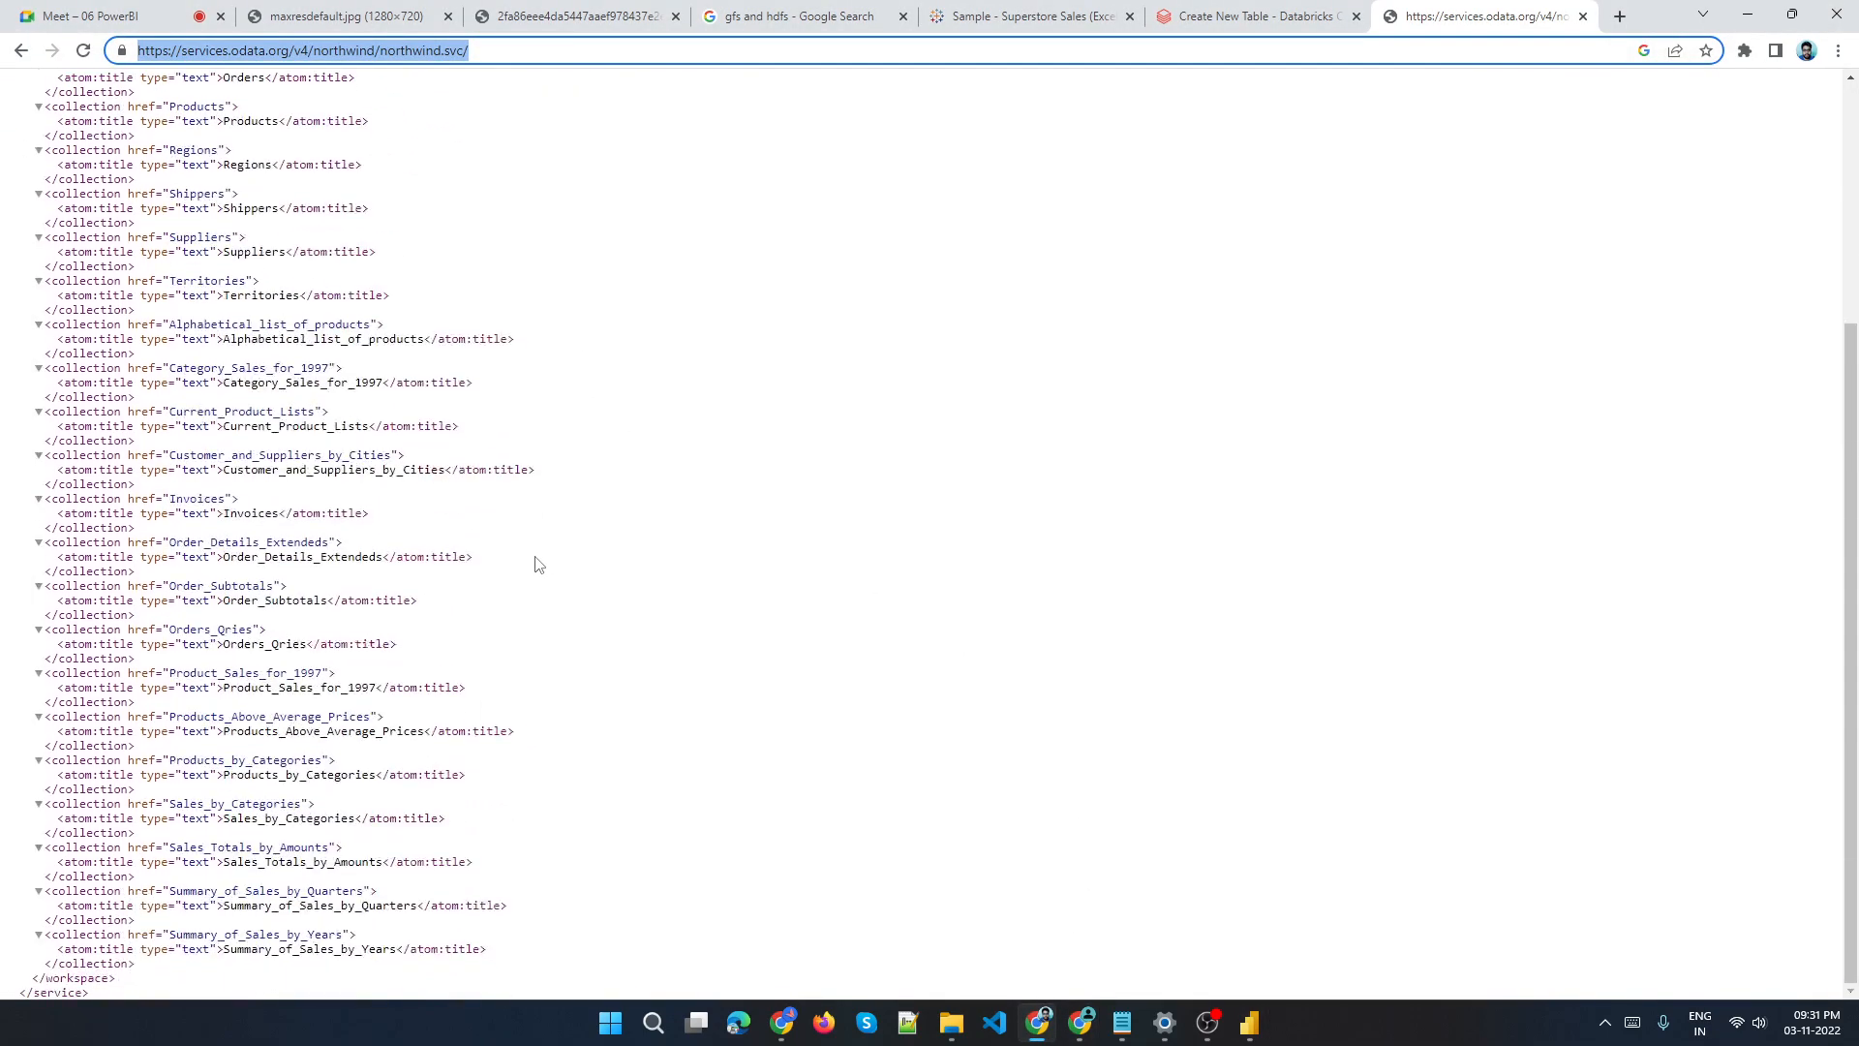
scroll(375, 455, up, 3)
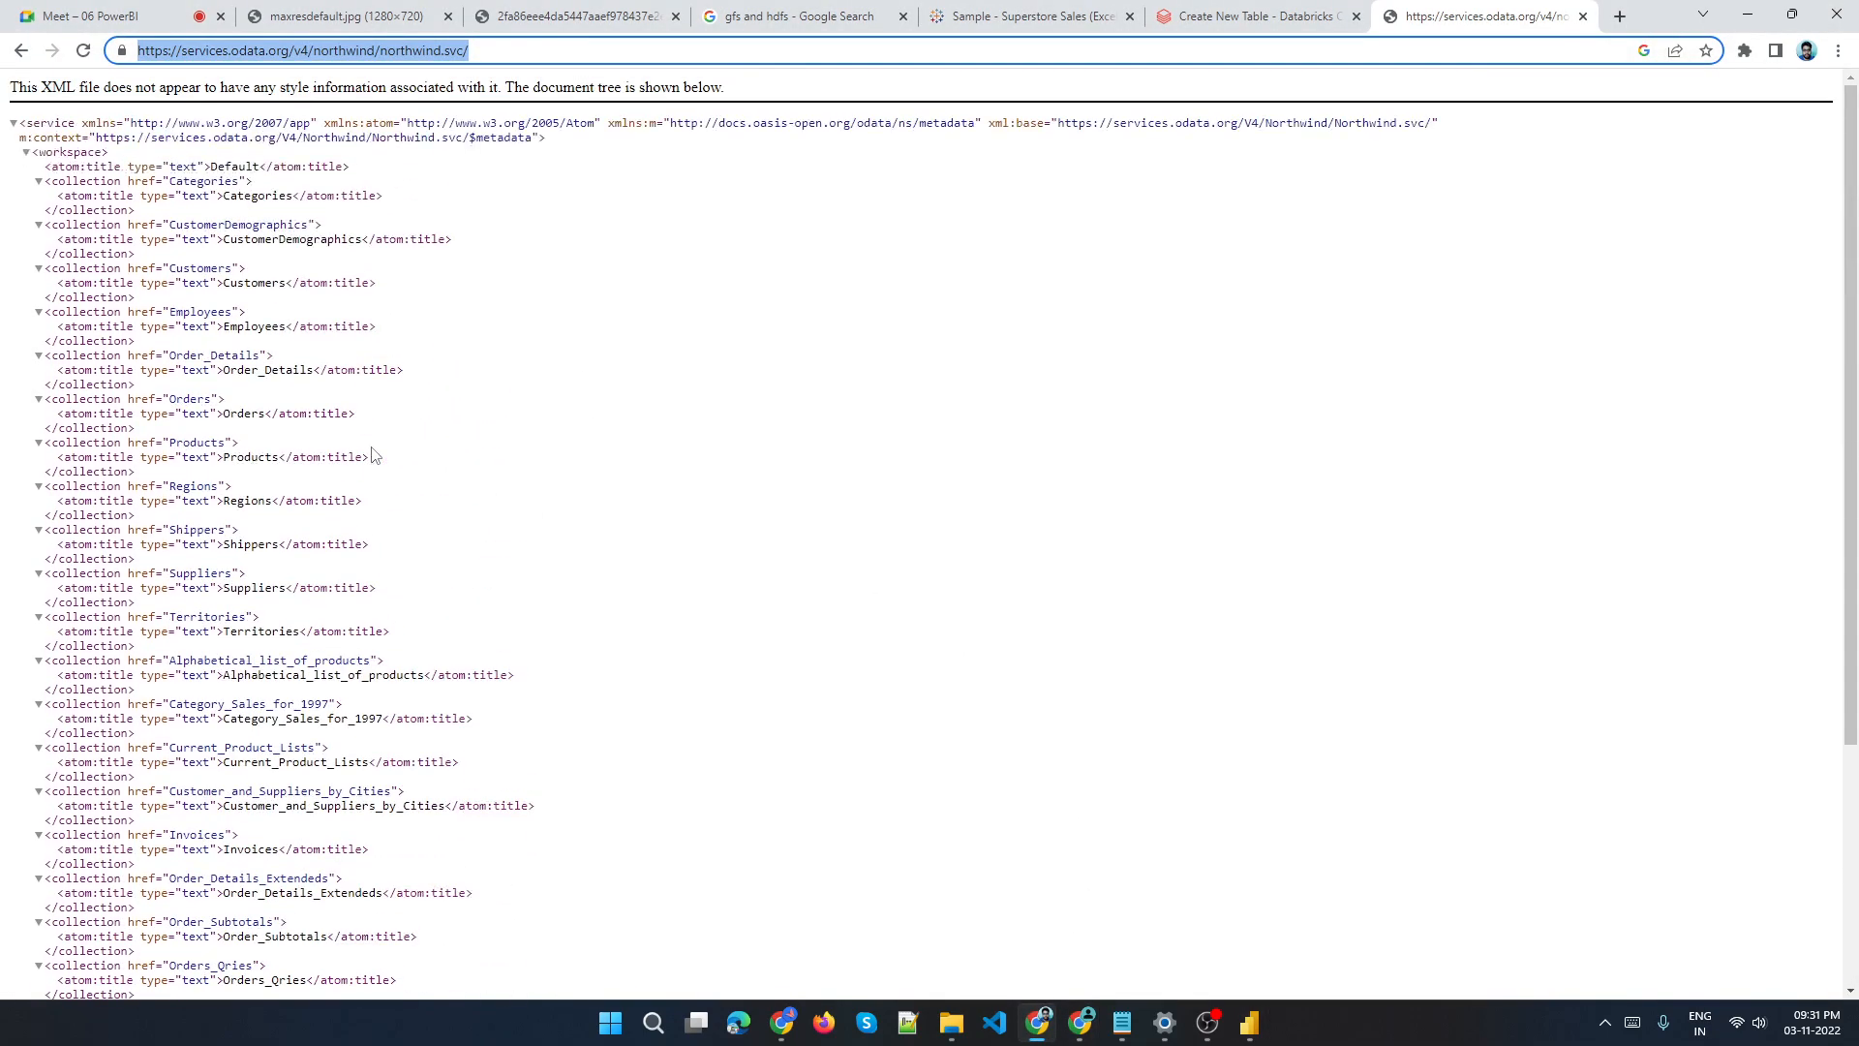
click(38, 444)
click(38, 444)
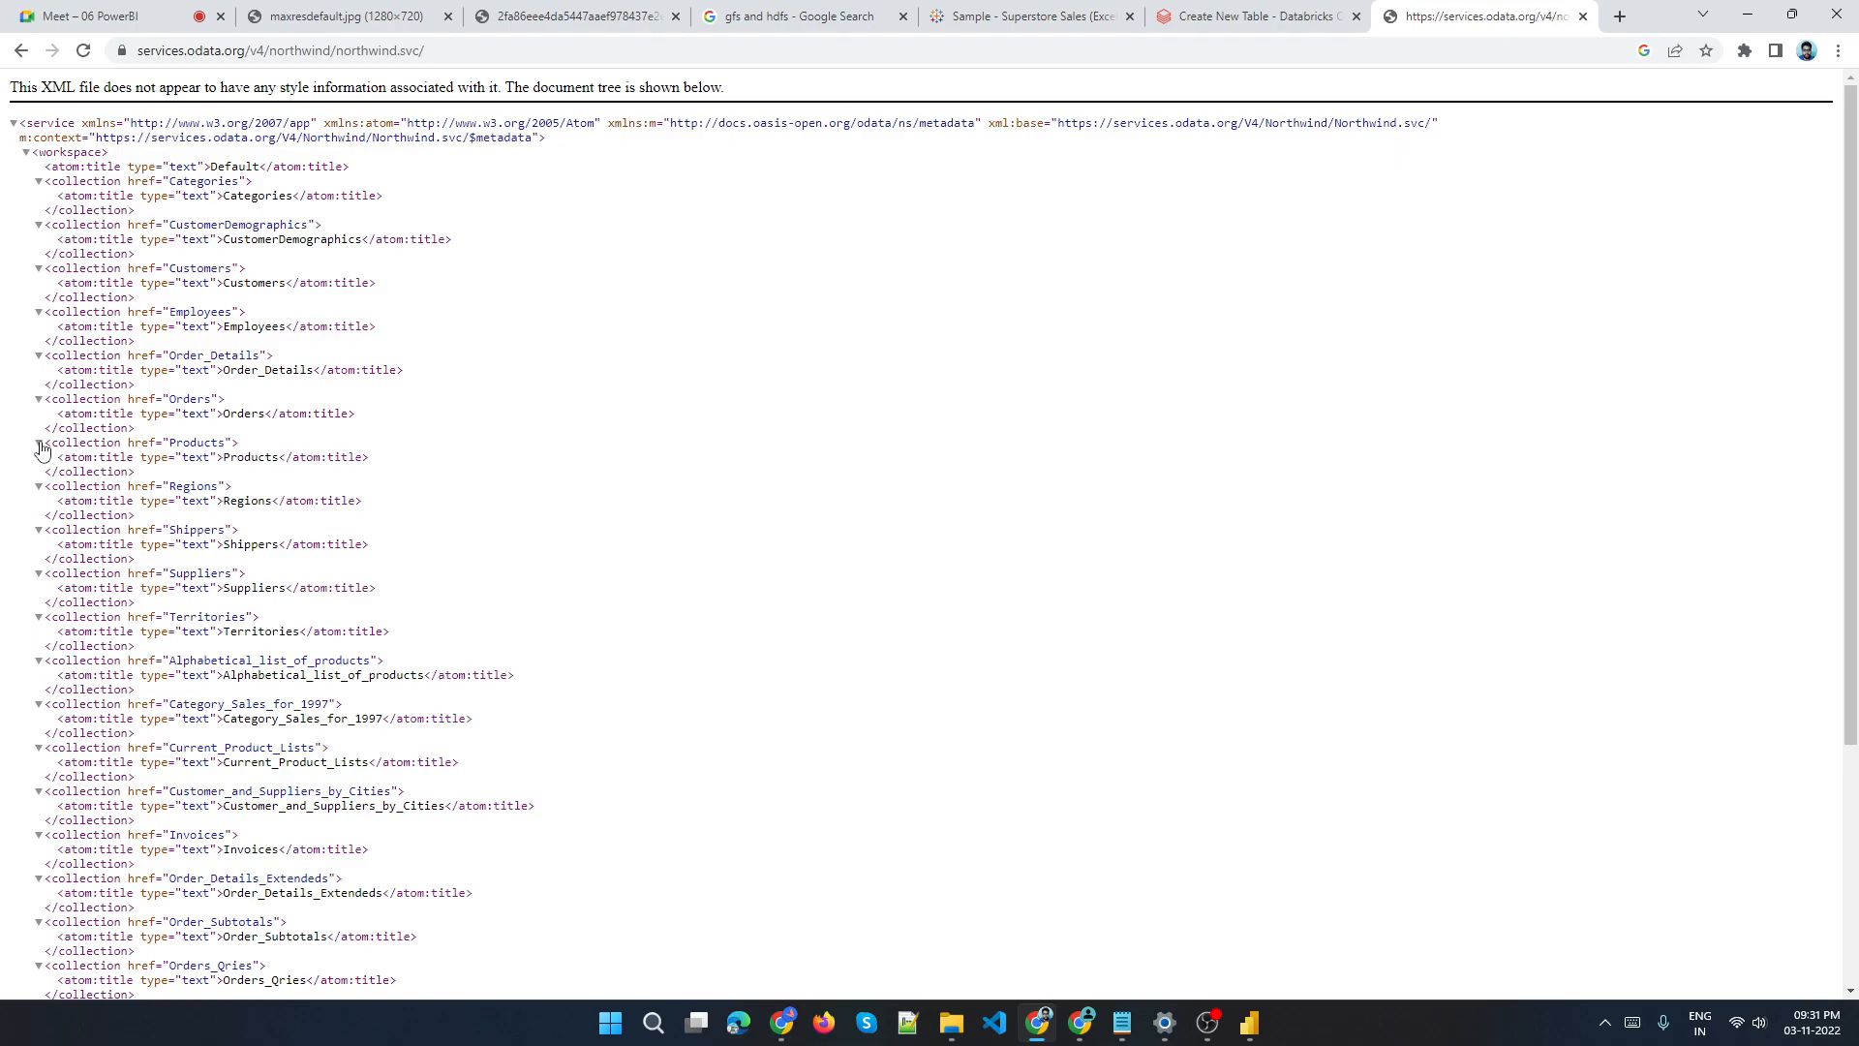
scroll(382, 436, down, 3)
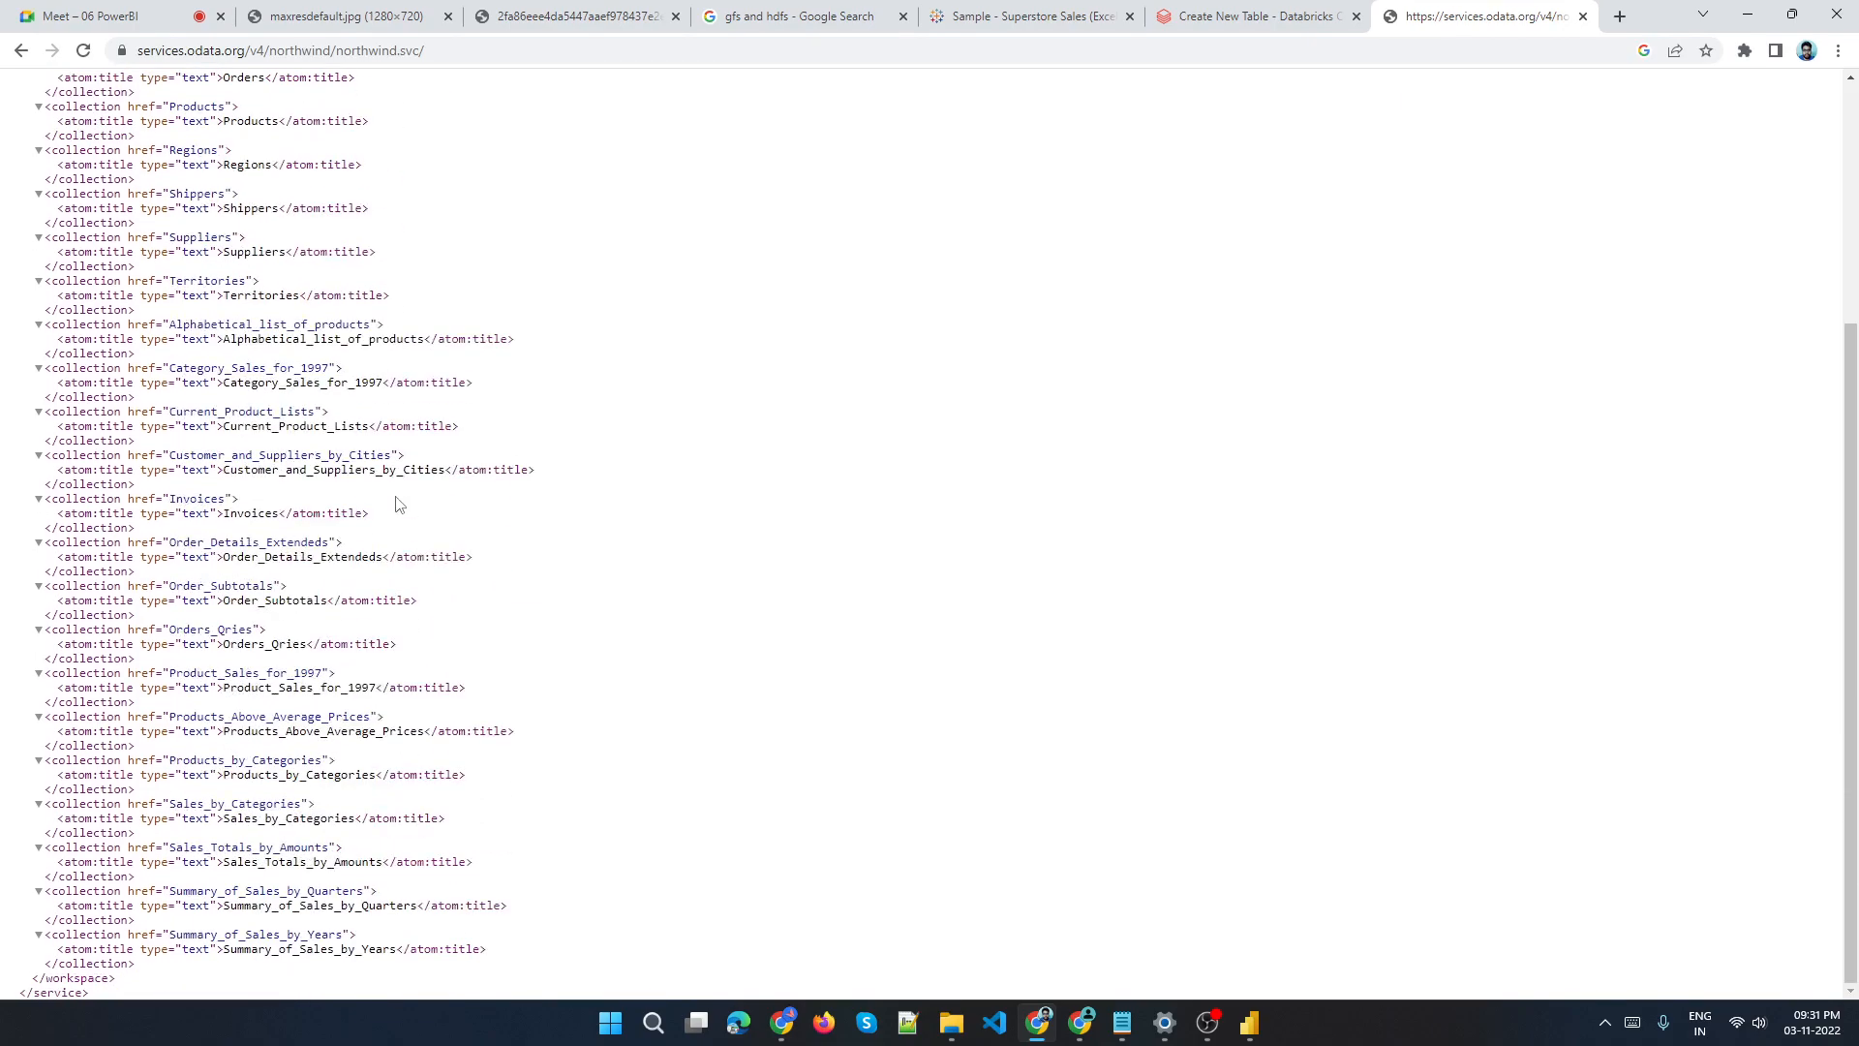
key(alt+Tab)
scroll(681, 418, down, 2)
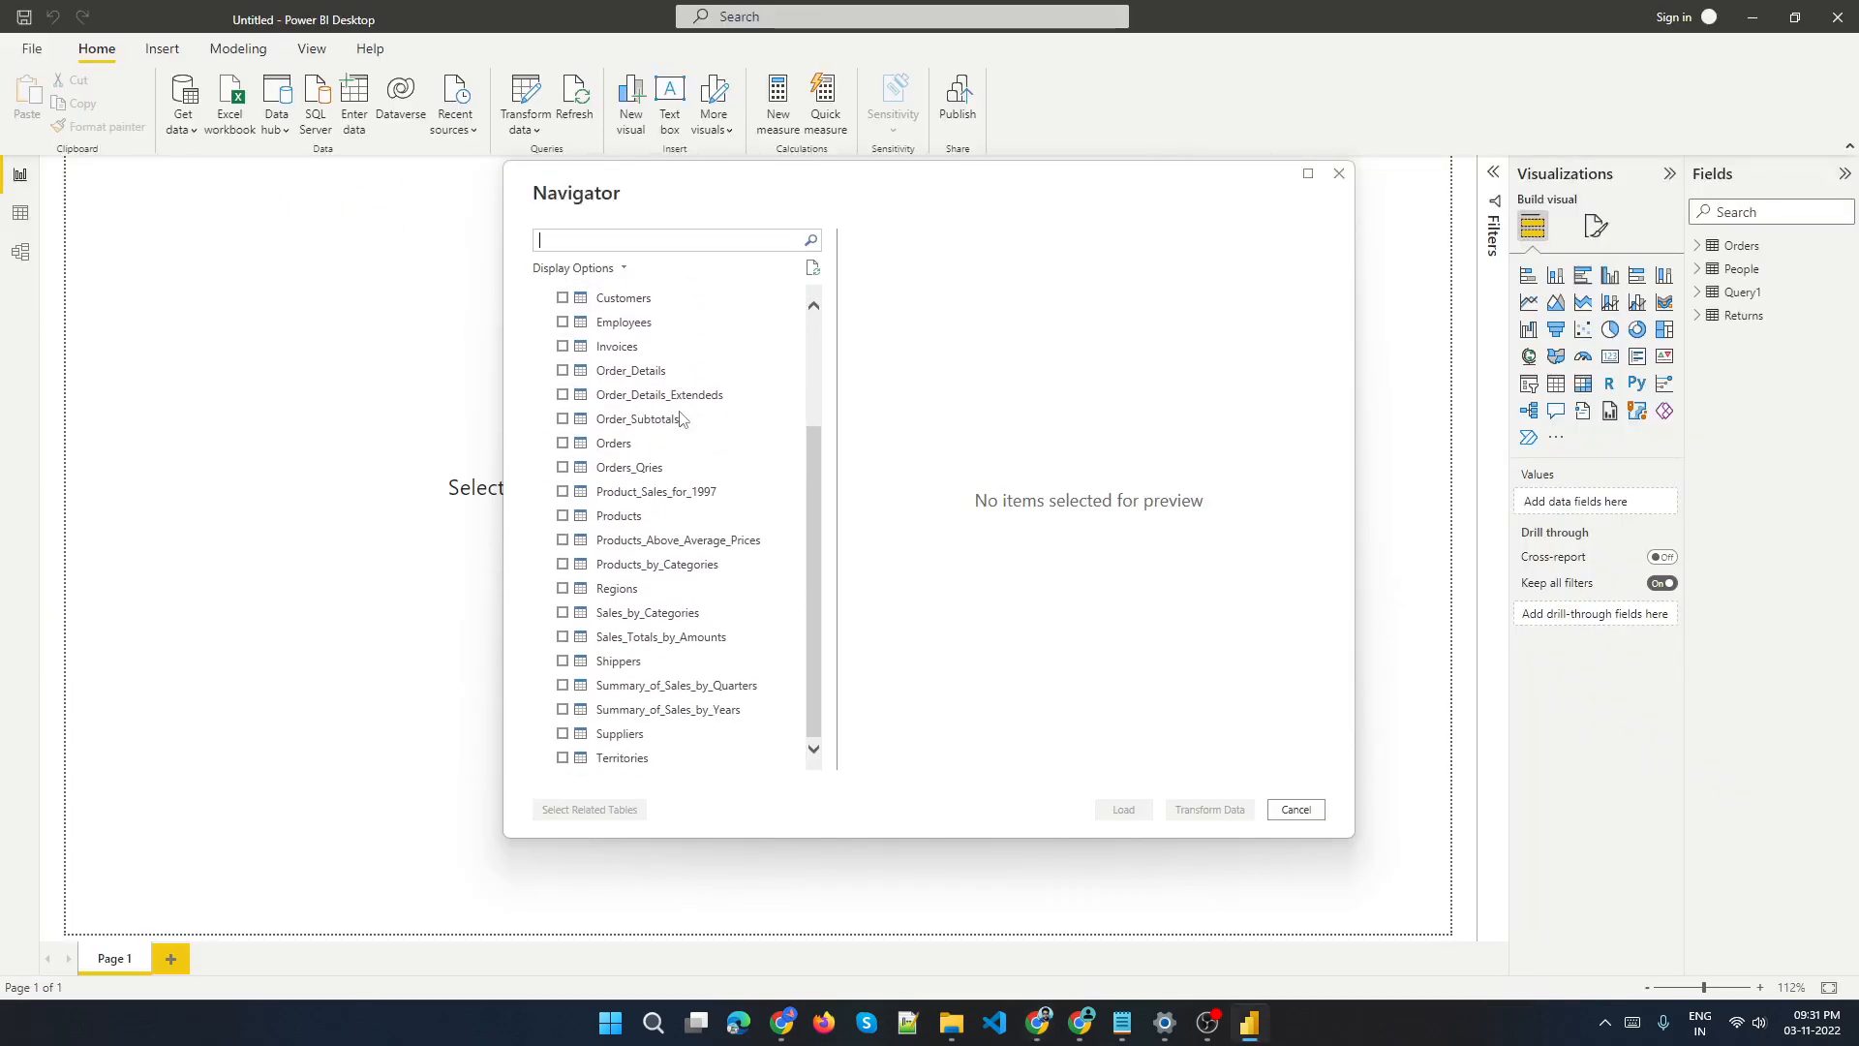
scroll(681, 418, up, 2)
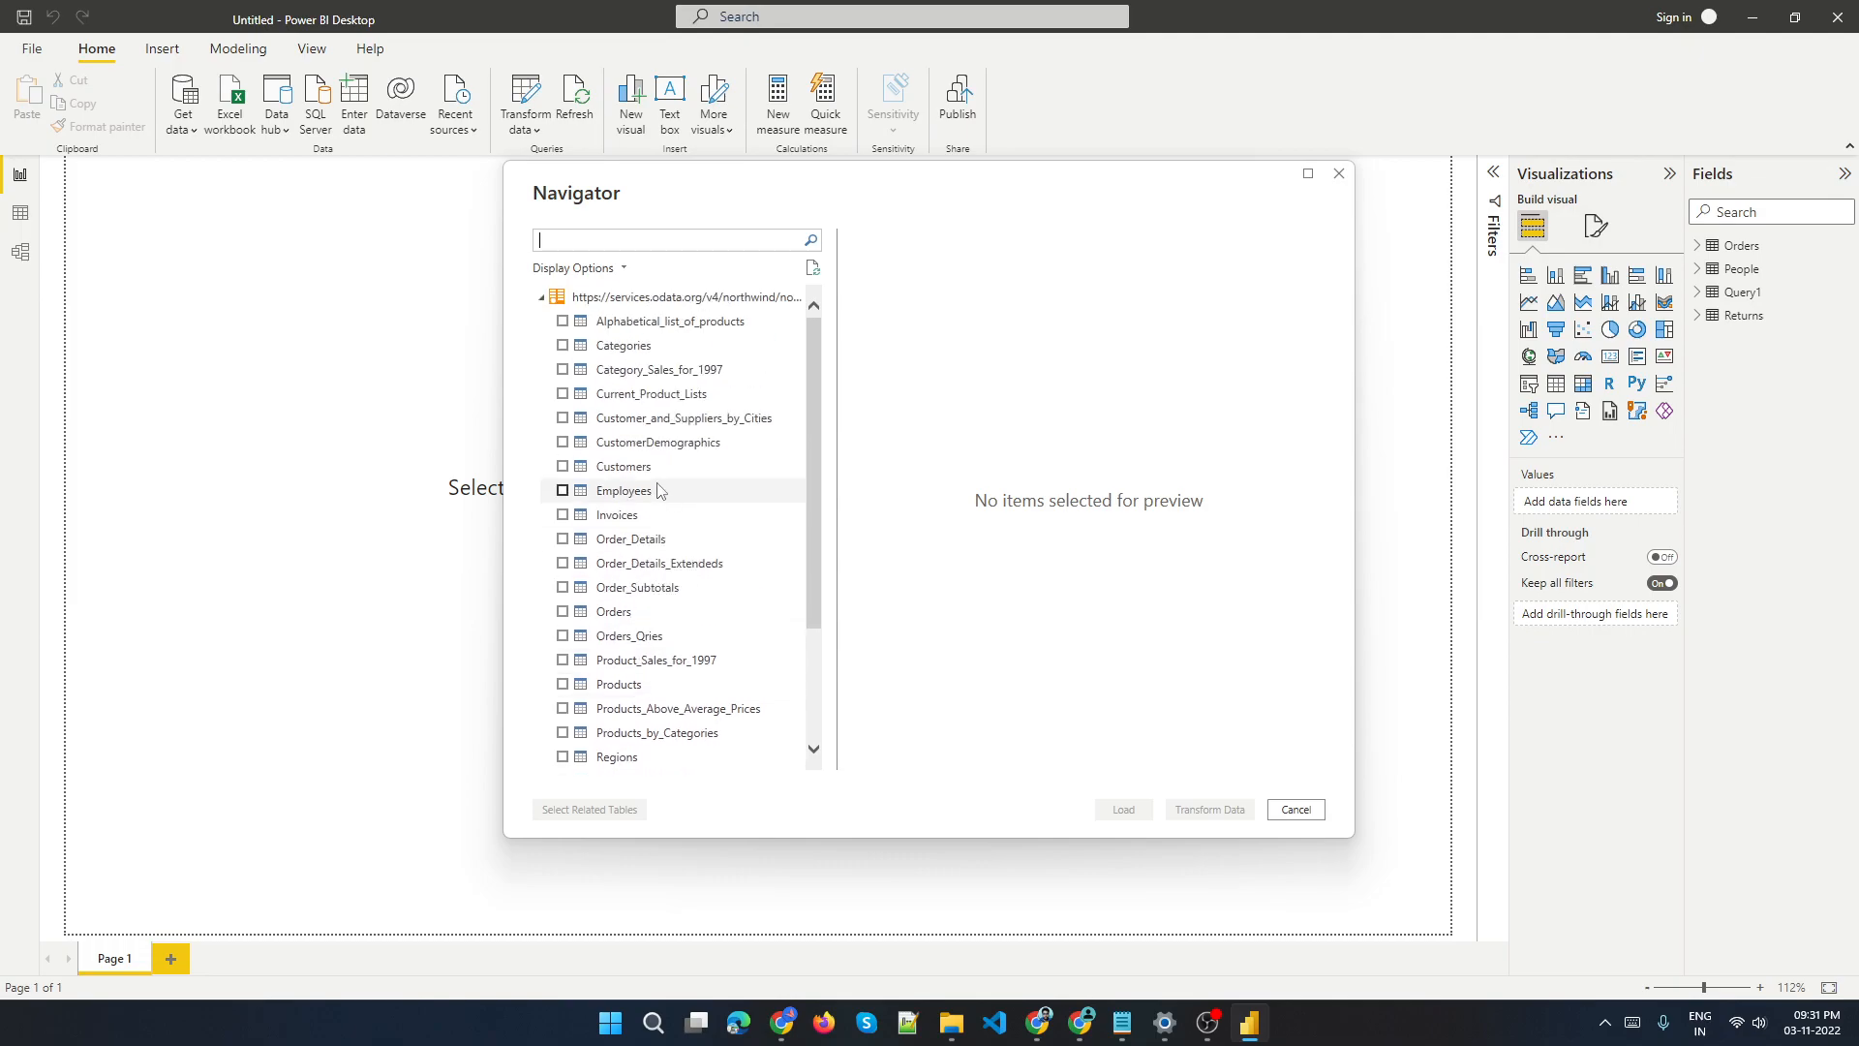
Step: Preview the Categories table in the Navigator, comparing it with the browser's table list
click(573, 346)
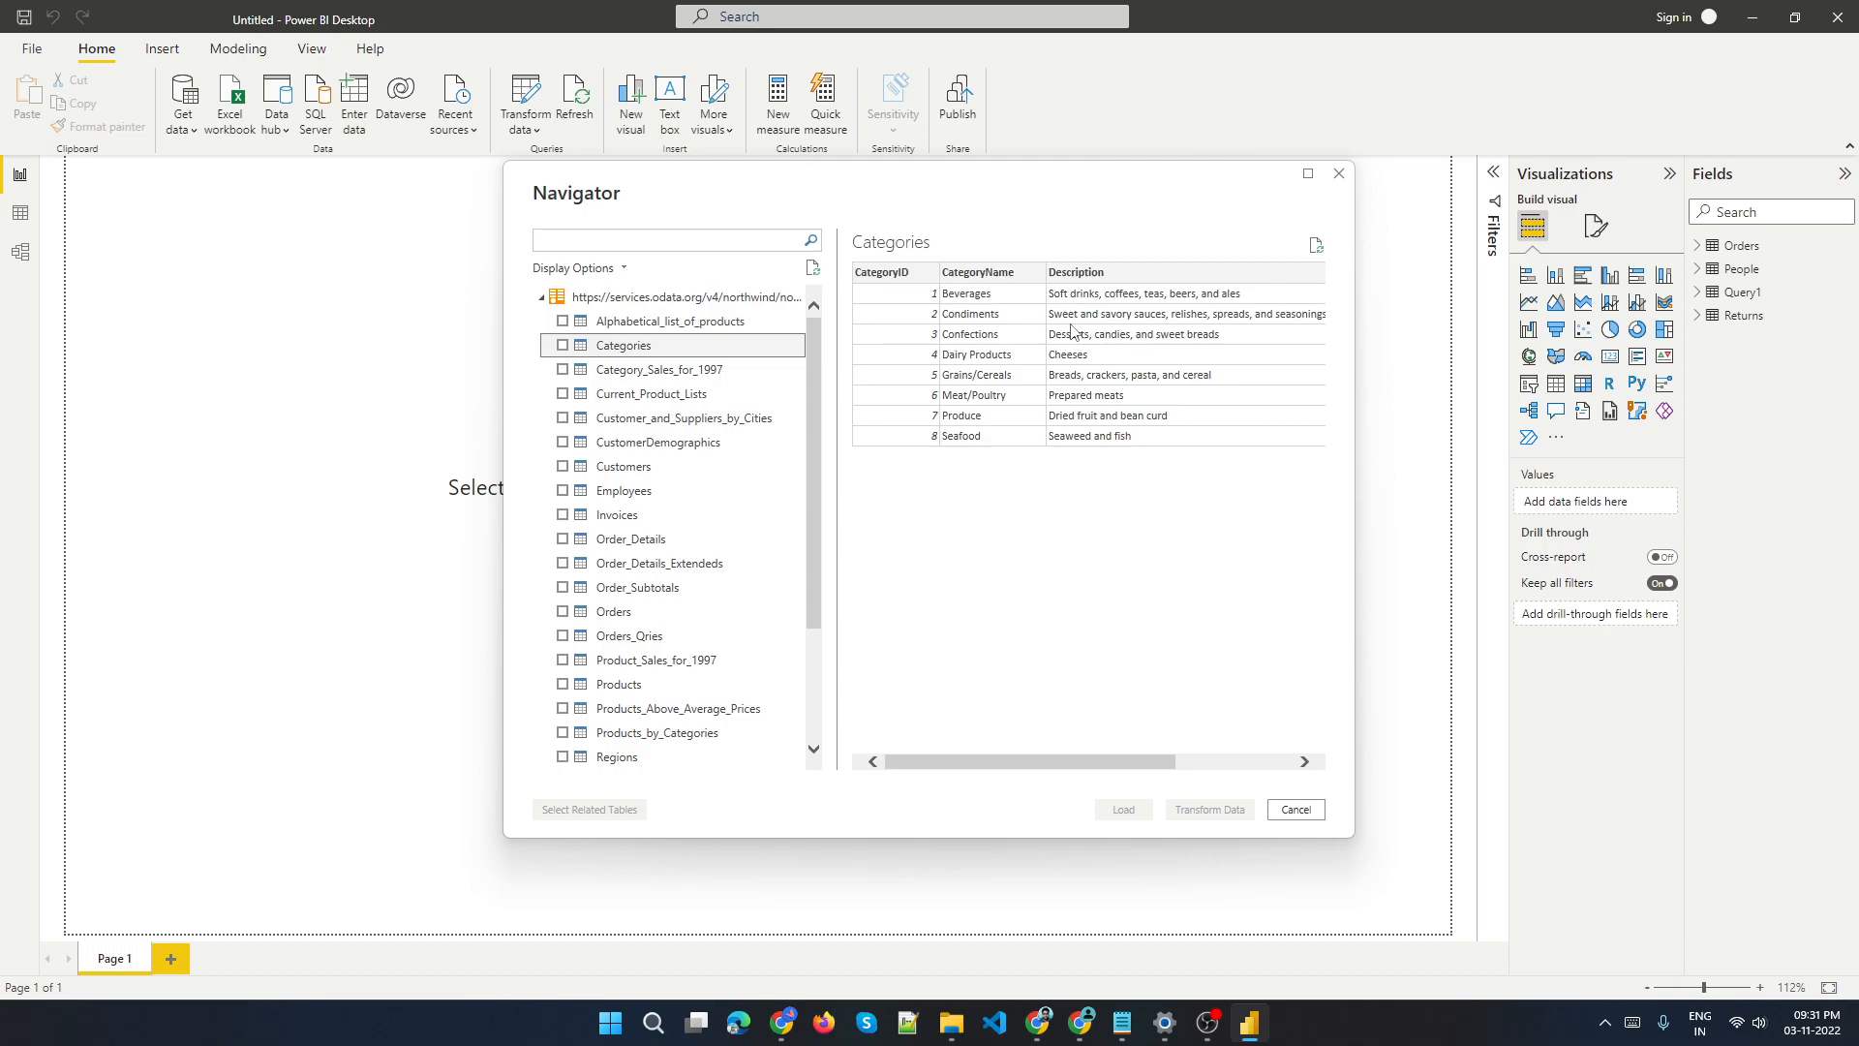
key(alt+Tab)
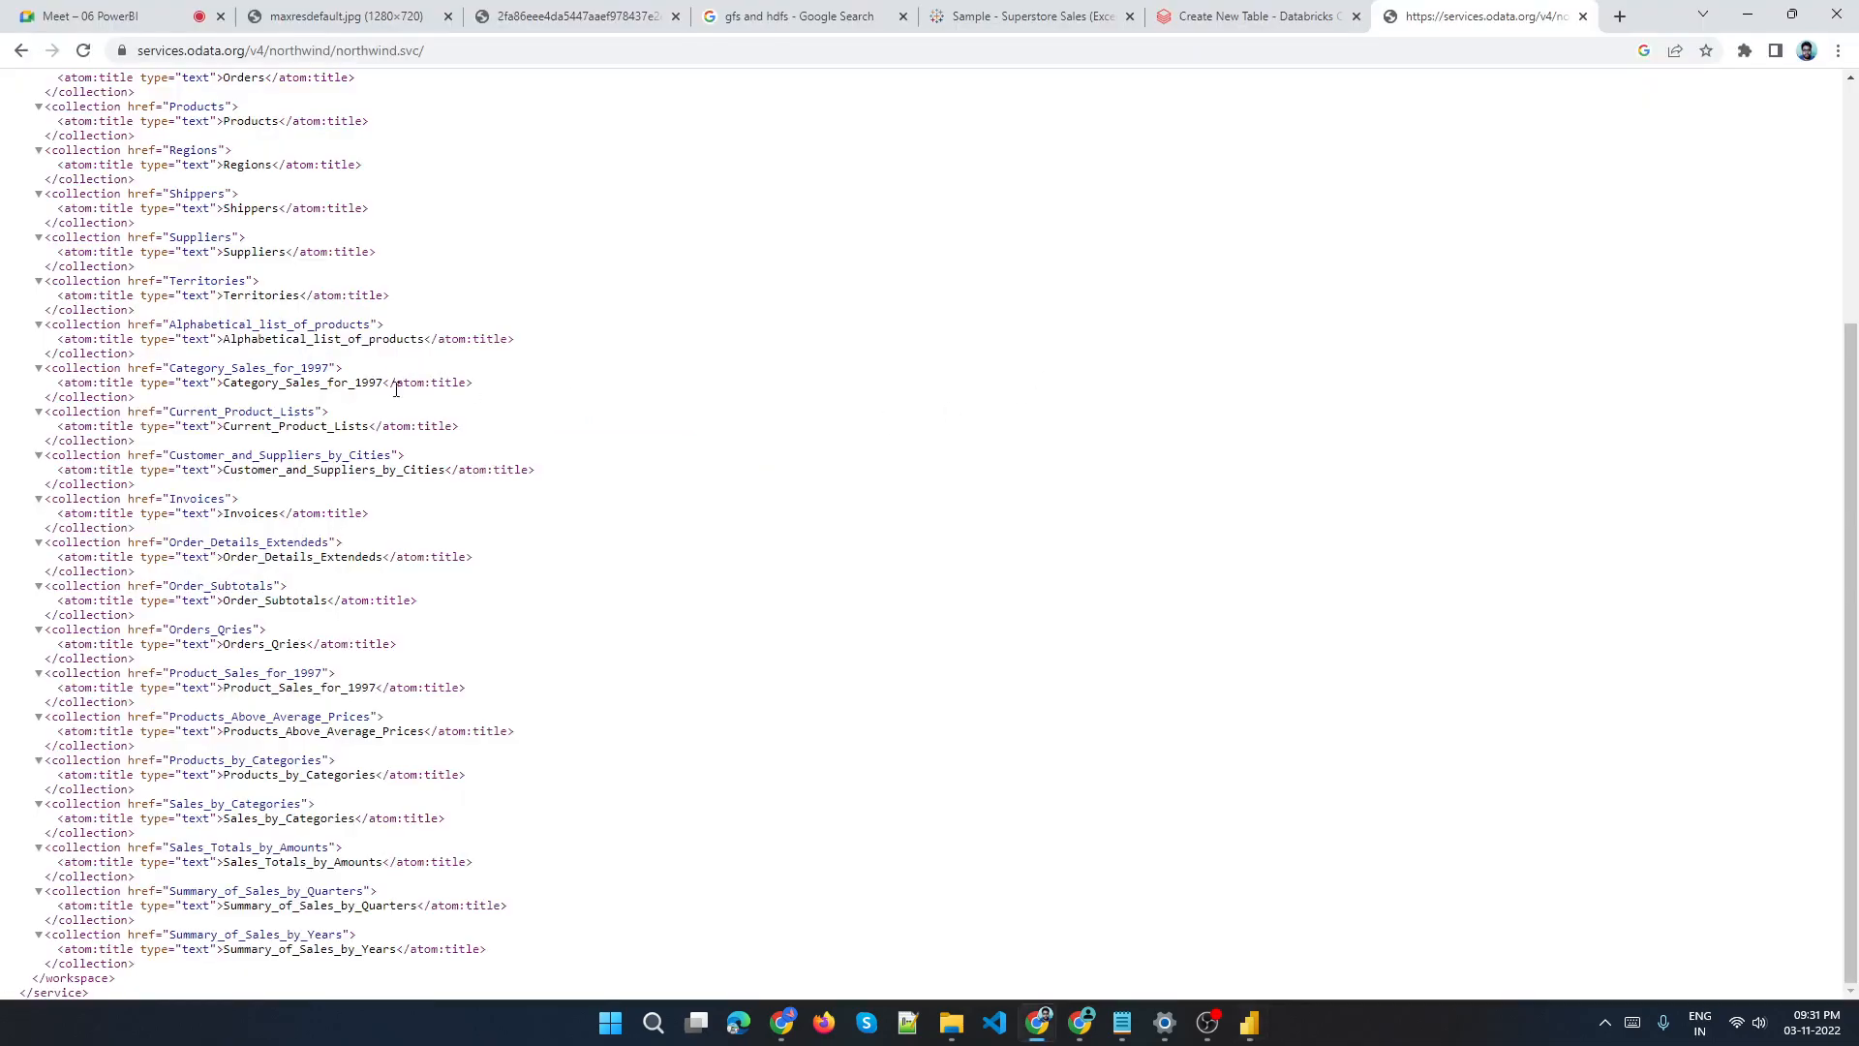
key(alt+Tab)
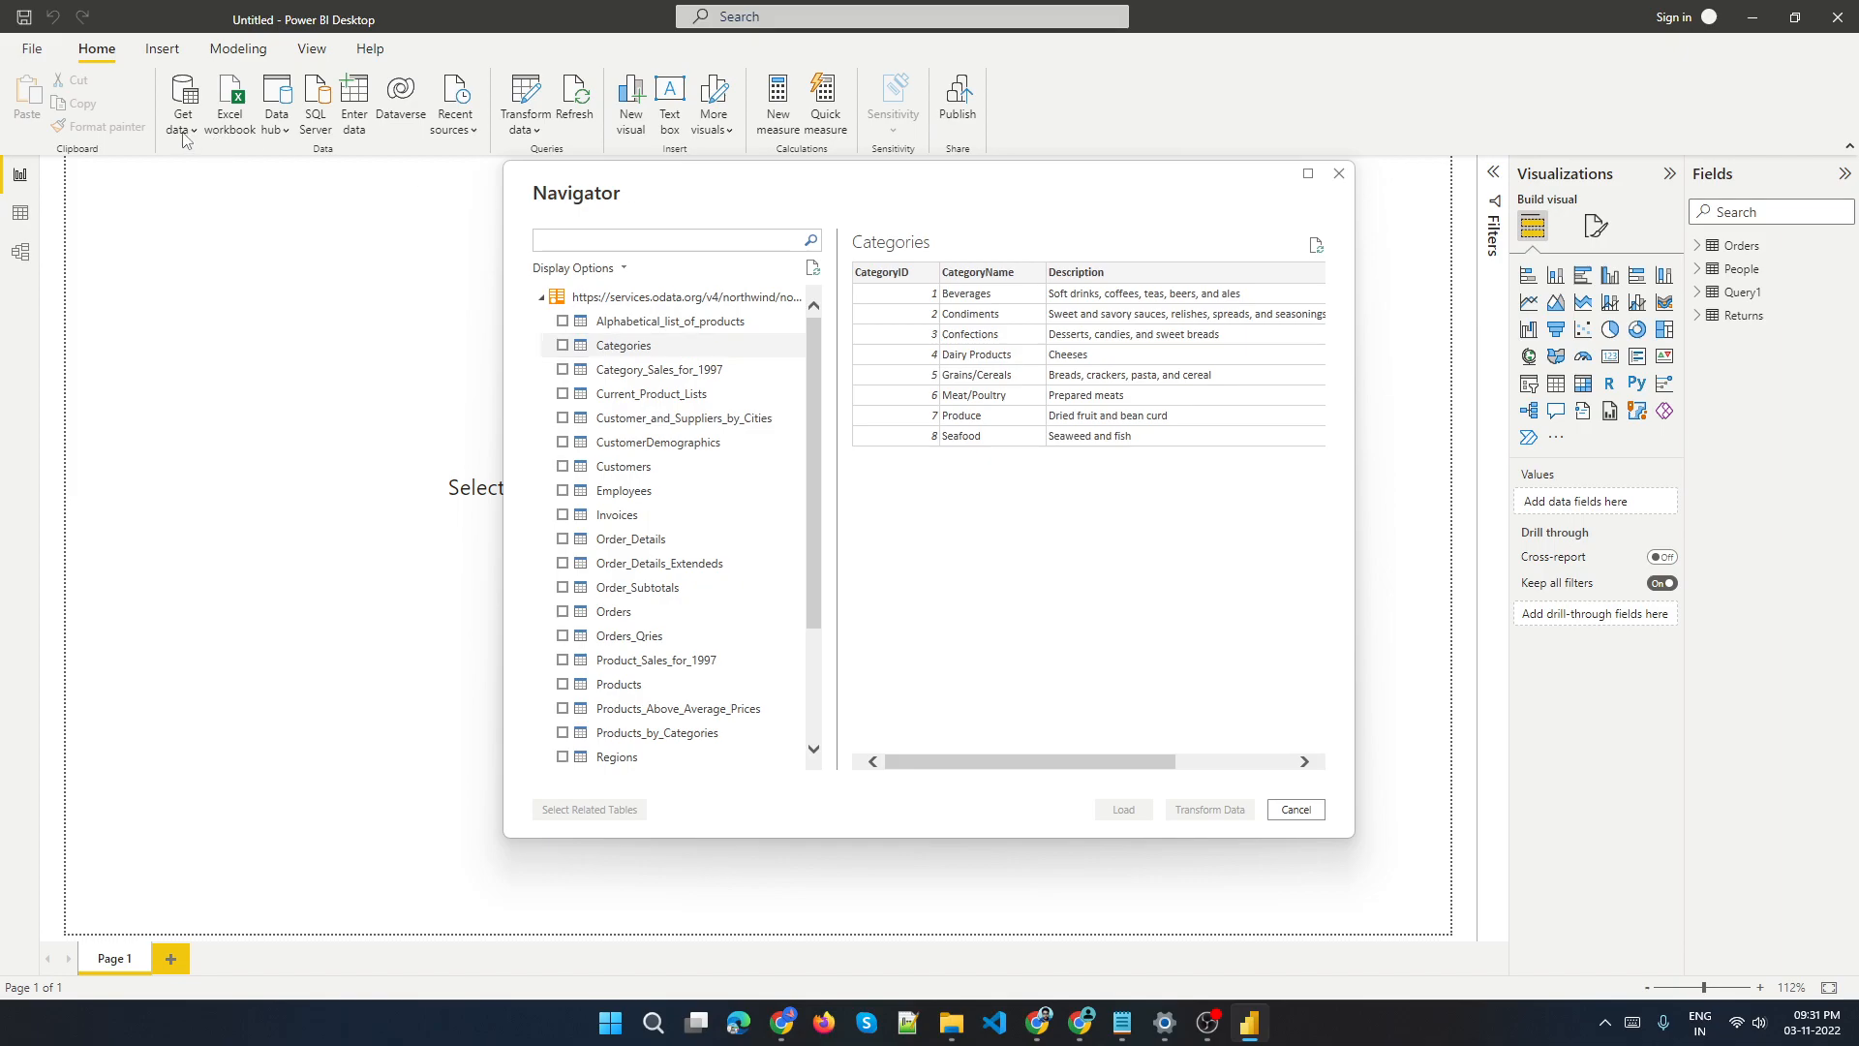
scroll(552, 475, down, 3)
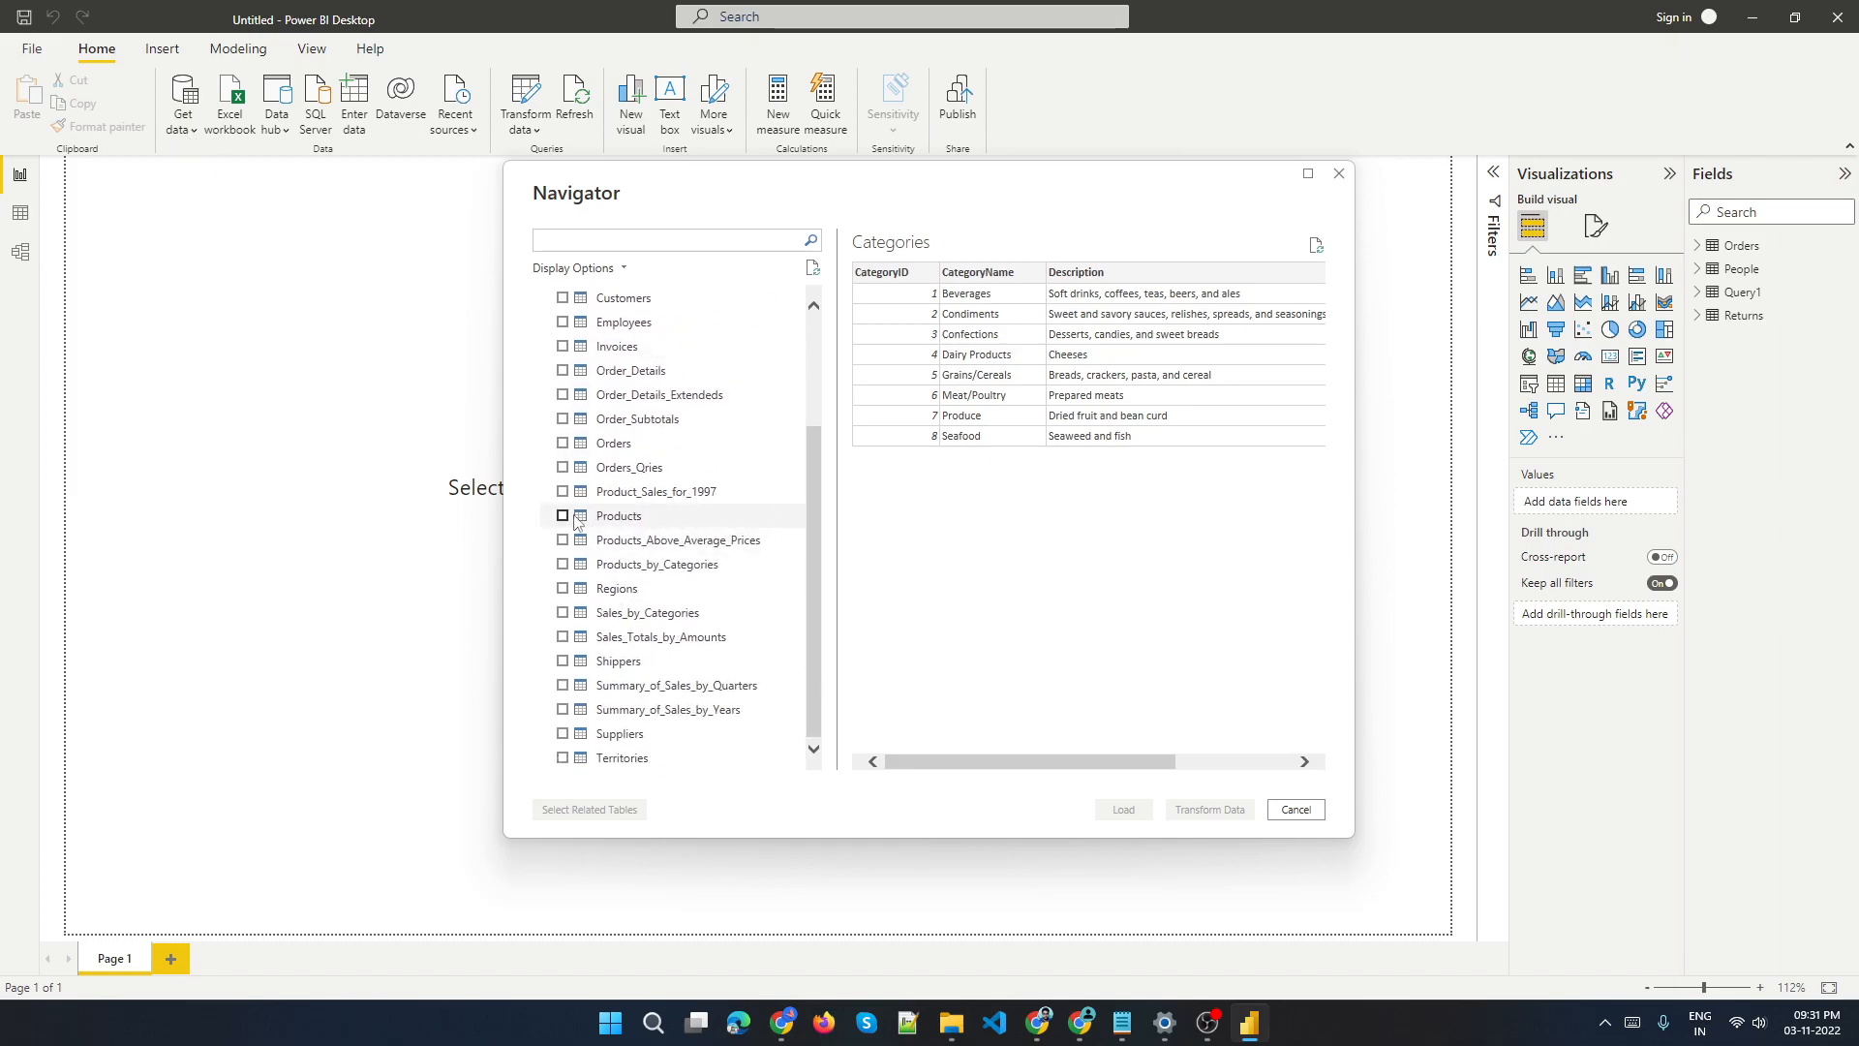
scroll(579, 523, up, 3)
Step: Check Categories, Customers, Employees and Invoices, open them in Power Query Editor, and view Invoices' M code
click(562, 346)
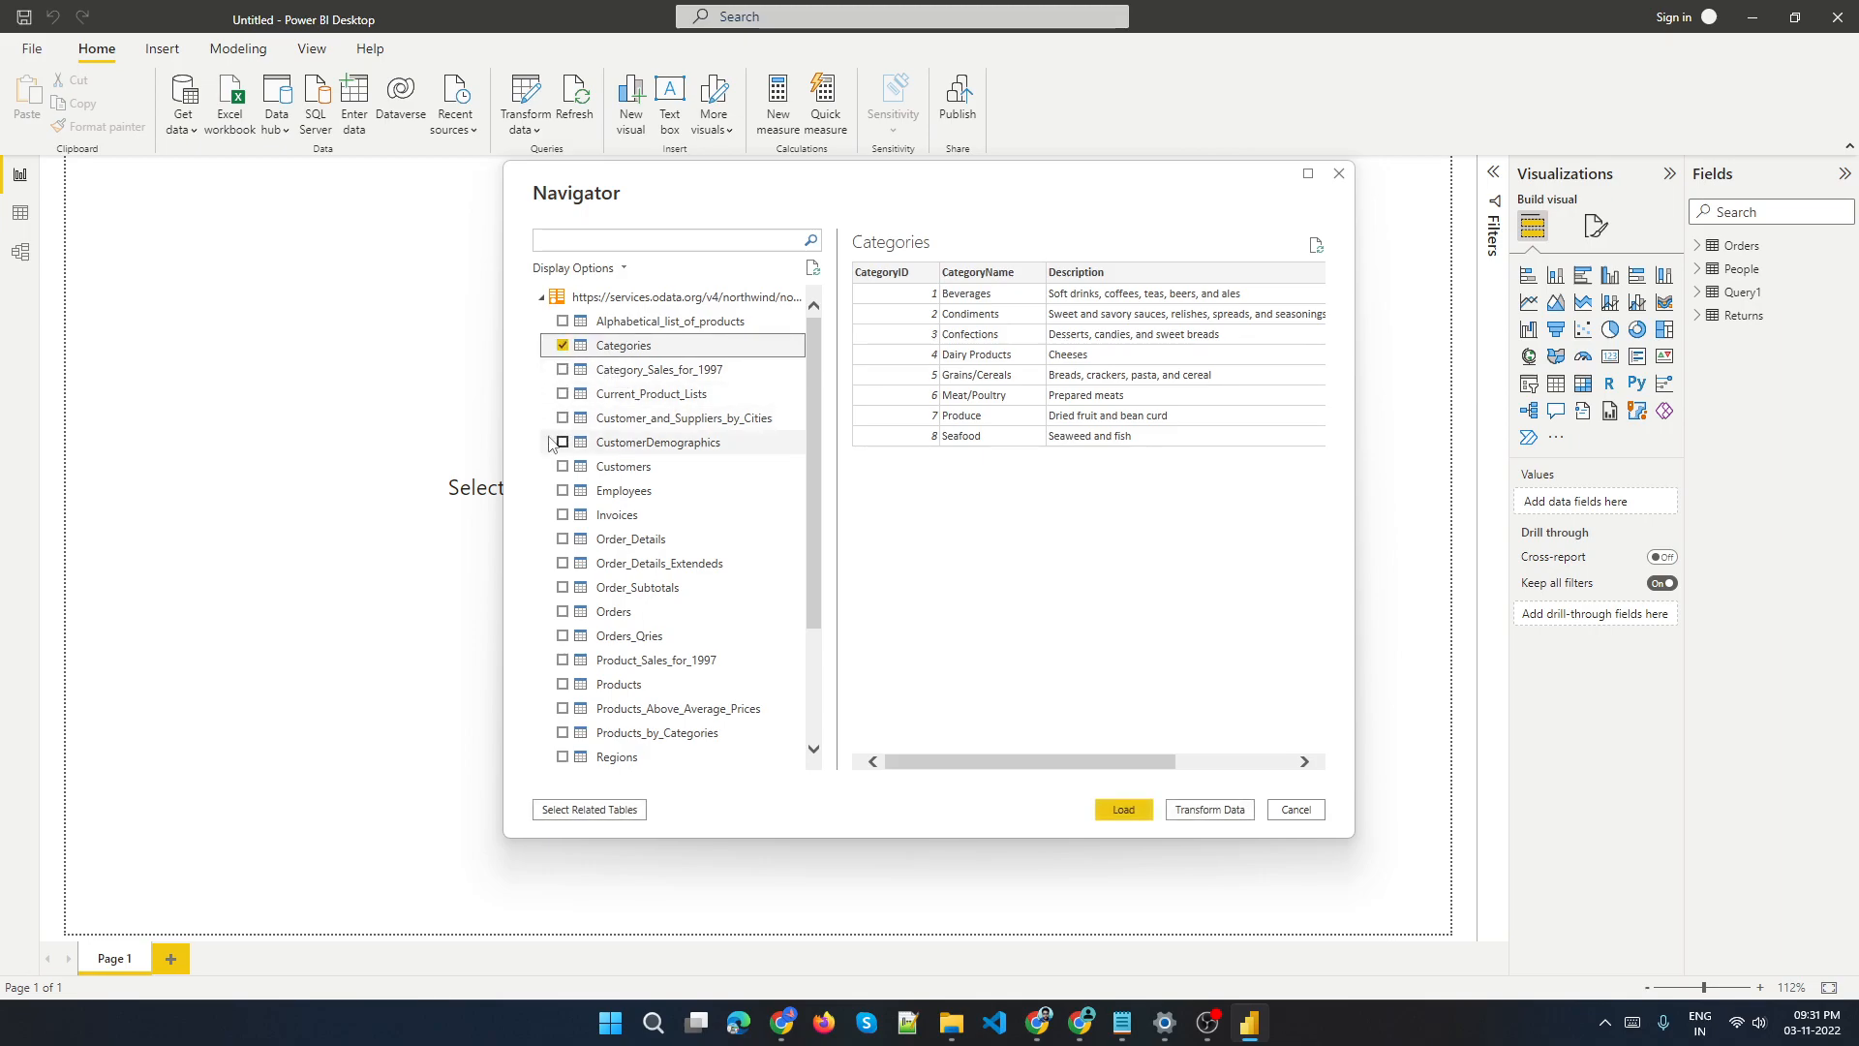
click(559, 474)
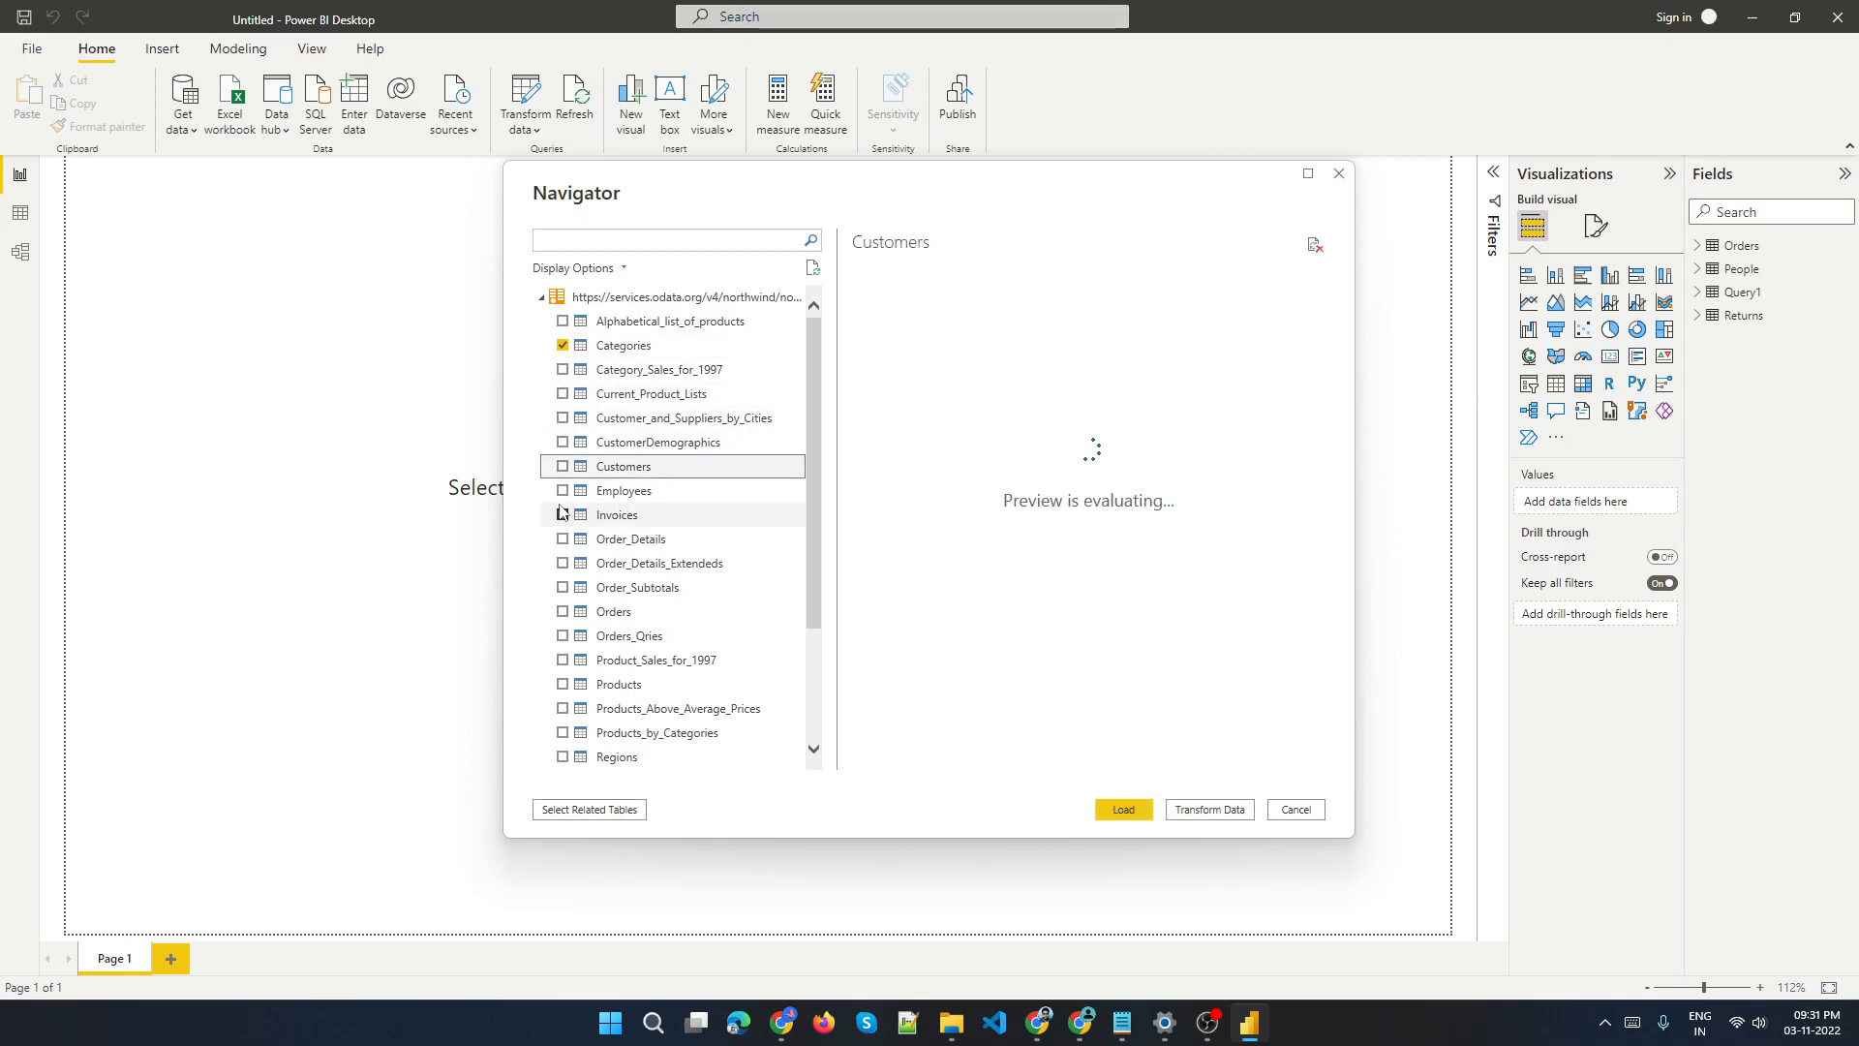
click(563, 468)
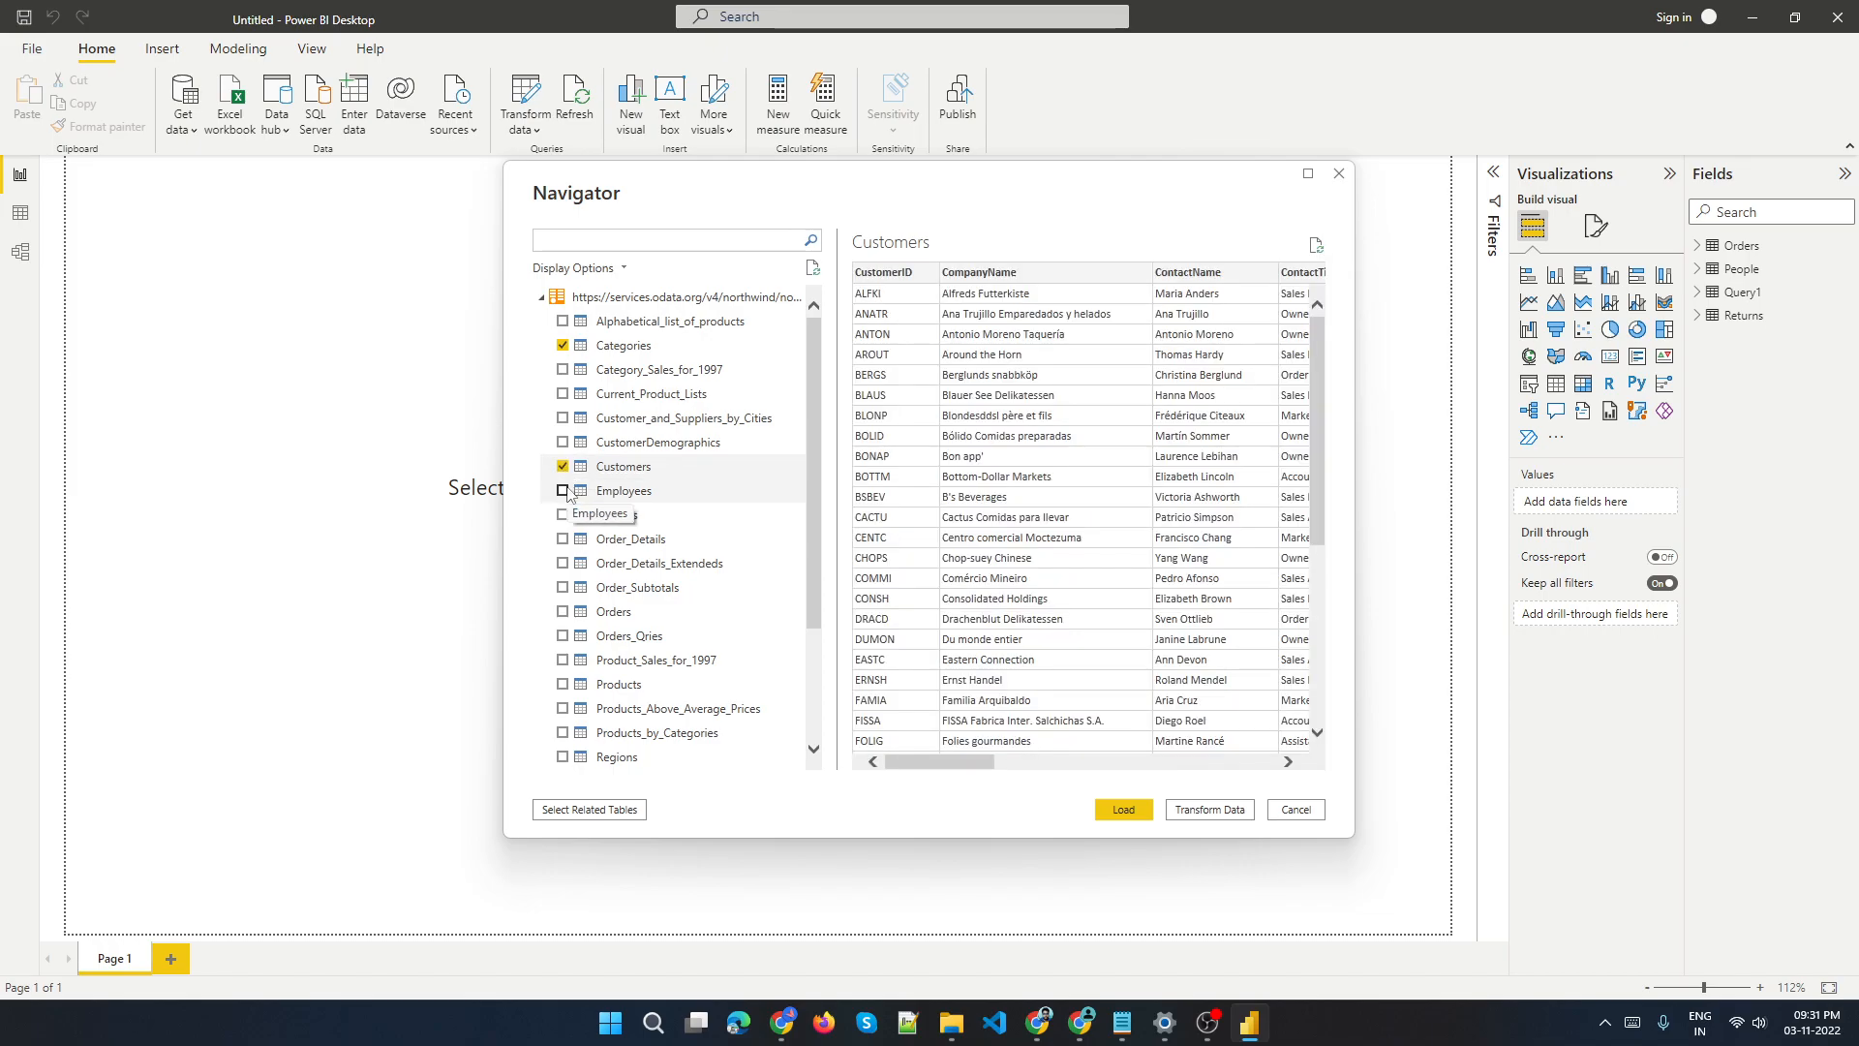
click(563, 491)
click(564, 516)
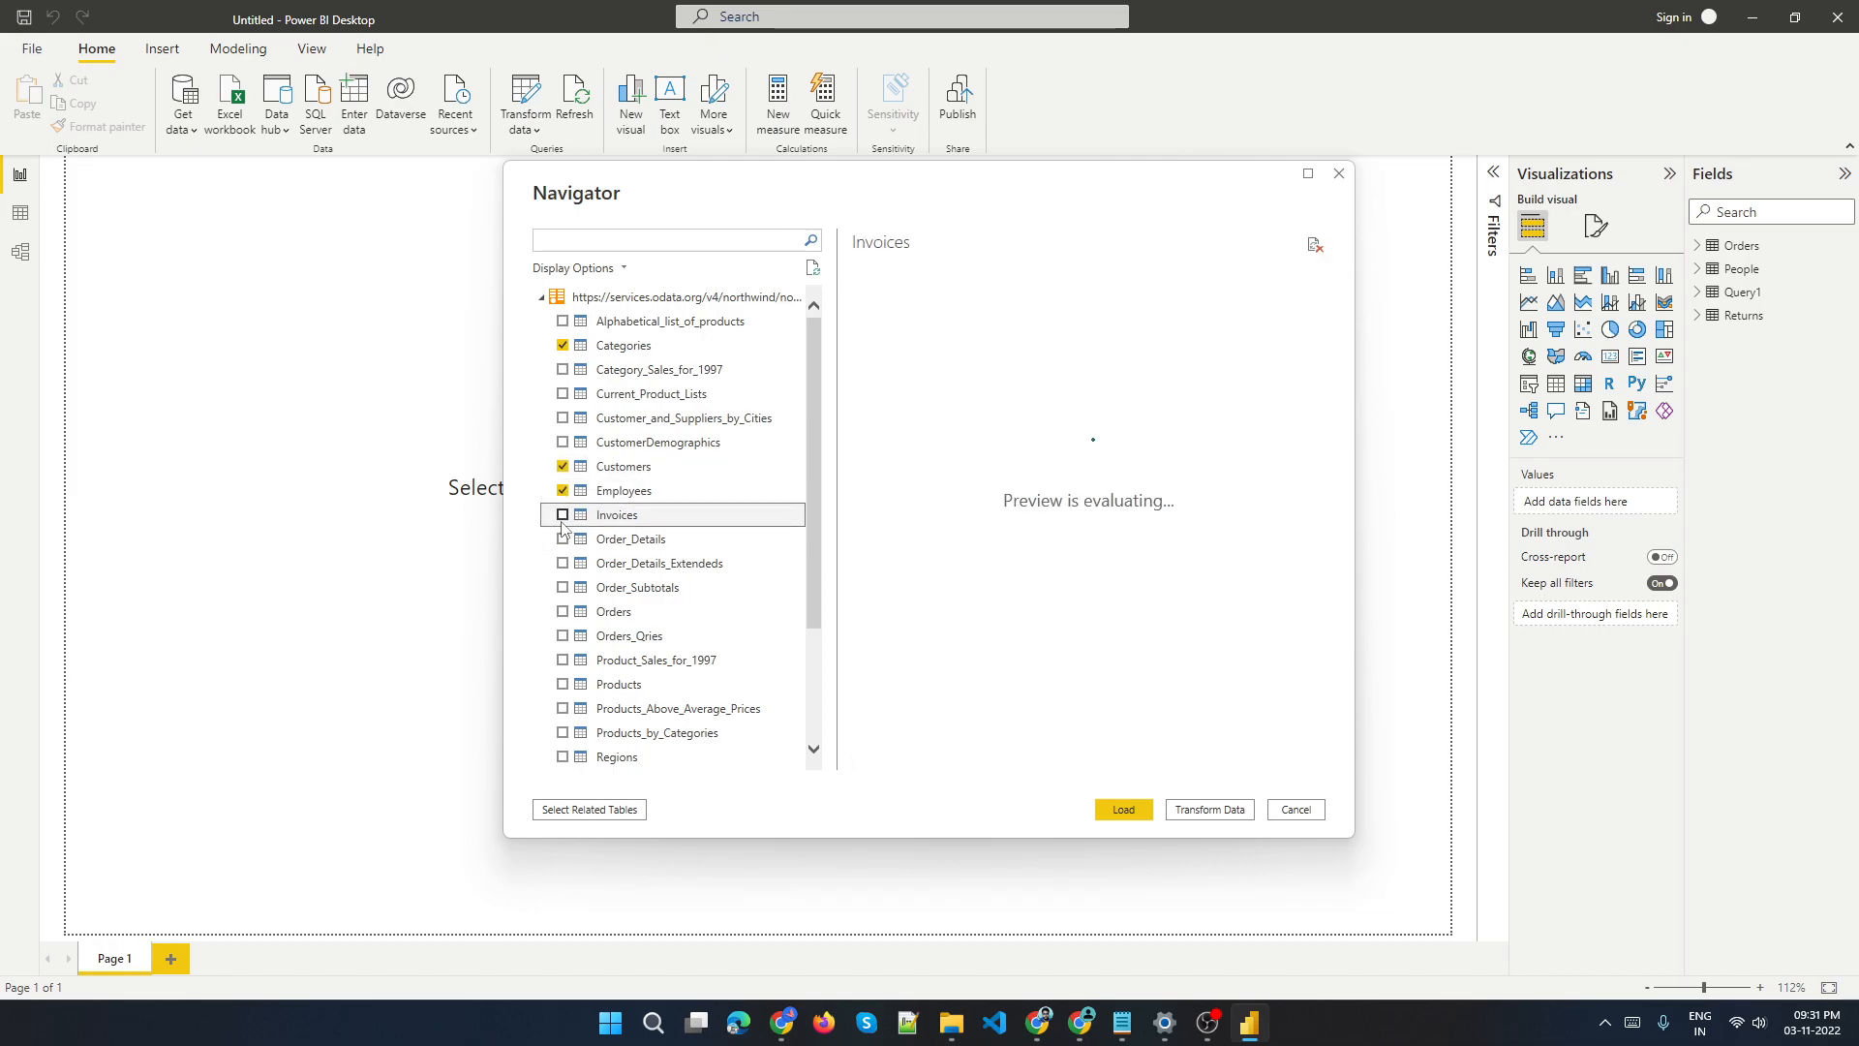
click(563, 516)
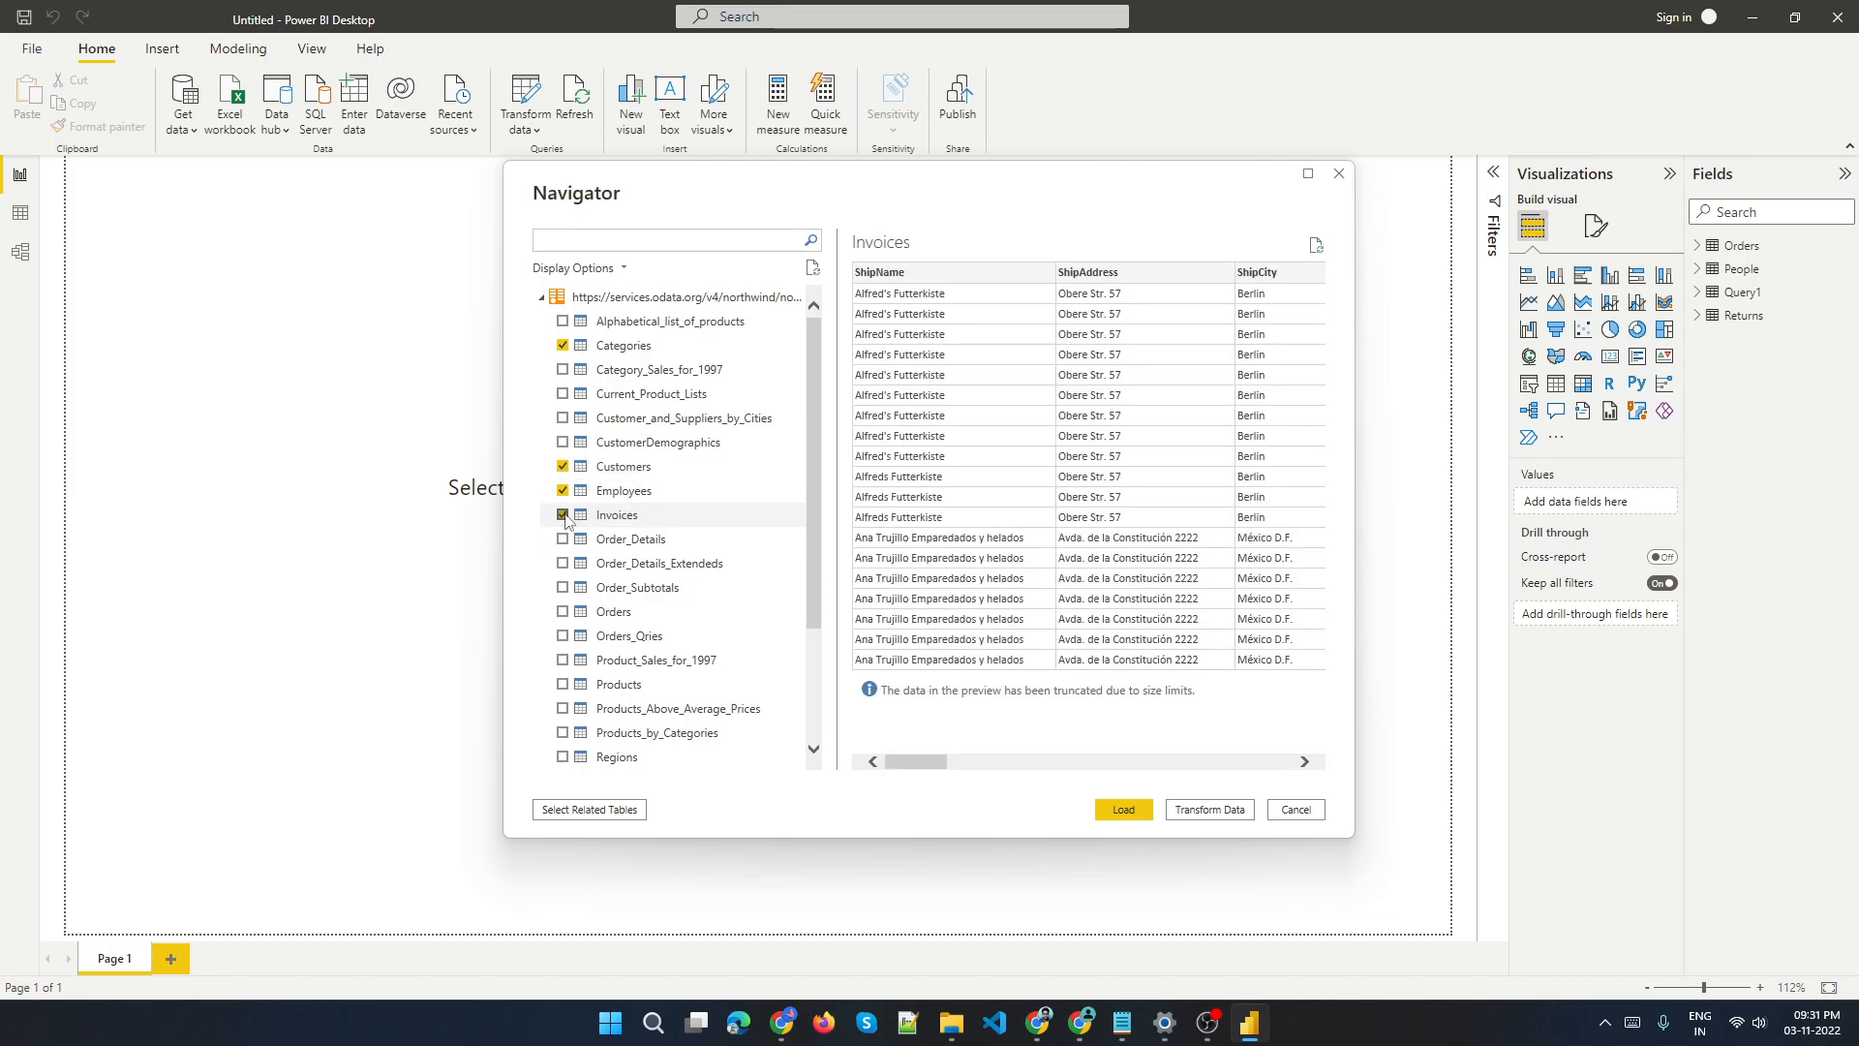
click(1193, 811)
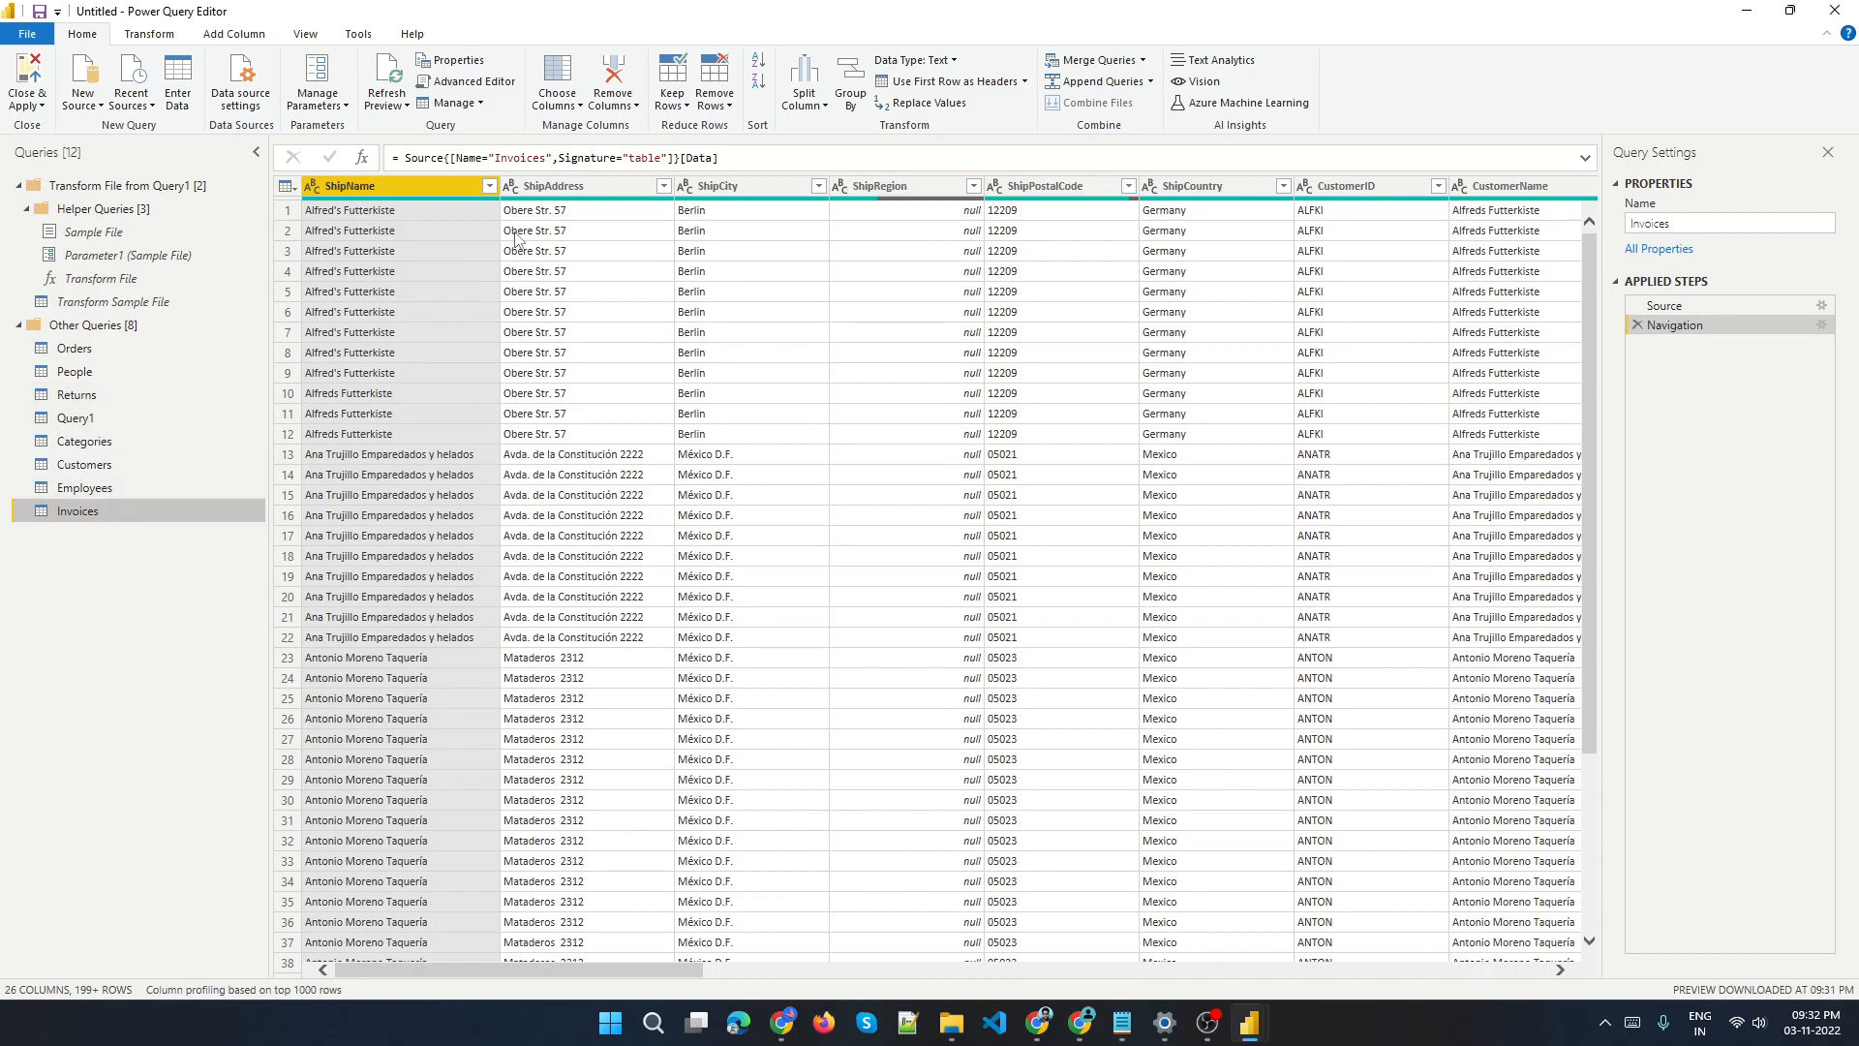
click(471, 84)
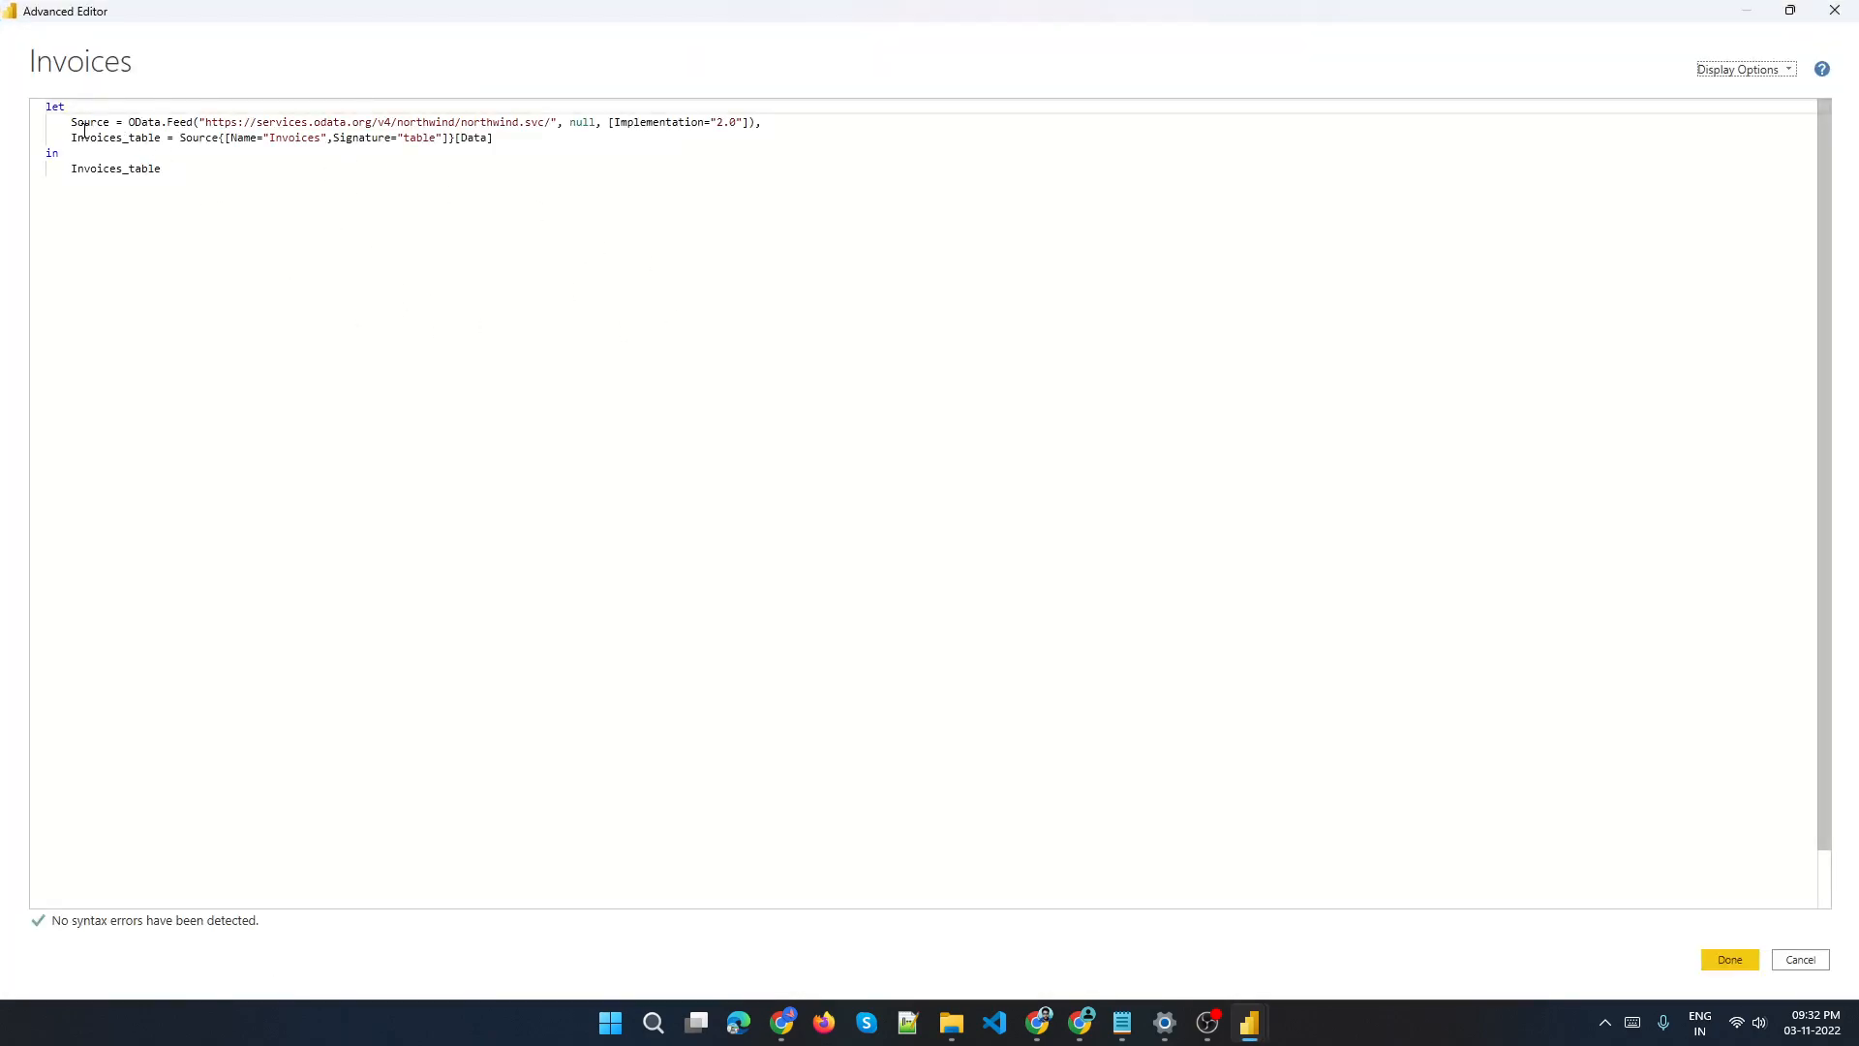
double_click(136, 124)
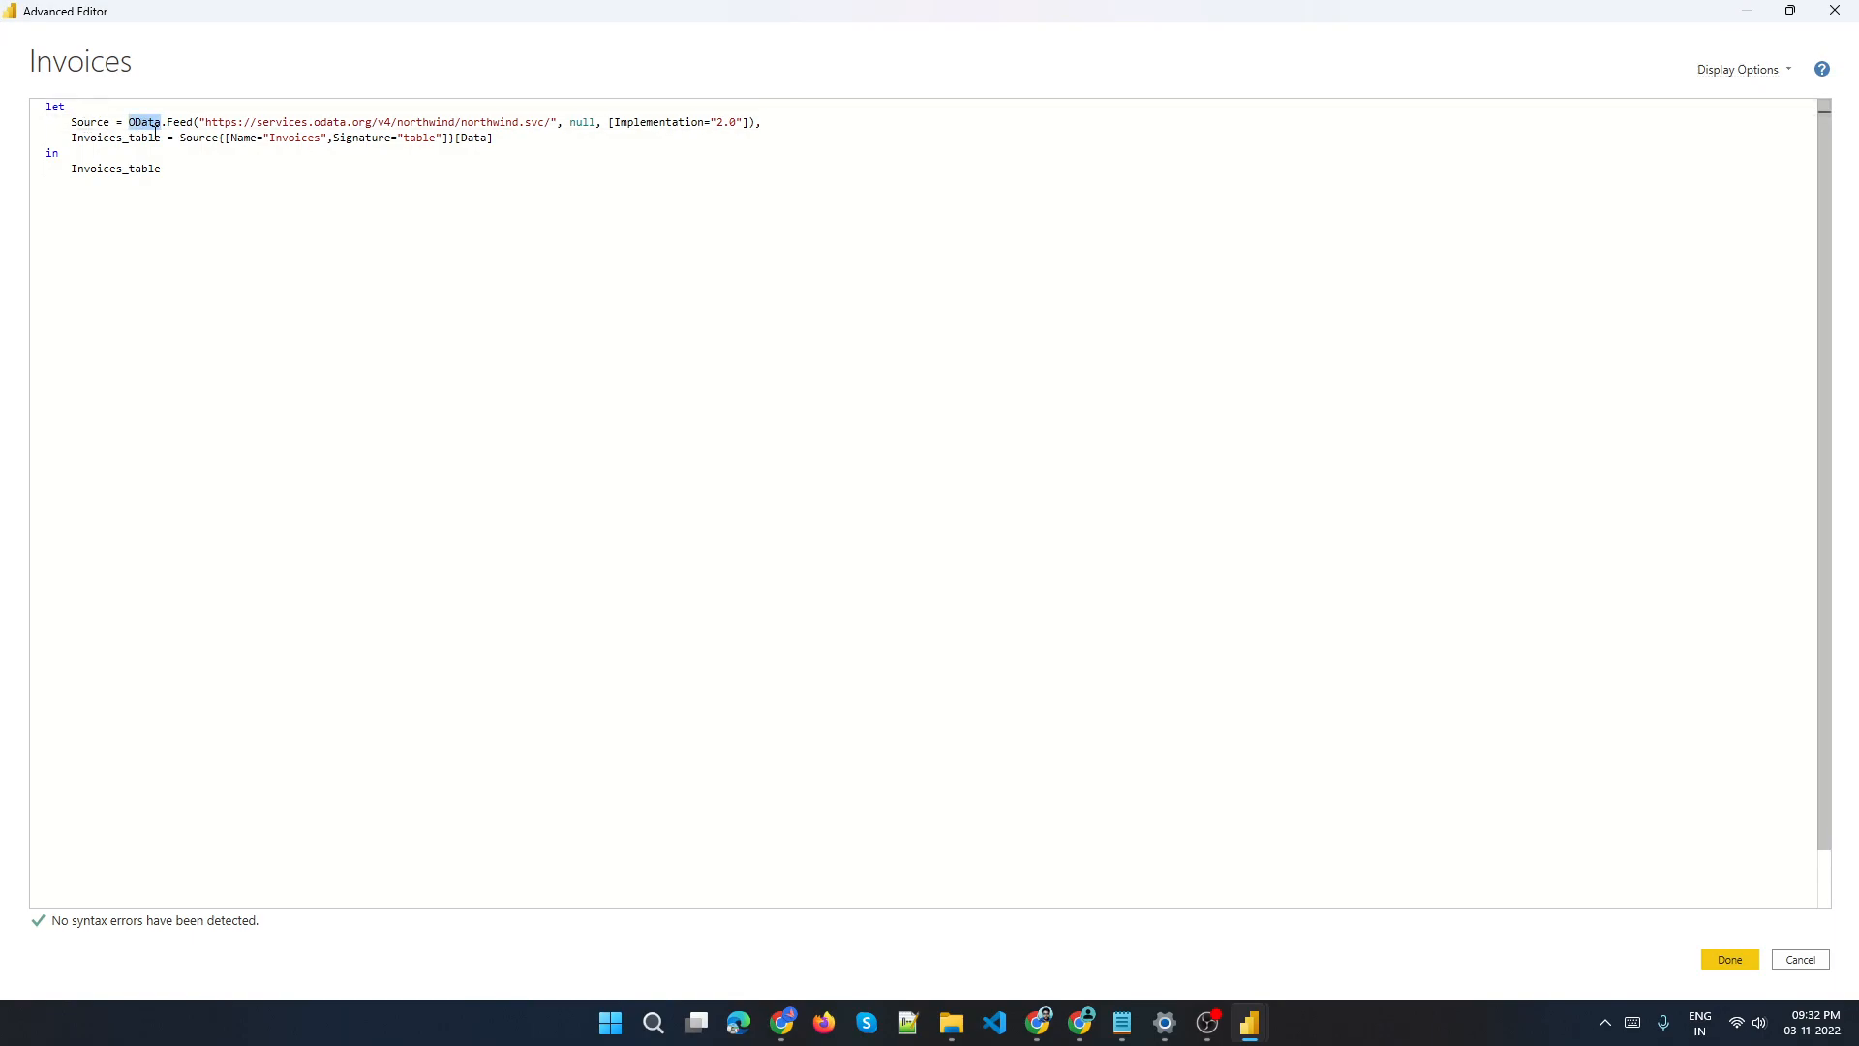
double_click(182, 124)
drag(199, 124, 749, 117)
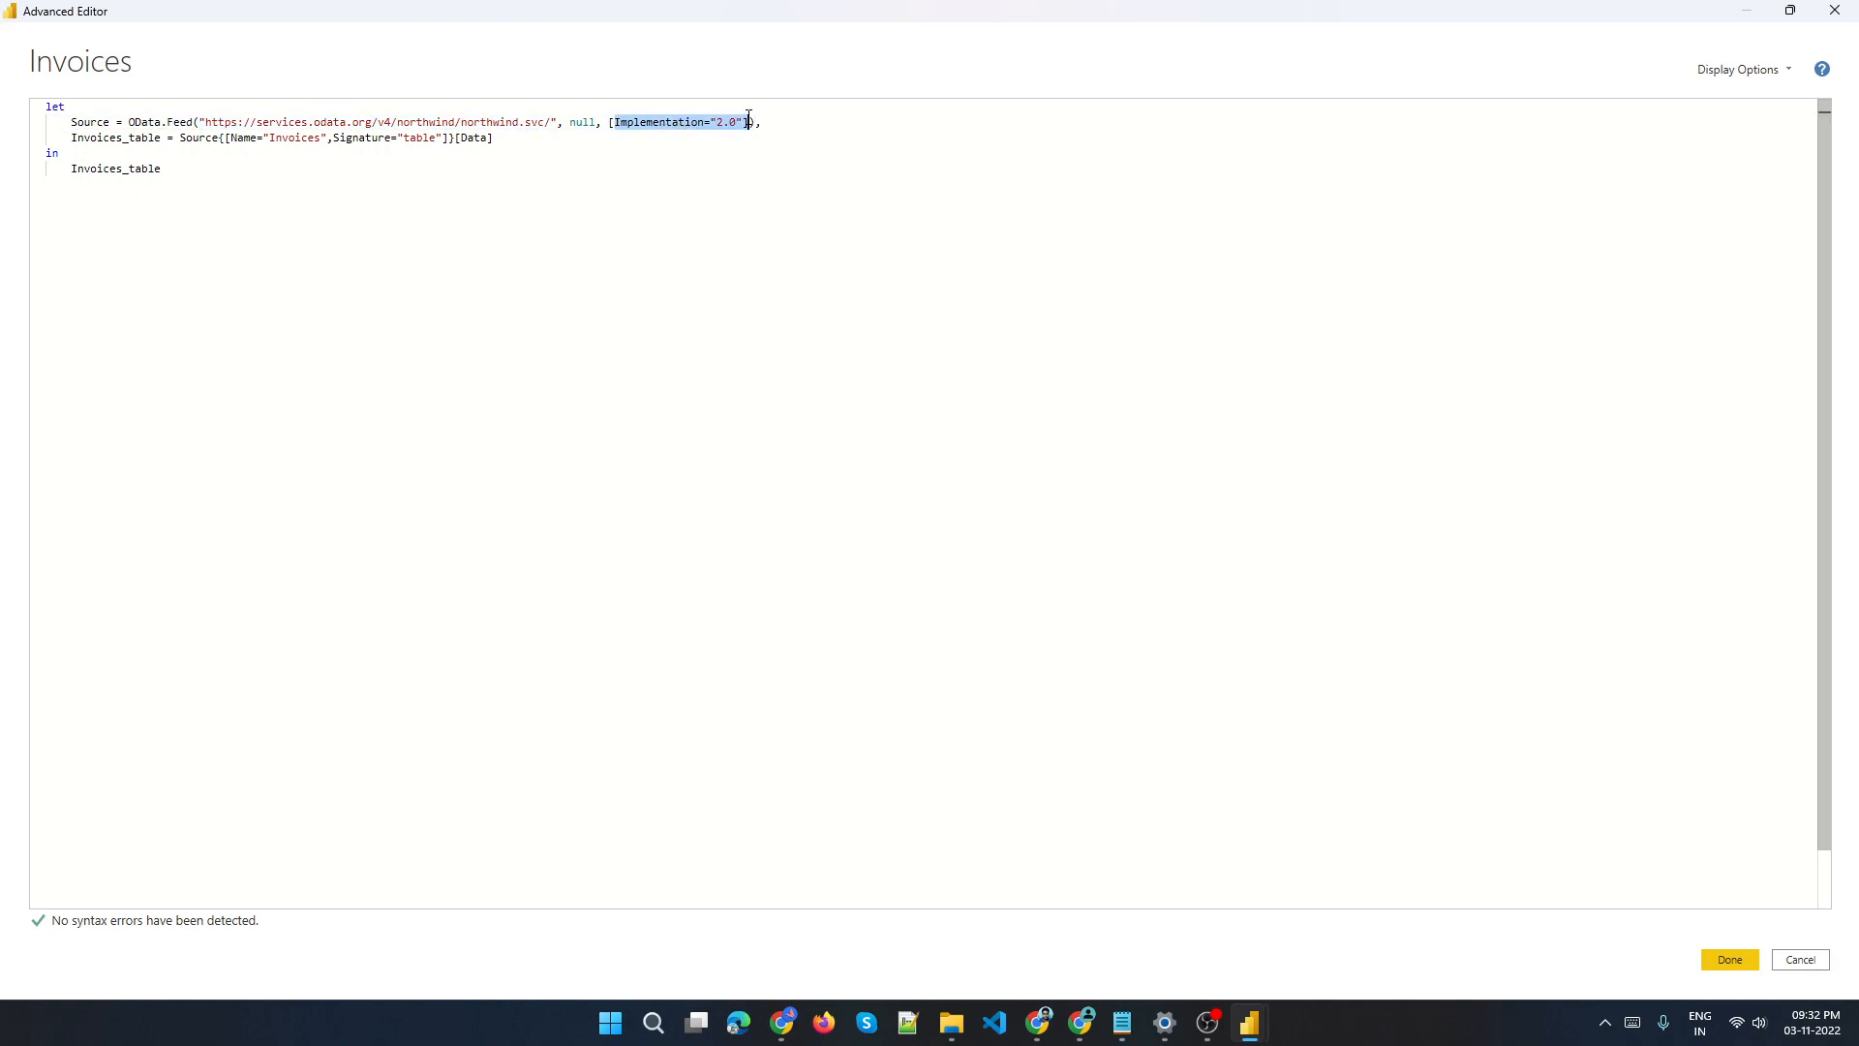
click(298, 139)
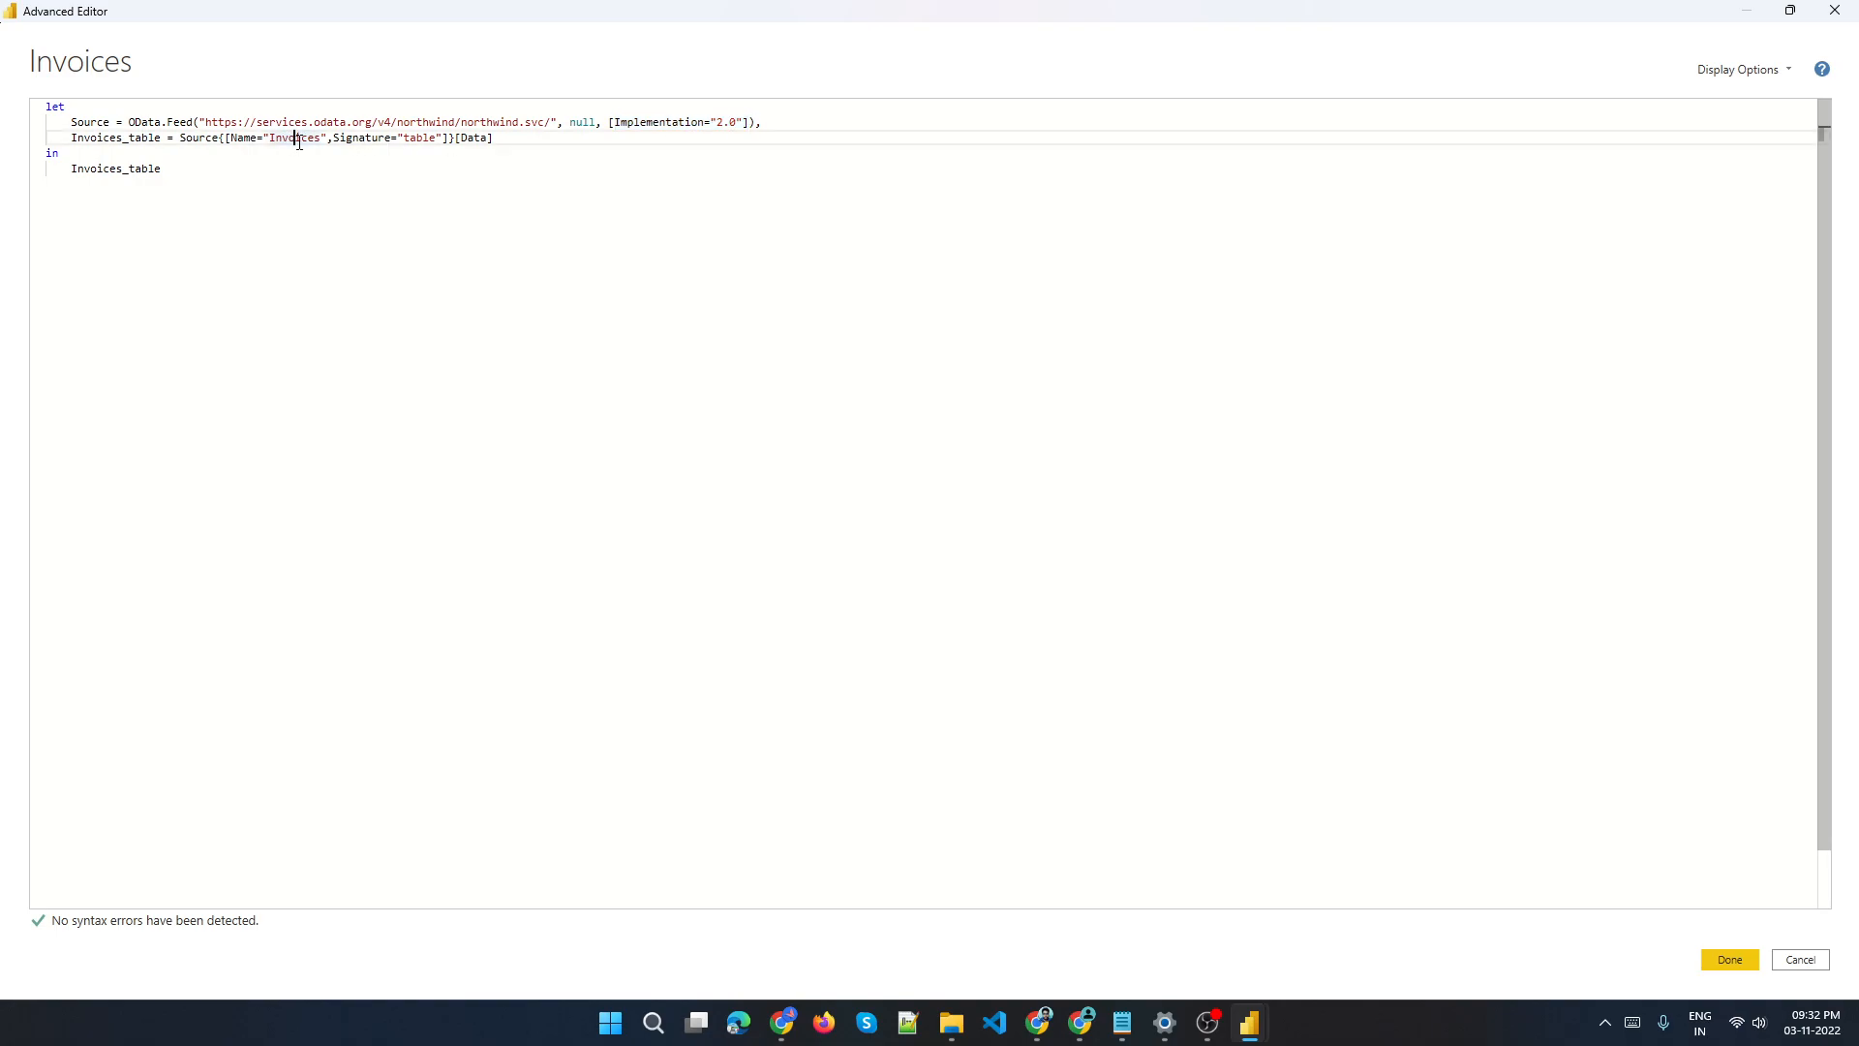
double_click(299, 142)
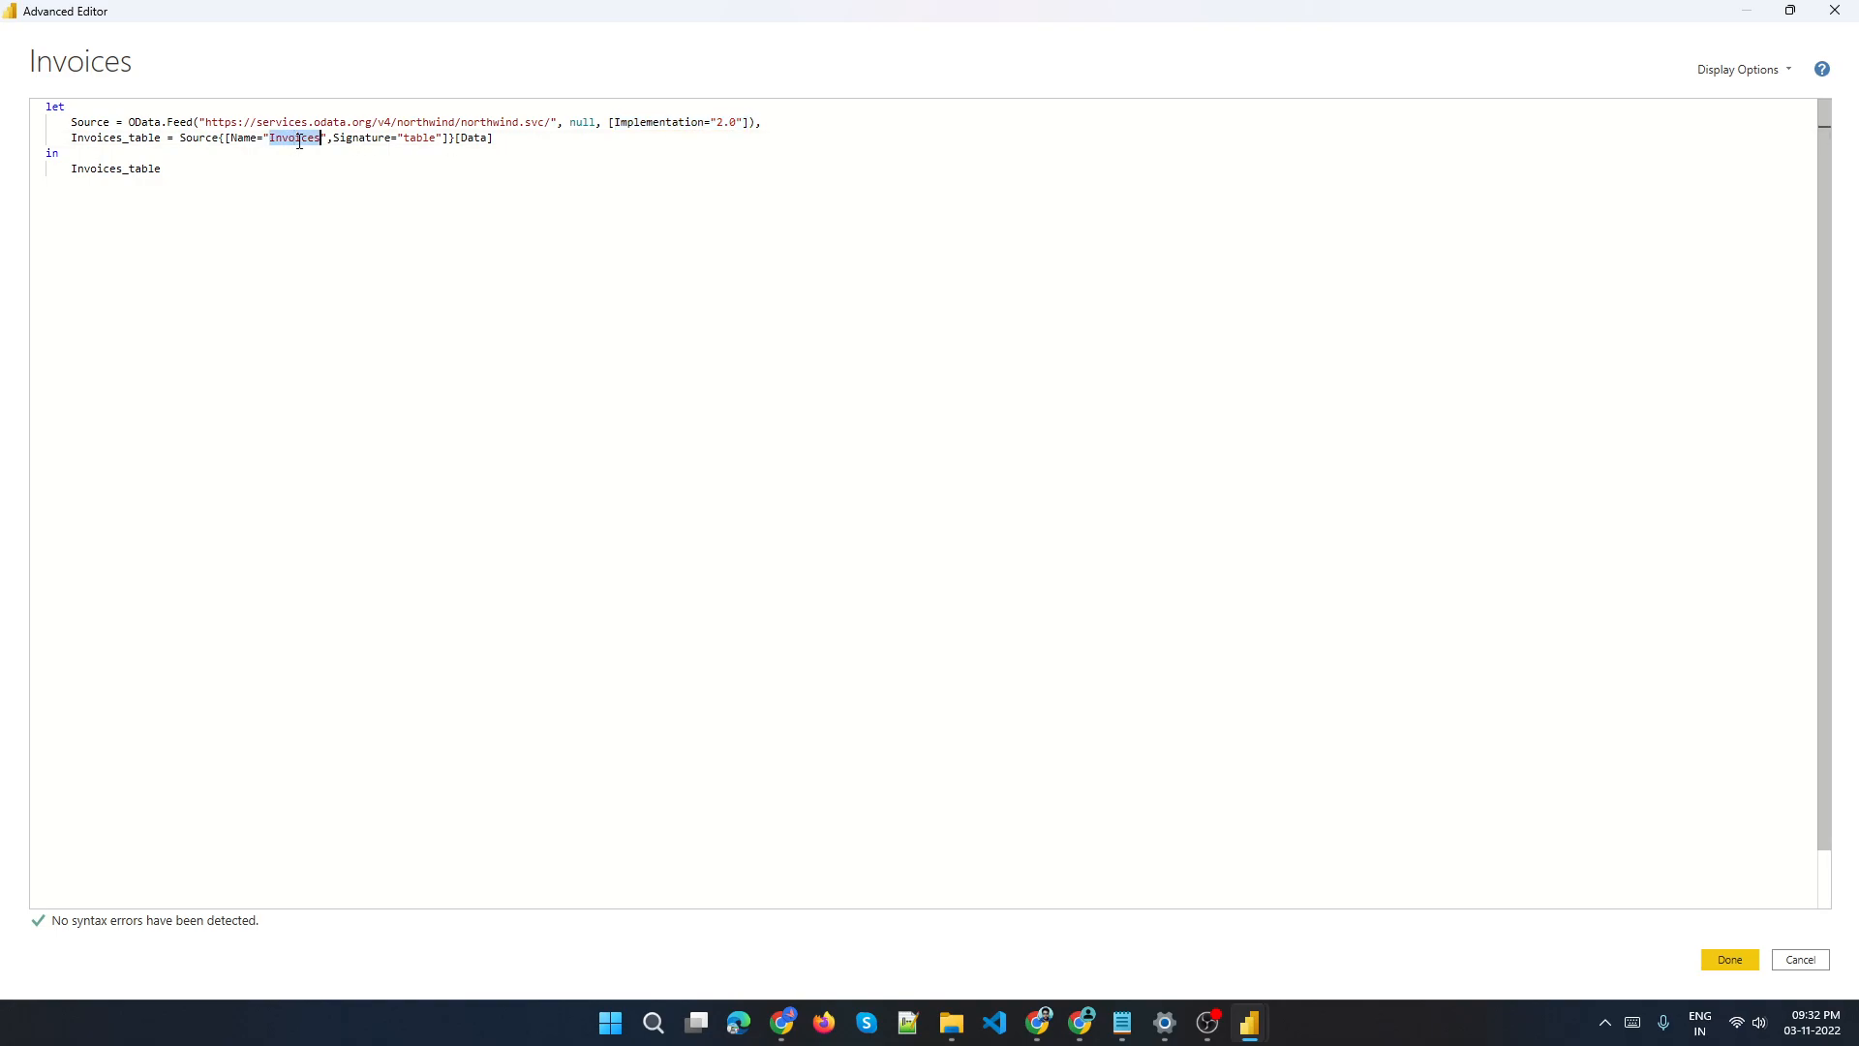
double_click(424, 138)
drag(259, 196, 54, 107)
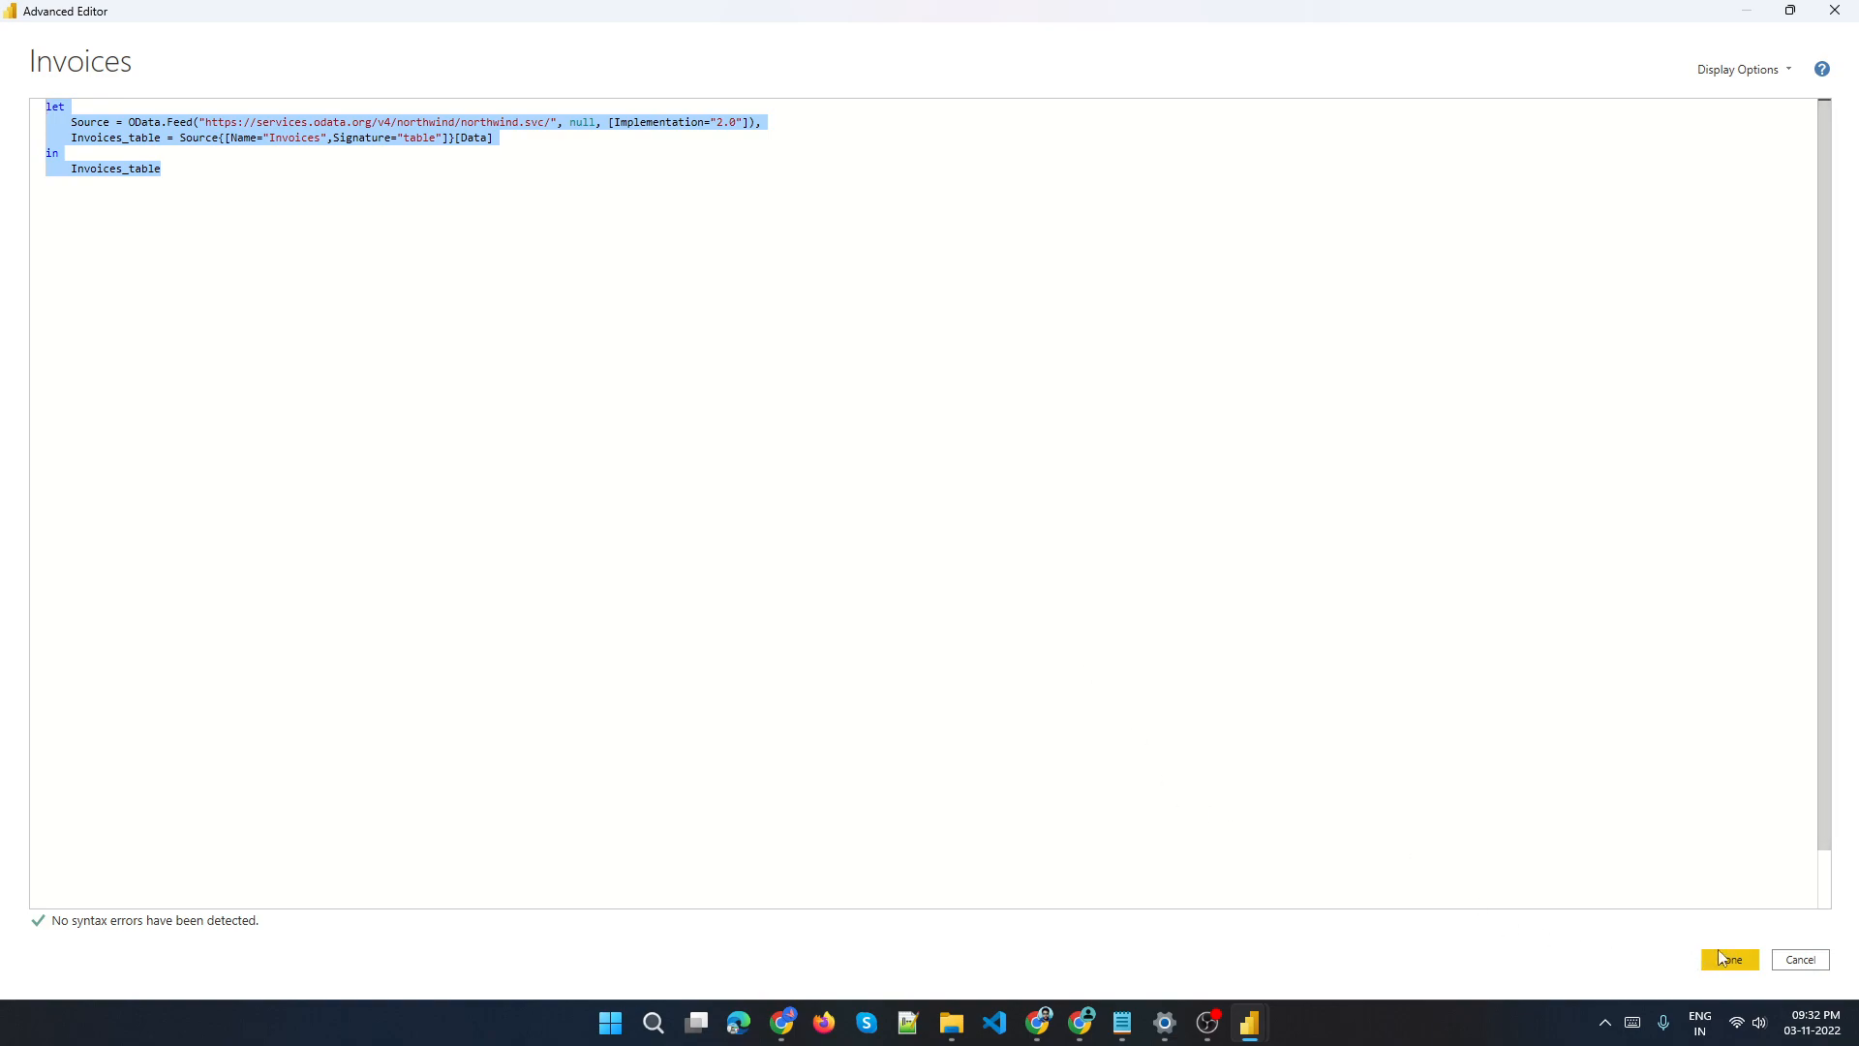
click(1817, 960)
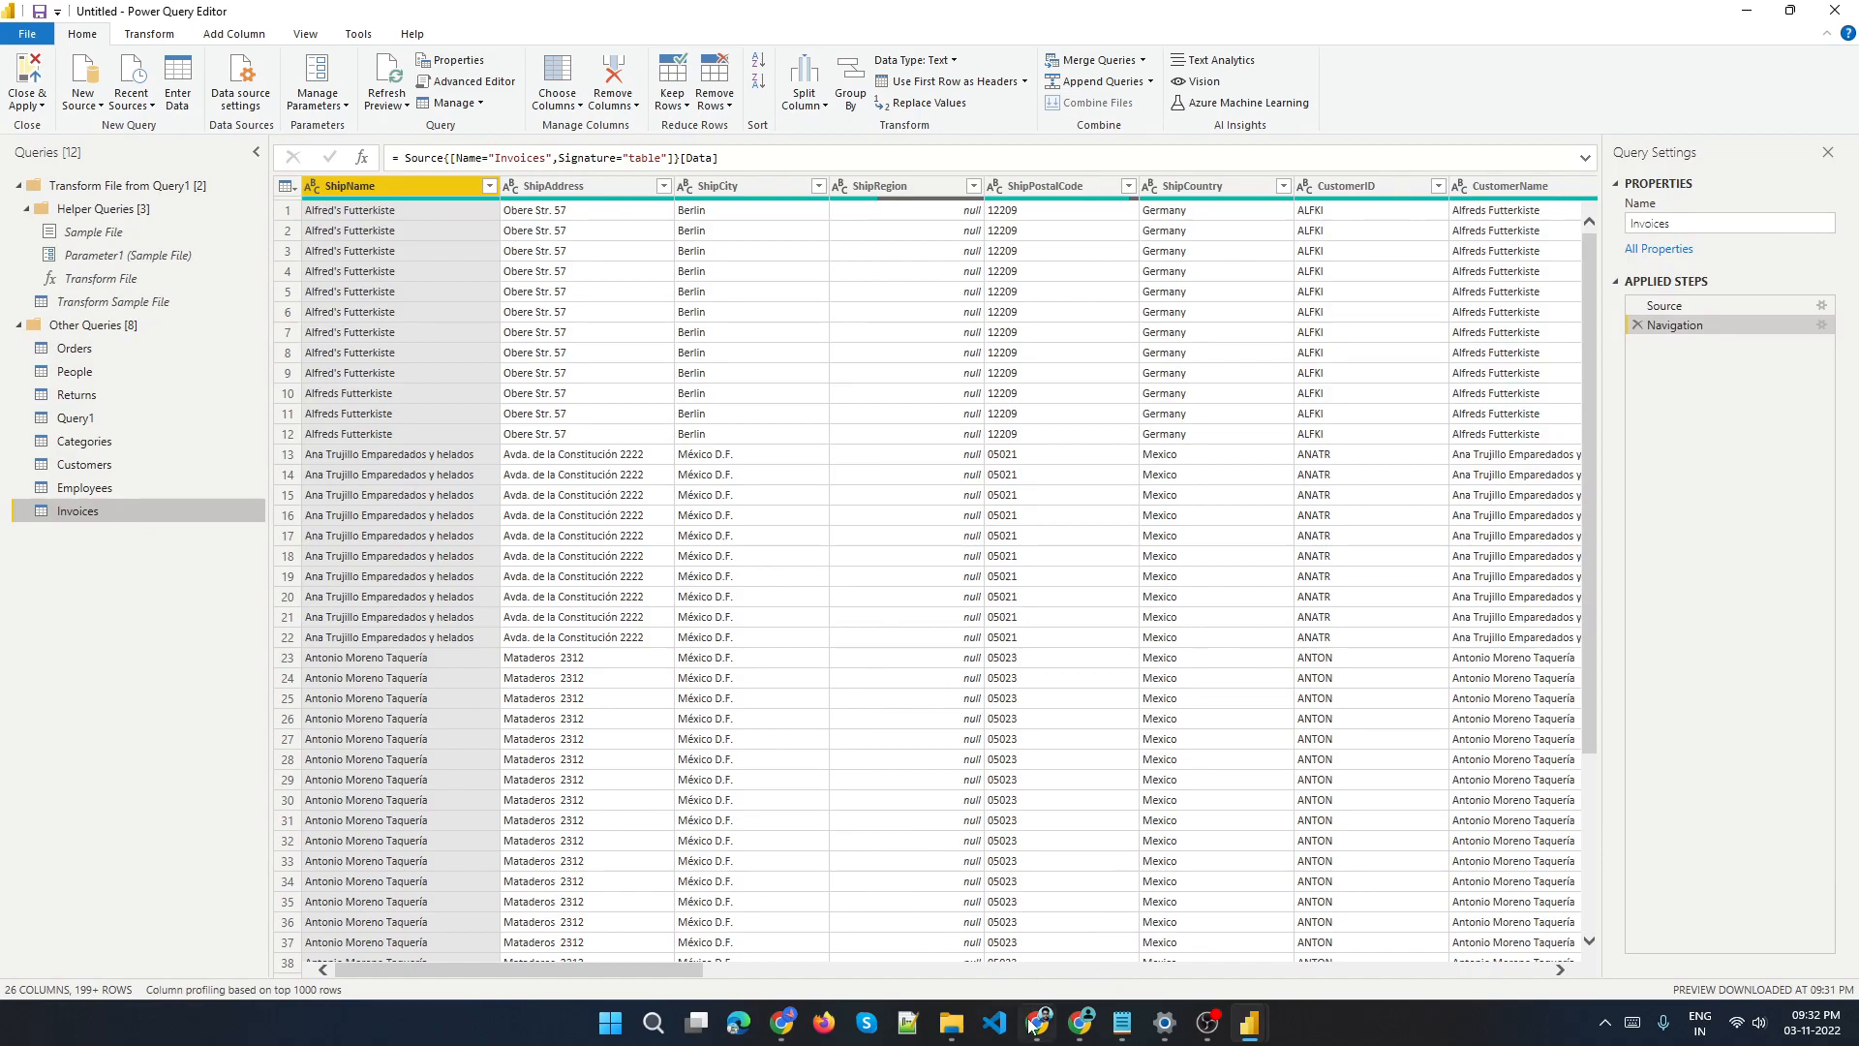
click(1122, 1022)
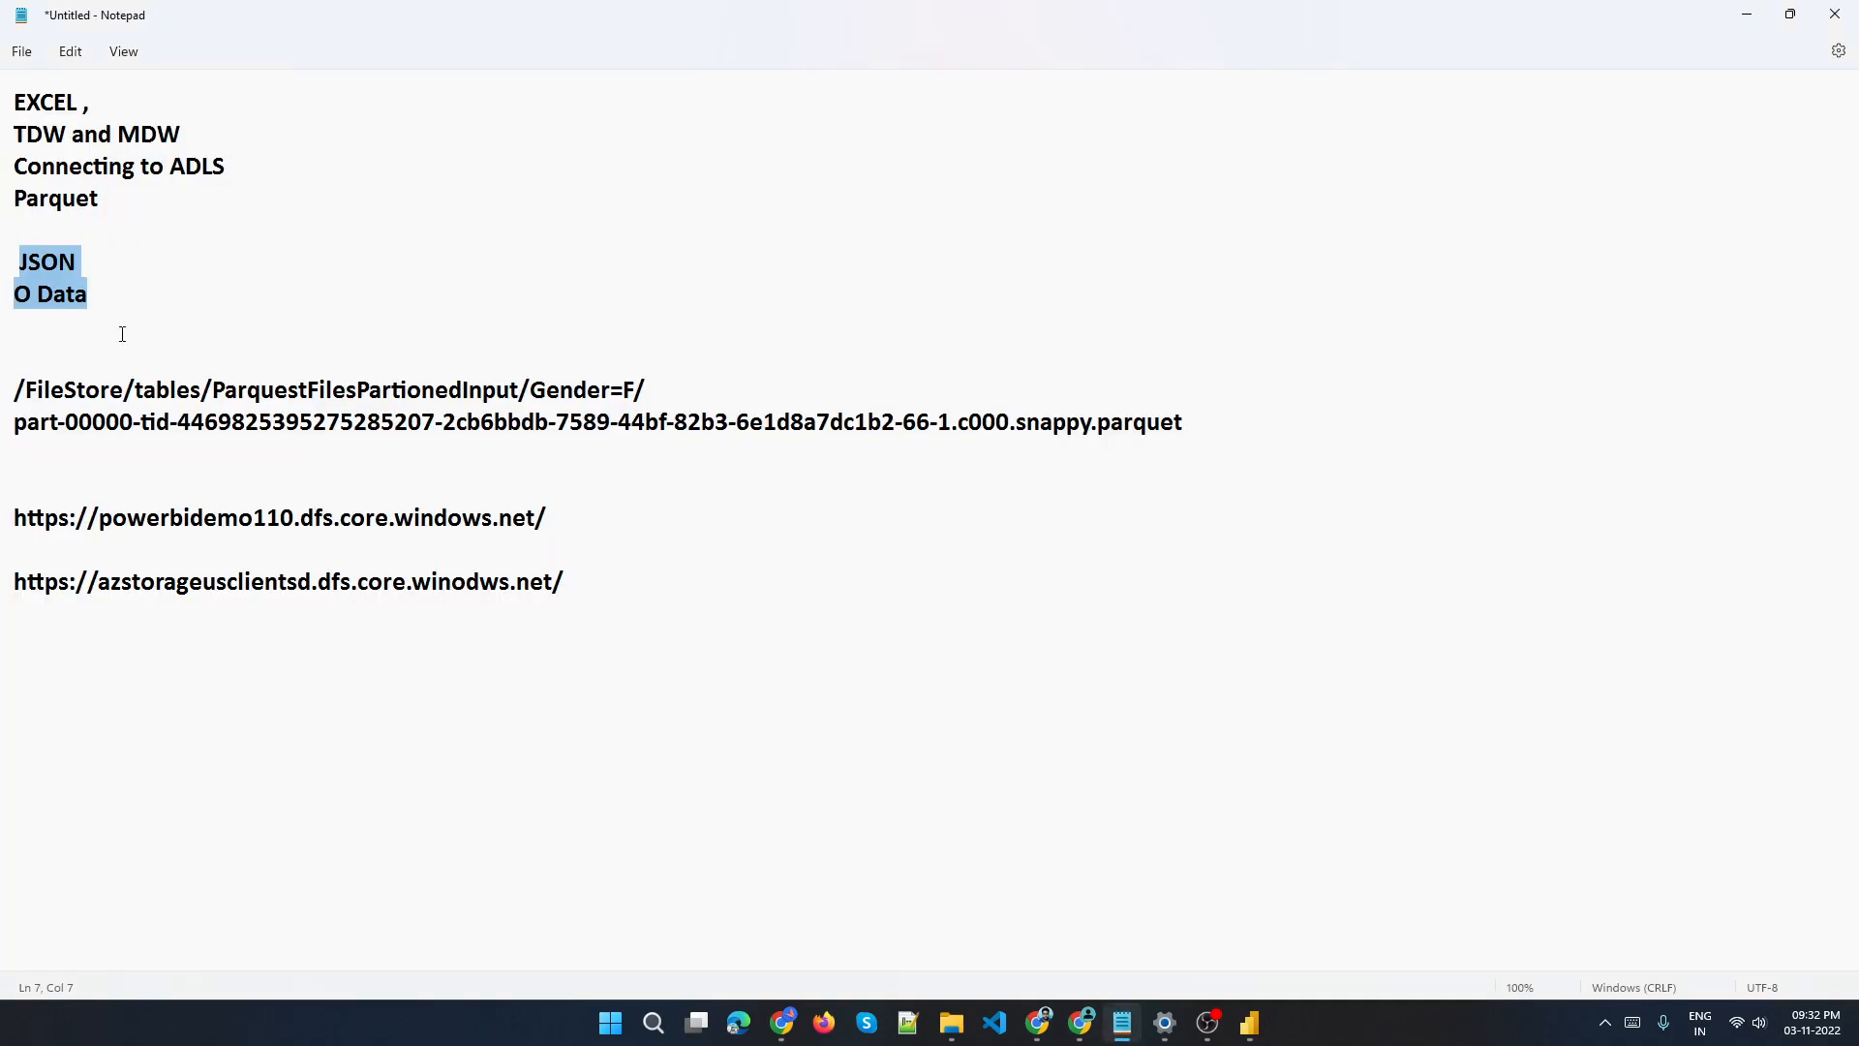
triple_click(72, 294)
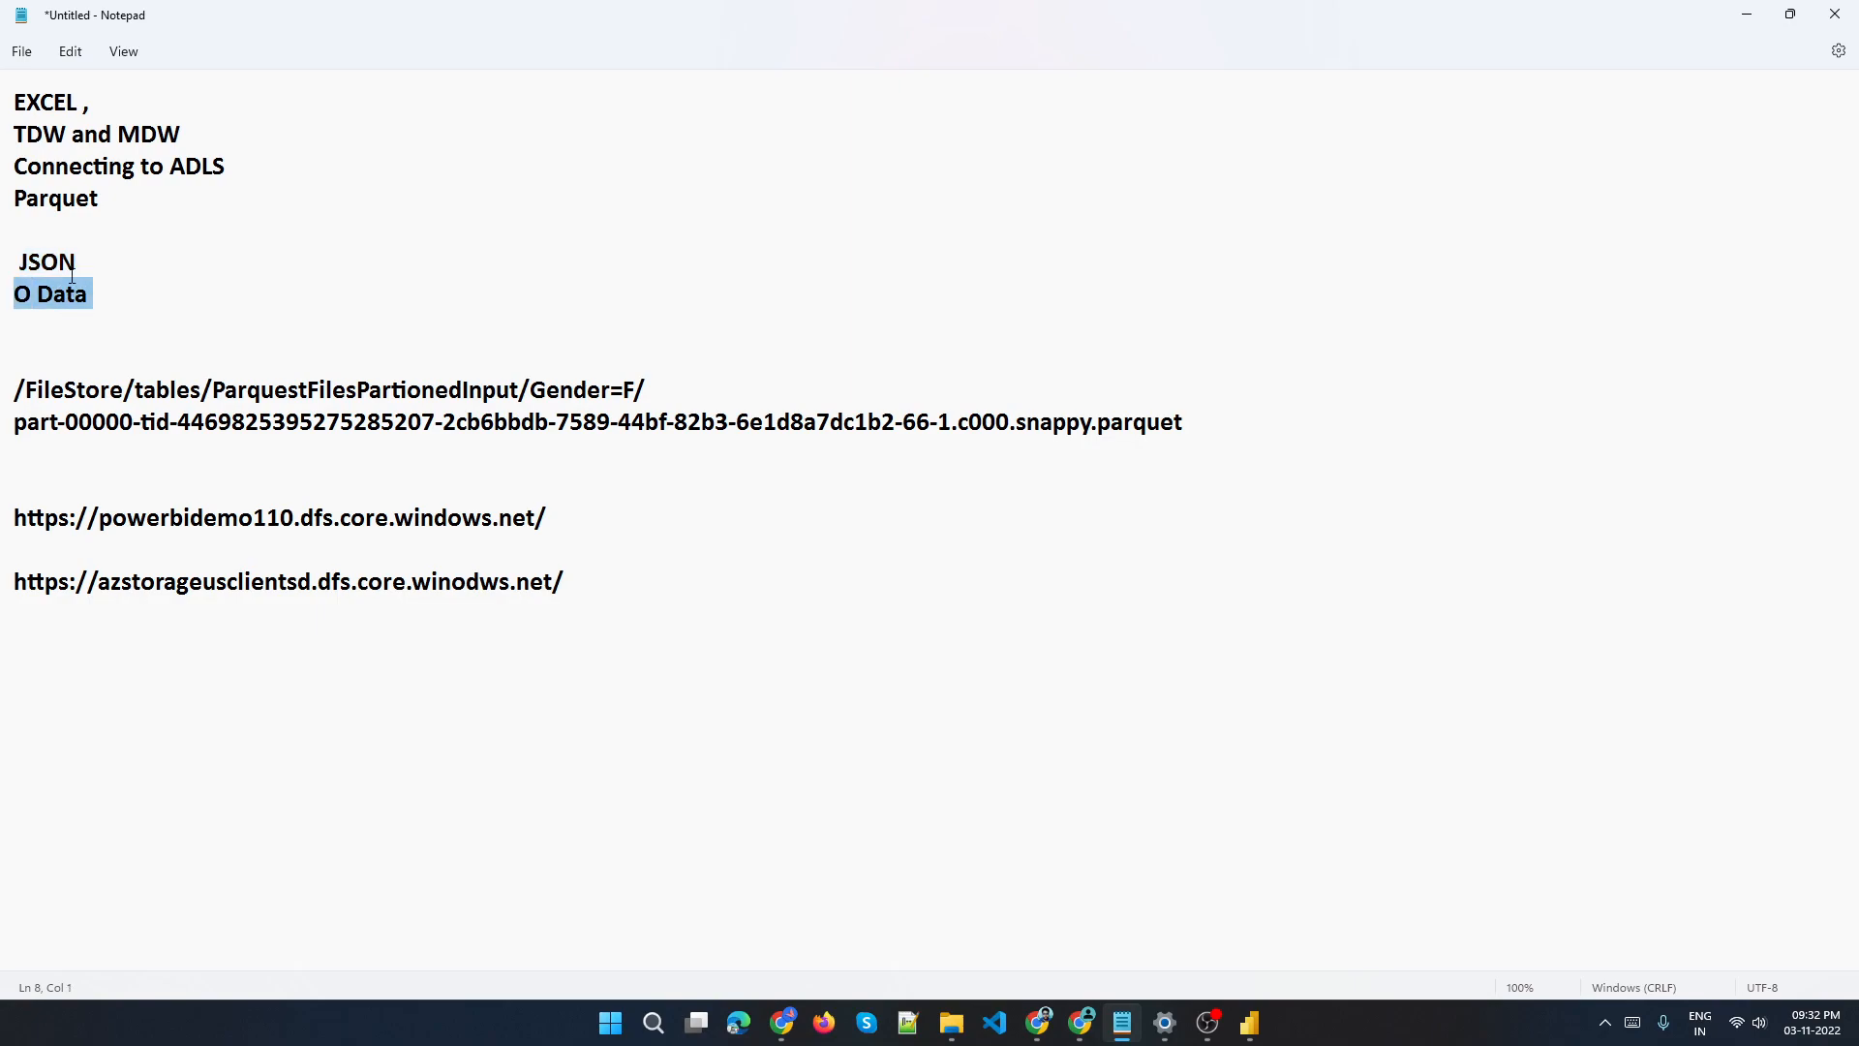
double_click(72, 275)
double_click(50, 266)
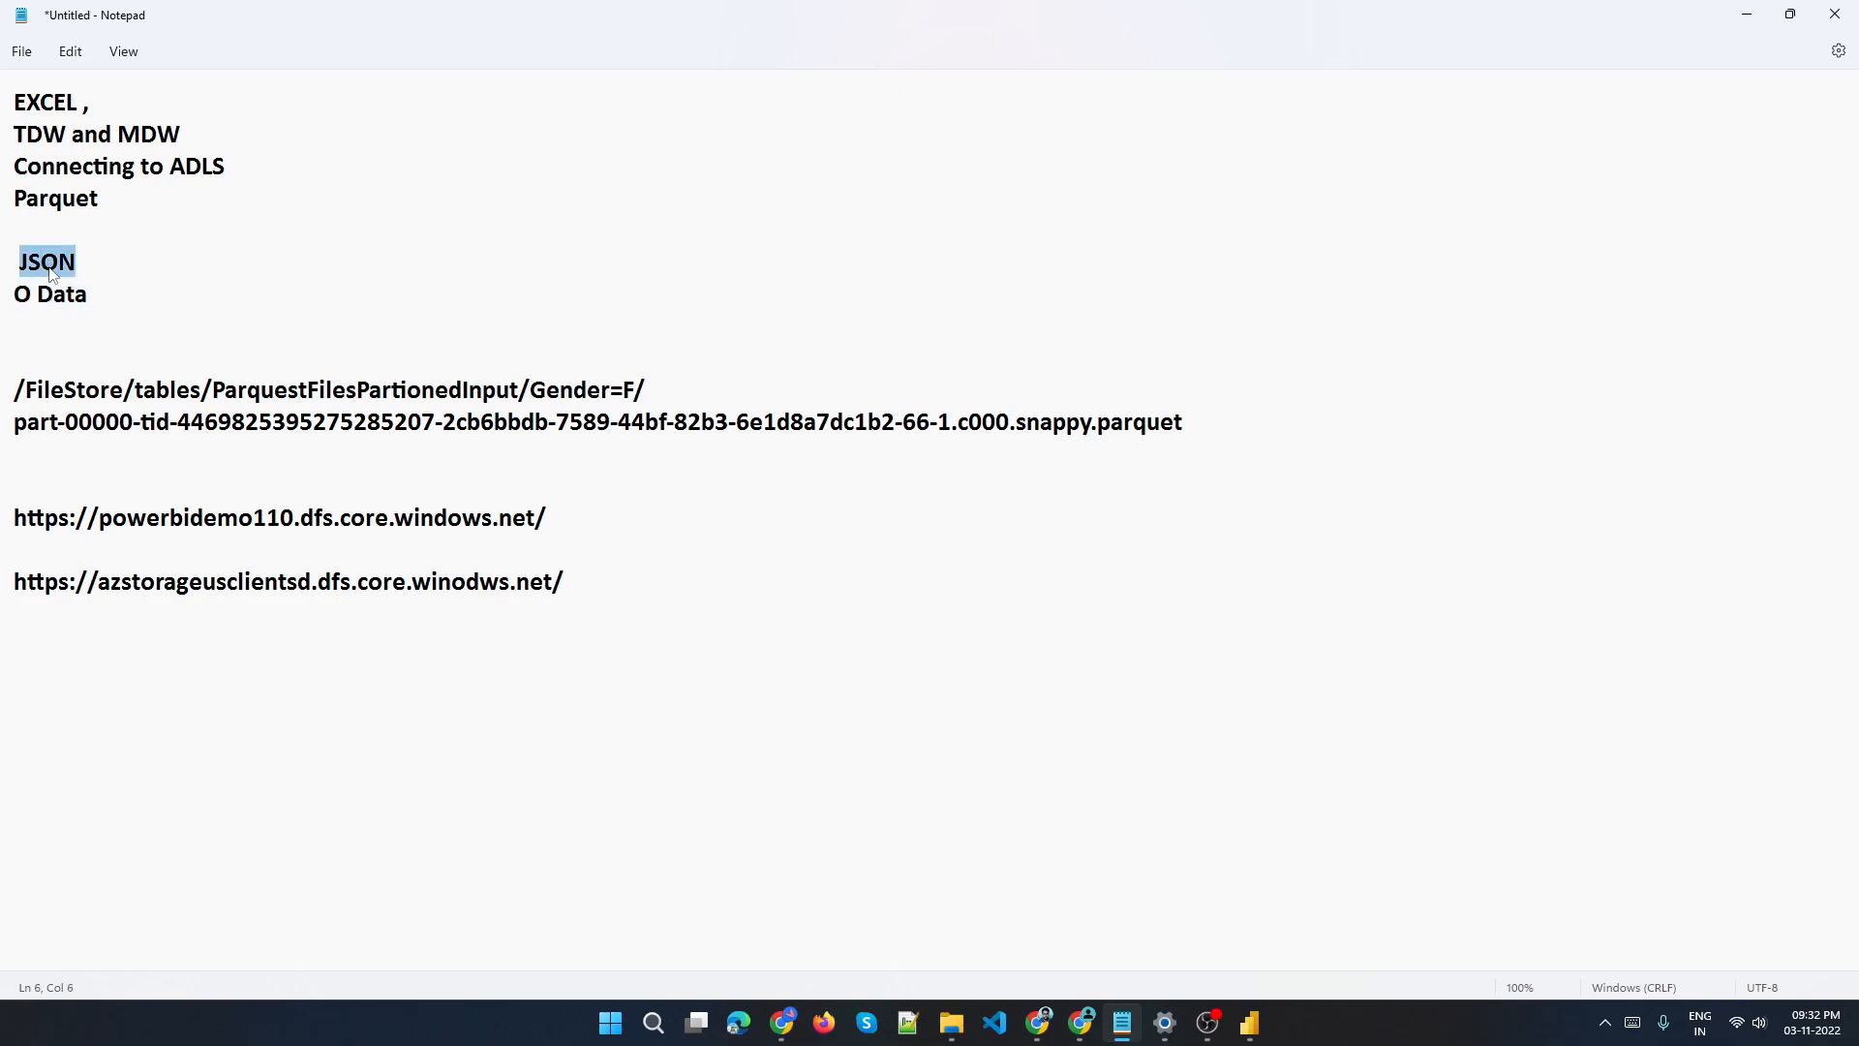
double_click(43, 101)
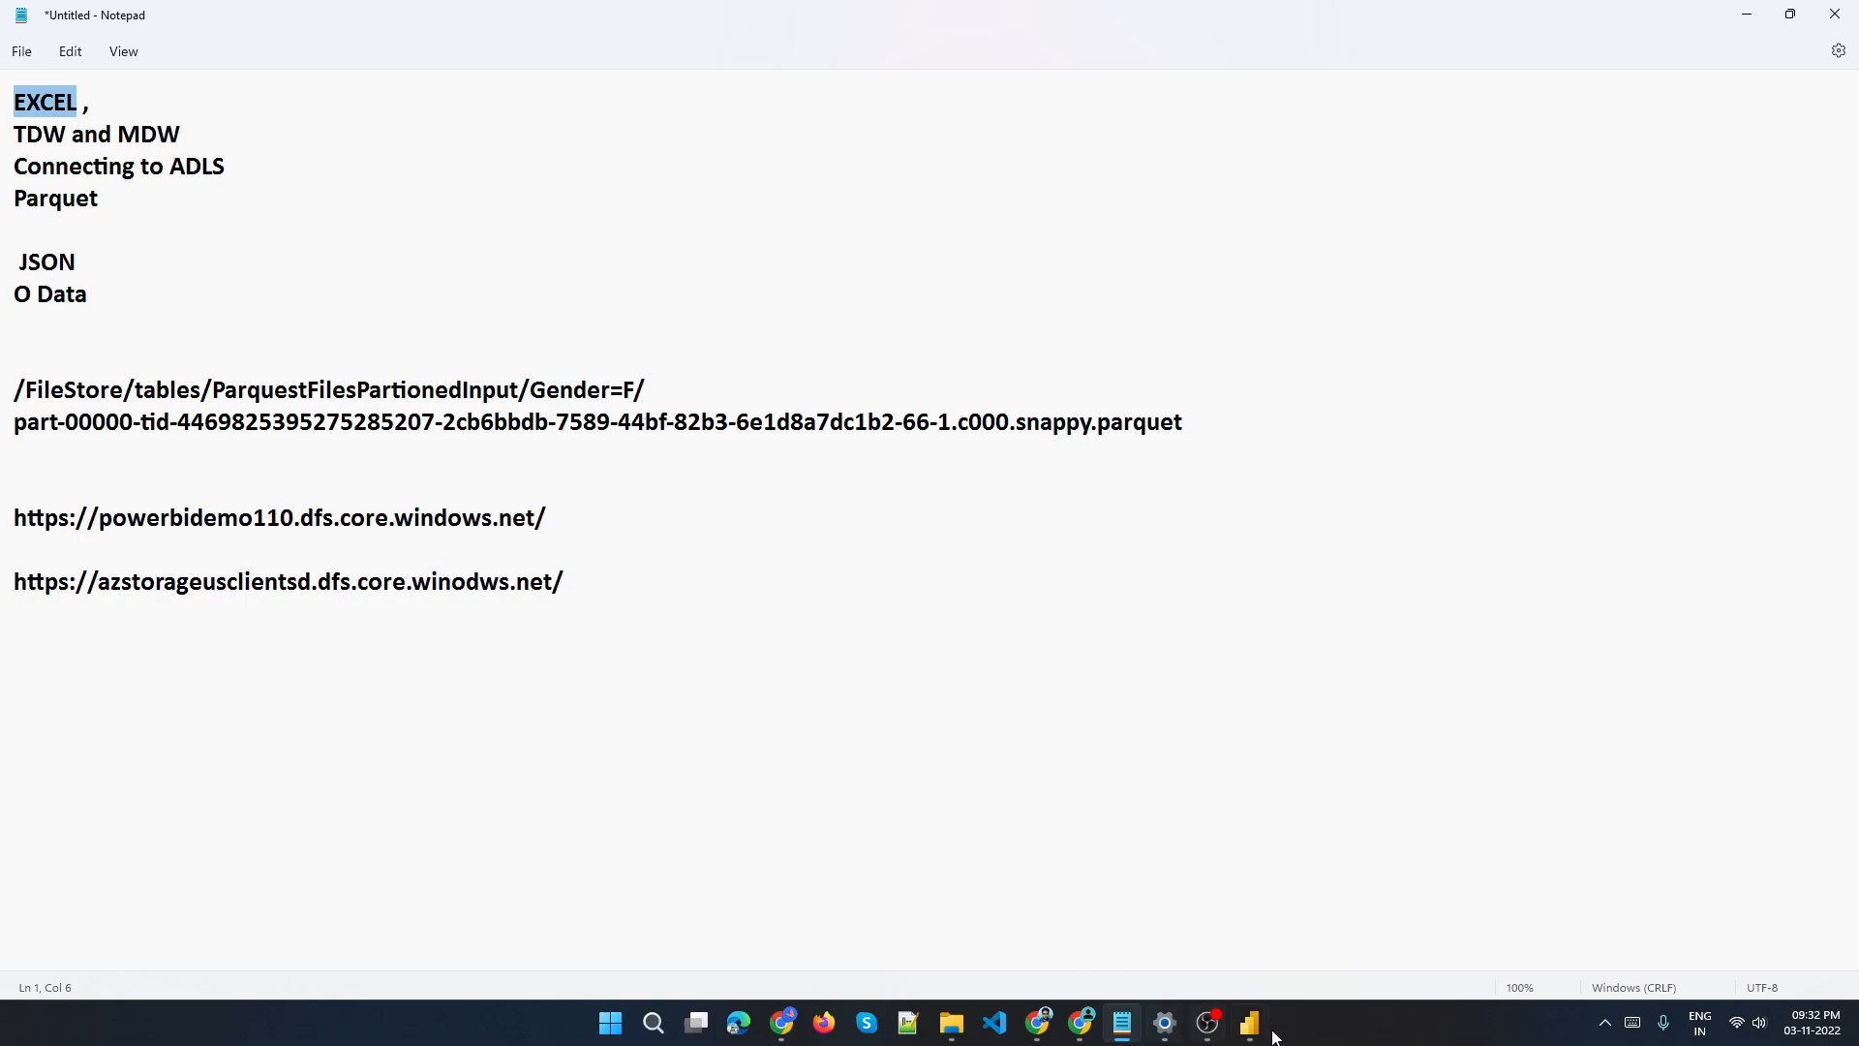
Step: From the Invoices query, open the full data connector list, then close it without choosing one
mouse_move(1253, 1026)
click(1296, 927)
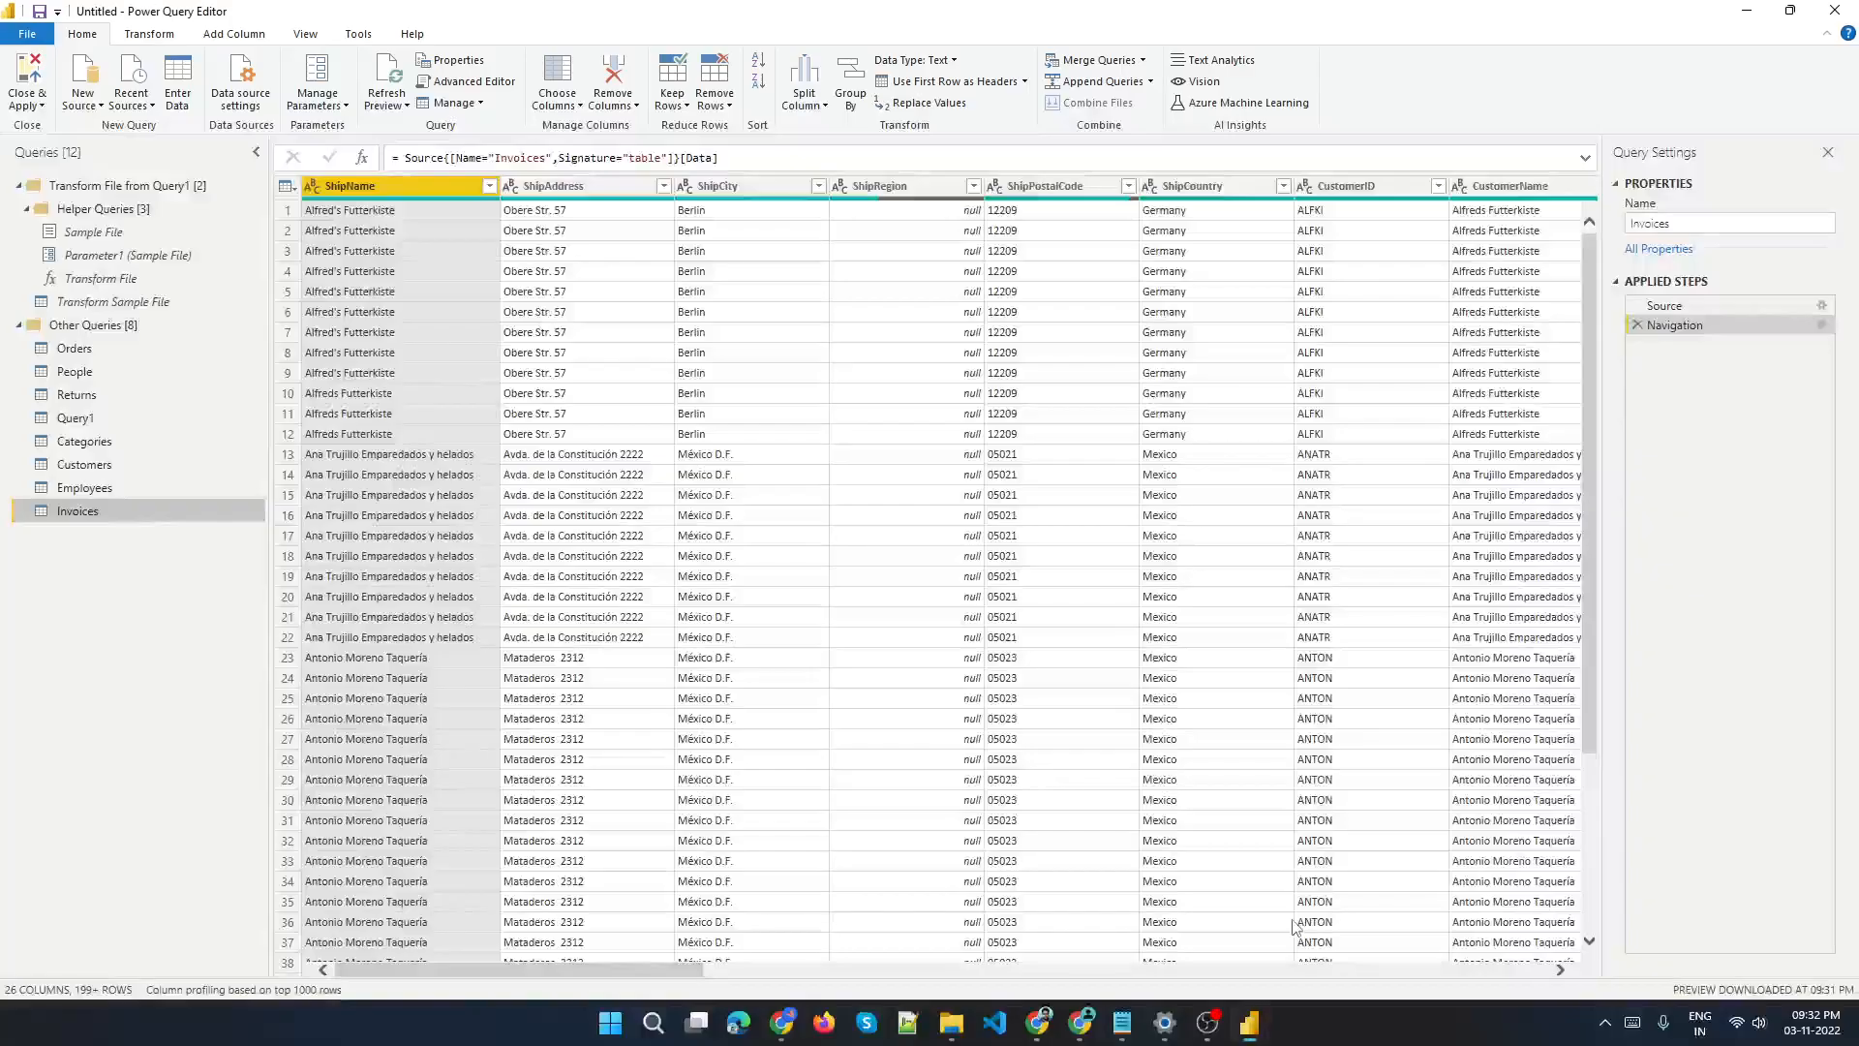
click(83, 97)
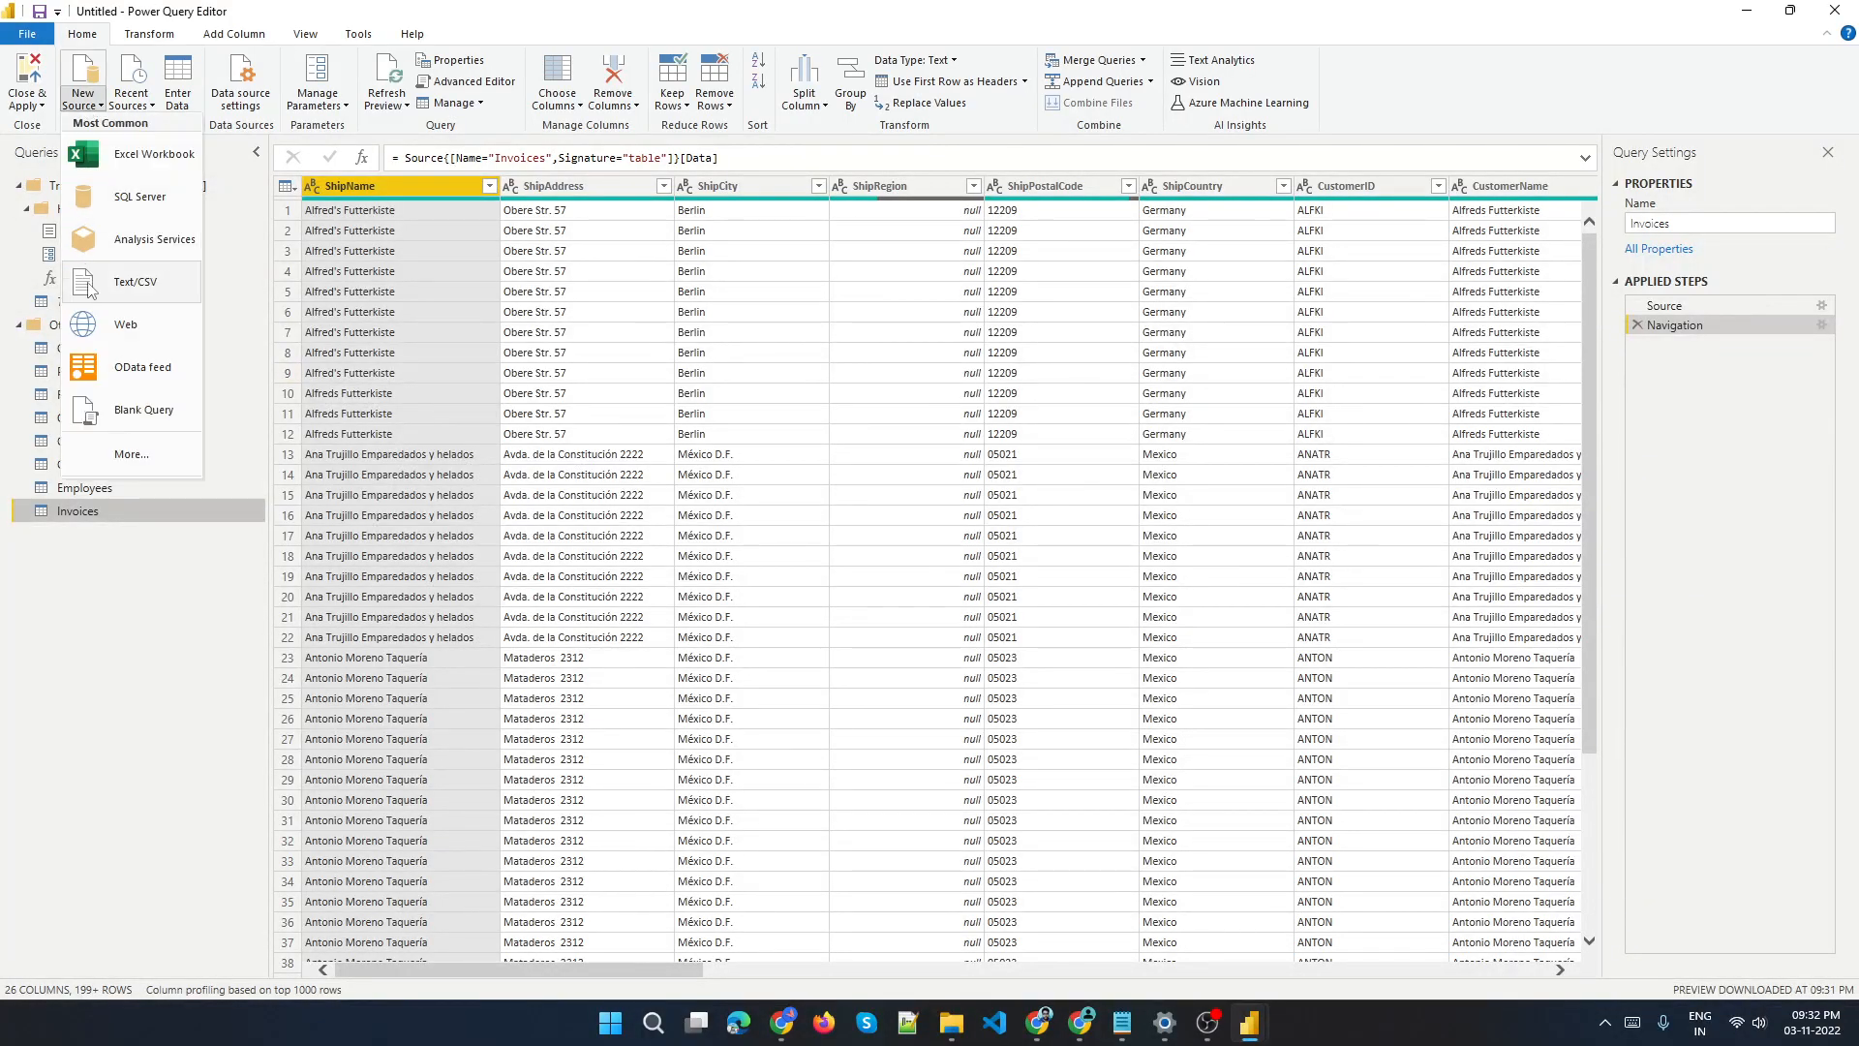
click(133, 459)
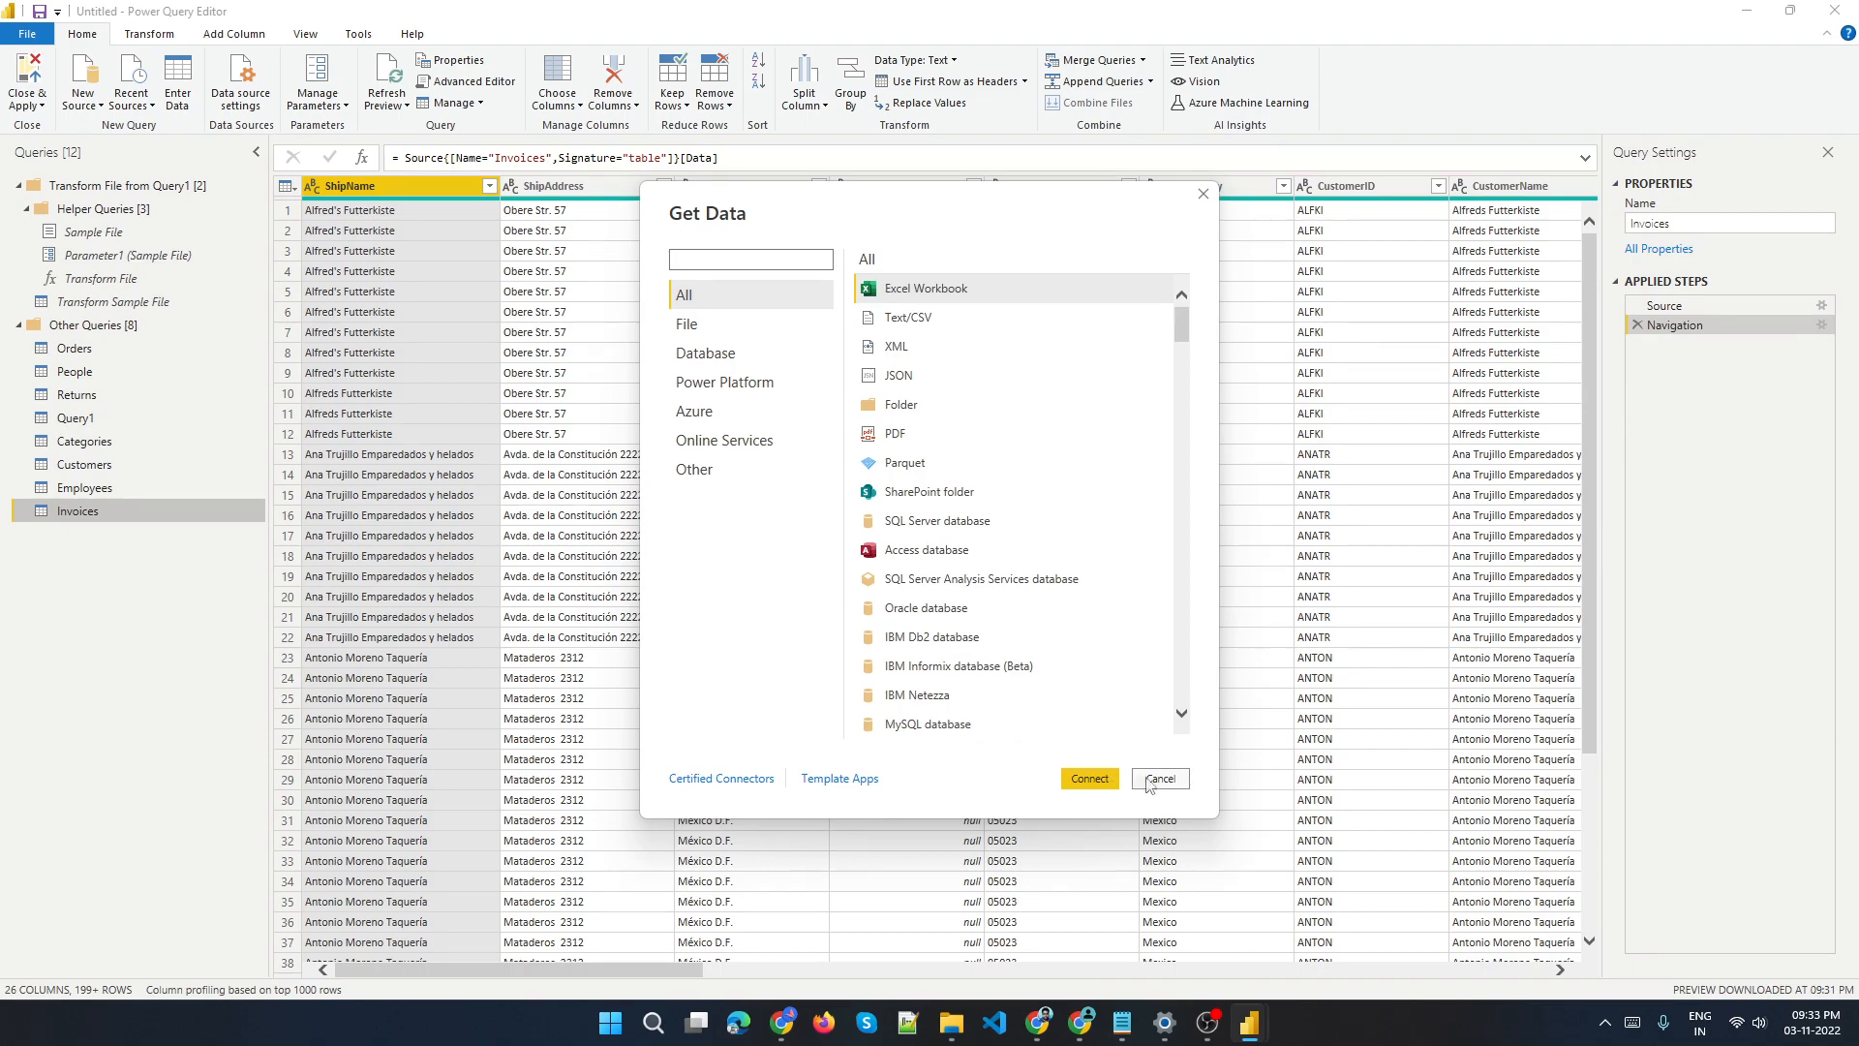
click(1159, 779)
key(alt+Tab)
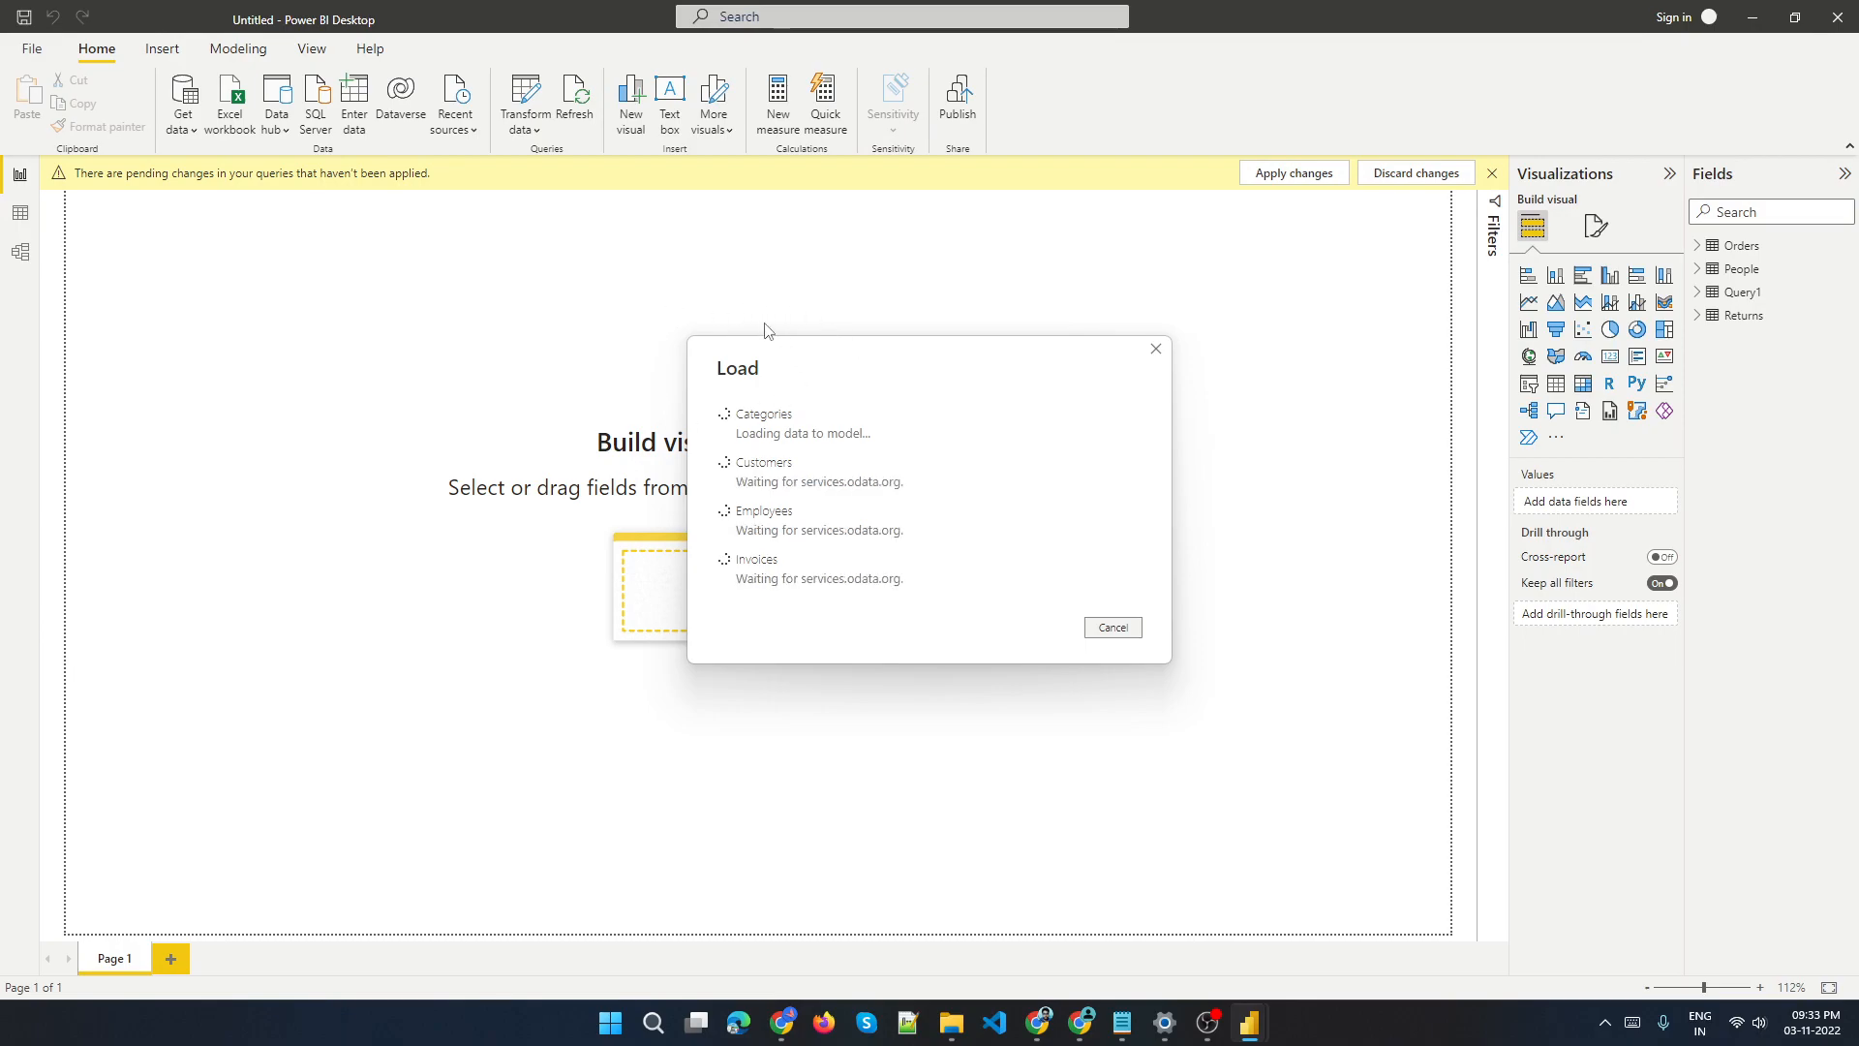
Step: Choose the JSON connector from the full Get Data catalogue
click(188, 130)
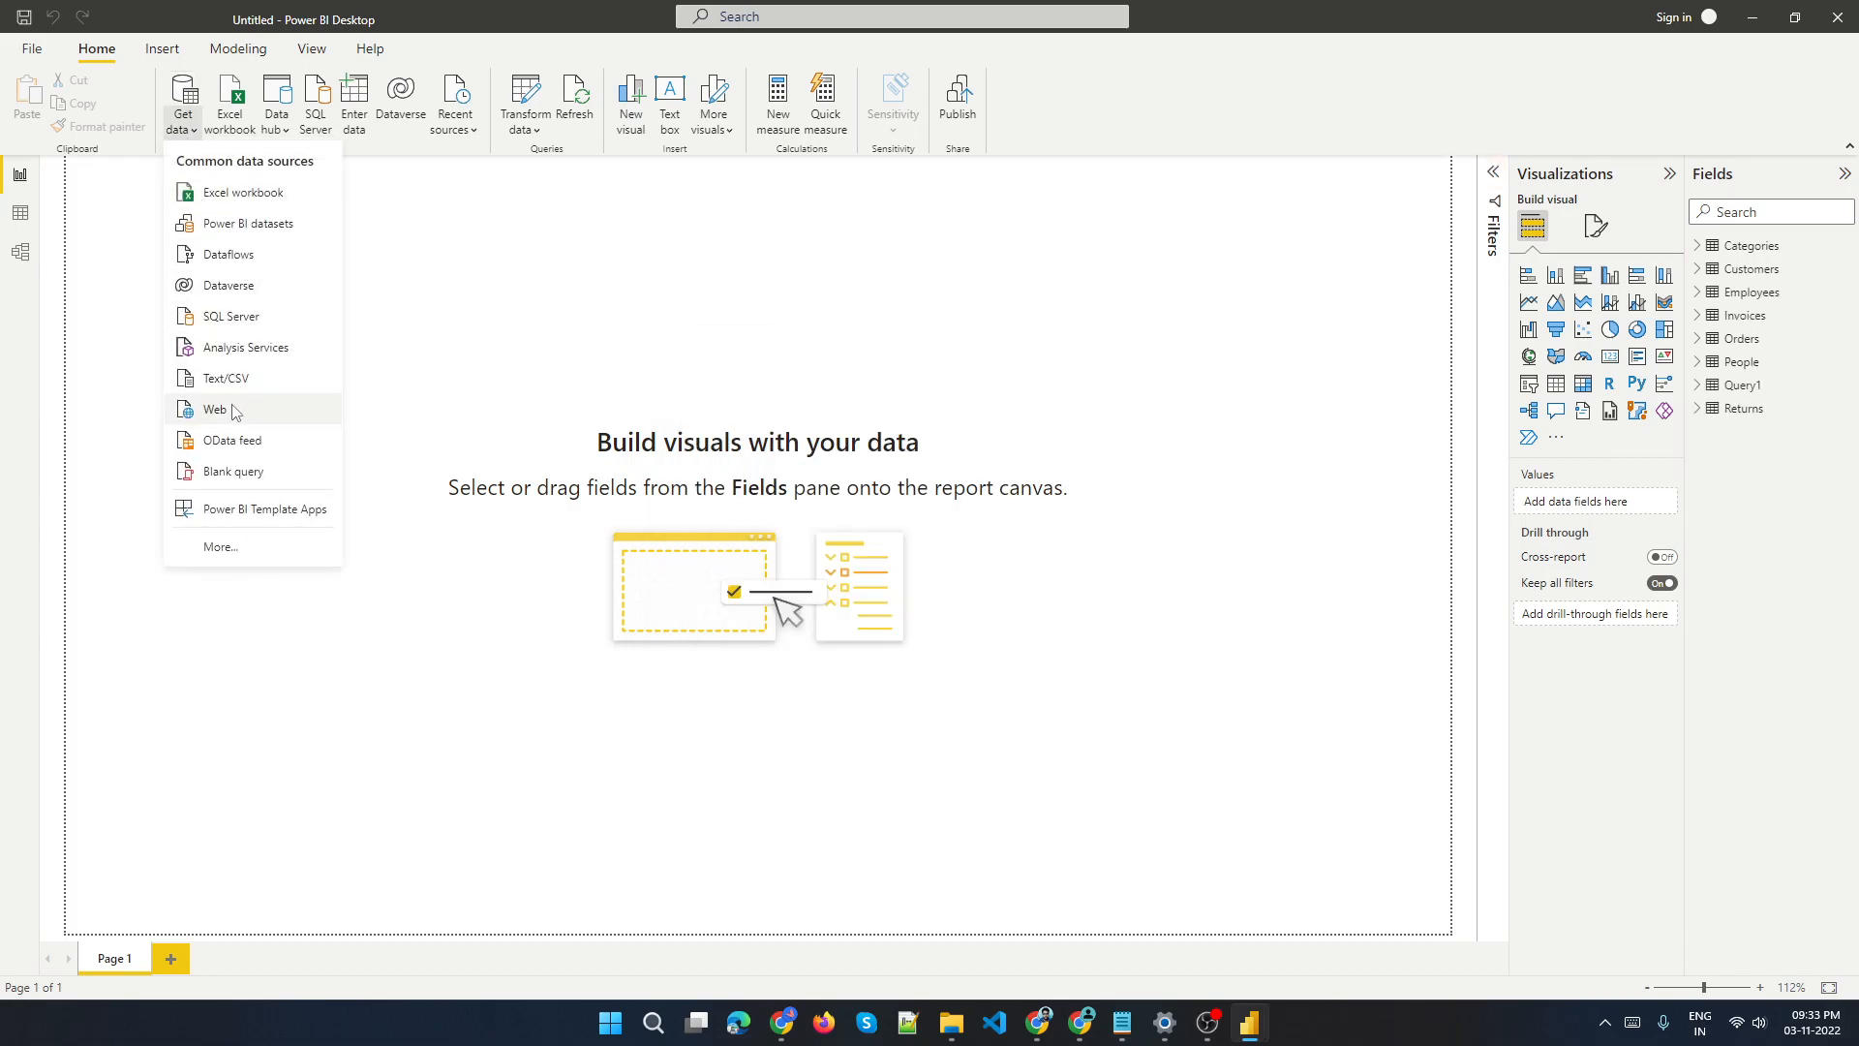
click(223, 550)
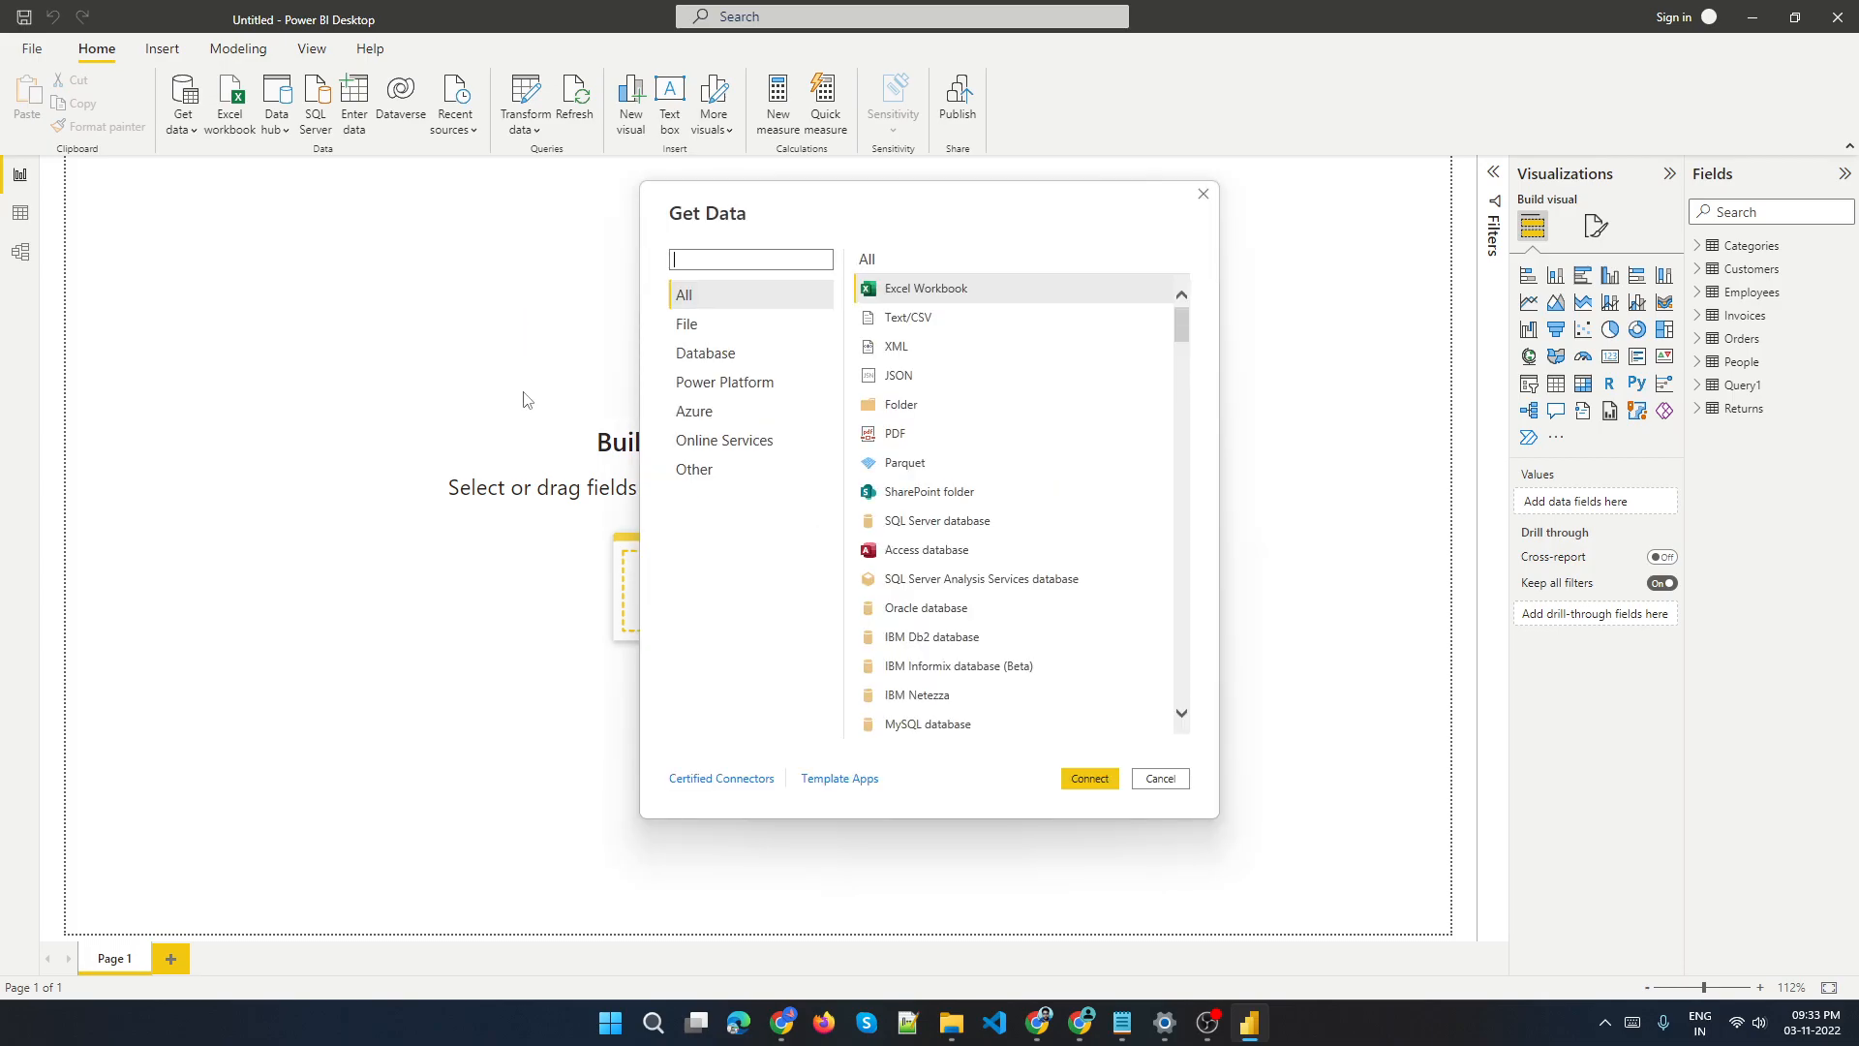
click(911, 376)
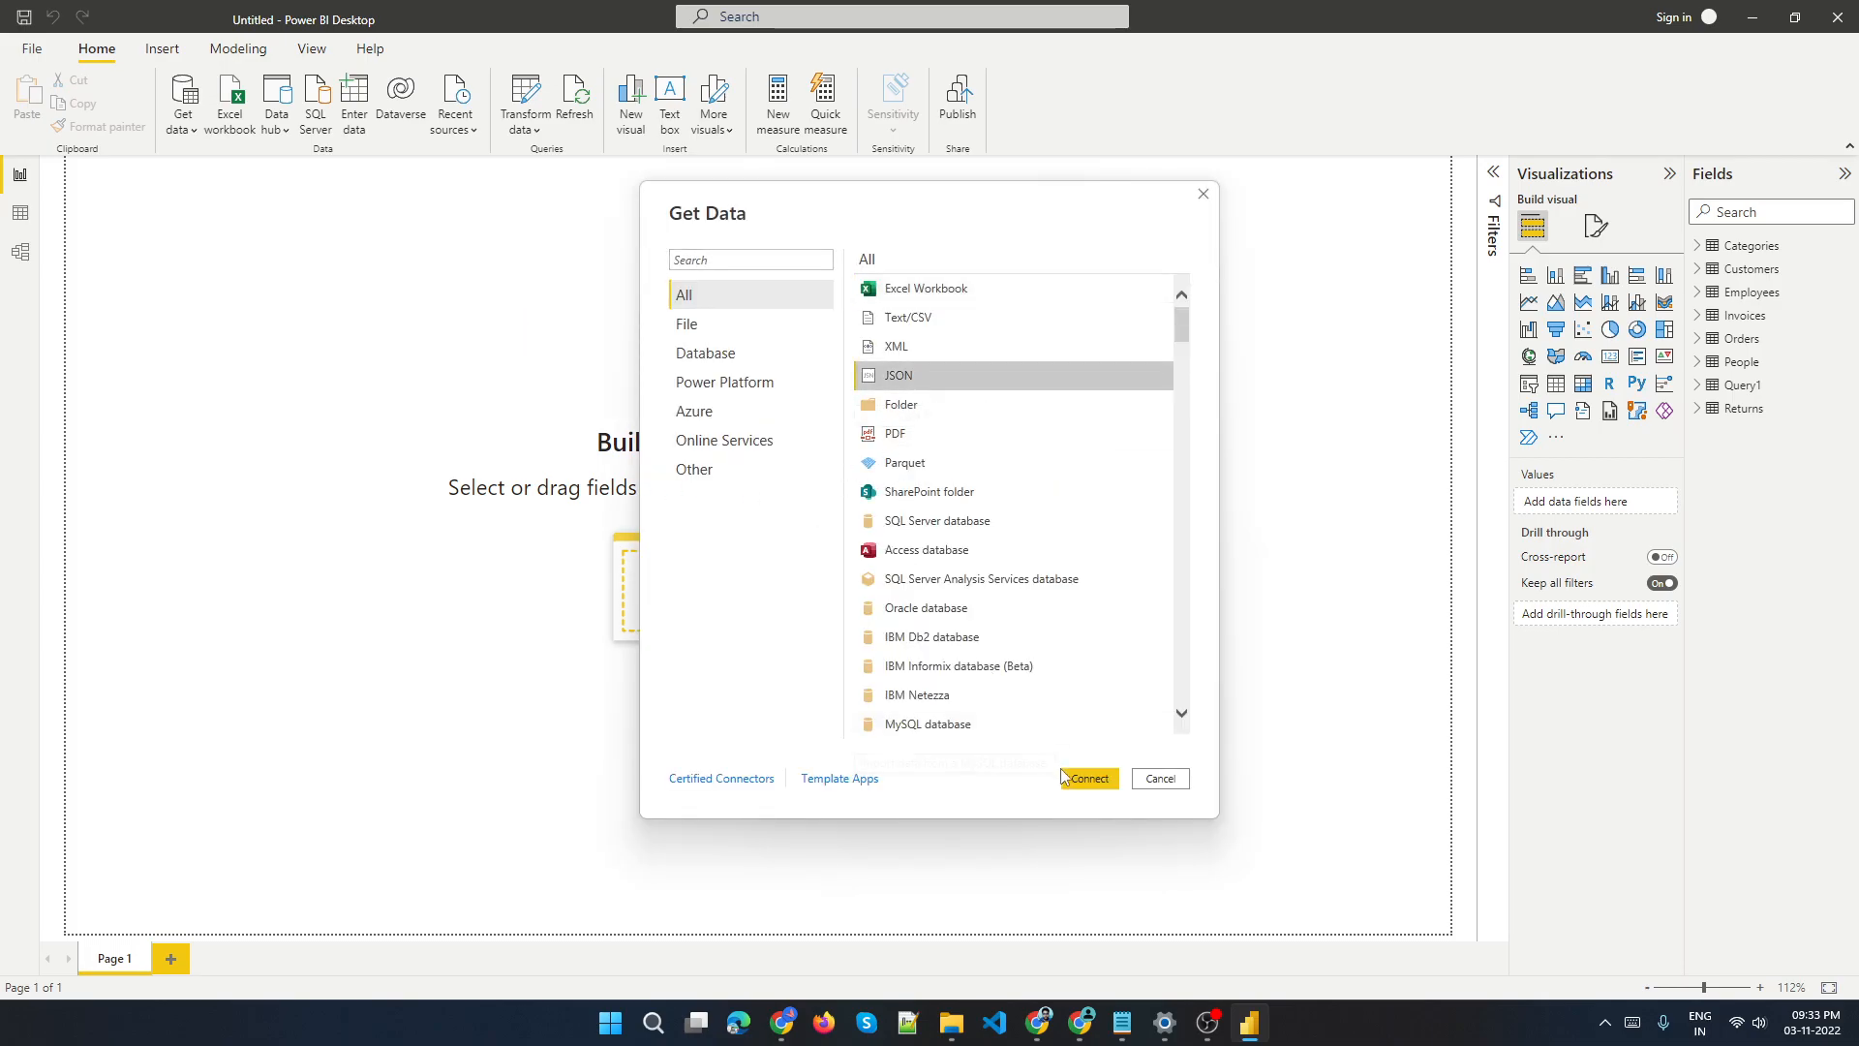
click(1090, 782)
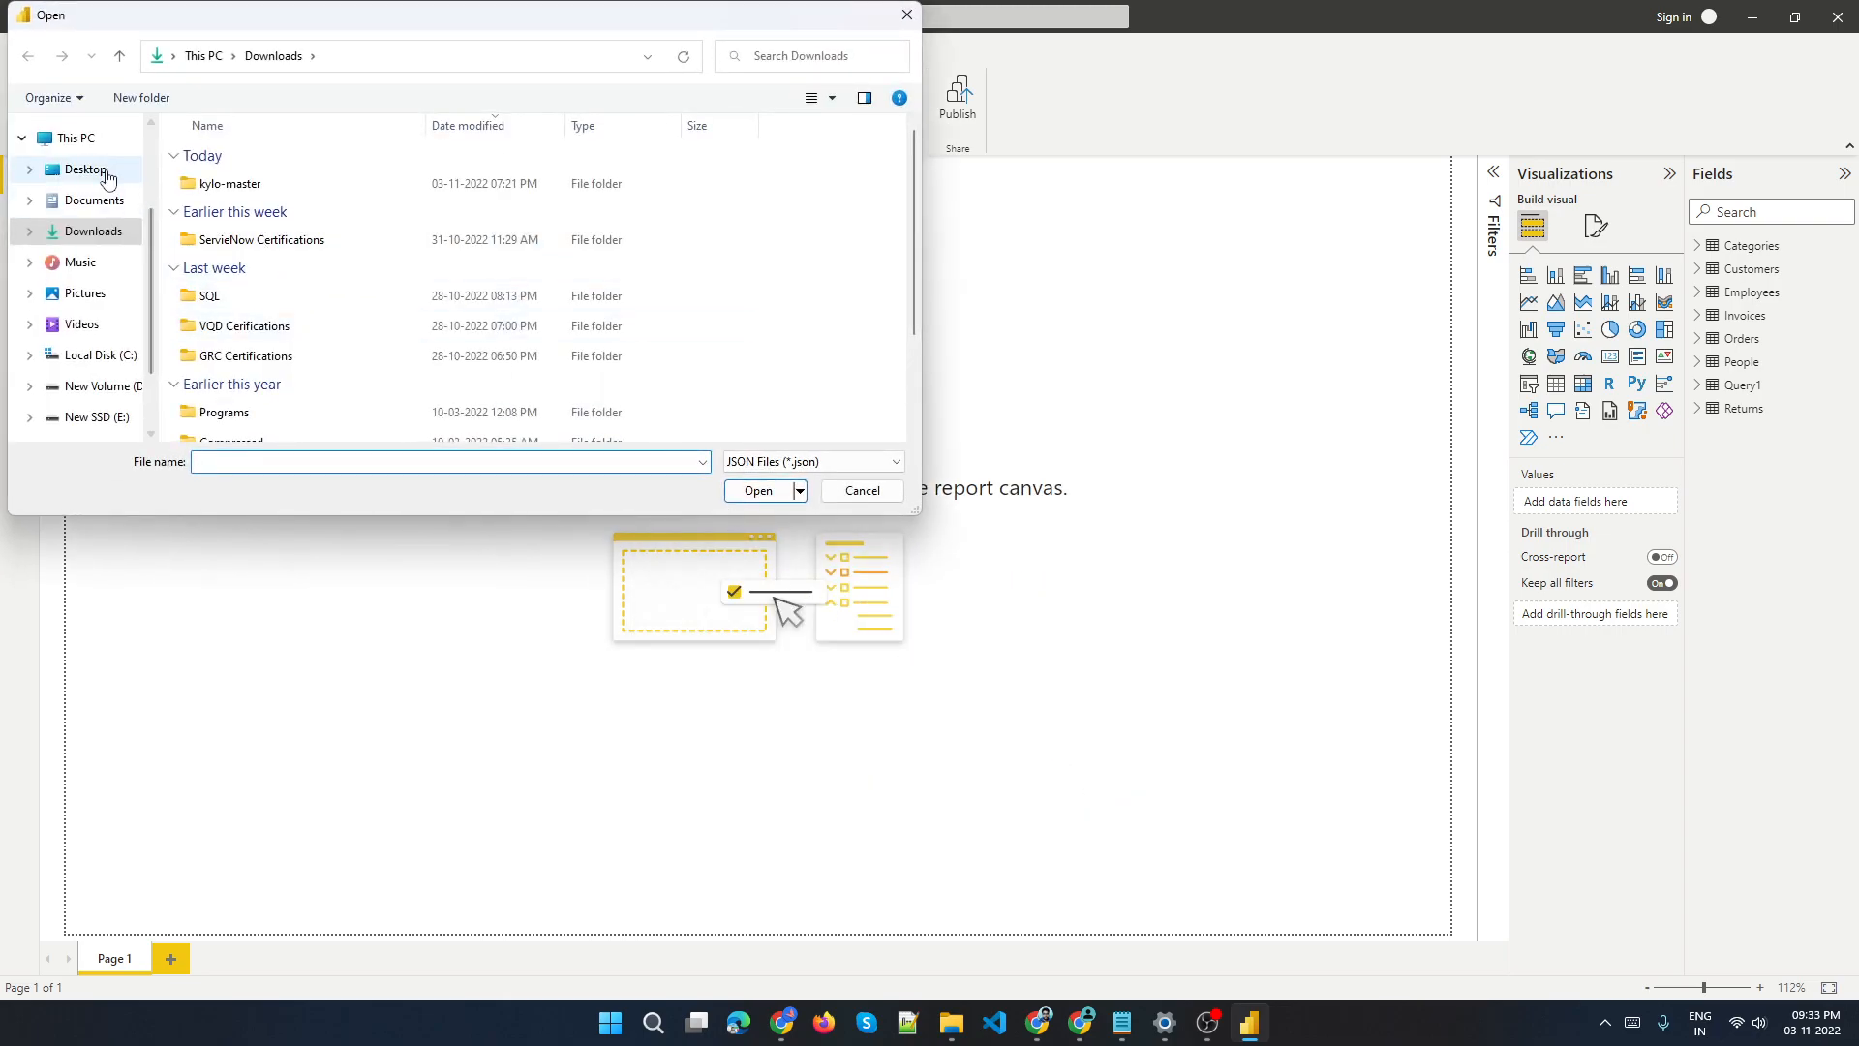
Step: Browse Downloads > kylo-master > kylo-master > samples > sample-data > json and open books1.json
double_click(241, 185)
double_click(247, 186)
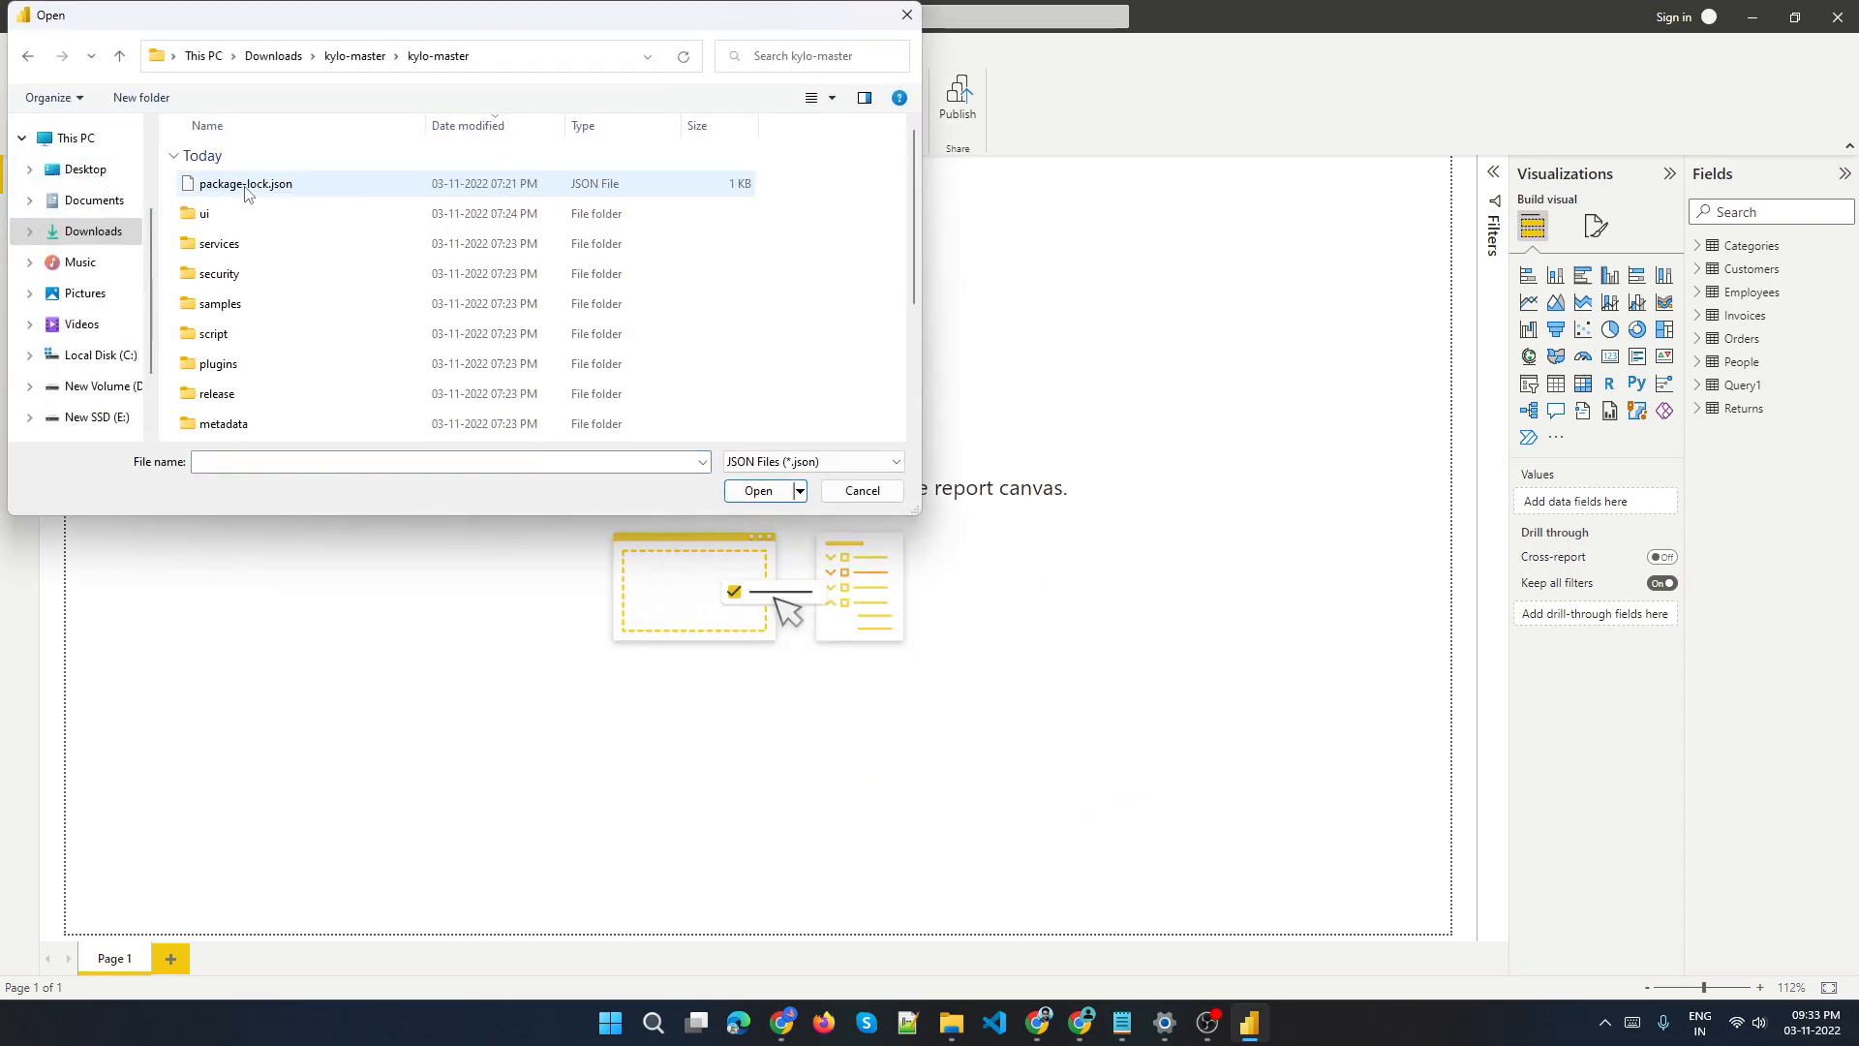
scroll(291, 329, down, 2)
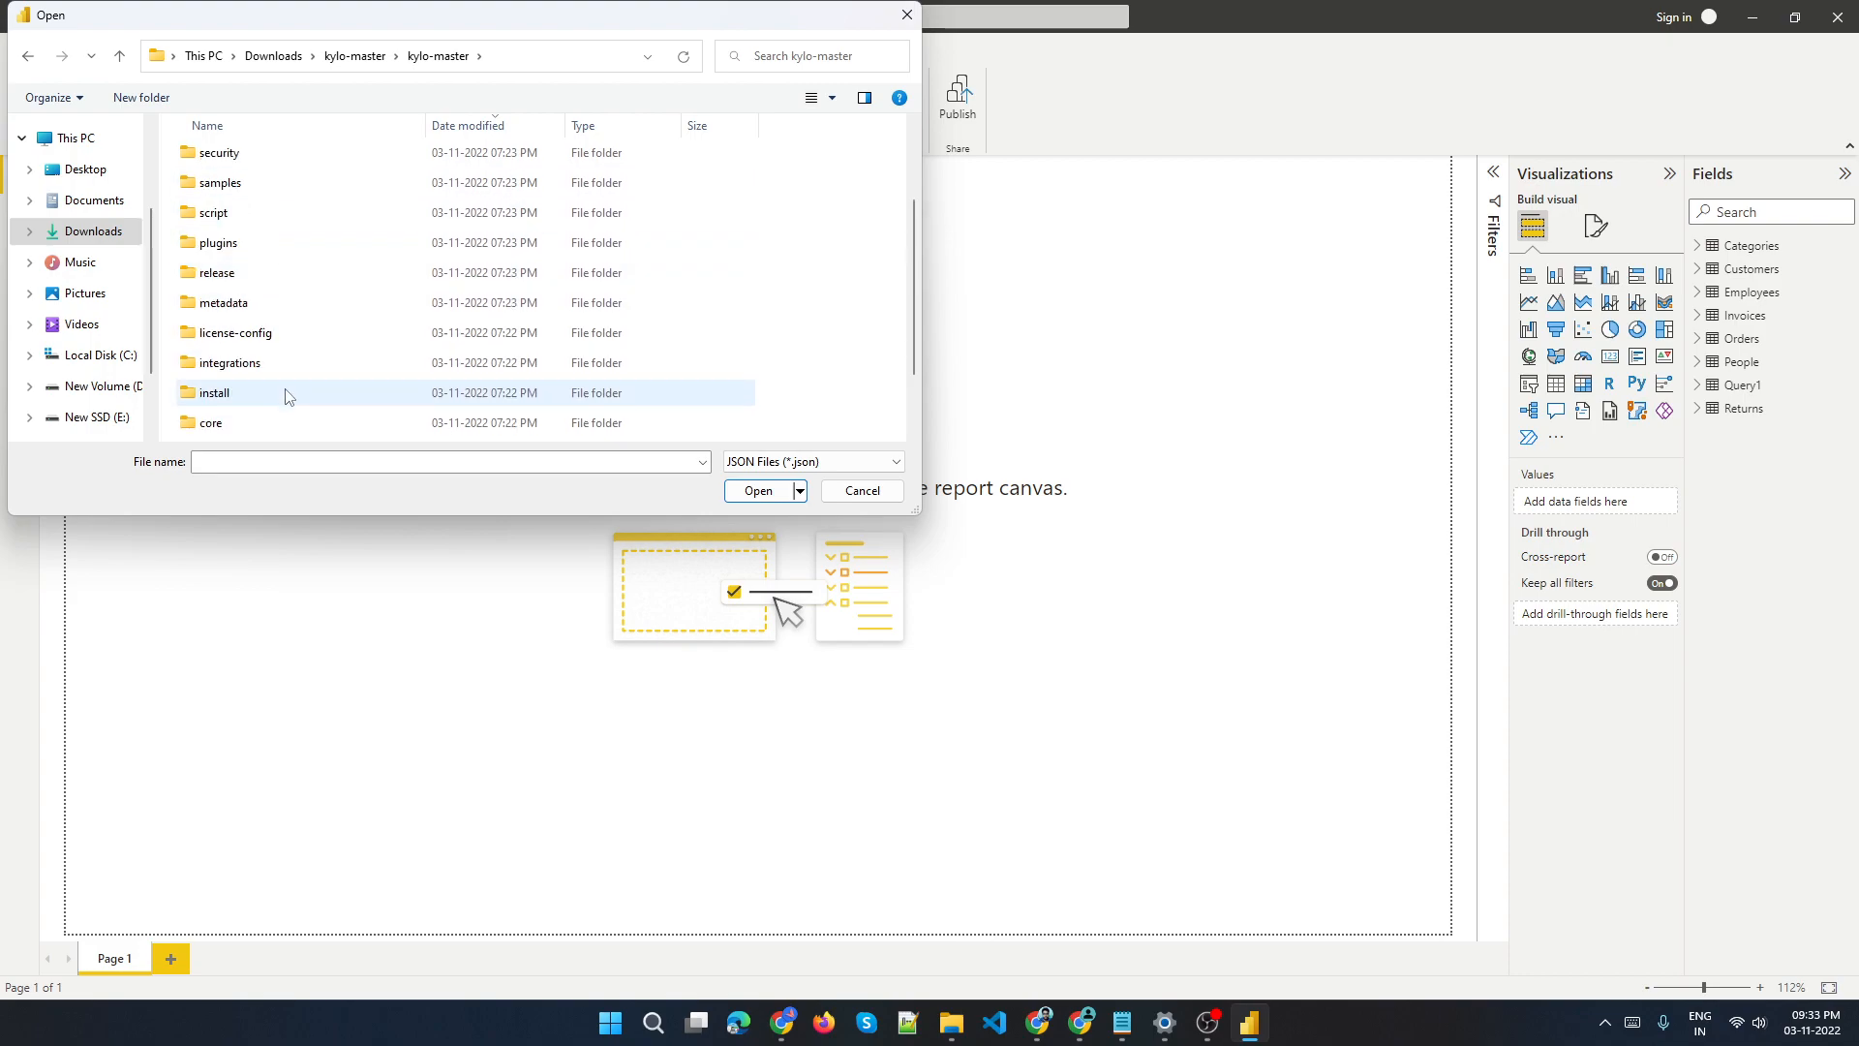
click(226, 186)
double_click(226, 186)
double_click(235, 185)
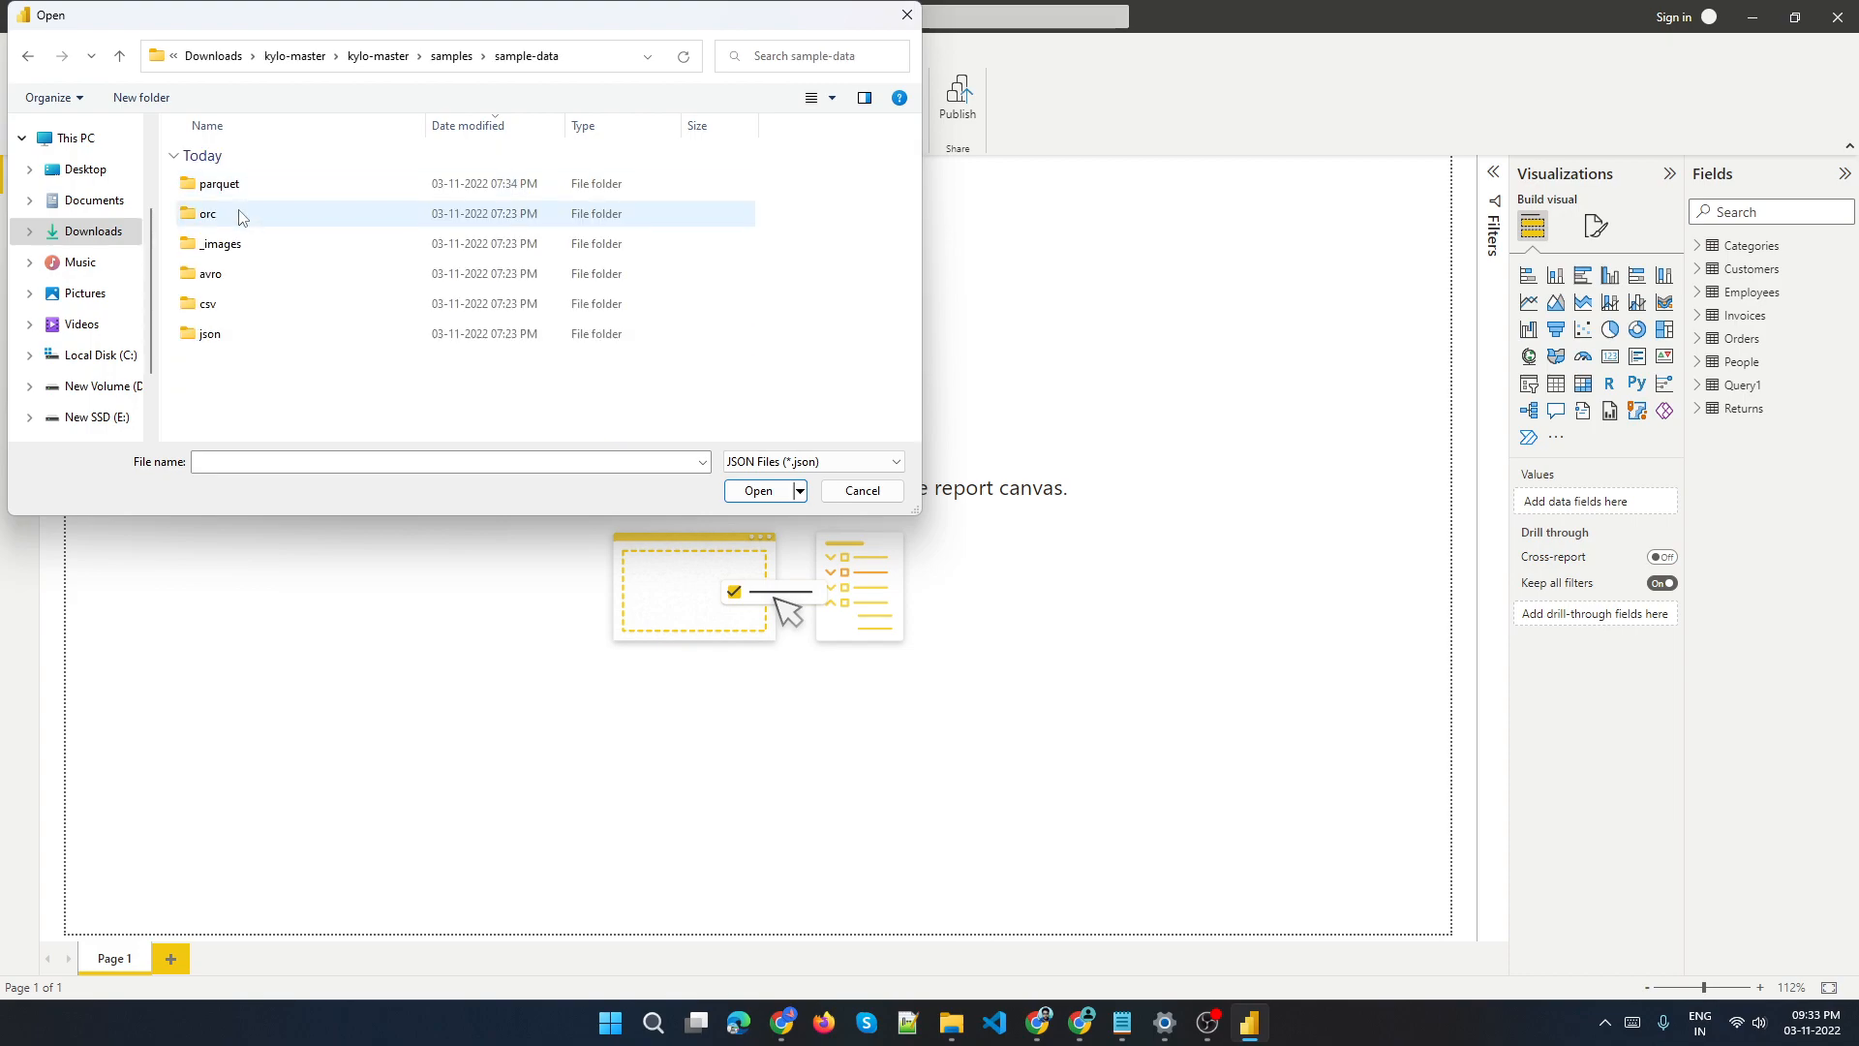
double_click(209, 333)
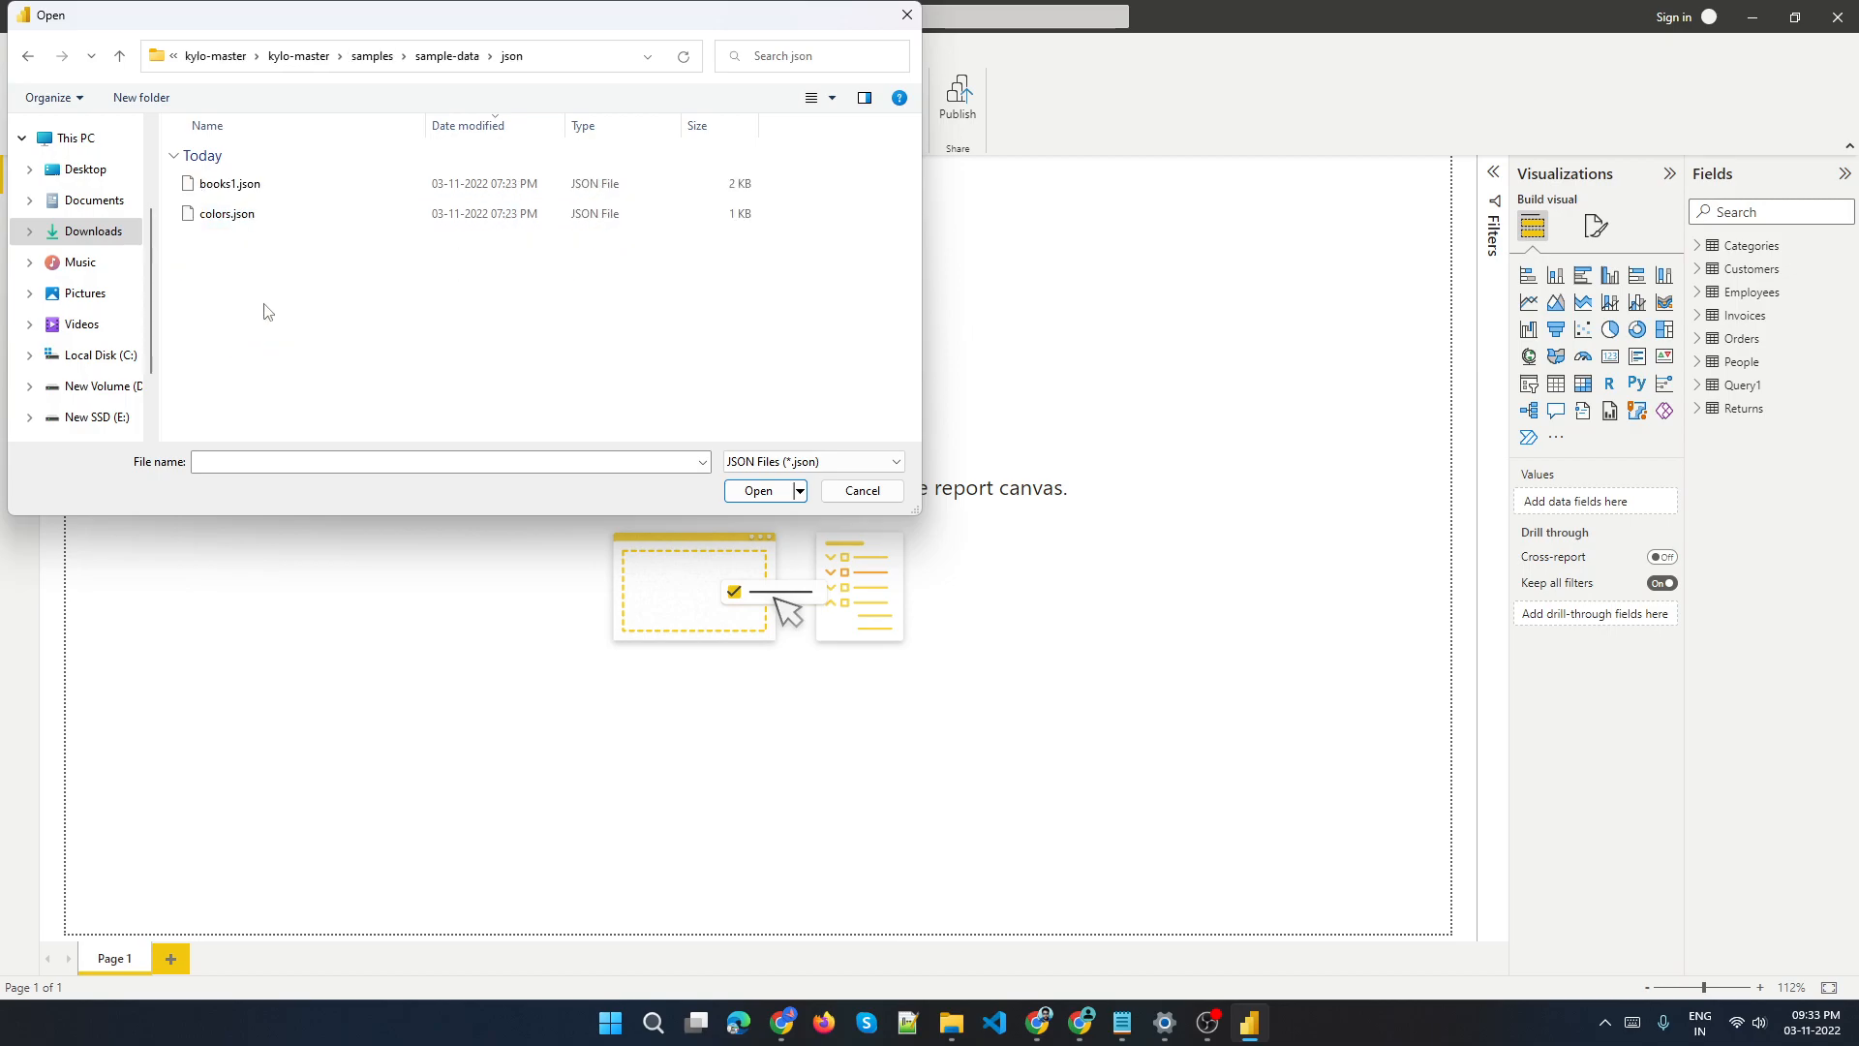
click(261, 194)
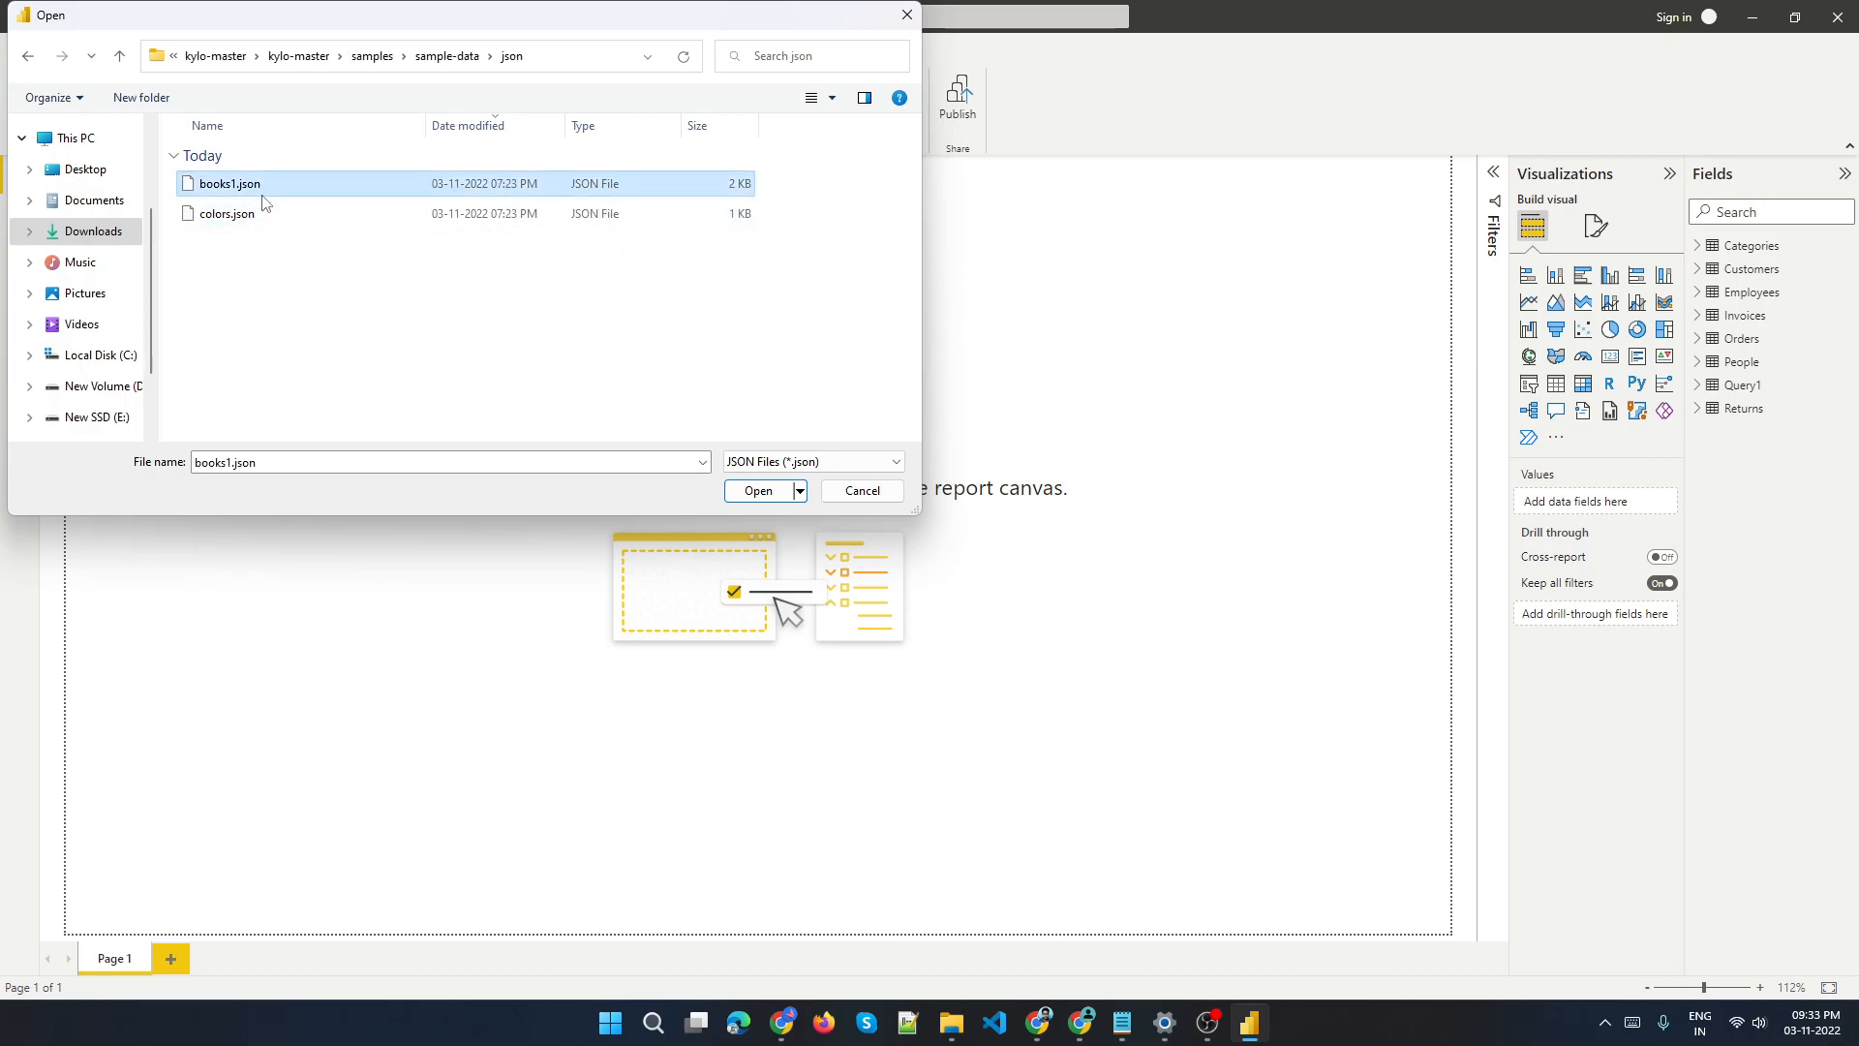
click(740, 494)
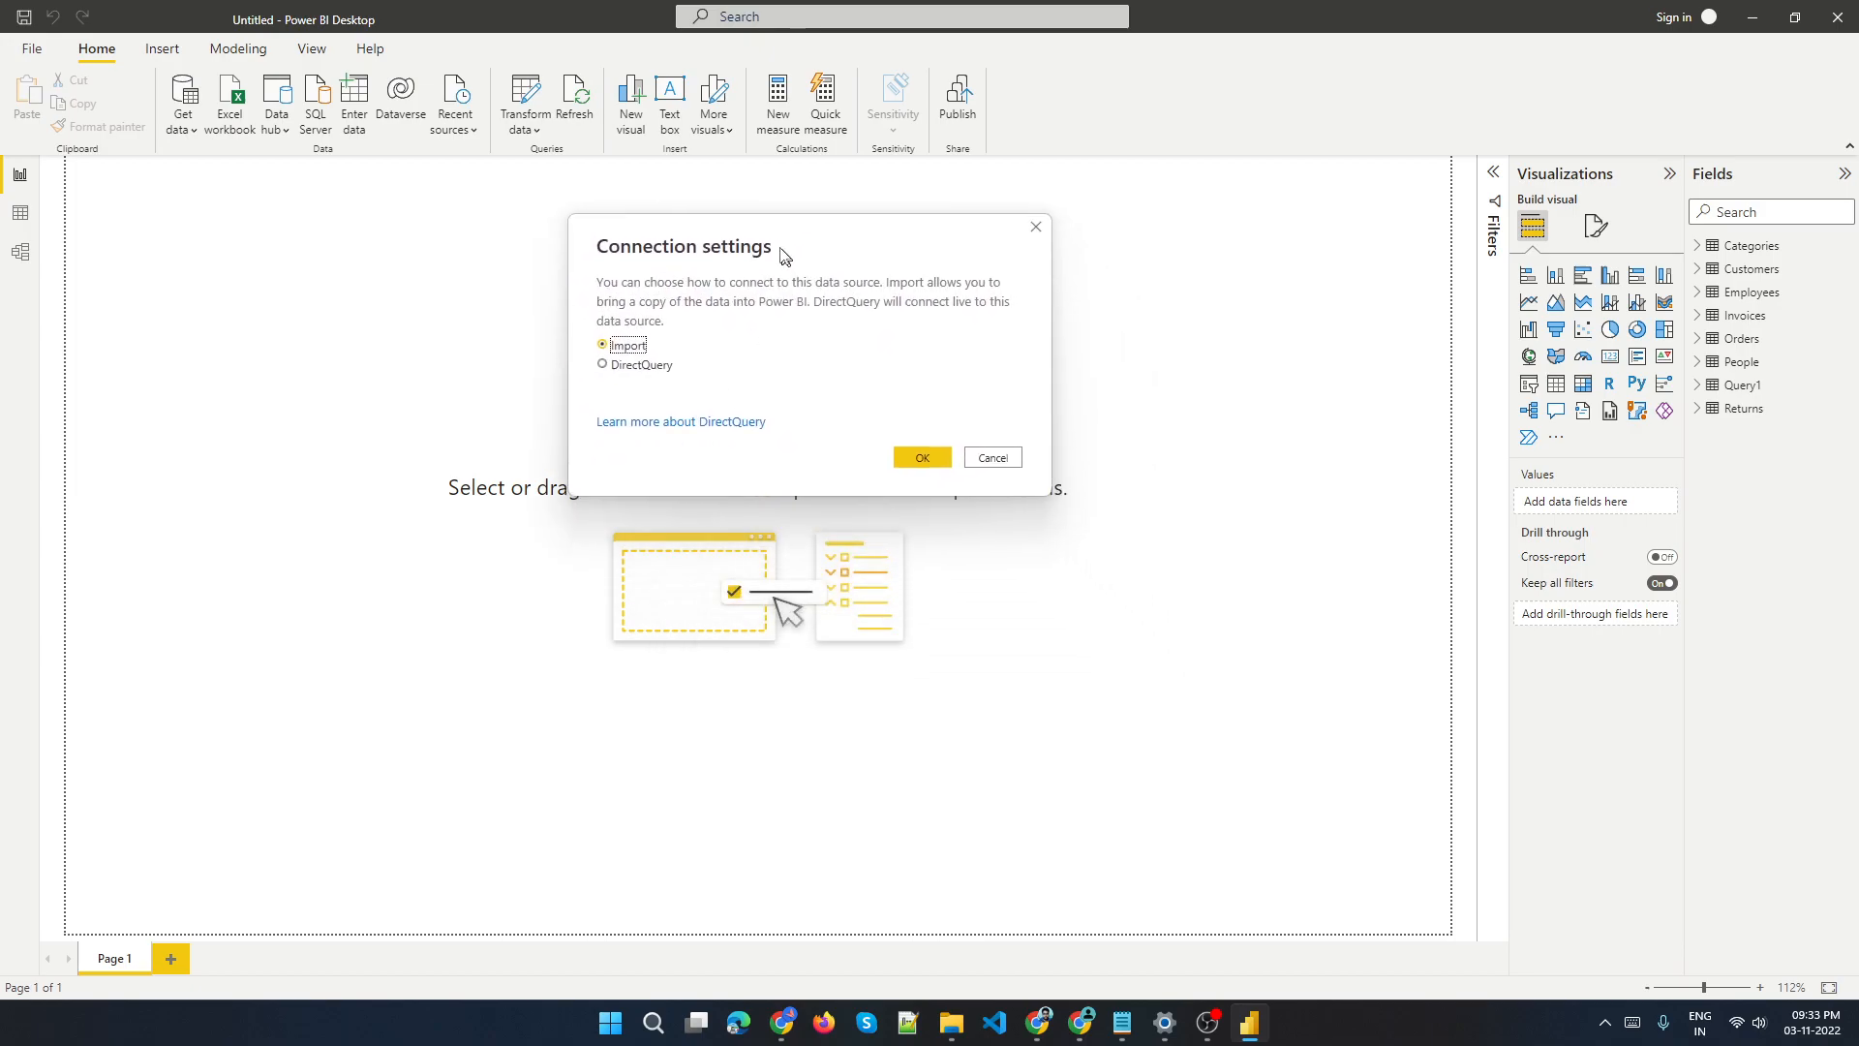
Step: Import books1.json in Import mode as the seven-row books1 query
drag(784, 255, 753, 227)
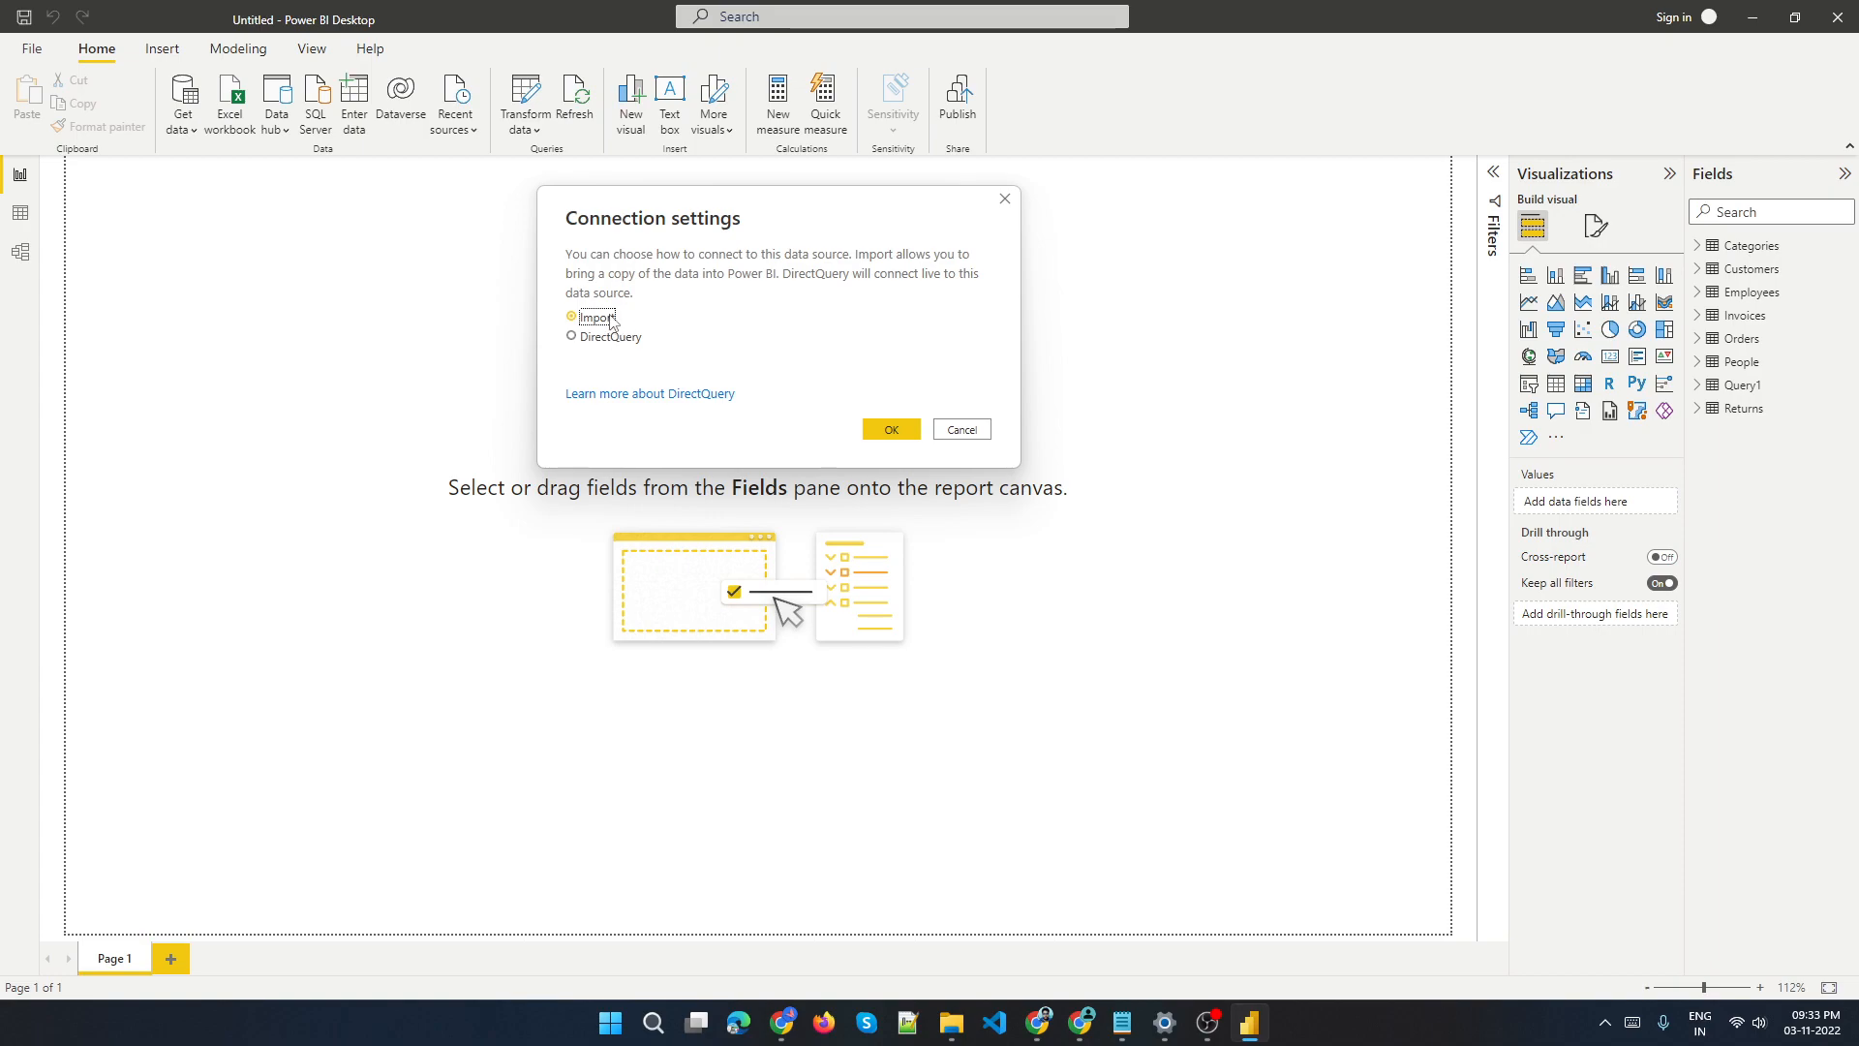
click(888, 430)
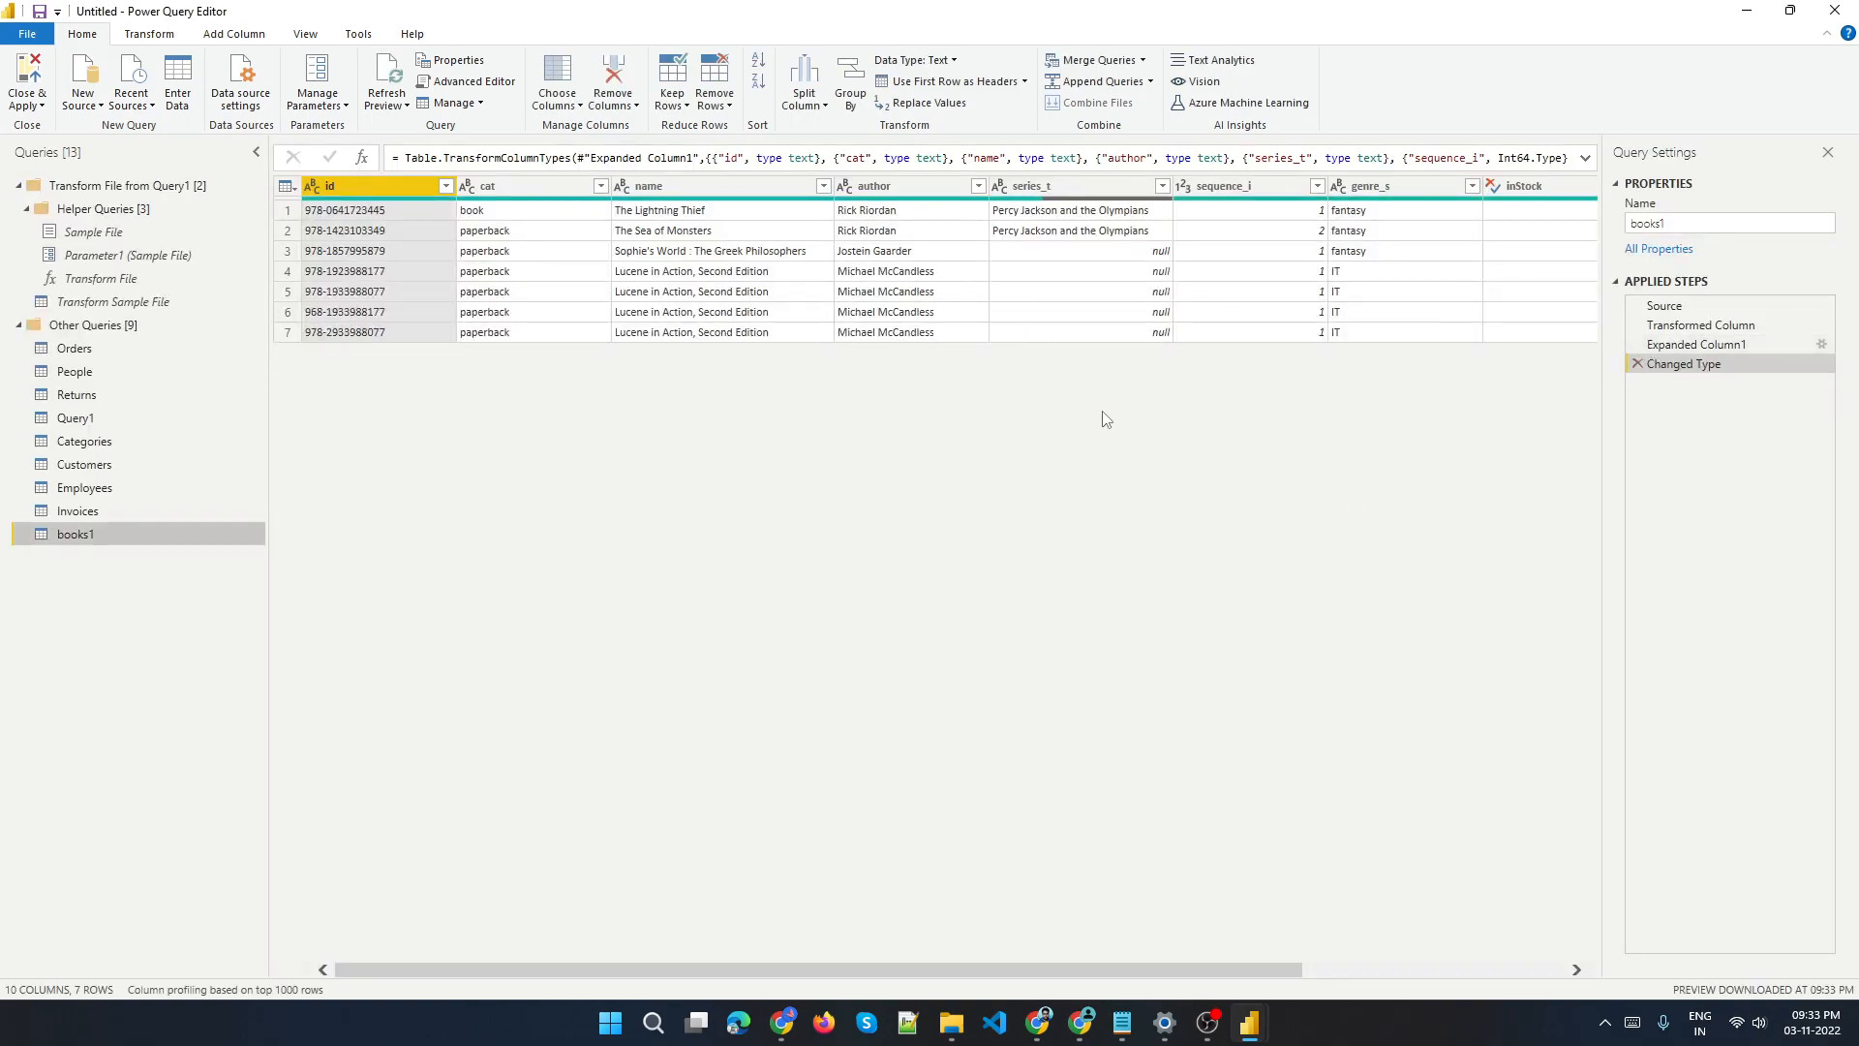
drag(705, 967, 978, 967)
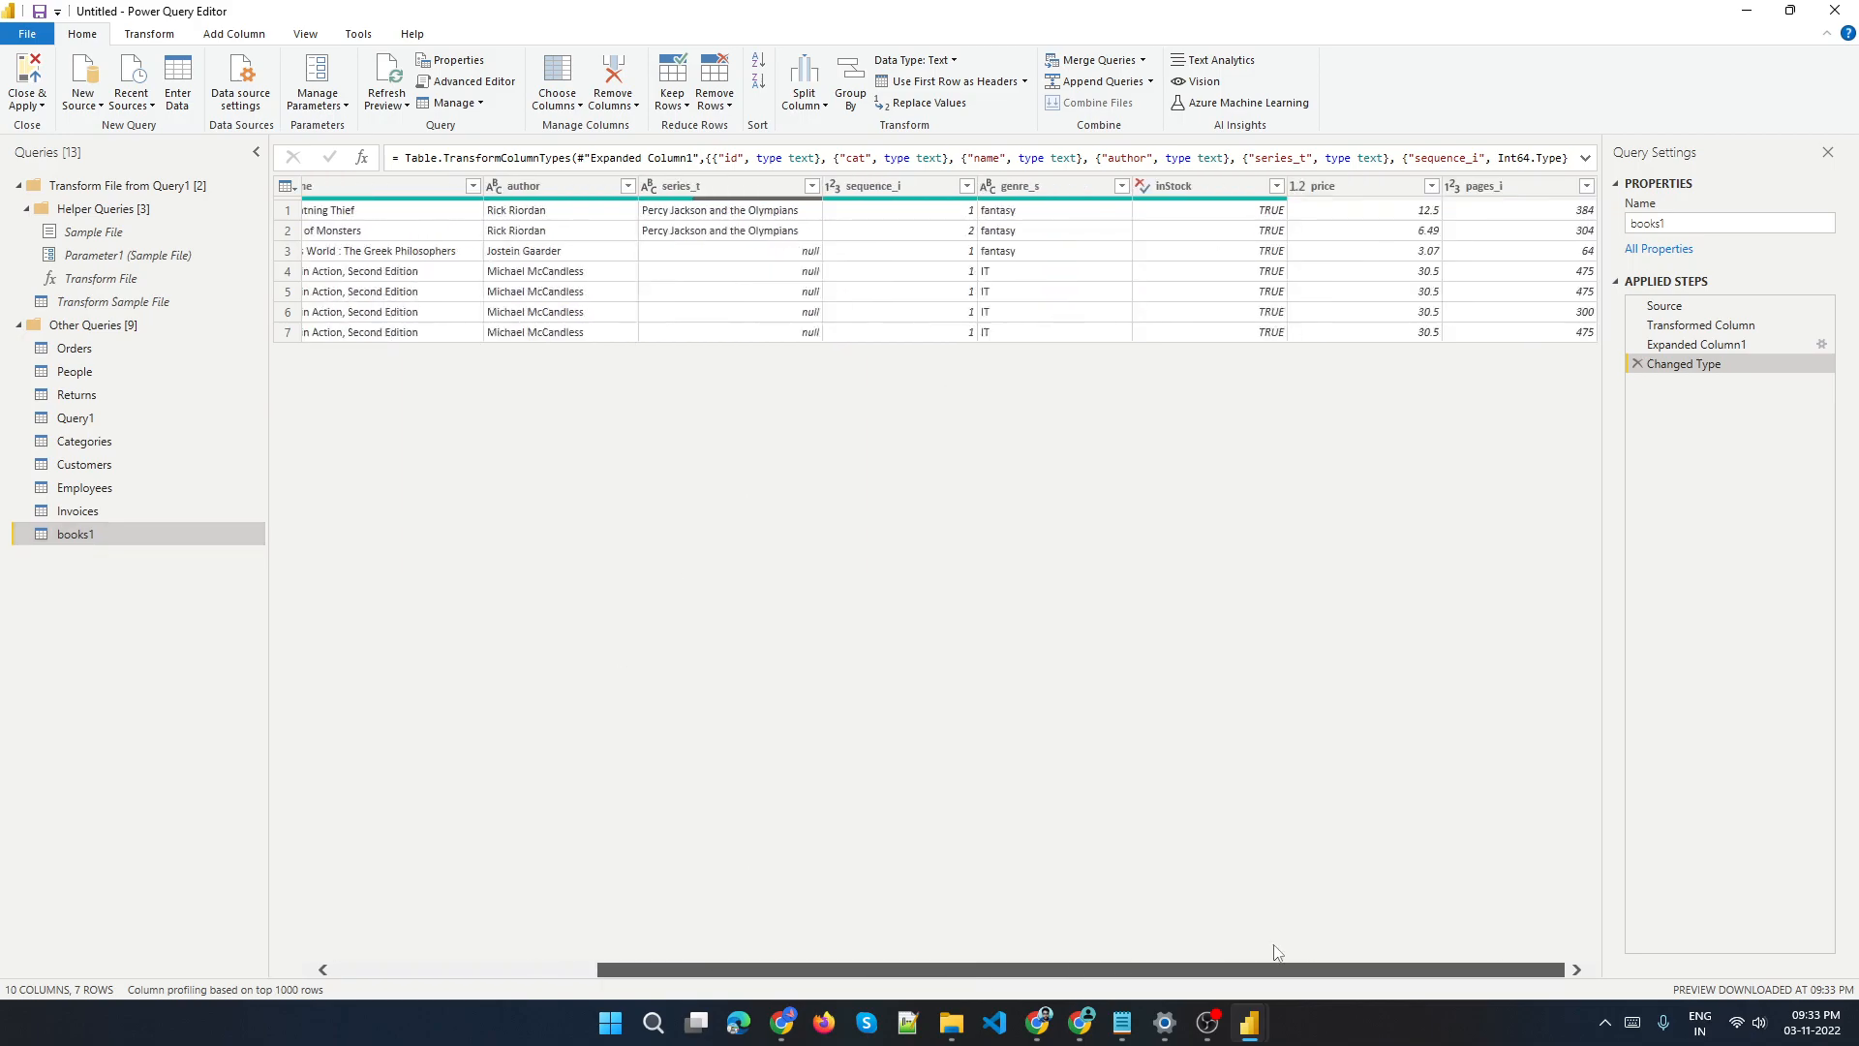
Step: Locate books1.json in File Explorer's sample-data > json folder and bring up its options
click(949, 1024)
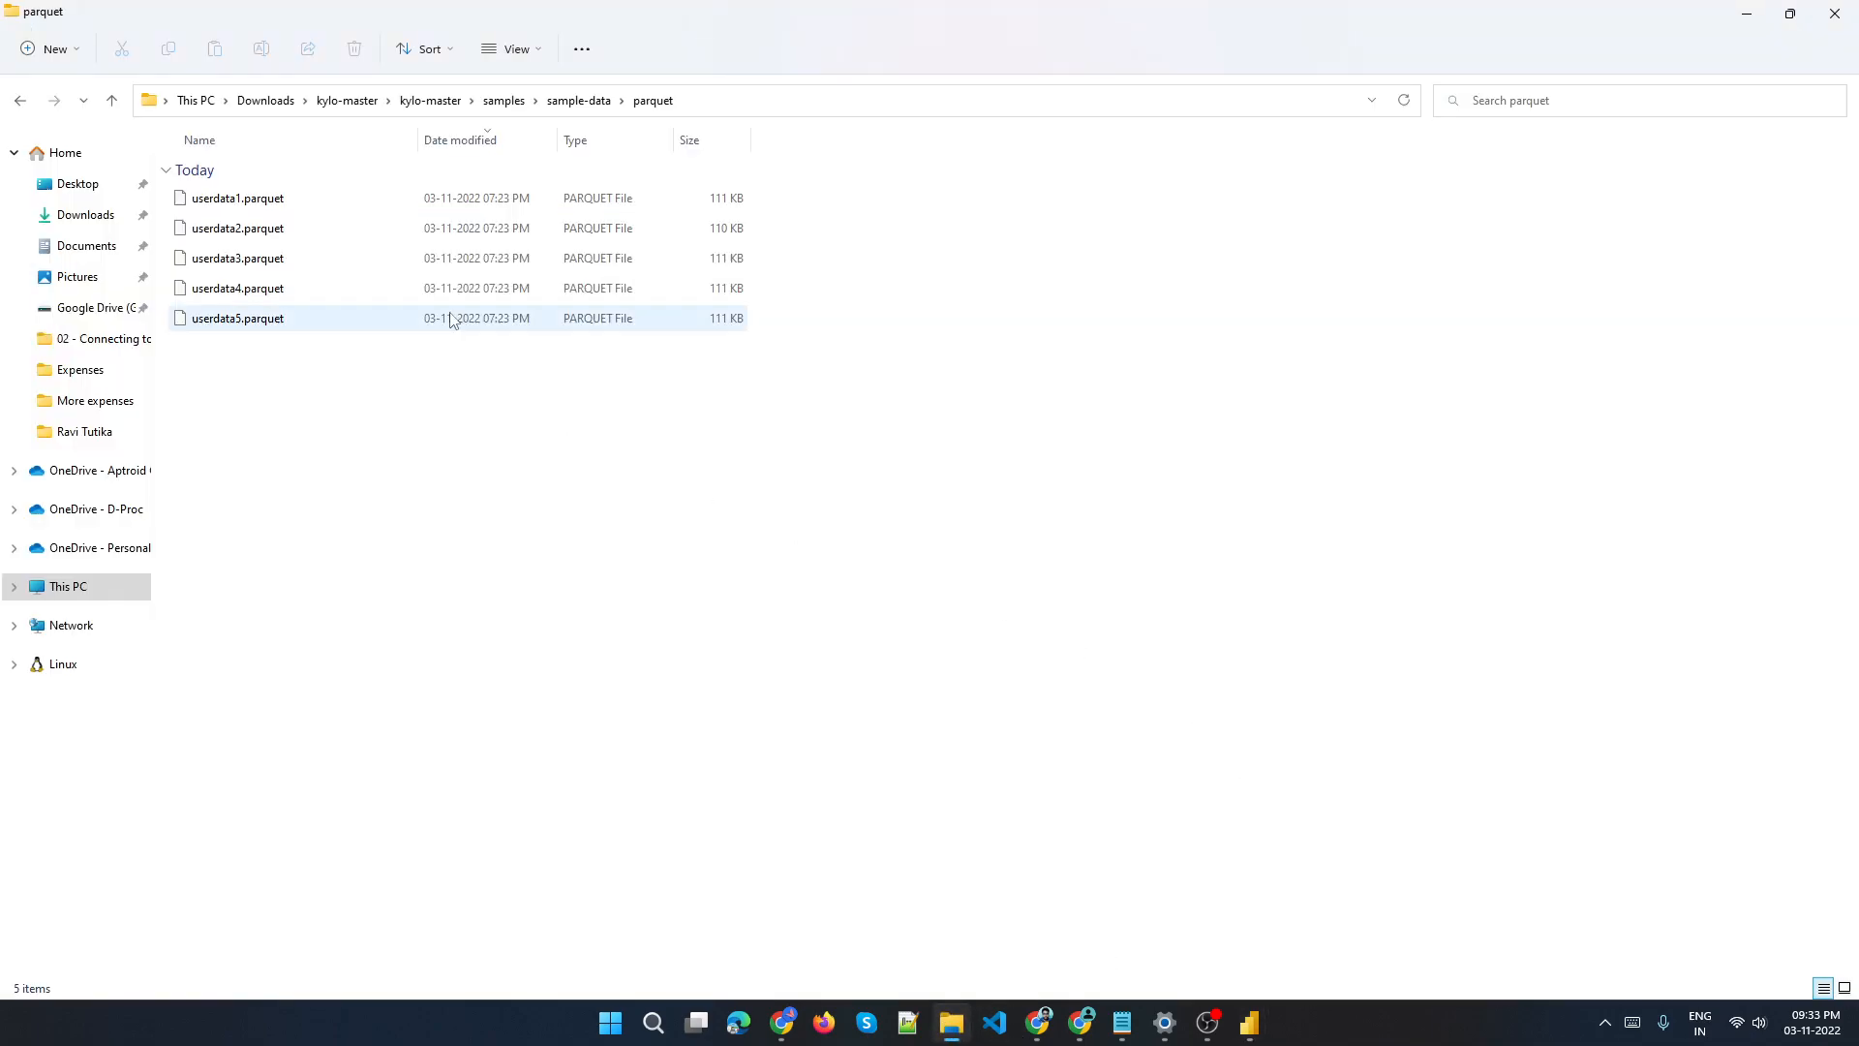
click(582, 106)
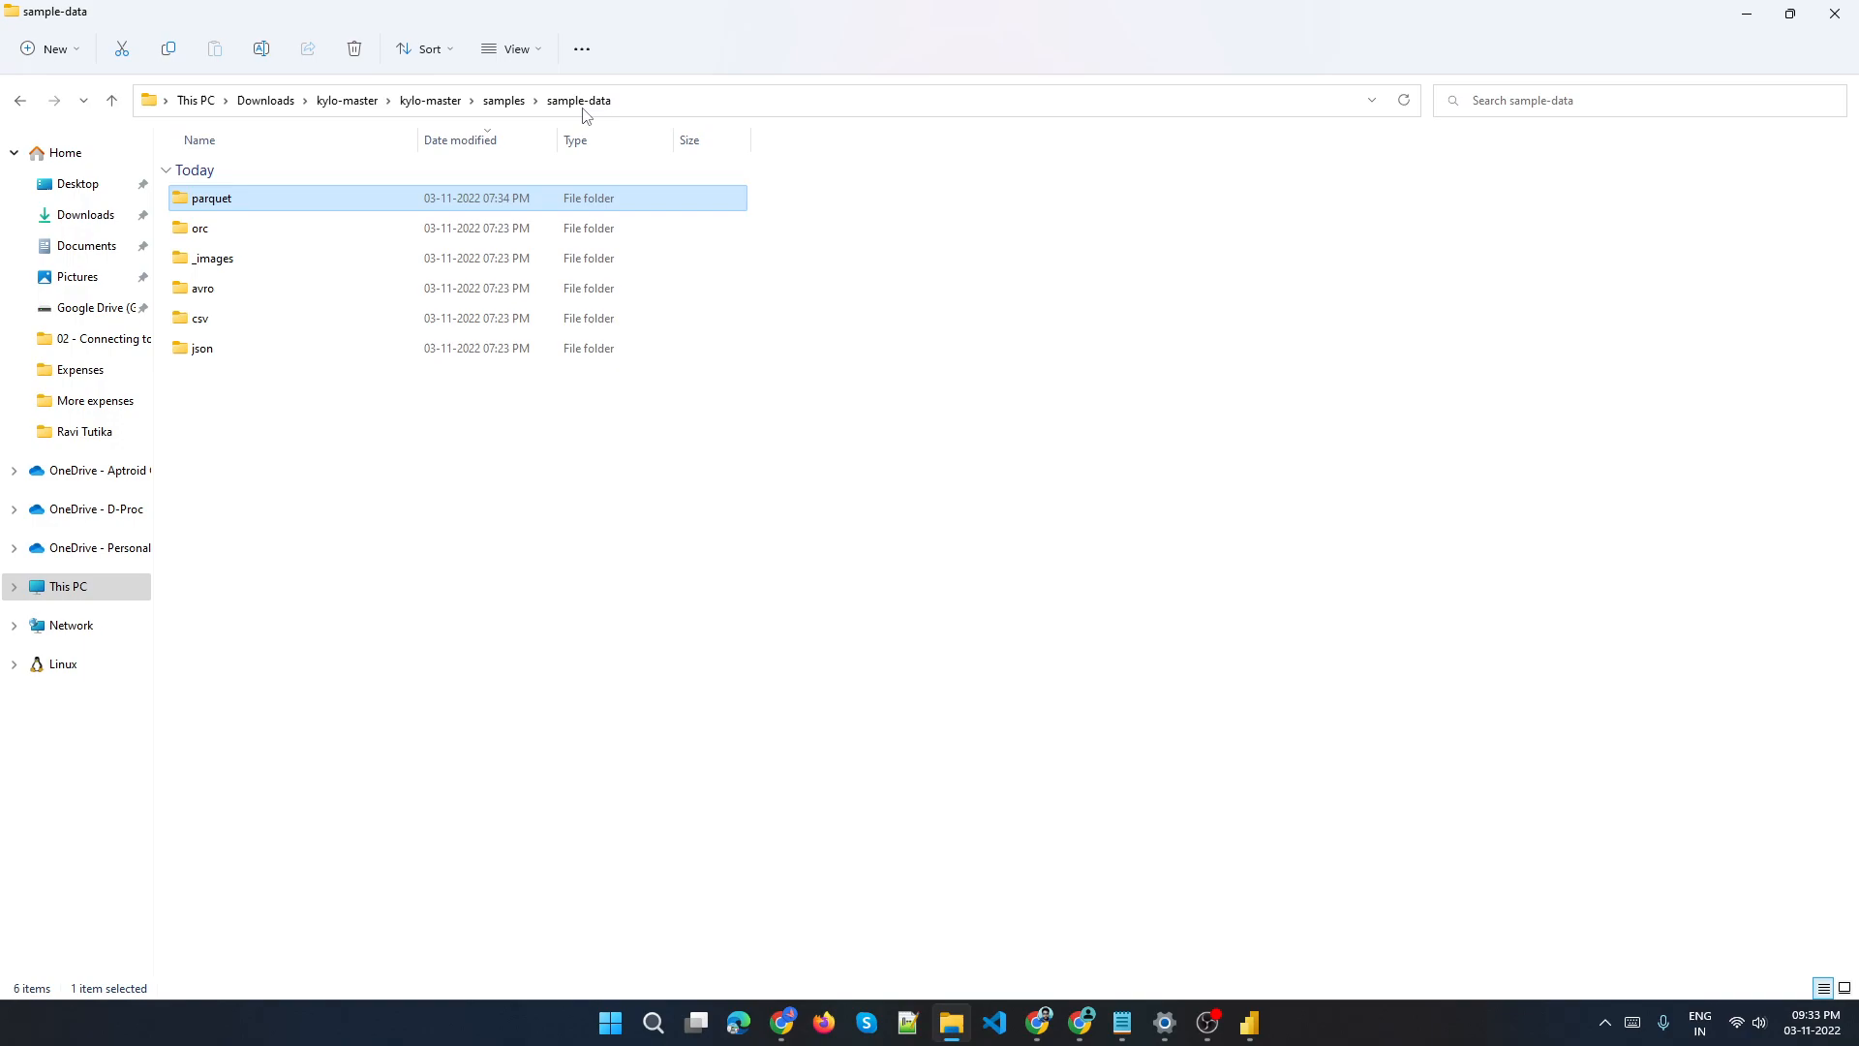
double_click(224, 354)
right_click(235, 200)
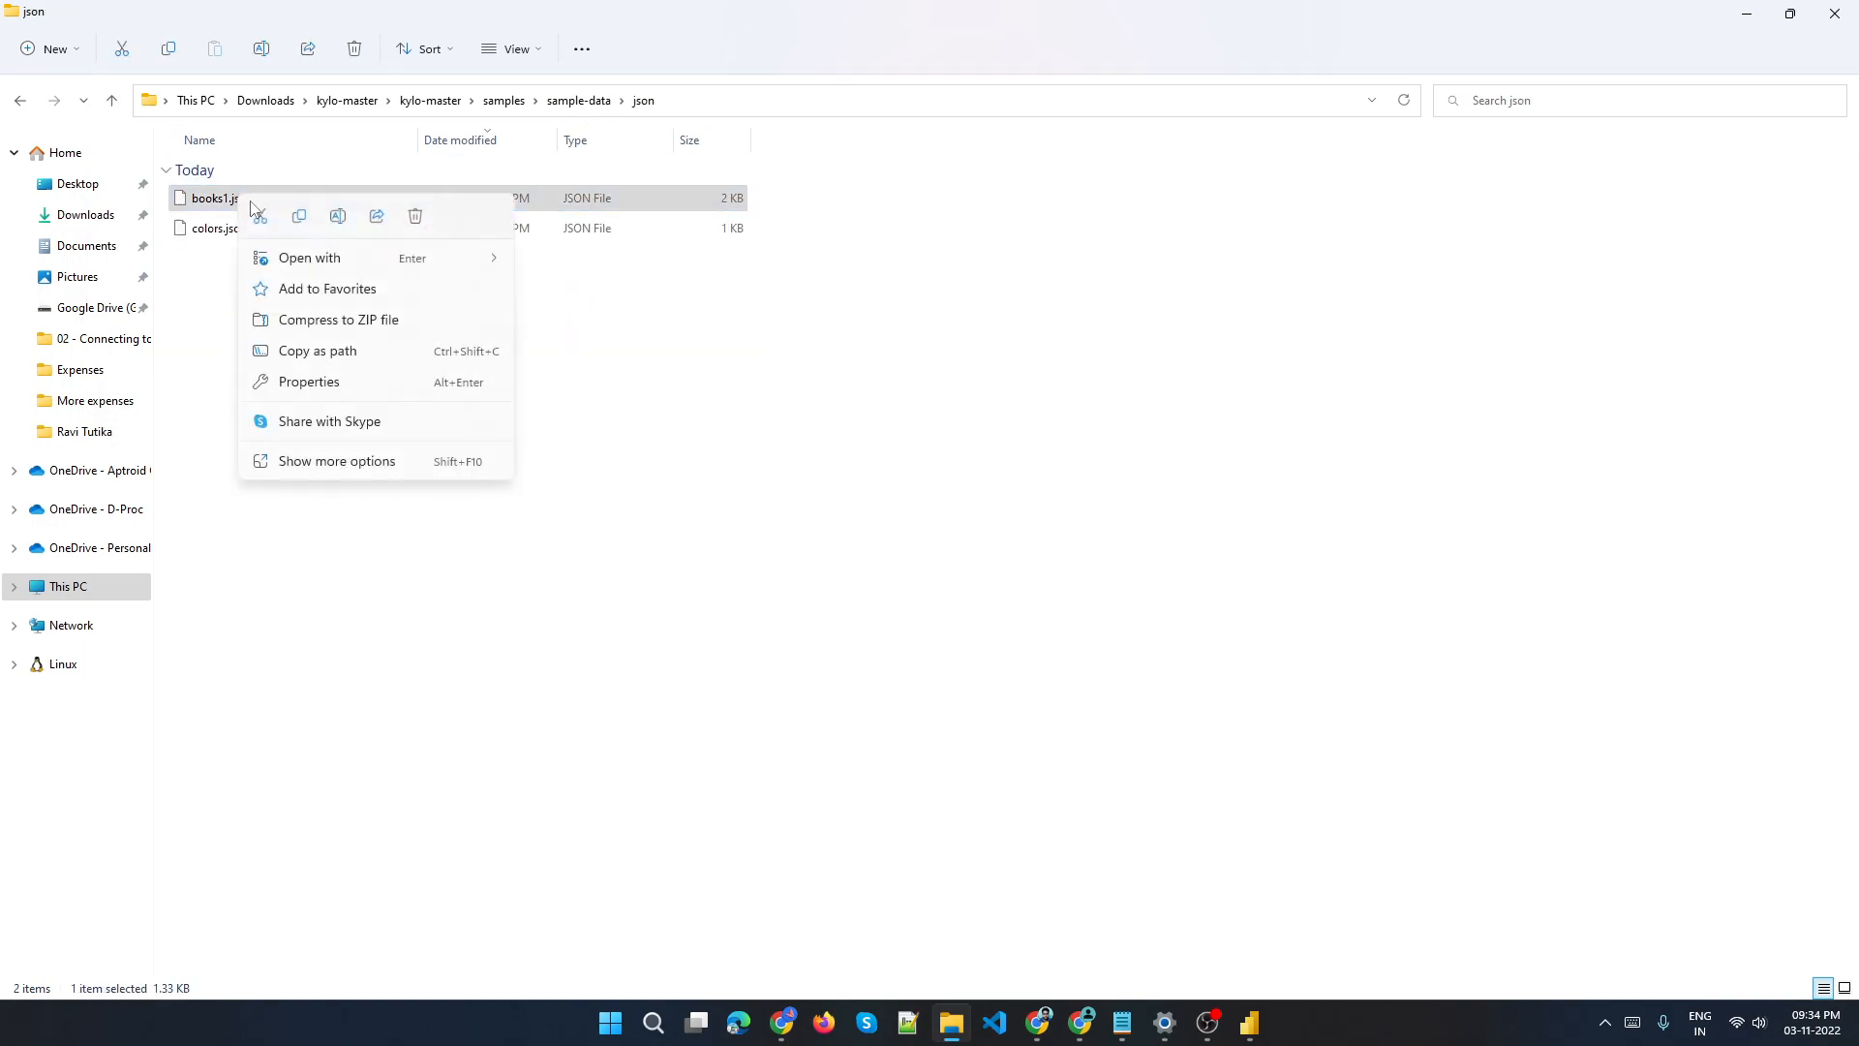
Step: Open books1.json in Notepads to inspect its book records, then return to Power Query Editor
mouse_move(374, 259)
click(581, 330)
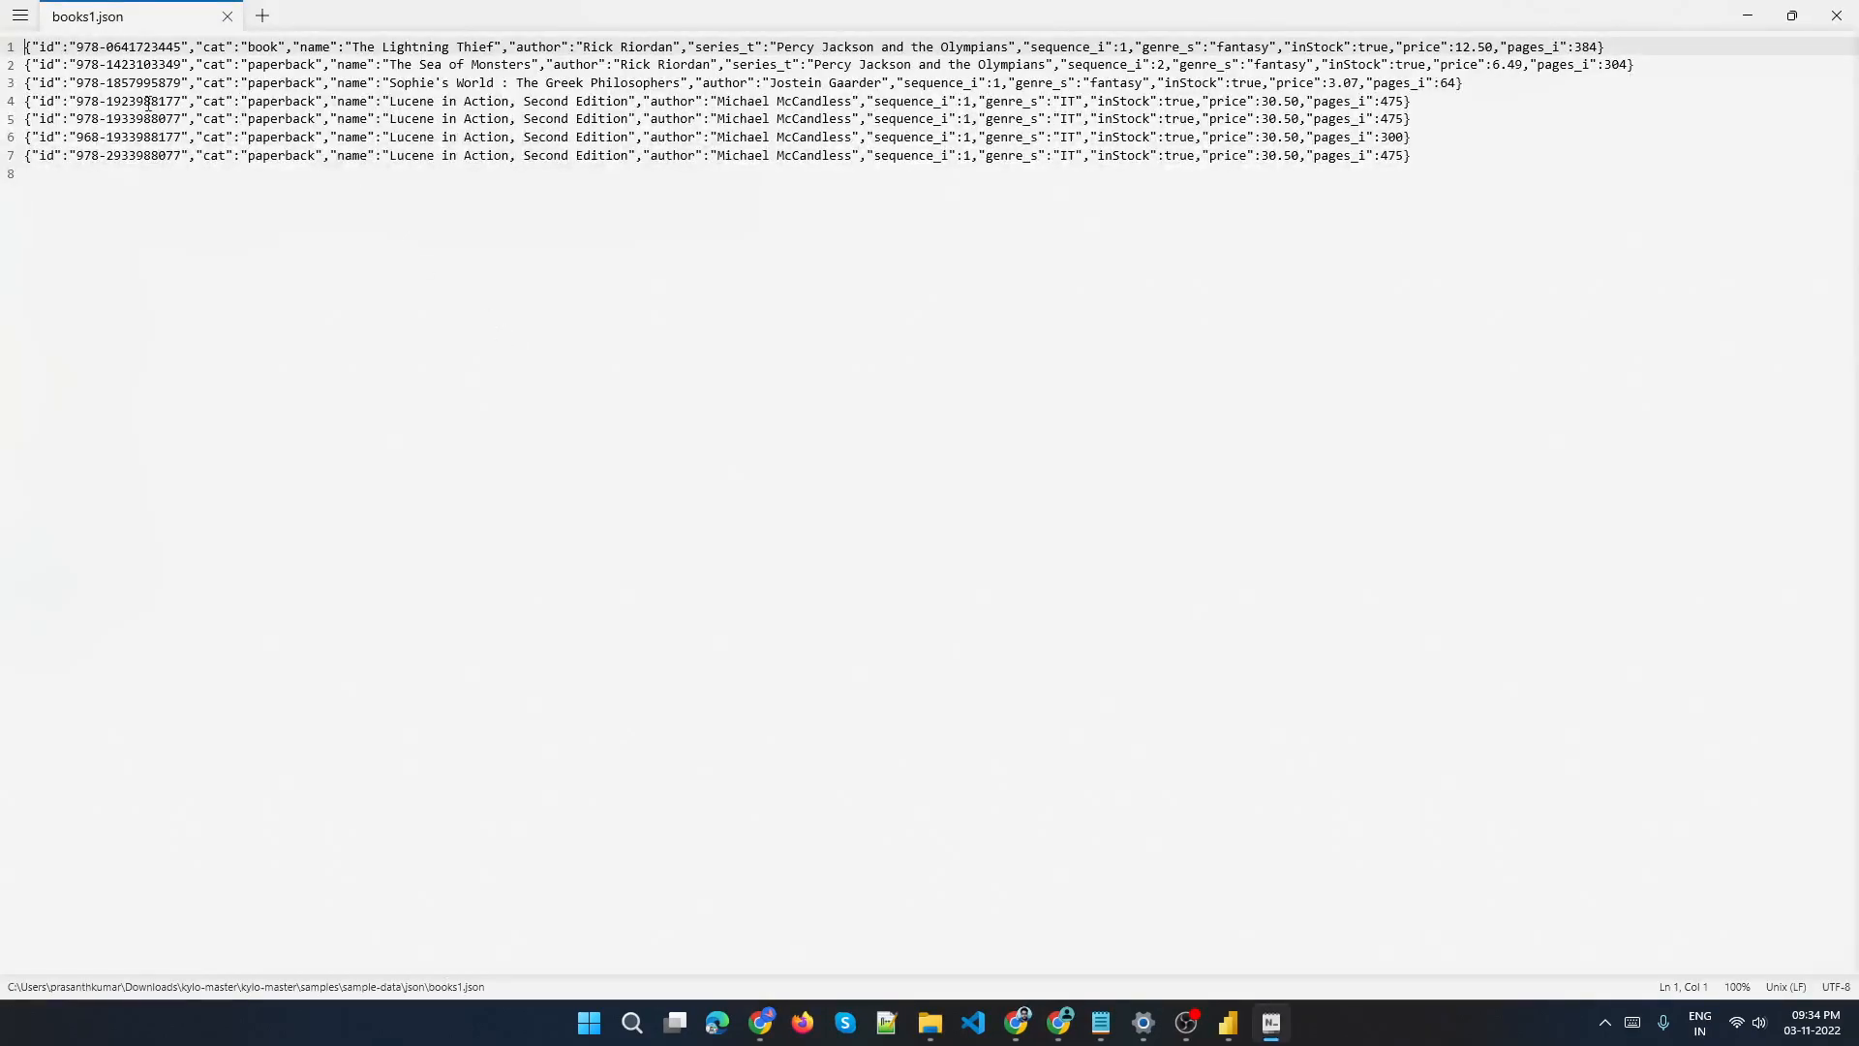
drag(39, 47, 114, 47)
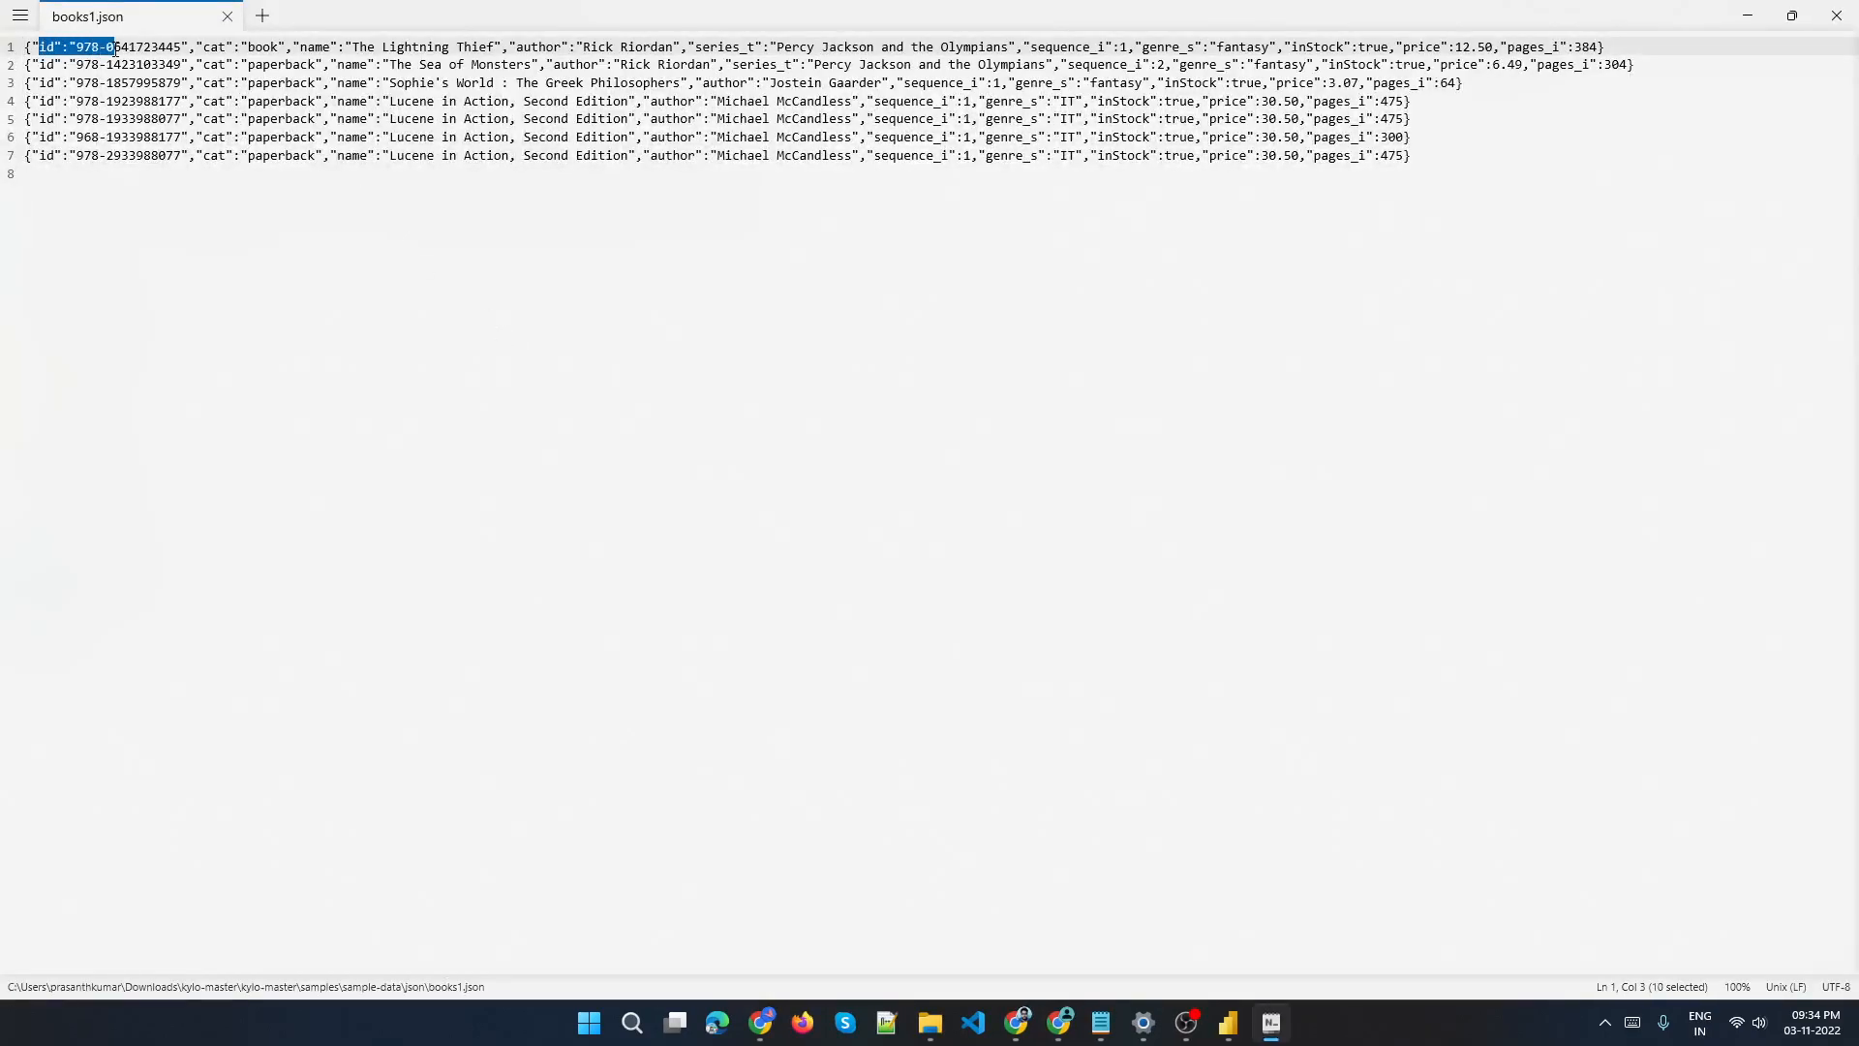
double_click(410, 46)
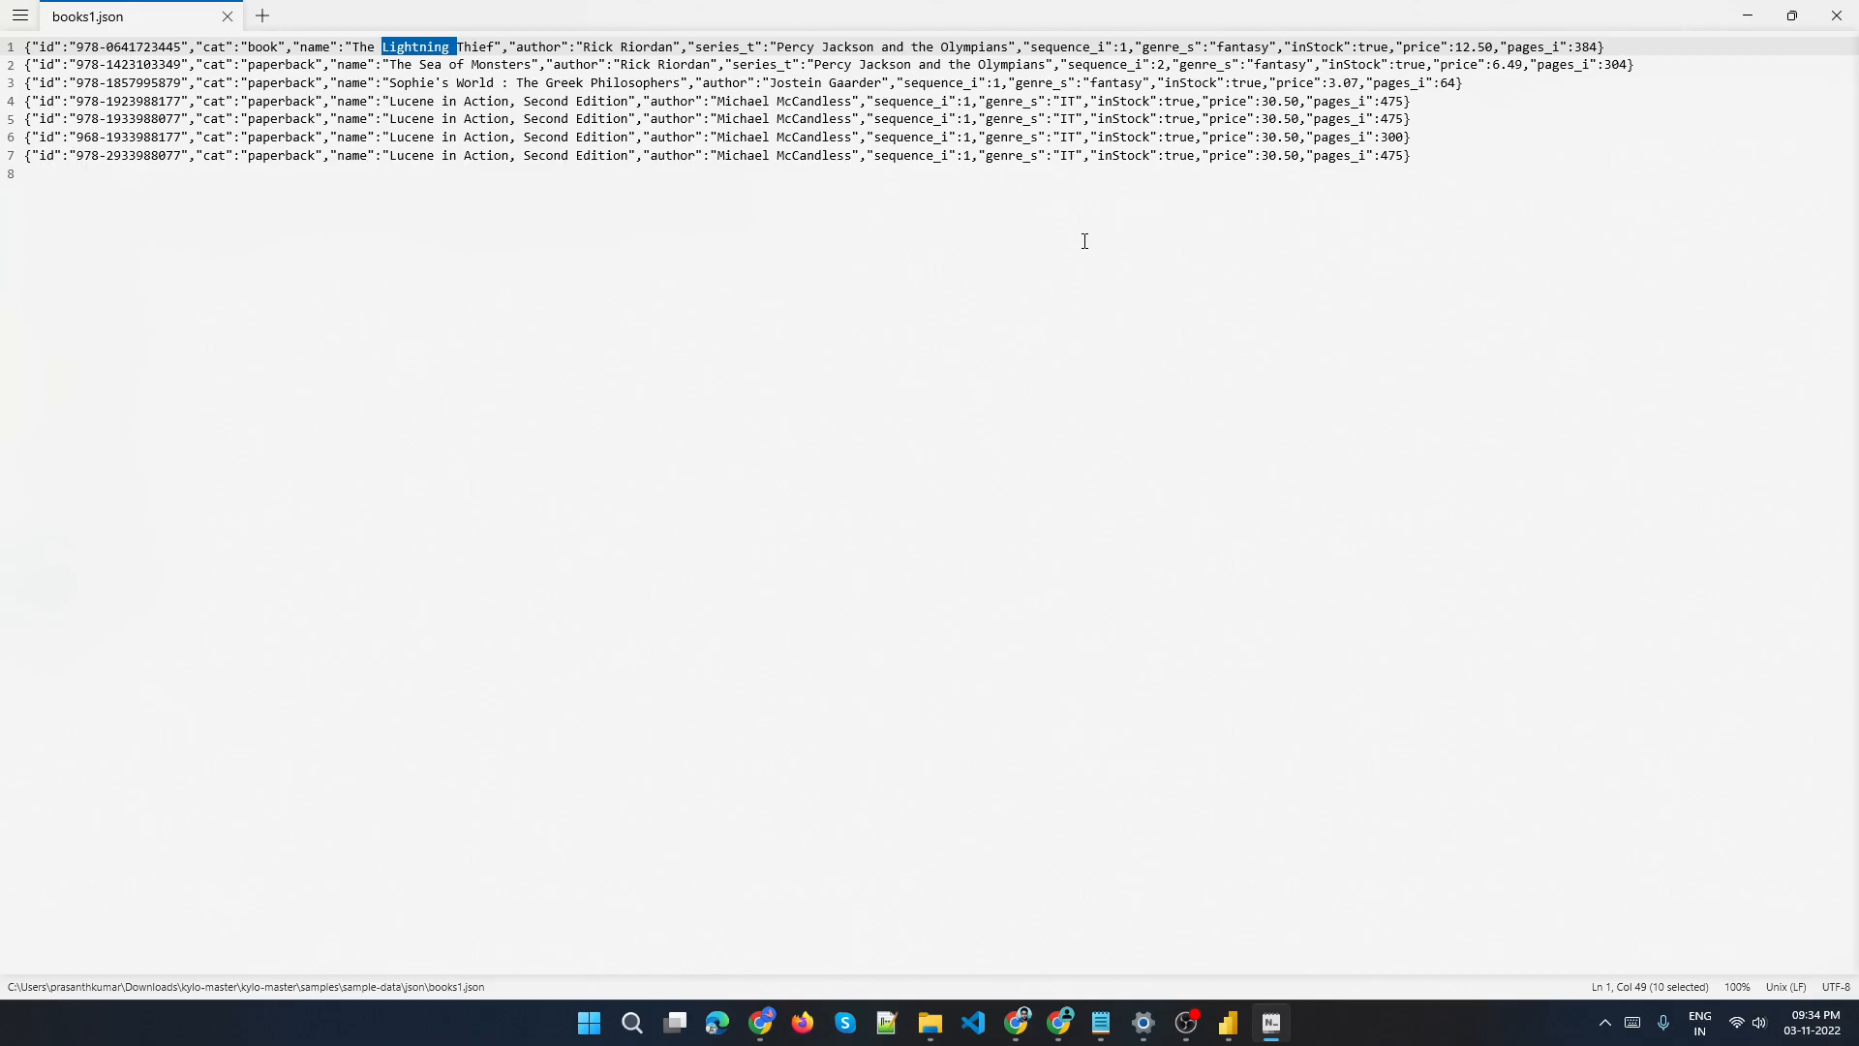
scroll(1085, 241, up, 3)
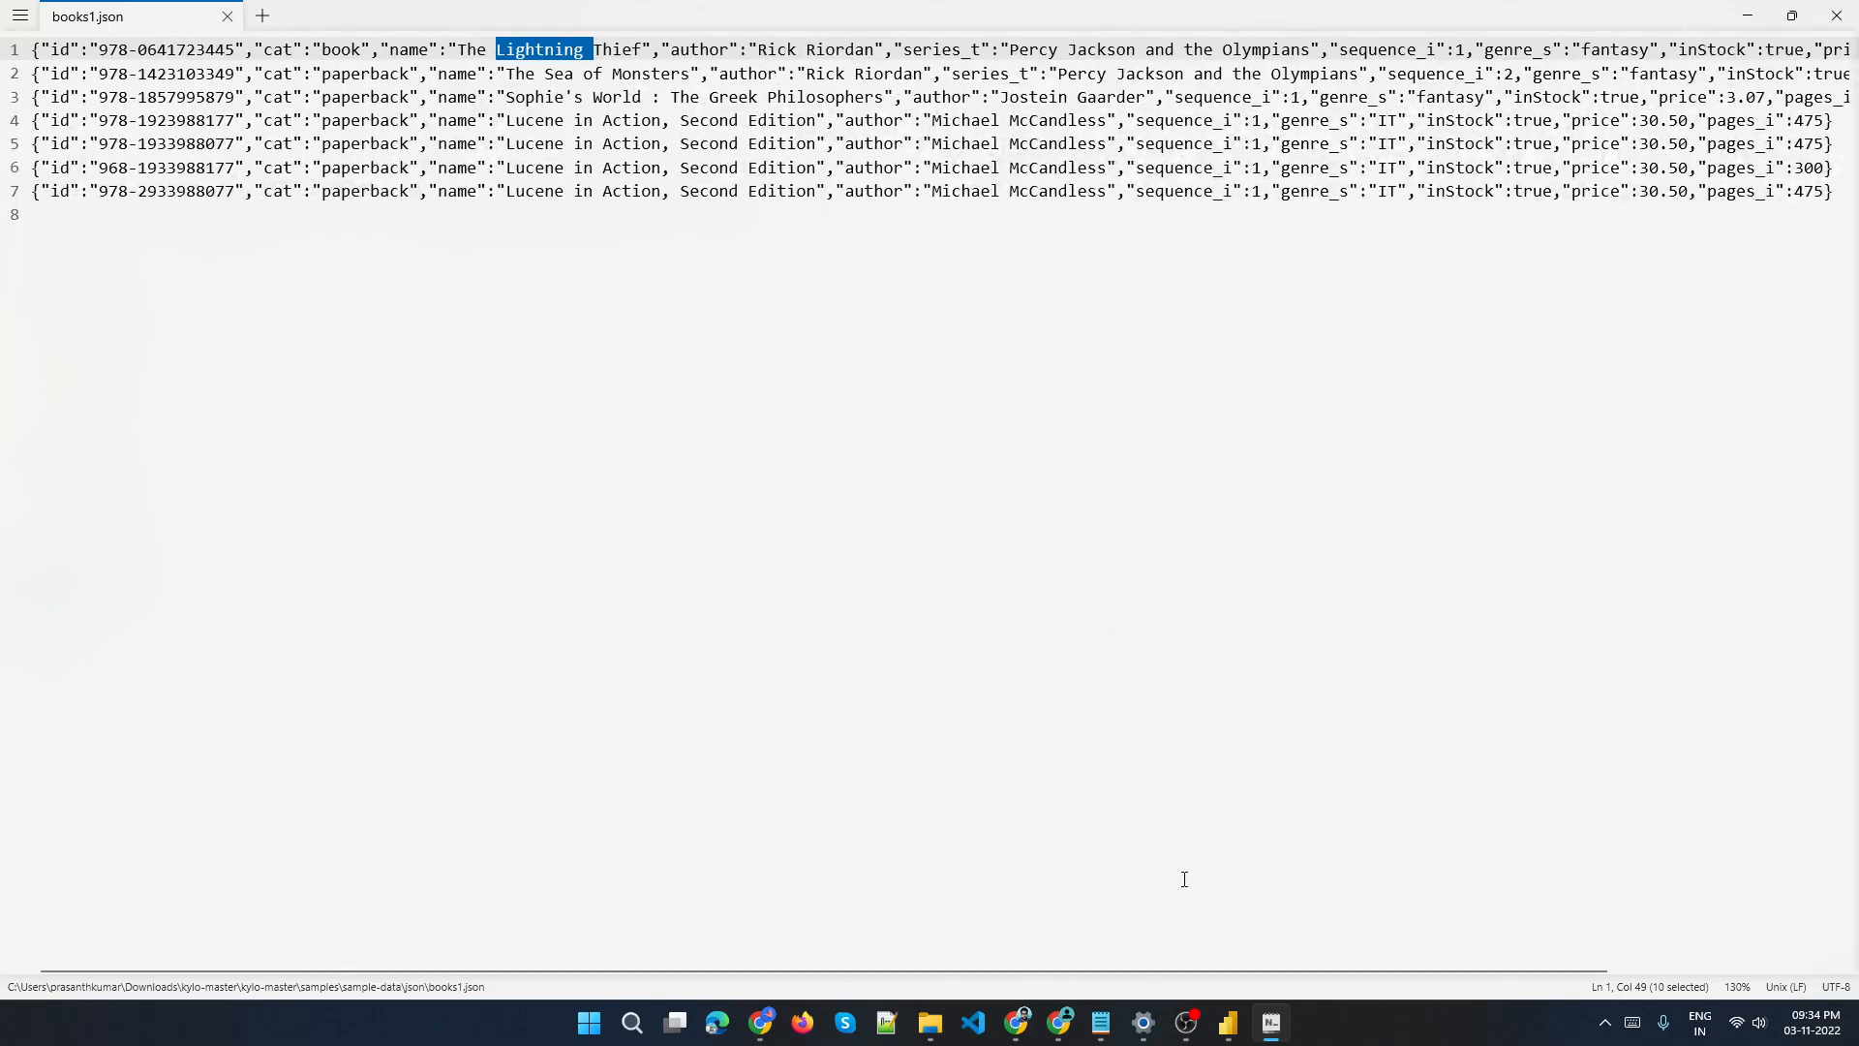
mouse_move(1228, 1022)
click(1336, 910)
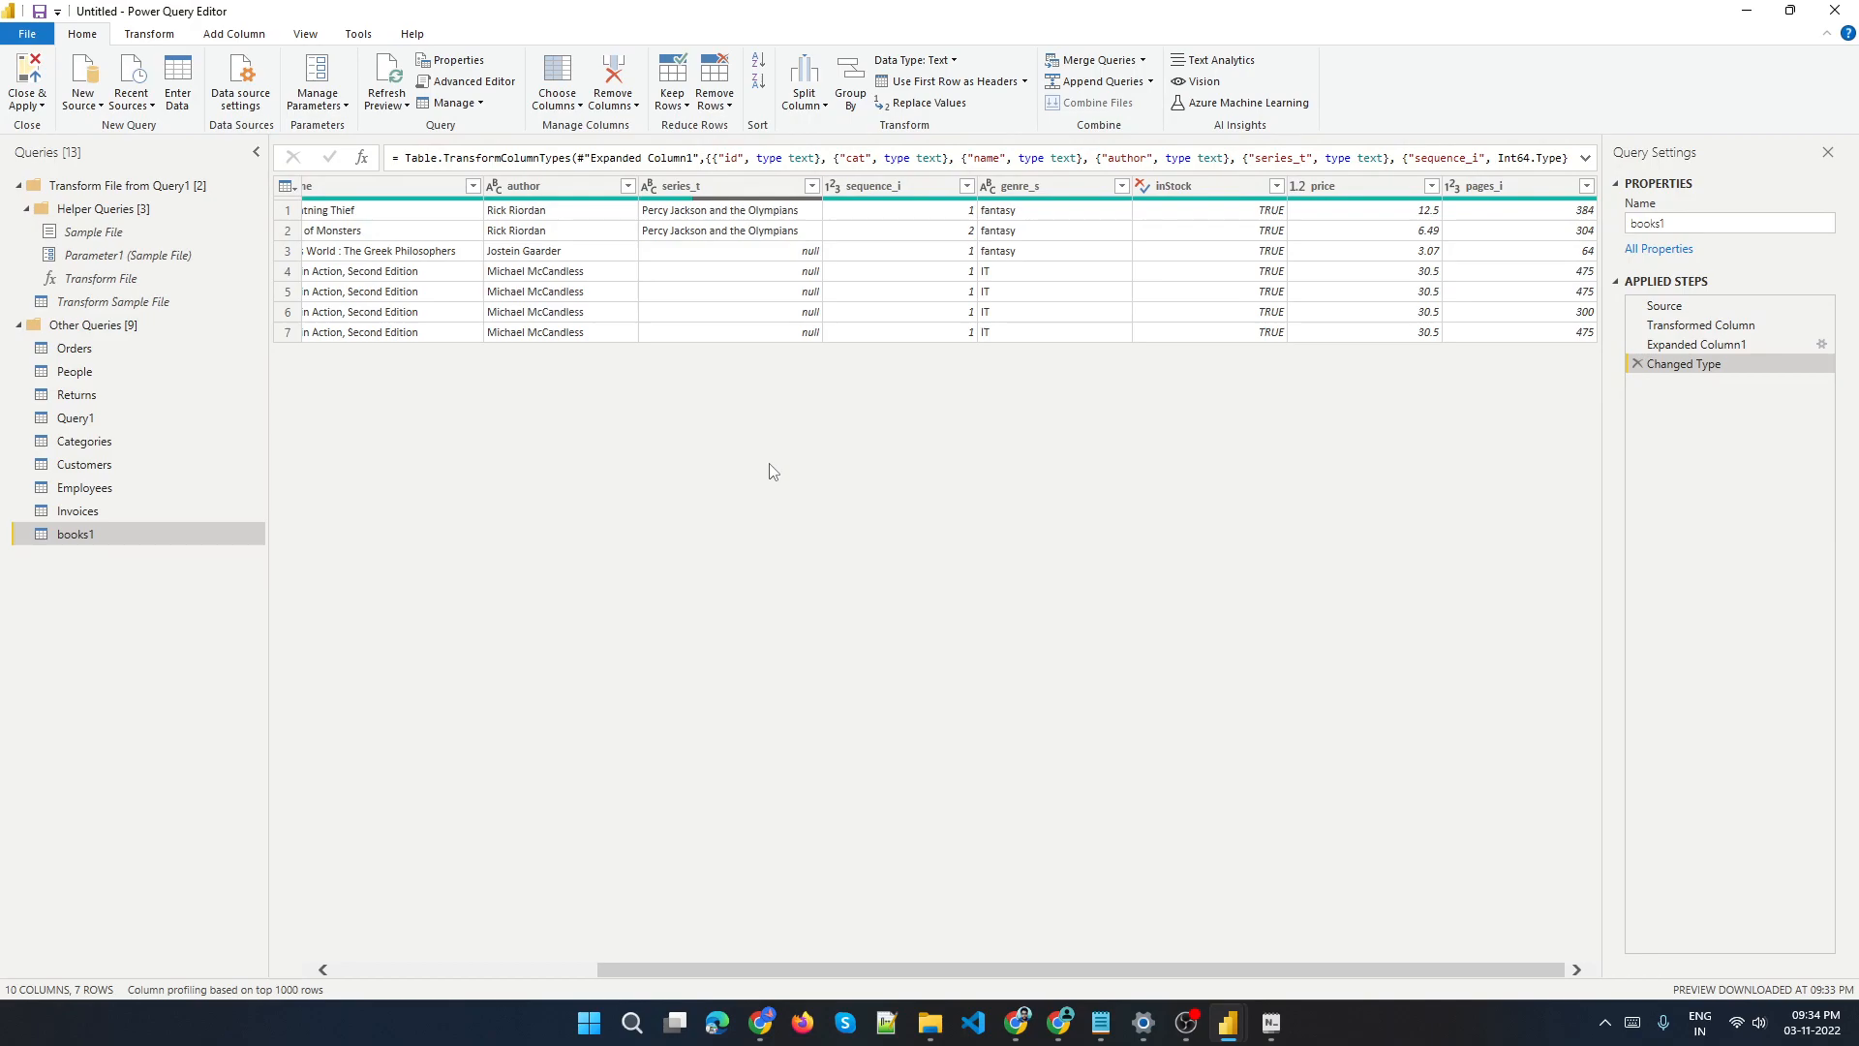
click(1104, 1023)
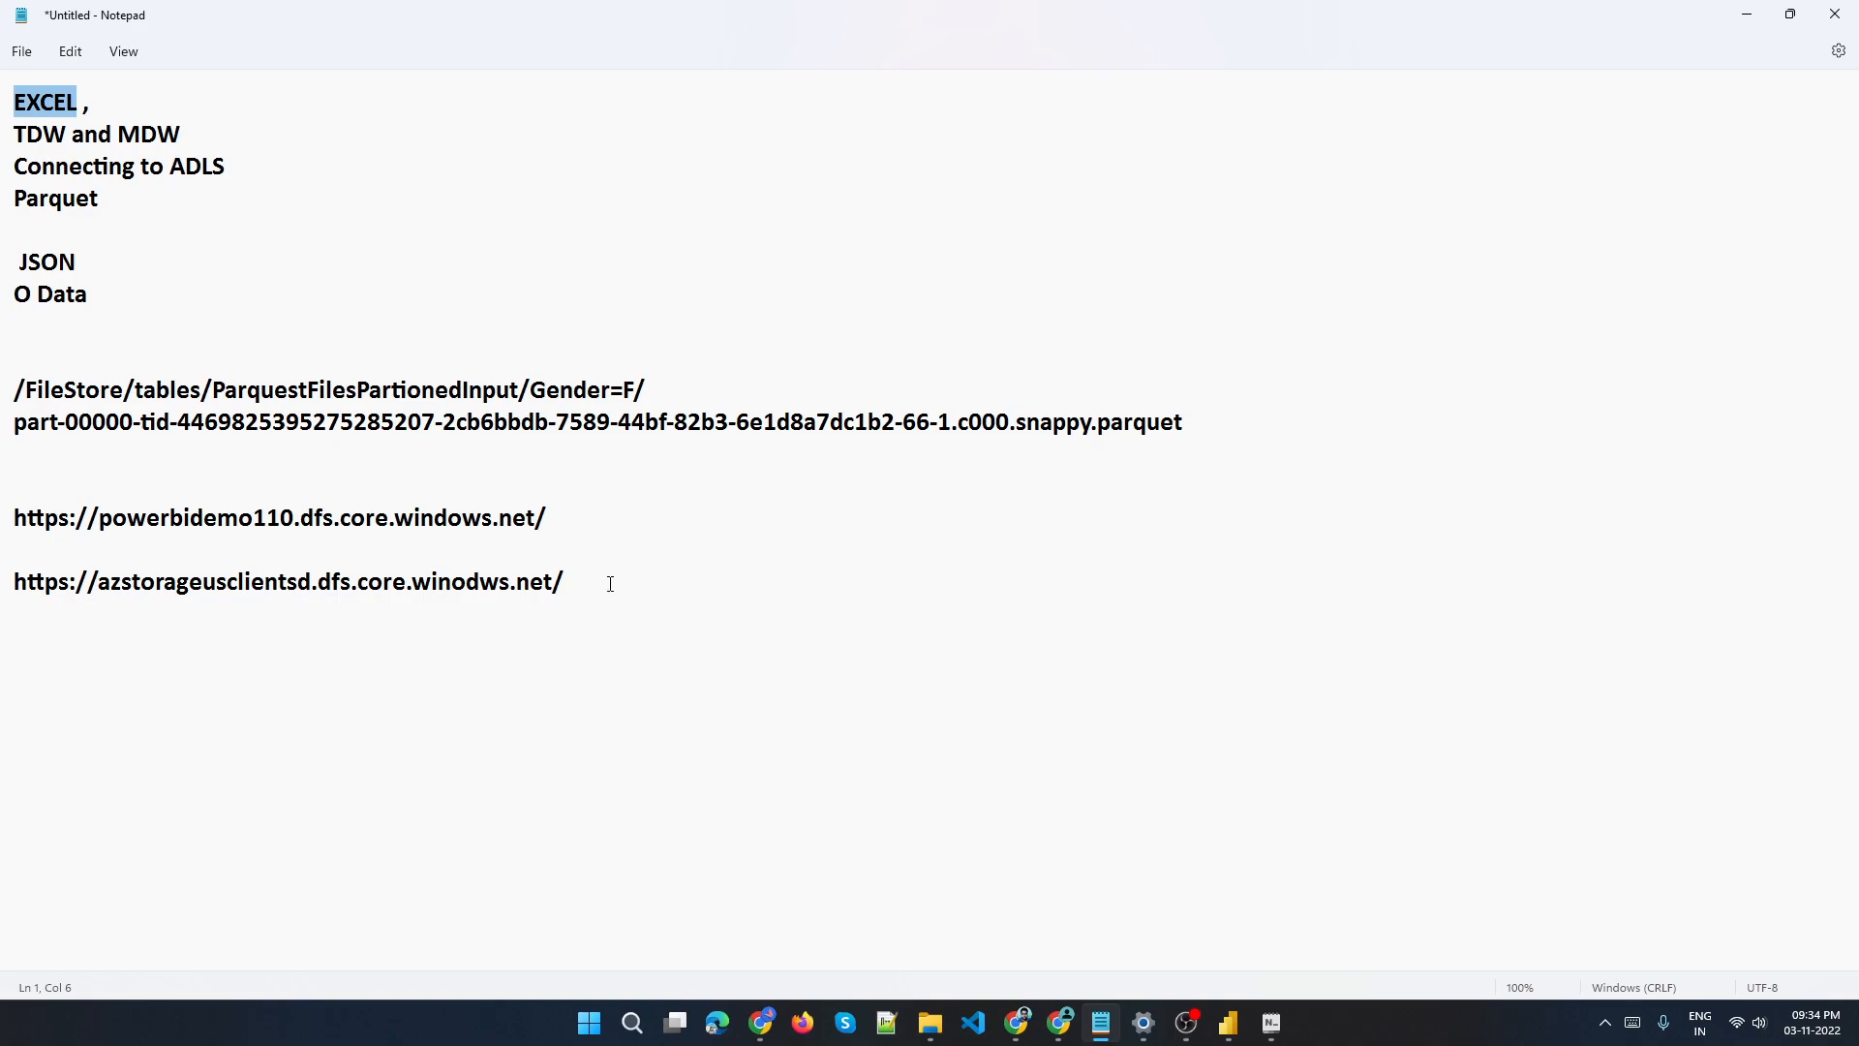
click(50, 230)
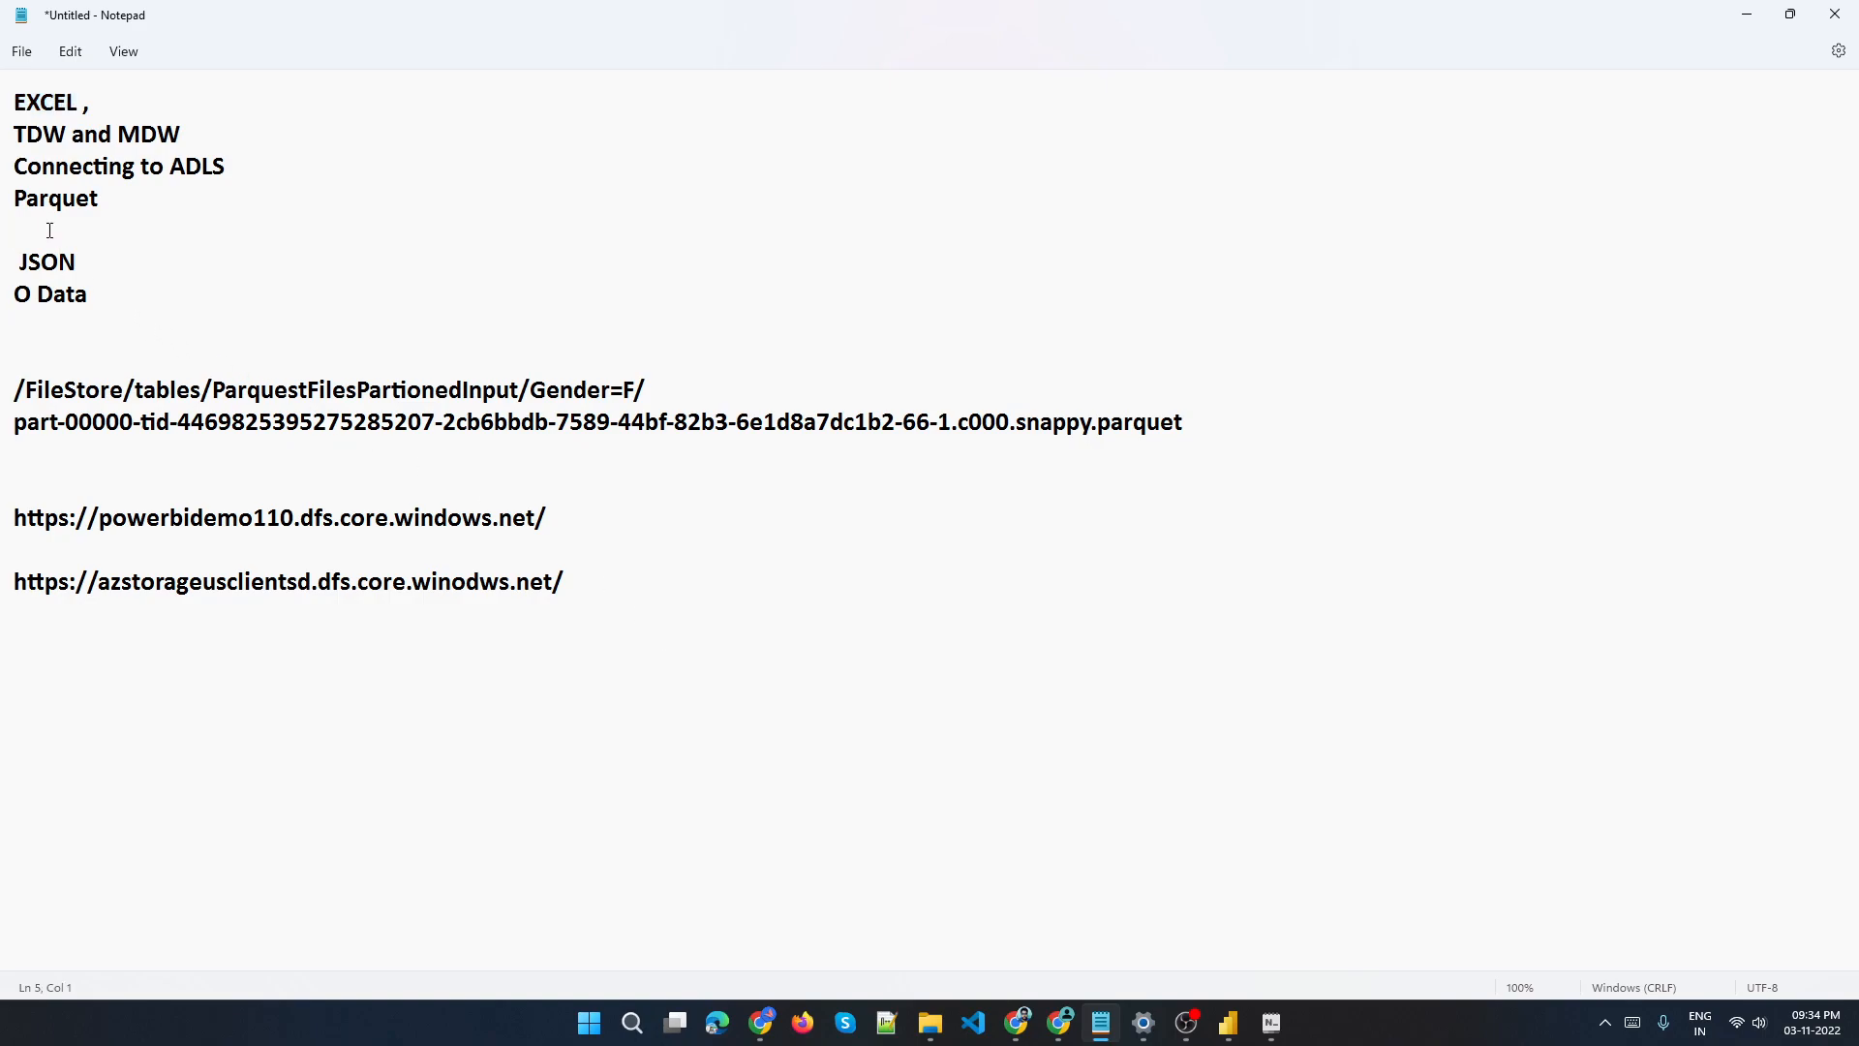
key(BackSpace)
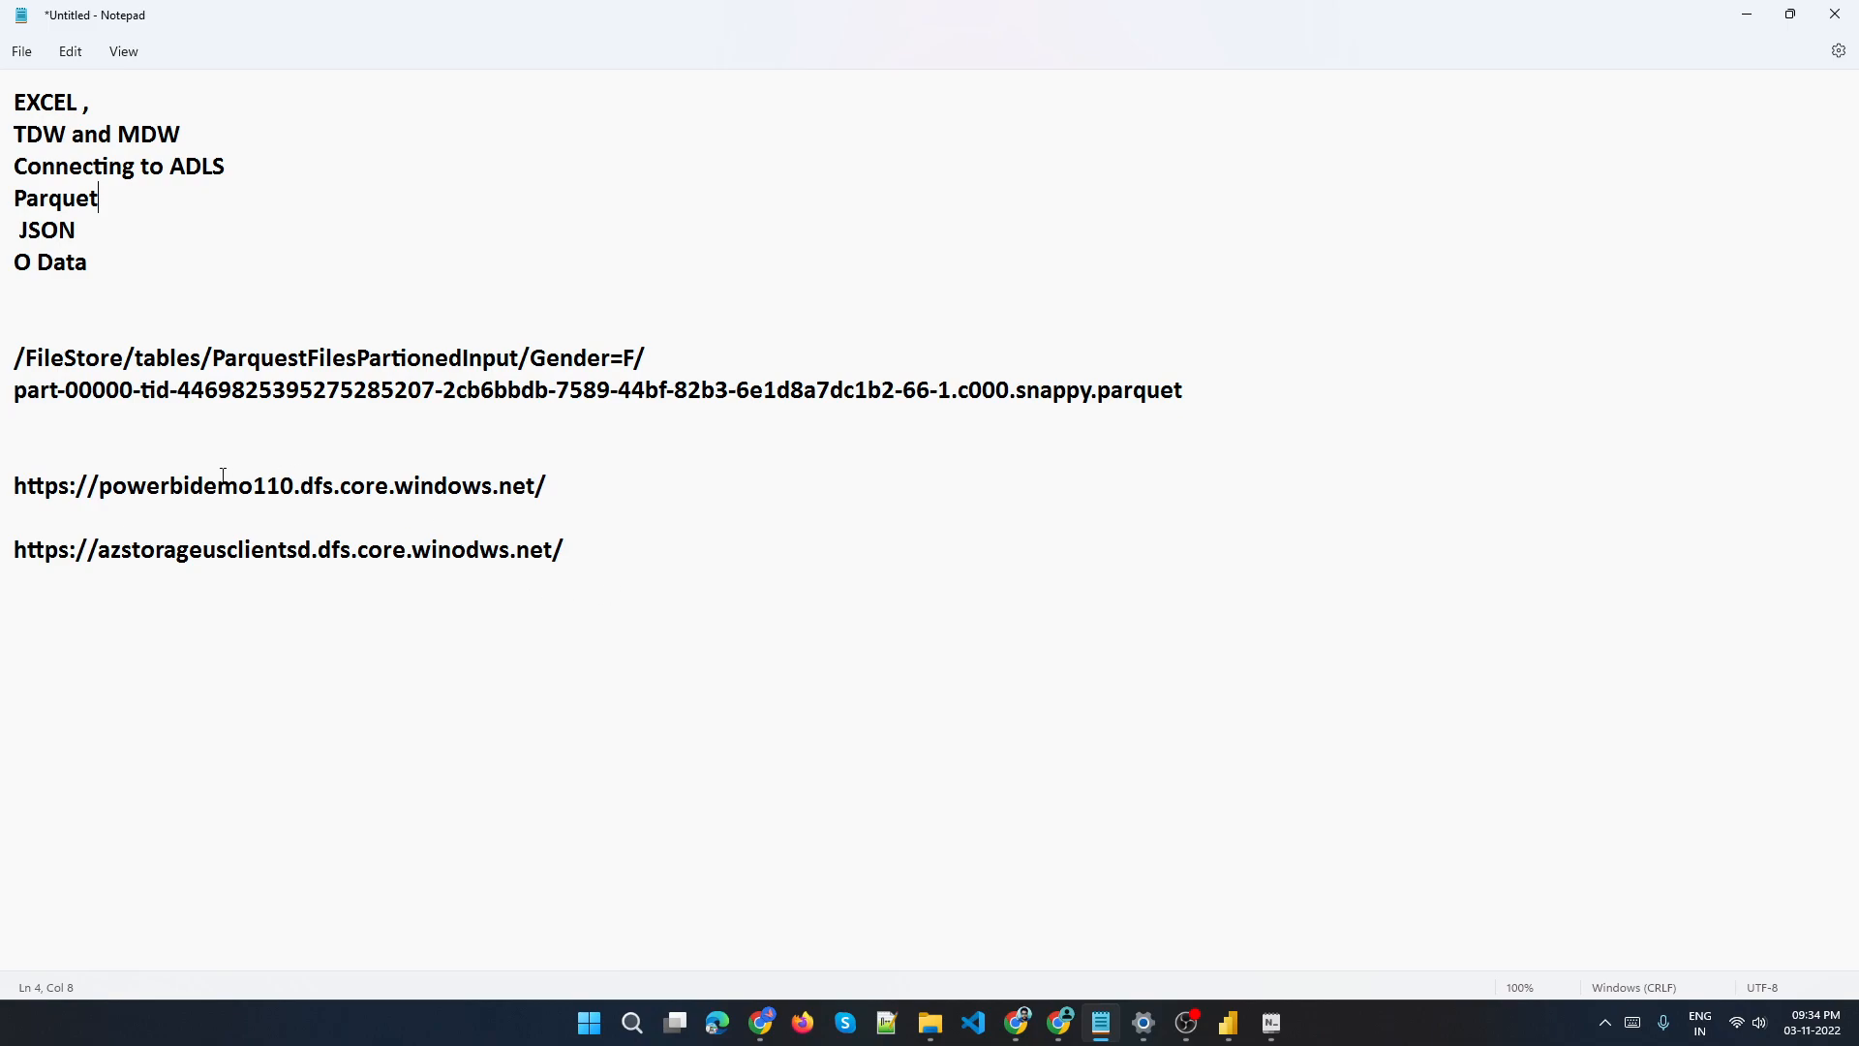
drag(118, 261, 15, 97)
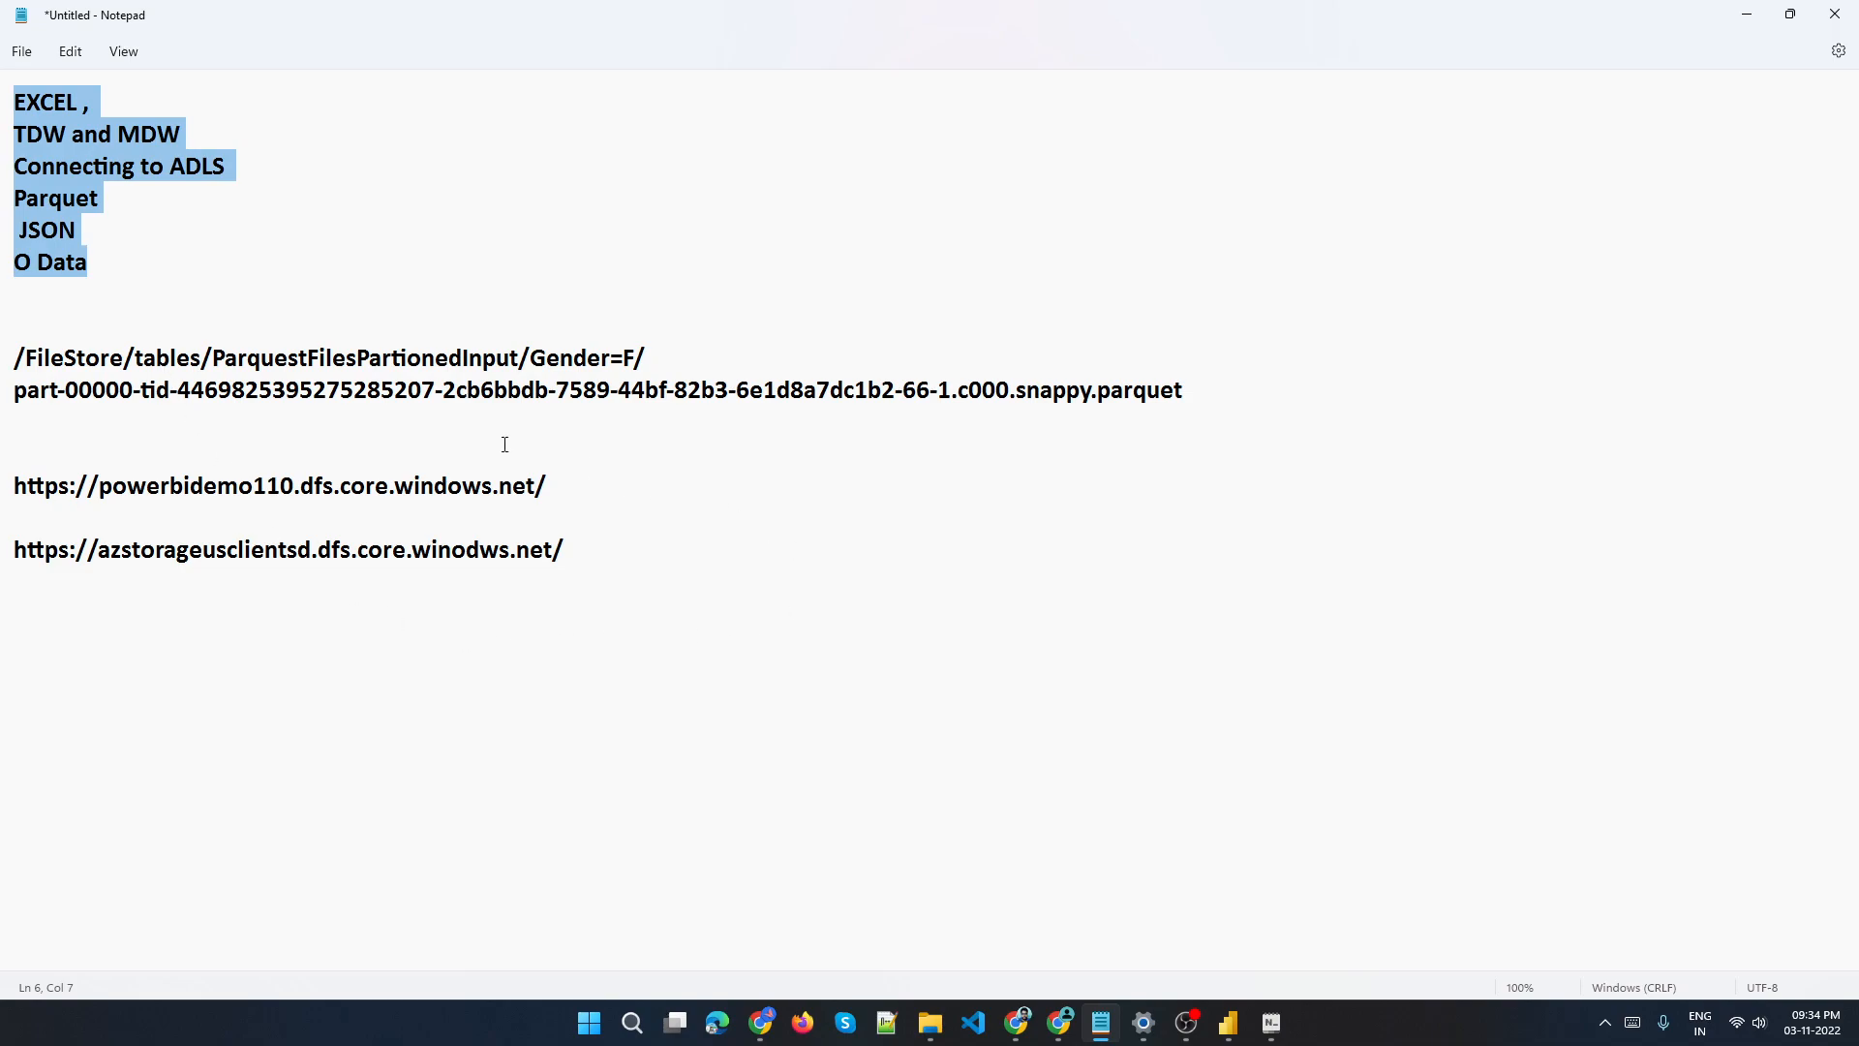
drag(89, 250, 19, 116)
Step: Bring the Power BI report window forward and open the full Get Data connector catalogue
click(1228, 1024)
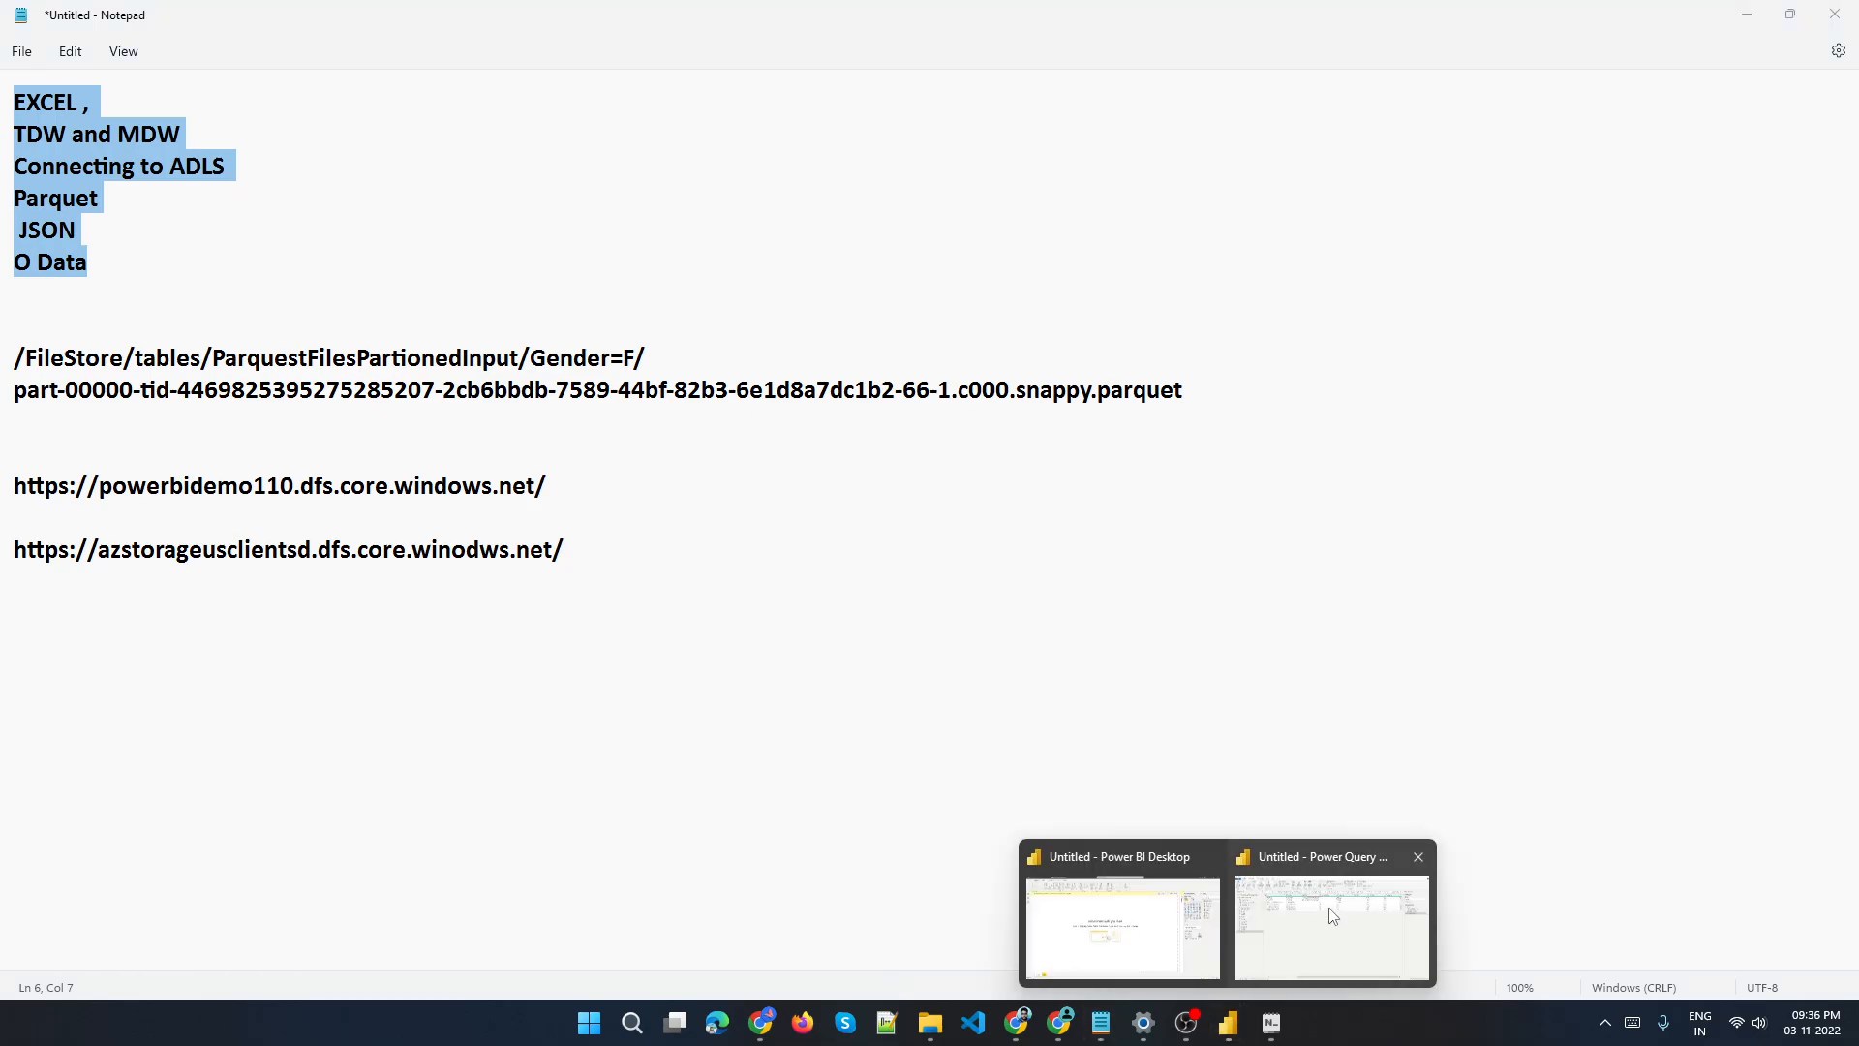
click(1334, 916)
click(1227, 1024)
click(1123, 925)
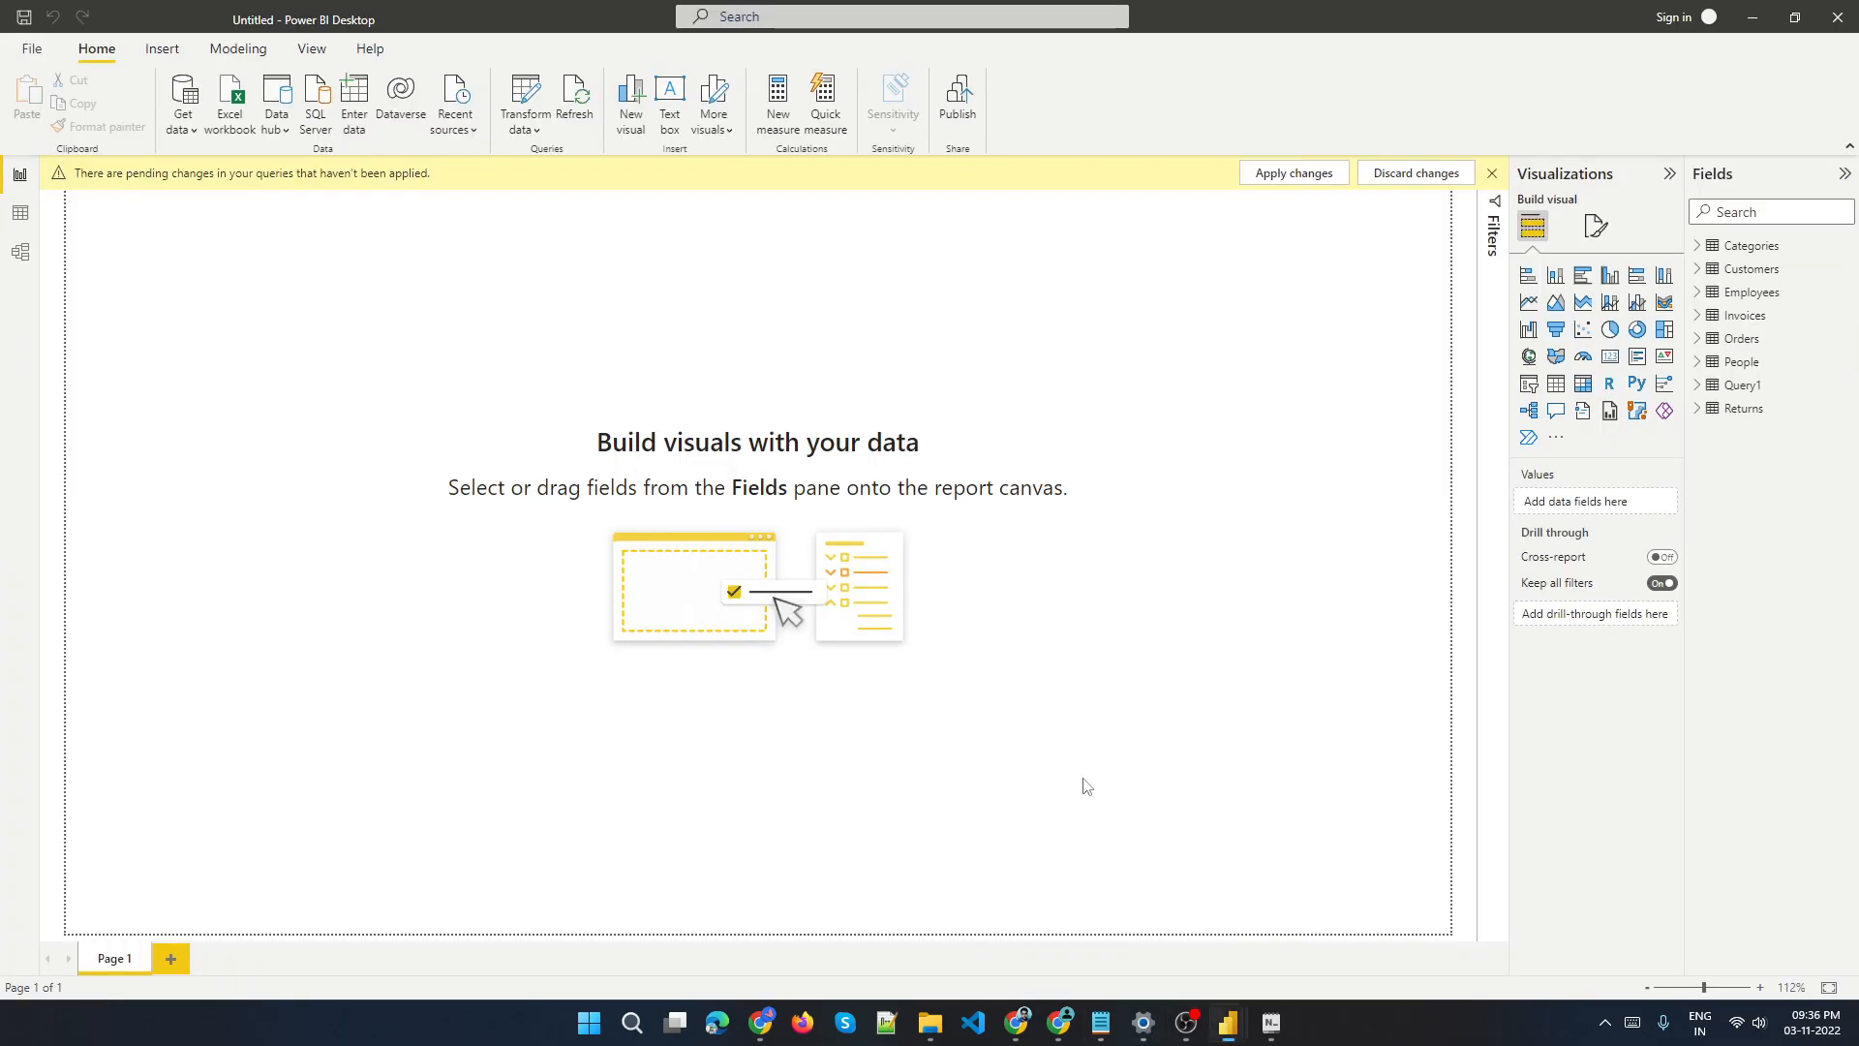
click(184, 129)
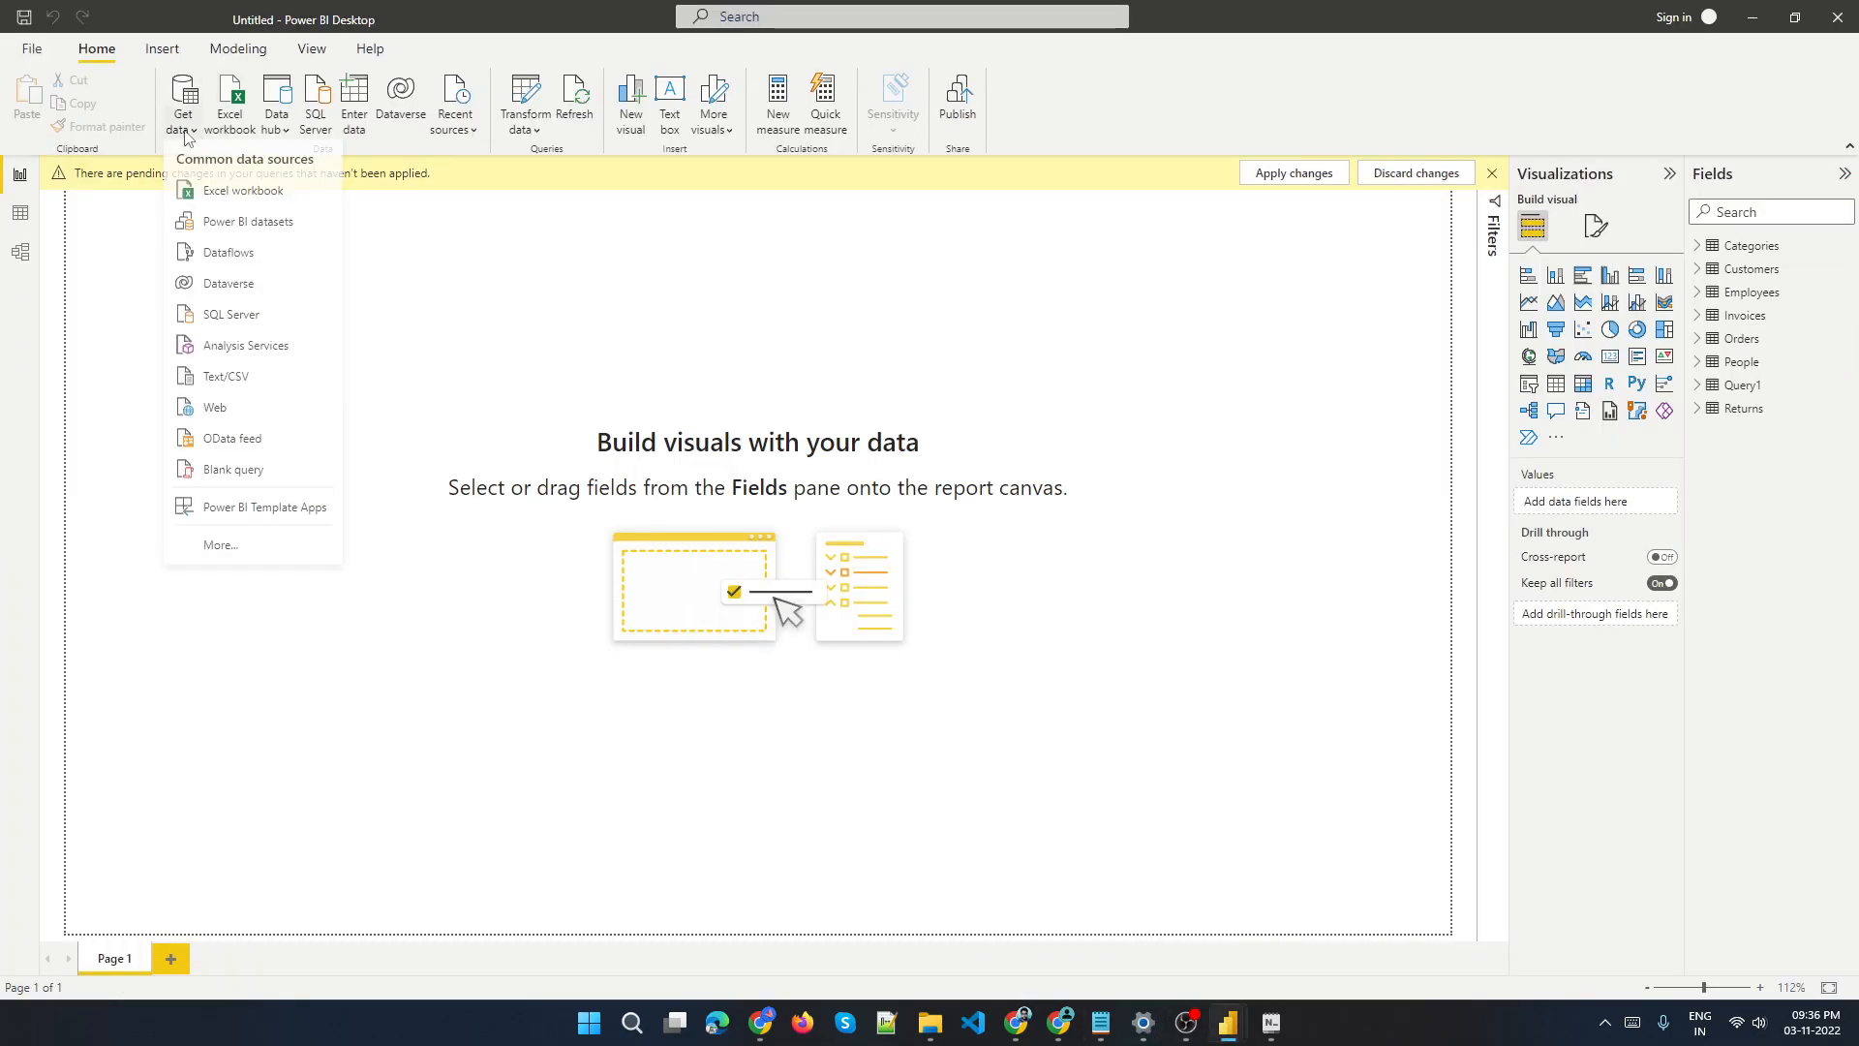
click(232, 549)
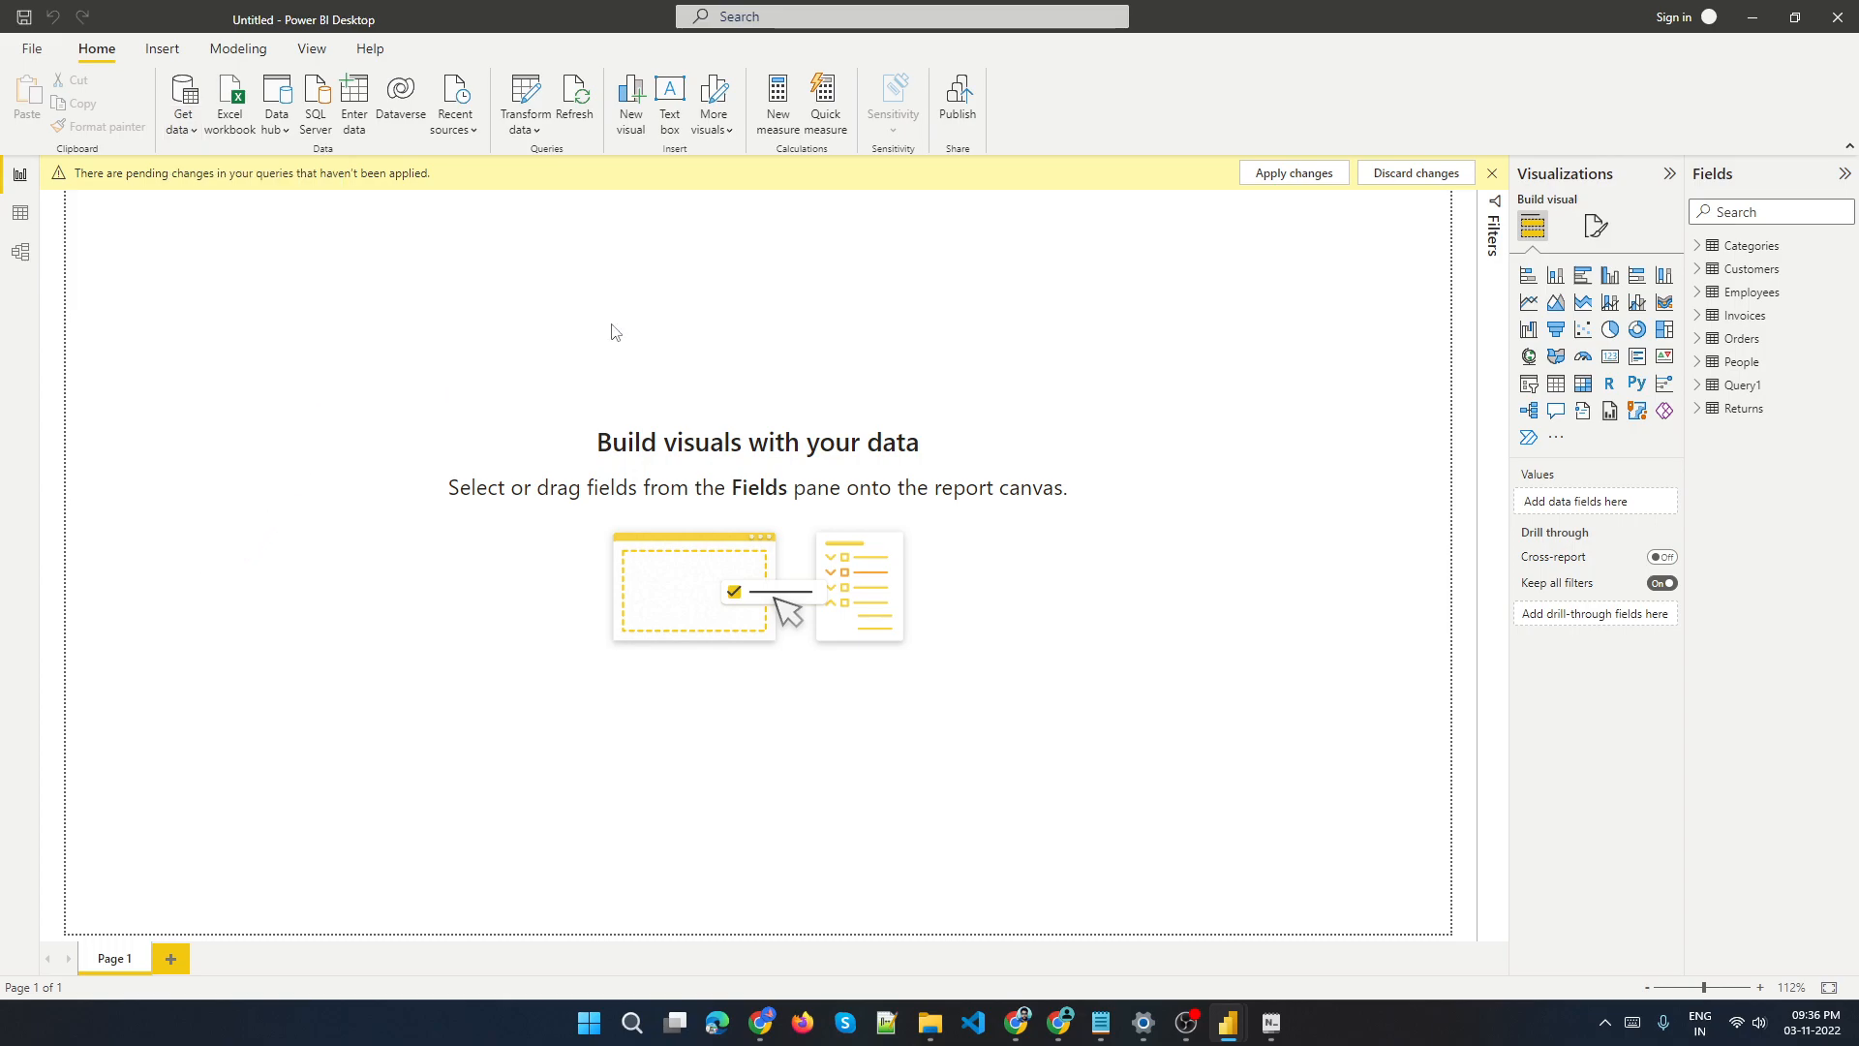
Step: Browse the Power Platform category, selecting the Power BI datasets and Dataflows connectors
click(693, 387)
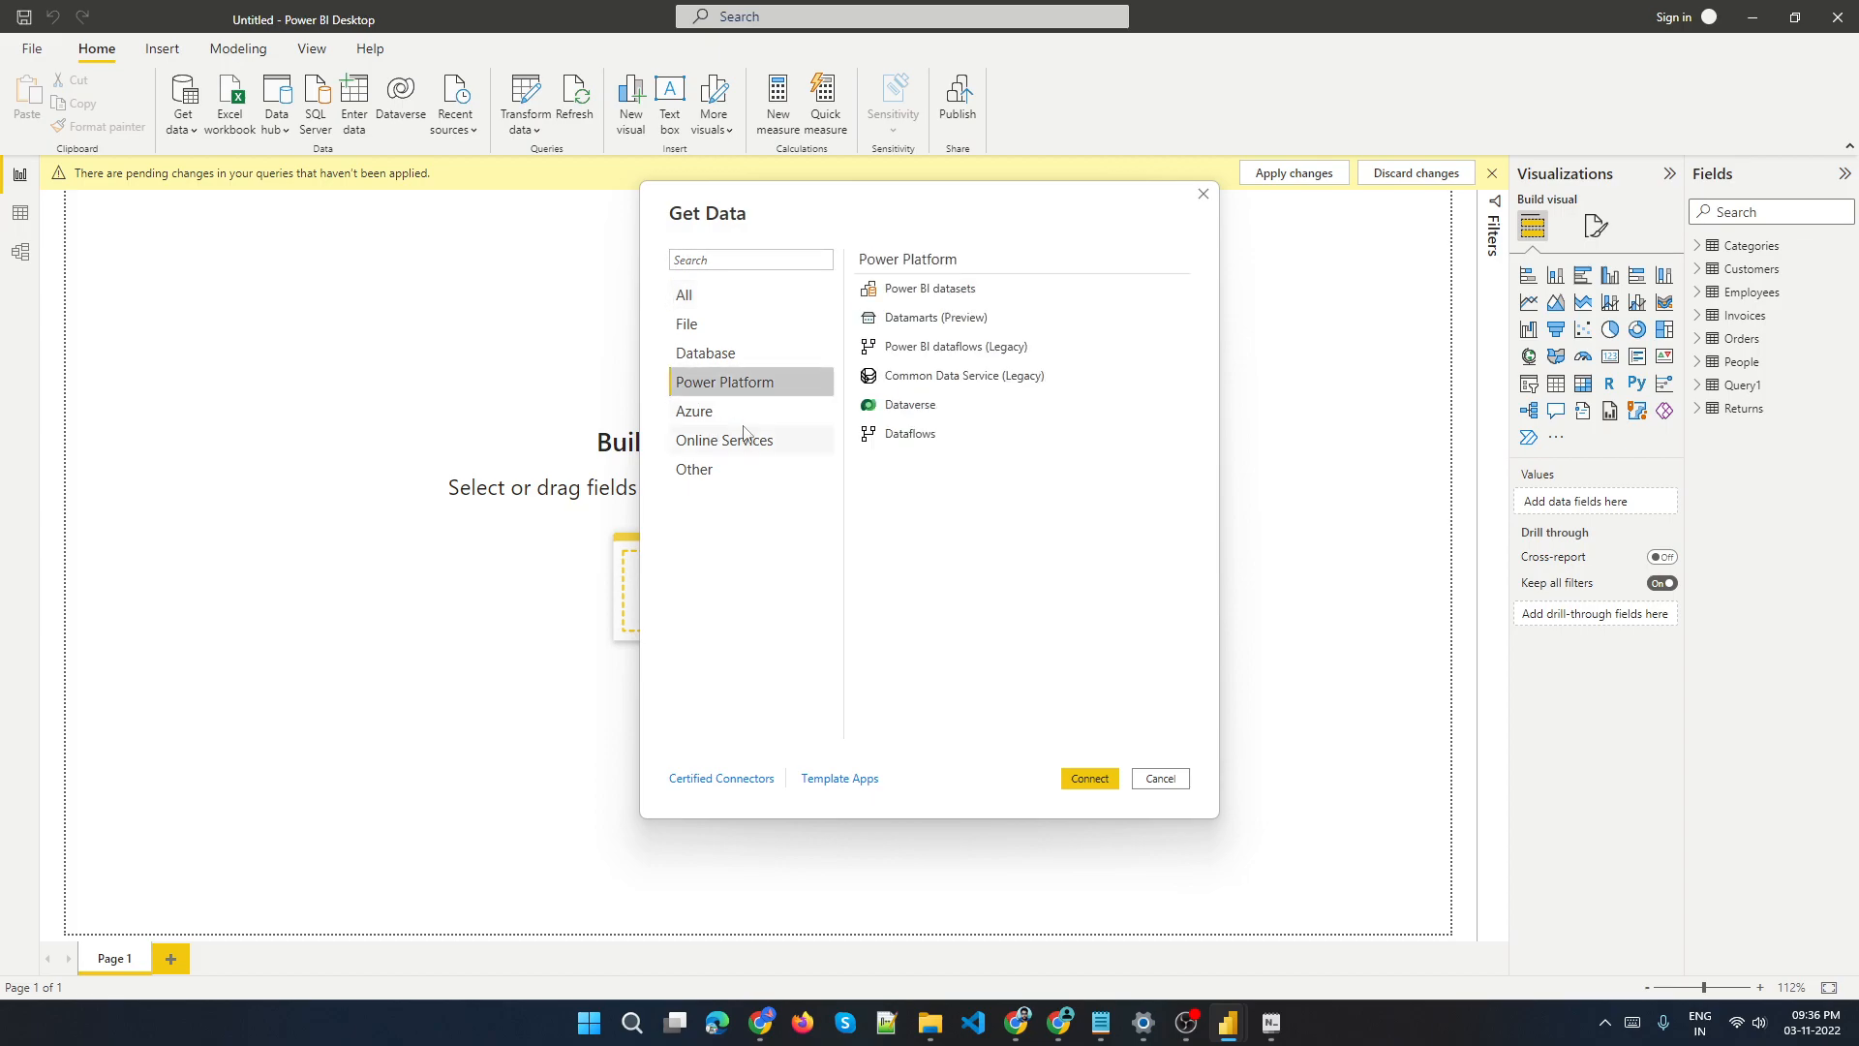
click(944, 289)
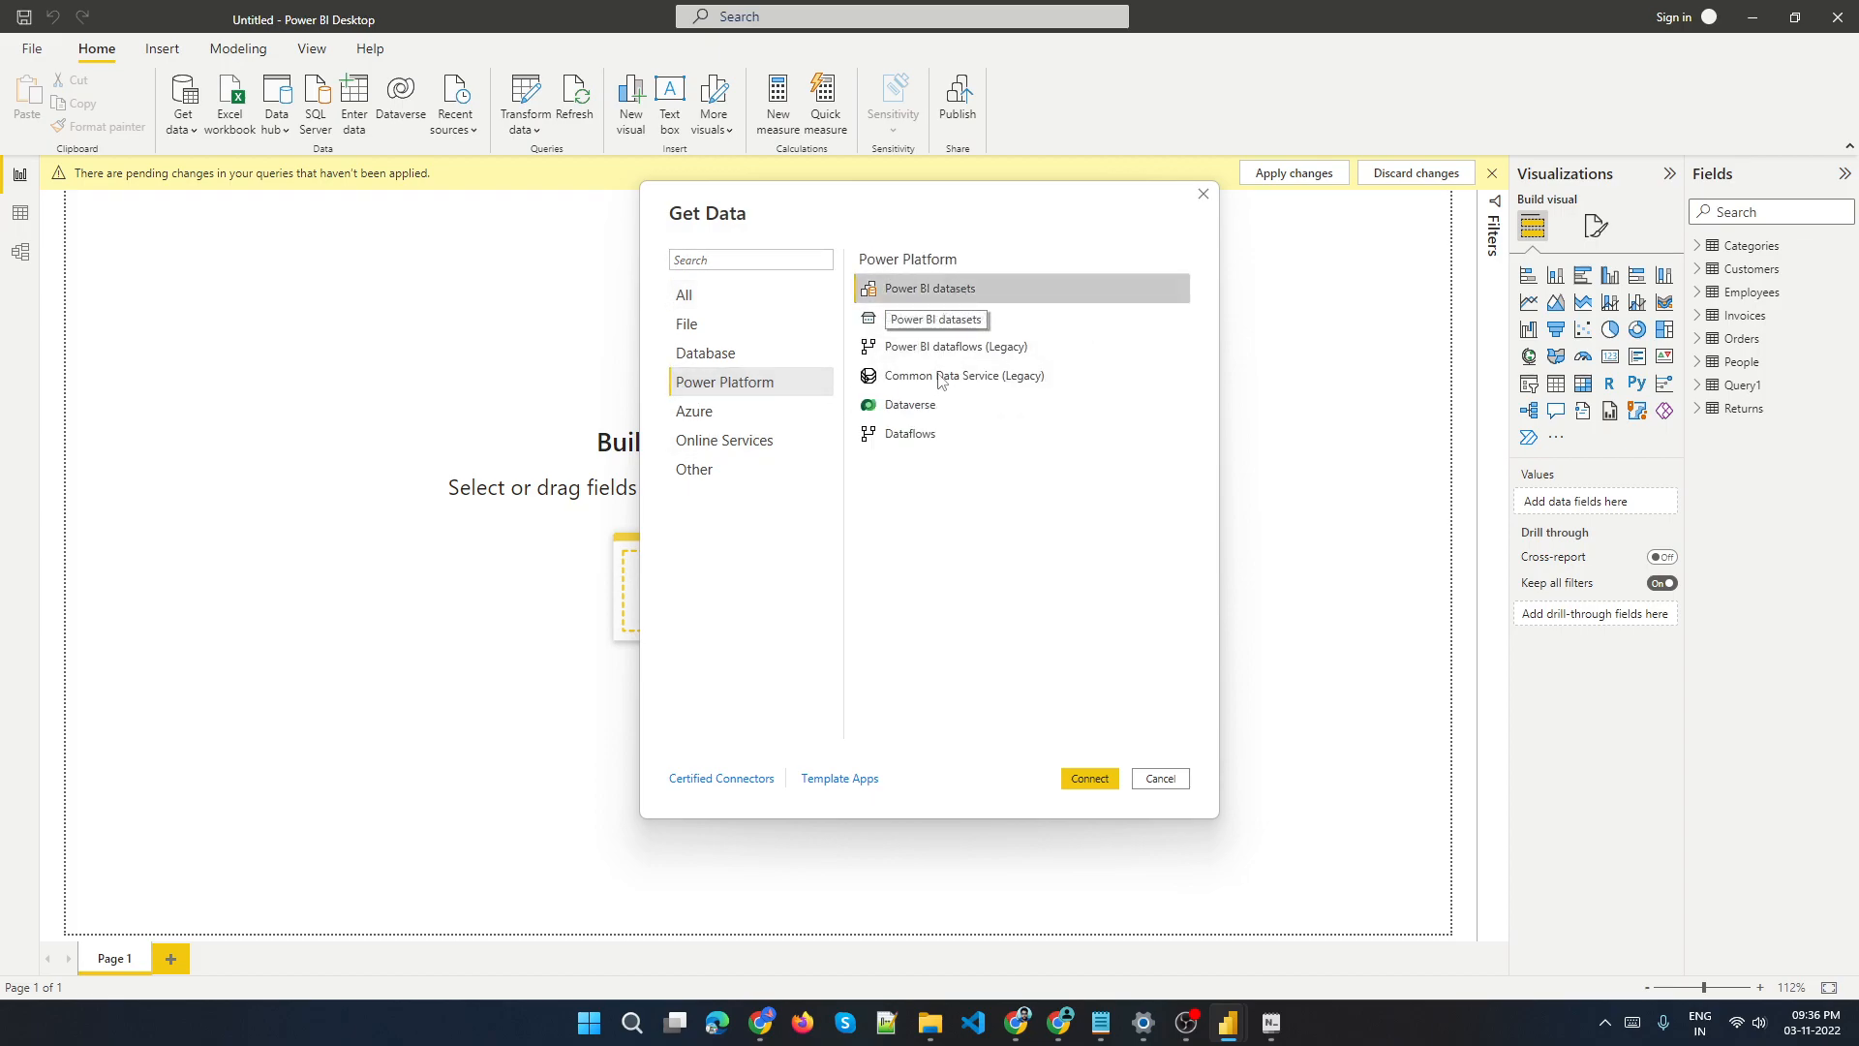
click(901, 436)
click(954, 290)
drag(1037, 229, 925, 187)
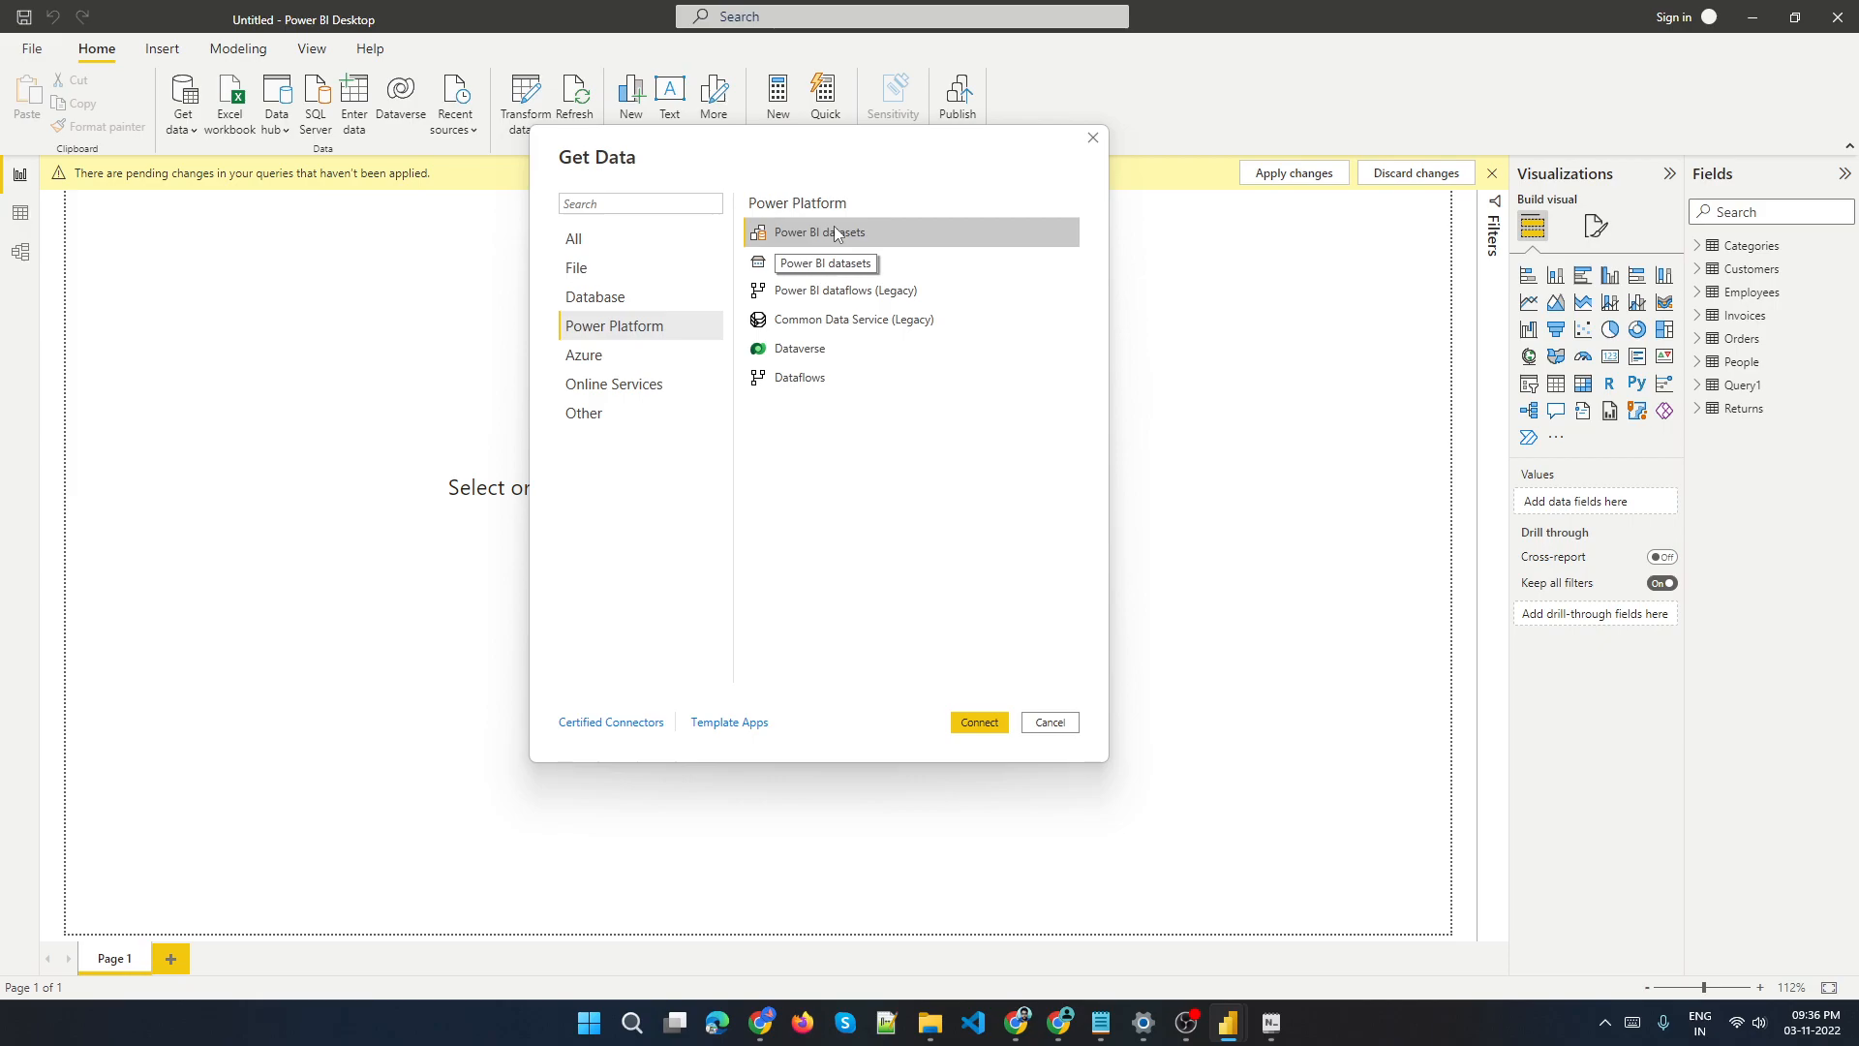
click(799, 383)
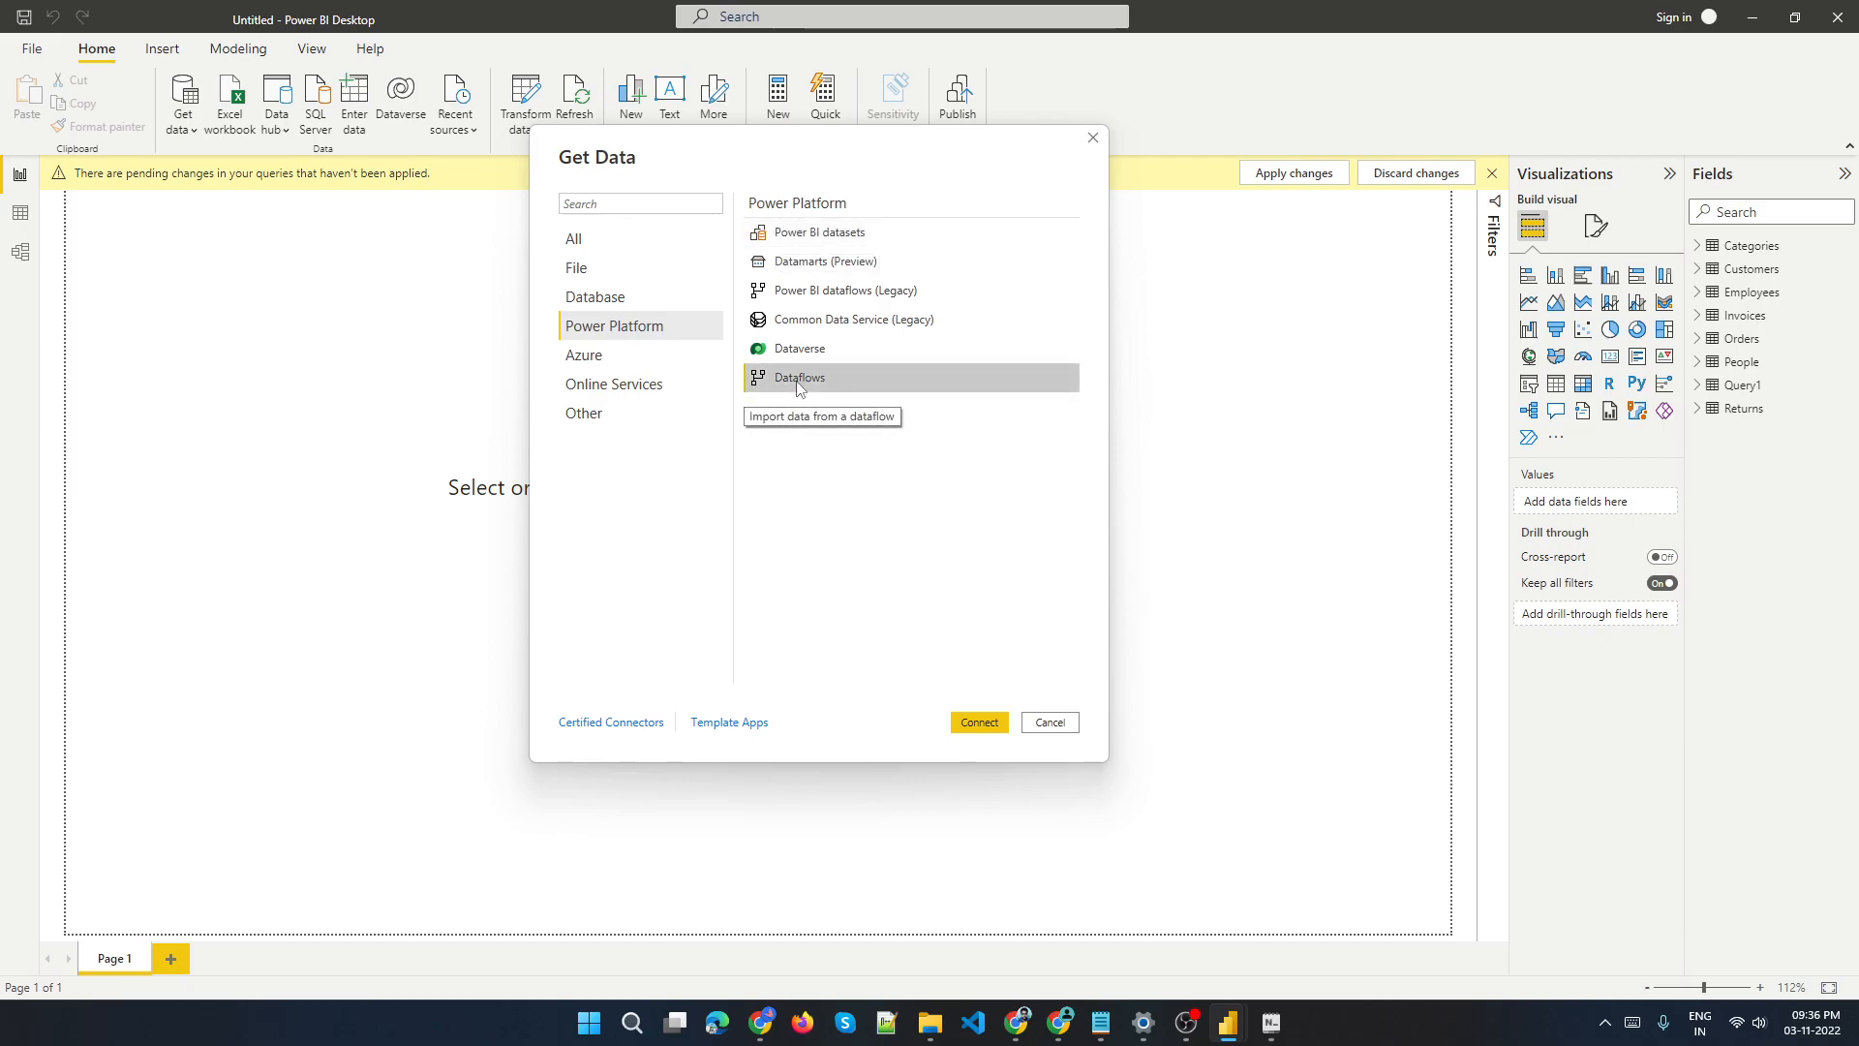
click(856, 232)
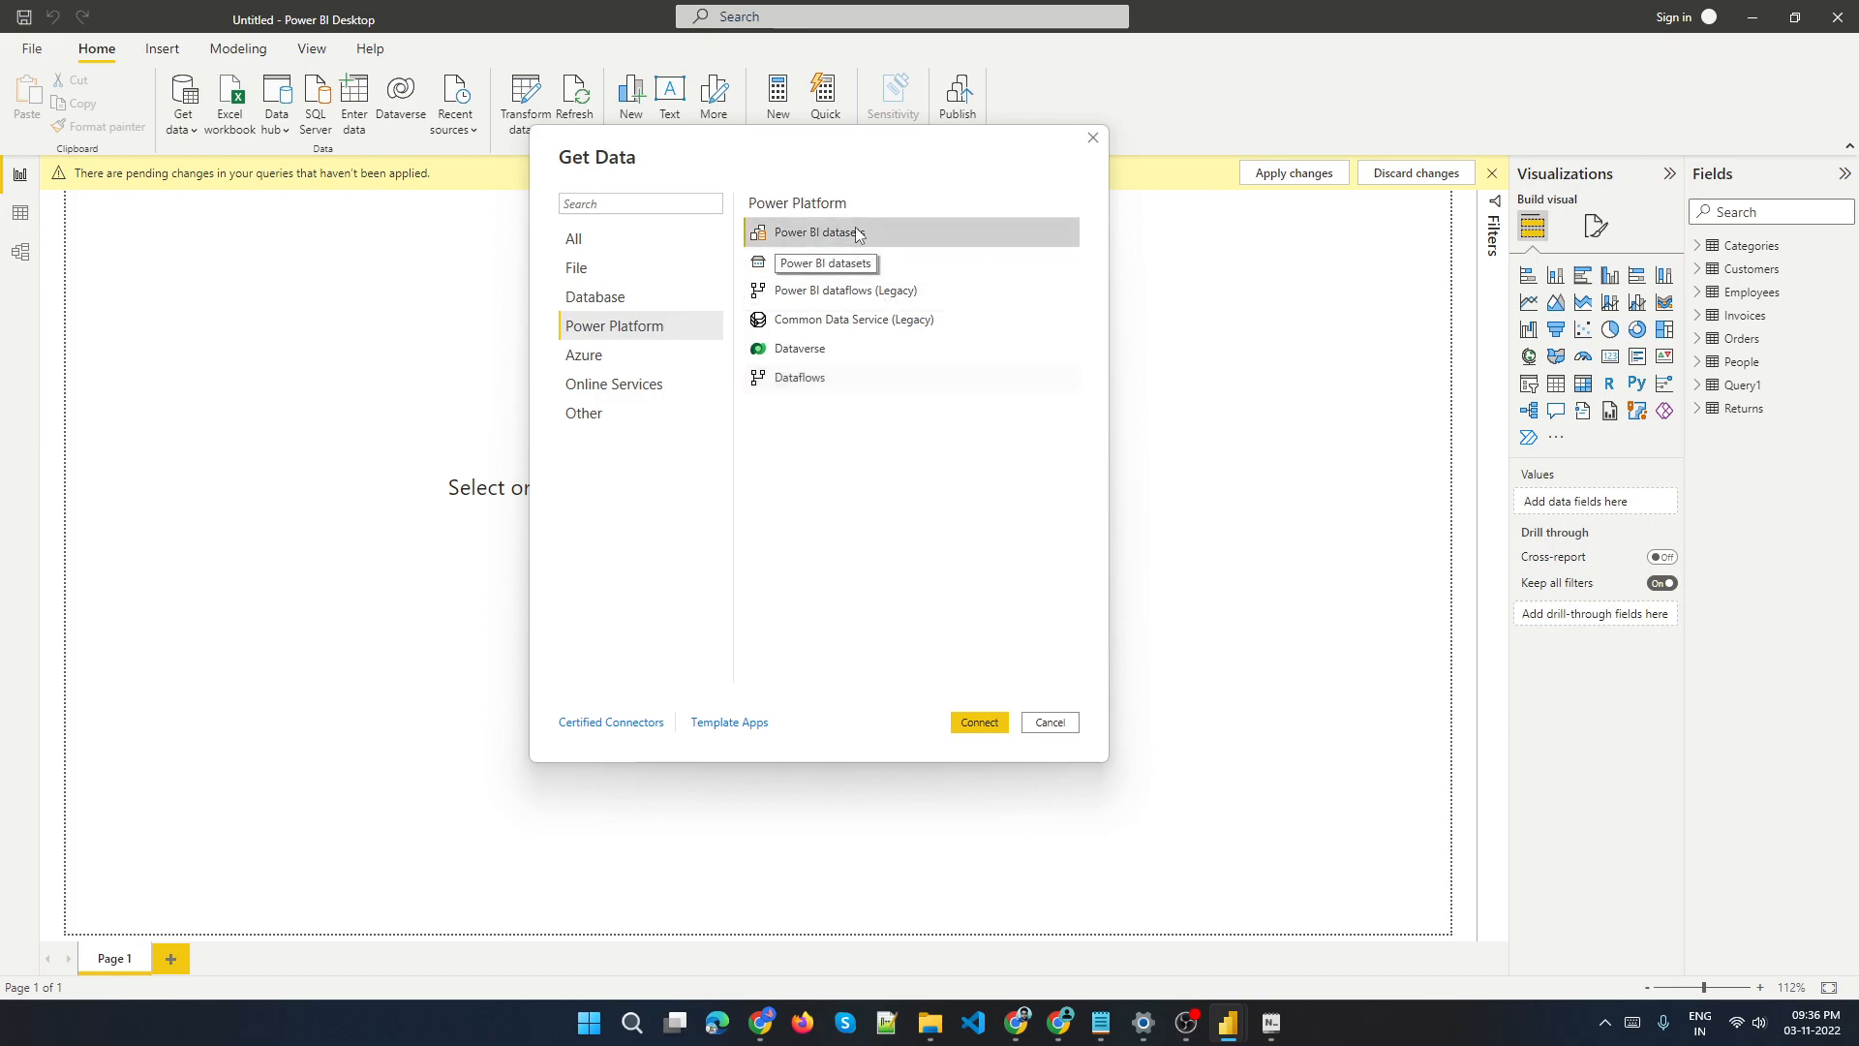
click(612, 307)
scroll(782, 510, down, 3)
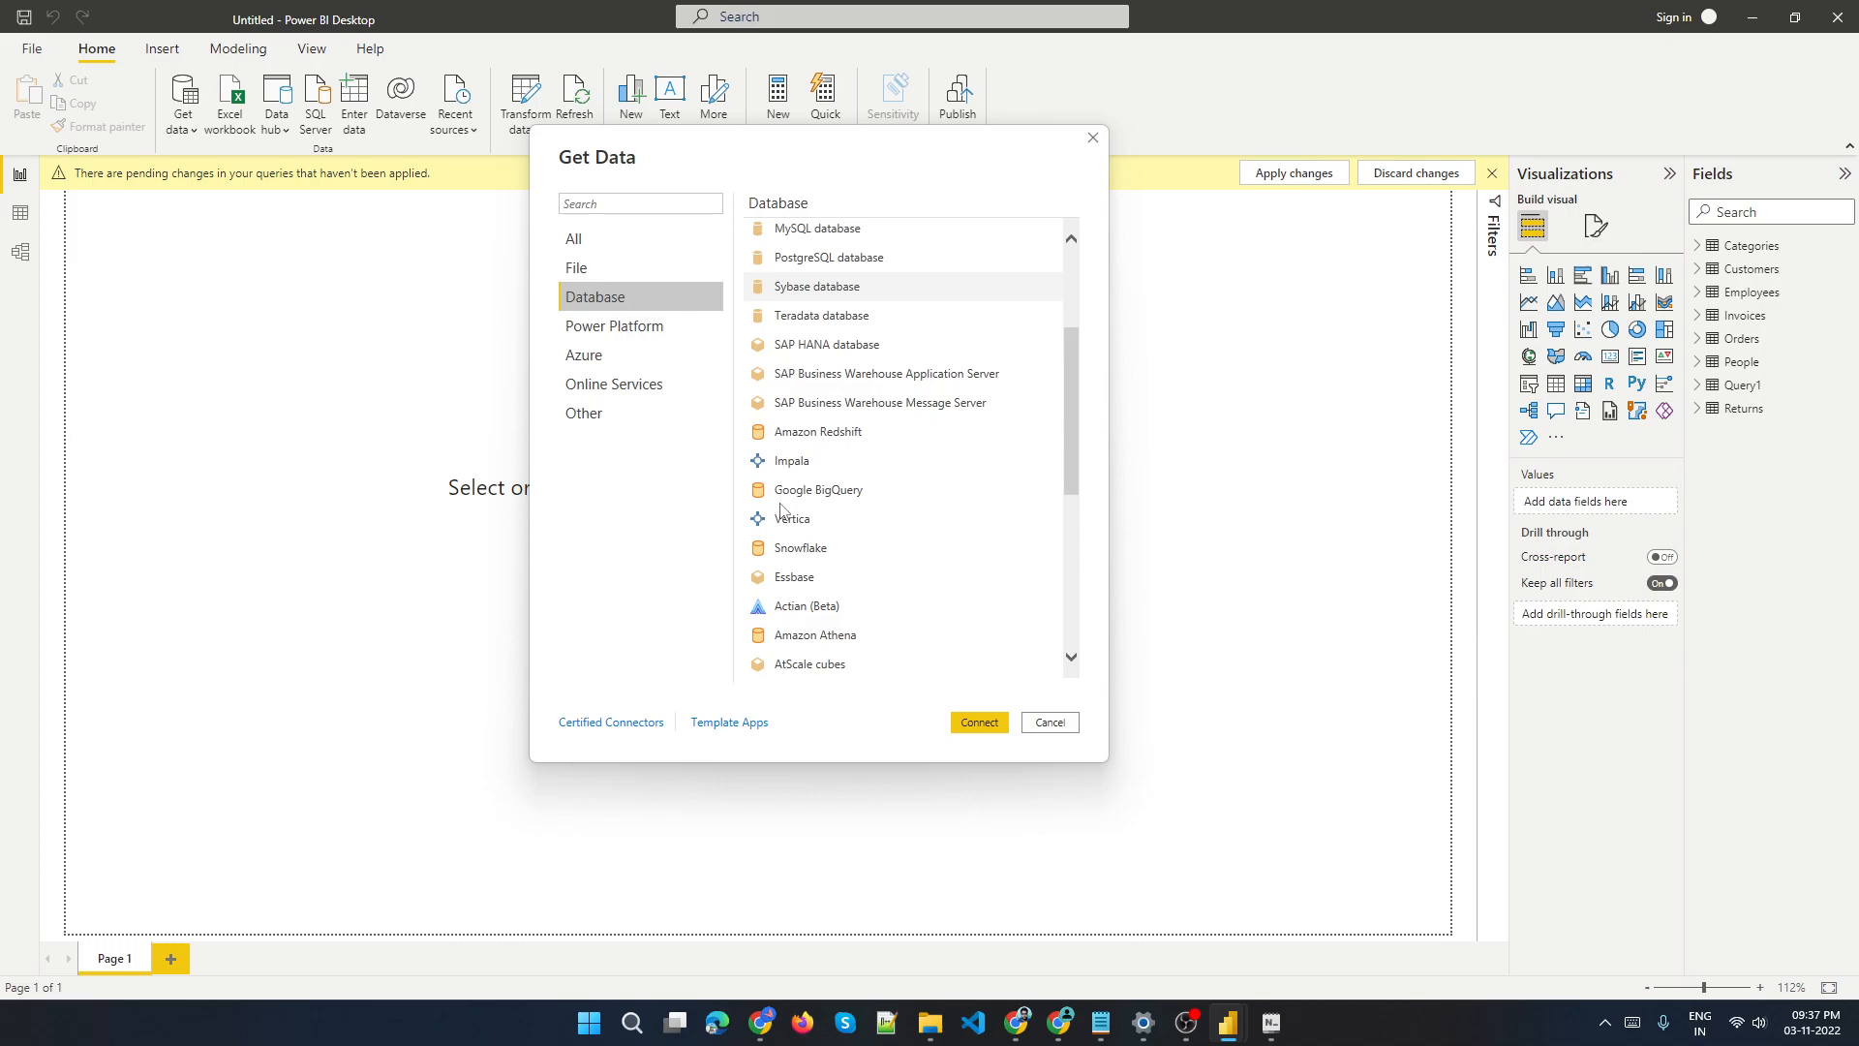
scroll(783, 511, down, 5)
click(594, 269)
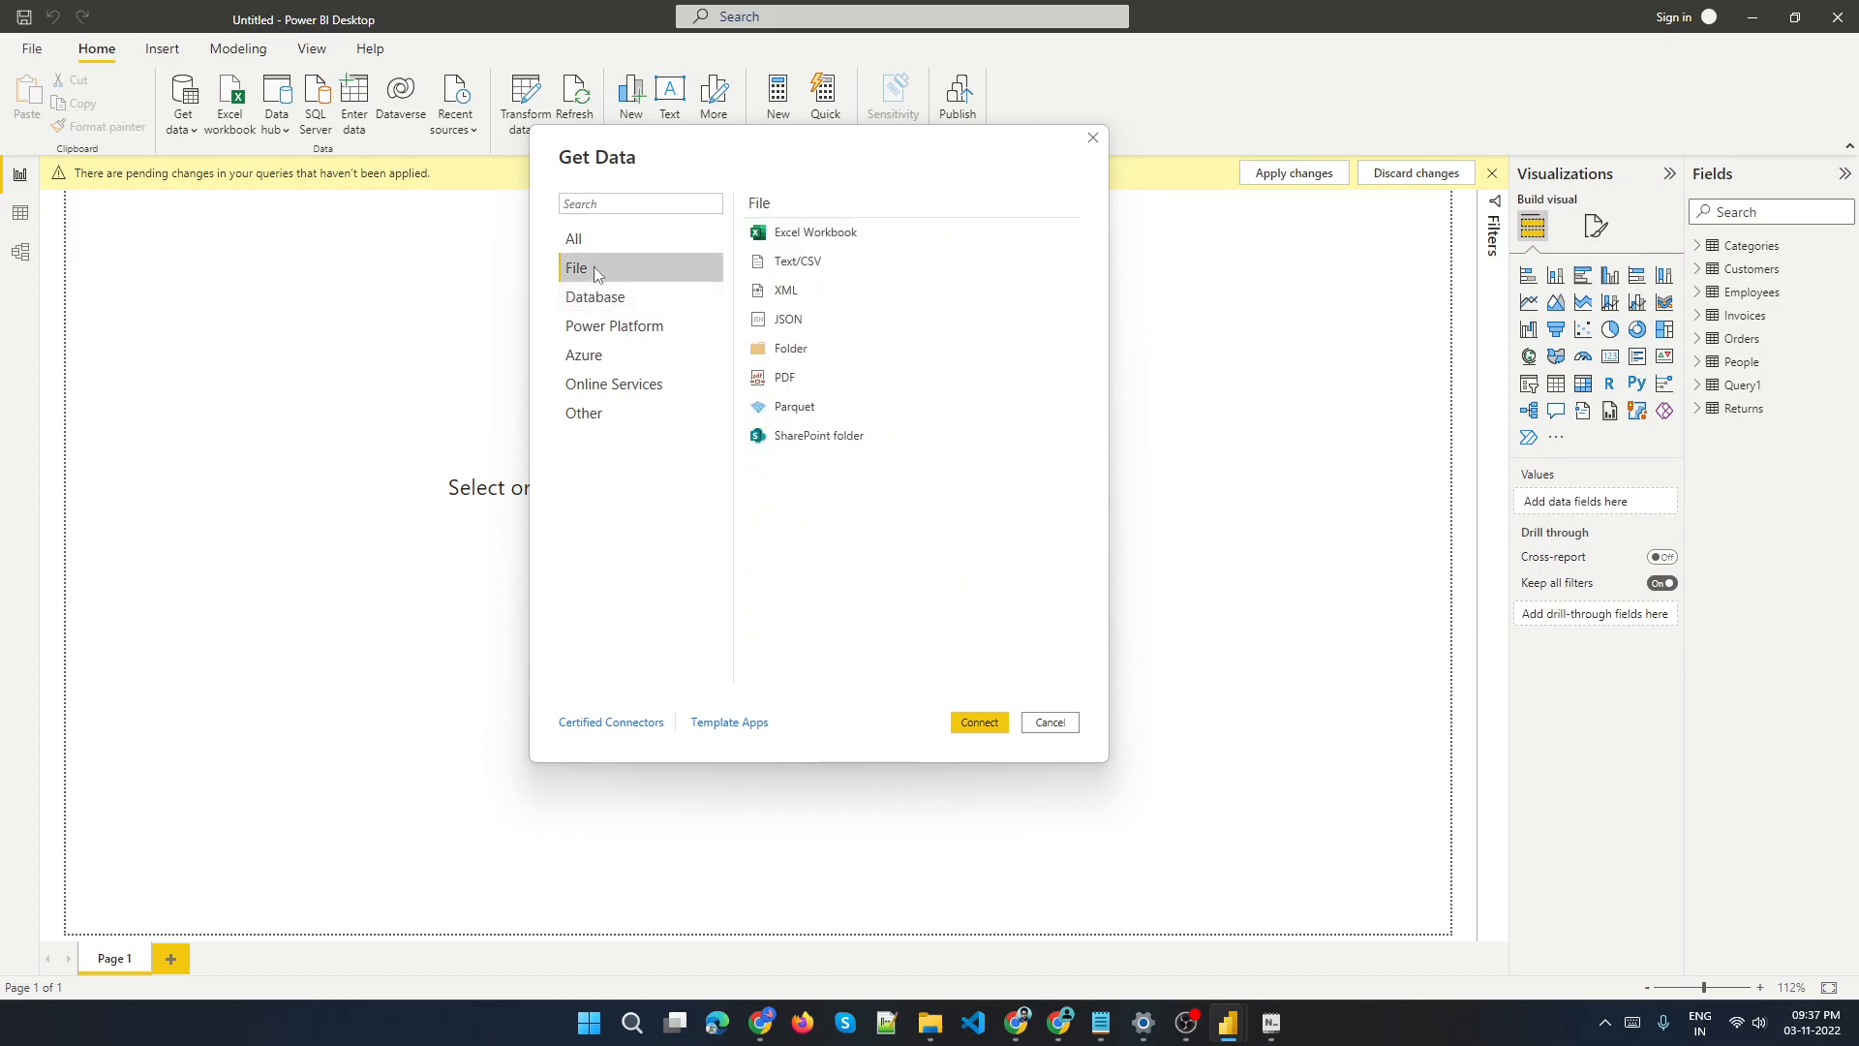
click(819, 437)
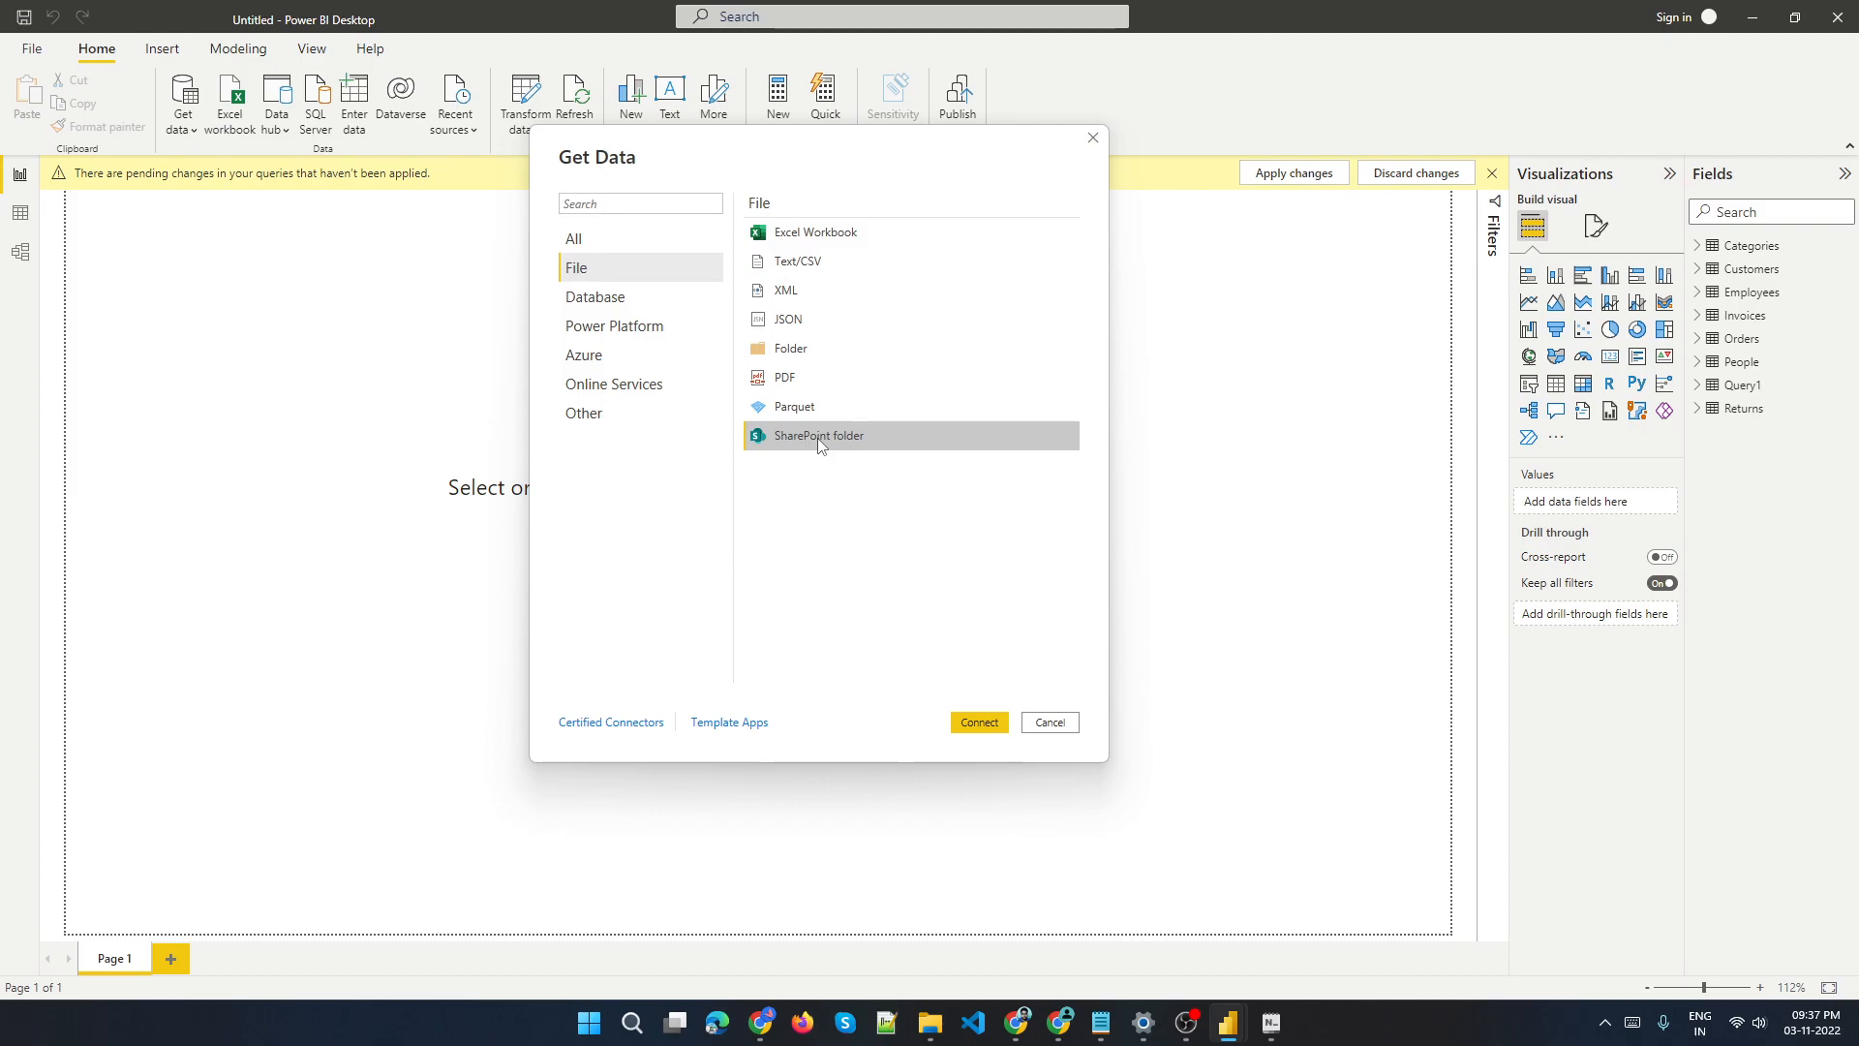
click(601, 355)
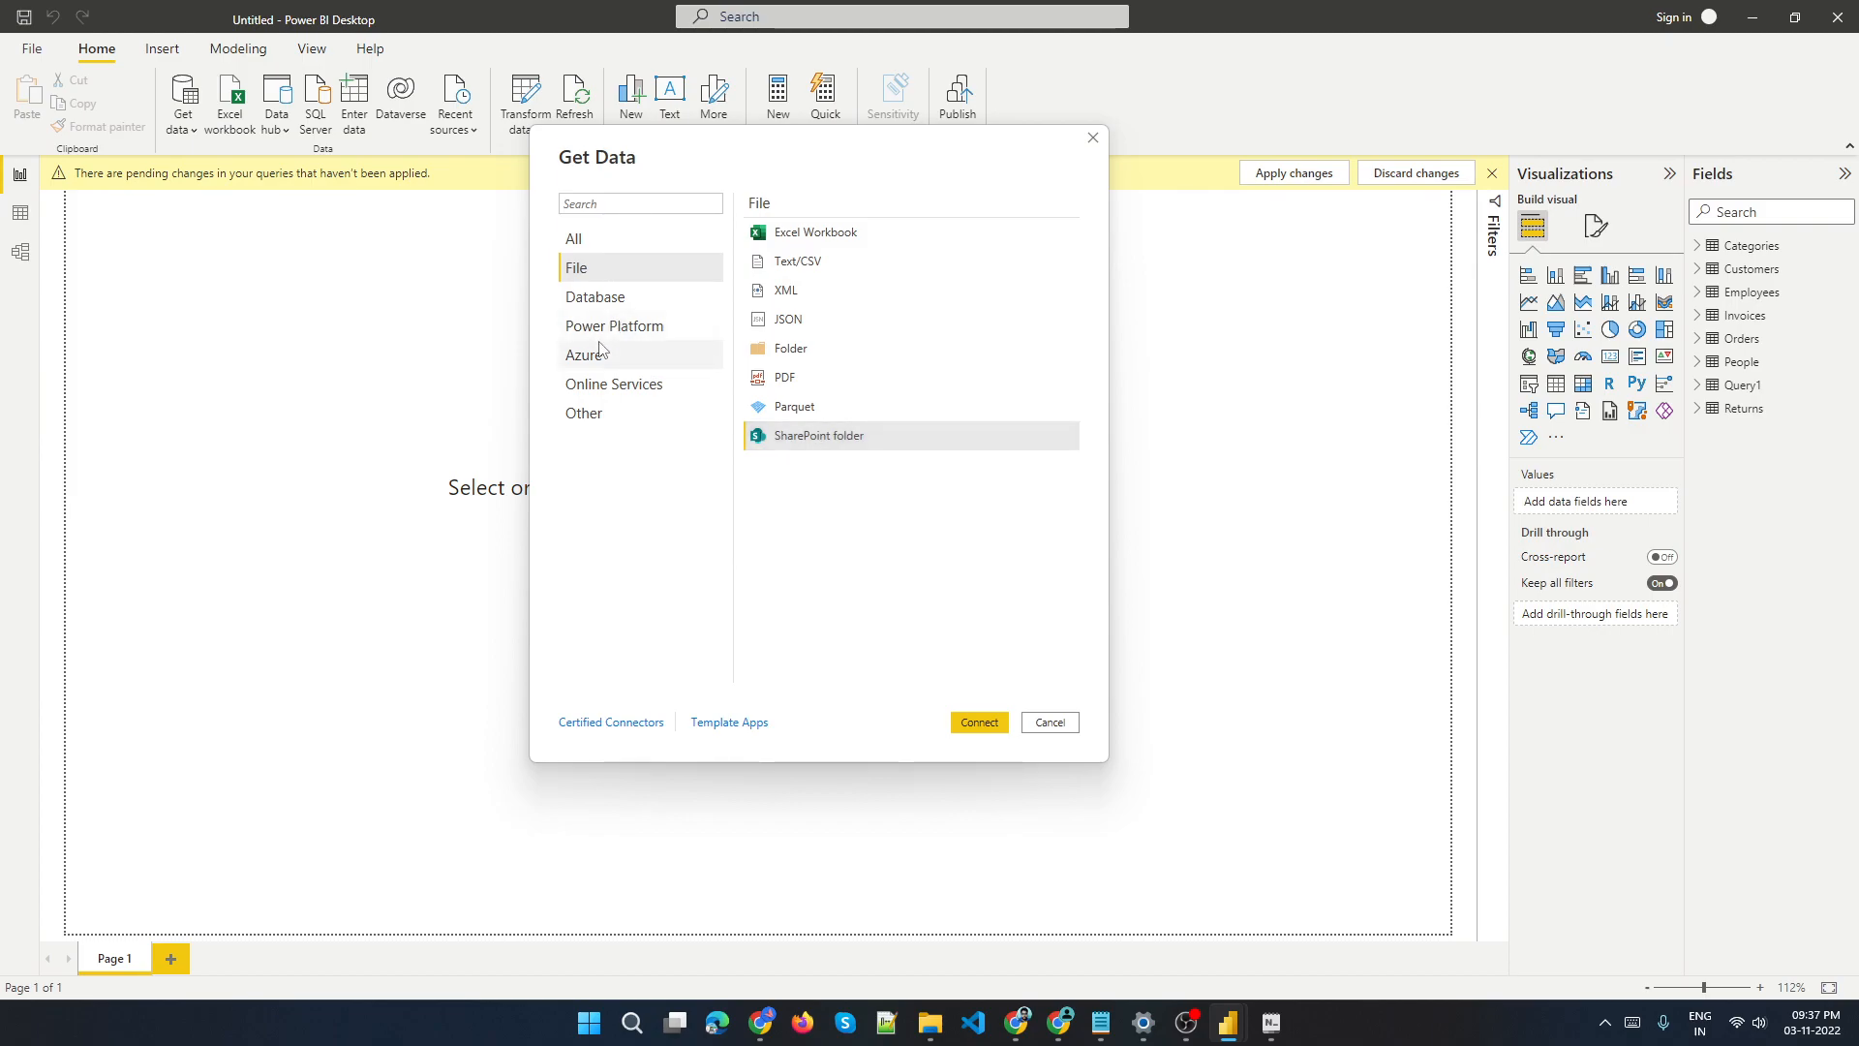
click(626, 326)
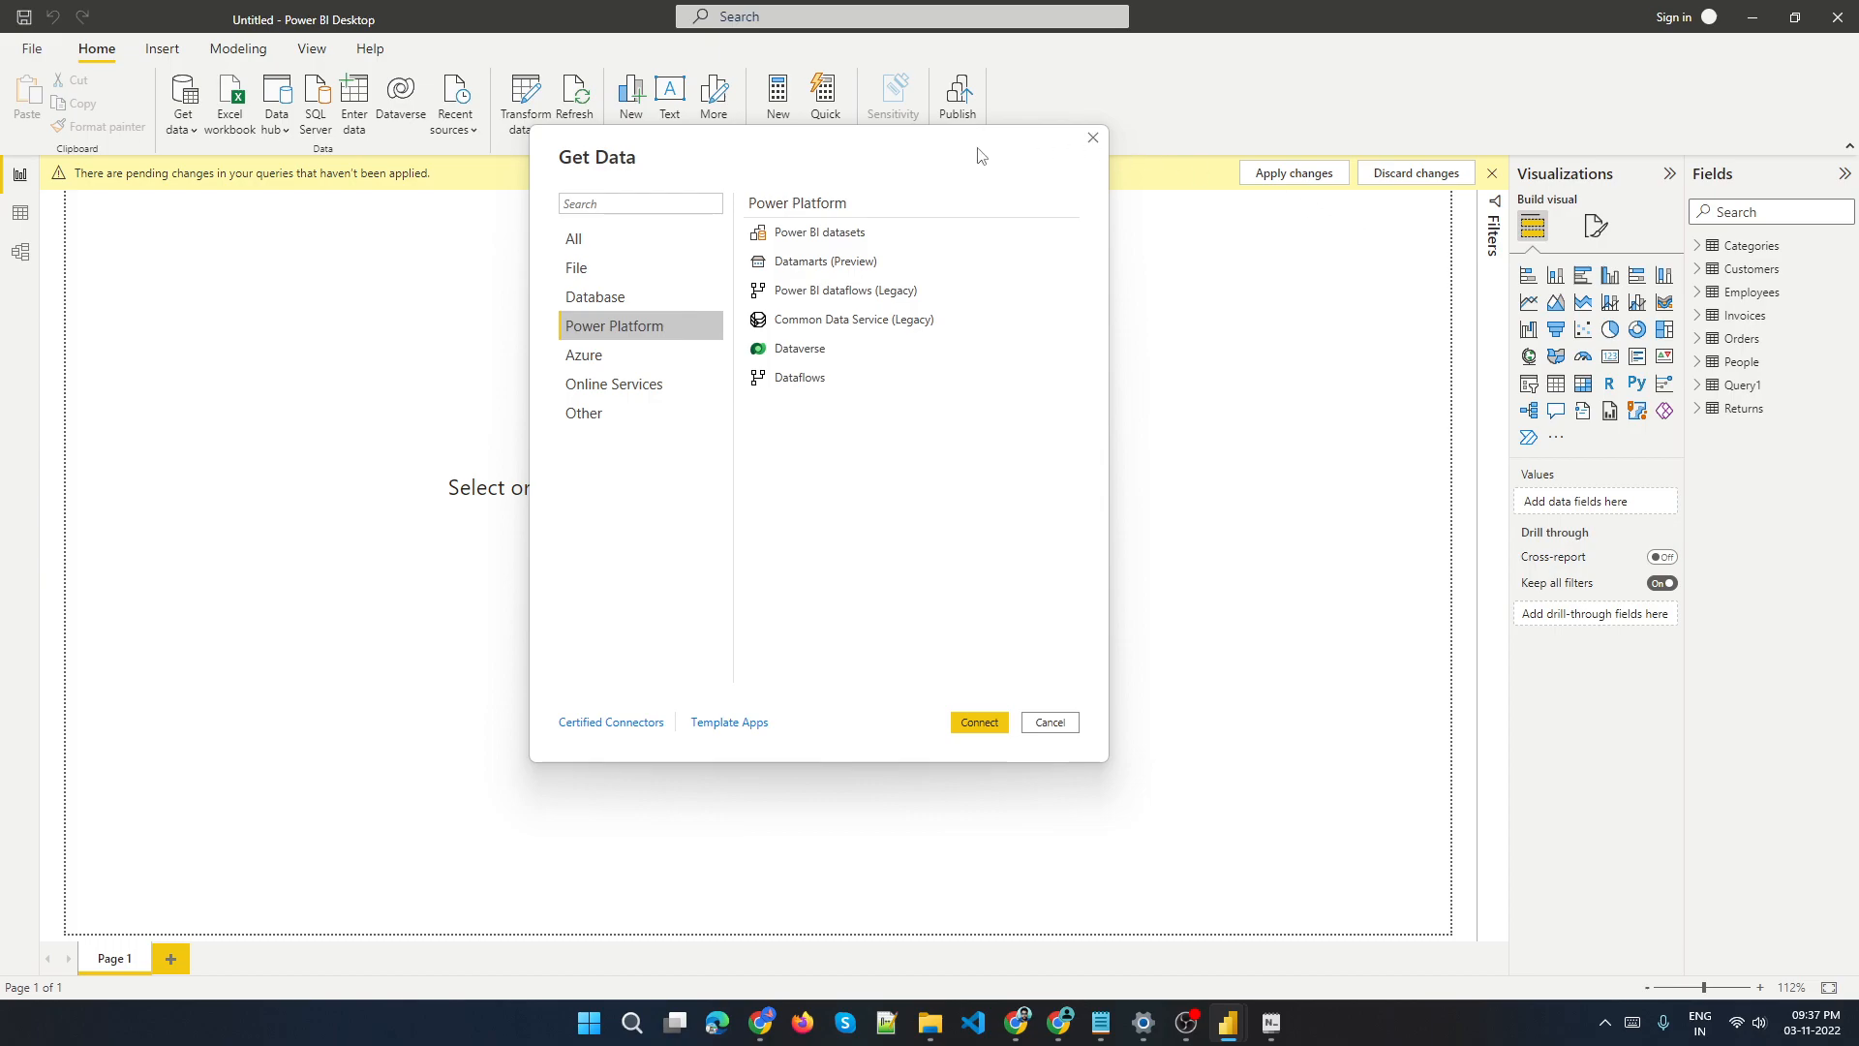
drag(979, 153, 1126, 68)
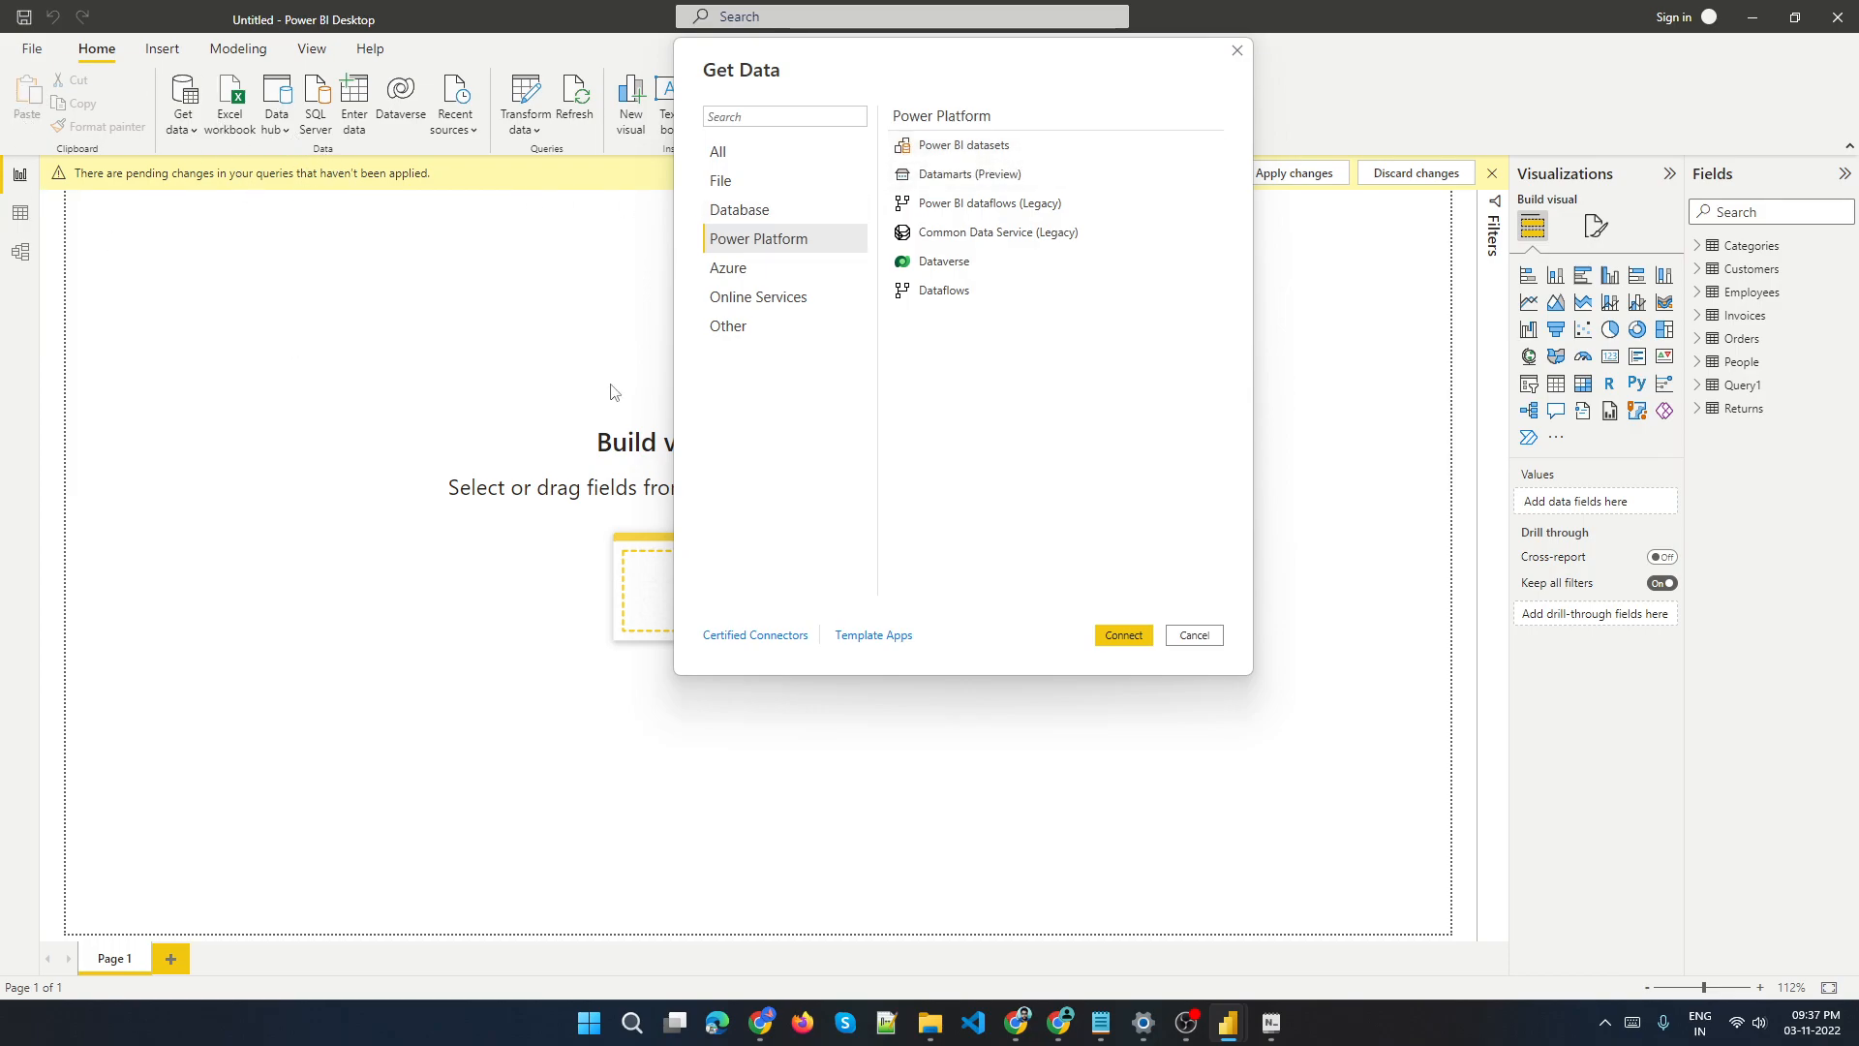
drag(993, 70, 754, 158)
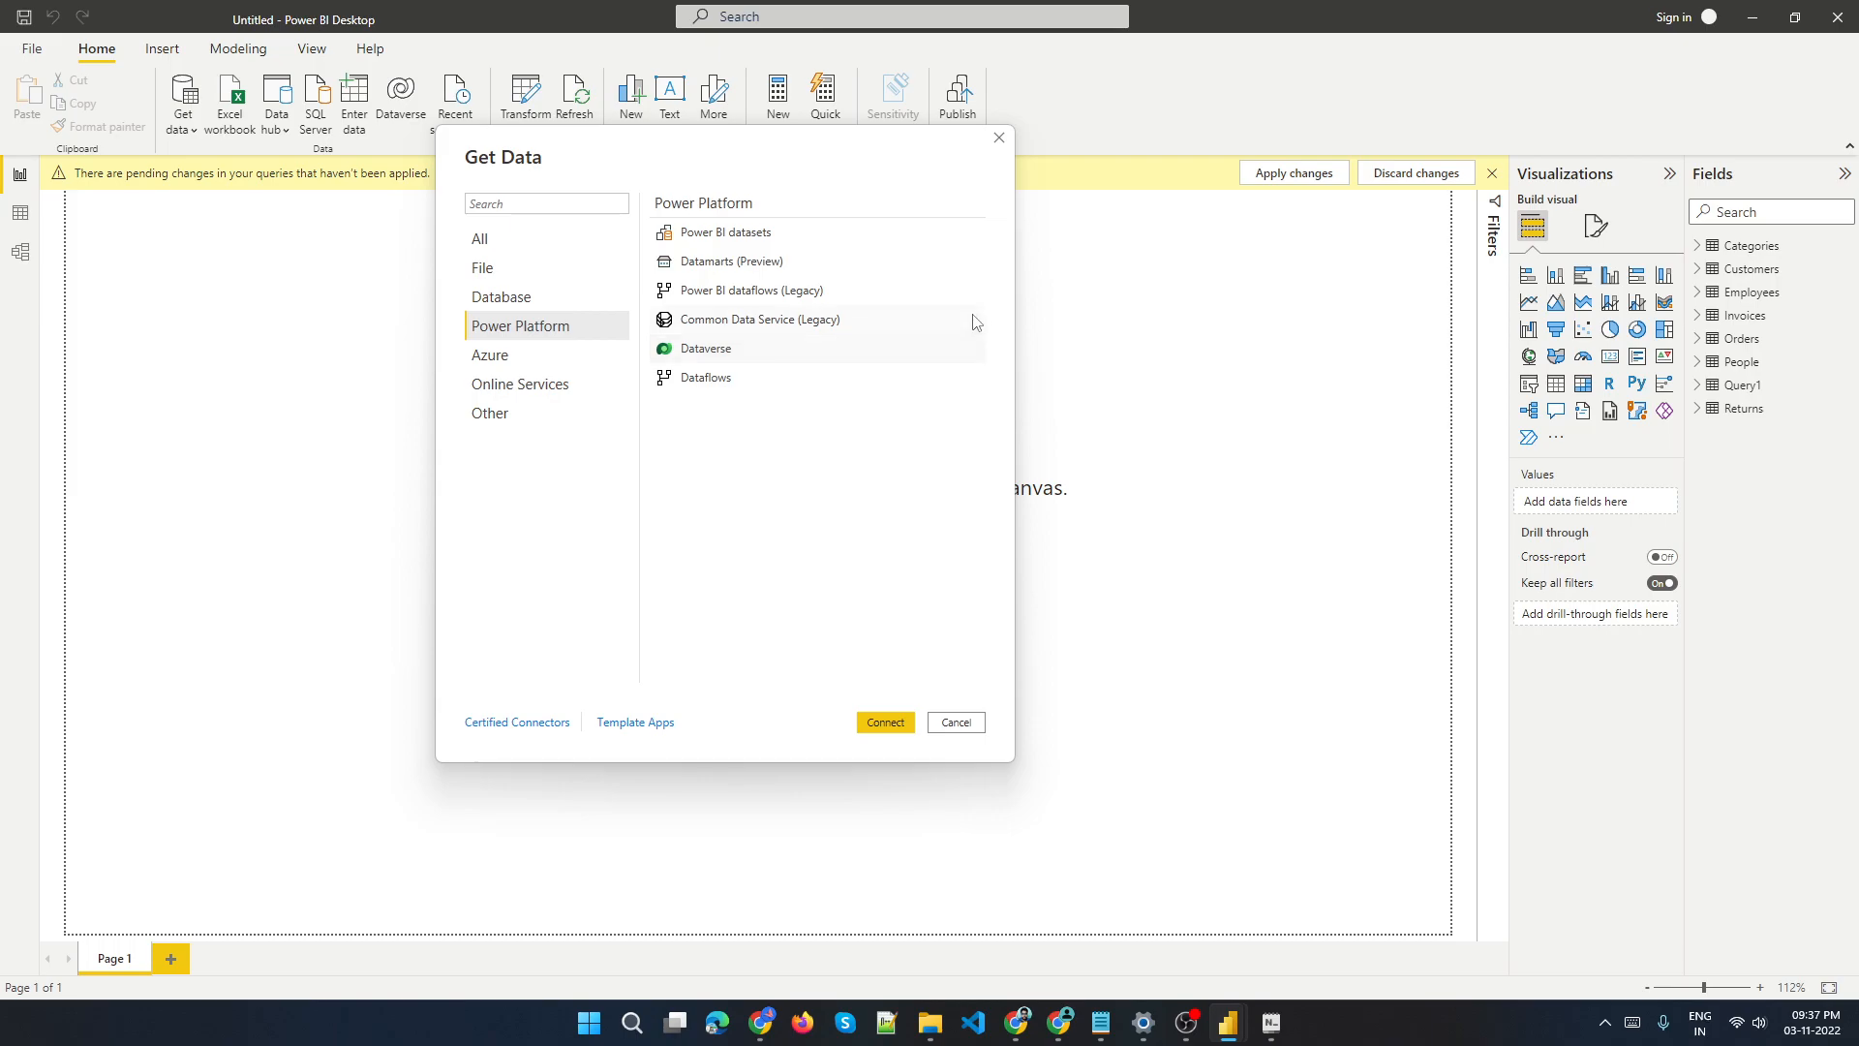
drag(884, 160, 971, 78)
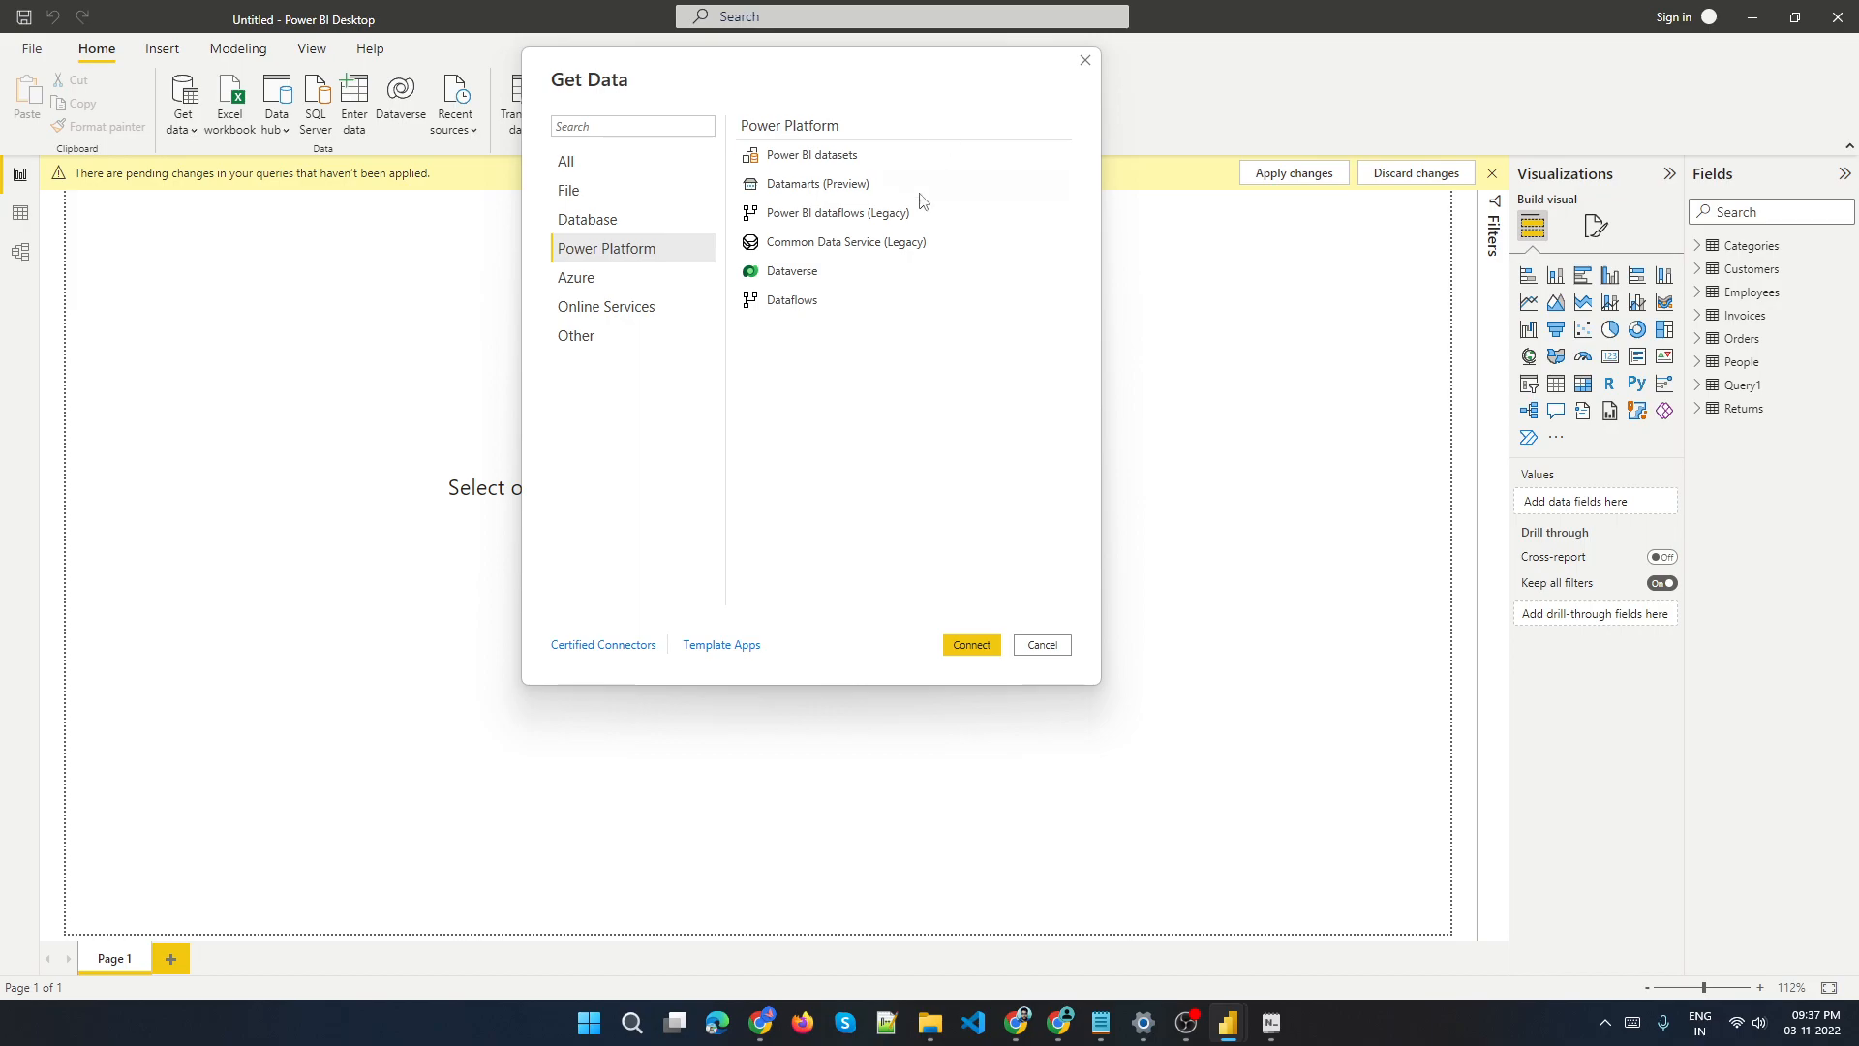
click(802, 278)
click(788, 303)
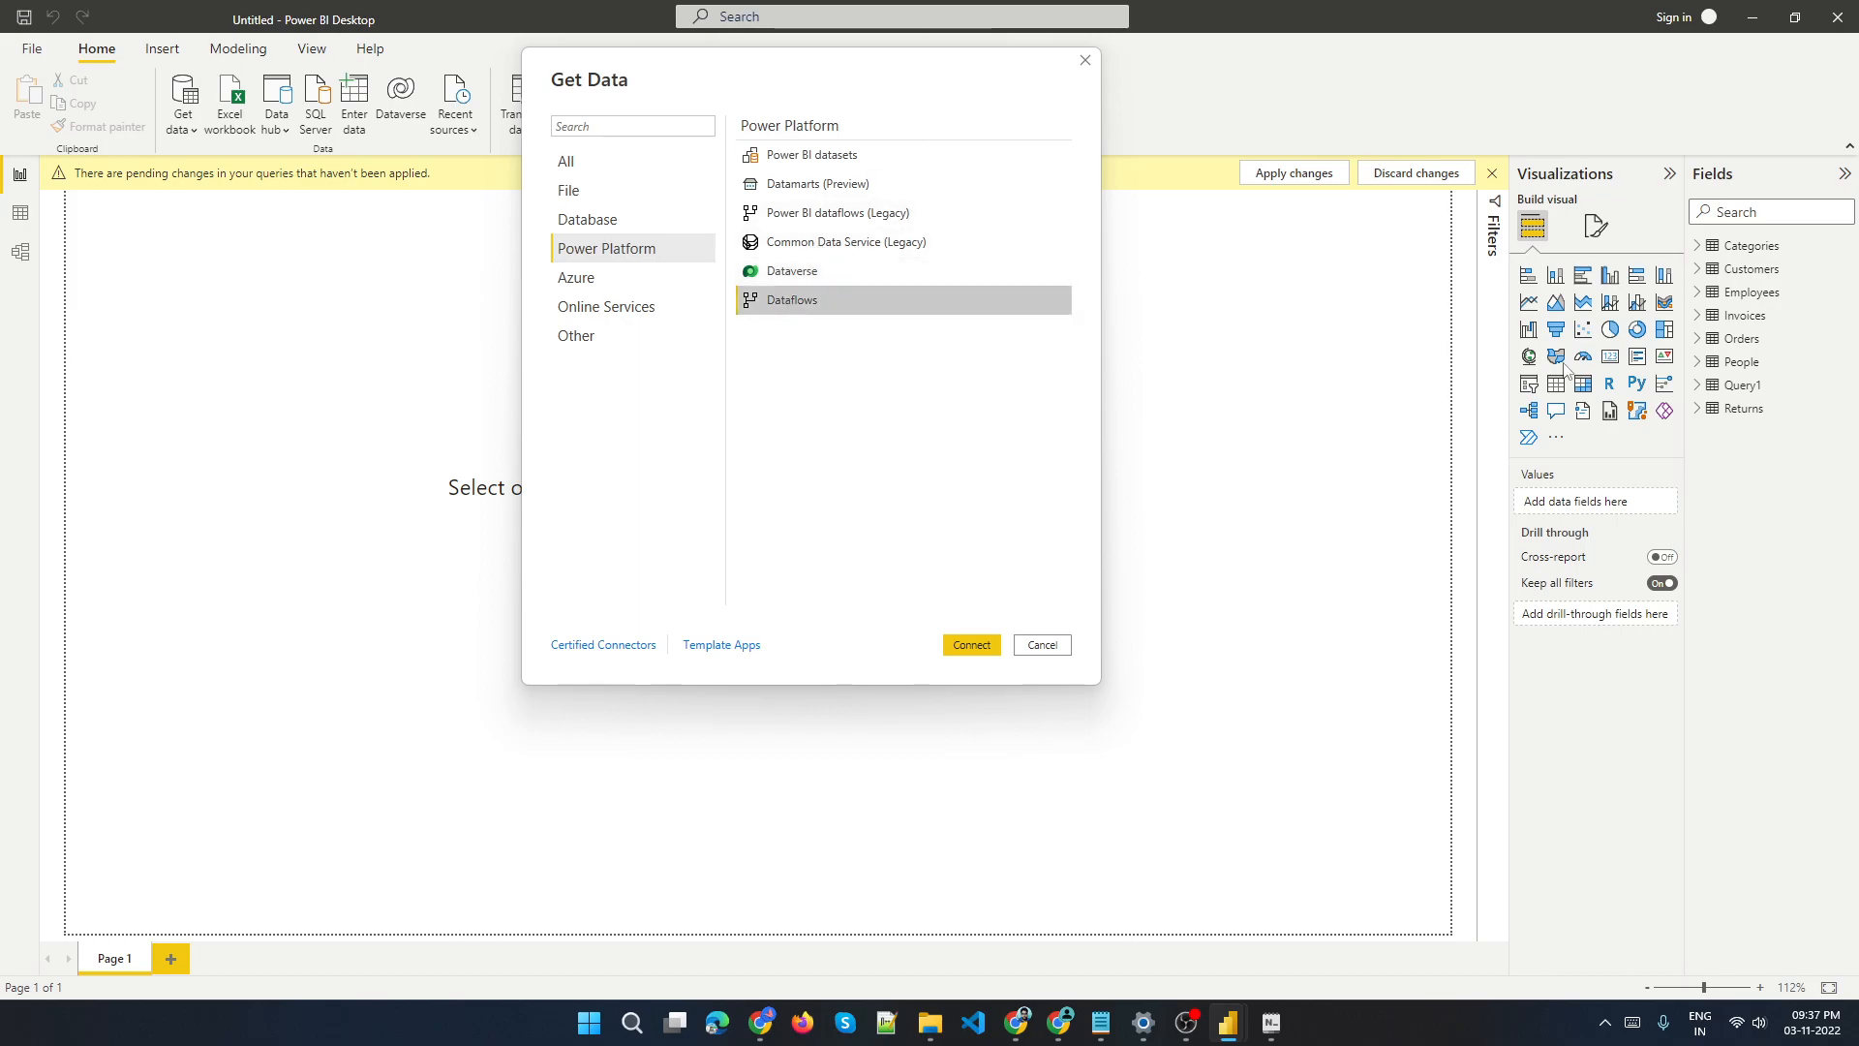
click(793, 276)
click(794, 302)
click(807, 277)
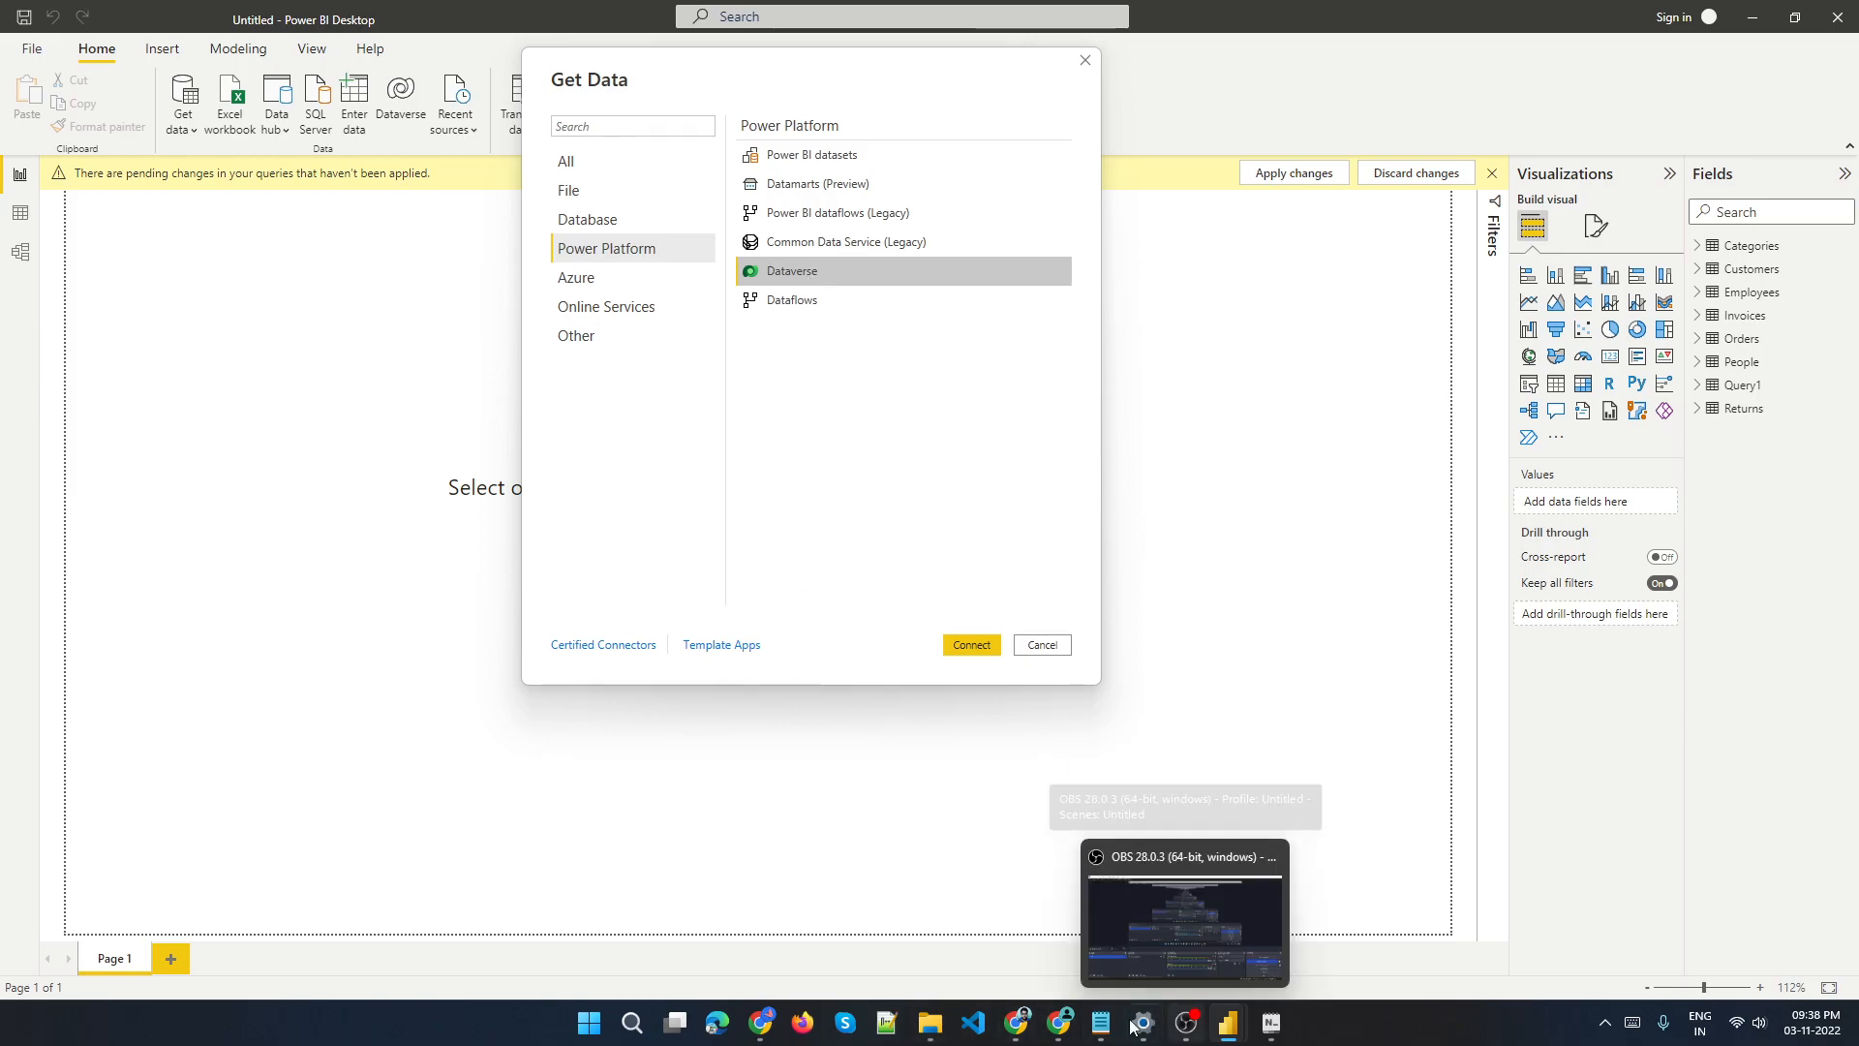
Step: Show Chrome's OData page, minimize and restore it, then switch to the '06 PowerBI' Meet tab
click(1016, 1025)
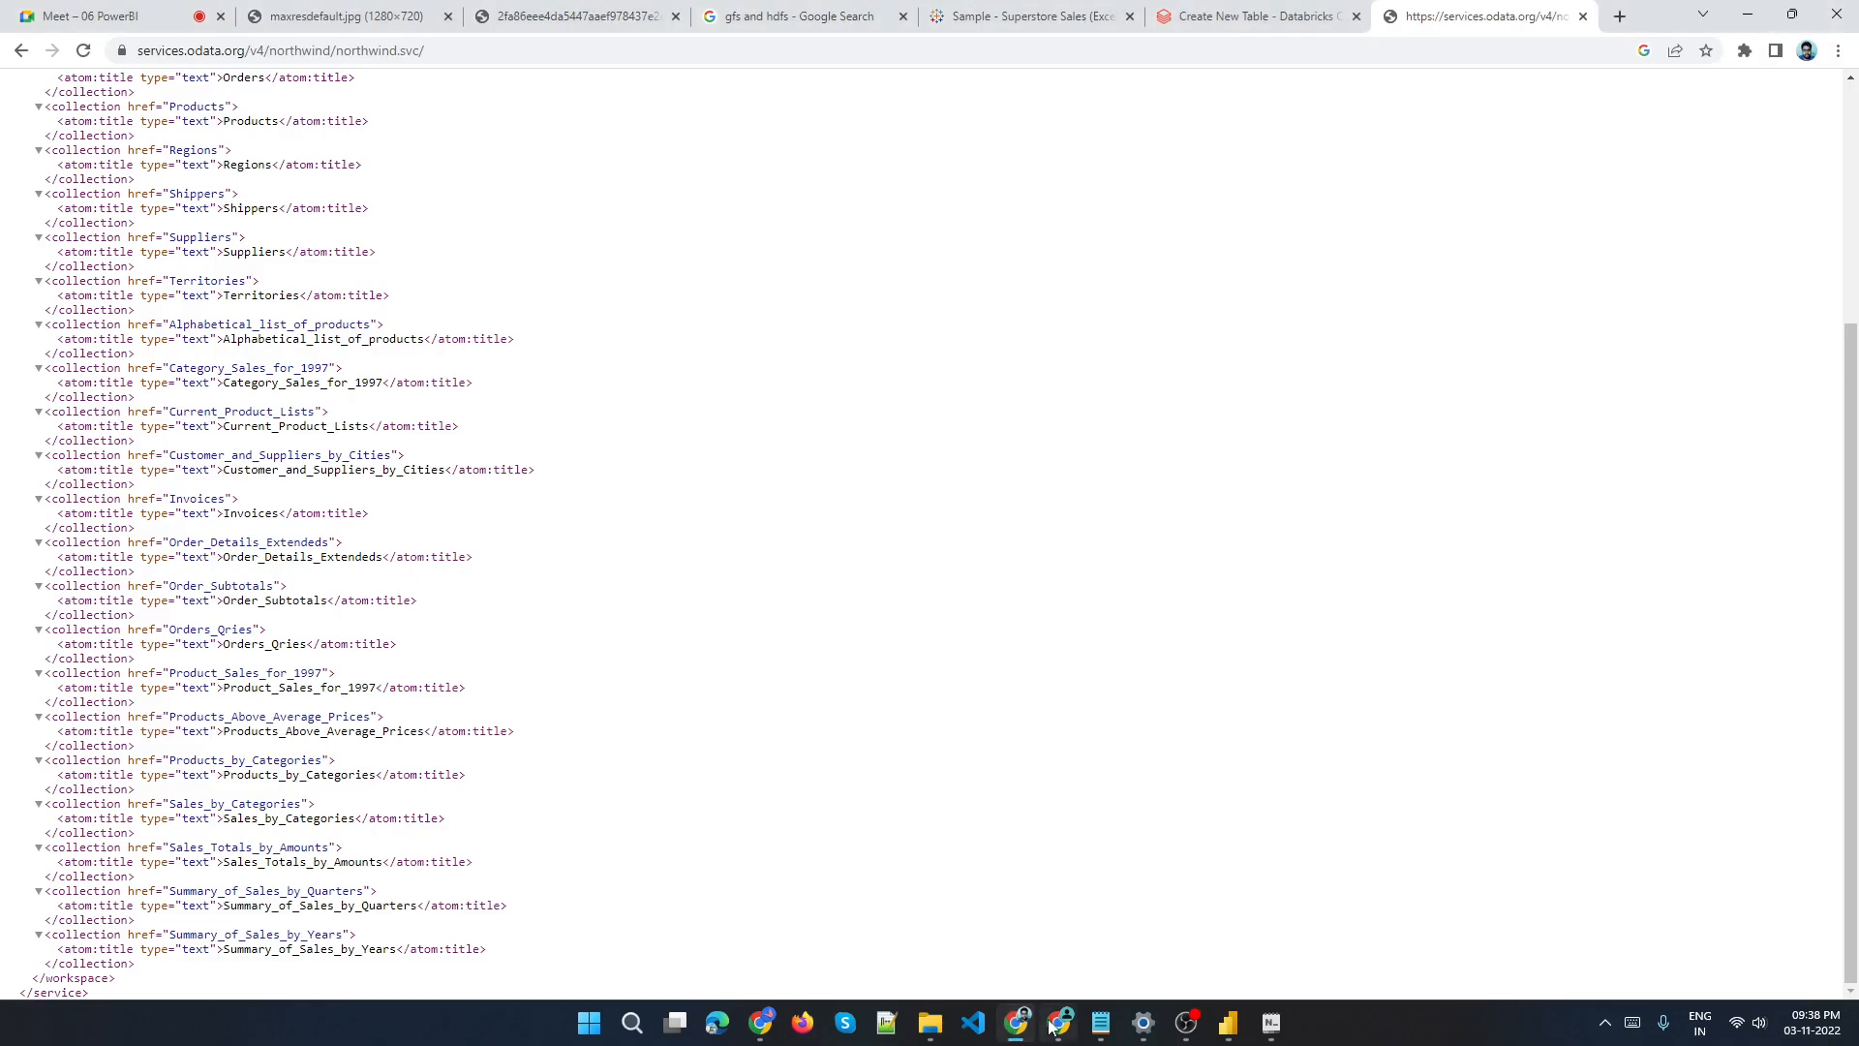
click(1020, 1028)
click(1020, 1028)
click(97, 16)
mouse_move(1478, 459)
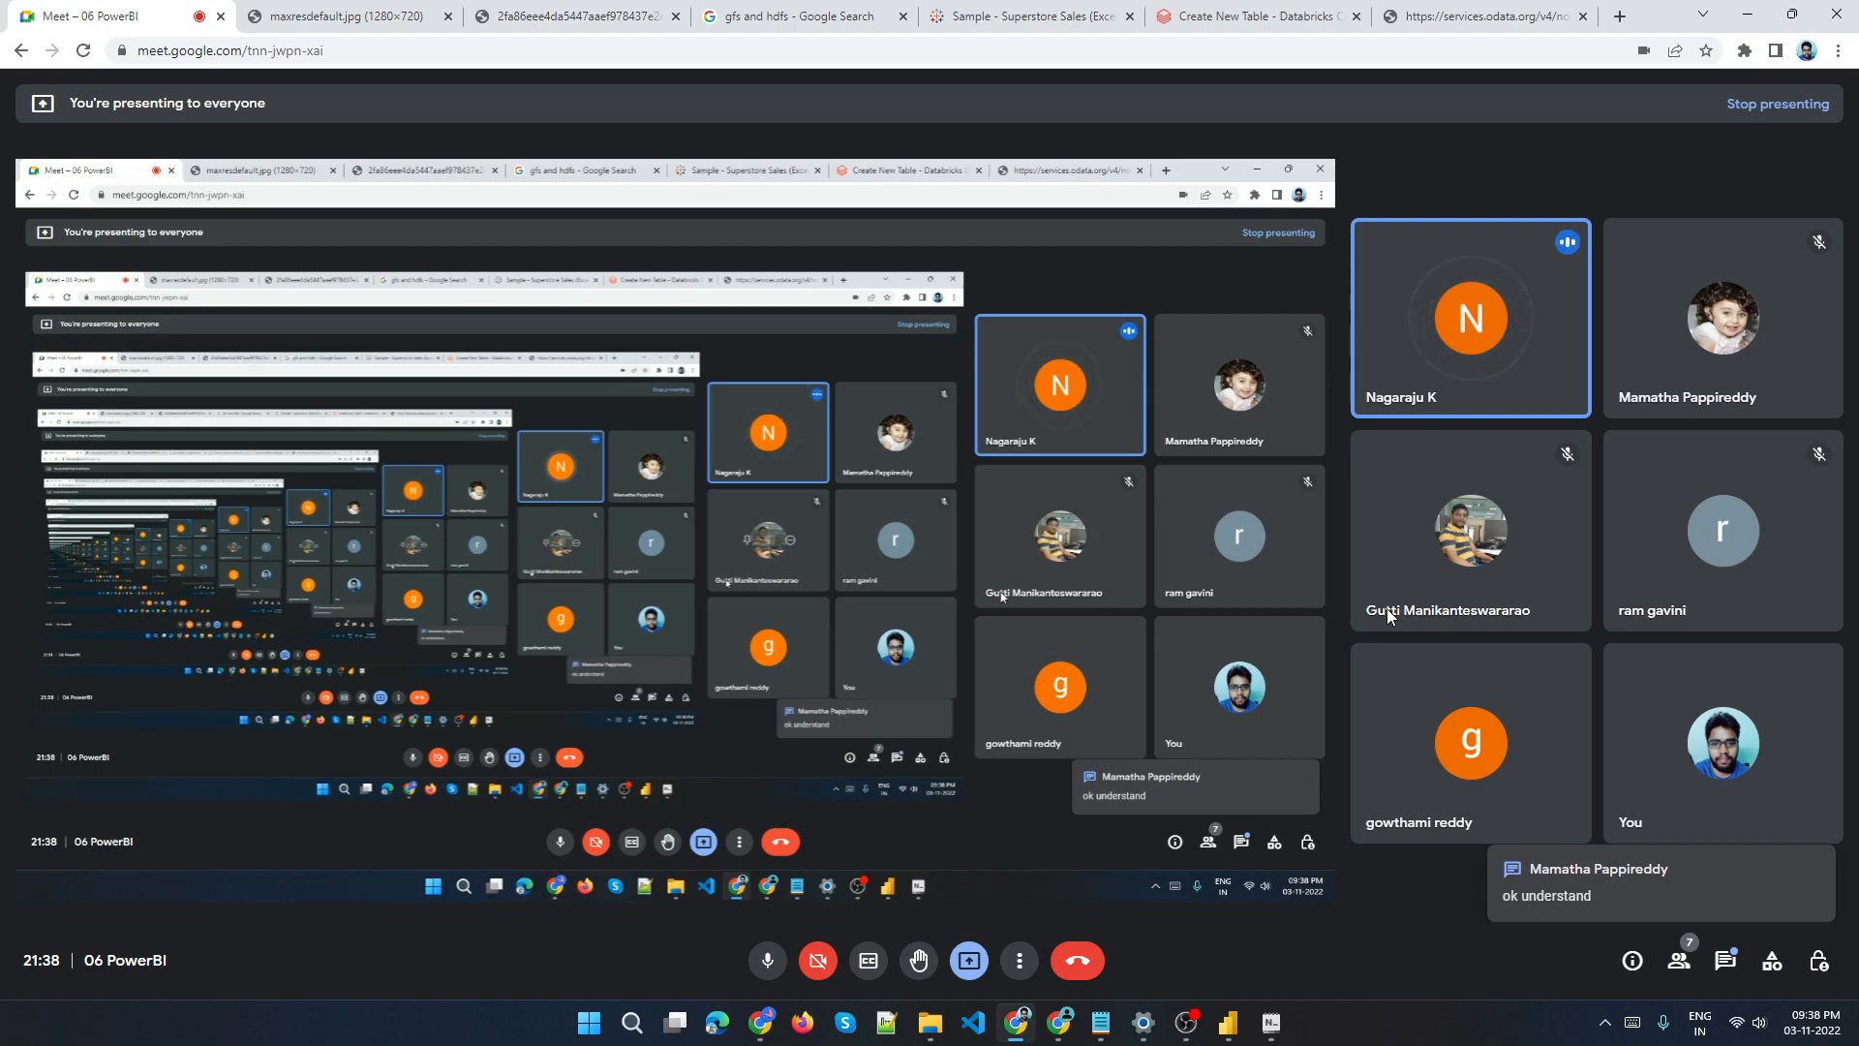
mouse_move(1464, 343)
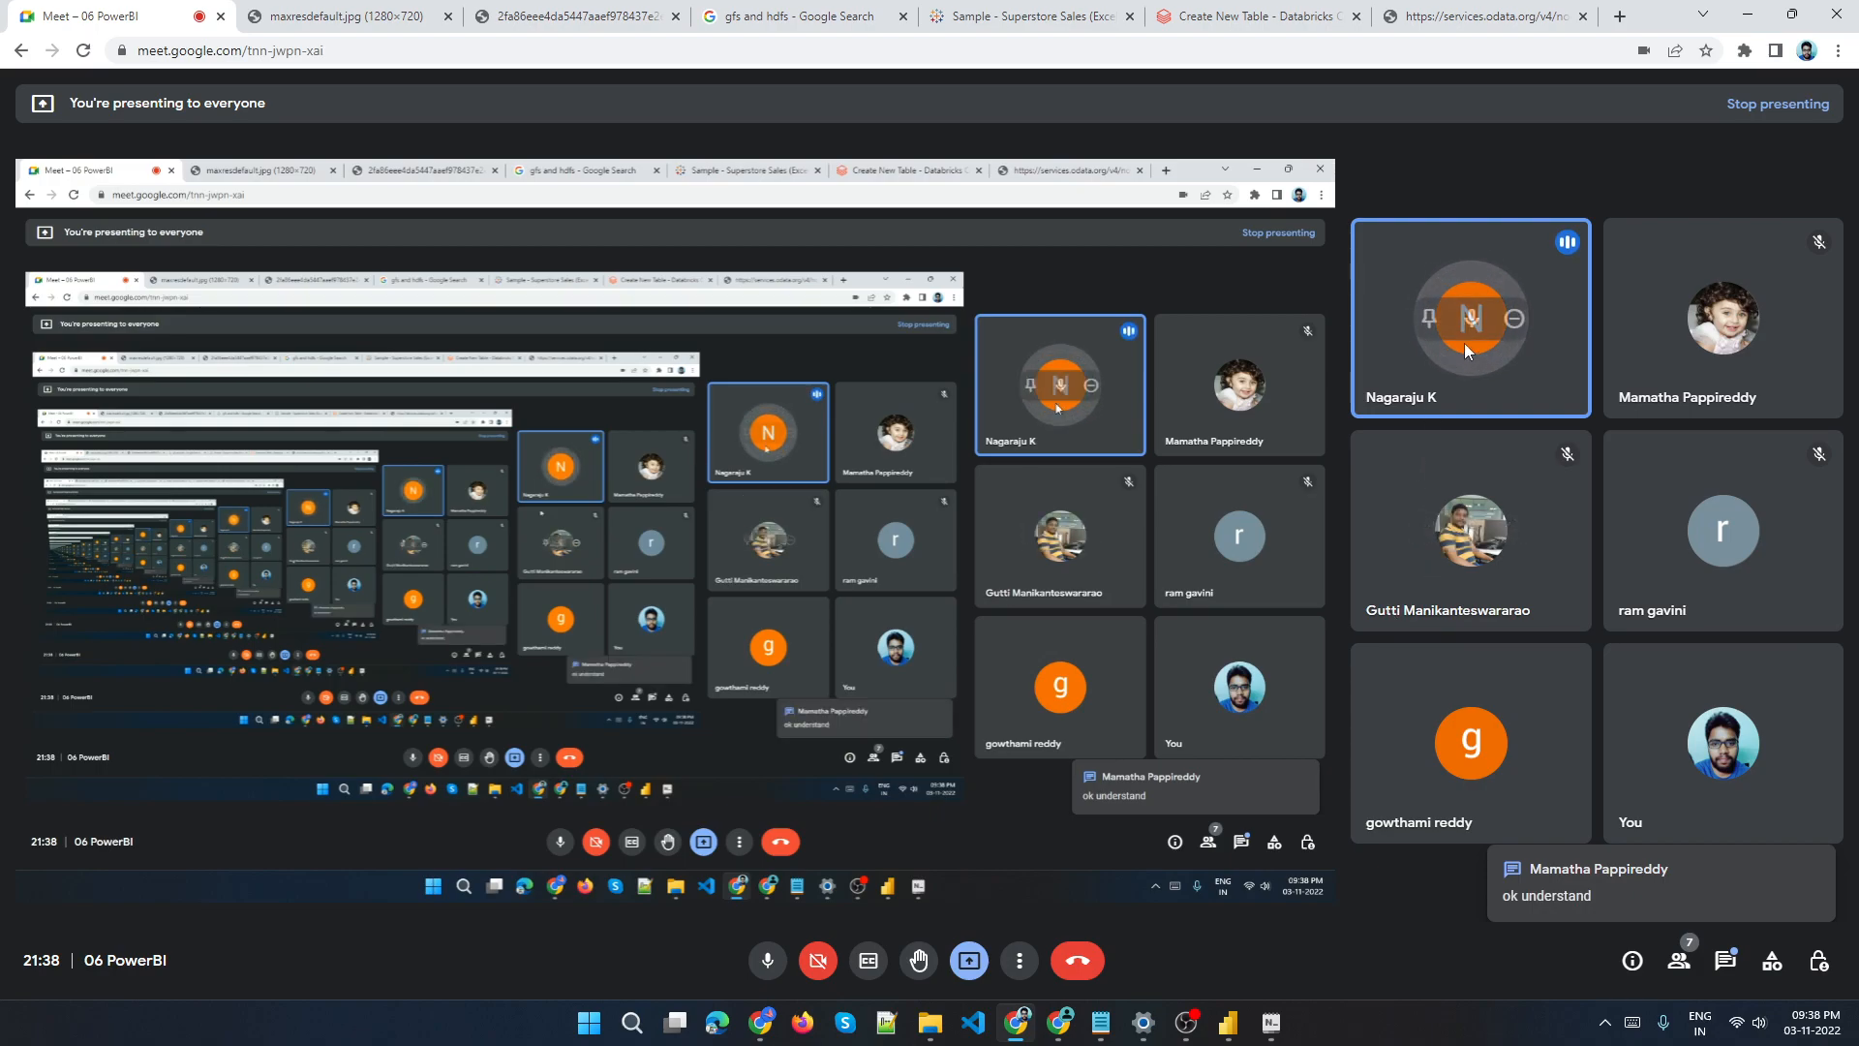